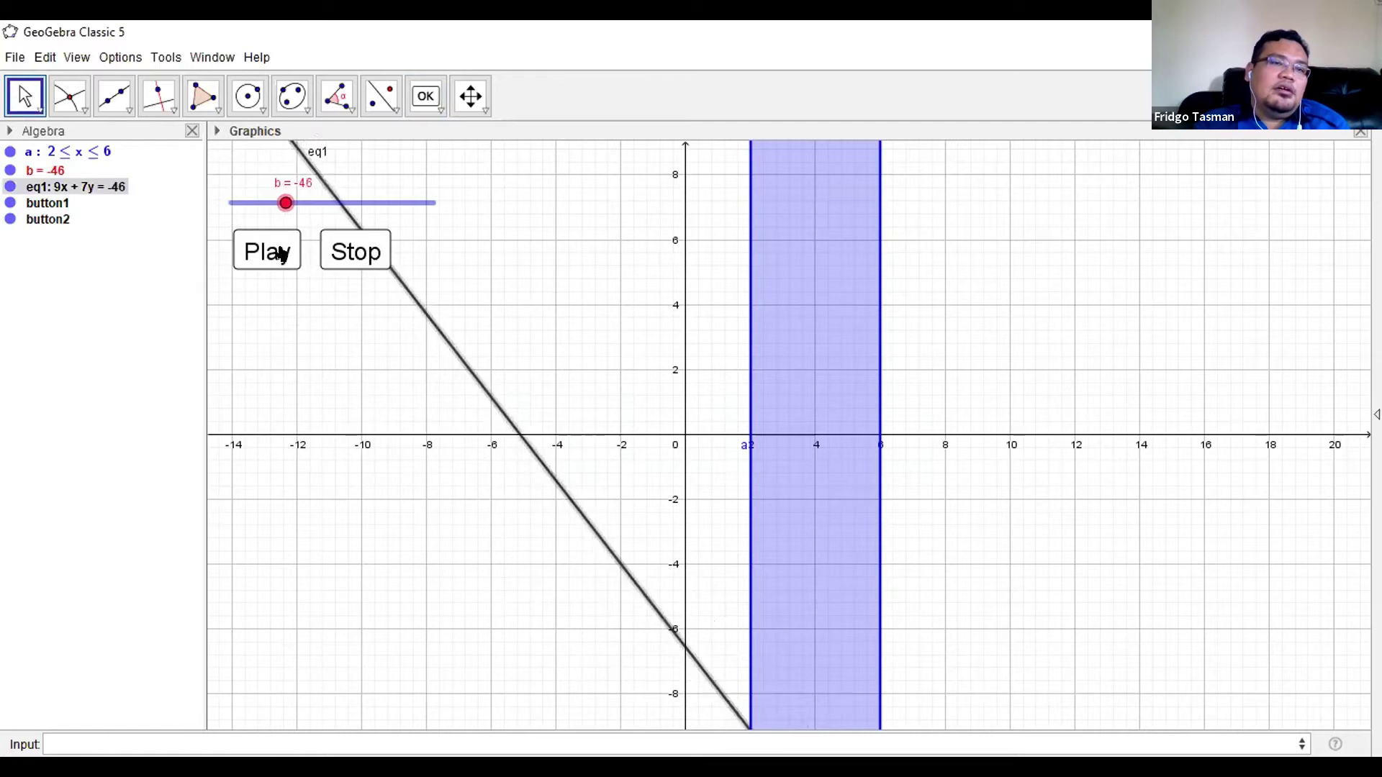
Test the Stop and Play buttons that control slider b's animation
left_click(345, 248)
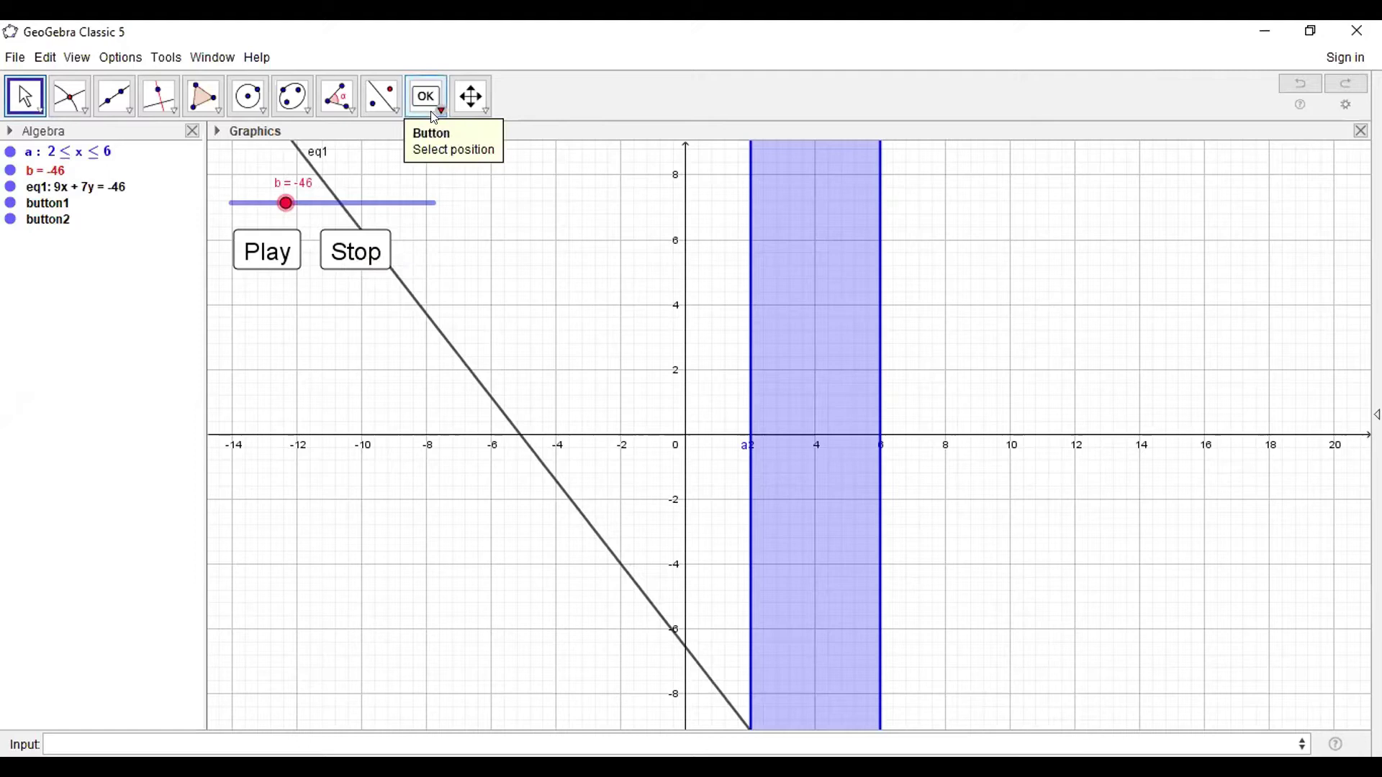
left_click(286, 250)
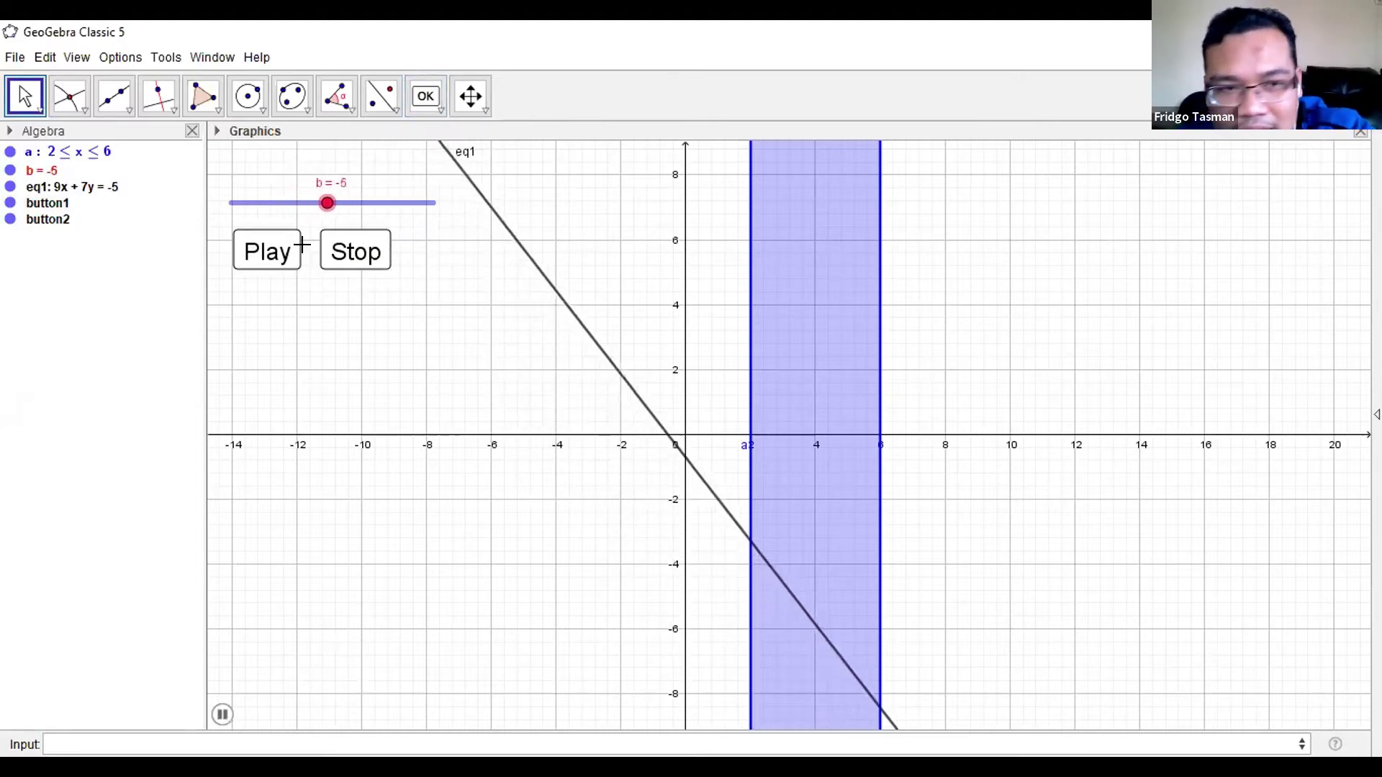
Delete the Play and Stop buttons and turn off the animation of slider b
right_click(274, 260)
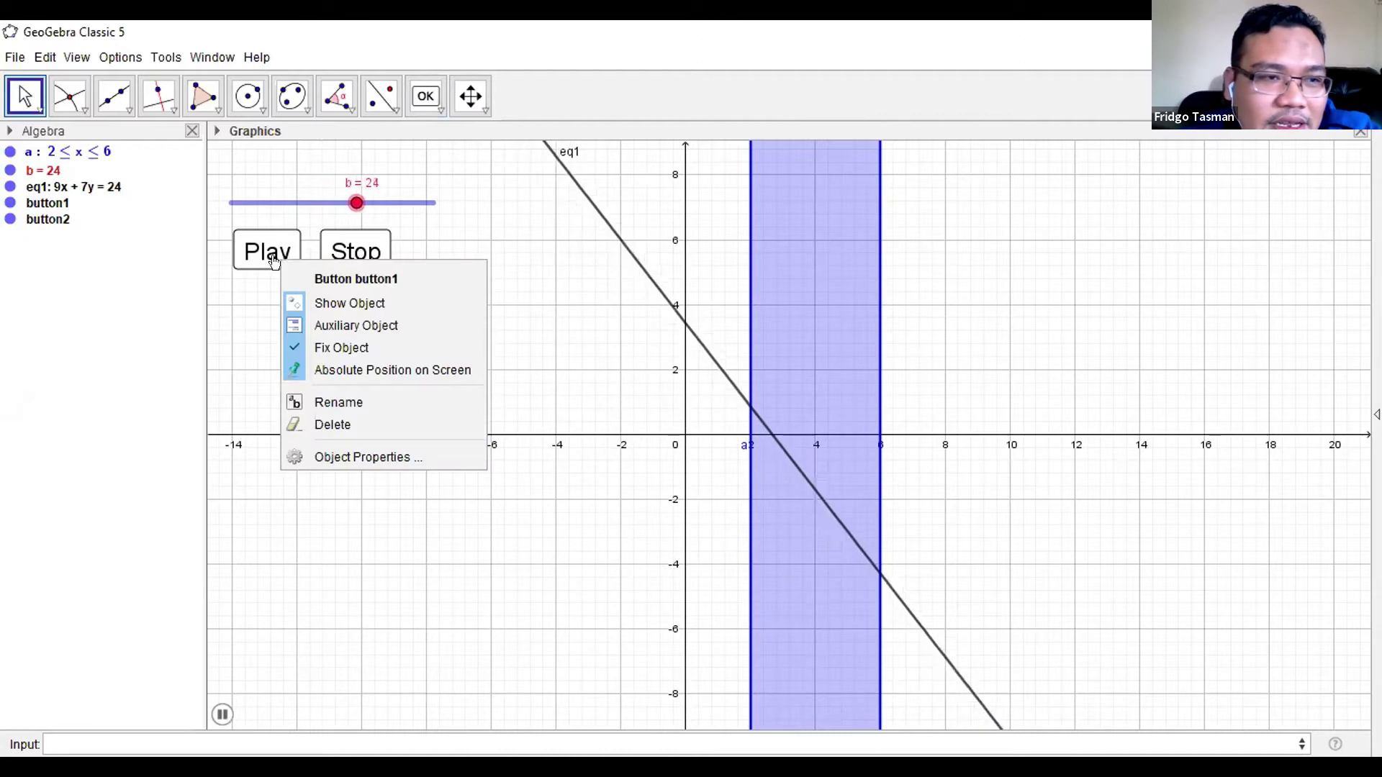
left_click(56, 207)
key("Delete")
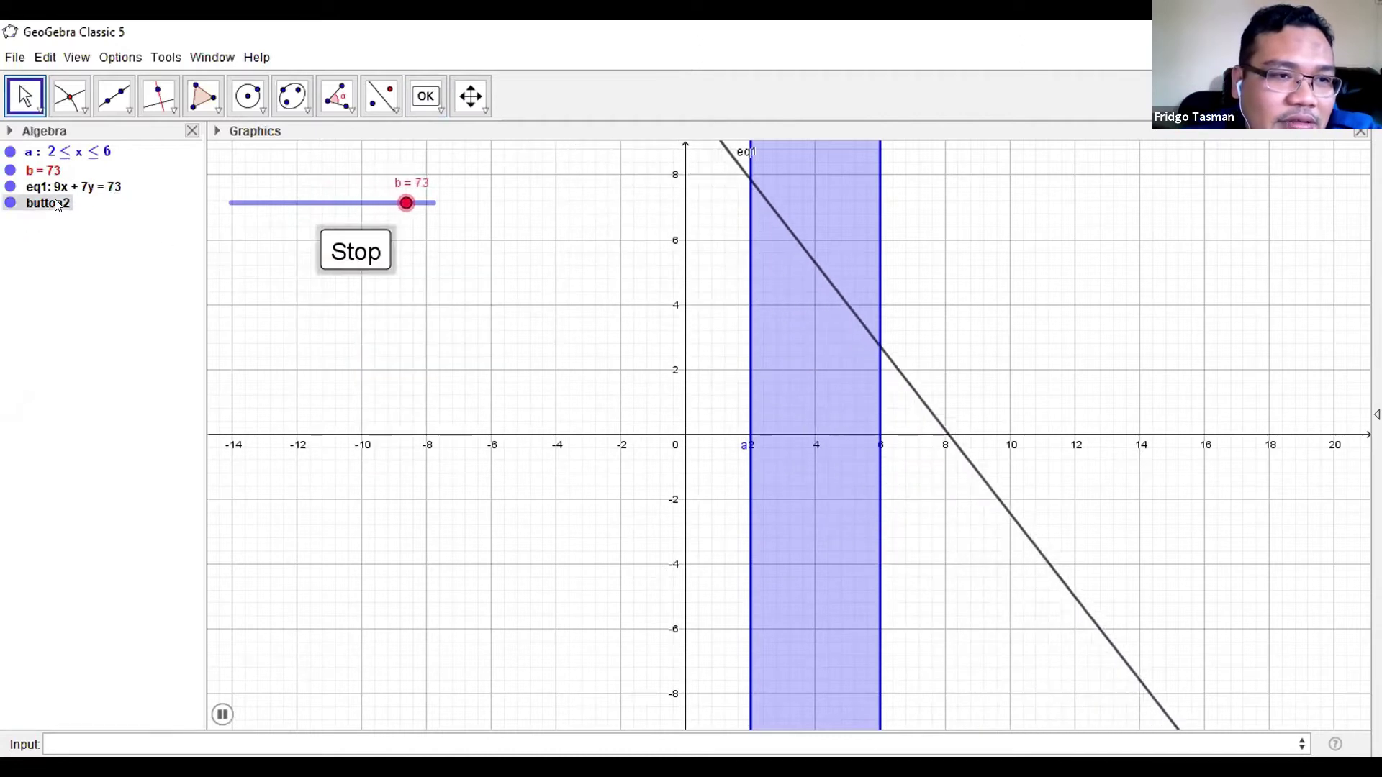
left_click(57, 207)
key("Delete")
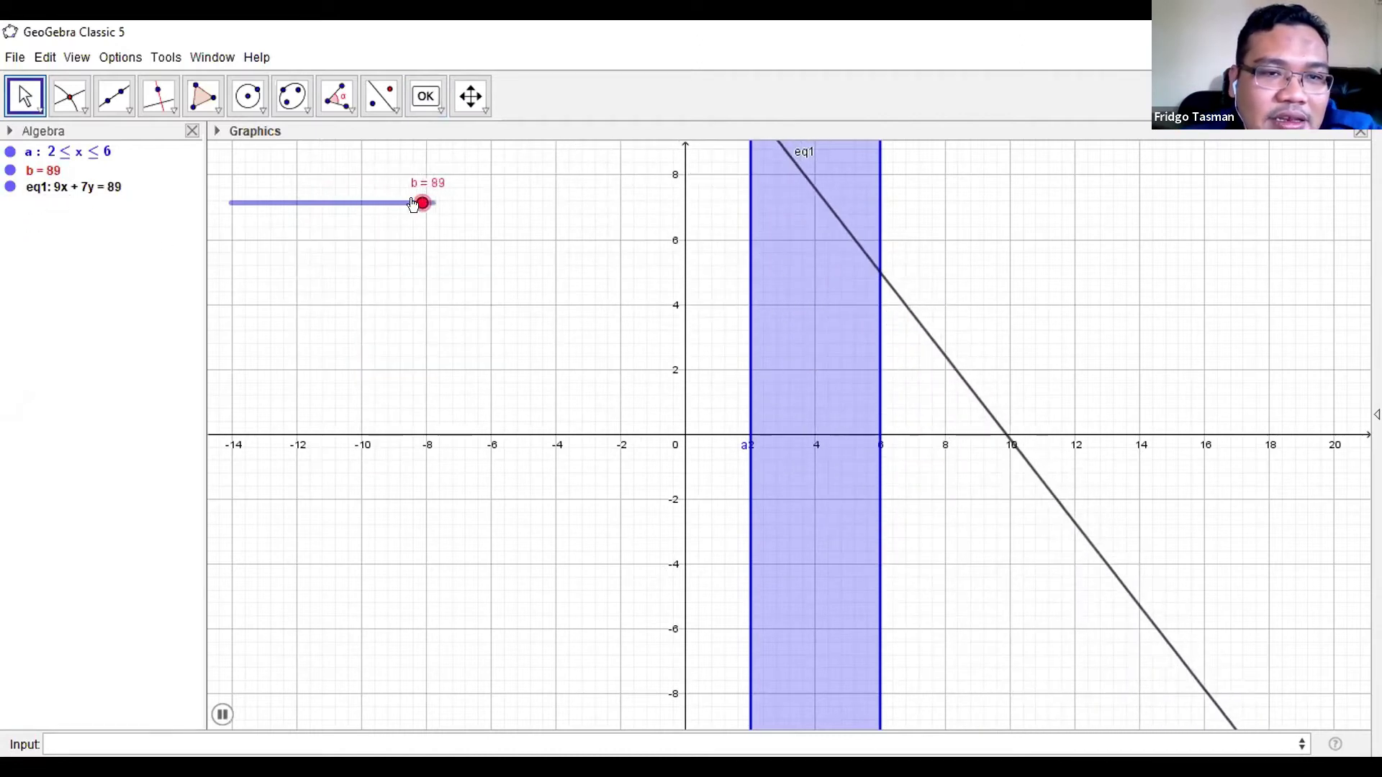
right_click(415, 203)
left_click(478, 288)
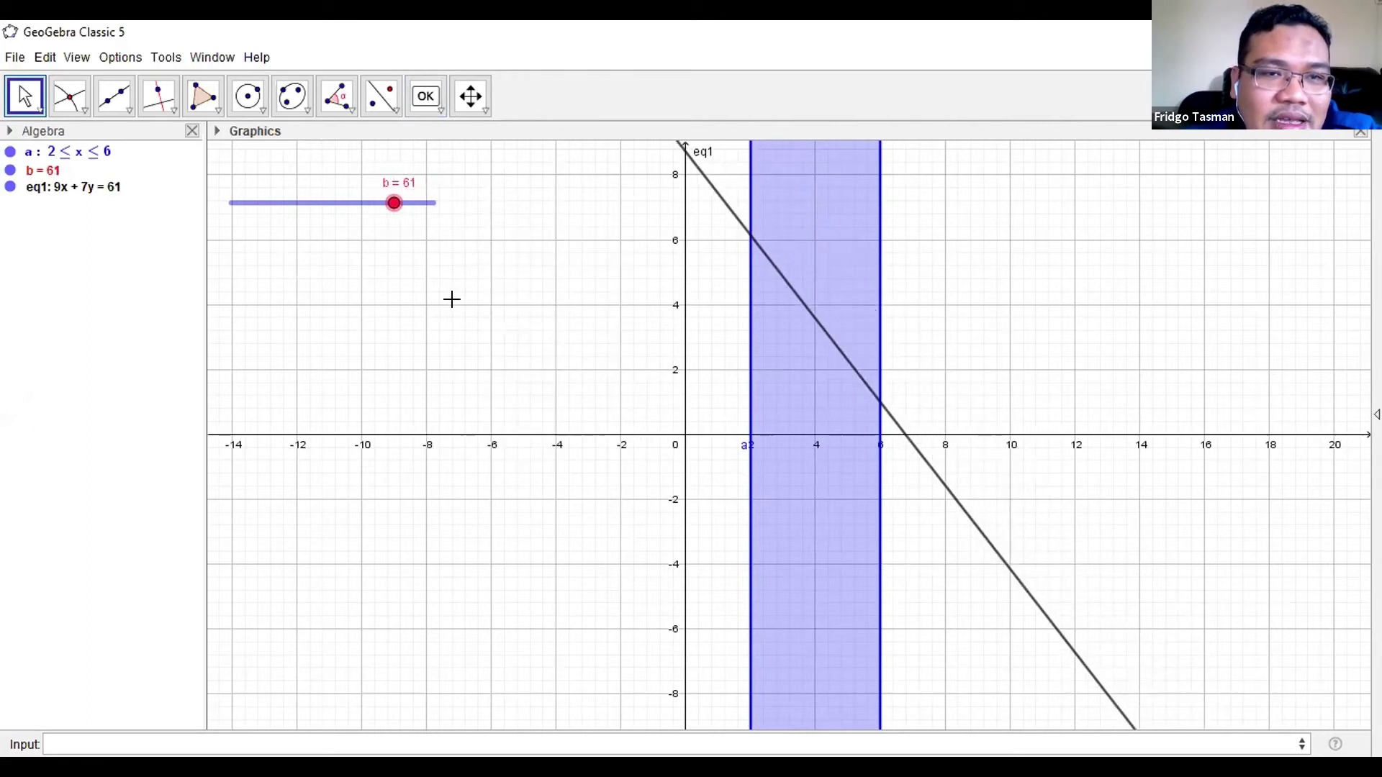
Start a new button below slider b with the Button tool and give it the caption Mulai
left_click(430, 107)
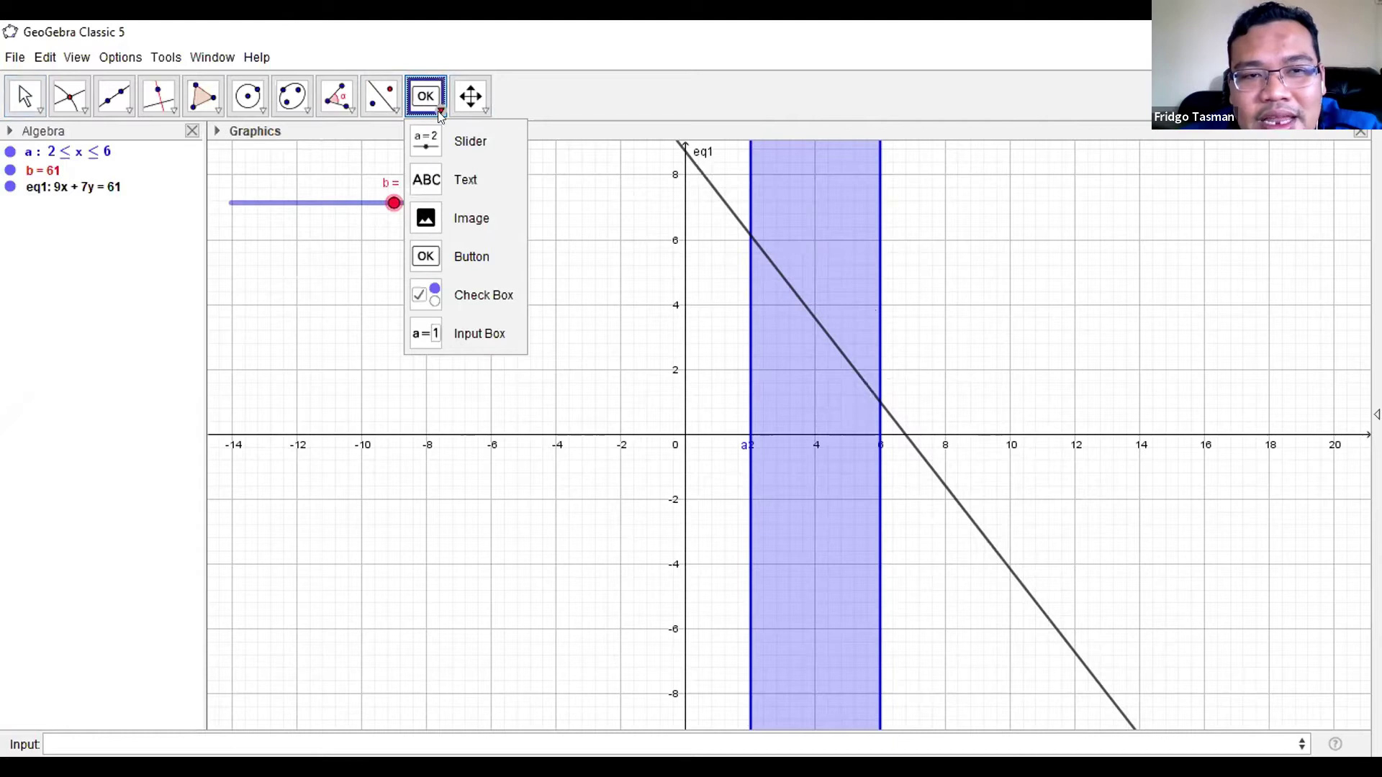
left_click(442, 138)
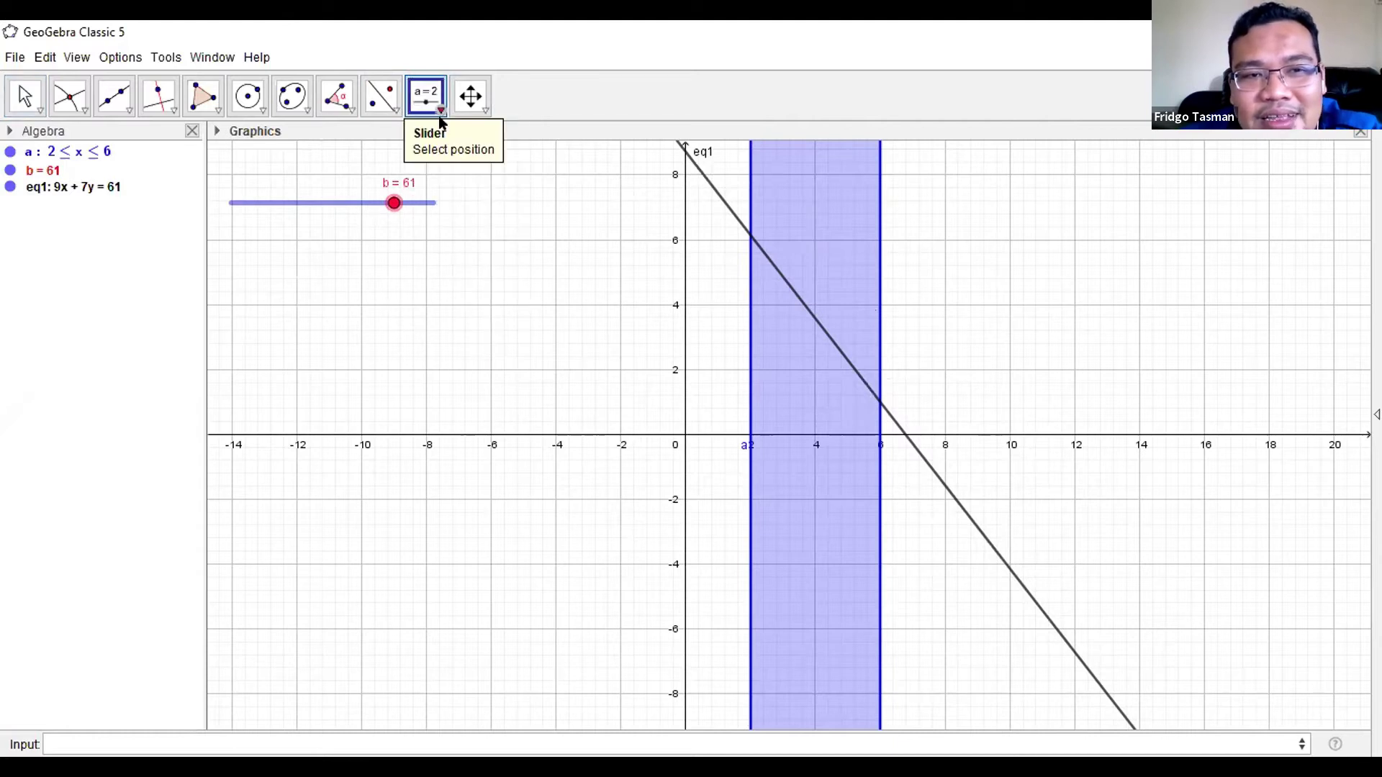
left_click(439, 117)
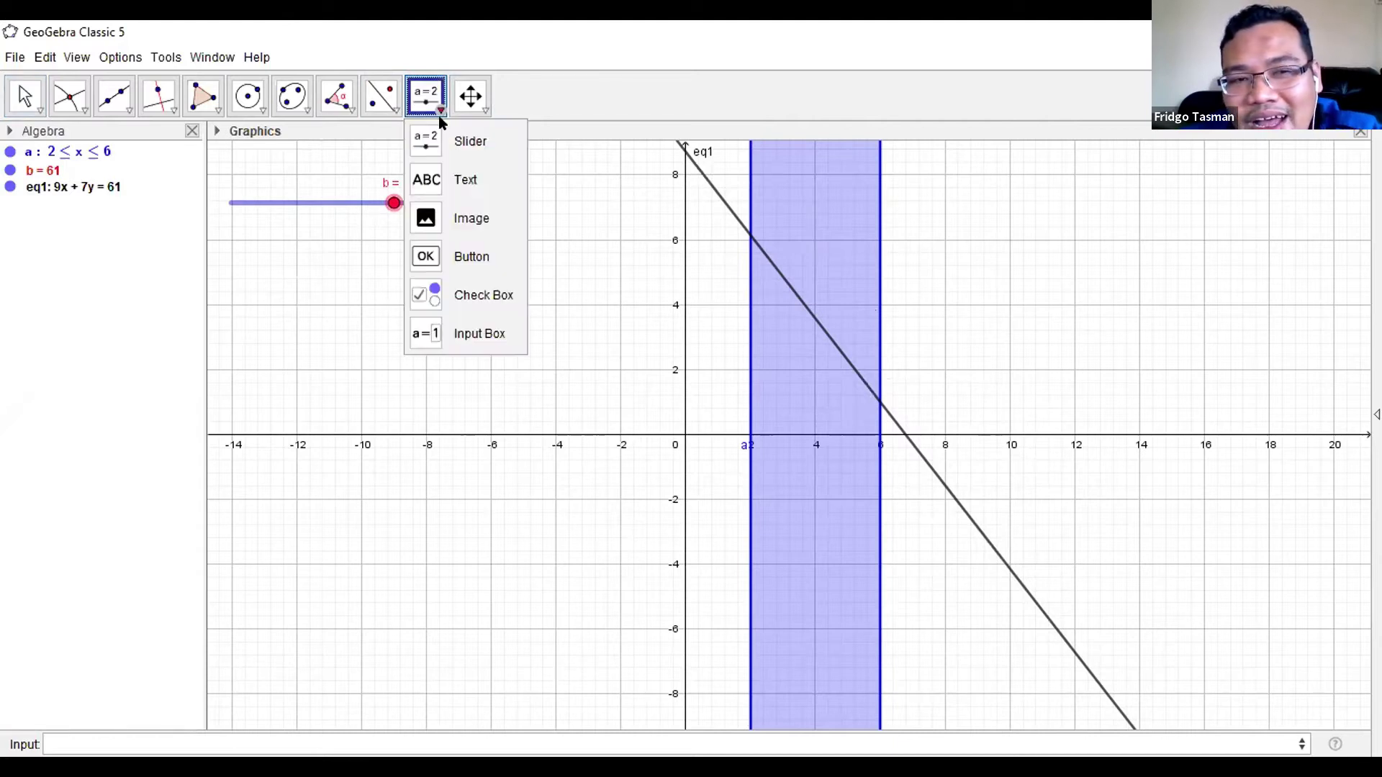
left_click(471, 257)
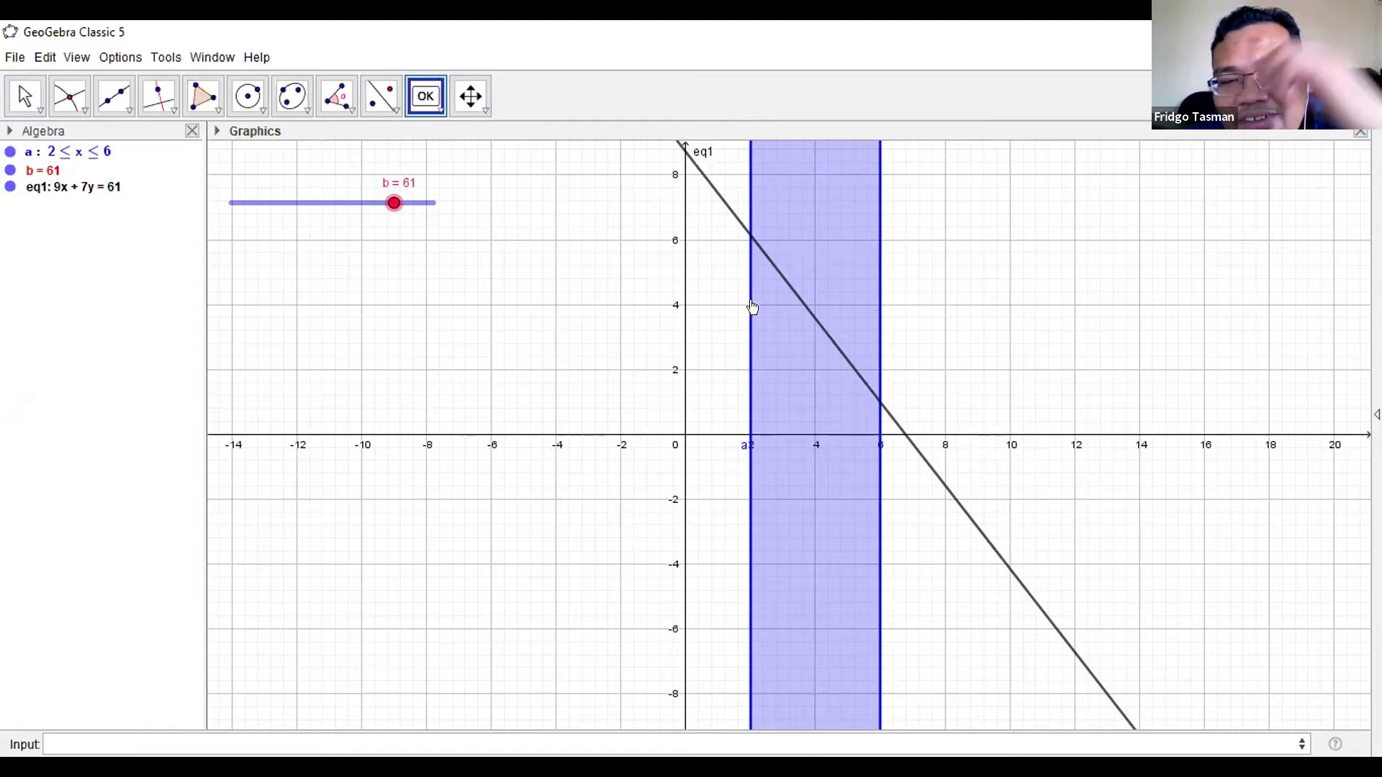
left_click(418, 97)
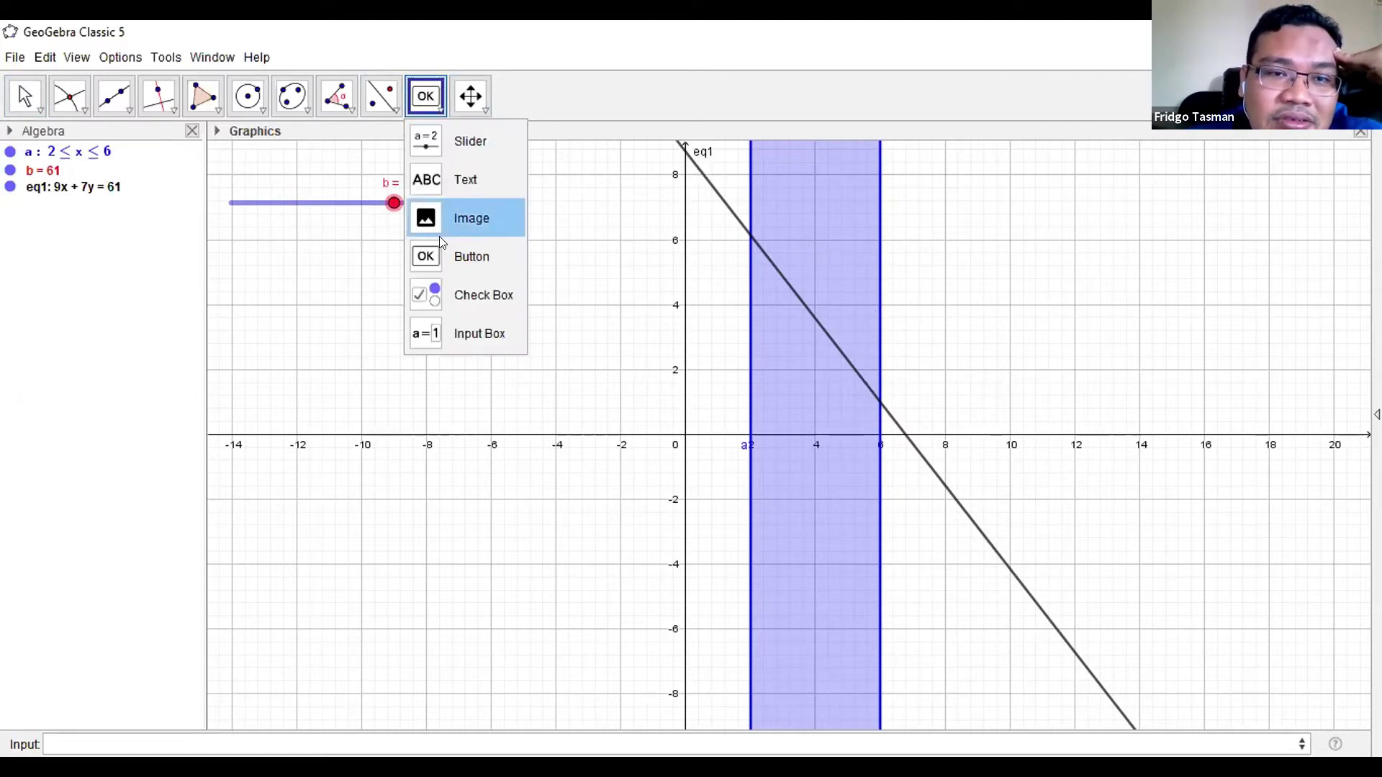
left_click(428, 258)
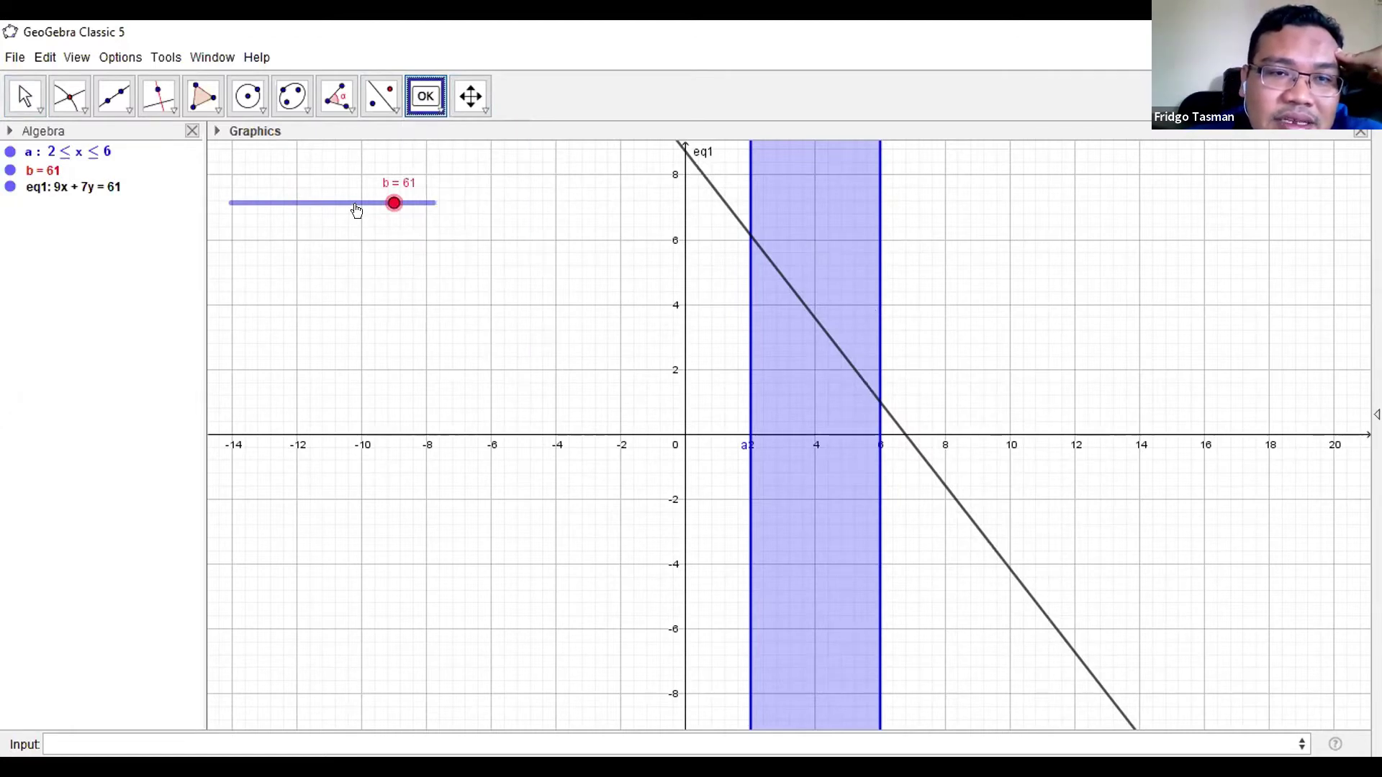
left_click(237, 258)
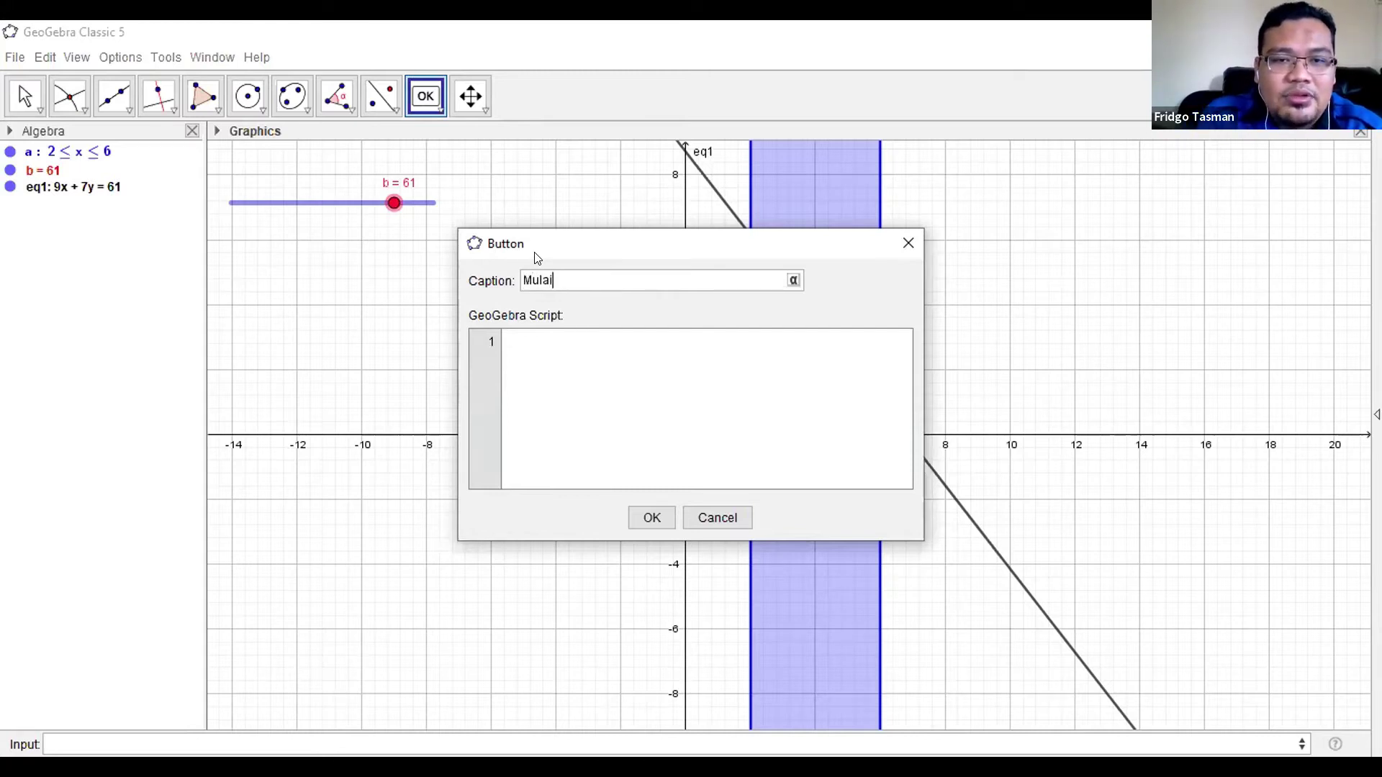
Create the Mulai button with the script StartAnimation[b,true] and move it up closer beneath slider b
left_click(609, 342)
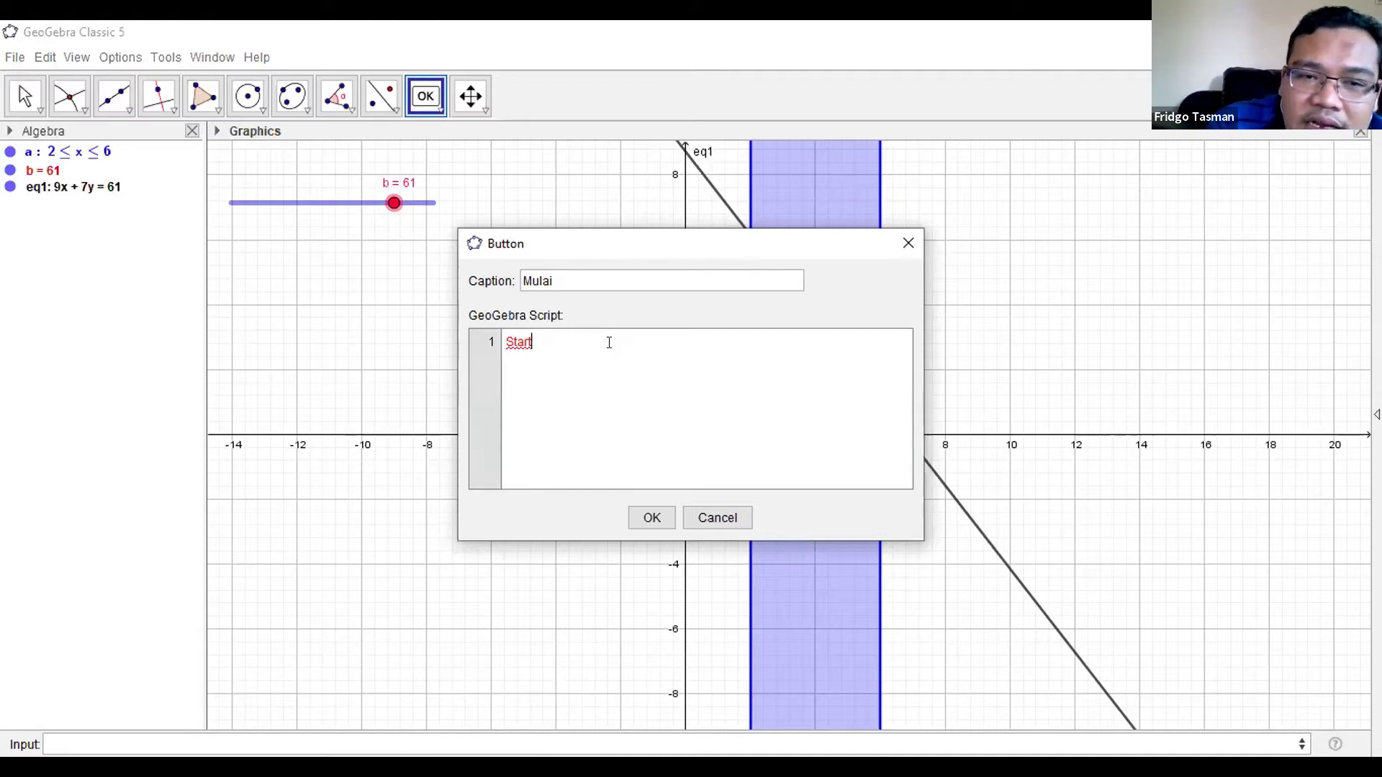
type("StartAnimation")
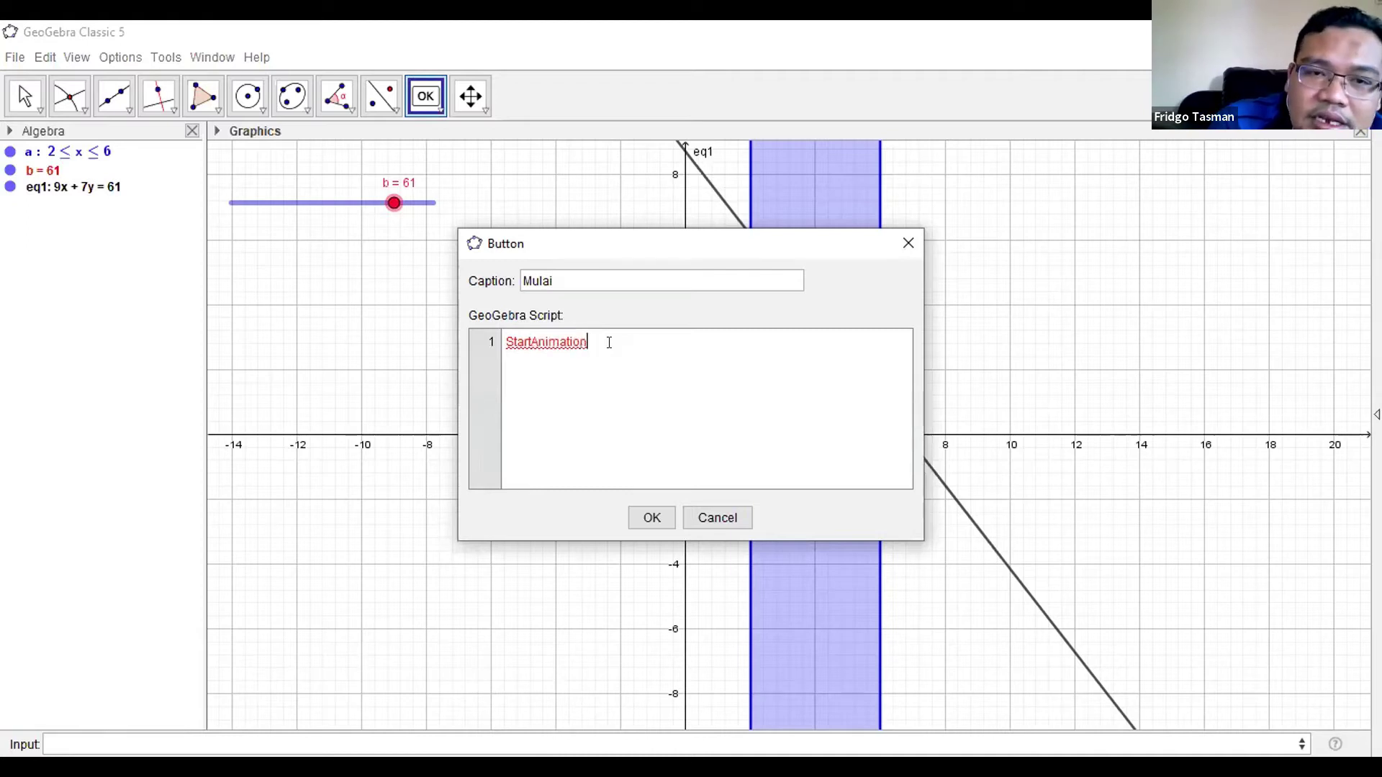
type("[")
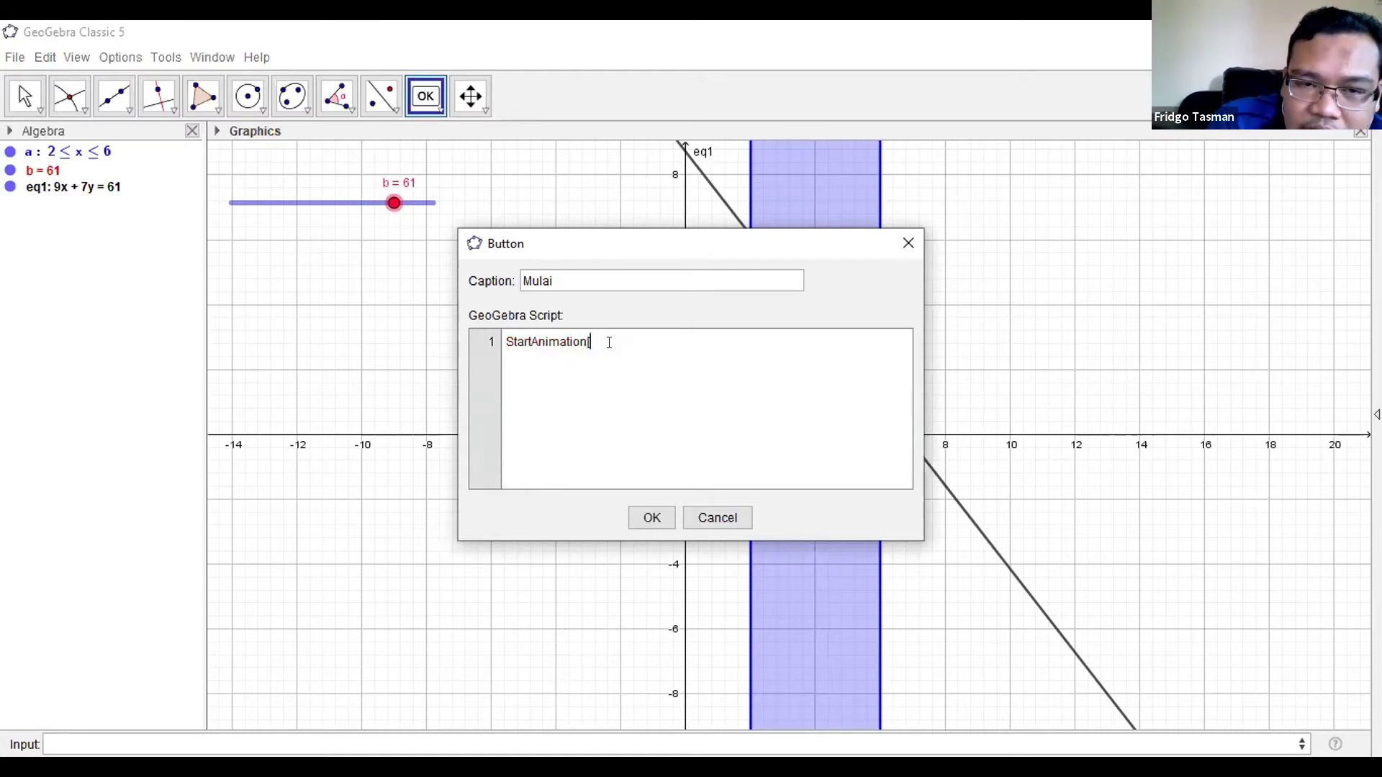
type("b,true")
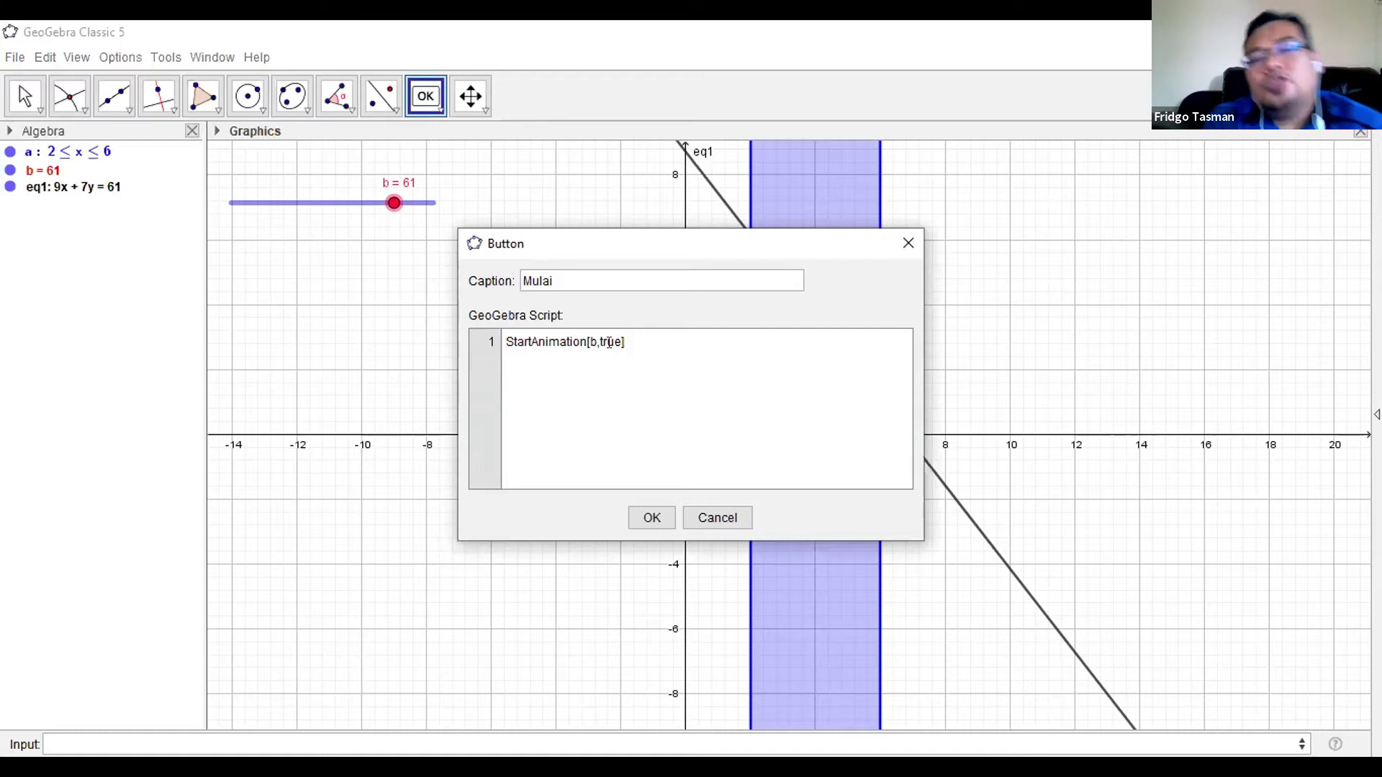
left_click(688, 362)
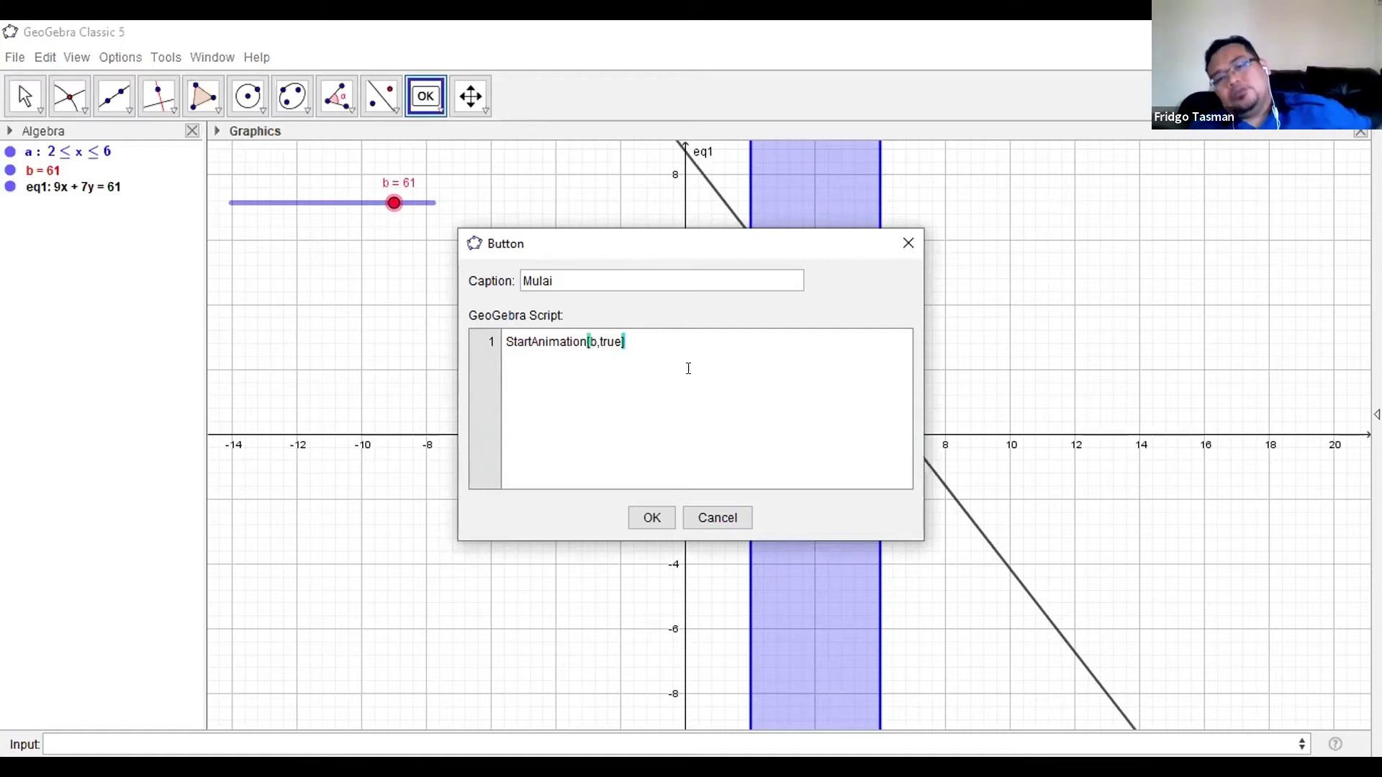
left_click(649, 517)
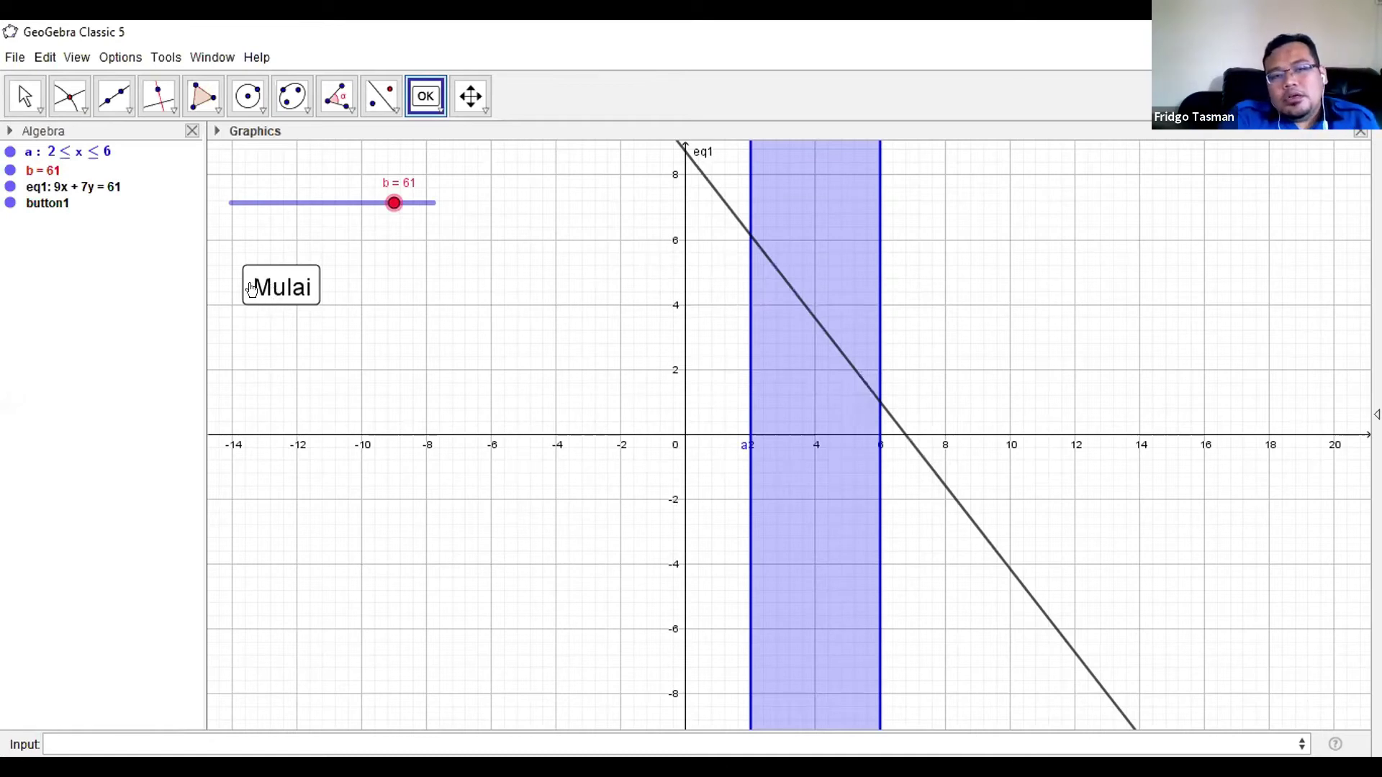
left_click_drag(252, 289, 240, 264)
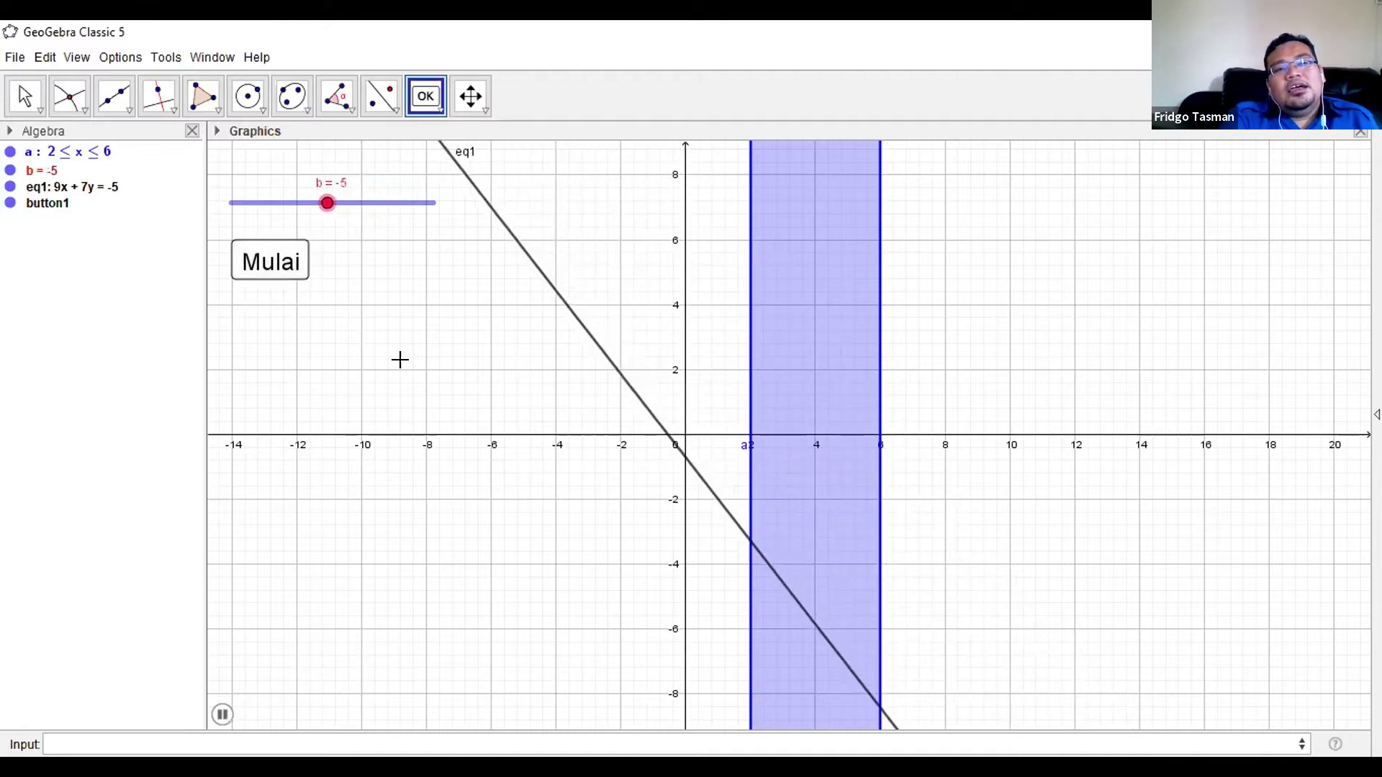
left_click(436, 314)
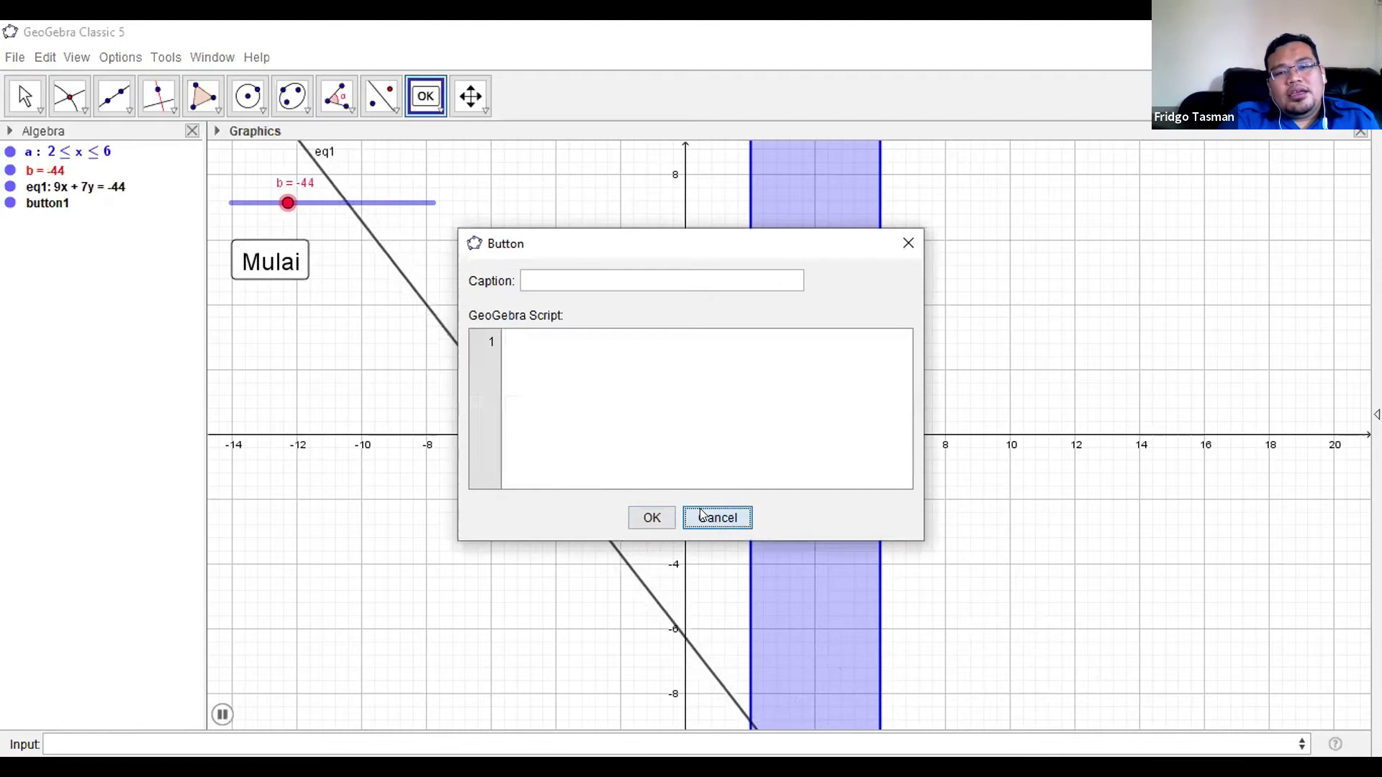
left_click(702, 514)
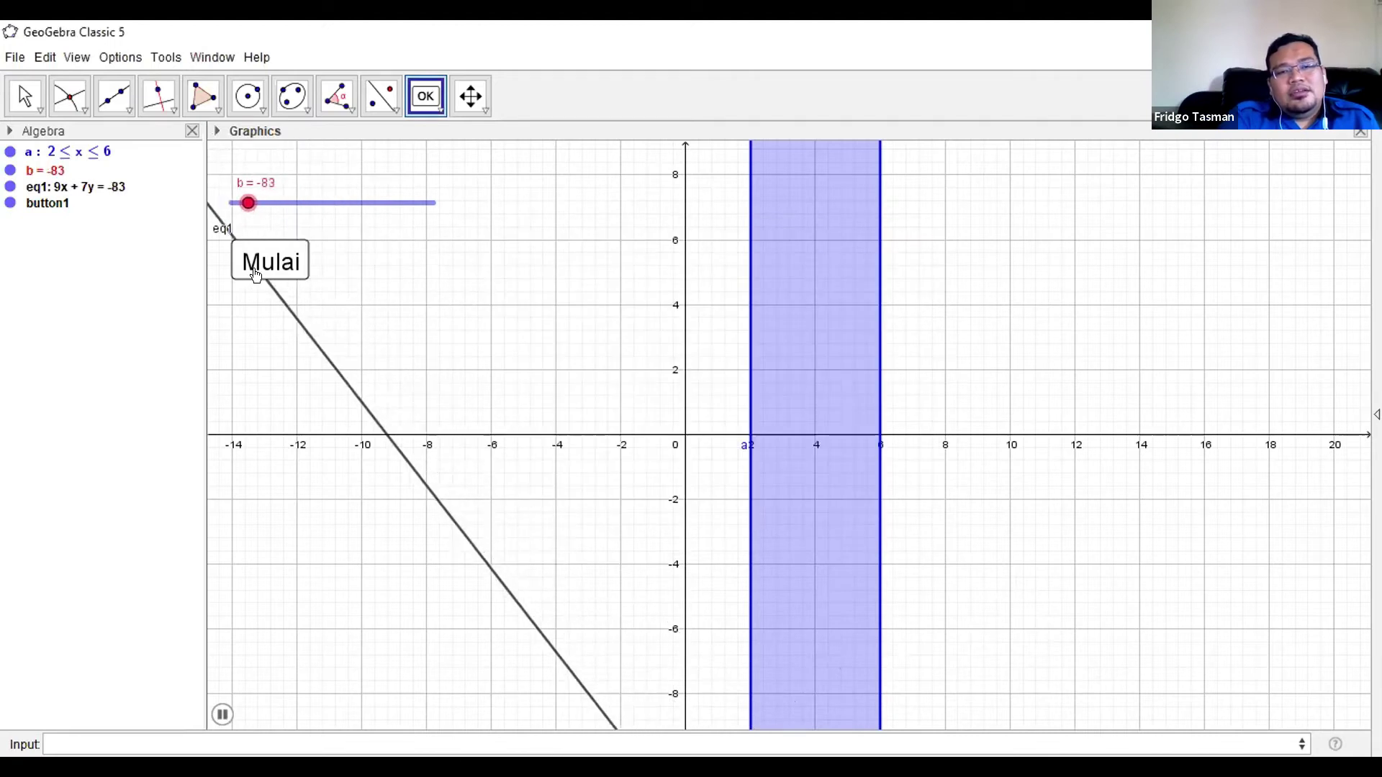
left_click(251, 257)
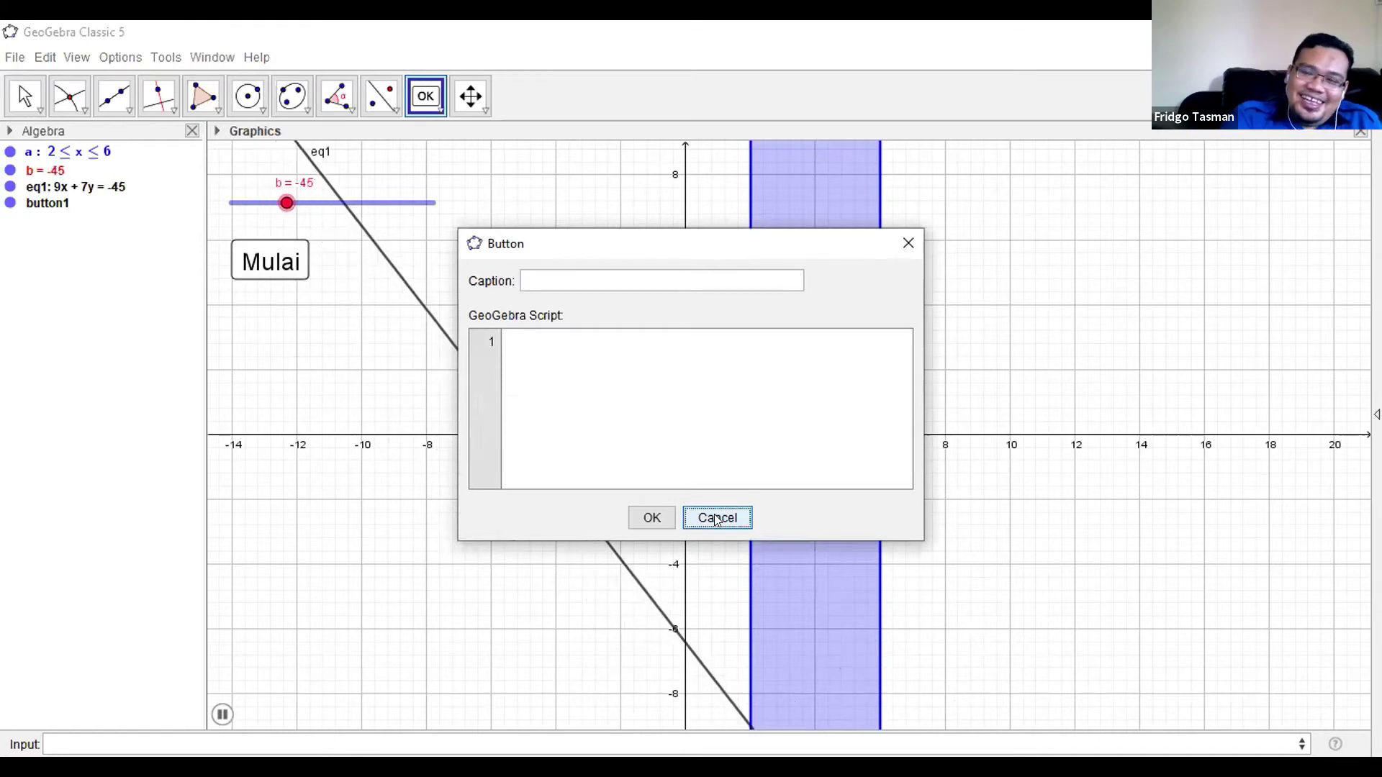
left_click(714, 518)
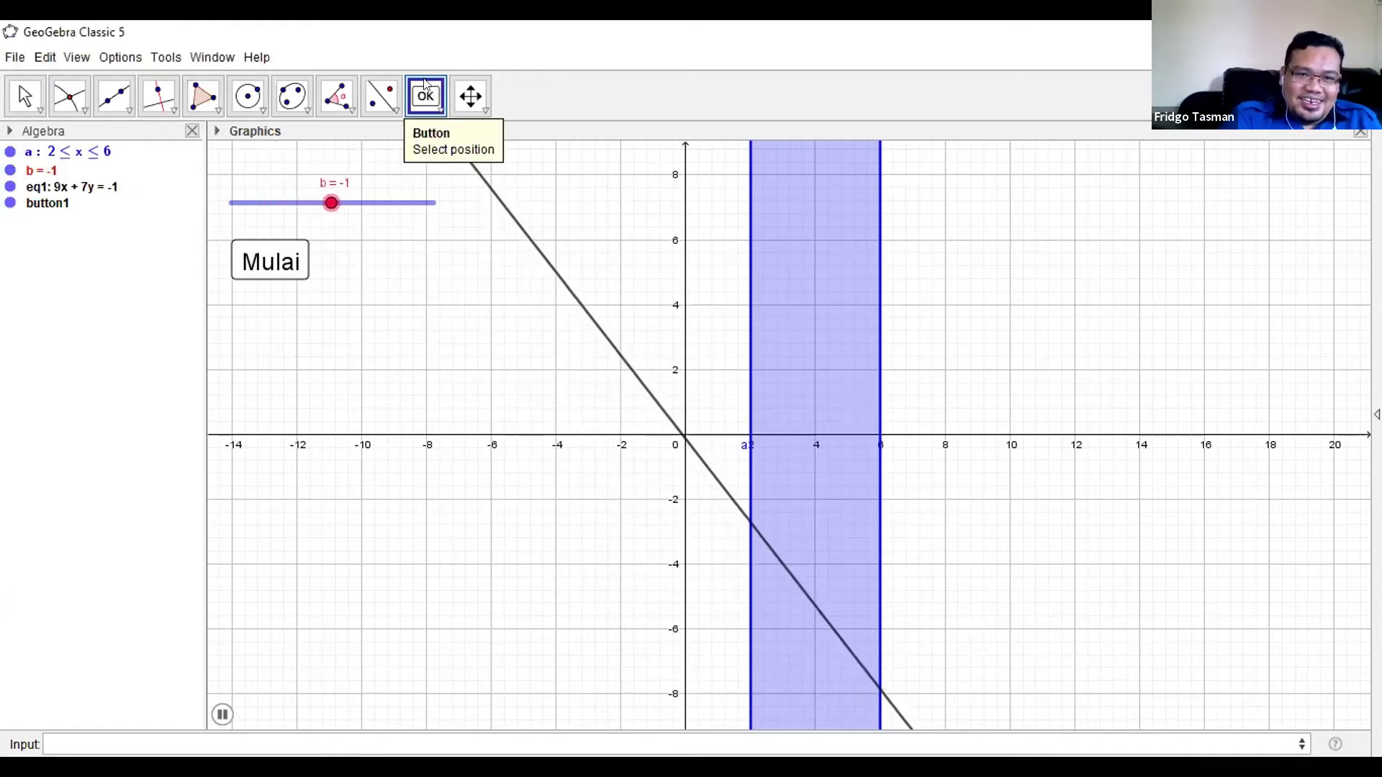
Start a second button next to the Mulai button and give it the caption Berhenti
left_click(426, 108)
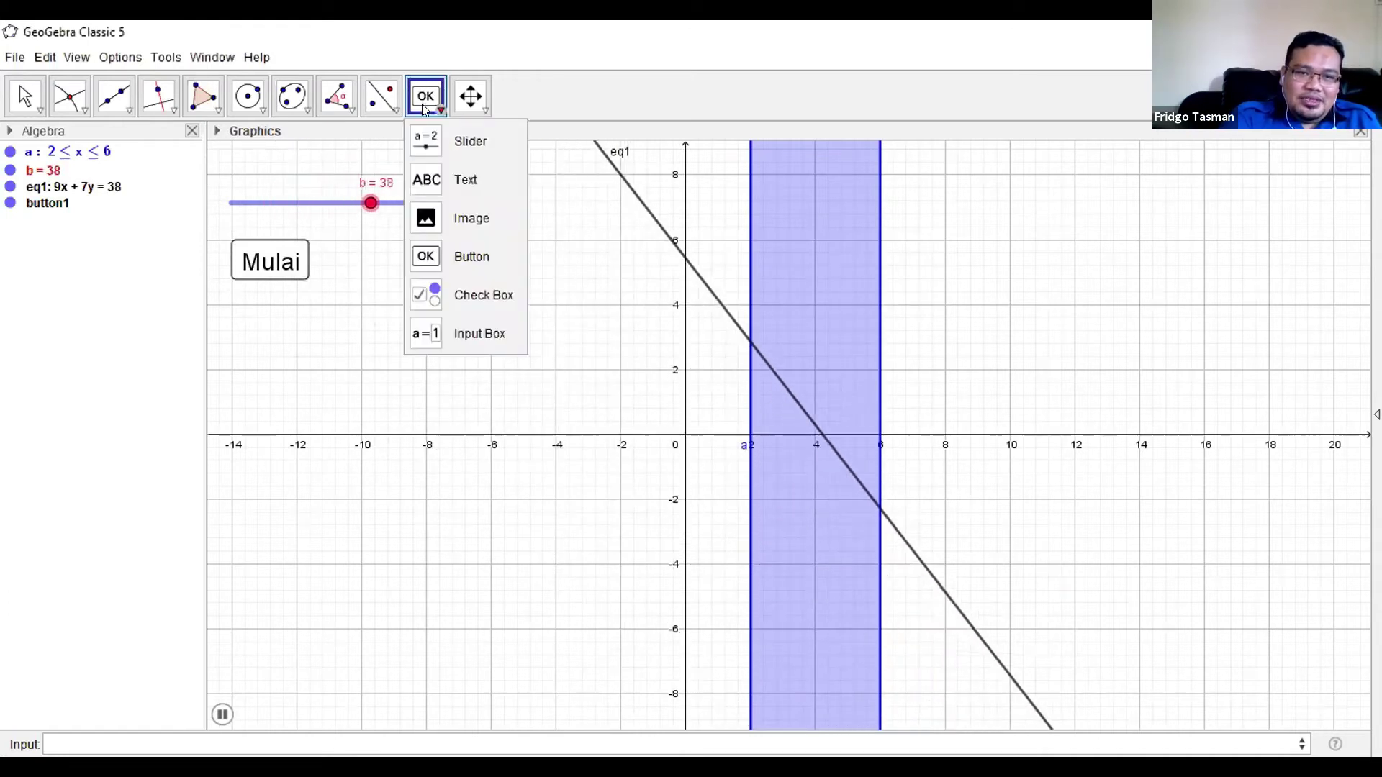
left_click(435, 258)
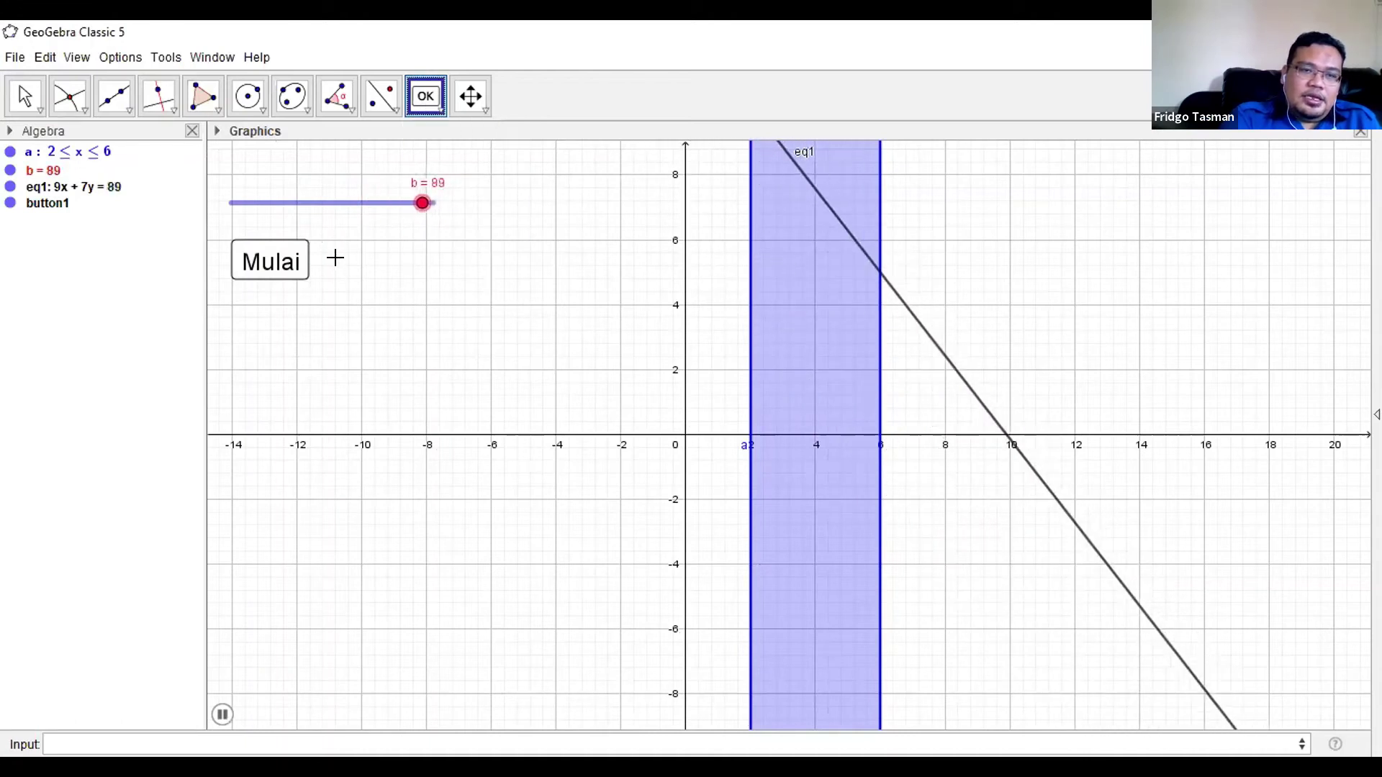
left_click(407, 293)
type("B")
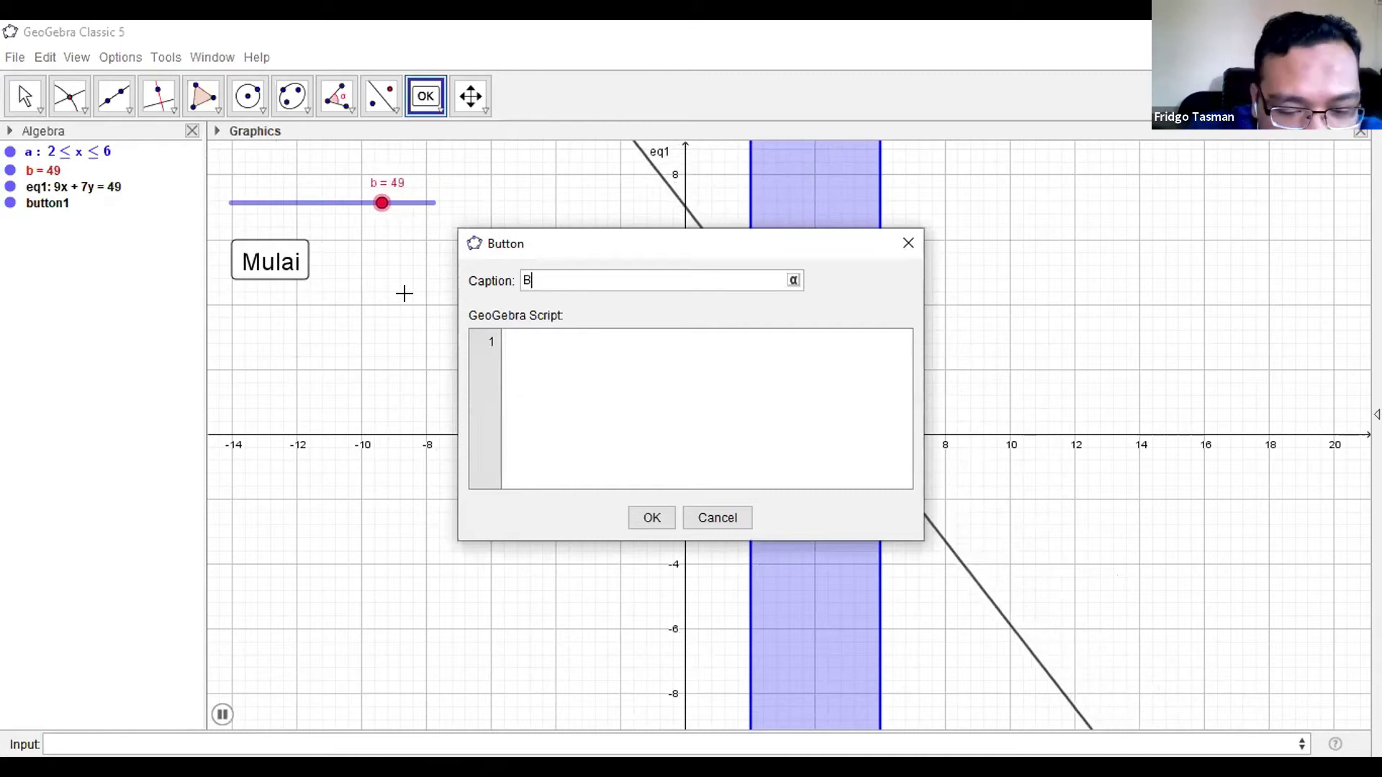
type("erhenti")
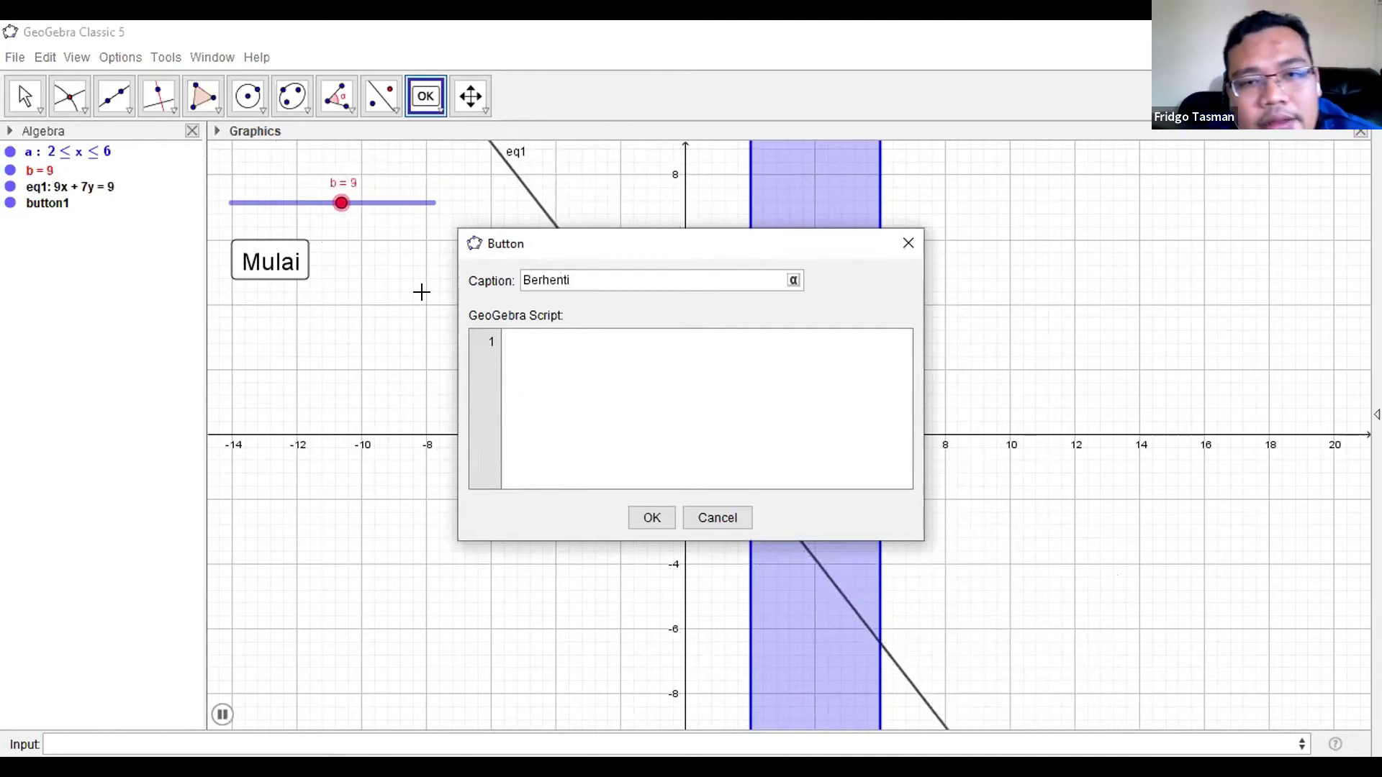
Create the Berhenti button with the script StartAnimation[b,false] and align it in a row with the Mulai button
left_click(541, 344)
type("Sta")
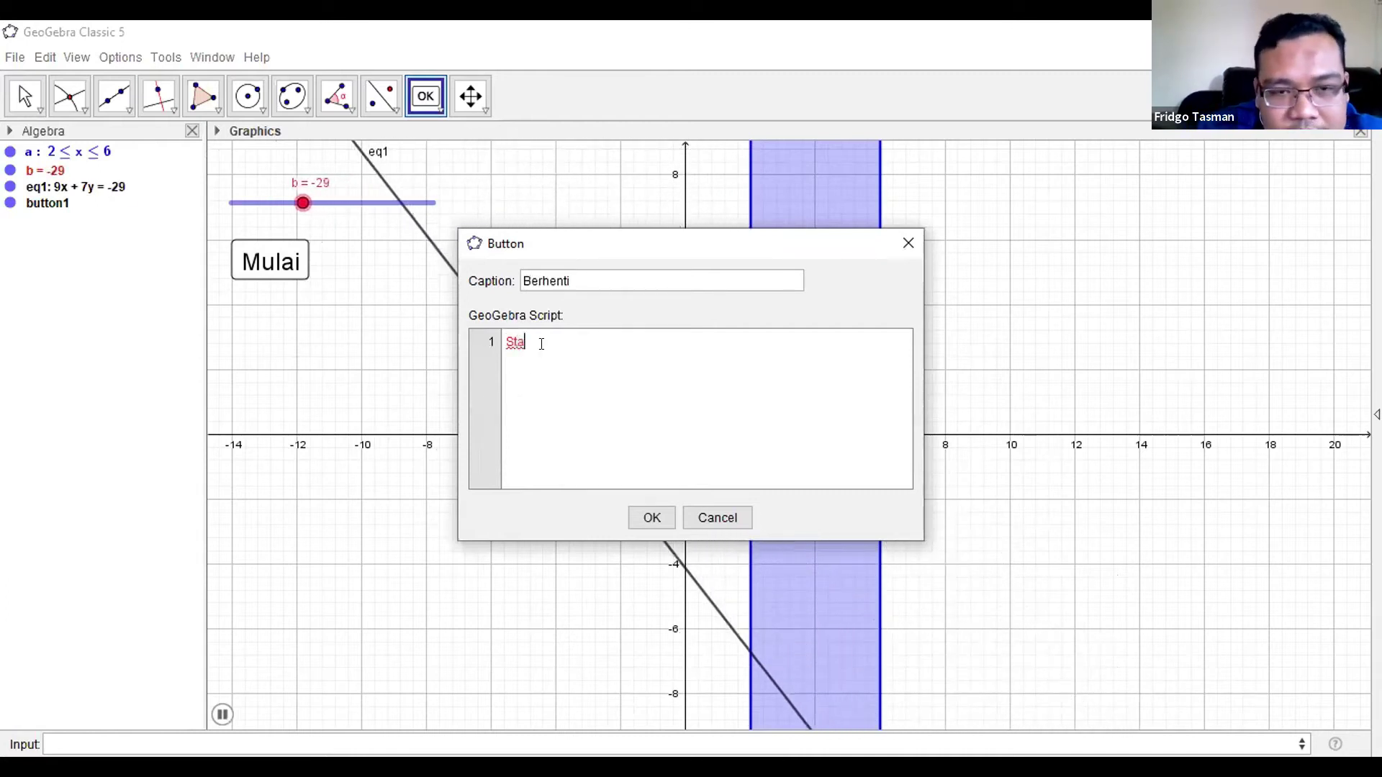
type("rtAnimation")
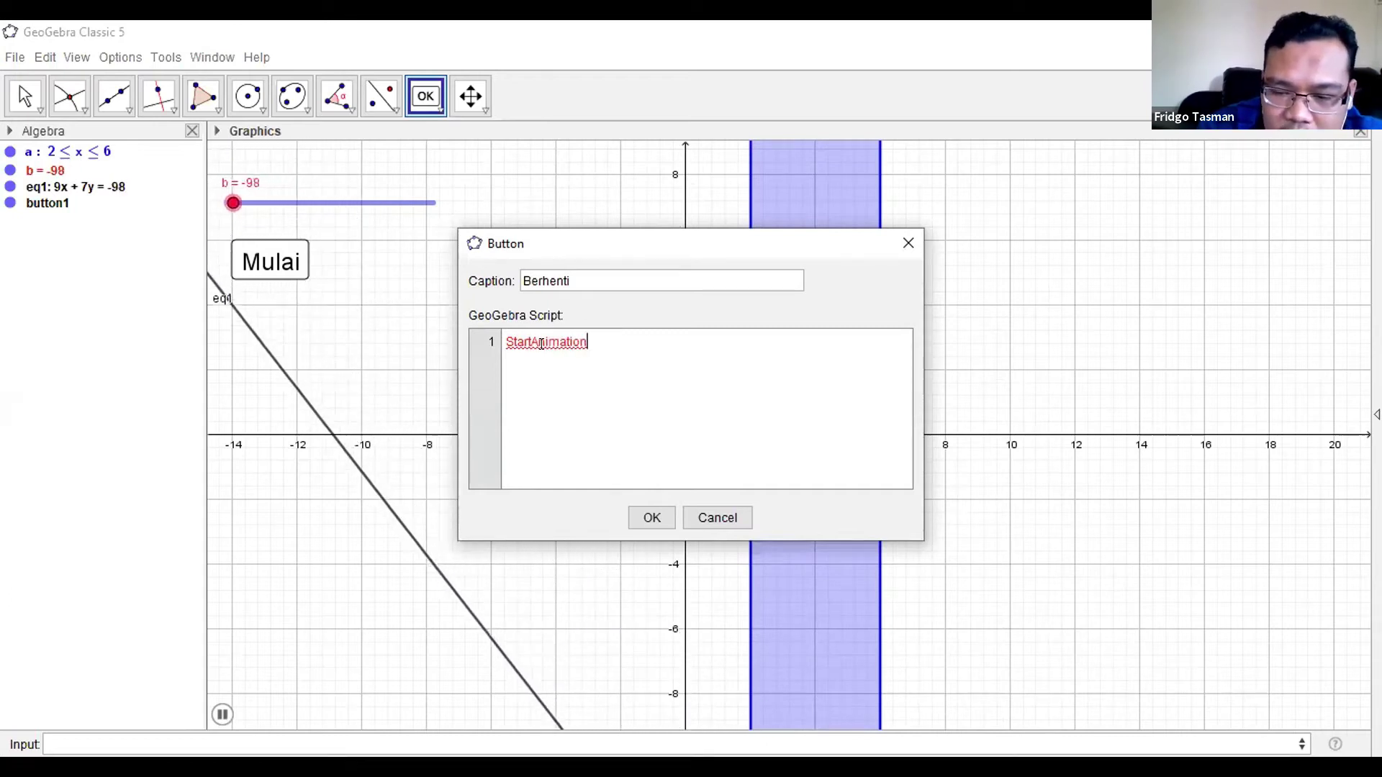
type("[b,")
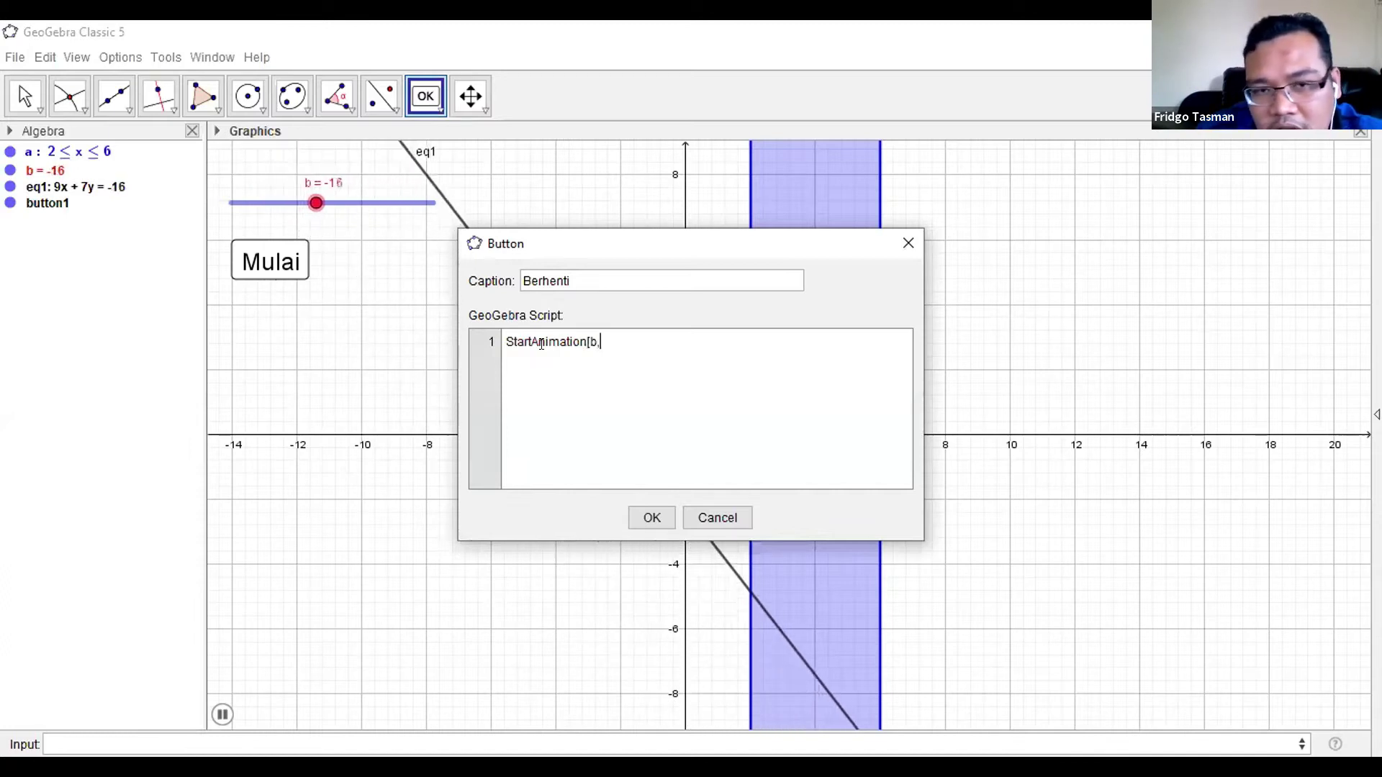
type("fals")
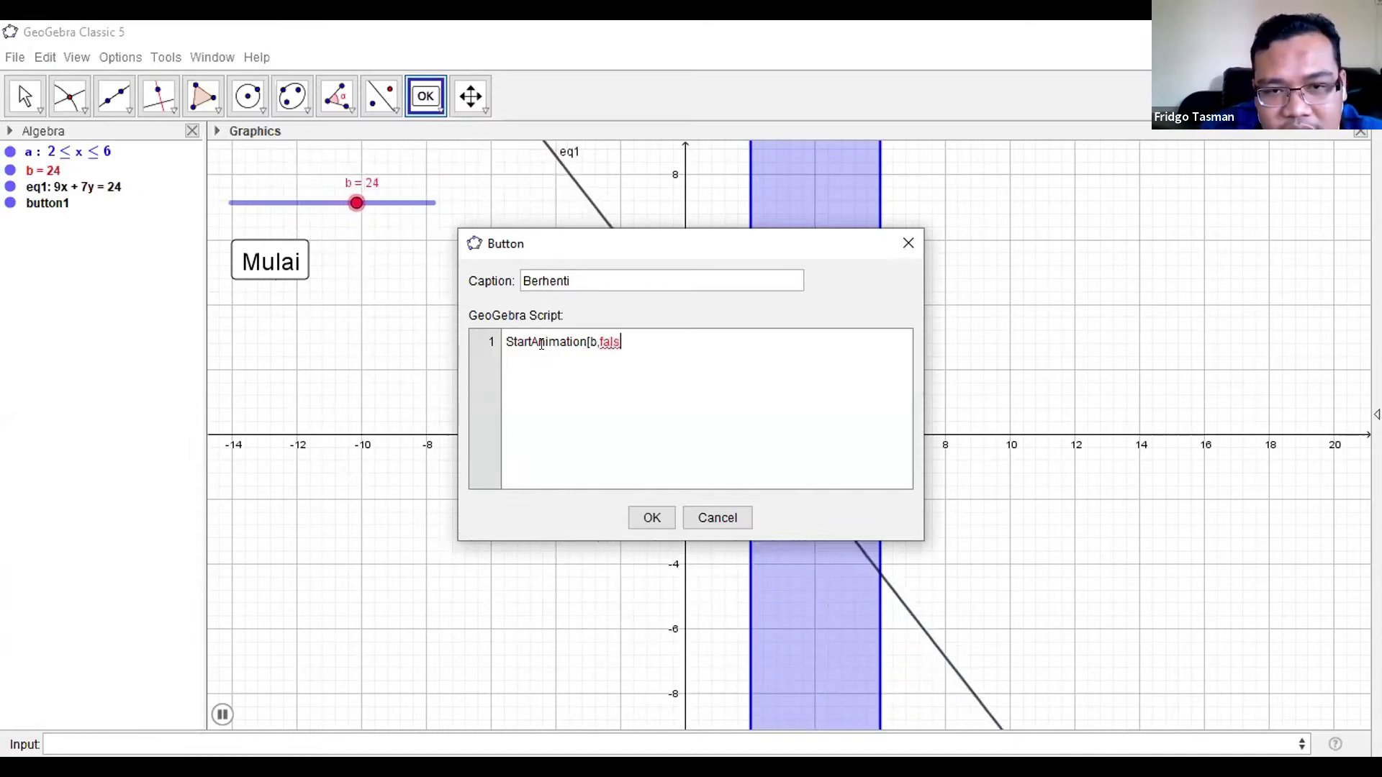
type("e]")
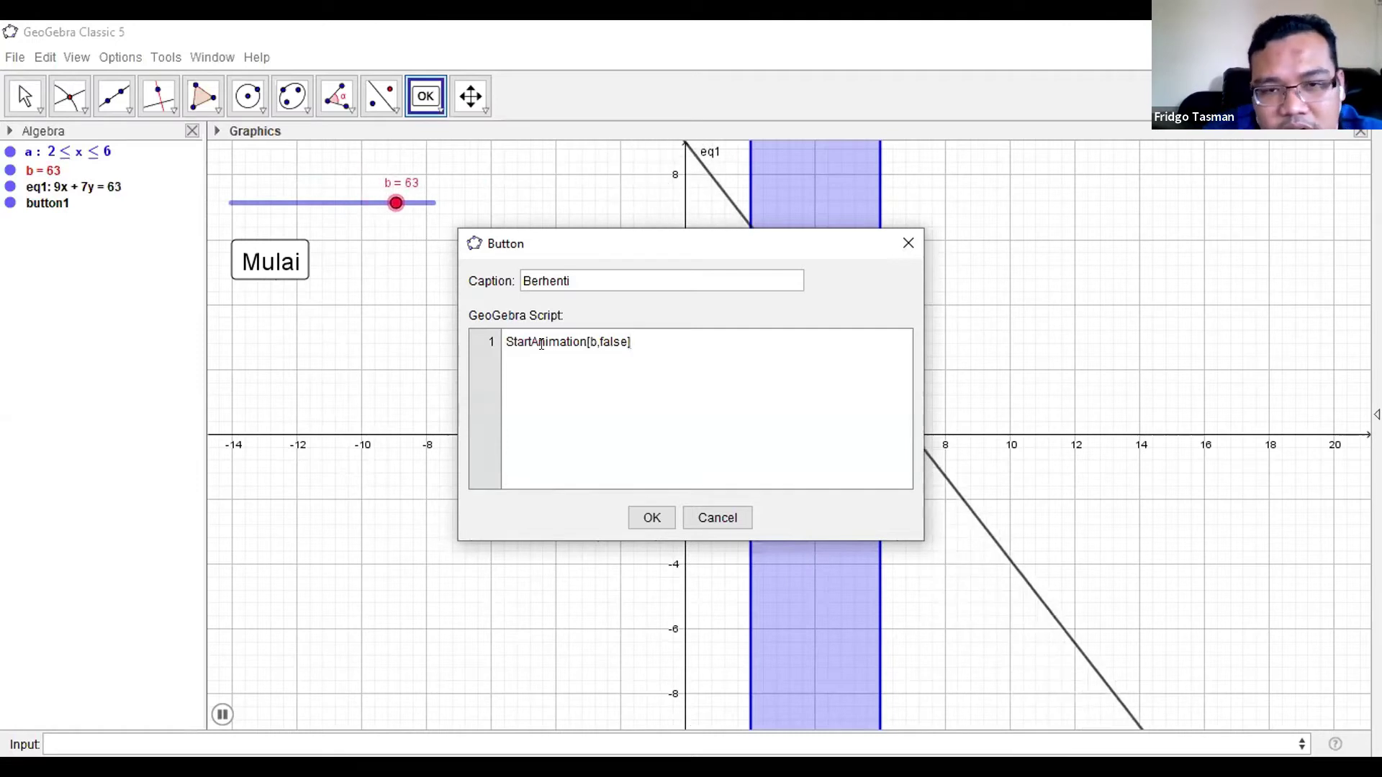
left_click(645, 517)
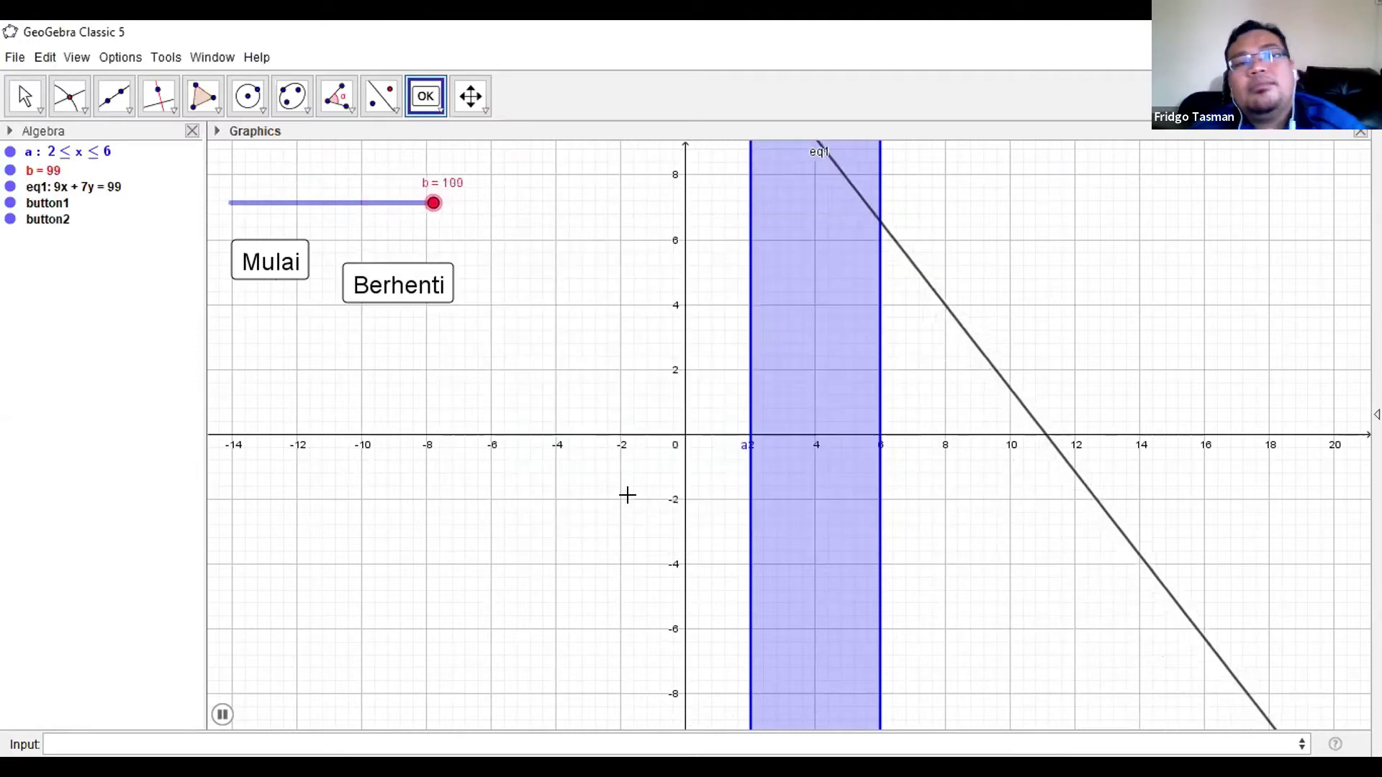
left_click(418, 267)
left_click_drag(416, 266, 401, 250)
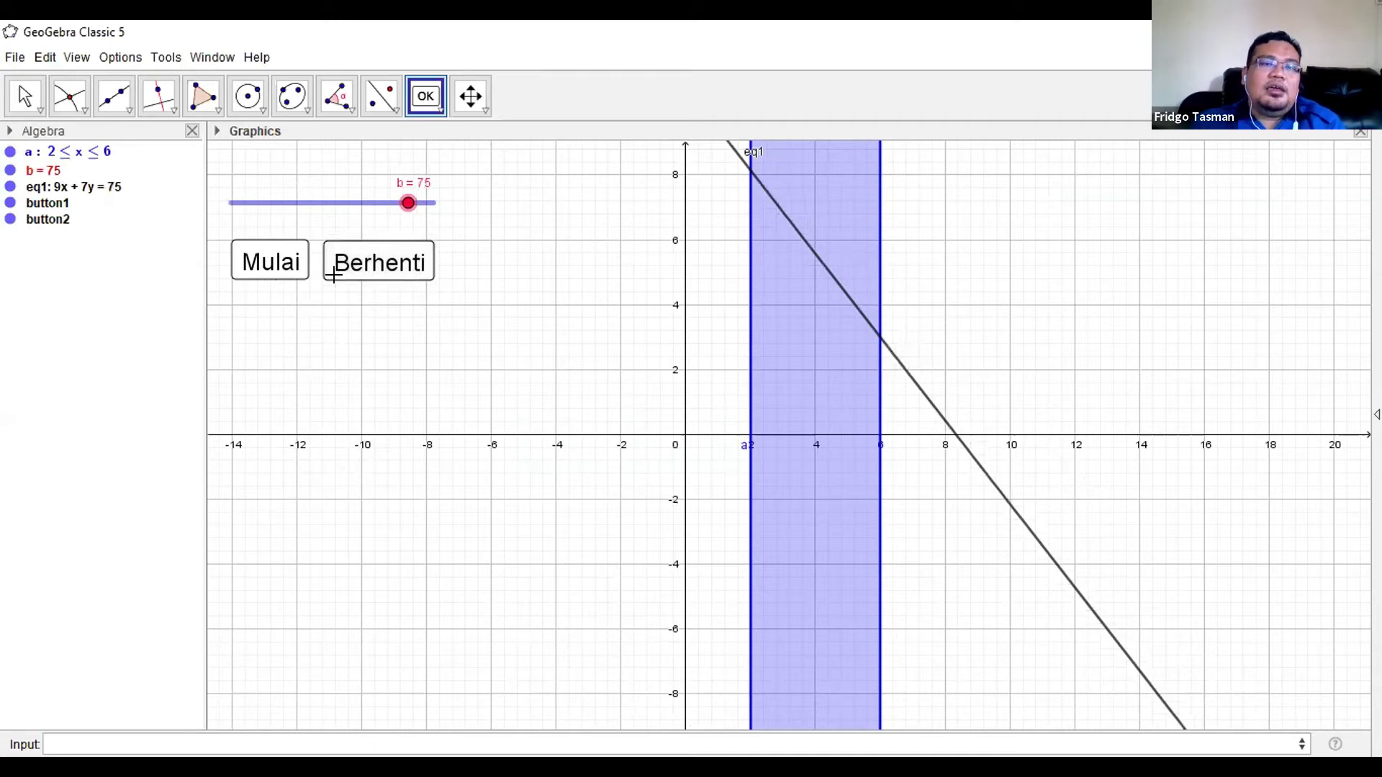
Try out the Mulai and Berhenti buttons and dismiss the empty new-button dialog
left_click(259, 263)
left_click(366, 262)
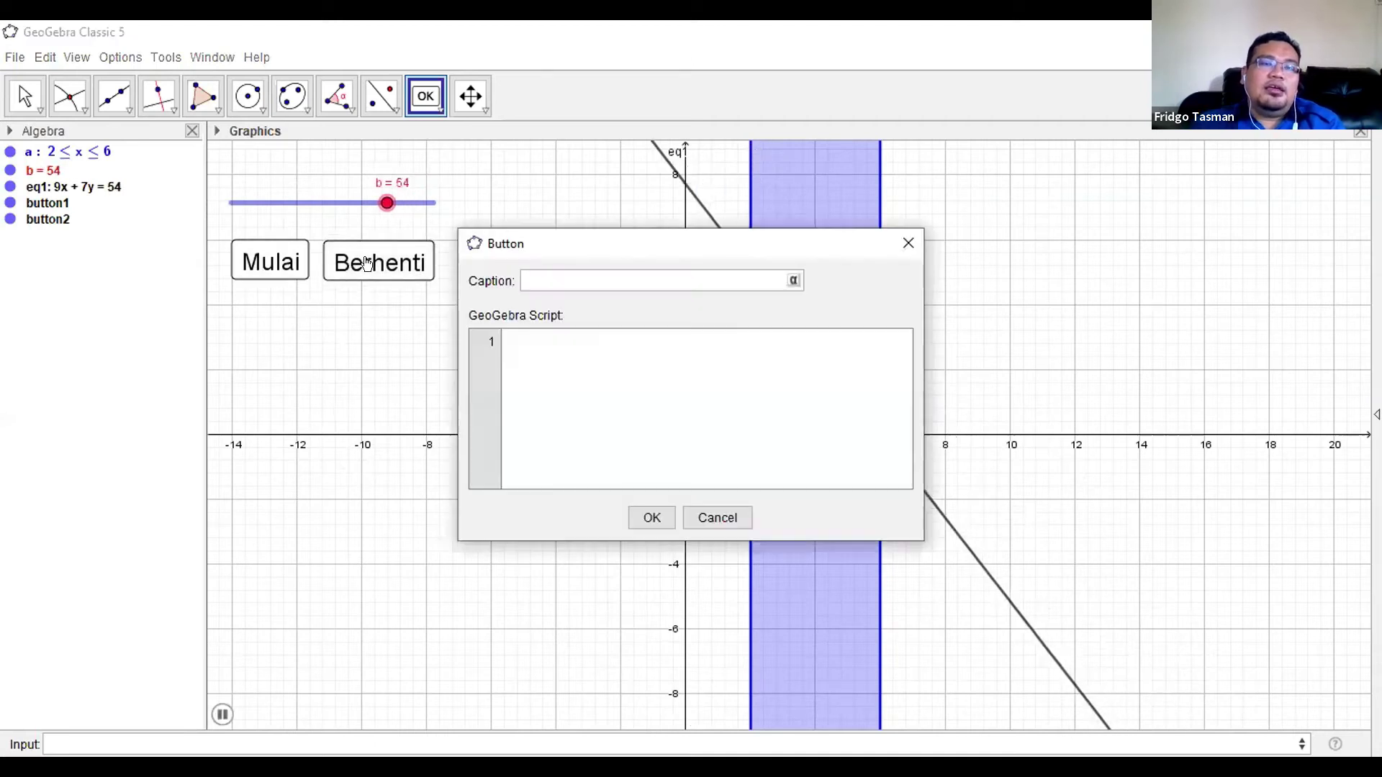
left_click(736, 518)
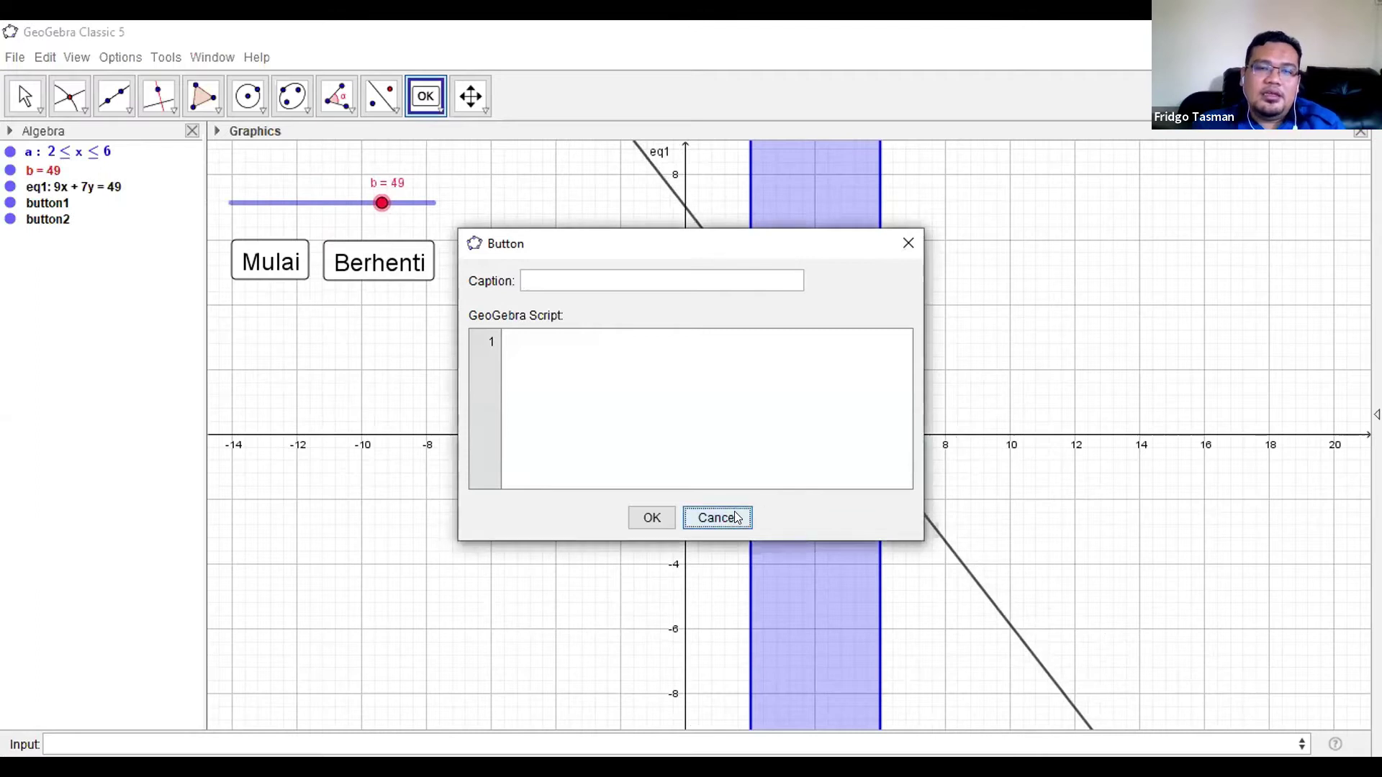
left_click(899, 246)
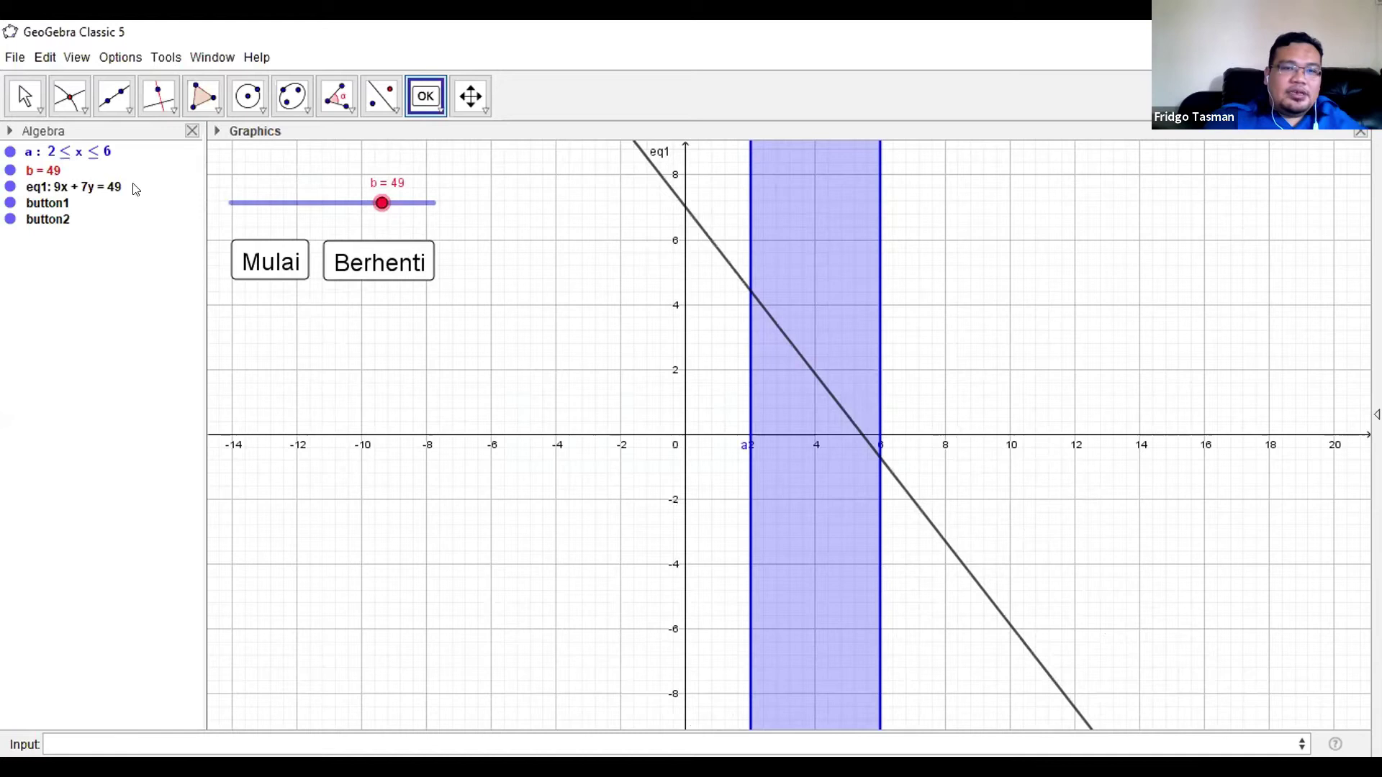
Switch to the Move tool and test the animation of slider b with the Mulai and Berhenti buttons
left_click(24, 97)
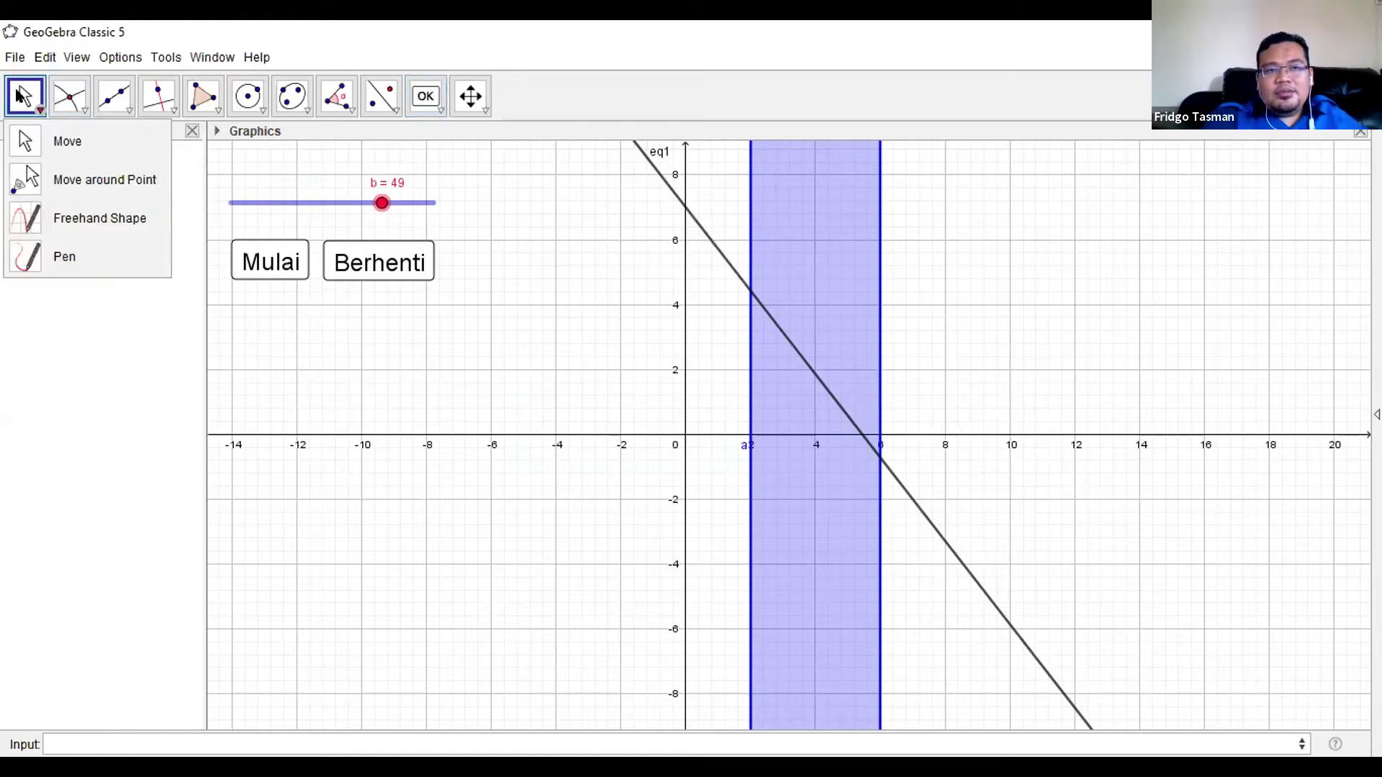
left_click(586, 294)
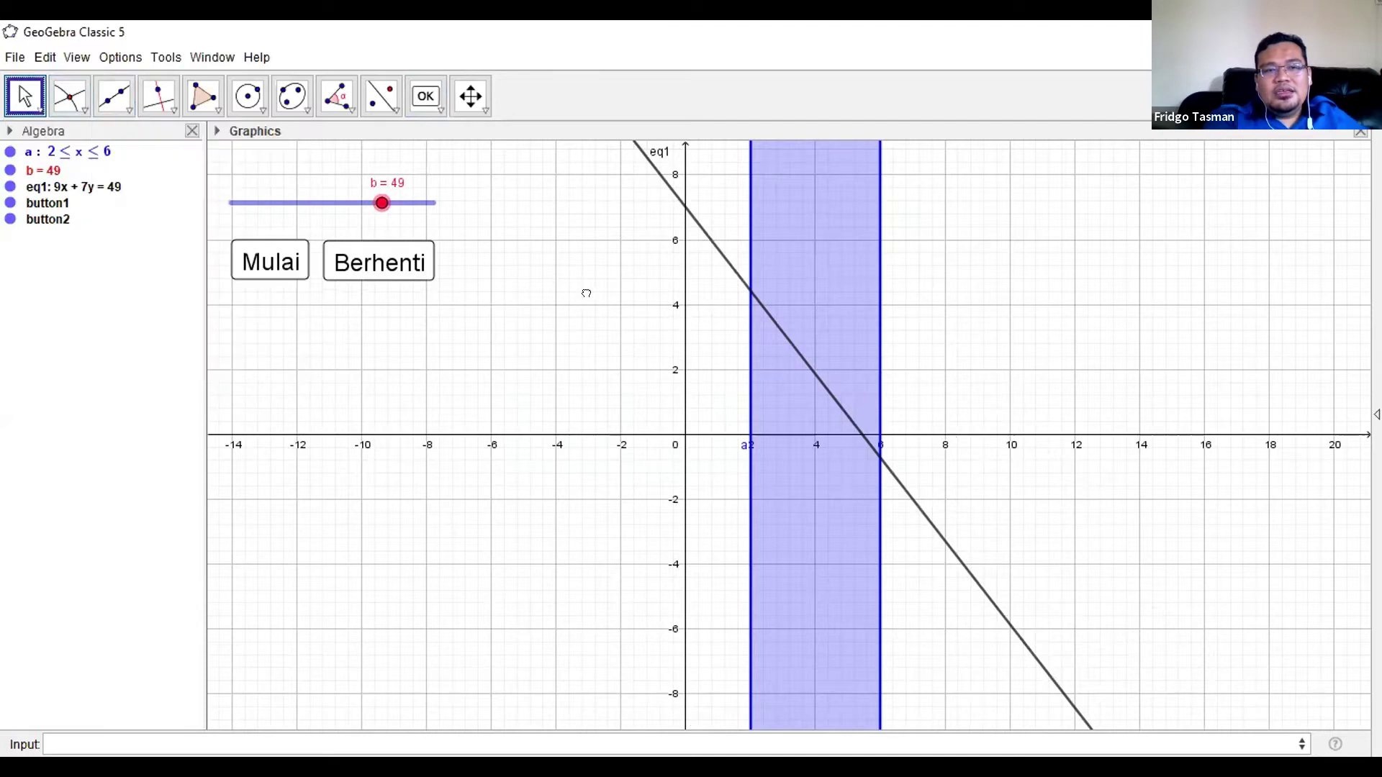
left_click(242, 261)
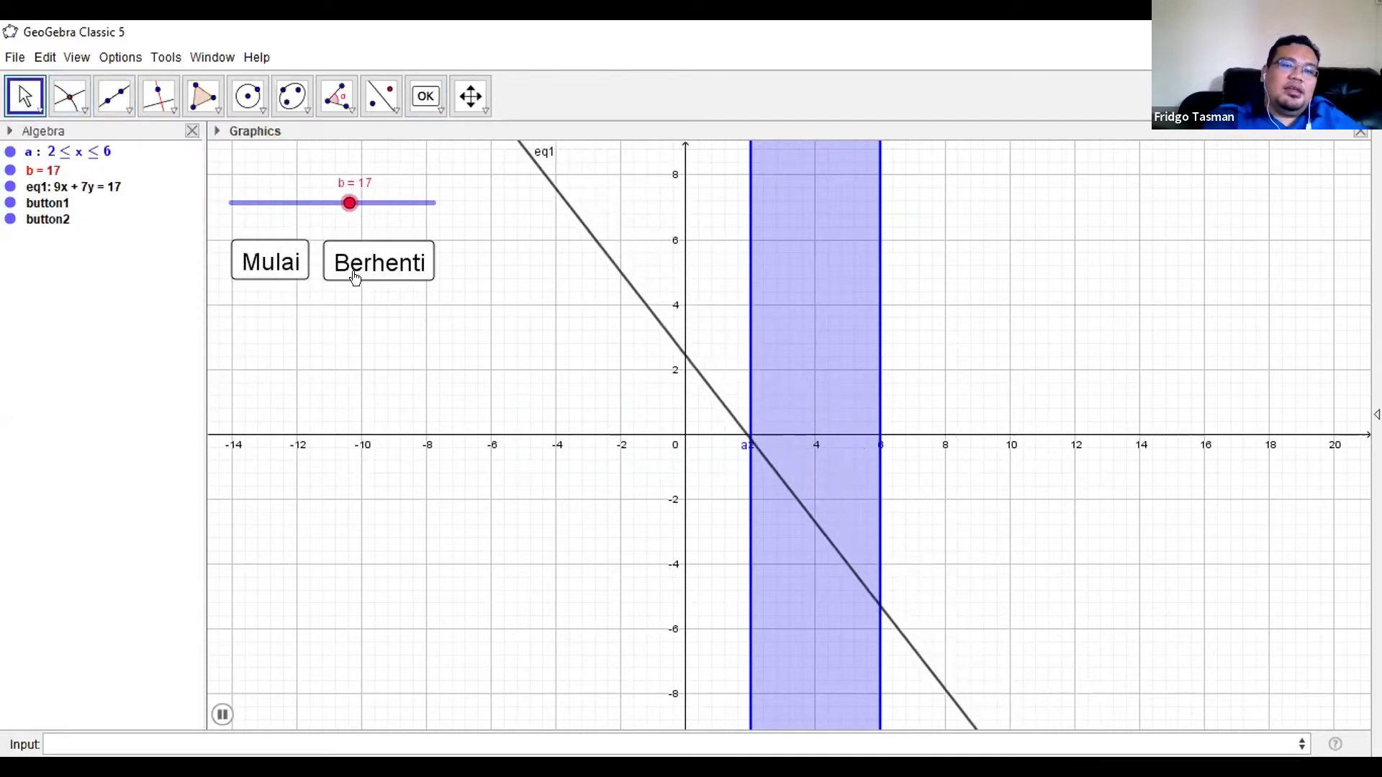
left_click(258, 258)
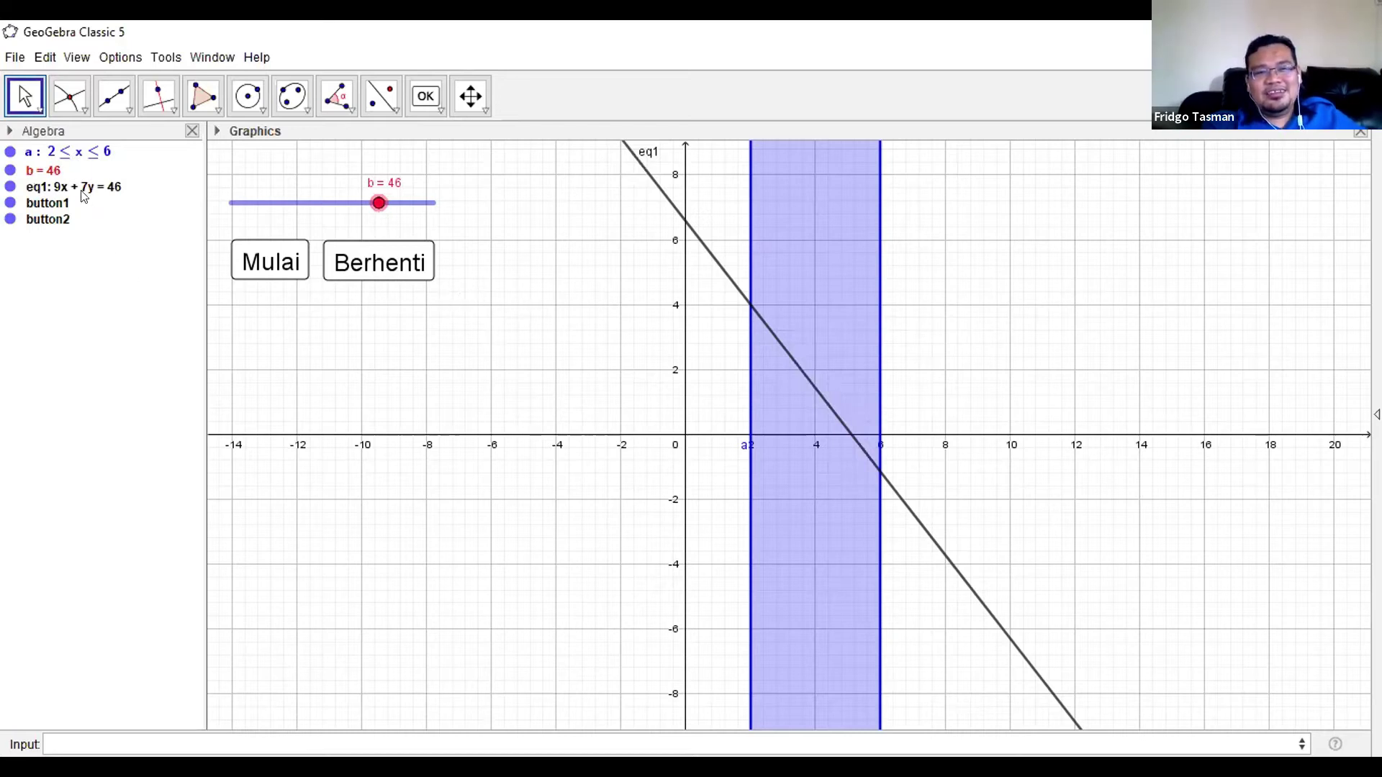
Delete the Berhenti button and the Mulai button from the construction
left_click(51, 215)
key("ctrl+a")
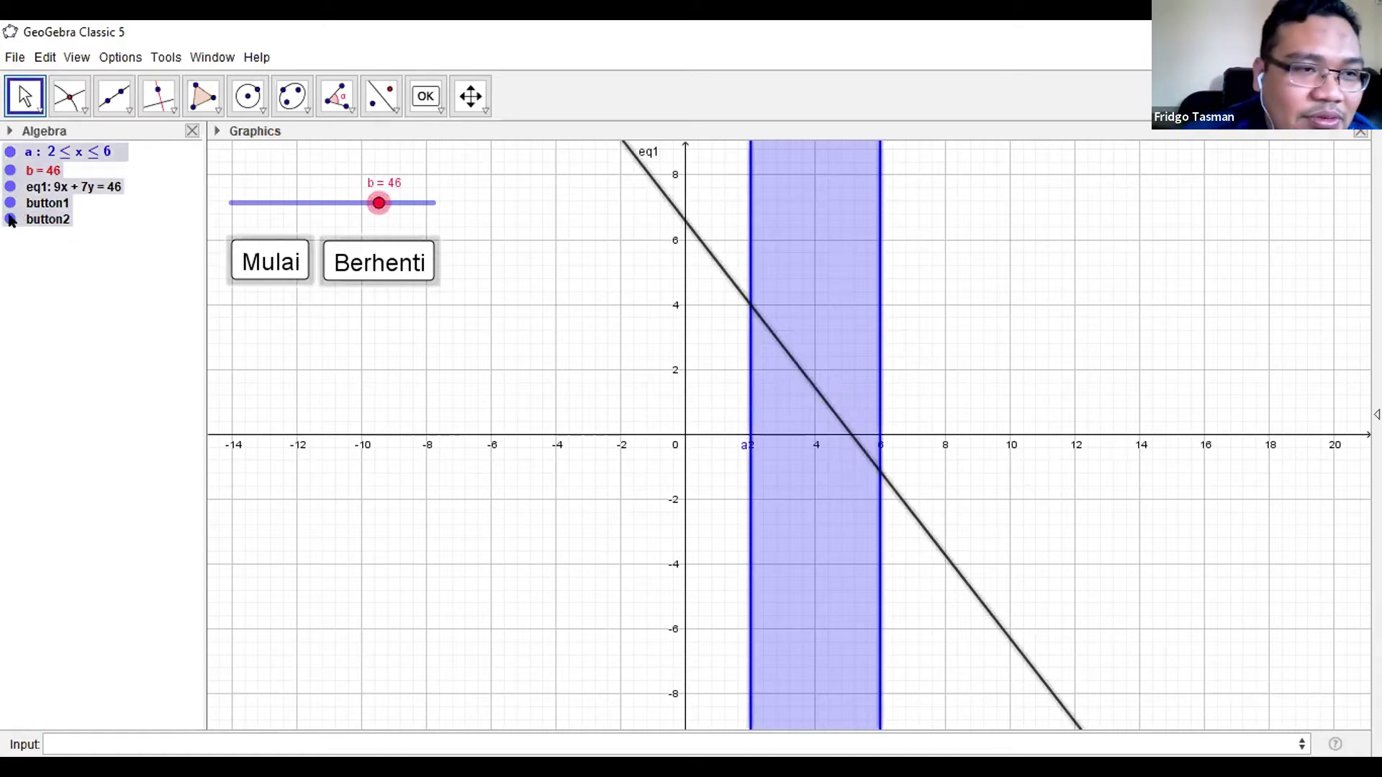
key("Escape")
left_click(50, 220)
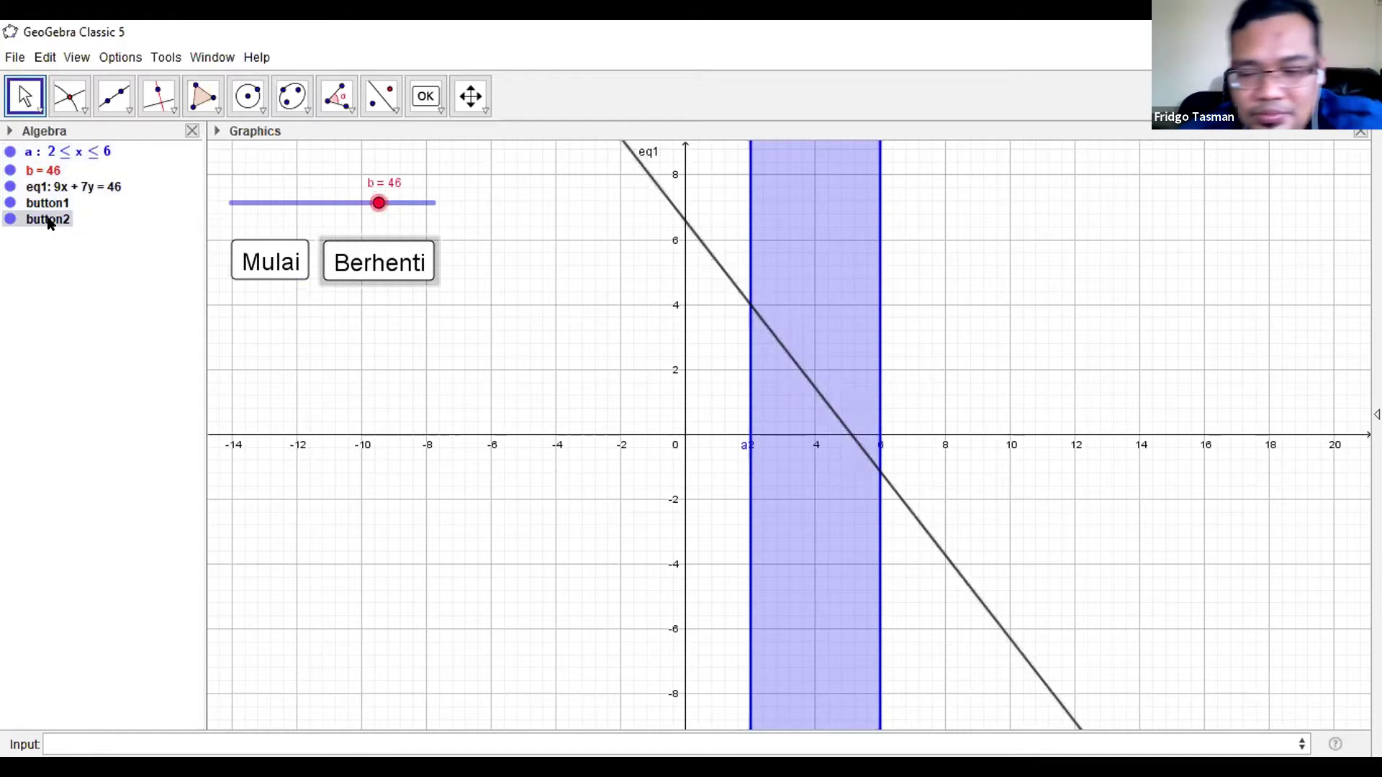
key("Delete")
left_click(43, 203)
key("Delete")
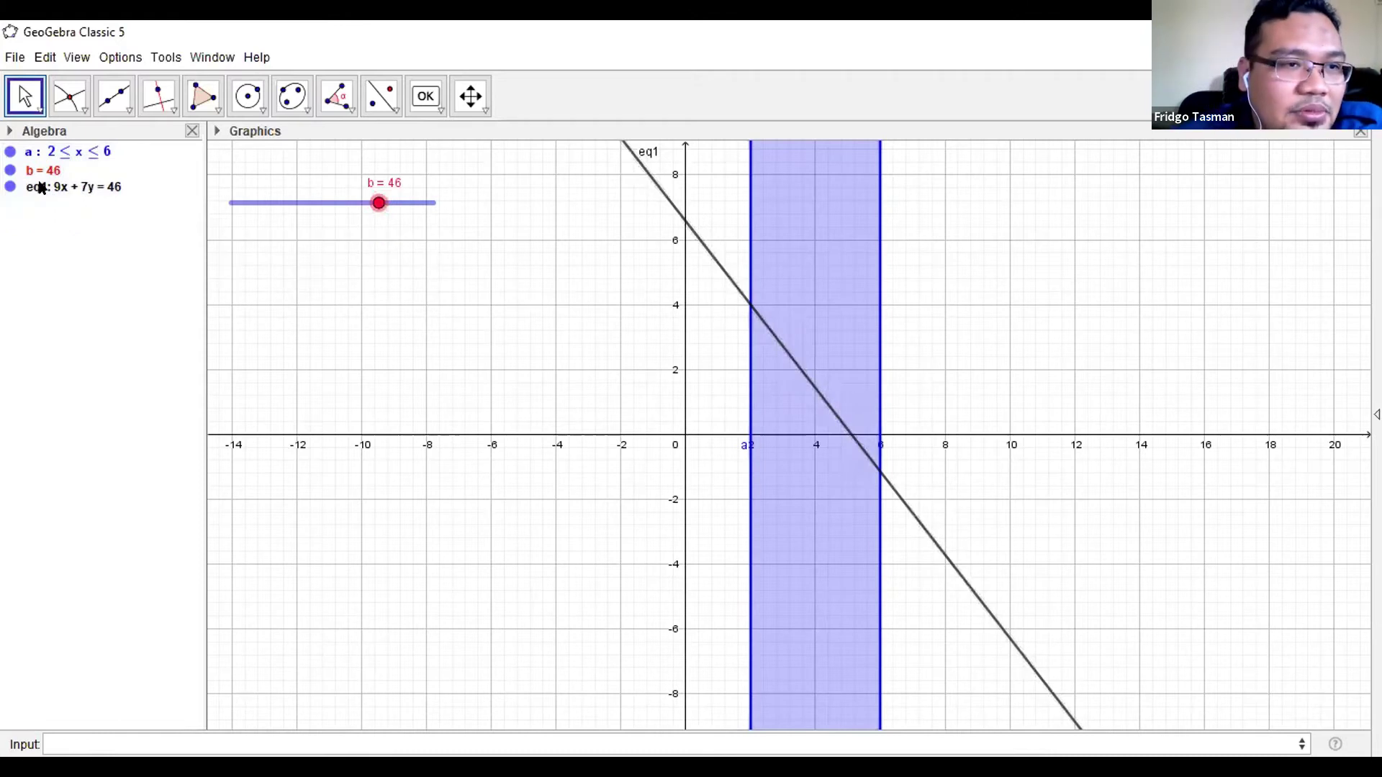
Delete the line eq1 and slider b, keeping only the inequality a
left_click(41, 187)
key("Delete")
left_click(41, 173)
key("Delete")
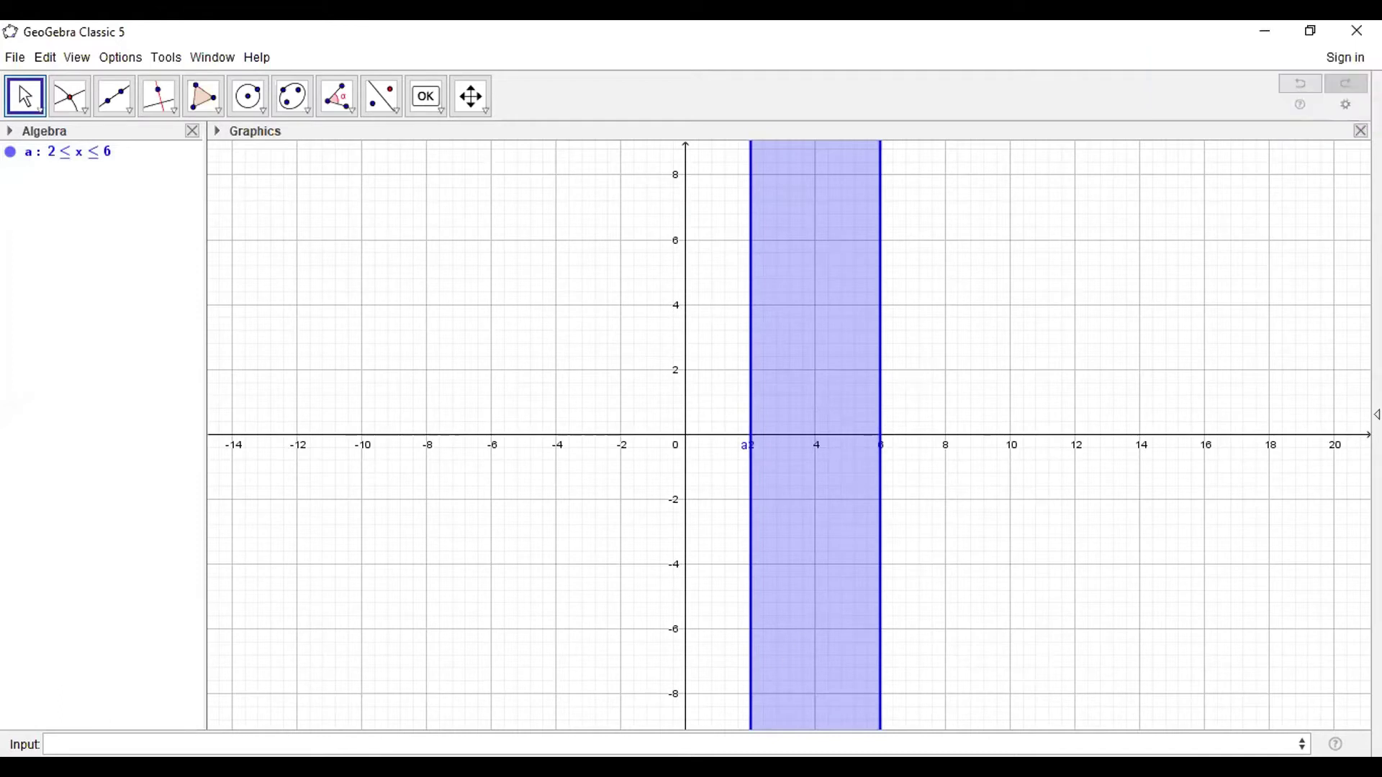
Enter the equation 9x + 7y = b and create a slider for b
left_click(73, 743)
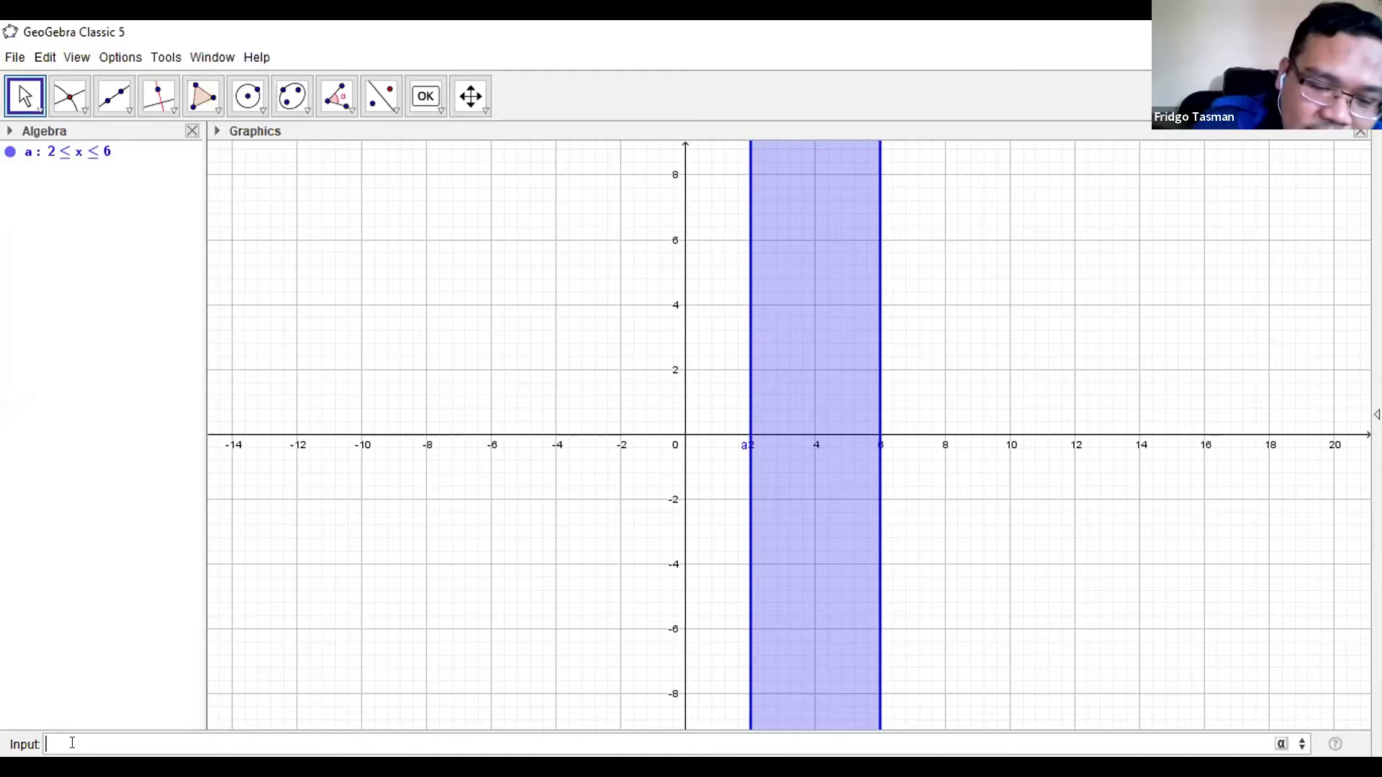
type("9x ")
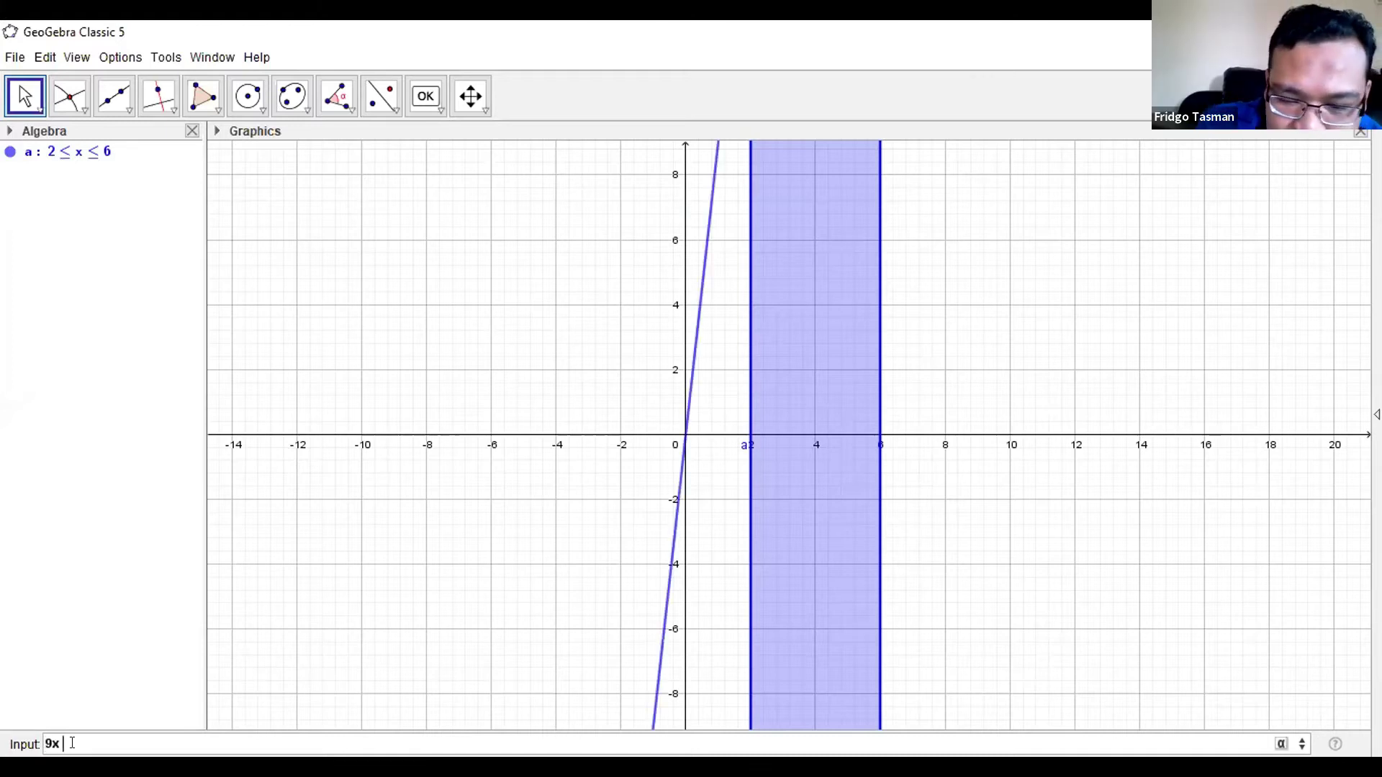
type("+ 7y =")
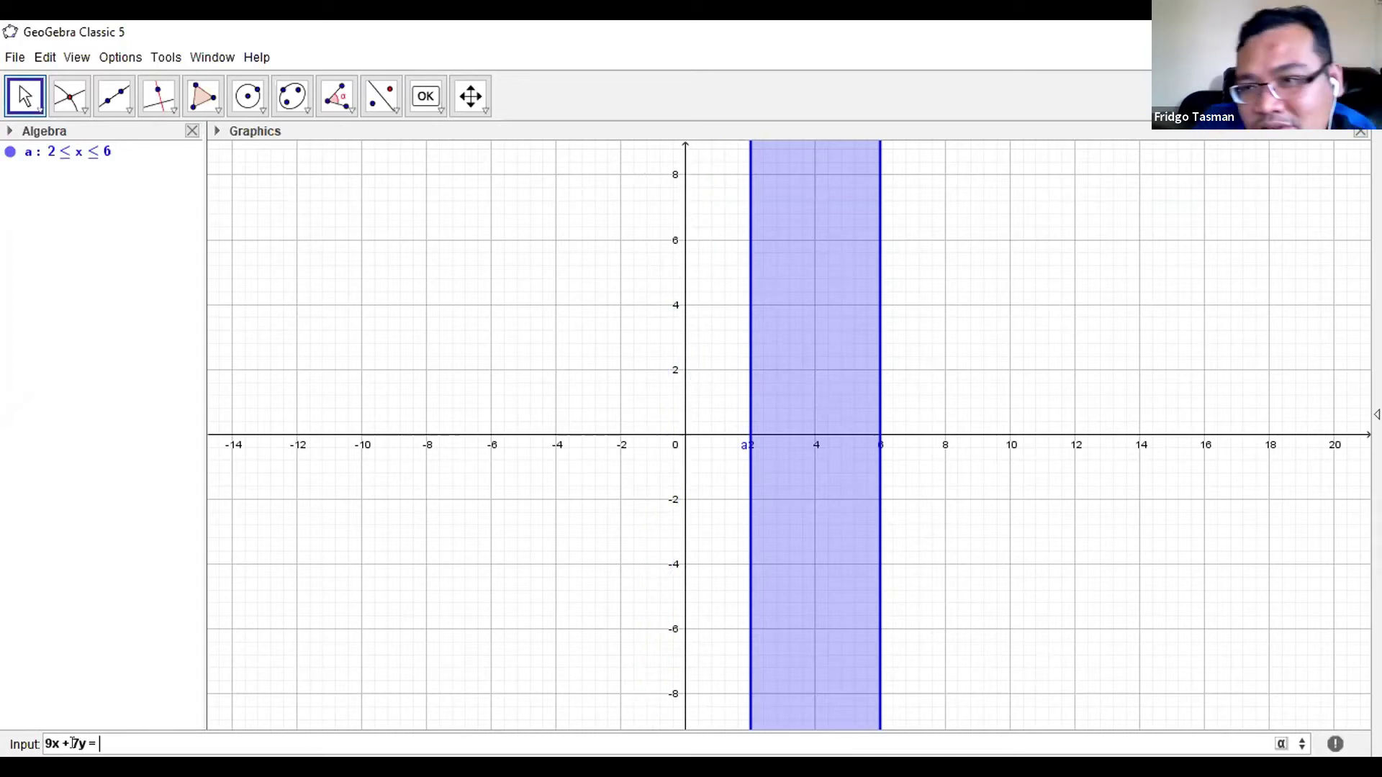
type(" b")
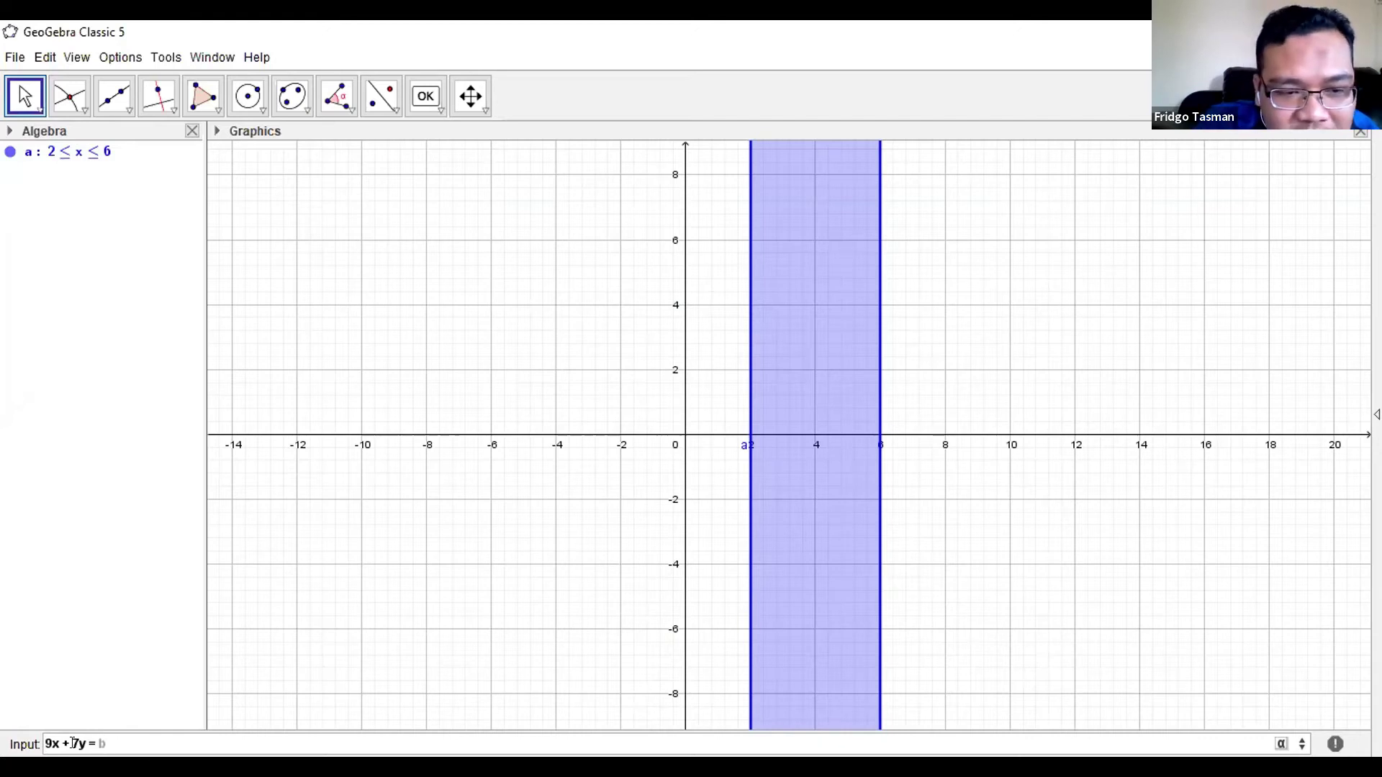
key("Return")
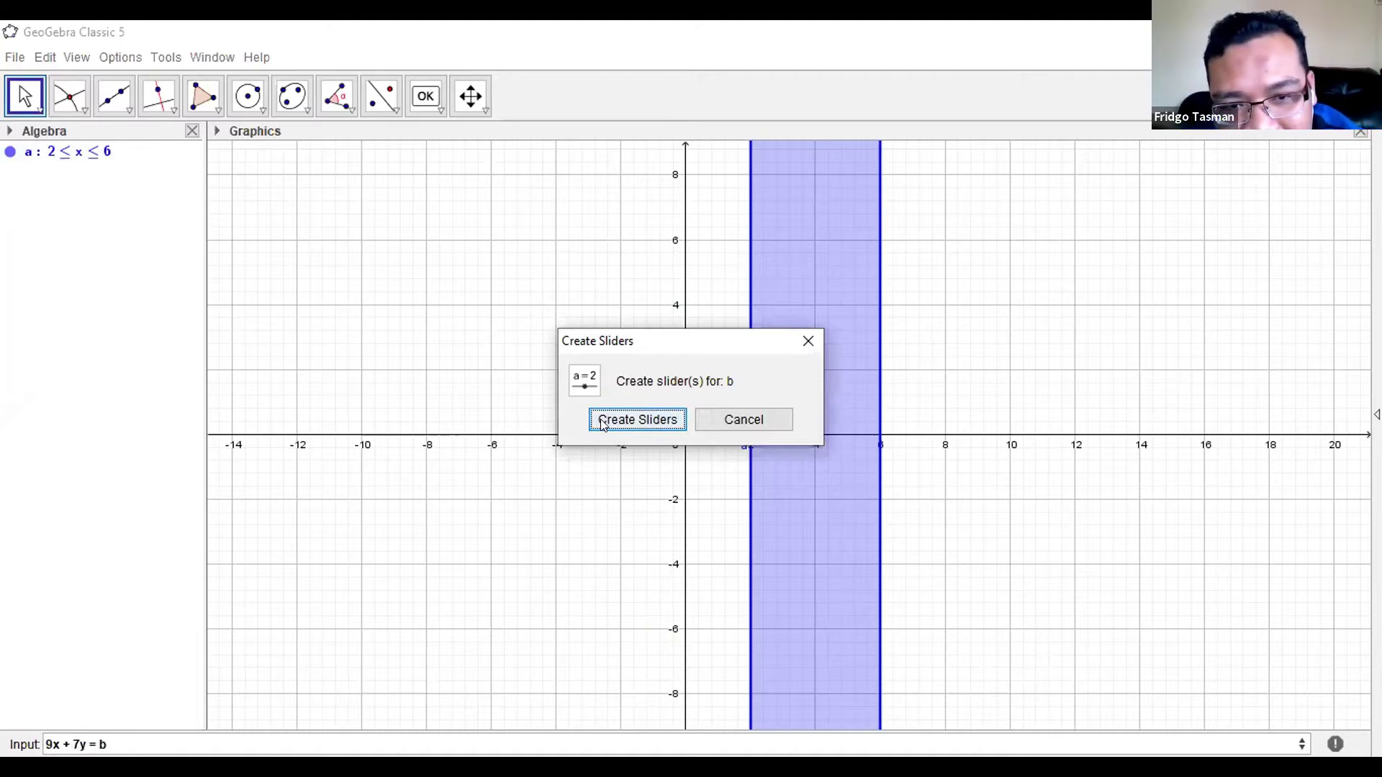
left_click(636, 420)
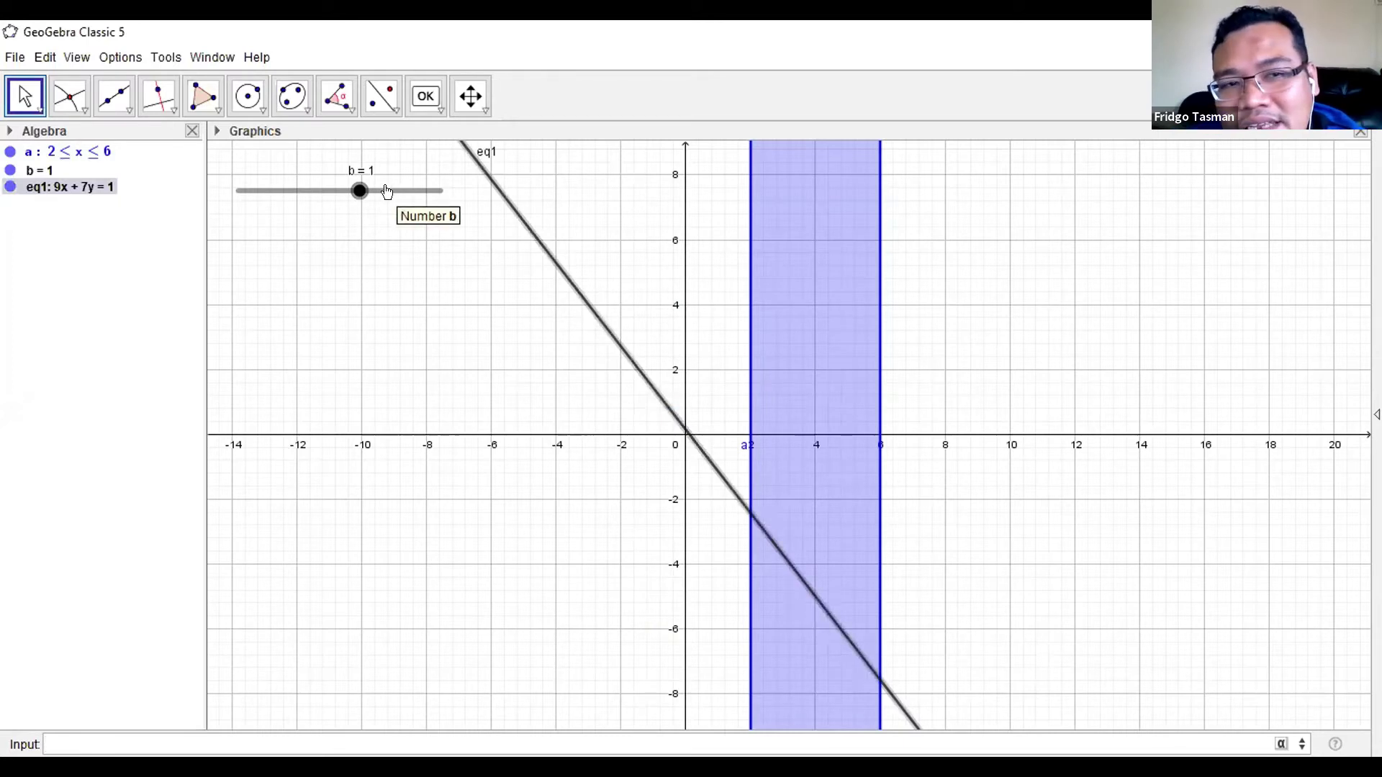
Set the minimum of slider b to -100 in its properties and close the preferences
left_click(386, 191)
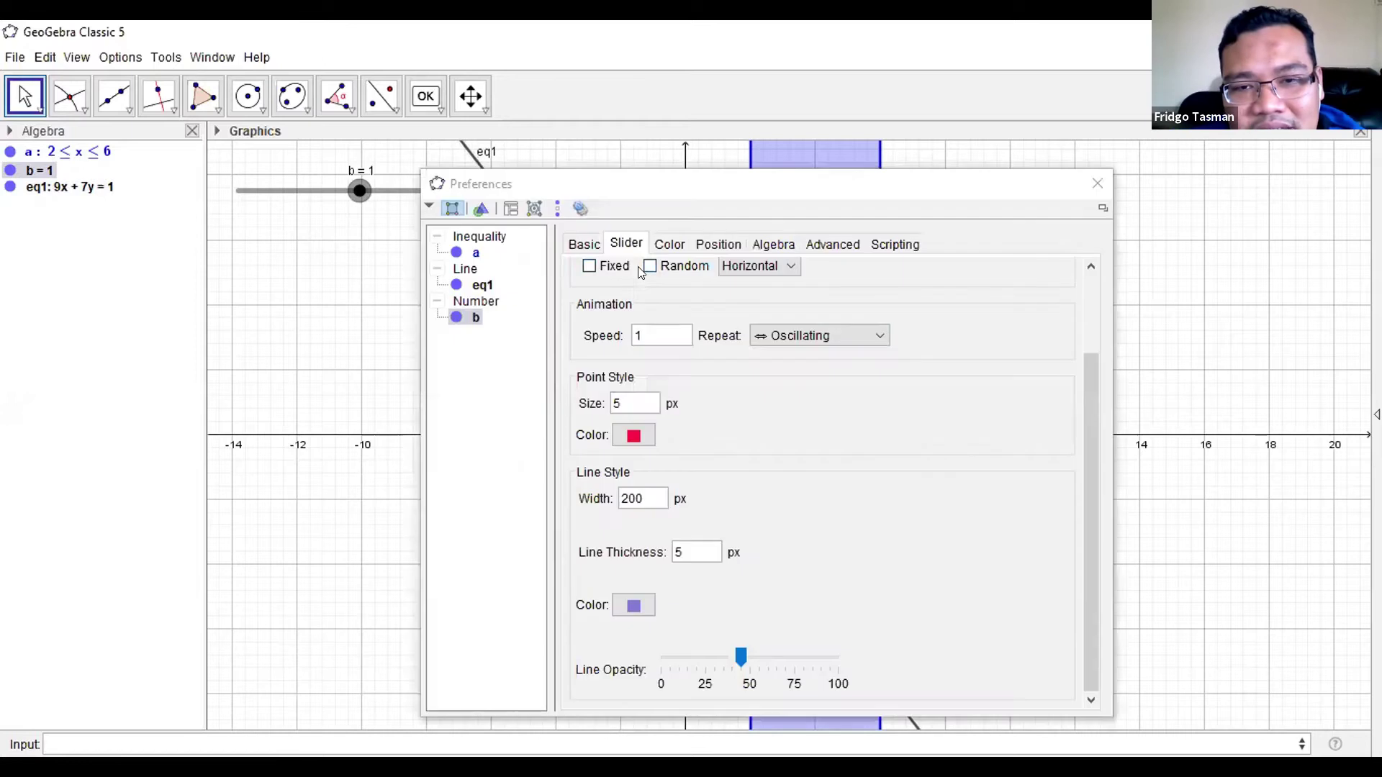
scroll(896, 402, "up", 3)
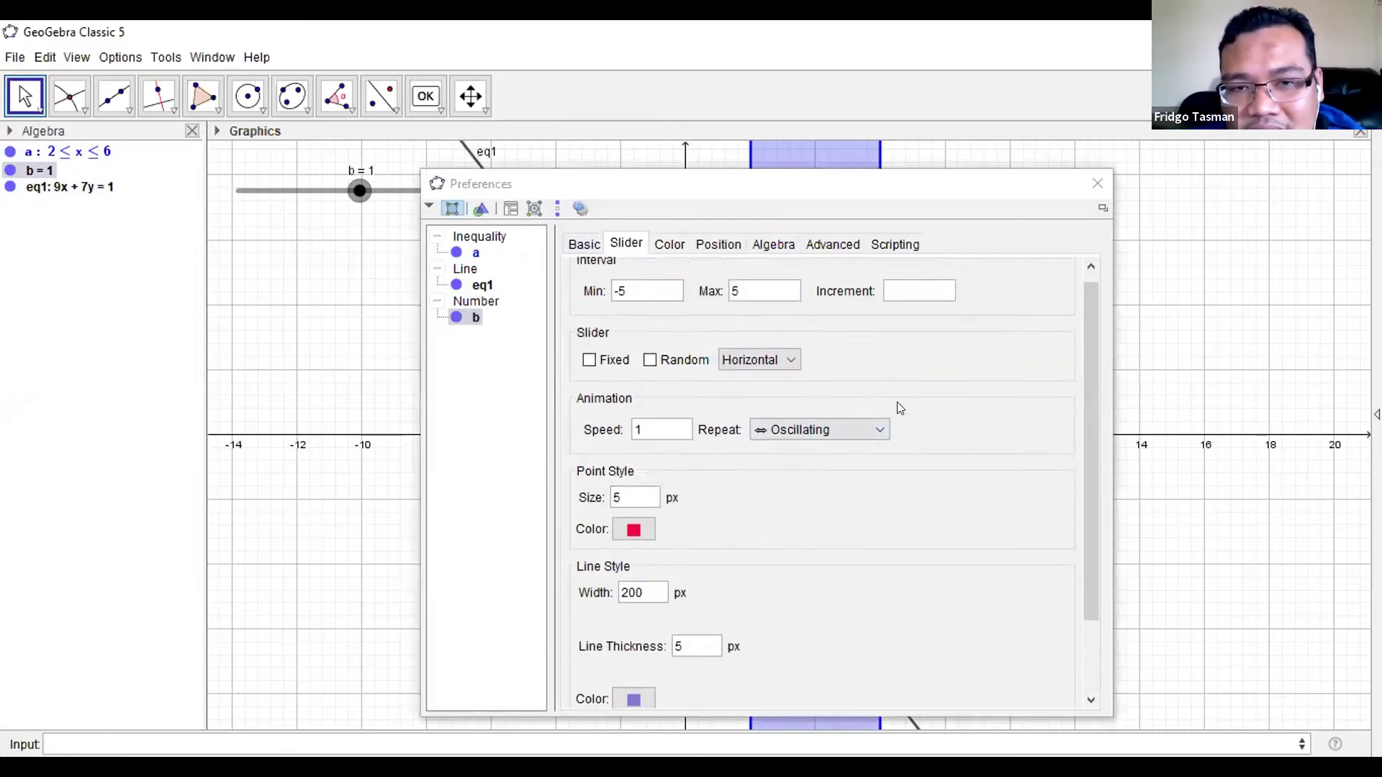
scroll(912, 404, "up", 1)
key("BackSpace")
type("100")
left_click(751, 304)
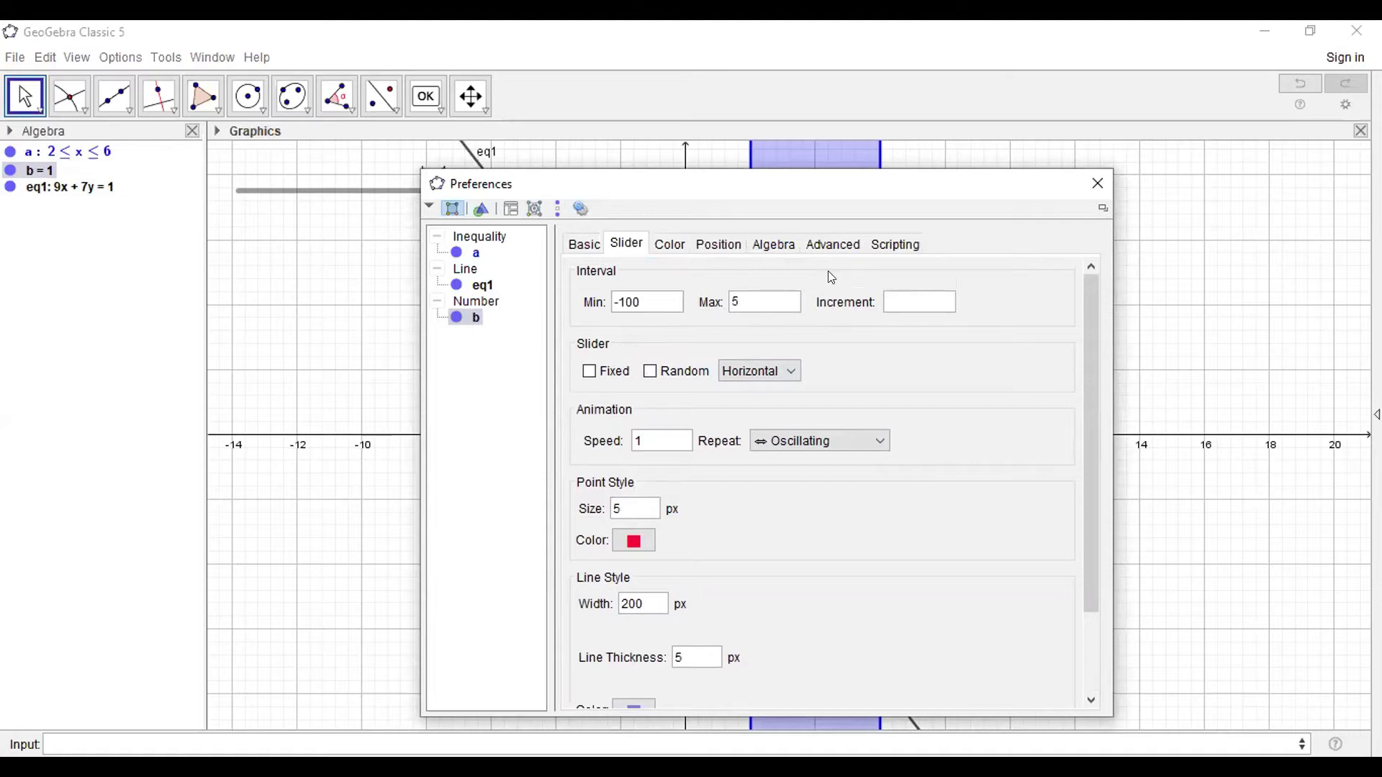
left_click(1097, 182)
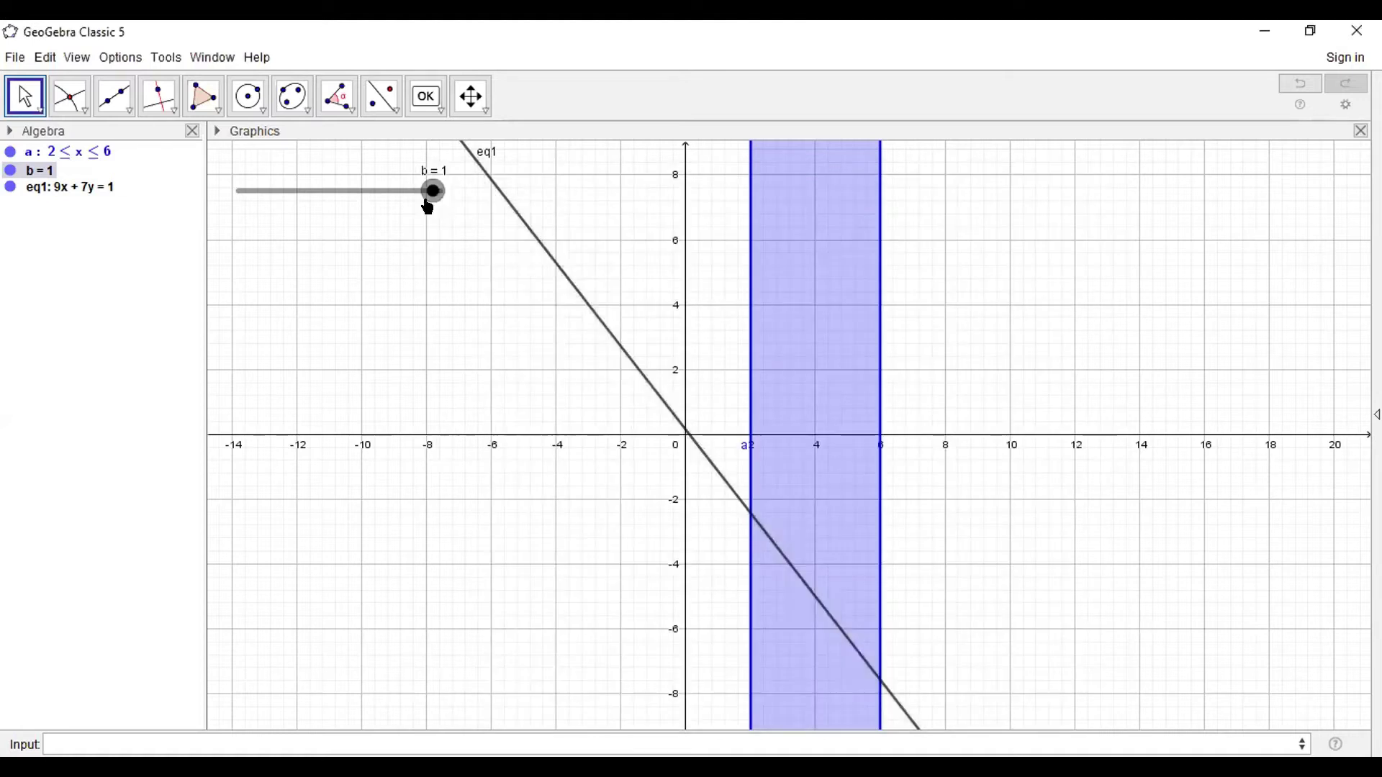
Delete the recreated line 9x + 7y = b together with its slider b
left_click(55, 189)
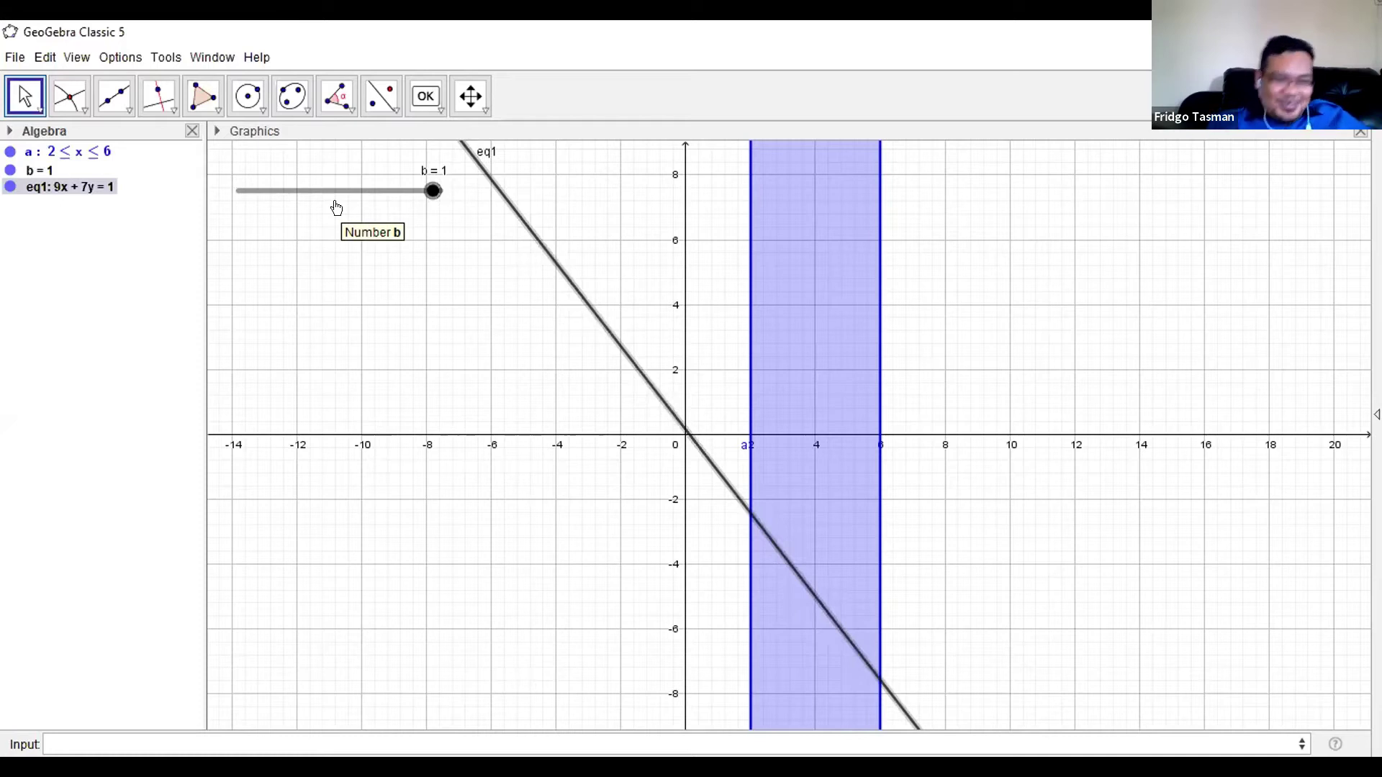
key("Delete")
left_click(29, 171)
key("Delete")
Enter the equation 9x + 7y = b again and create a slider for b
left_click(95, 741)
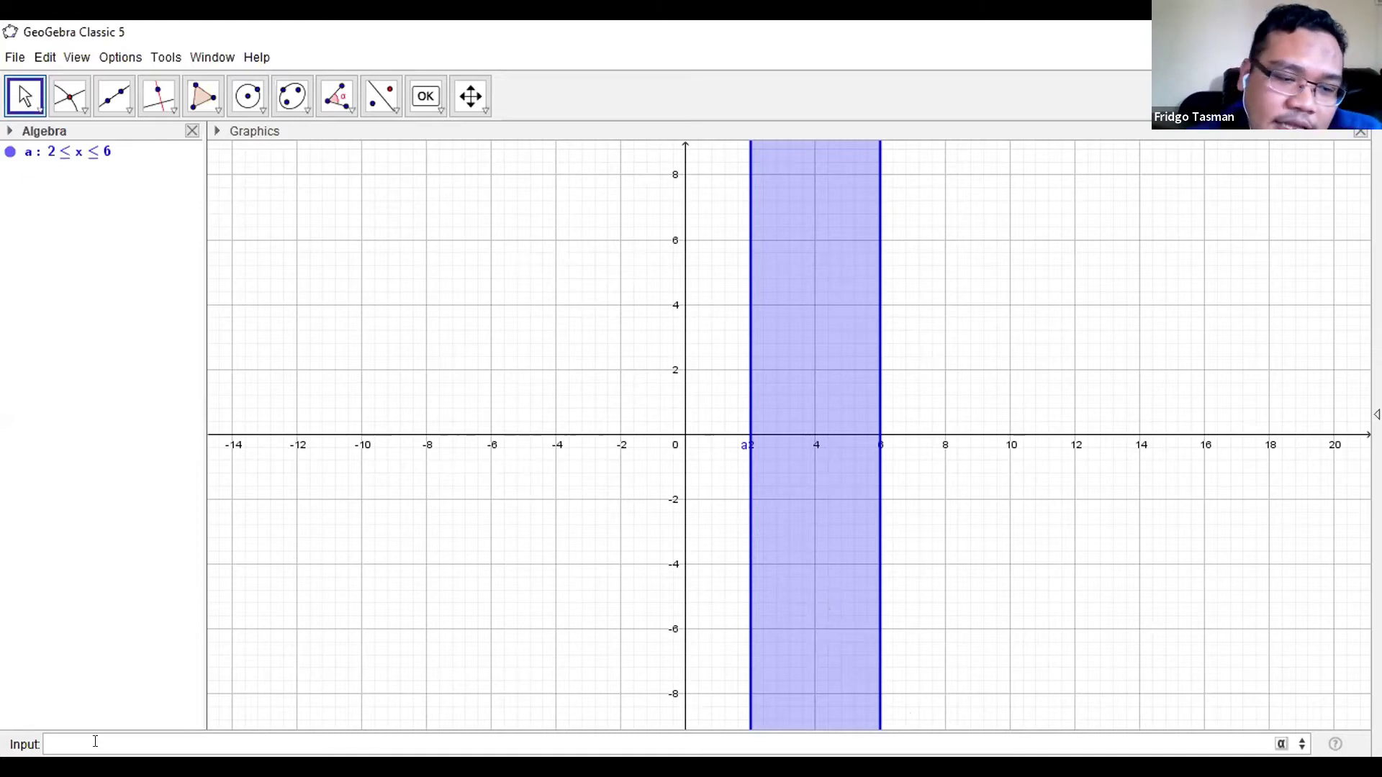
type("9 ")
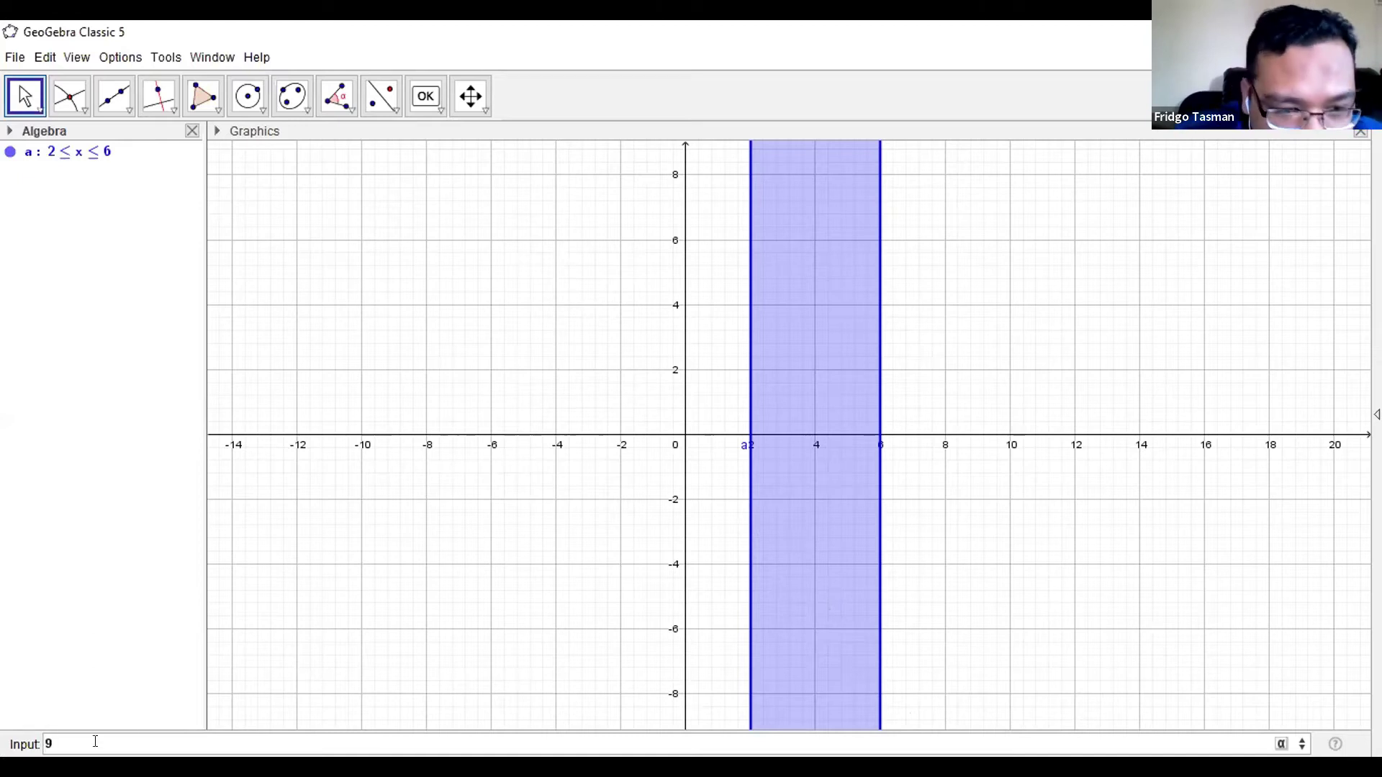
type("x ")
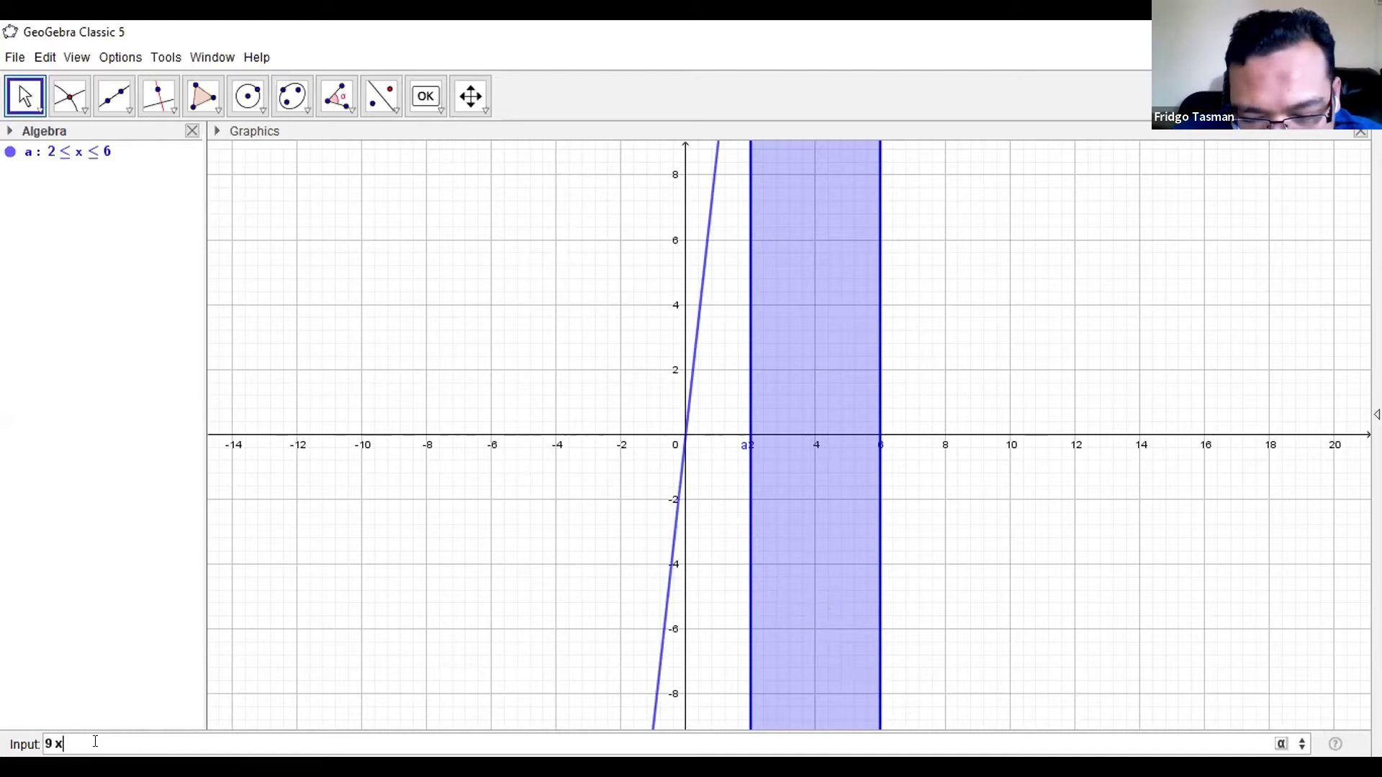
type("+ 7")
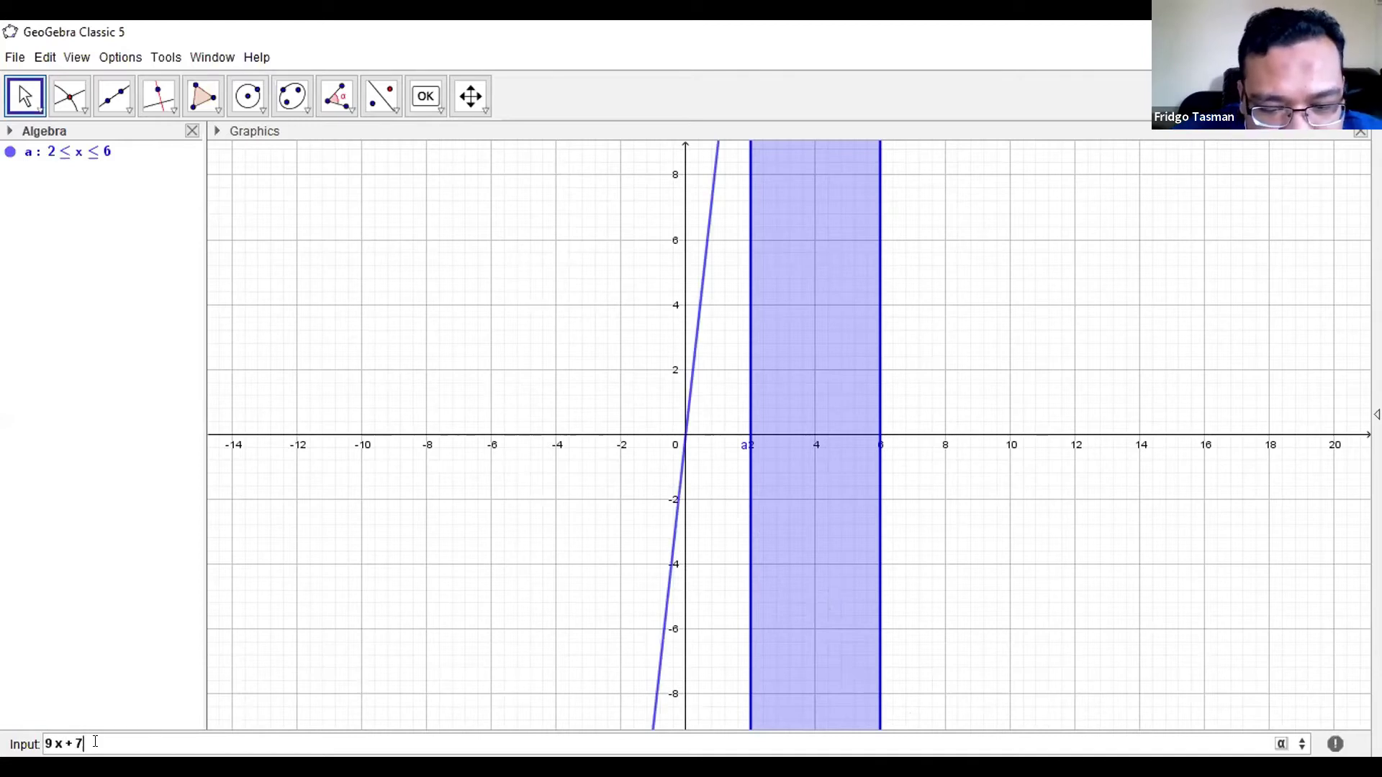
type("y =")
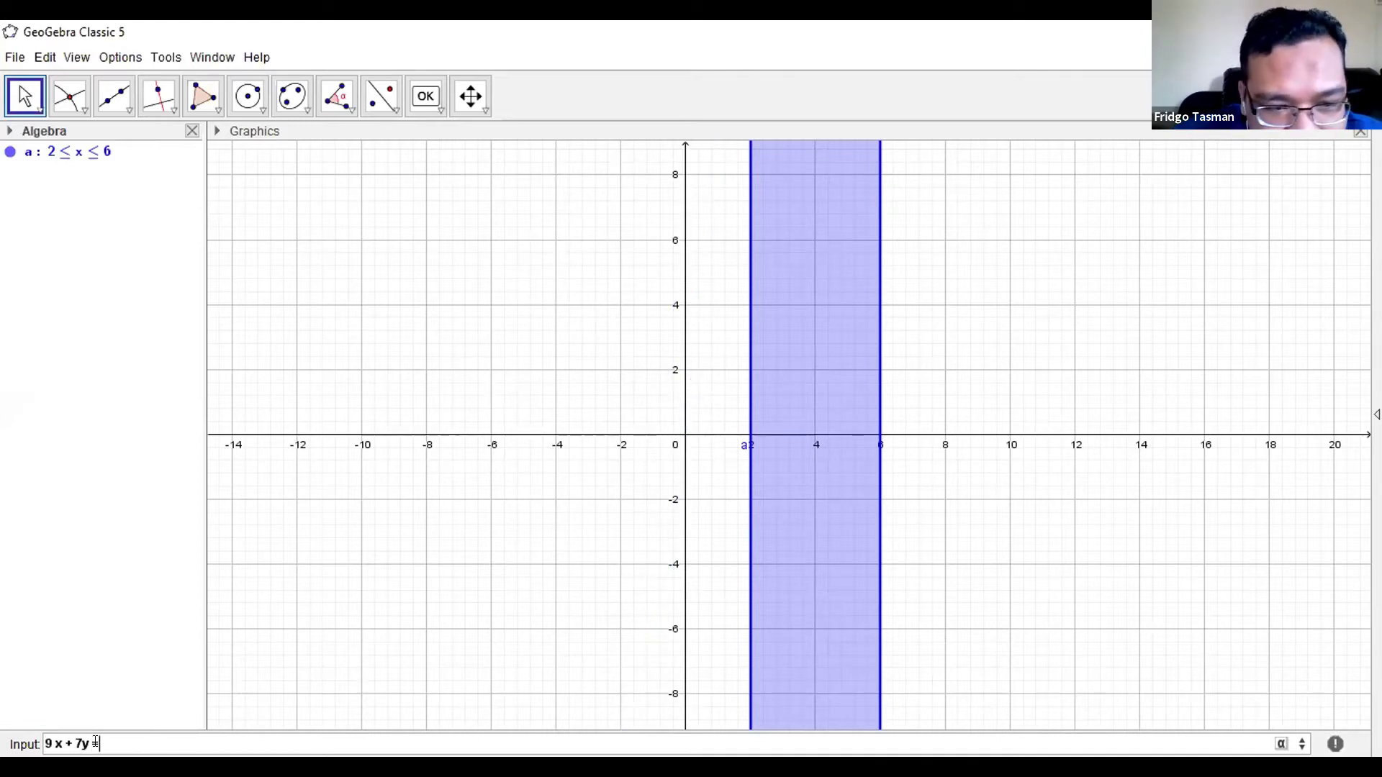
type(" b")
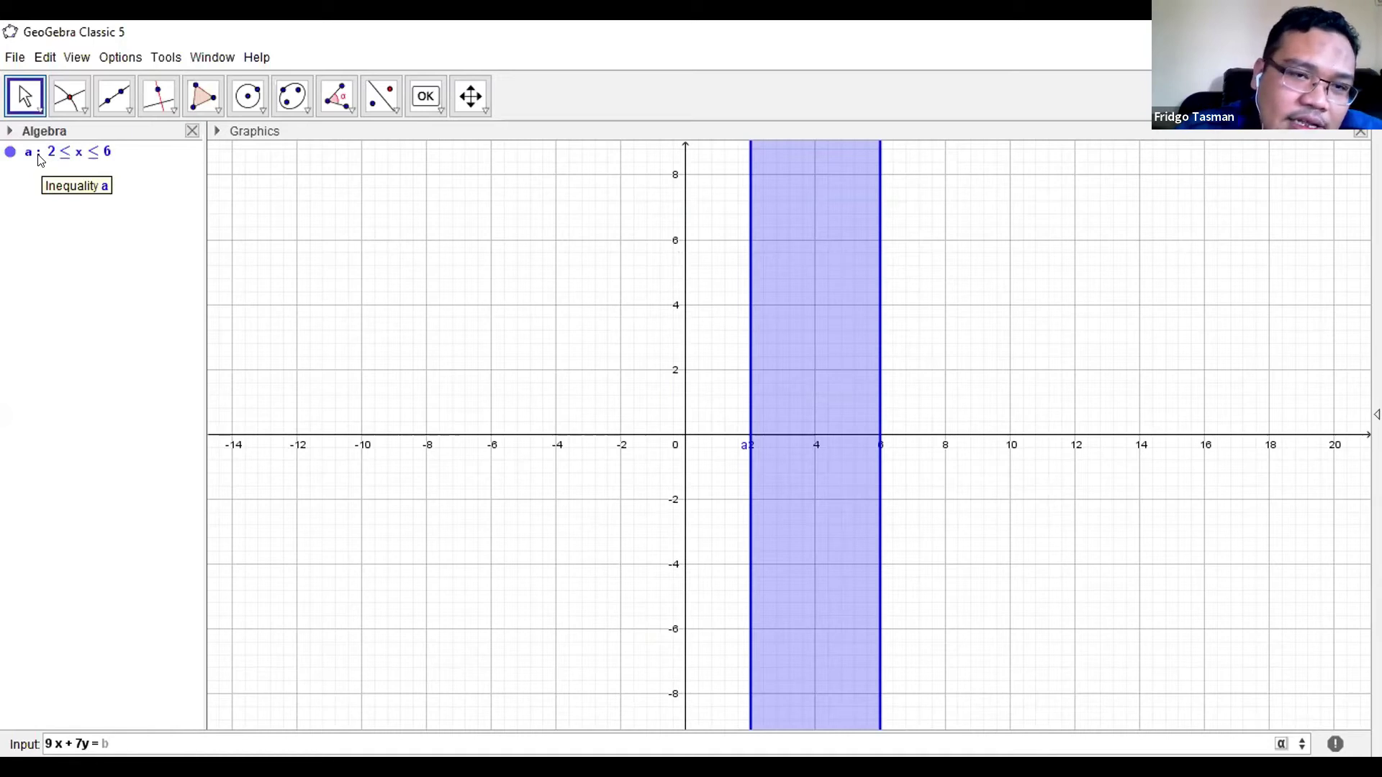
key("Return")
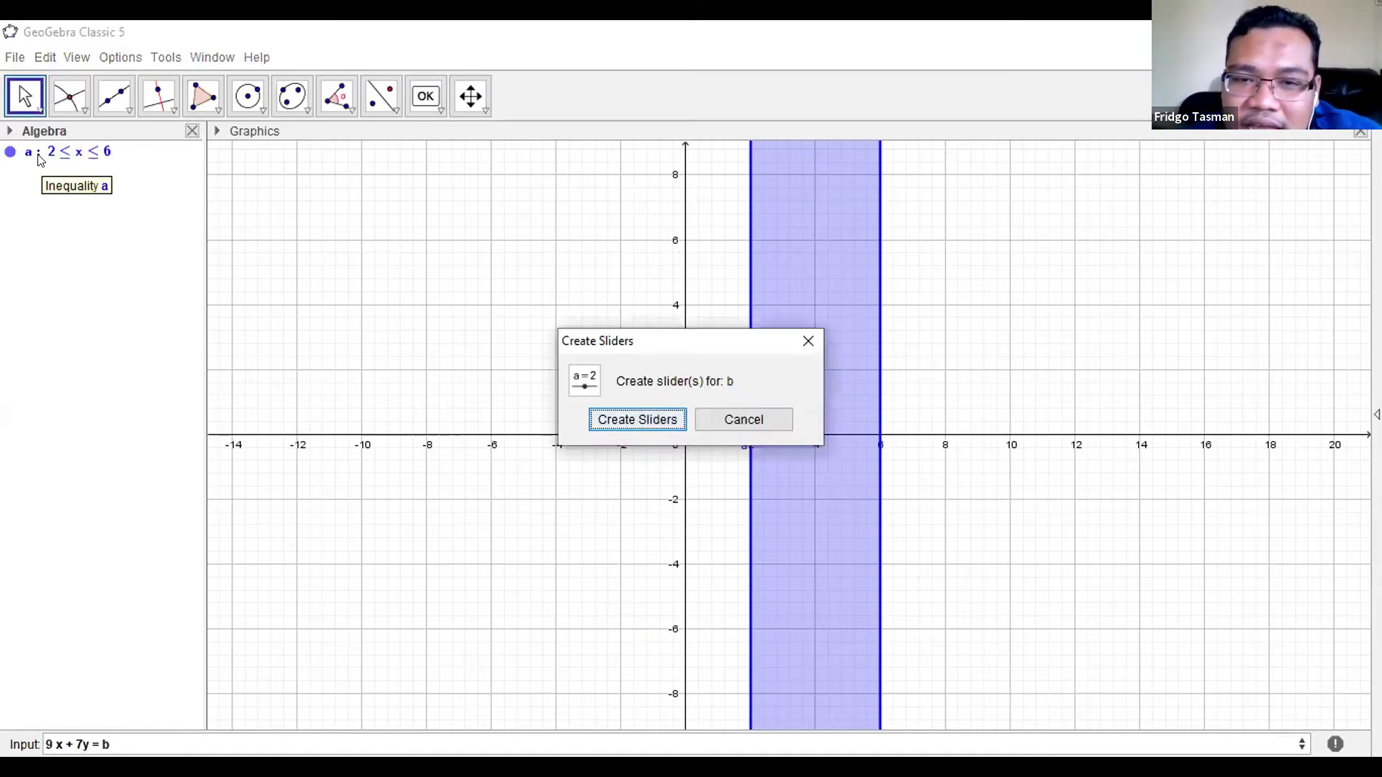
left_click(649, 419)
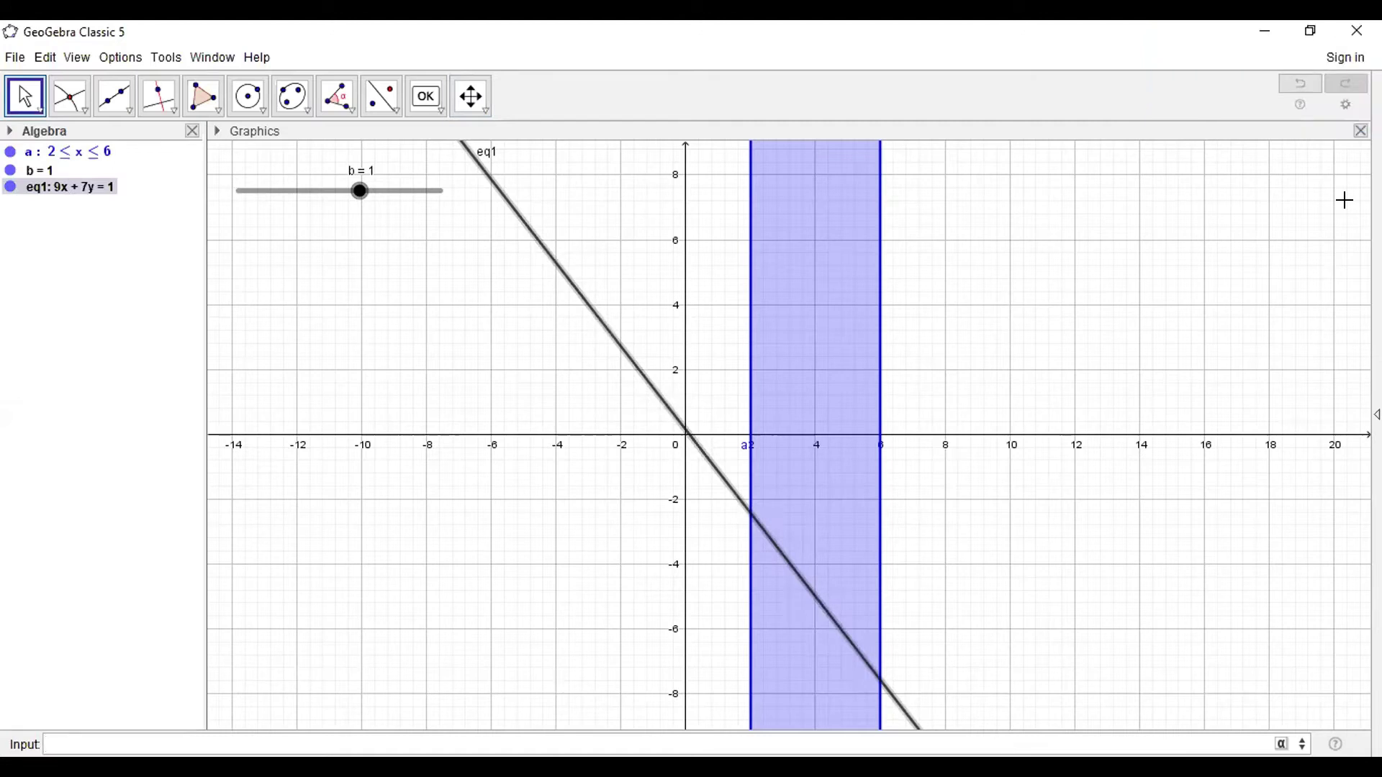
Set the interval of slider b to a minimum of -100 and a maximum of 100 in its properties
left_click(297, 190)
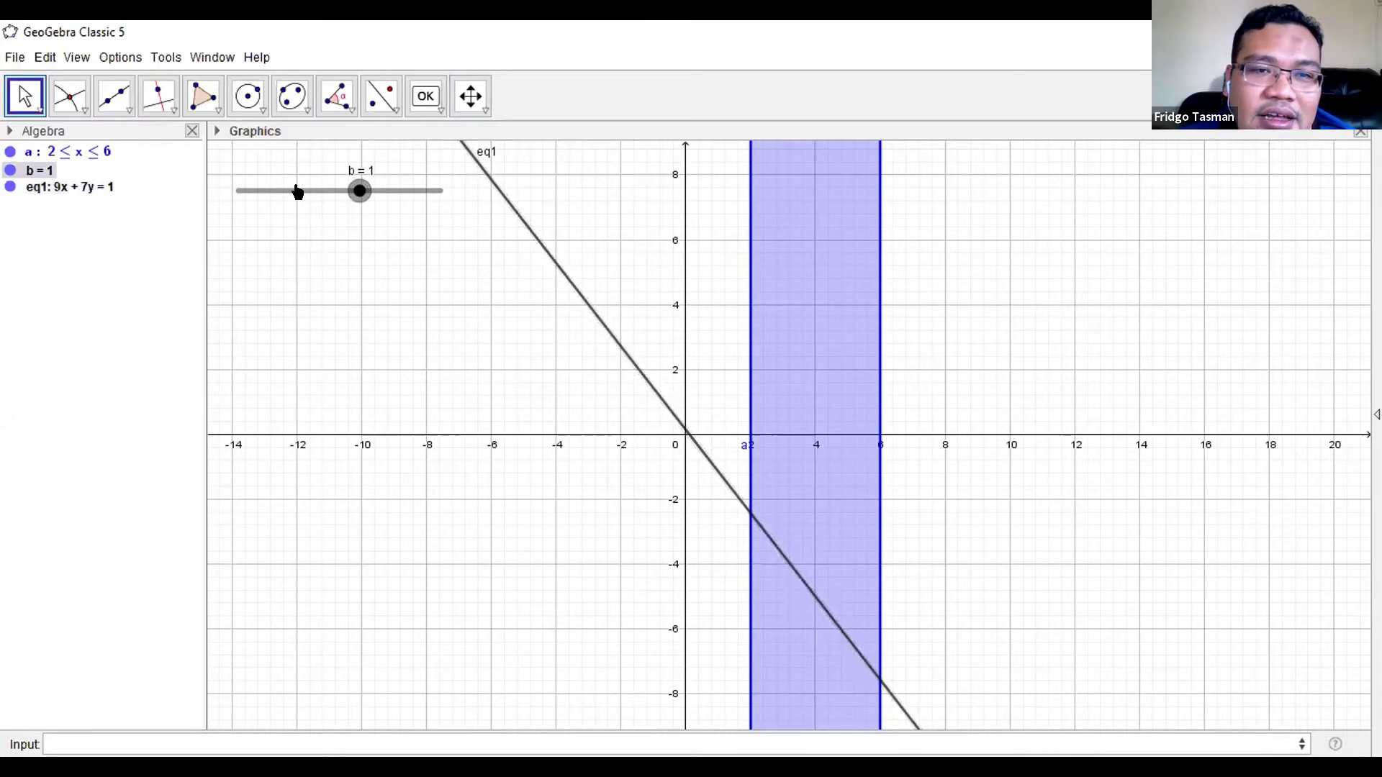
key("ctrl+e")
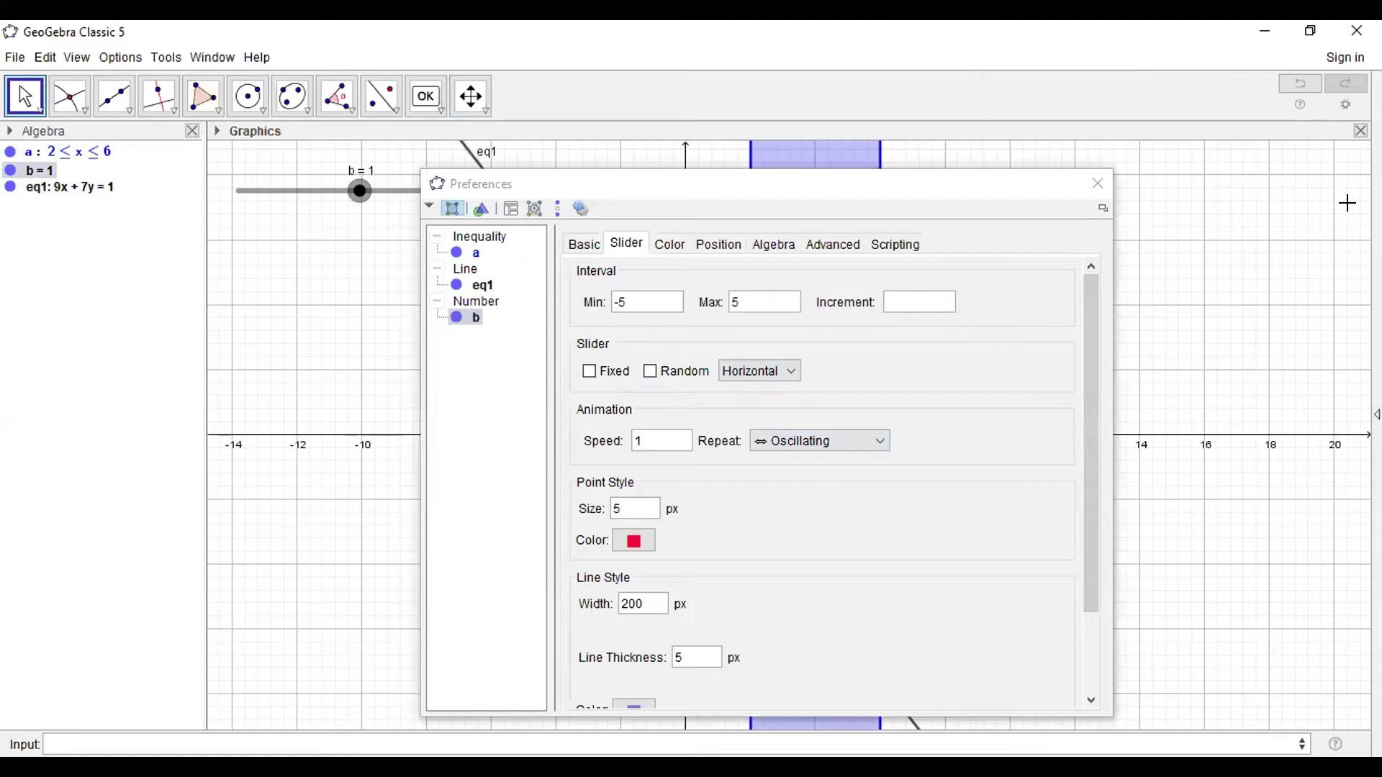
left_click_drag(687, 180, 708, 109)
left_click(667, 239)
key("BackSpace")
type("1")
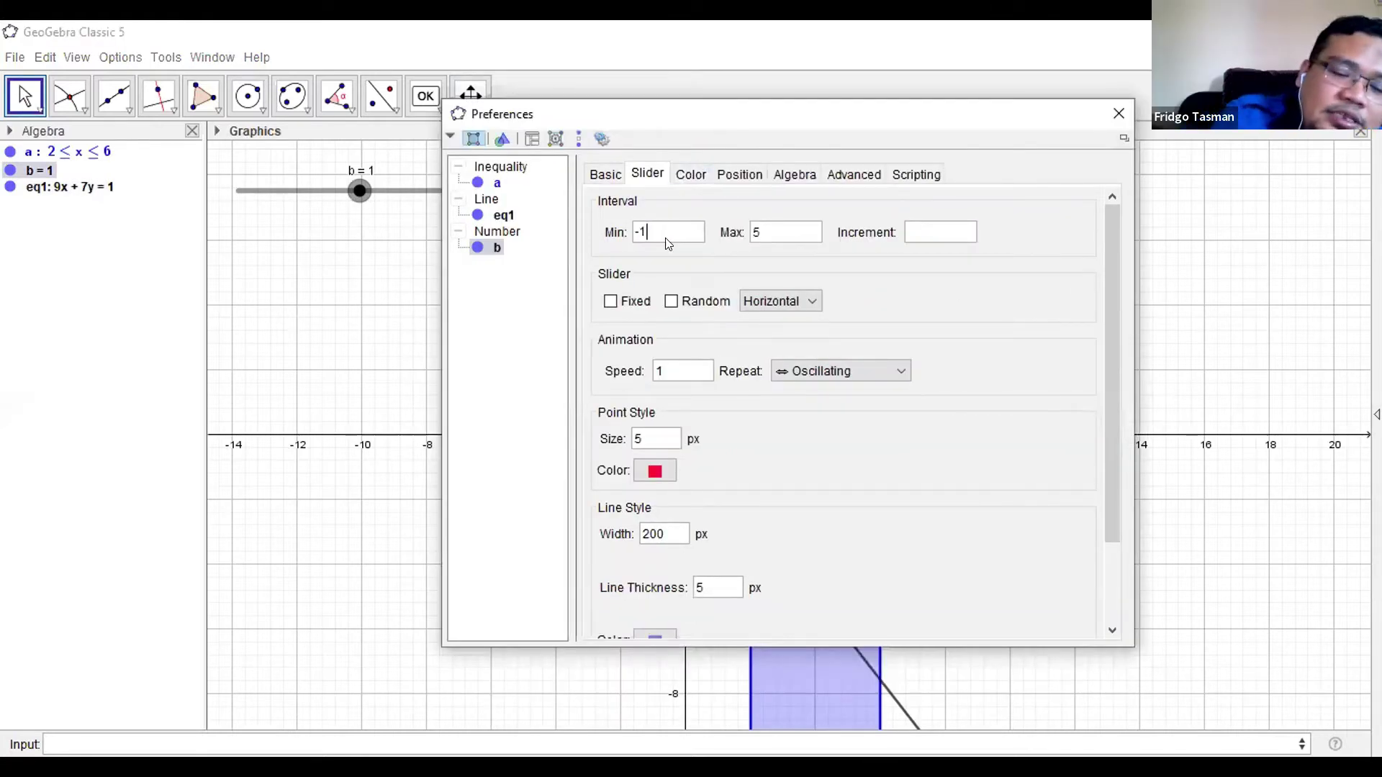
type("00")
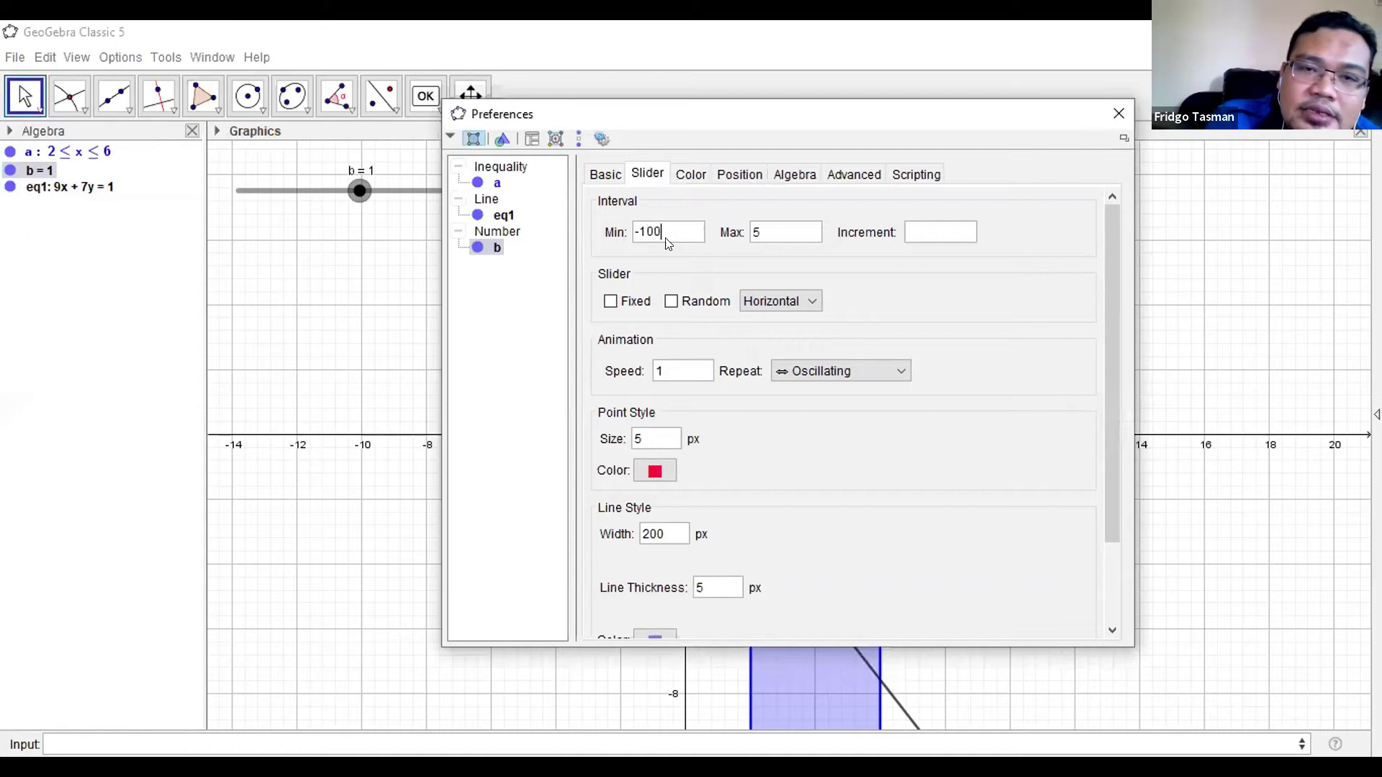
left_click(780, 230)
key("BackSpace")
type("100")
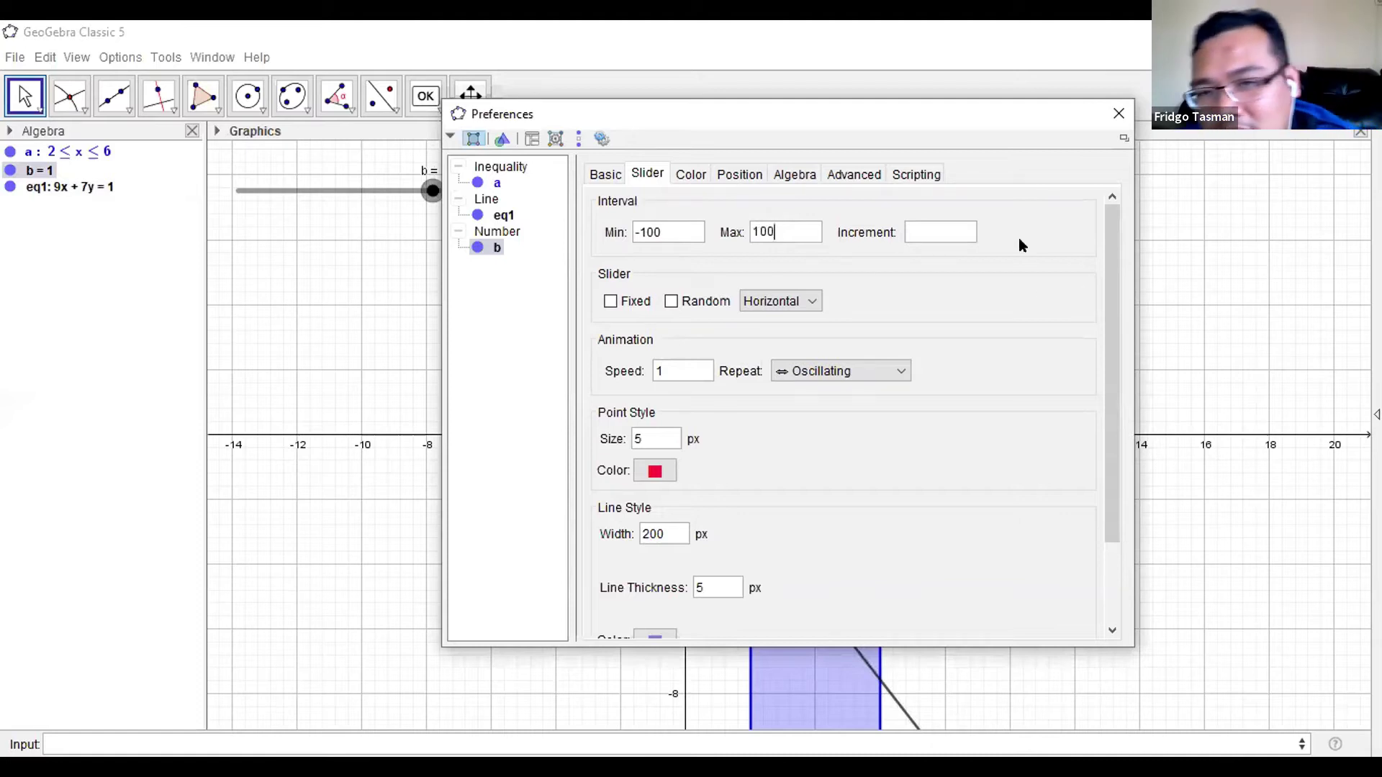
Set the increment of slider b to 1 and make the slider fixed
left_click(911, 234)
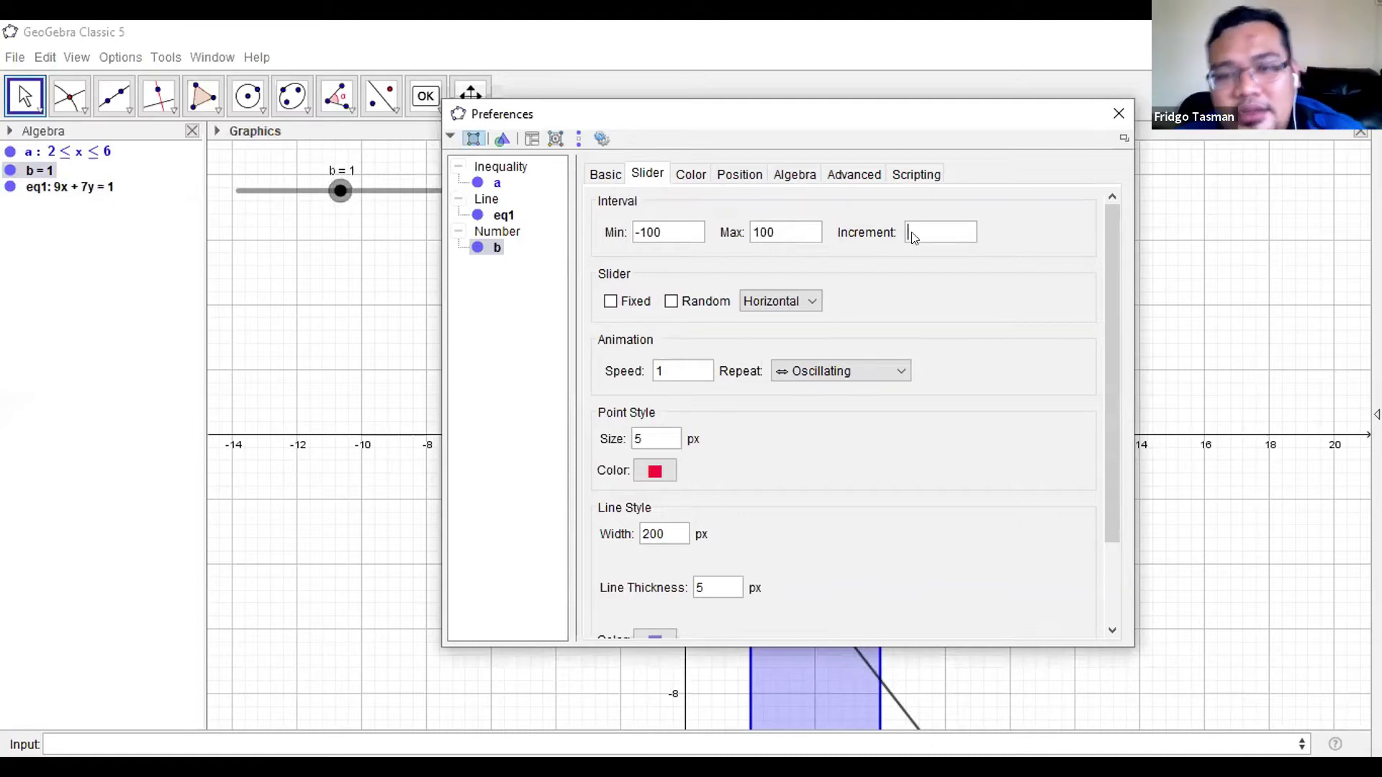
type("1")
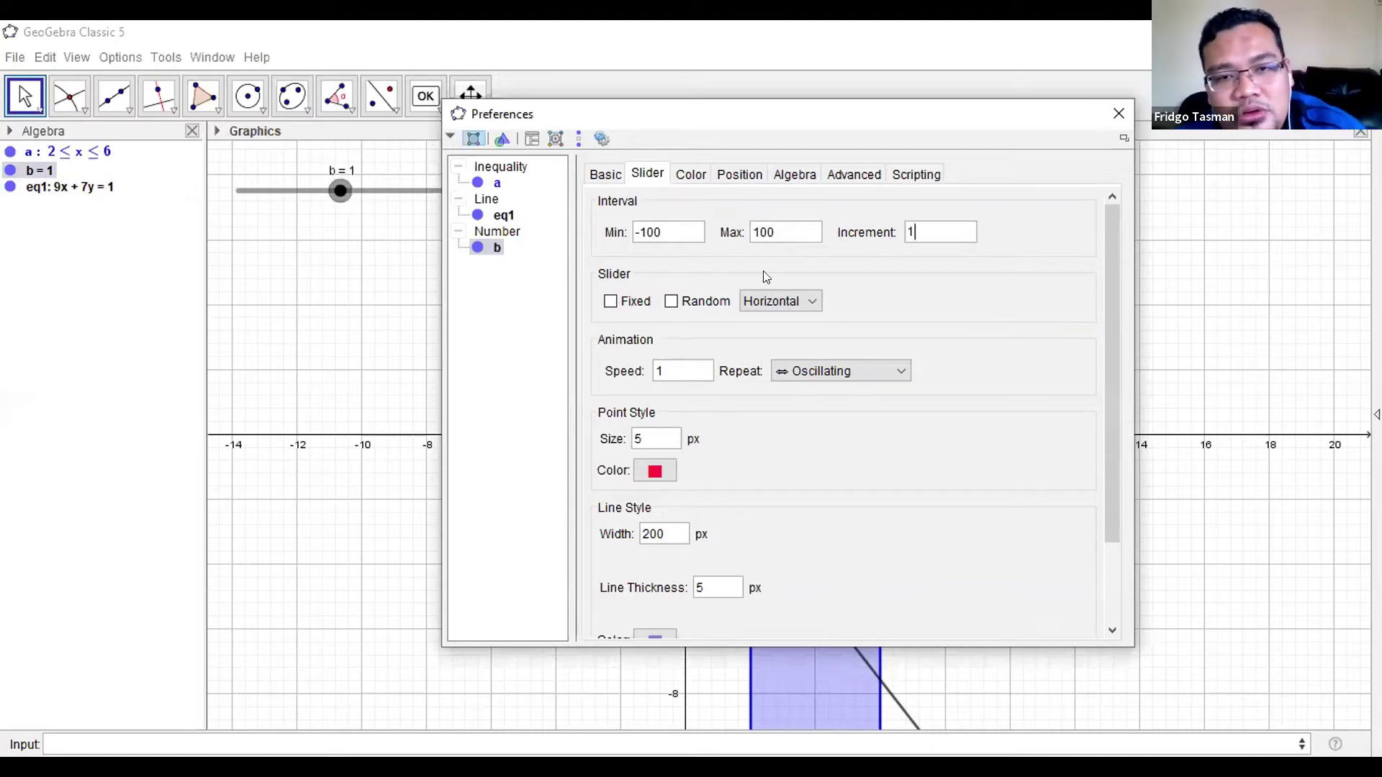
left_click(610, 302)
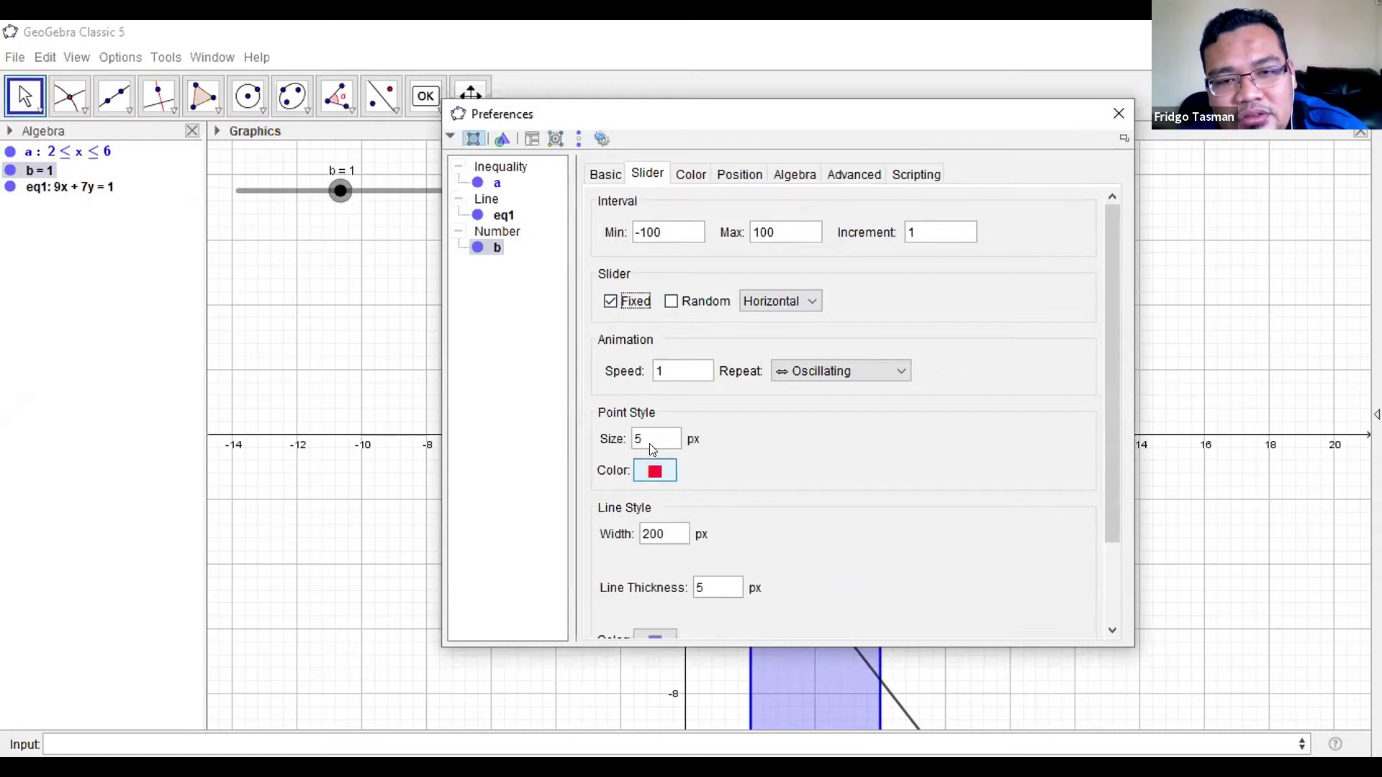
Color the point of slider b dark red and its line purple in the slider properties, and close the preferences
left_click(664, 481)
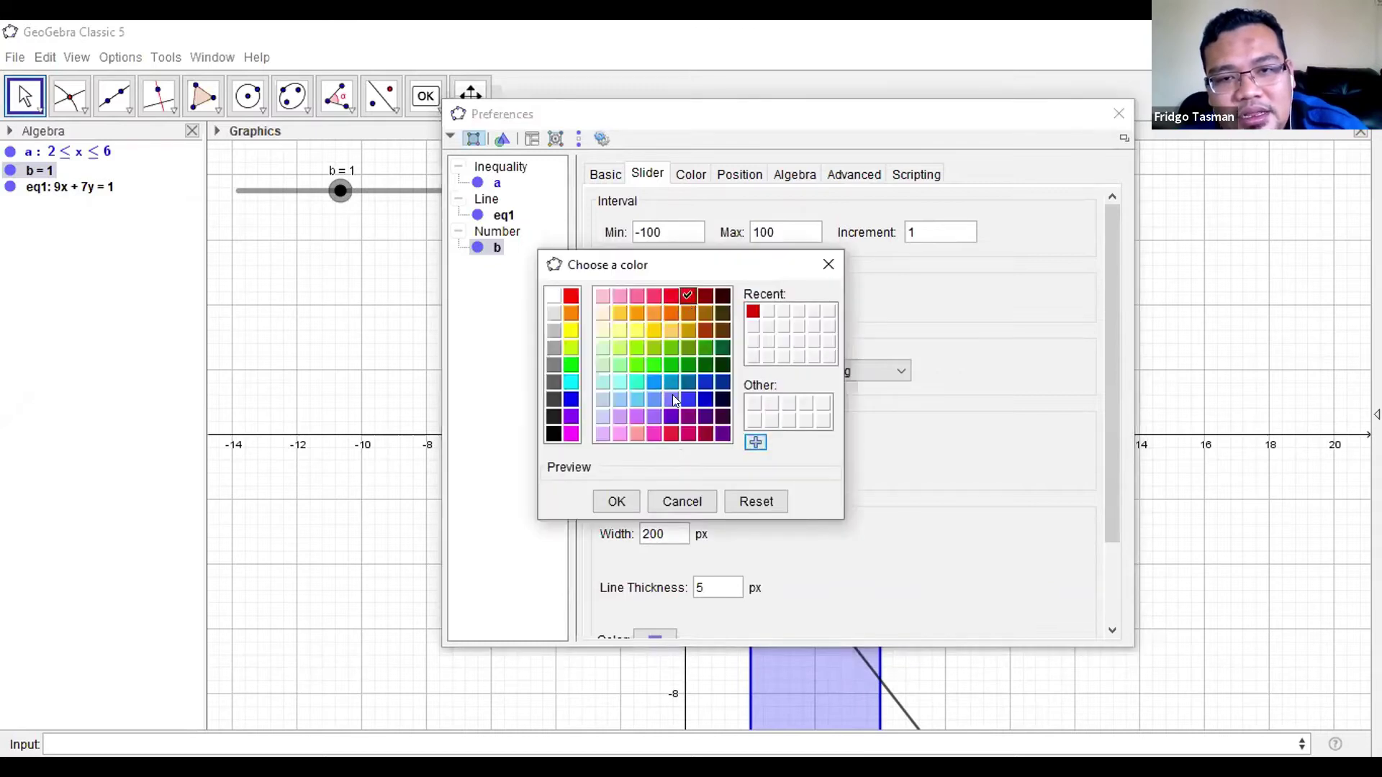
left_click(604, 501)
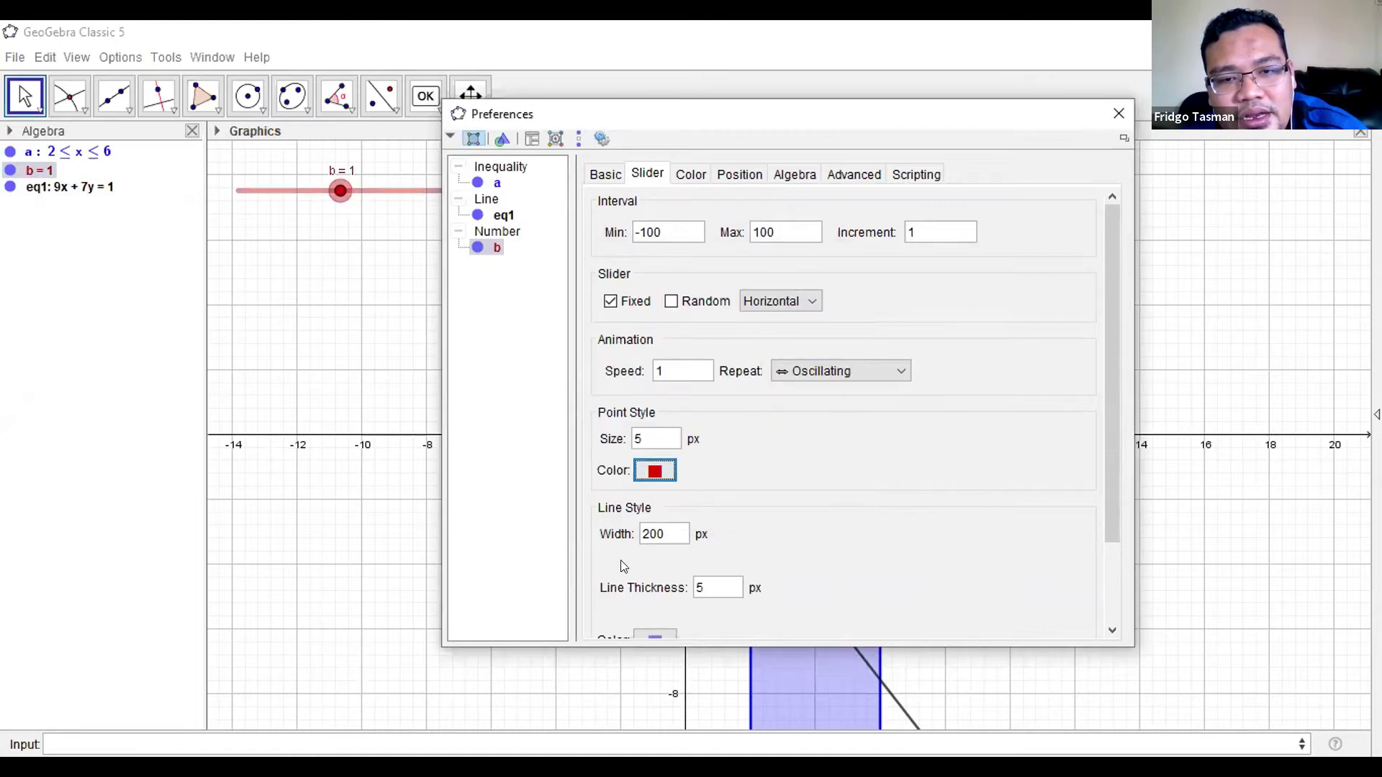
scroll(663, 537, "down", 1)
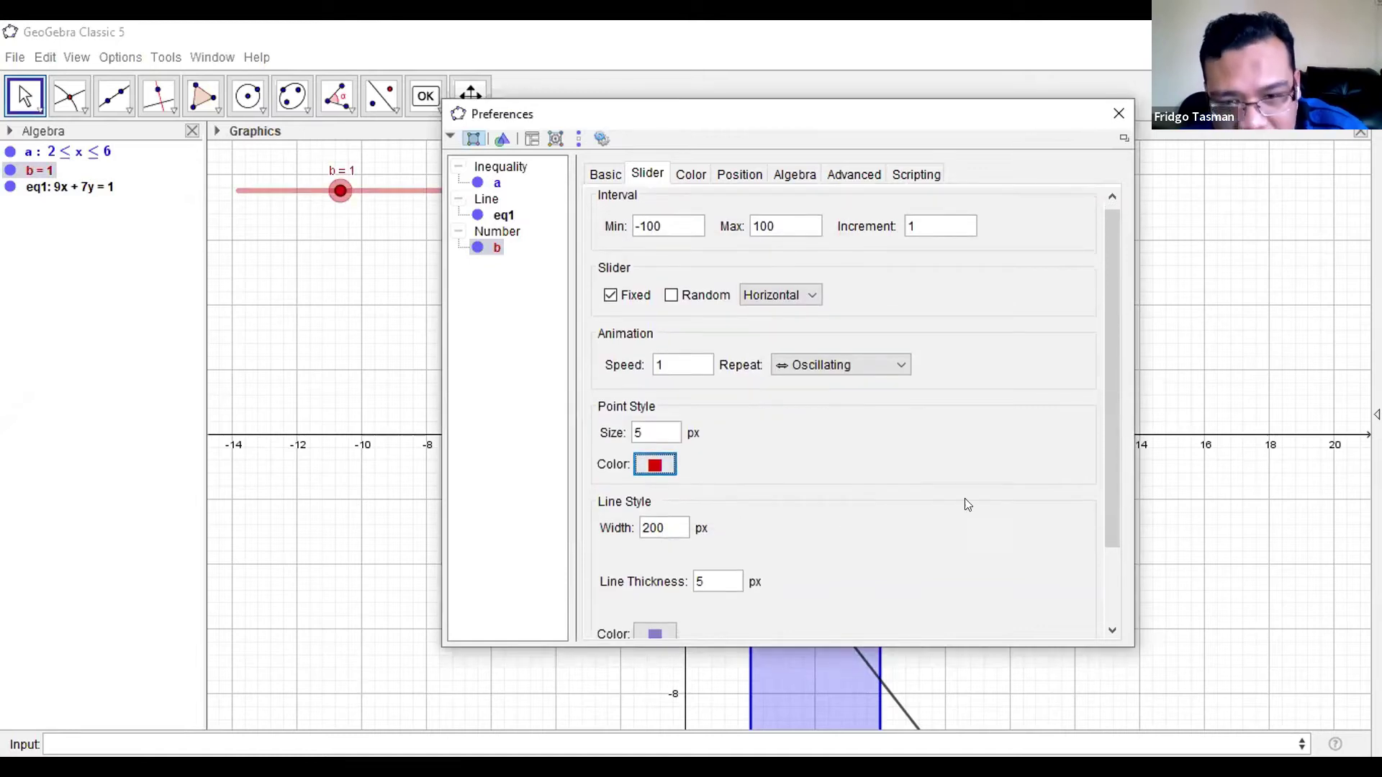
left_click_drag(1106, 516, 1106, 588)
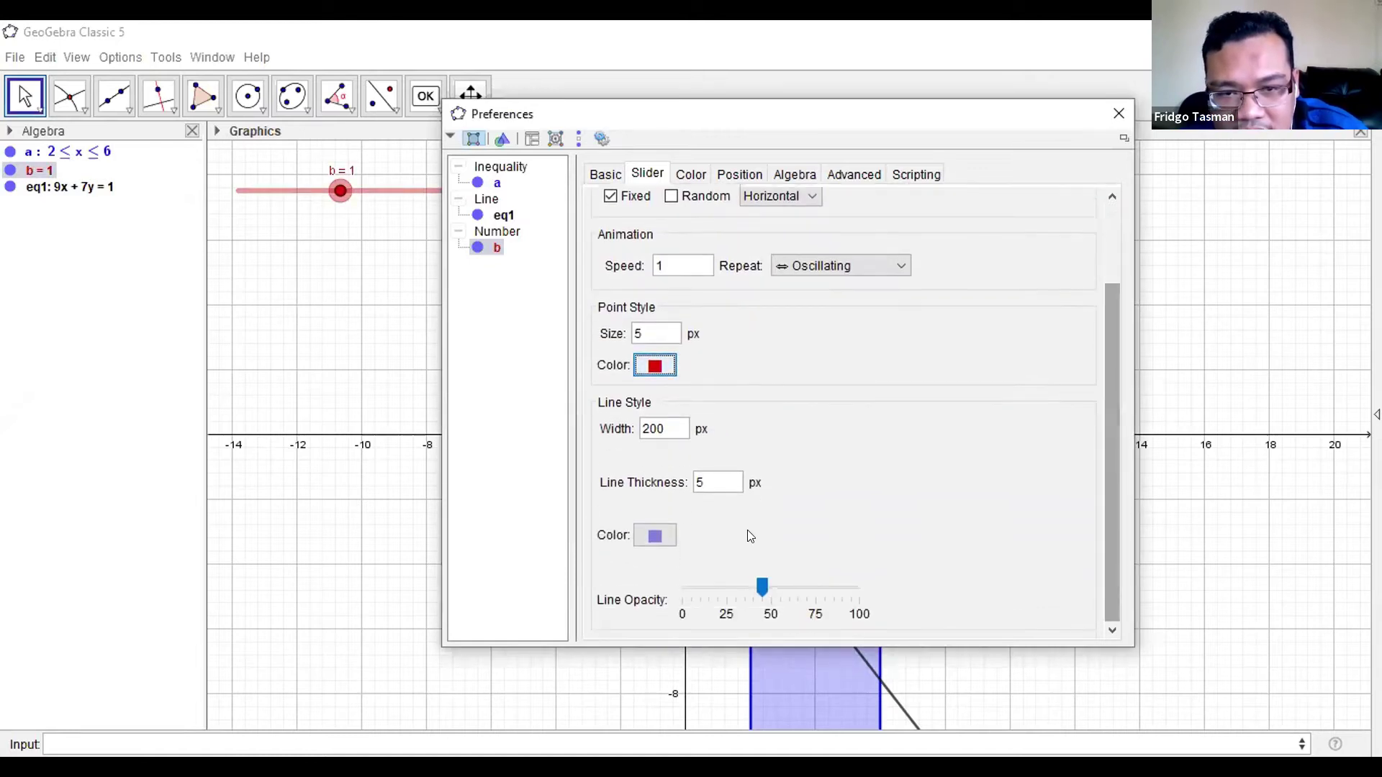
left_click(658, 537)
left_click(570, 416)
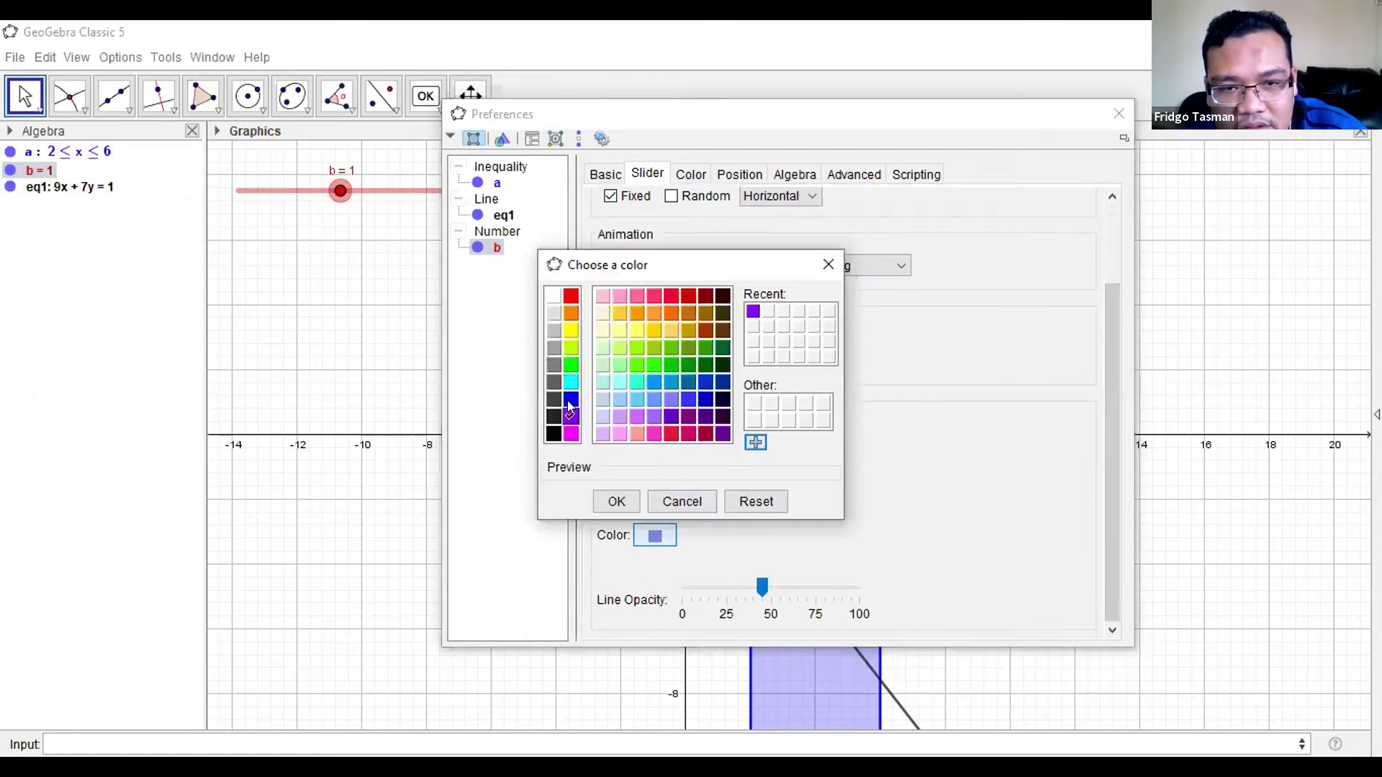
left_click(605, 503)
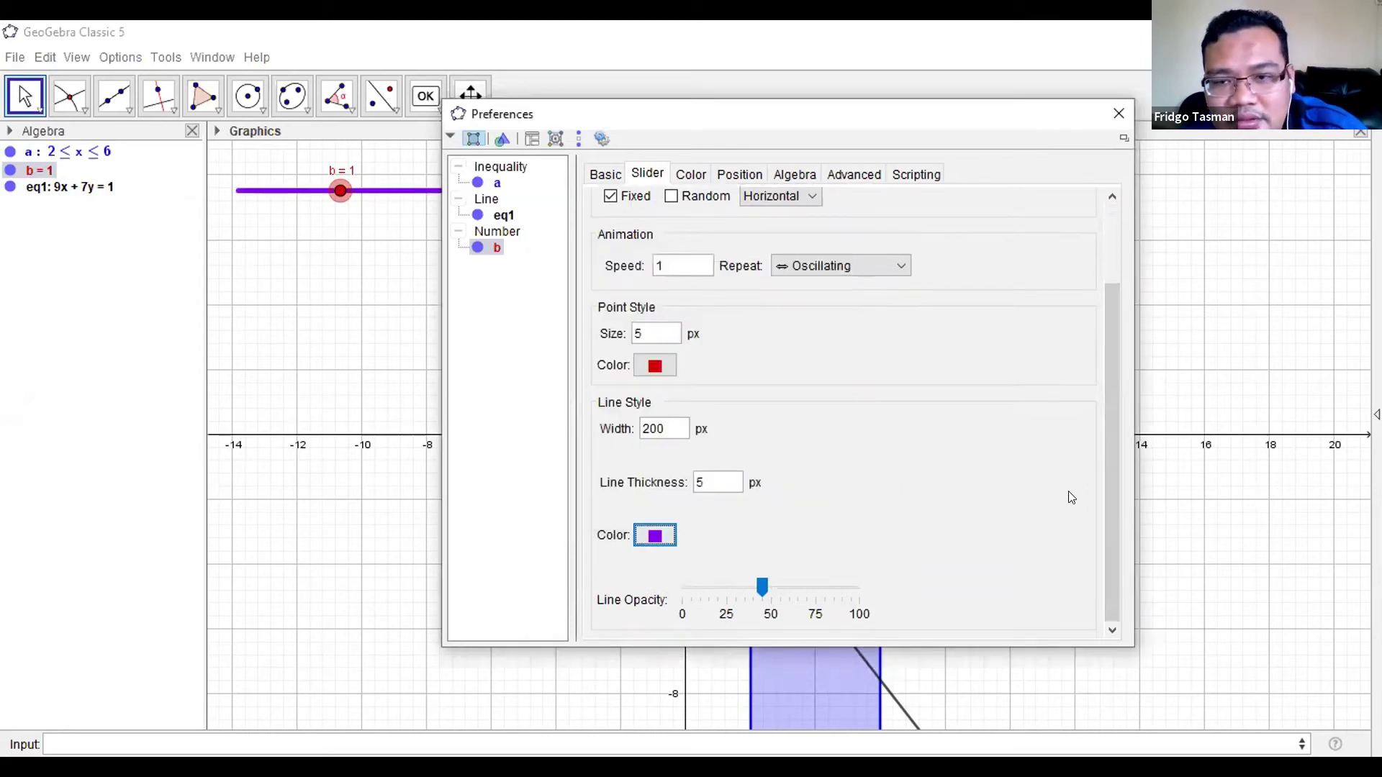
left_click_drag(1108, 563, 1112, 96)
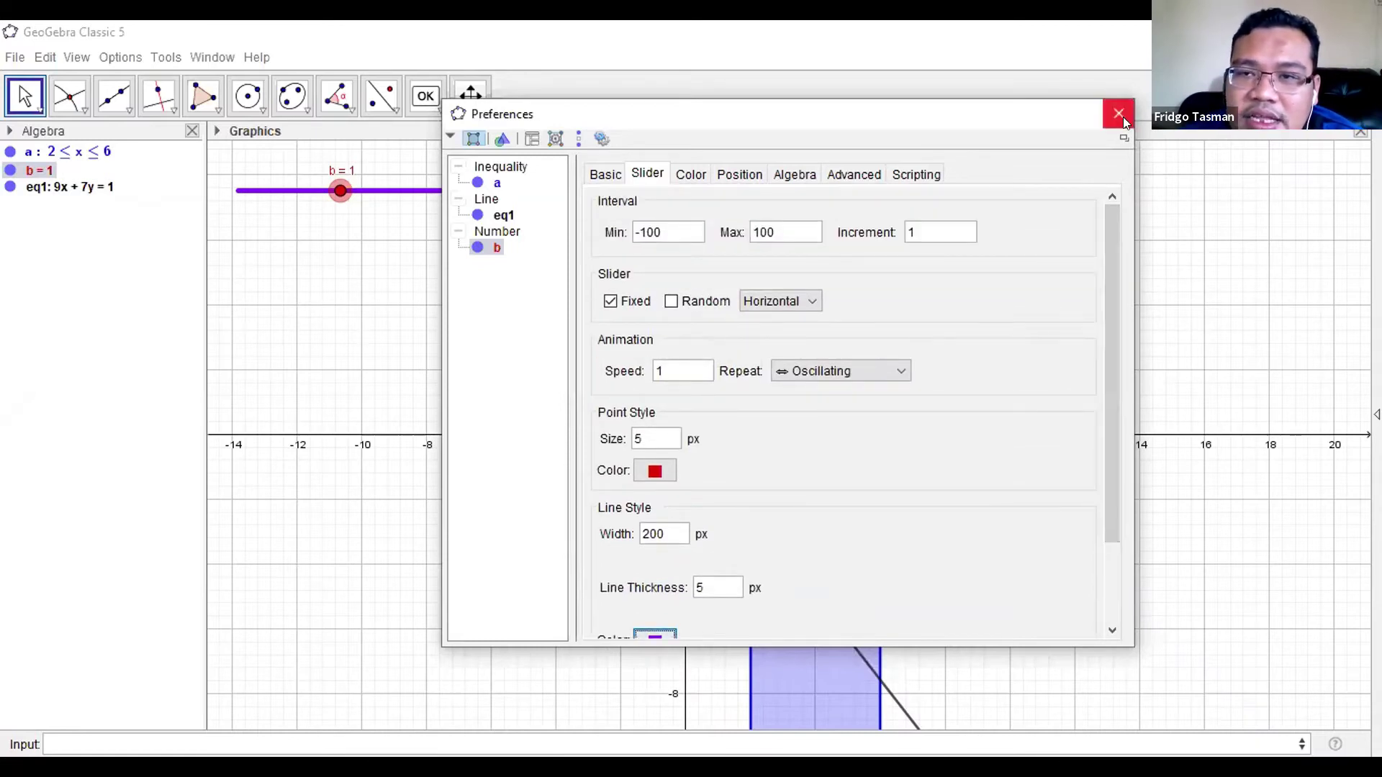
left_click(1119, 115)
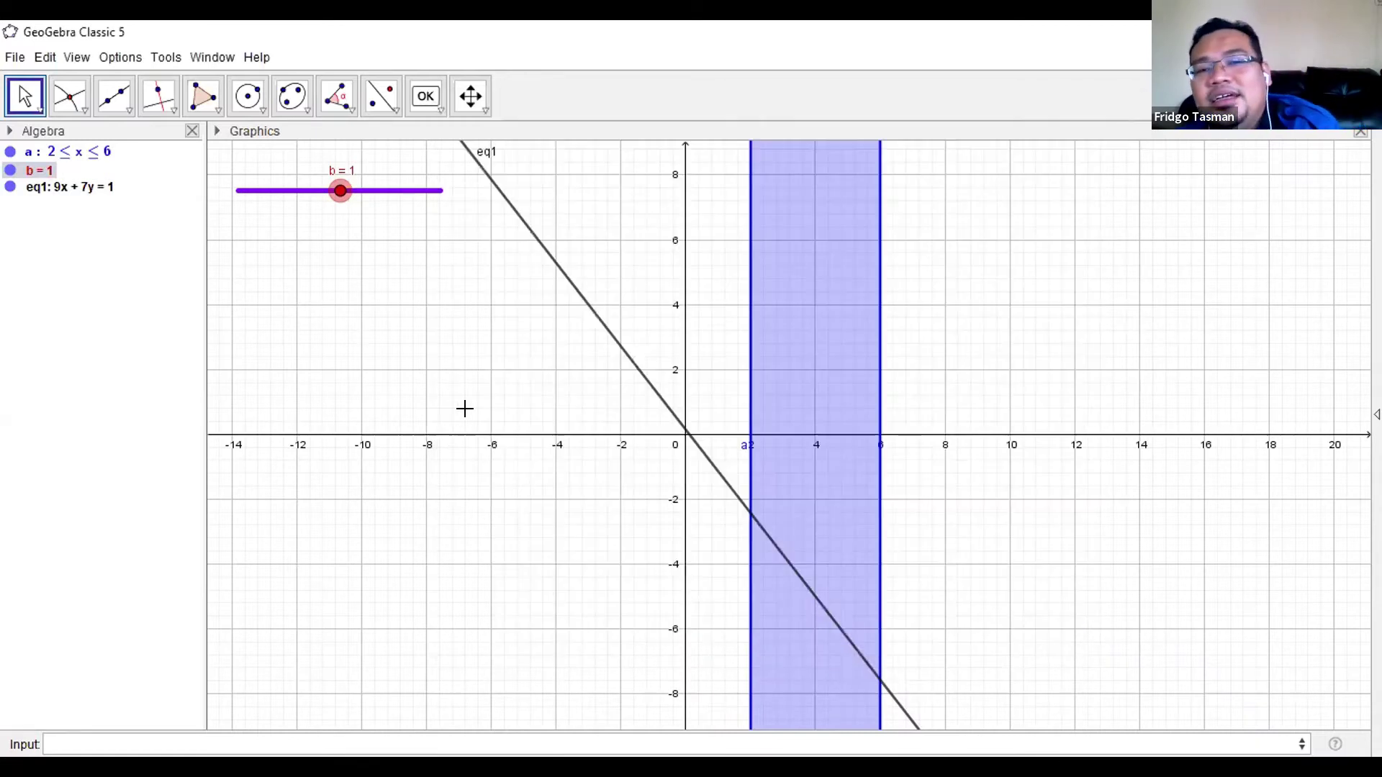
Set slider b to -100 and place a button captioned Mulai with the script StartAnimation[b,true] directly below the slider
left_click_drag(338, 196, 232, 295)
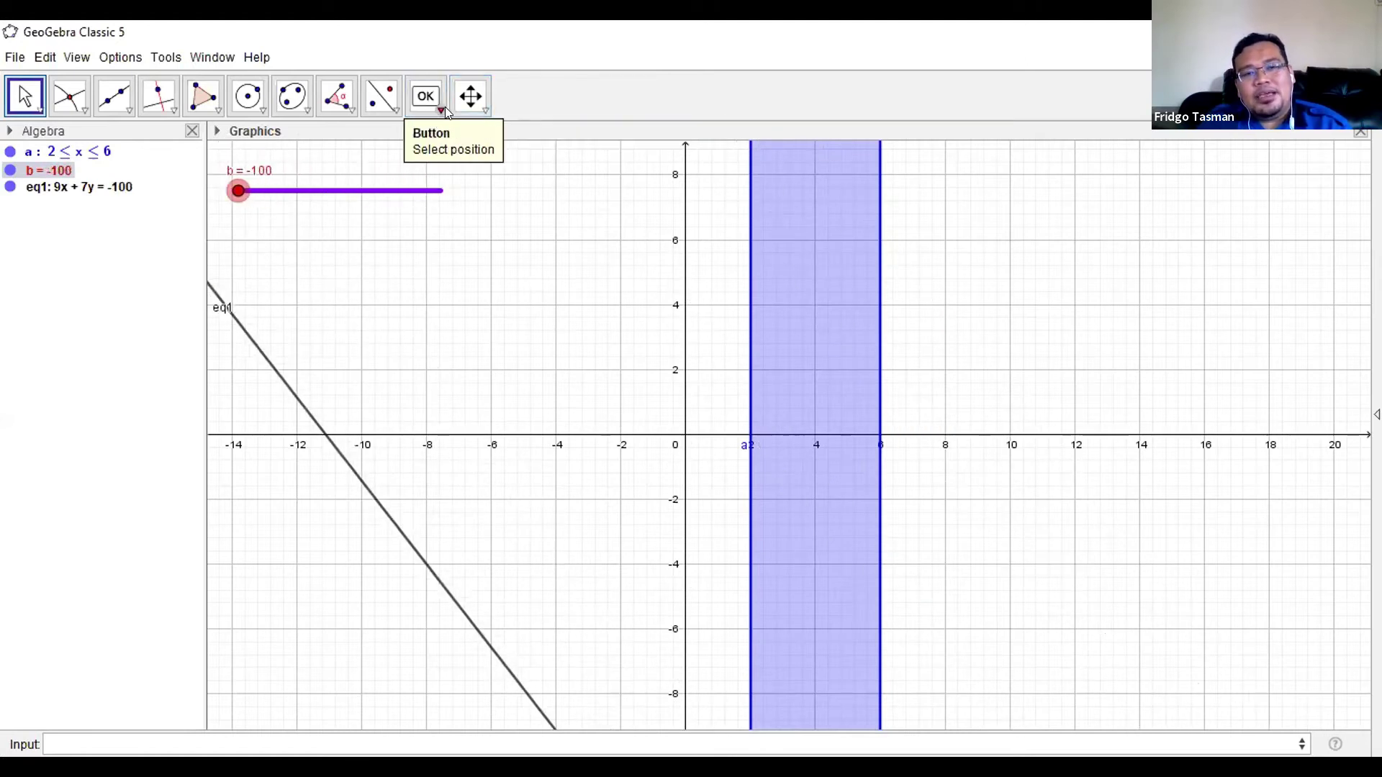
left_click(437, 105)
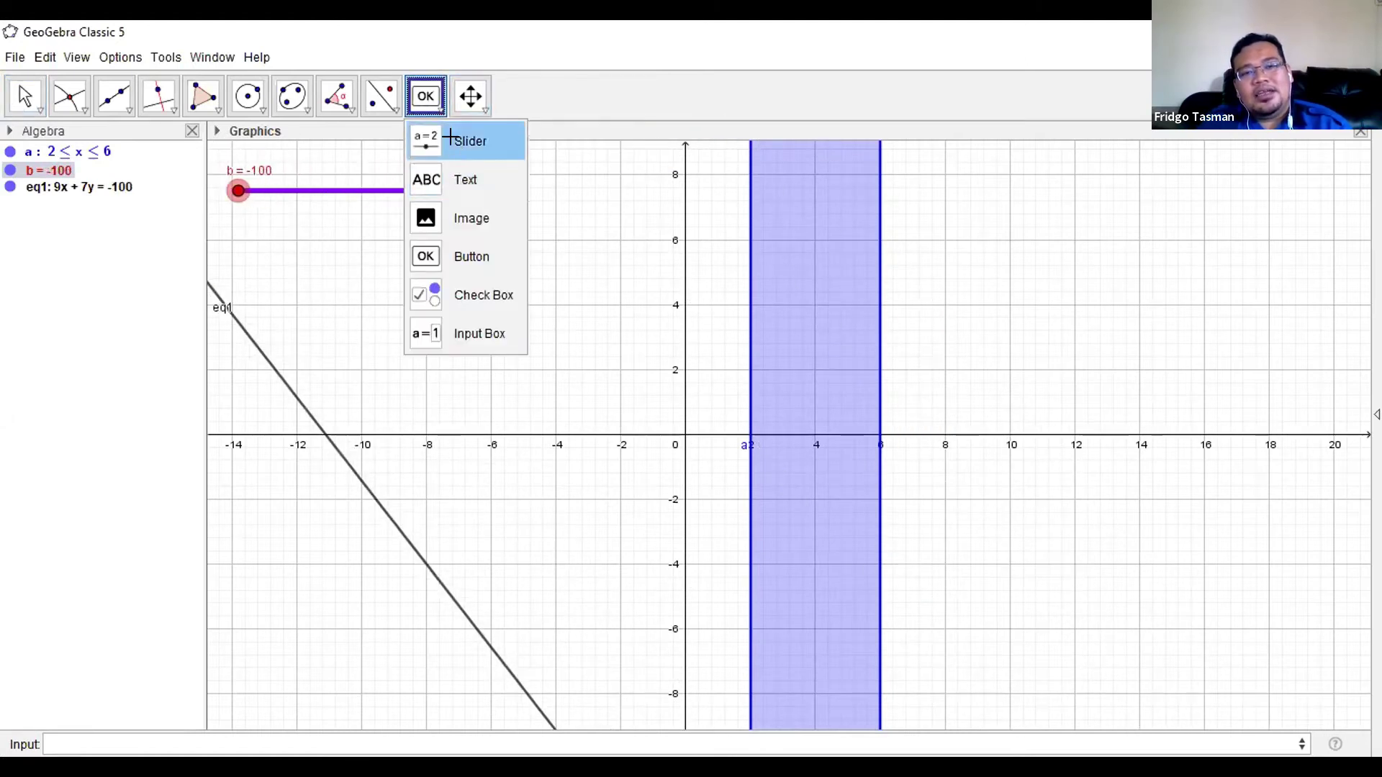
left_click(449, 140)
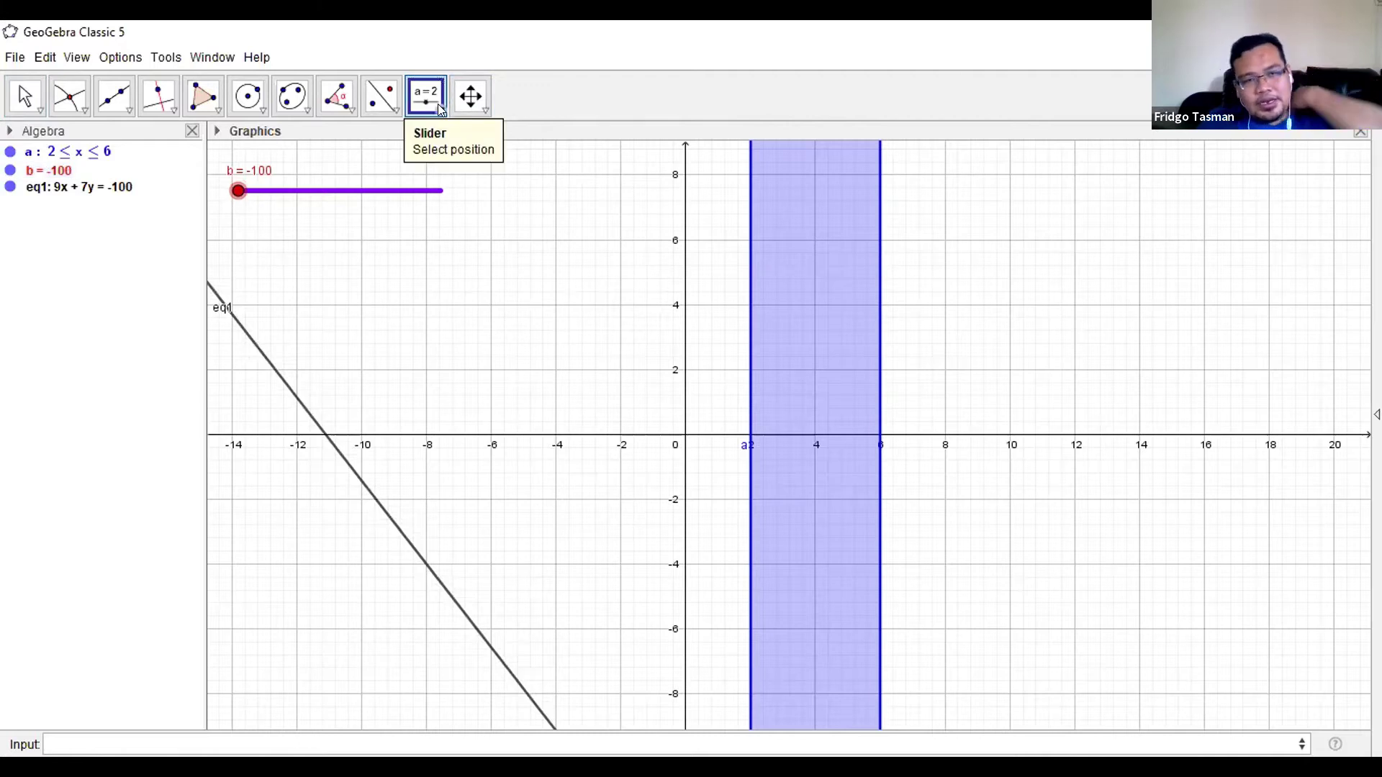
left_click(438, 104)
left_click(462, 256)
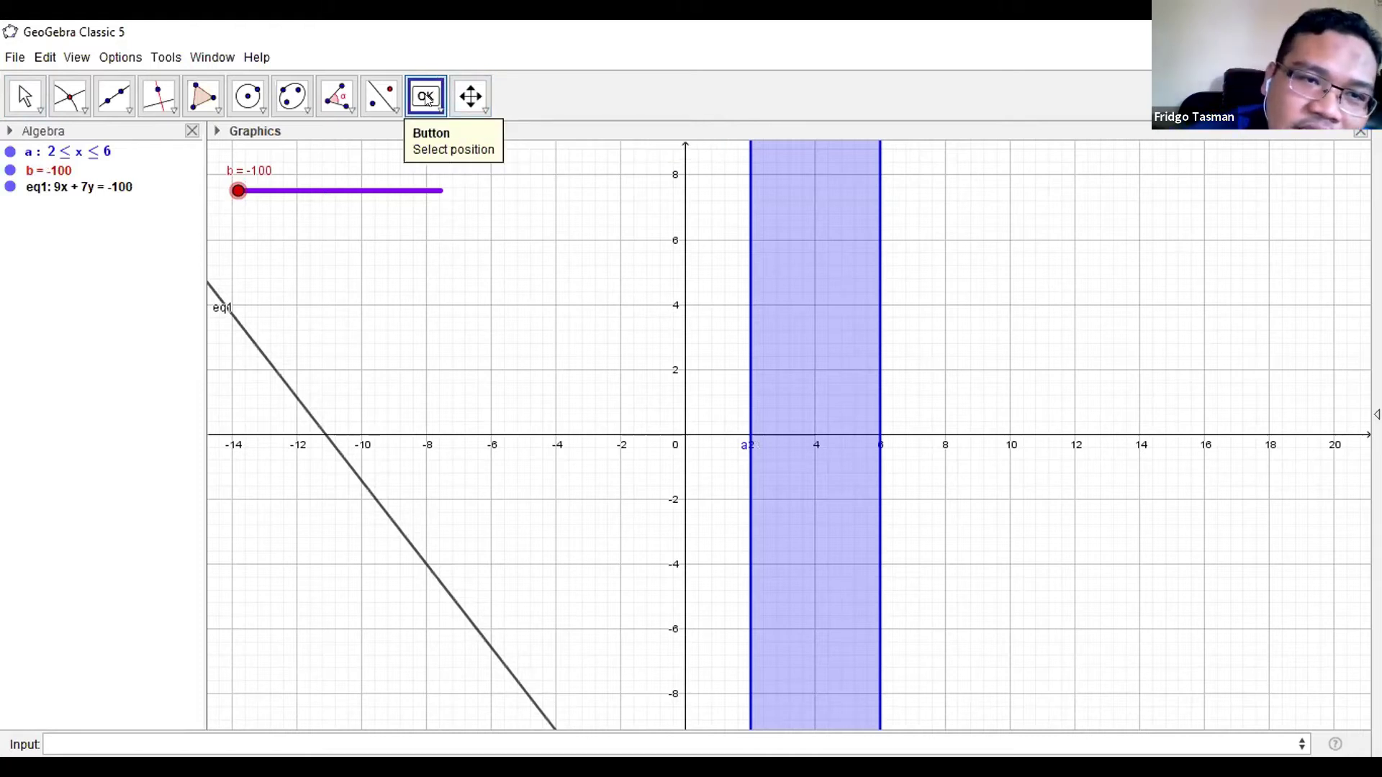
left_click(240, 231)
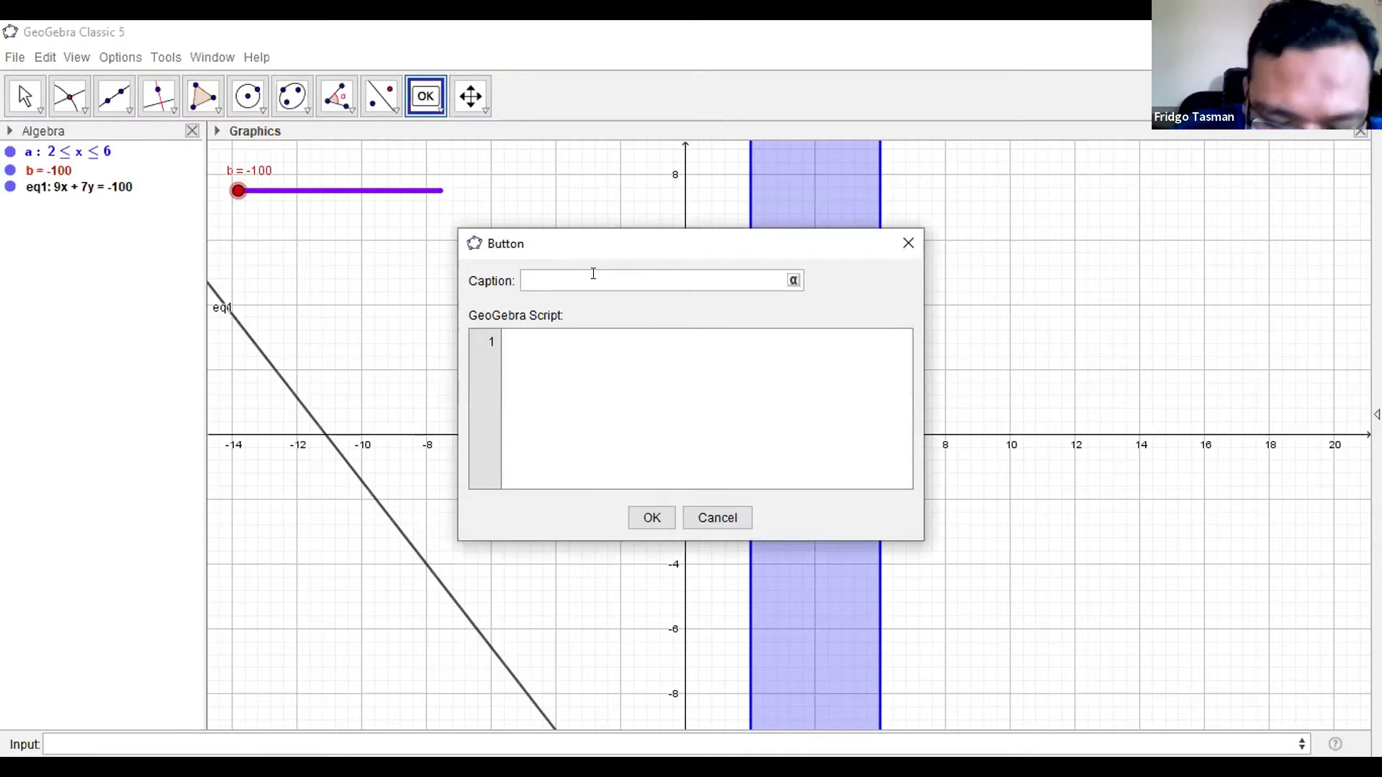
left_click(593, 367)
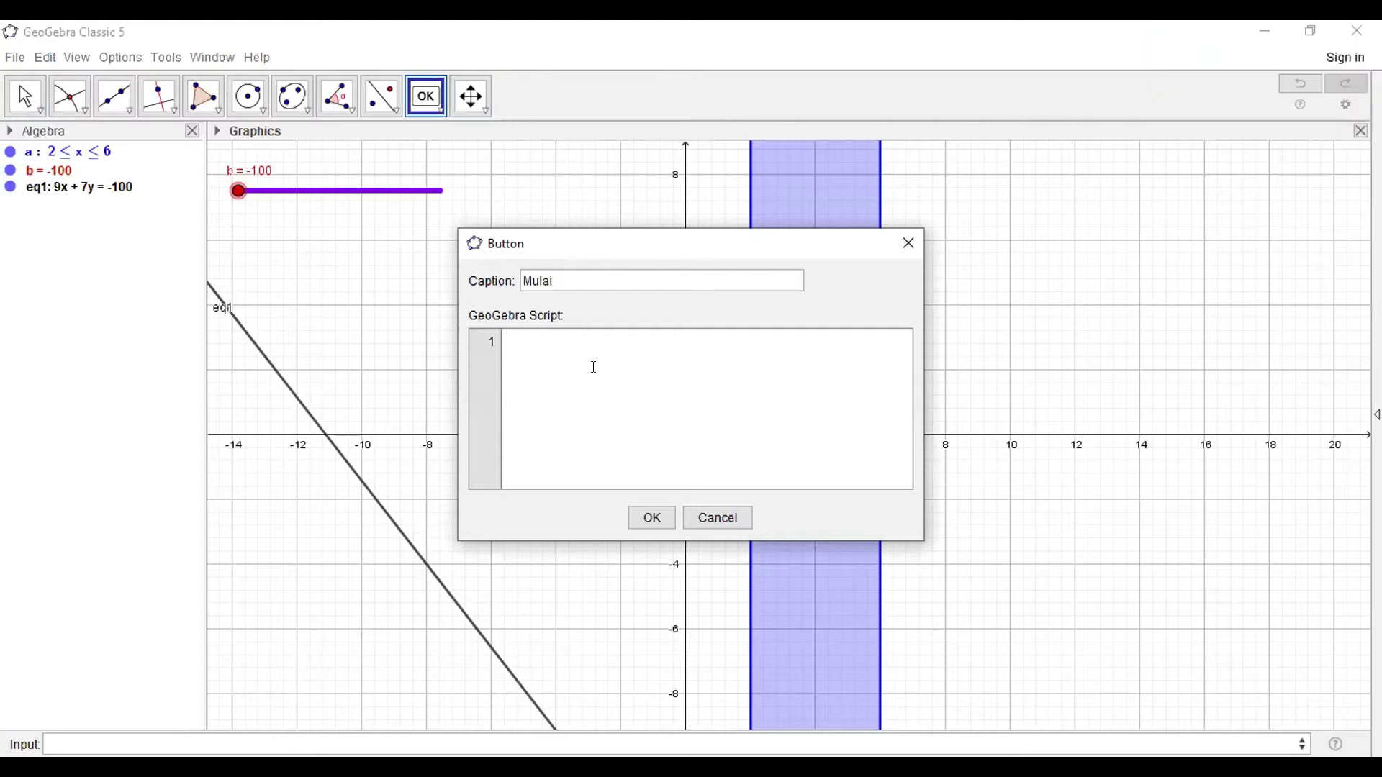
type("StartAnimation[b,true")
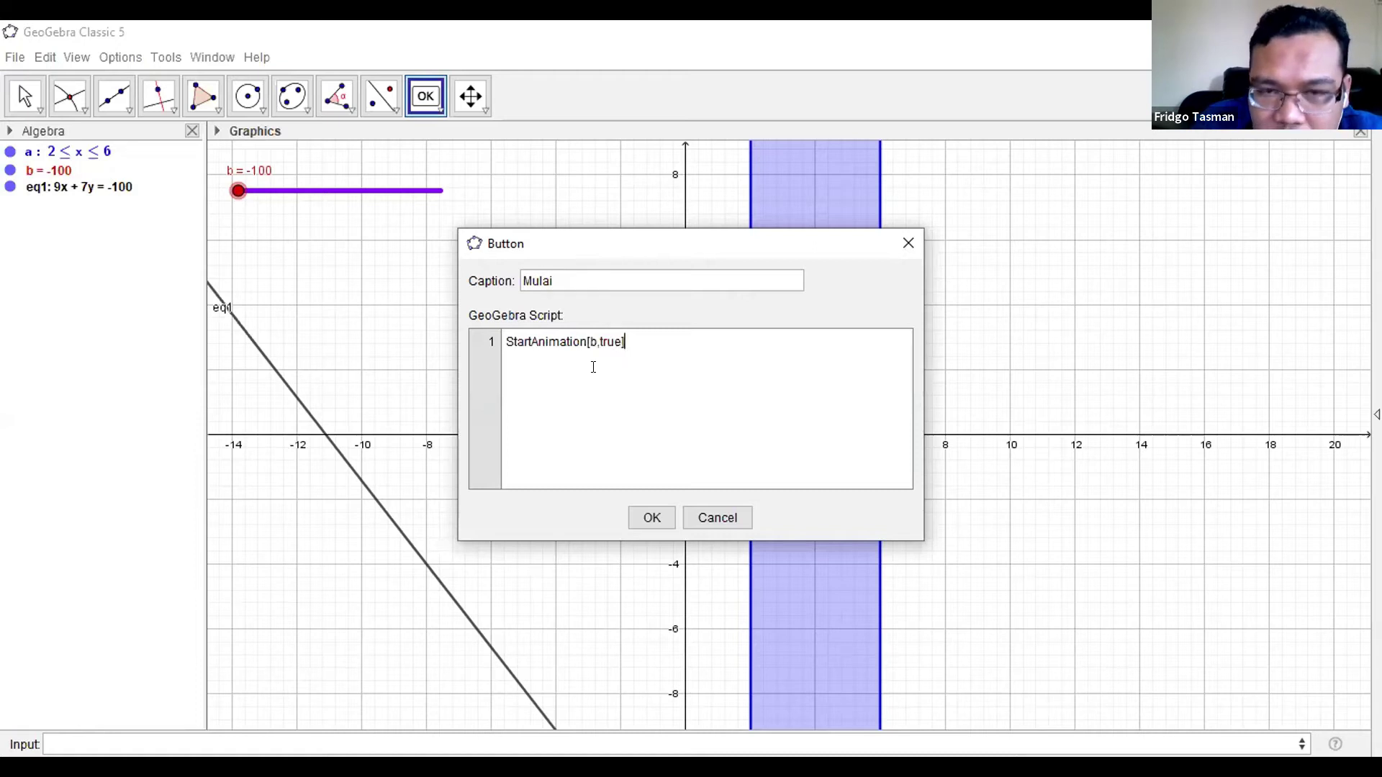
left_click(656, 516)
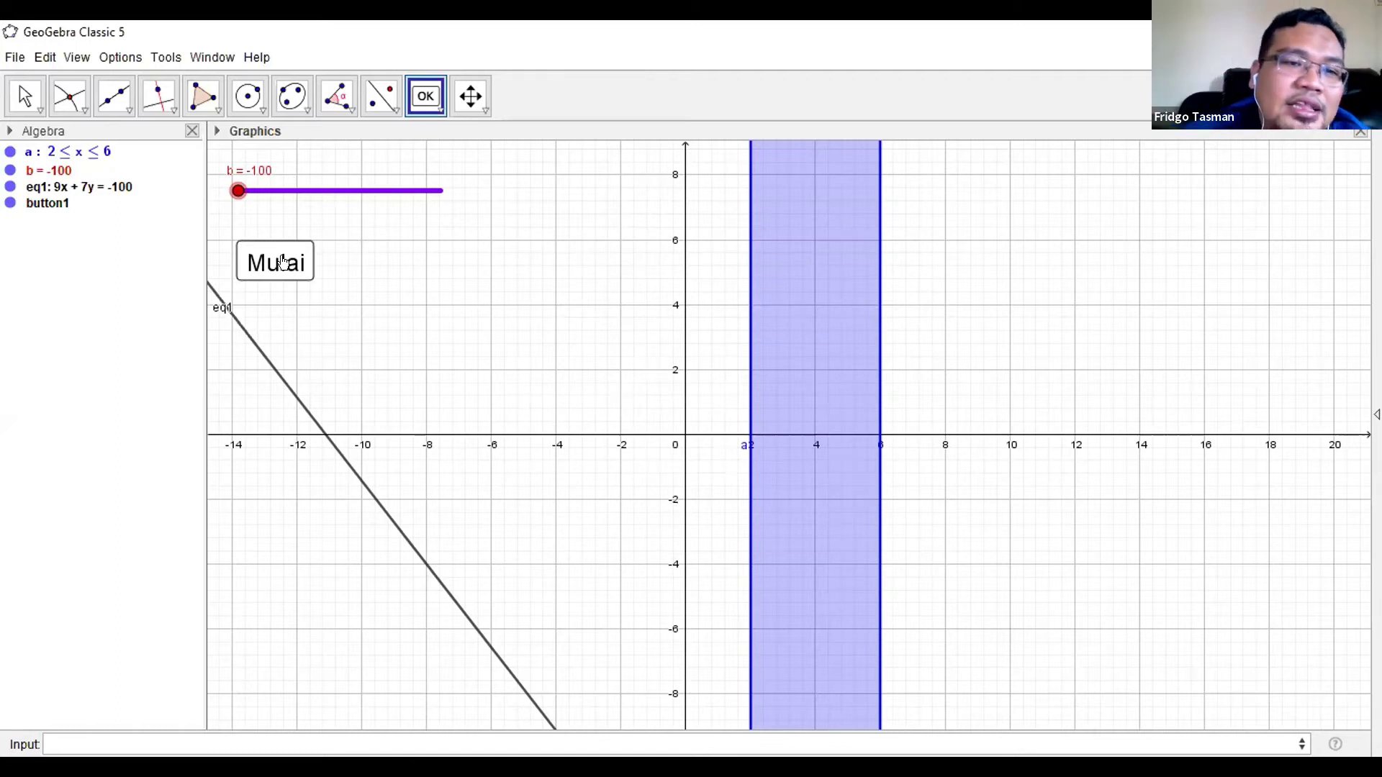
left_click_drag(282, 262, 276, 232)
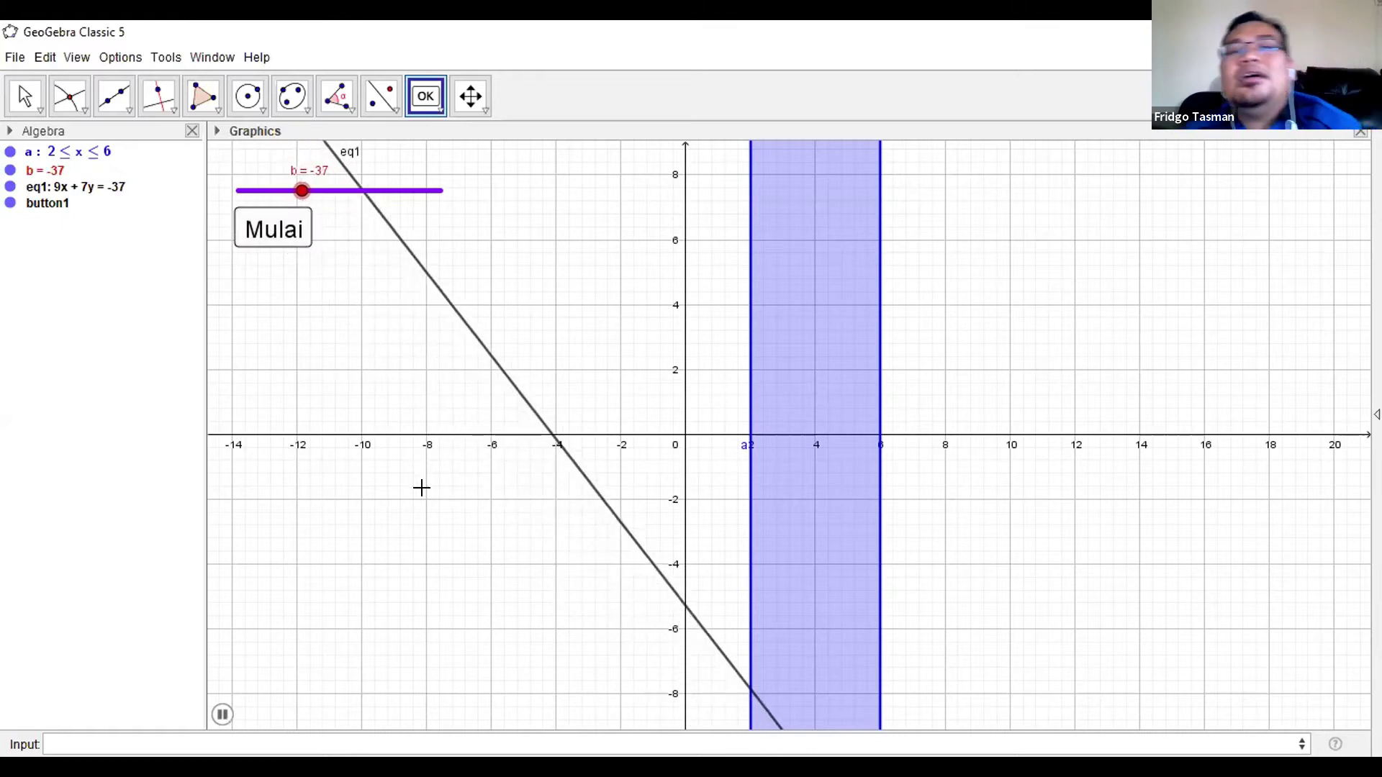
left_click(290, 244)
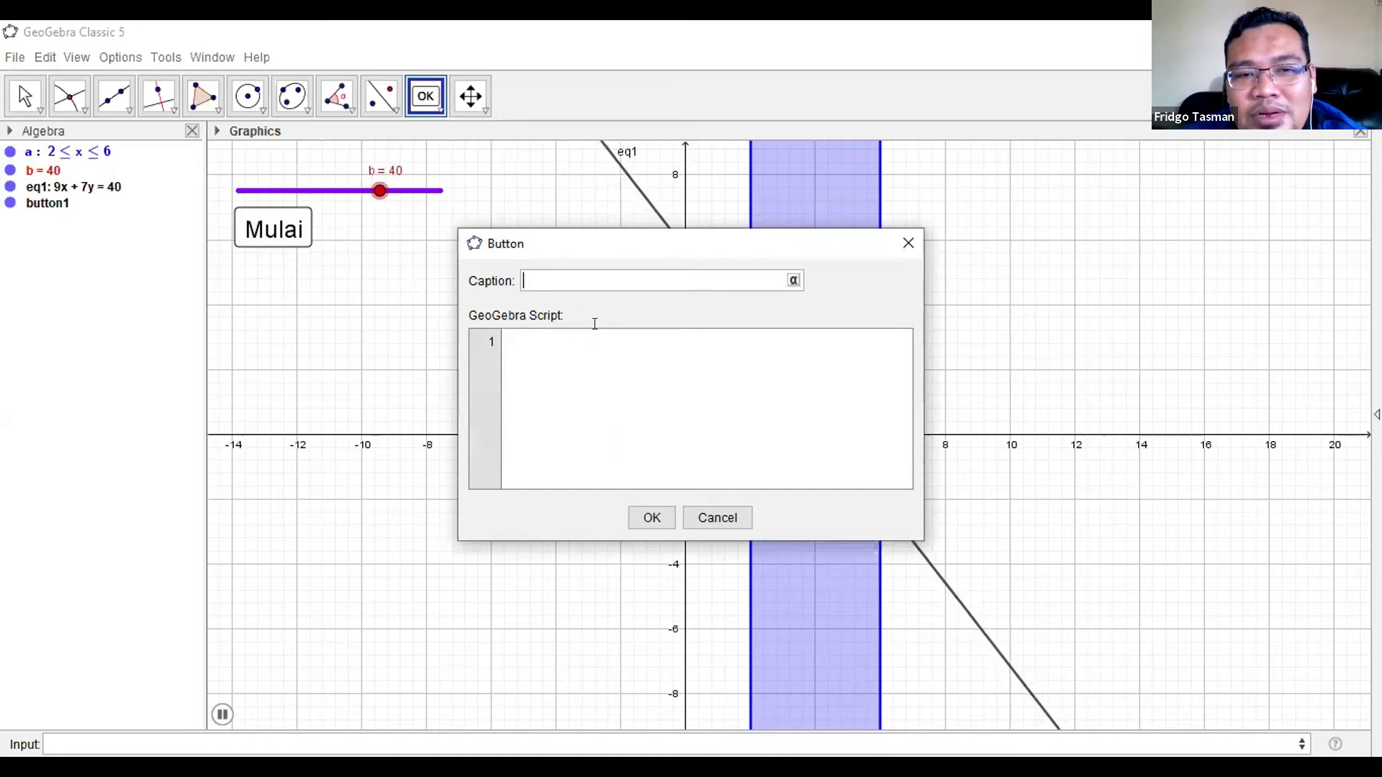
left_click(715, 520)
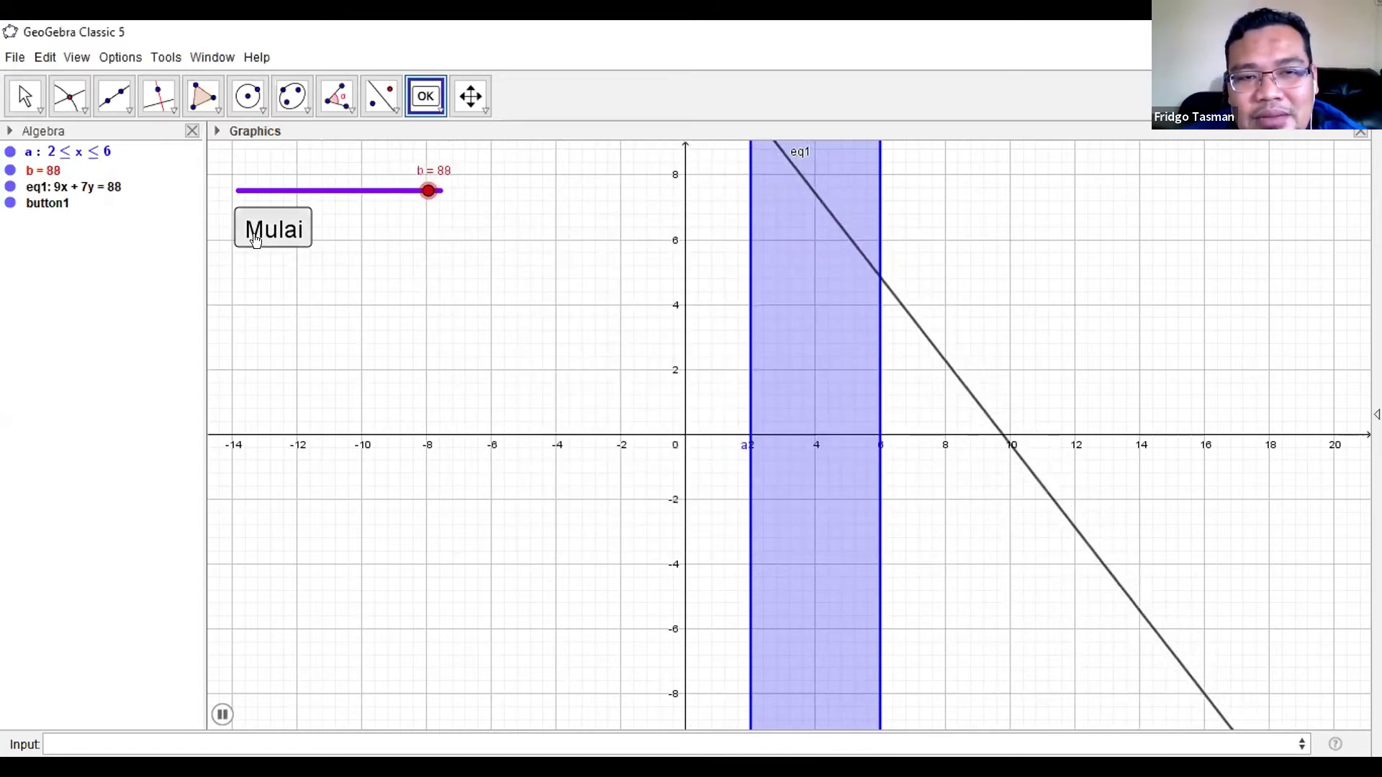
left_click(635, 434)
left_click(714, 518)
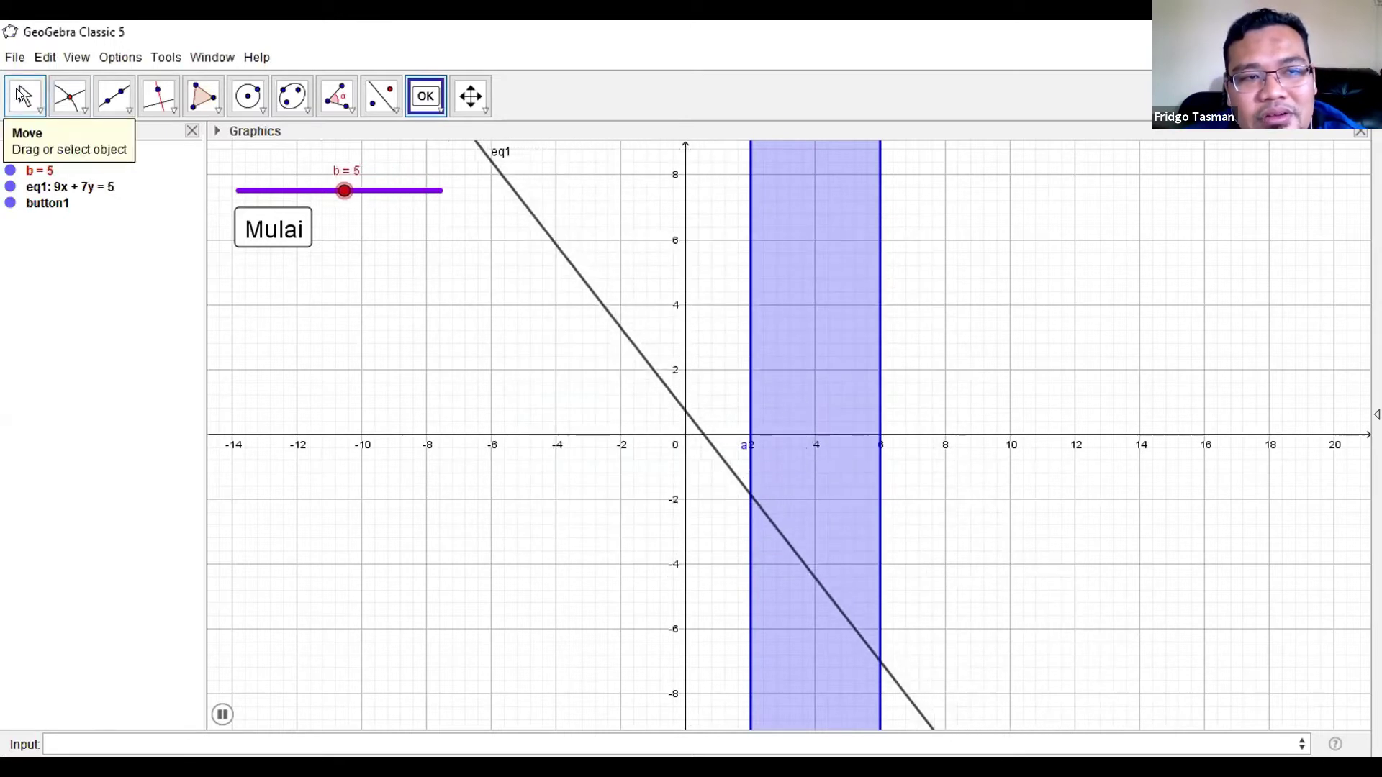
left_click(23, 95)
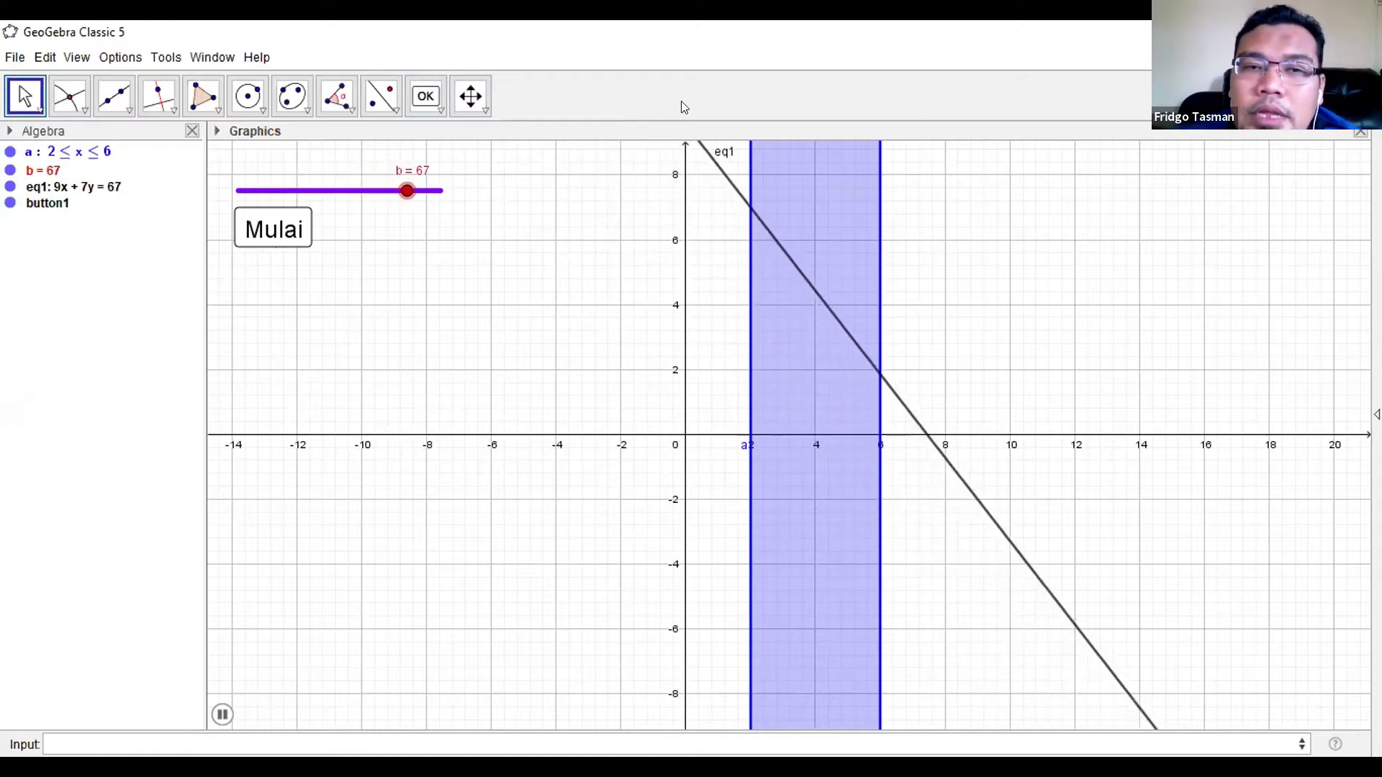
Add a button captioned Berhenti with the script StartAnimation[b,false] to the right of the Mulai button
left_click(425, 96)
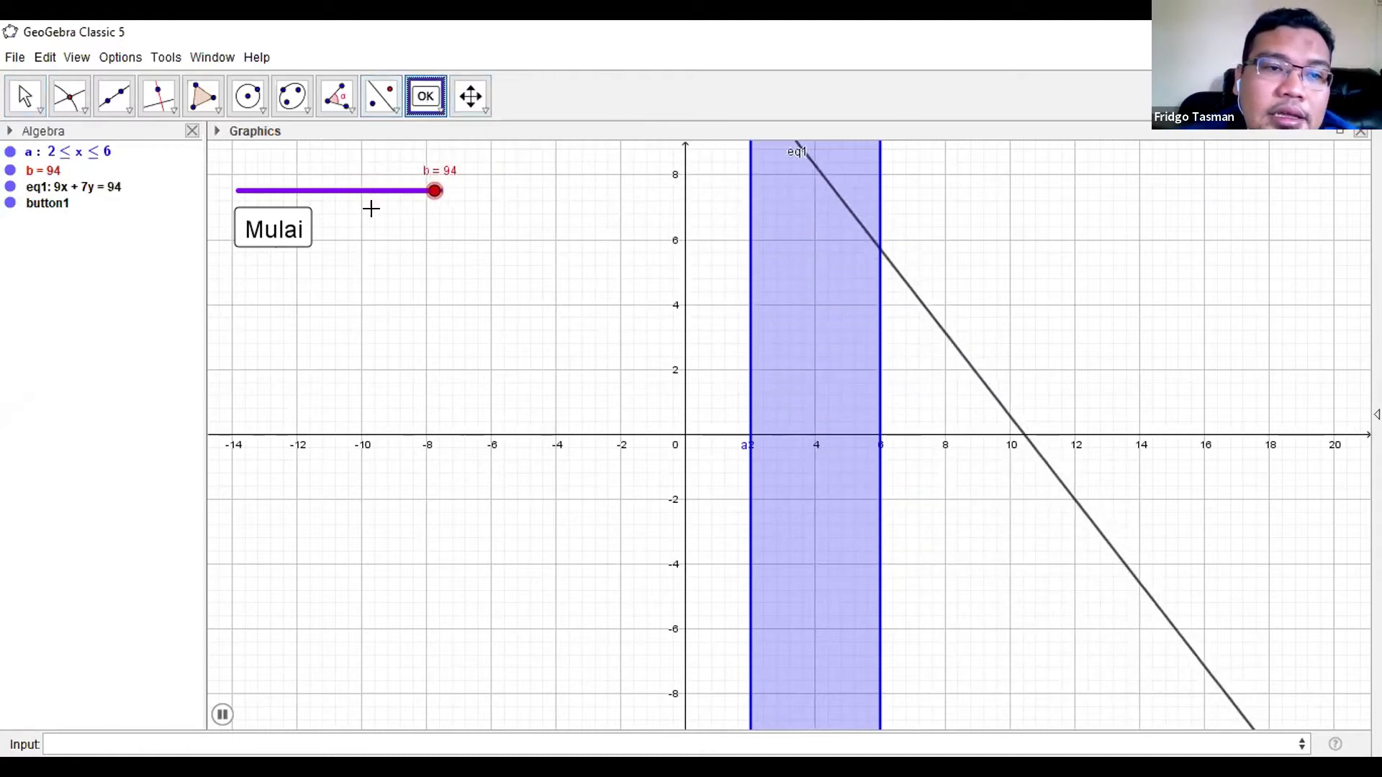
left_click(422, 245)
type("Berhenti")
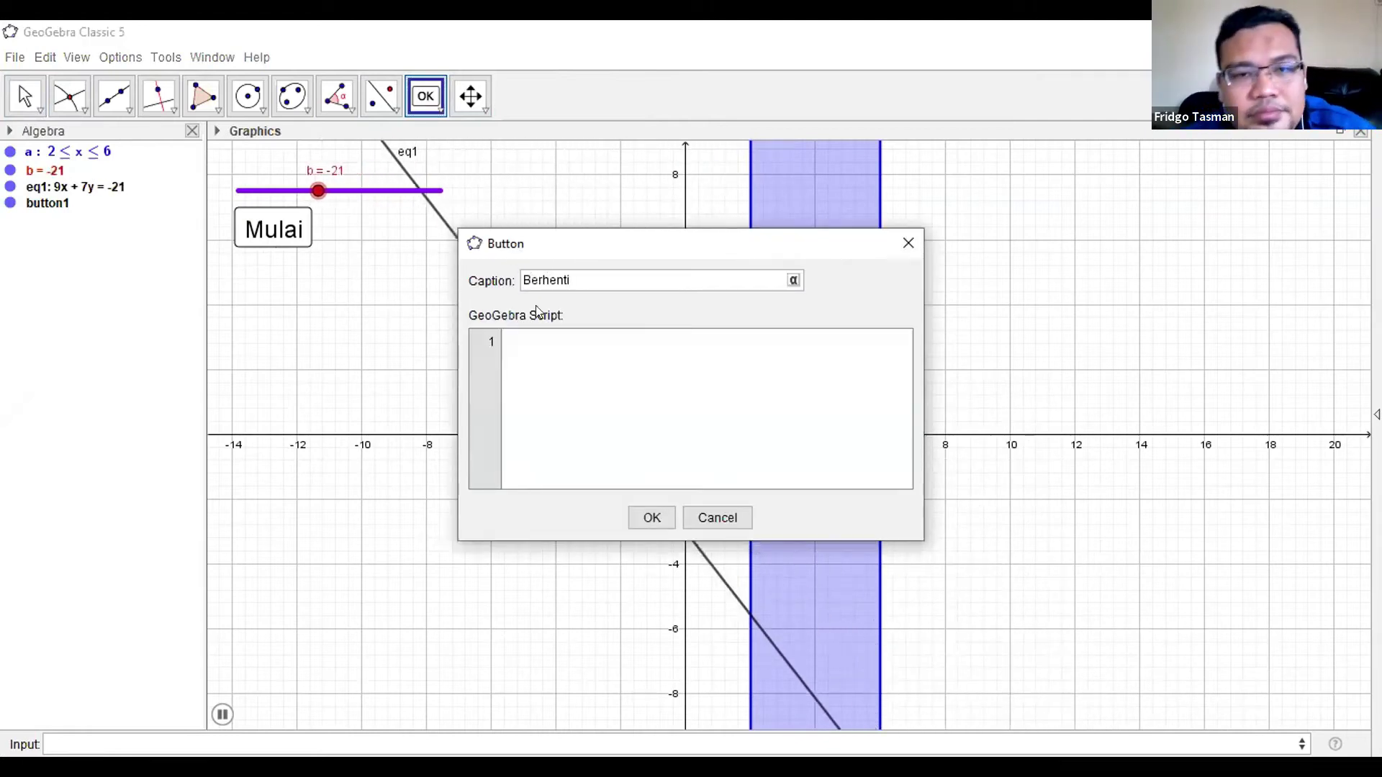
left_click(542, 358)
type("StartAnimation[")
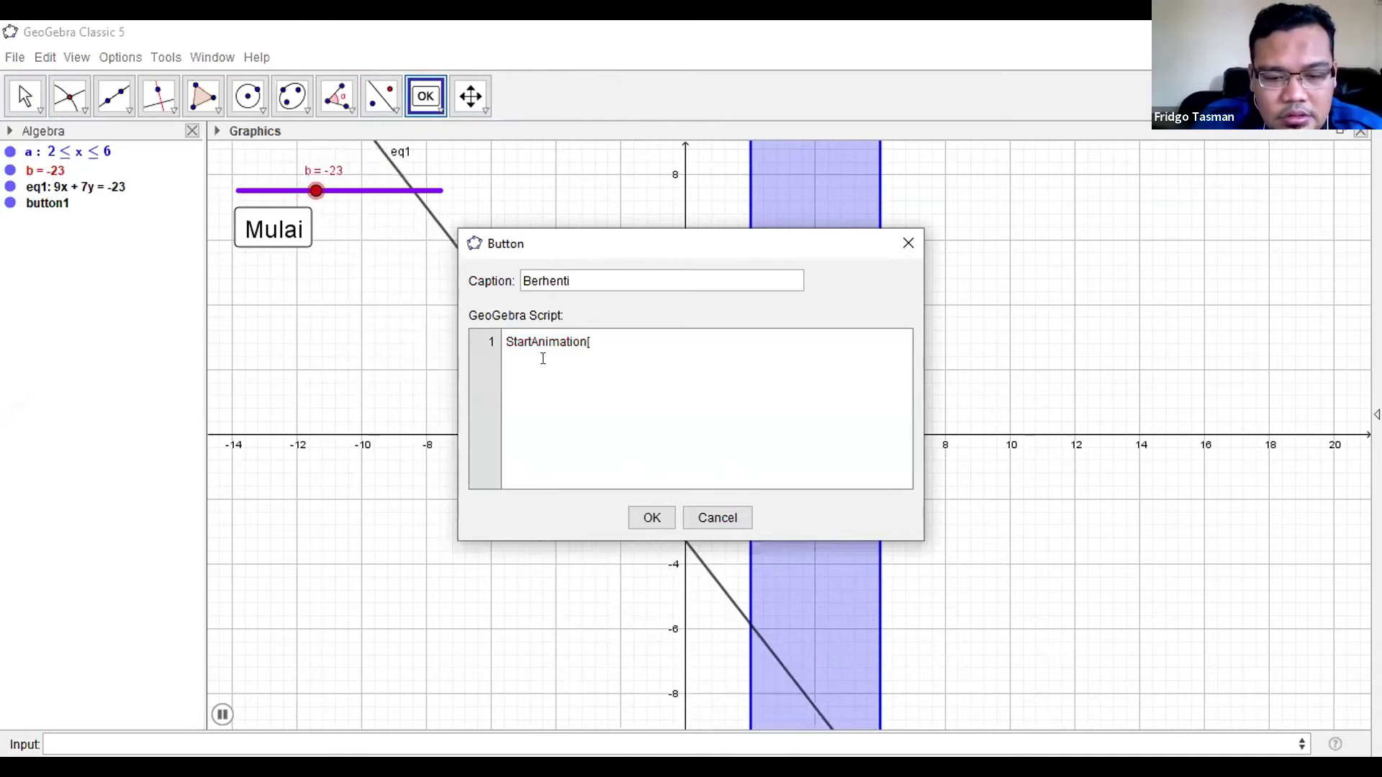
type("b,false]")
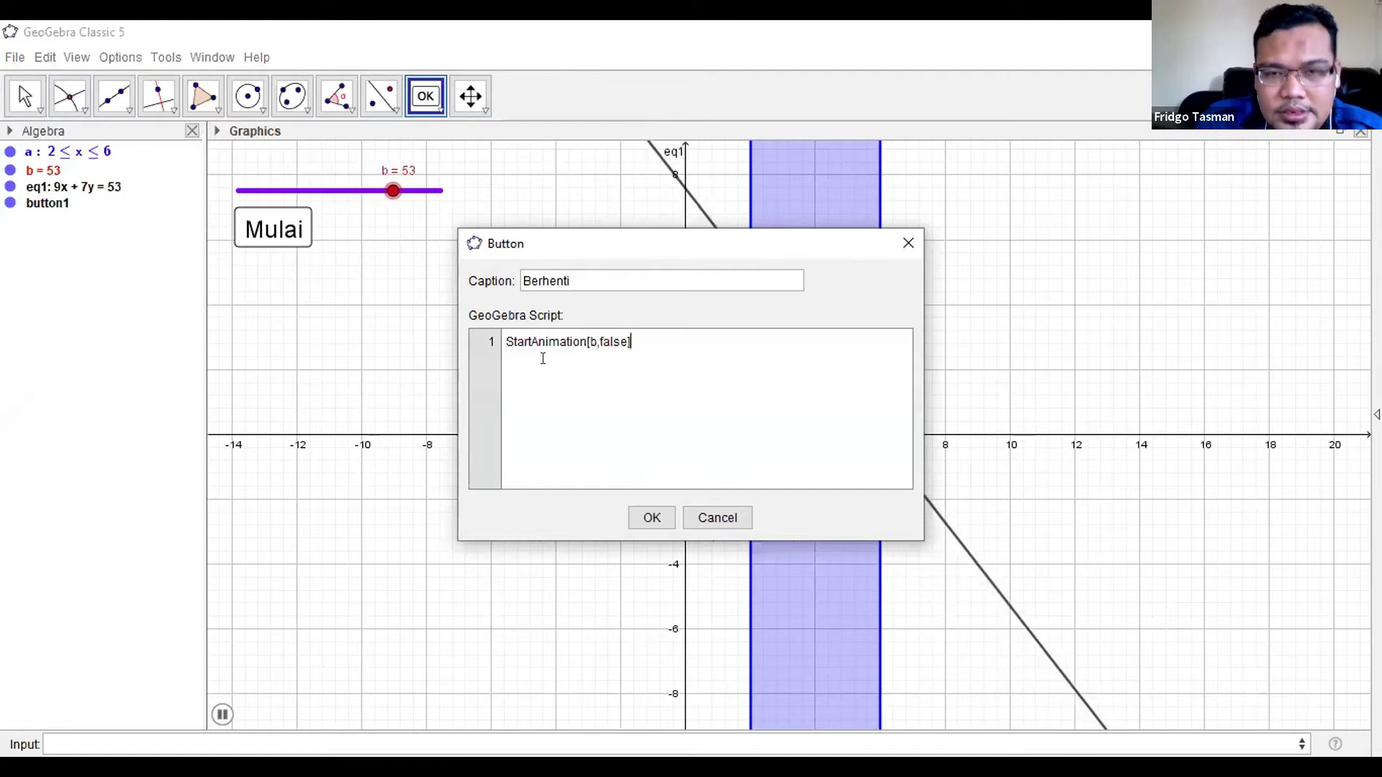
left_click(654, 516)
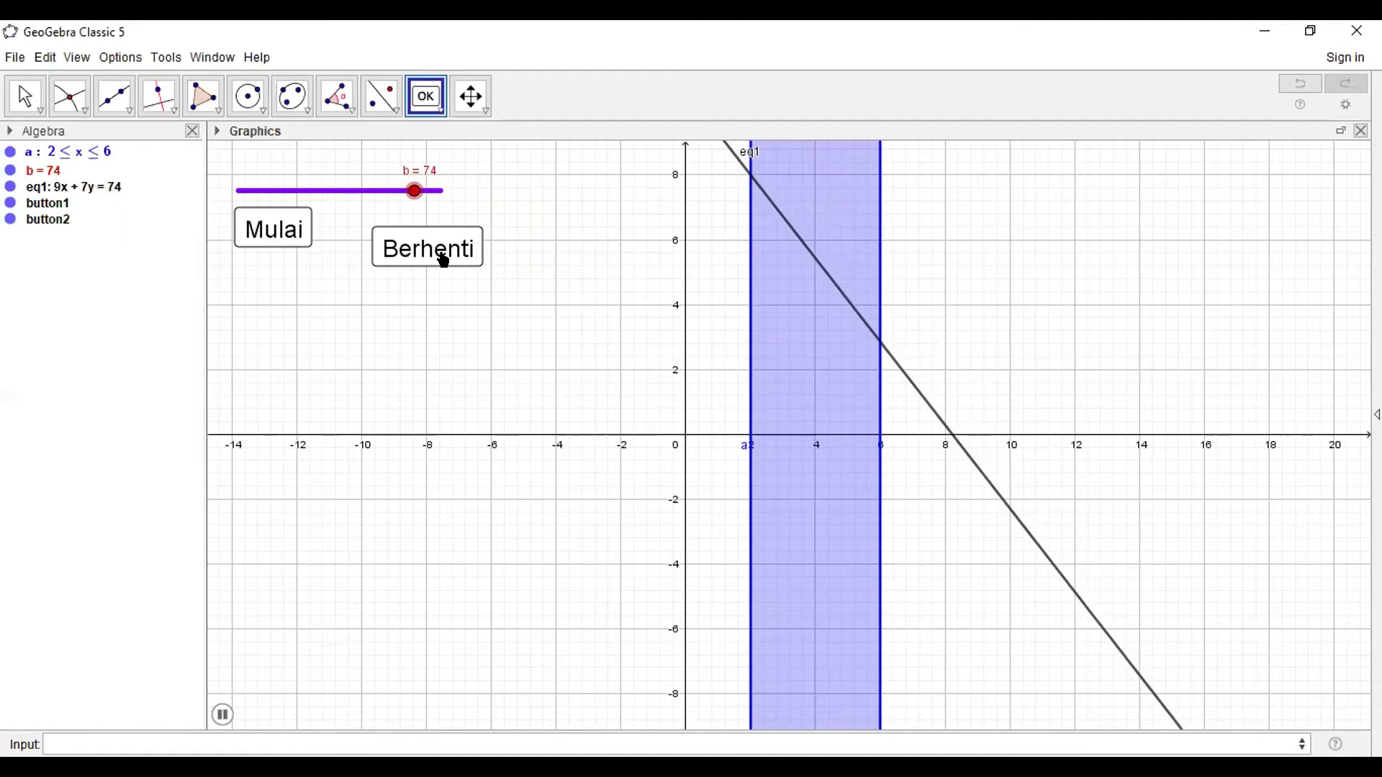
Stop the slider animation with the Berhenti button and align that button beside Mulai, just below slider b
left_click(435, 248)
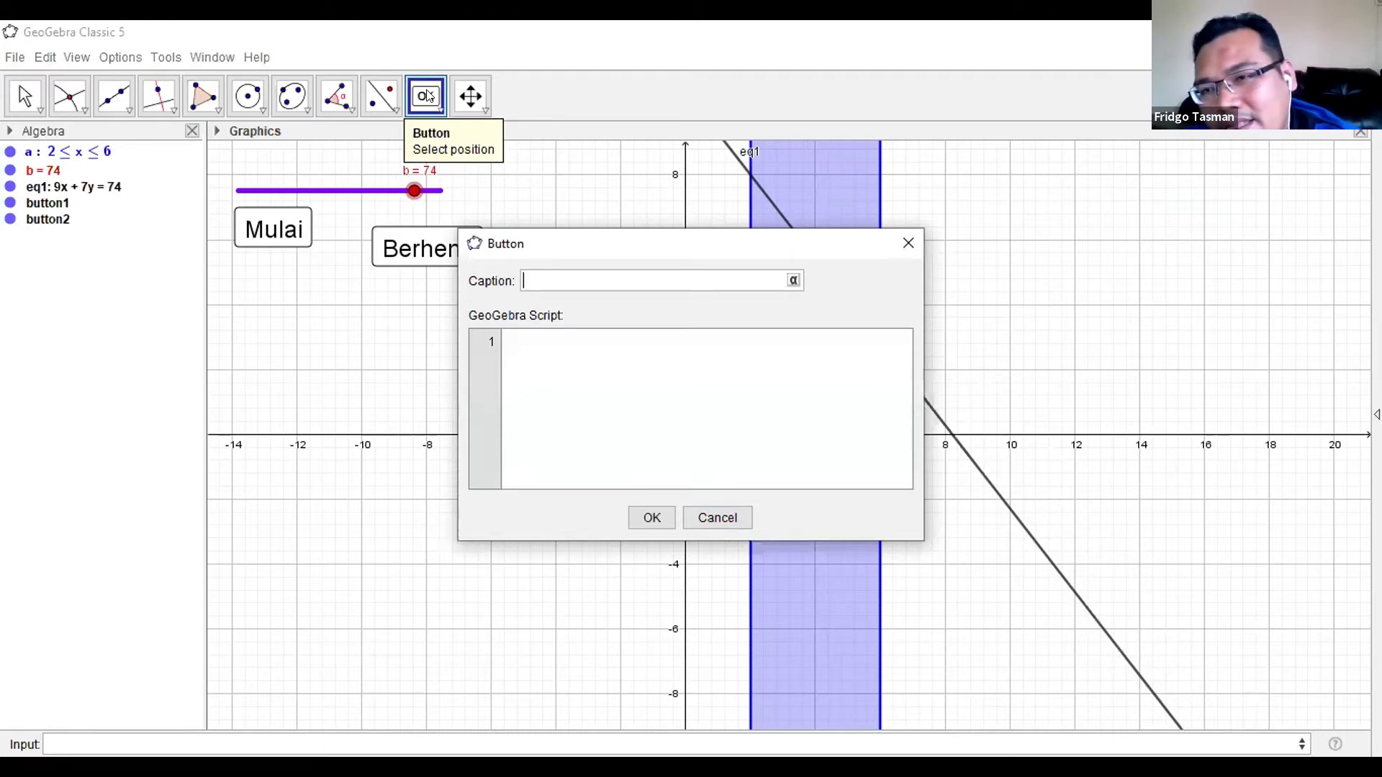
left_click(716, 519)
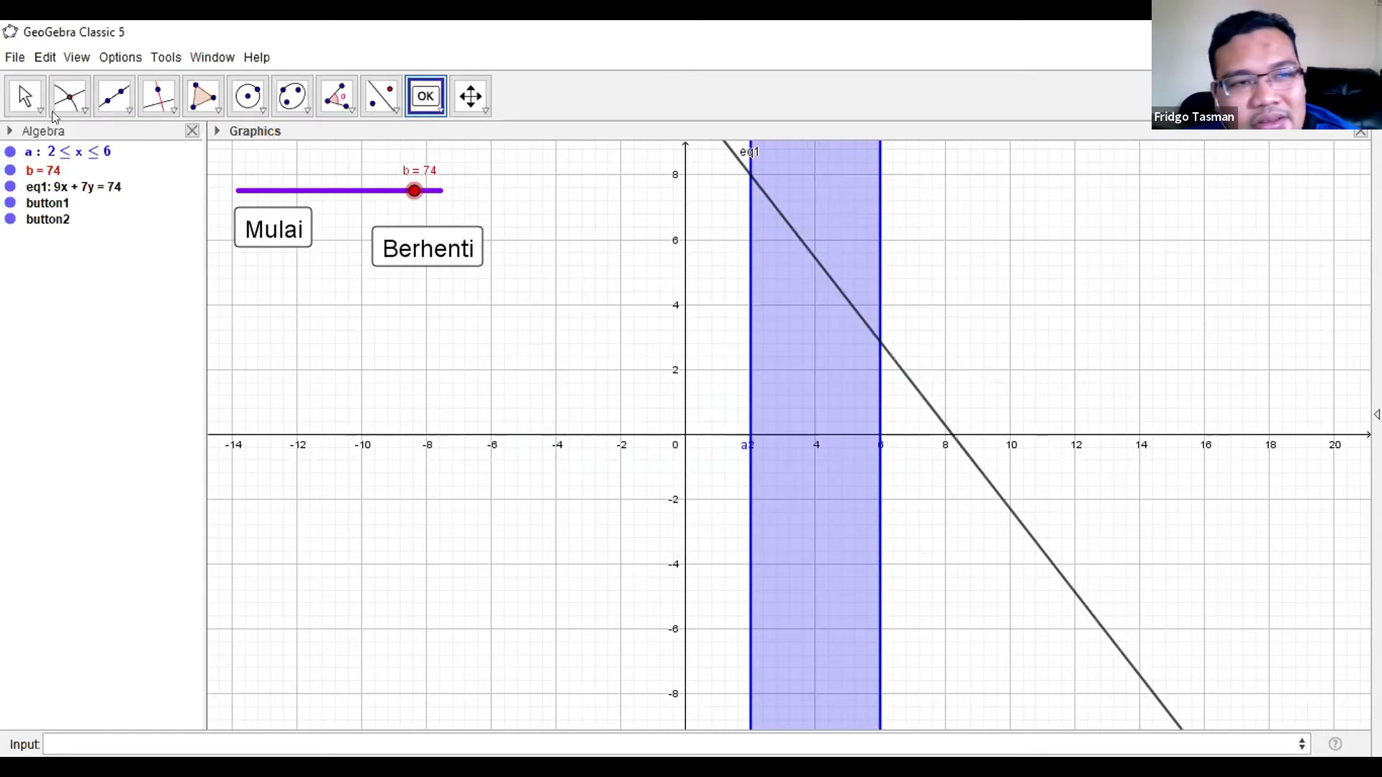
left_click(24, 96)
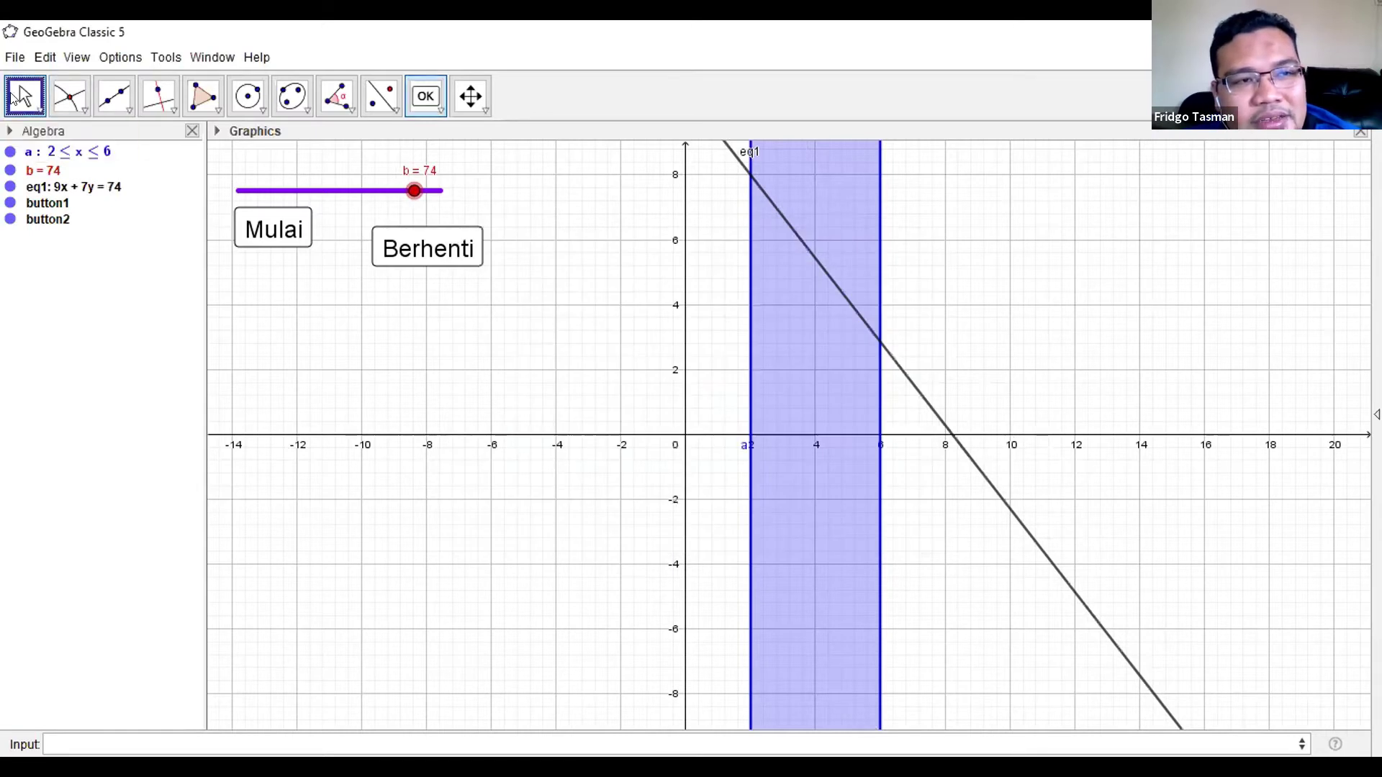
left_click(382, 234)
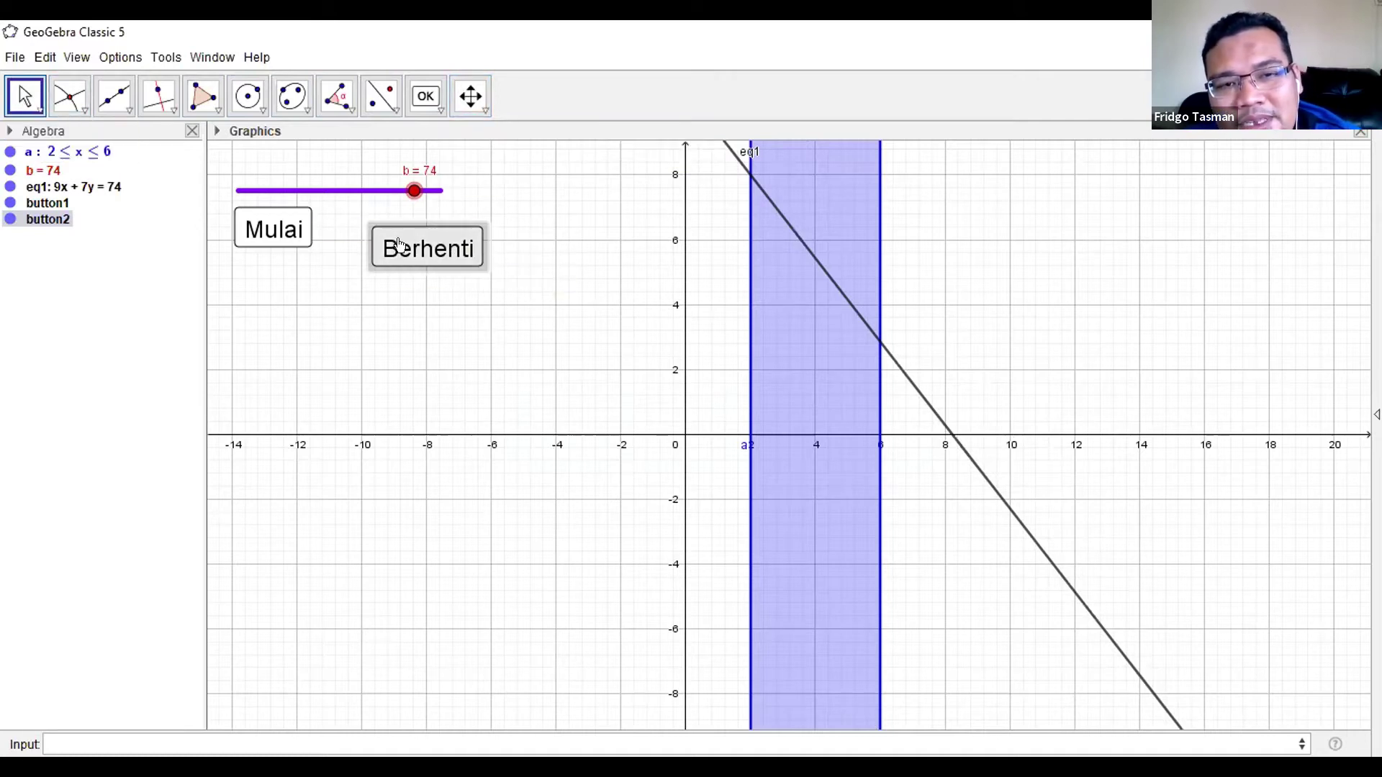
left_click(417, 100)
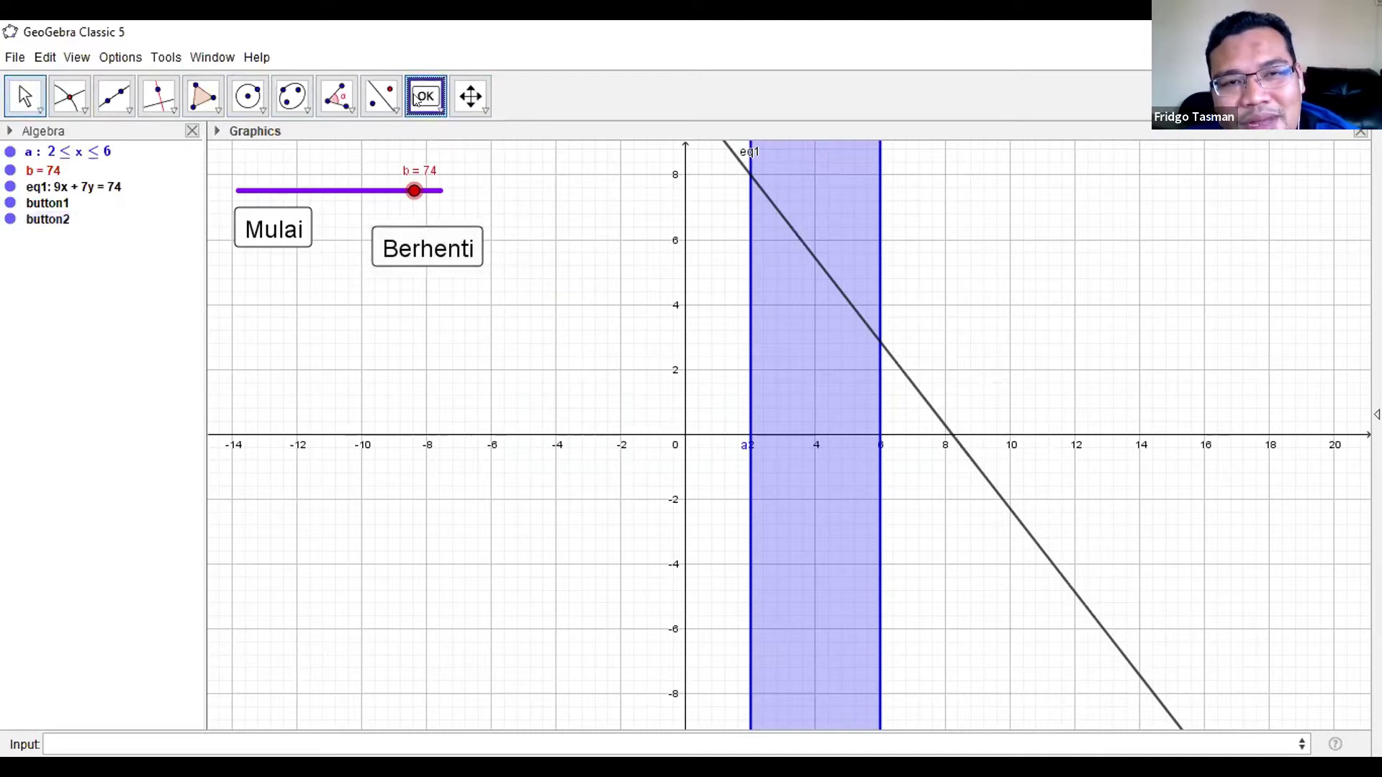
left_click_drag(426, 239, 372, 214)
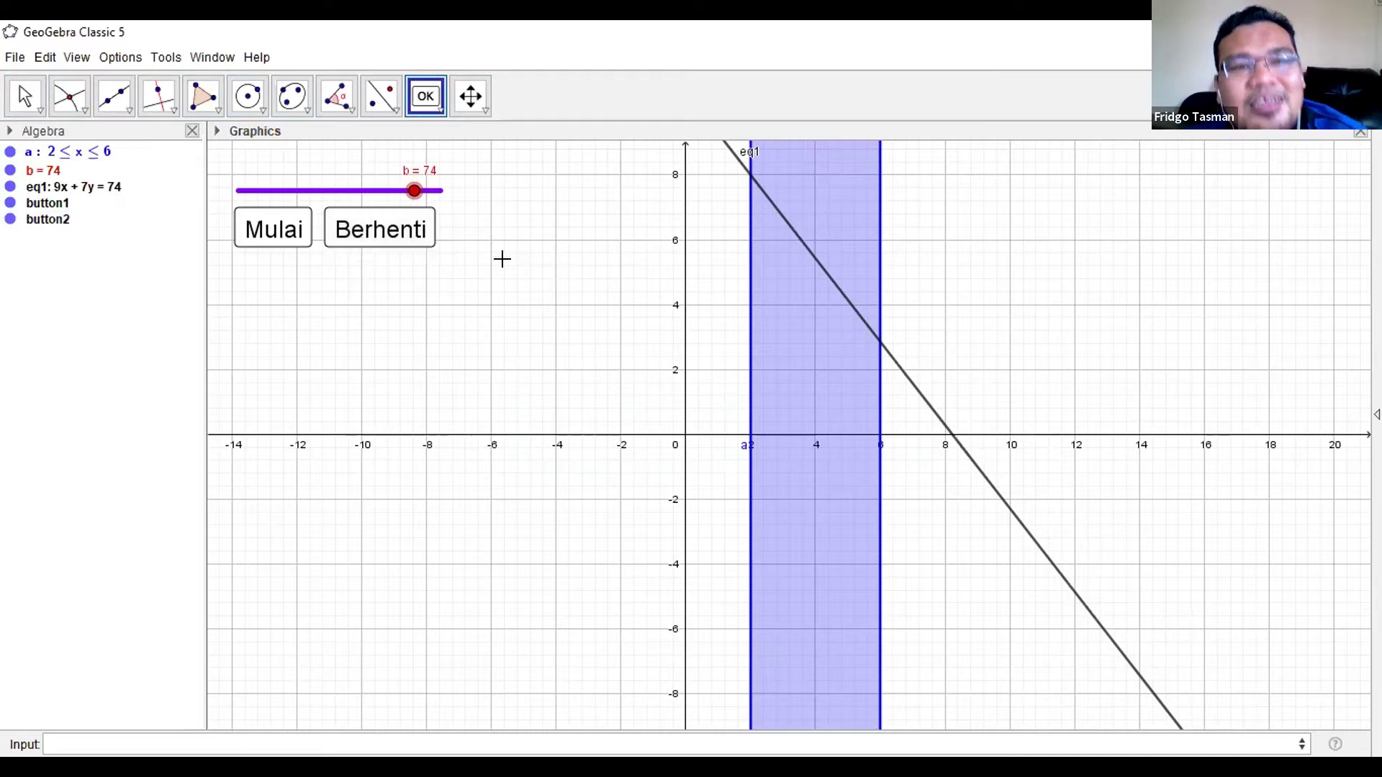
Test the Mulai and Berhenti buttons by repeatedly starting and stopping the animation of slider b, leaving it running
left_click(28, 94)
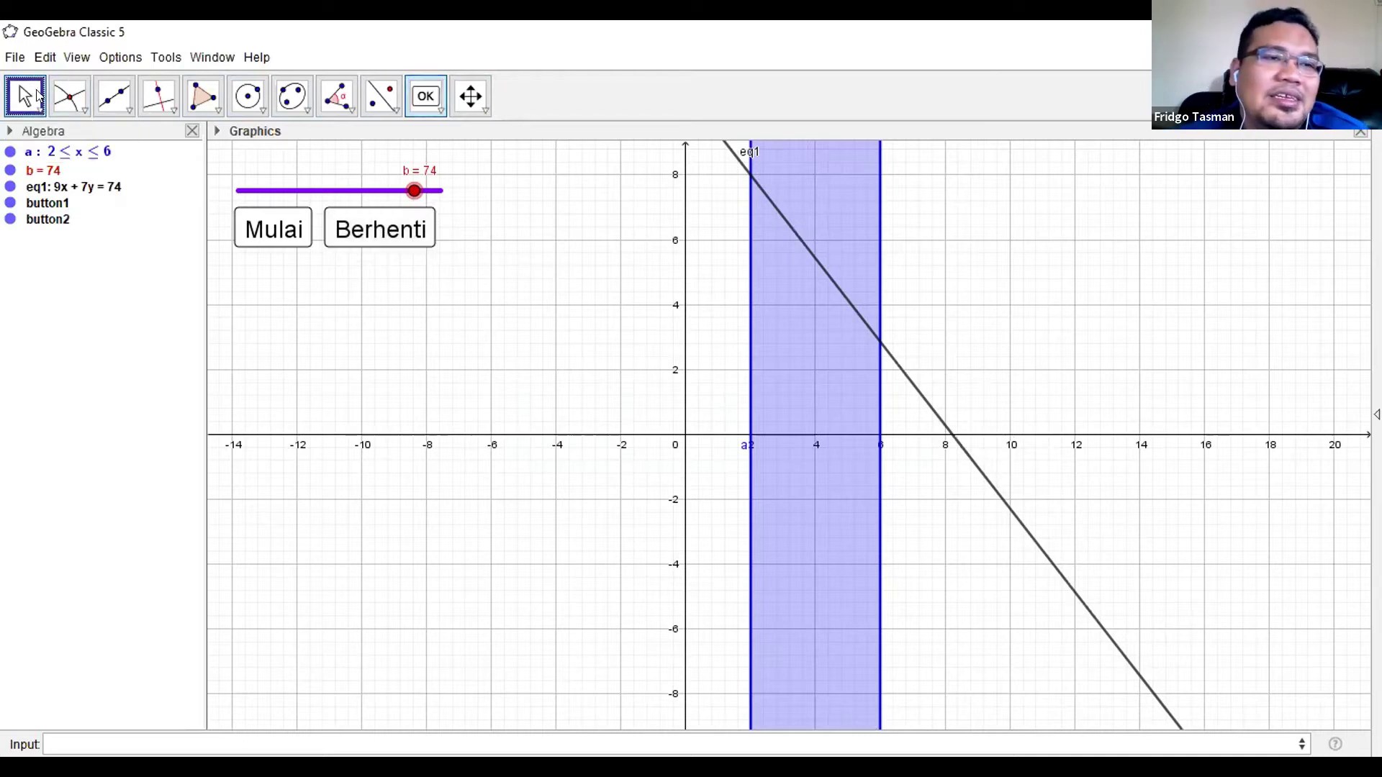
left_click(265, 229)
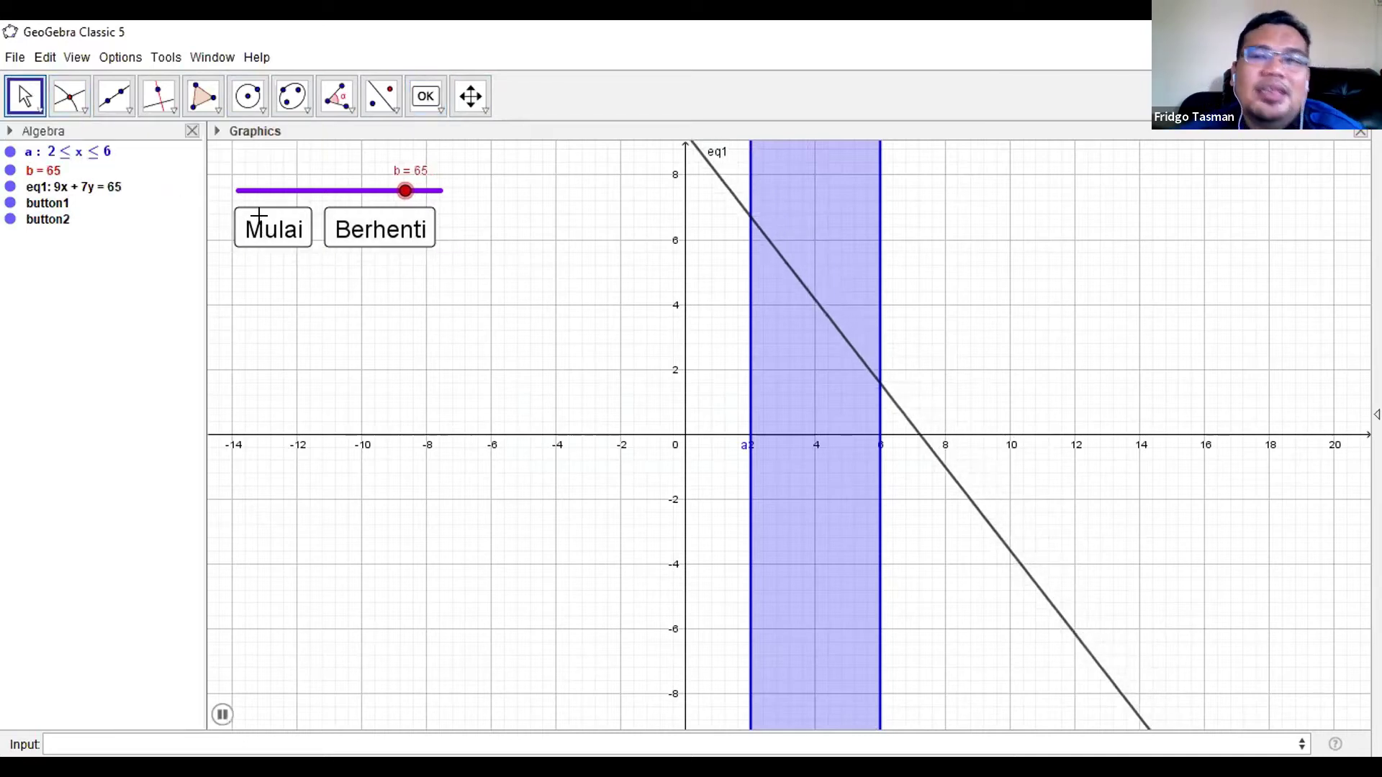
left_click(354, 229)
left_click(286, 230)
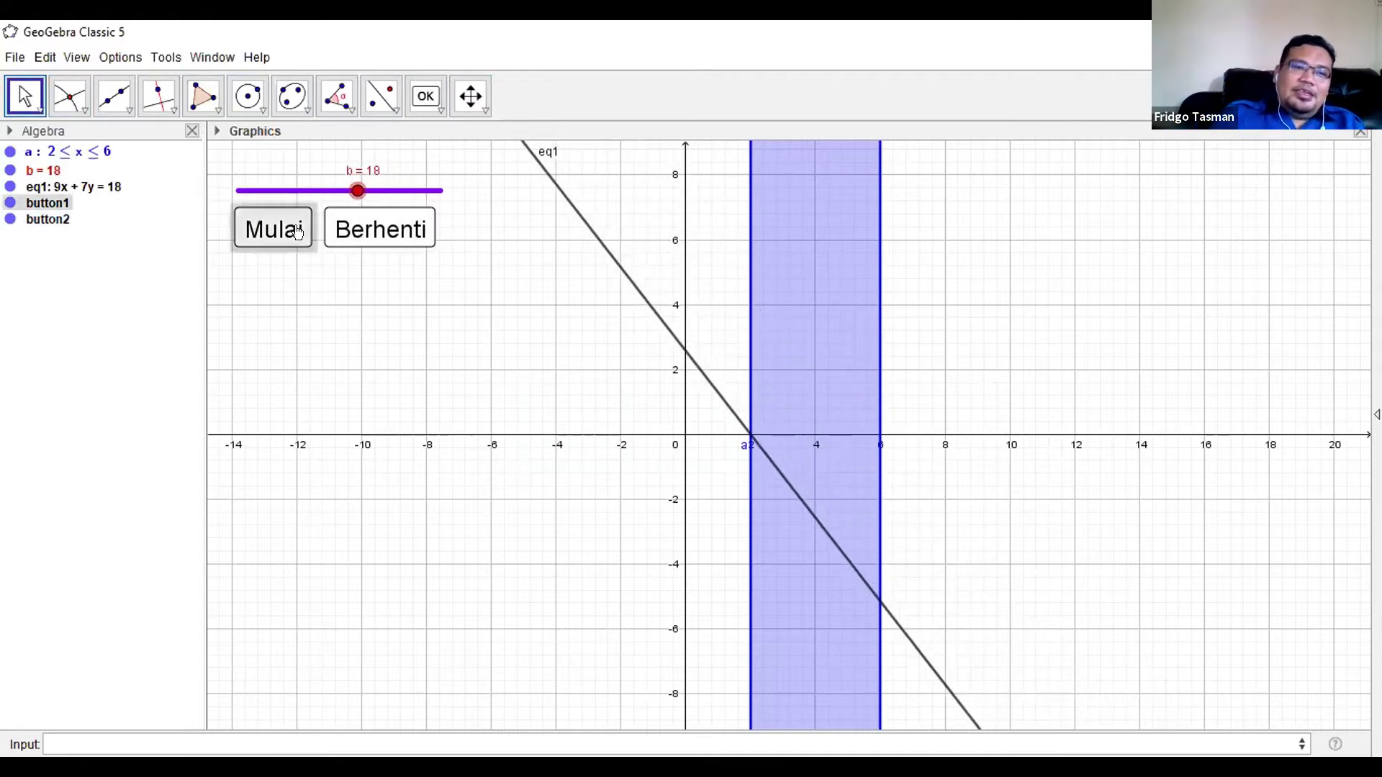
left_click(355, 237)
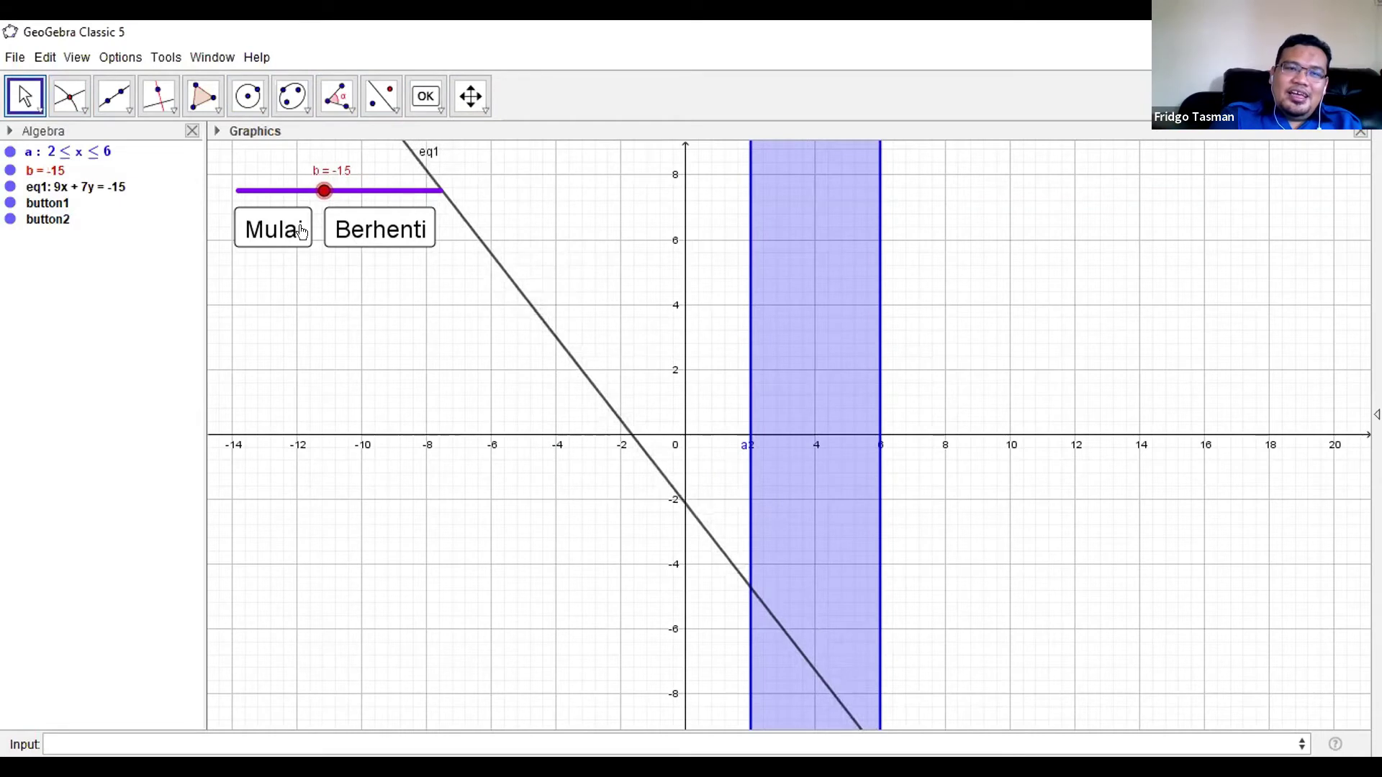
left_click(299, 232)
left_click(300, 231)
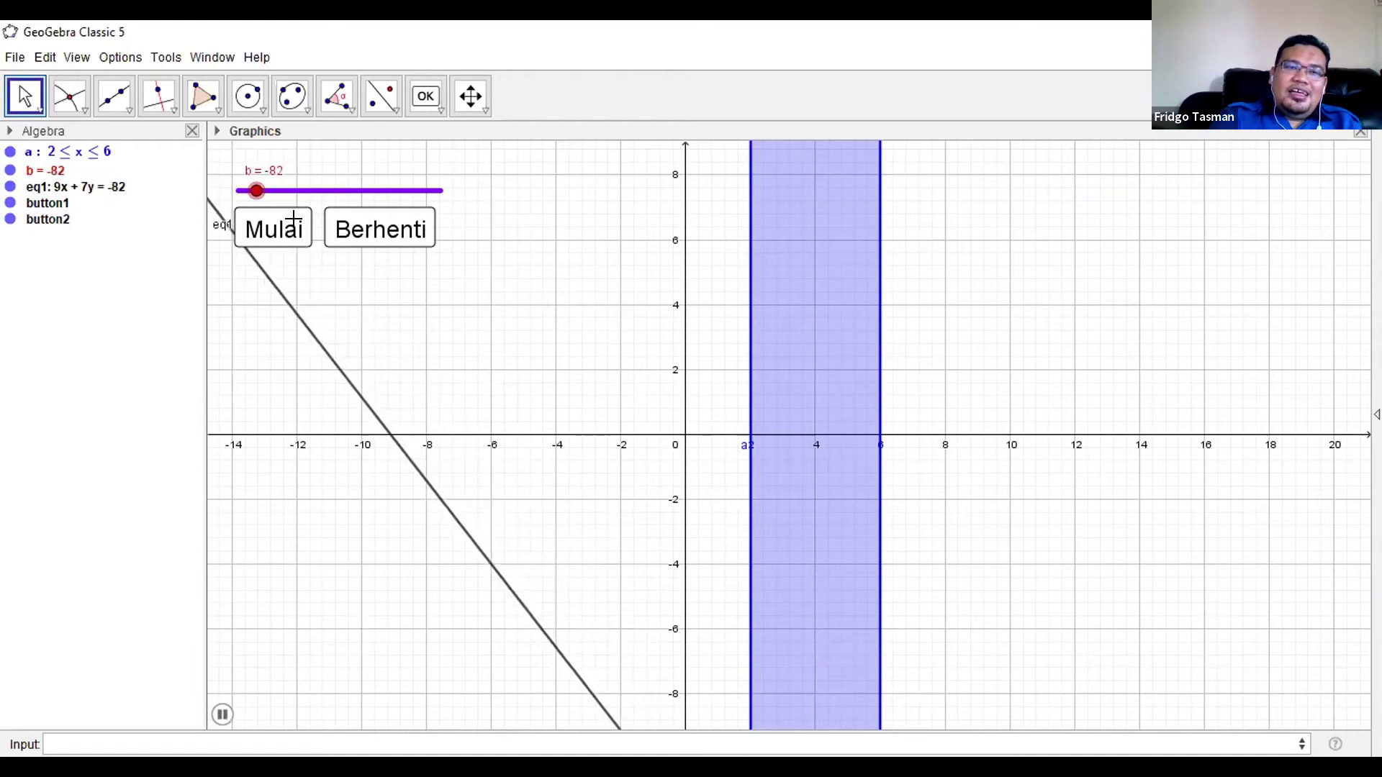
left_click(356, 232)
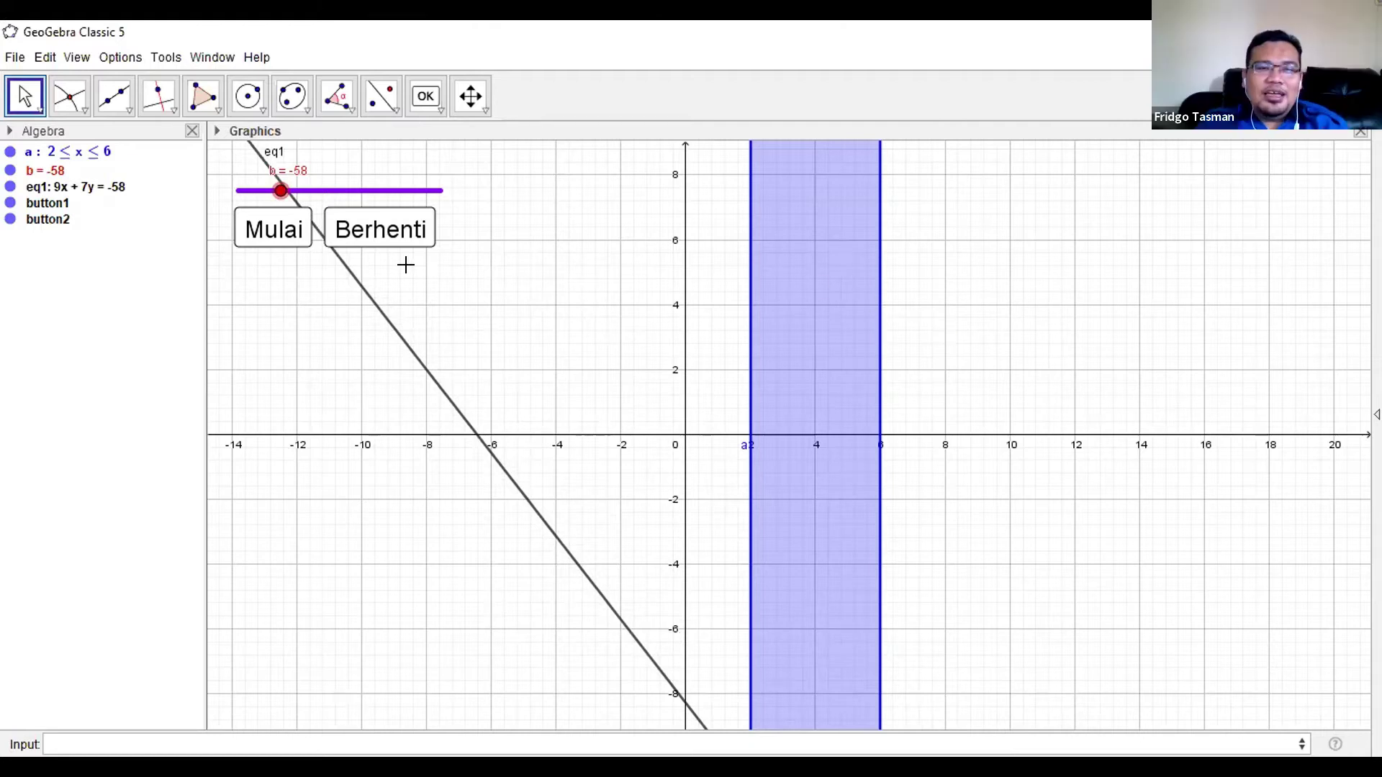
left_click(257, 224)
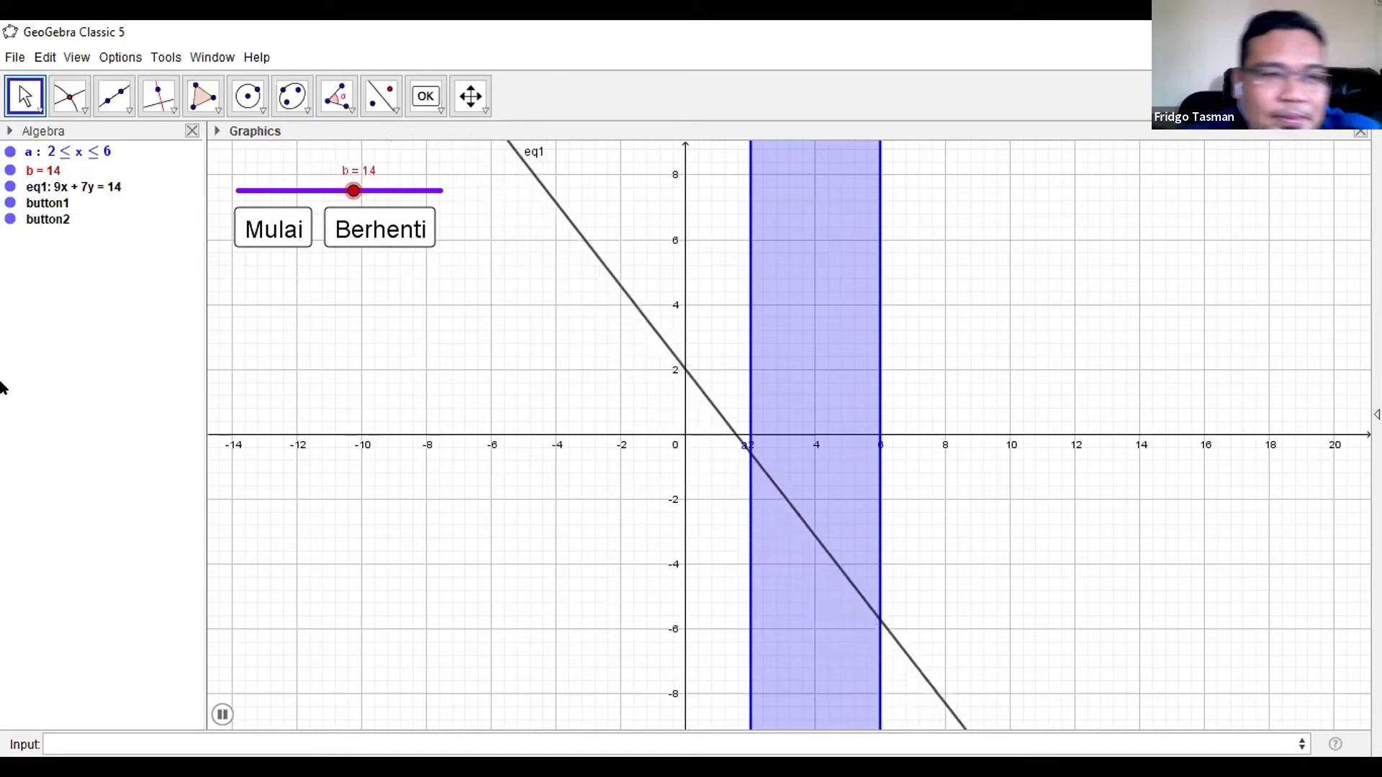
Delete both the Mulai and Berhenti buttons from the construction
key("Delete")
left_click(48, 204)
key("Delete")
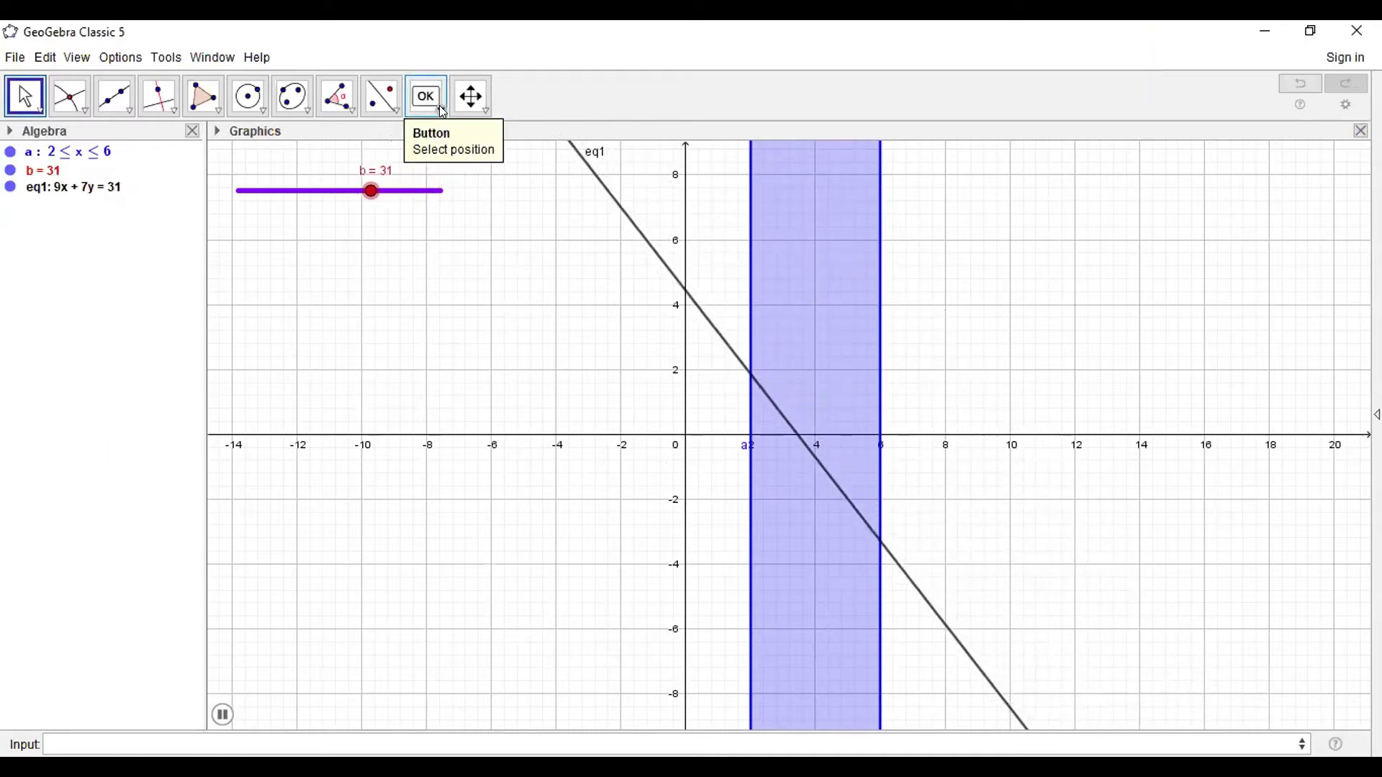
Place a new button captioned Mulai with the script StartAnimation[b,true] below slider b
left_click(439, 105)
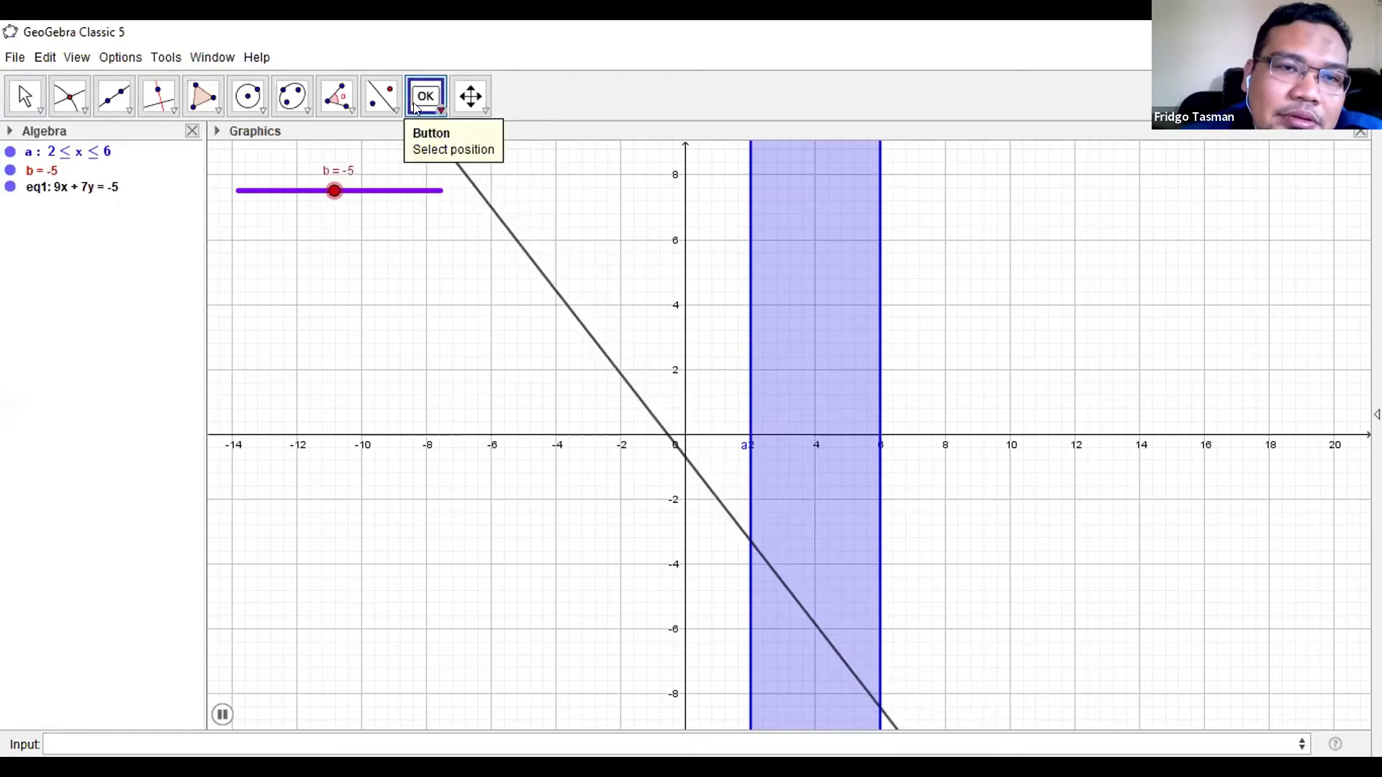
left_click(247, 231)
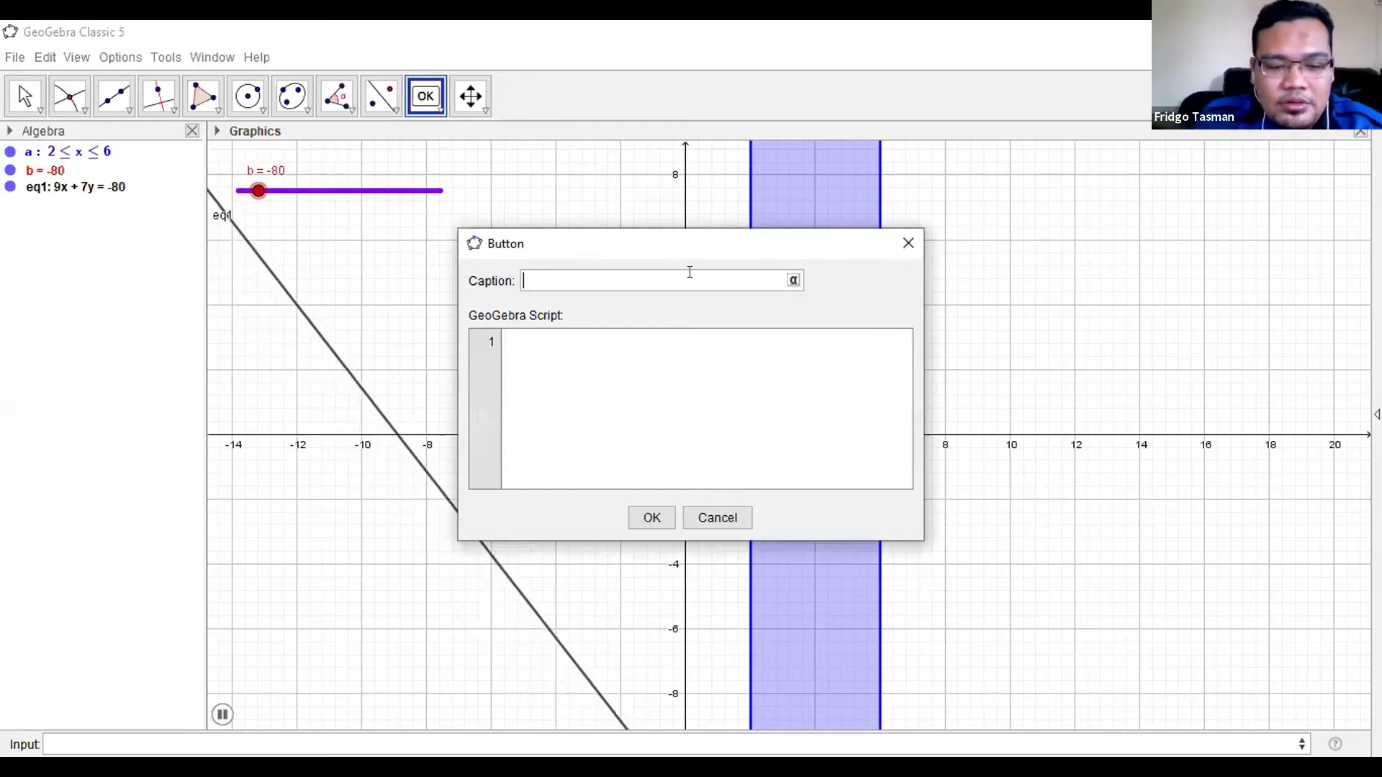
type("Mulai")
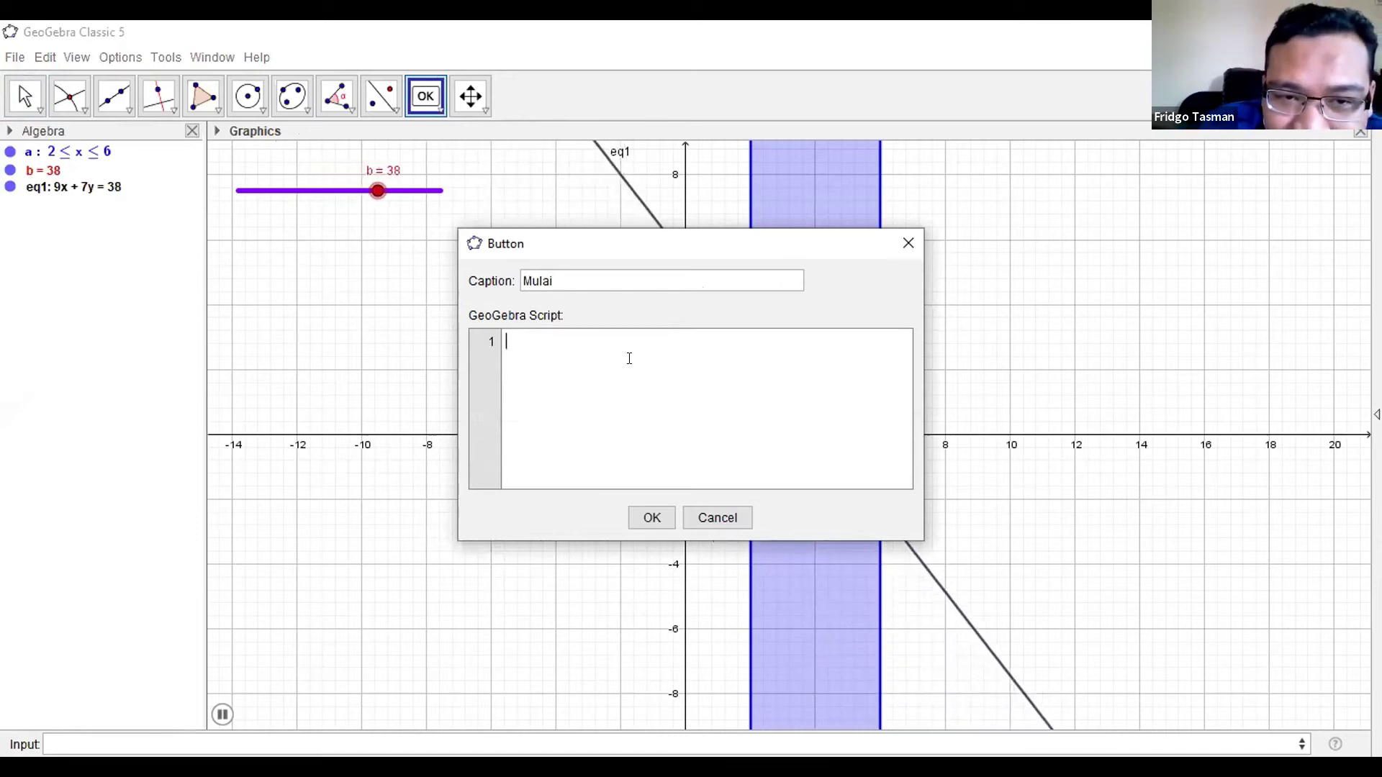
type("tar")
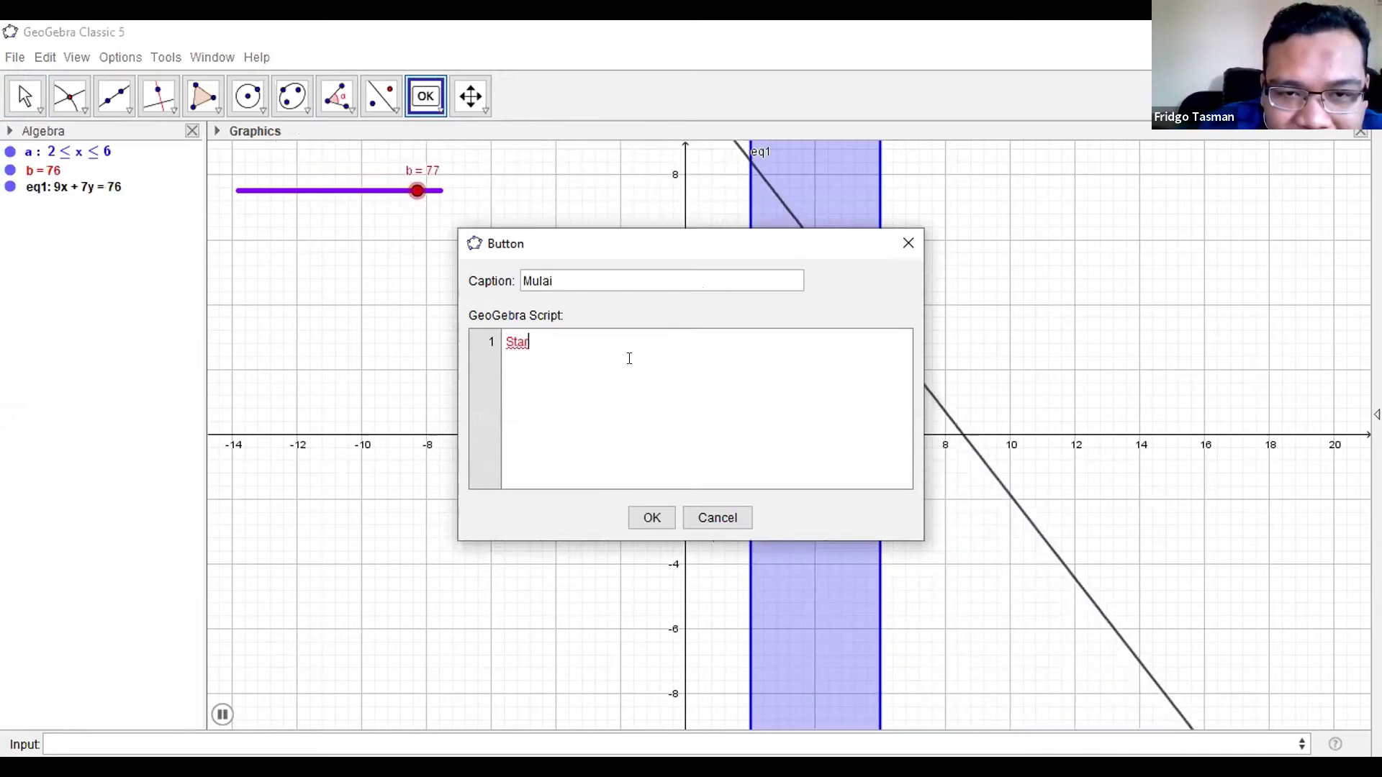
type("tA")
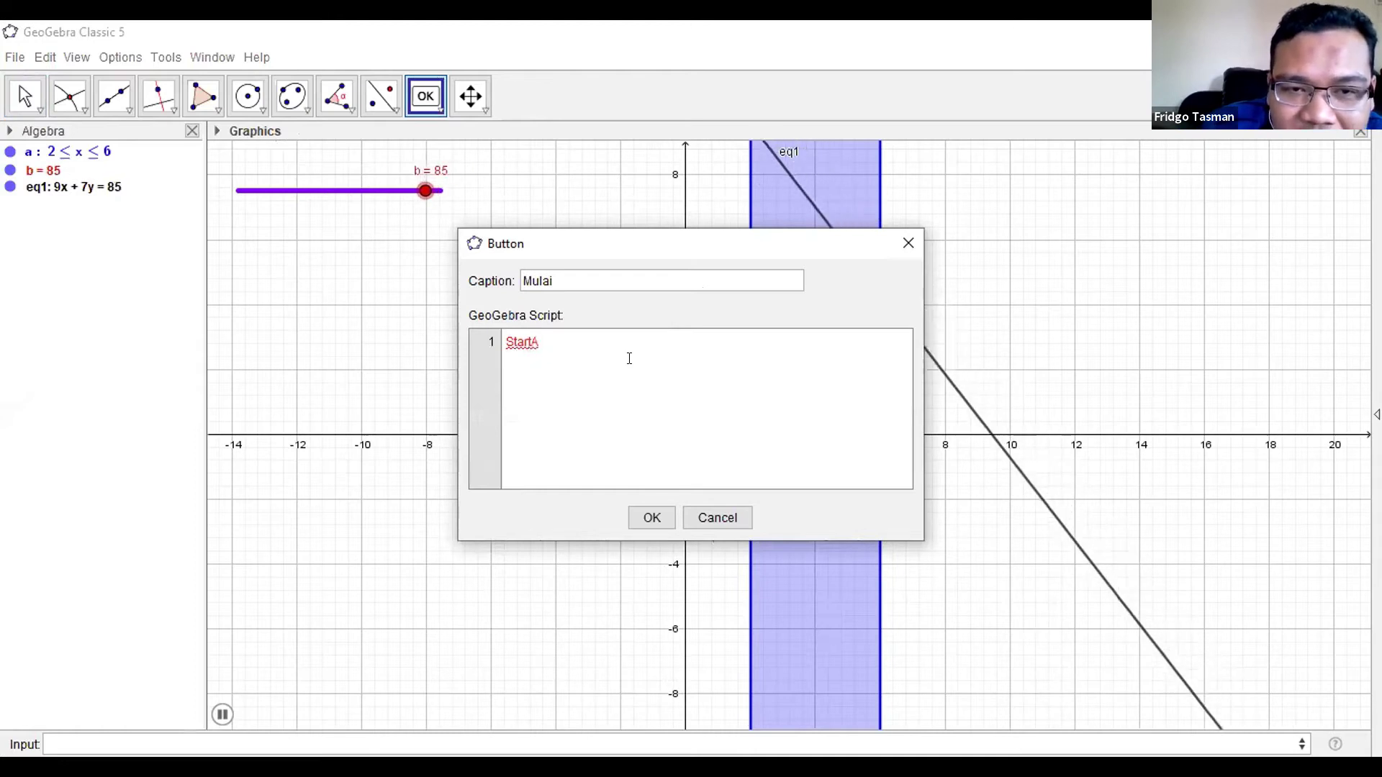
type("nimation")
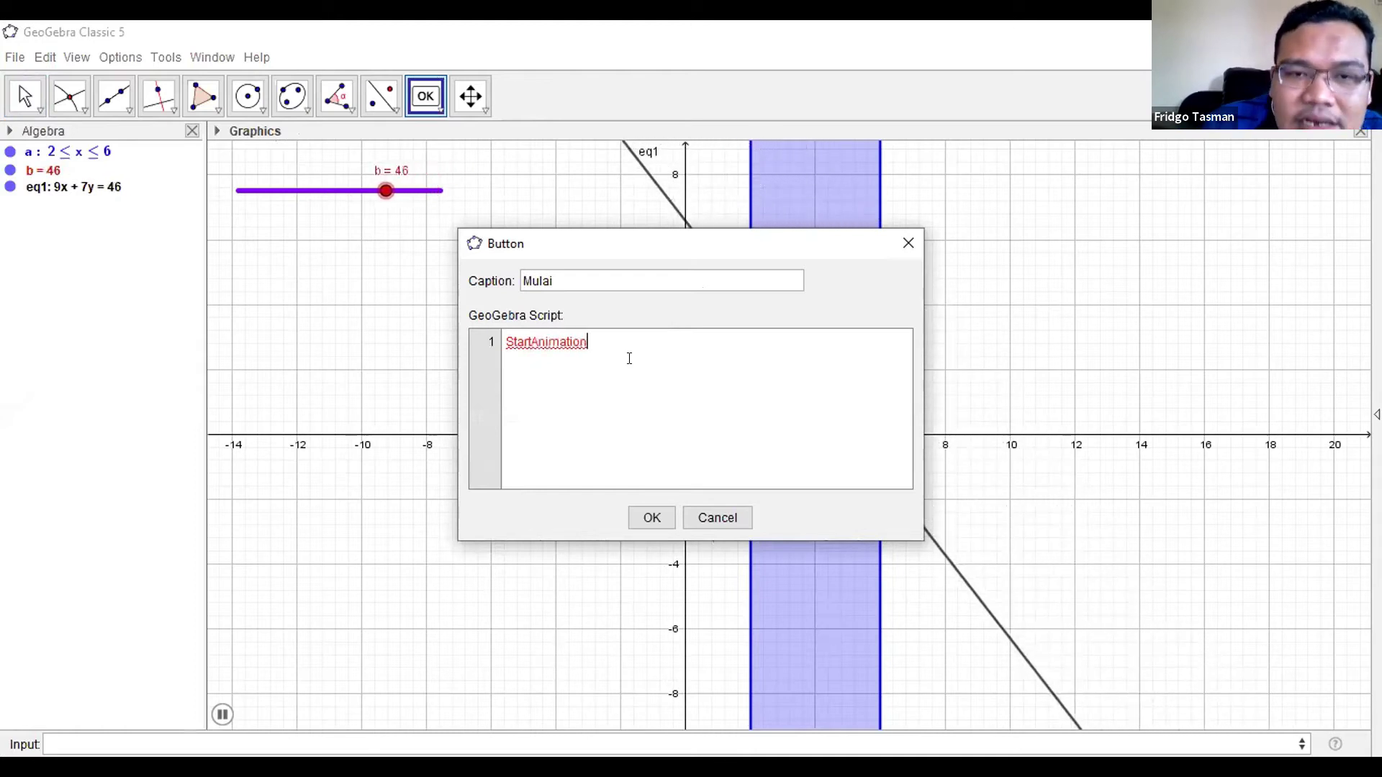
type("[")
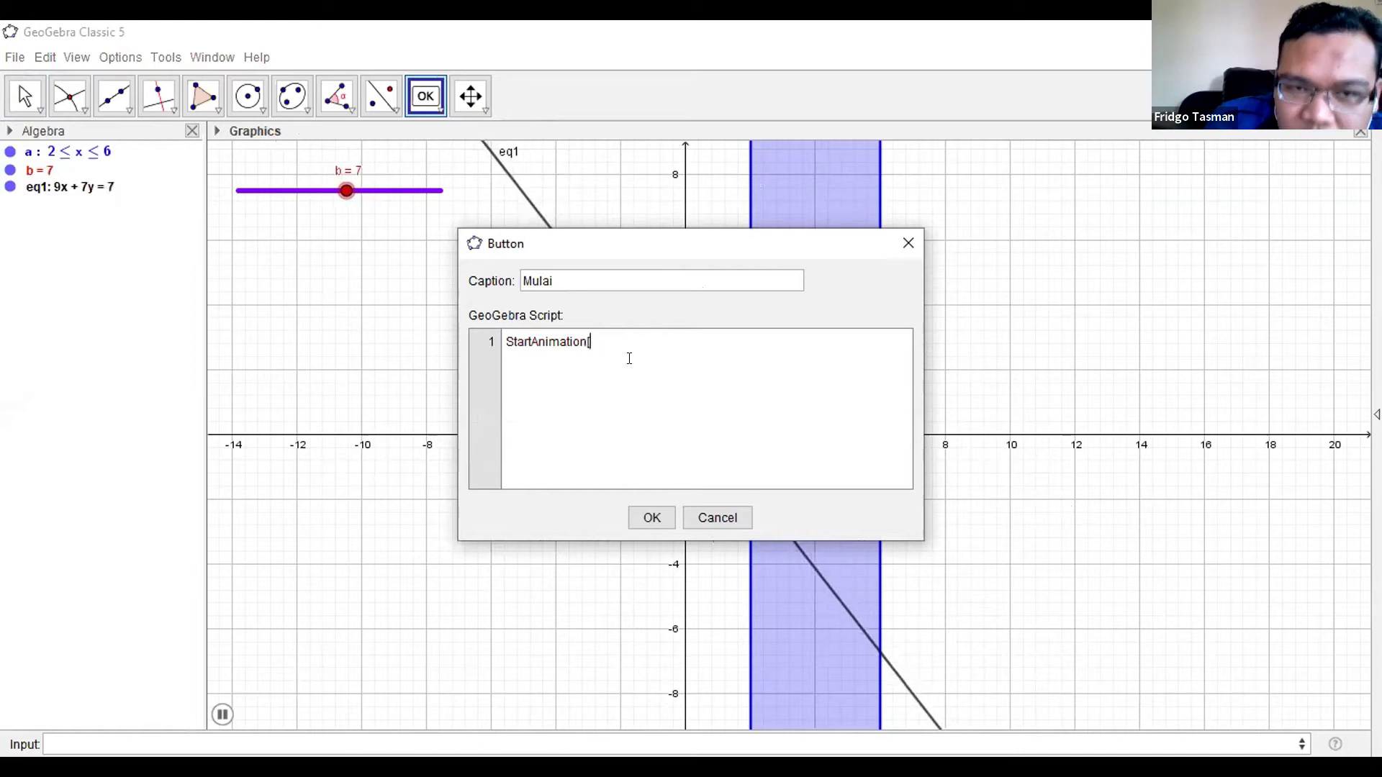
type("b")
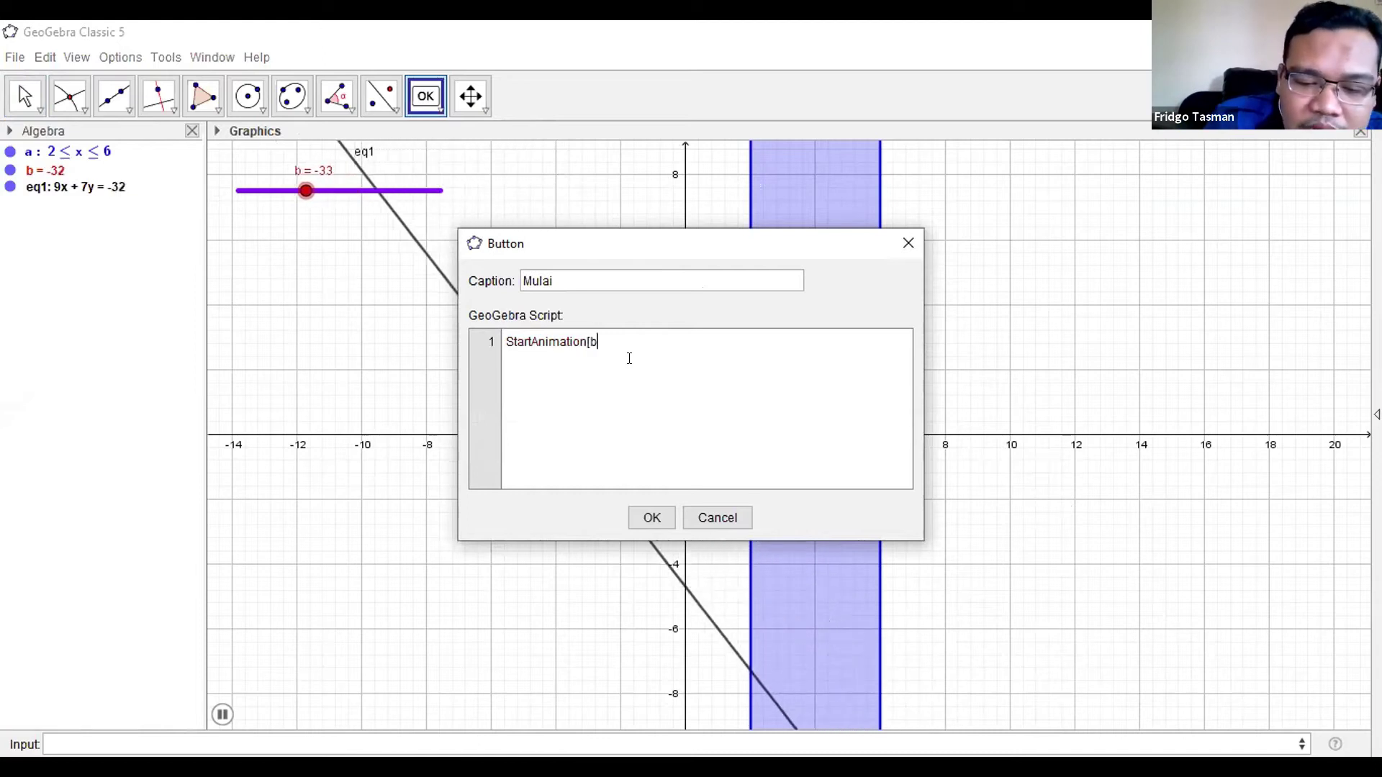
type(",tr")
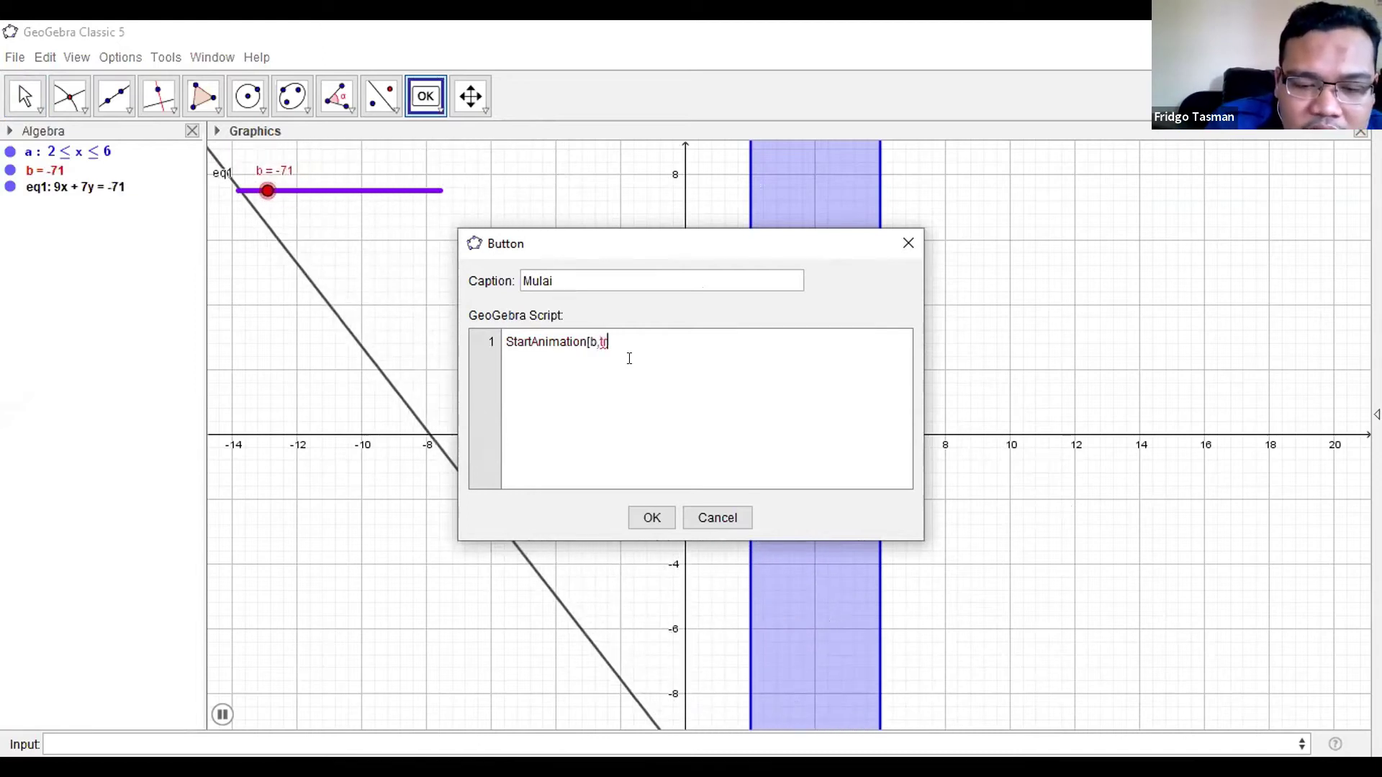
type("ue]")
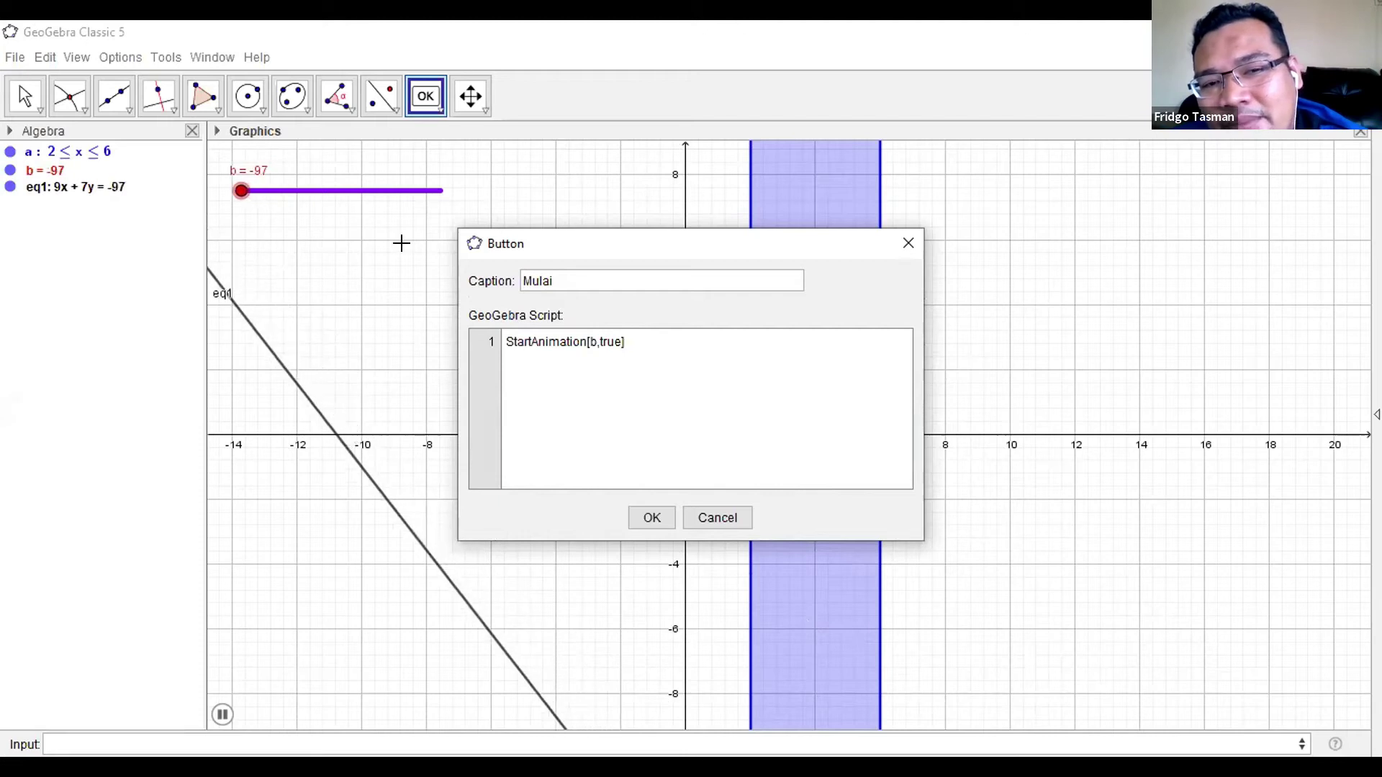
left_click(624, 341)
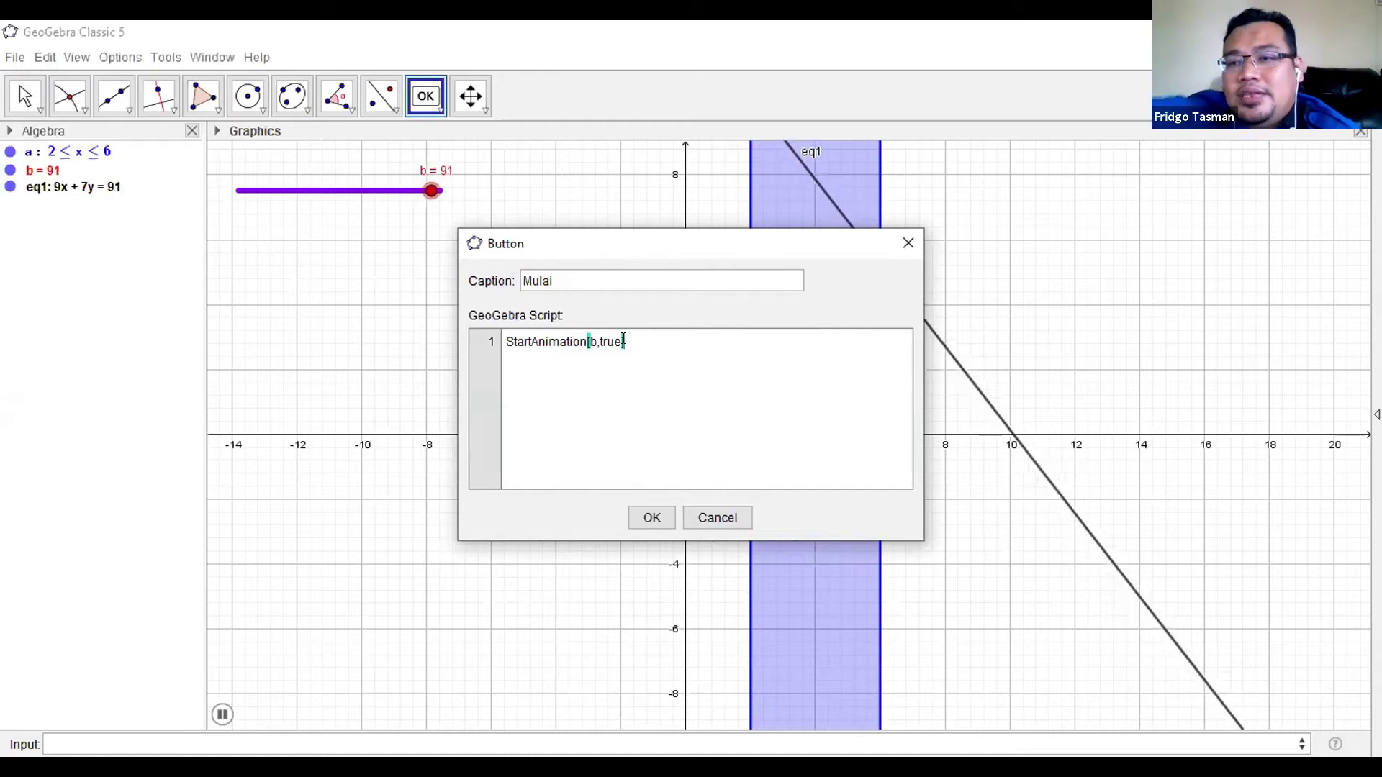
left_click(648, 518)
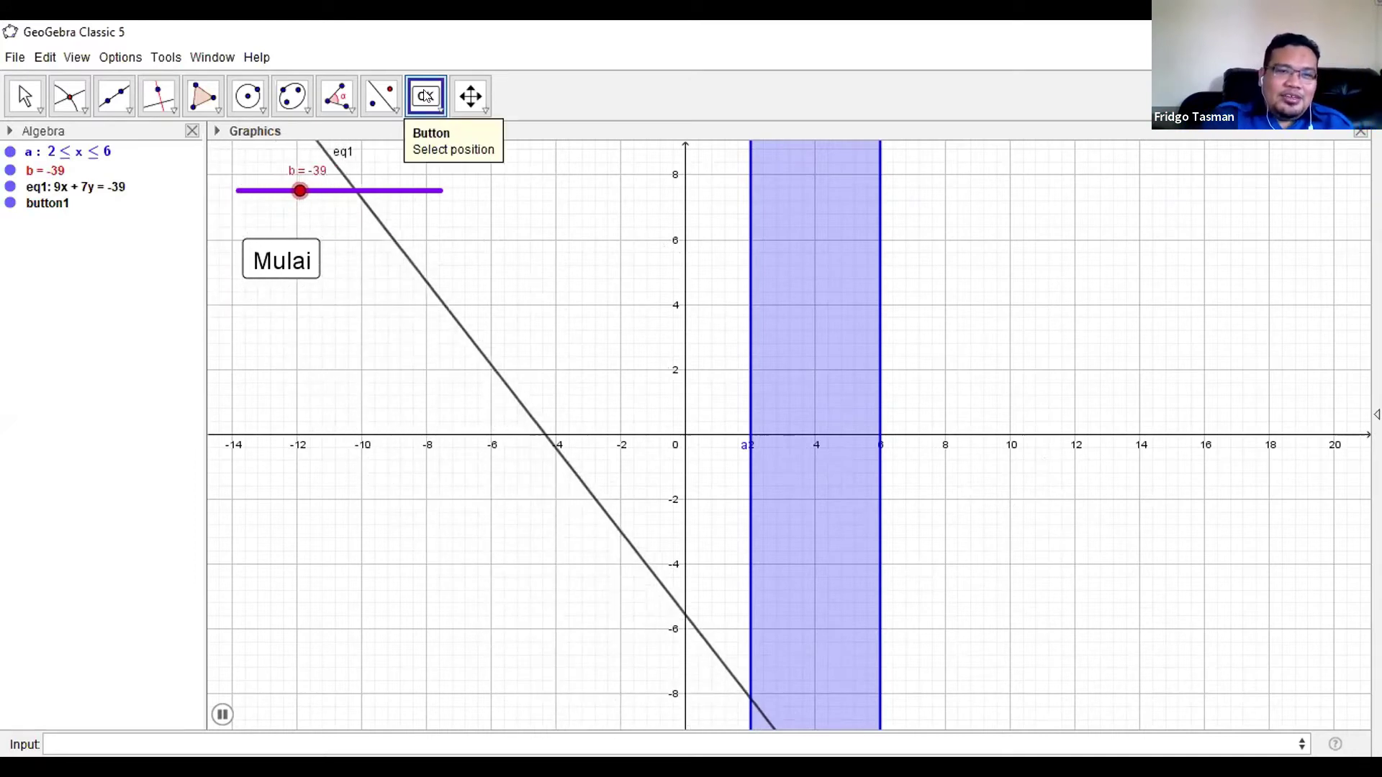
Add a button captioned Berhenti with the script StartAnimation[b,false] and align it level with and close beside Mulai
left_click(365, 252)
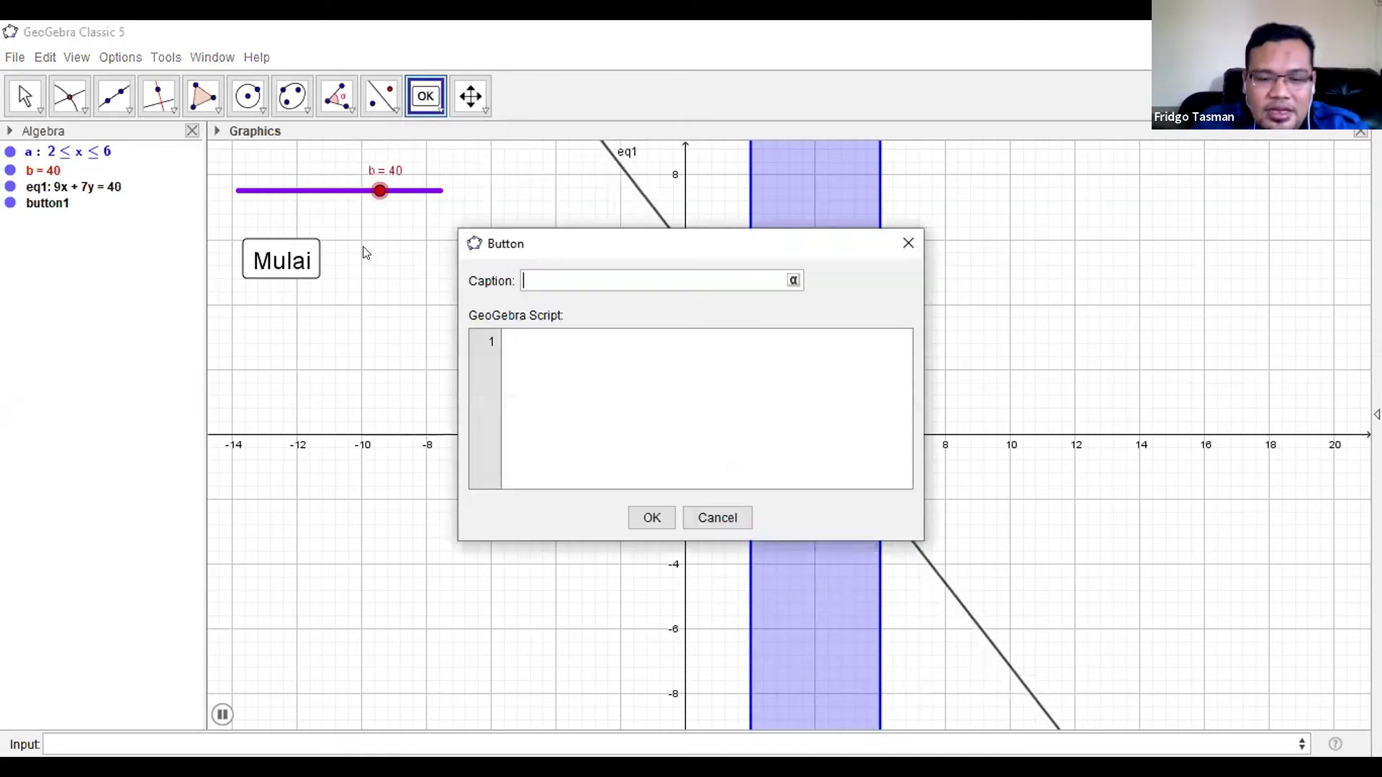
type("Berhenti")
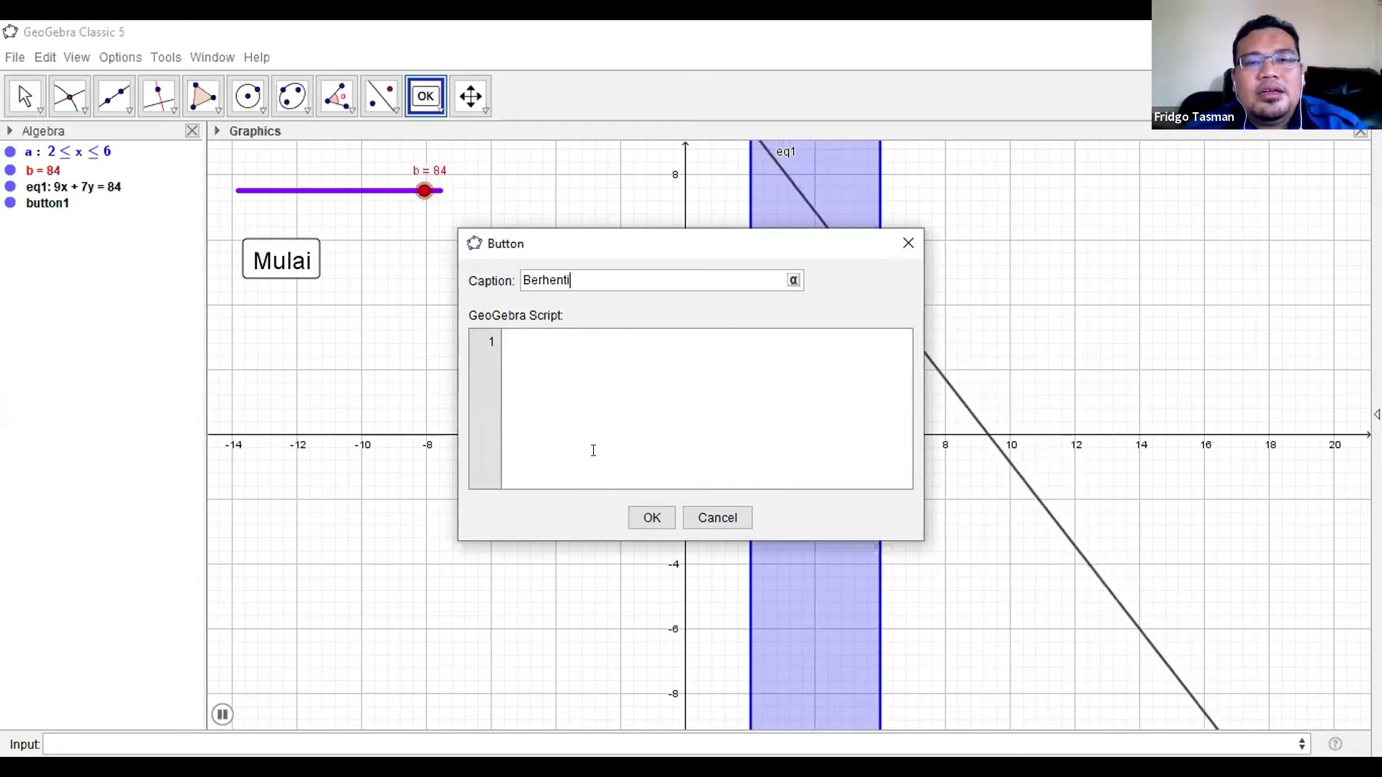
left_click(547, 342)
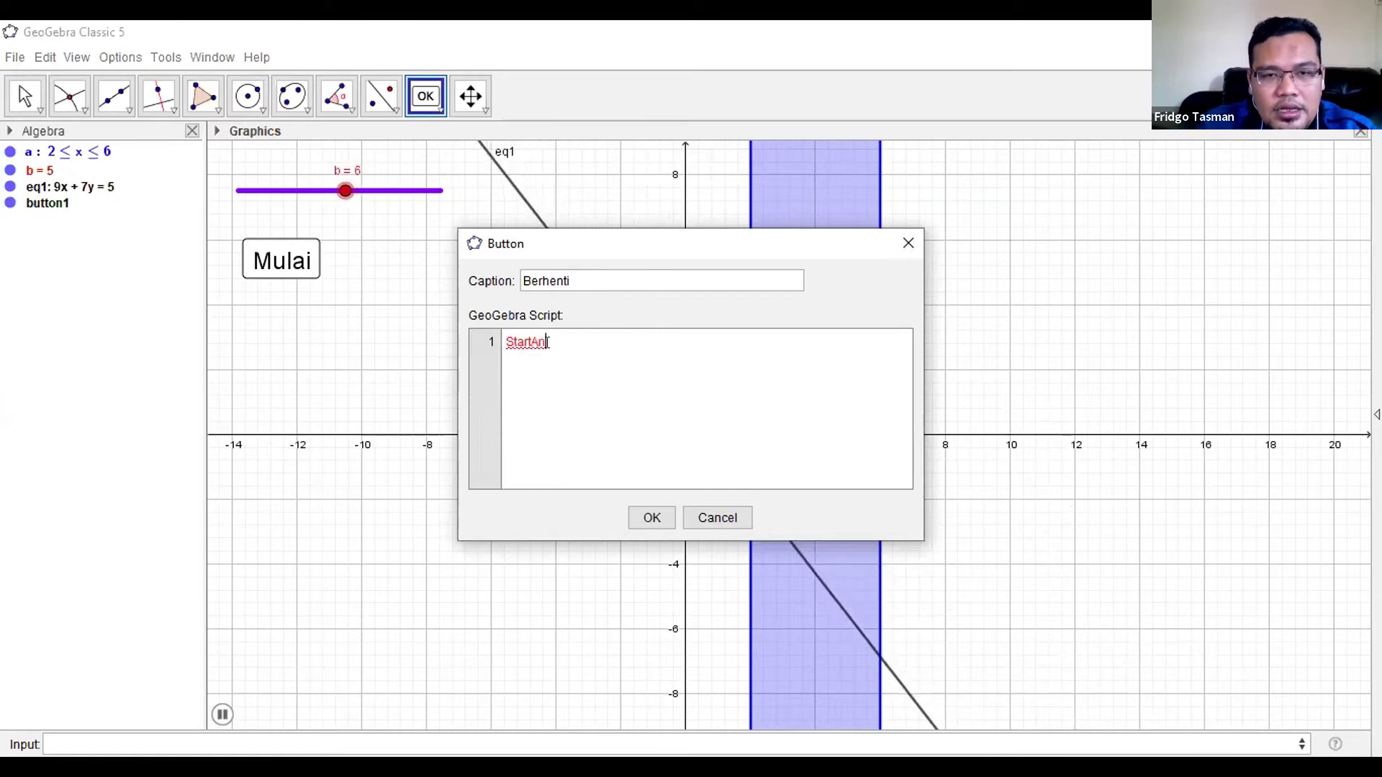
type("StartAnimation")
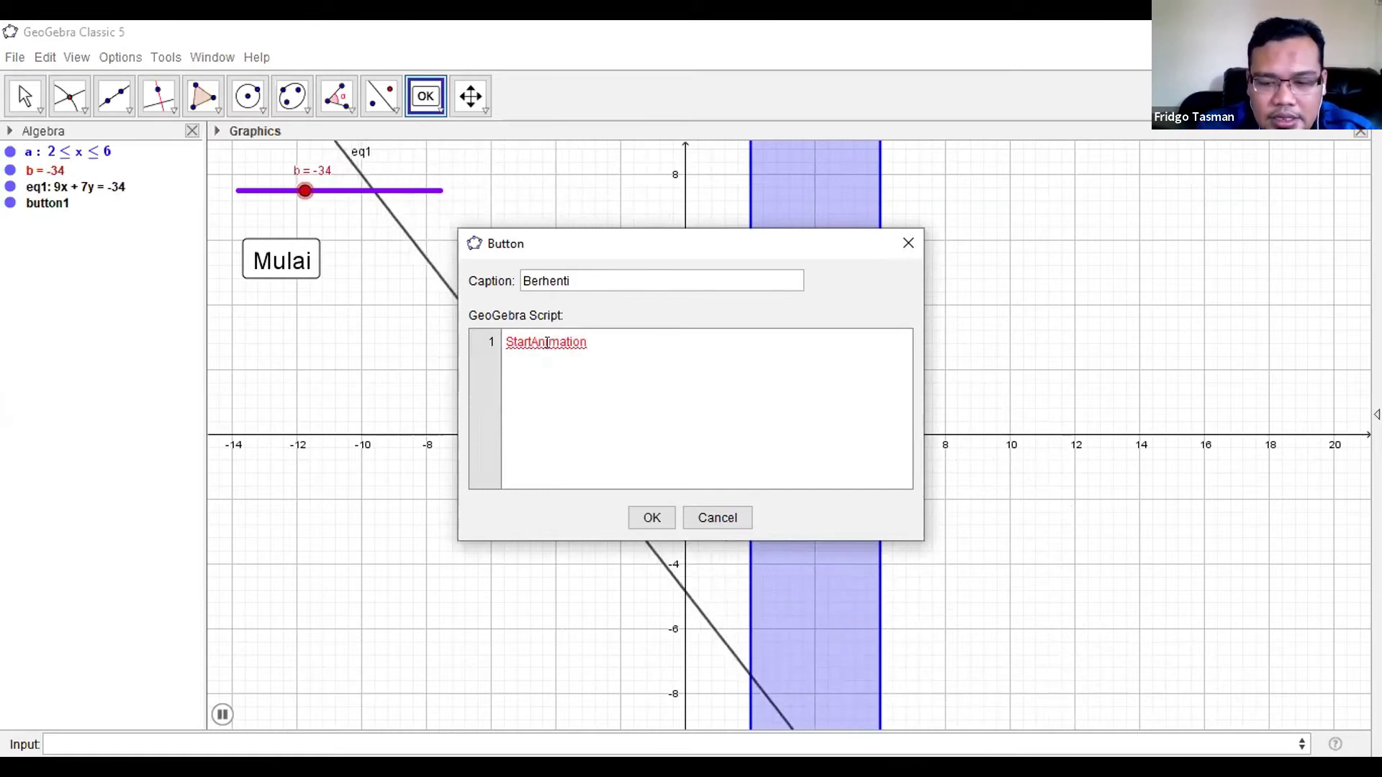
type("[b,false")
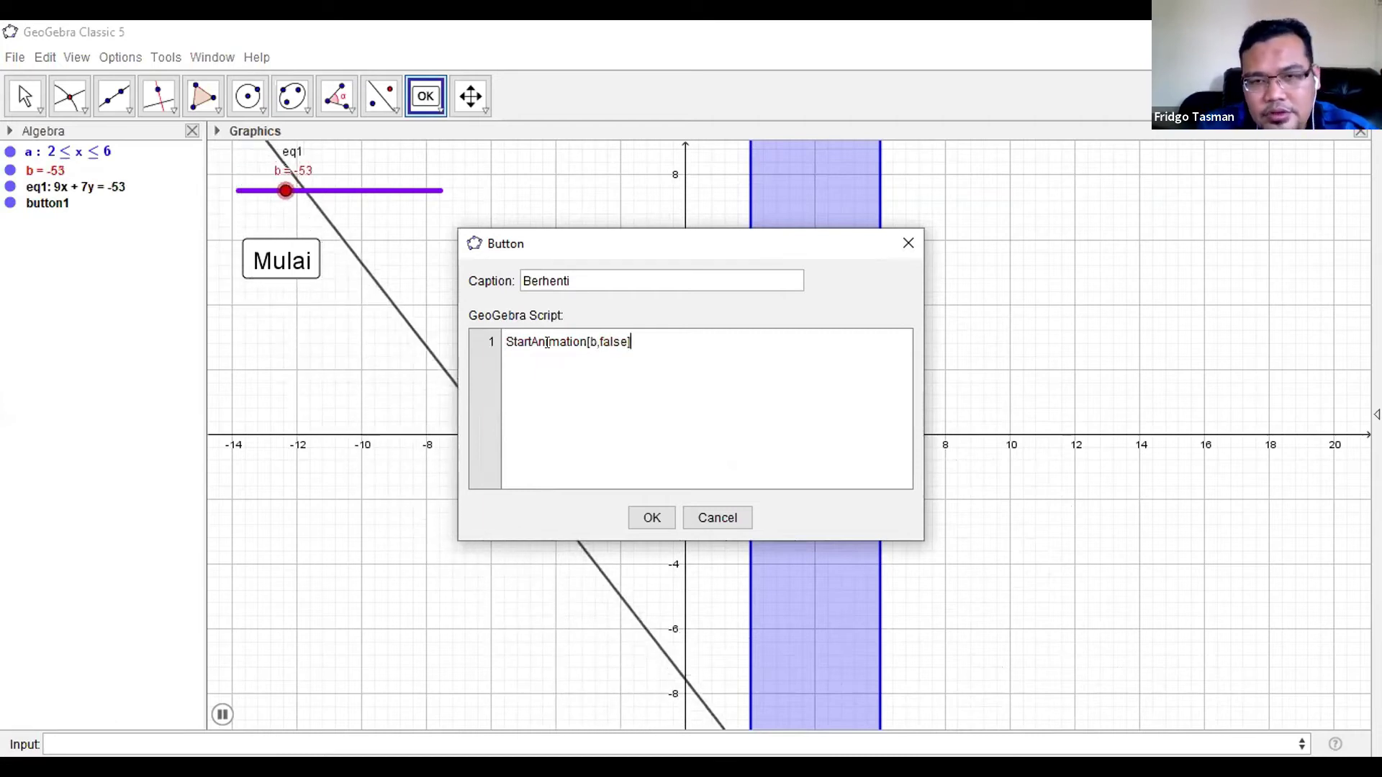
type("]")
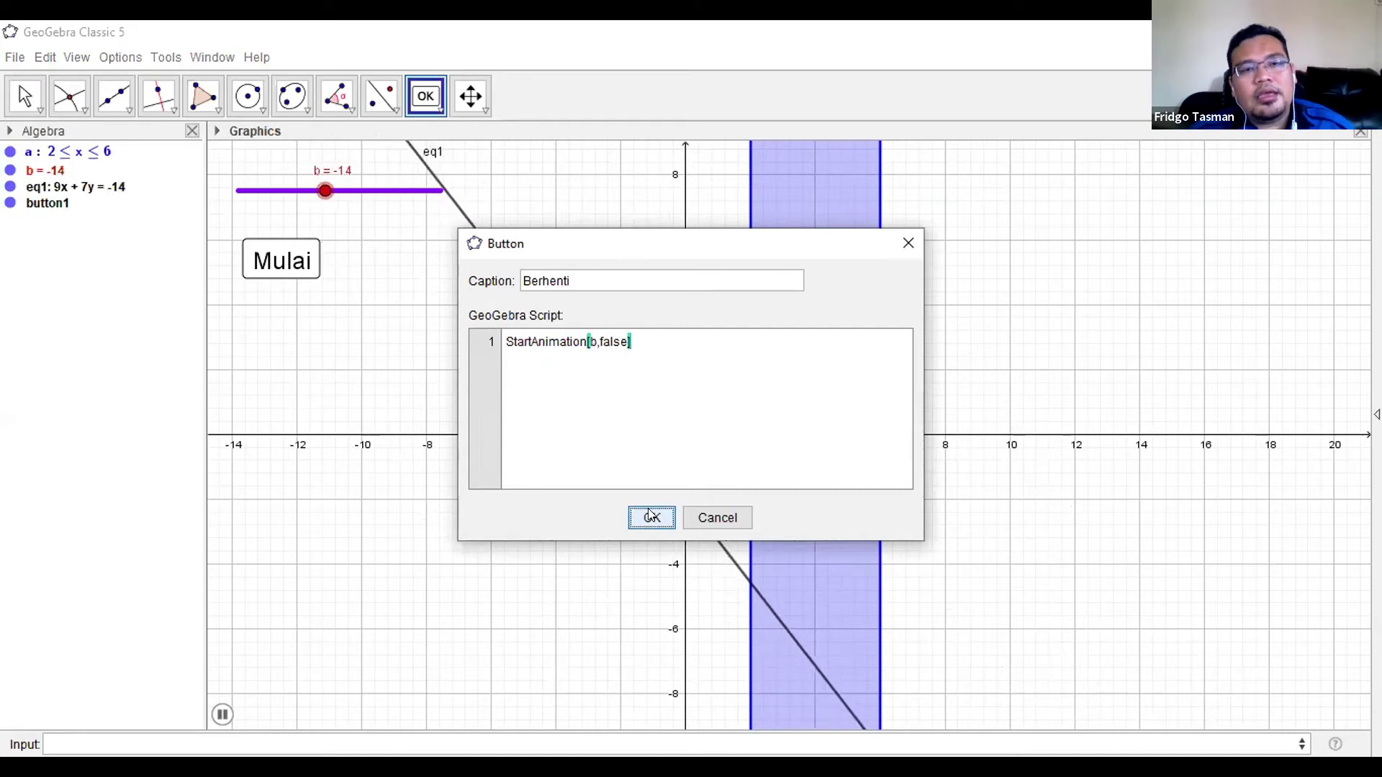
left_click(649, 515)
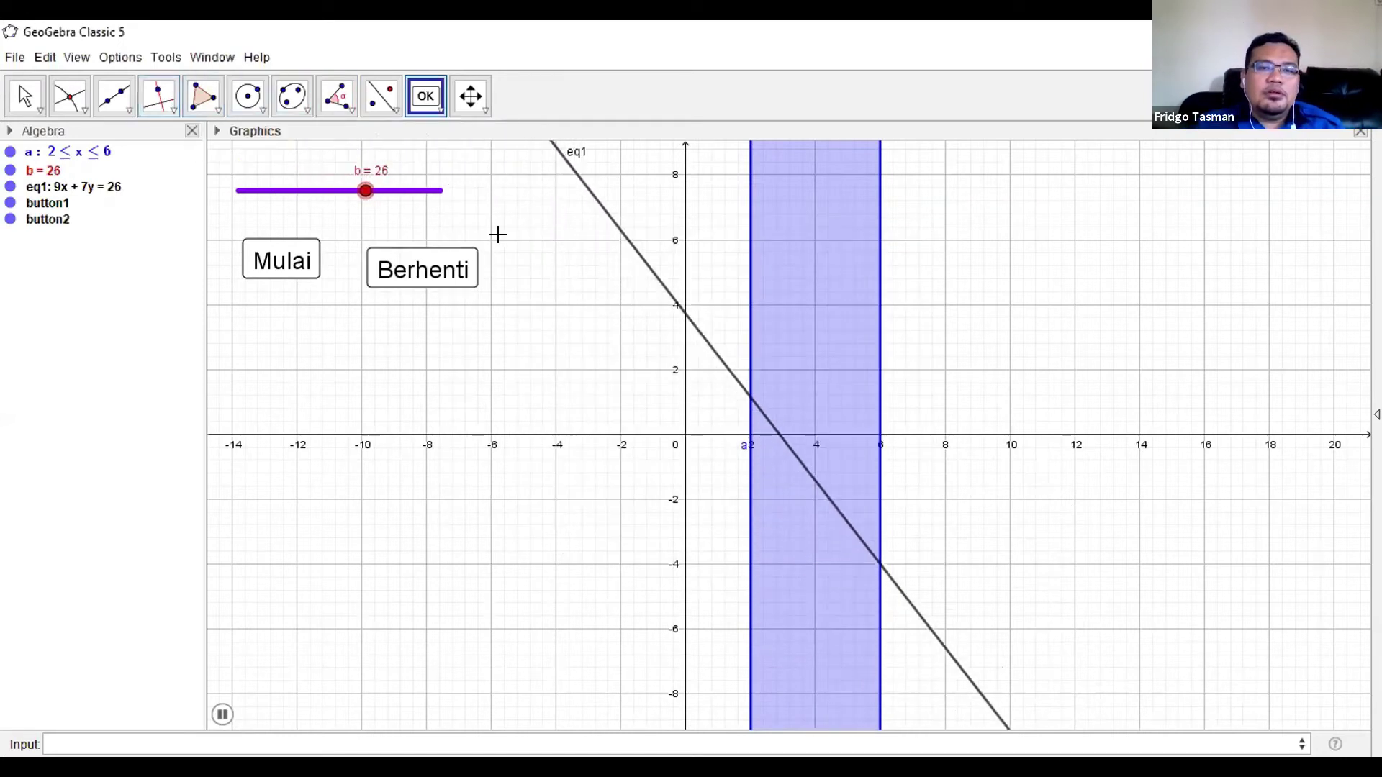
left_click_drag(415, 277, 370, 259)
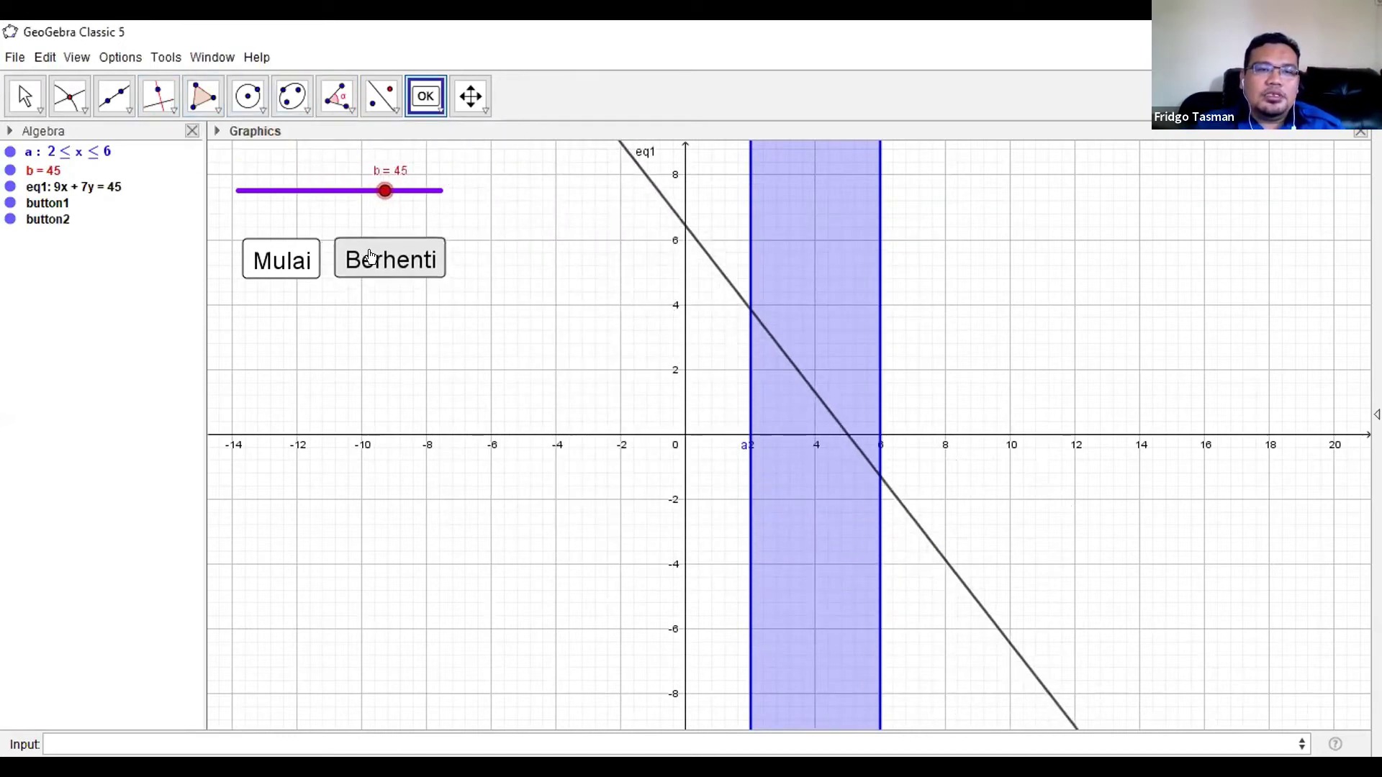
Set slider b to -38 and move the slider down to just above the two buttons
key("Escape")
left_click_drag(334, 193, 299, 210)
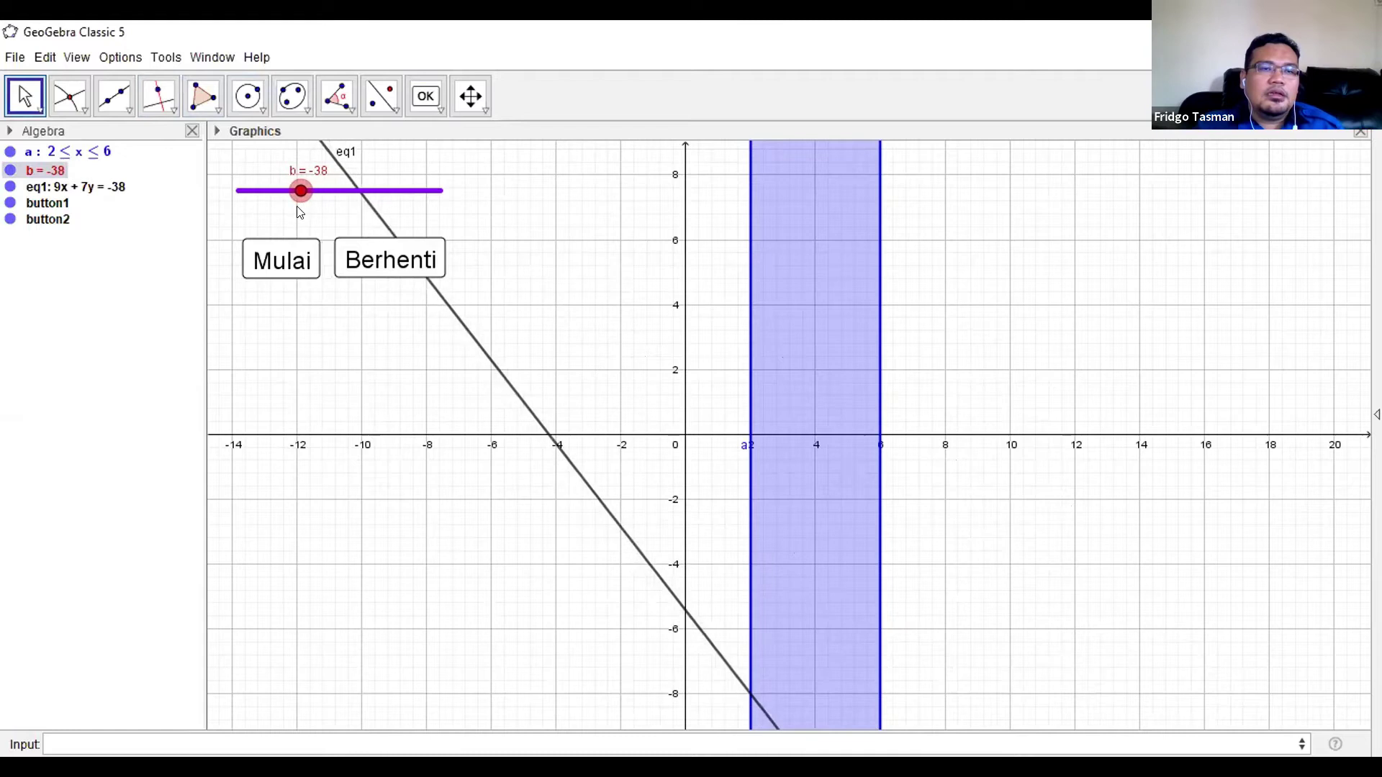
left_click(434, 108)
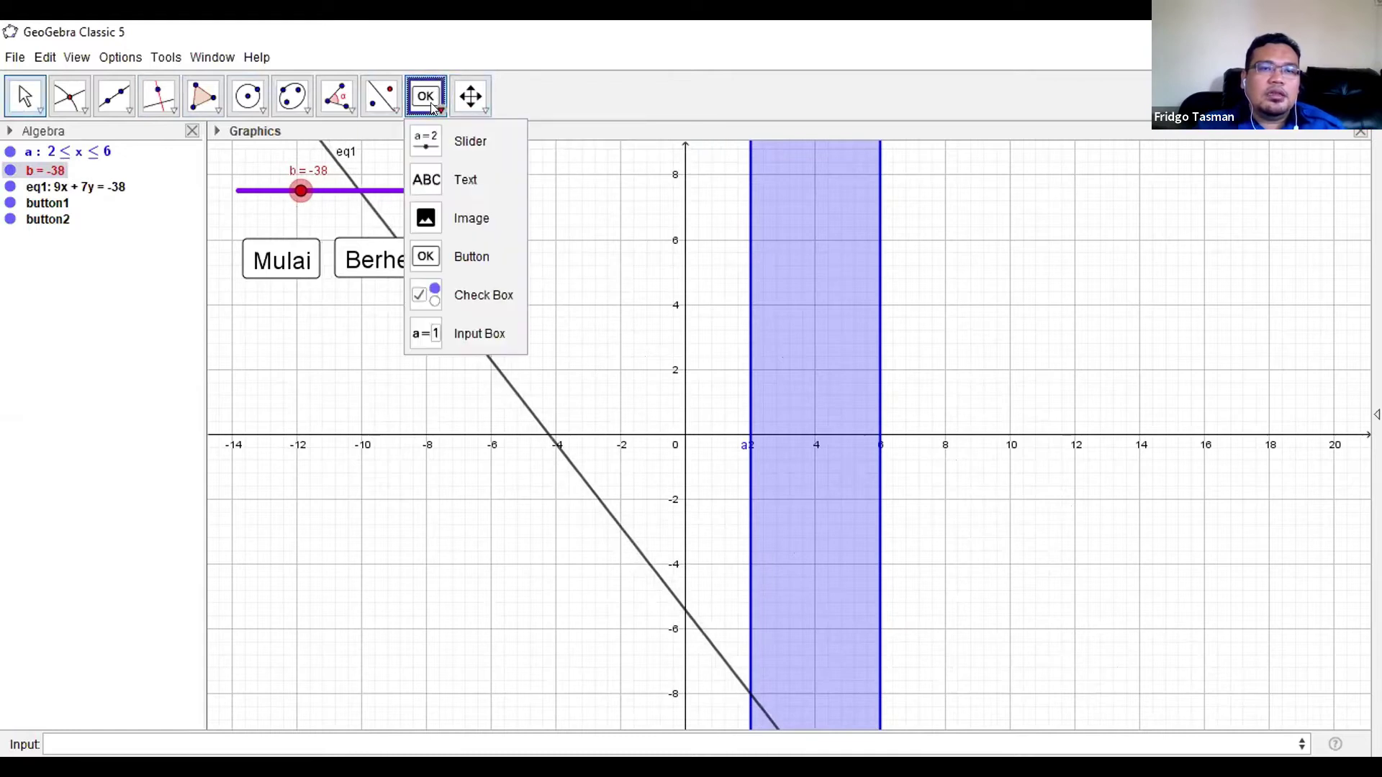
left_click(462, 153)
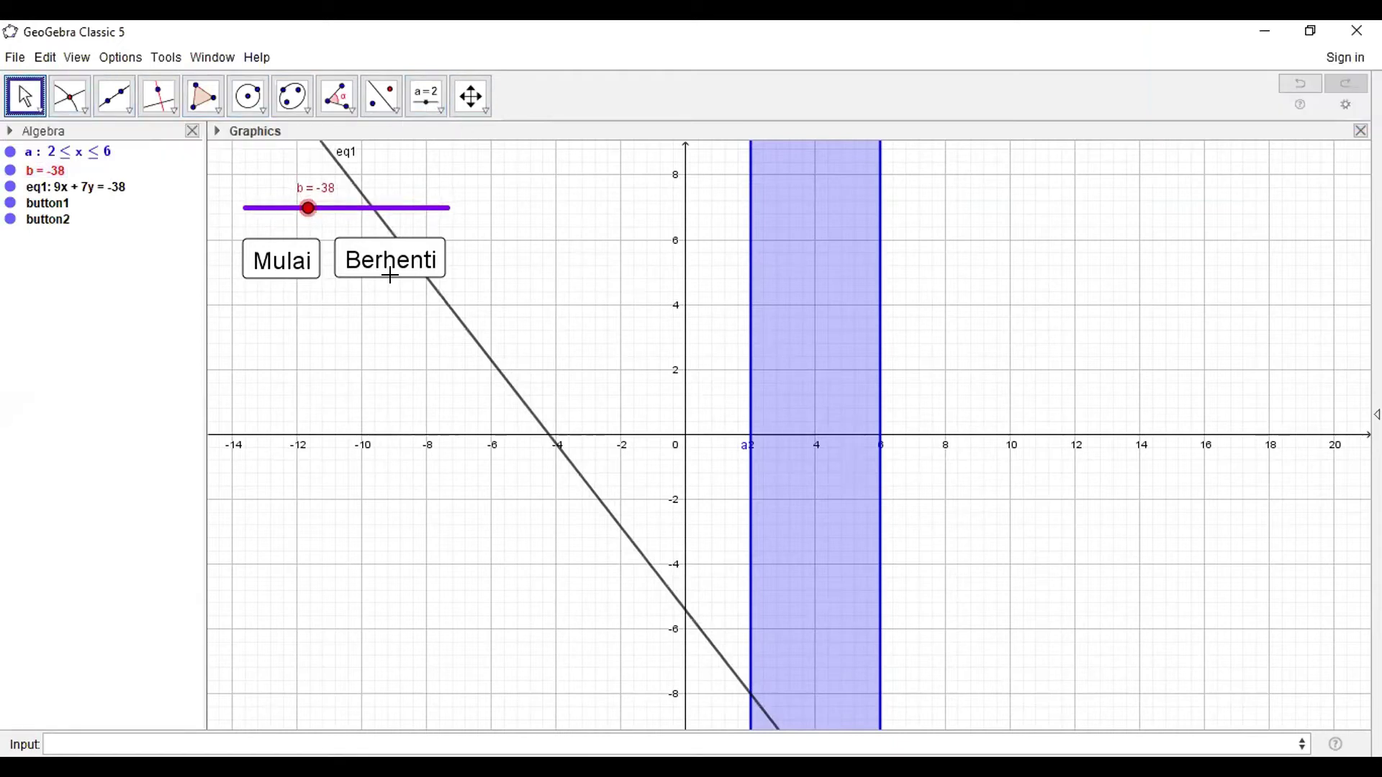
Check the rebuilt buttons by starting the animation with Mulai and stopping it with Berhenti, twice
left_click(306, 272)
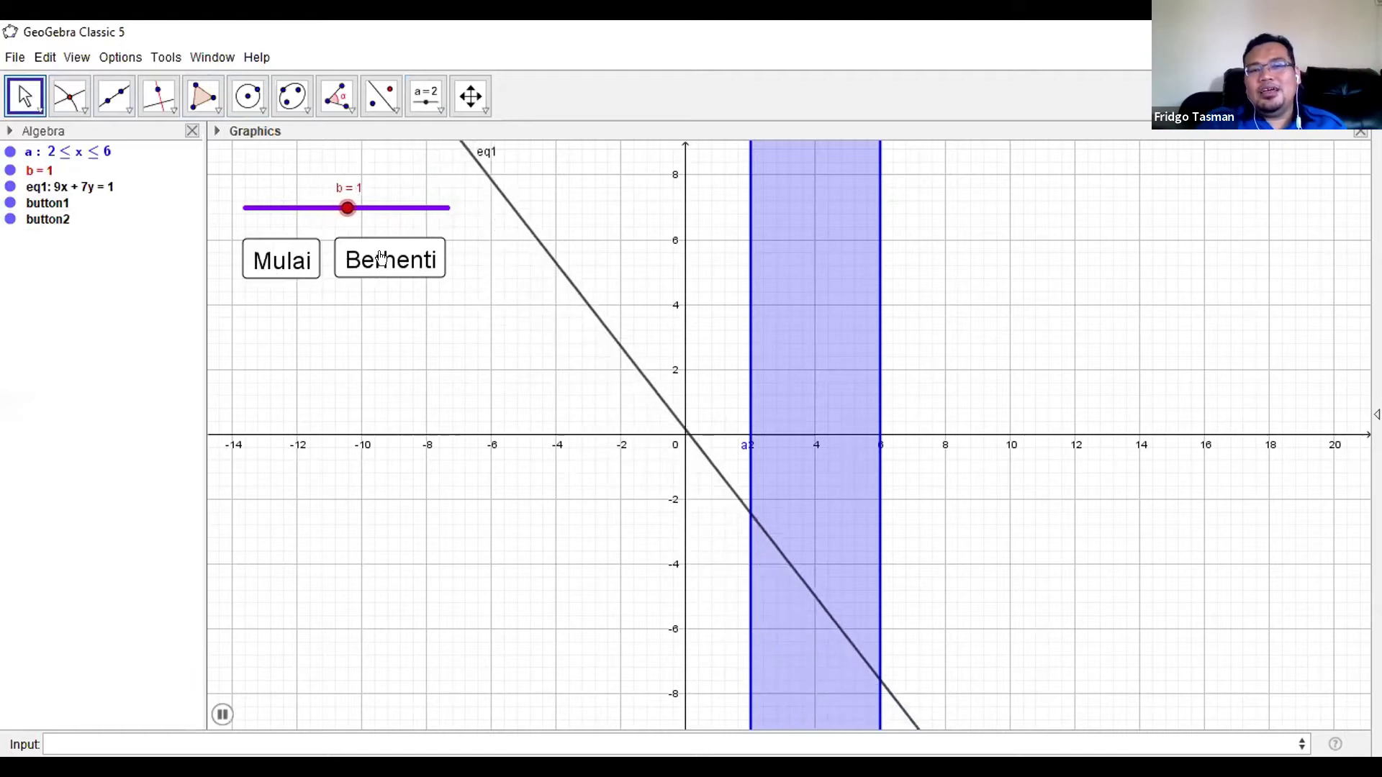
left_click(355, 247)
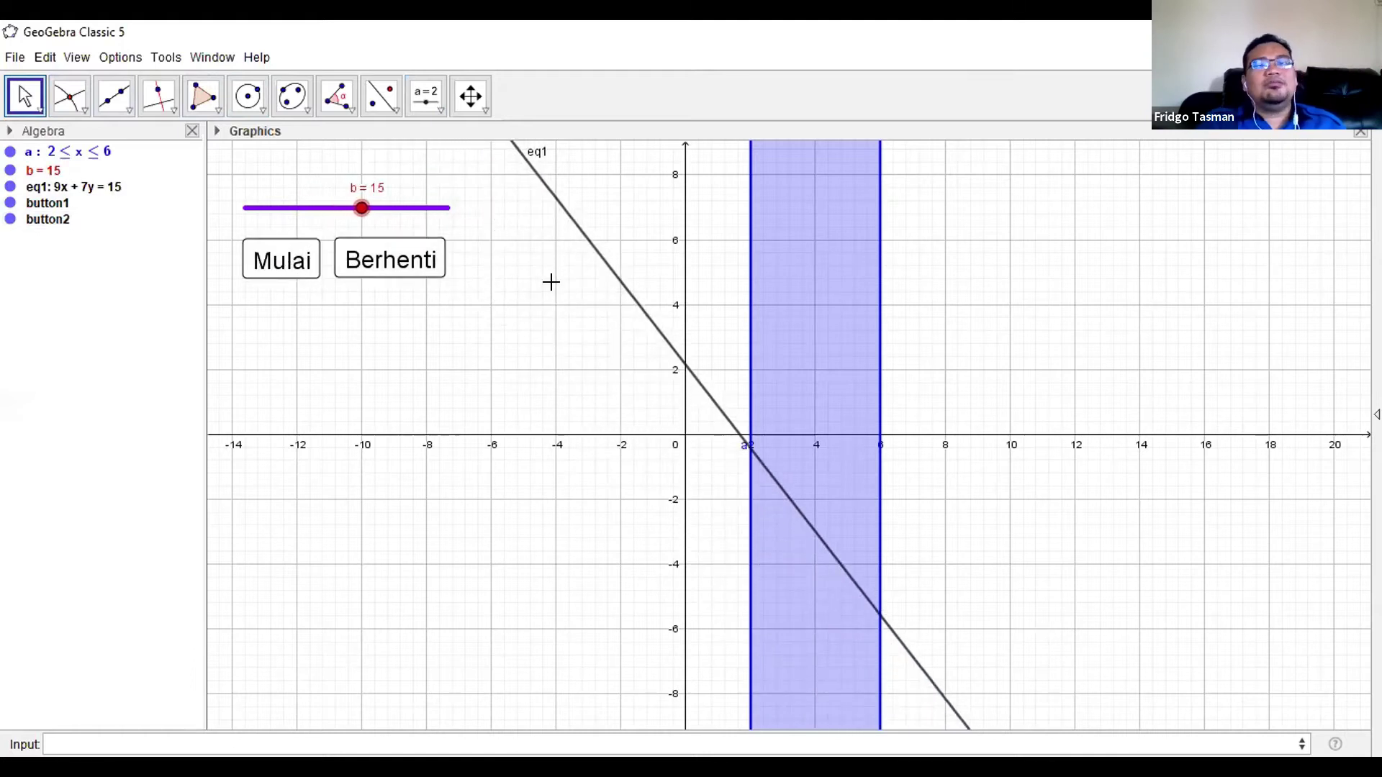
left_click(312, 271)
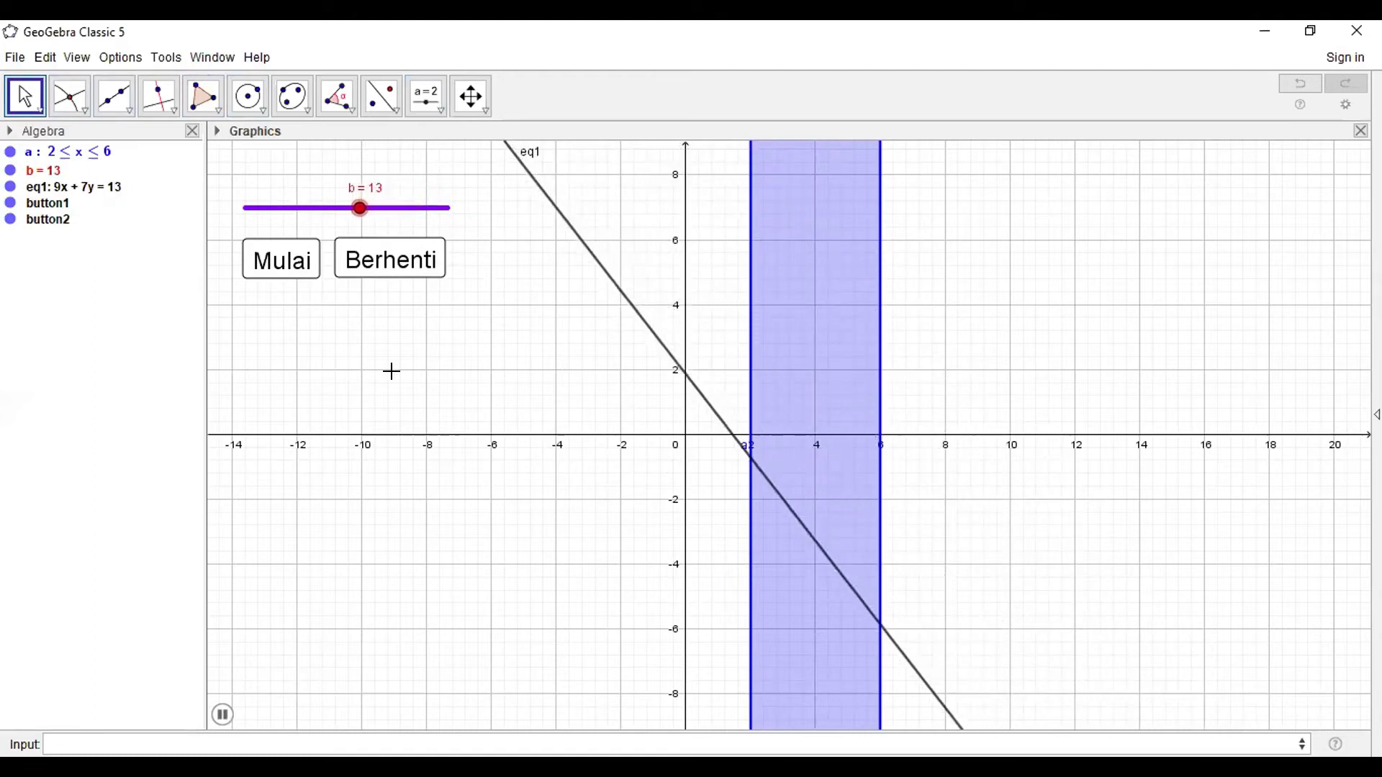
left_click(359, 261)
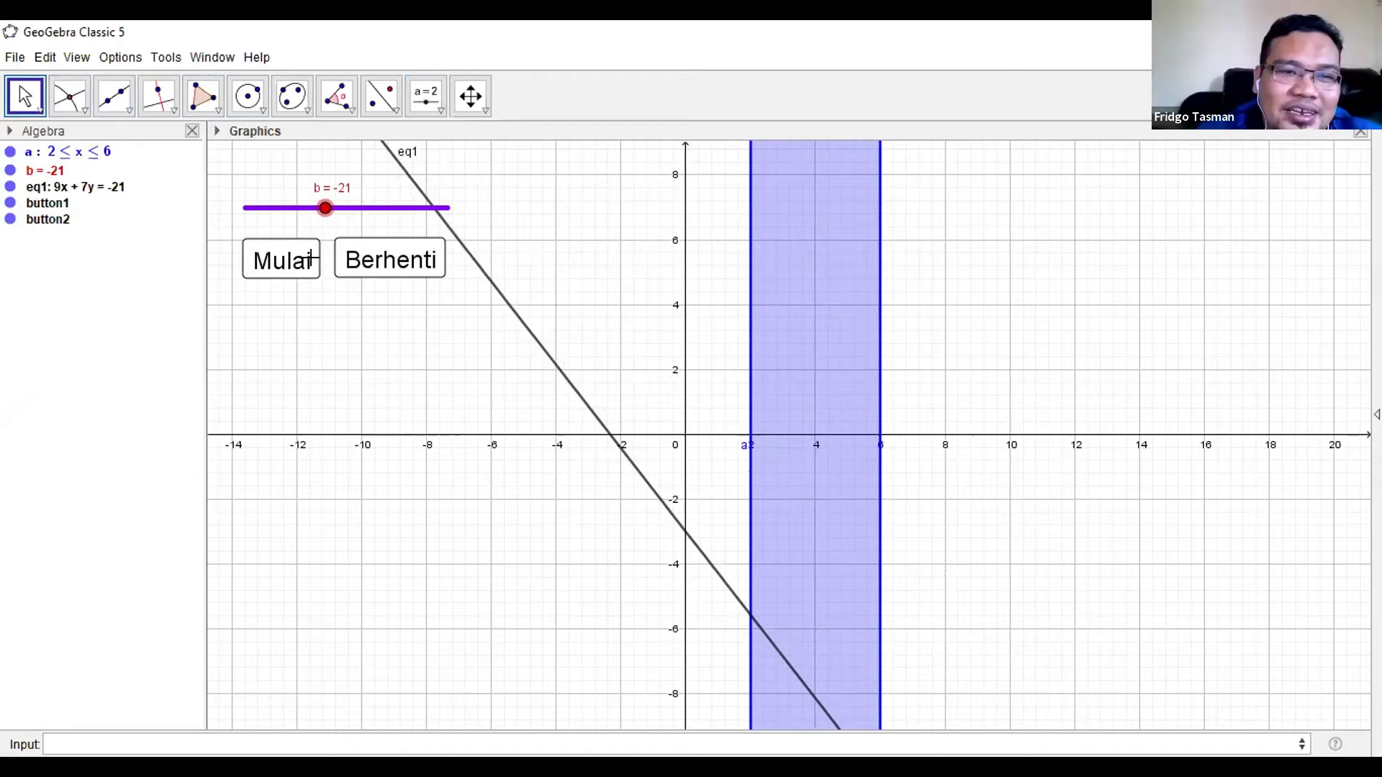
left_click(440, 111)
left_click(472, 257)
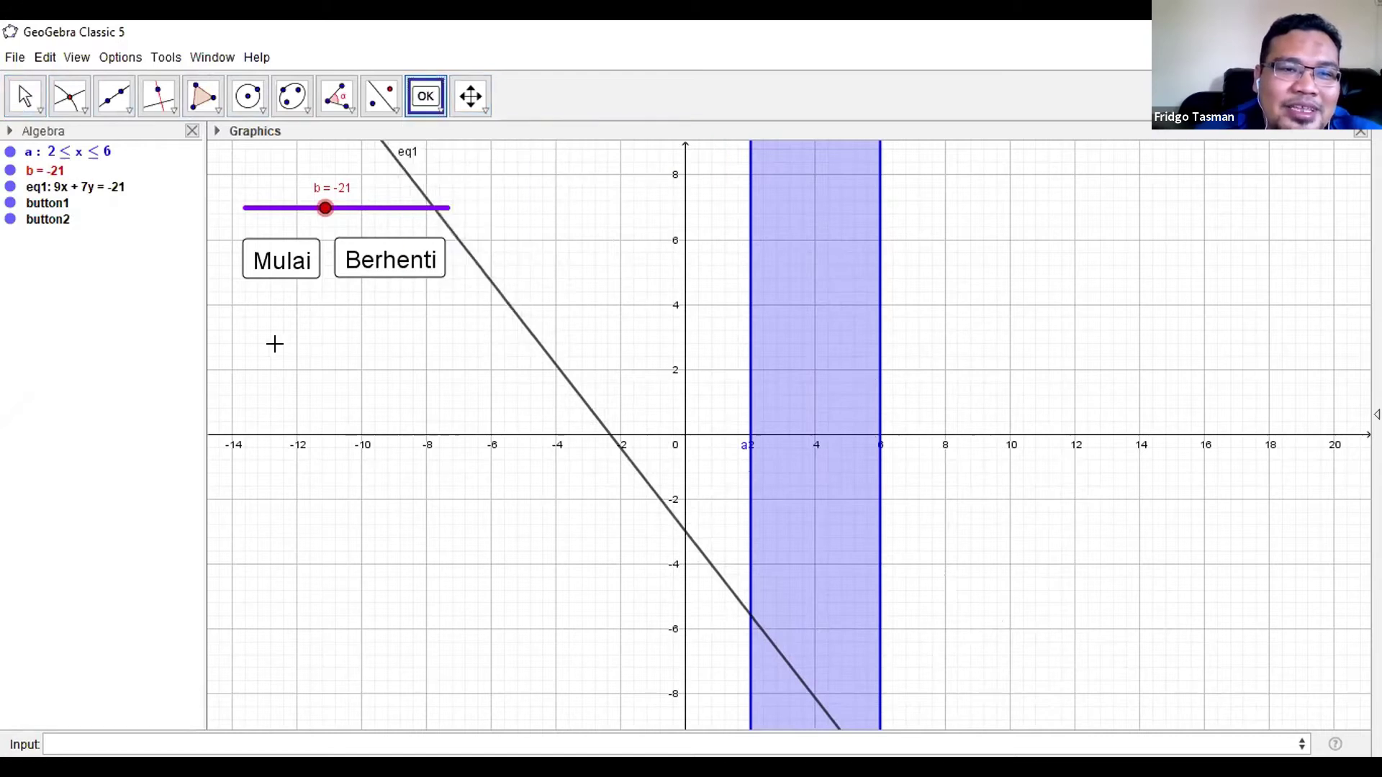
left_click(950, 267)
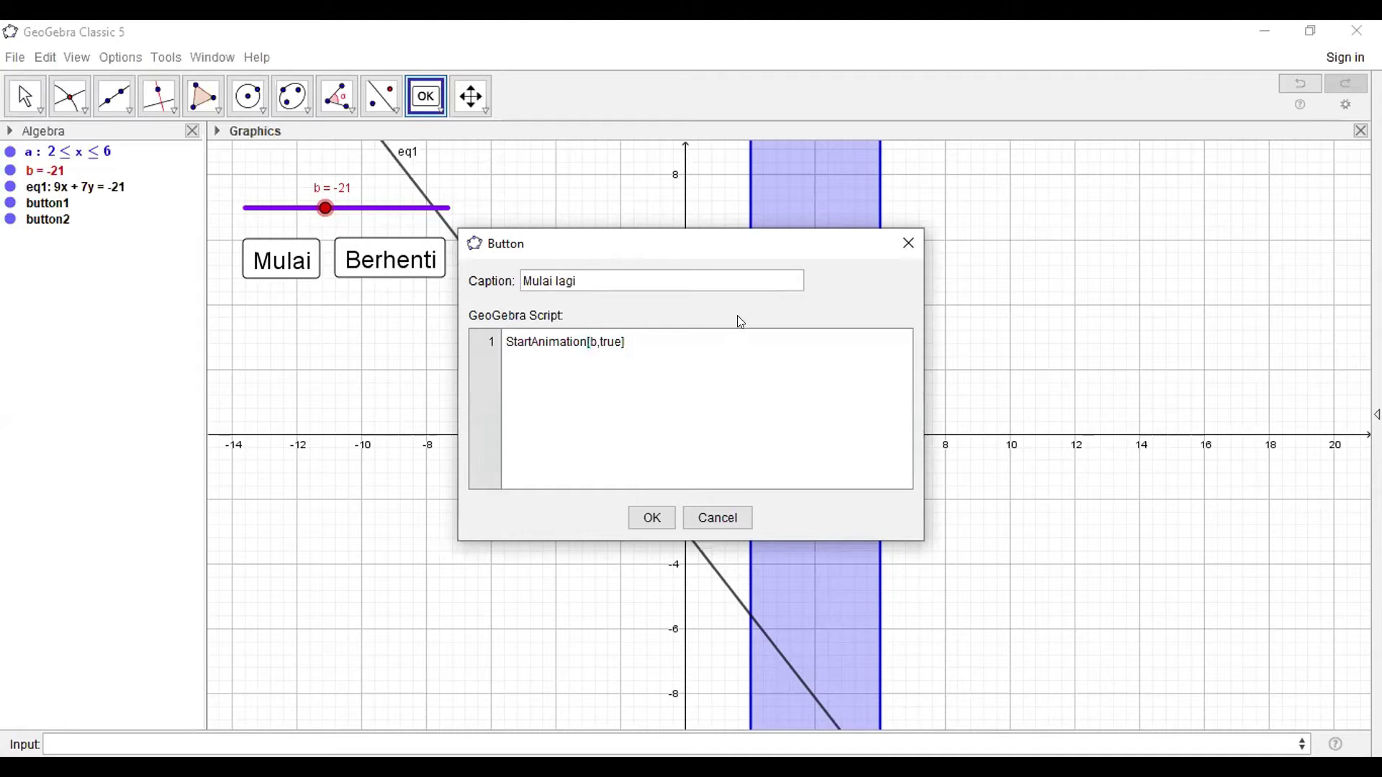
left_click(826, 480)
left_click(906, 243)
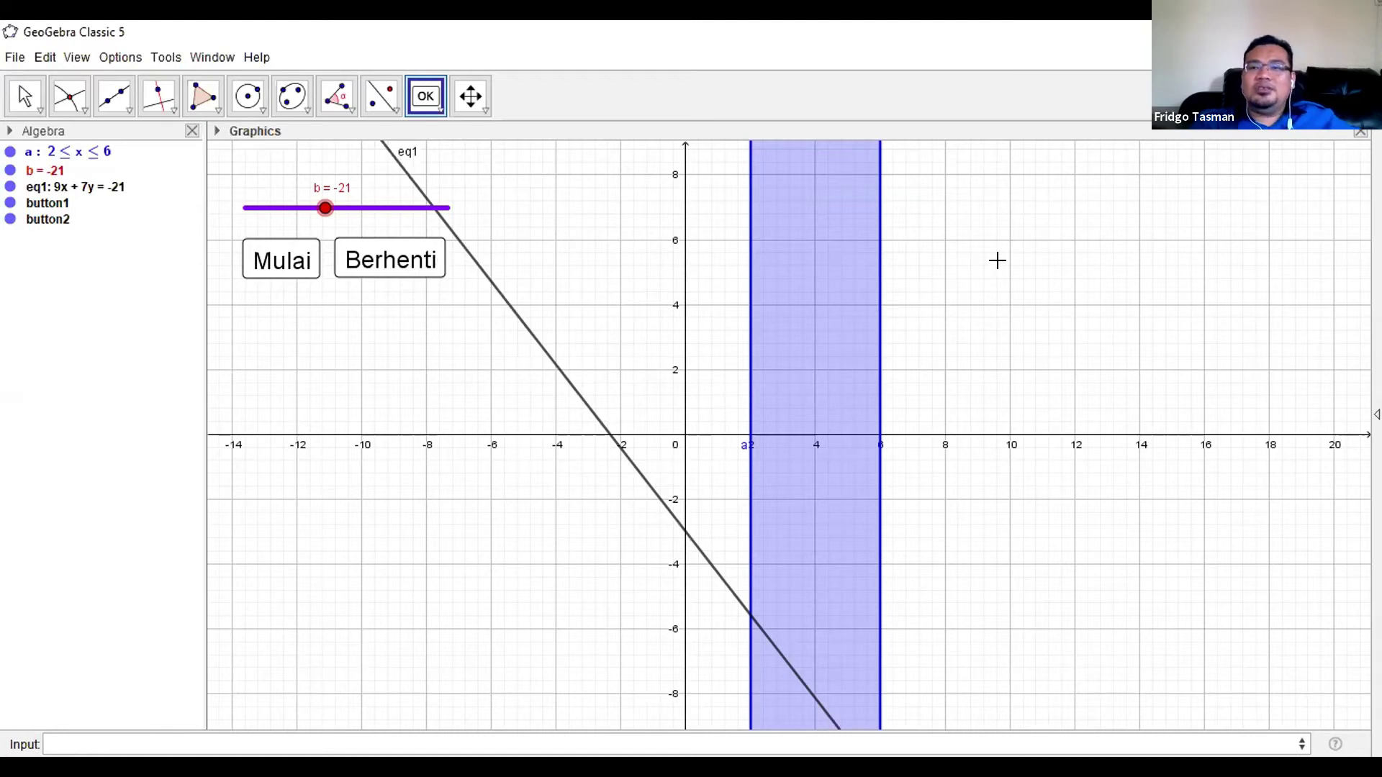
Run slider b's animation with Mulai, close the stray empty button dialogs without creating anything, and stop the animation with Berhenti
left_click(282, 260)
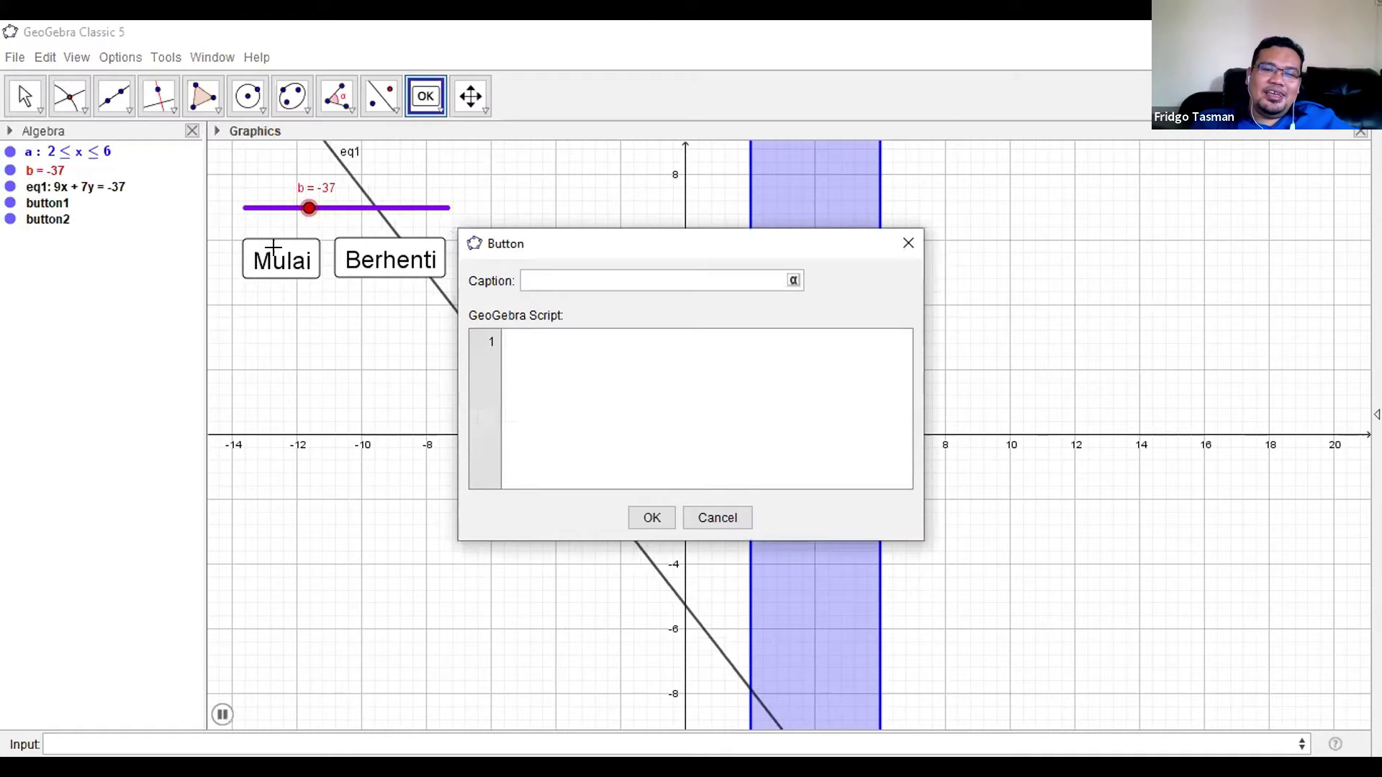
left_click(909, 243)
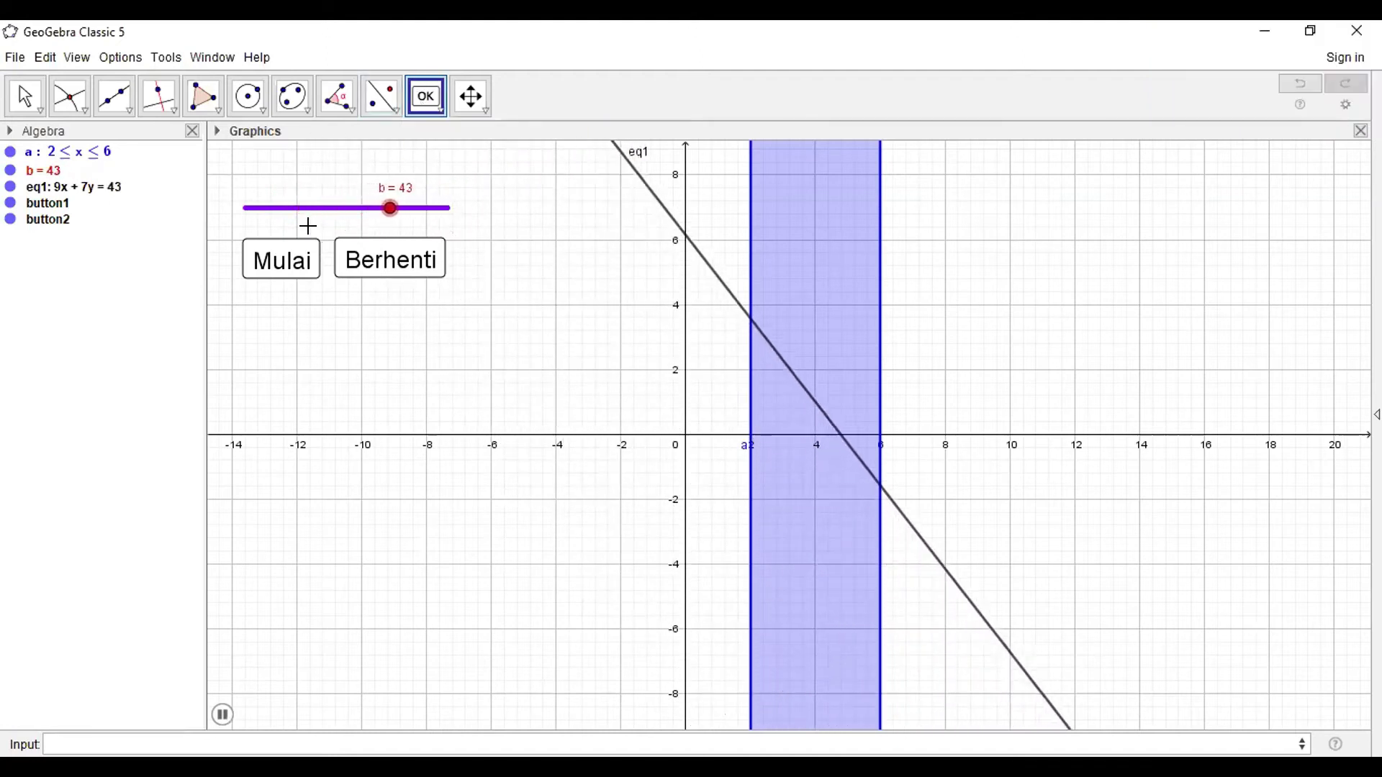
mouse_move(286, 257)
left_mouse_down()
mouse_move(466, 382)
mouse_move(833, 409)
mouse_move(1190, 383)
mouse_move(685, 388)
mouse_move(302, 669)
mouse_move(251, 291)
mouse_move(261, 261)
mouse_move(286, 254)
left_mouse_up()
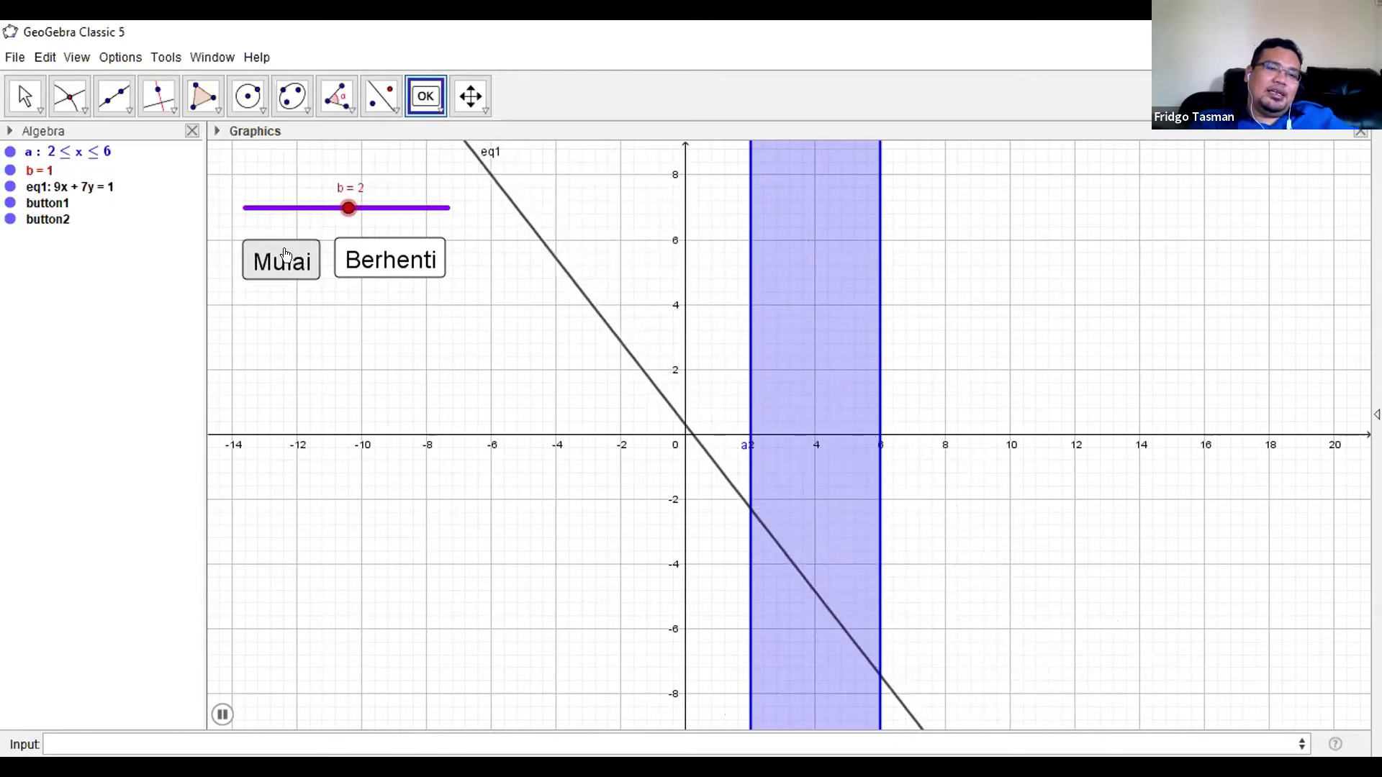
left_click(608, 306)
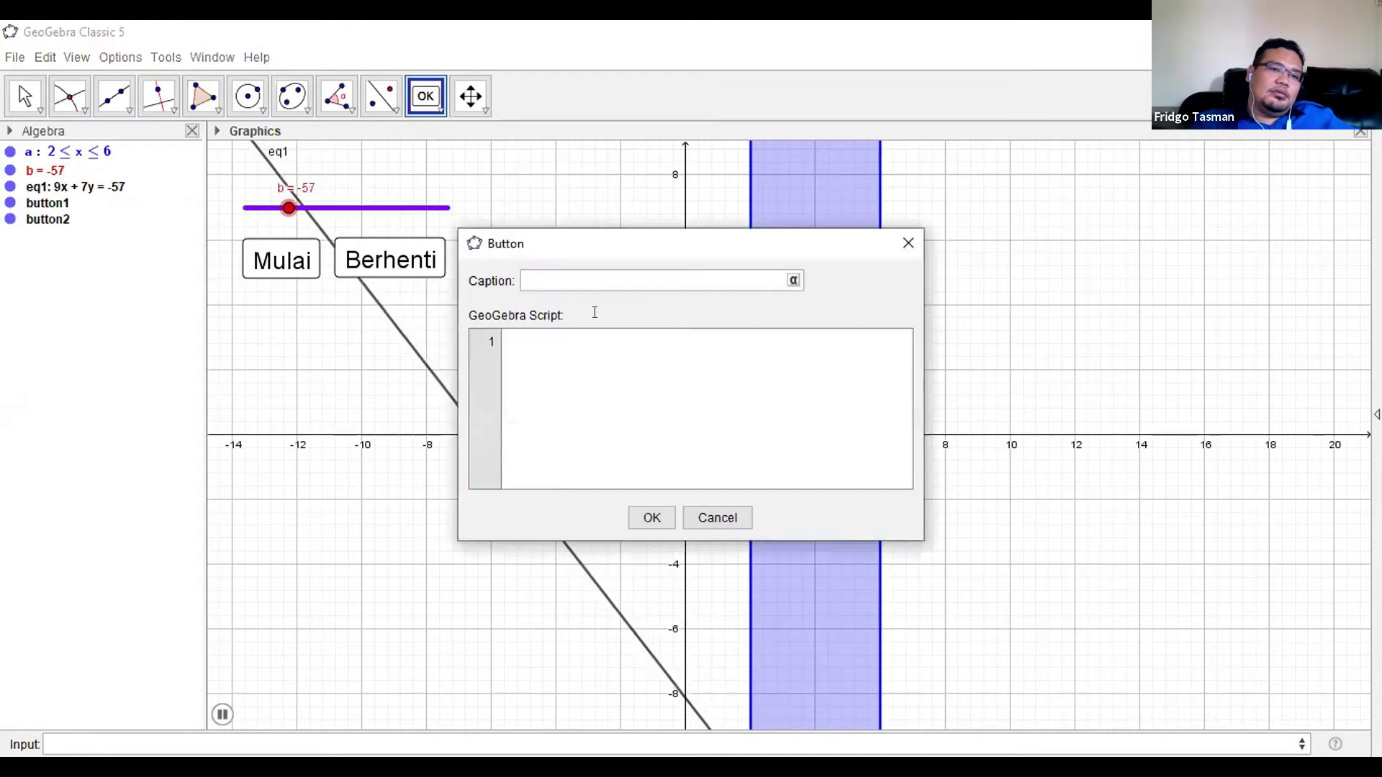
left_click(709, 516)
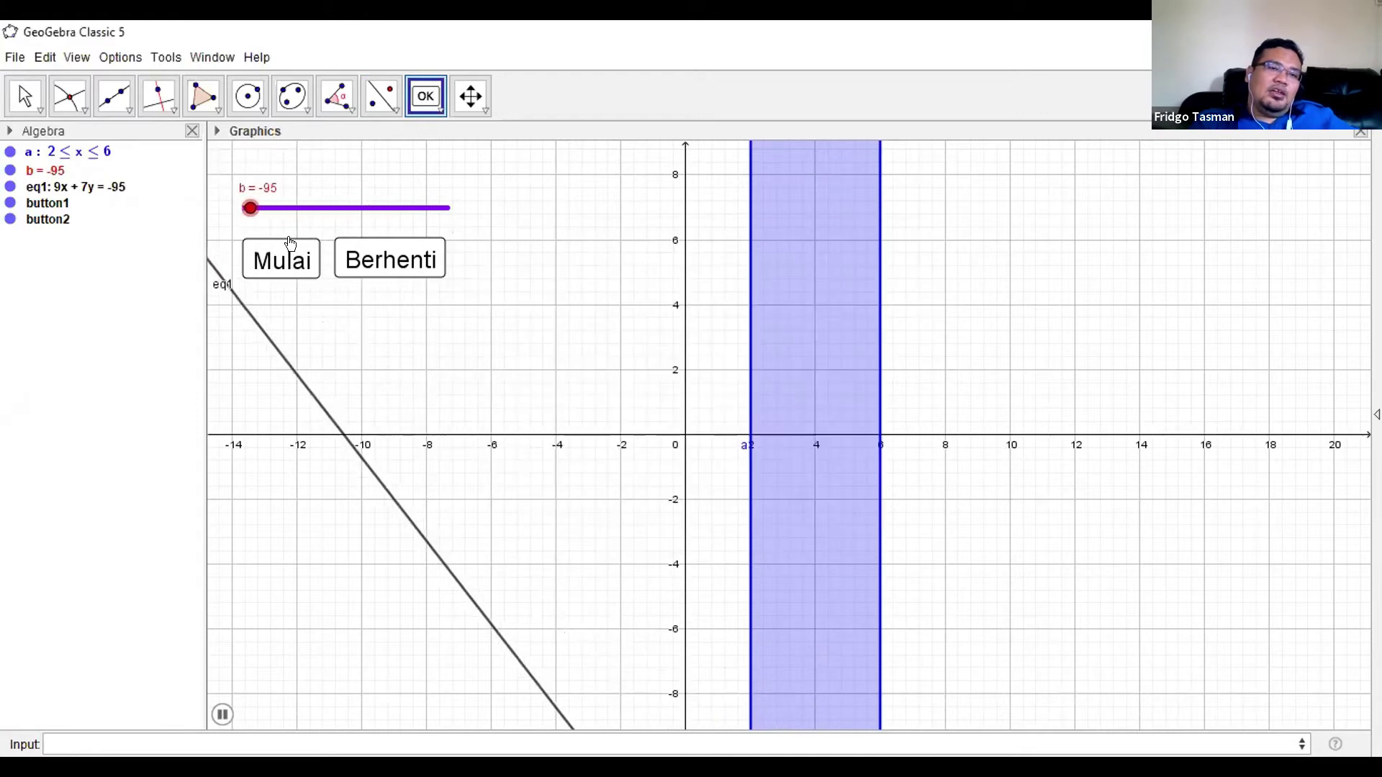
left_click(497, 361)
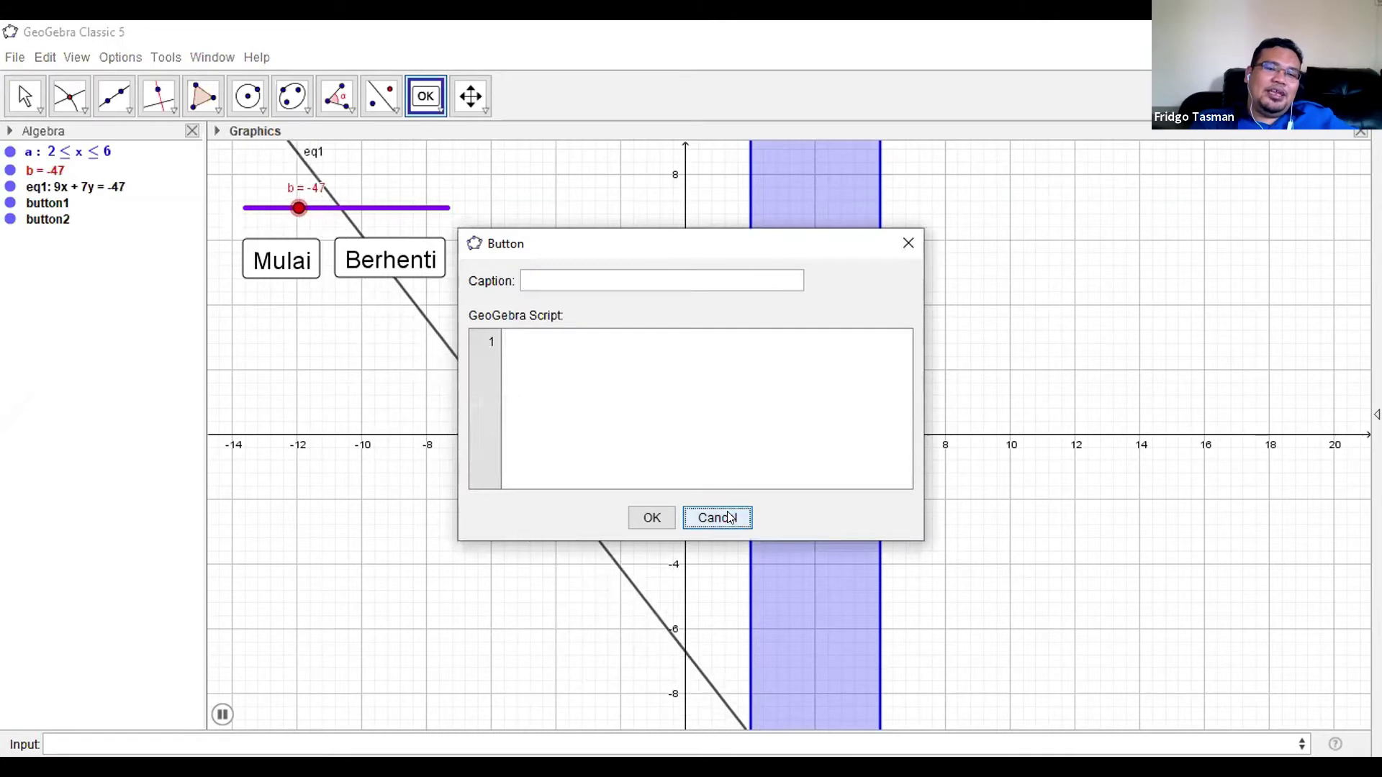
key("Escape")
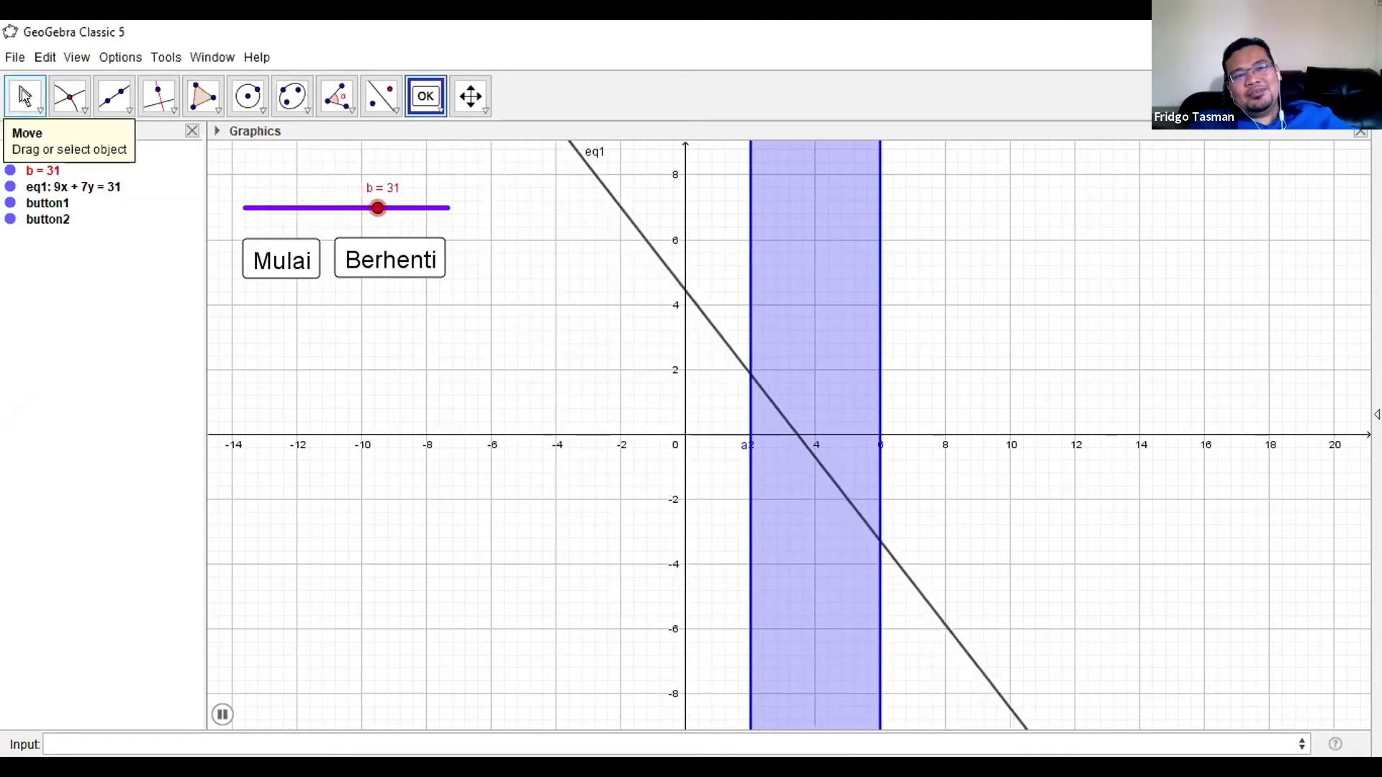
left_click(25, 95)
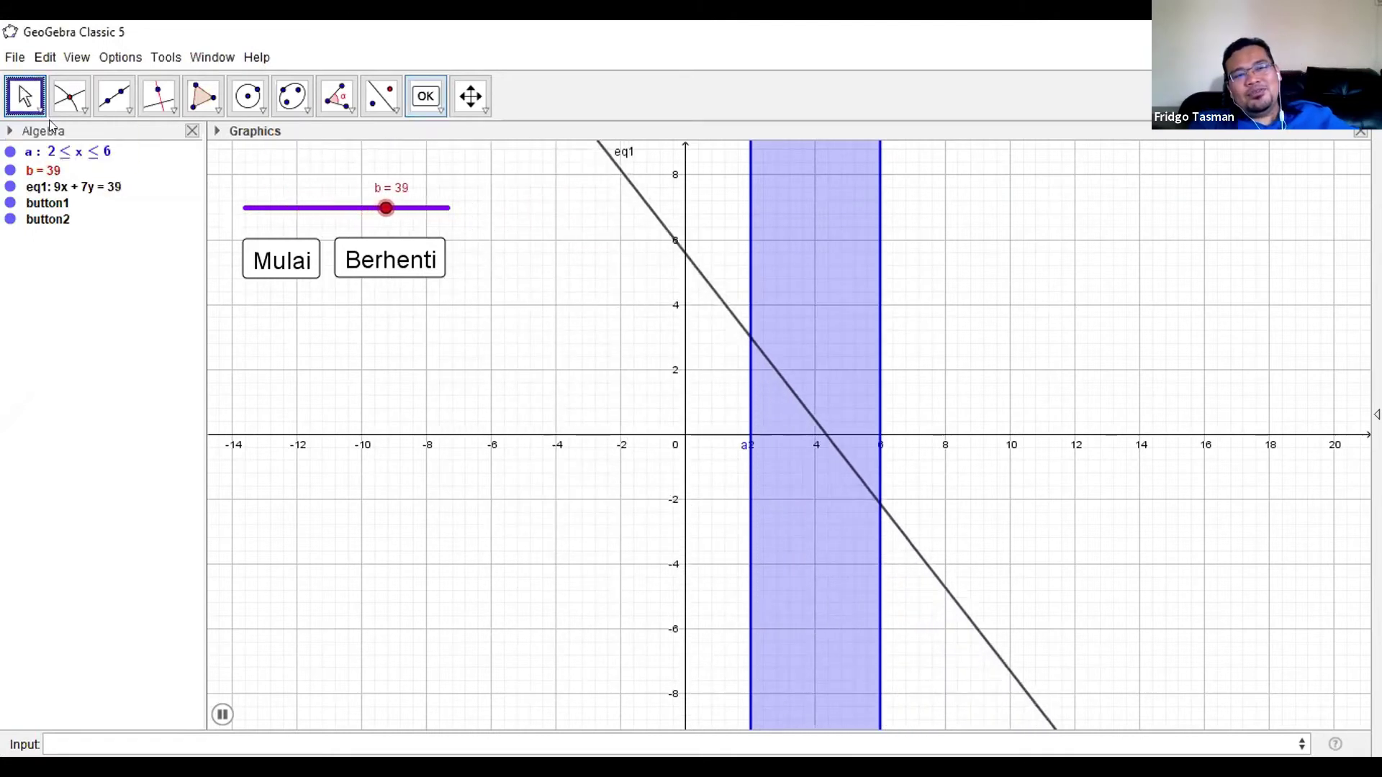
left_click(362, 264)
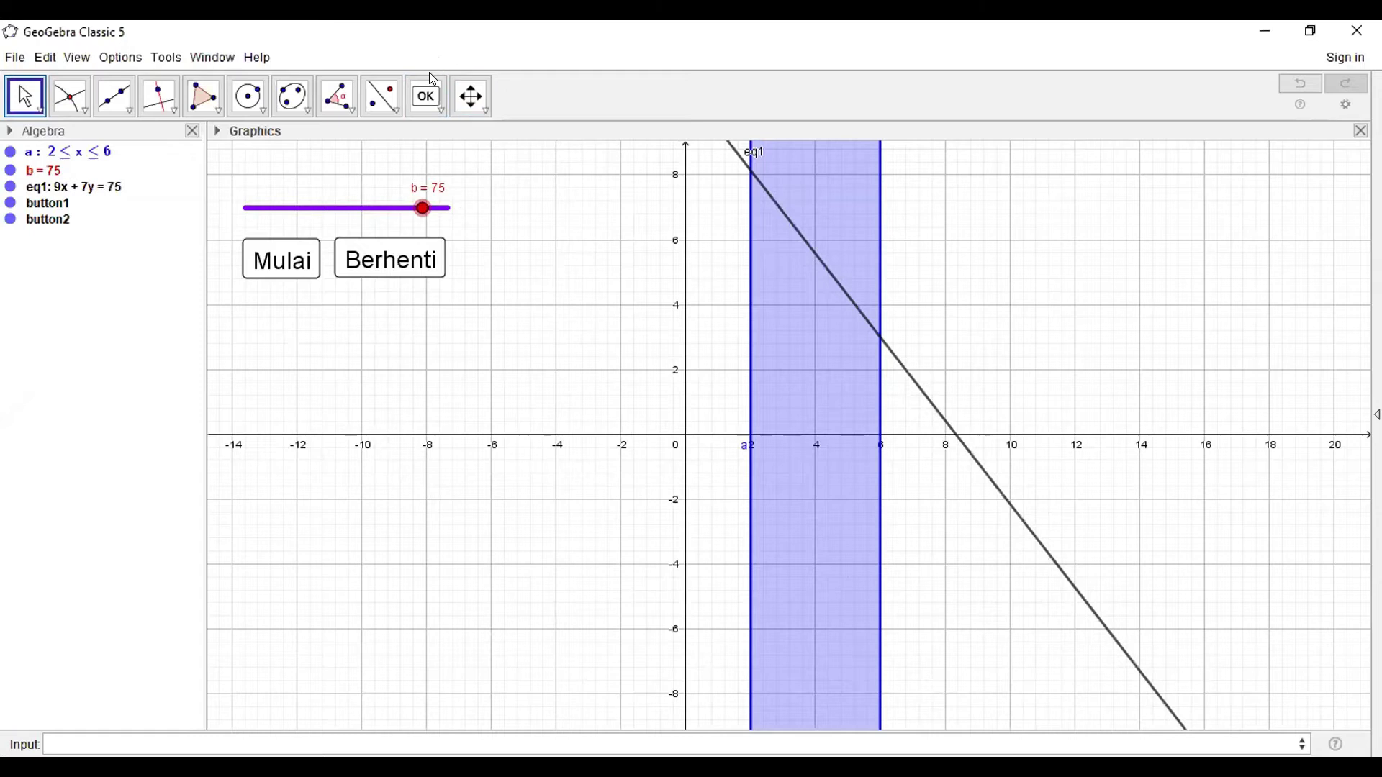
left_click(430, 97)
left_click(431, 97)
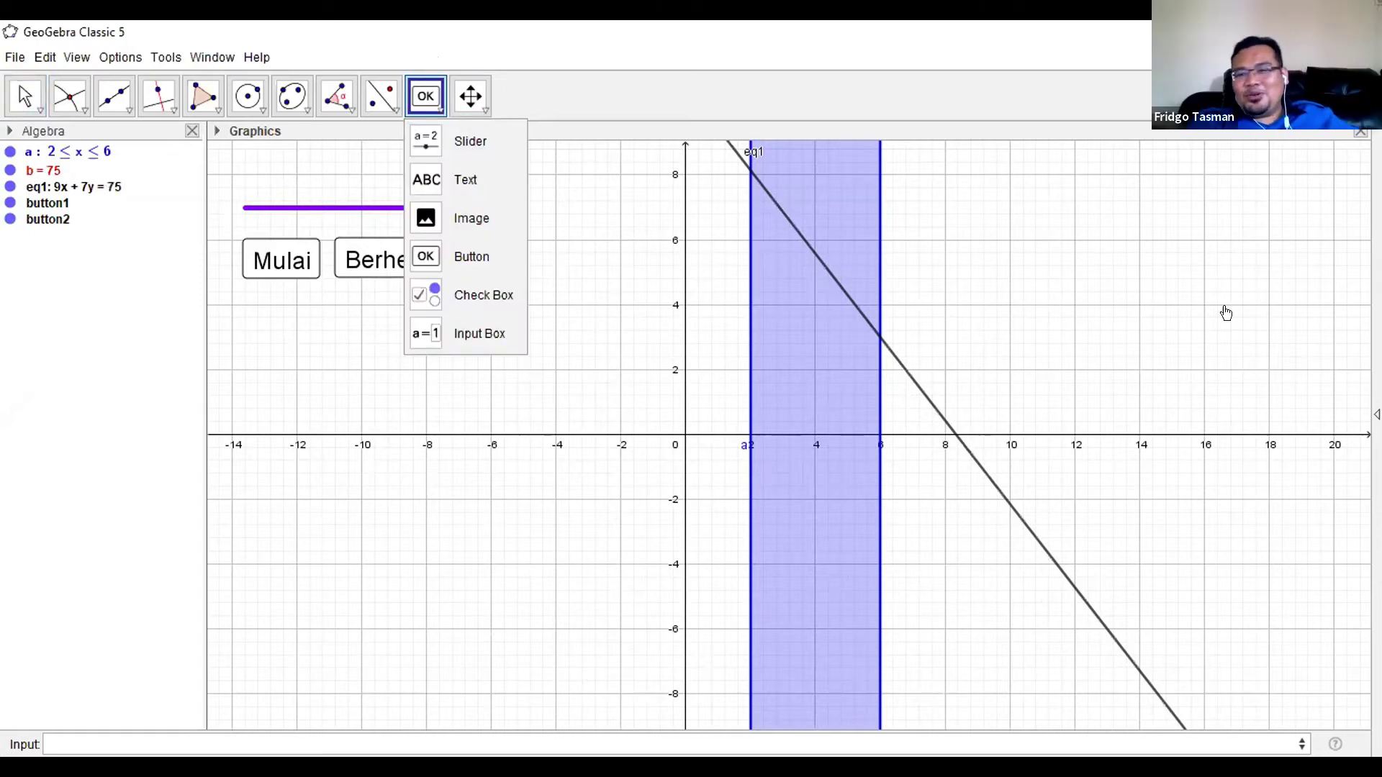
left_click(401, 378)
left_click(509, 289)
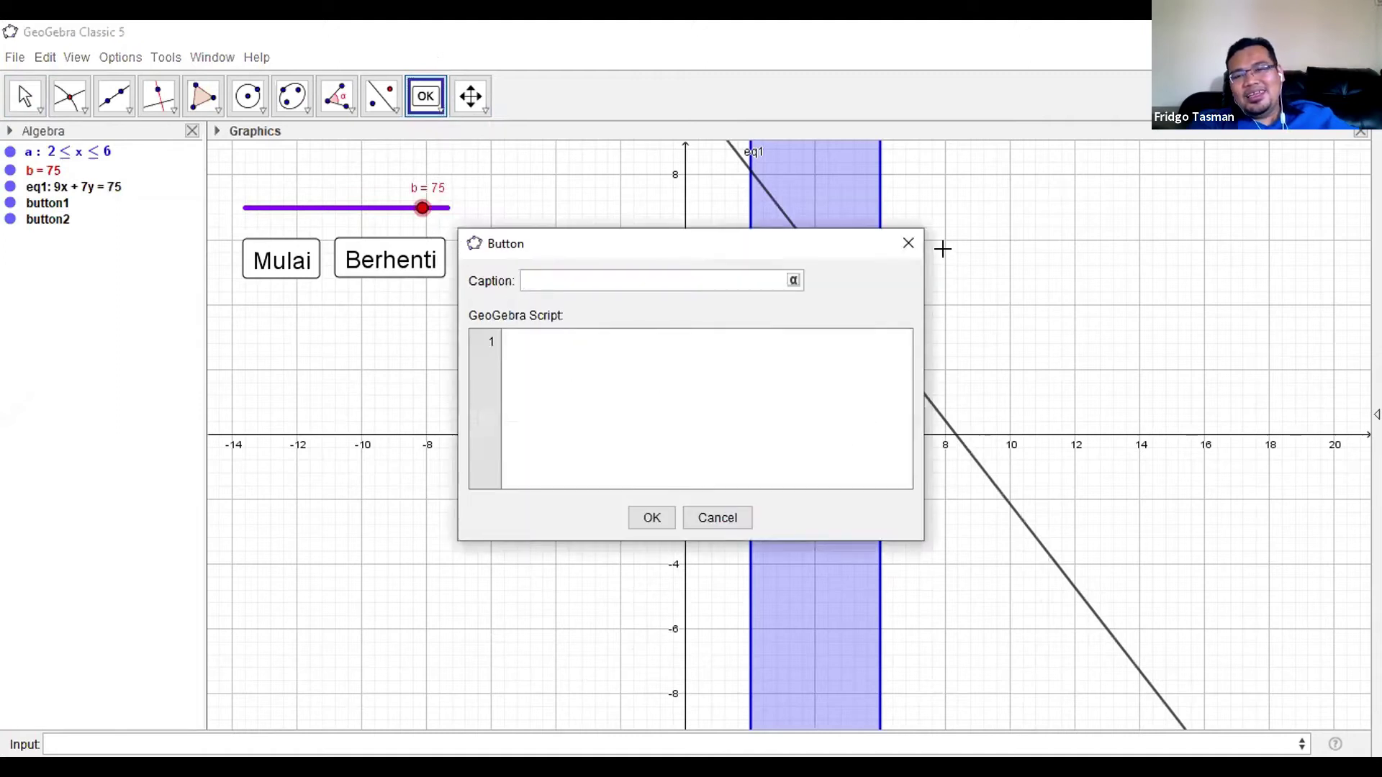
left_click(720, 517)
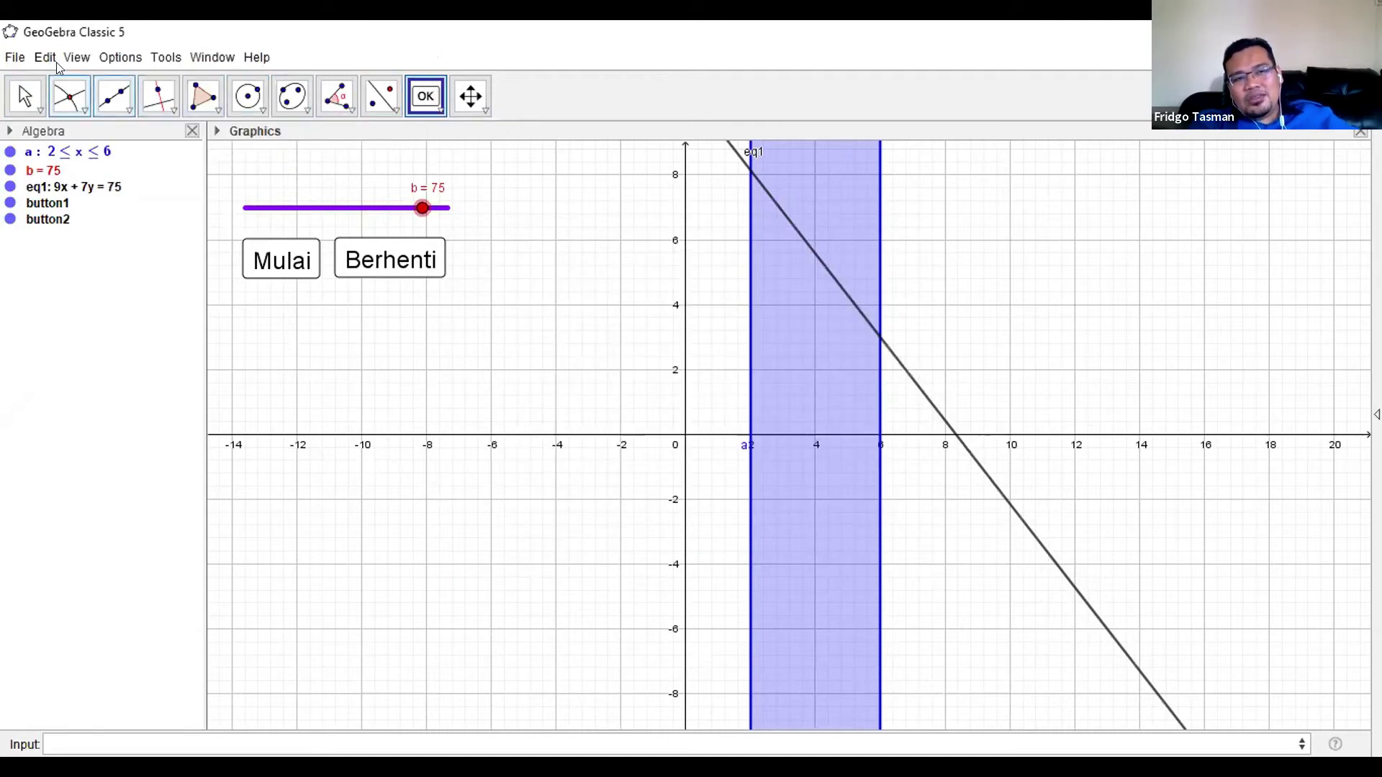
Run slider b's animation with Mulai and view the definition of inequality a without redefining it
left_click(14, 95)
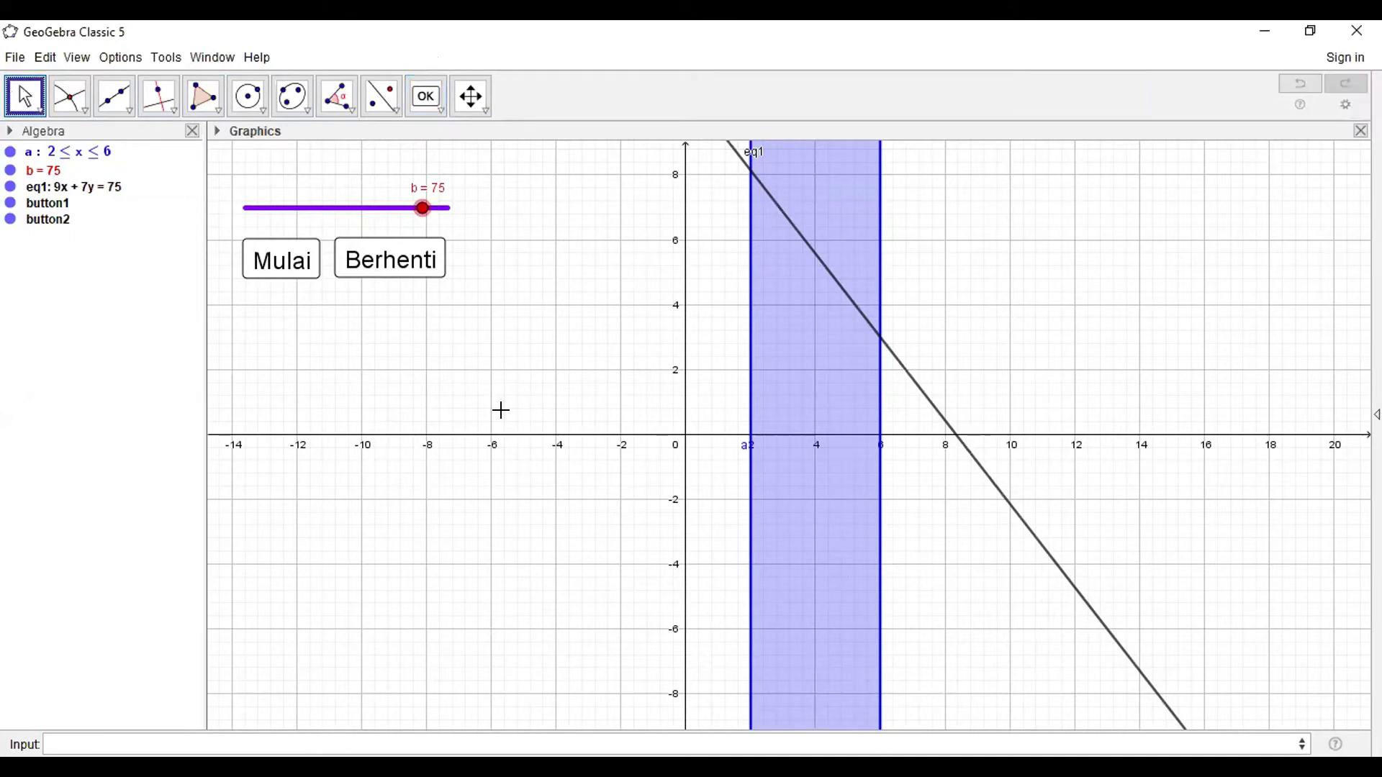
left_click(306, 263)
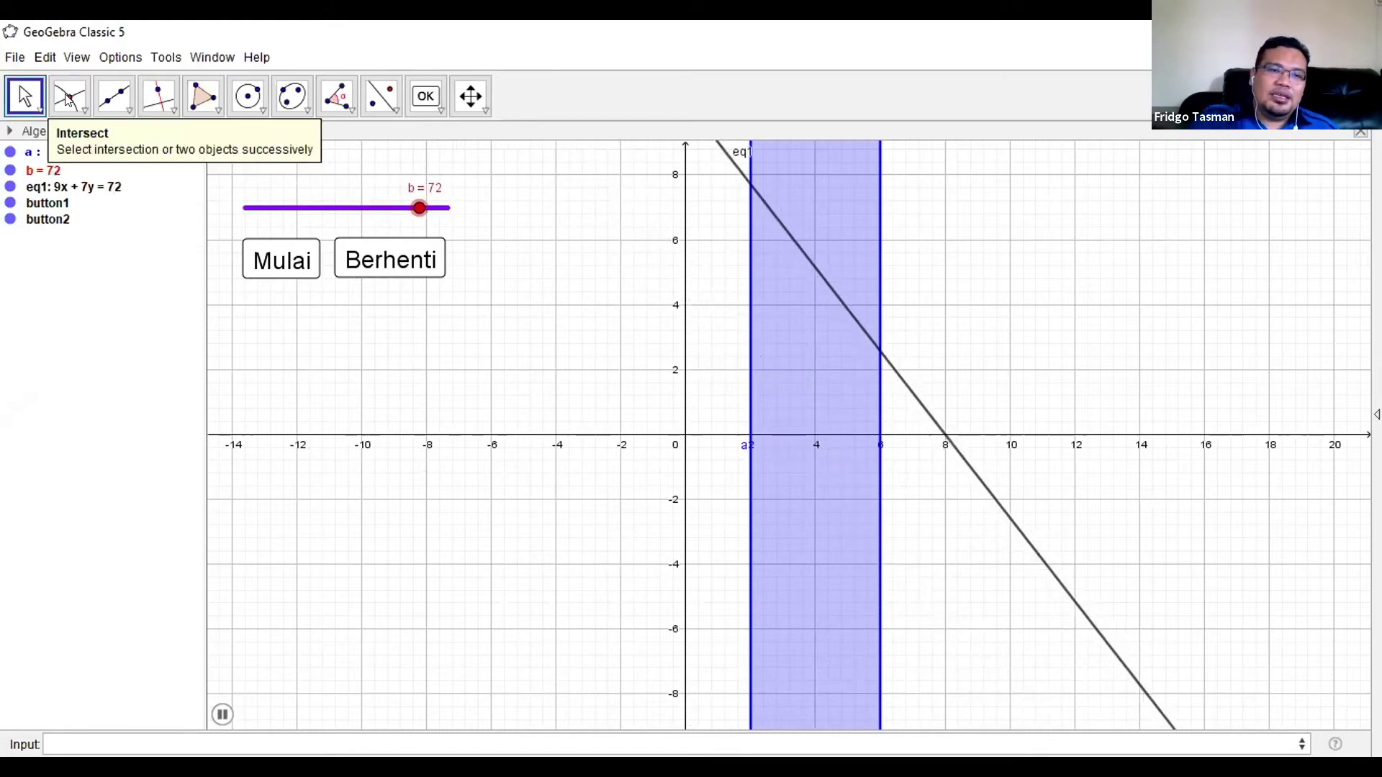
left_click(826, 303)
double_click(824, 296)
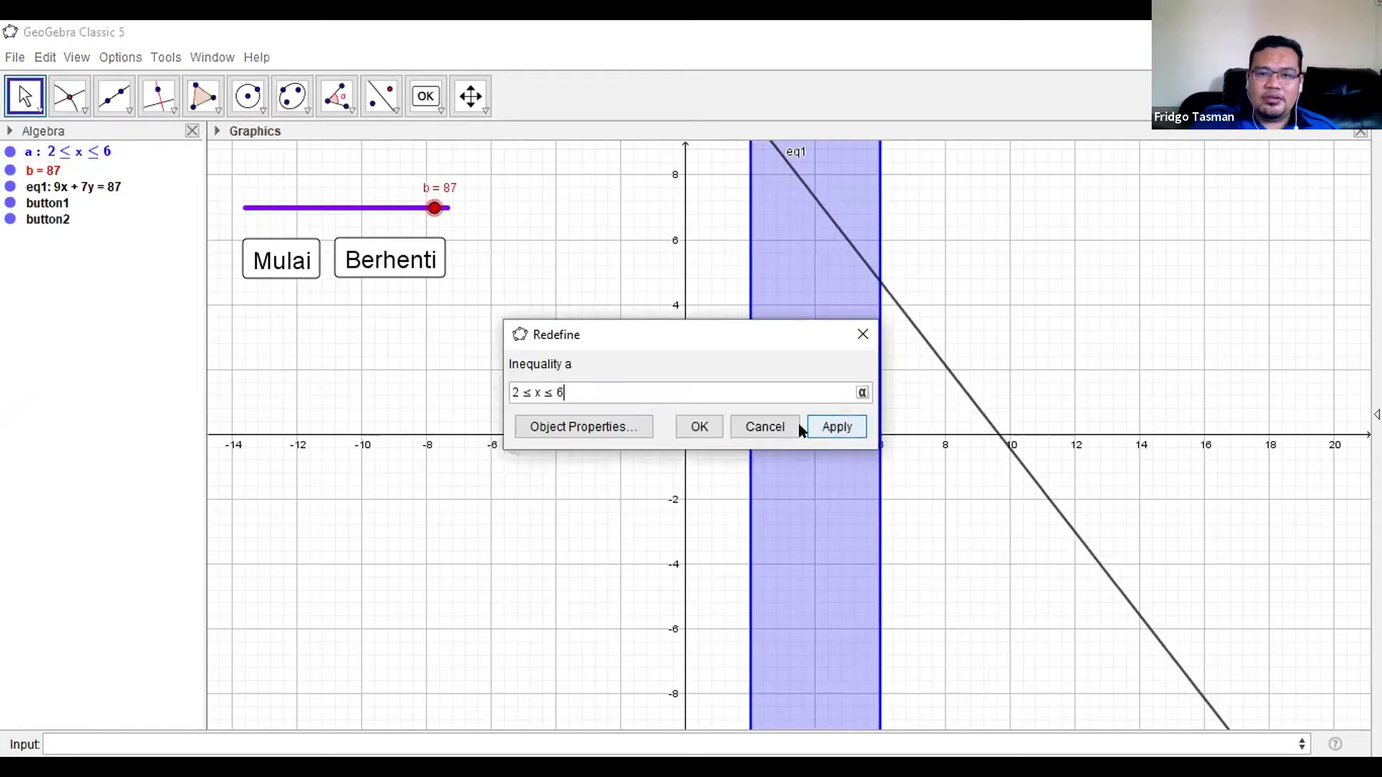
left_click(768, 428)
Recolor the shaded region of inequality a, trying Lime (#BFFF00) and settling on Yellow (#FFFF00)
right_click(778, 321)
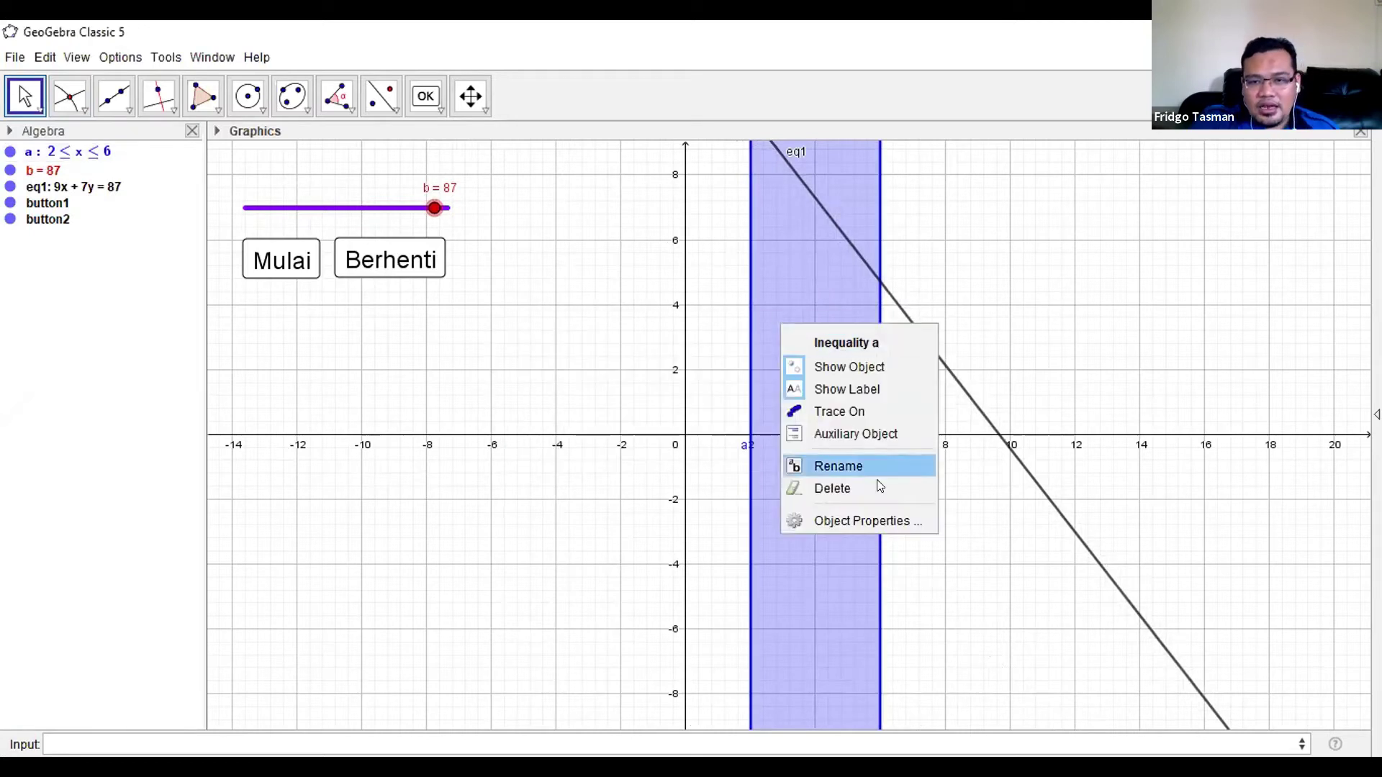
left_click(899, 529)
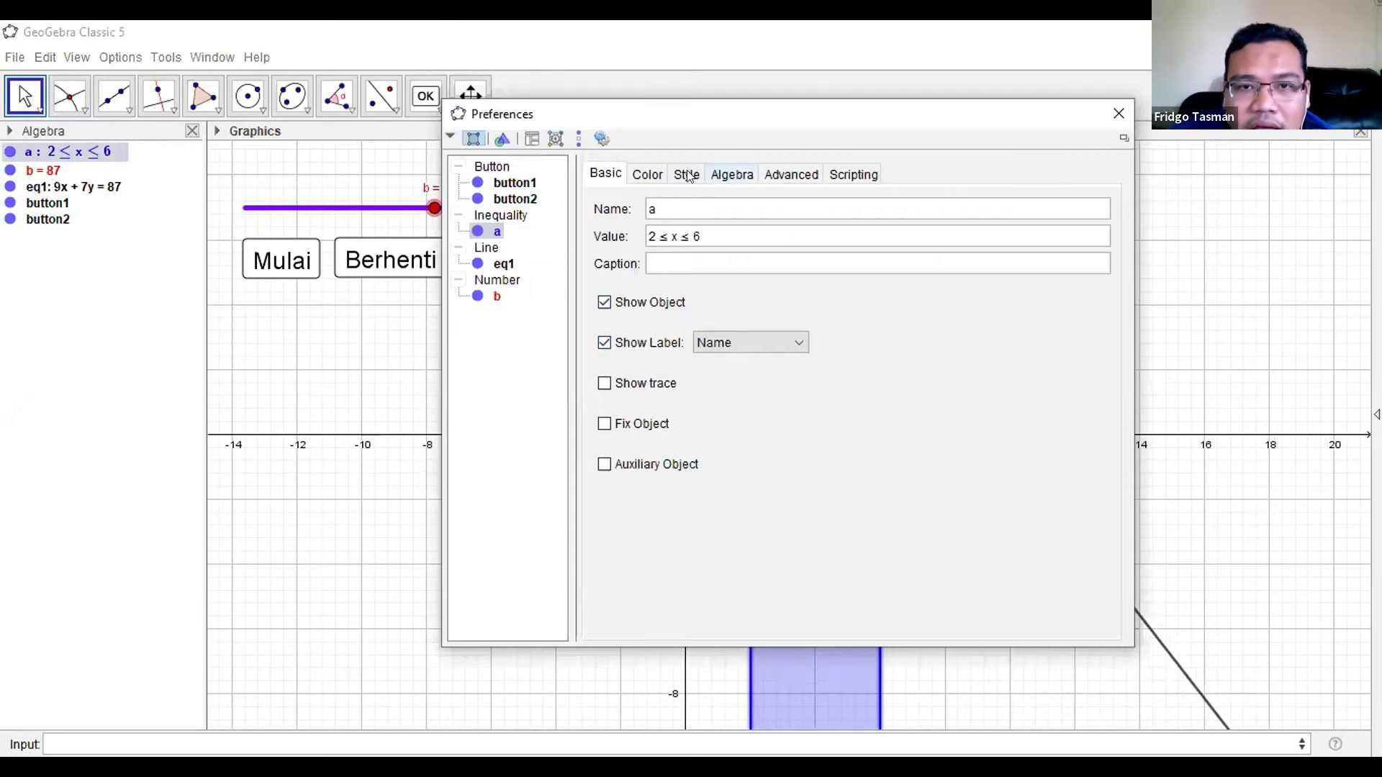
left_click(645, 175)
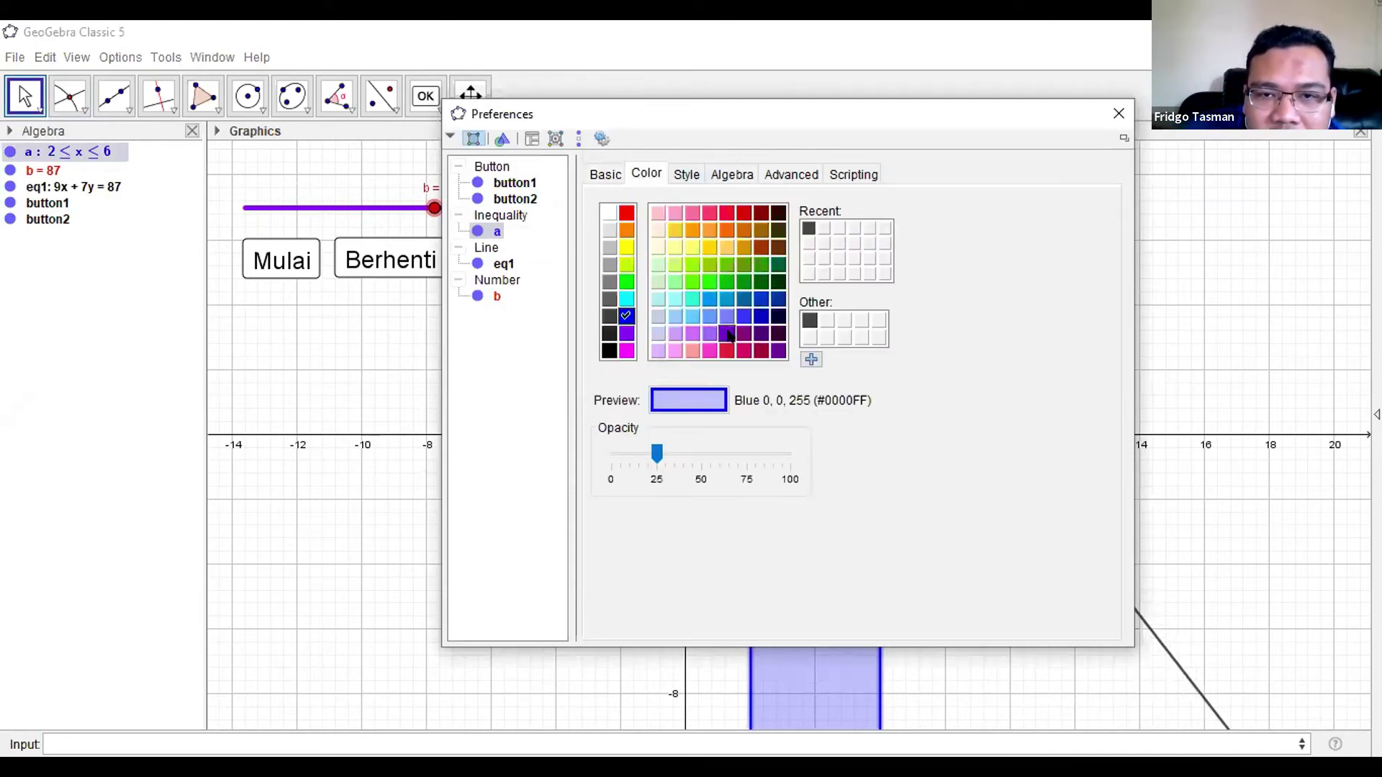
left_click(623, 259)
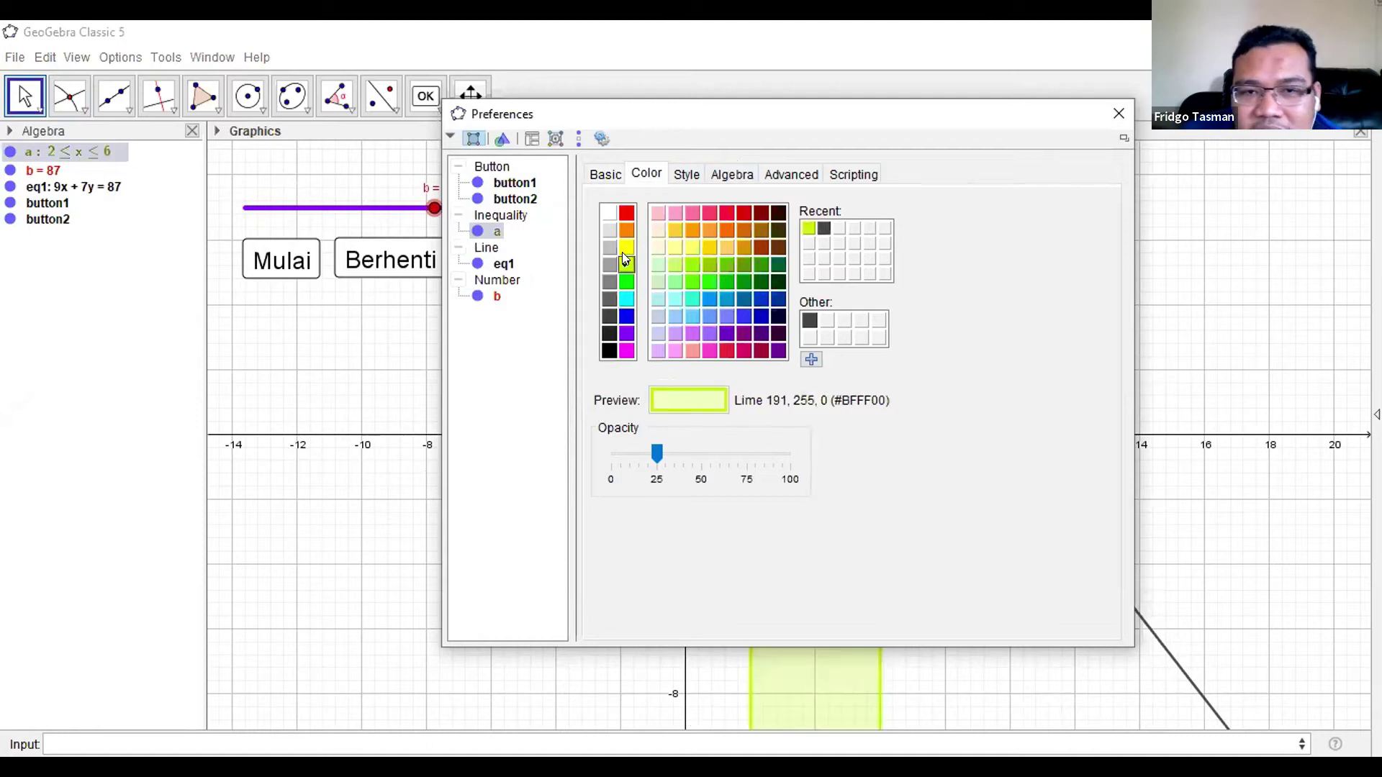
left_click(625, 247)
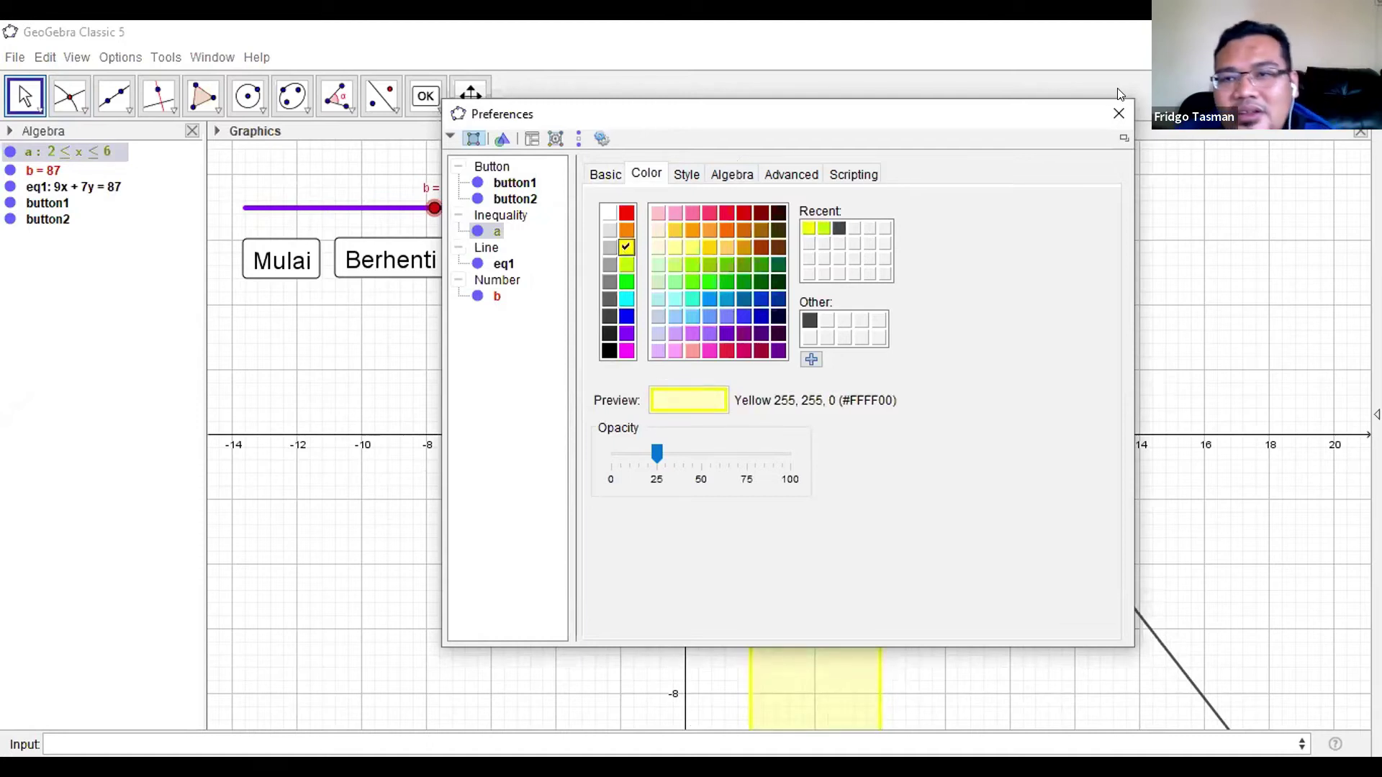
left_click(1118, 114)
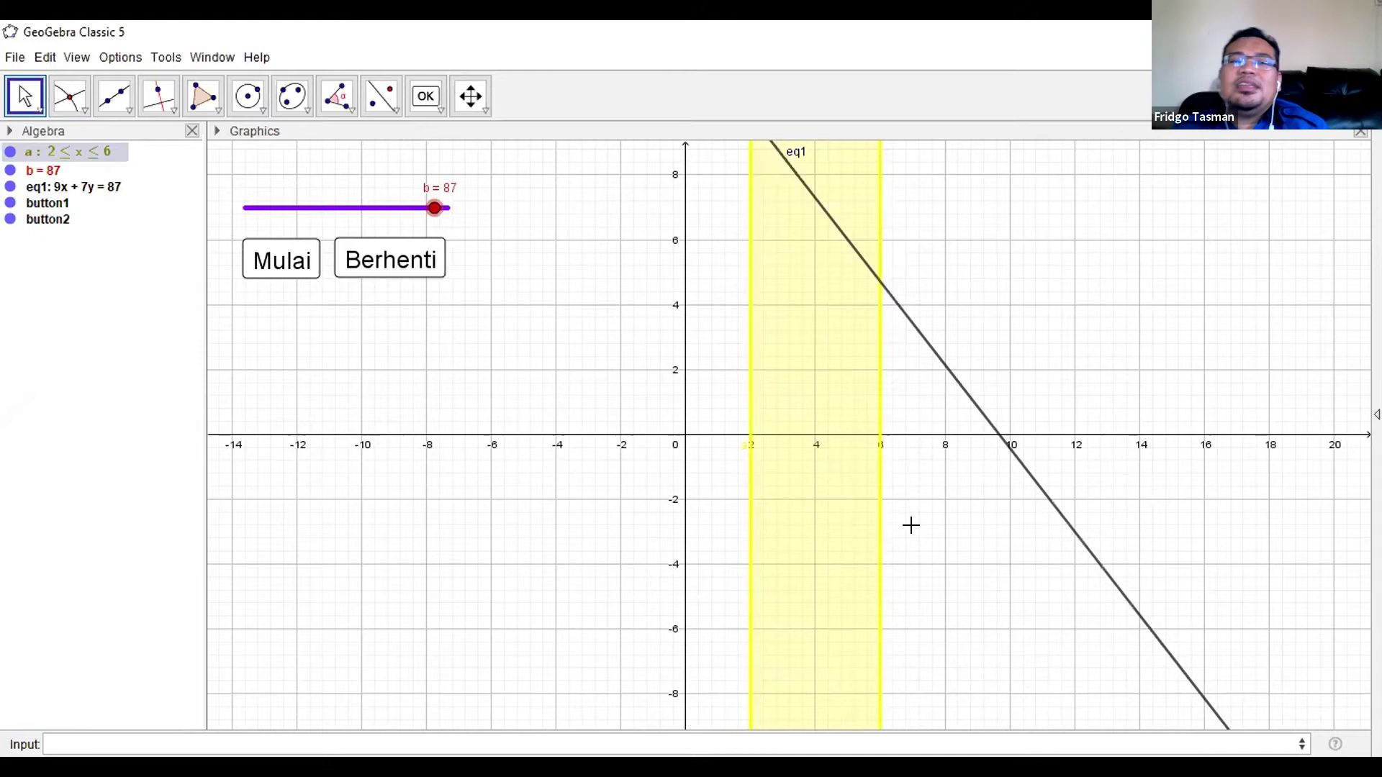
Change the color of inequality a's shaded region to Cyan (#00FFFF)
right_click(801, 402)
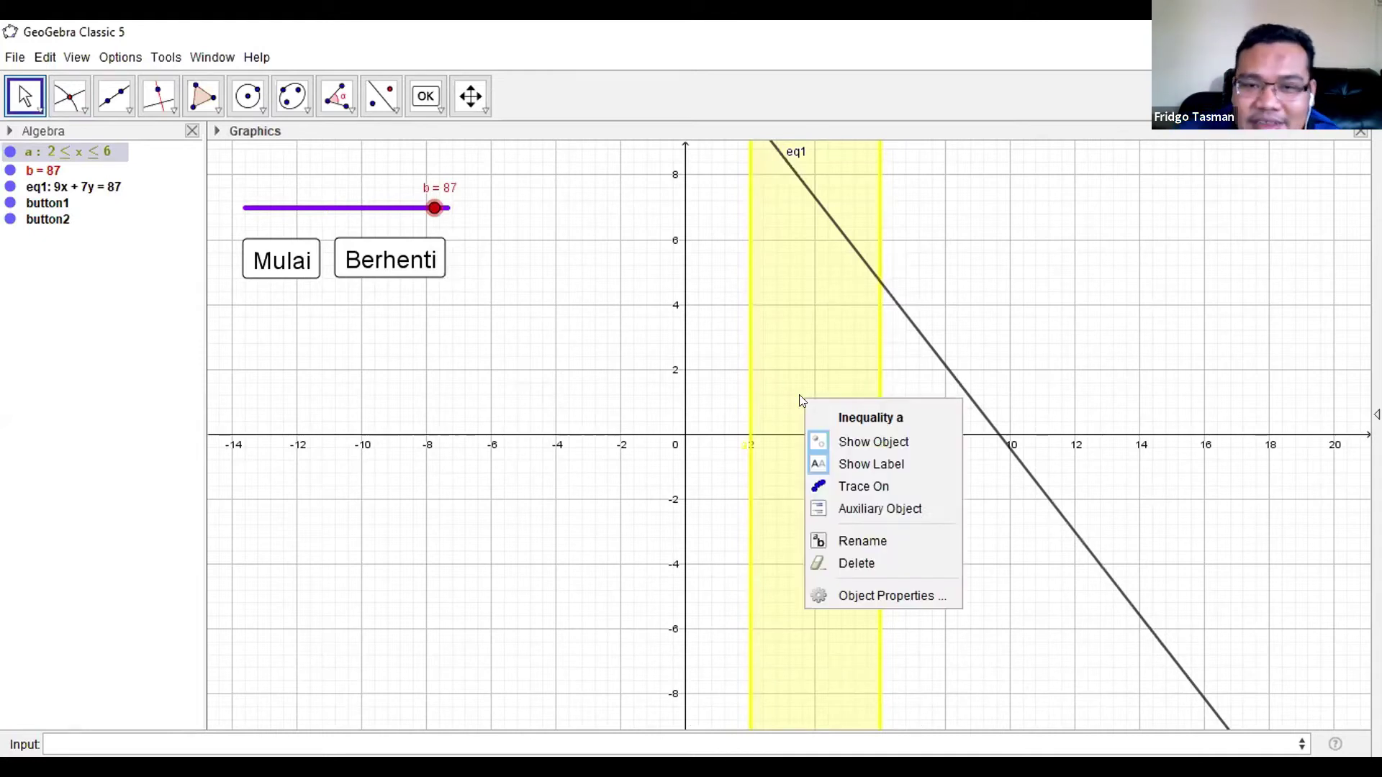
left_click(905, 594)
left_click(625, 299)
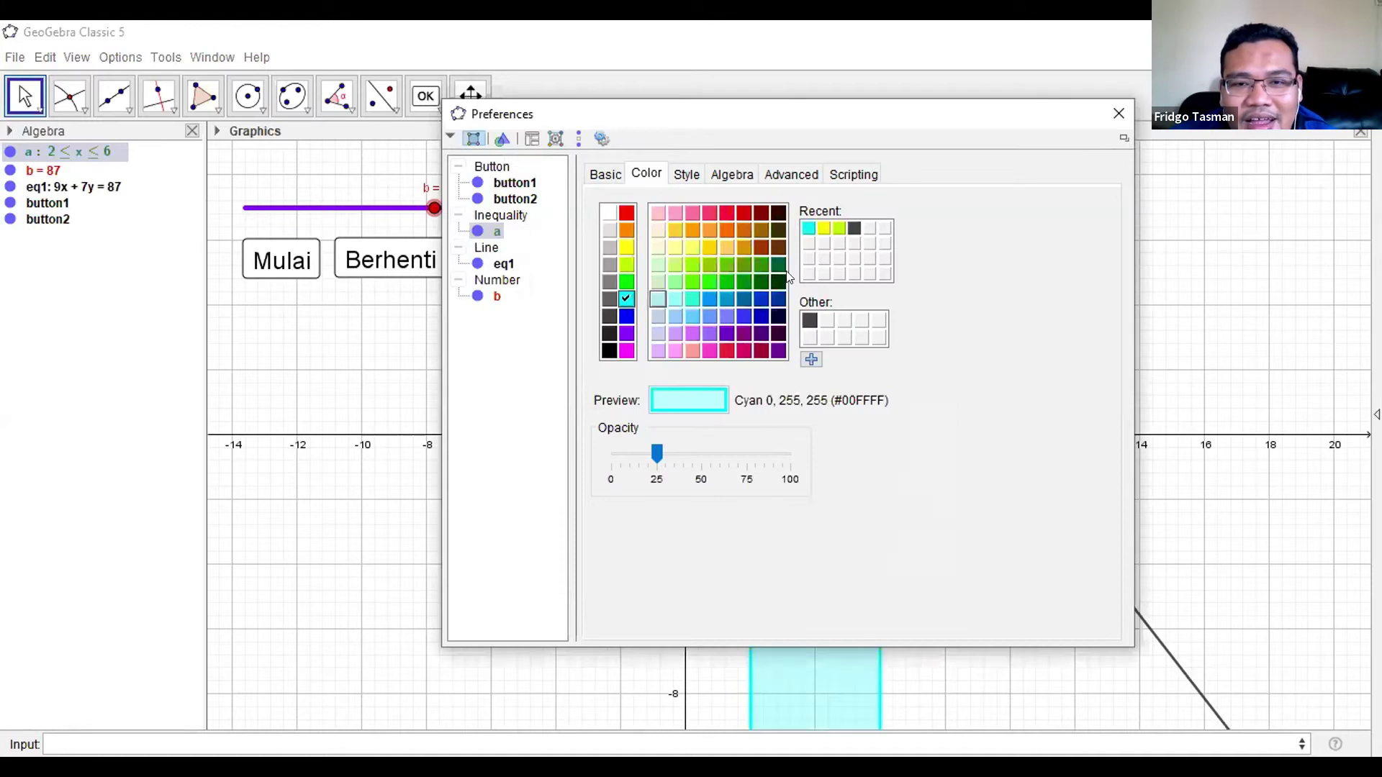
left_click(1110, 122)
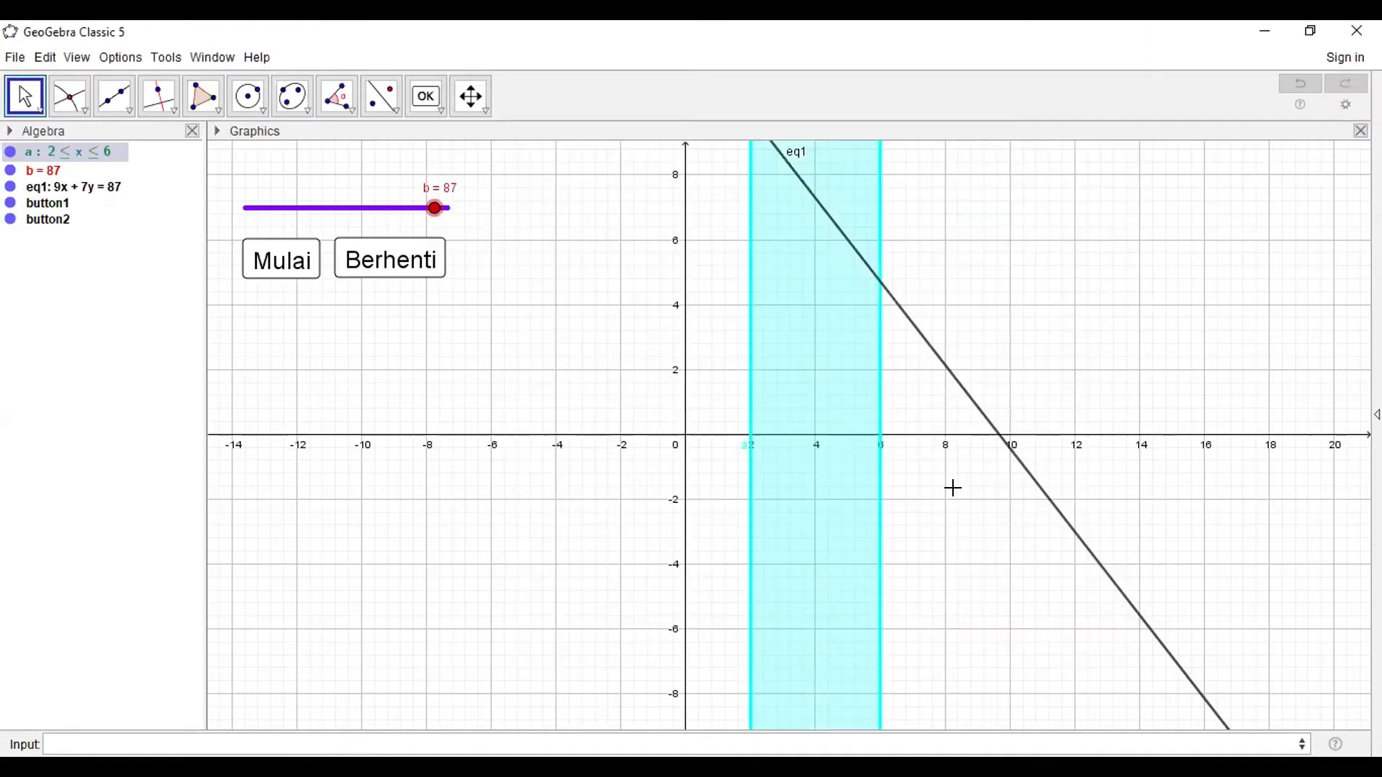
Recolor the shaded region of inequality a, trying bright green (#33FF00) and settling on pale Aqua (#BCD4E6)
right_click(791, 335)
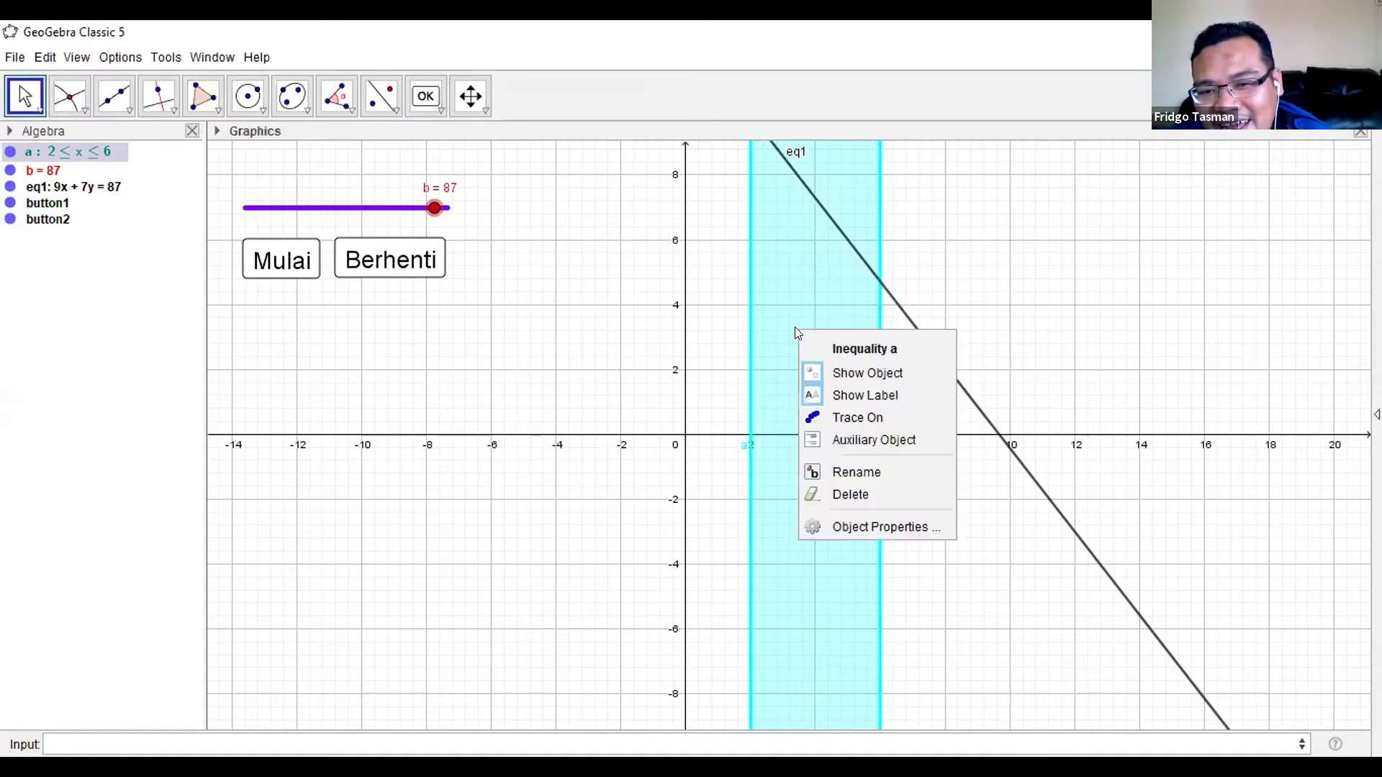
left_click(901, 516)
left_click(606, 174)
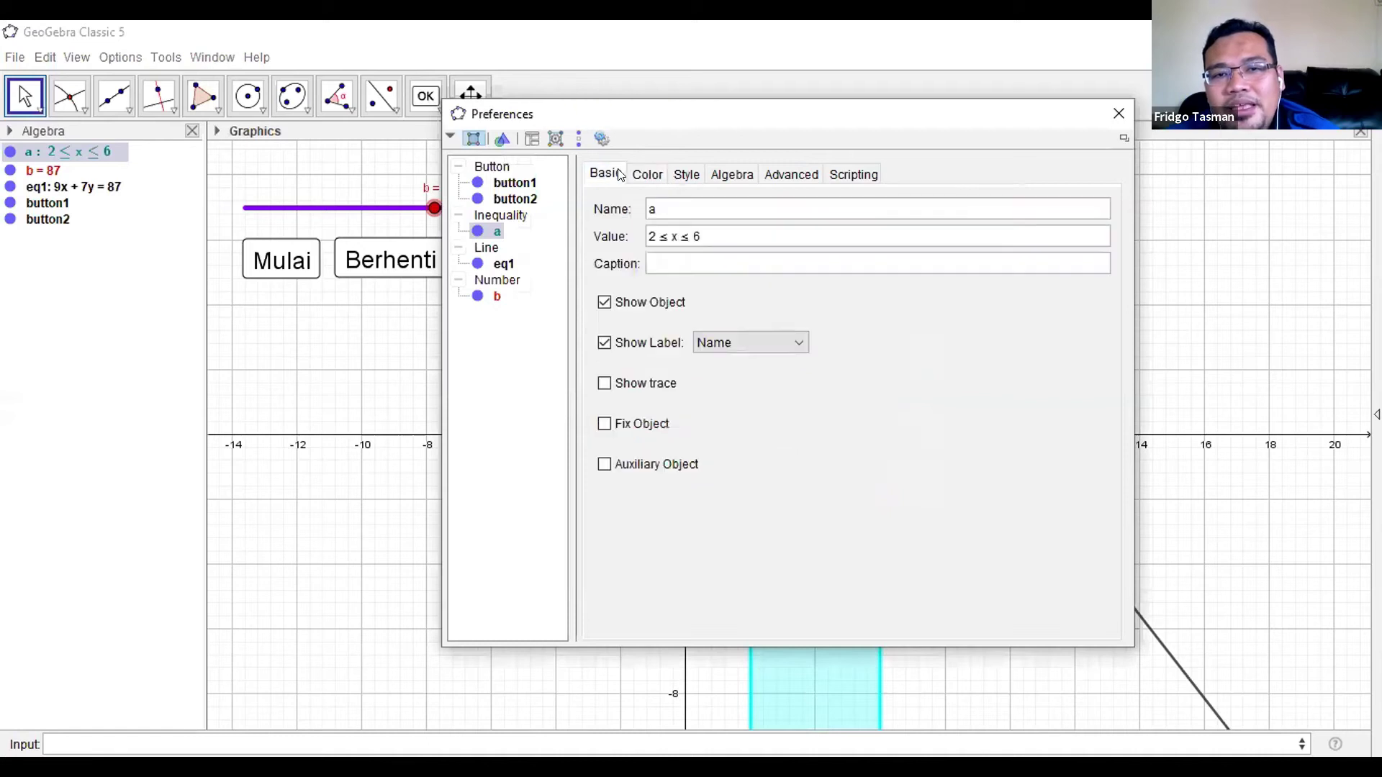
left_click(638, 176)
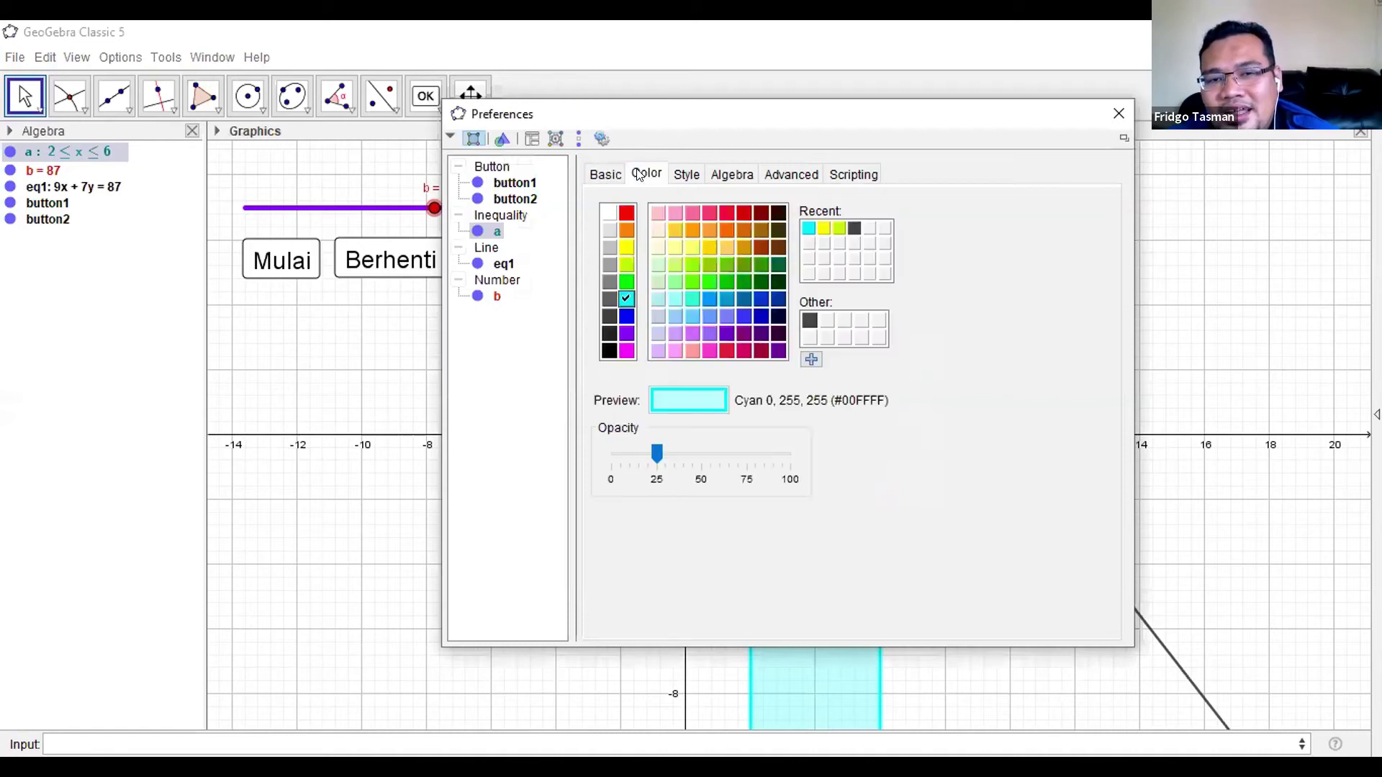
left_click(710, 282)
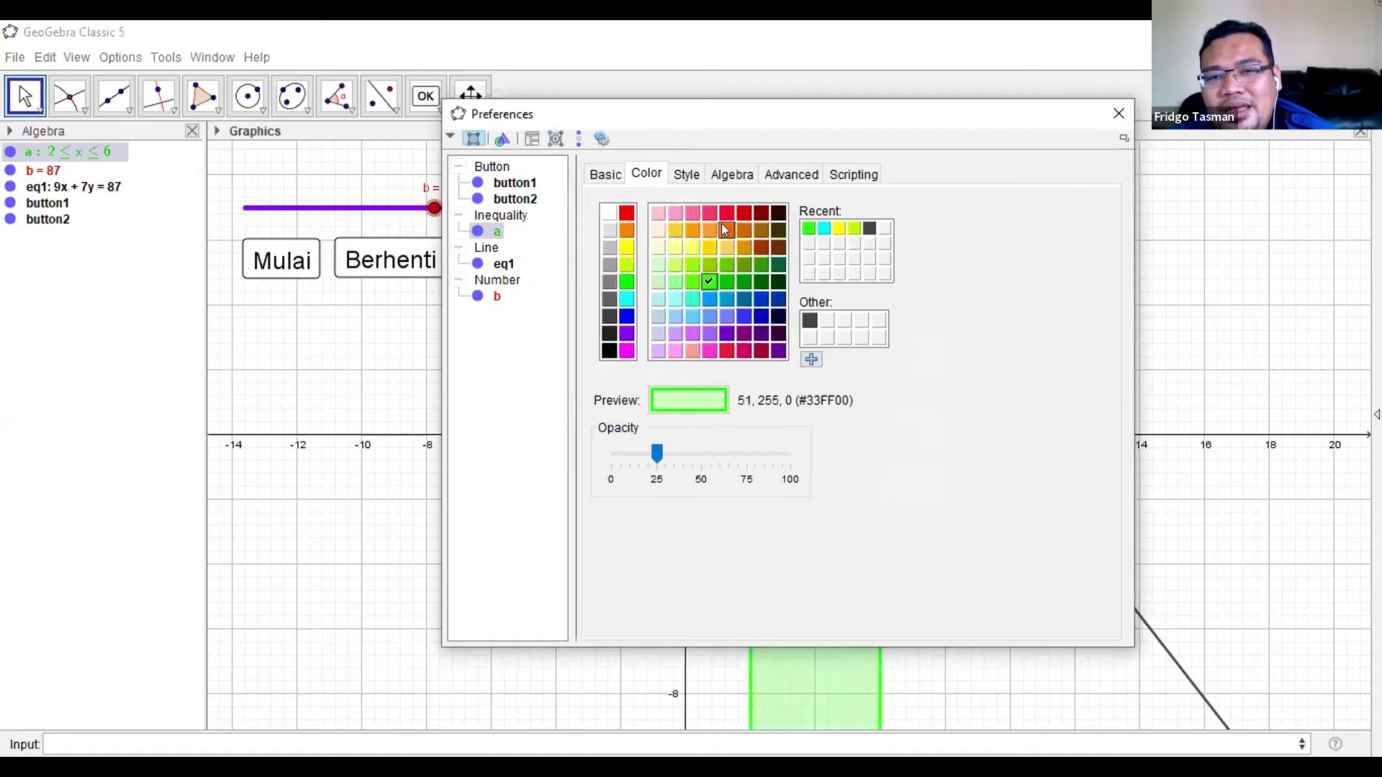
left_click(654, 315)
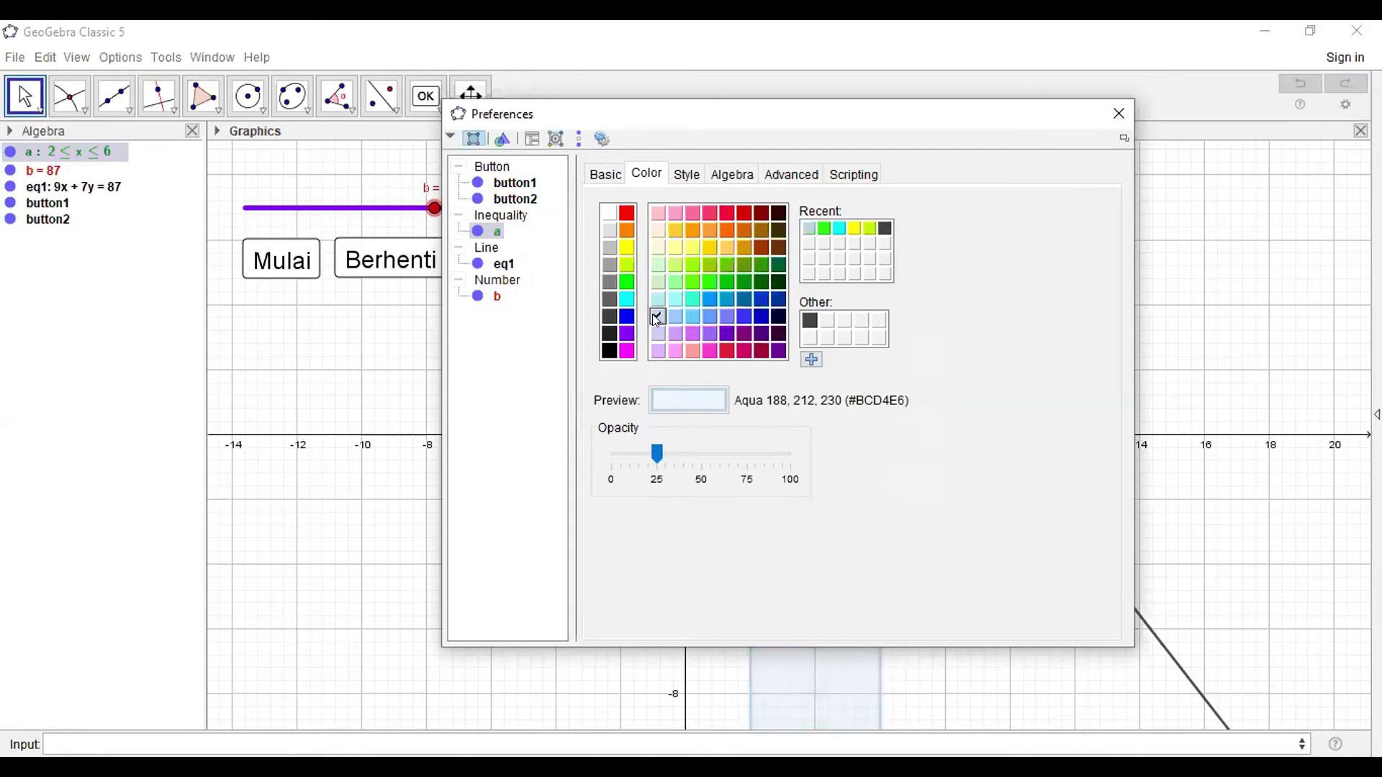
left_click(1120, 113)
Set the color of inequality a's shaded region to light green (#66FF00)
right_click(779, 367)
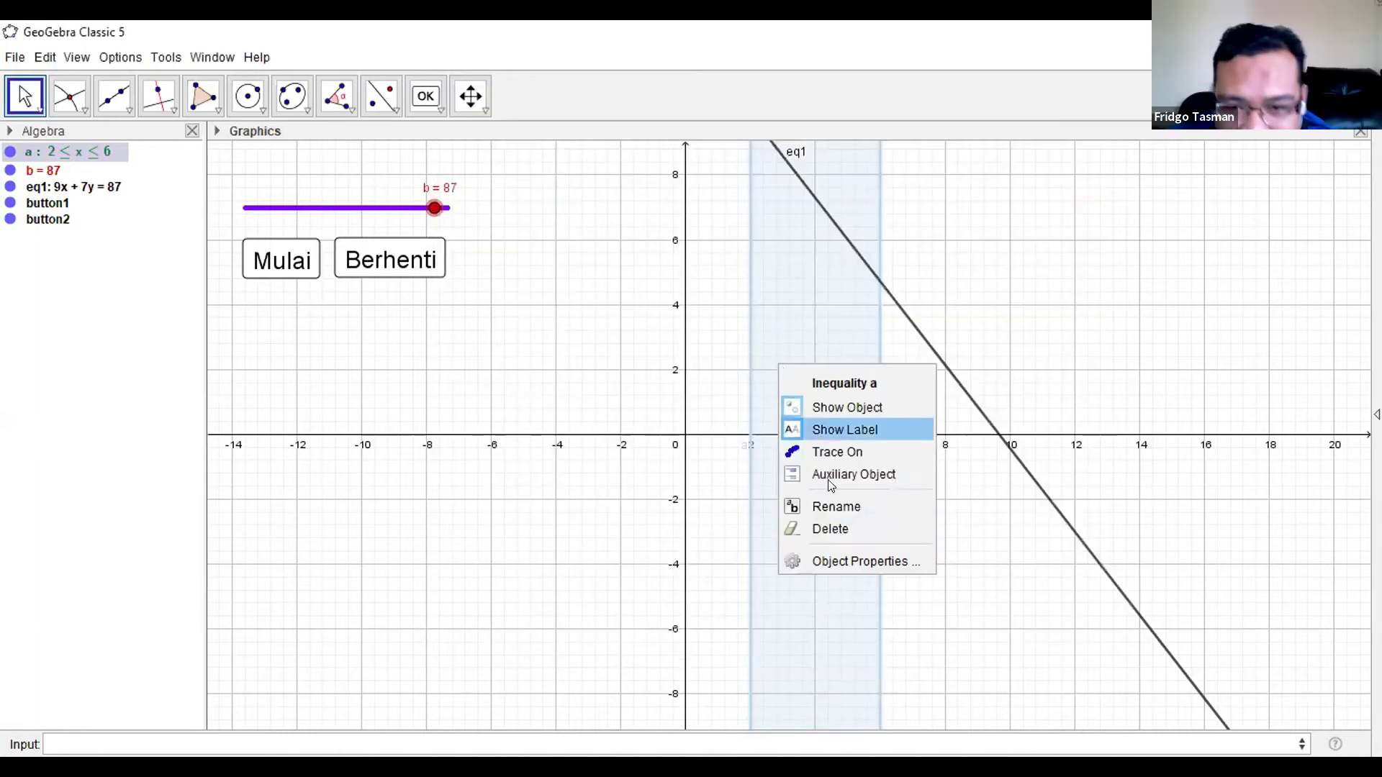
left_click(868, 556)
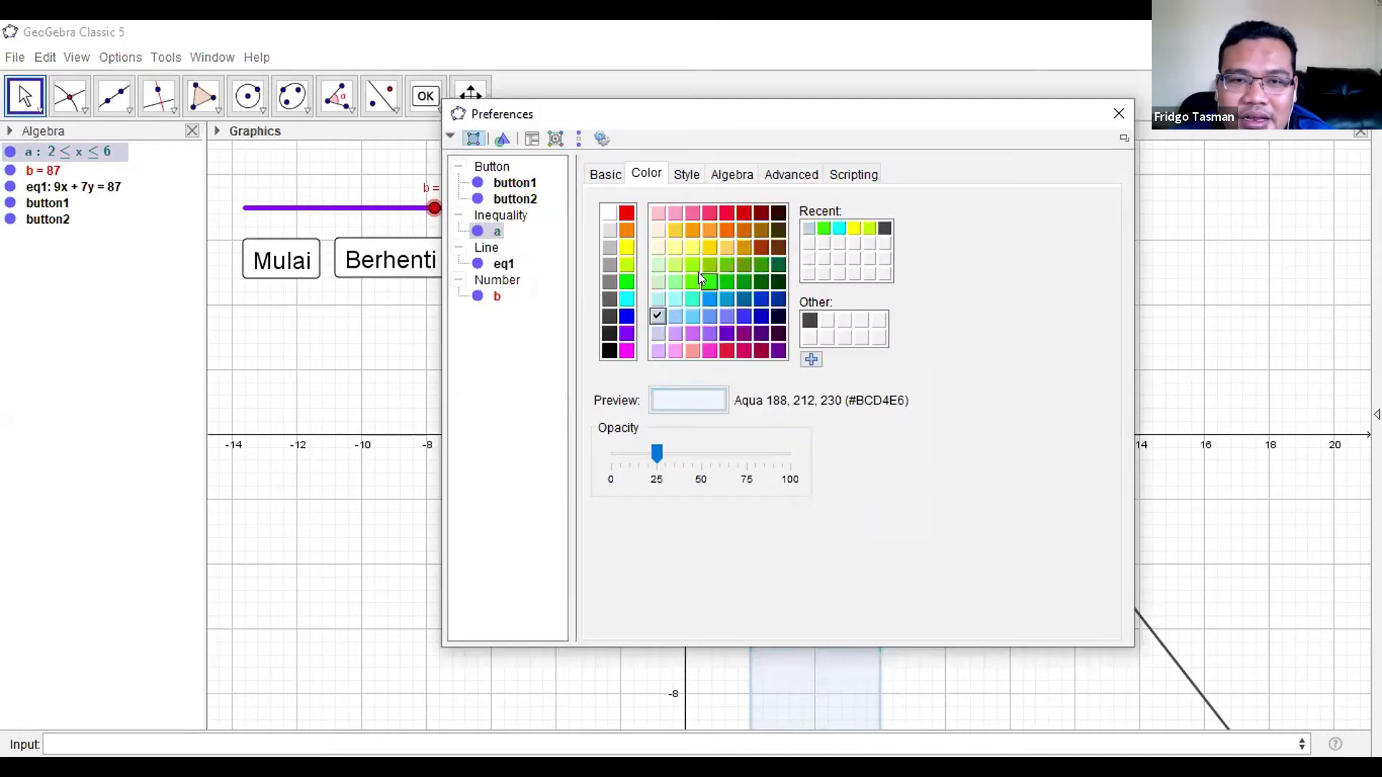
left_click(690, 282)
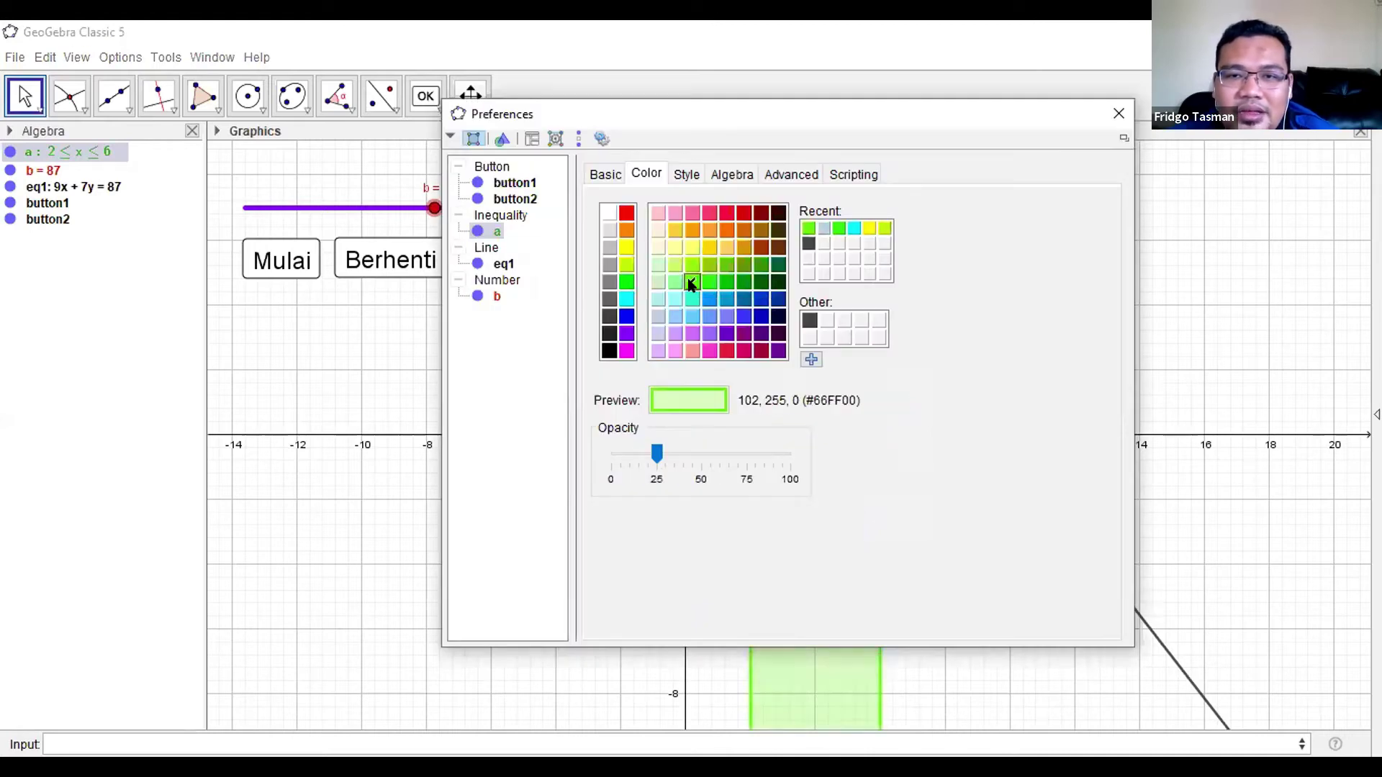
Test how line eq1 moves by sweeping slider b down to -83 and up to 100
left_click(1114, 115)
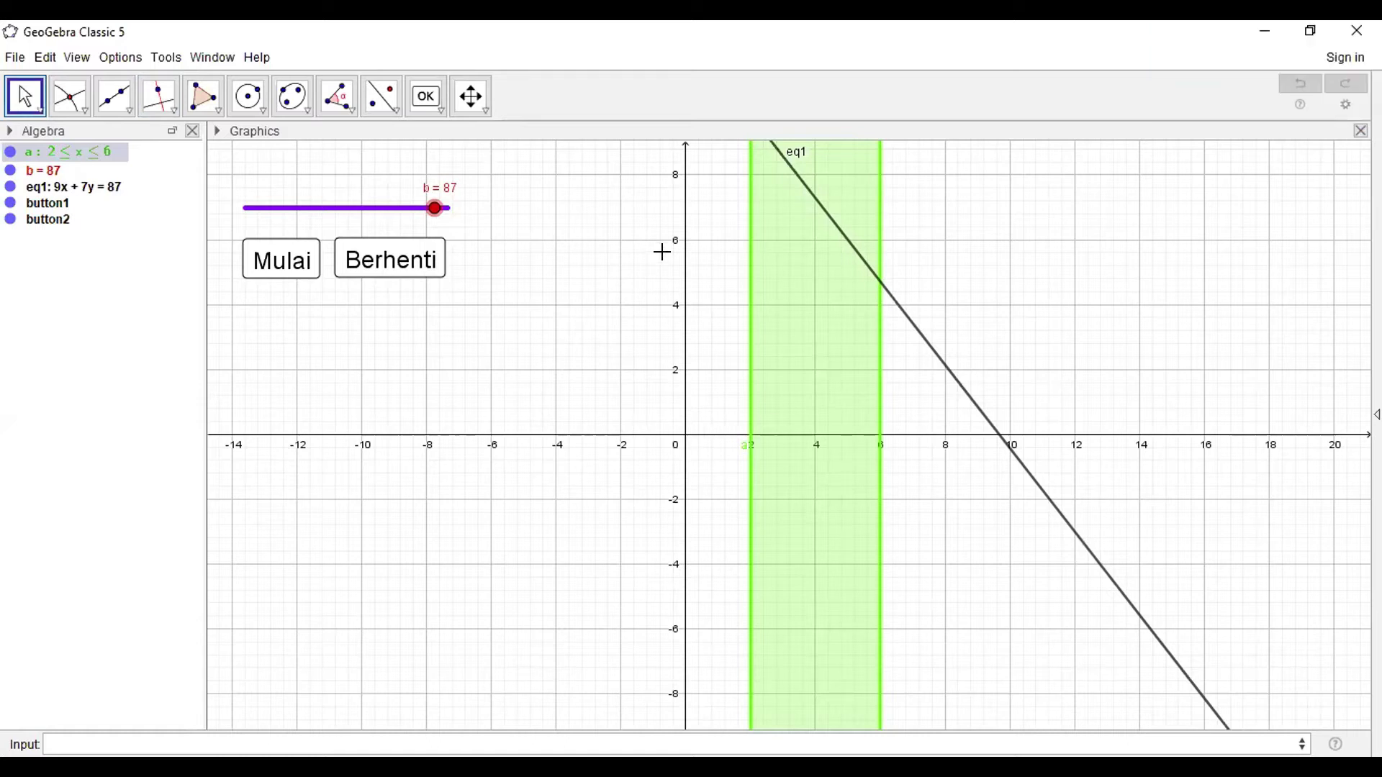
left_click_drag(434, 224, 255, 249)
scroll(728, 380, "up", 2)
scroll(727, 379, "down", 5)
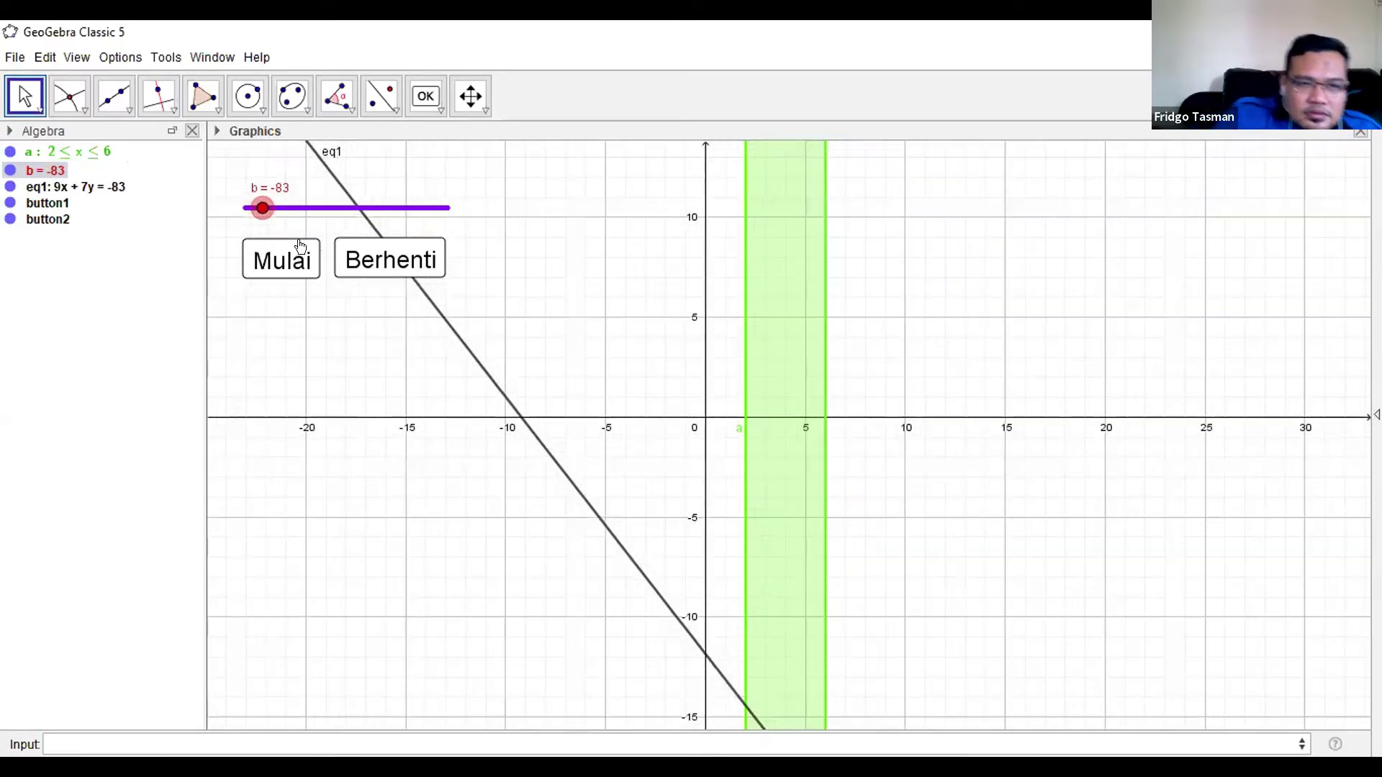
left_click_drag(262, 208, 463, 210)
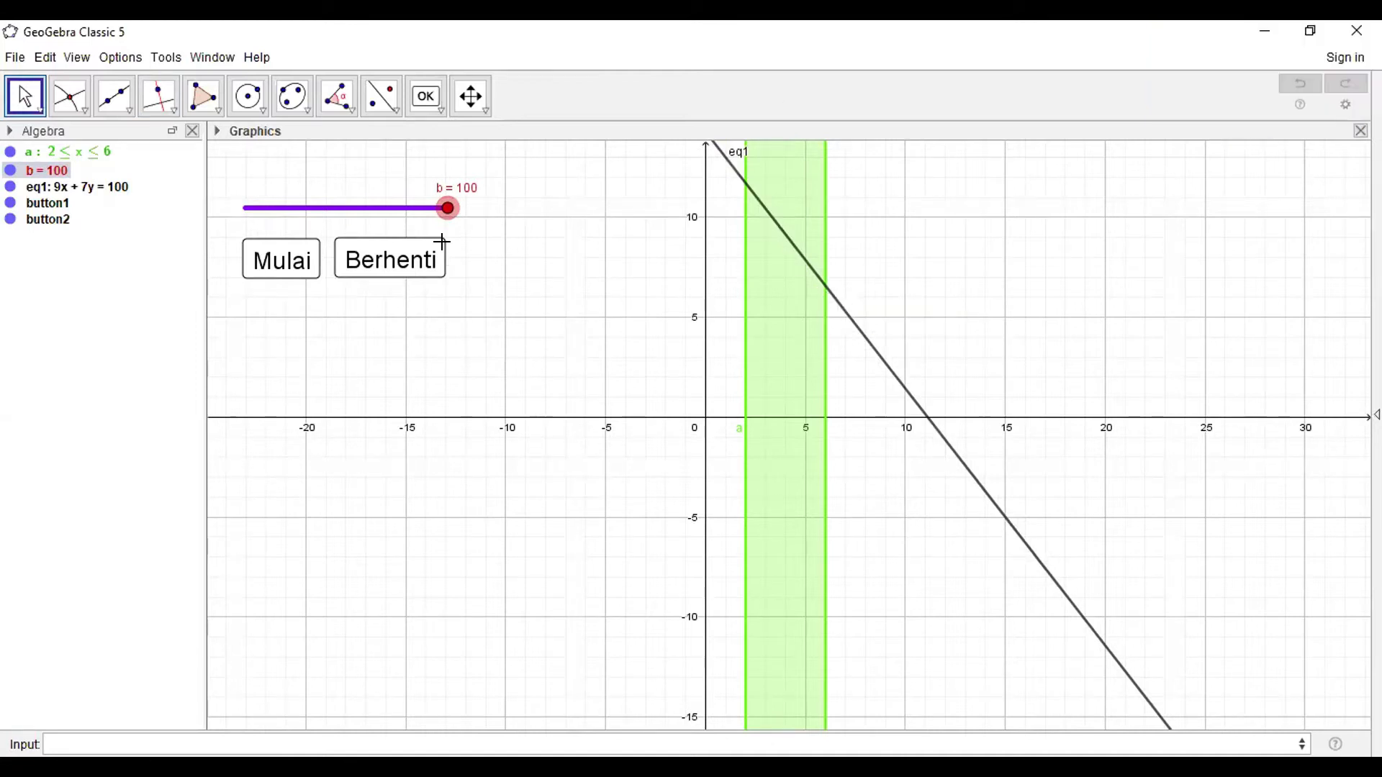
Set slider b to -100, run its animation with Mulai and stop it with Berhenti at b = -17
left_click_drag(447, 214, 234, 225)
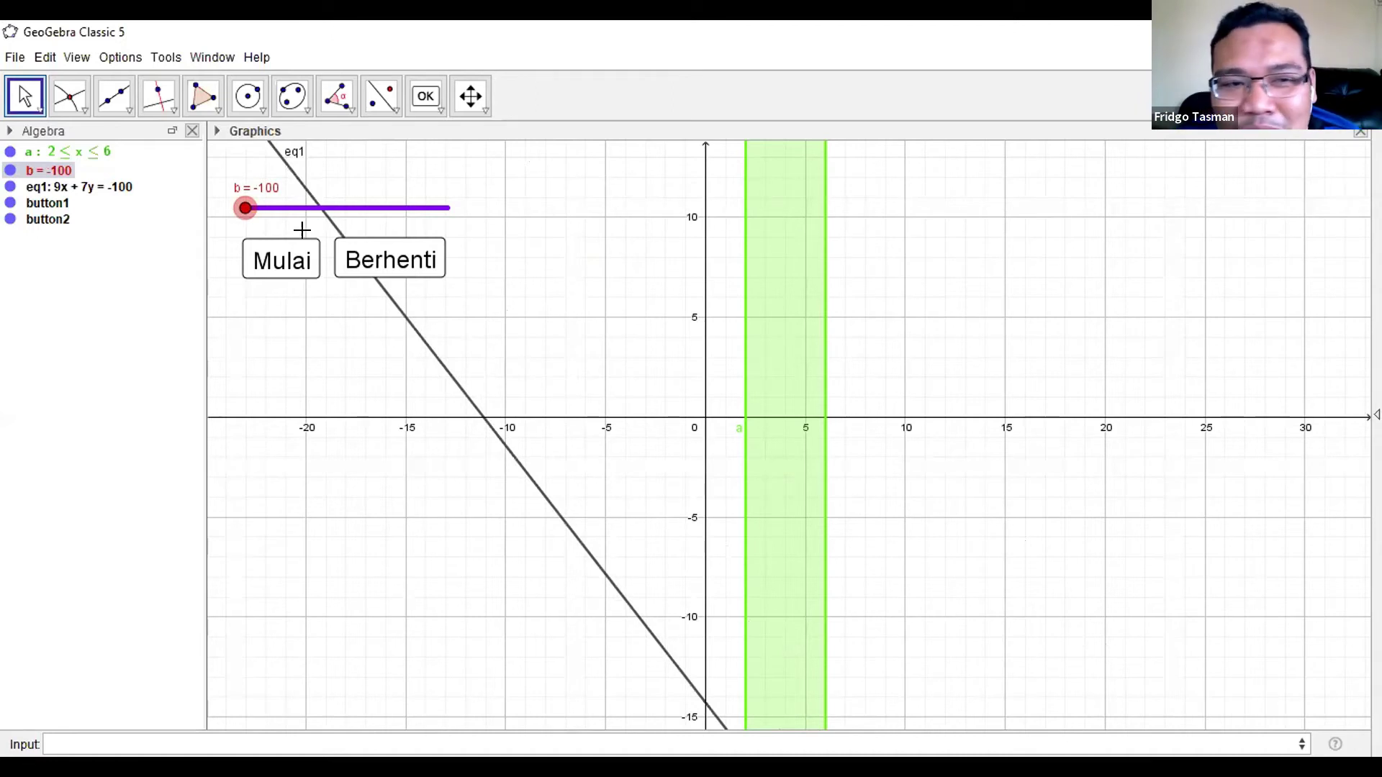
left_click(274, 263)
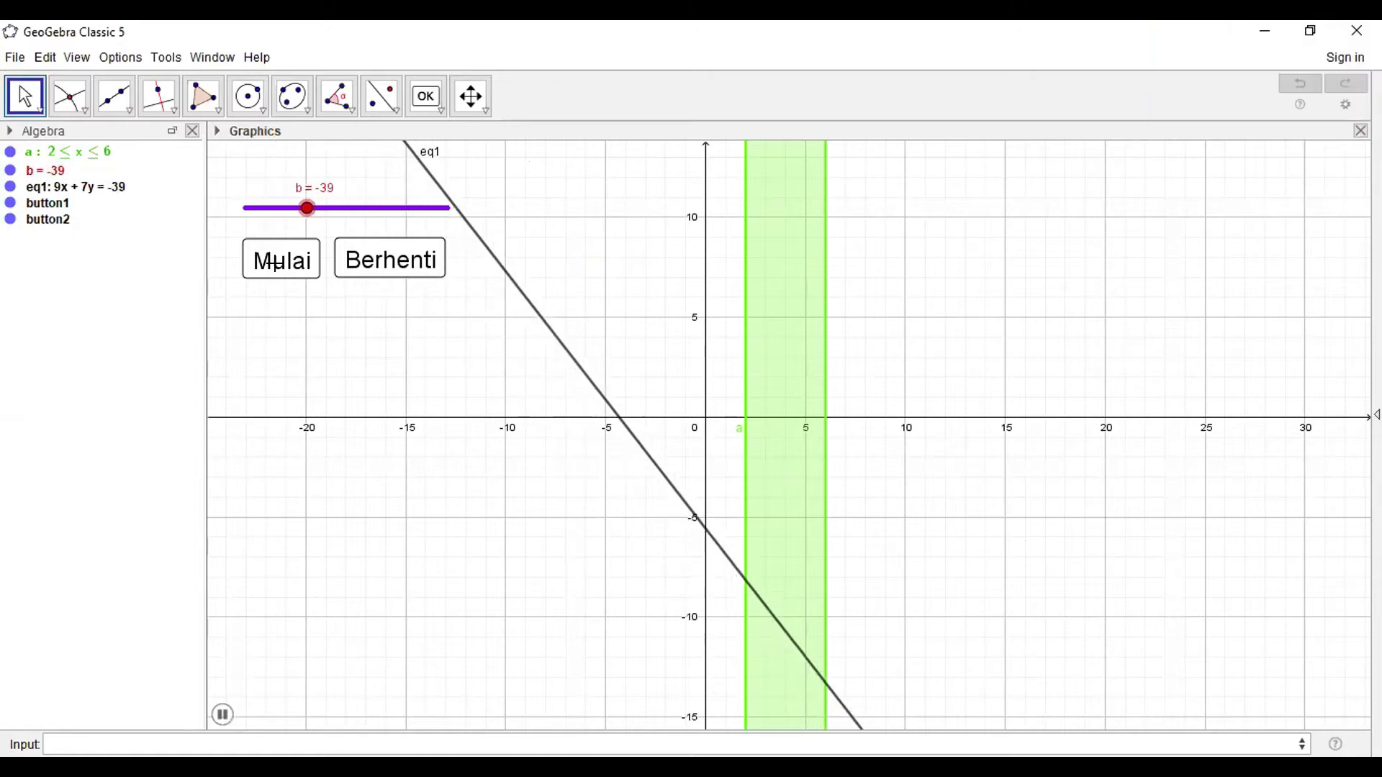
left_click(351, 263)
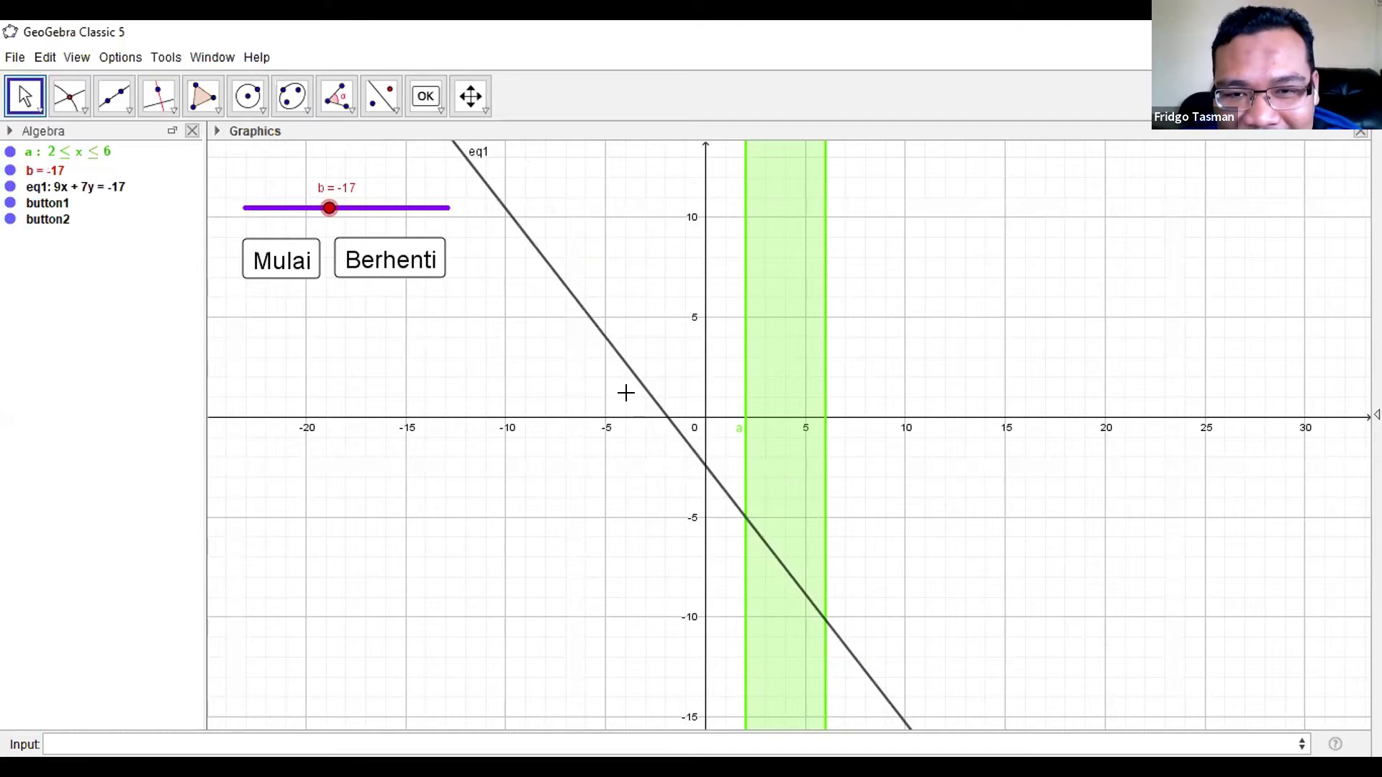
Add the inequality x + y ≤ 6 to the graph
left_click(122, 743)
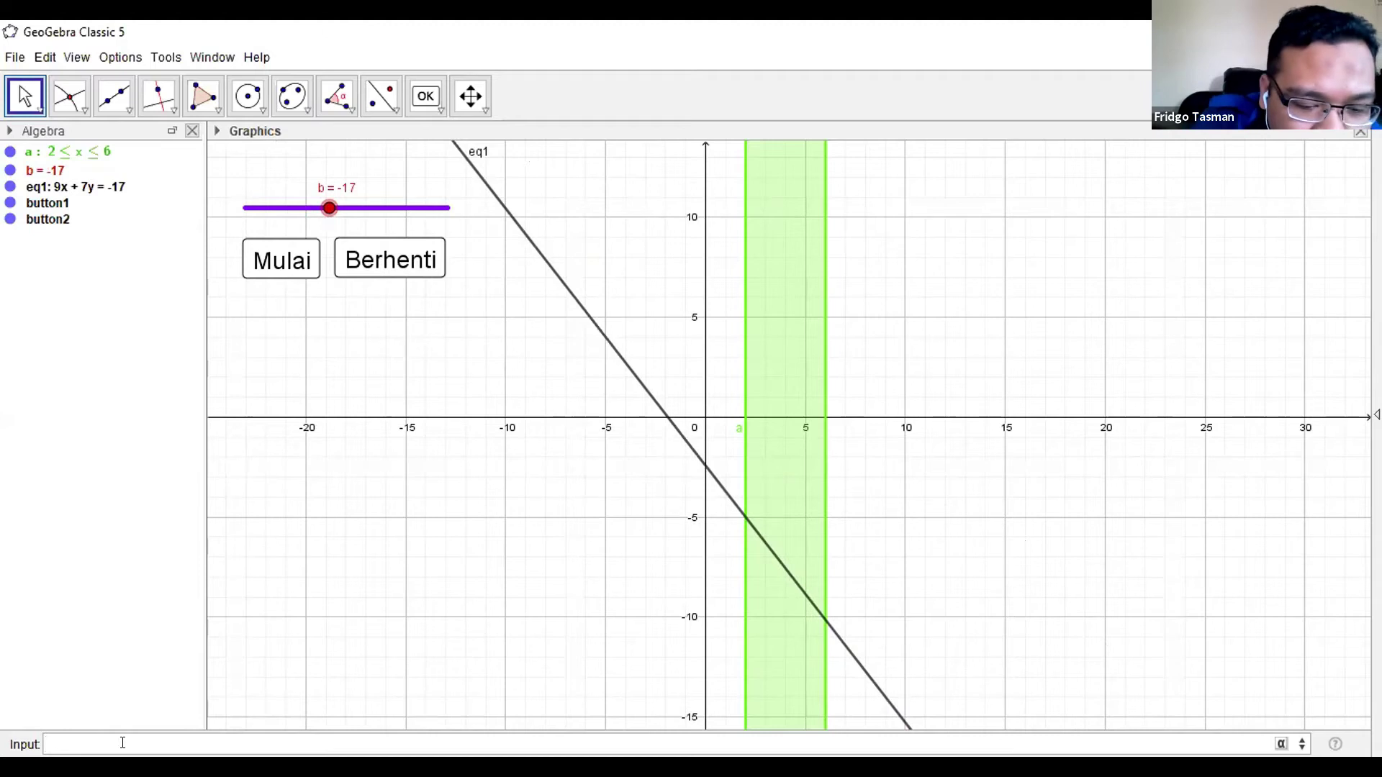
type("x + ")
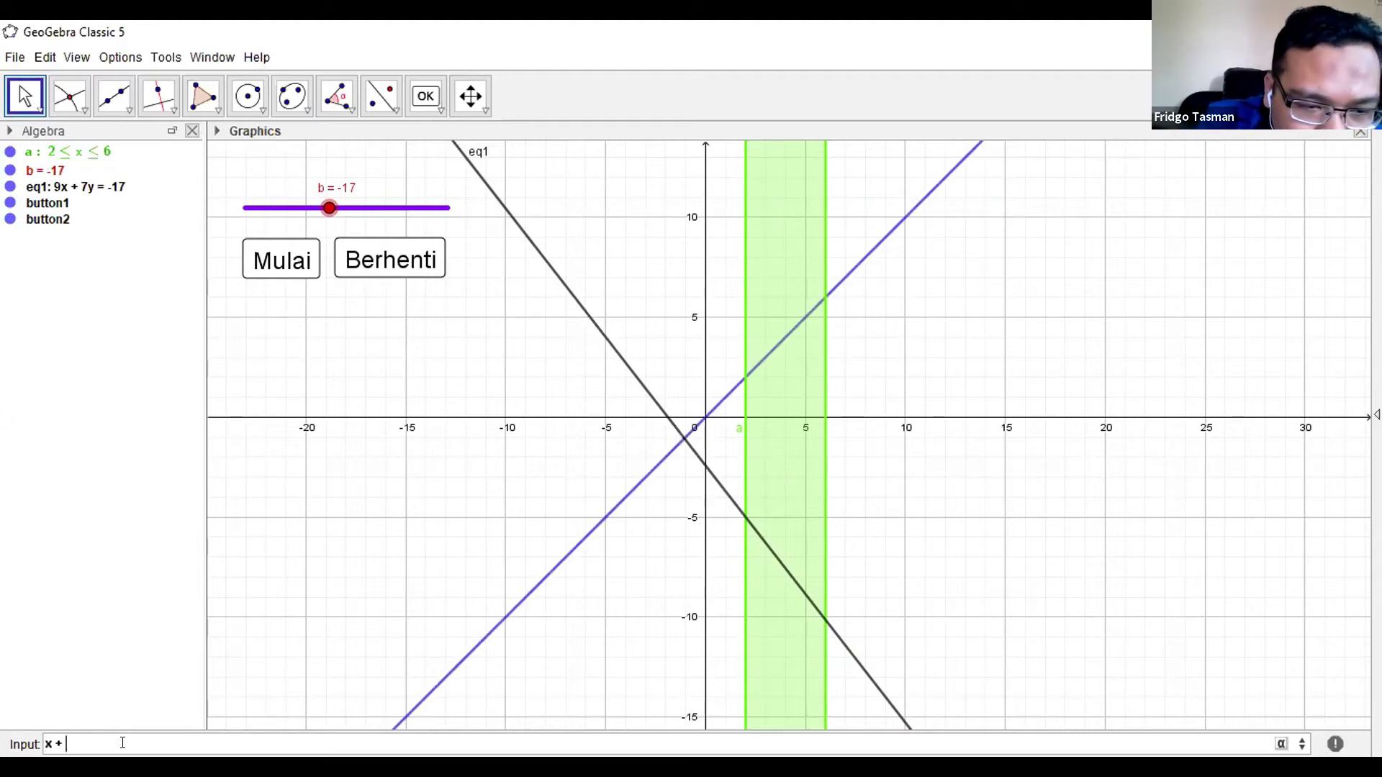
type("y")
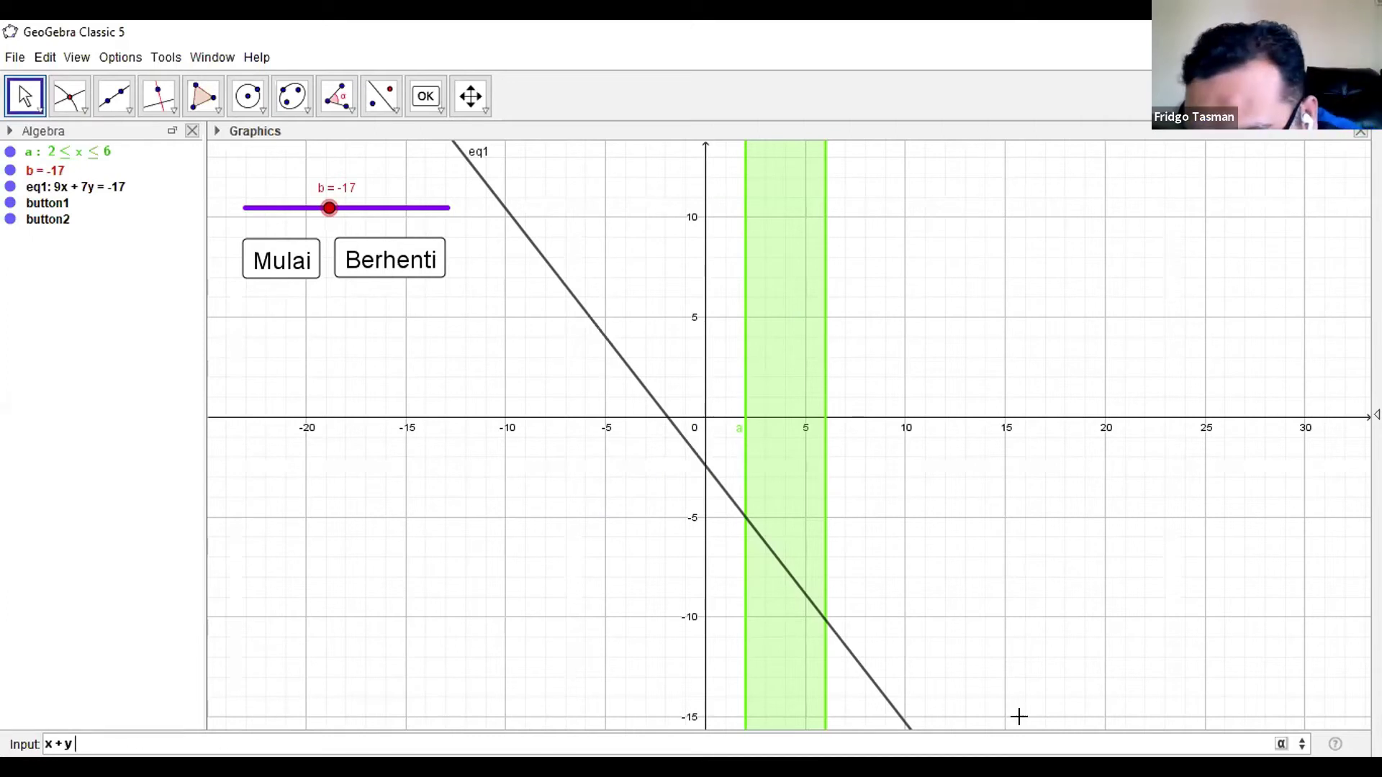
left_click(1281, 743)
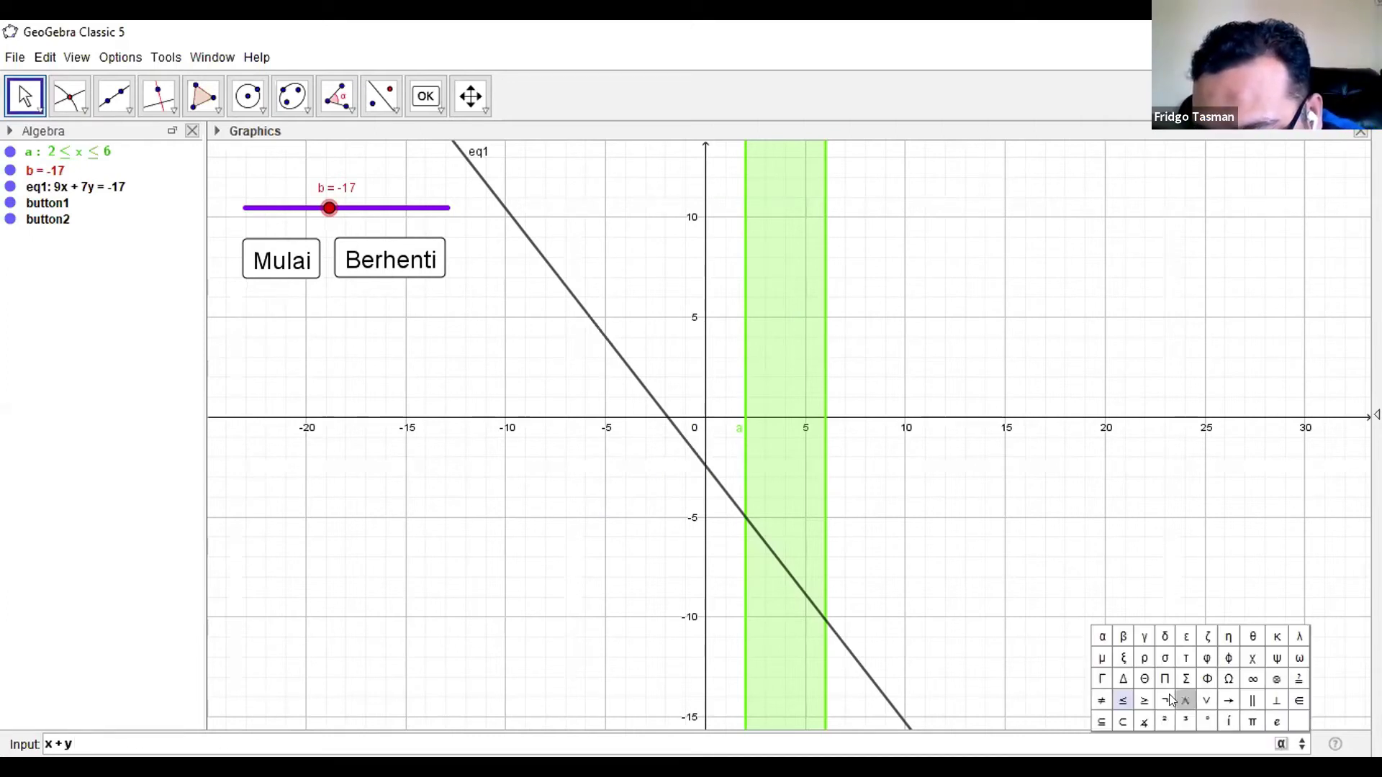
left_click(1124, 702)
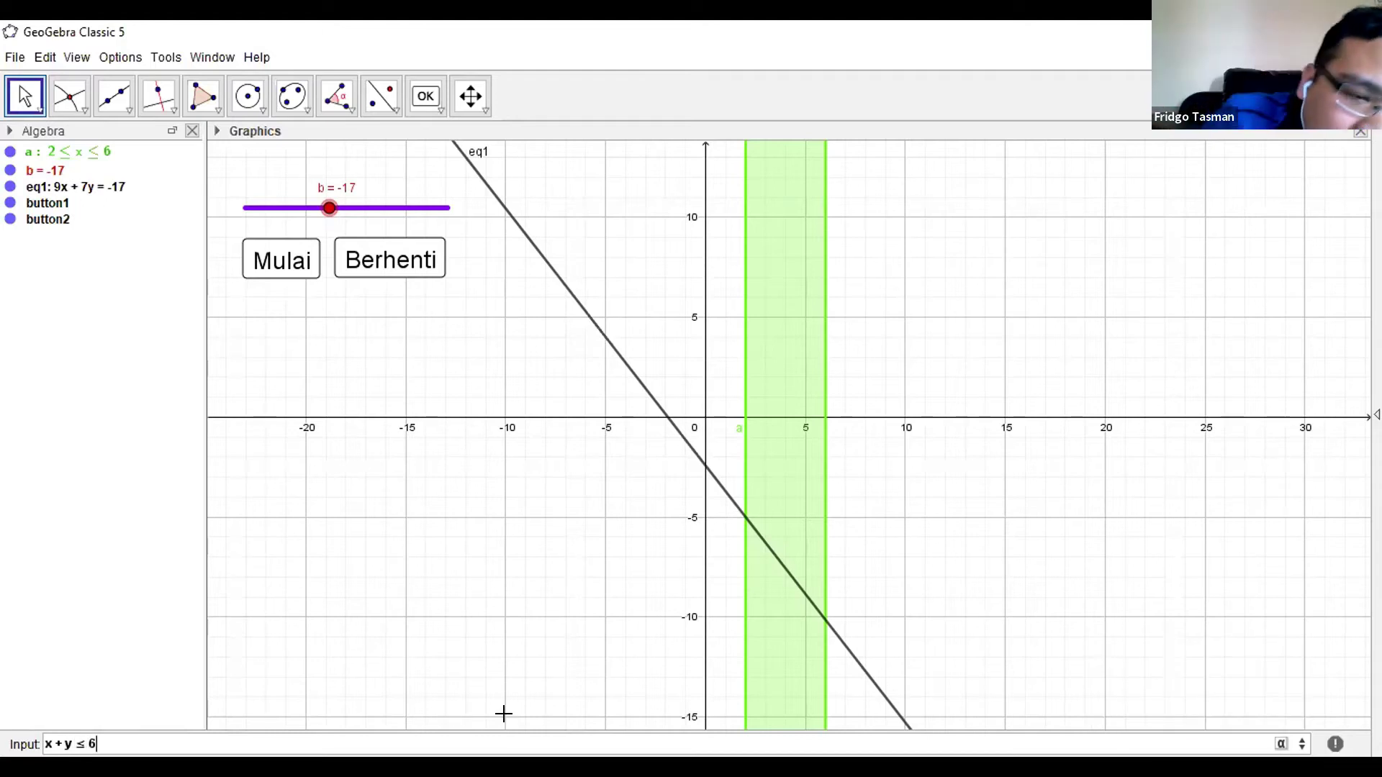
key("Return")
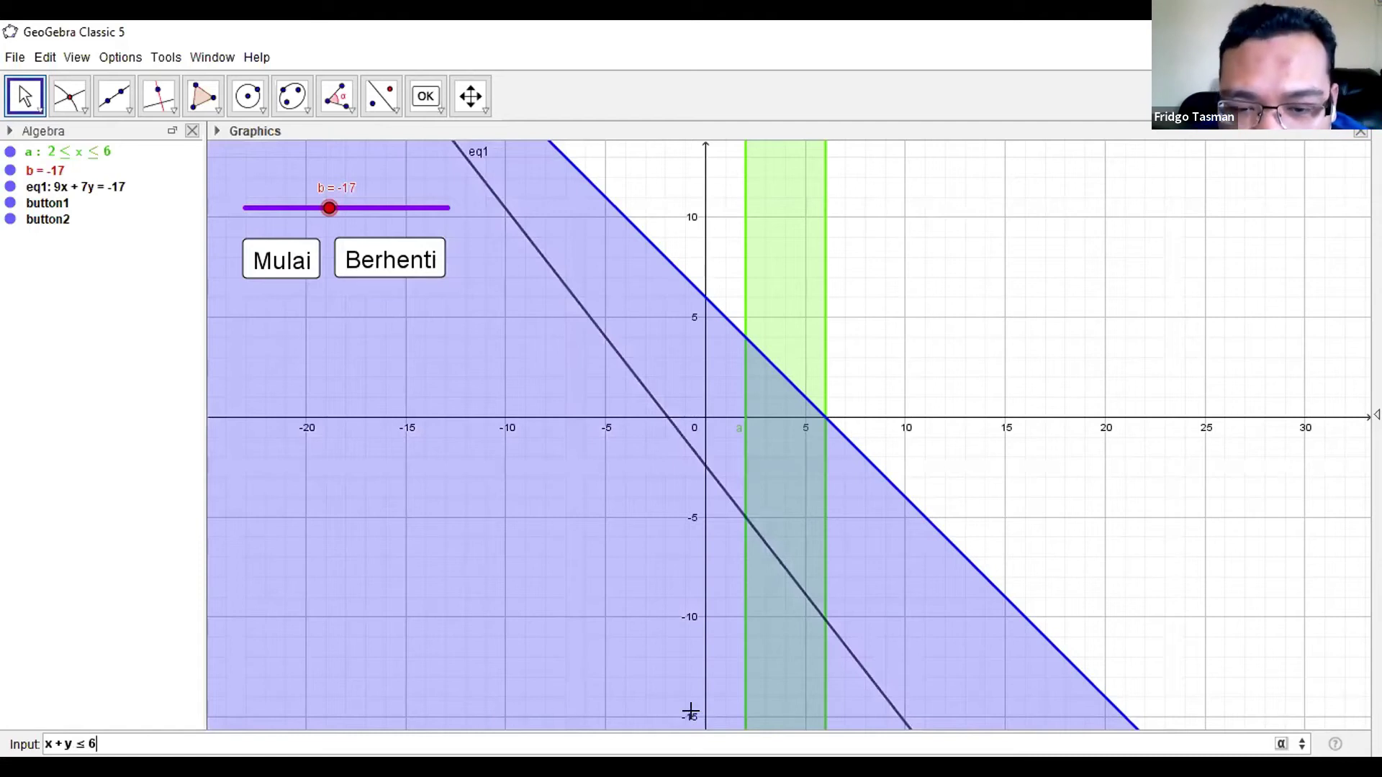
key("Return")
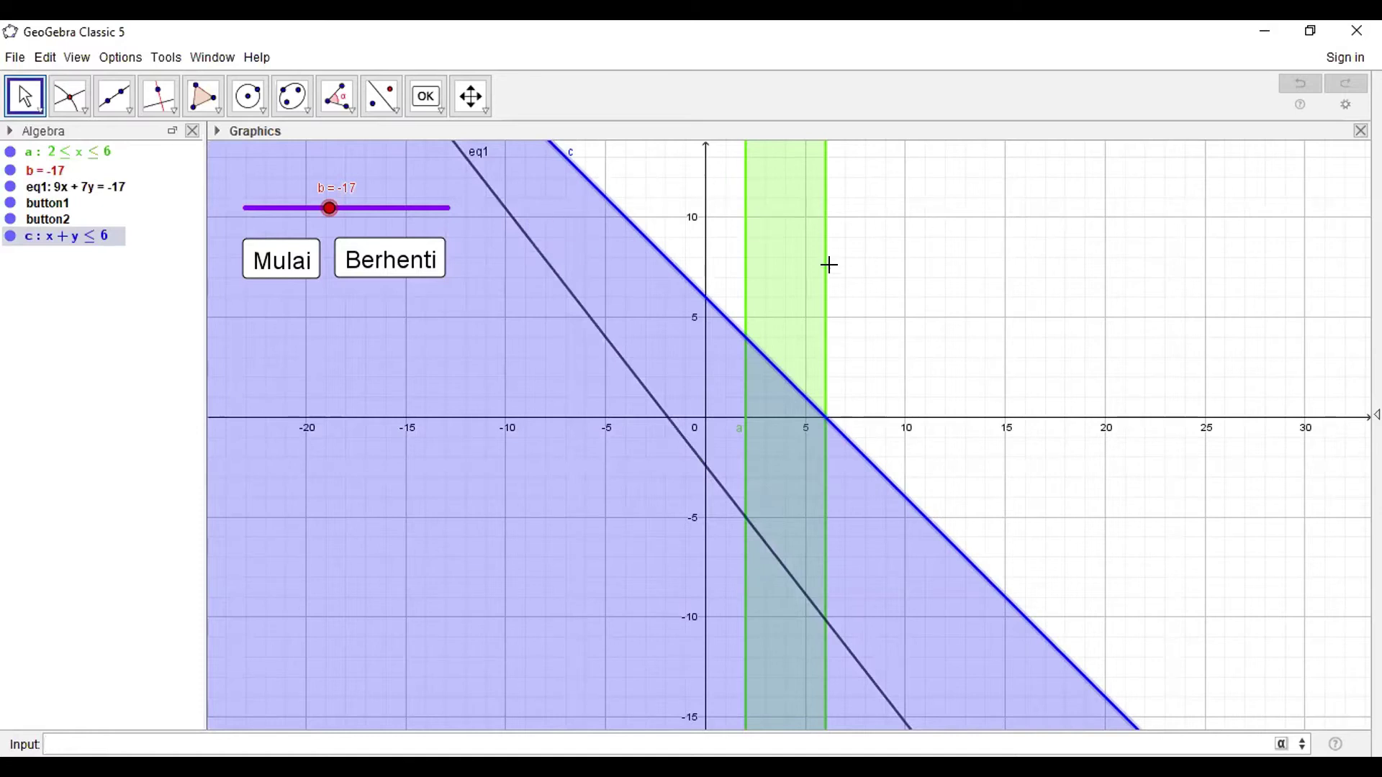
Run and stop the line's animation twice with Mulai and Berhenti, and set slider b to 54
left_click(270, 270)
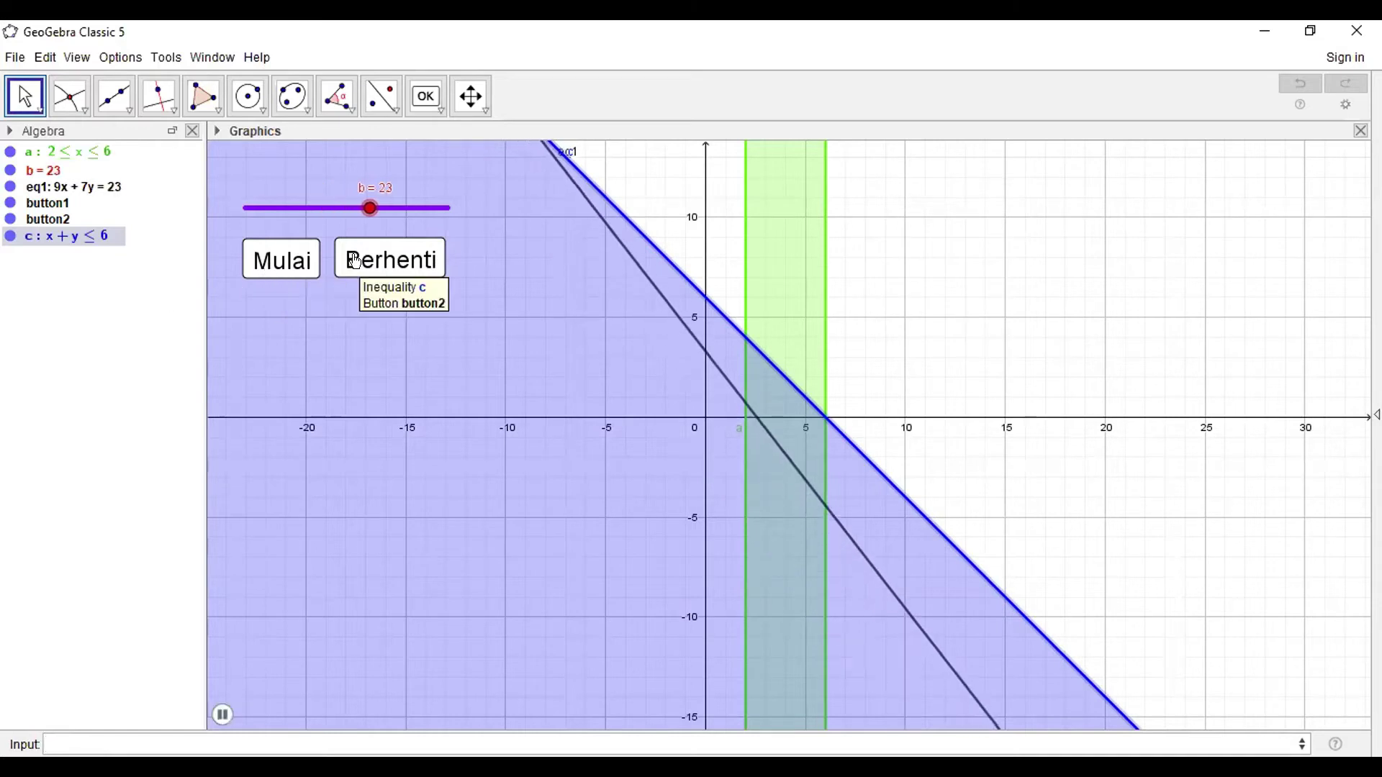
left_click(354, 261)
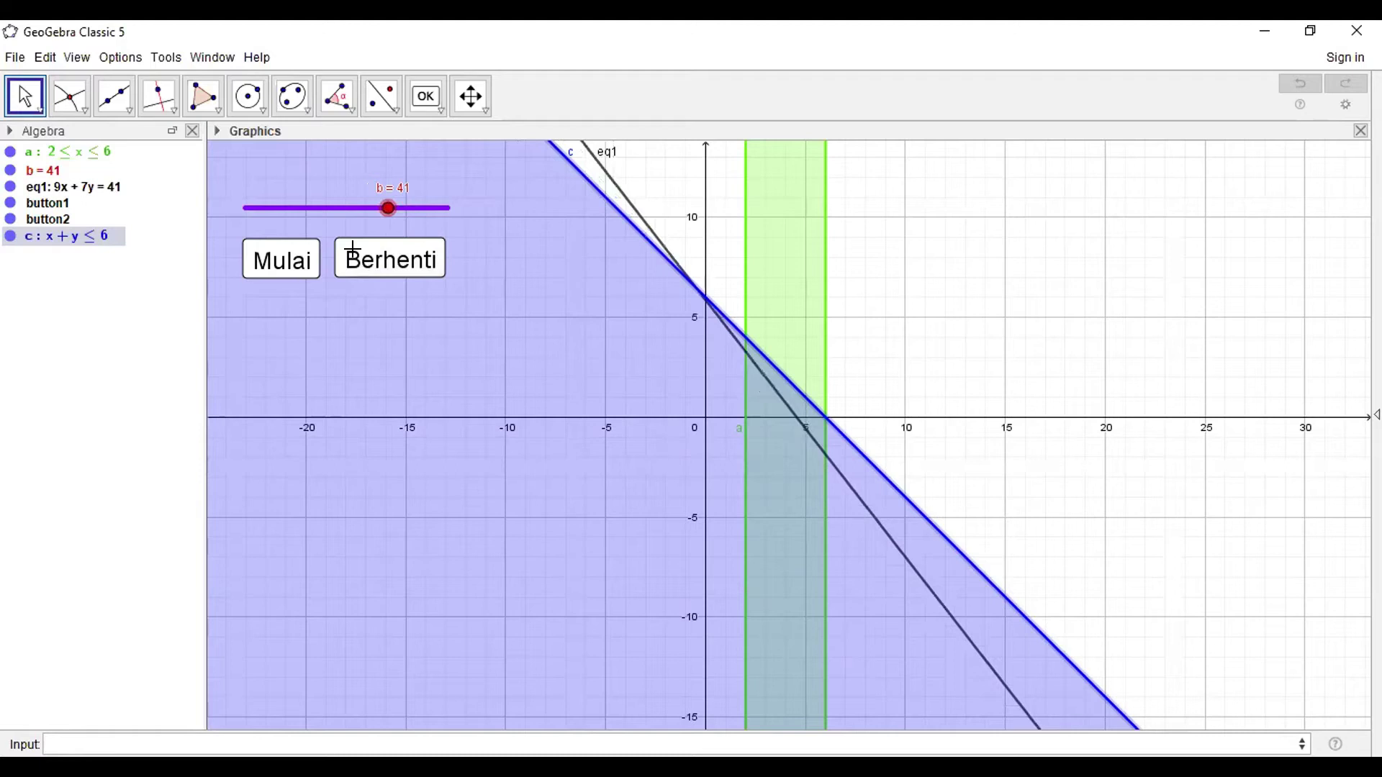
left_click(352, 249)
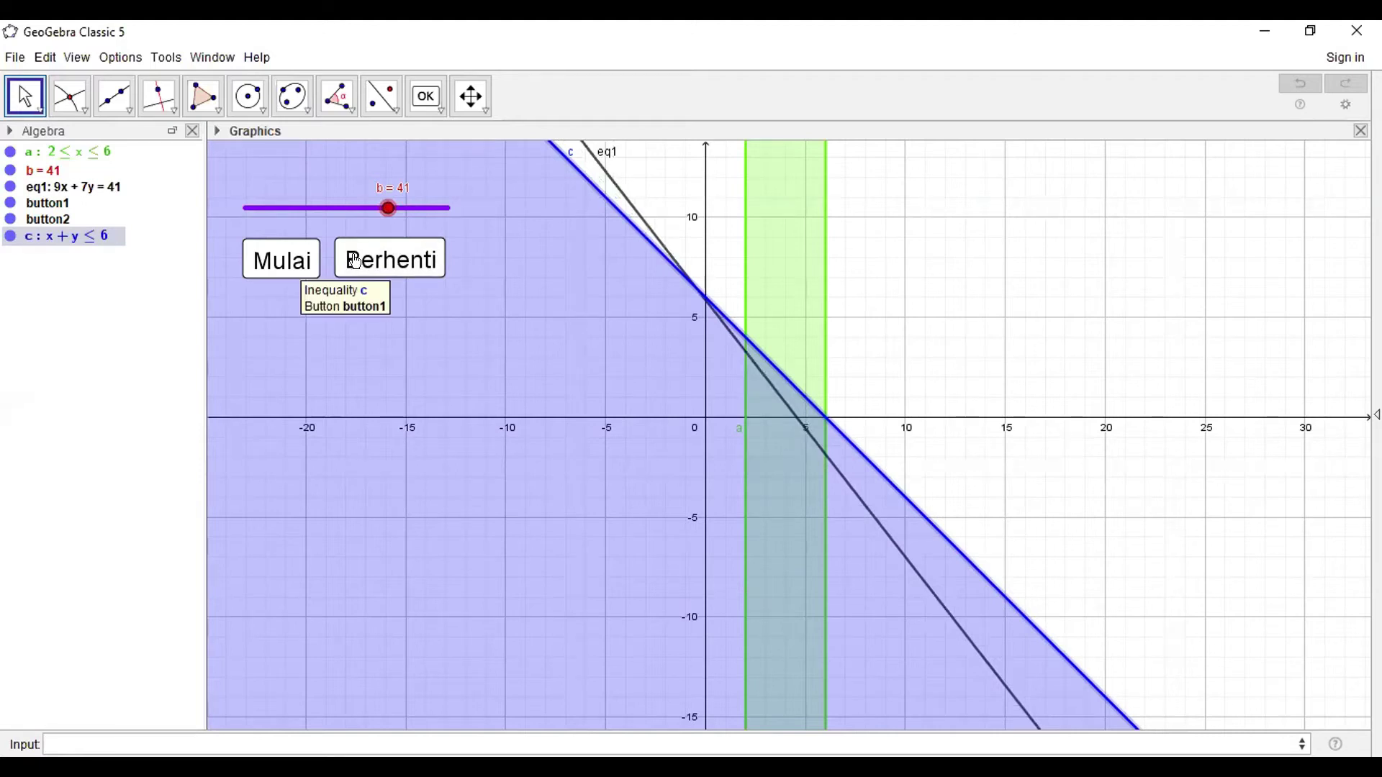
left_click(298, 262)
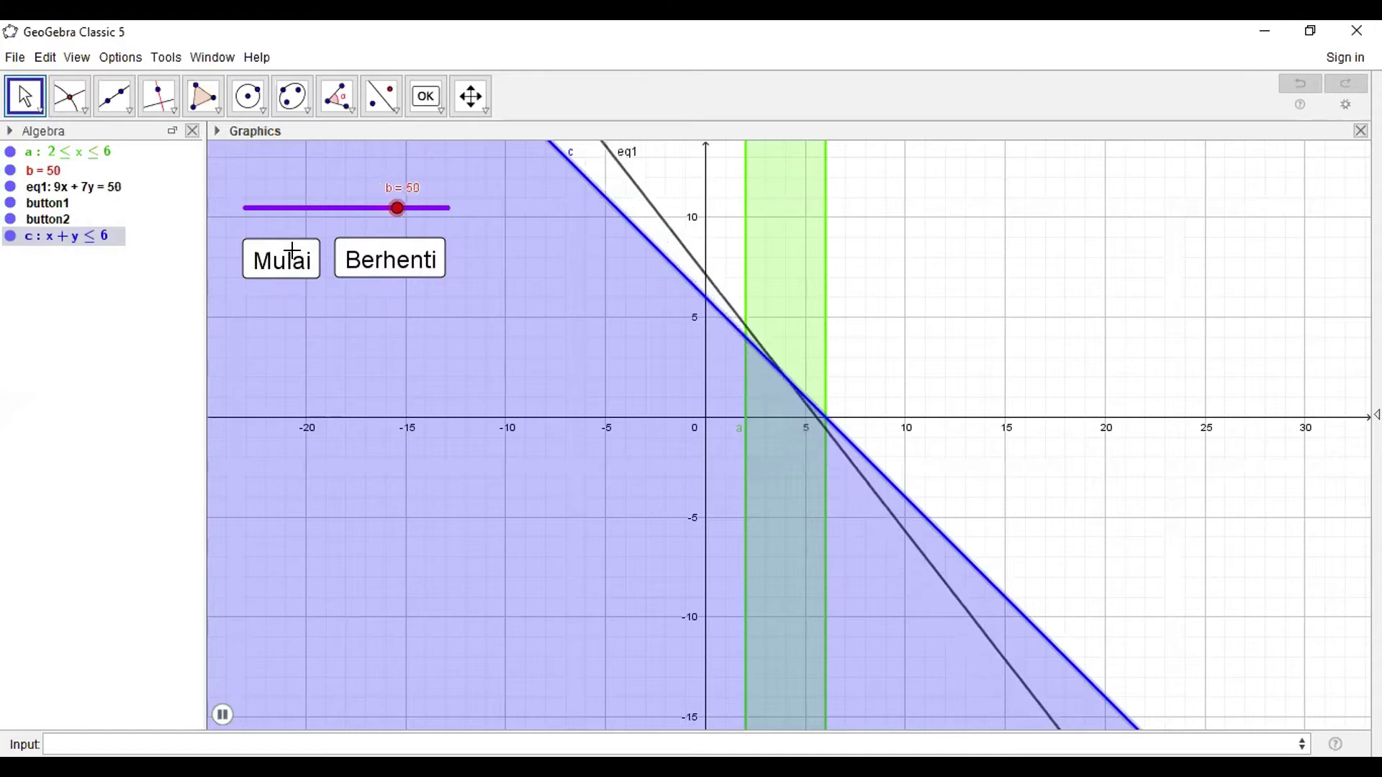
left_click(434, 257)
left_click_drag(428, 208, 399, 213)
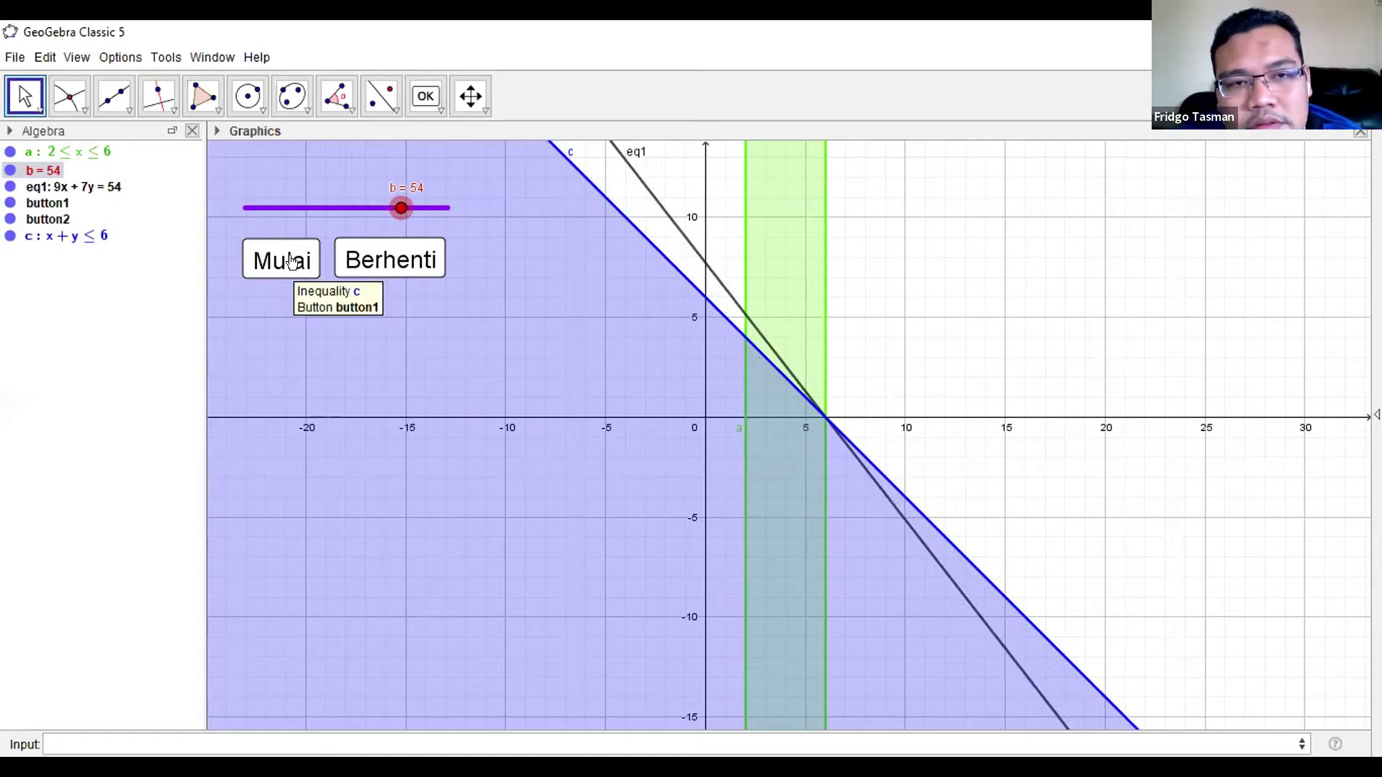
Return slider b to -100, replay the animation with Mulai and stop it with Berhenti at b = 55
left_click_drag(398, 209, 245, 208)
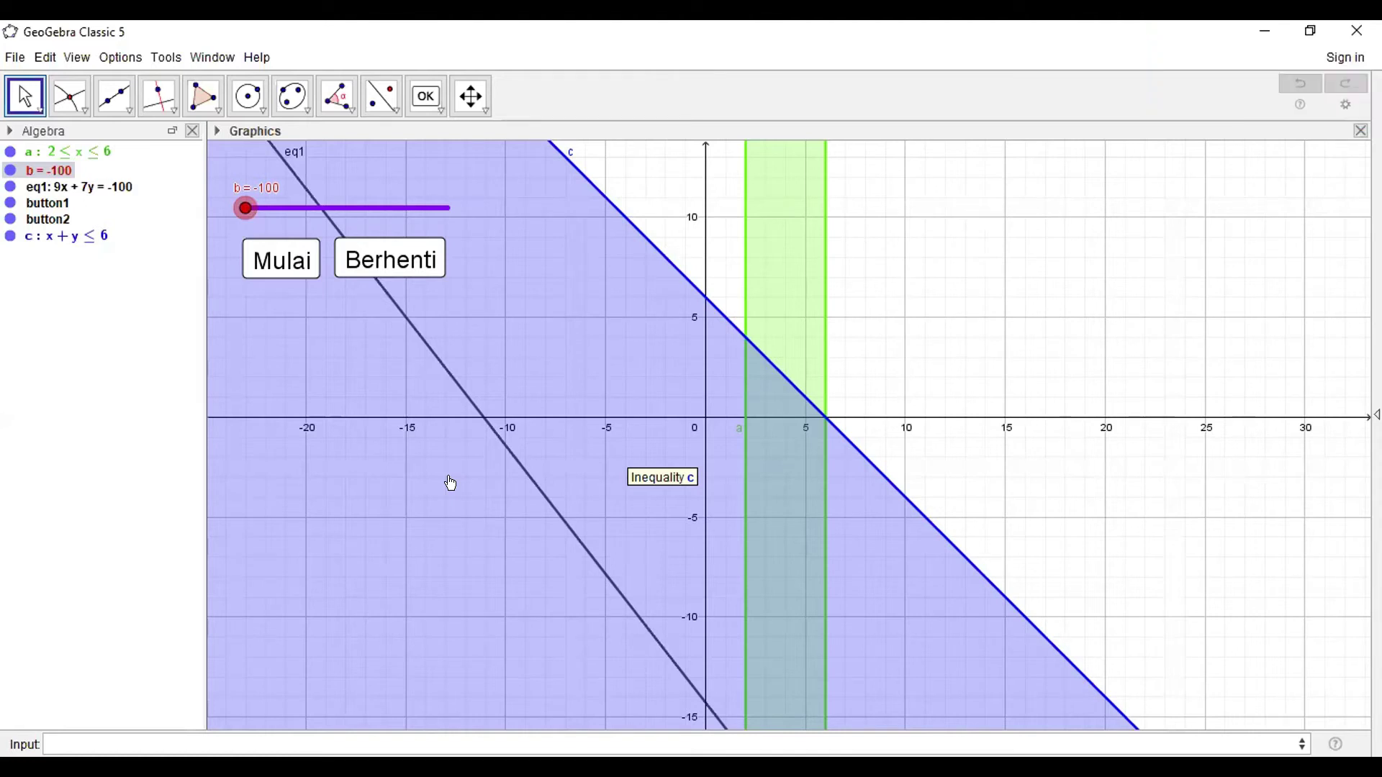
left_click(291, 258)
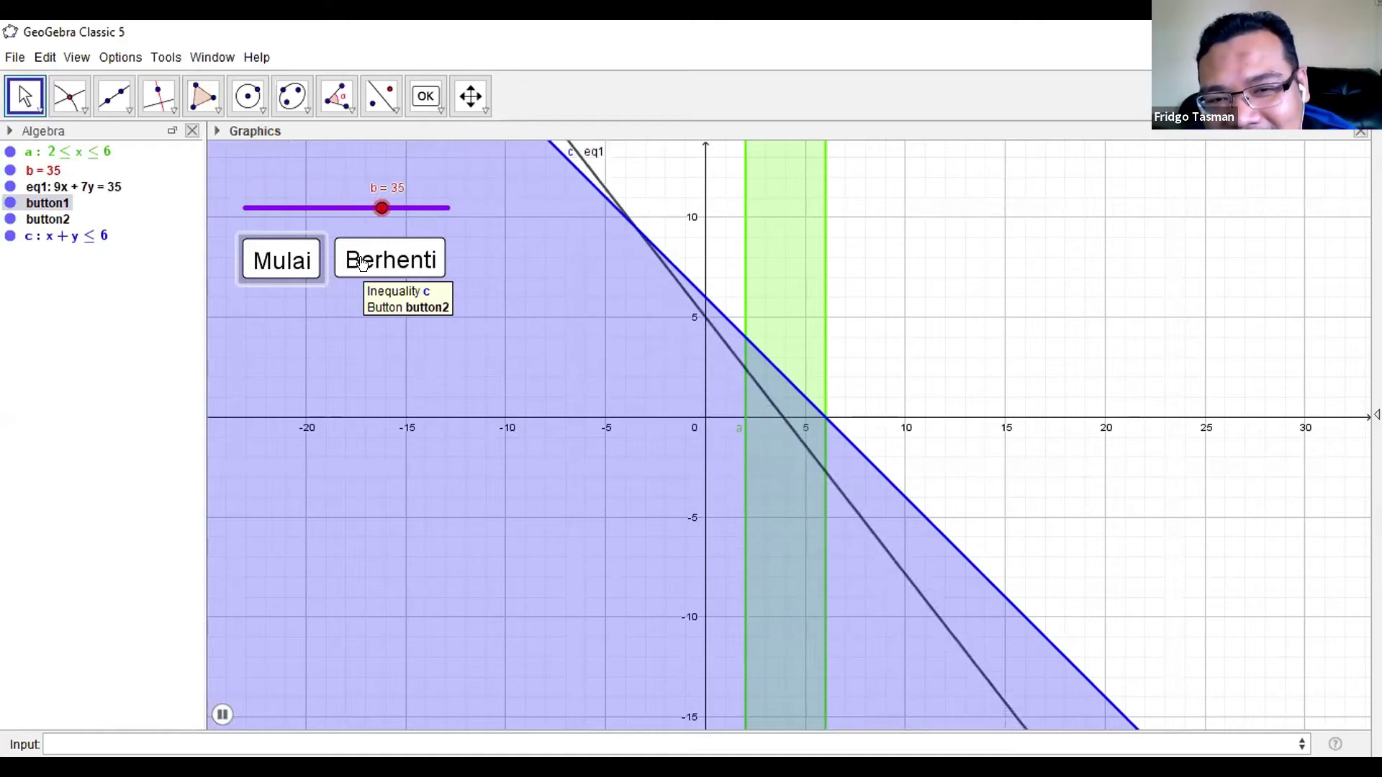
left_click(356, 252)
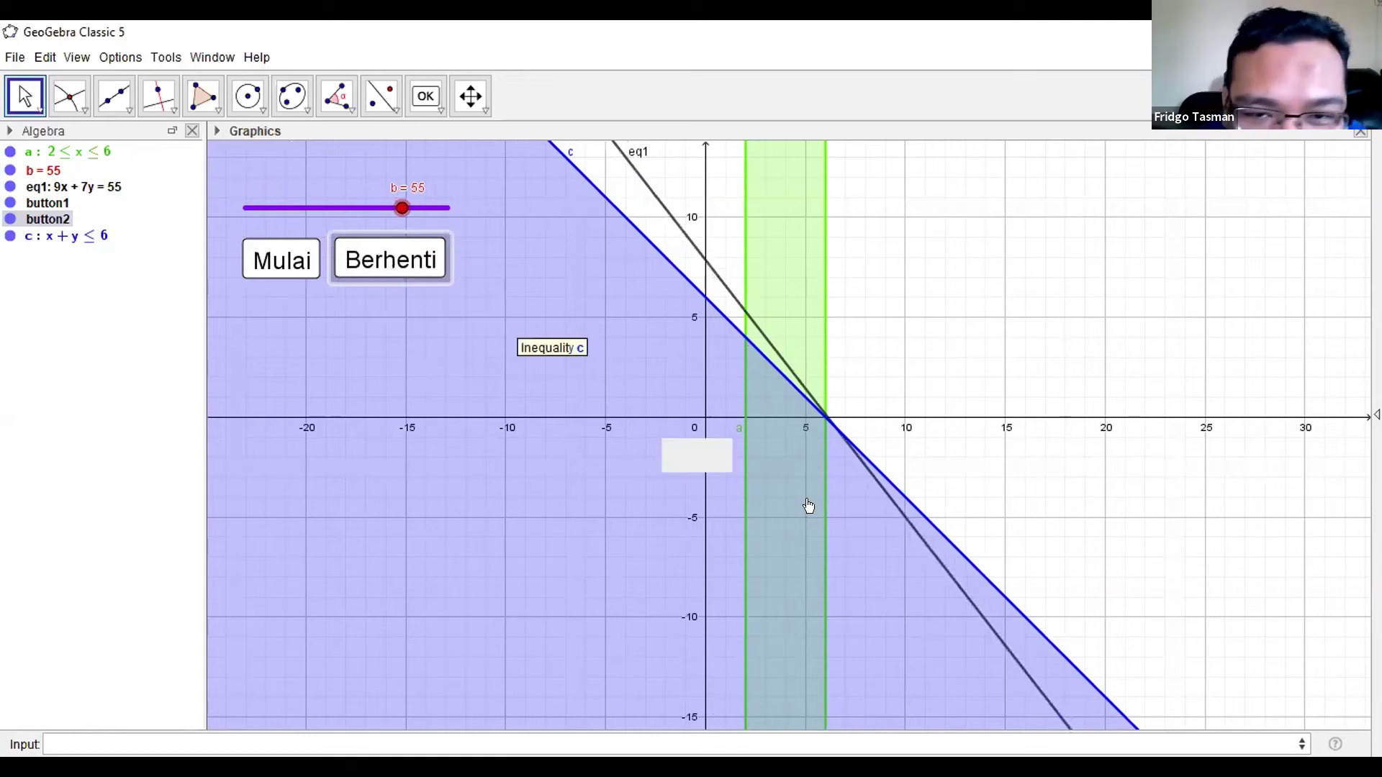
Move line eq1 across the overlap of both regions by setting slider b to 54, 46 and -14
scroll(809, 502, "up", 1)
mouse_move(401, 208)
left_mouse_down()
mouse_move(398, 225)
mouse_move(390, 210)
left_mouse_up()
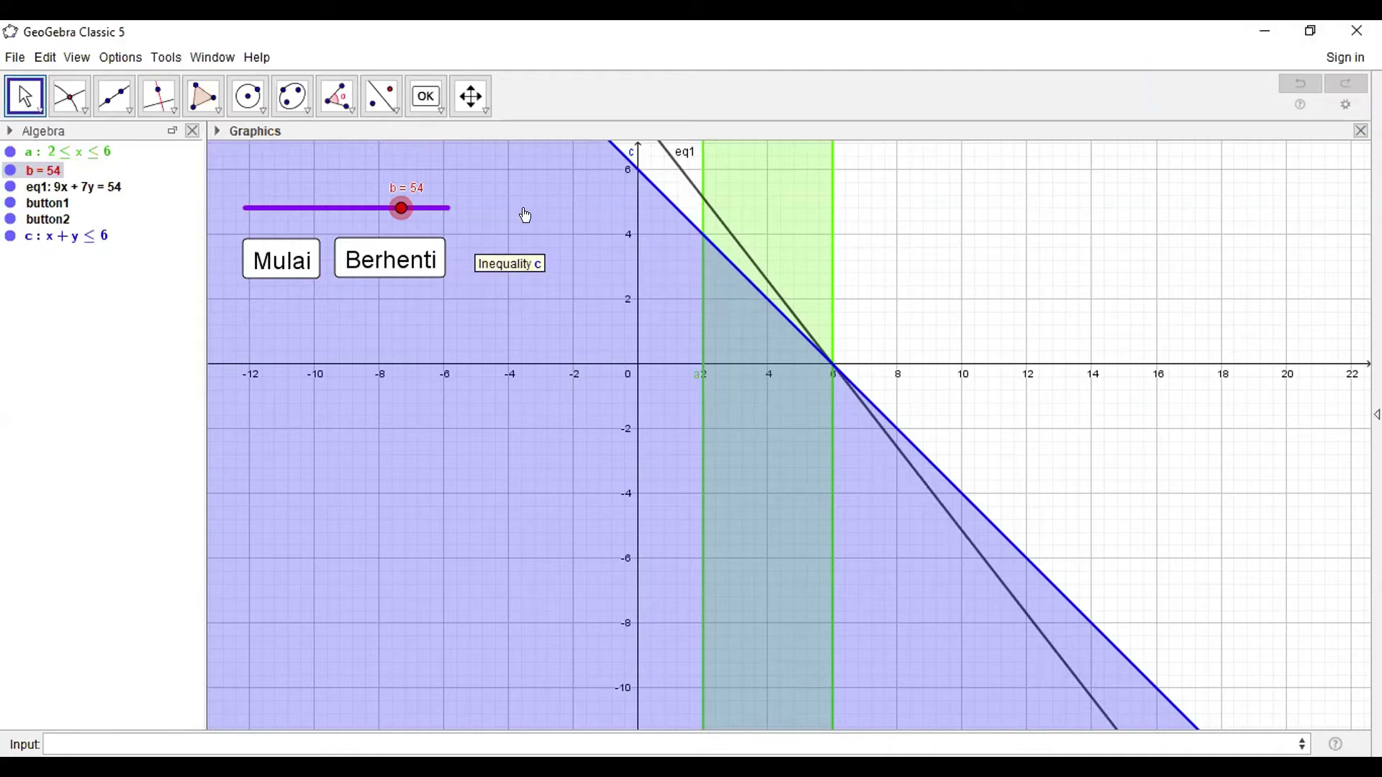
left_click_drag(398, 209, 389, 210)
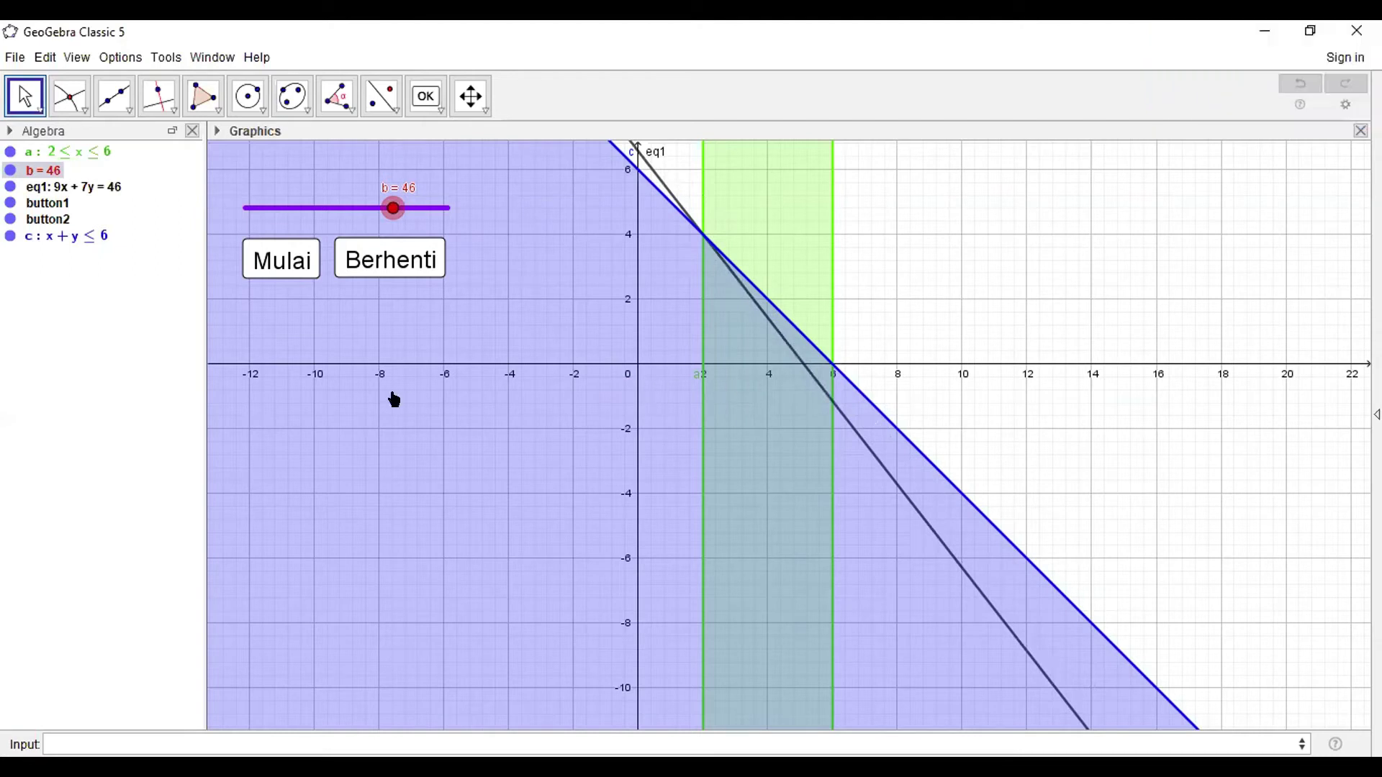
left_click_drag(388, 209, 324, 218)
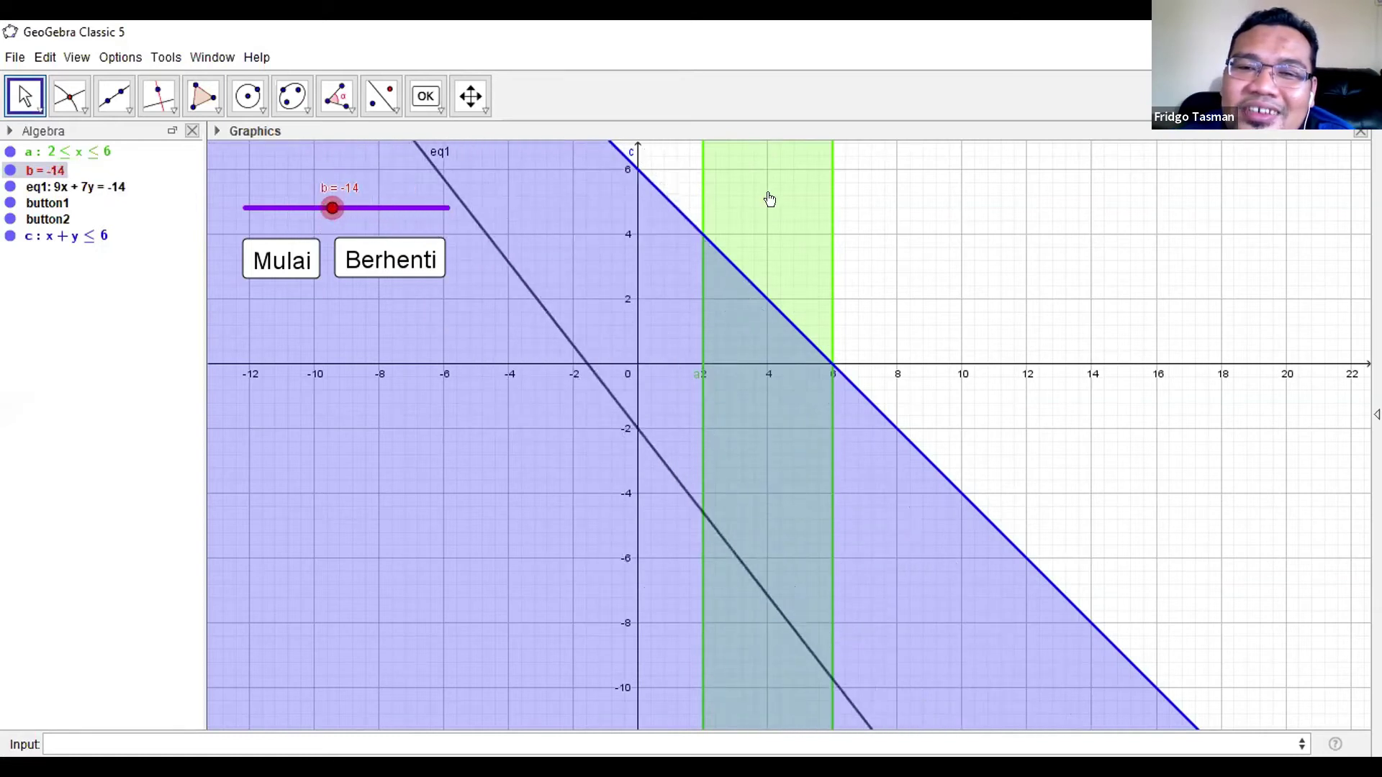
Change the color of inequality a's shaded region to green (#00CC00)
right_click(816, 218)
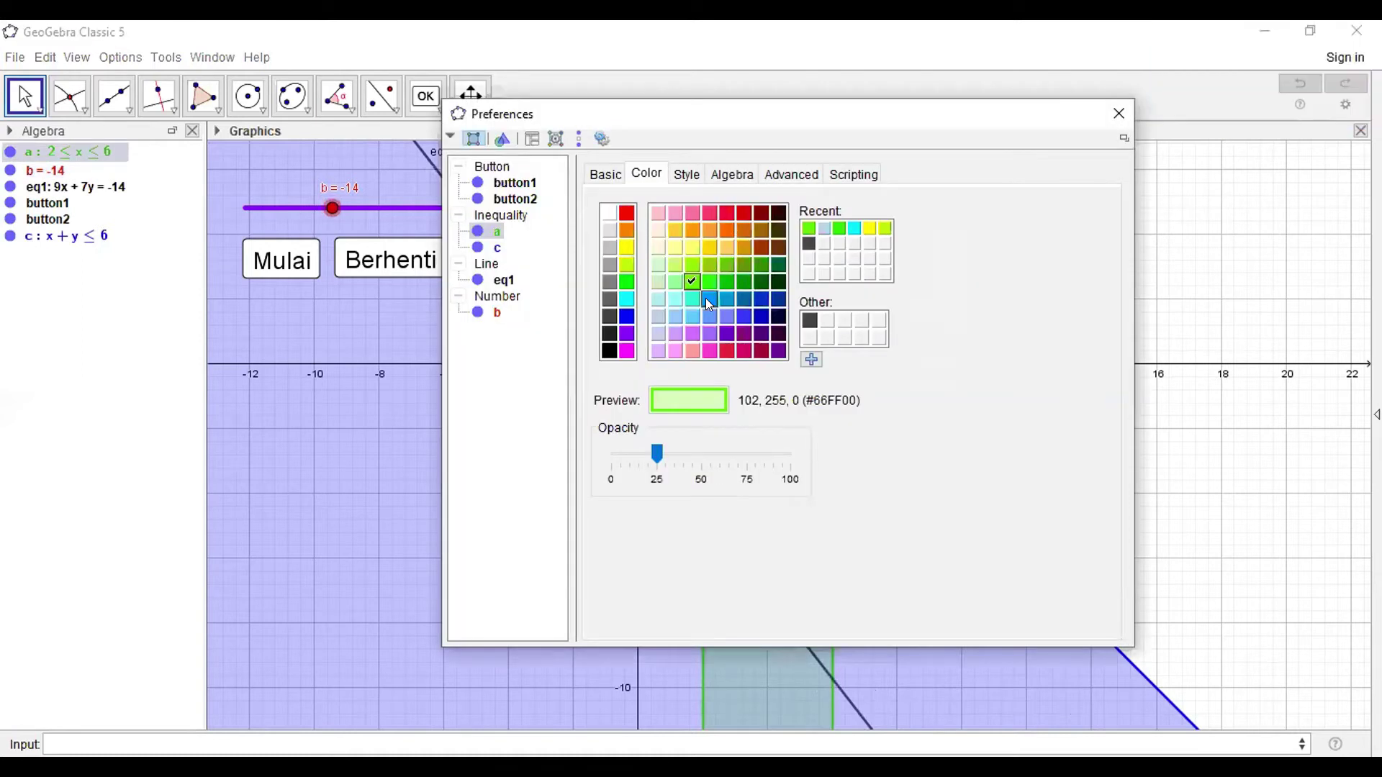
left_click(721, 282)
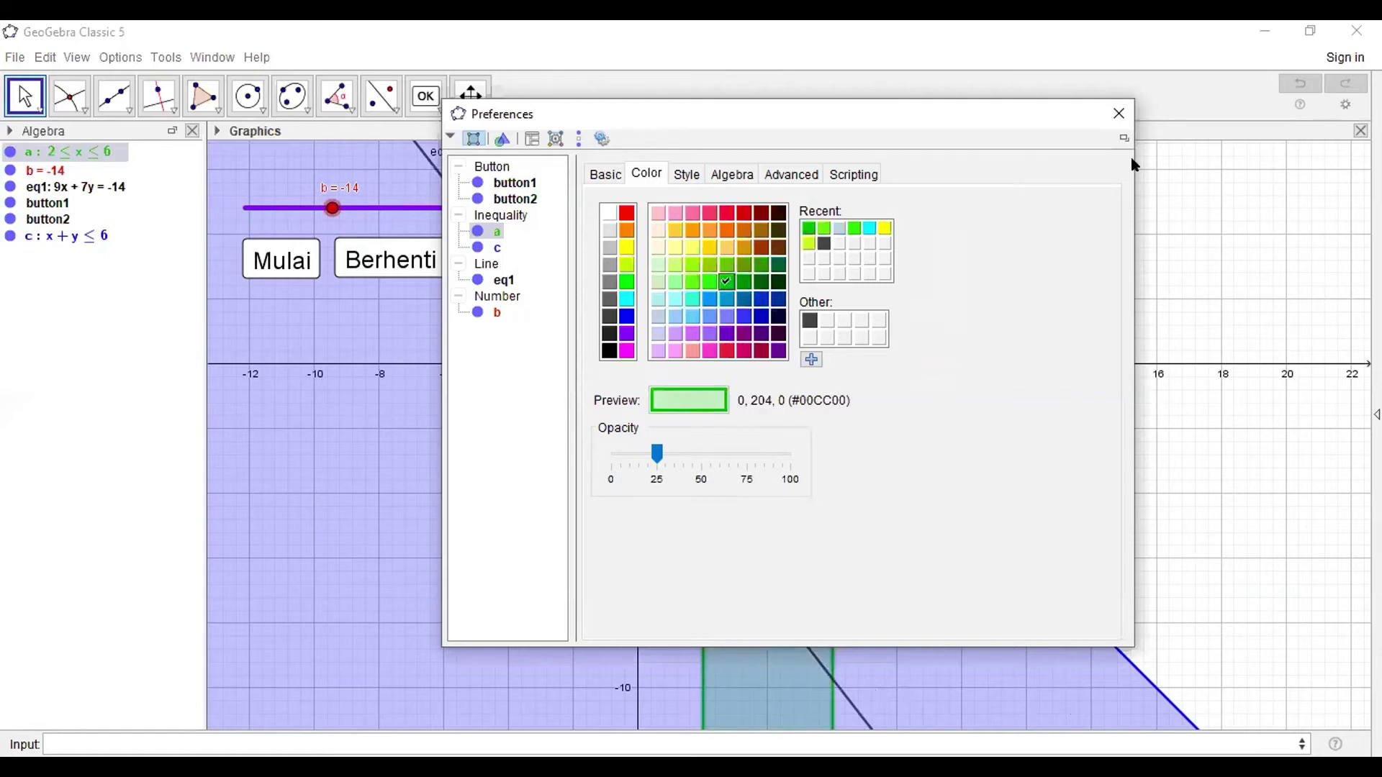
left_click(1118, 113)
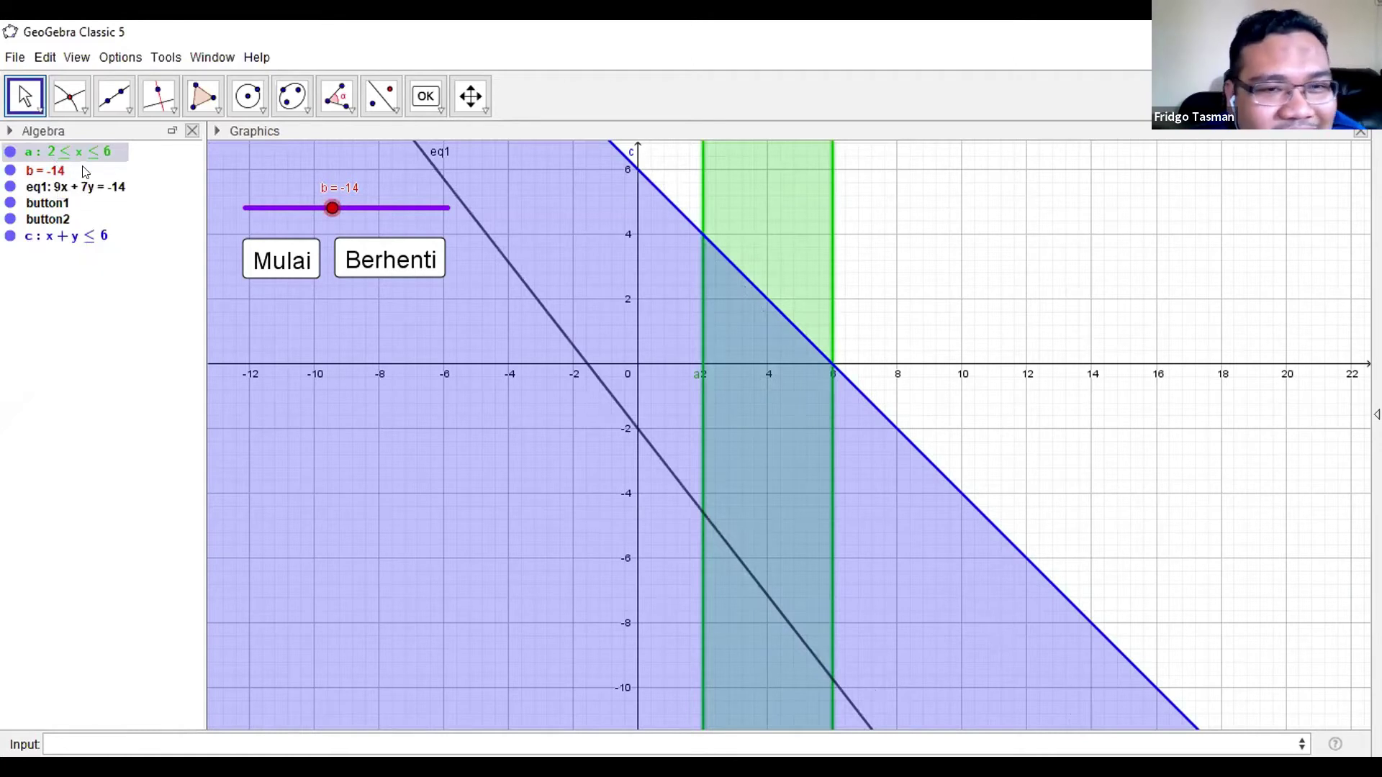
Move line eq1 across the regions by setting slider b to -1, 69 and -100
mouse_move(332, 208)
left_mouse_down()
mouse_move(405, 208)
mouse_move(313, 223)
mouse_move(276, 210)
mouse_move(238, 239)
mouse_move(287, 208)
mouse_move(346, 208)
left_mouse_up()
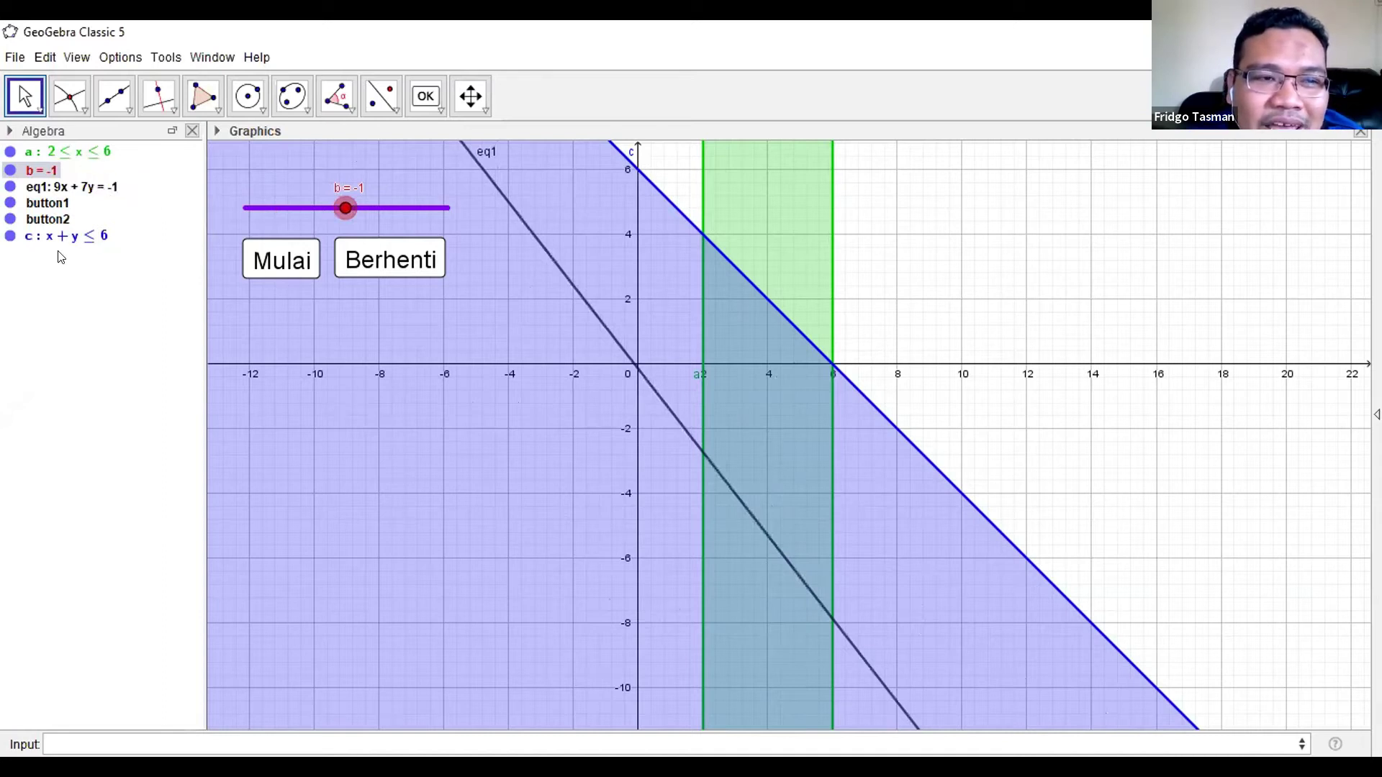
left_click_drag(345, 208, 414, 214)
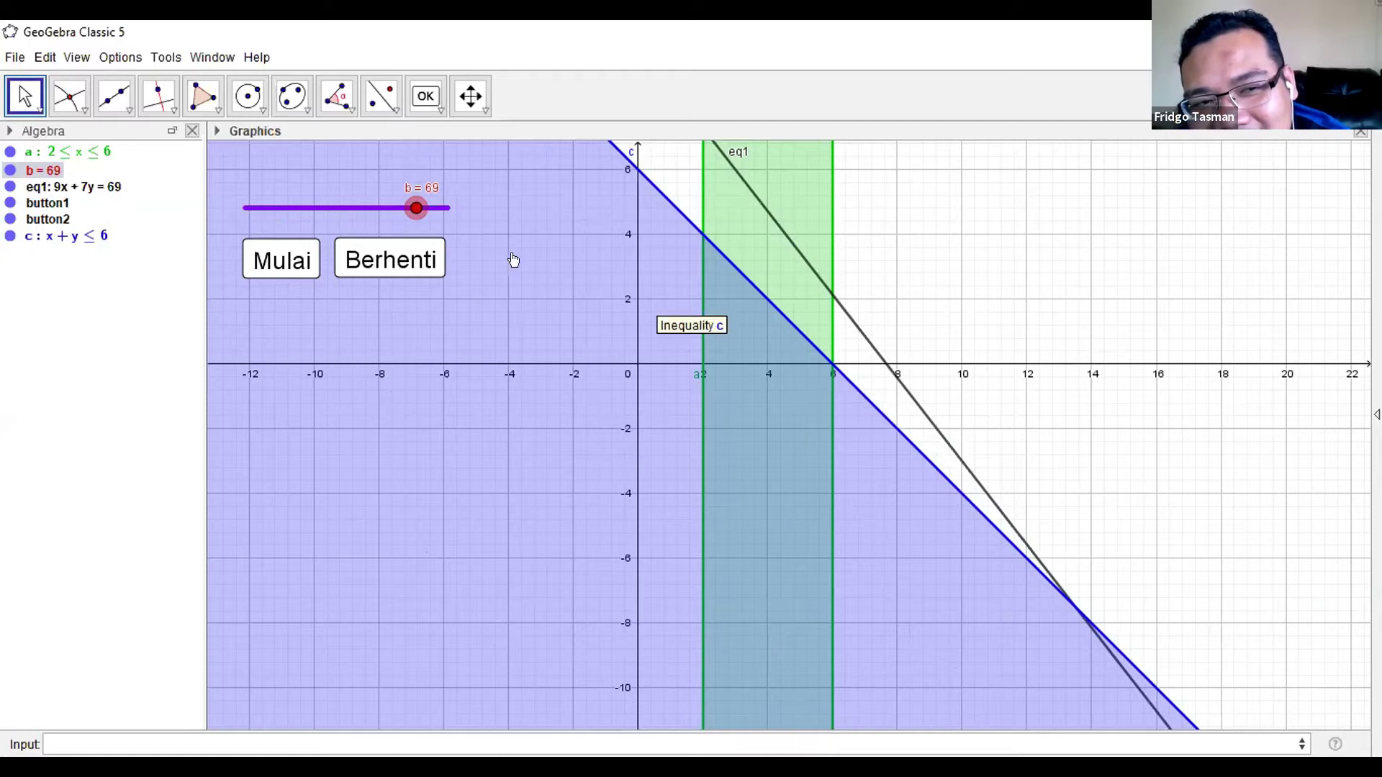
left_click_drag(416, 208, 230, 229)
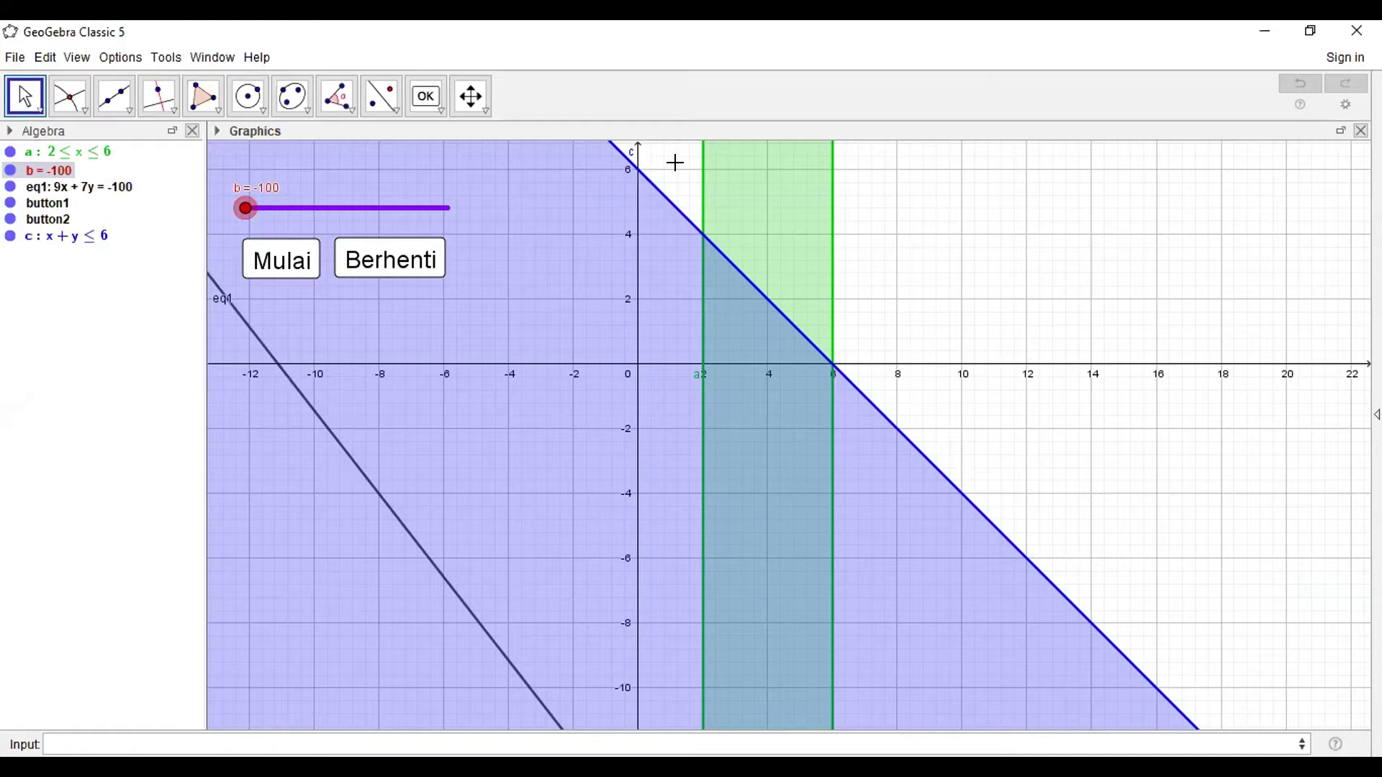
Examine slider b's interval and animation settings, and step b up to -96
double_click(346, 209)
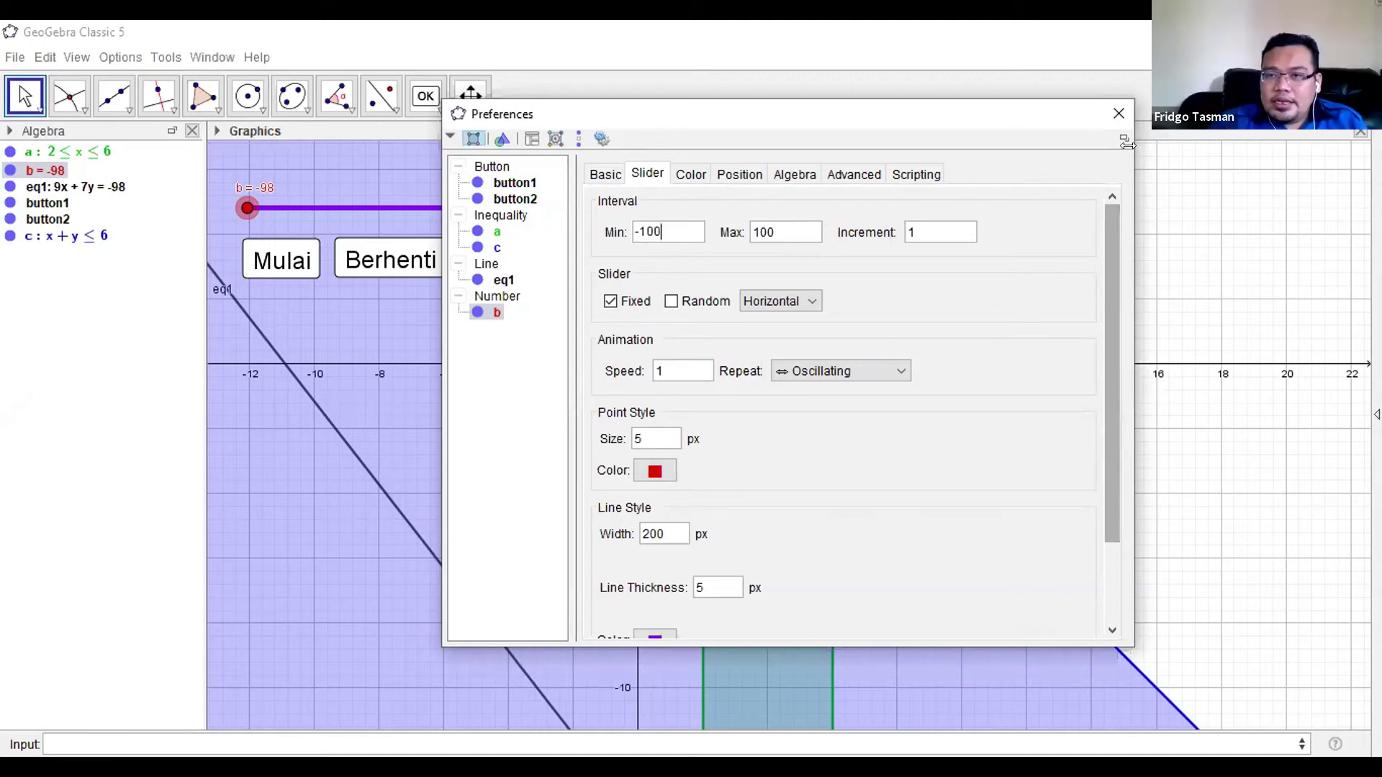
left_click(1118, 114)
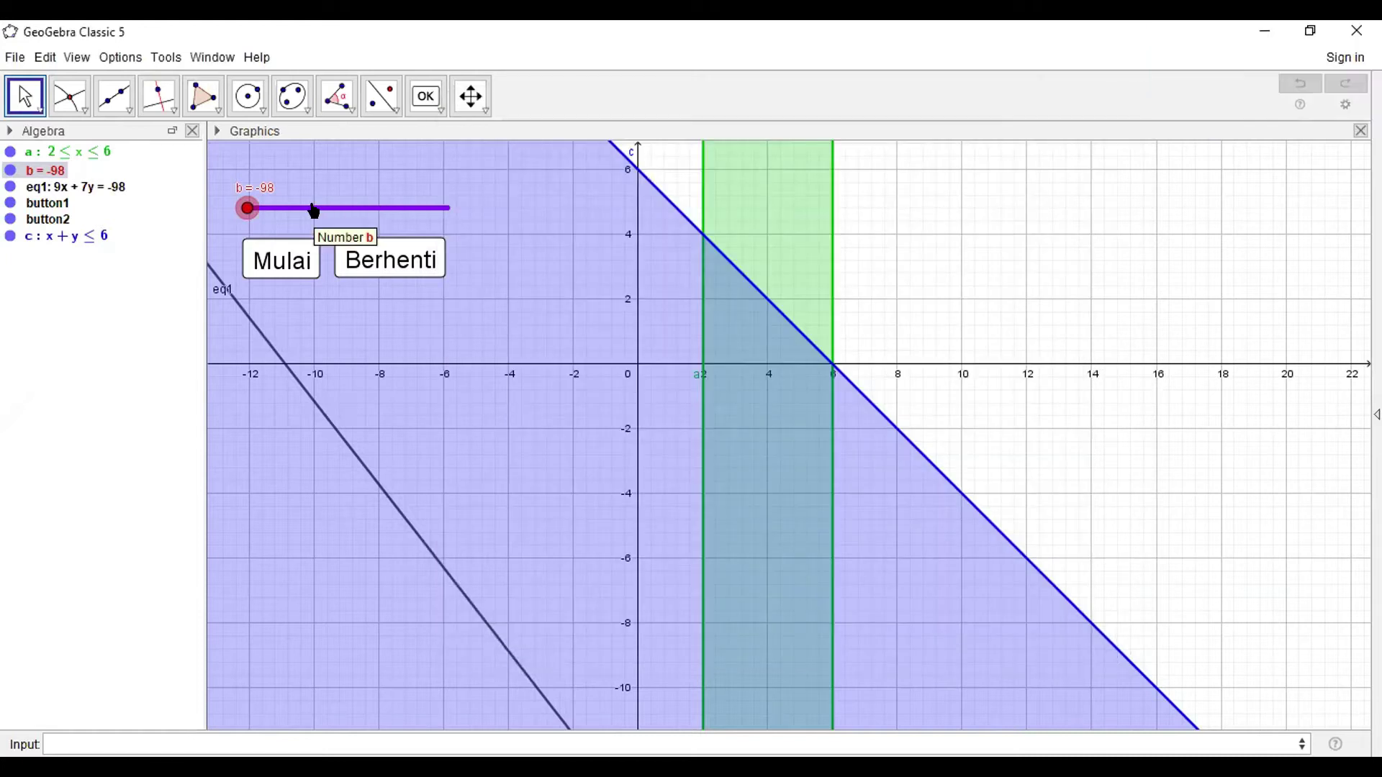
key("Right")
key("Right")
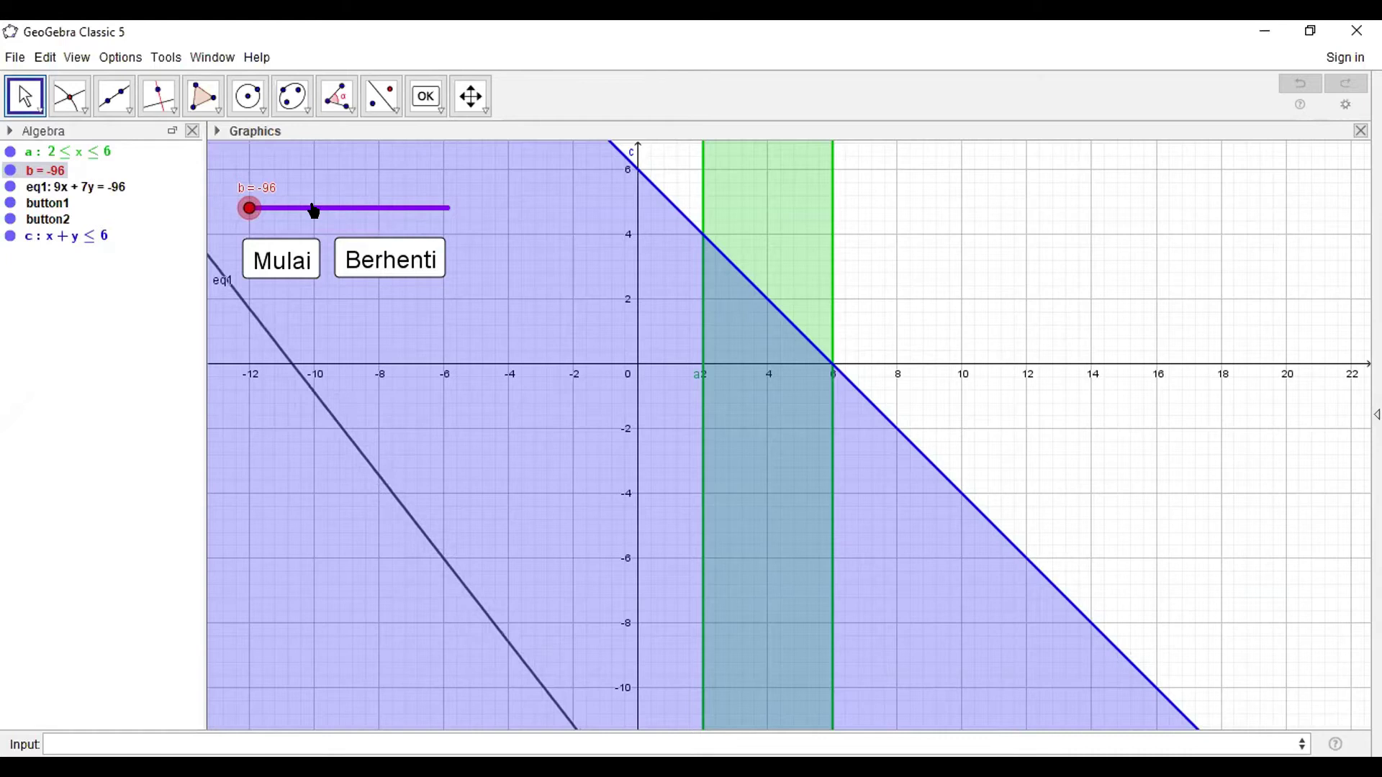
key("ctrl+e")
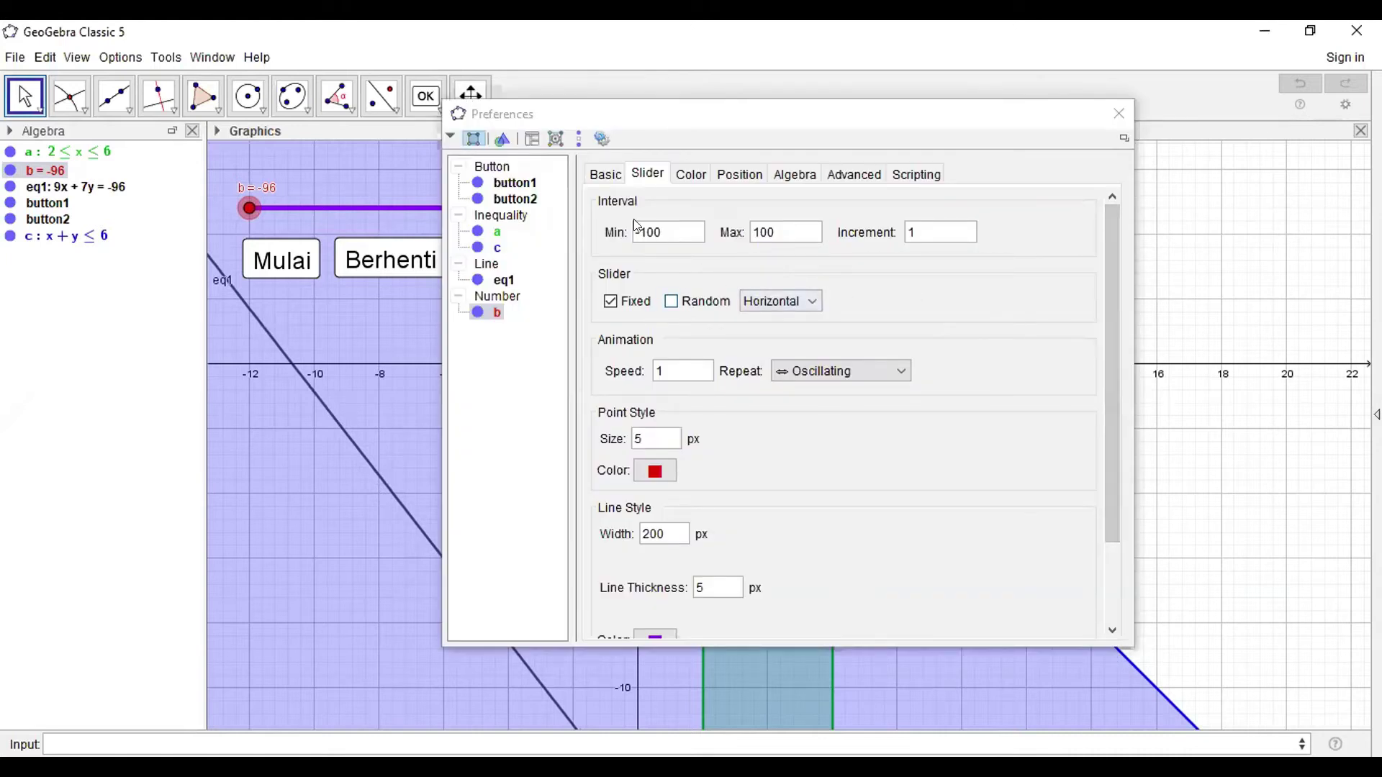
left_click(1120, 114)
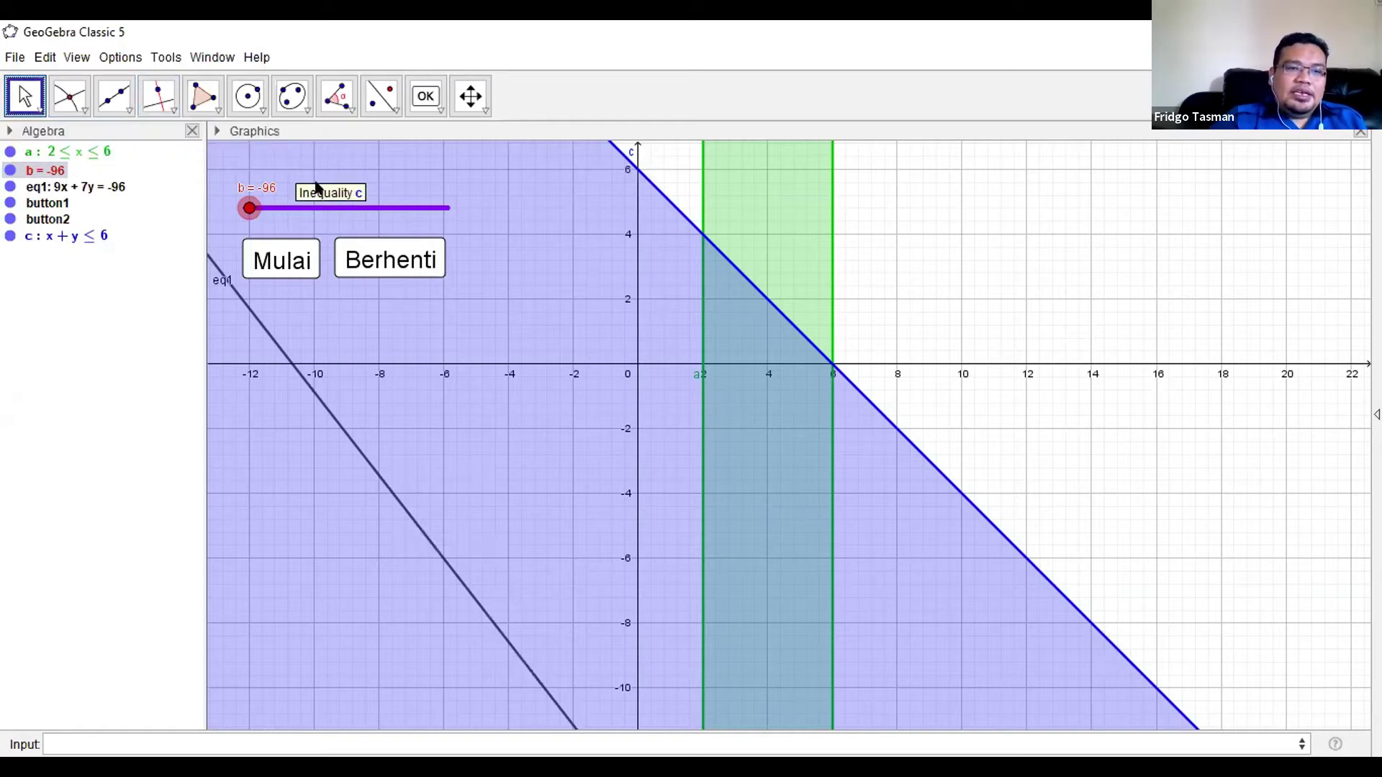
Set slider b to -94 and review its interval and animation settings
left_click(346, 209)
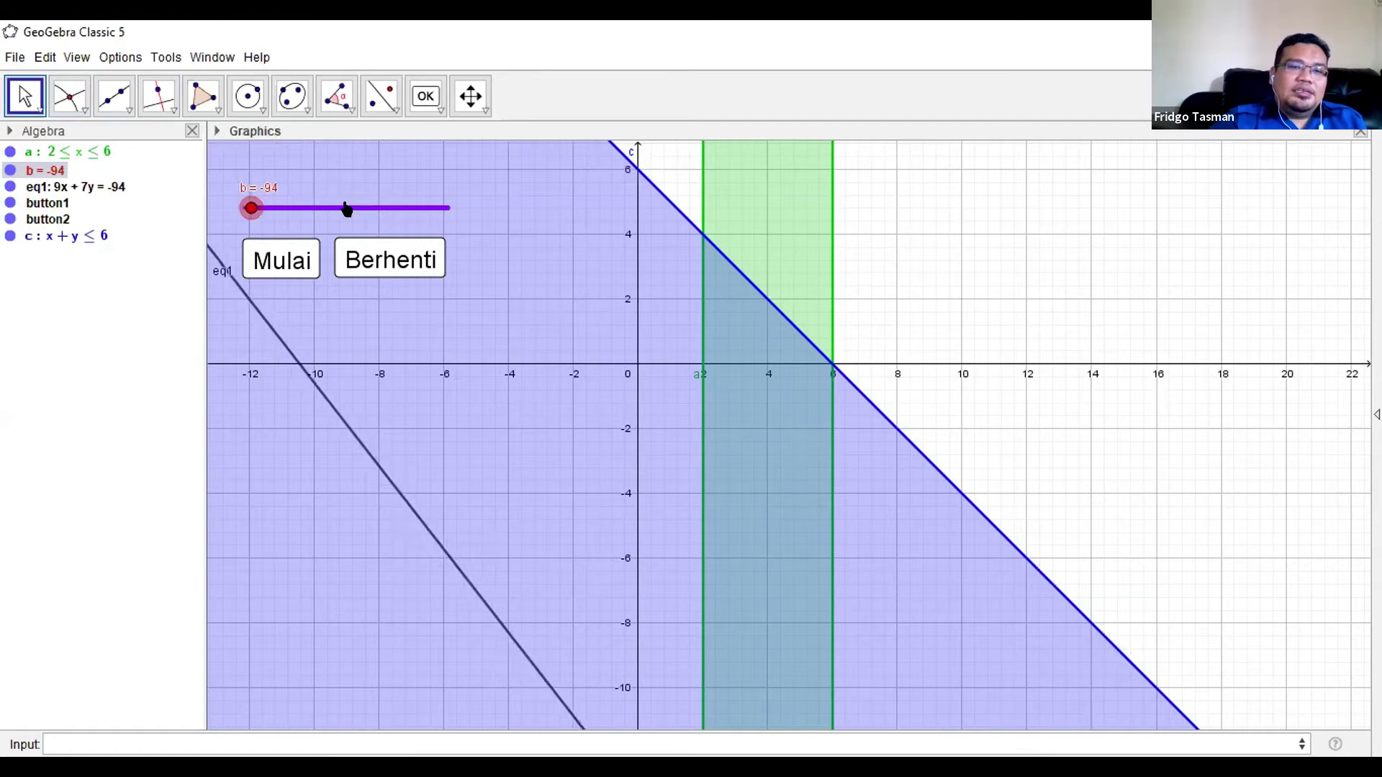
double_click(346, 209)
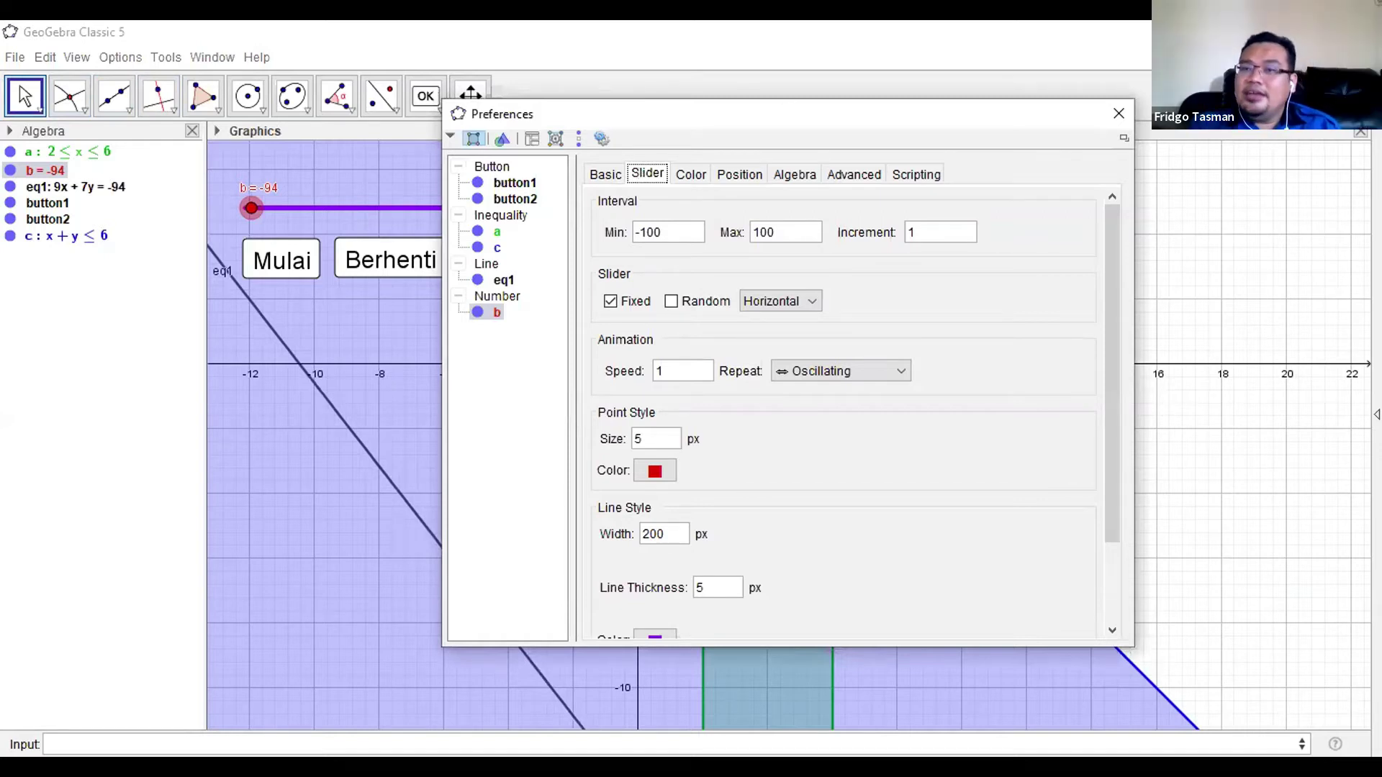
left_click(1109, 124)
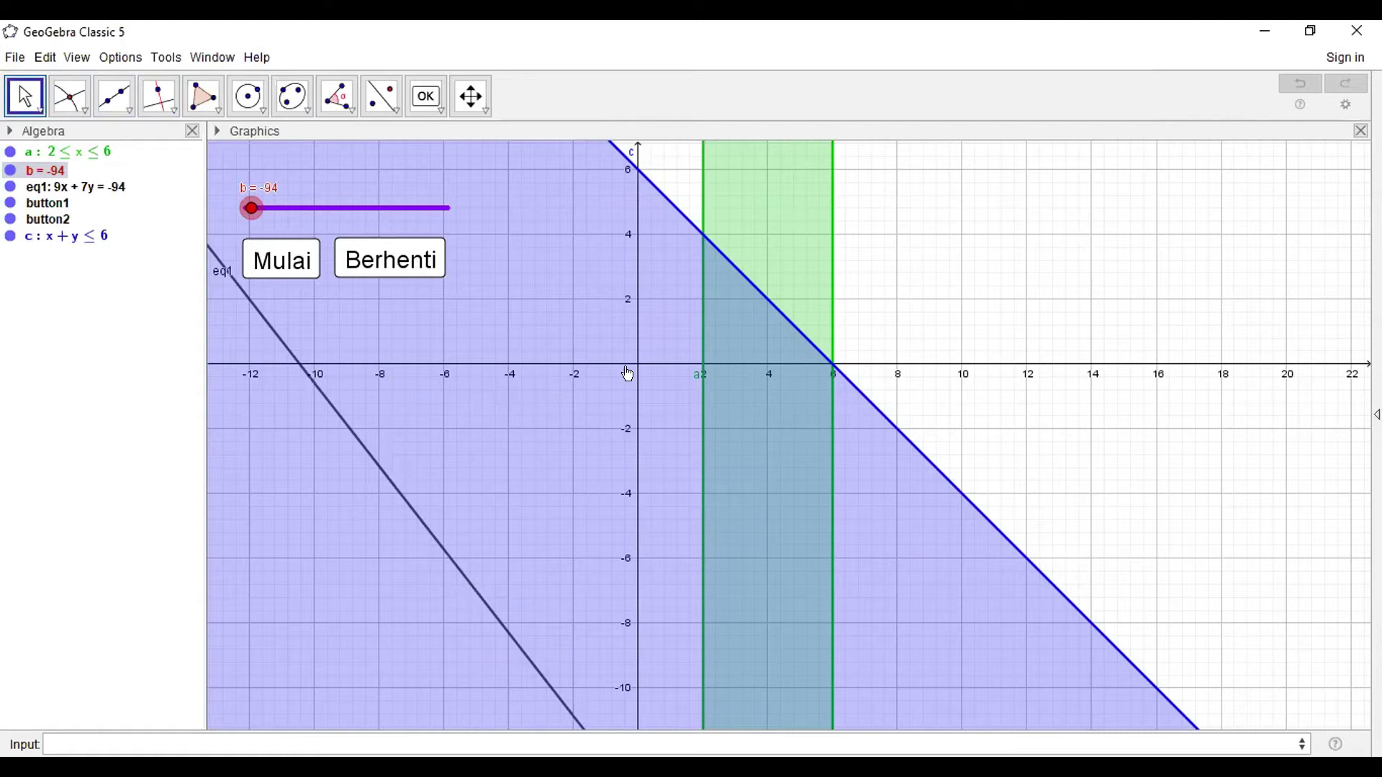
Save the construction in Documents as a GeoGebra file named "contoh program linear"
left_click(15, 58)
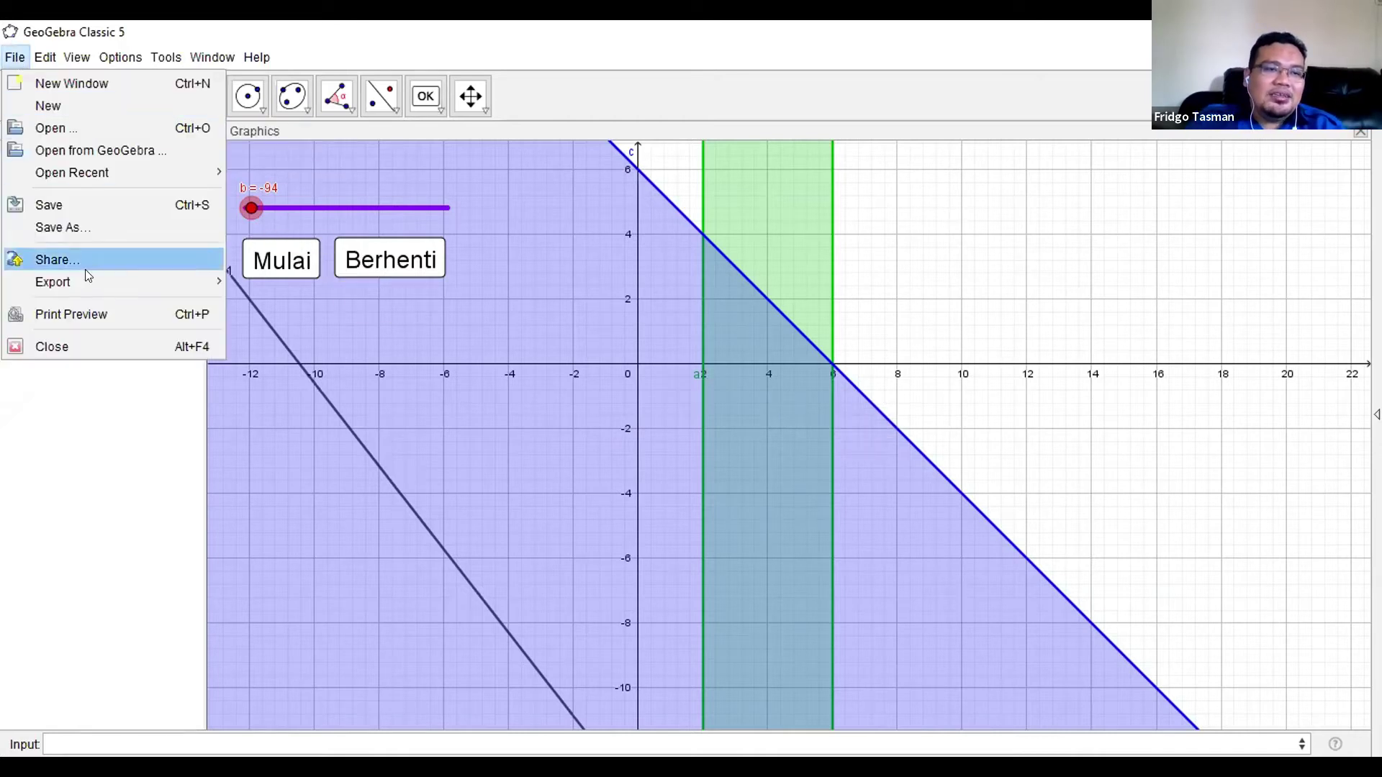
left_click(90, 226)
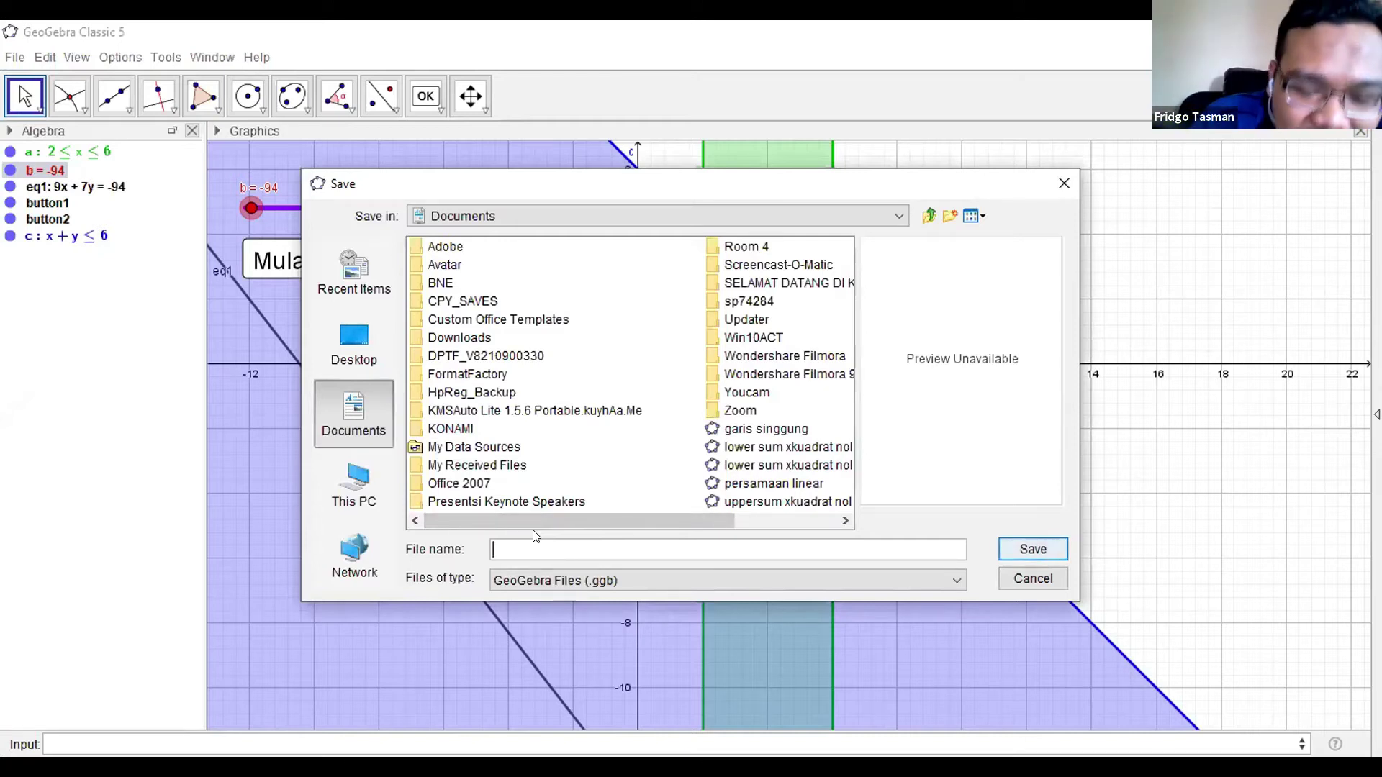
type("per")
key("BackSpace")
key("BackSpace")
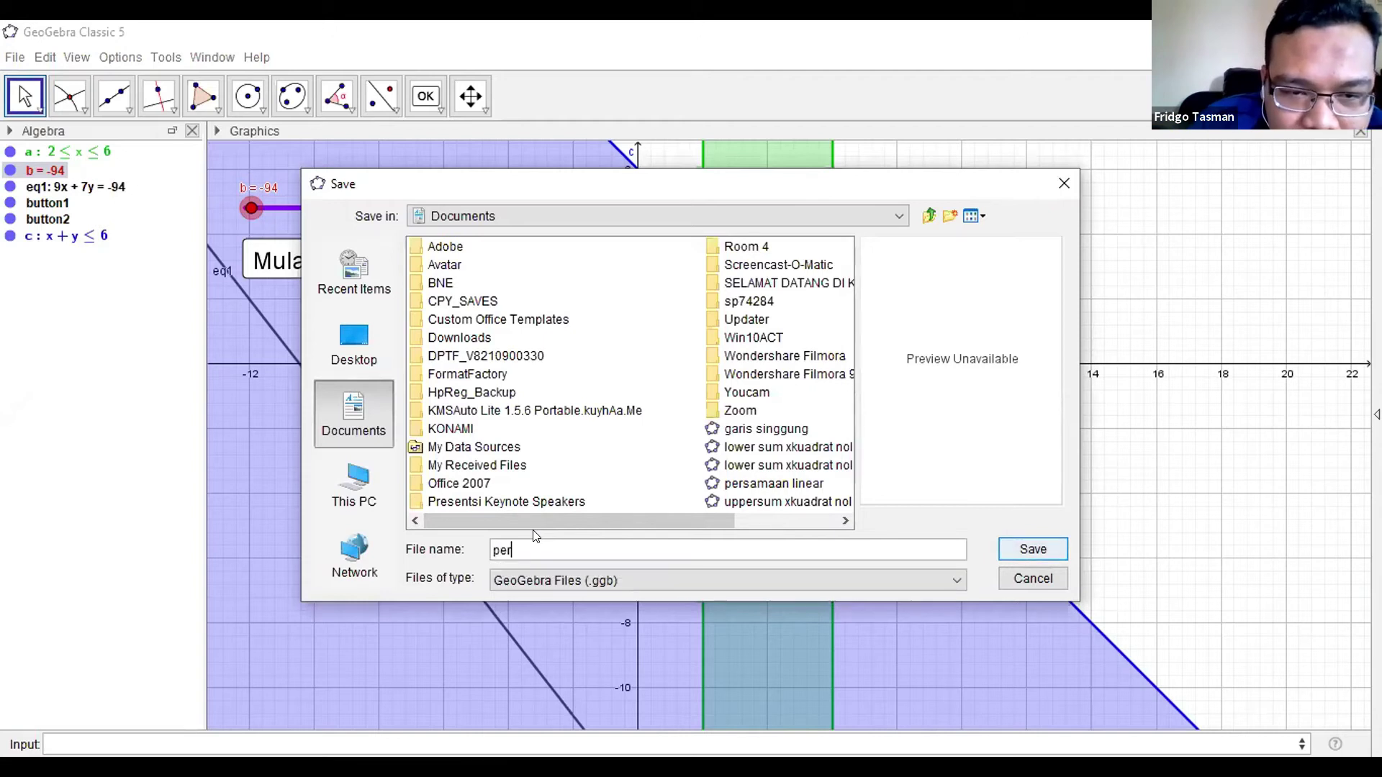
type("r")
key("BackSpace")
key("BackSpace")
type("c")
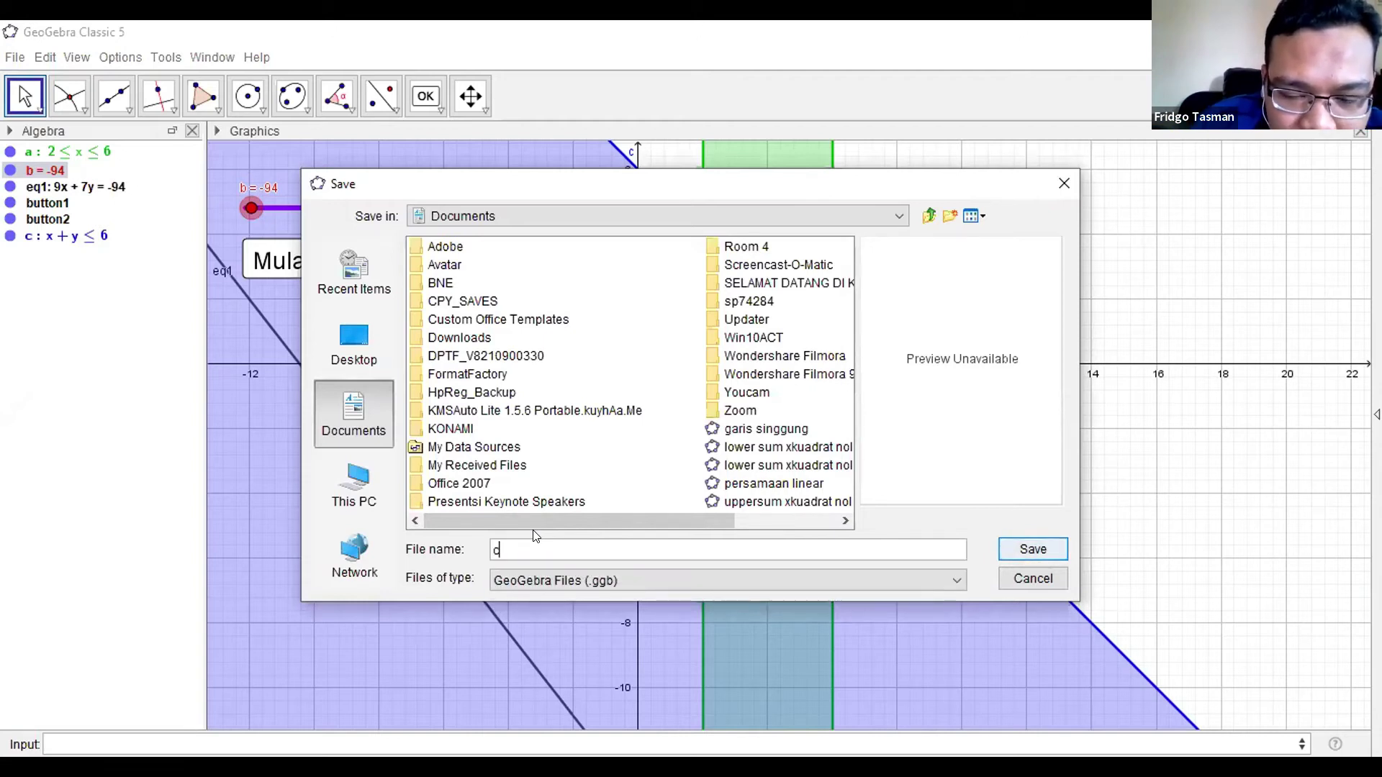
type("ontoh progra")
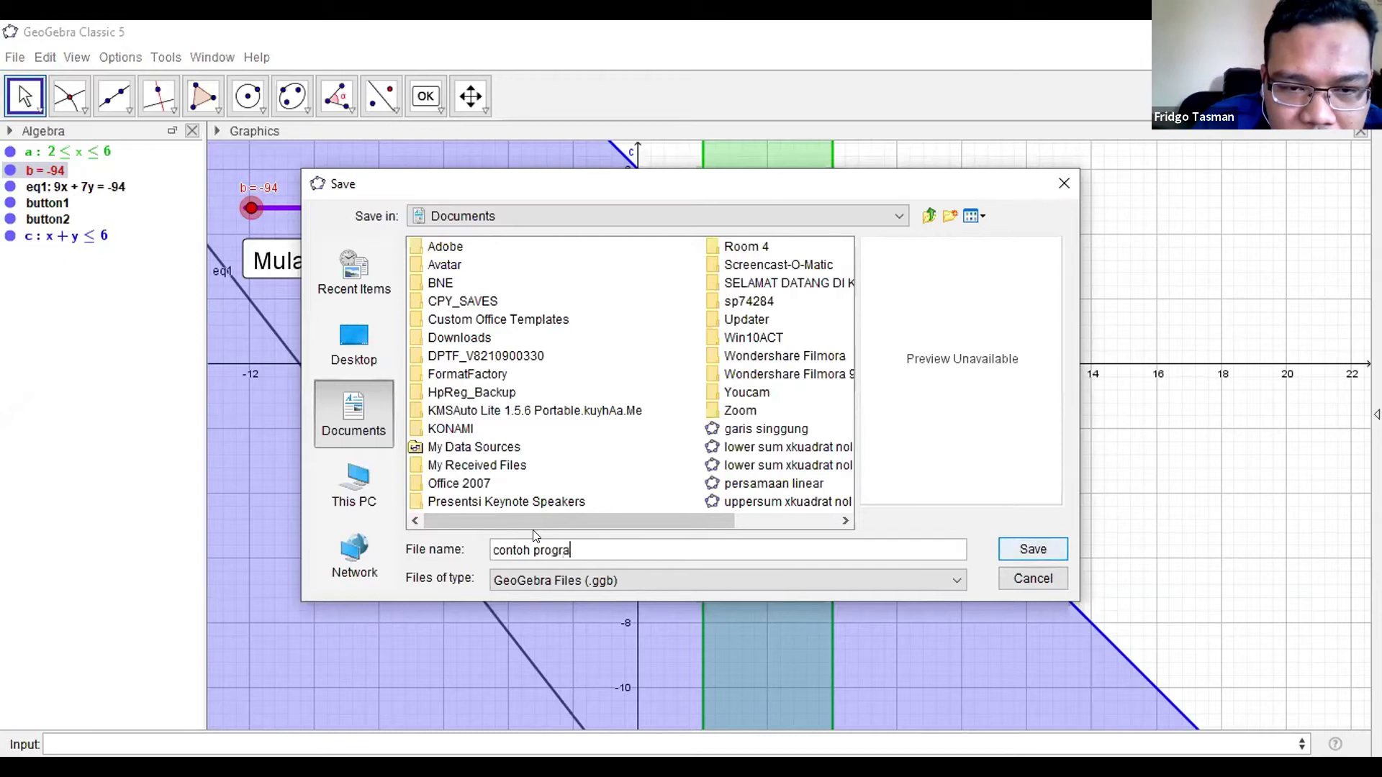
type("m linear")
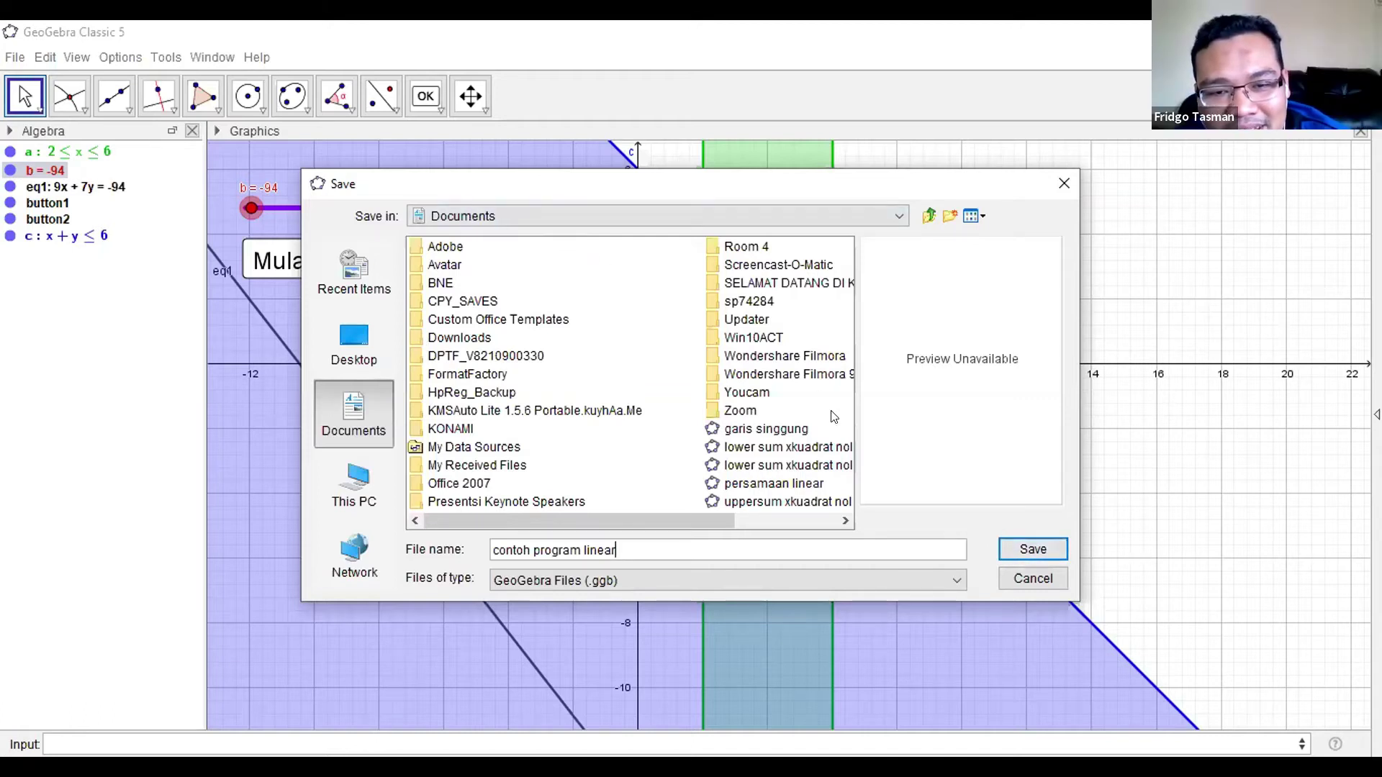
left_click(1015, 549)
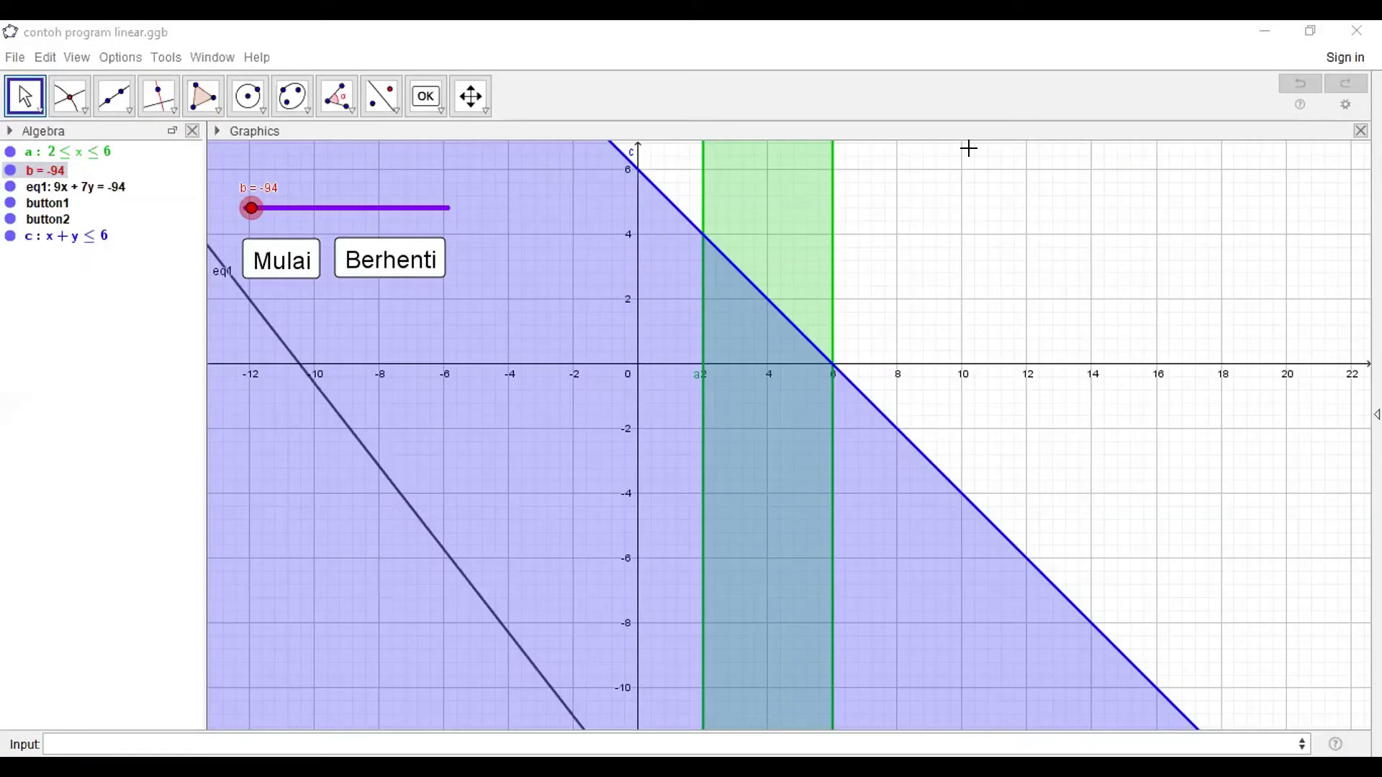
left_click(14, 57)
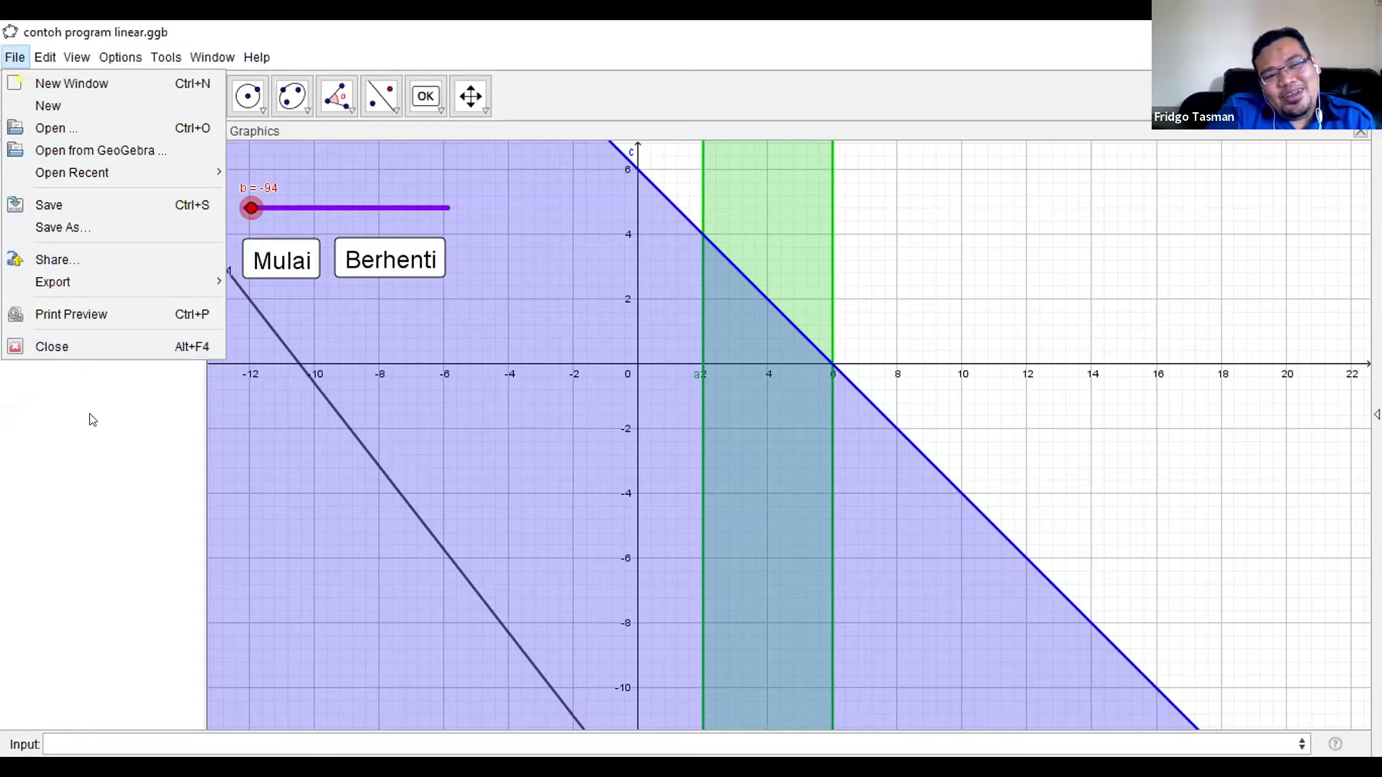
left_click(94, 448)
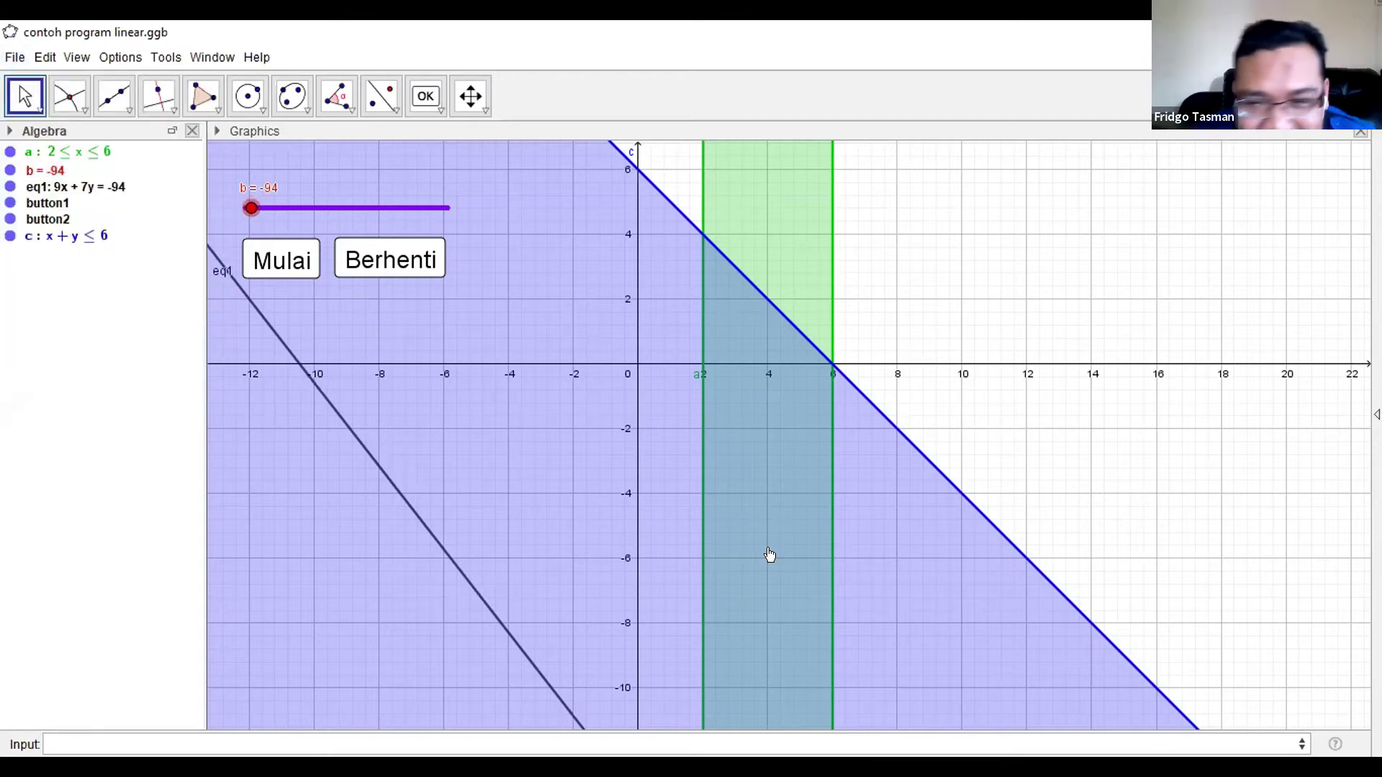
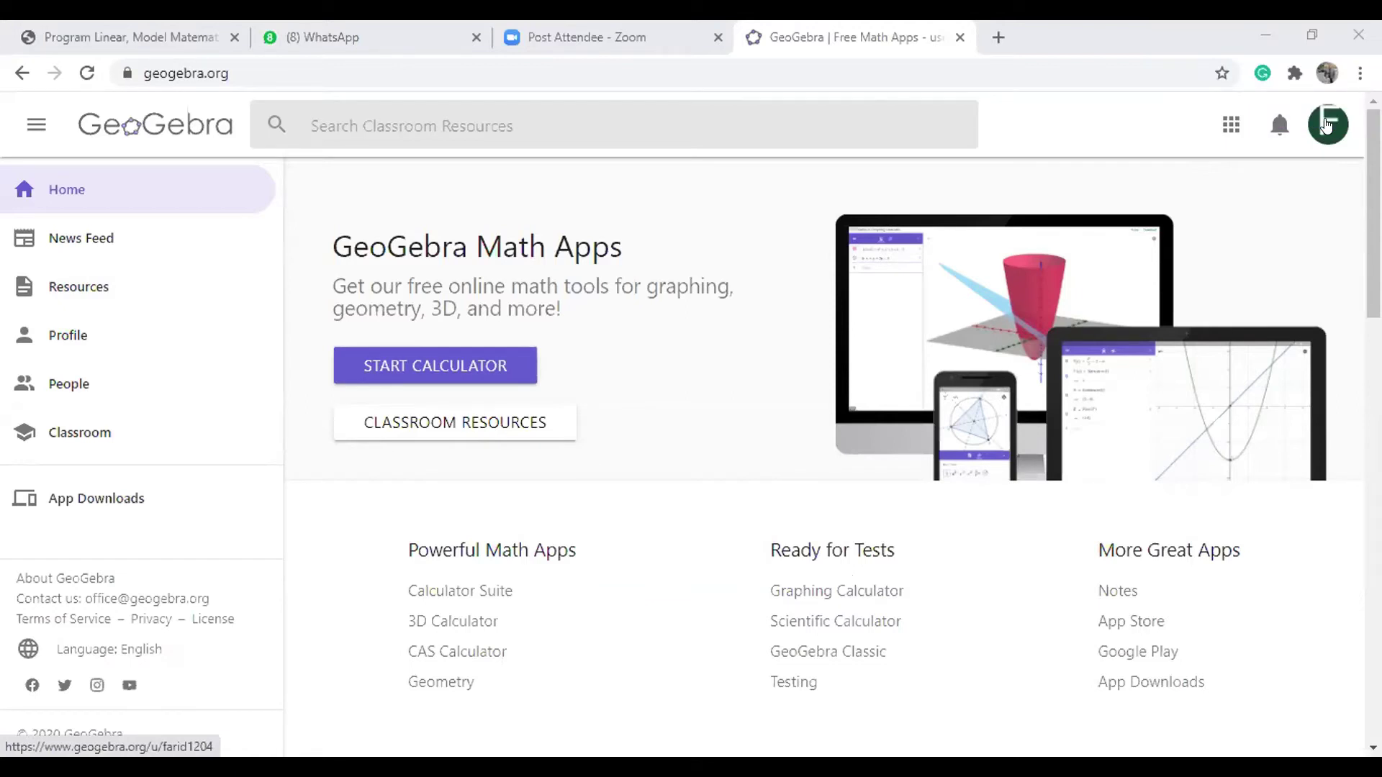
Switch to the GeoGebra website in the browser, open the account's profile and look over its resources
left_click(1326, 124)
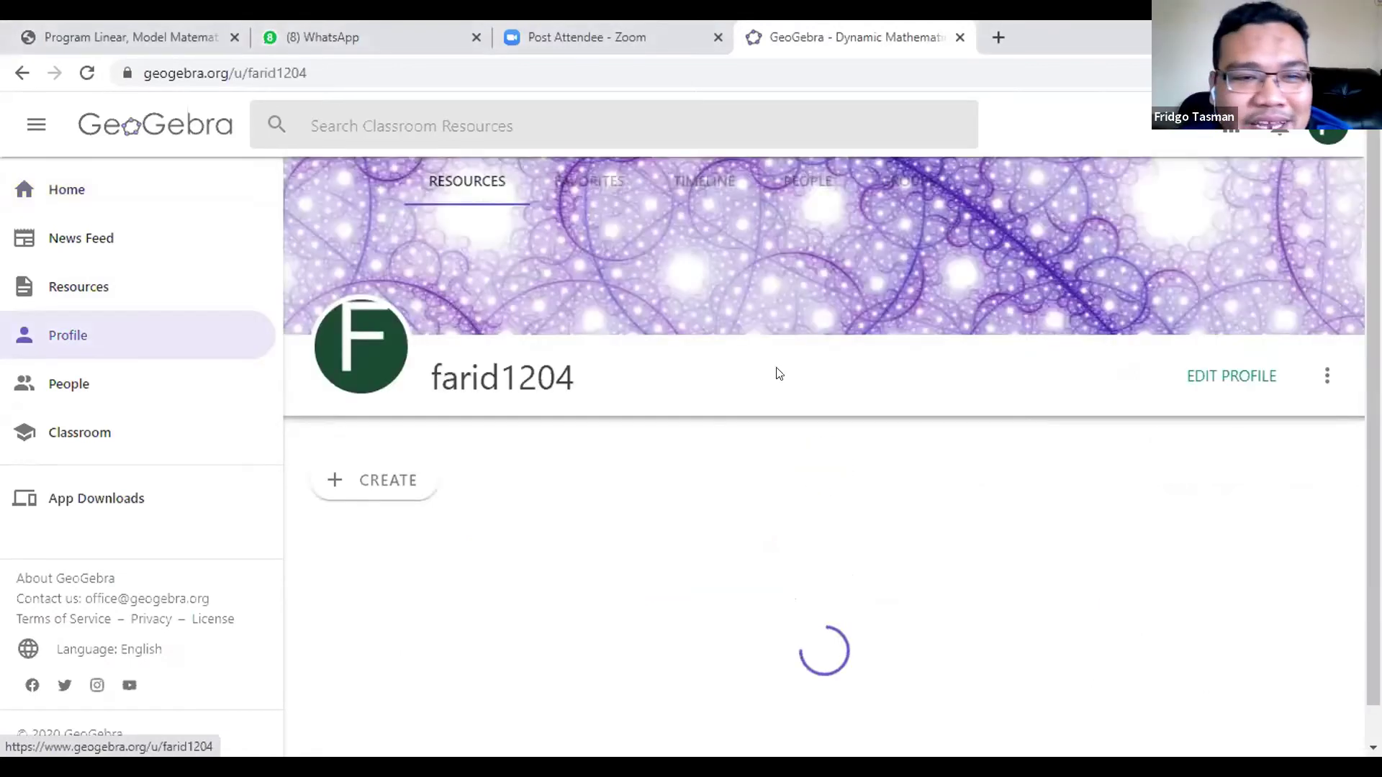
scroll(828, 439, "down", 3)
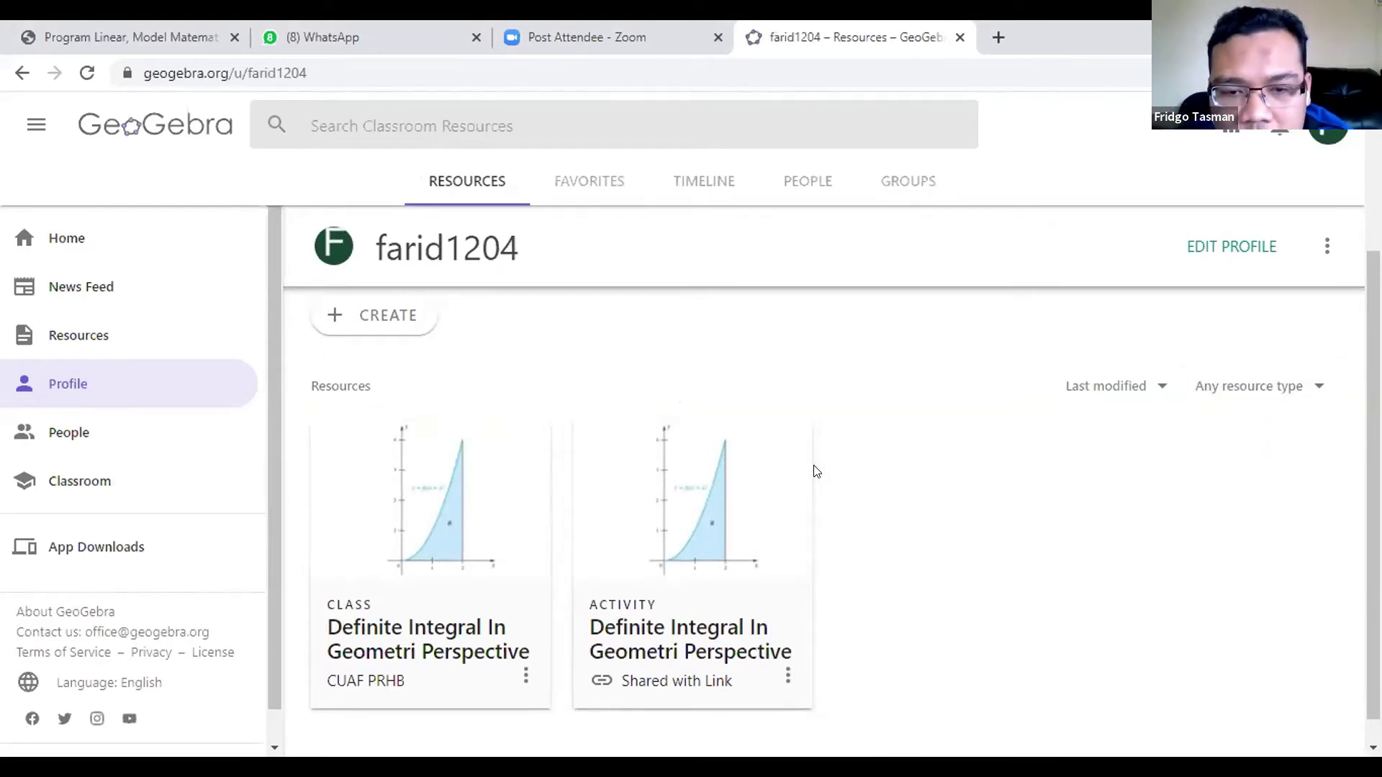
scroll(815, 470, "down", 1)
scroll(979, 495, "up", 3)
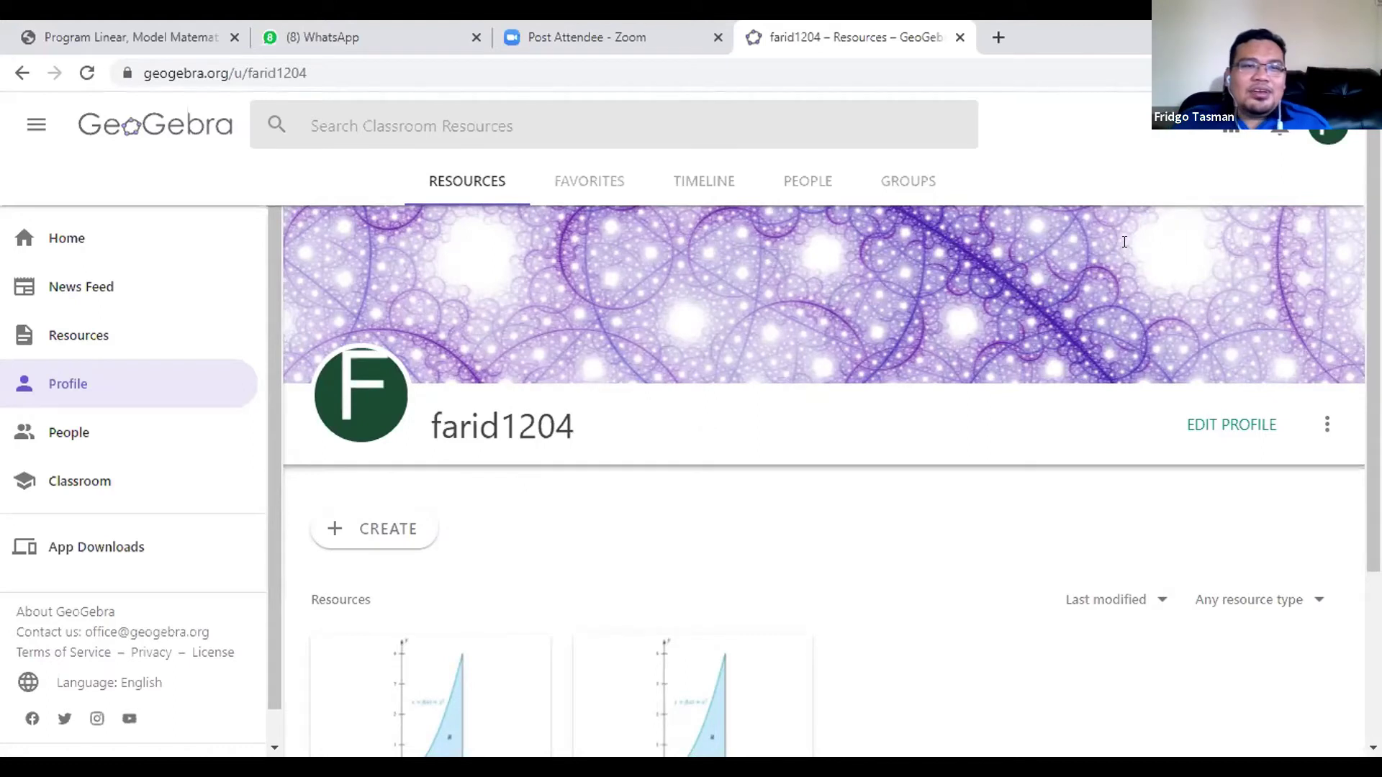
Load the geogebra.org home page and open the signed-in account's profile from there
left_click(185, 73)
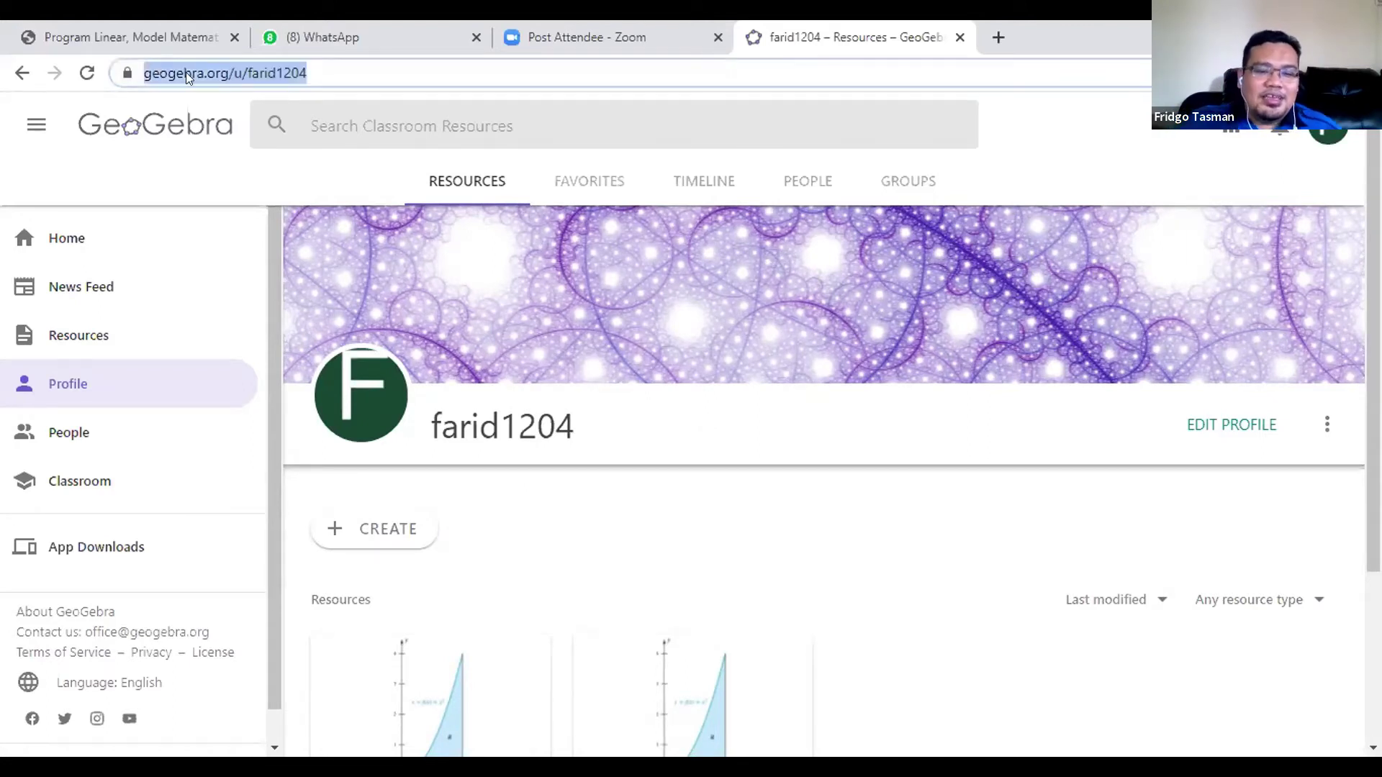
type("geo")
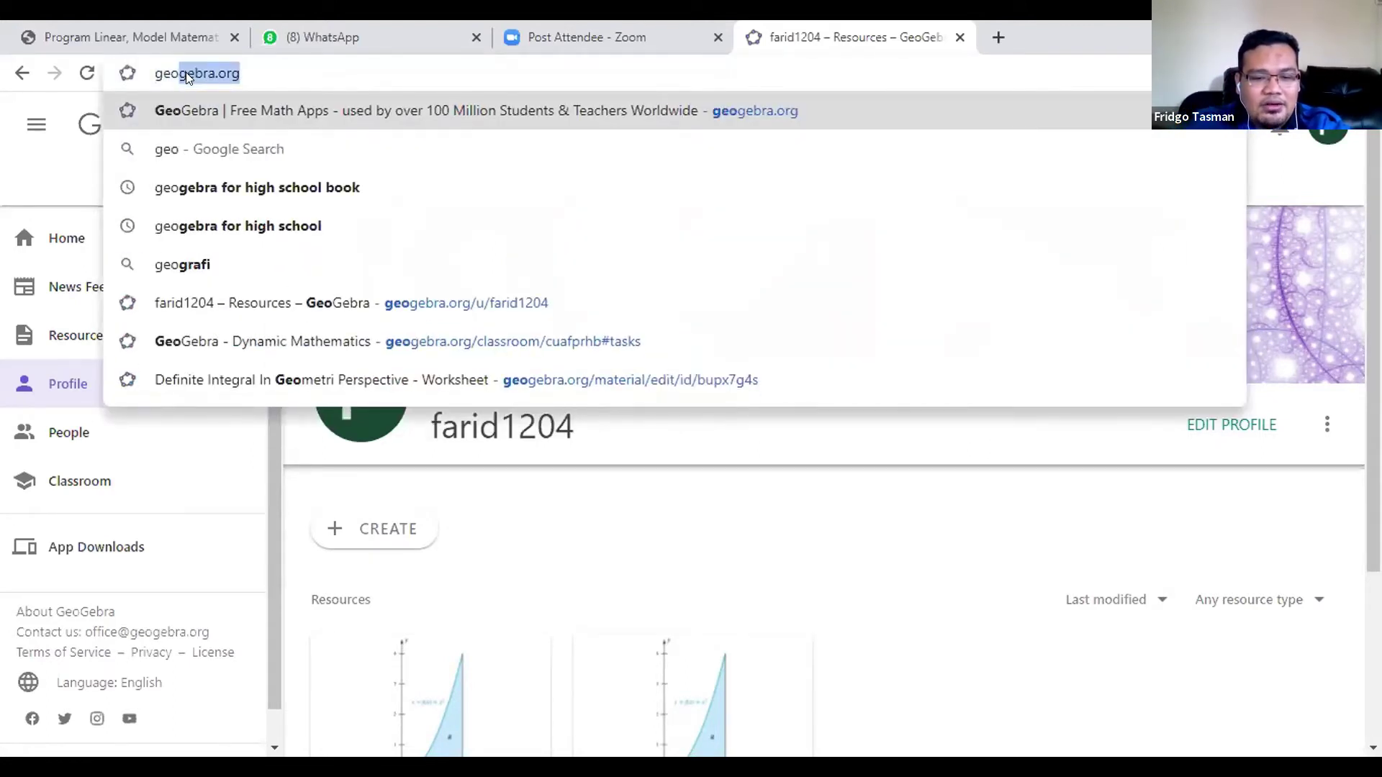
type("gebra")
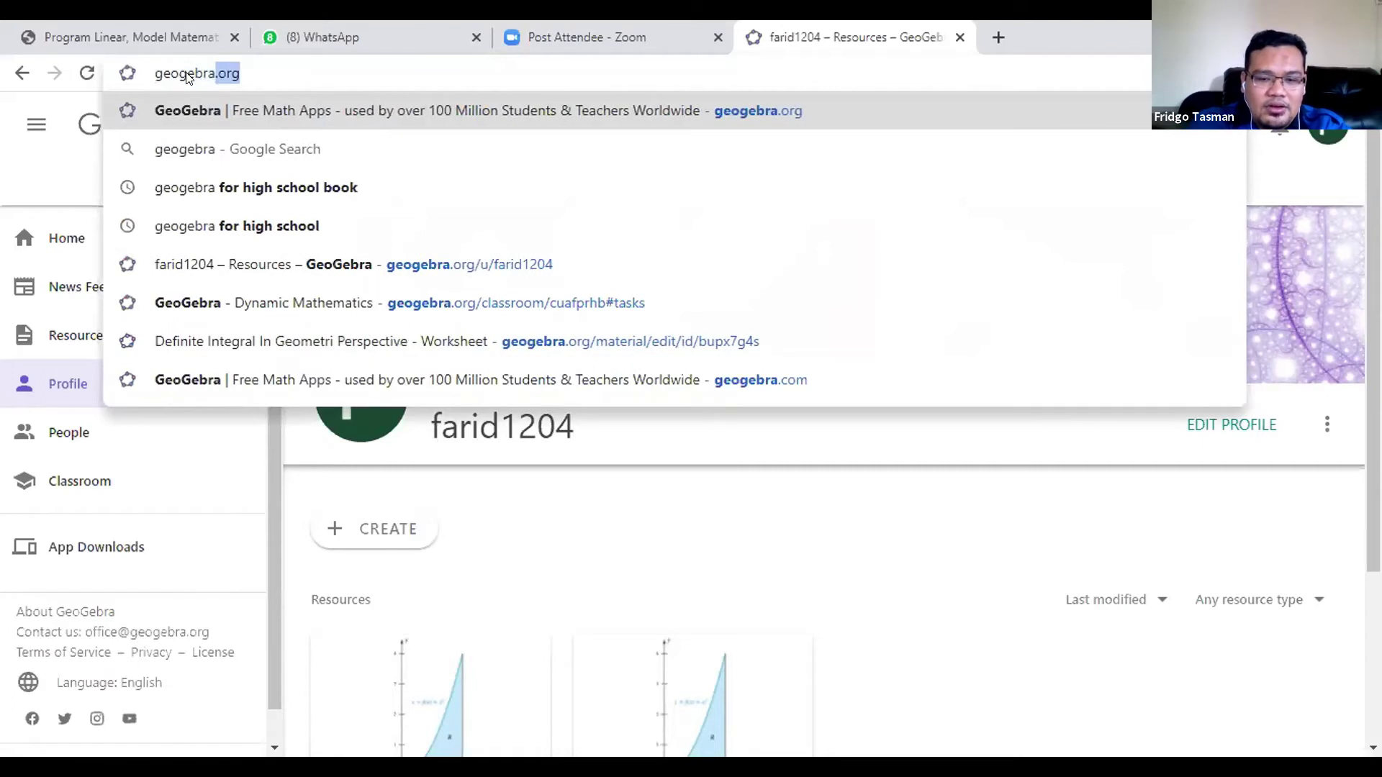
type(".org")
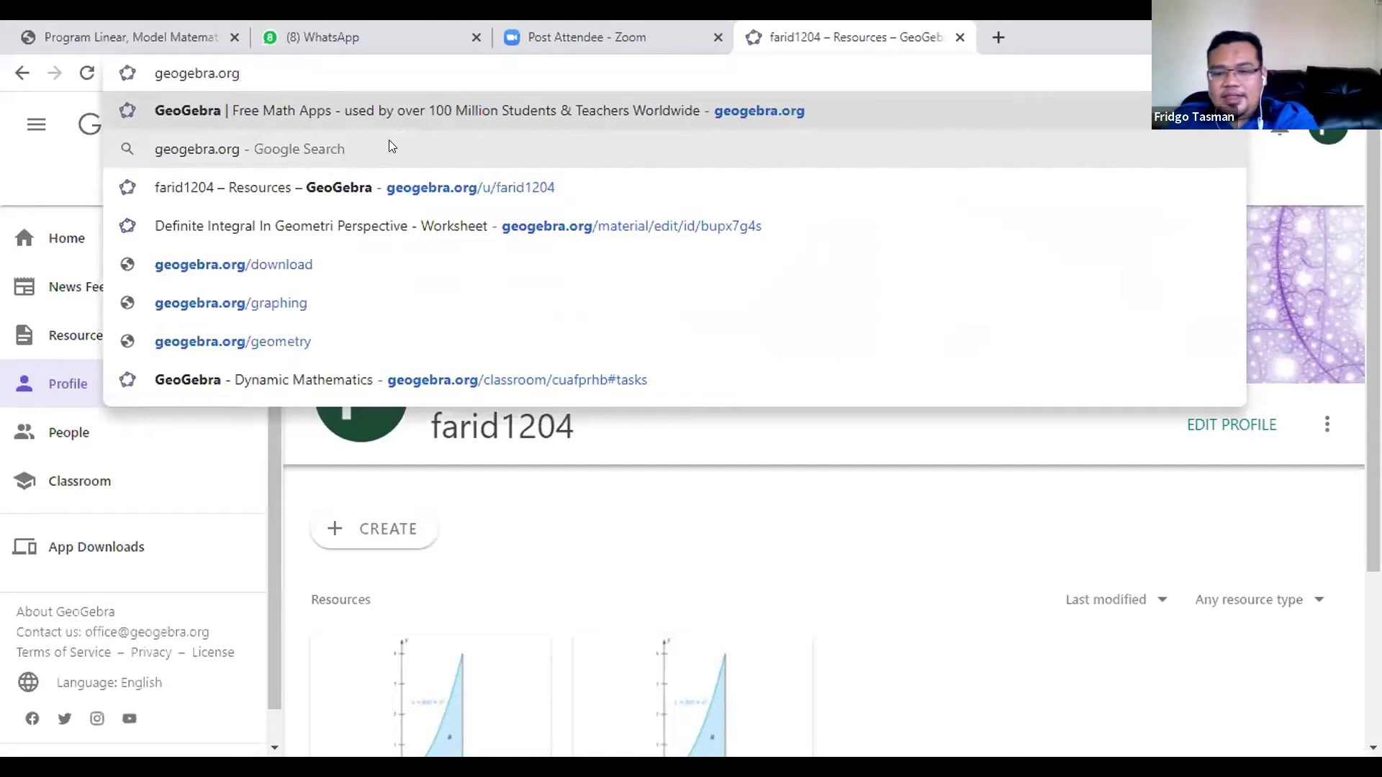
key("Return")
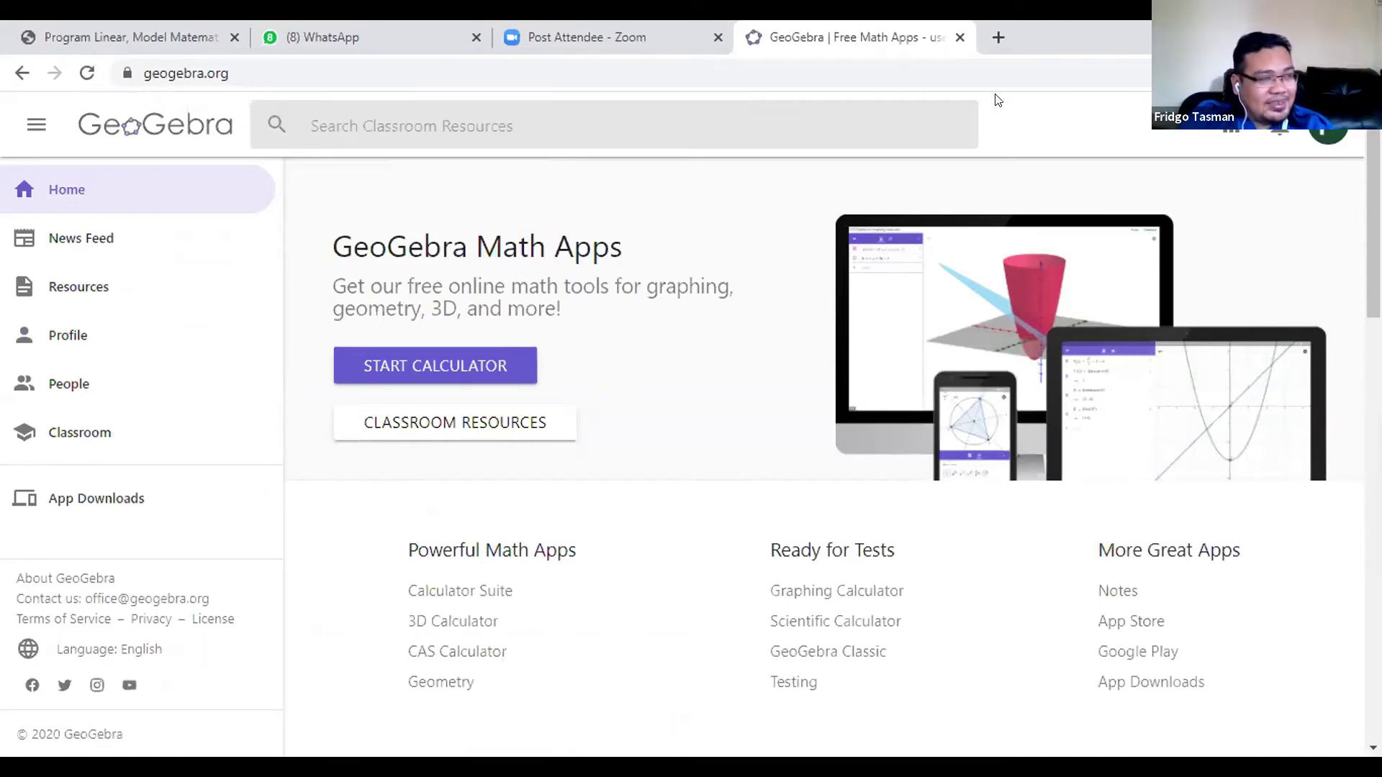
left_click(1323, 128)
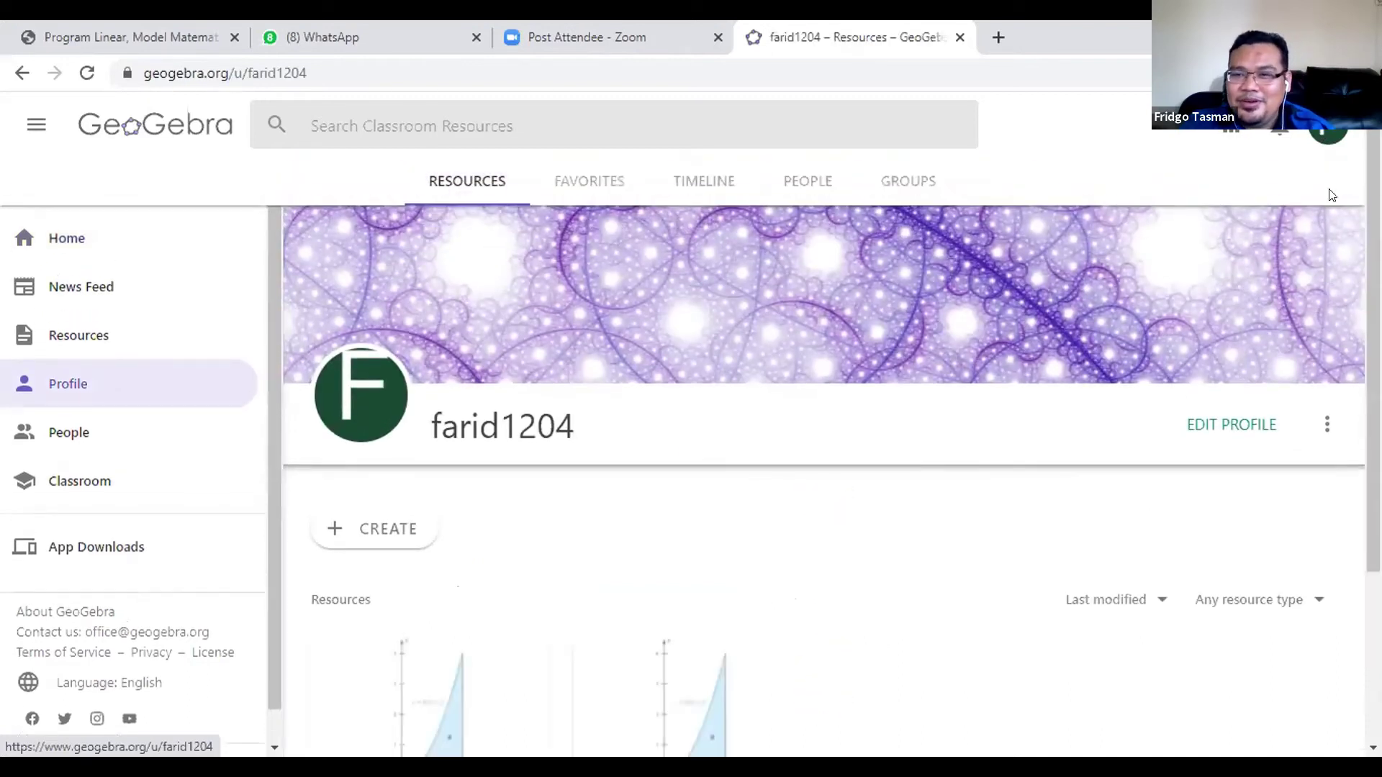
Look at the profile's extra options and its account settings page, and return to the profile
left_click(1323, 431)
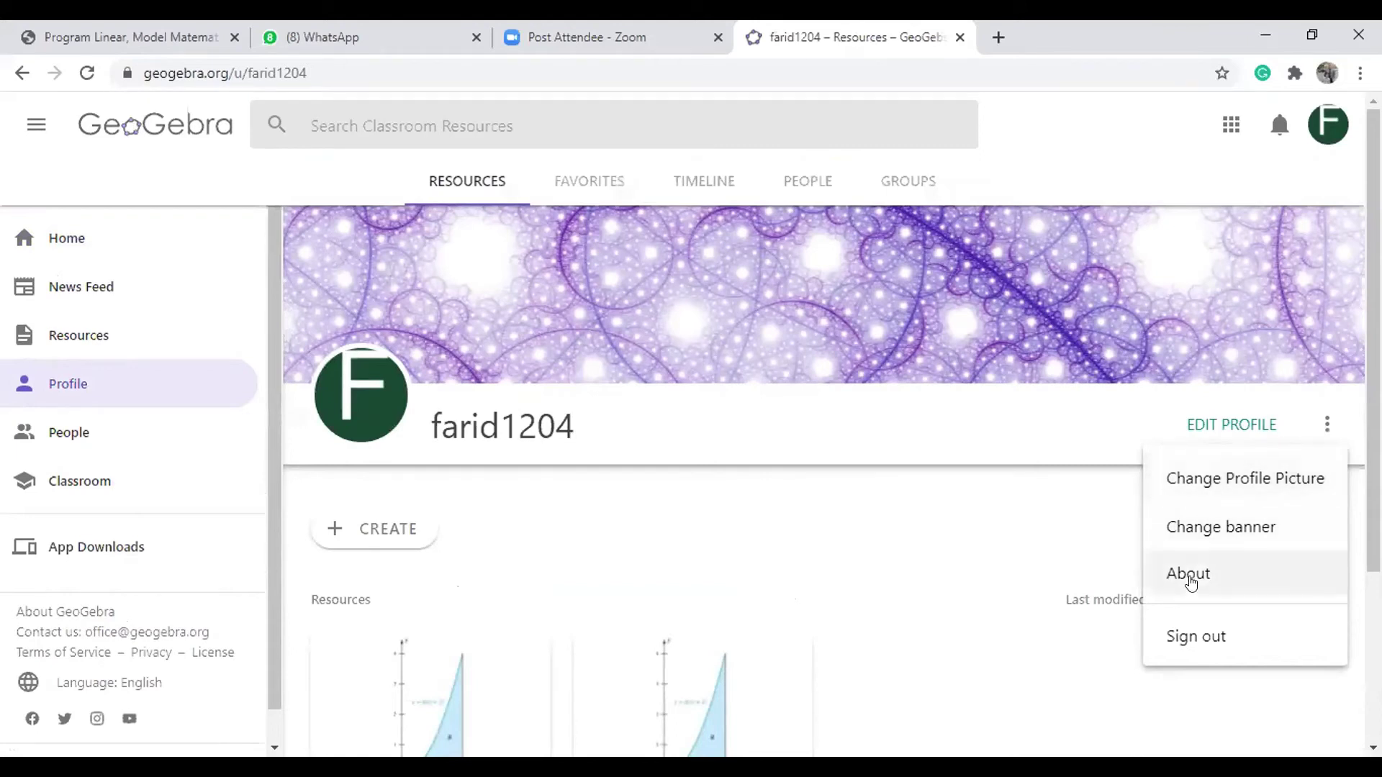
left_click(1305, 426)
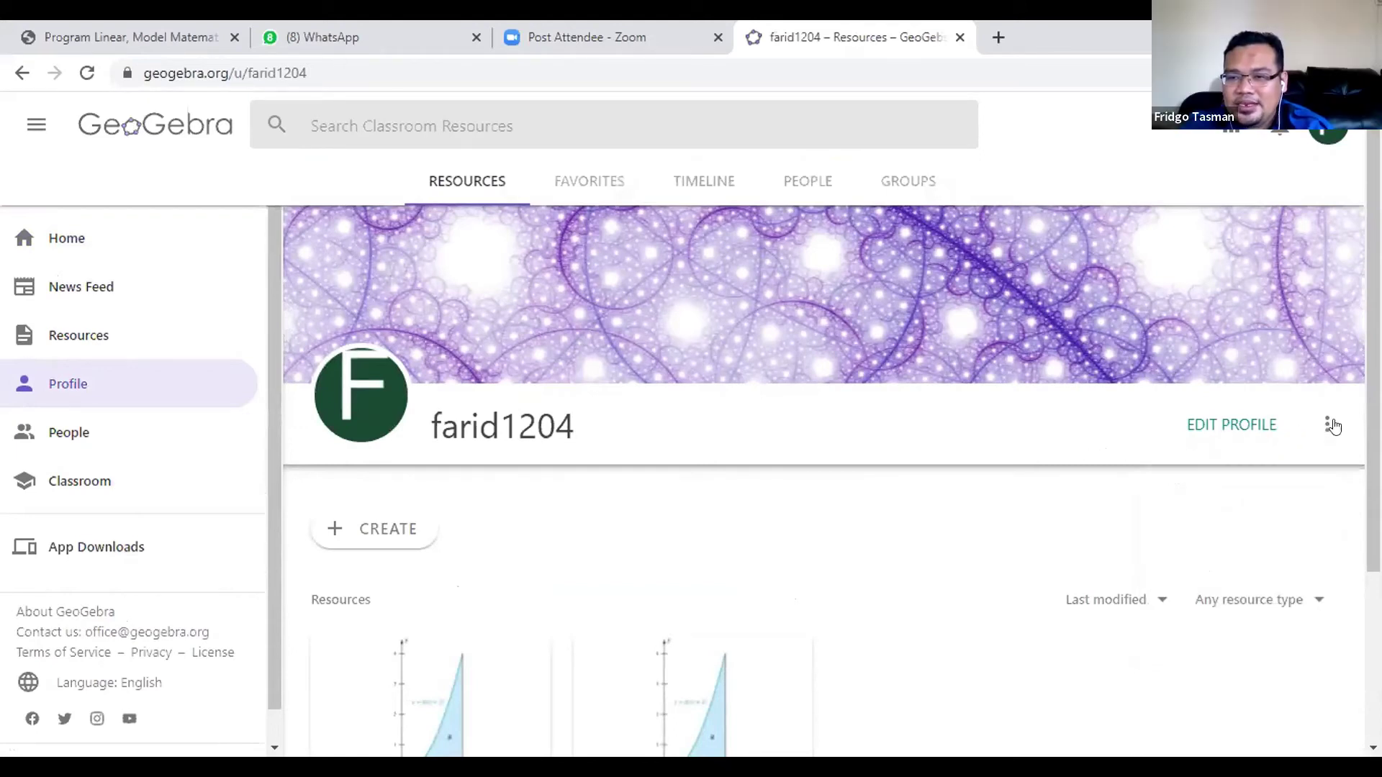
left_click(1326, 428)
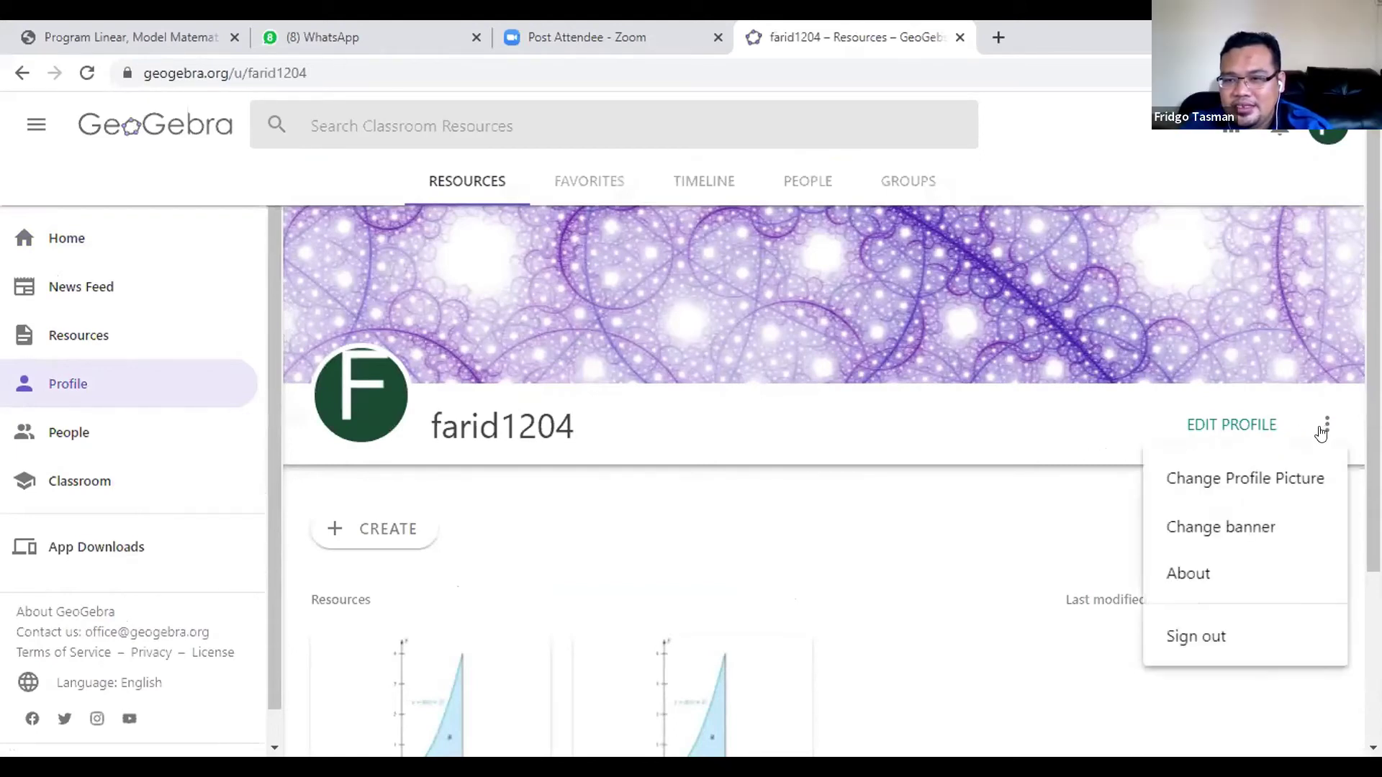
left_click(1233, 430)
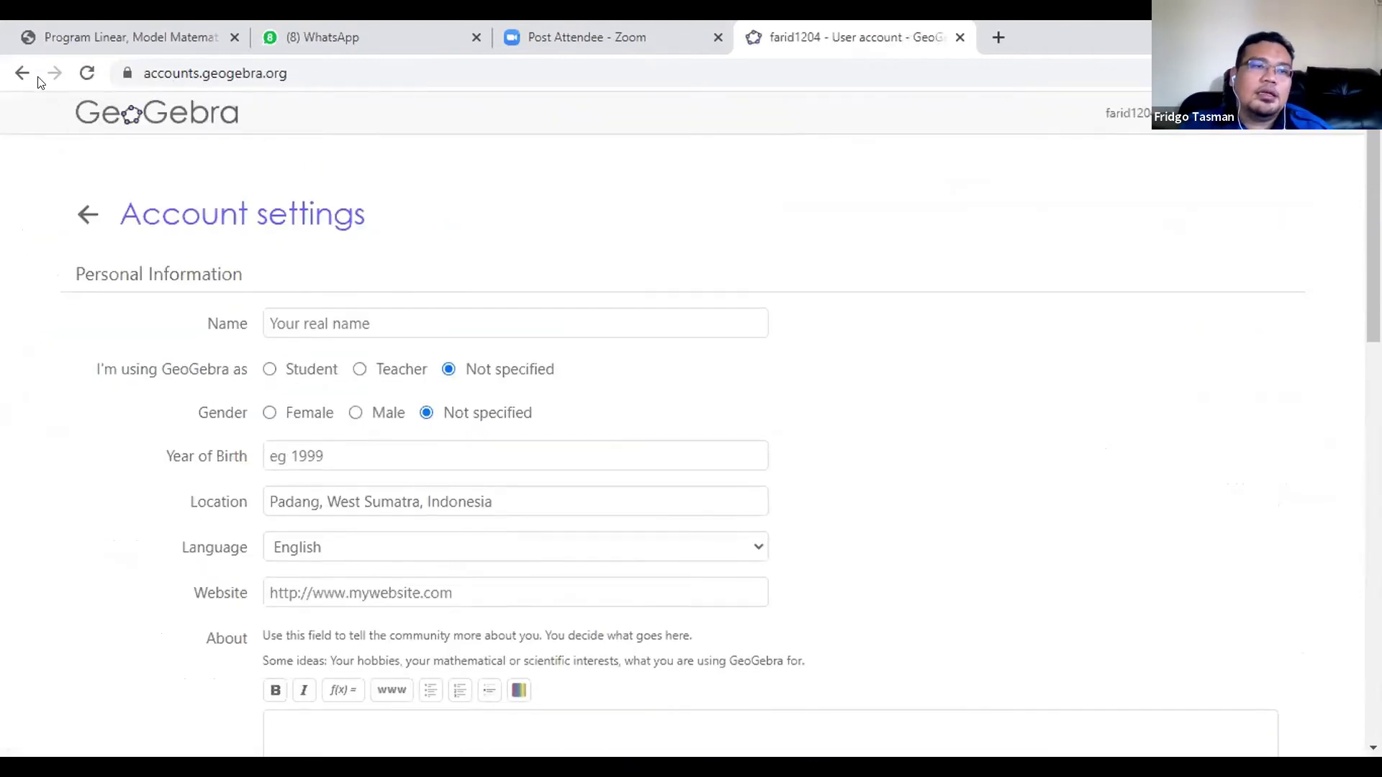
left_click(23, 73)
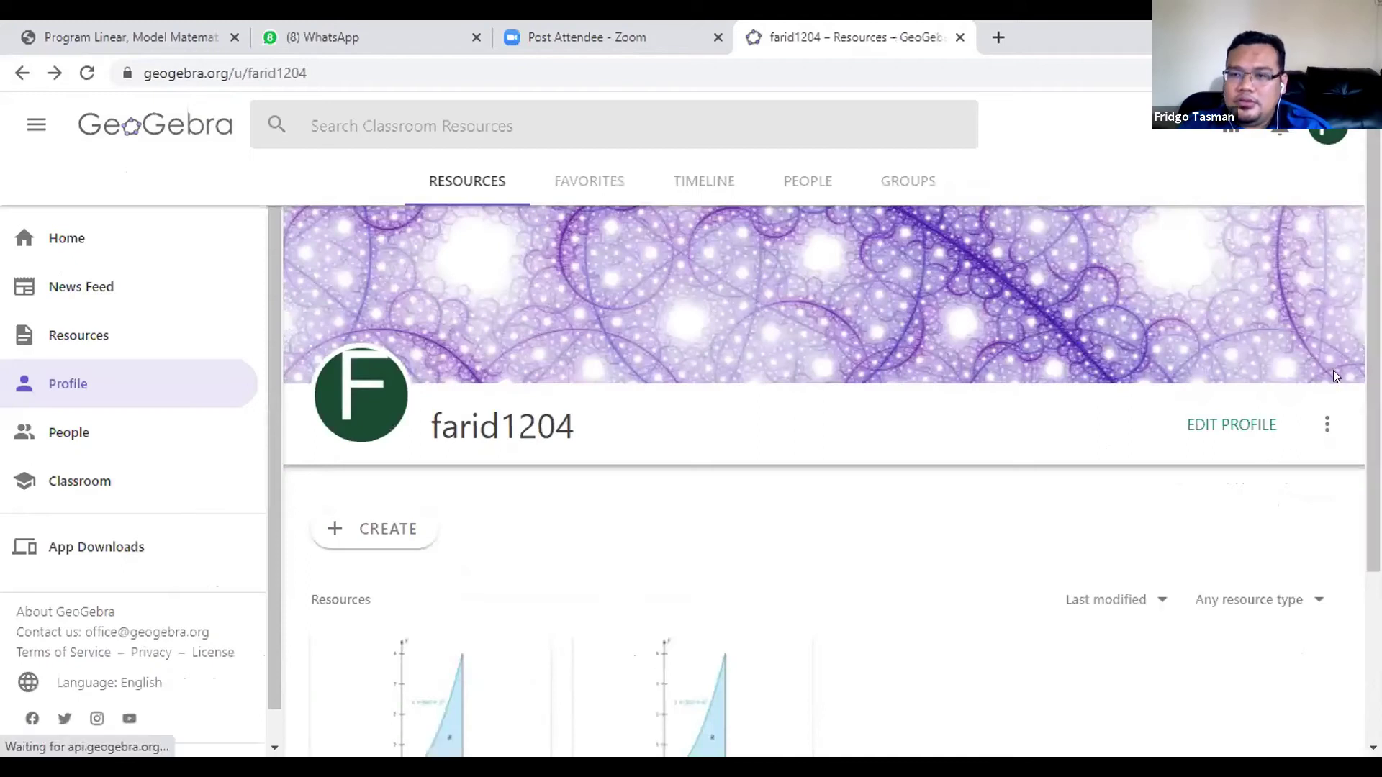
Review the profile's additional options again and look through the resources listed on the profile page
left_click(1326, 429)
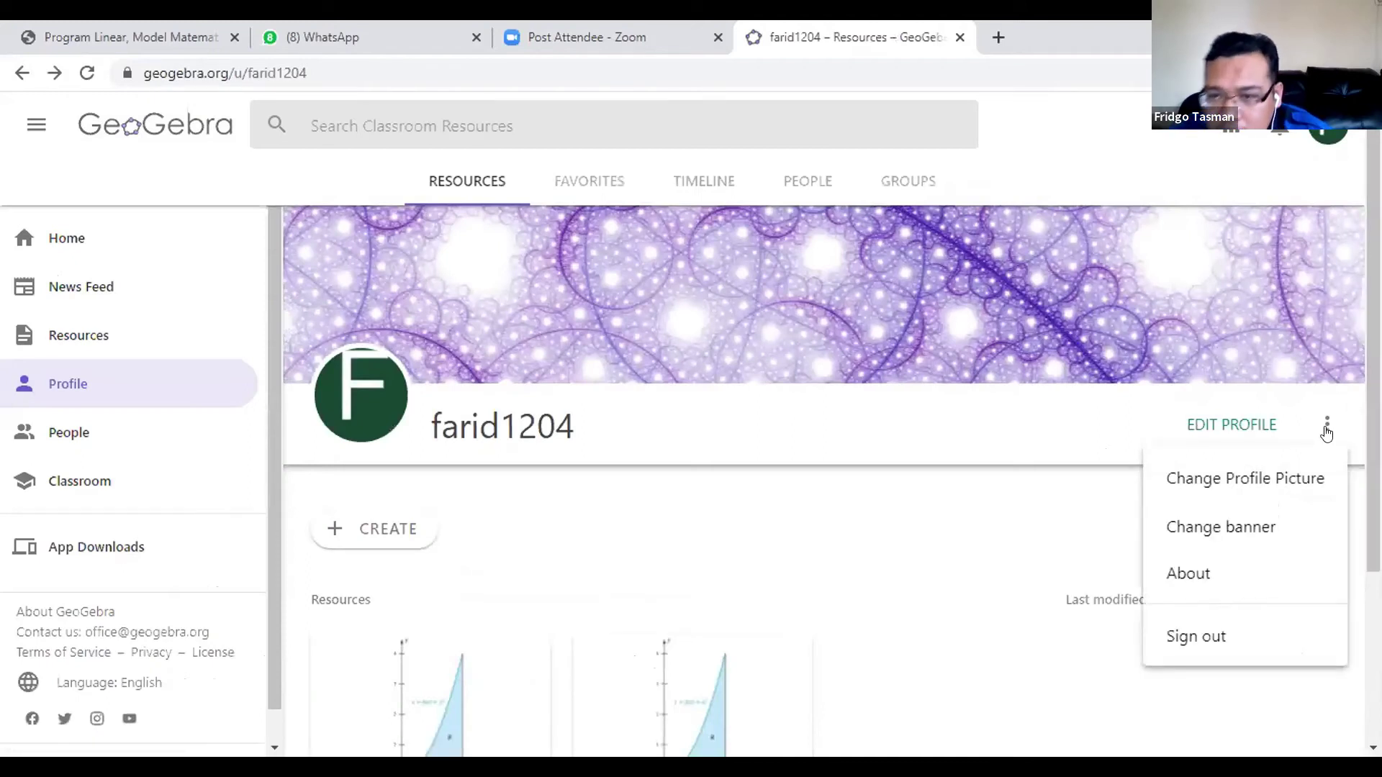
left_click(980, 388)
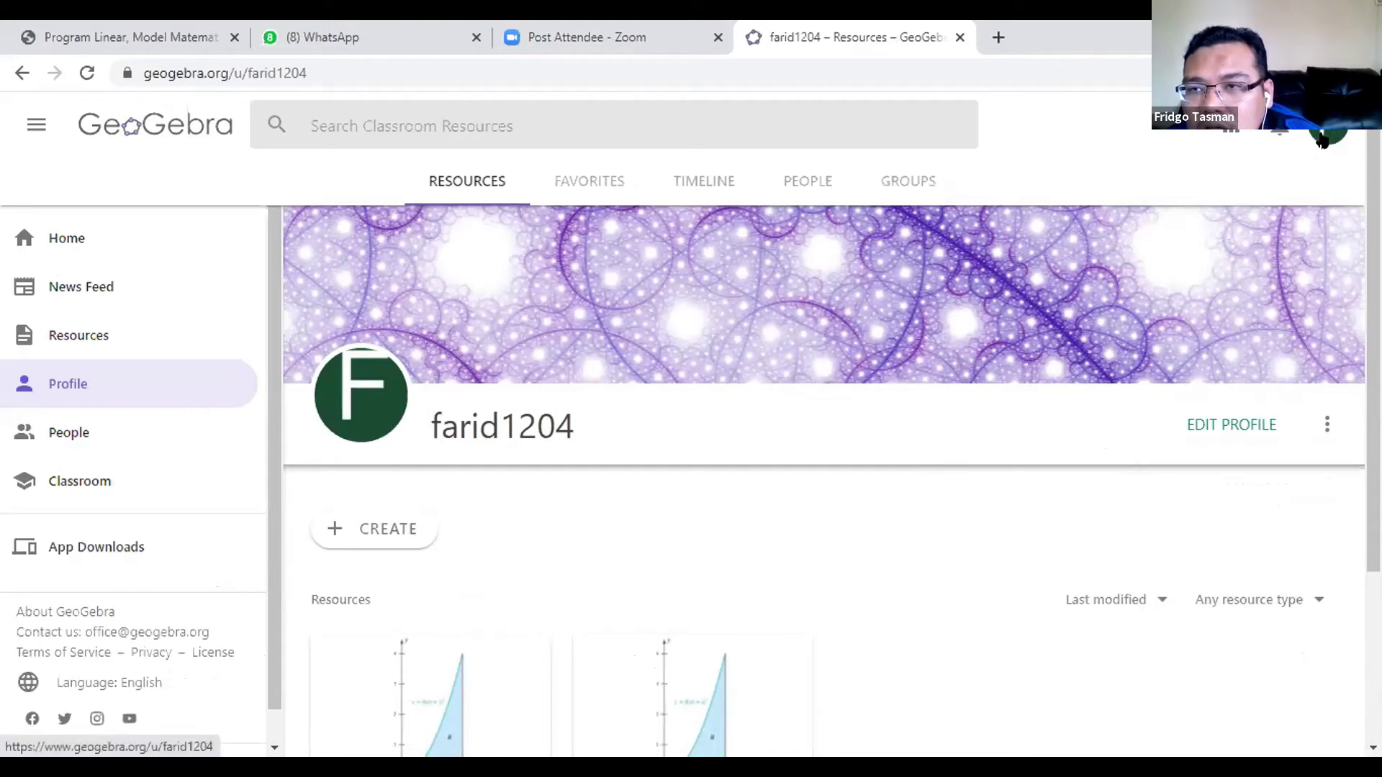
right_click(1322, 140)
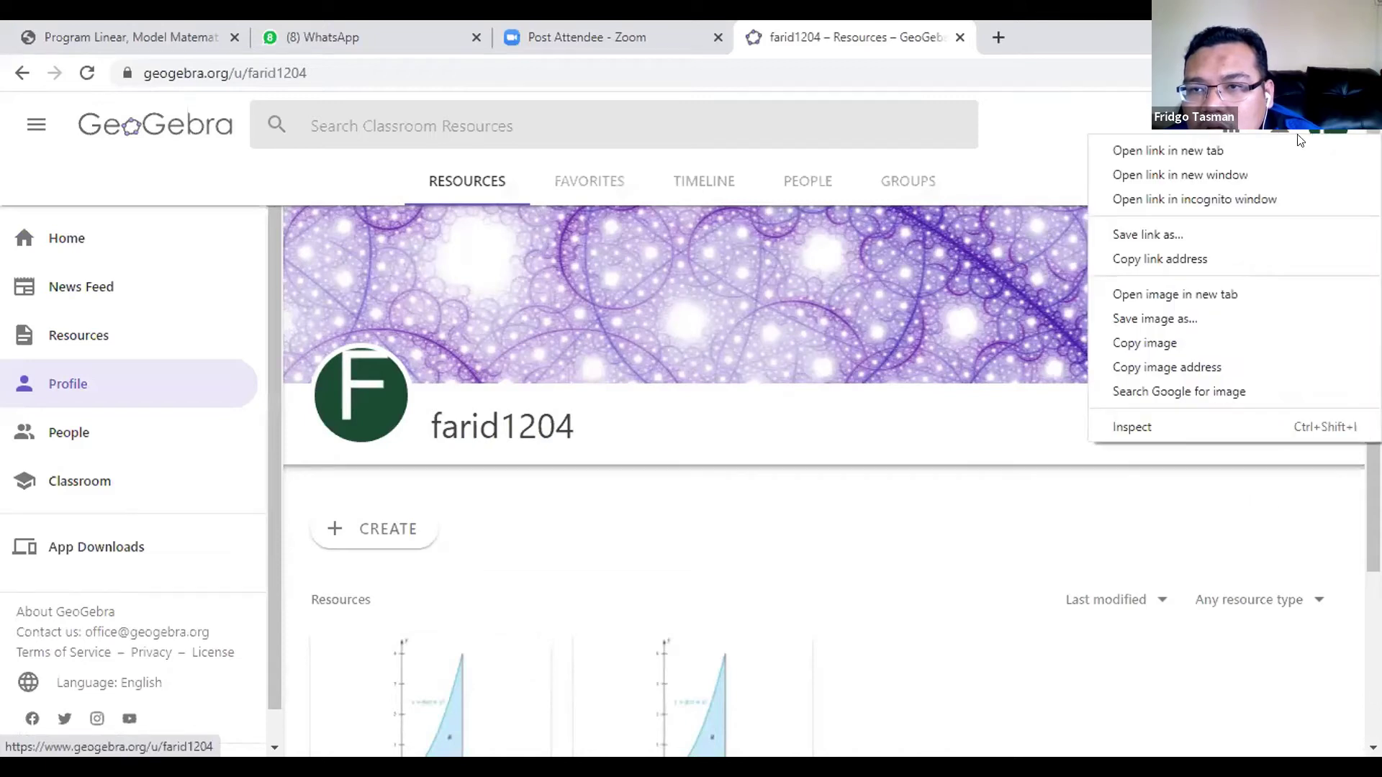
key("Escape")
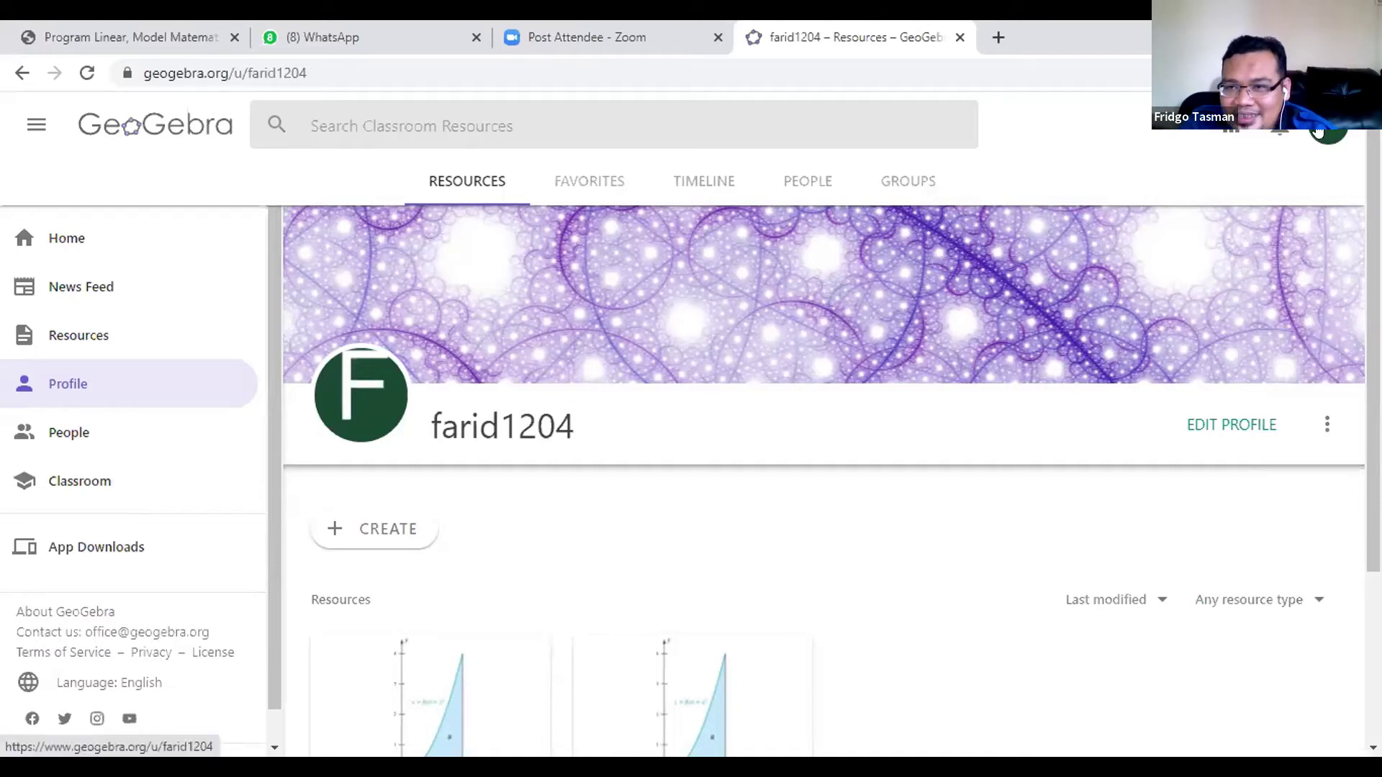
left_click(1324, 429)
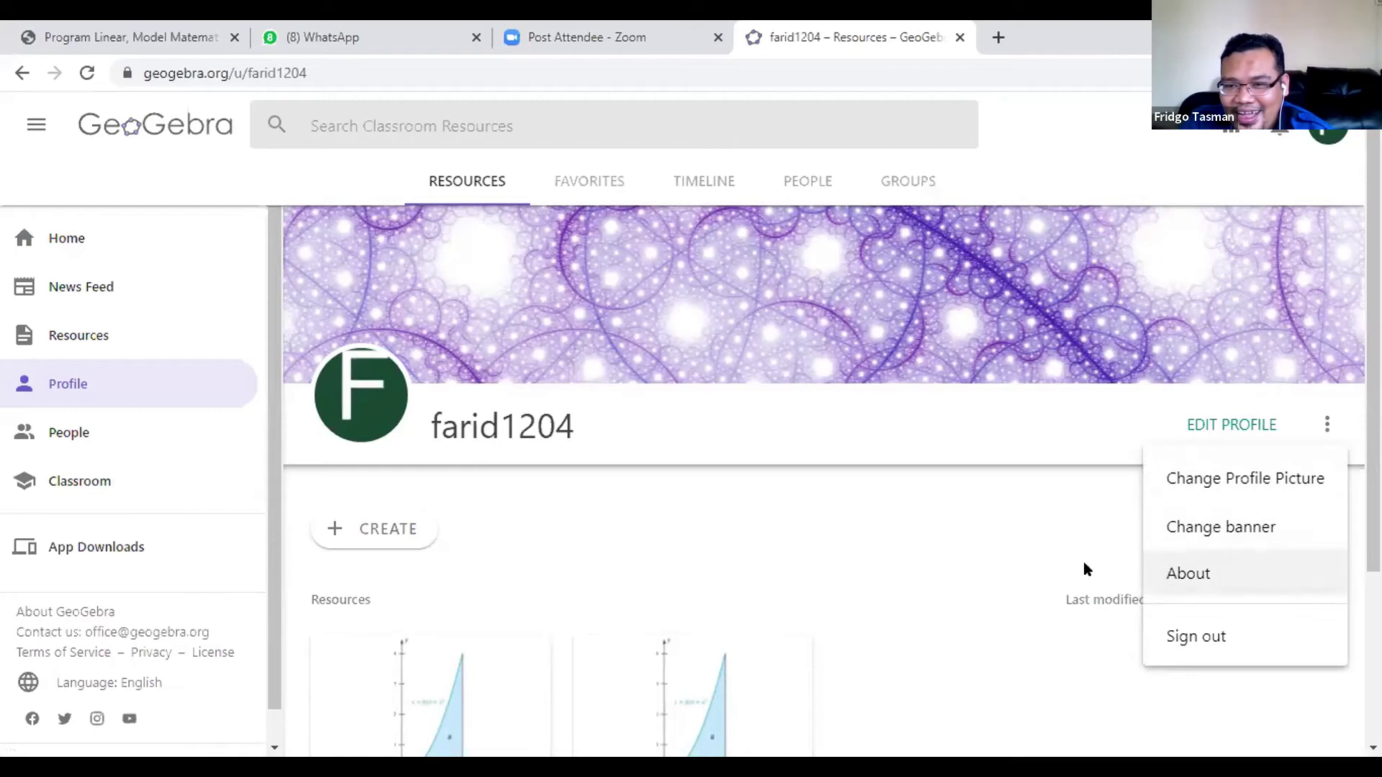
left_click(932, 513)
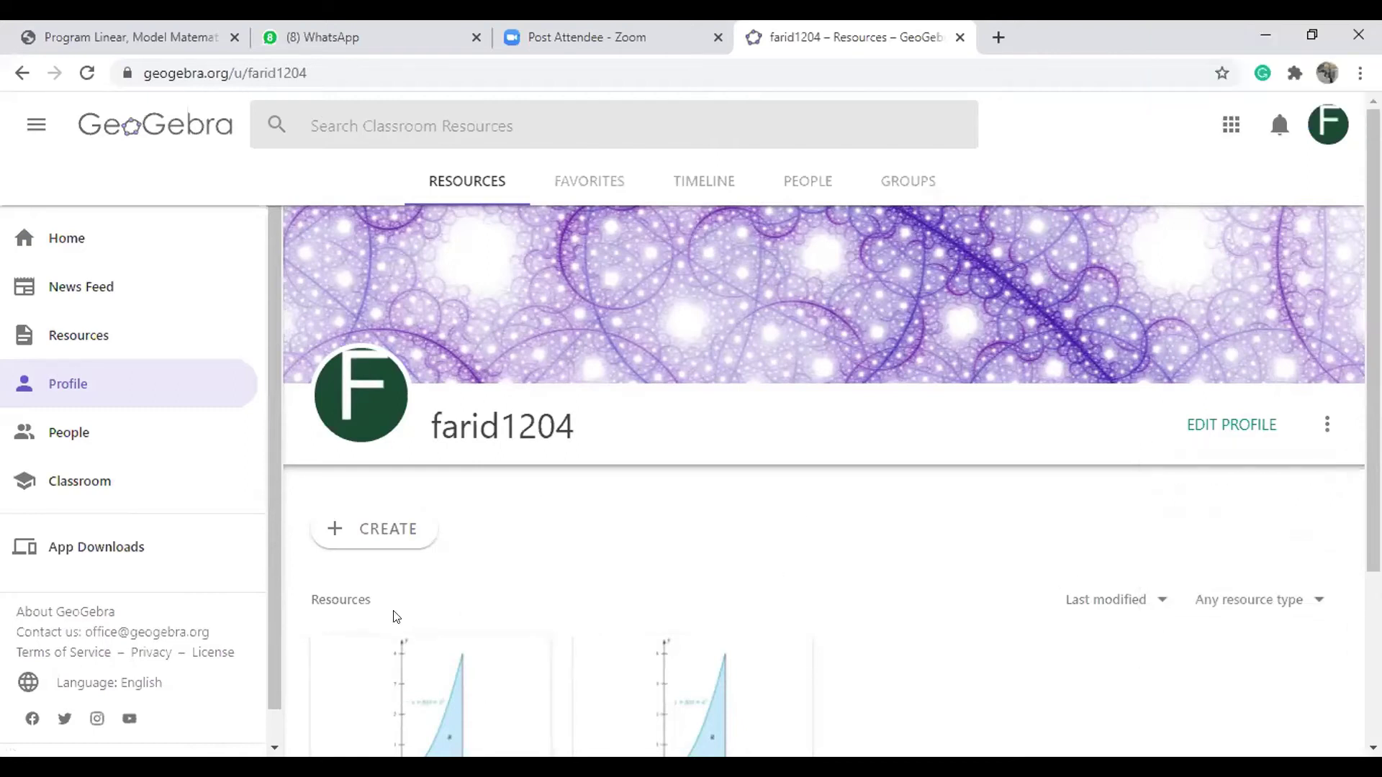
scroll(504, 517, "down", 3)
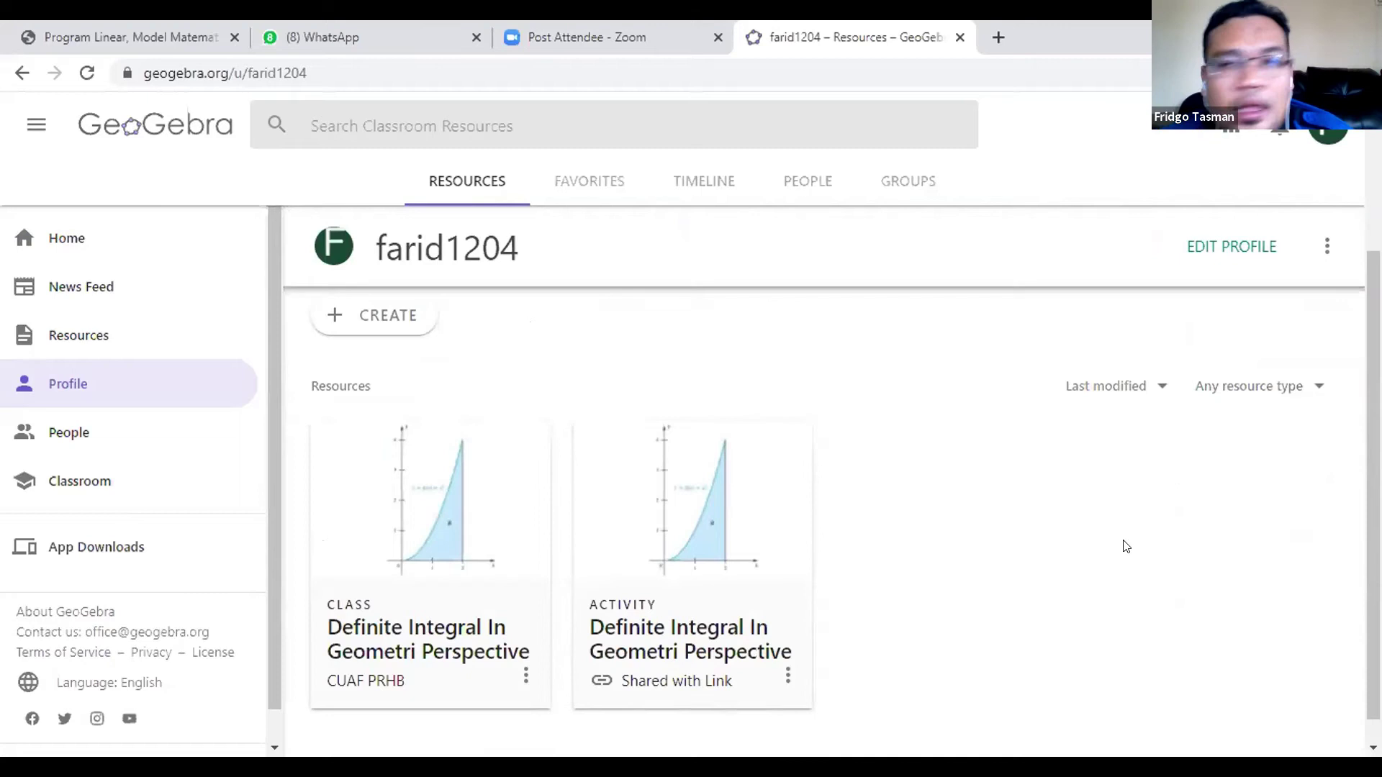
scroll(1126, 533, "up", 3)
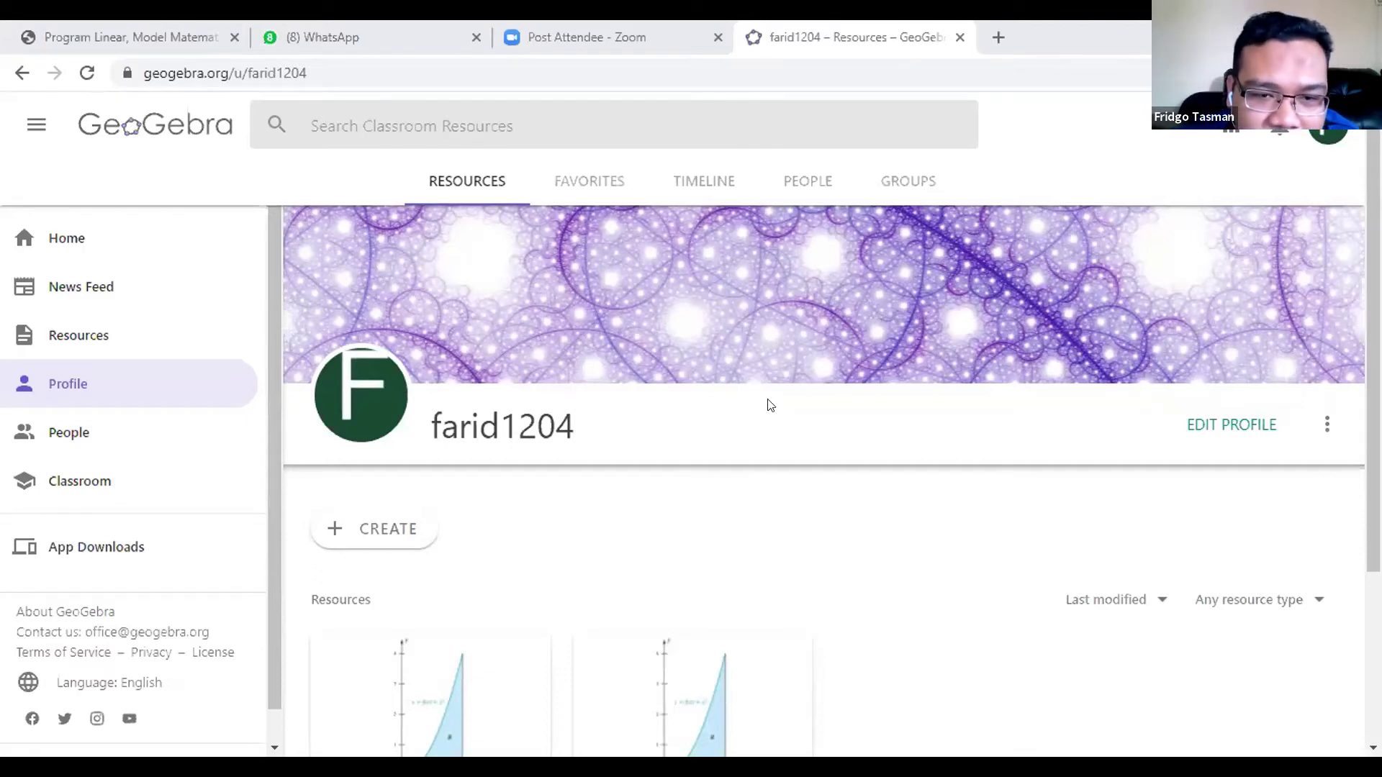
Create a new activity from the profile's resources section
scroll(439, 411, "down", 1)
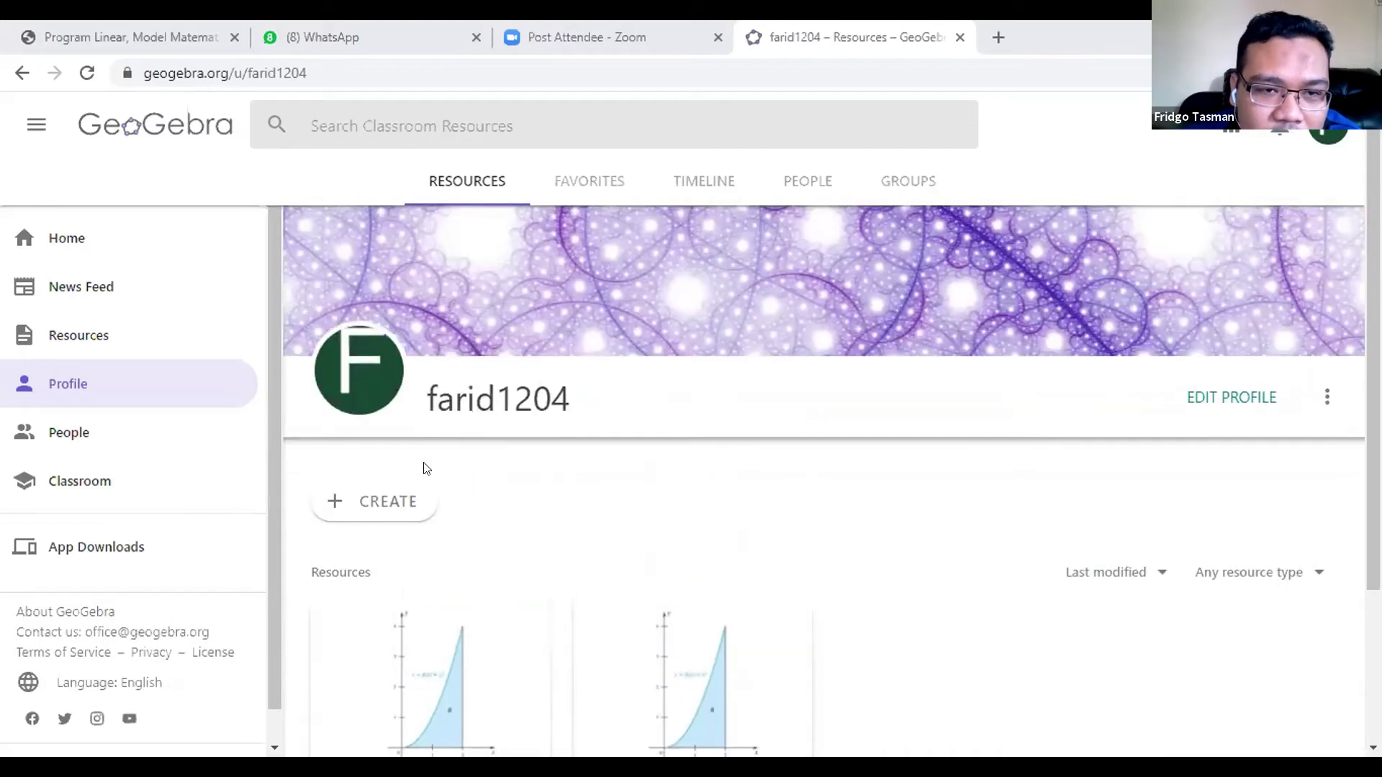
left_click(364, 506)
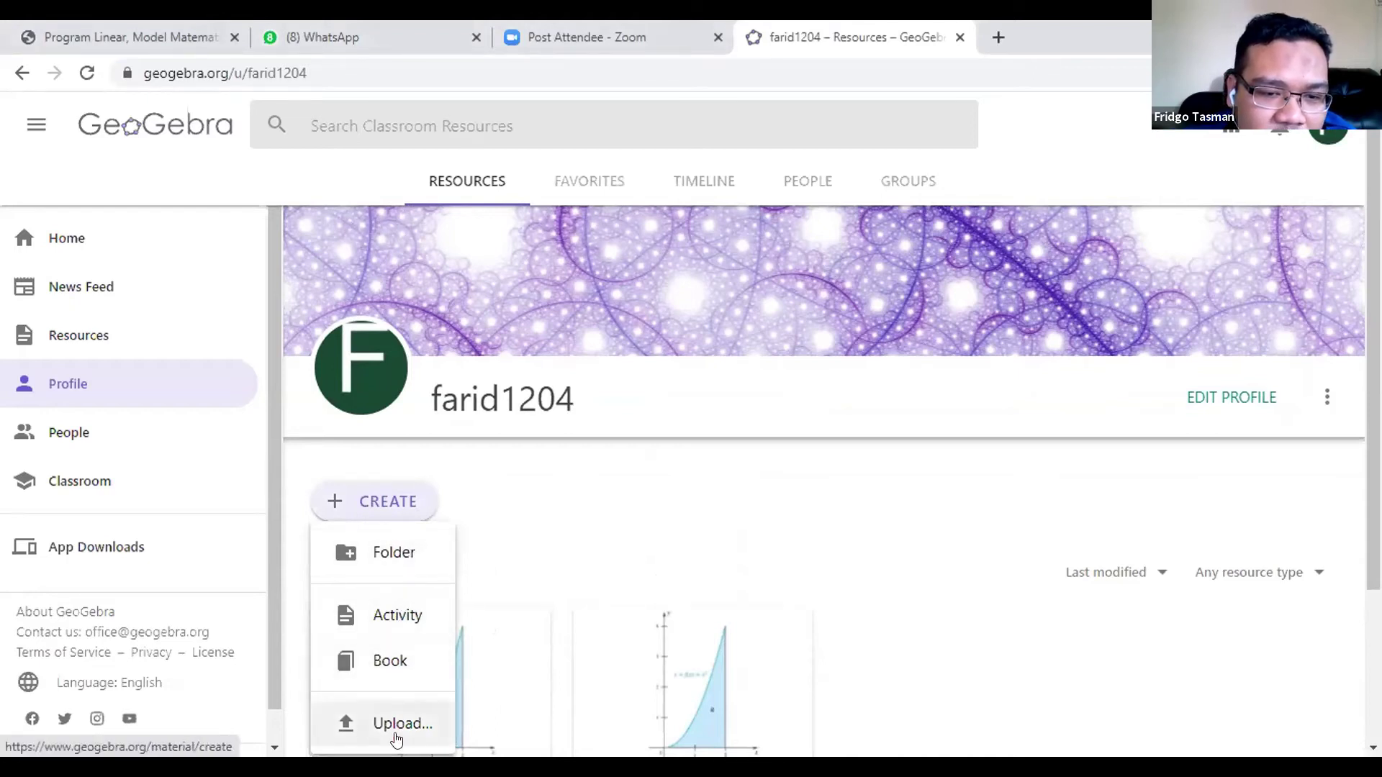
scroll(662, 526, "down", 1)
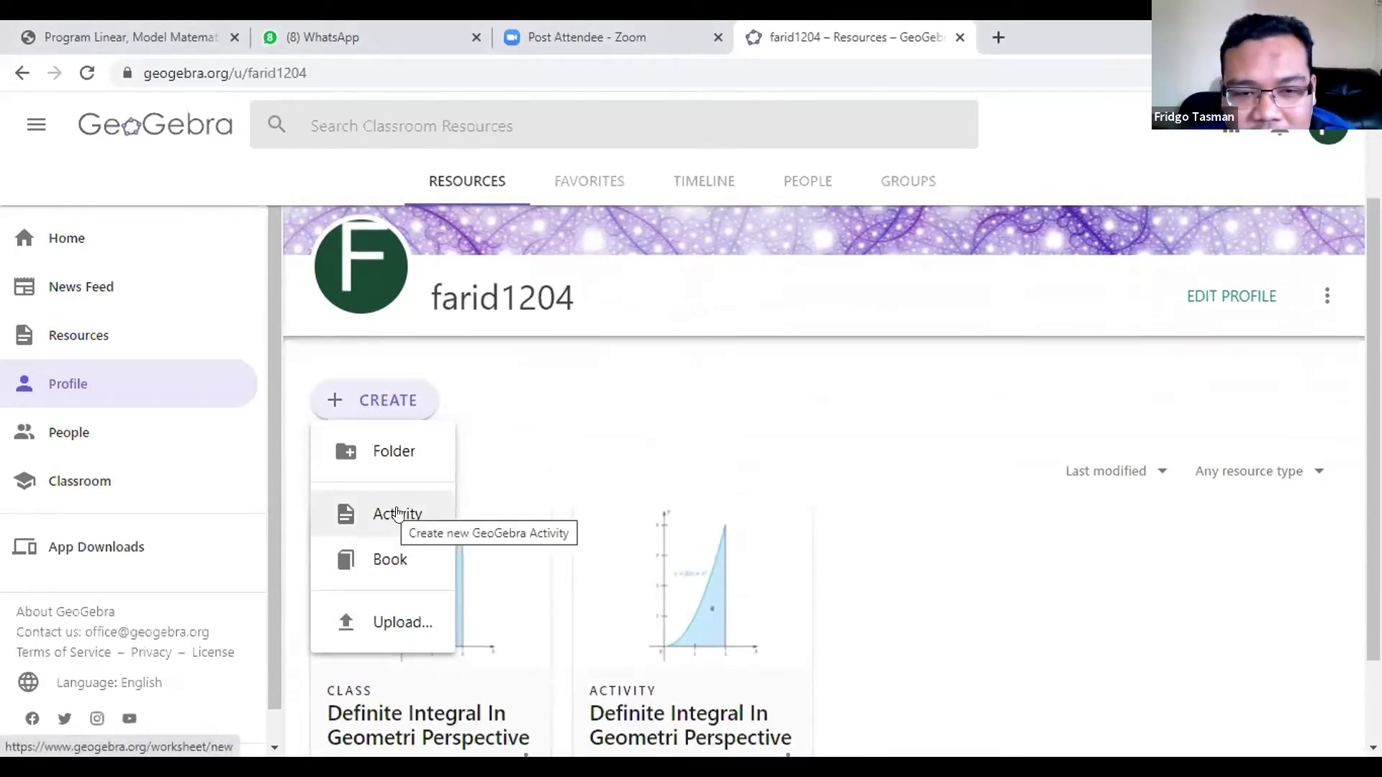
left_click(397, 513)
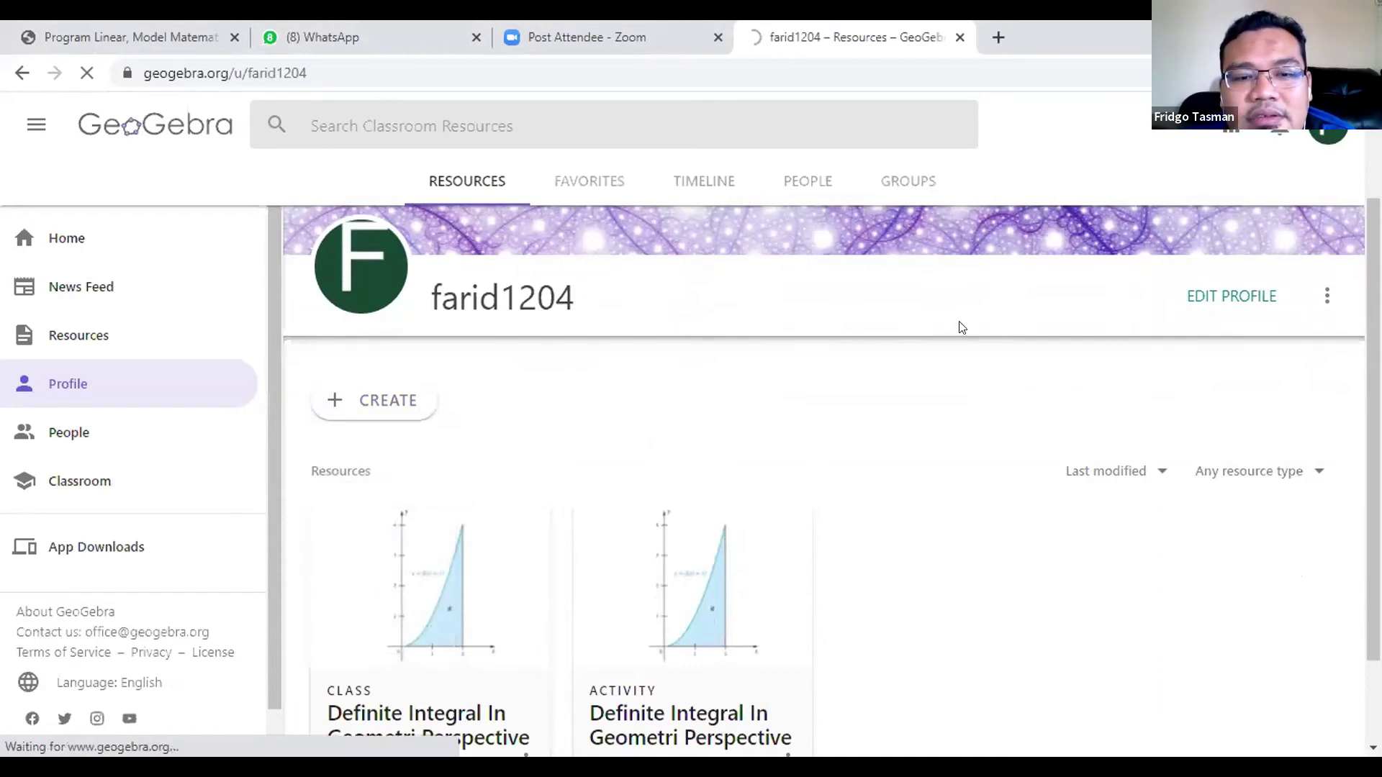
scroll(802, 382, "down", 2)
scroll(802, 385, "up", 3)
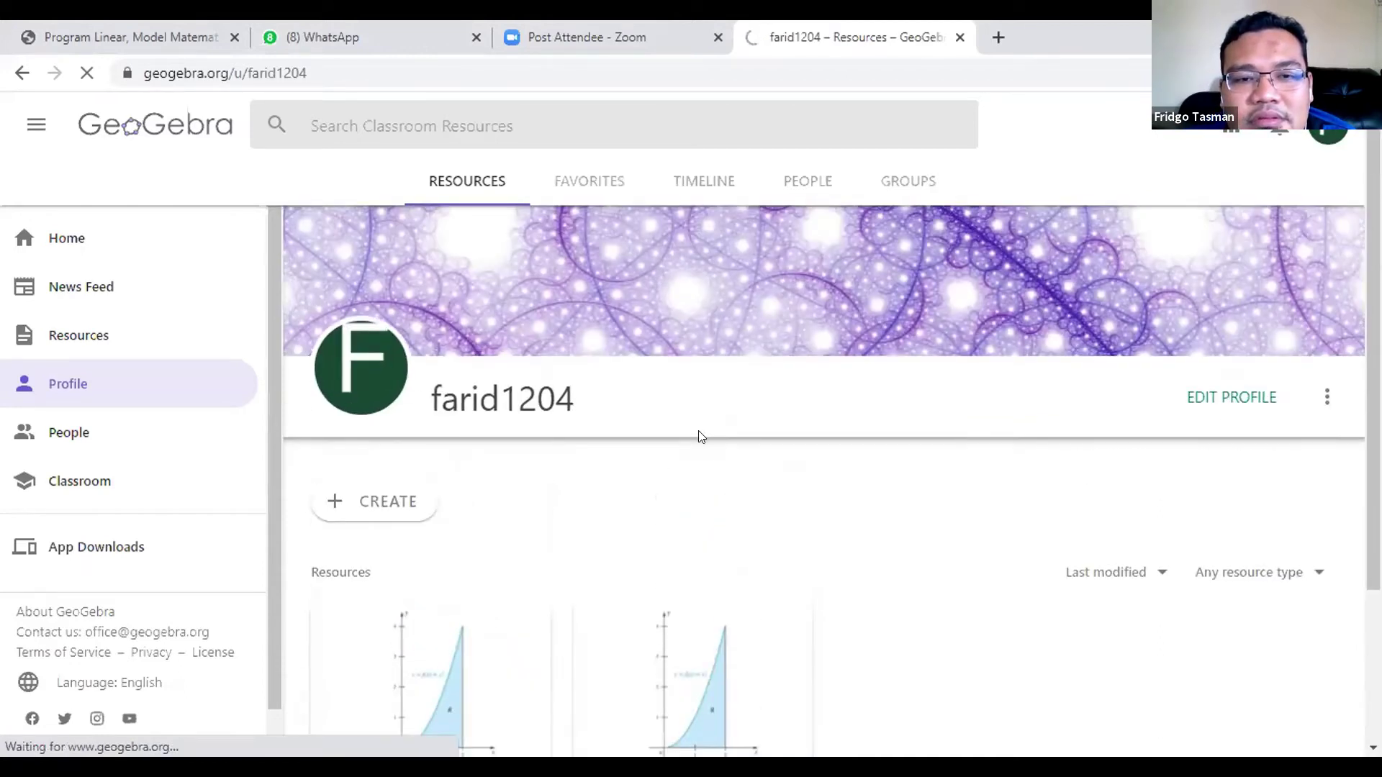
scroll(699, 436, "down", 2)
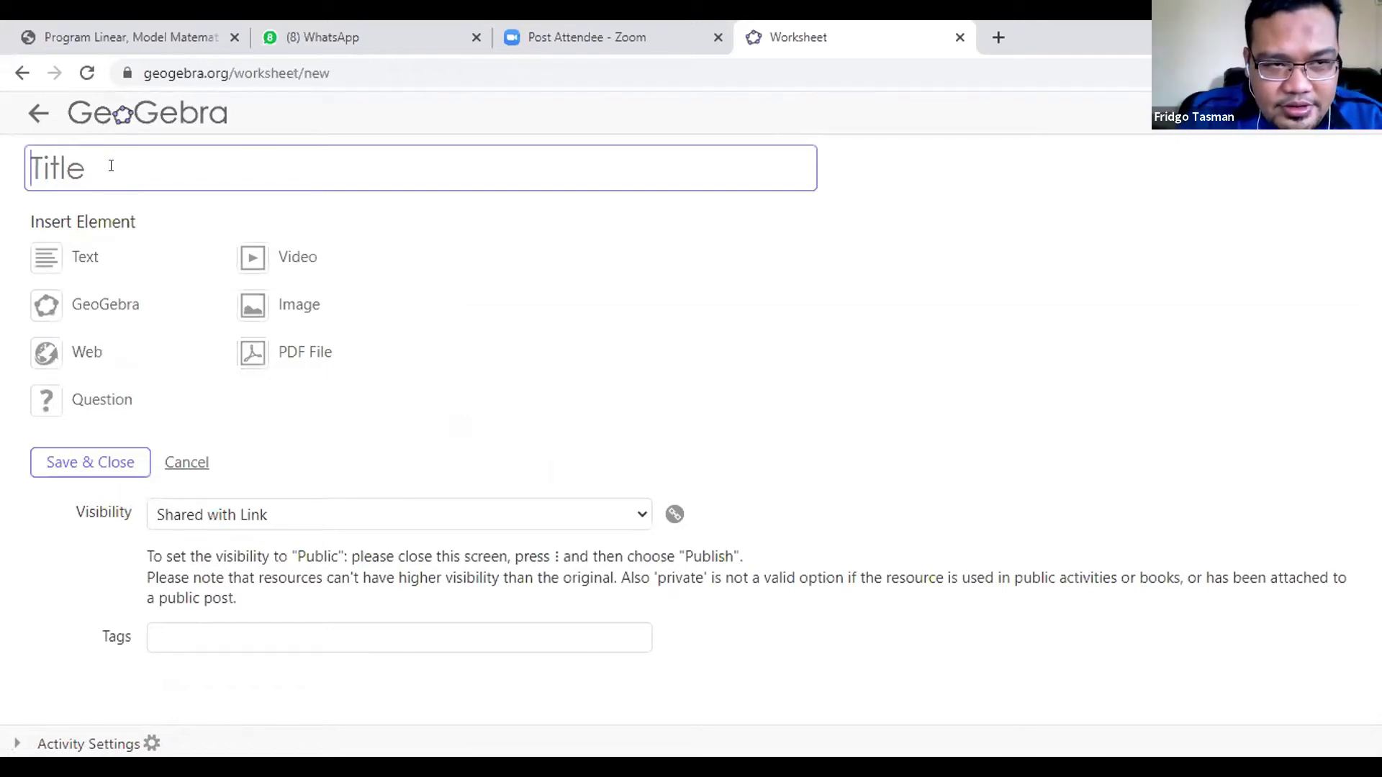
Title the new activity "Aktifitas Program Linear"
type("Progra")
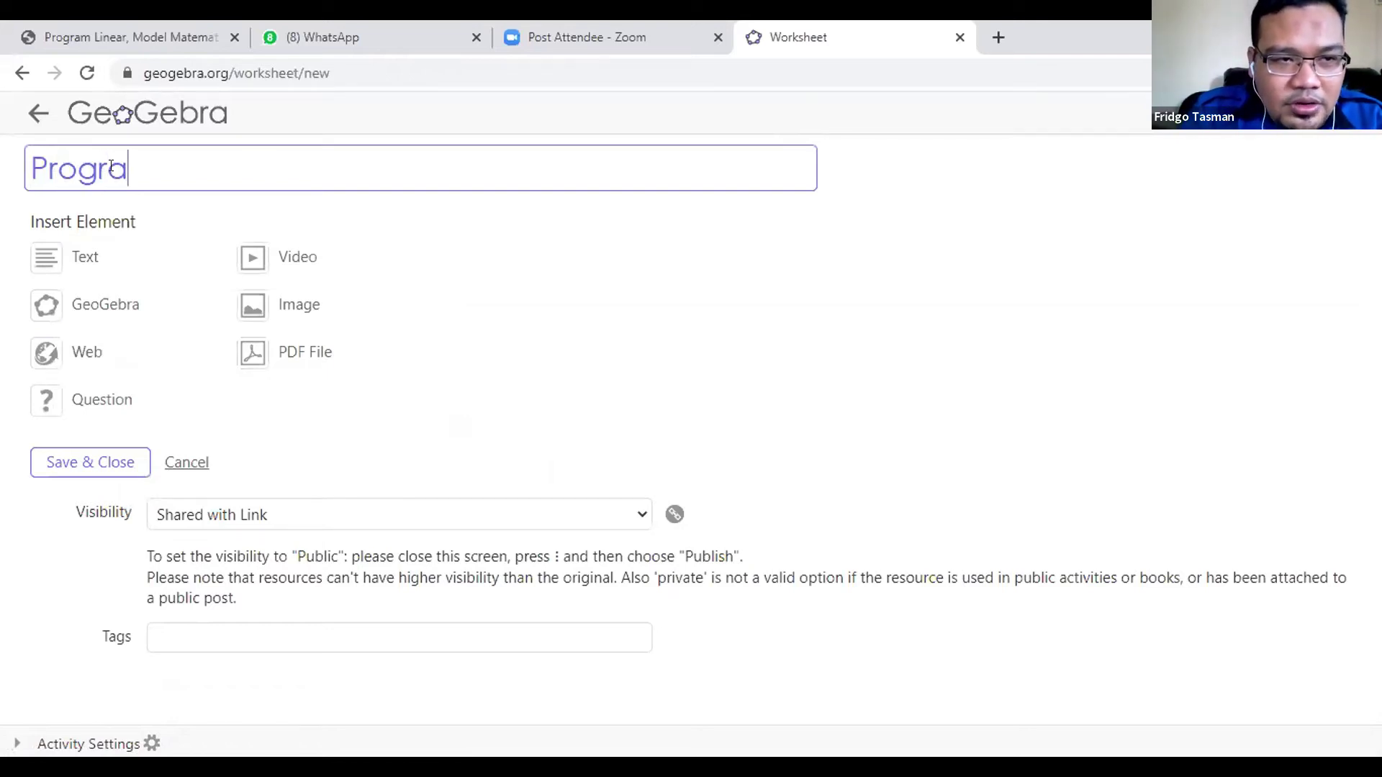
type("m Lin")
key("BackSpace")
key("BackSpace")
key("BackSpace")
key("BackSpace")
key("BackSpace")
key("BackSpace")
key("BackSpace")
key("BackSpace")
key("BackSpace")
key("BackSpace")
key("BackSpace")
type("Aktifiga")
key("BackSpace")
key("BackSpace")
type("tas Pro")
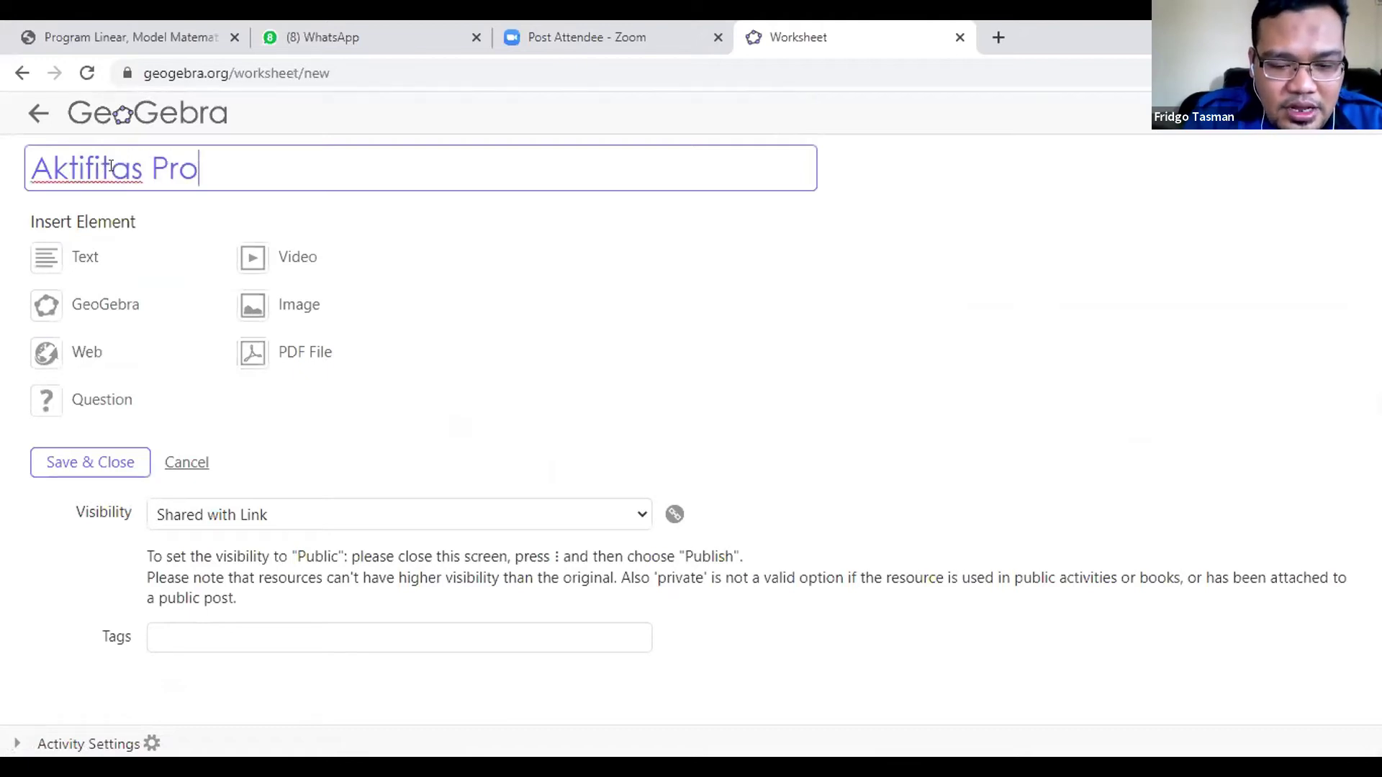
type("gram Linear")
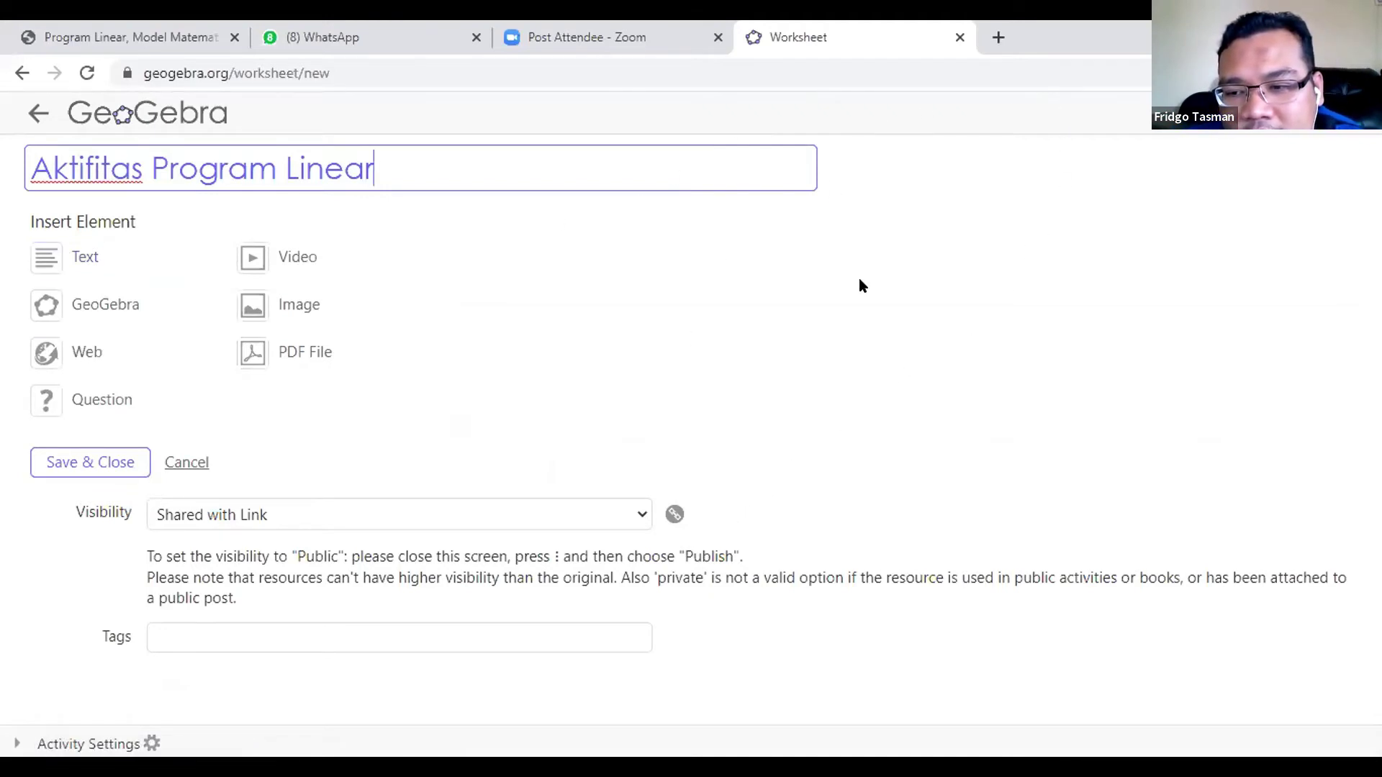
left_click(434, 246)
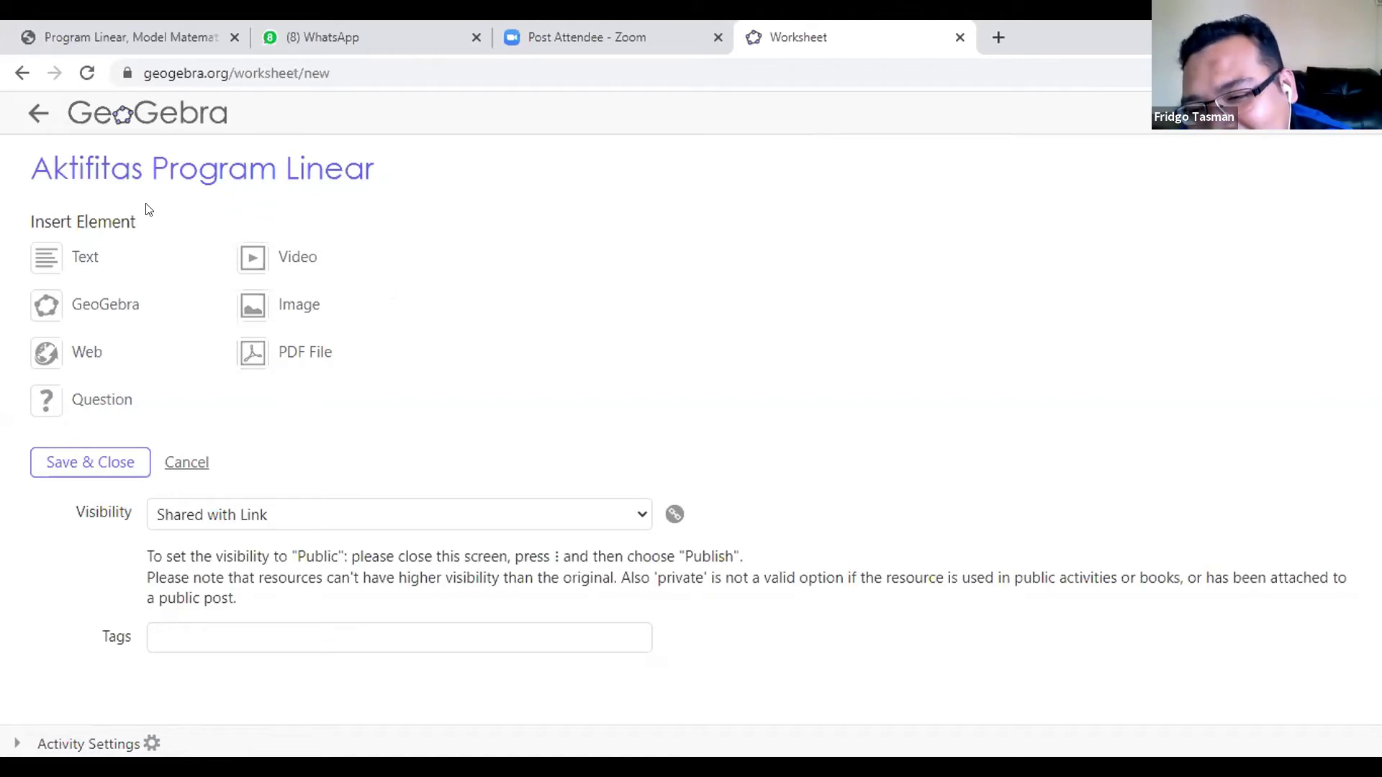
left_click(278, 260)
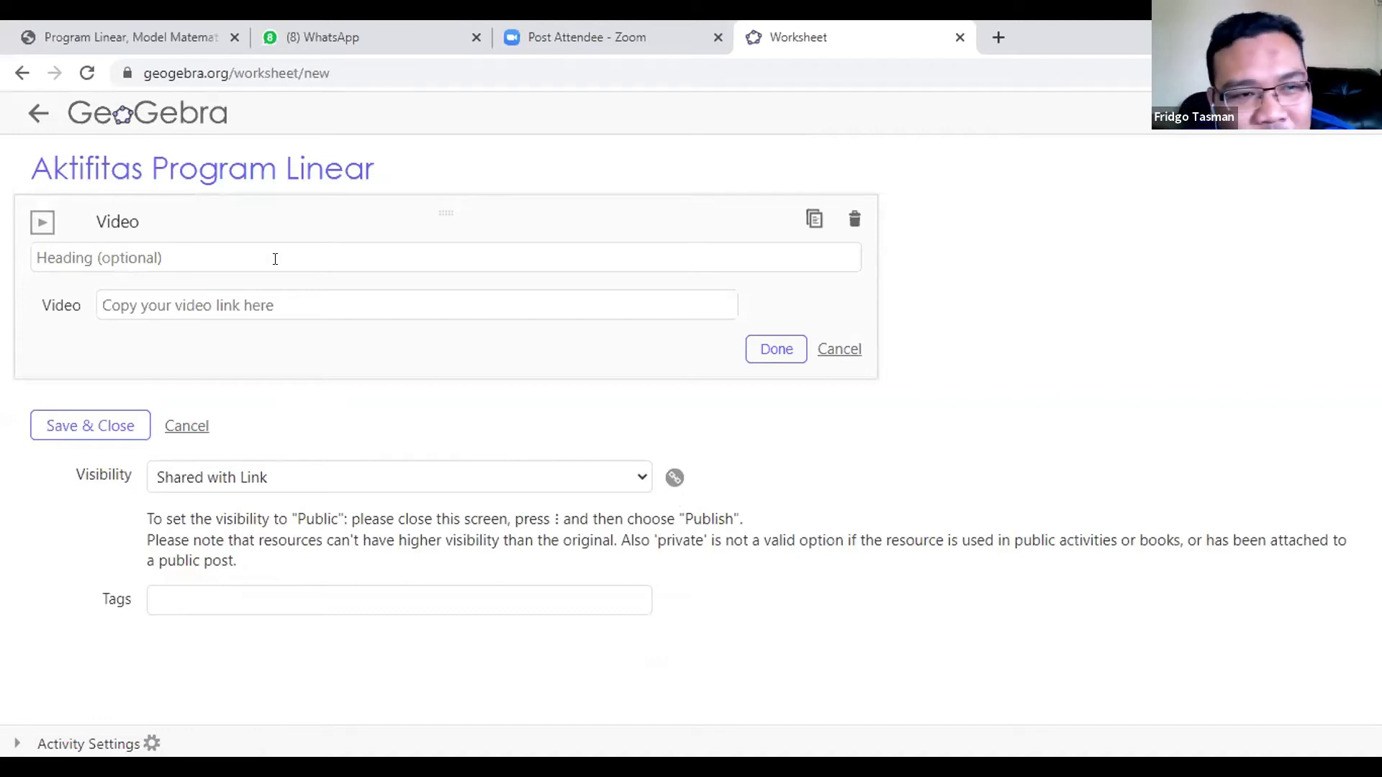
left_click(275, 259)
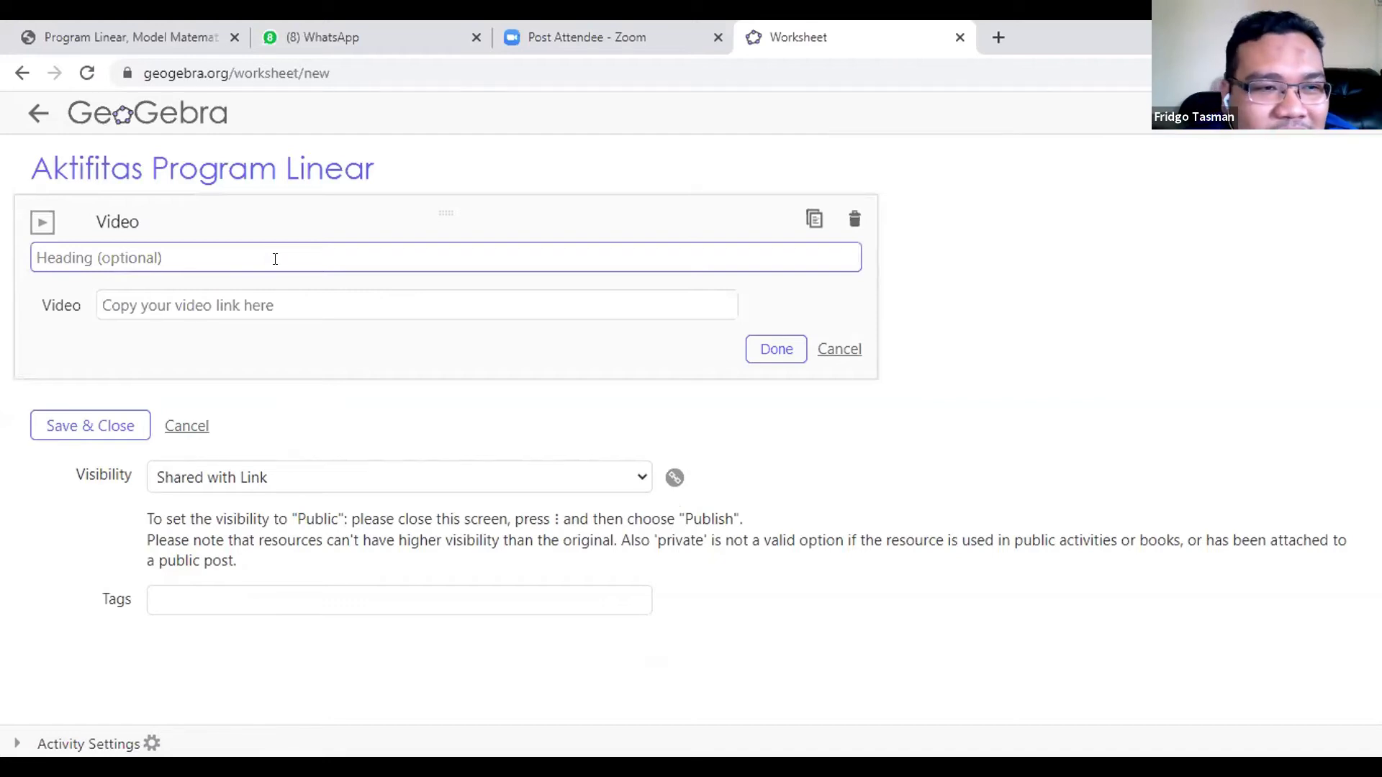
left_click(173, 304)
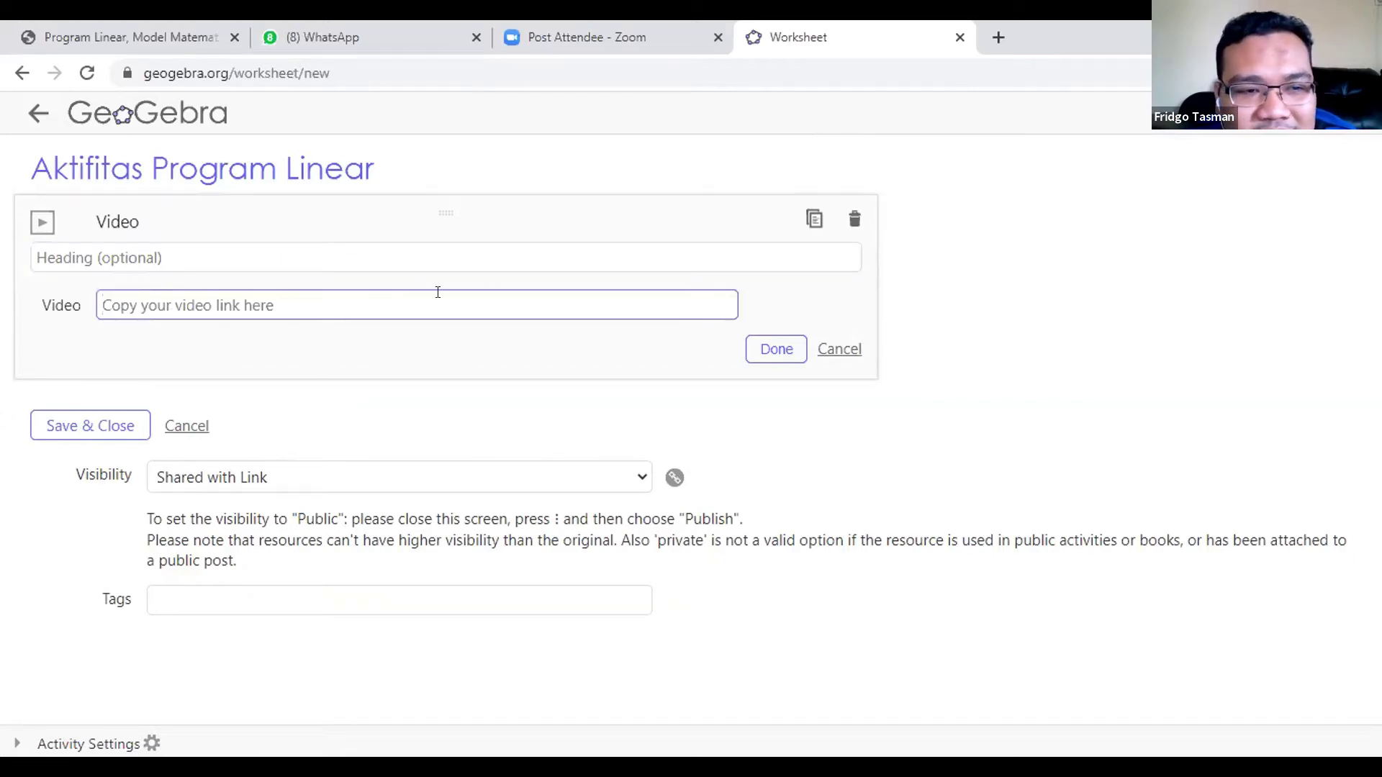
left_click(831, 356)
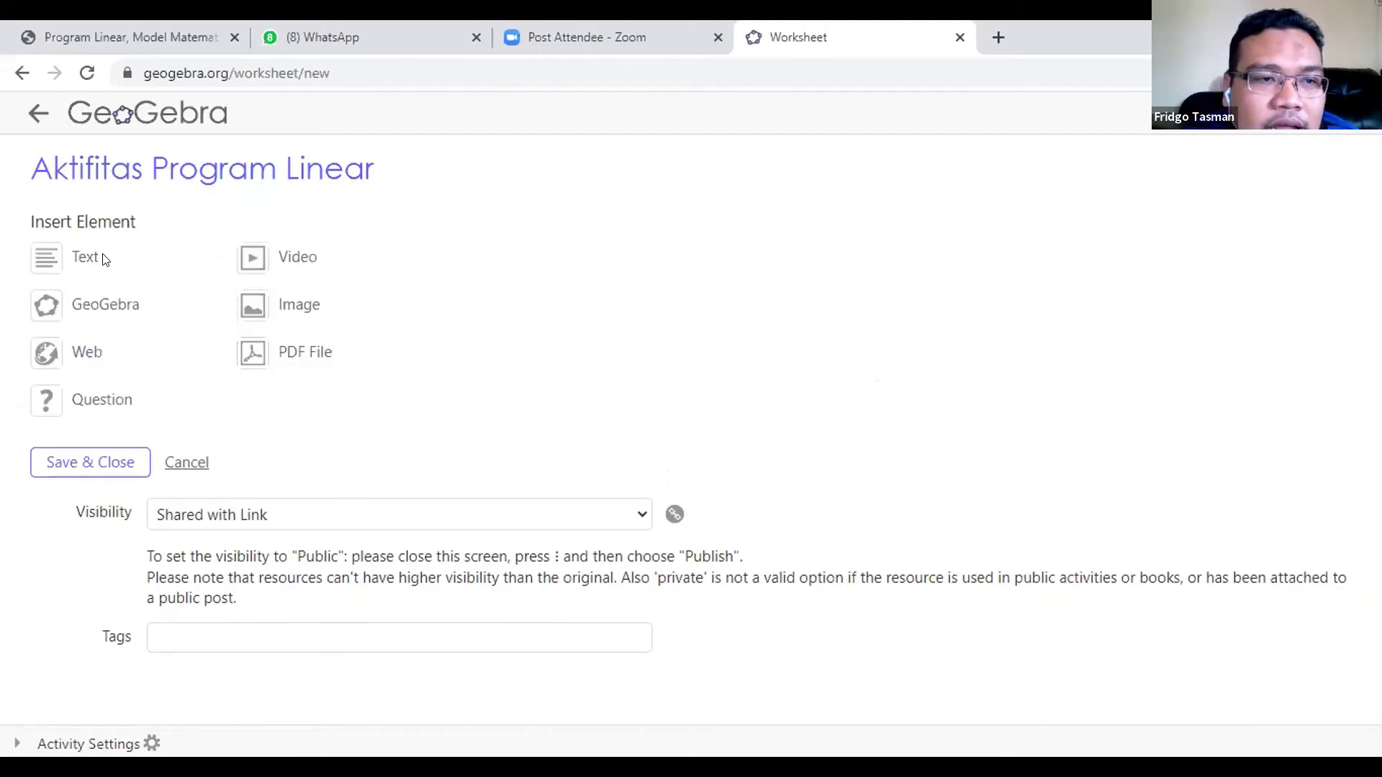
Insert a text element without a heading reading "Jawablah pertanyaan pertanyaan berikut" and finish editing it
left_click(74, 256)
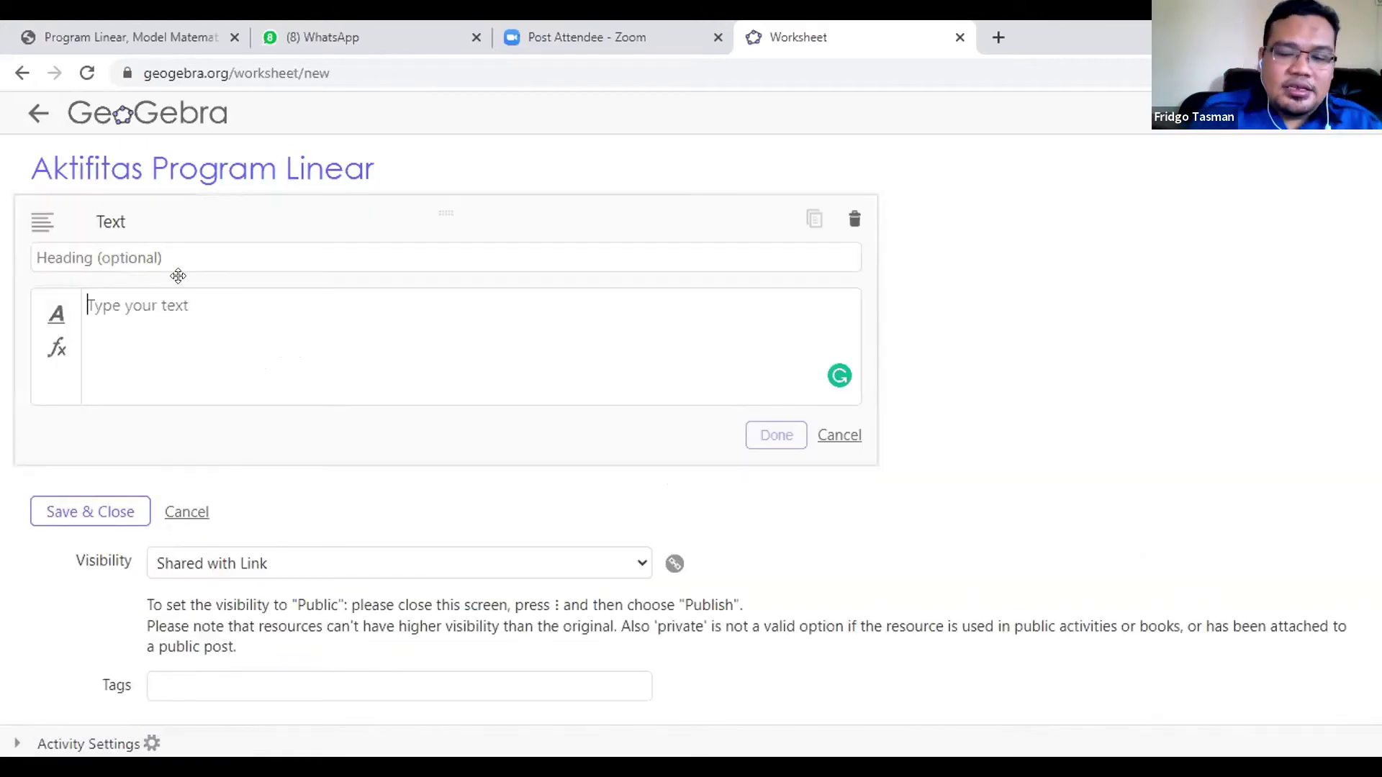
type("Jaw")
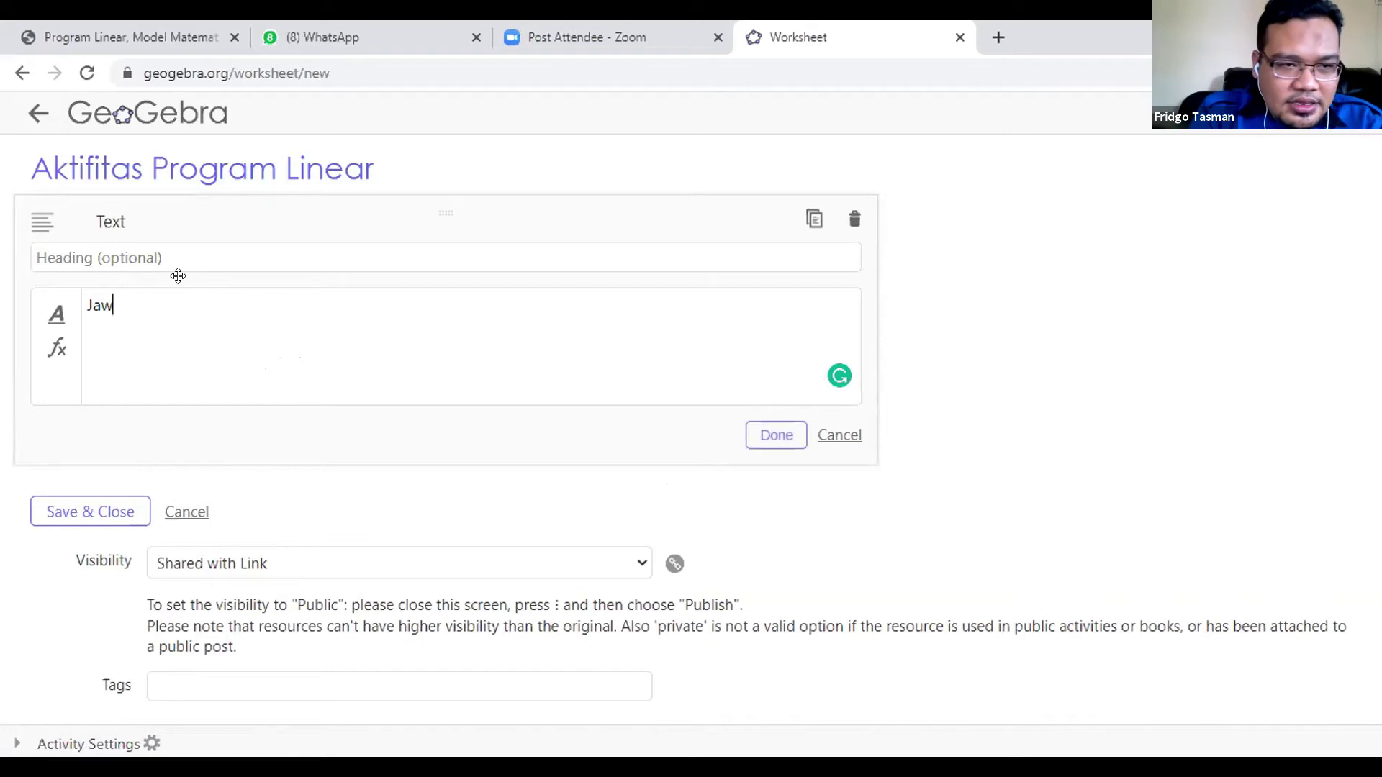
type("ablah pertanya")
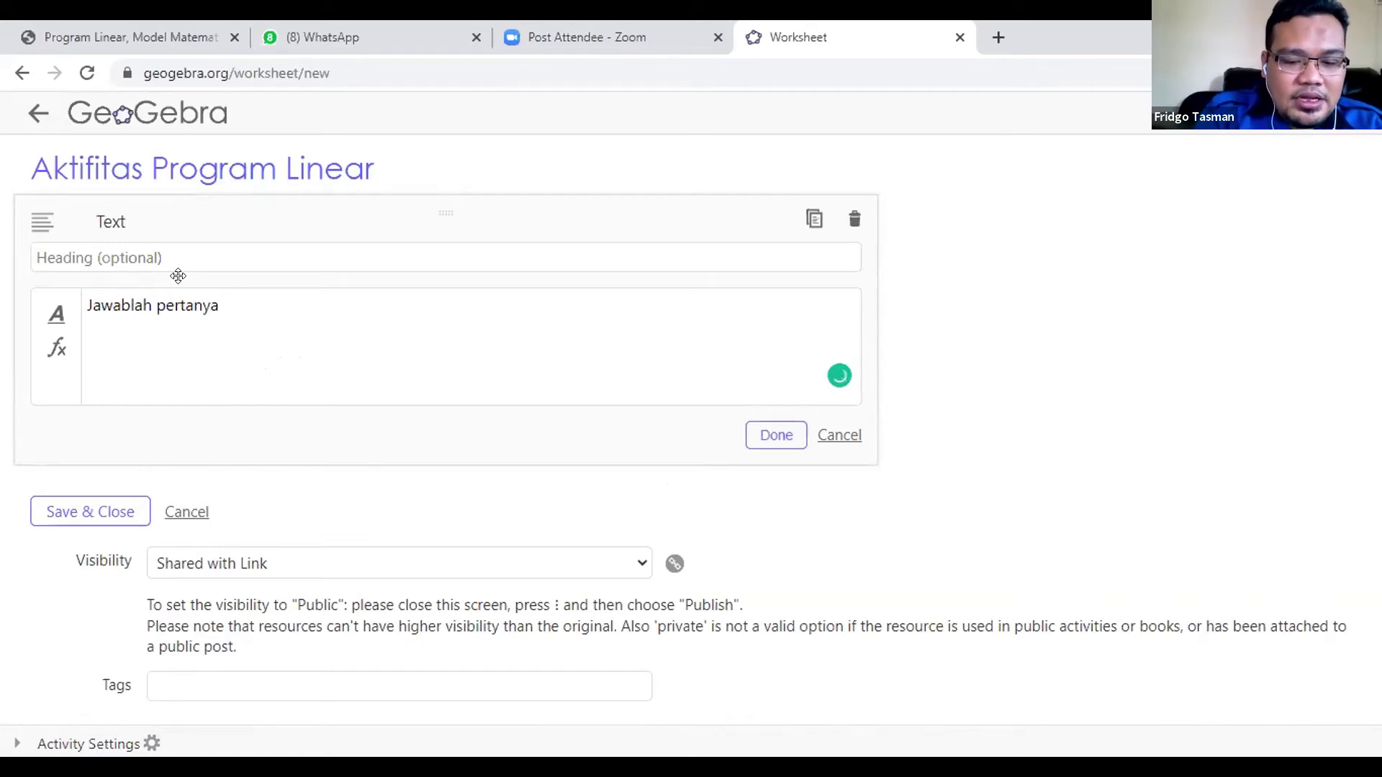
type("an ")
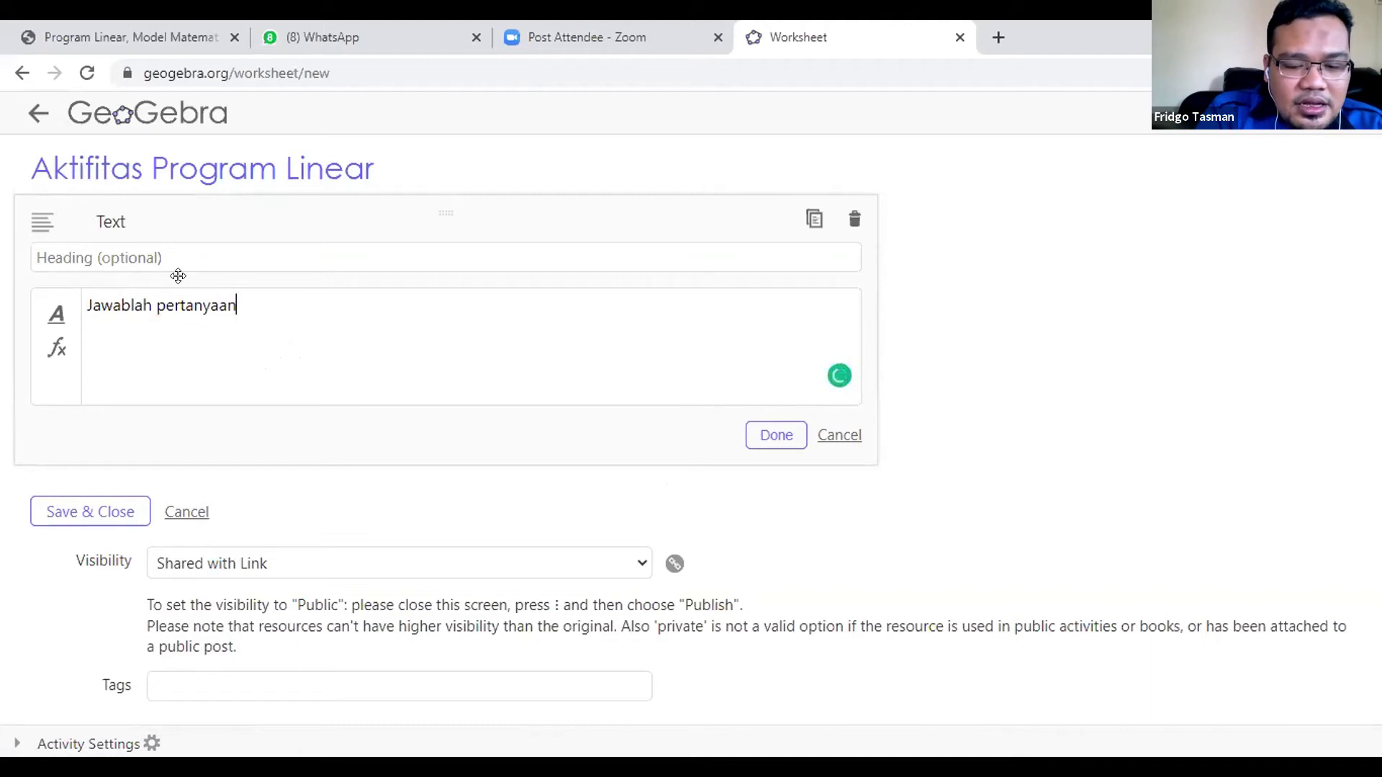
type("pertany")
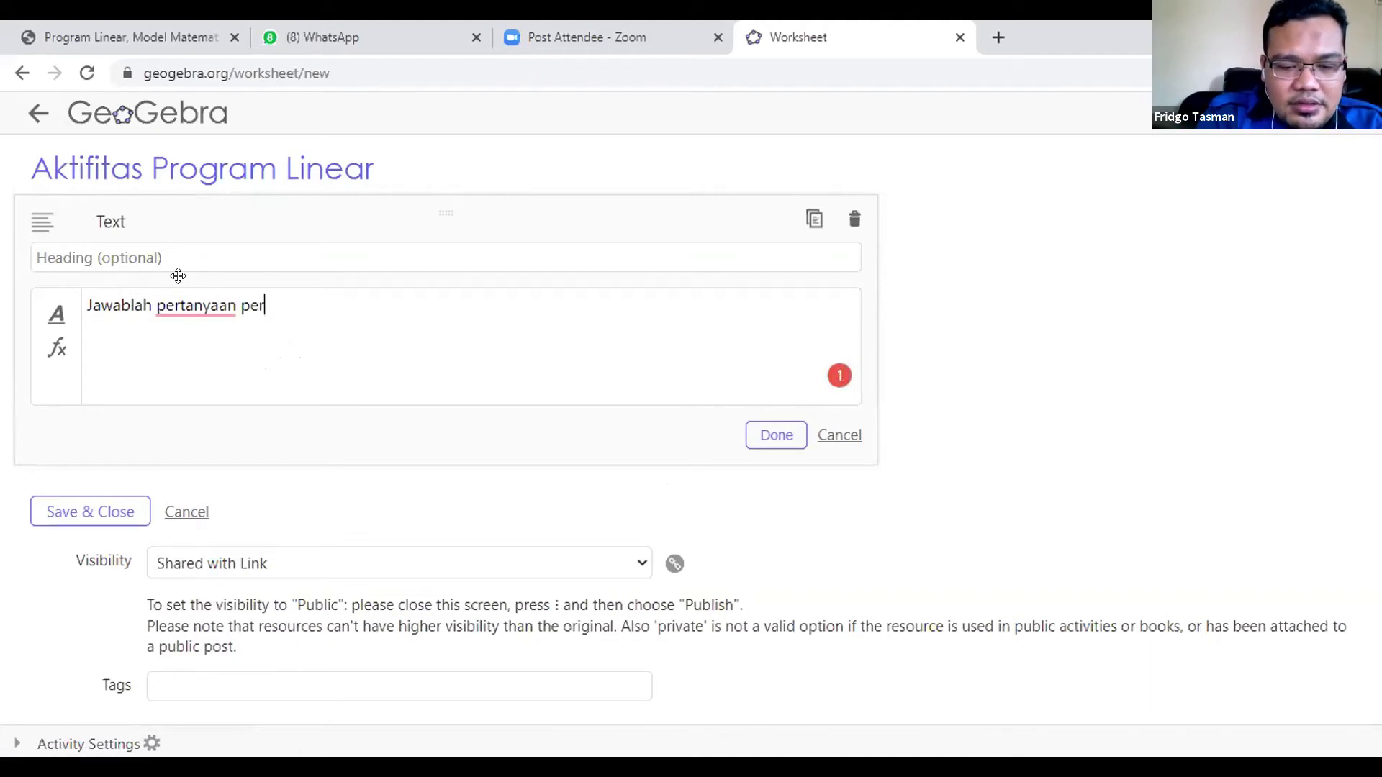
type("aan berikut")
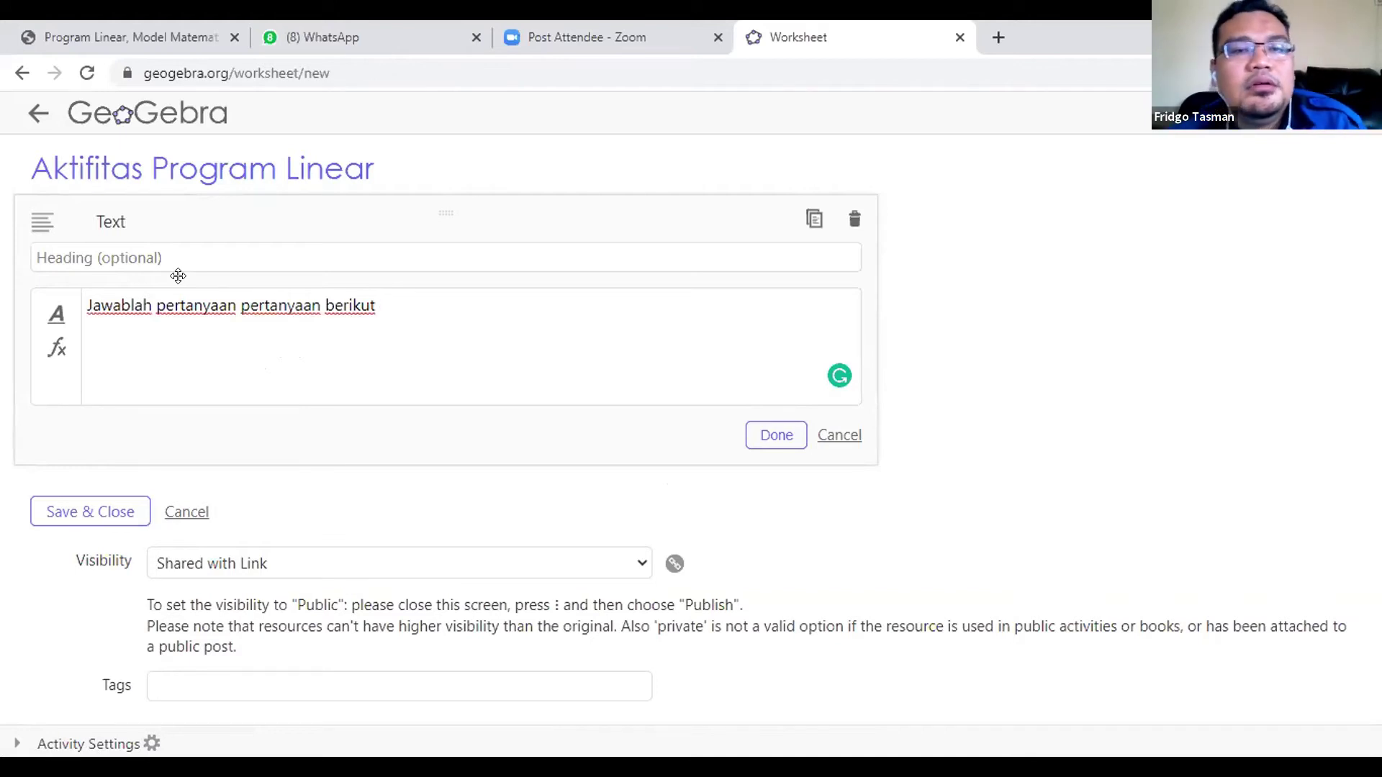
left_click(791, 436)
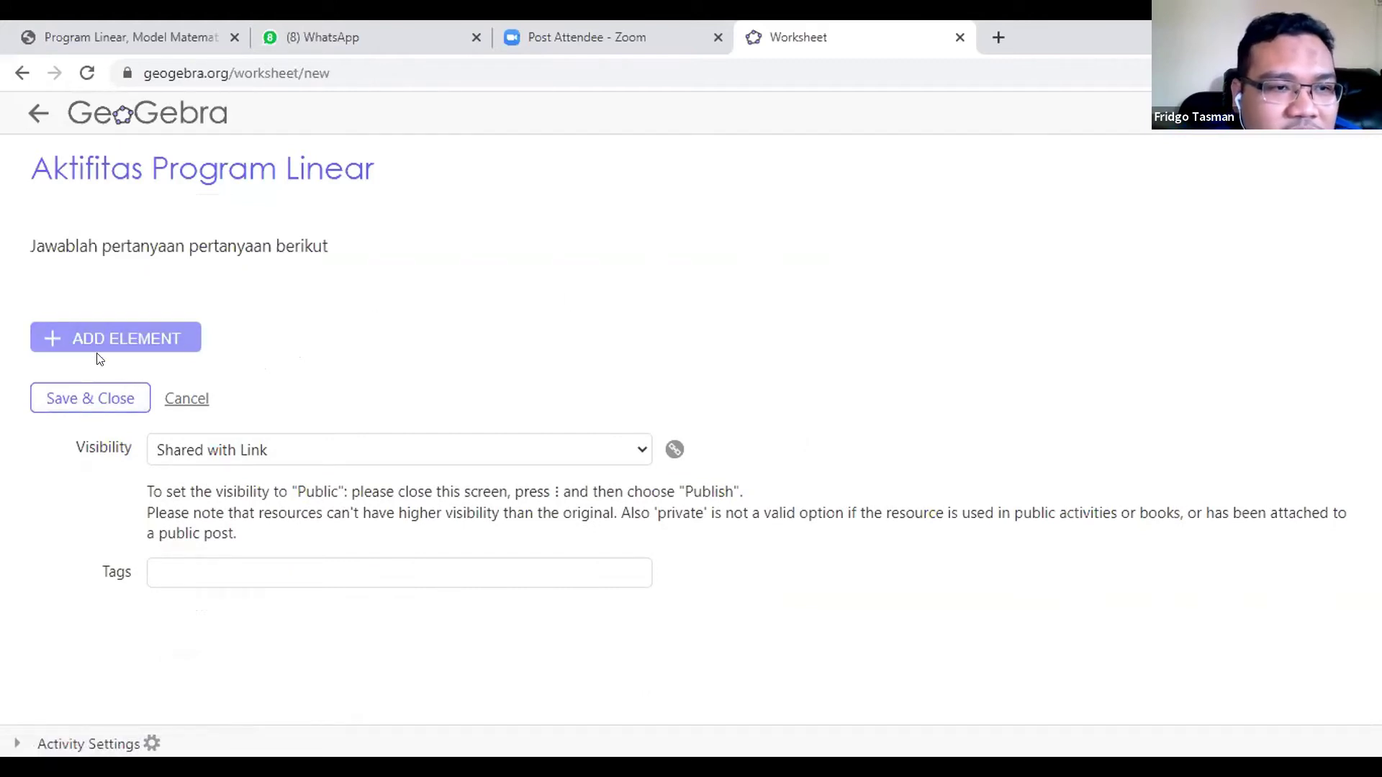
mouse_move(385, 243)
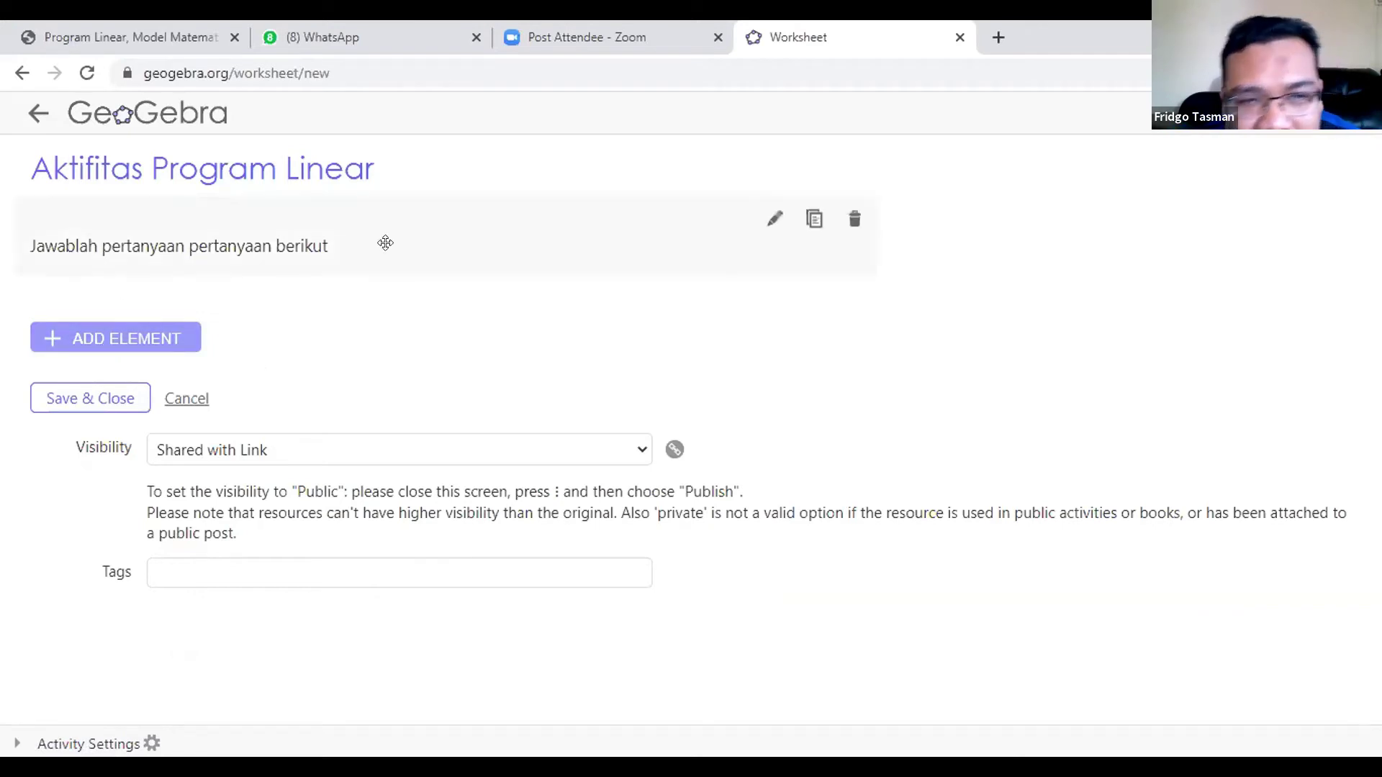
left_click(97, 335)
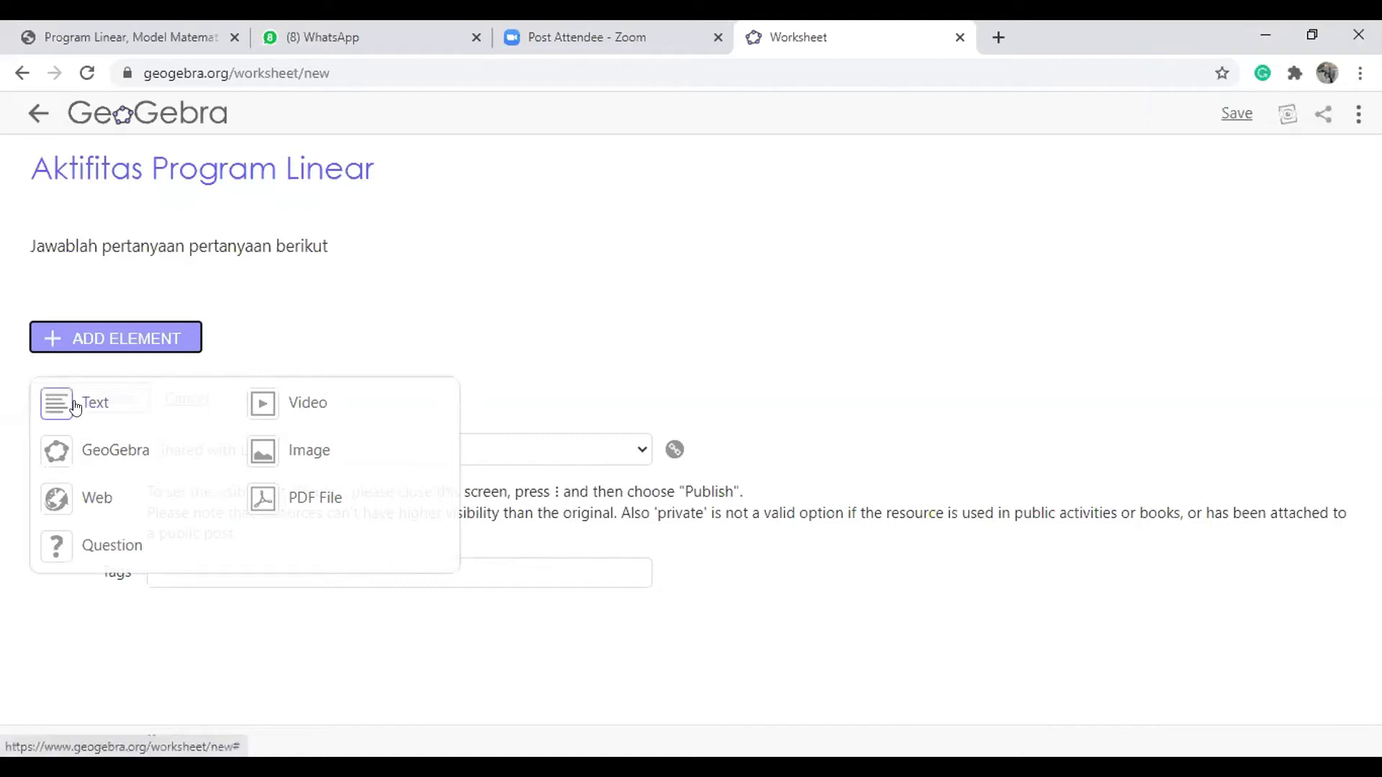
left_click(119, 270)
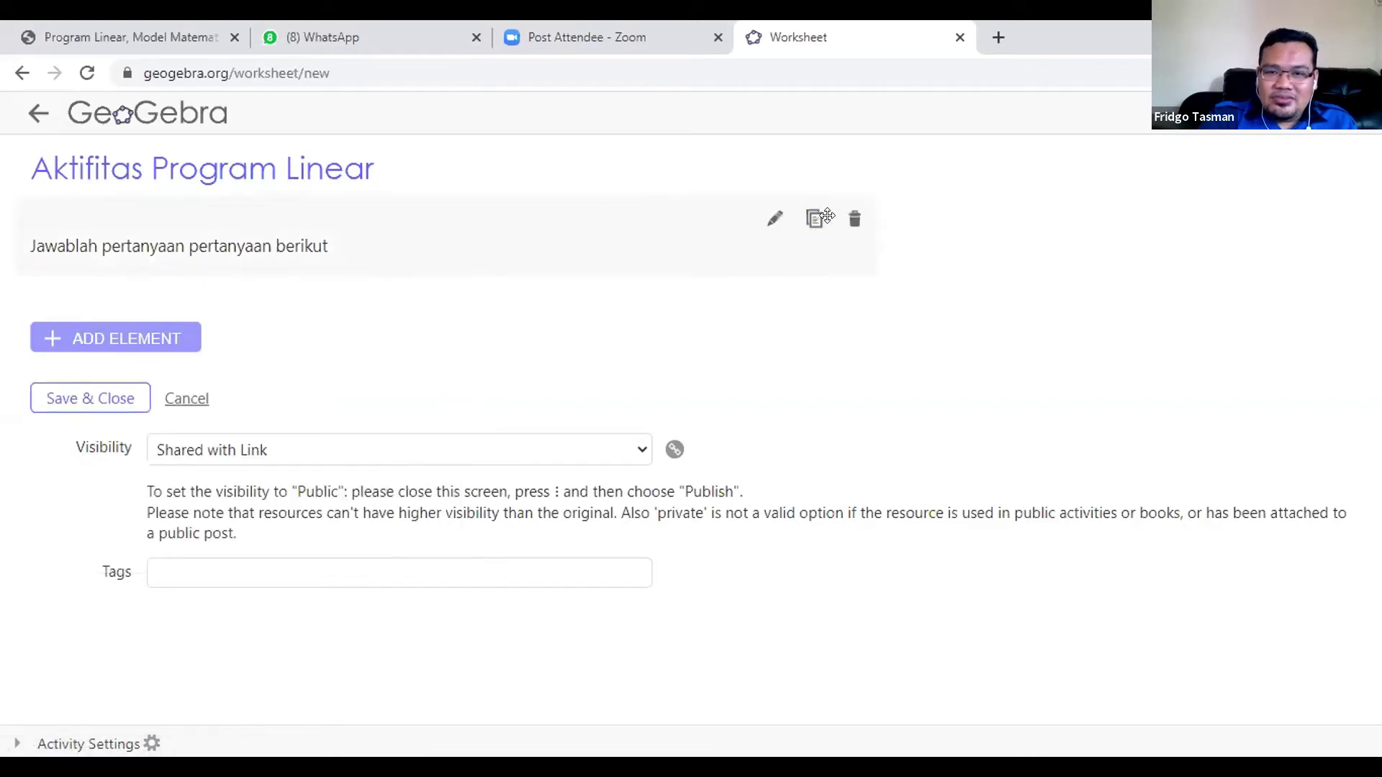
Edit the activity's text element and replace its content with "Tentukan nilai maksimum dan Minimum dari program linear berikut ;"
left_click(772, 229)
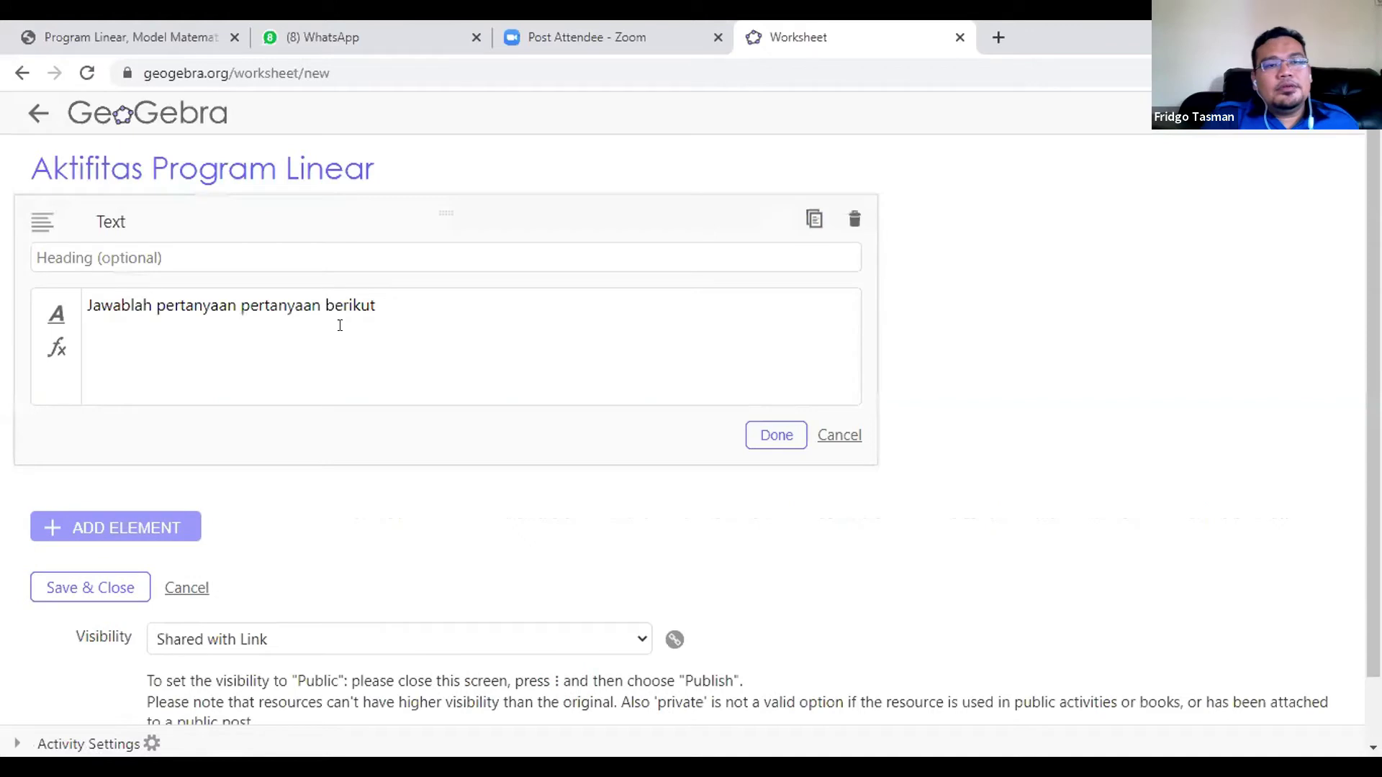
left_click(461, 302)
key("BackSpace")
key("BackSpace")
key("BackSpace")
key("BackSpace")
key("BackSpace")
key("BackSpace")
key("BackSpace")
key("BackSpace")
key("BackSpace")
key("BackSpace")
key("BackSpace")
key("BackSpace")
key("BackSpace")
key("BackSpace")
key("BackSpace")
key("BackSpace")
key("BackSpace")
key("BackSpace")
key("BackSpace")
key("BackSpace")
key("BackSpace")
key("BackSpace")
key("BackSpace")
key("BackSpace")
key("BackSpace")
key("BackSpace")
key("BackSpace")
key("BackSpace")
key("BackSpace")
key("BackSpace")
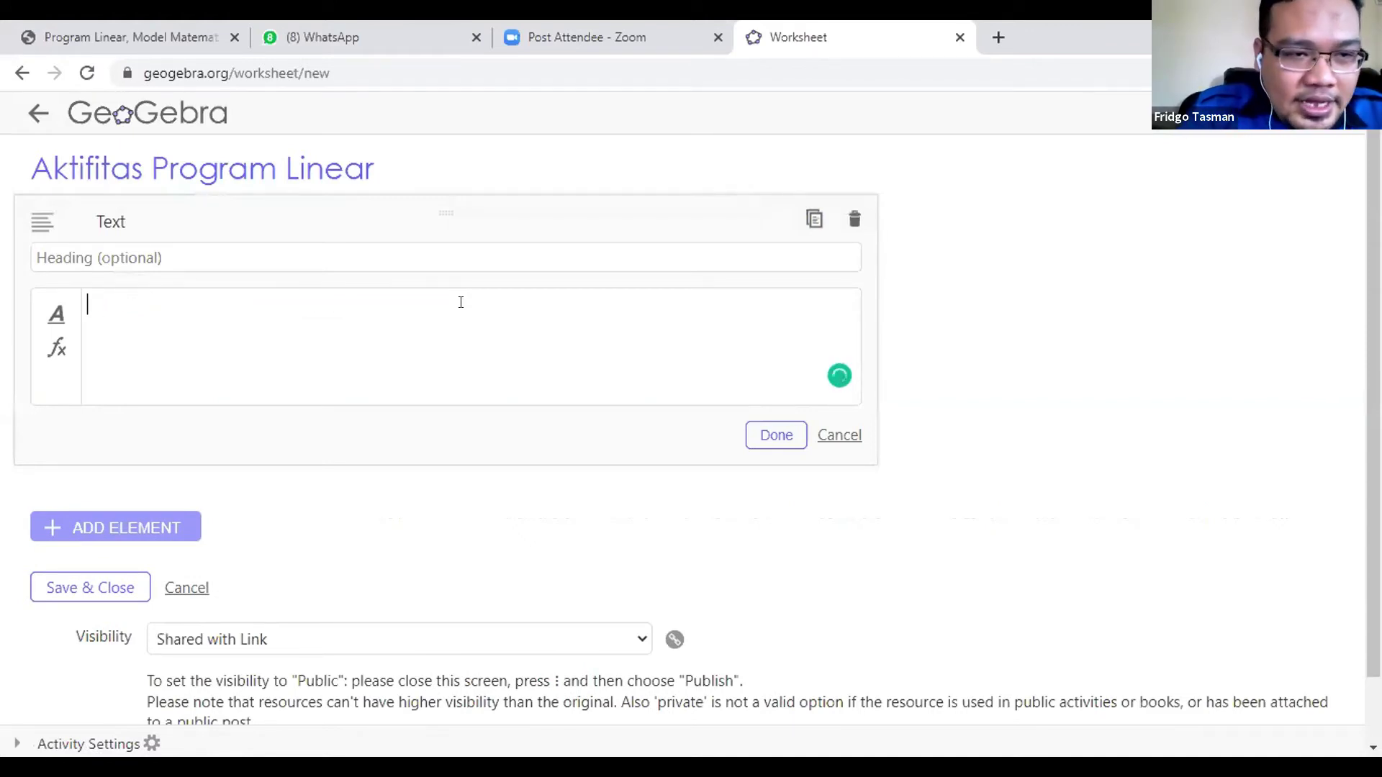
type("Seles")
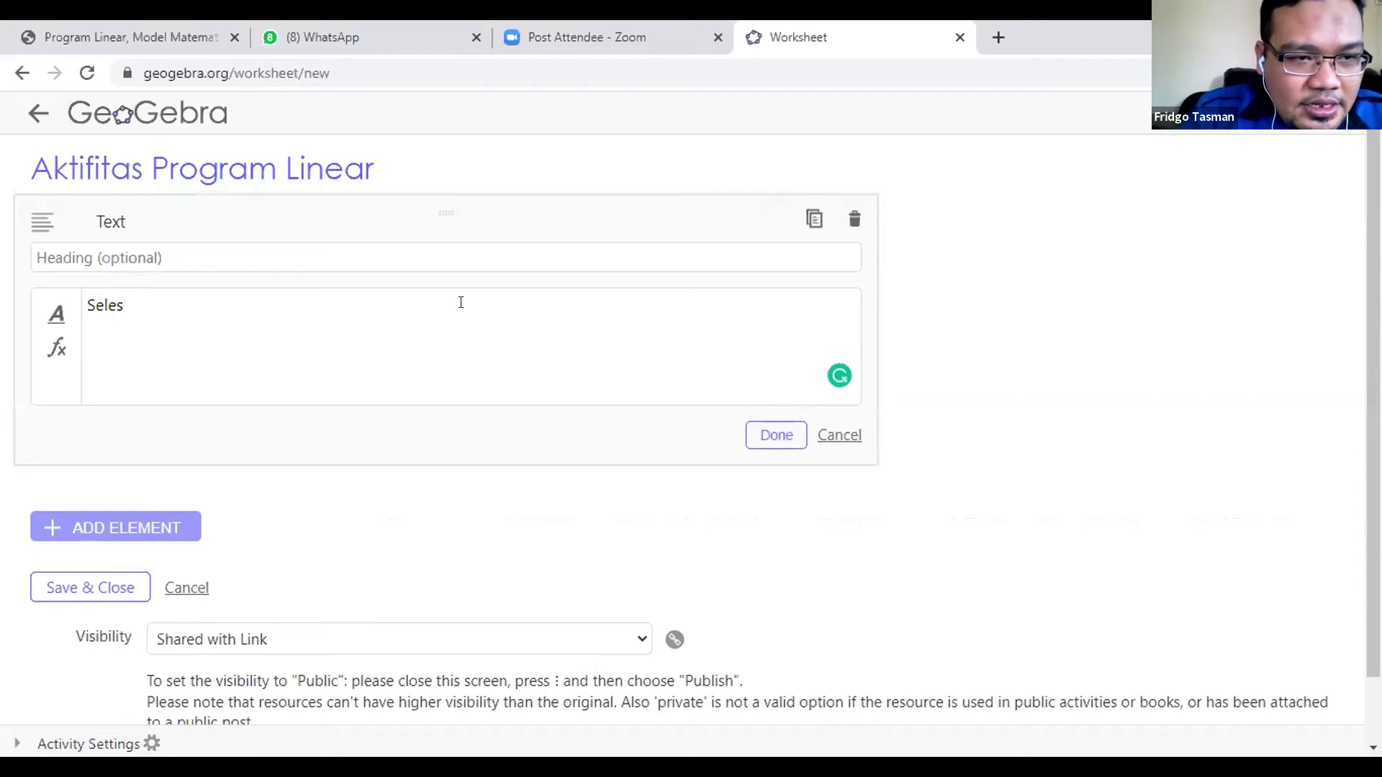
key("BackSpace")
key("BackSpace")
key("BackSpace")
key("BackSpace")
key("BackSpace")
type("T")
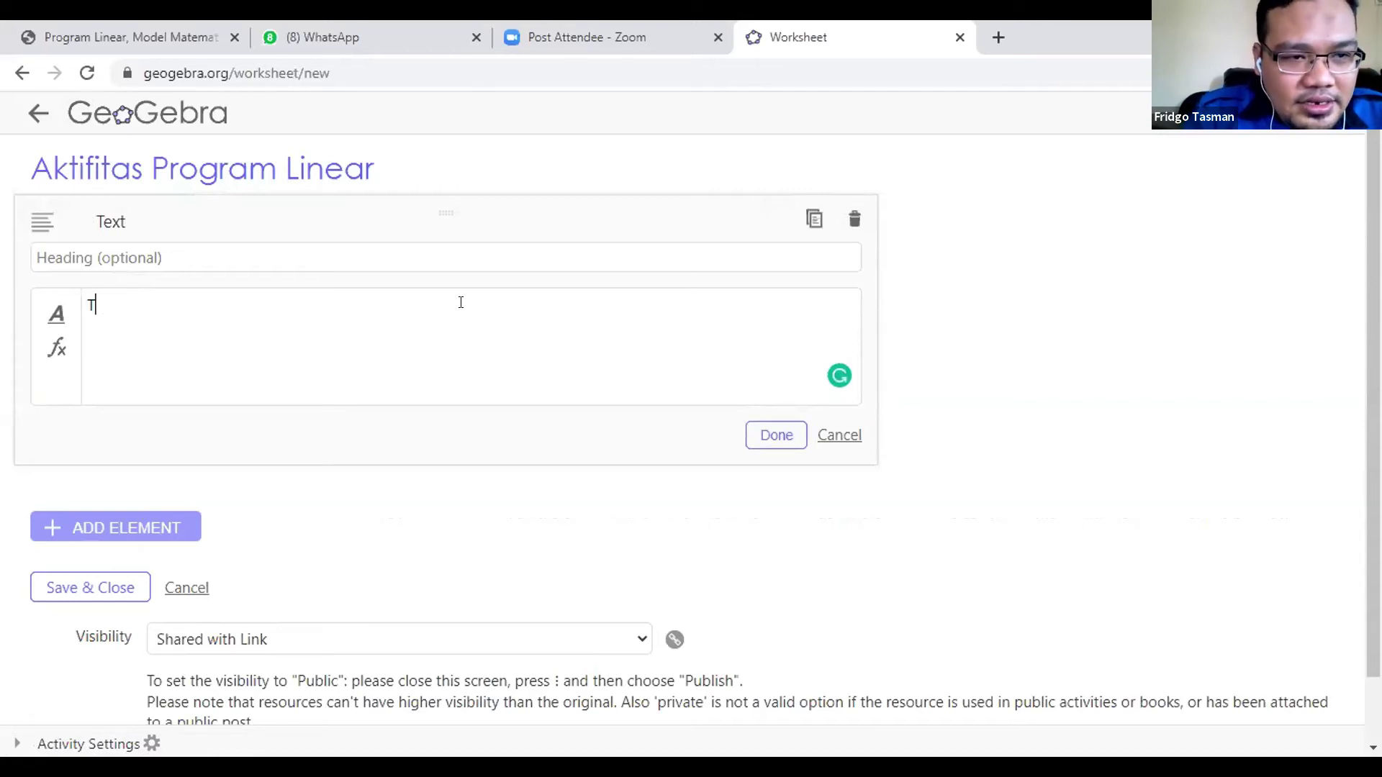
type("entukan nil")
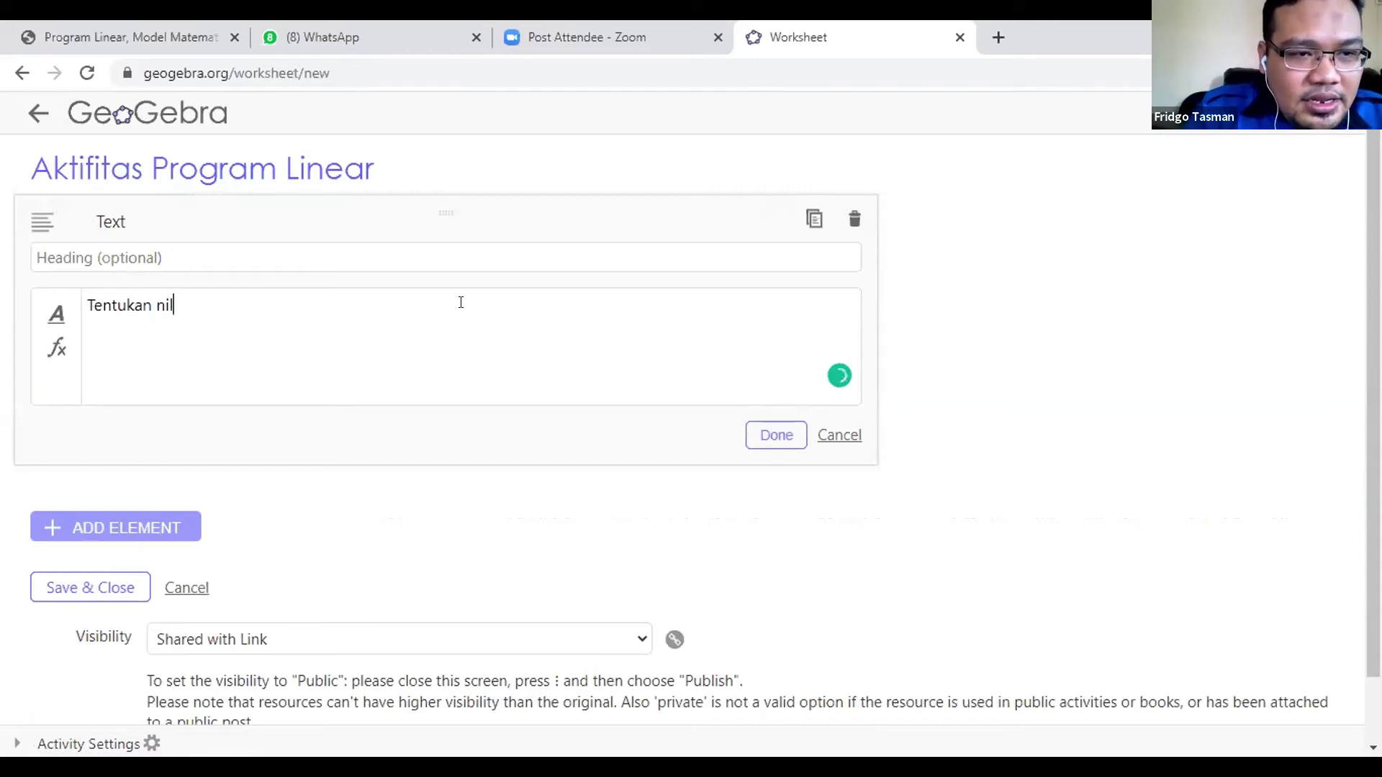
type("ai maksu")
type("imum dan")
type(" Min")
type("imun")
key("BackSpace")
type("m dari program linear berikut ;")
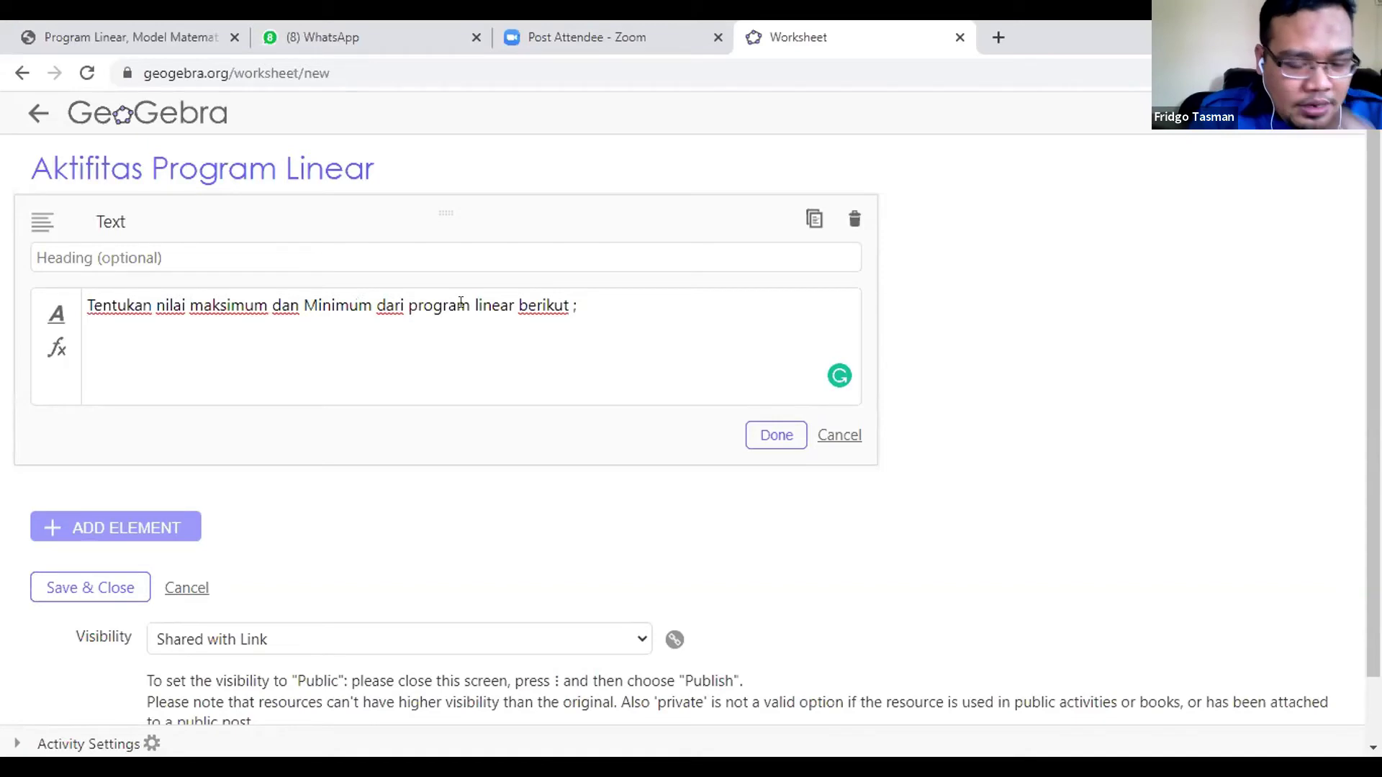
Add a second line "Fungsi Kendala" to the text element and start a new line below it
key("Return")
type("Fungsi")
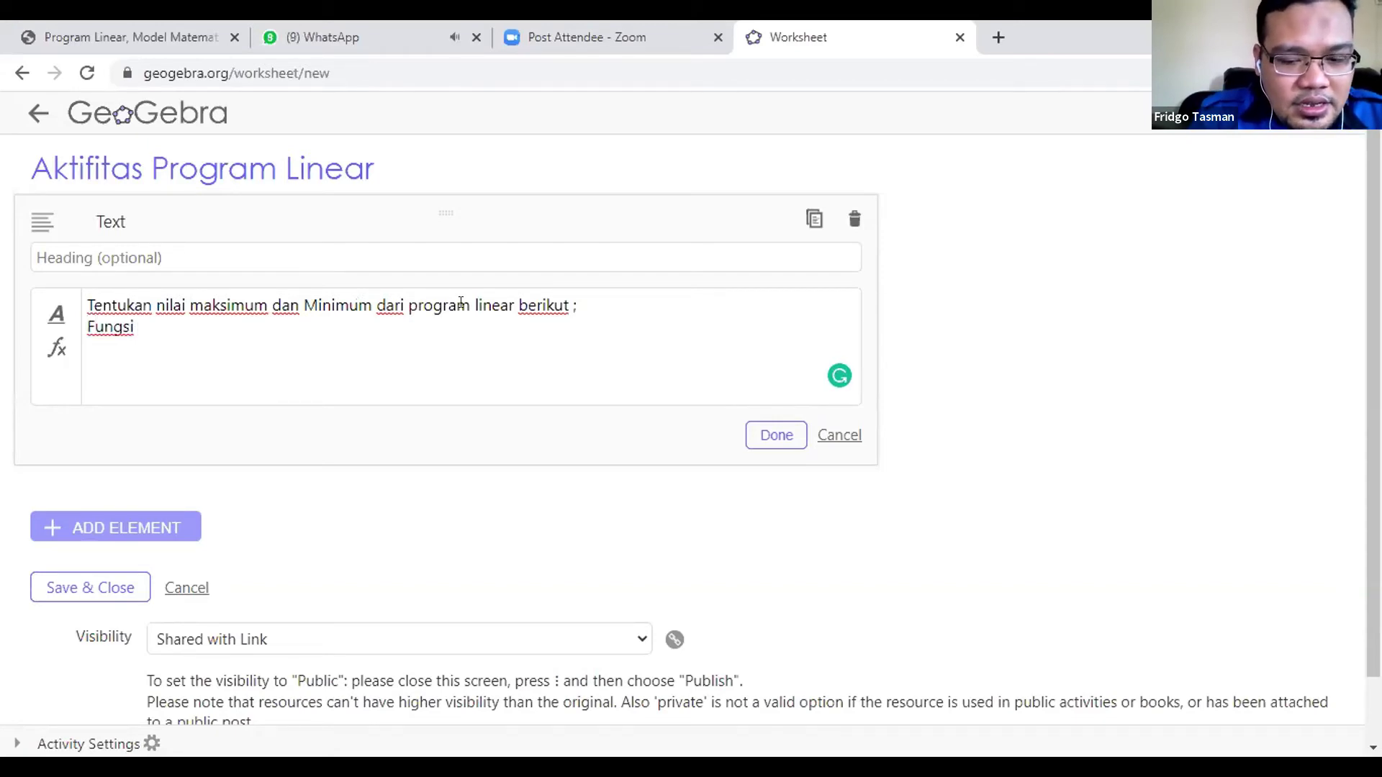
type(" Kendala")
key("Return")
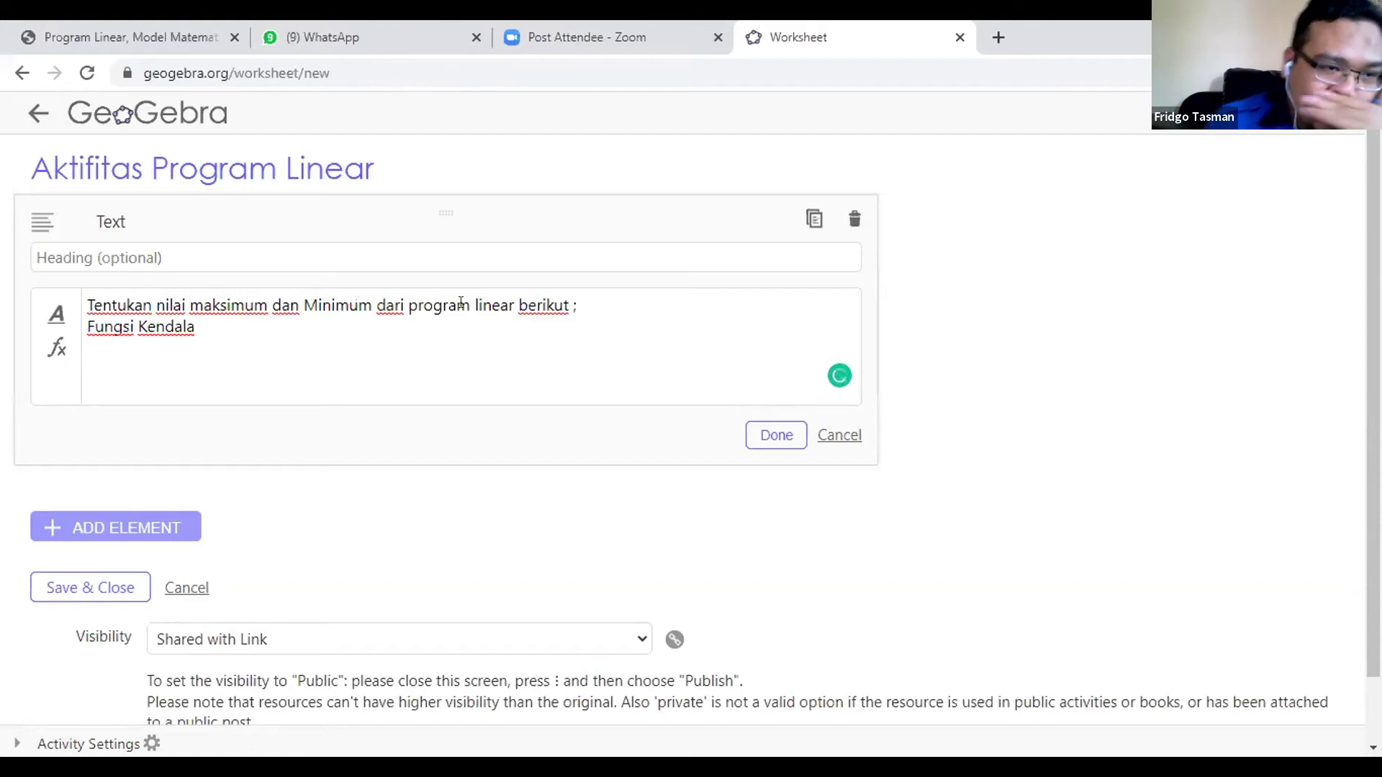
Open the math editor to insert a formula on the line below "Fungsi Kendala"
left_click(48, 351)
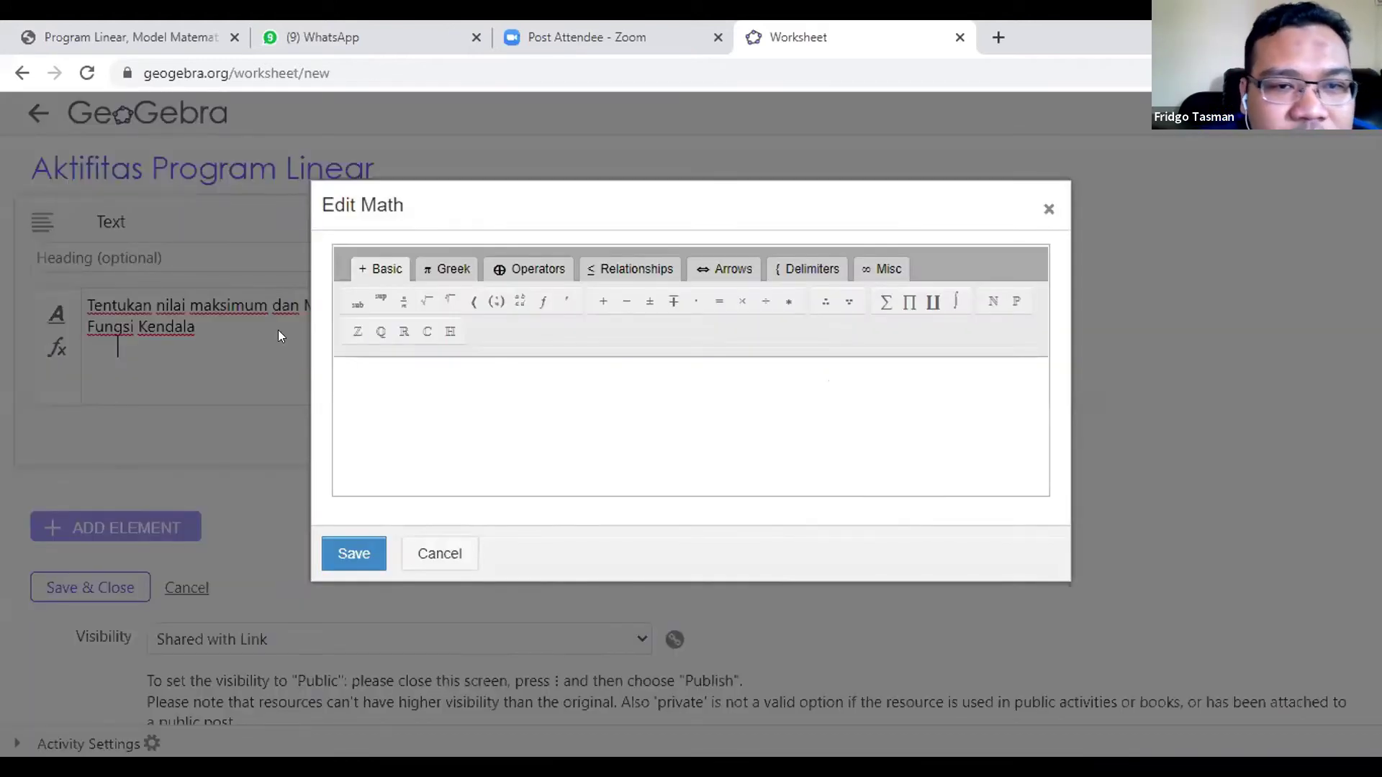
left_click(401, 370)
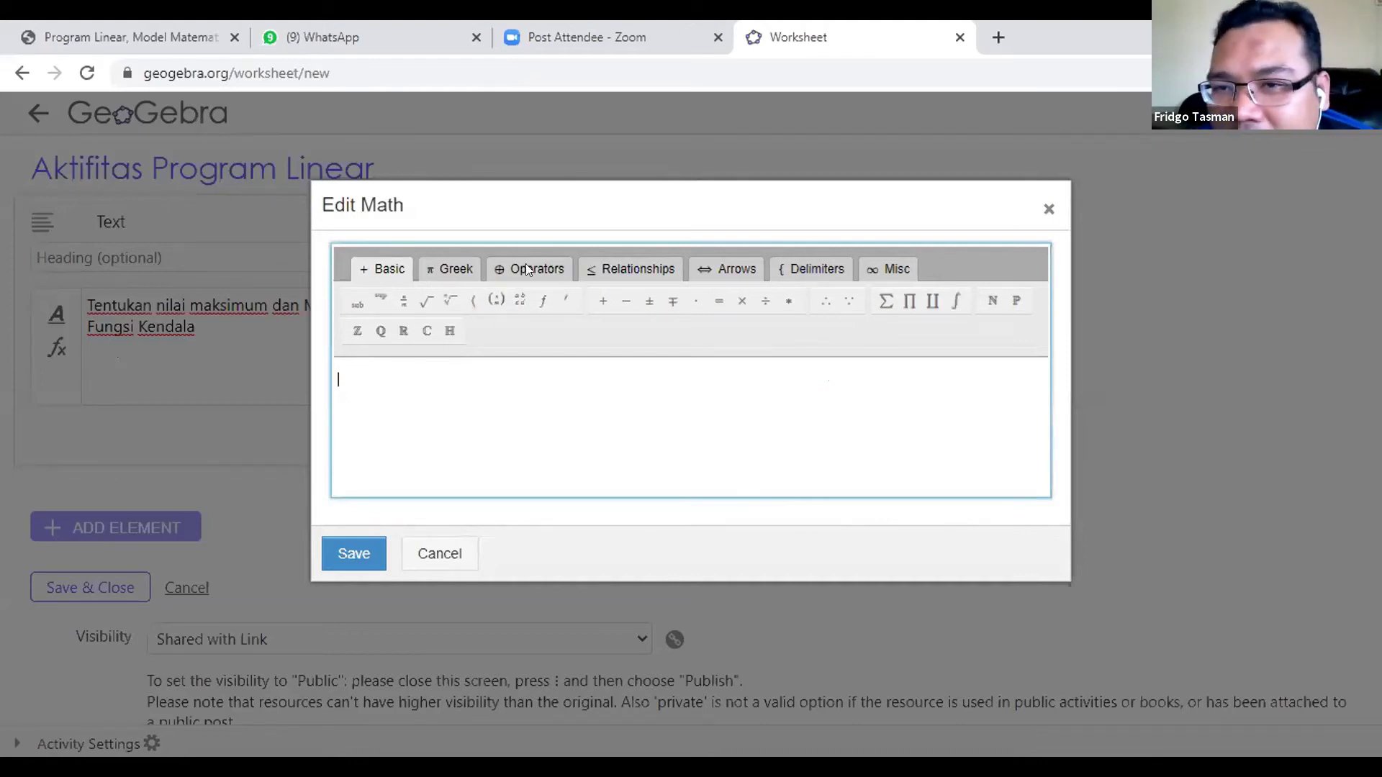
Compose the inequality 2 ≤ x ≤ 6 in the math editor as the constraint under "Fungsi Kendala"
left_click(461, 437)
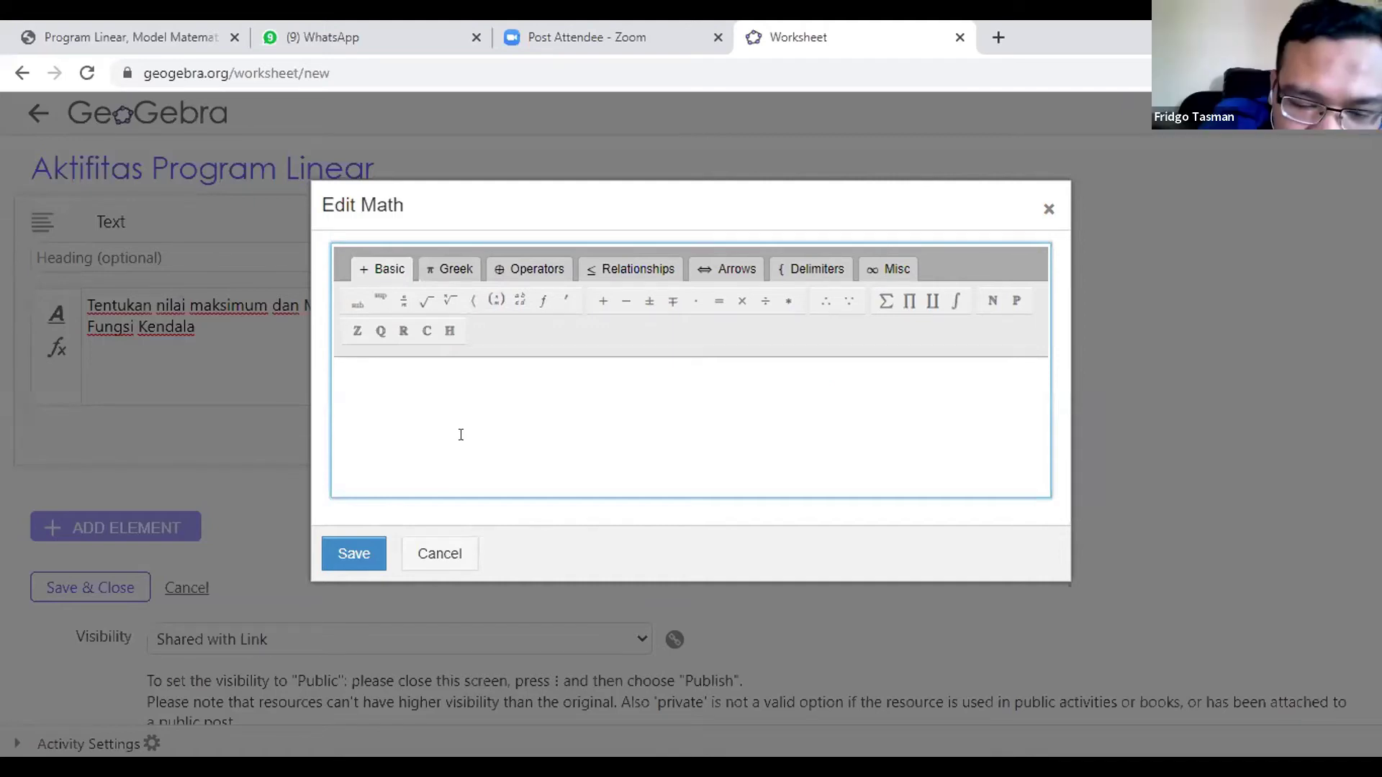
type("2")
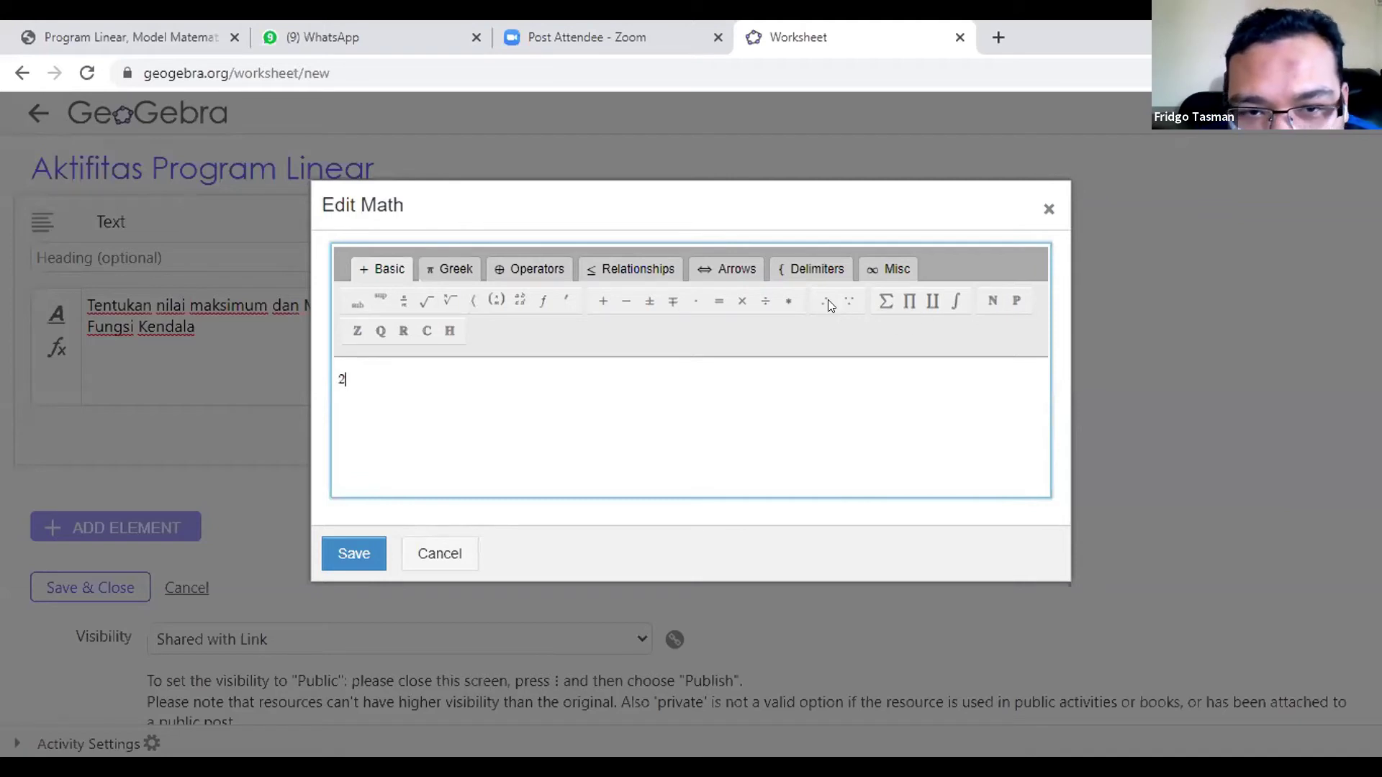
left_click(600, 271)
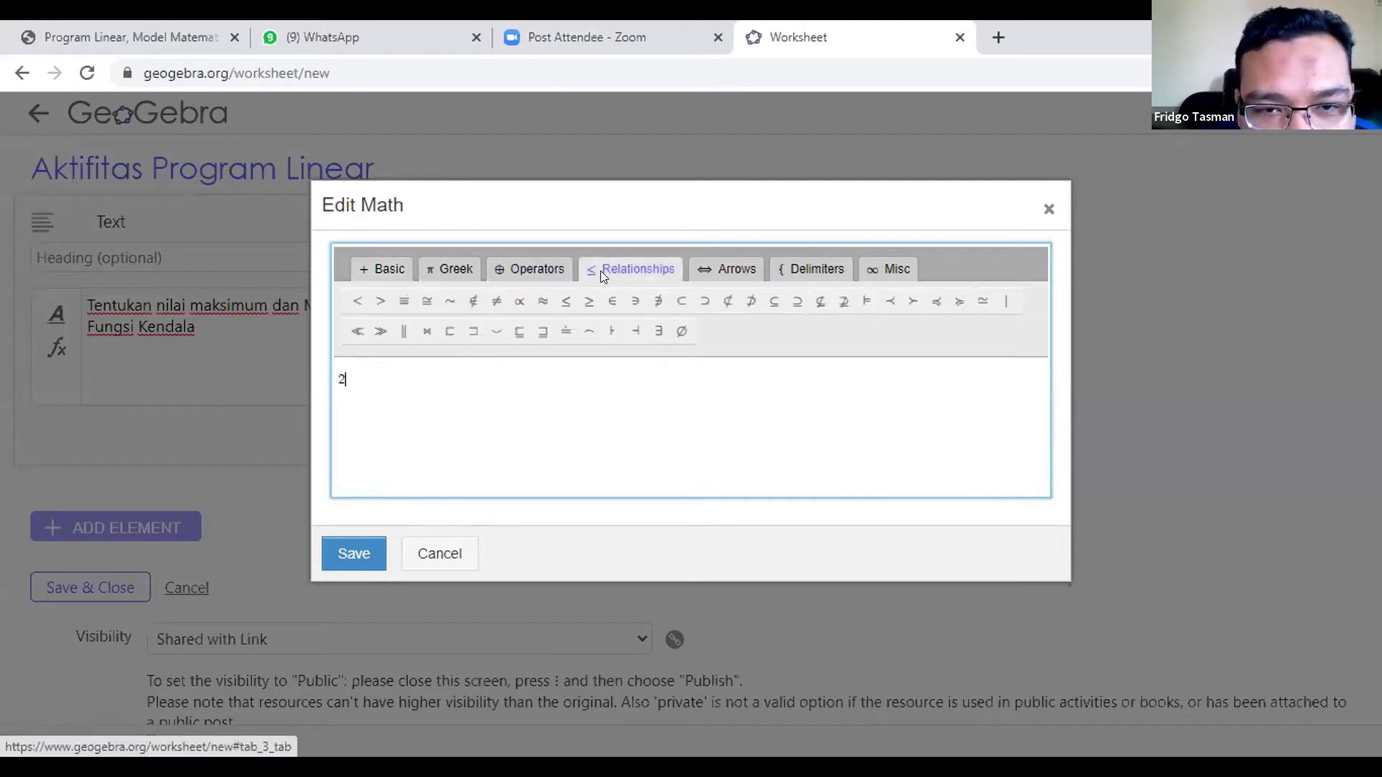
left_click(566, 300)
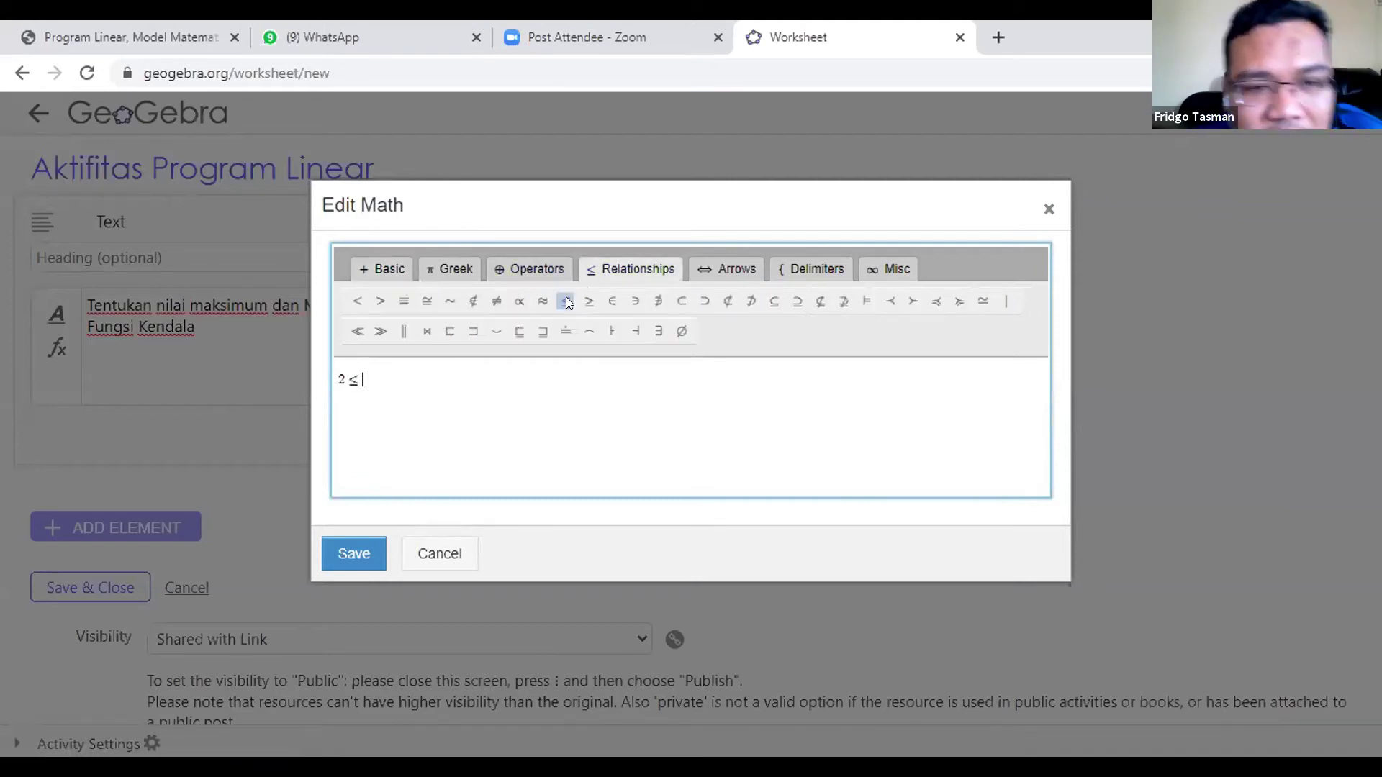
type("x")
left_click(565, 301)
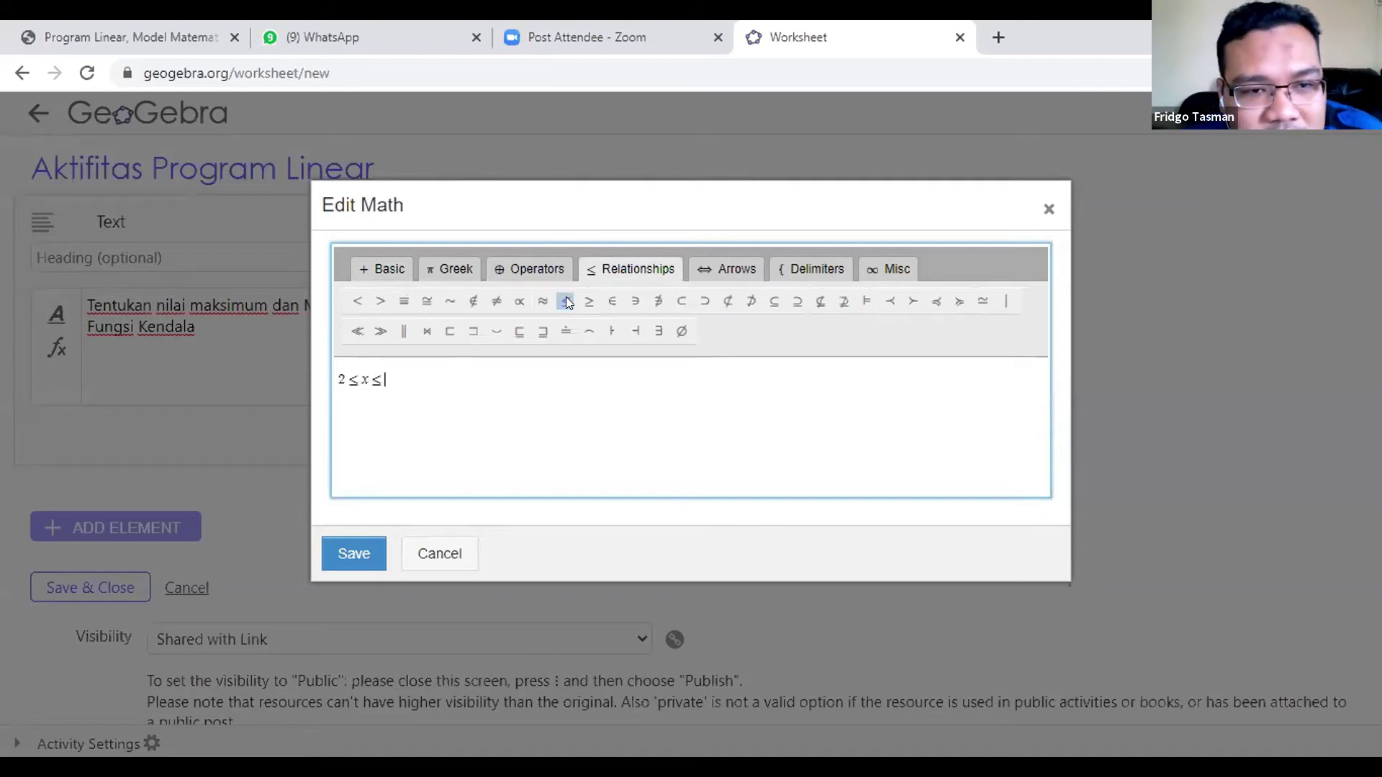
type("6")
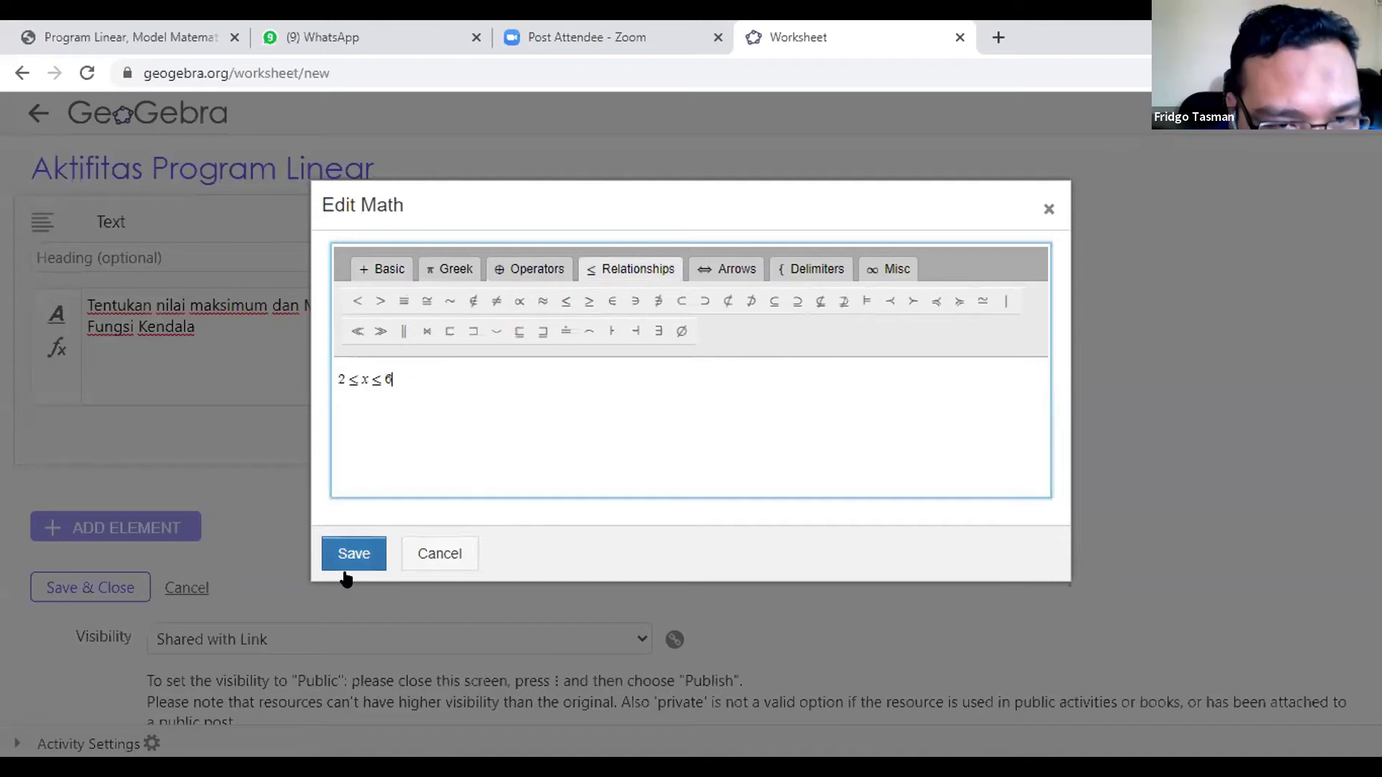
type(",danx")
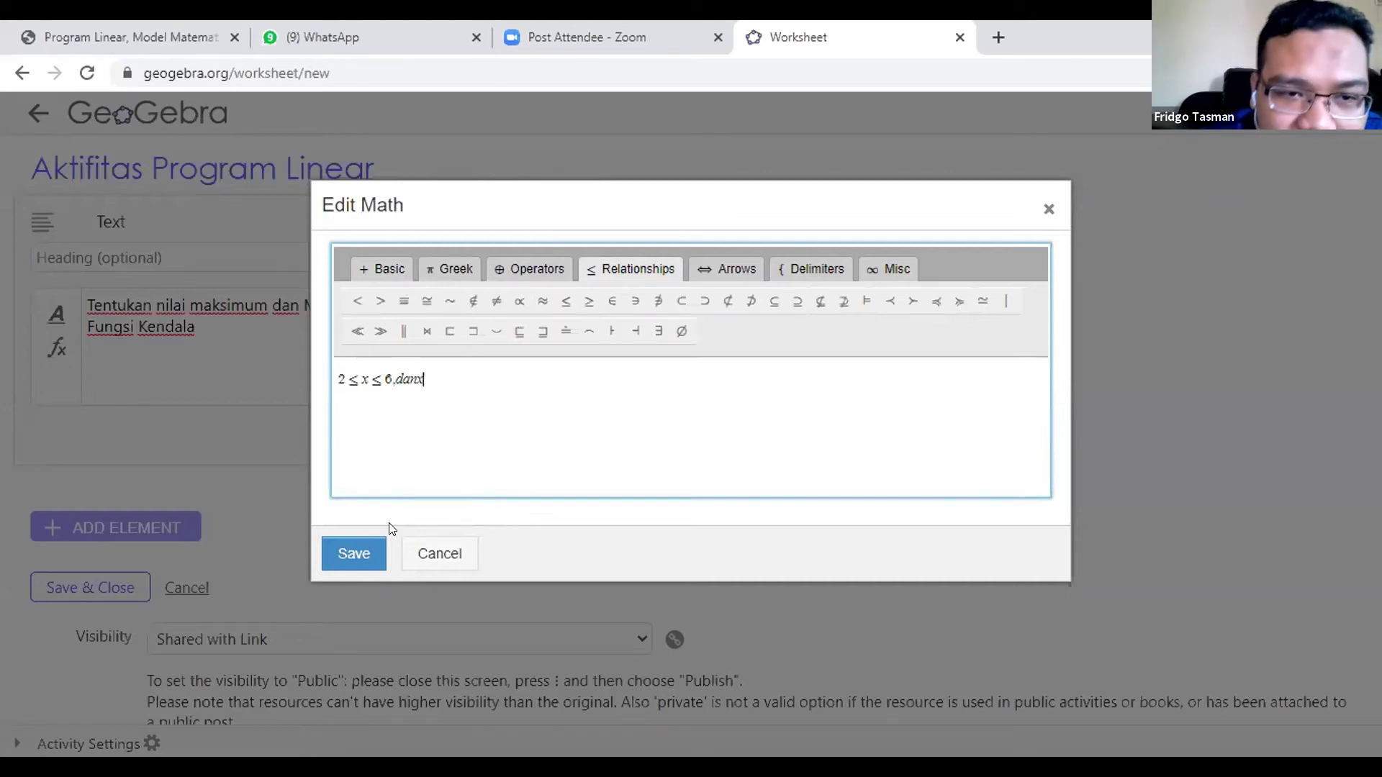
key("BackSpace")
key("BackSpace")
key("BackSpace")
key("BackSpace")
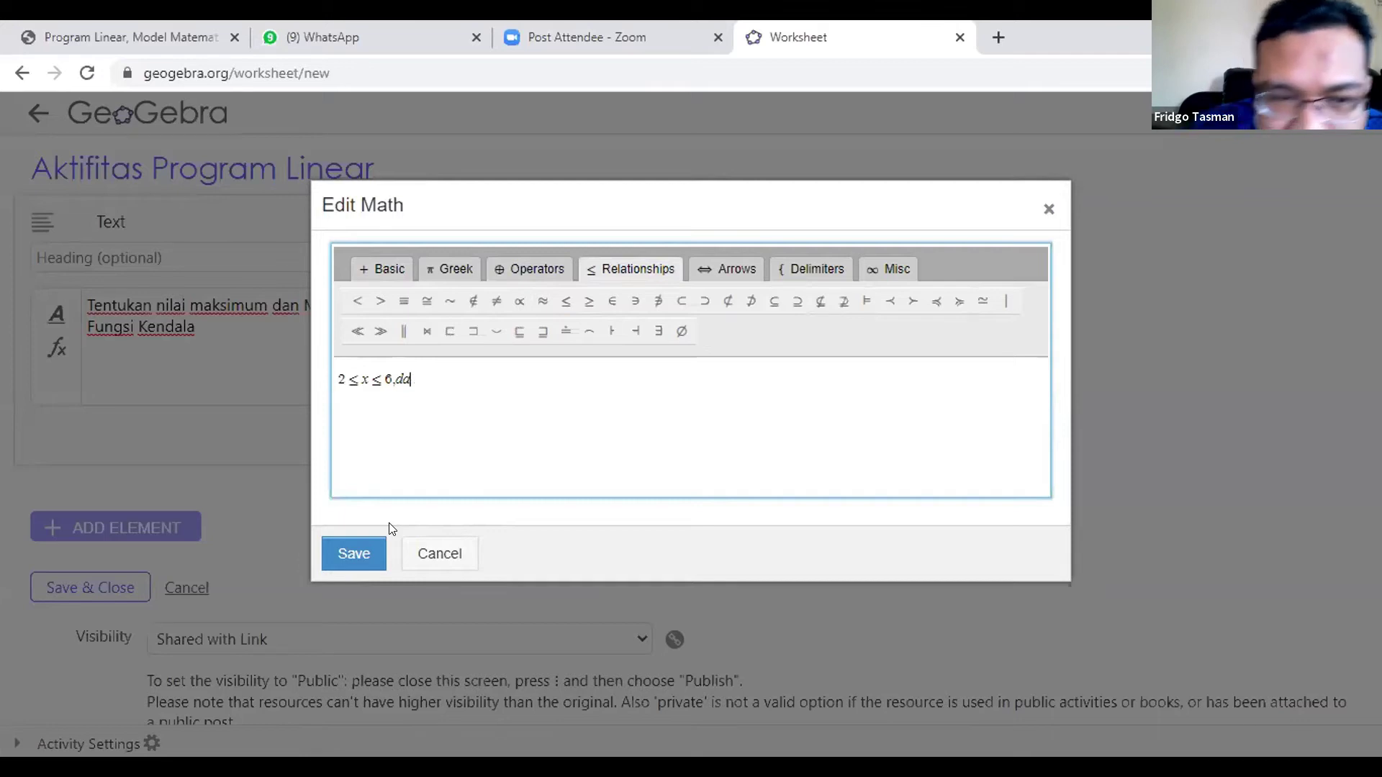
Save the inequality into the text and follow it with the word "dan" and the formula x + y = 6
left_click(366, 553)
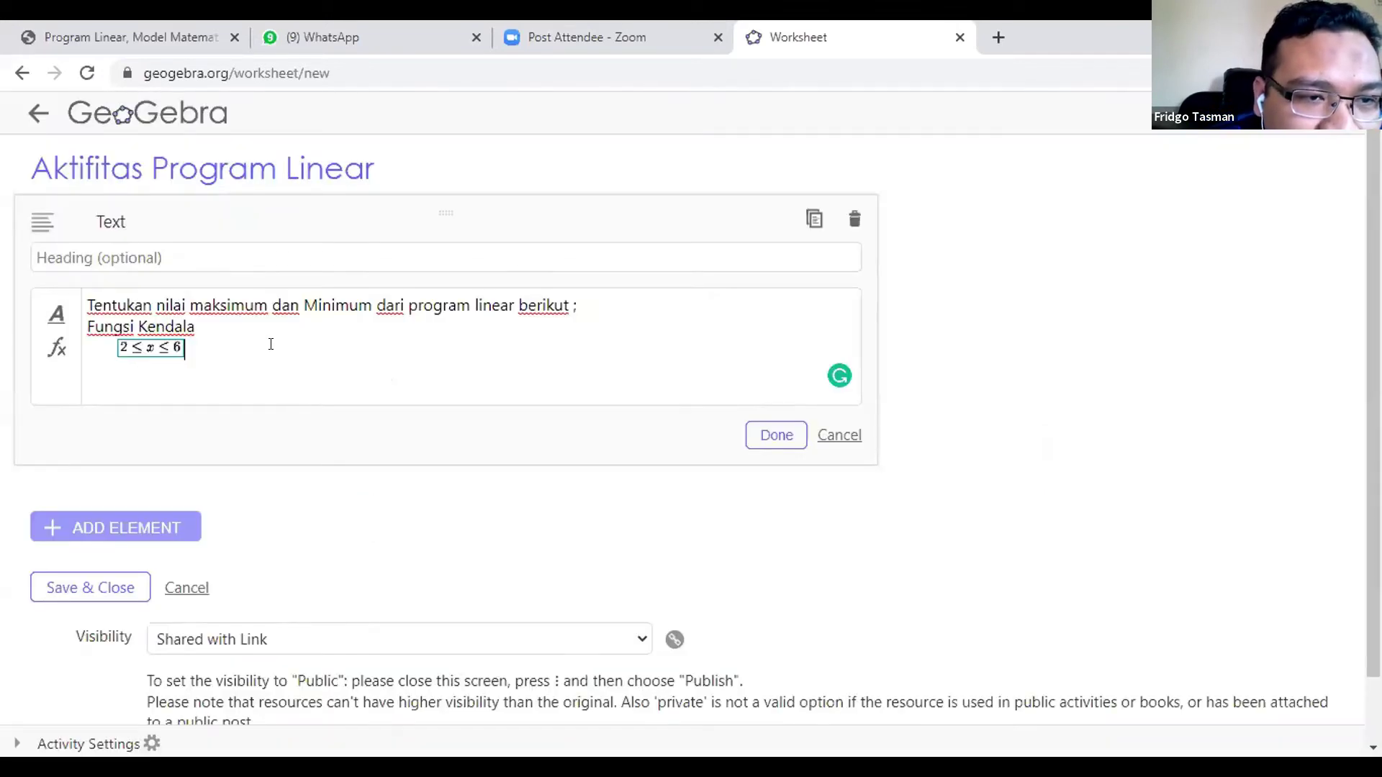
type("dan")
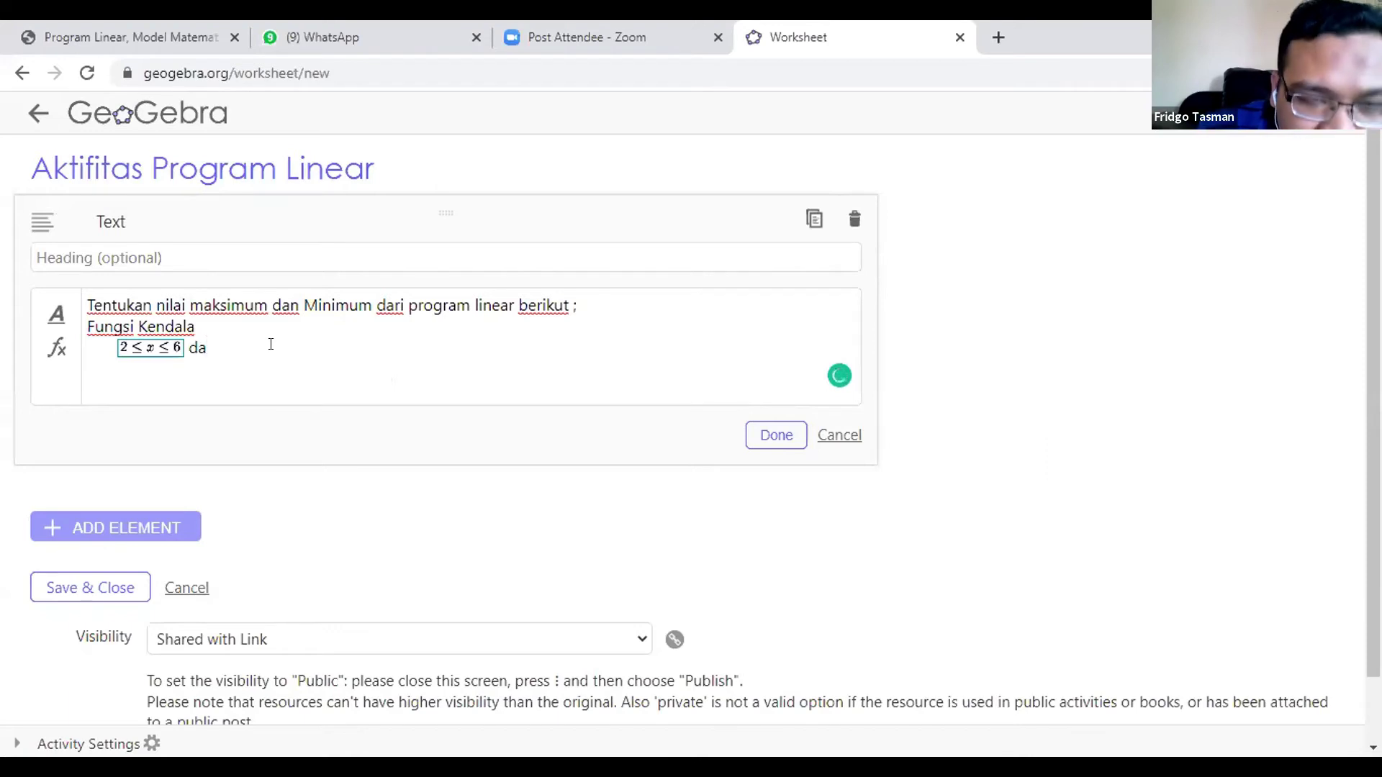
left_click(56, 348)
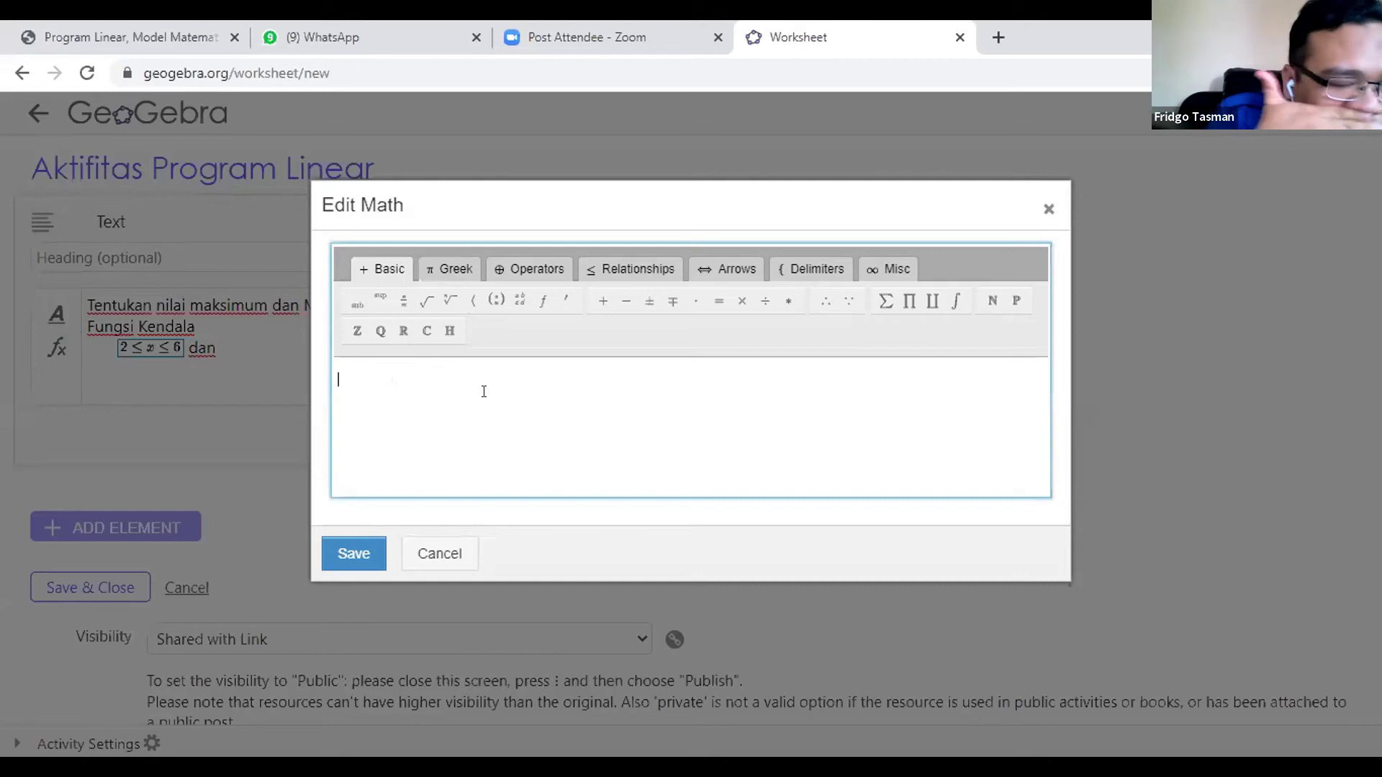
type("x")
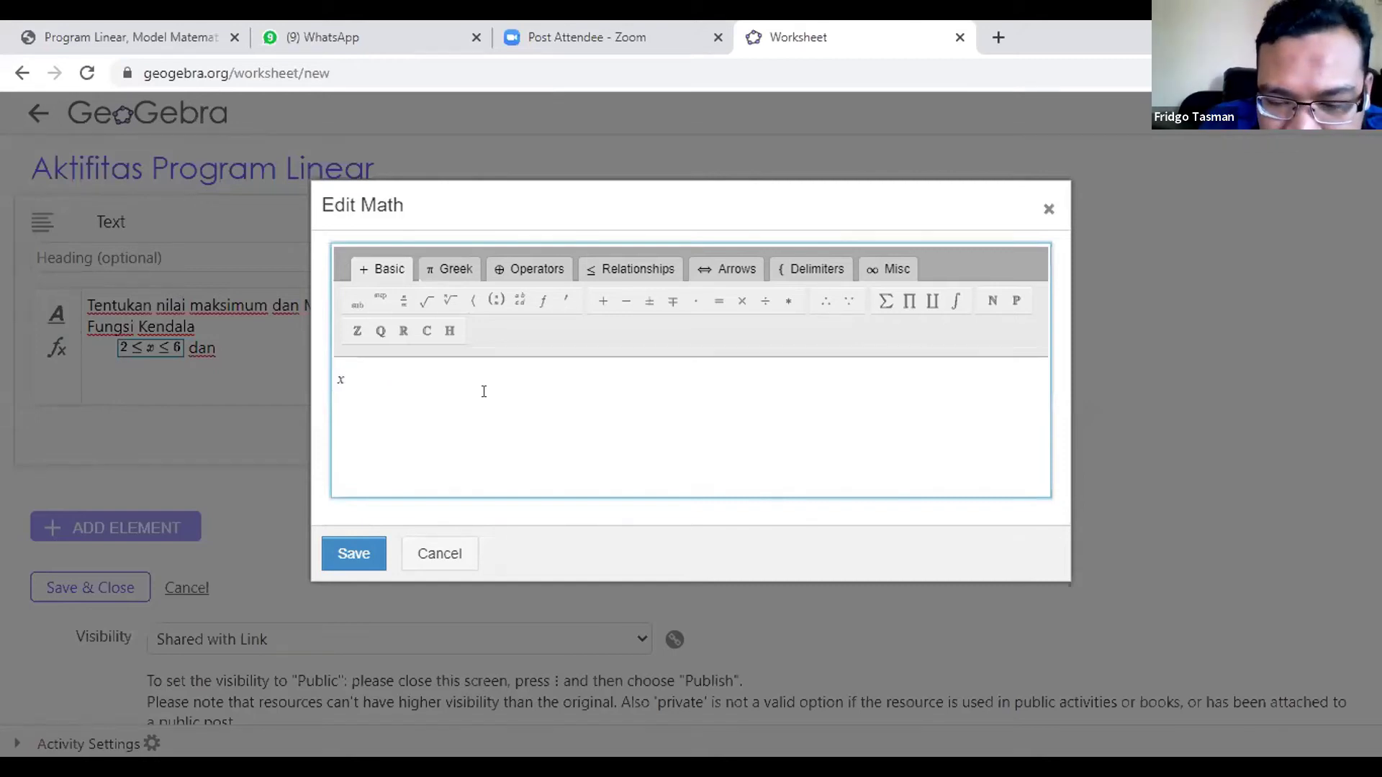
type("+y=6")
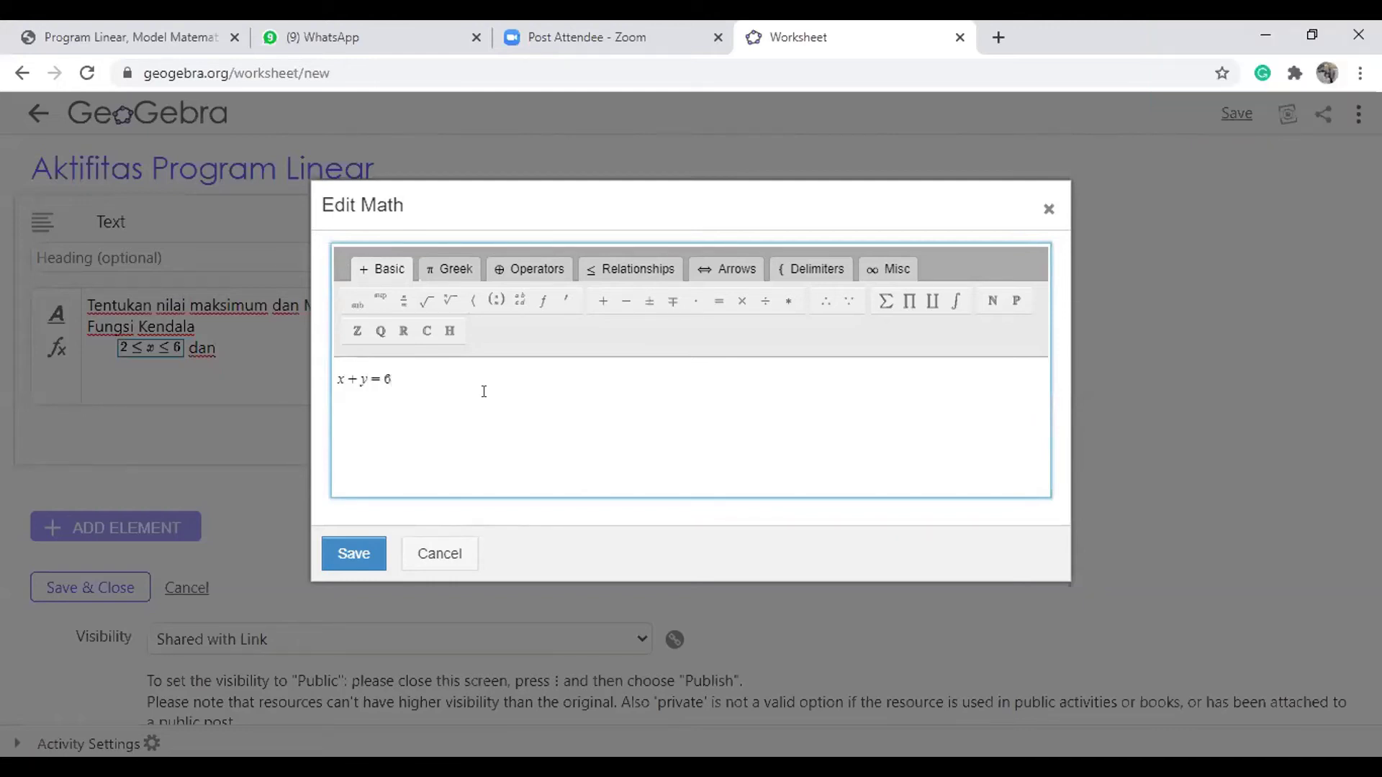
left_click(364, 552)
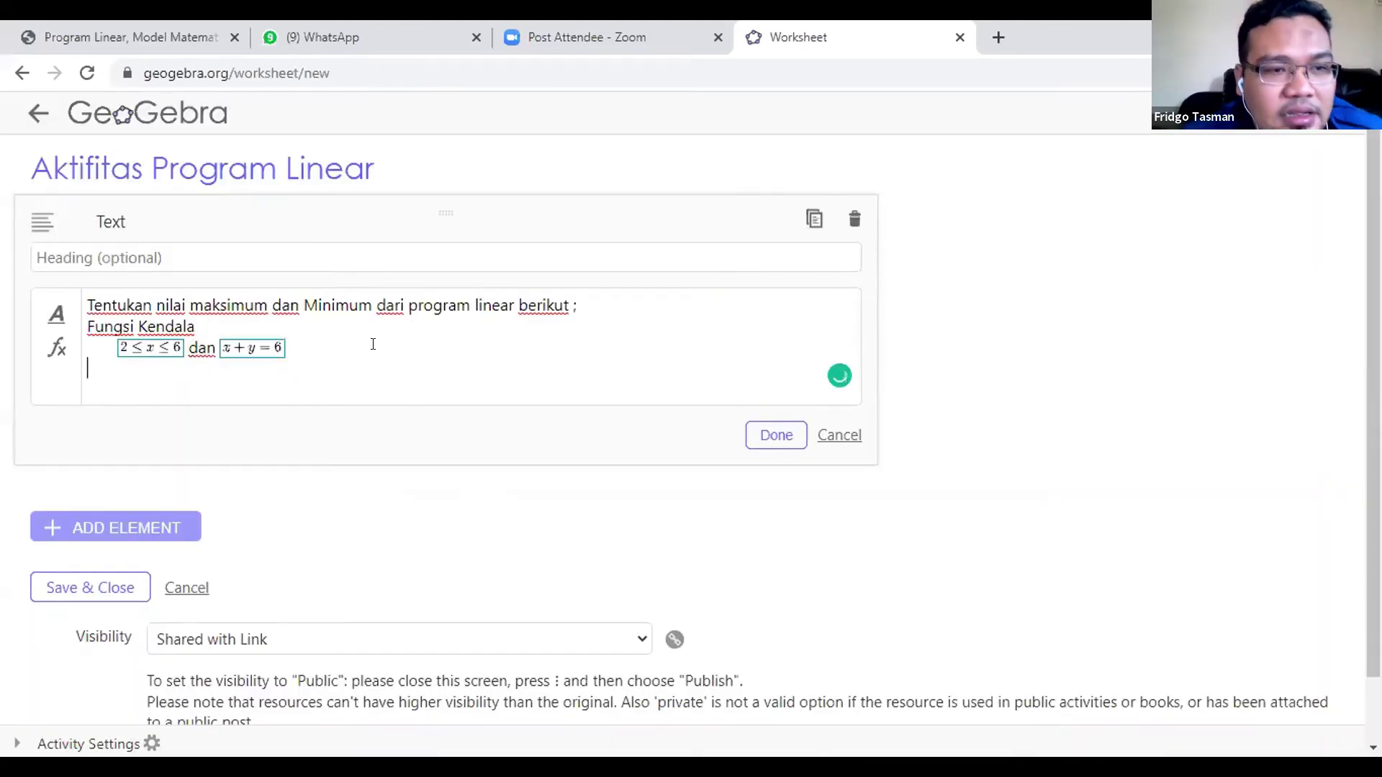
Add the line "Dengan fungsi tujuan" beneath the constraints and start an empty line below it
key("Return")
type("Denga")
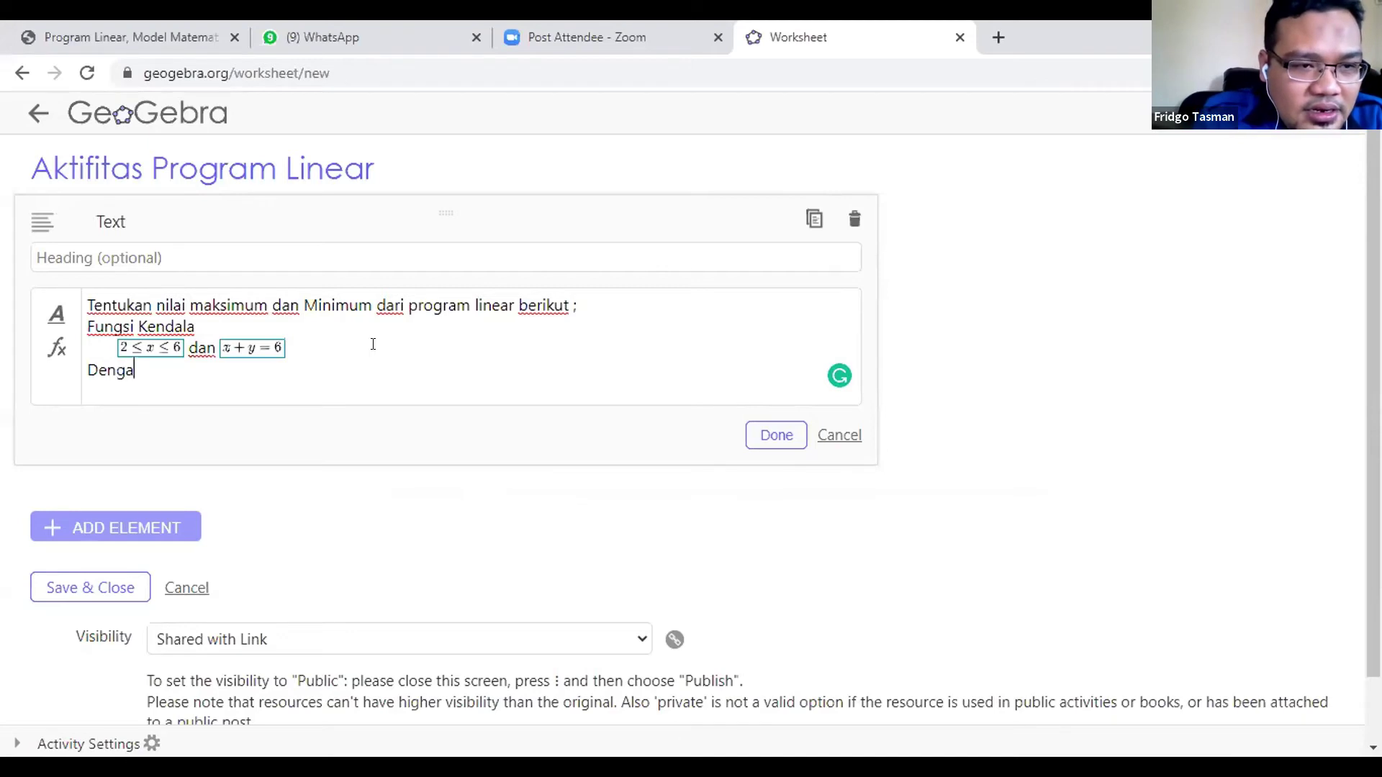
type("n fungsi")
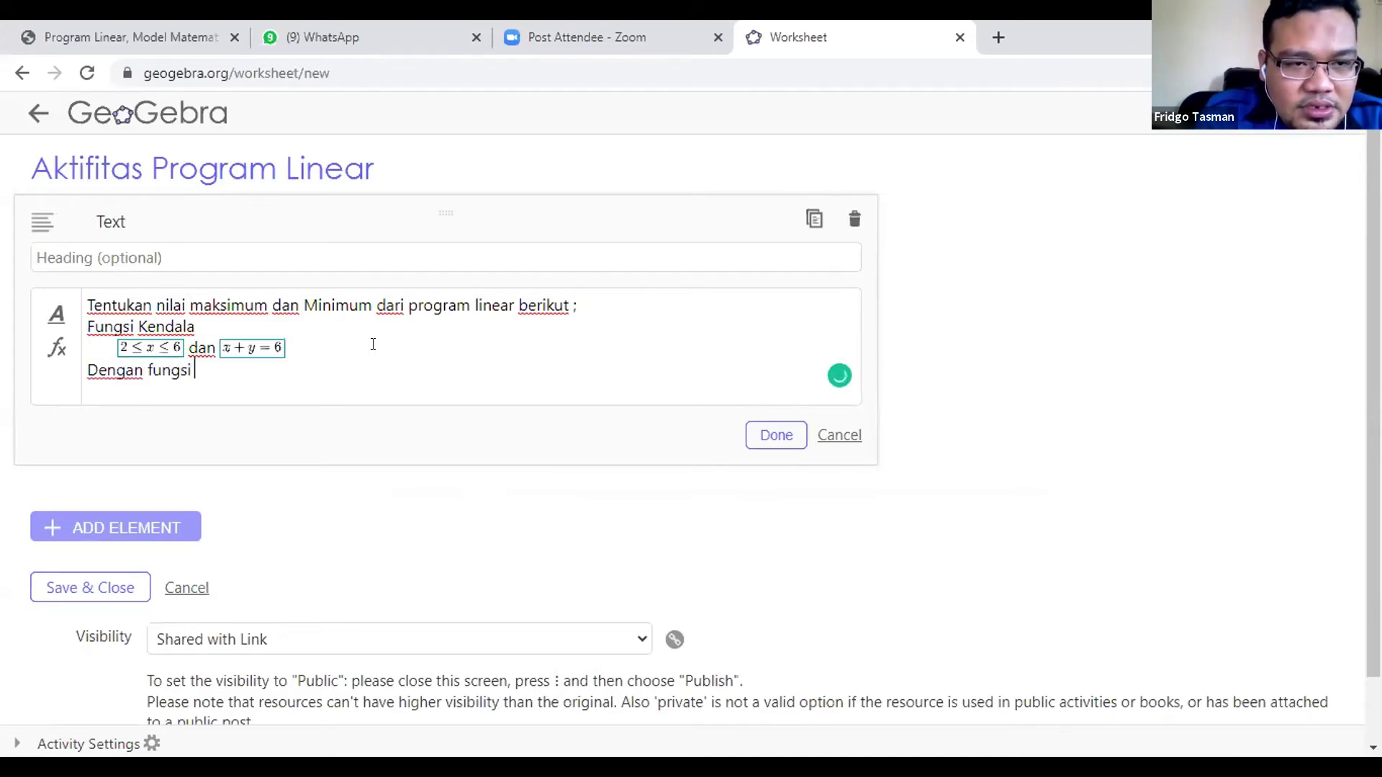
type(" tujuan")
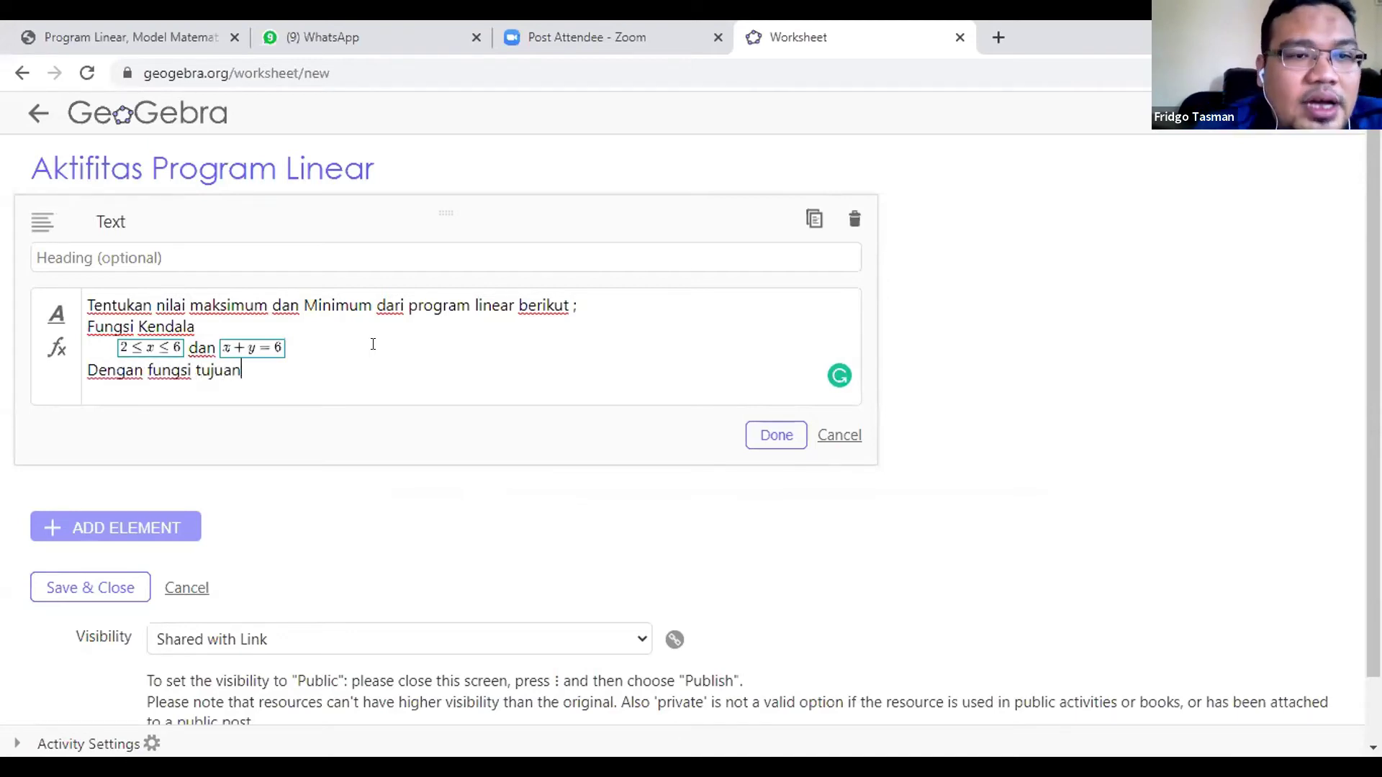
key("Return")
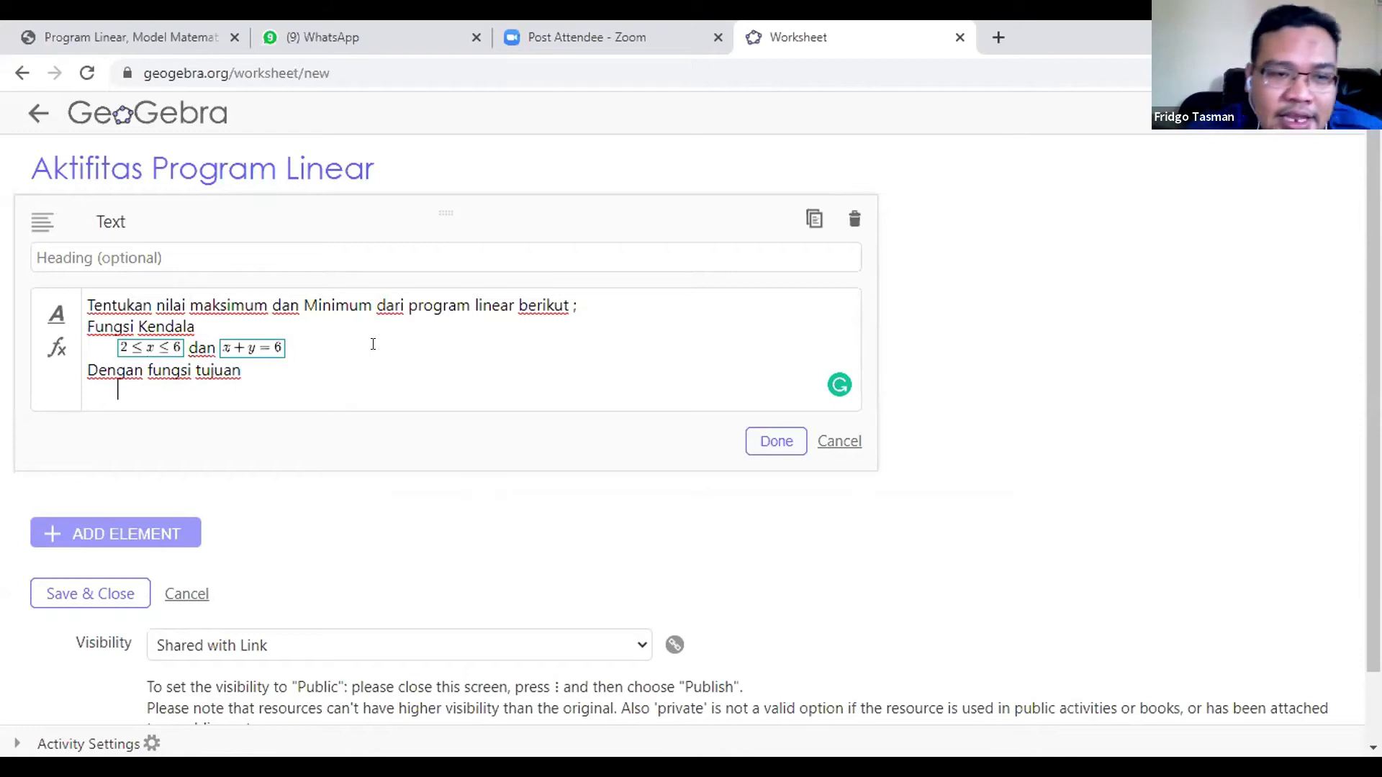
left_click(56, 349)
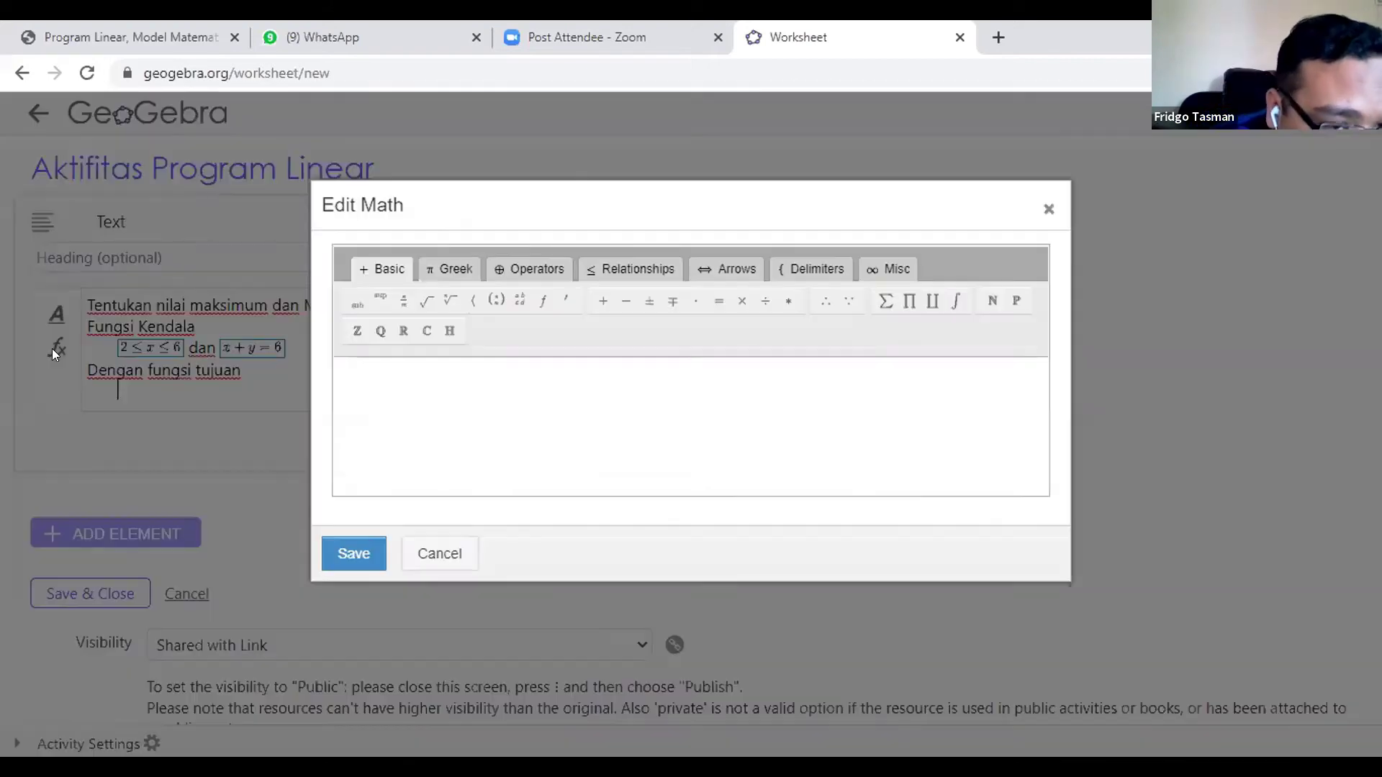
left_click(351, 382)
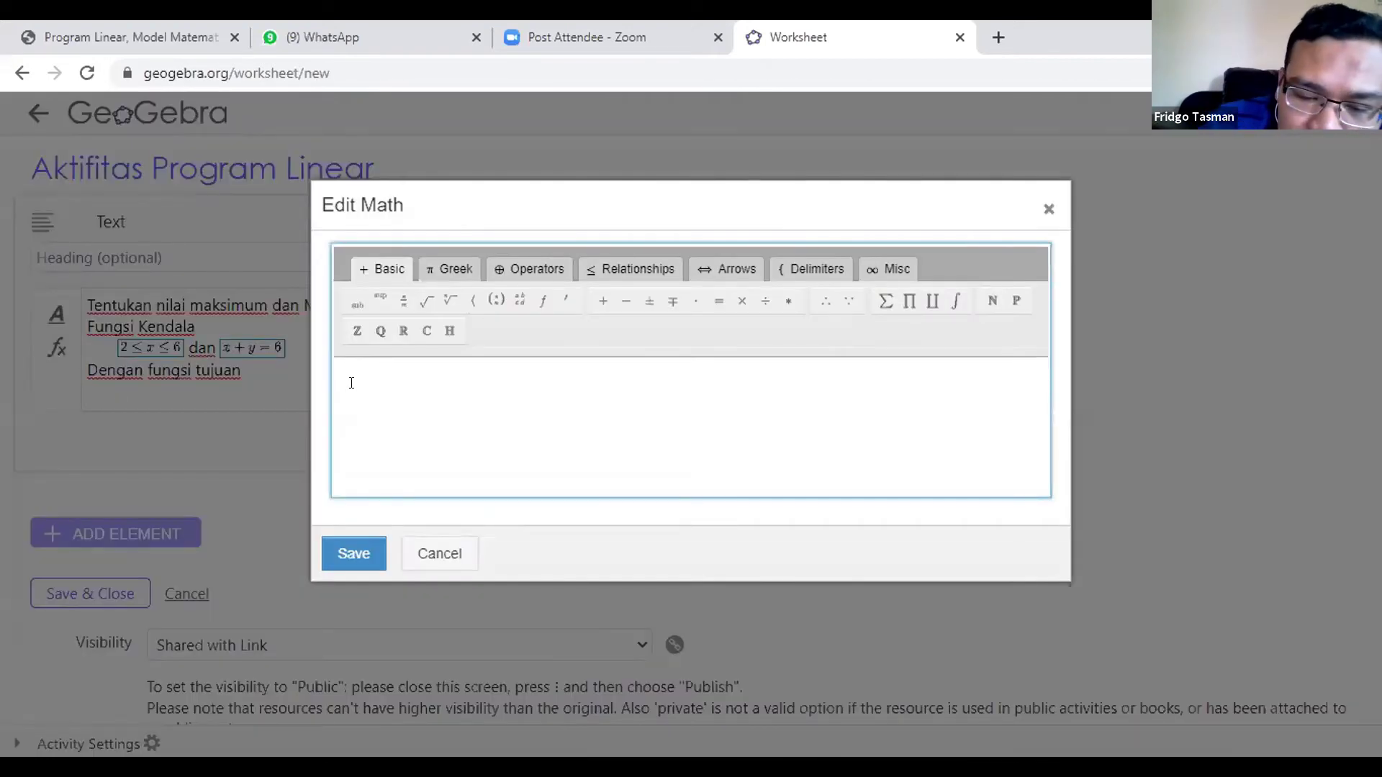
type("9x")
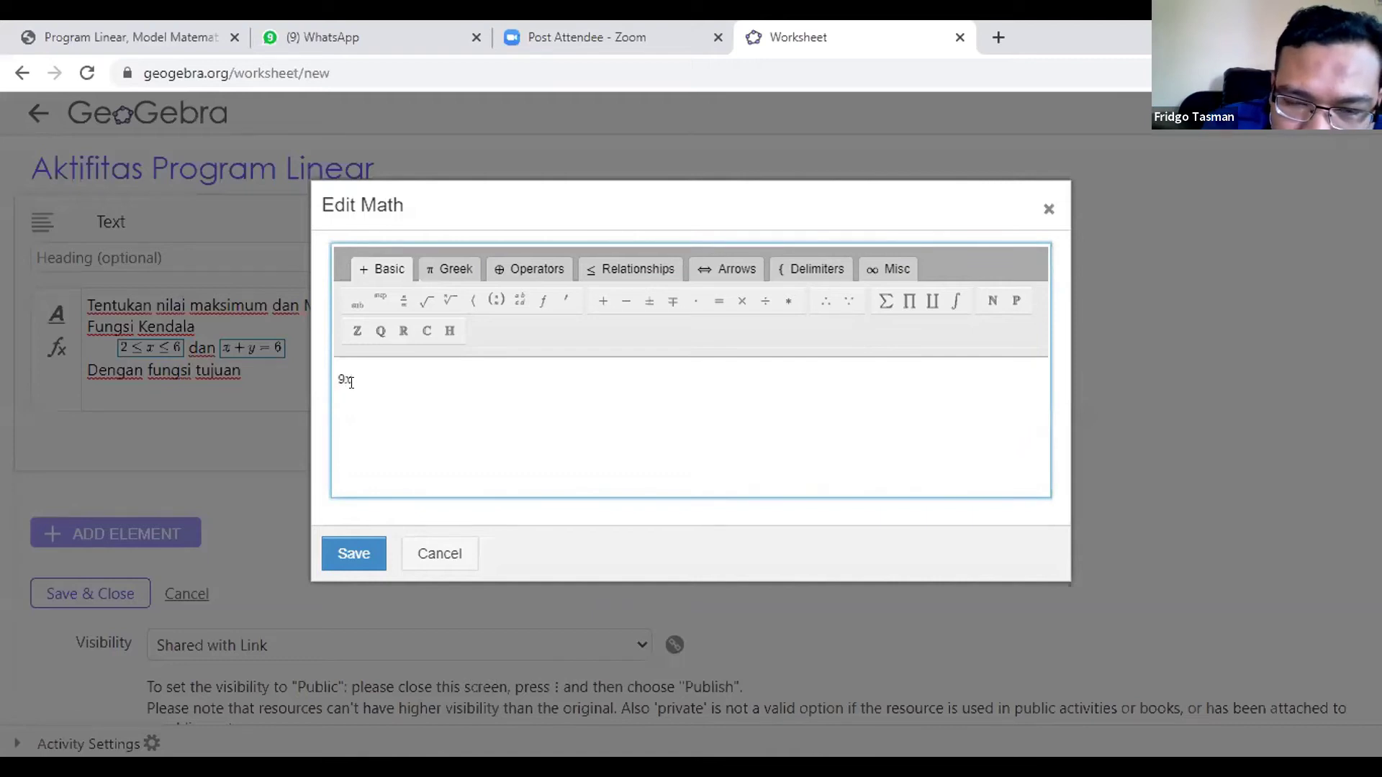
key("BackSpace")
key("BackSpace")
type("f(x,y")
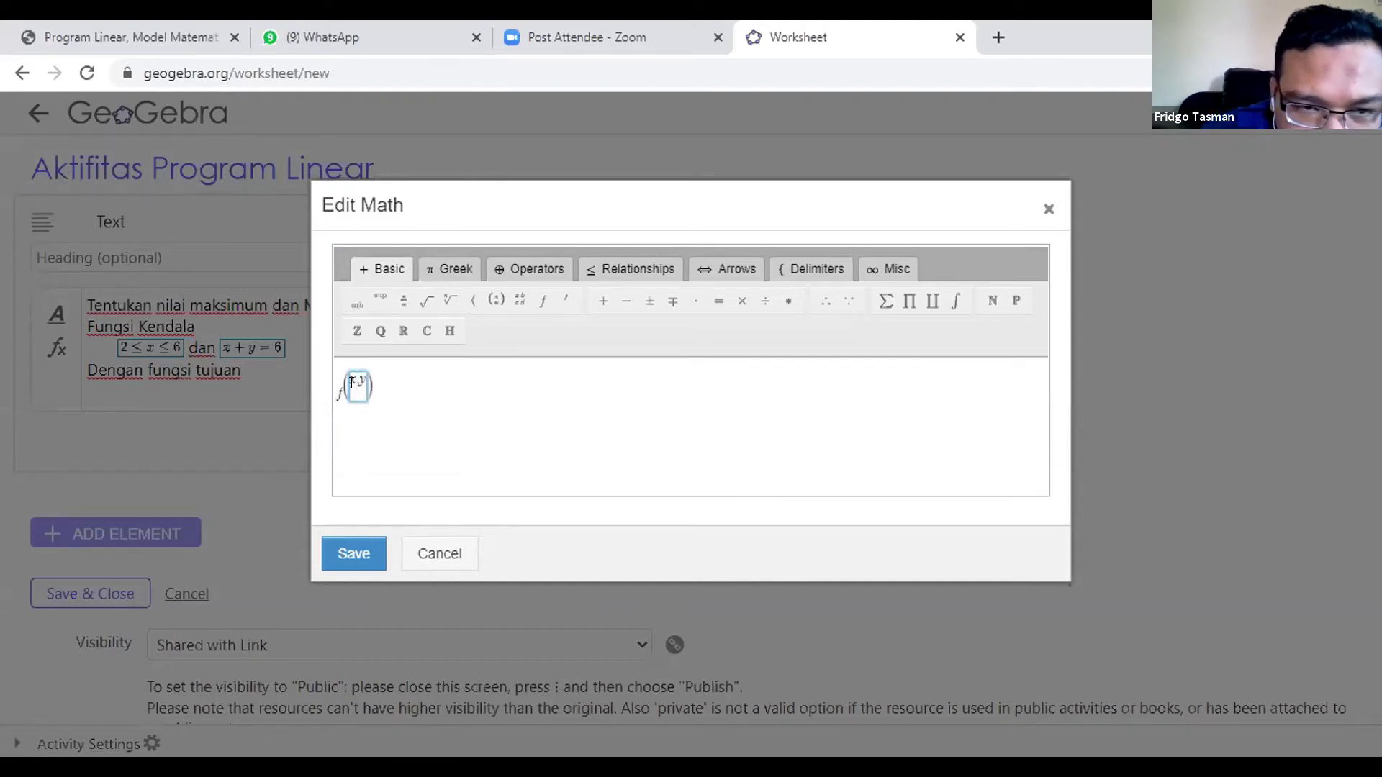
key("BackSpace")
key("BackSpace")
key("BackSpace")
left_click(394, 375)
key("BackSpace")
key("BackSpace")
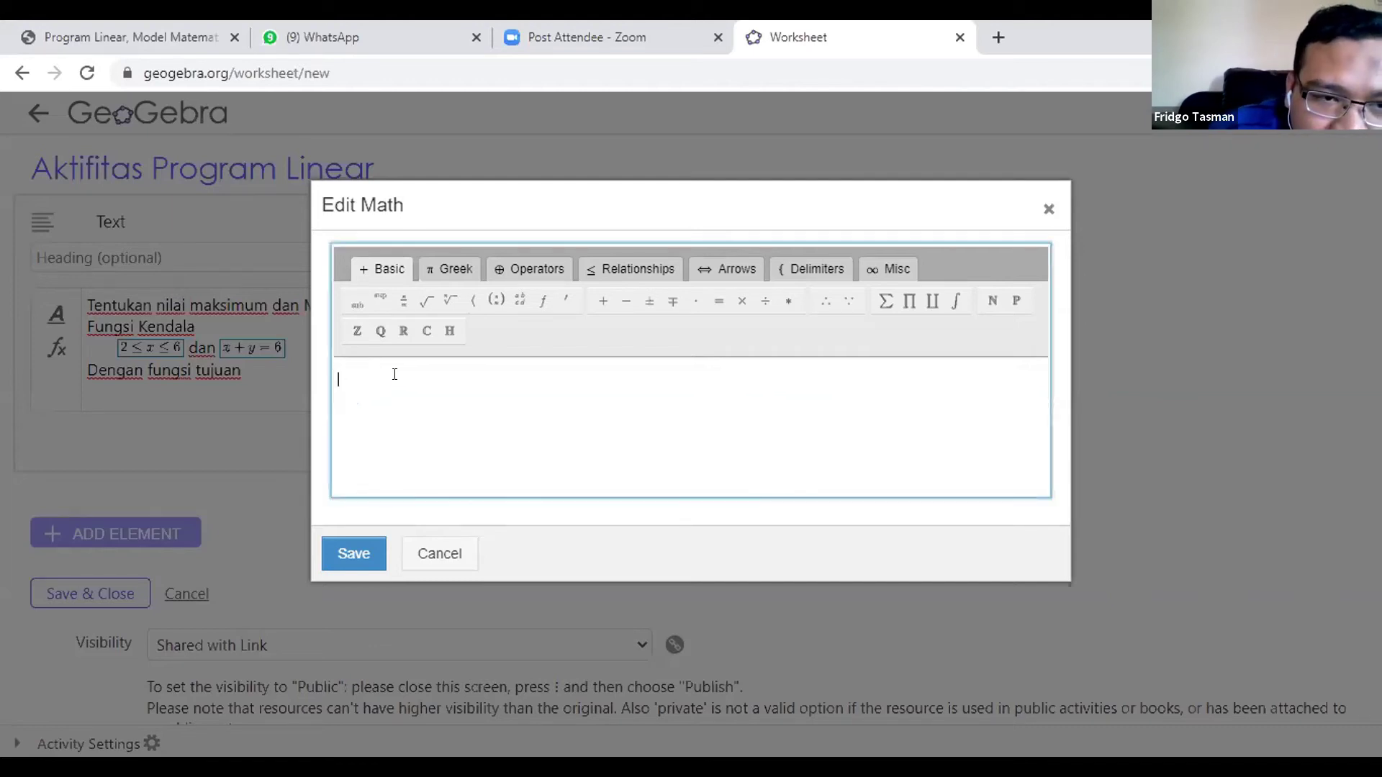
type("f")
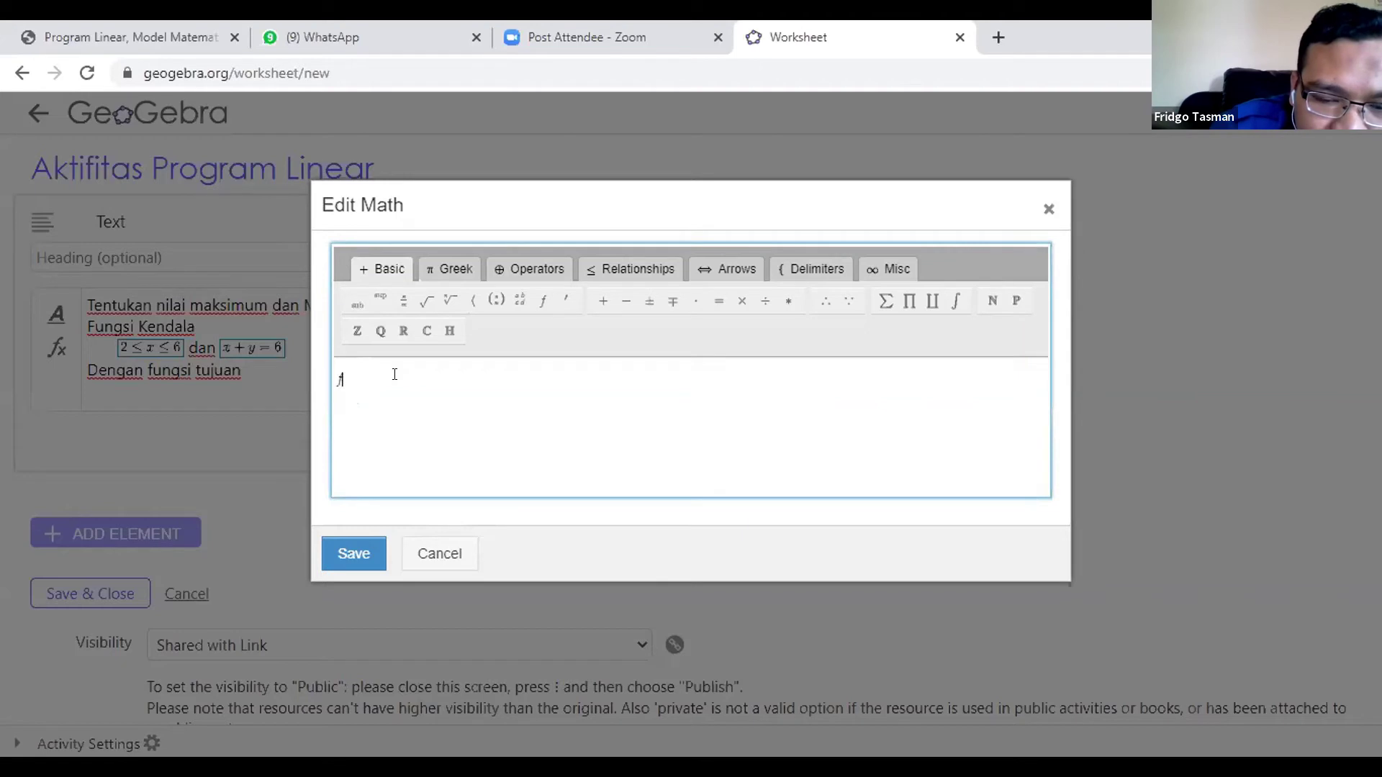
type("(")
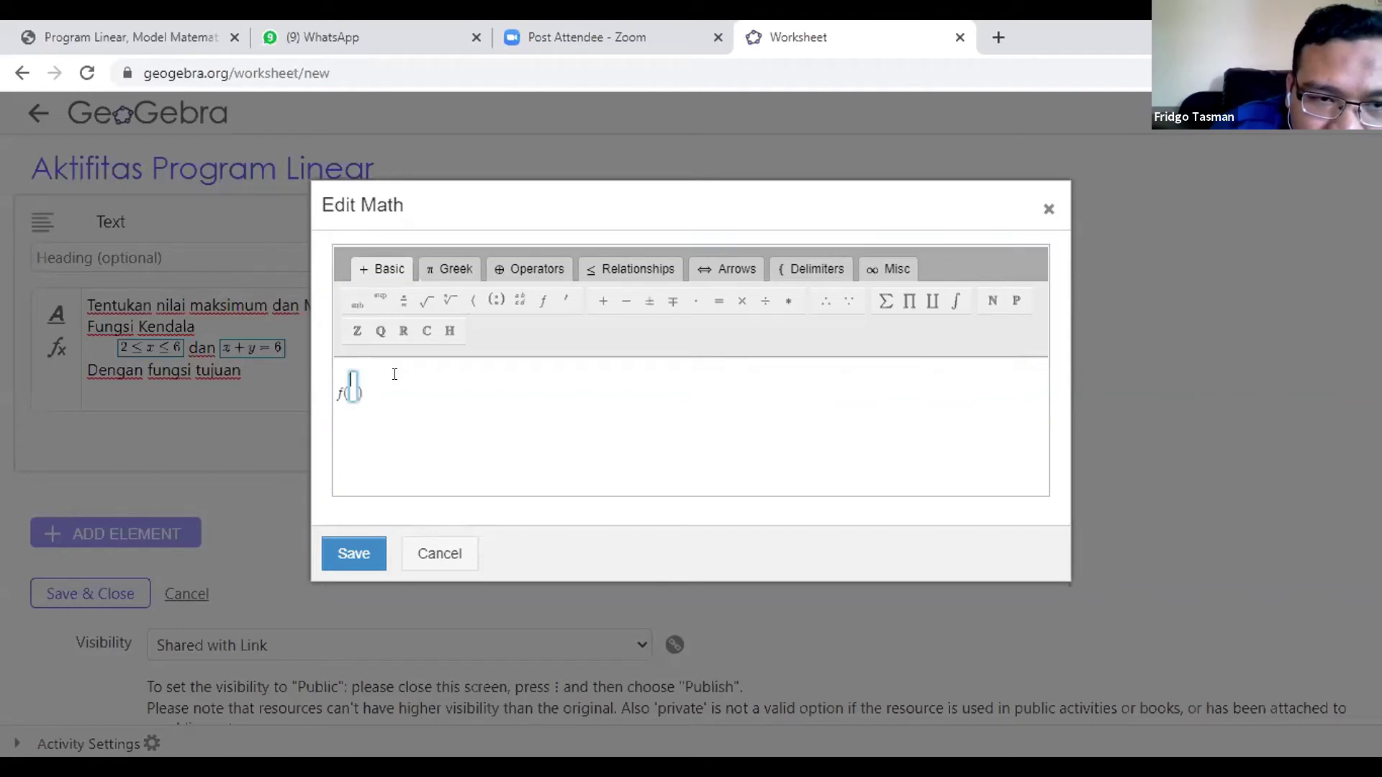
key("BackSpace")
key("BackSpace")
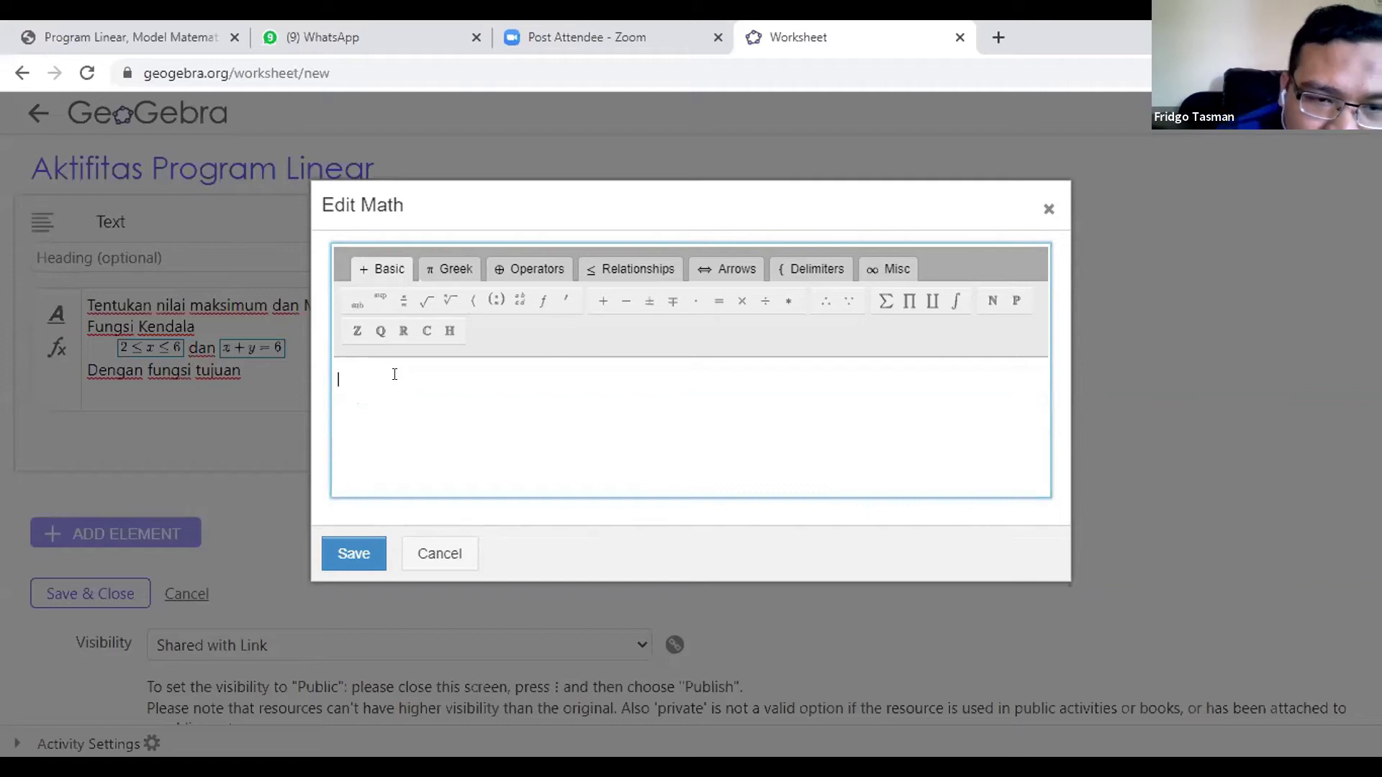
left_click(439, 553)
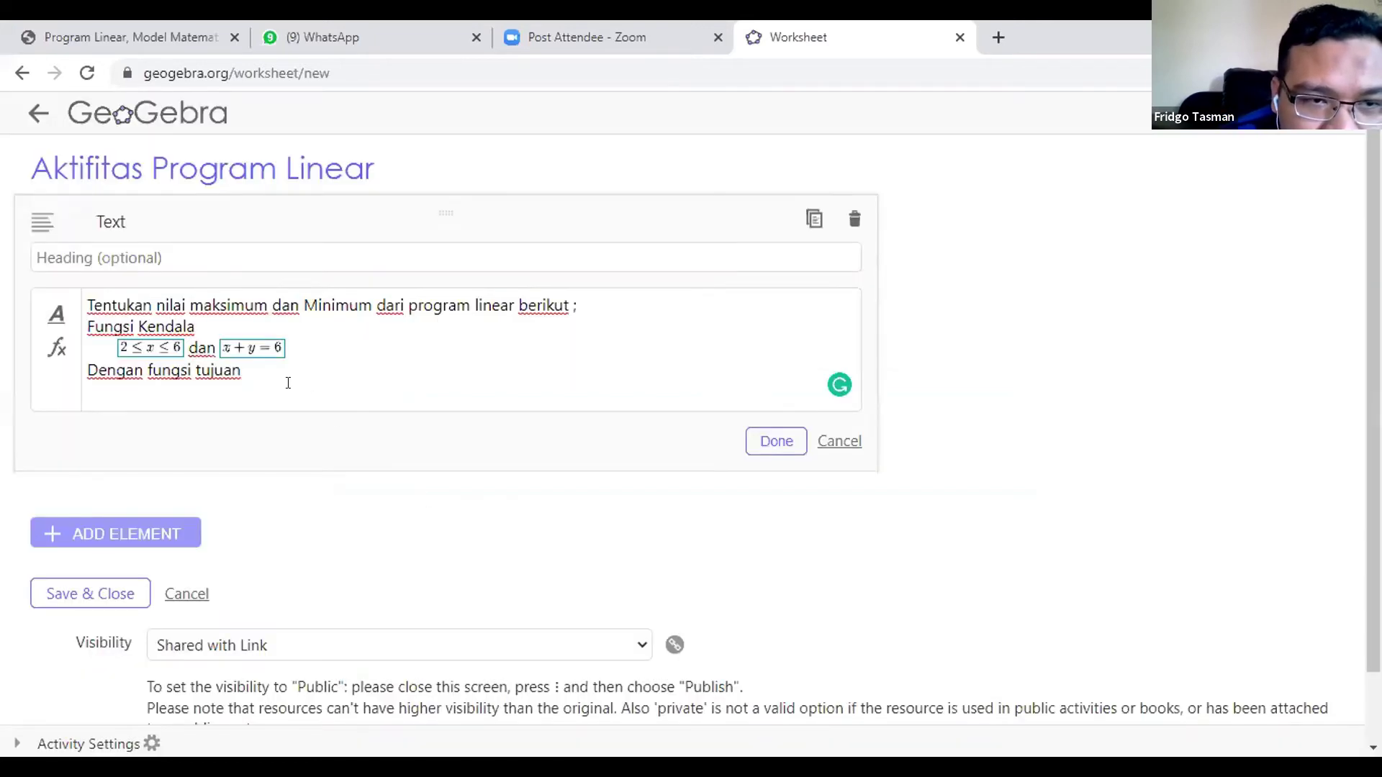
Write "f (x,y) =" as plain text under "Dengan fungsi tujuan" and complete it with the formula 9x + 7y
type("f ")
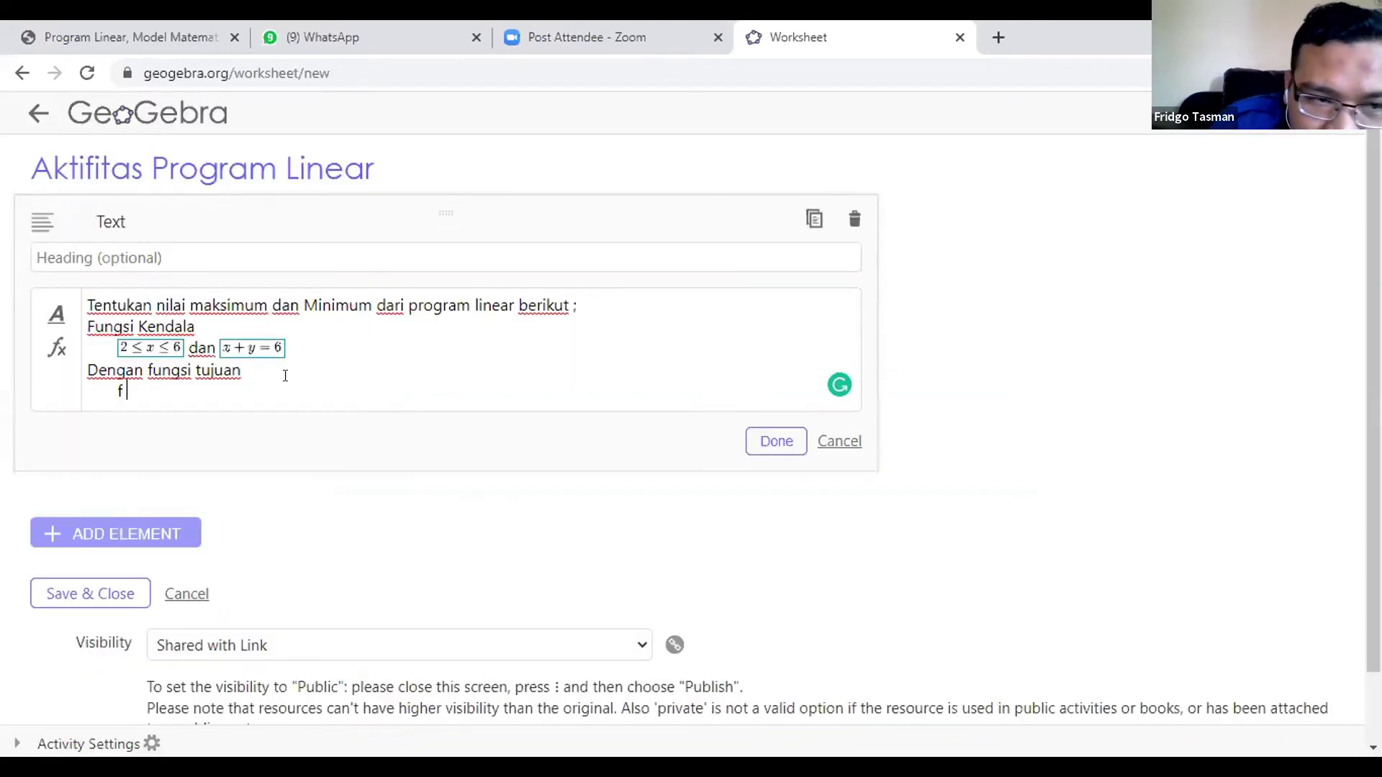
type("(x,")
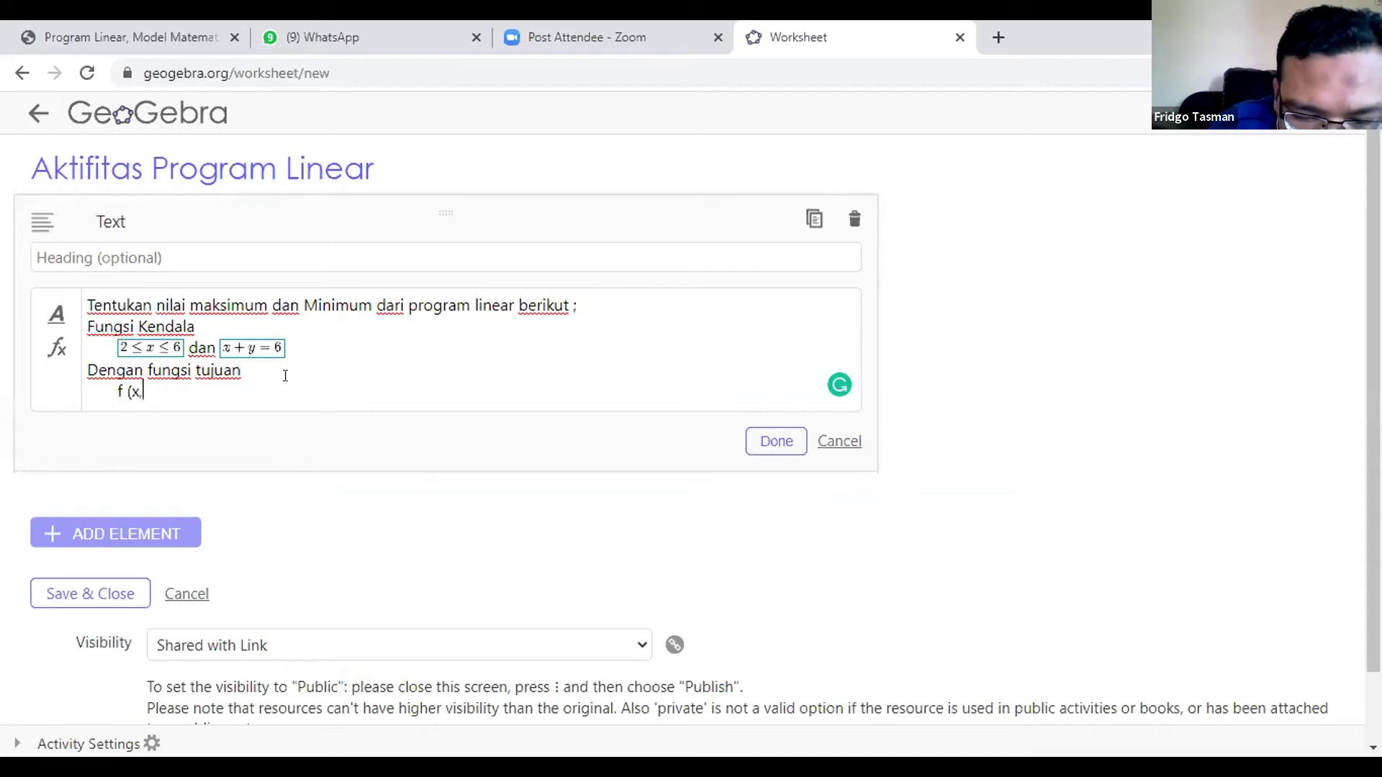
type("y) =")
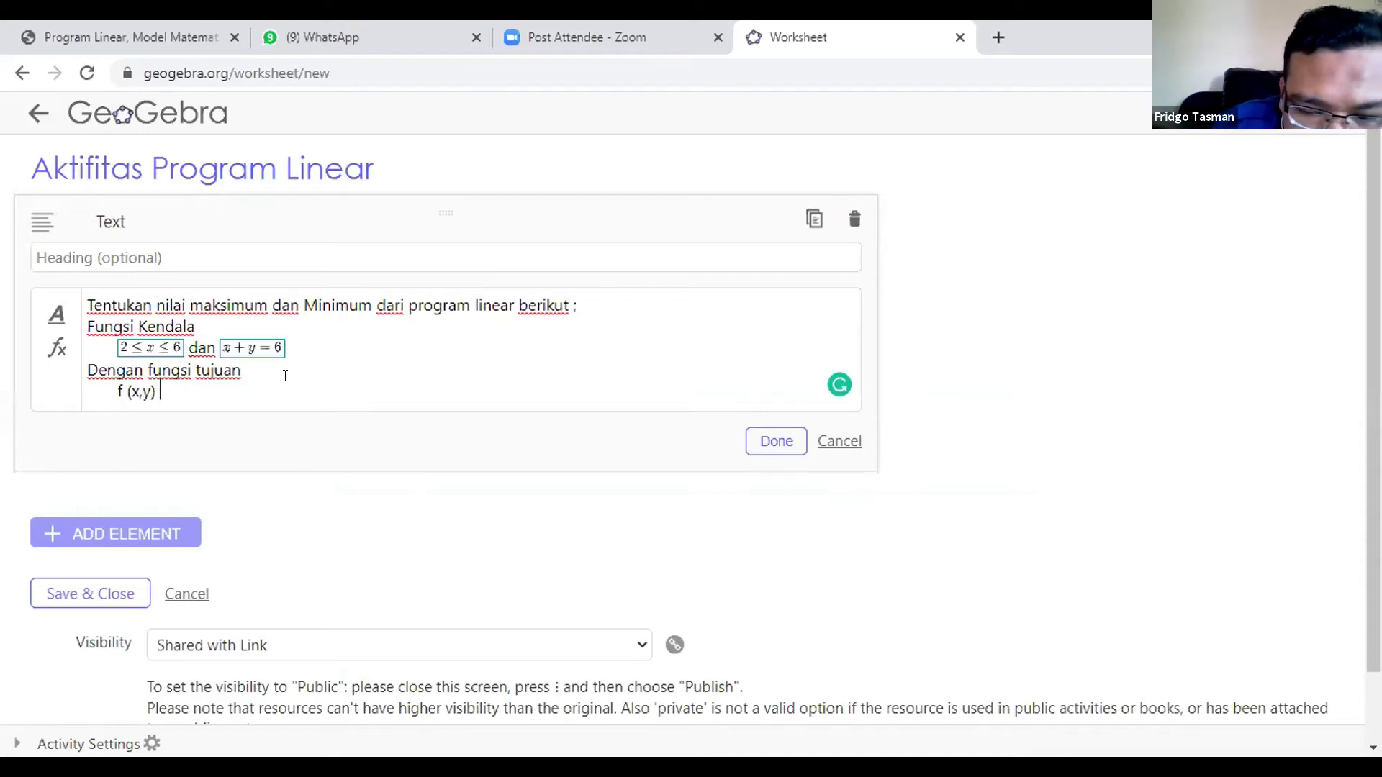
left_click(63, 348)
left_click(382, 389)
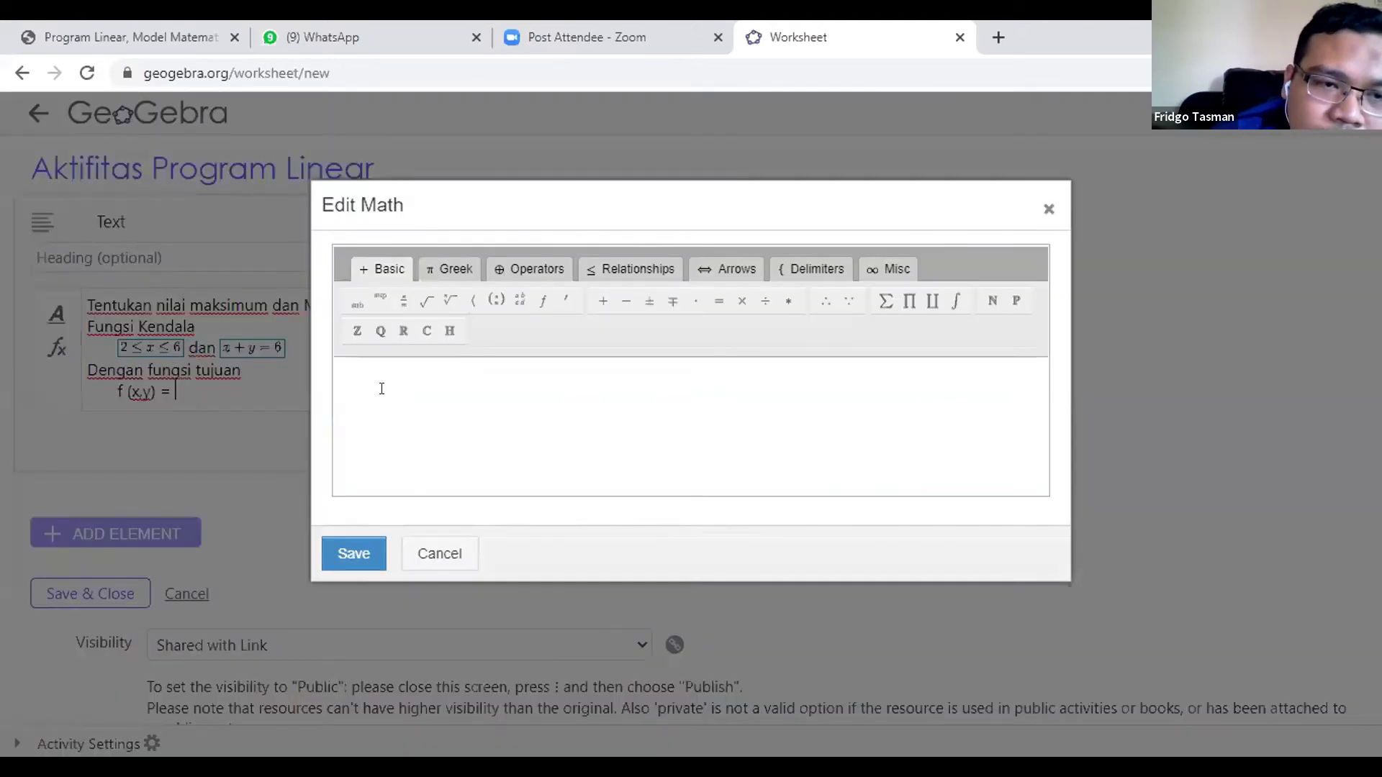
type("9x")
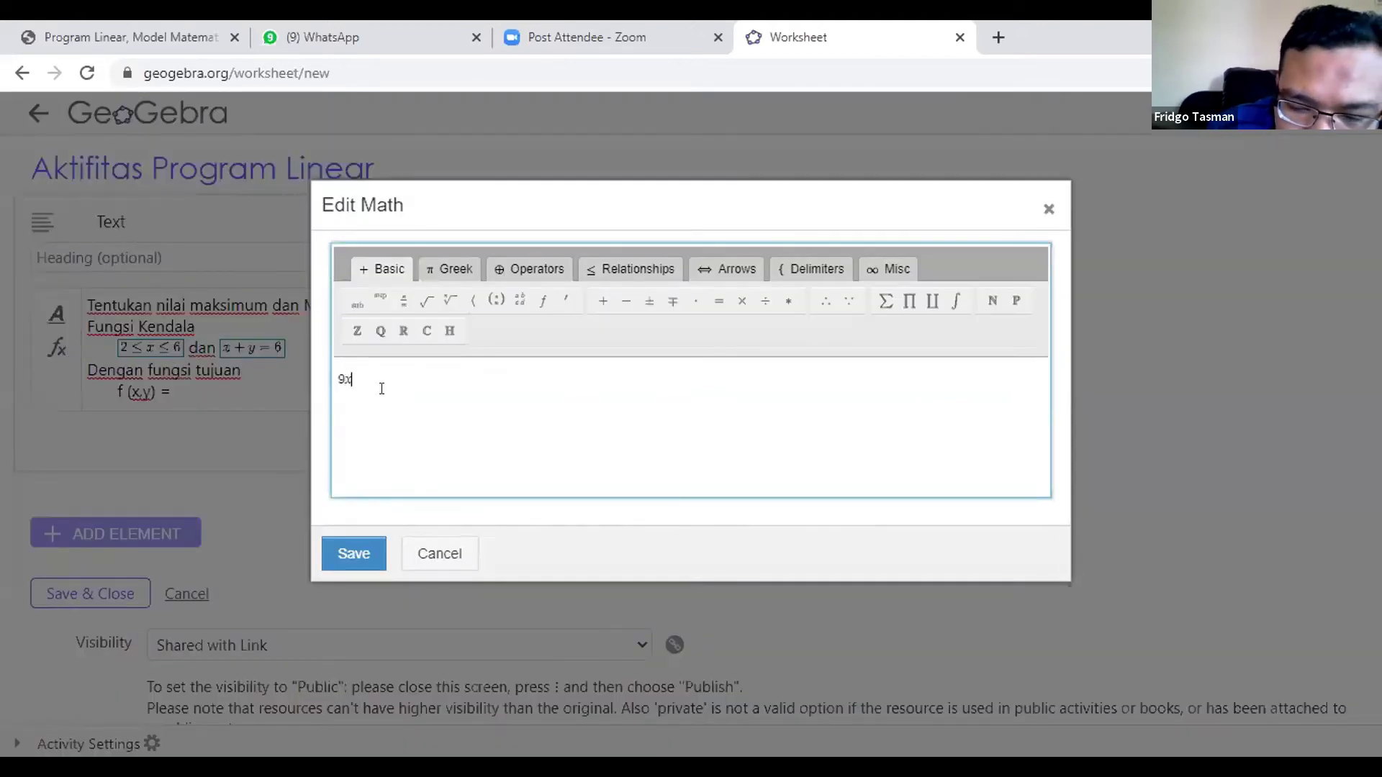
type("+7y")
left_click(356, 553)
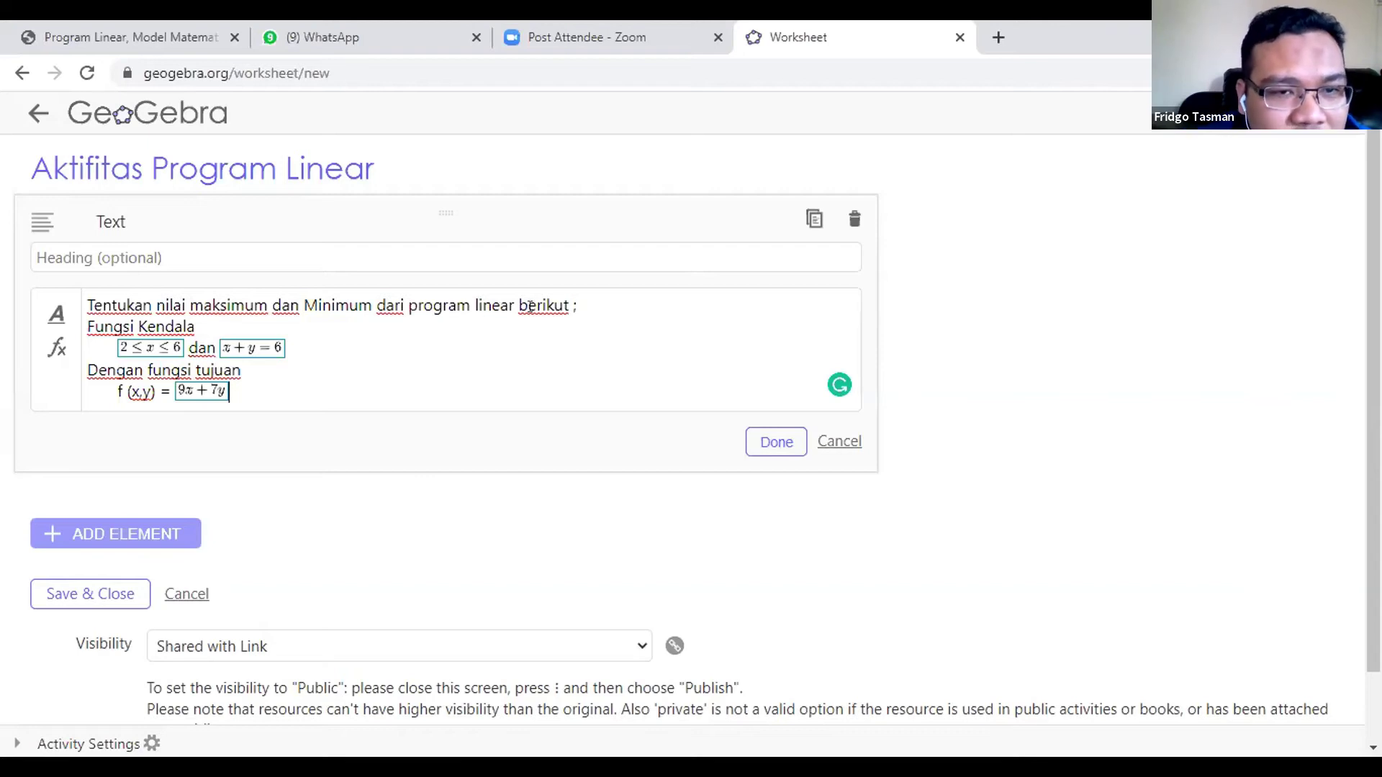
Insert a blank line between the opening question sentence and "Fungsi Kendala"
left_click(88, 326)
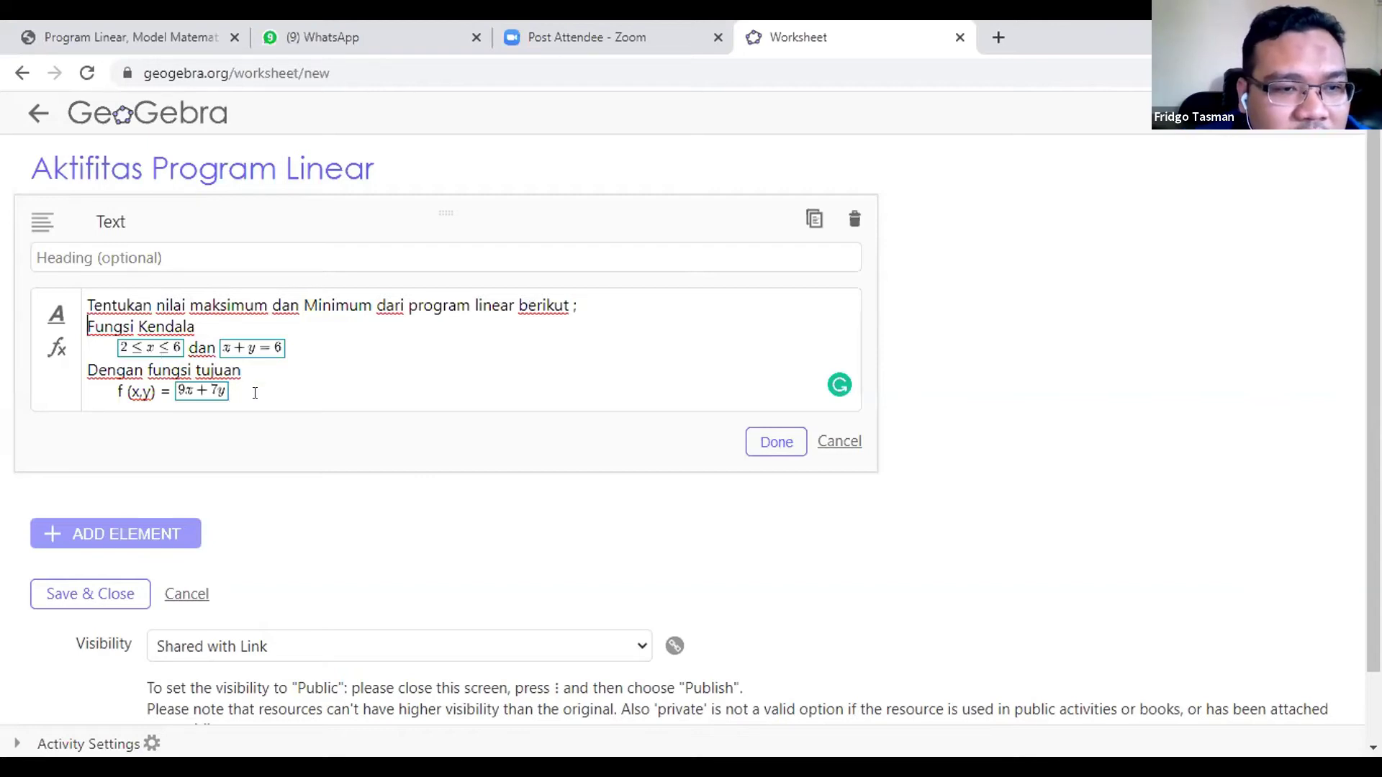
key("Return")
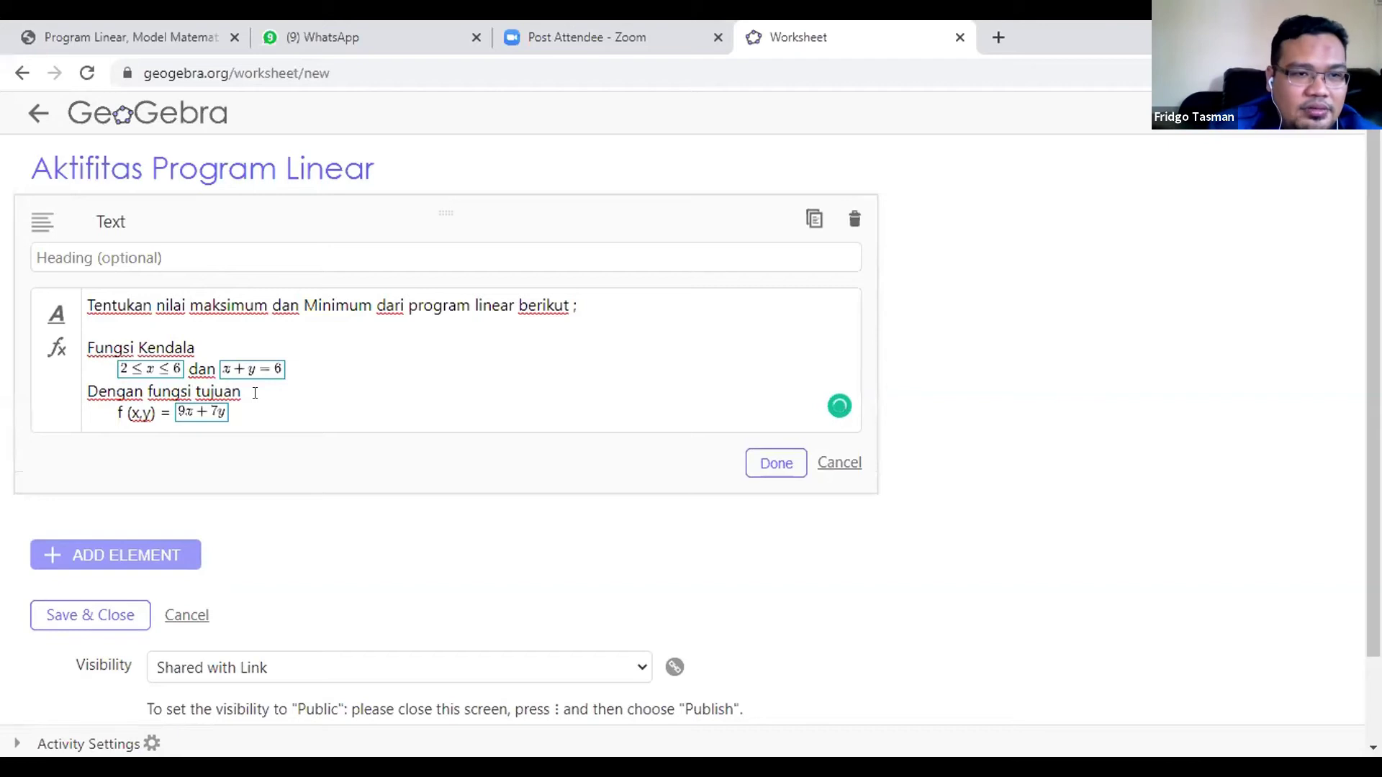
Remove the blank line between the opening question sentence and "Fungsi Kendala"
key("BackSpace")
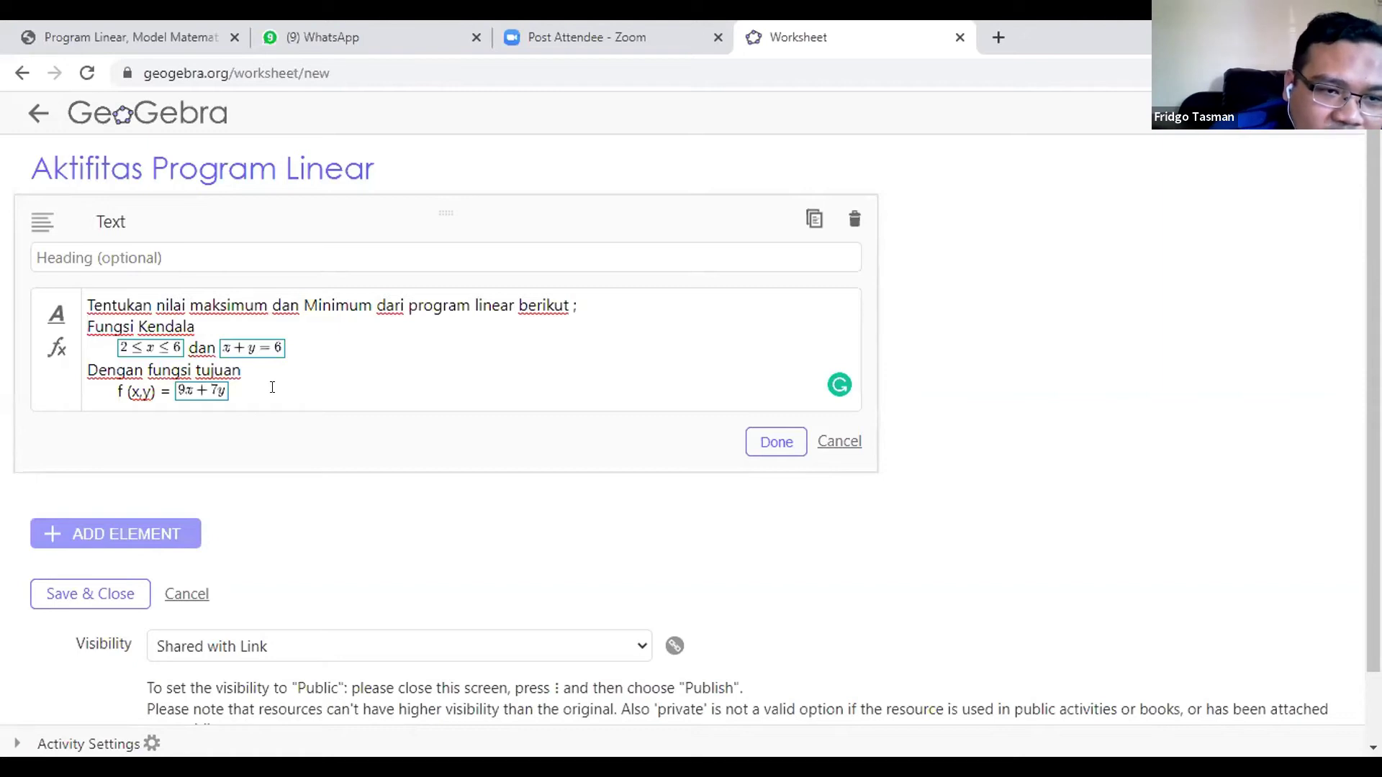
key("Return")
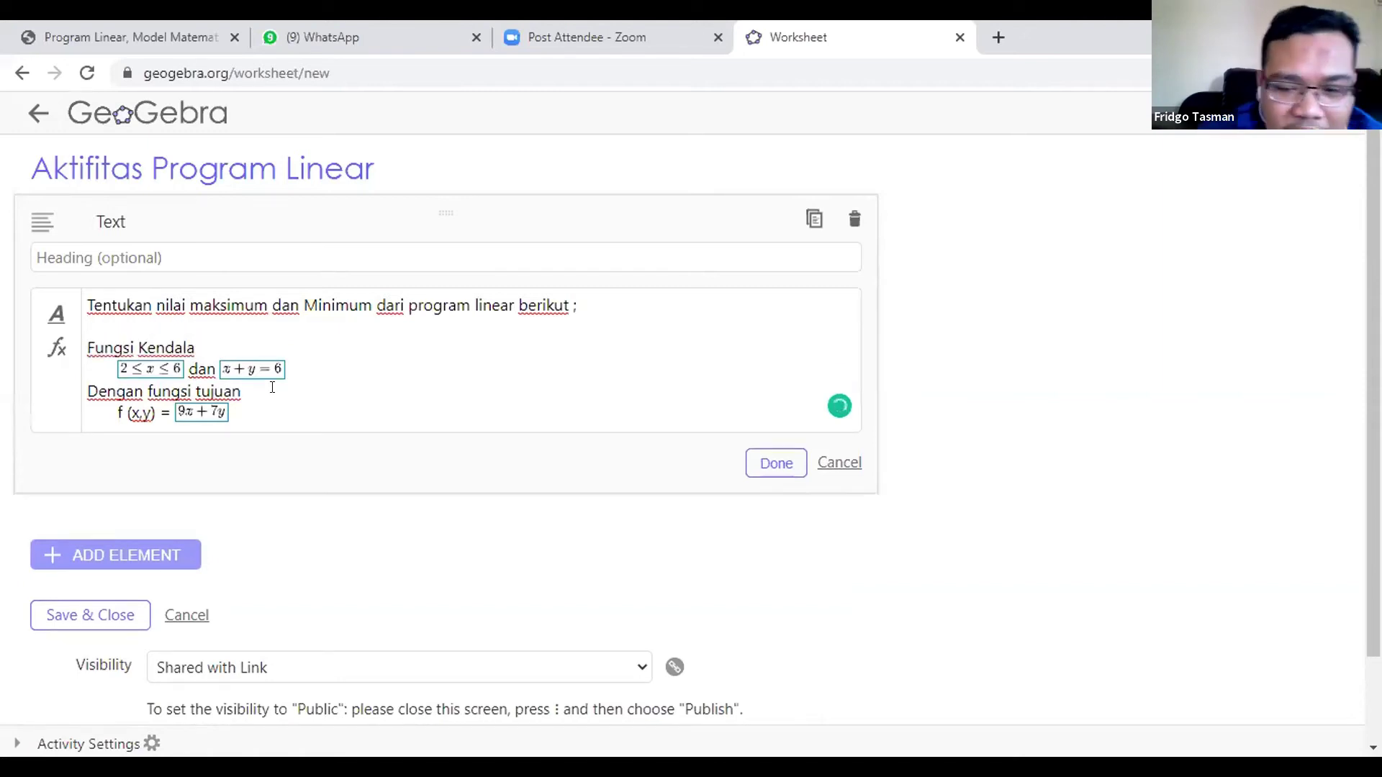
key("BackSpace")
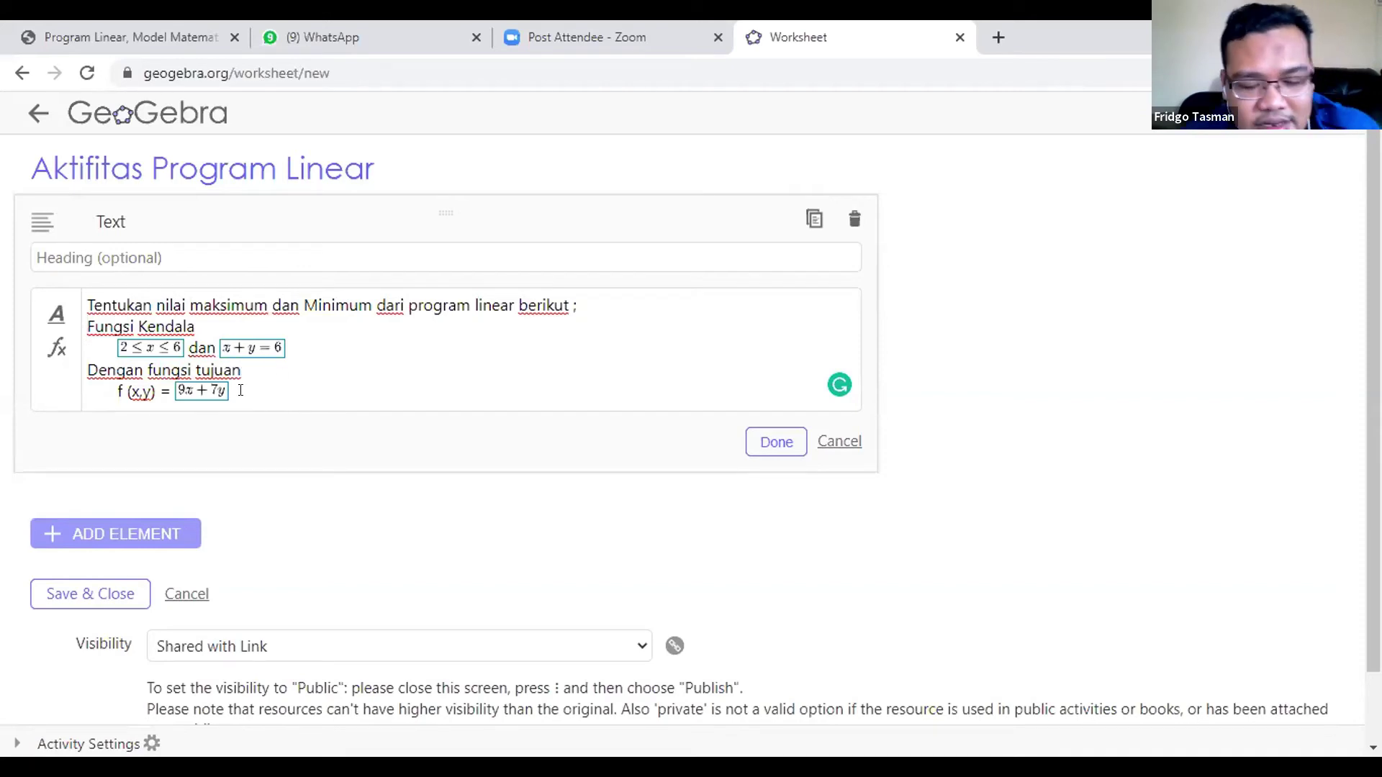
Append "dengan memperhatikan Ilustrasi geogebra berikut :" after the formula 9x + 7y and finish editing the text element
left_click(173, 392)
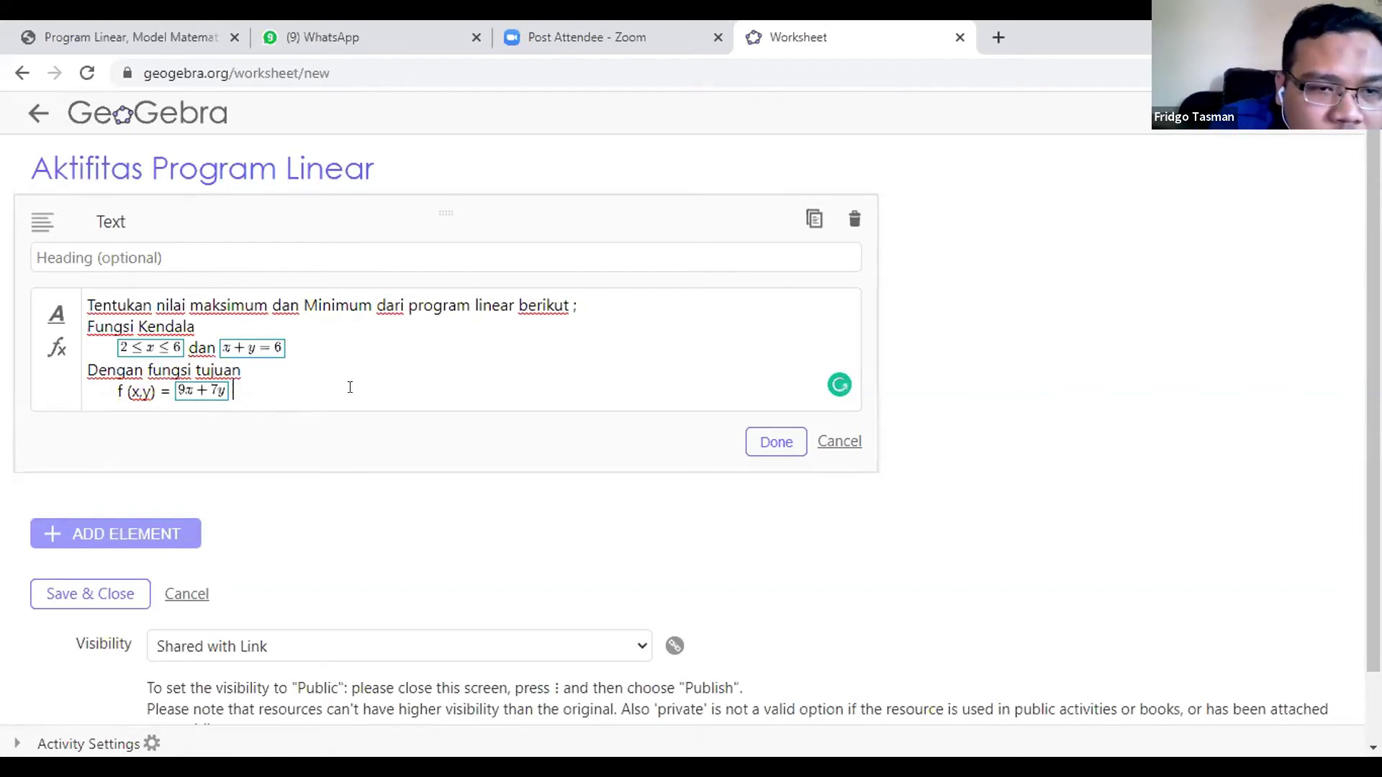
type("dengan")
type(" memper")
type("hatikan")
type(" Ilustr")
type("asi b")
type("eg")
key("BackSpace")
key("BackSpace")
key("BackSpace")
type("geo")
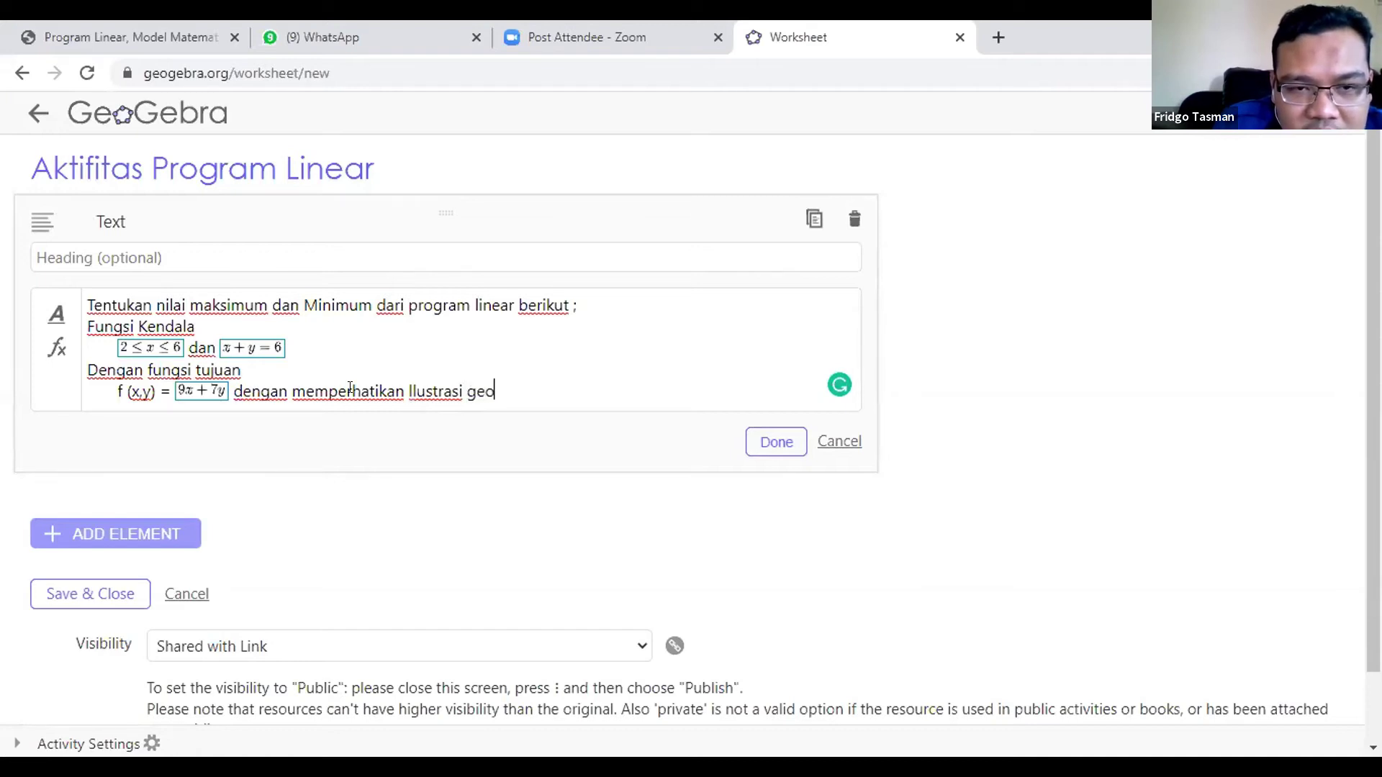
type("gebra berikut ")
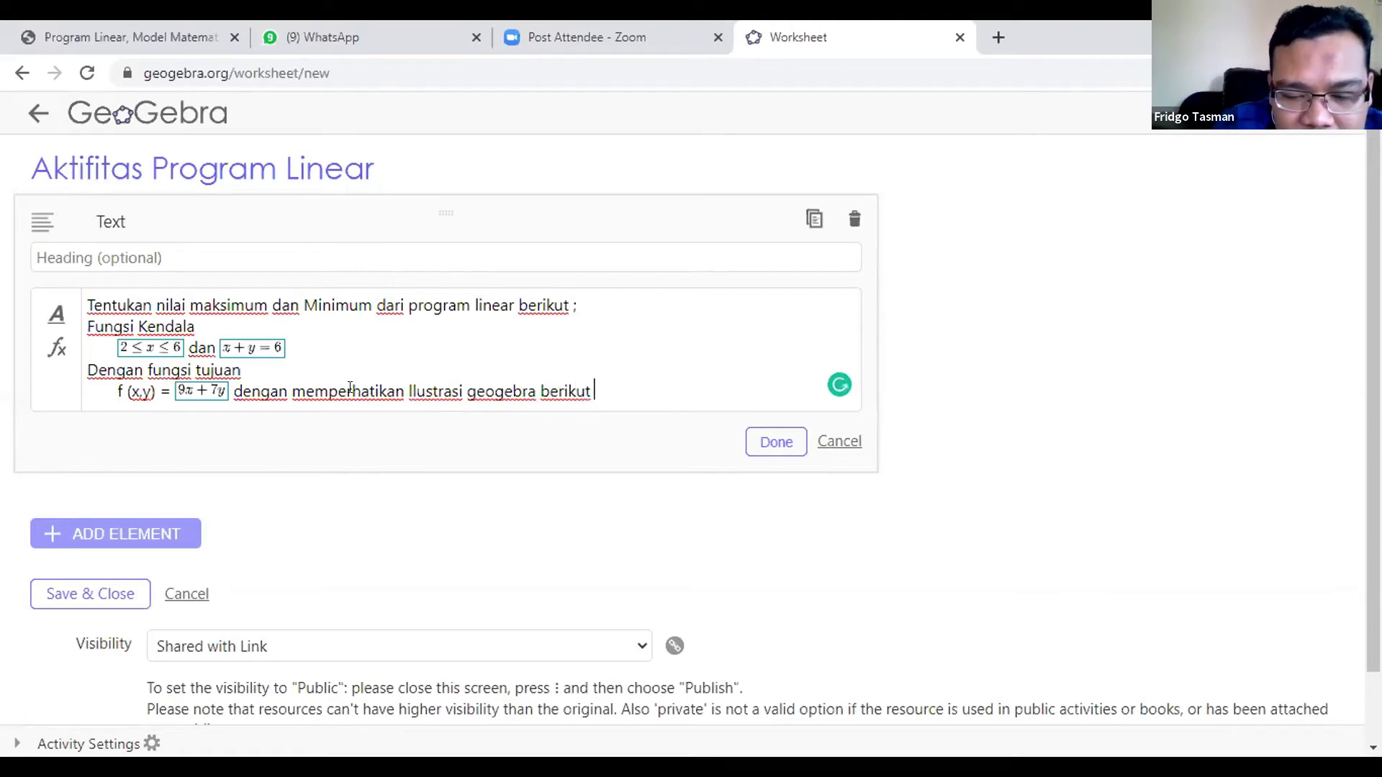
type(":")
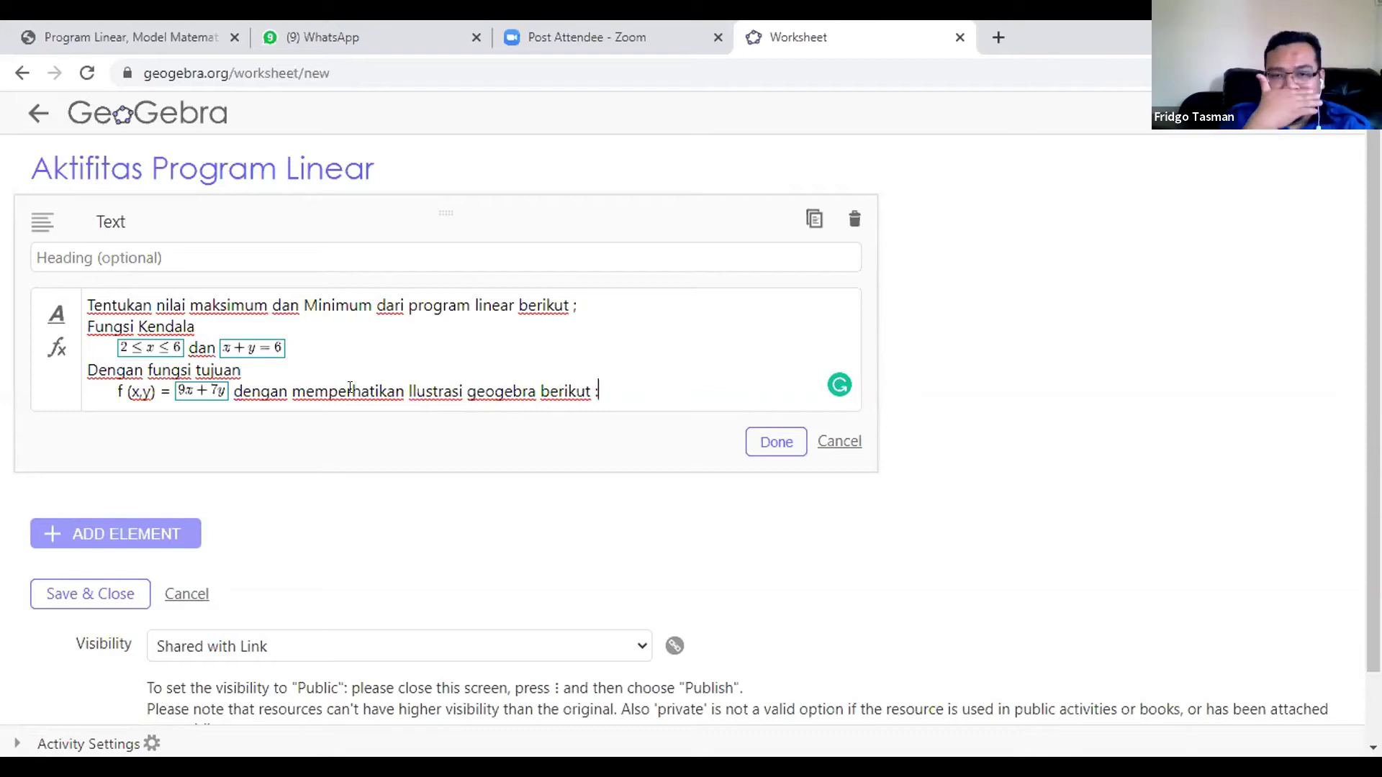
left_click(774, 444)
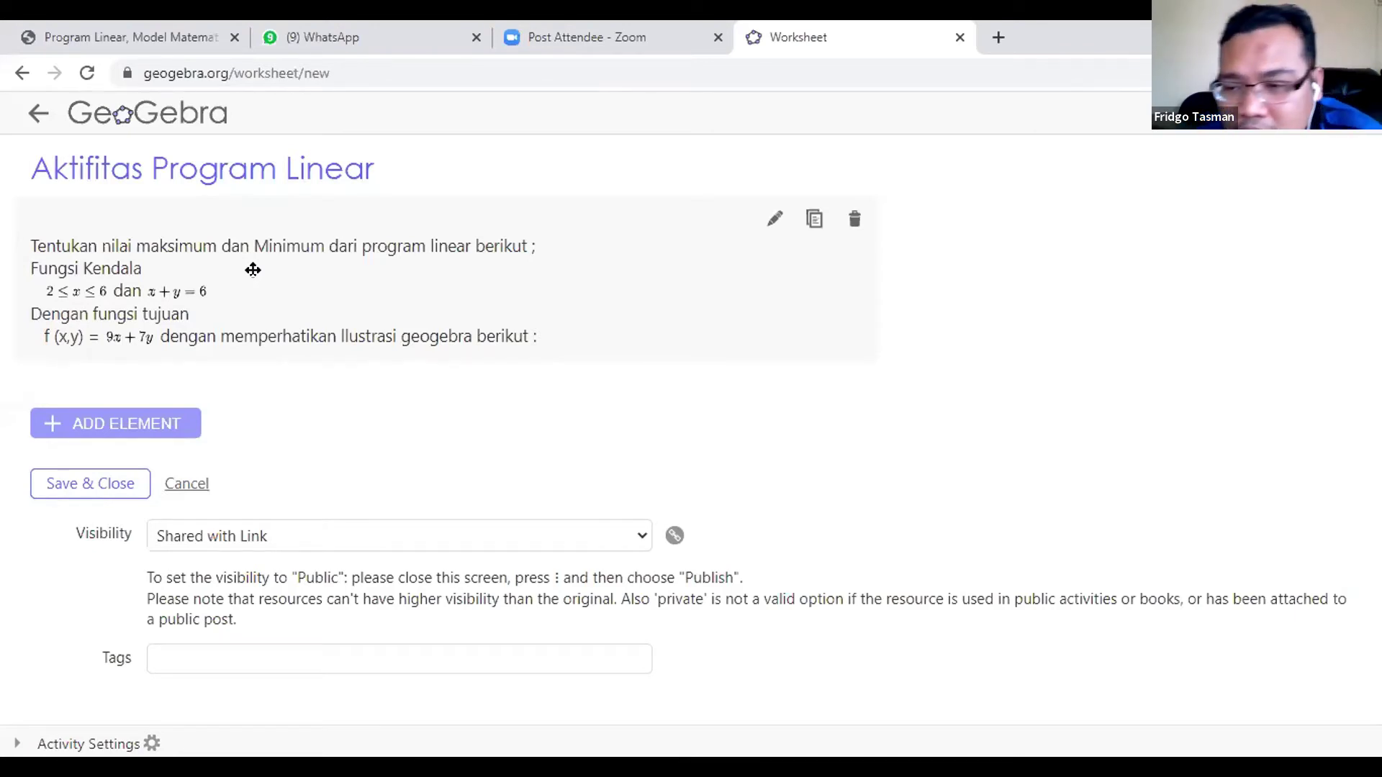
left_click(106, 422)
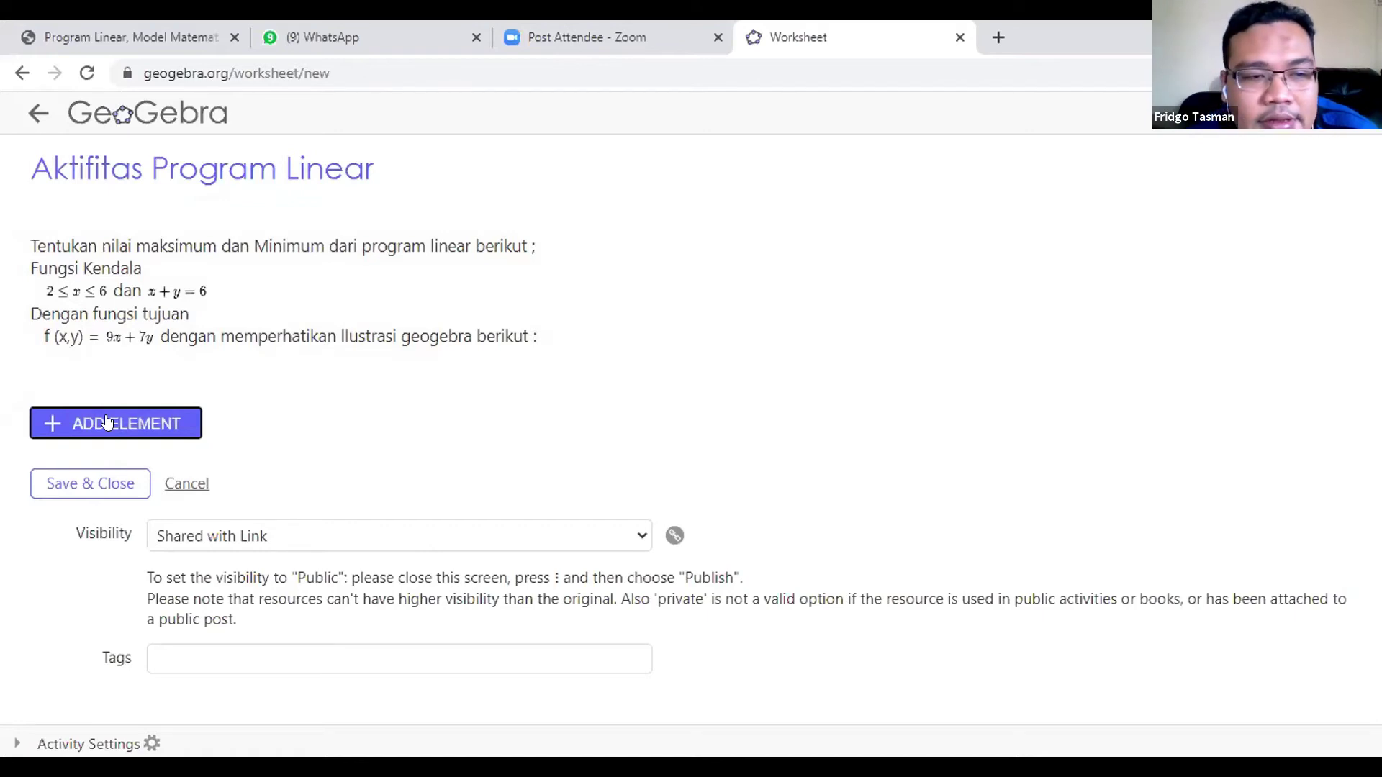
left_click(106, 423)
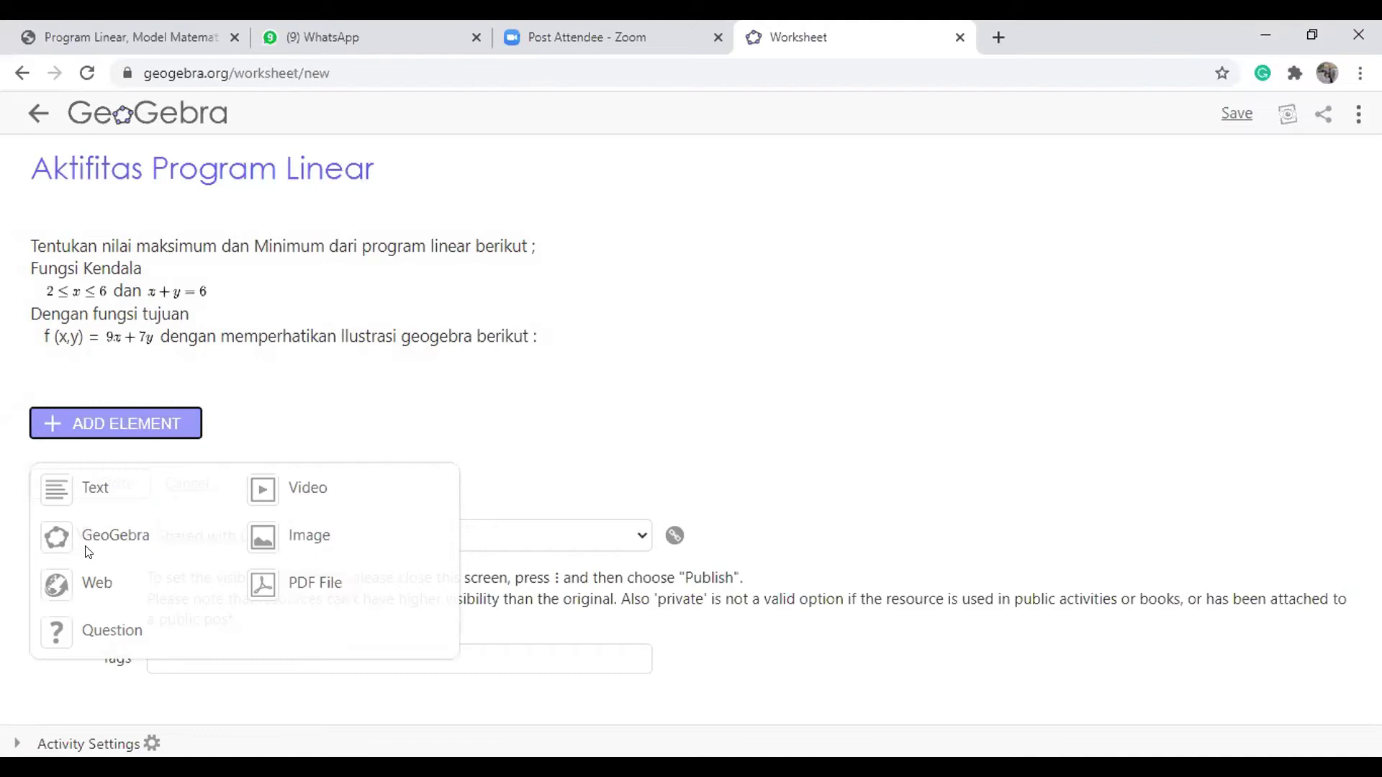
left_click(279, 382)
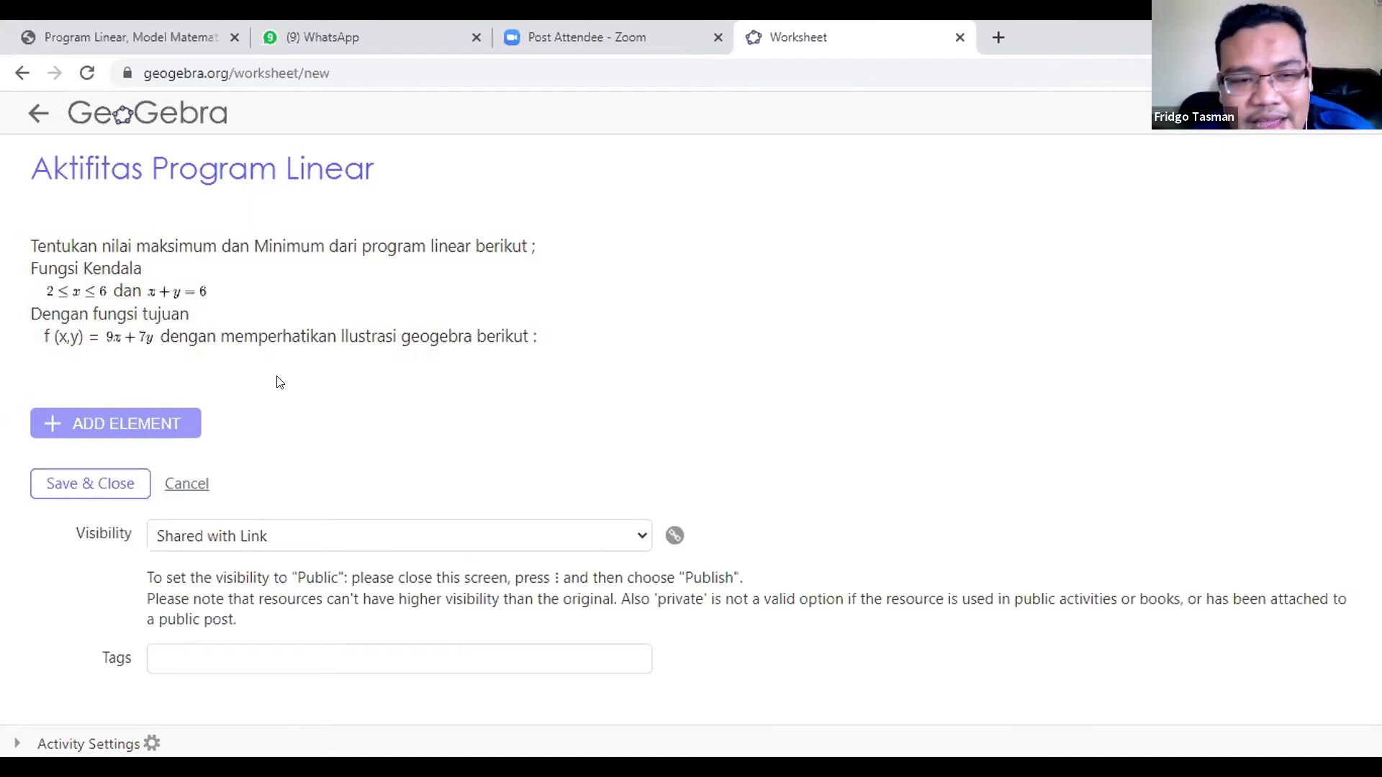
mouse_move(241, 343)
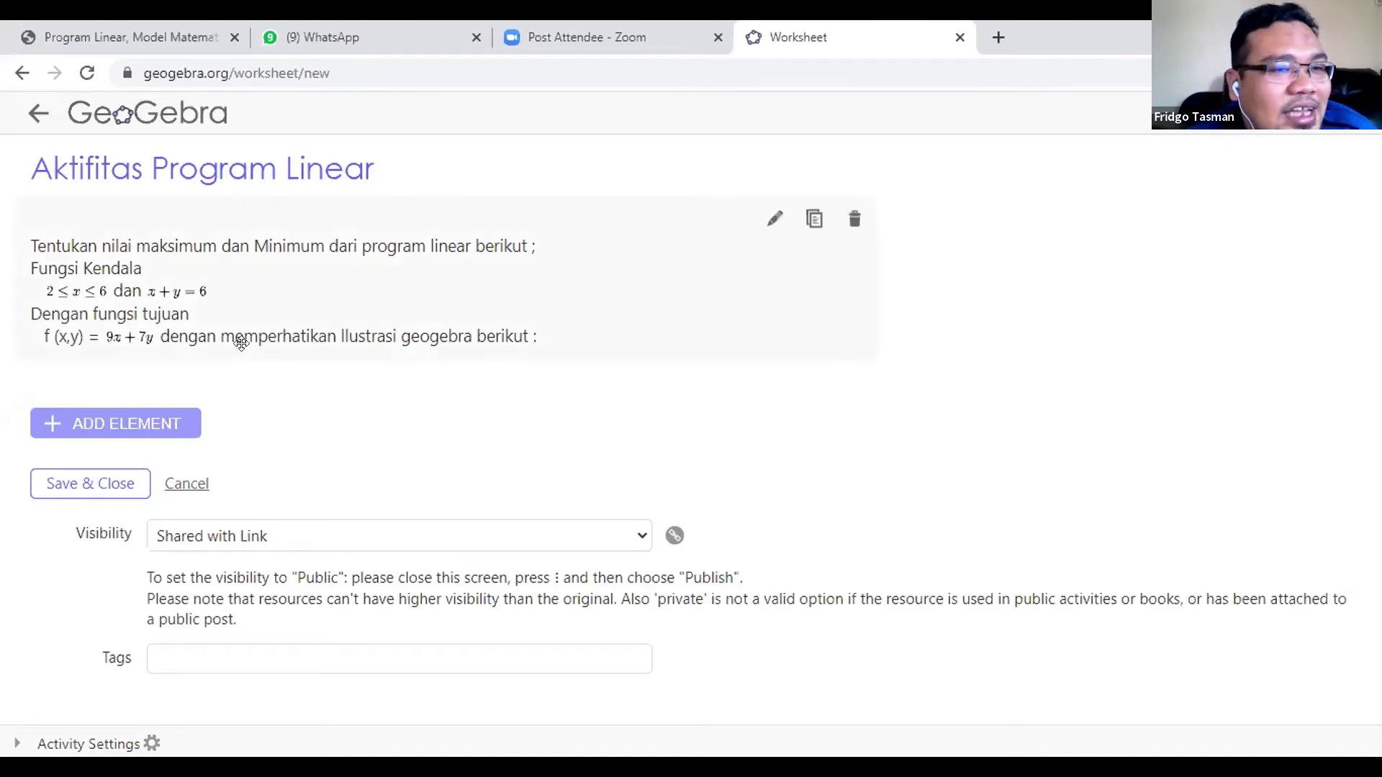
Add a GeoGebra applet element beneath the problem text by uploading the file "contoh program linear" from Documents
left_click(158, 429)
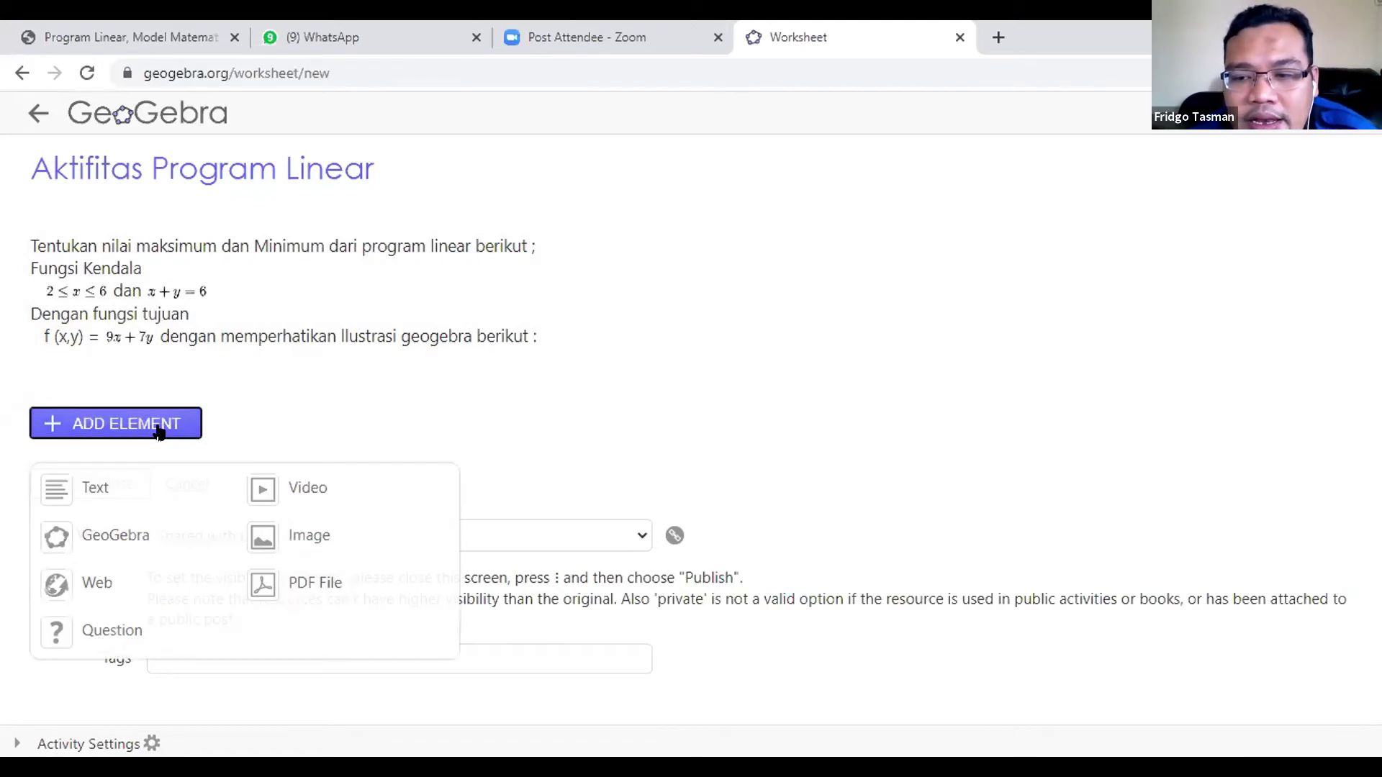
left_click(108, 536)
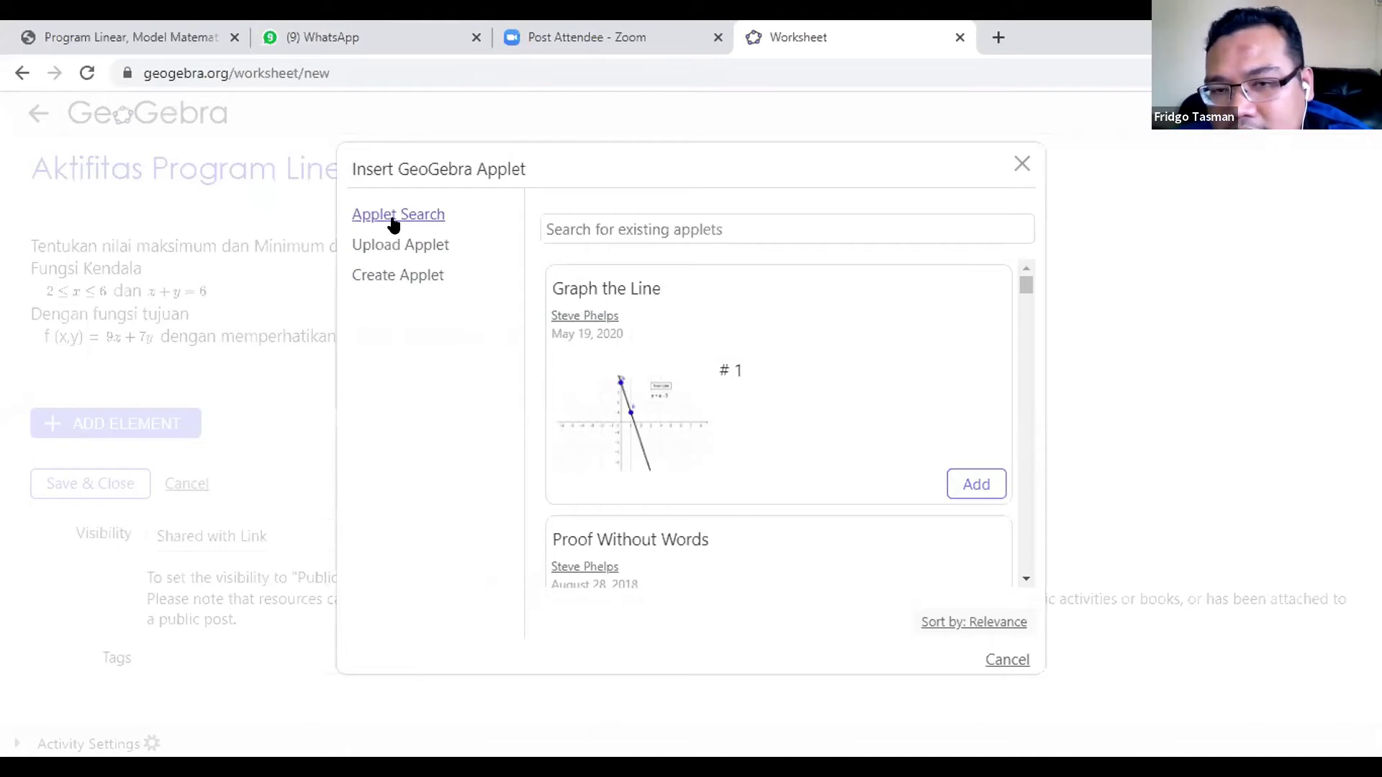
mouse_move(1025, 285)
left_mouse_down()
mouse_move(1045, 440)
mouse_move(1034, 529)
mouse_move(999, 282)
left_mouse_up()
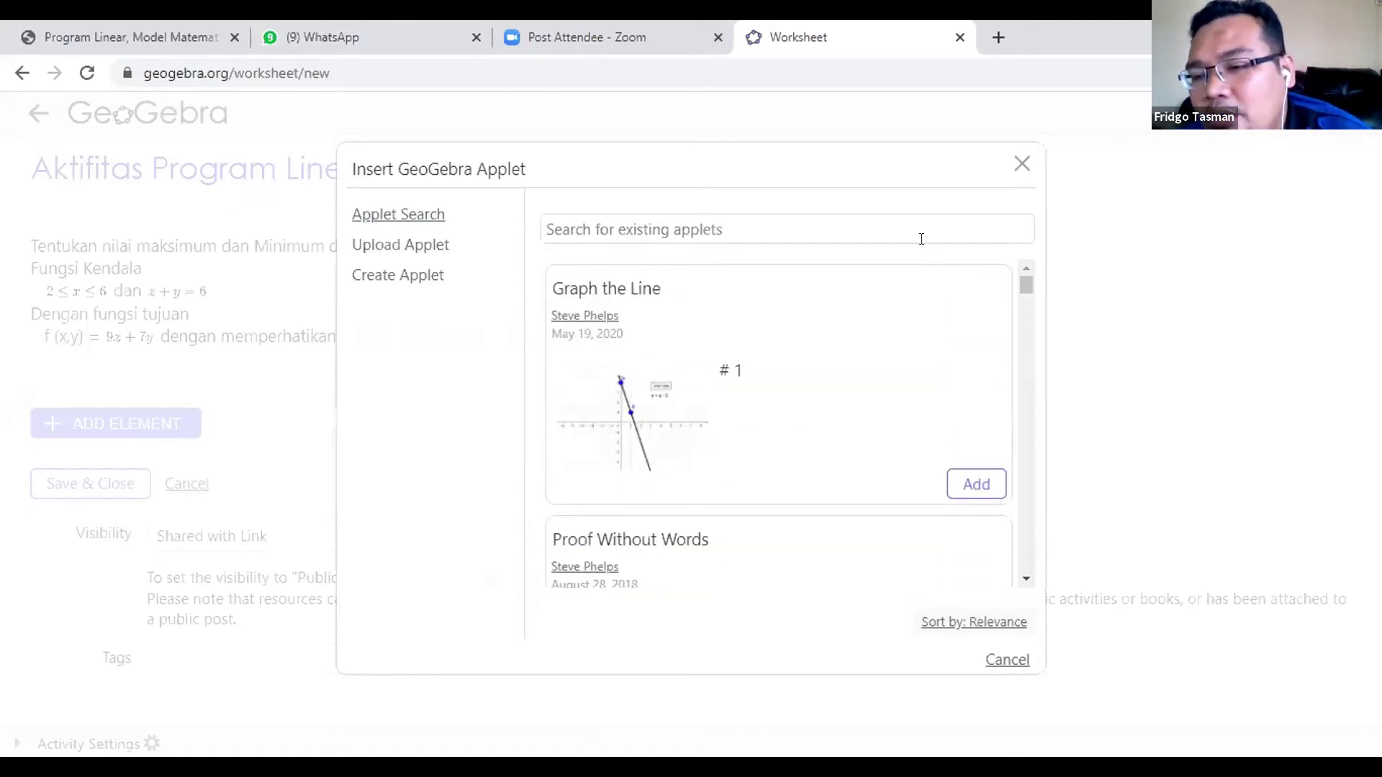
left_click(400, 246)
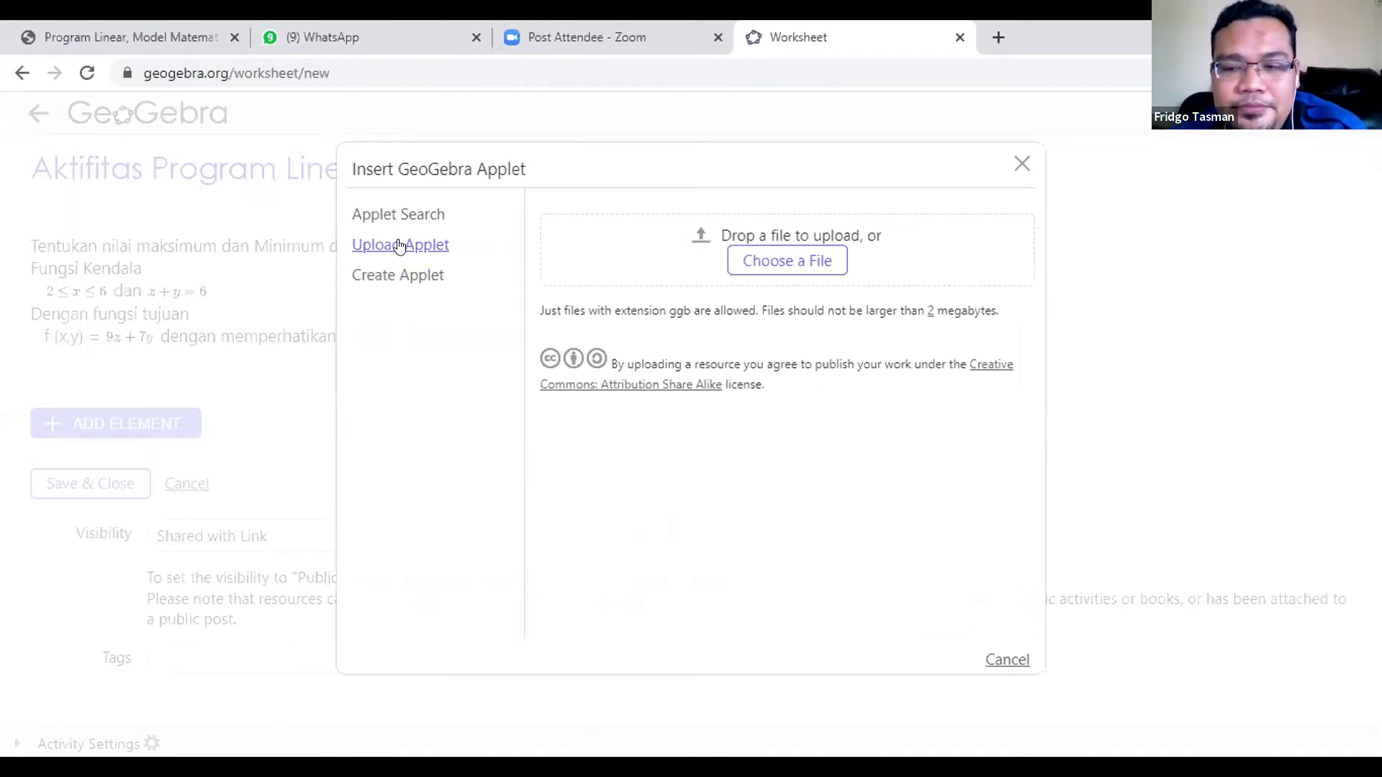
left_click(813, 264)
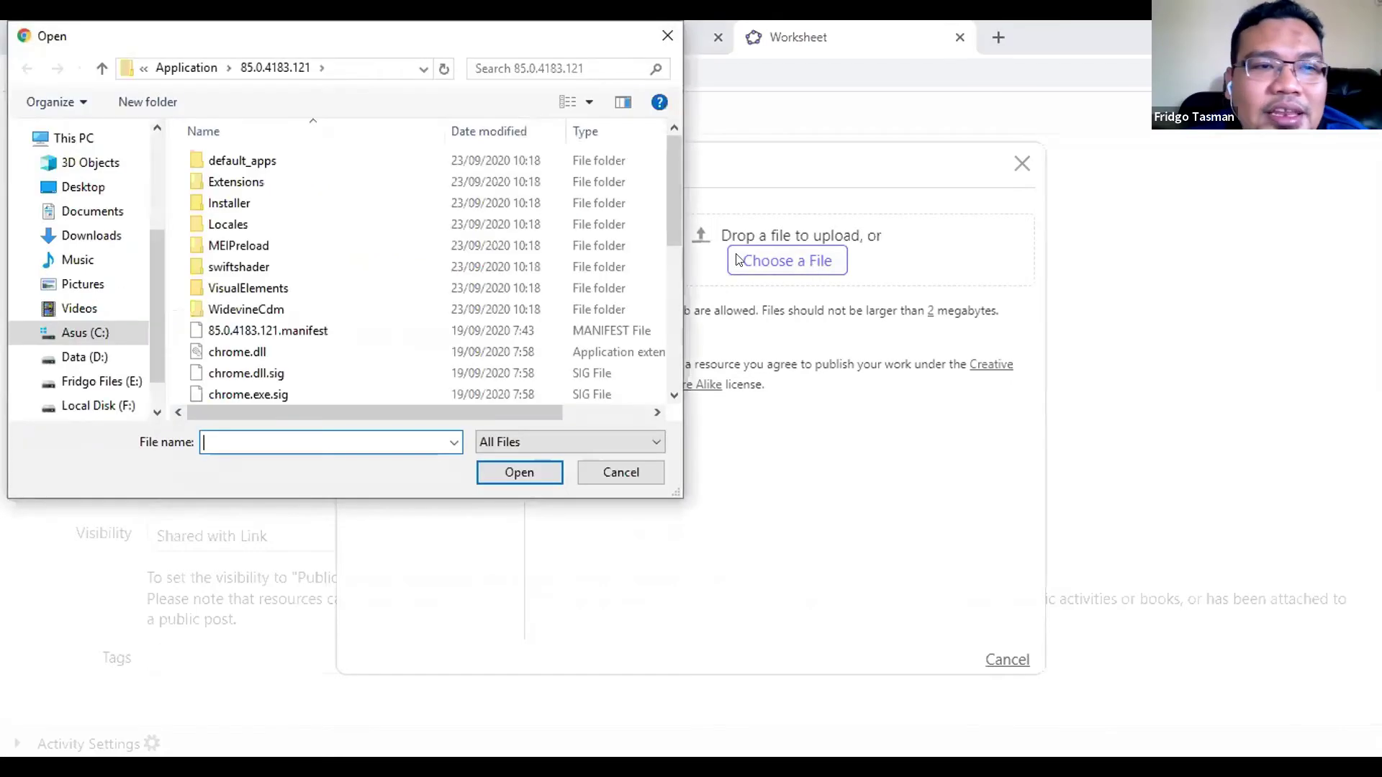
left_click(93, 211)
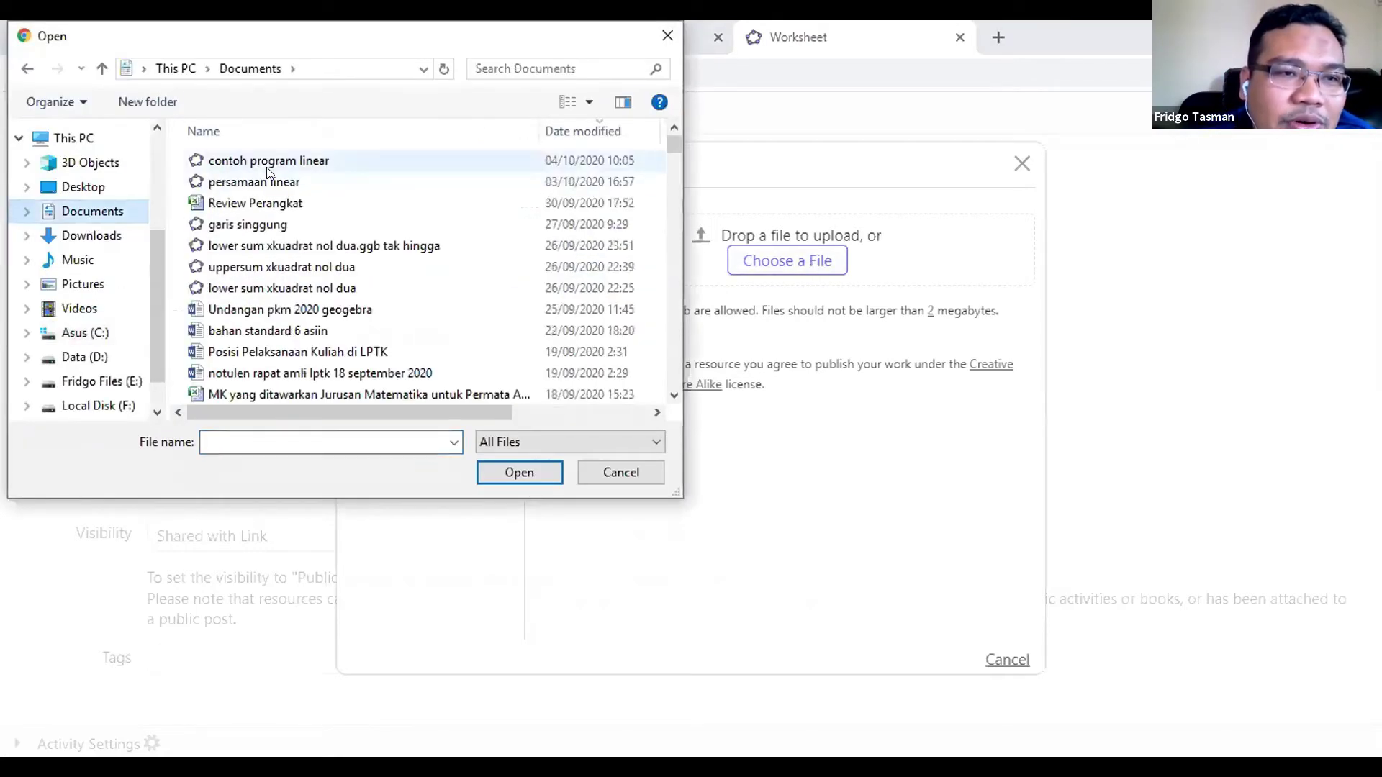
left_click(266, 167)
left_click(523, 470)
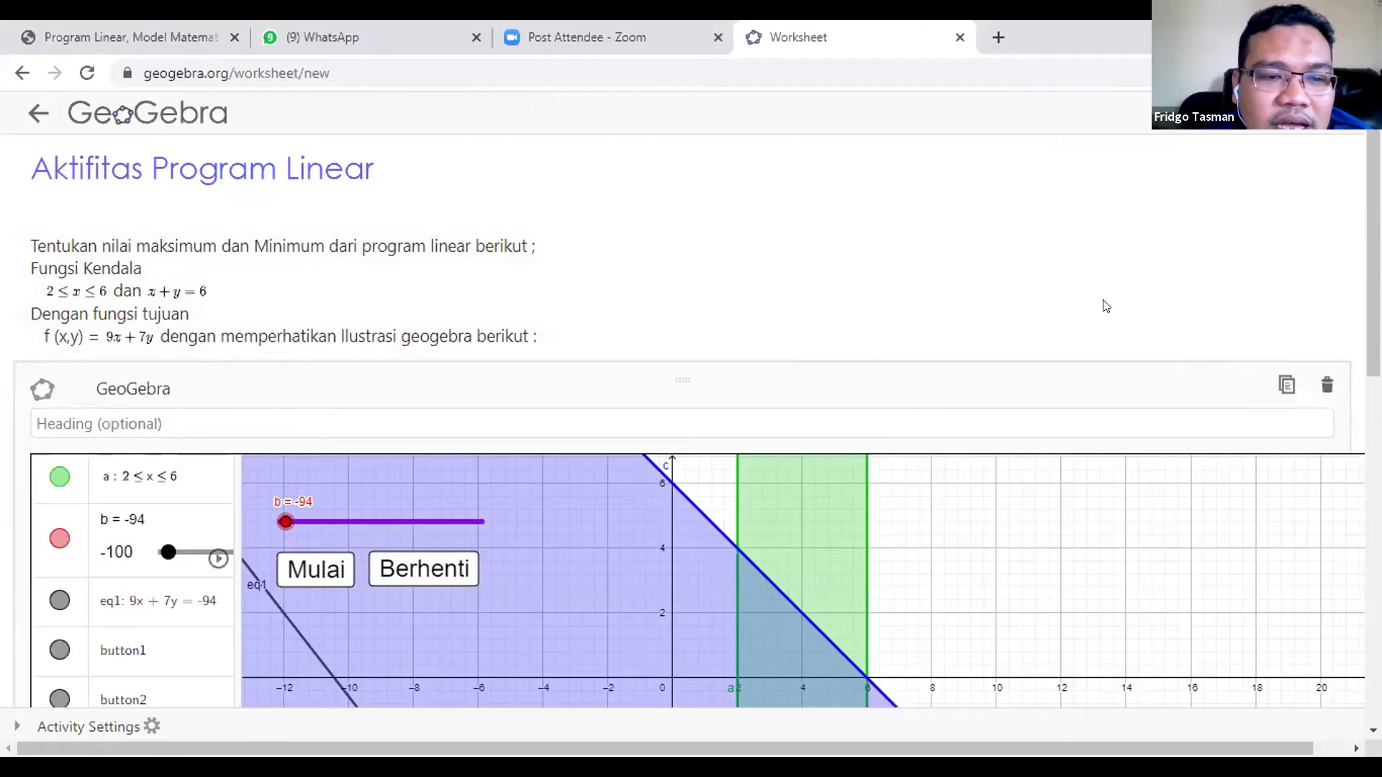
Inspect the uploaded applet's dimensions and expand its advanced settings
scroll(691, 418, "down", 7)
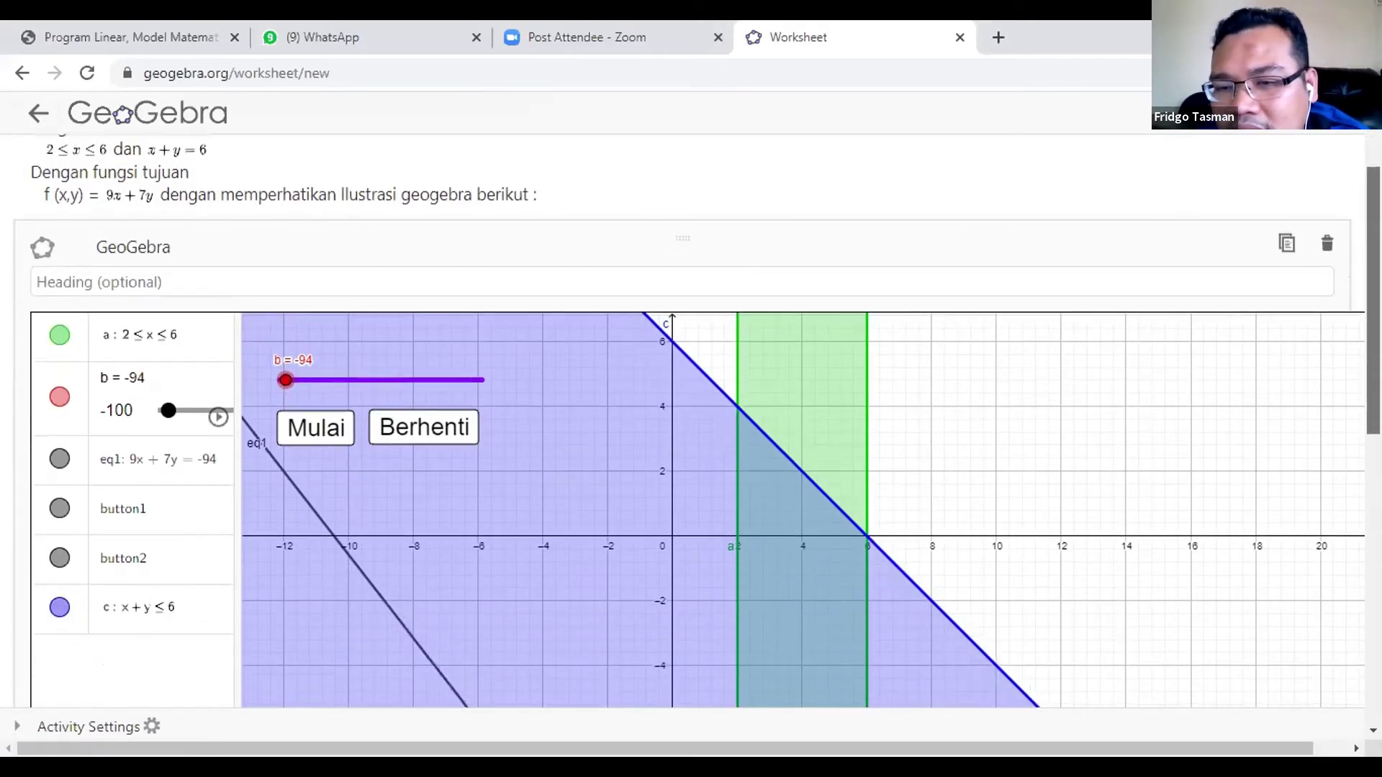
scroll(691, 417, "down", 1)
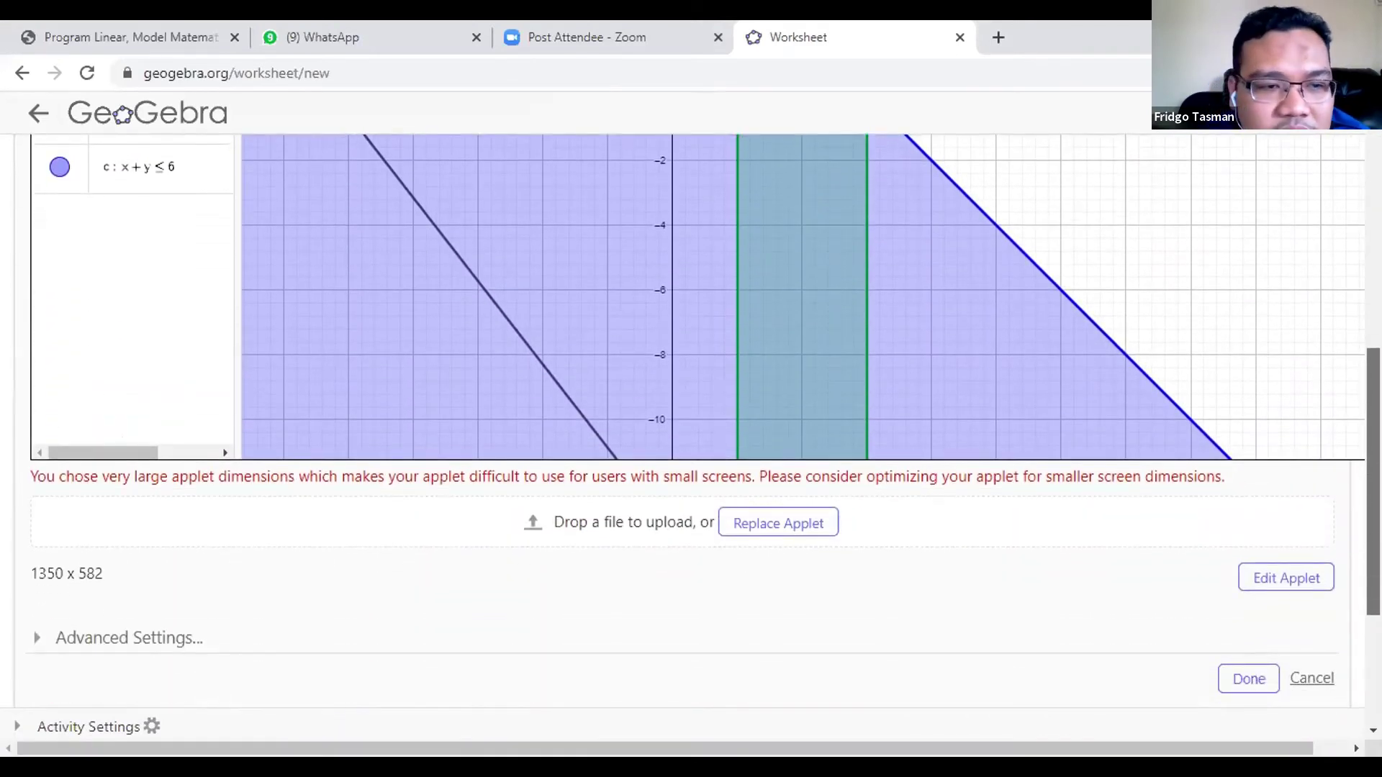
scroll(1355, 338, "up", 7)
scroll(1355, 338, "down", 9)
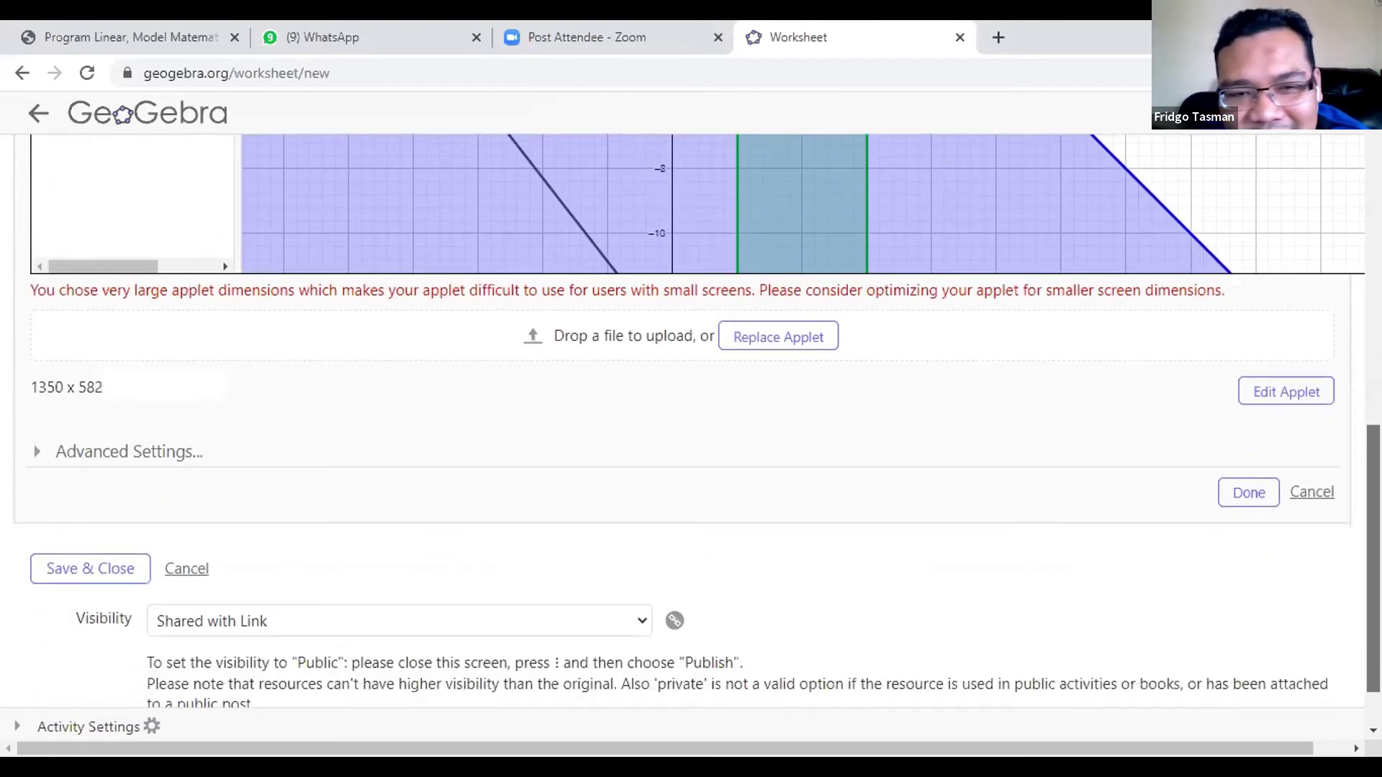
scroll(691, 425, "down", 1)
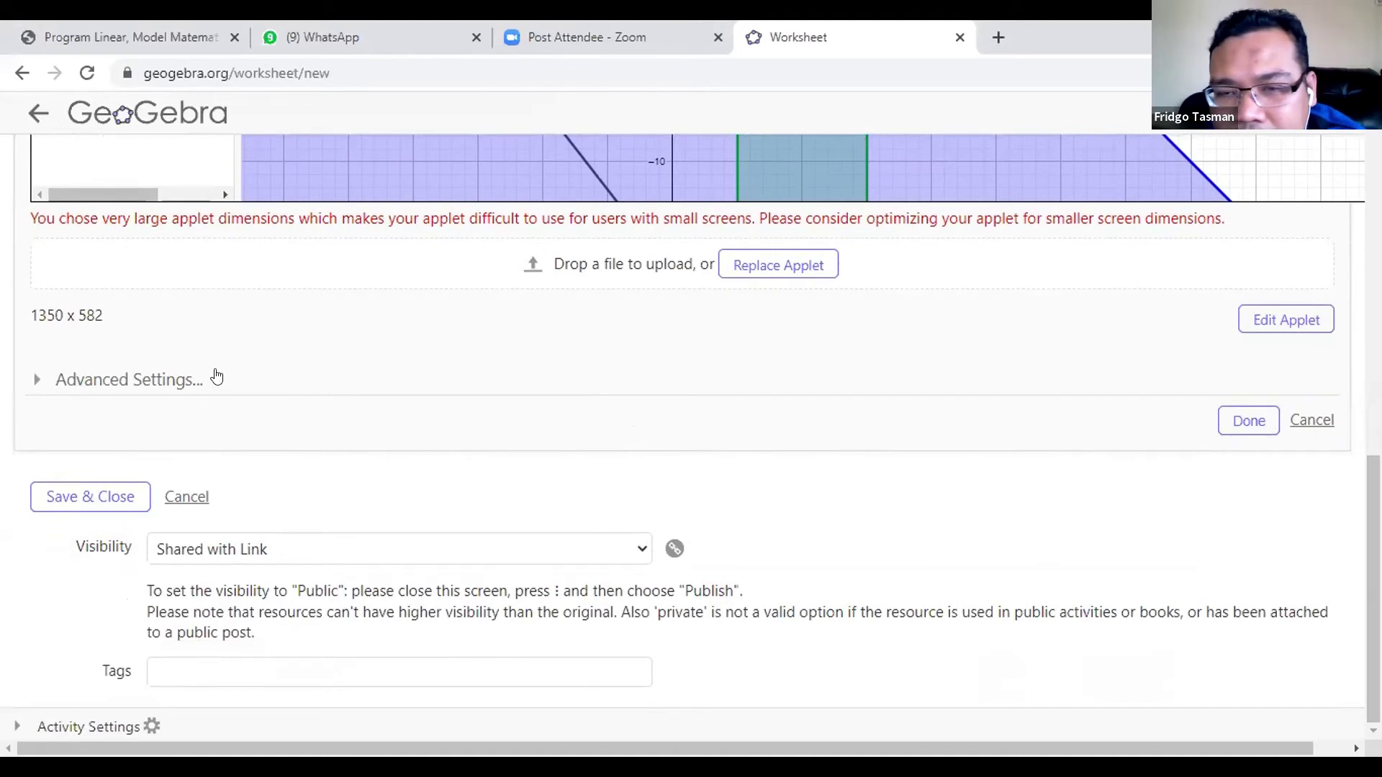
left_click(111, 376)
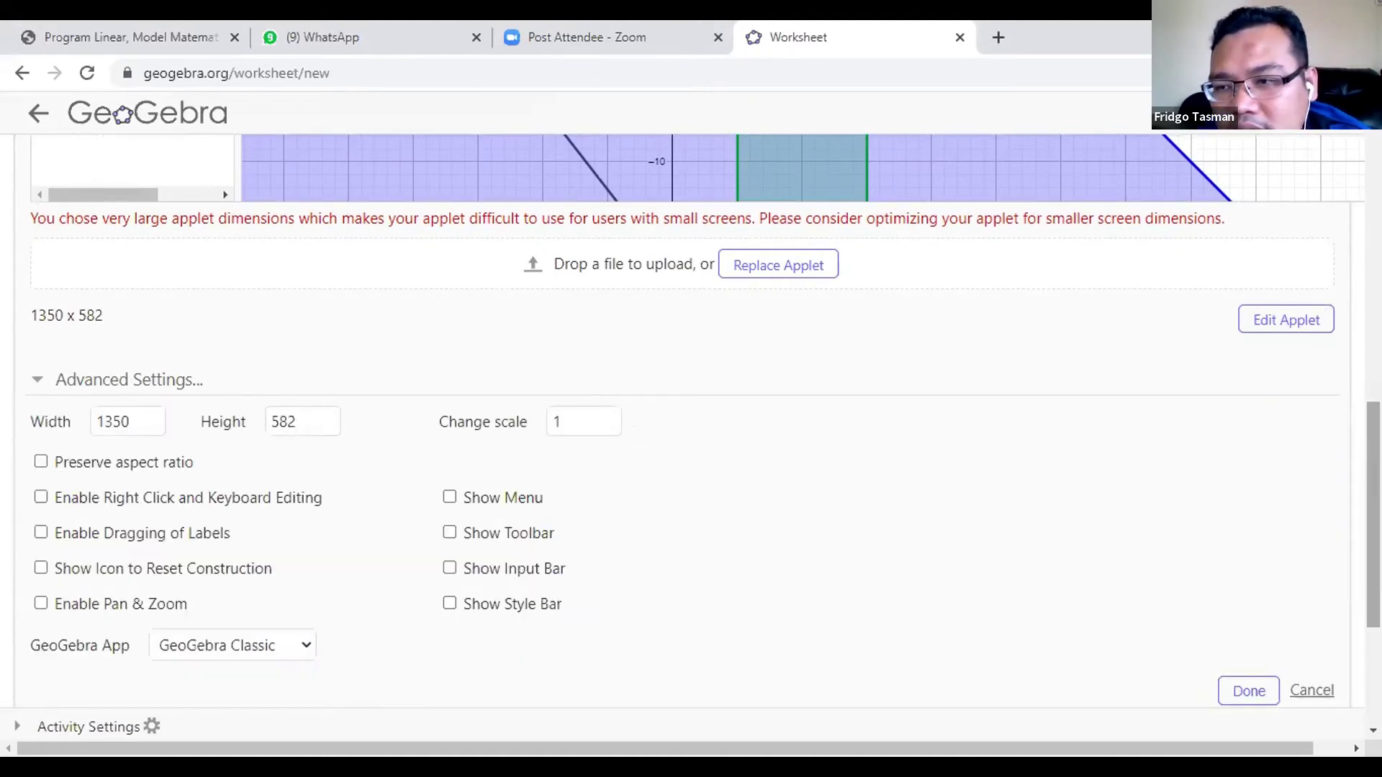
Examine how the uploaded applet's graph, slider and algebra list are laid out beneath the problem text
scroll(691, 421, "up", 7)
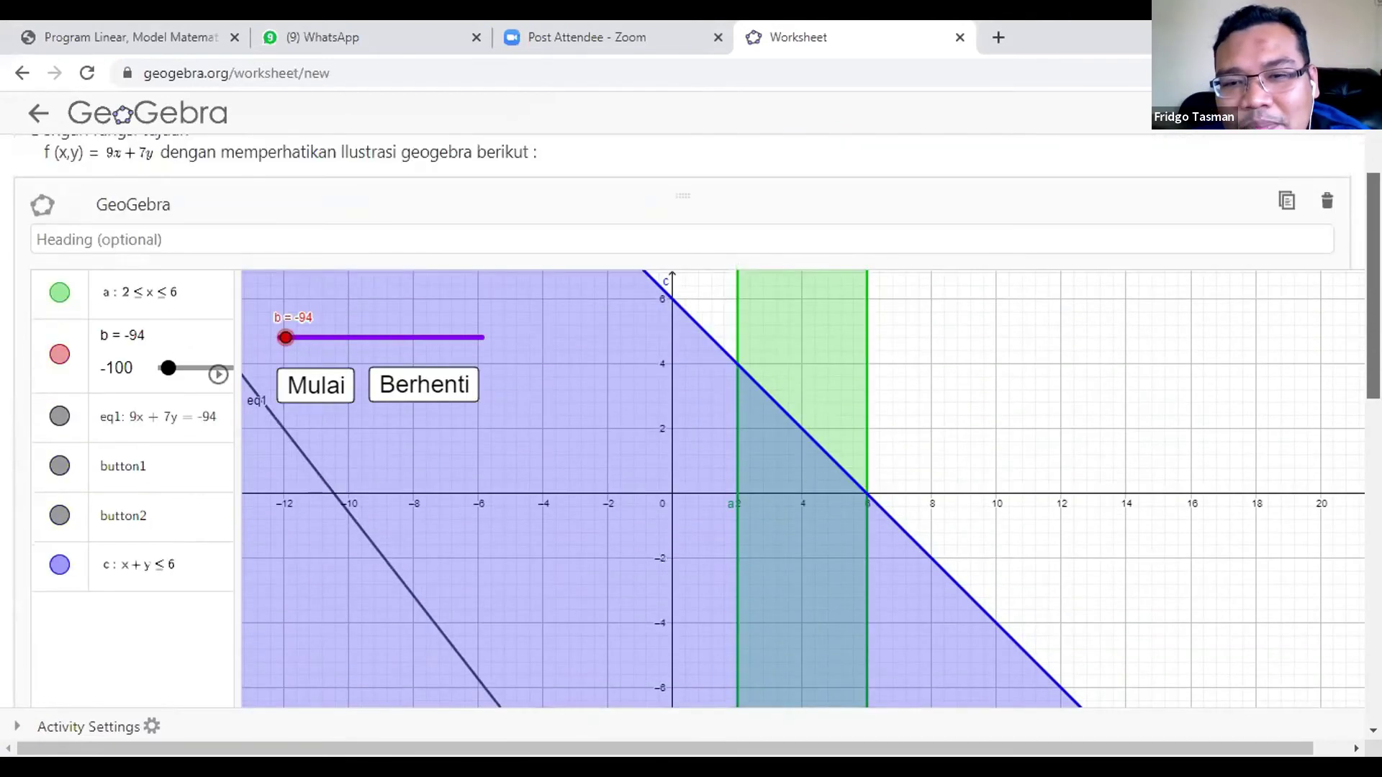
scroll(691, 421, "down", 3)
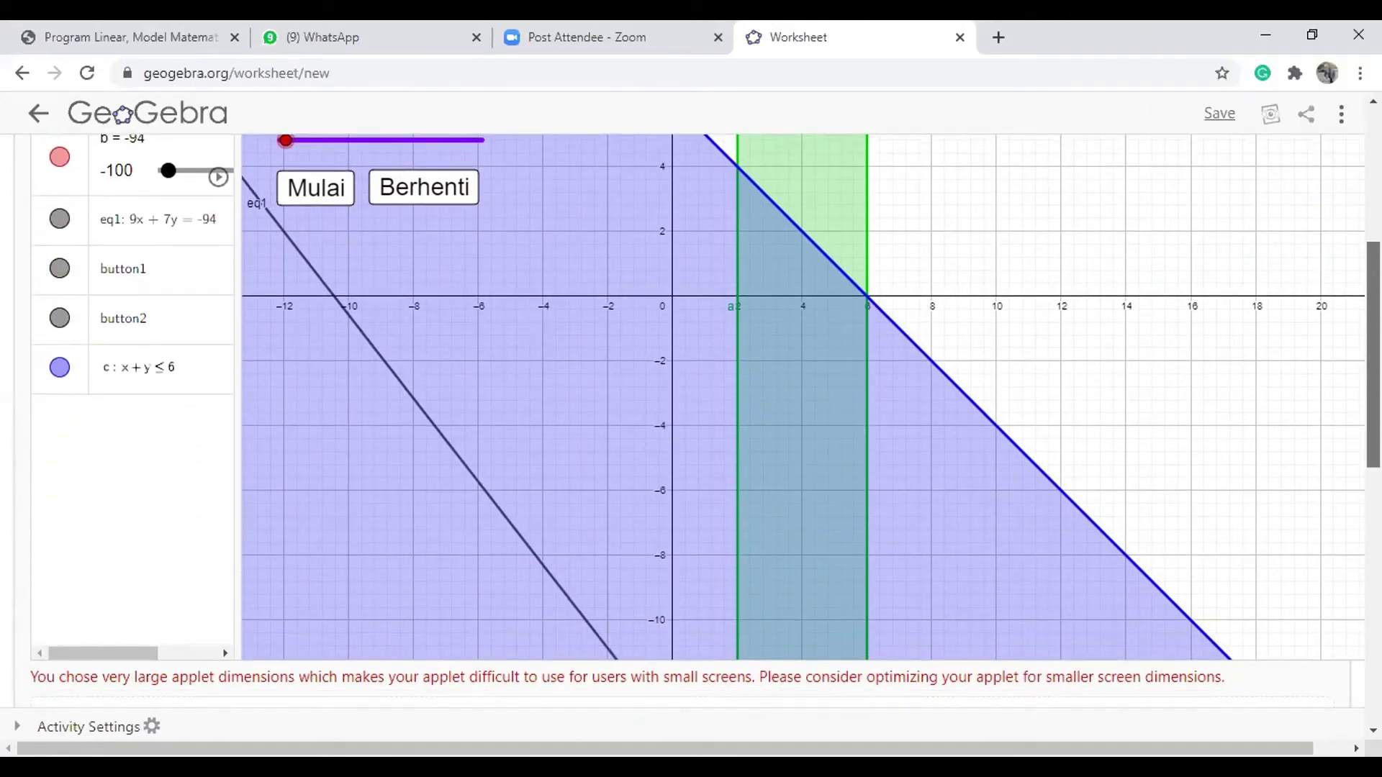
scroll(691, 421, "up", 4)
scroll(691, 421, "down", 2)
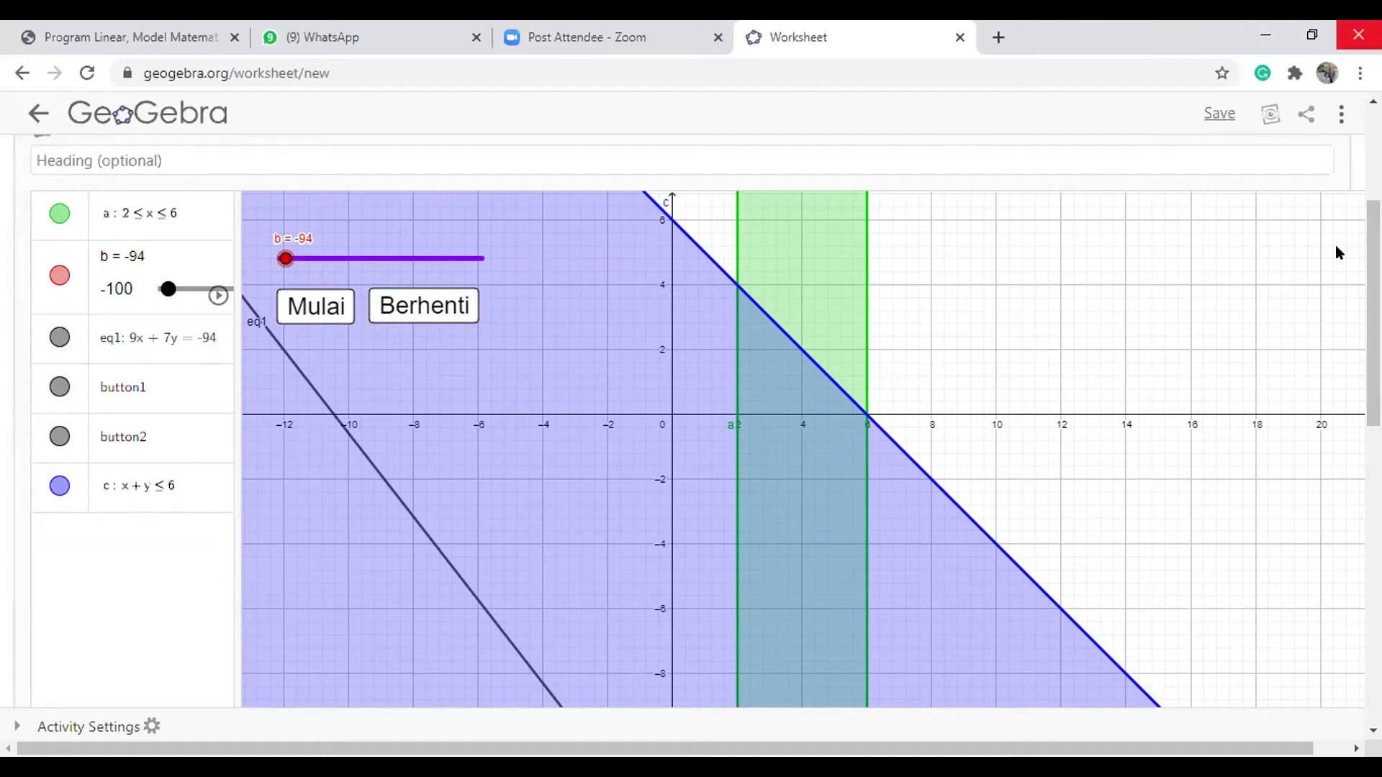
scroll(739, 390, "up", 4)
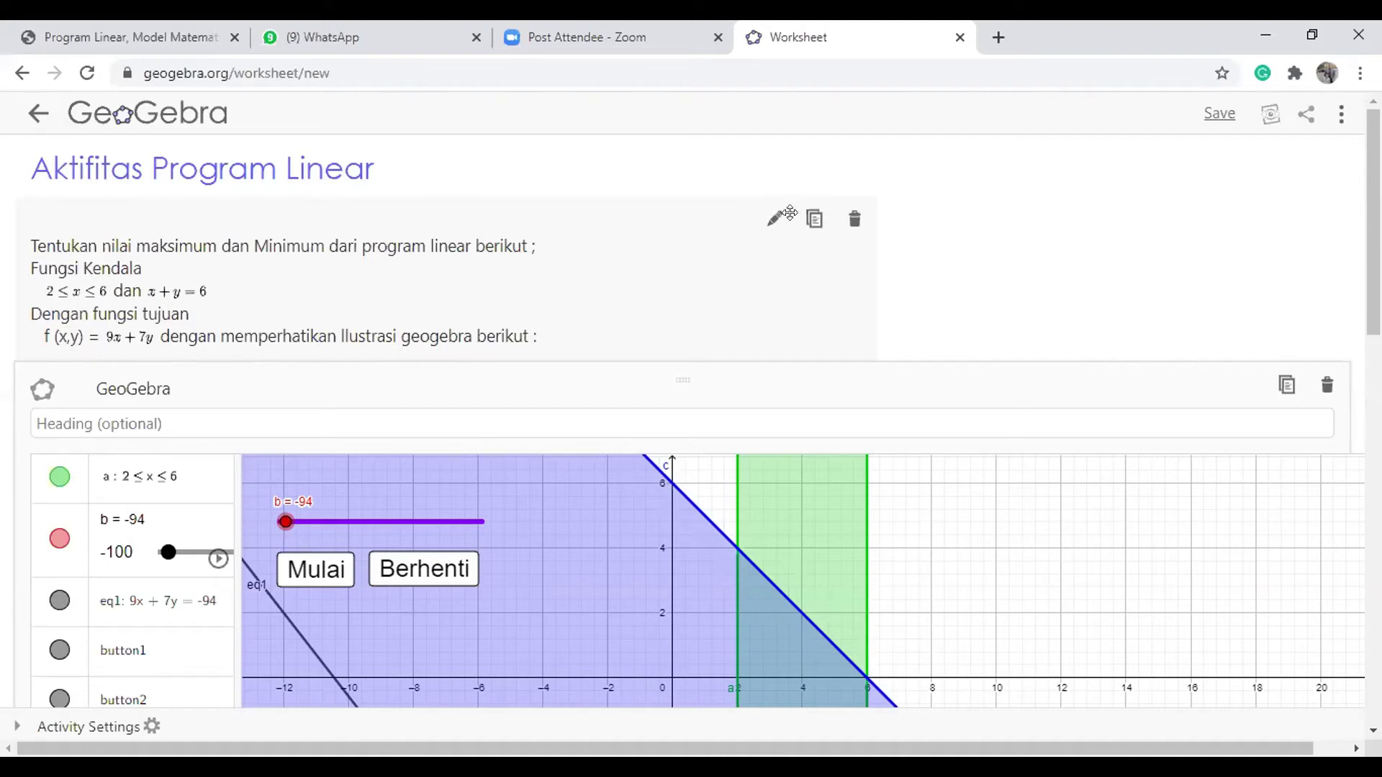
scroll(691, 421, "down", 5)
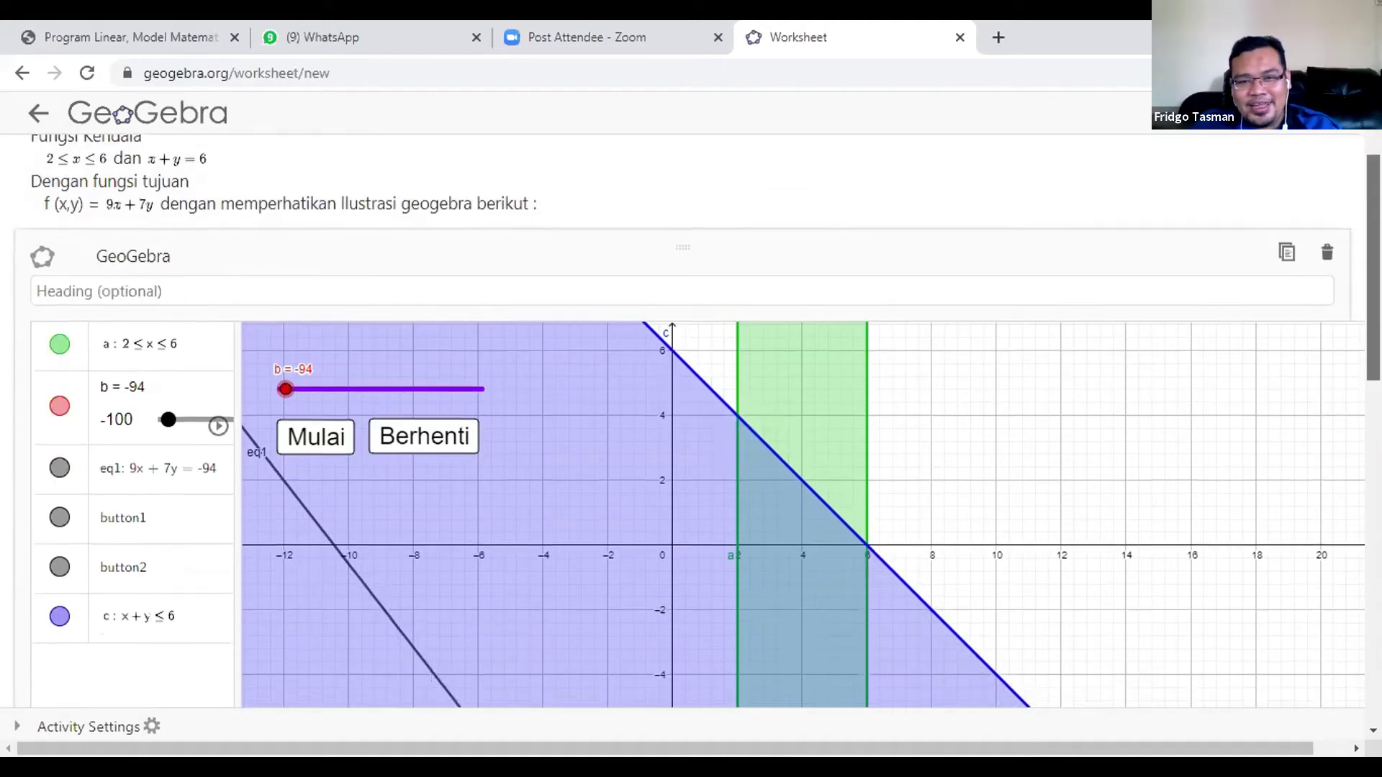
scroll(691, 421, "down", 2)
scroll(690, 421, "up", 2)
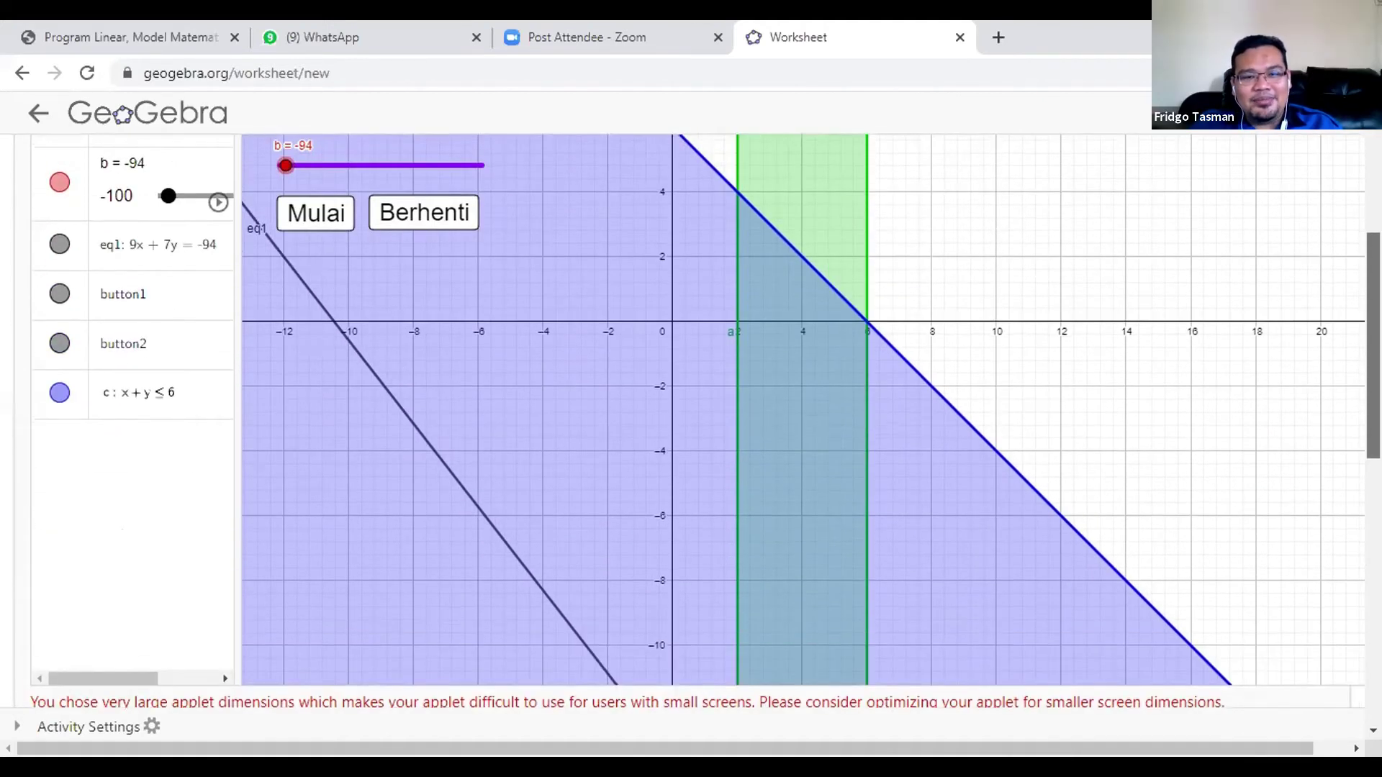
scroll(691, 420, "up", 5)
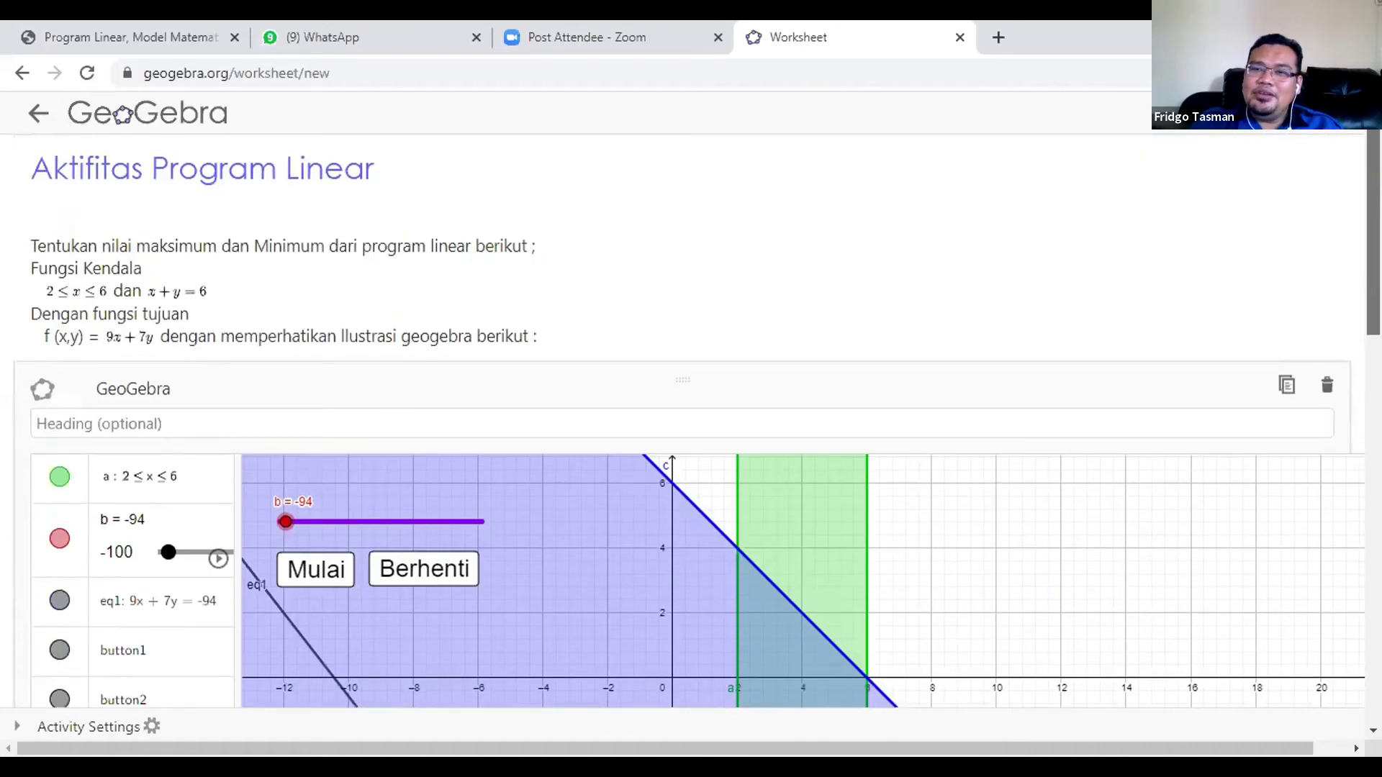
scroll(691, 421, "down", 5)
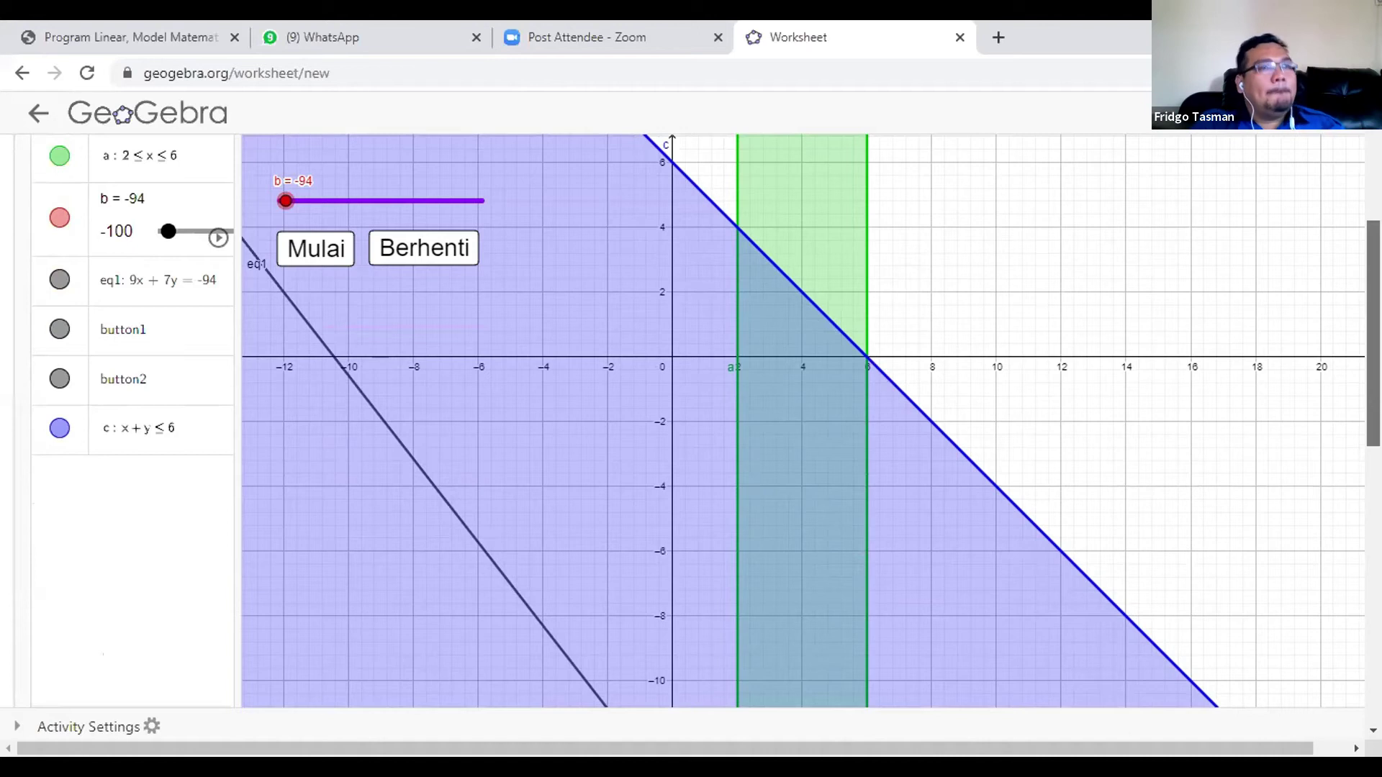
scroll(691, 421, "up", 3)
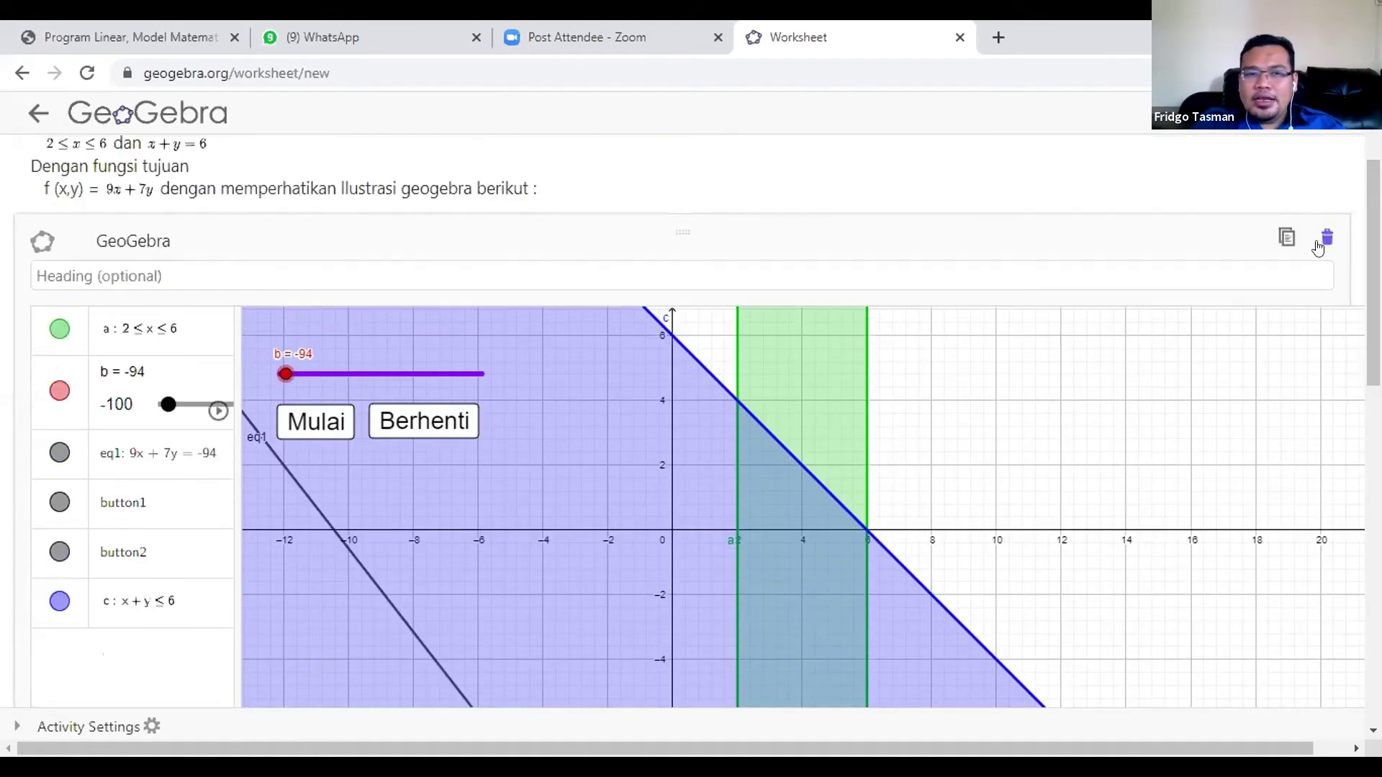
Delete the uploaded GeoGebra applet element from the activity
left_click(1324, 241)
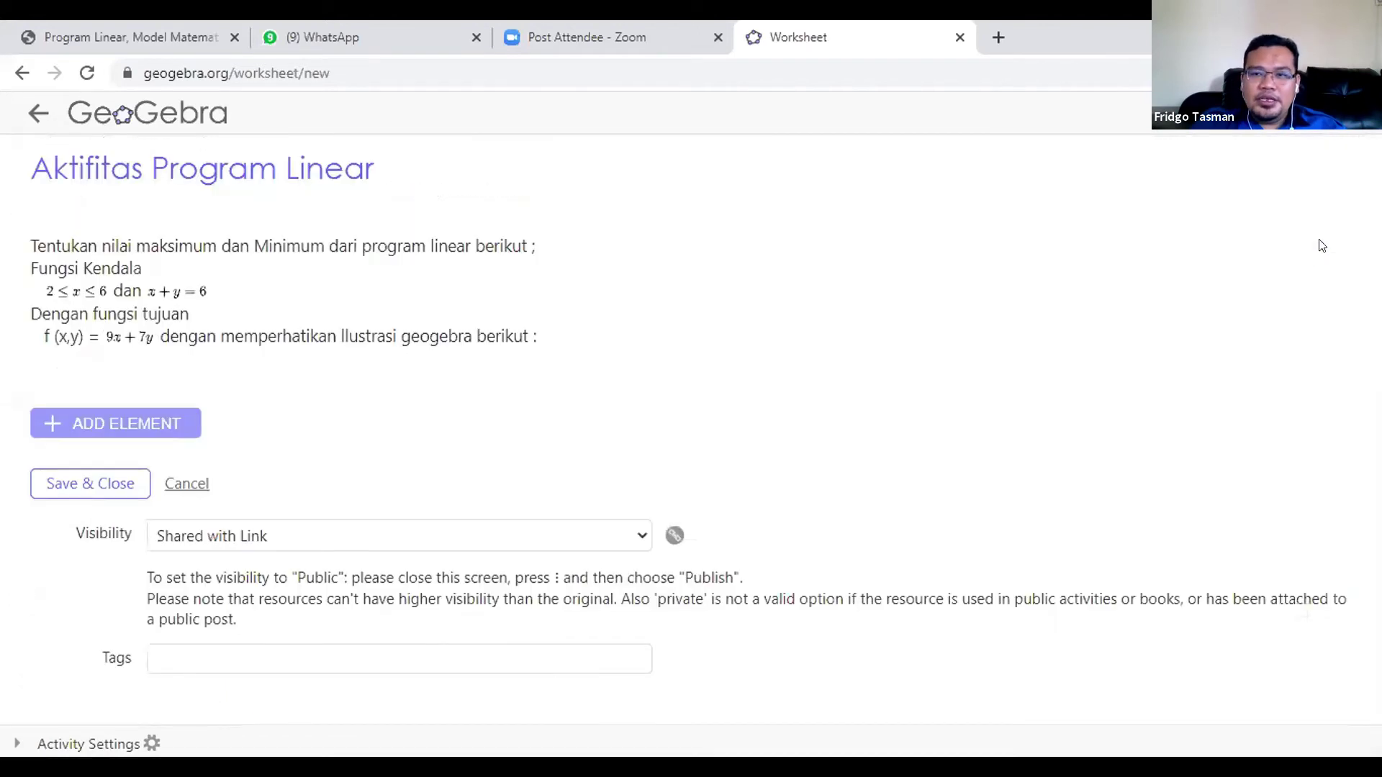
Try to add a GeoGebra applet beneath the problem text by uploading the file "contoh program linear" from Documents
left_click(144, 429)
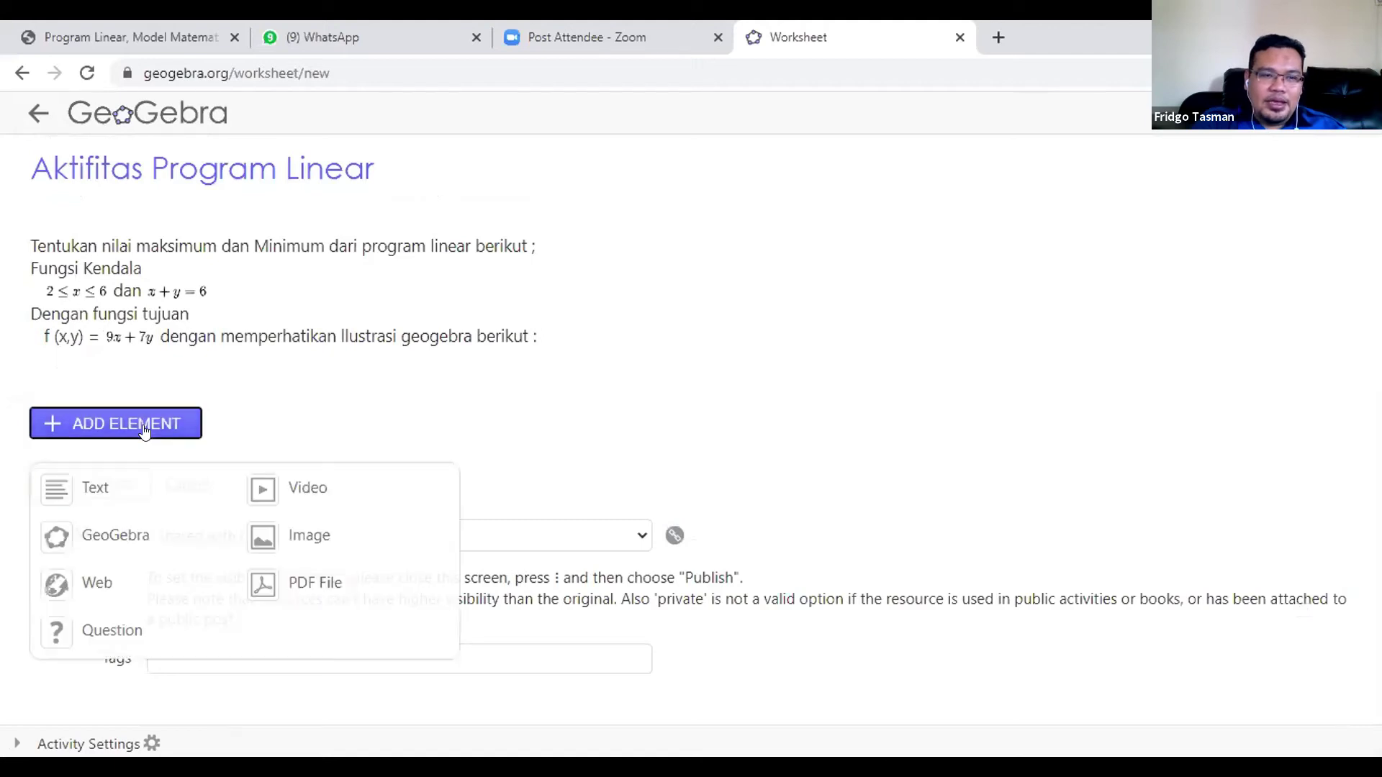
left_click(64, 544)
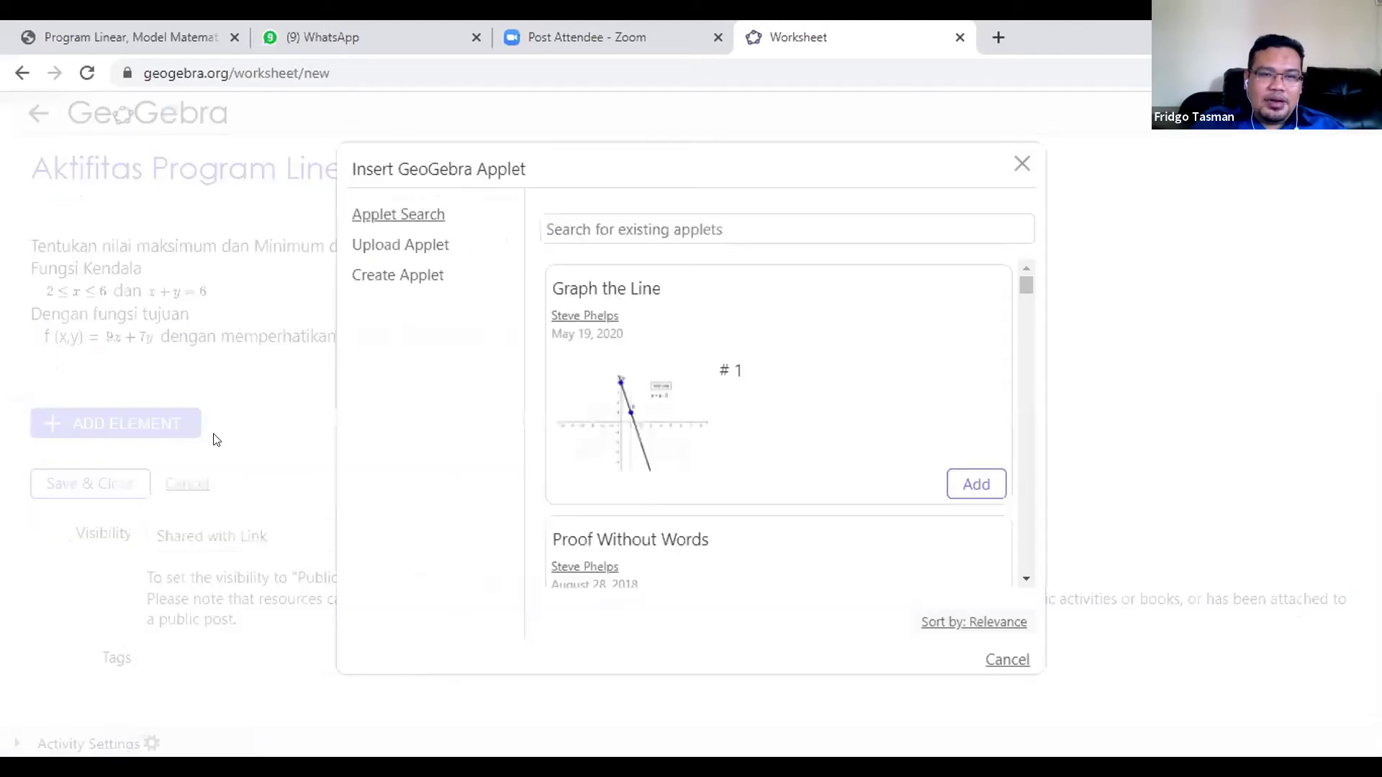
left_click(402, 248)
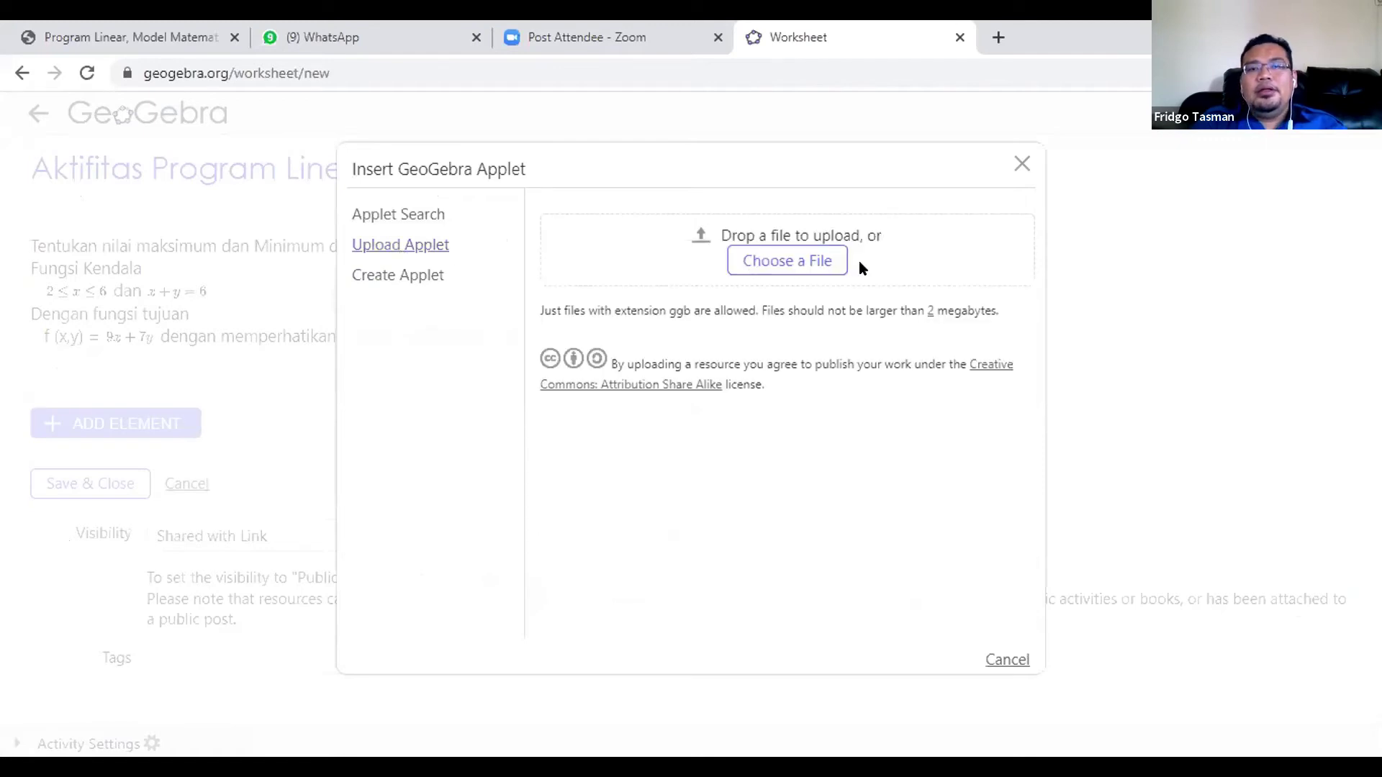
left_click(823, 261)
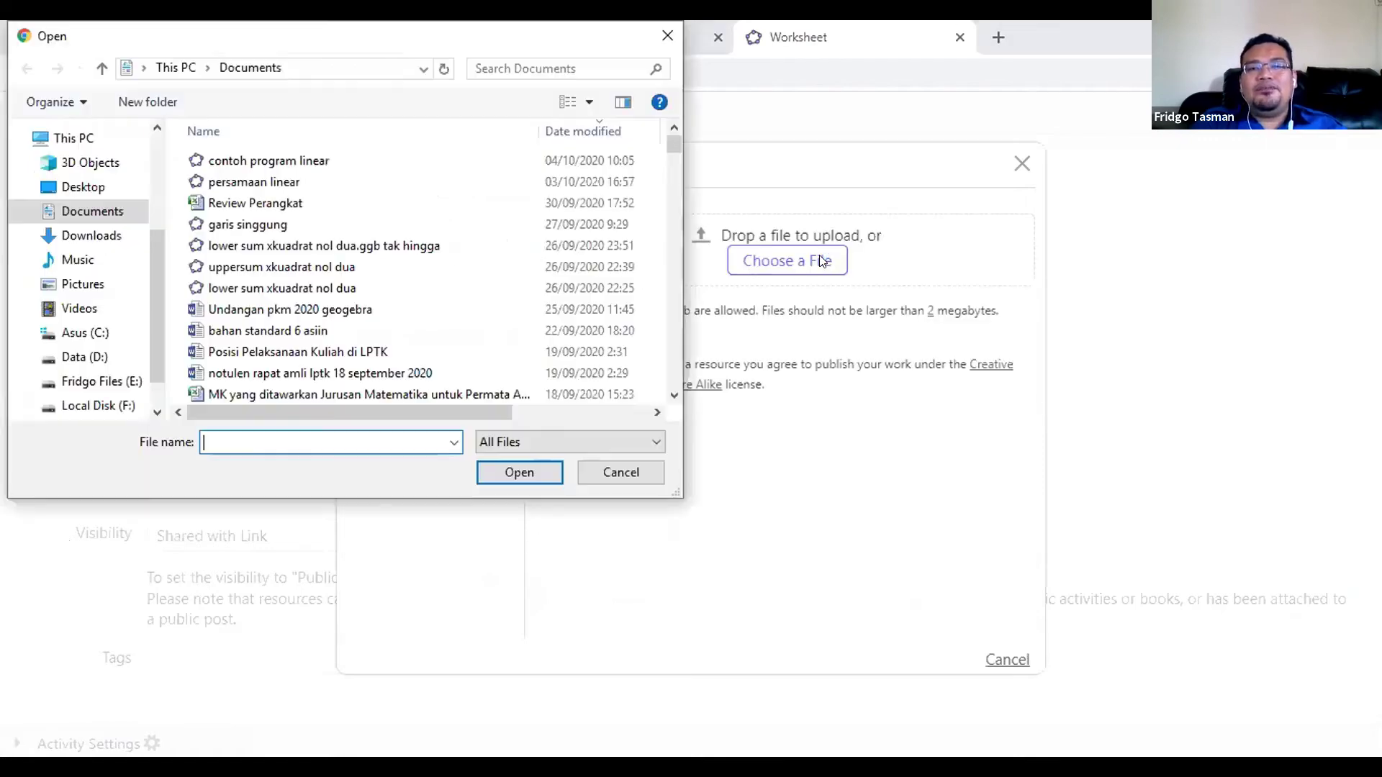
left_click(252, 161)
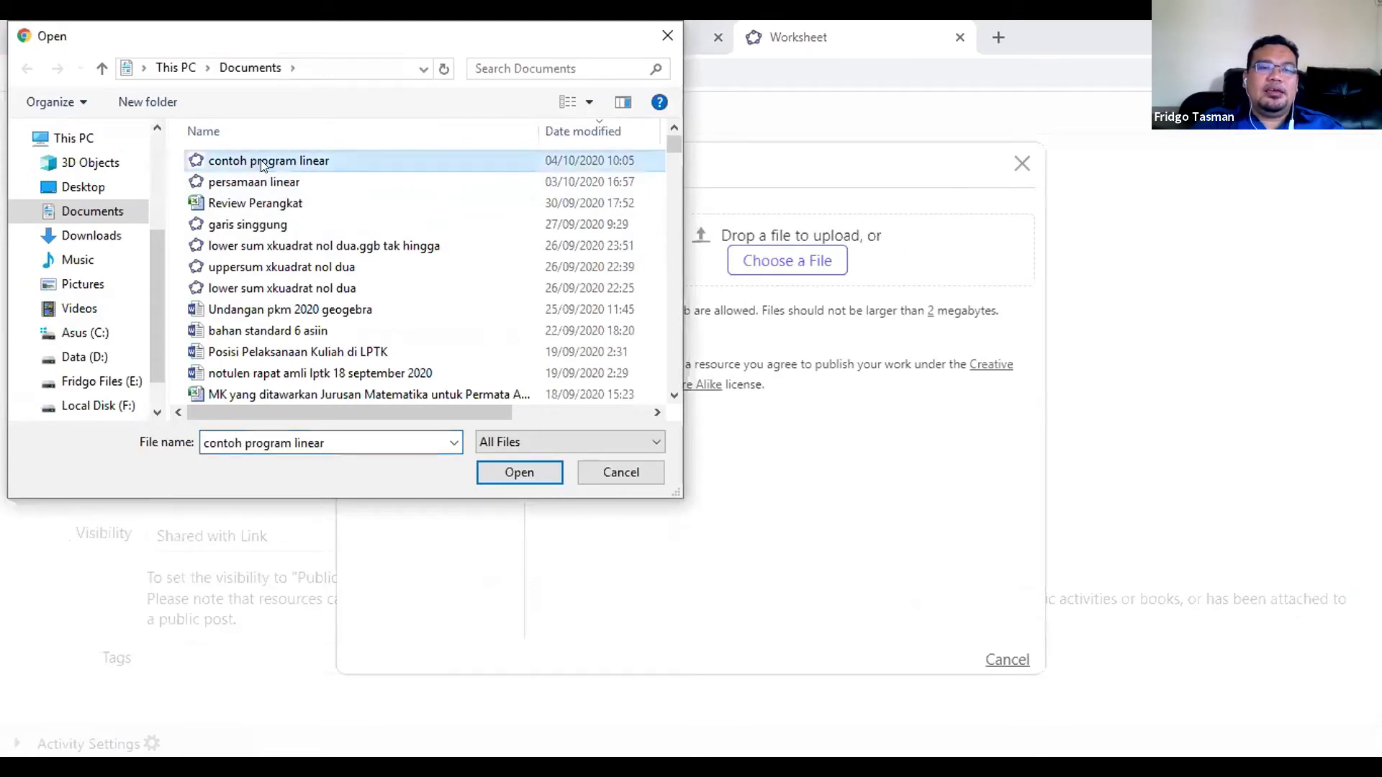
left_click(524, 471)
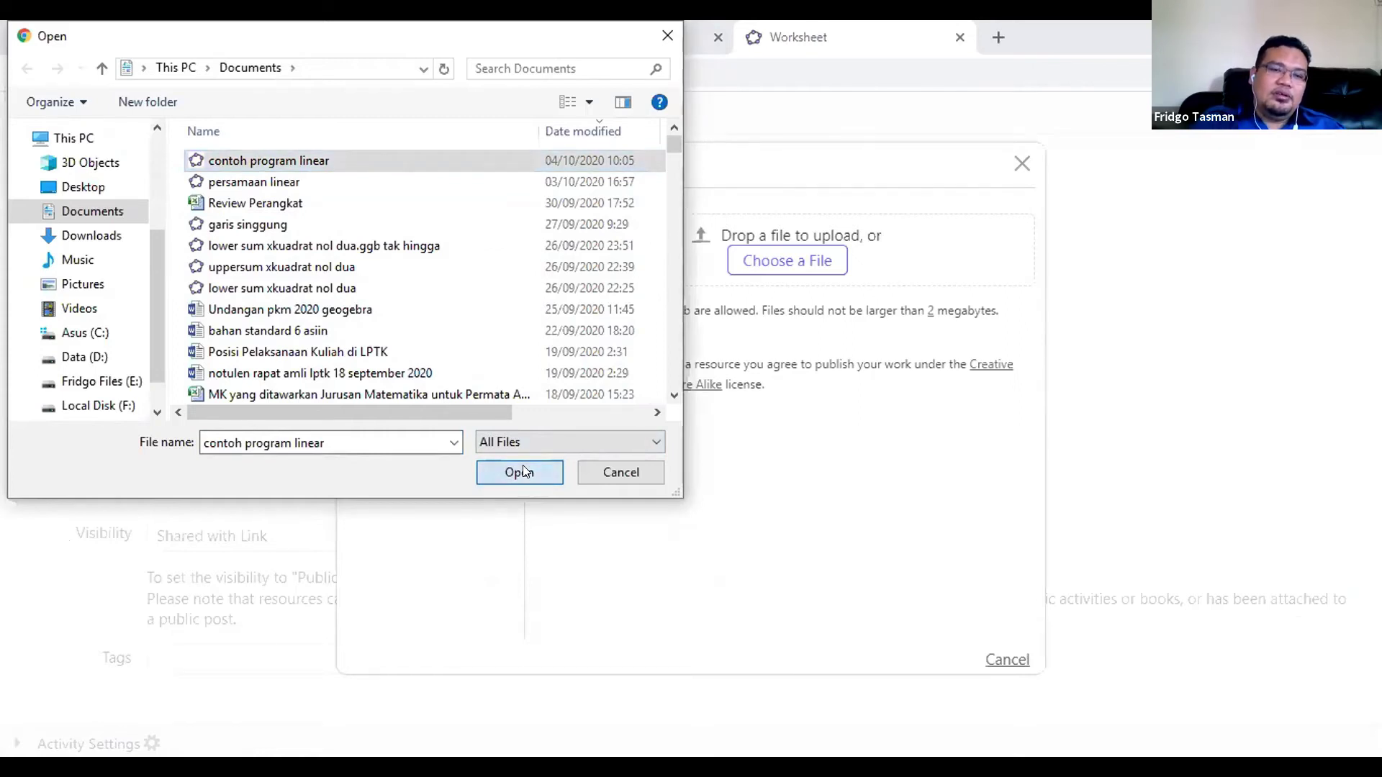
left_click(522, 473)
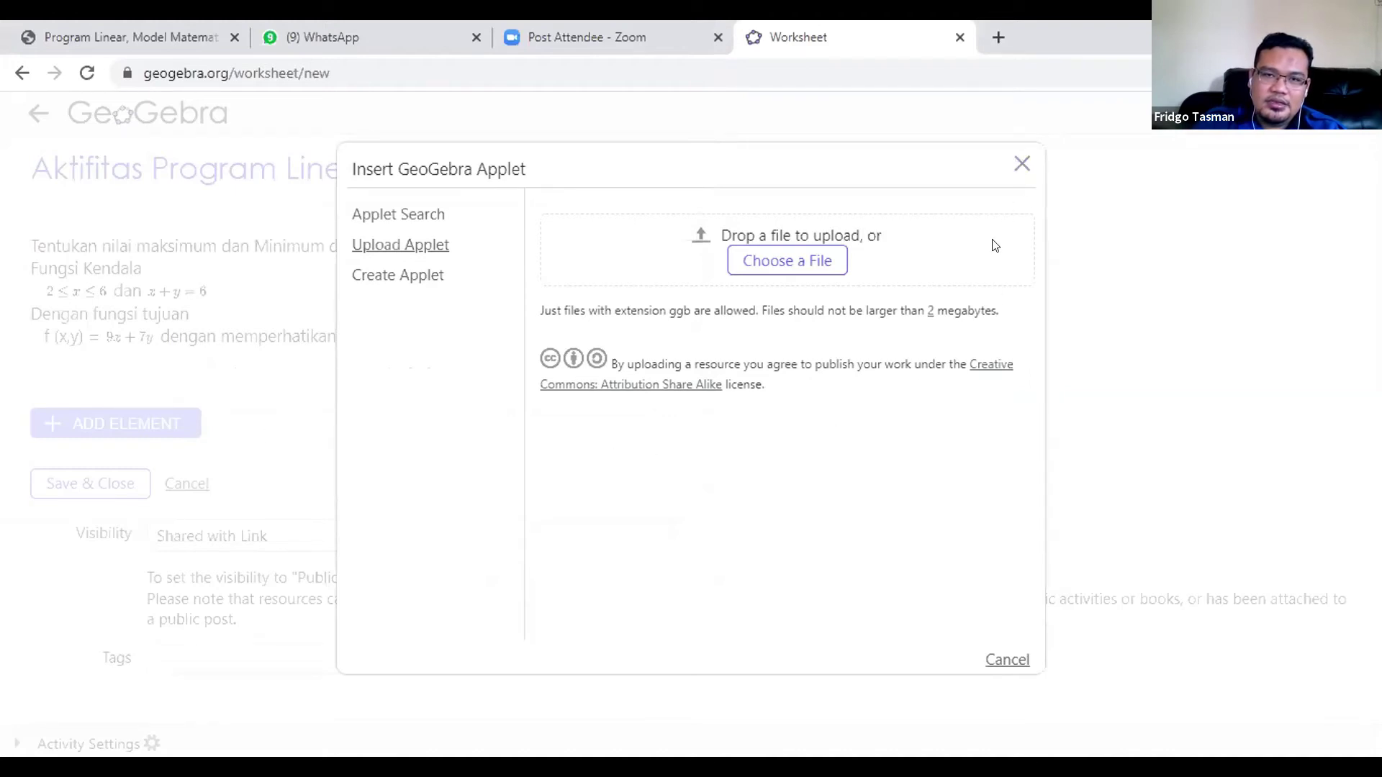
left_click(762, 264)
left_click(270, 162)
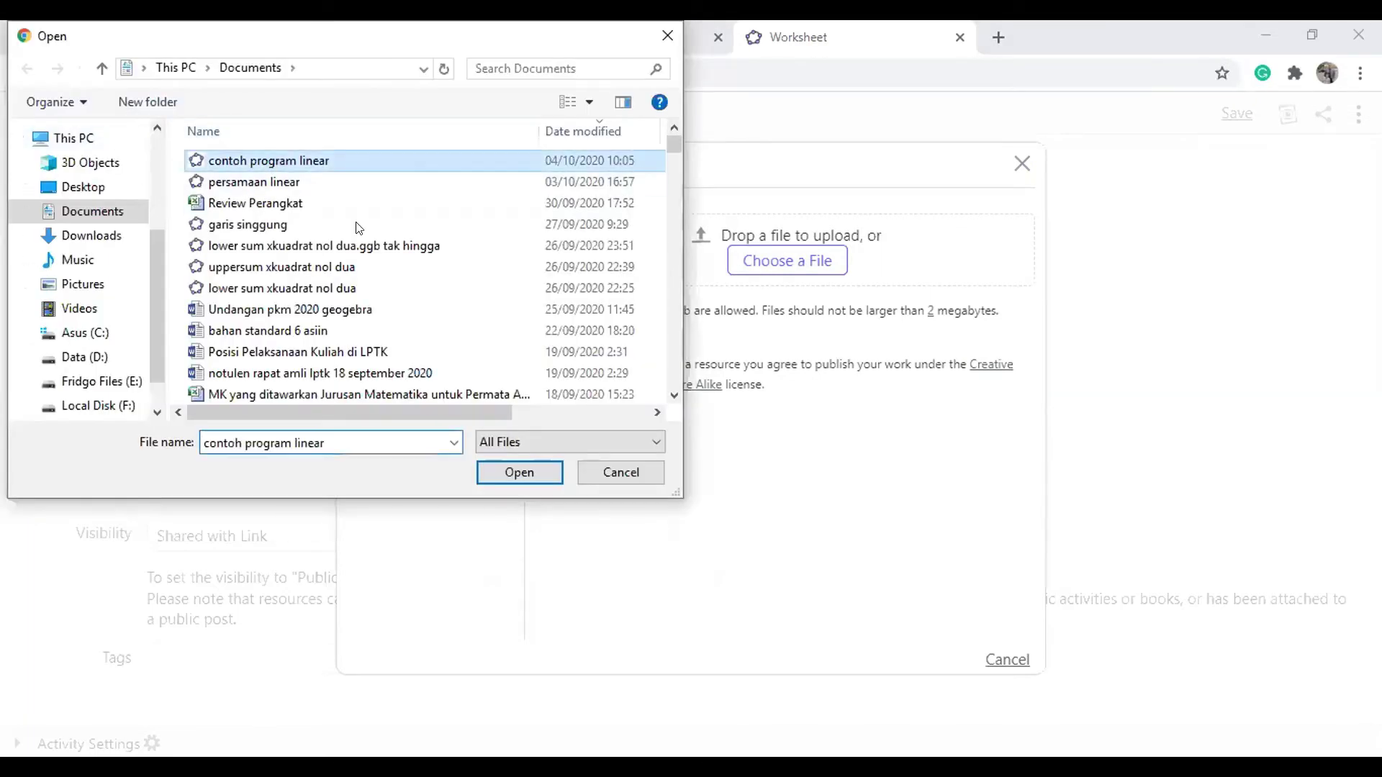
left_click(518, 472)
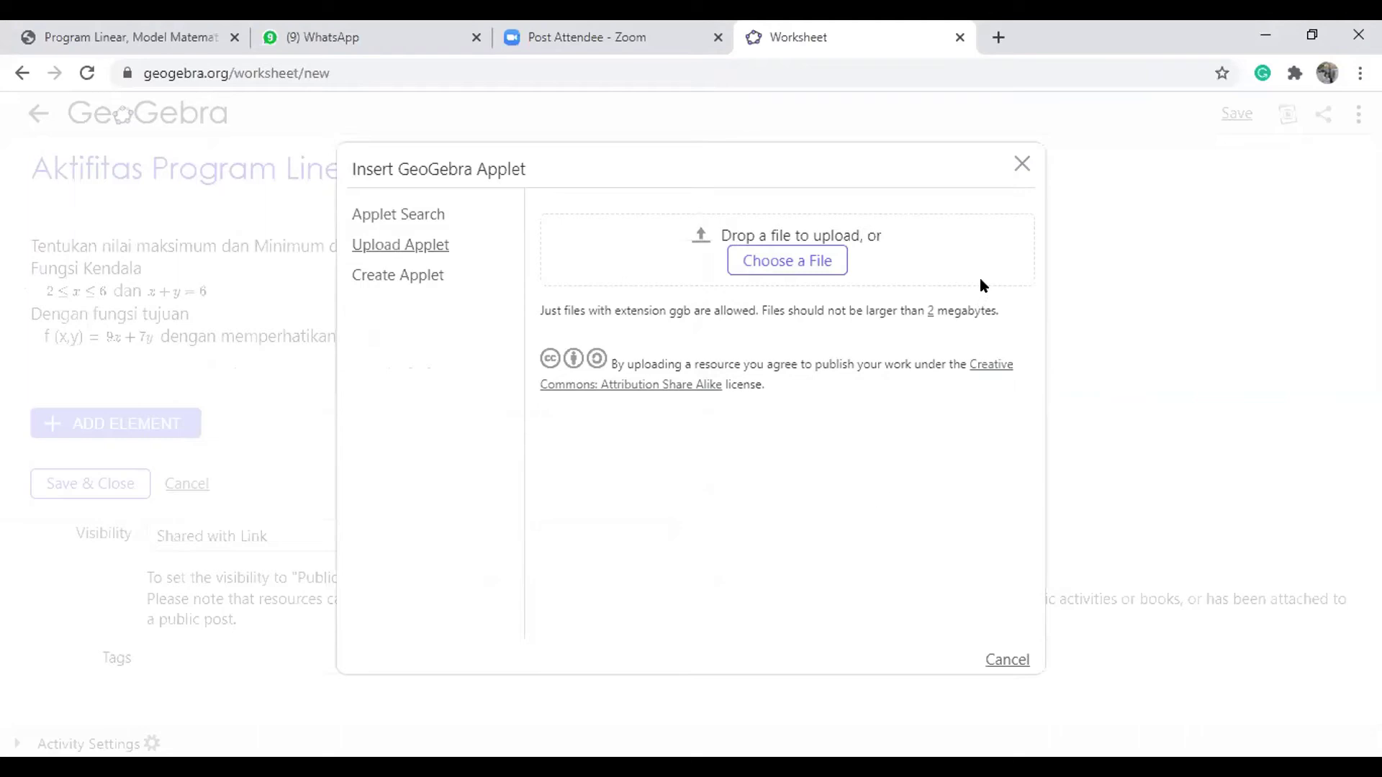
left_click(1021, 164)
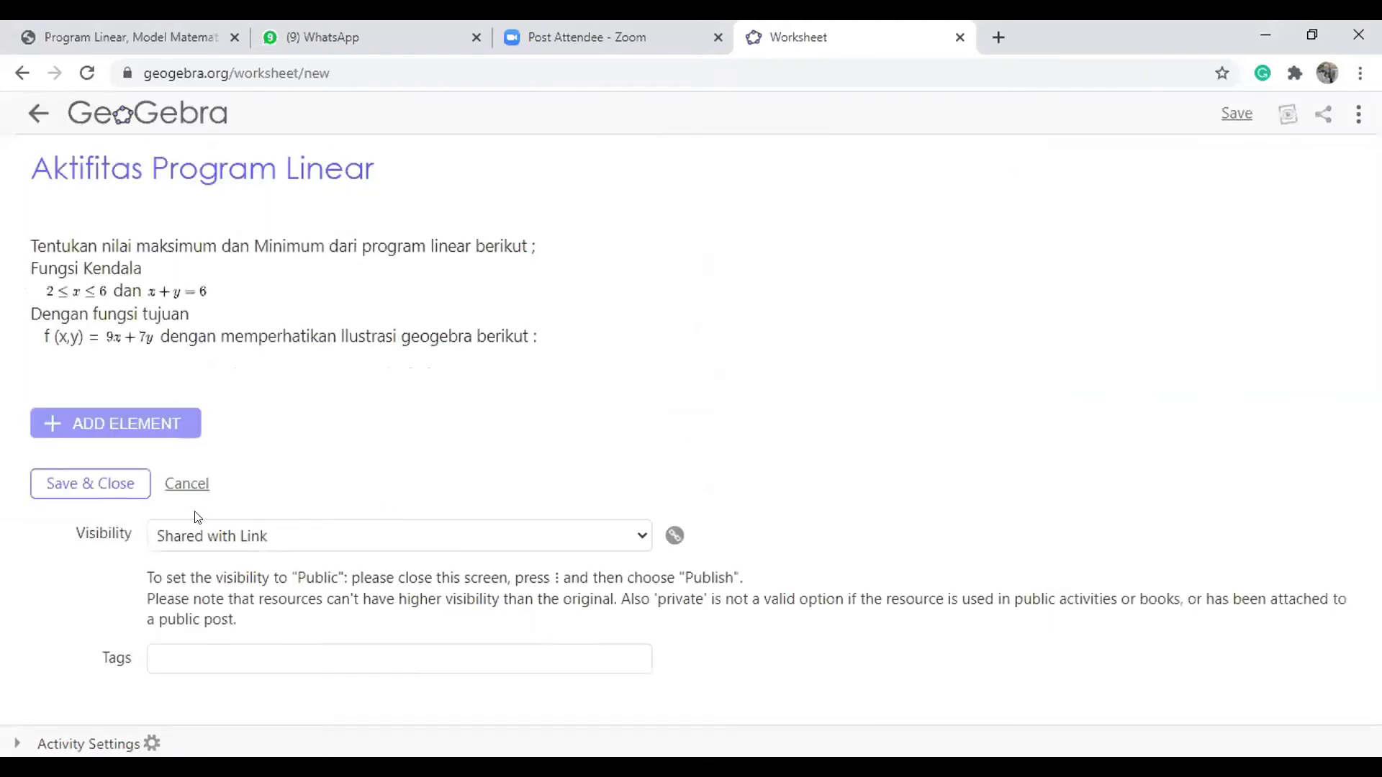
Restart the applet insertion and try uploading "contoh program linear" once more
left_click(170, 430)
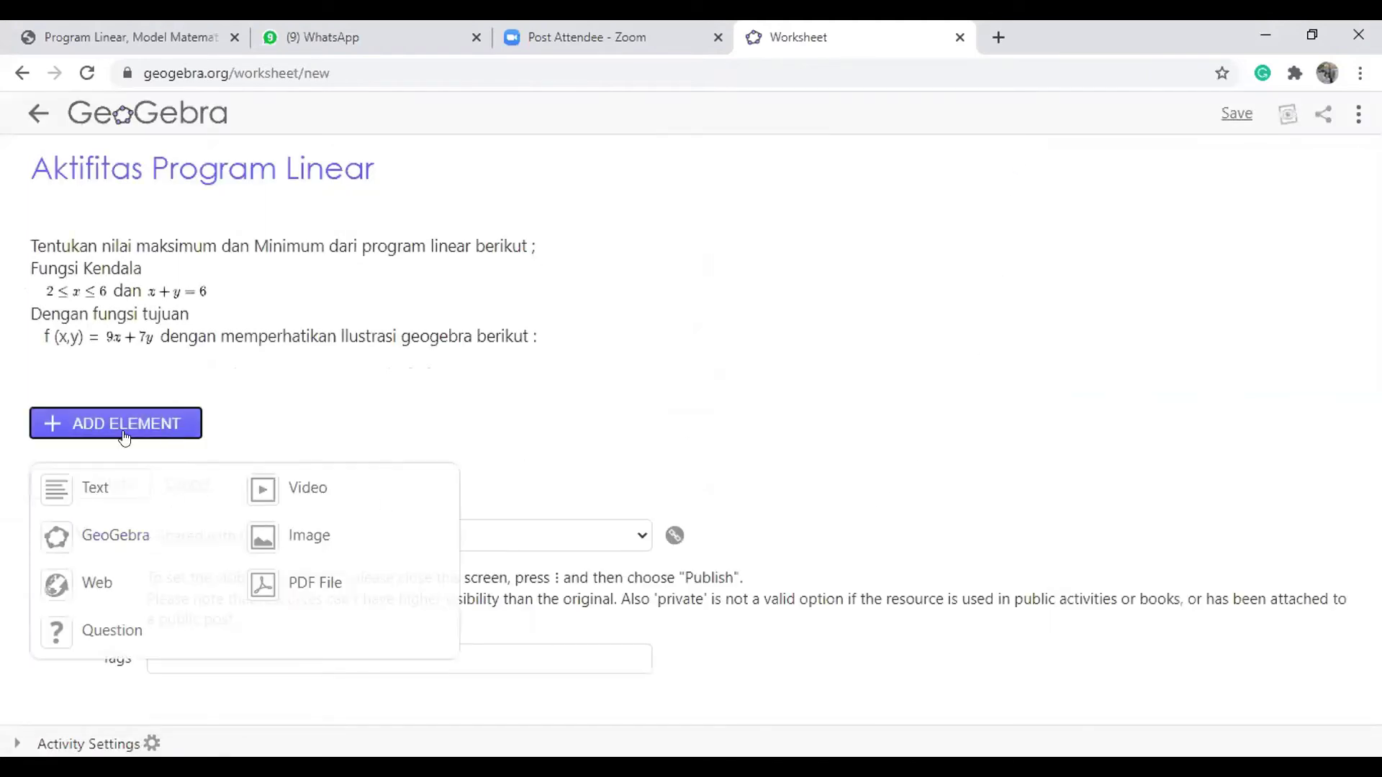
left_click(115, 533)
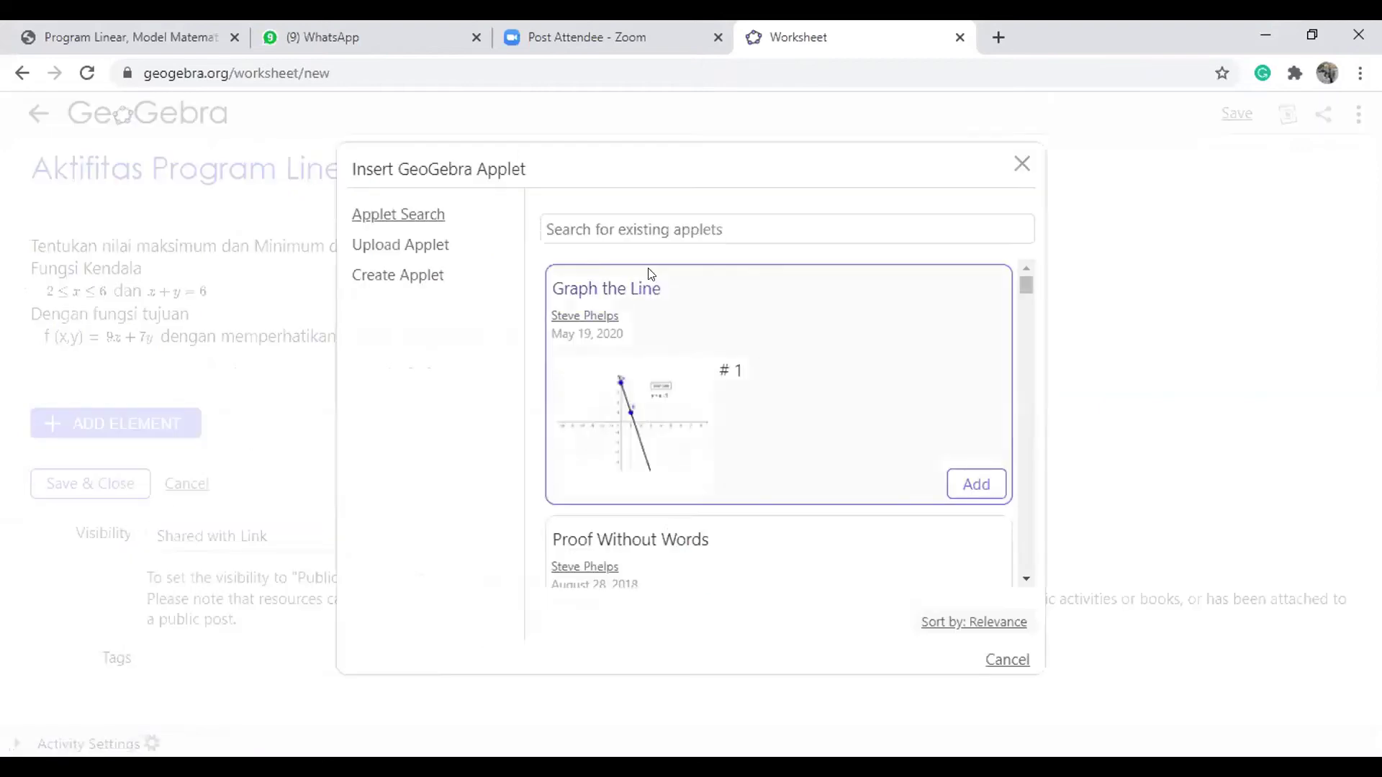
left_click(393, 243)
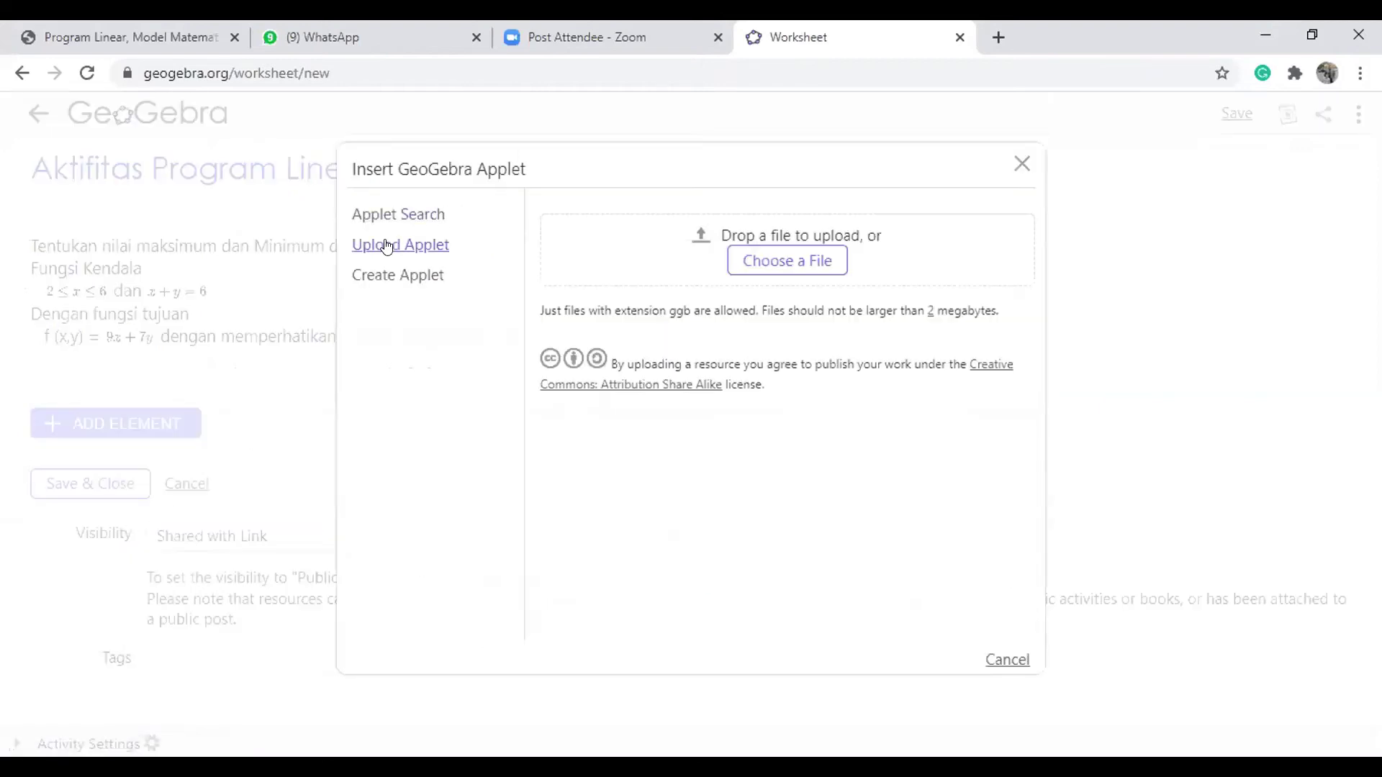
left_click(796, 260)
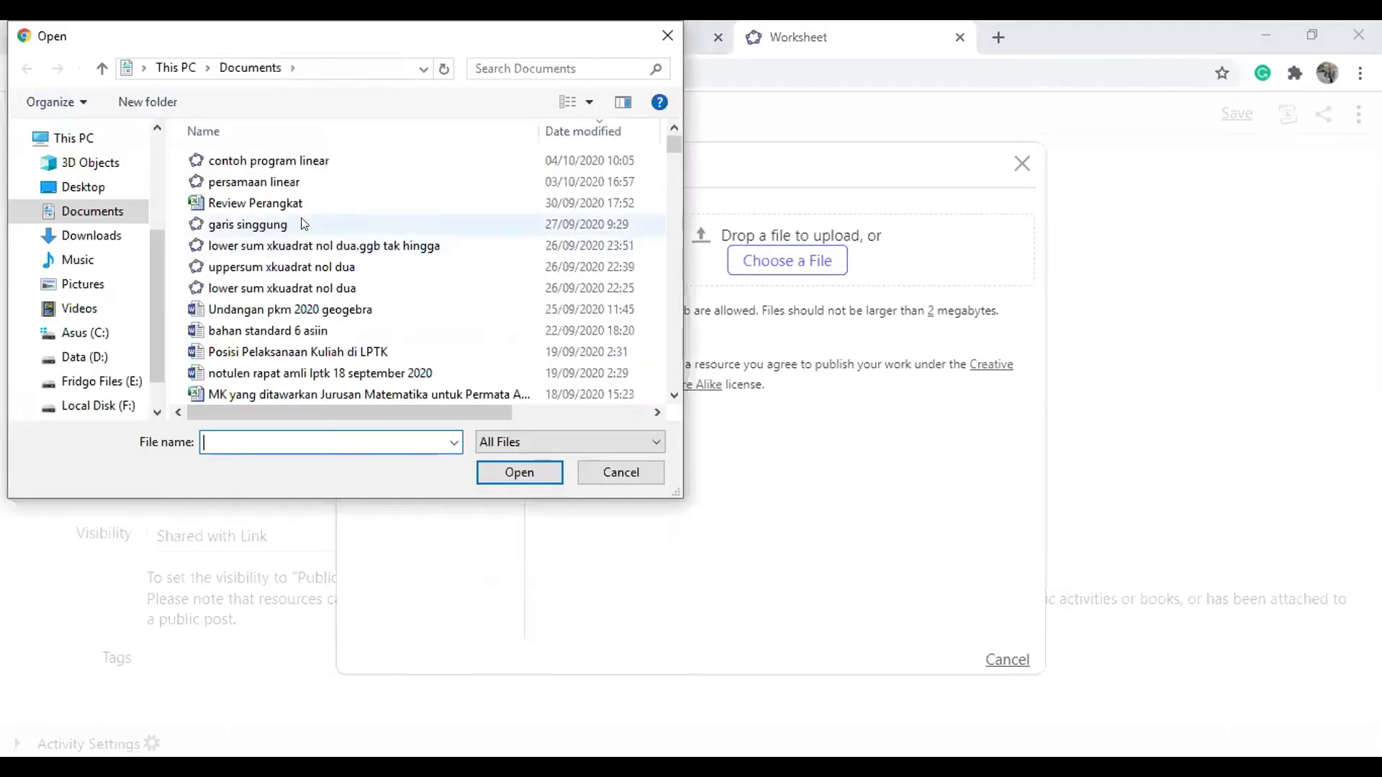
left_click(280, 161)
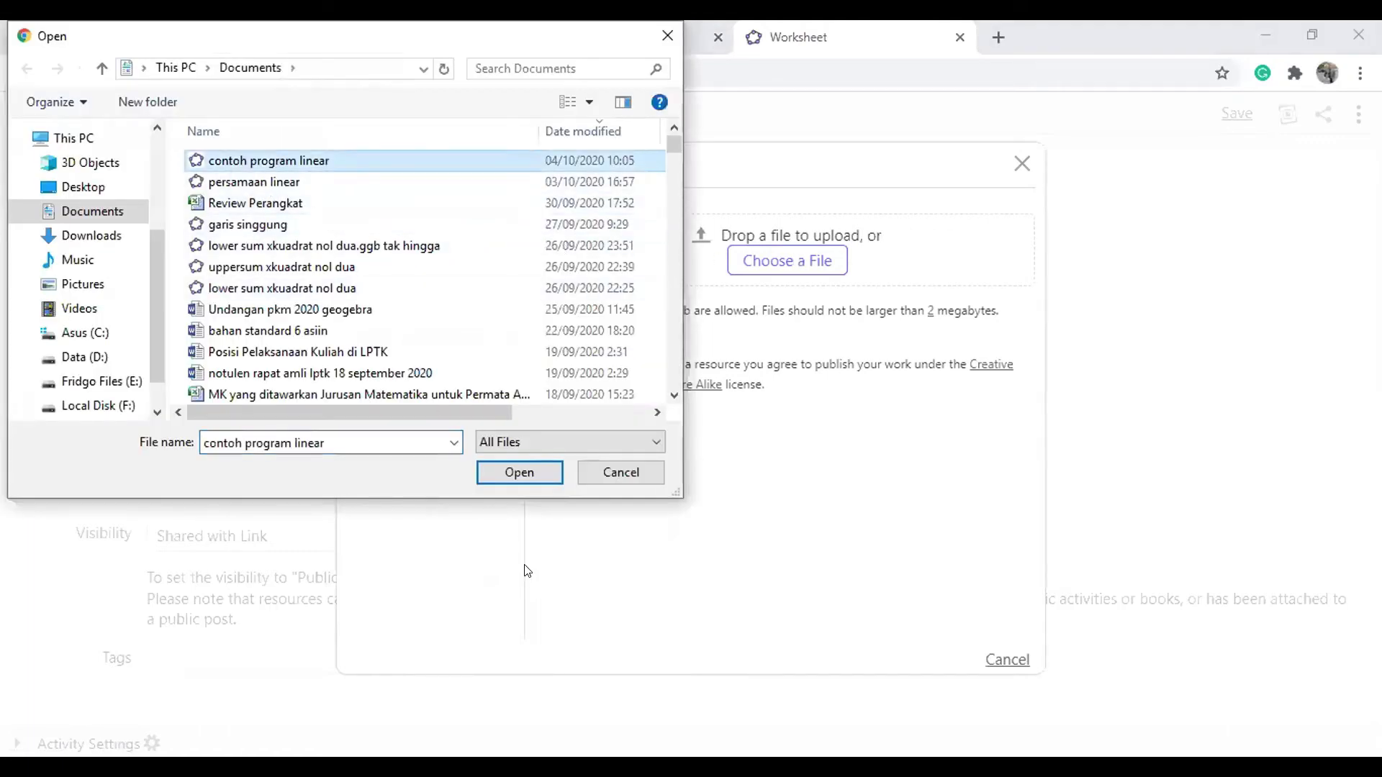
left_click(515, 472)
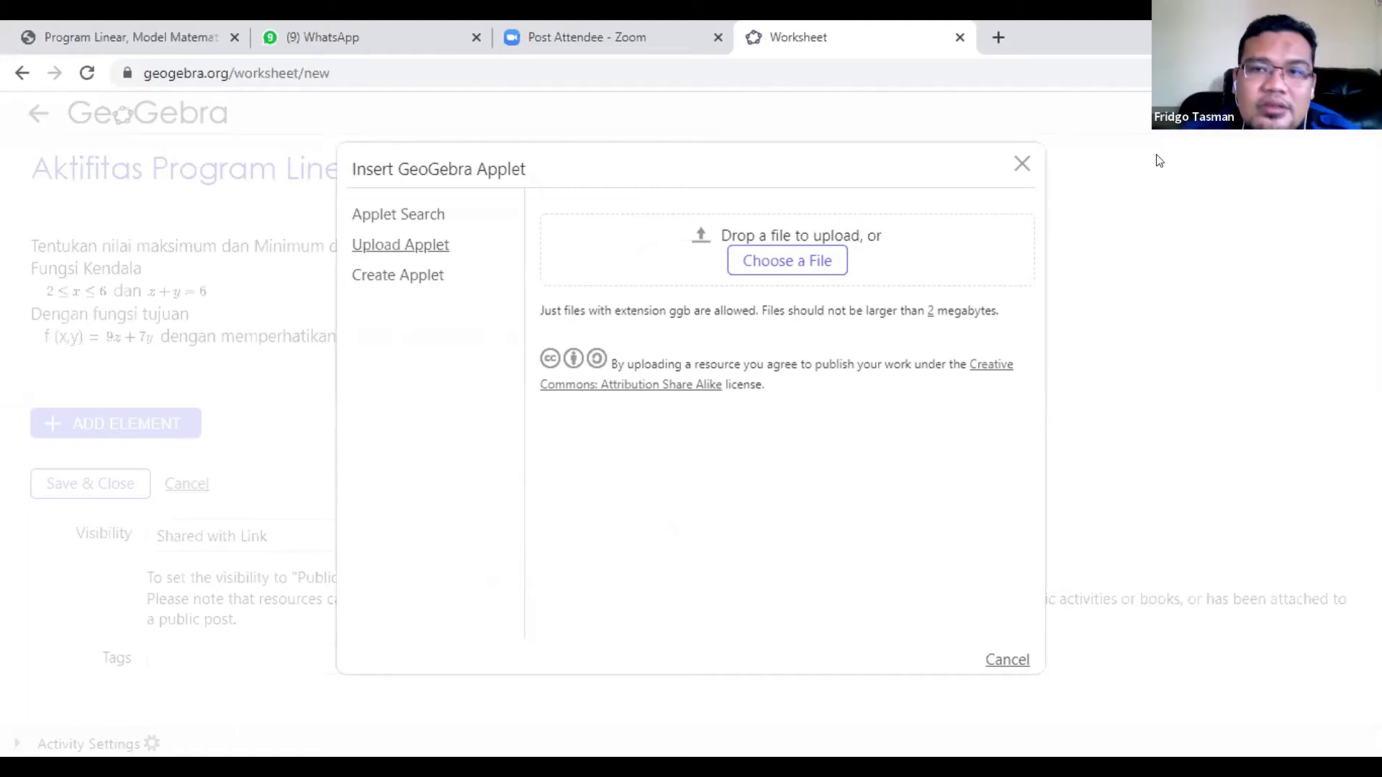
left_click(1022, 165)
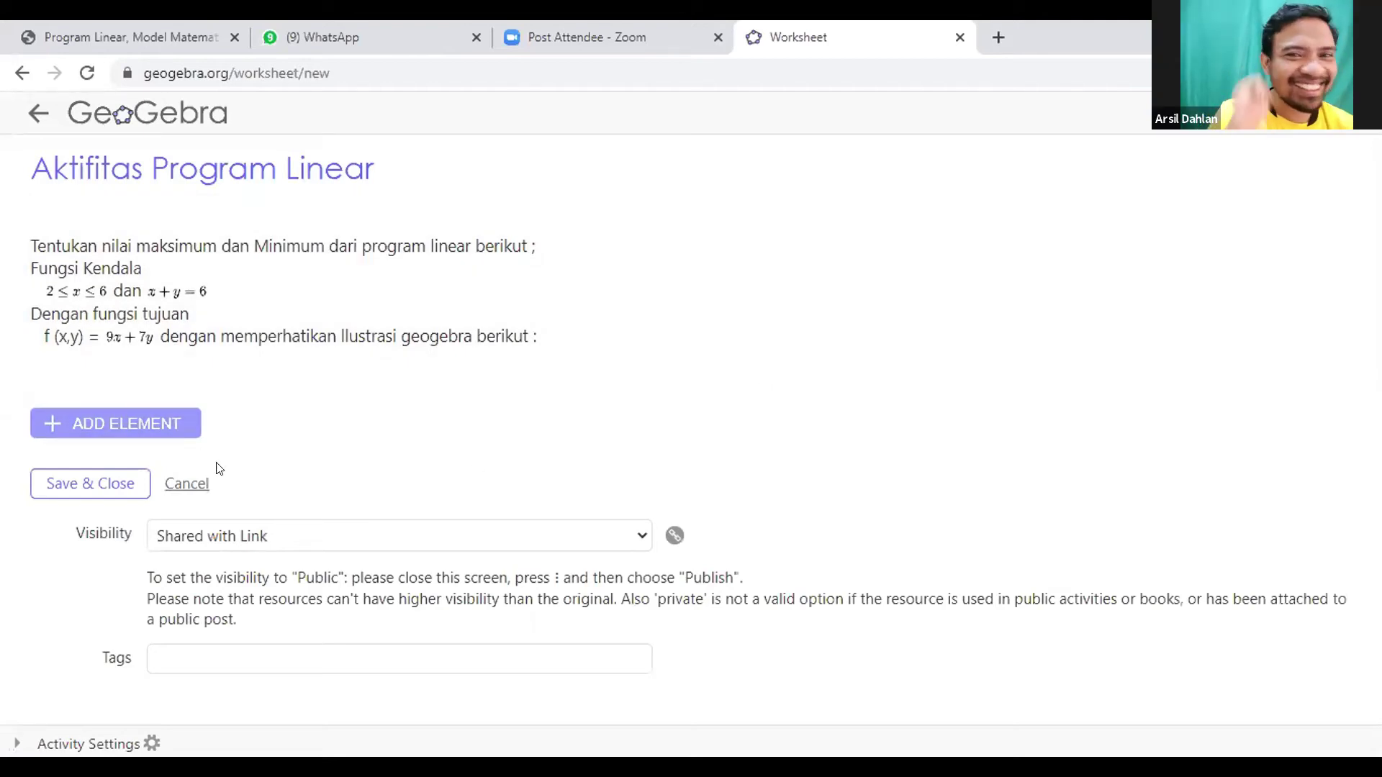
left_click(137, 436)
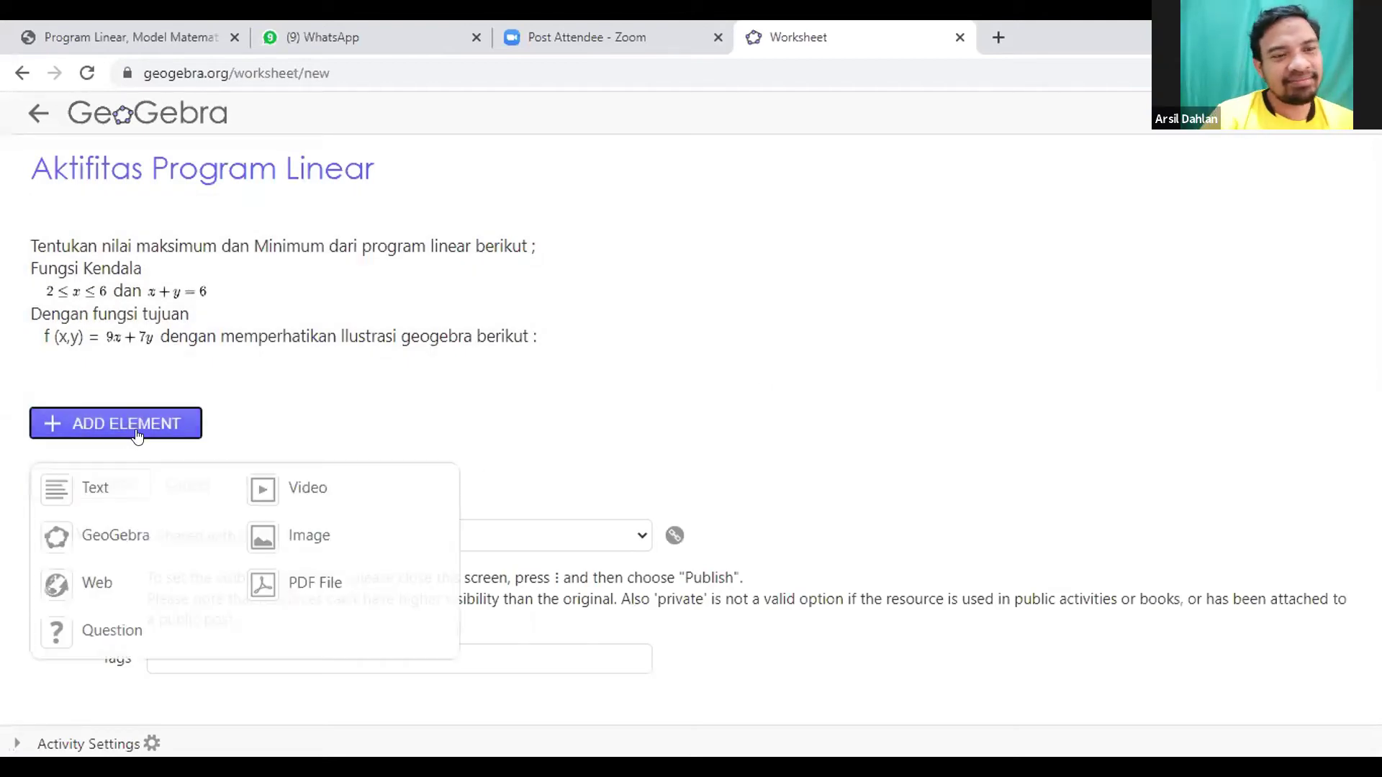
left_click(106, 534)
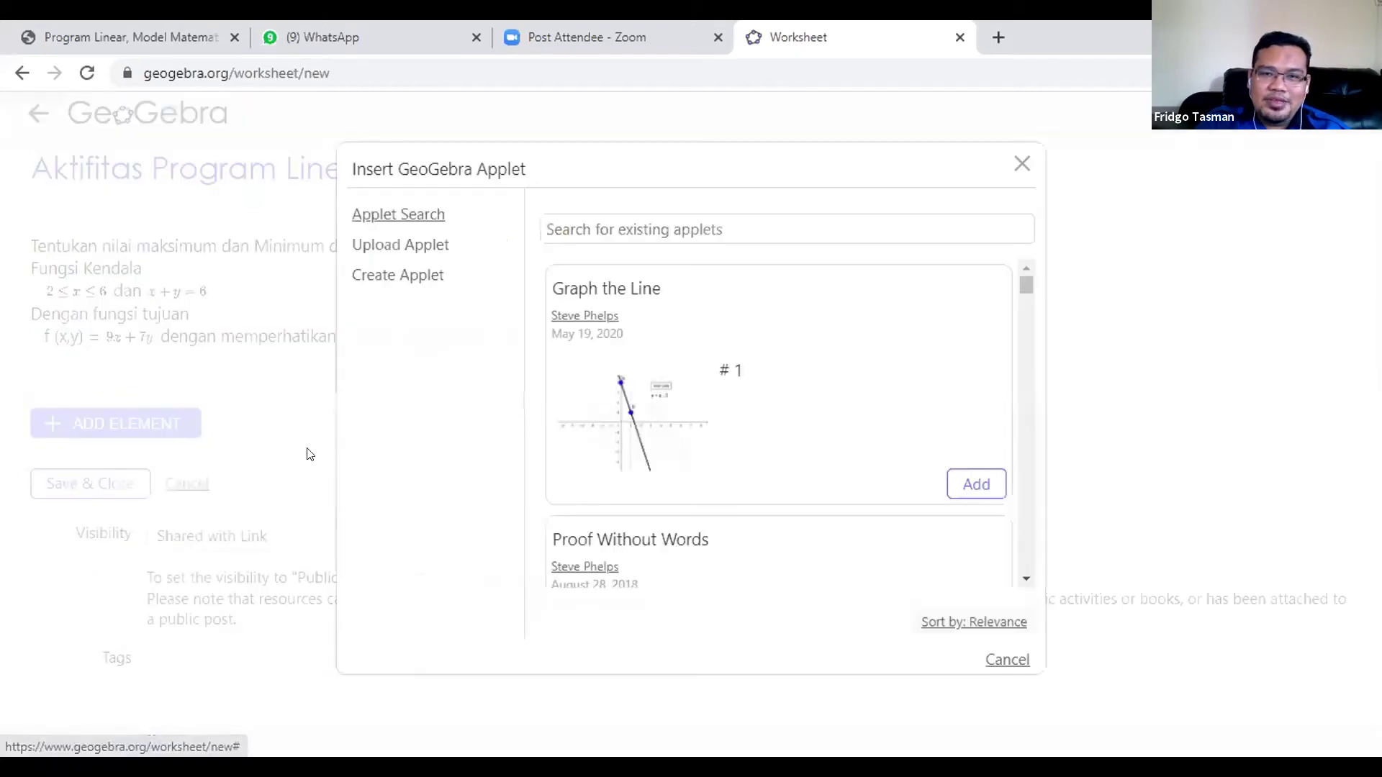
left_click(419, 246)
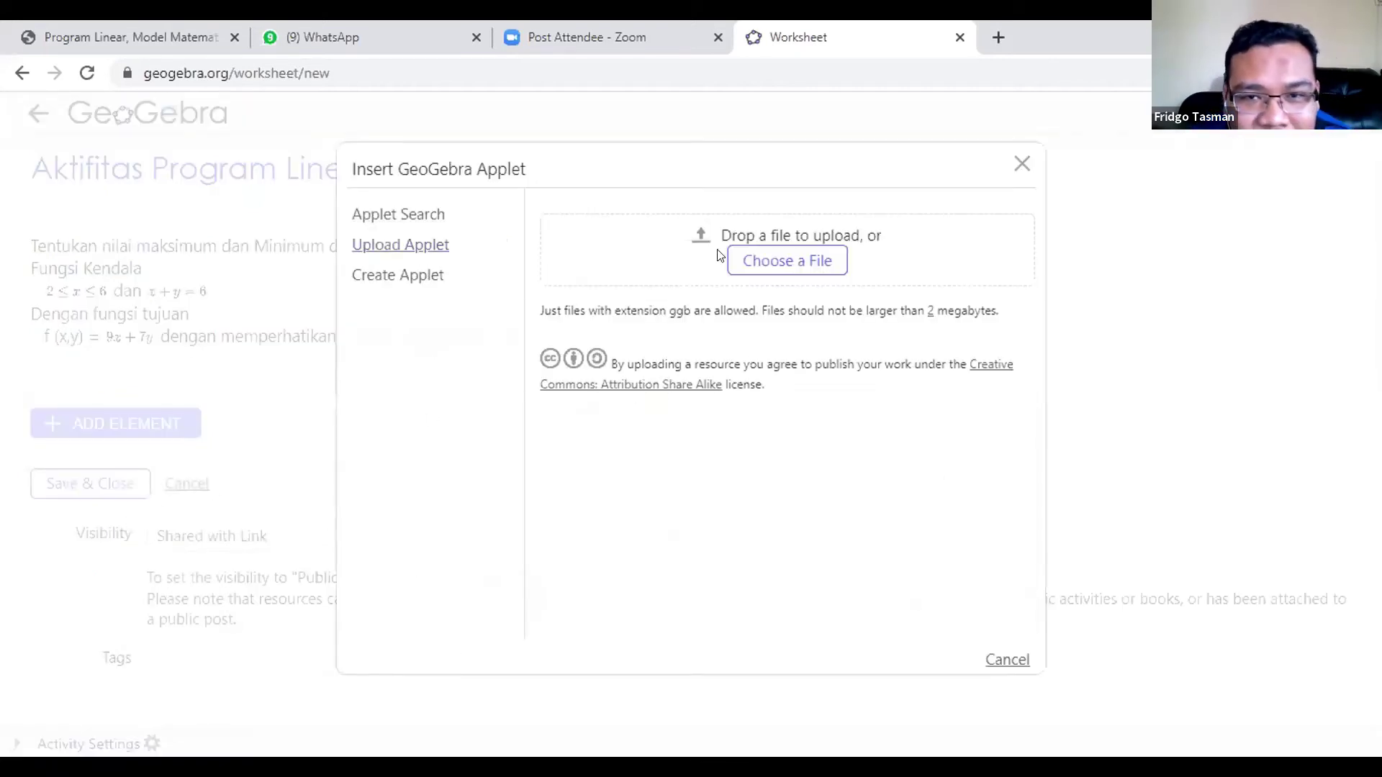
left_click(796, 260)
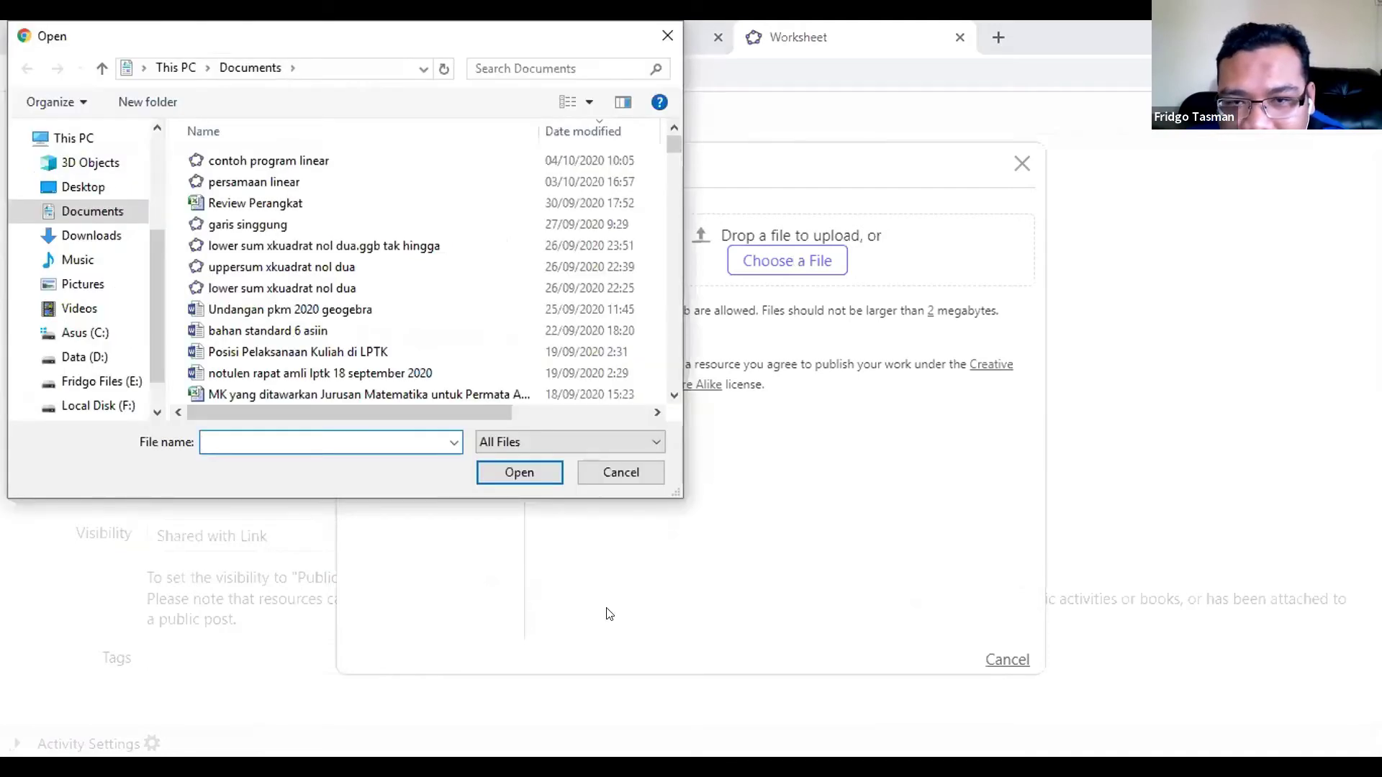
left_click(608, 471)
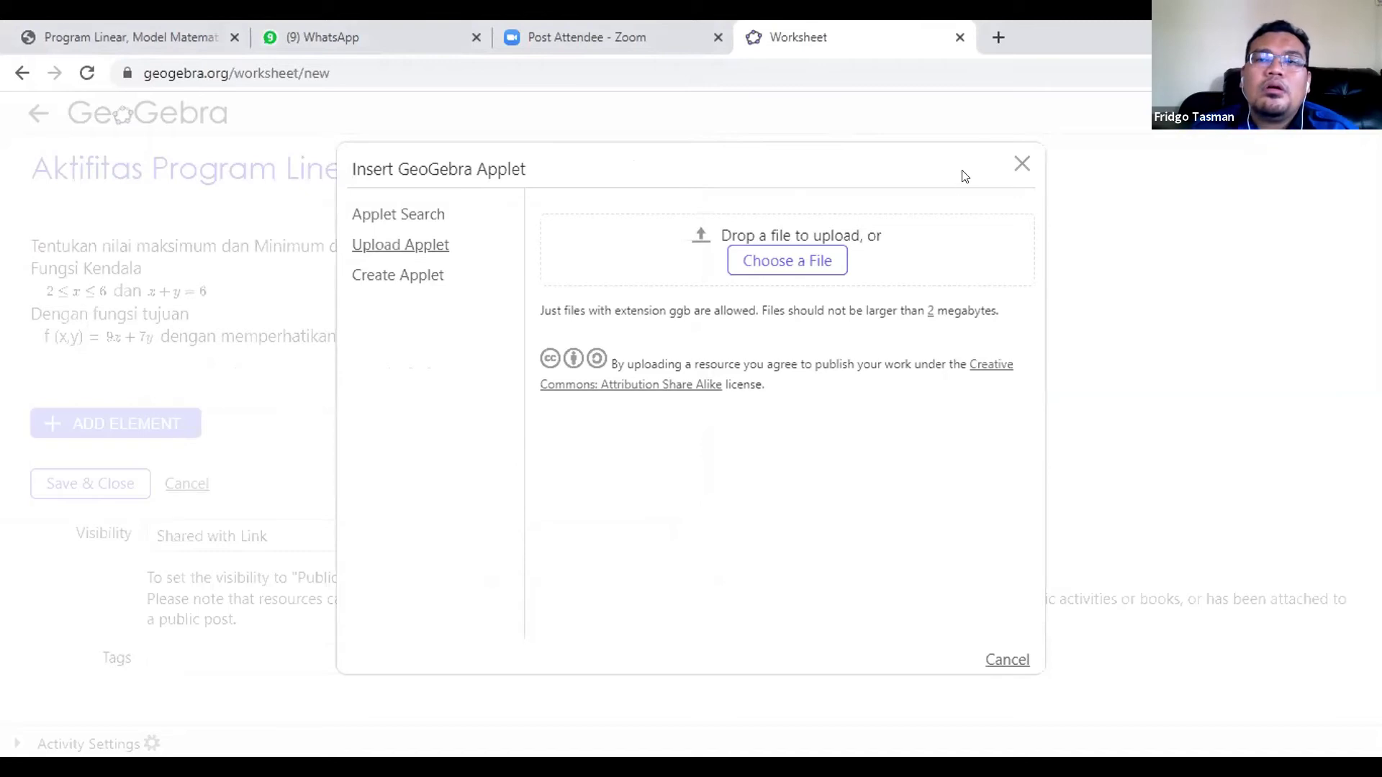
left_click(1020, 164)
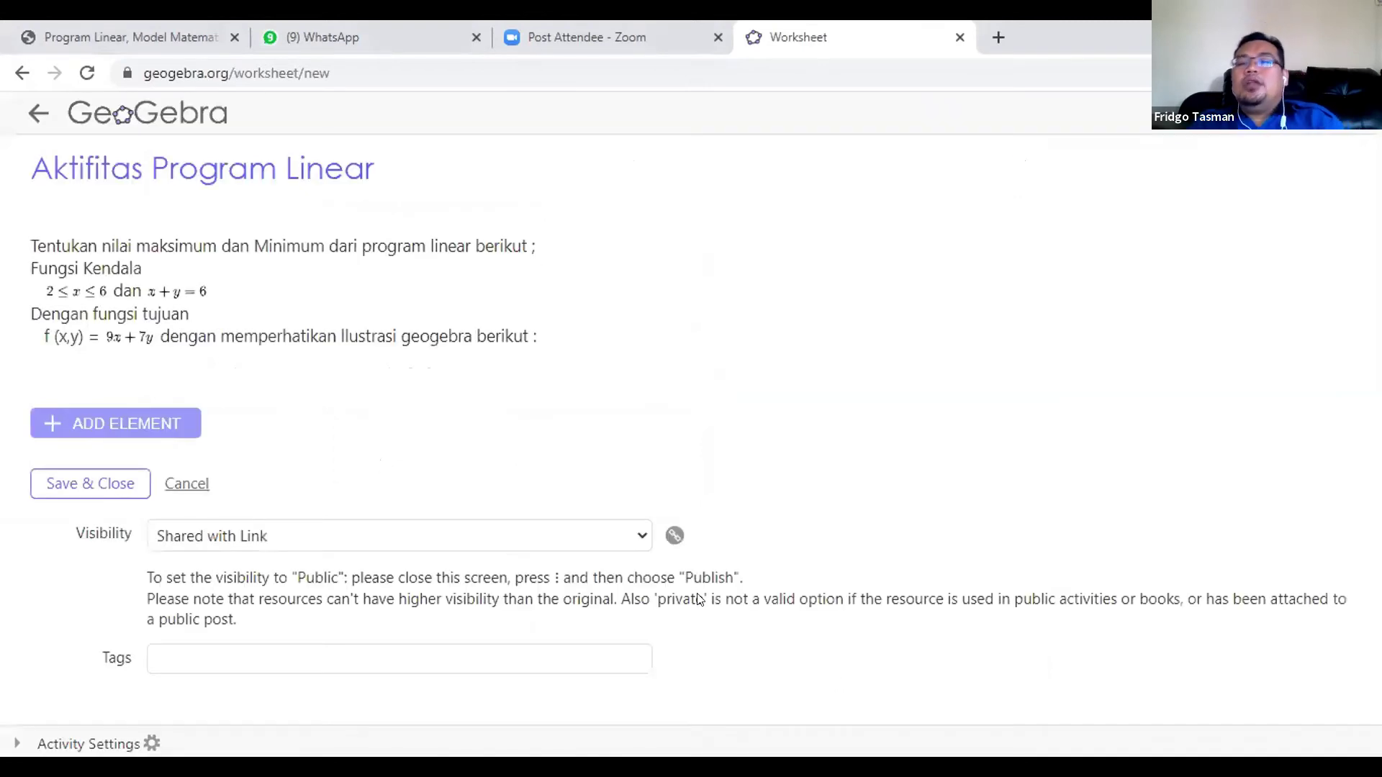
Insert a GeoGebra applet beneath the problem text by dropping the file "contoh program linear" from Documents onto the upload area
left_click(112, 432)
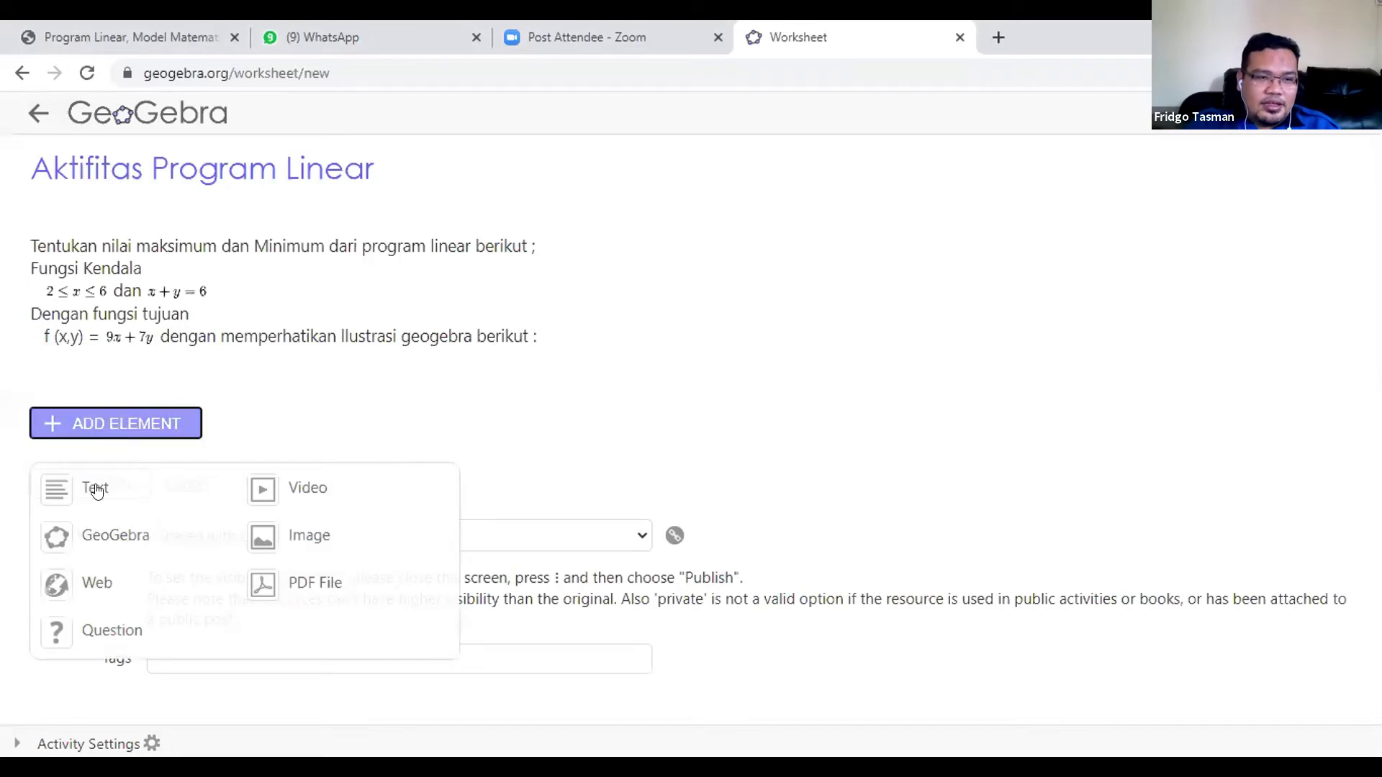
left_click(101, 536)
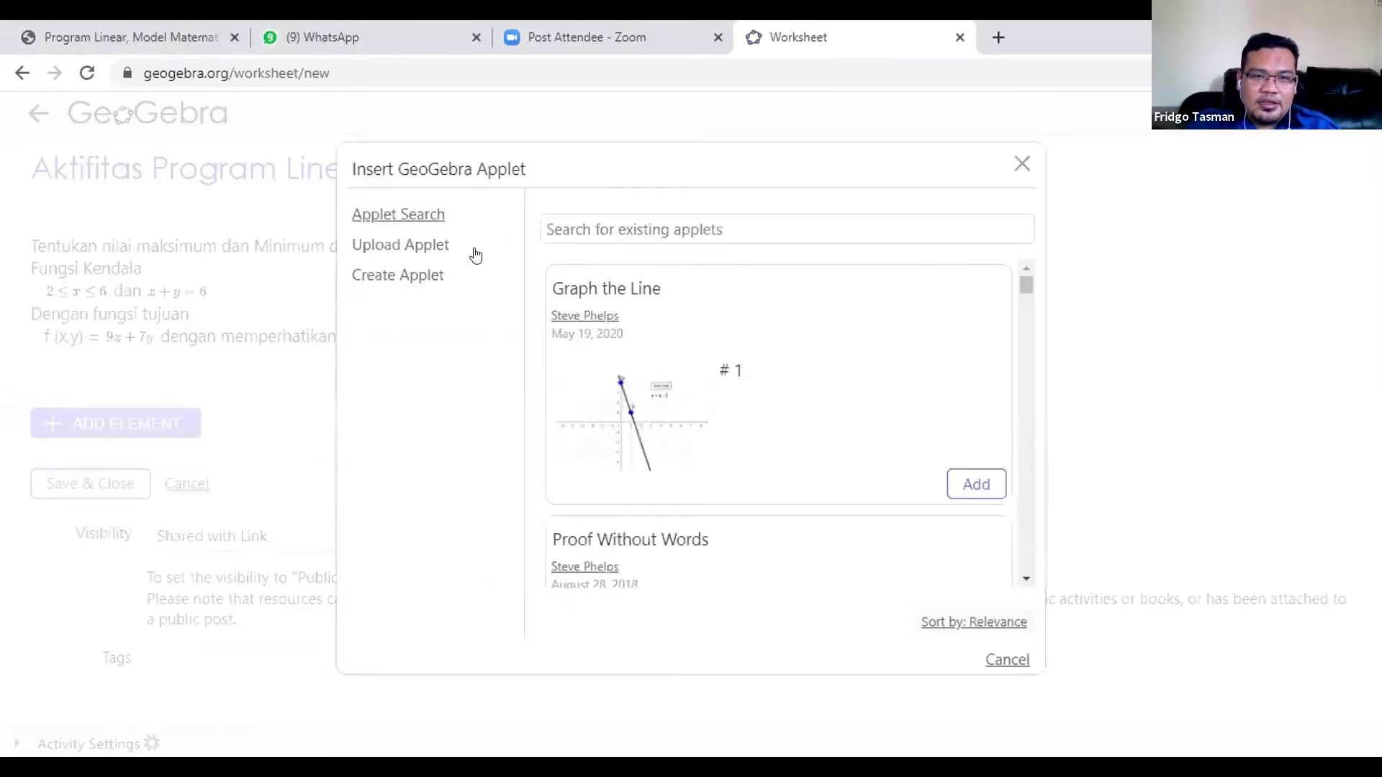
left_click(402, 254)
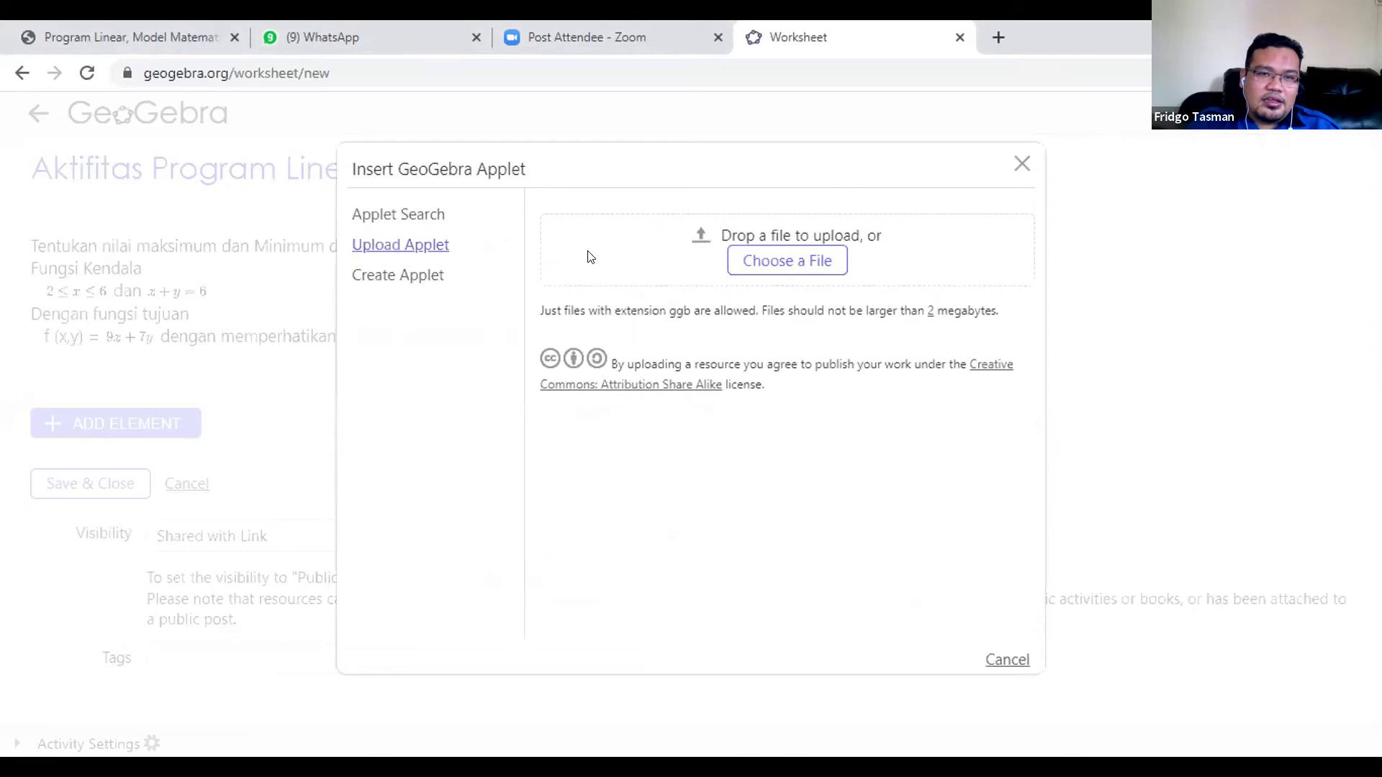
left_click(768, 259)
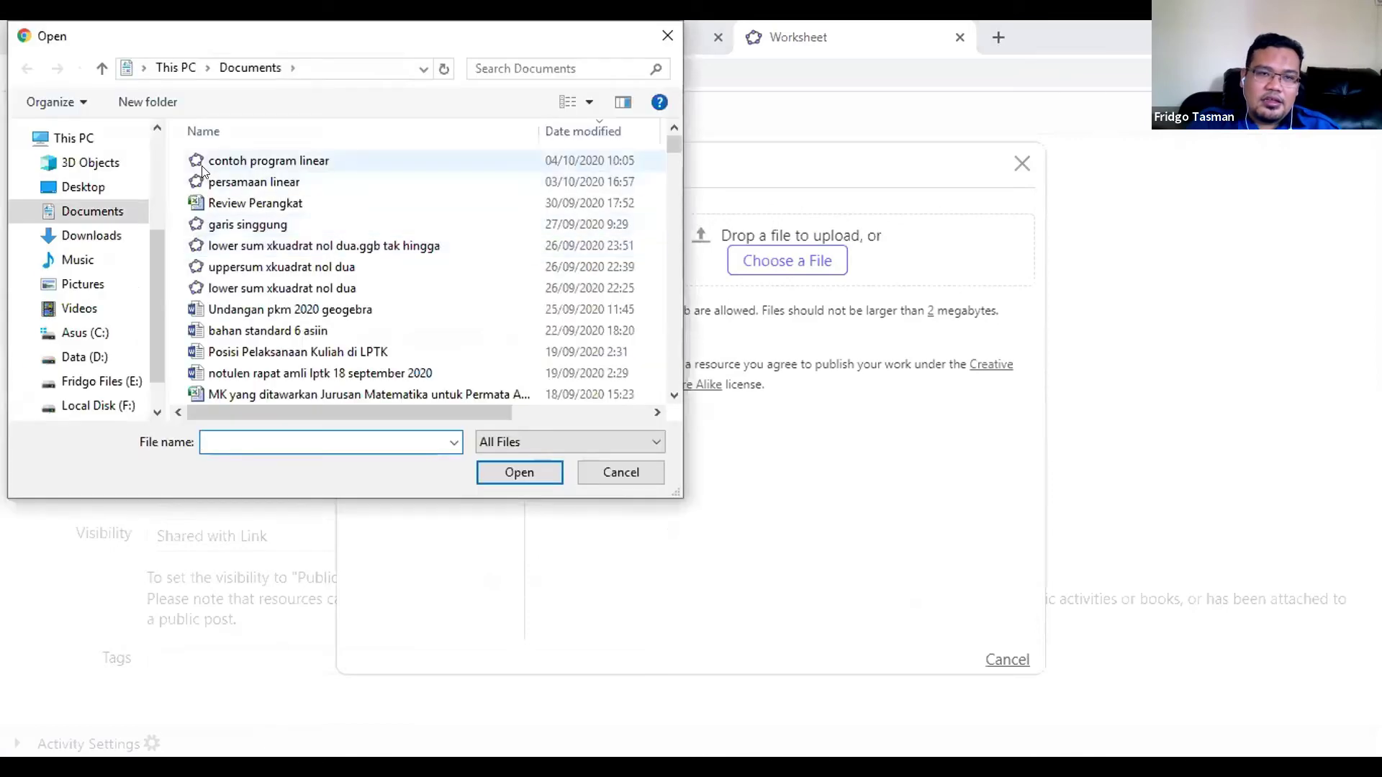
left_click(269, 160)
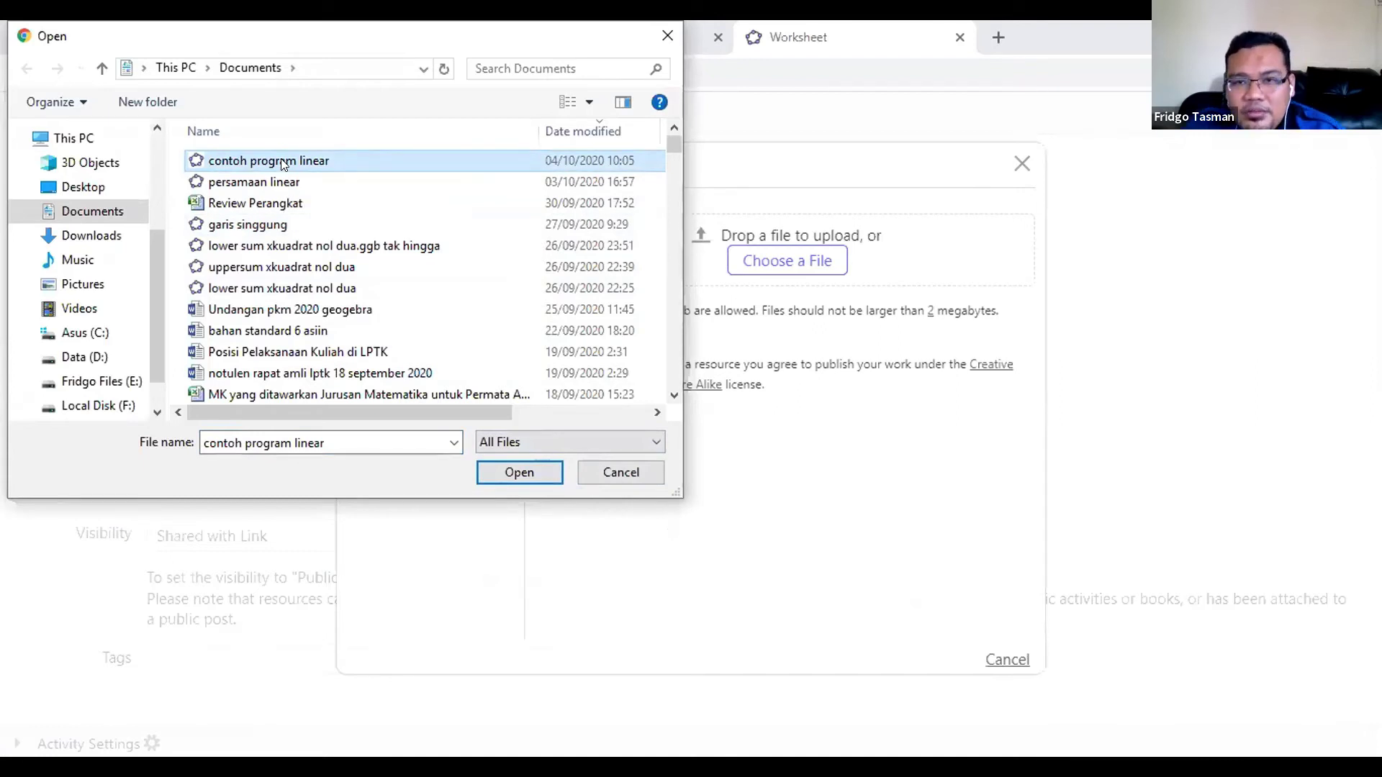
left_click_drag(282, 165, 913, 279)
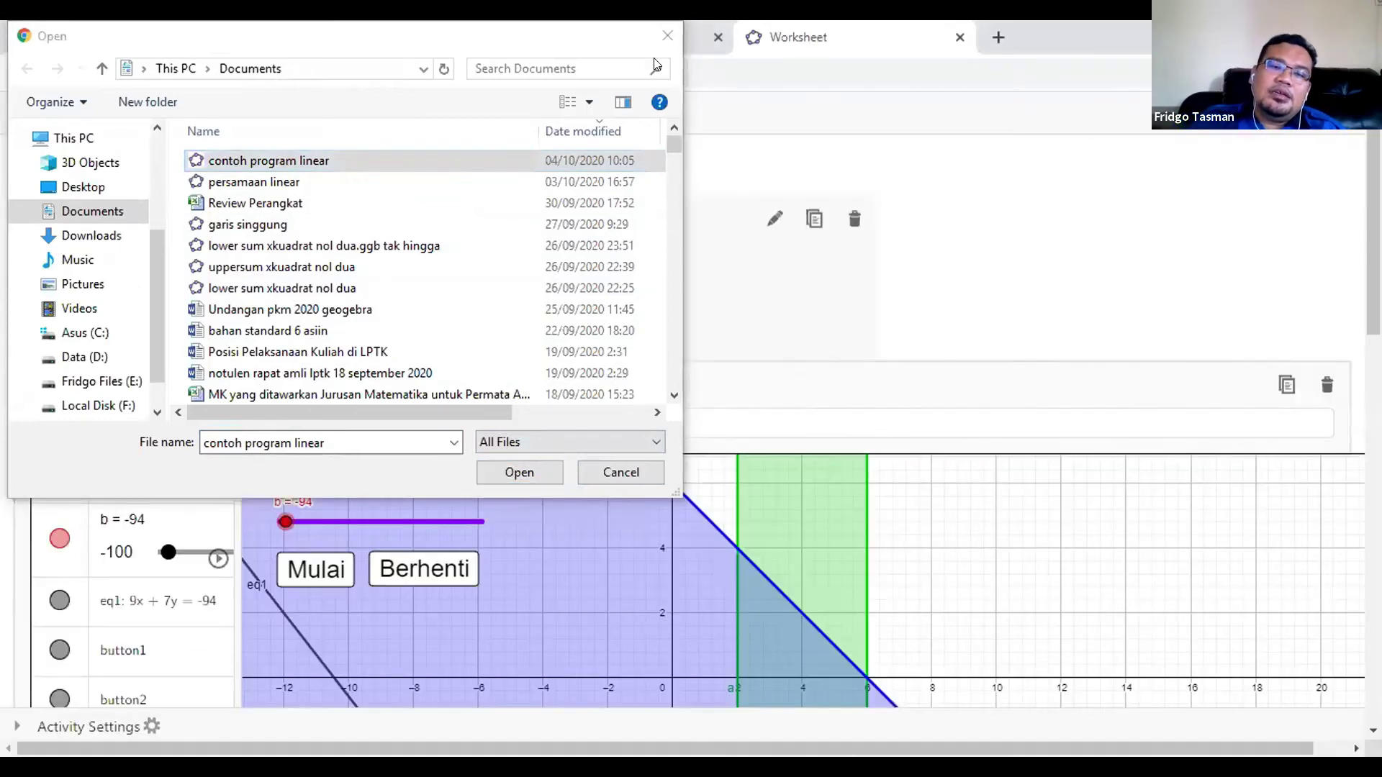
left_click(667, 36)
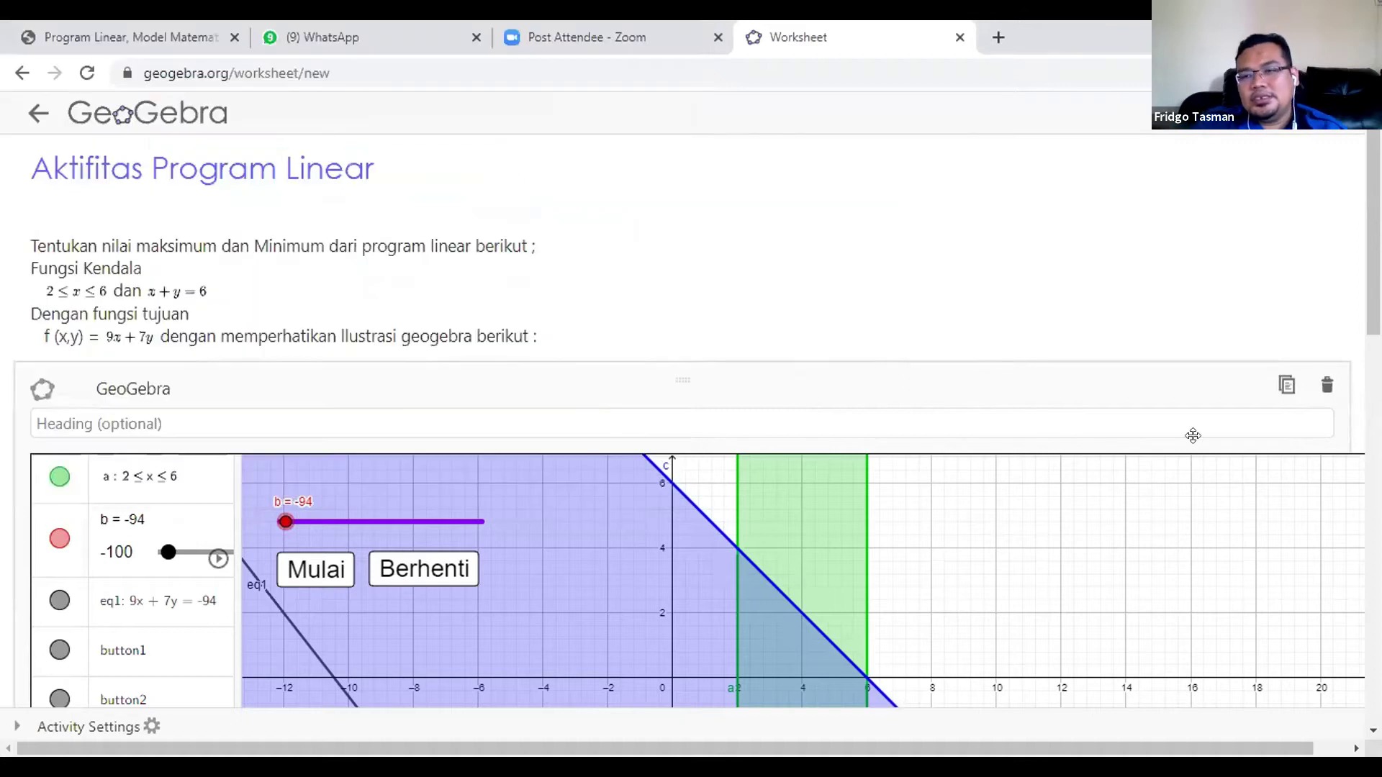
Examine the inserted applet's graph and dimensions, and collapse its advanced settings
scroll(1196, 447, "down", 3)
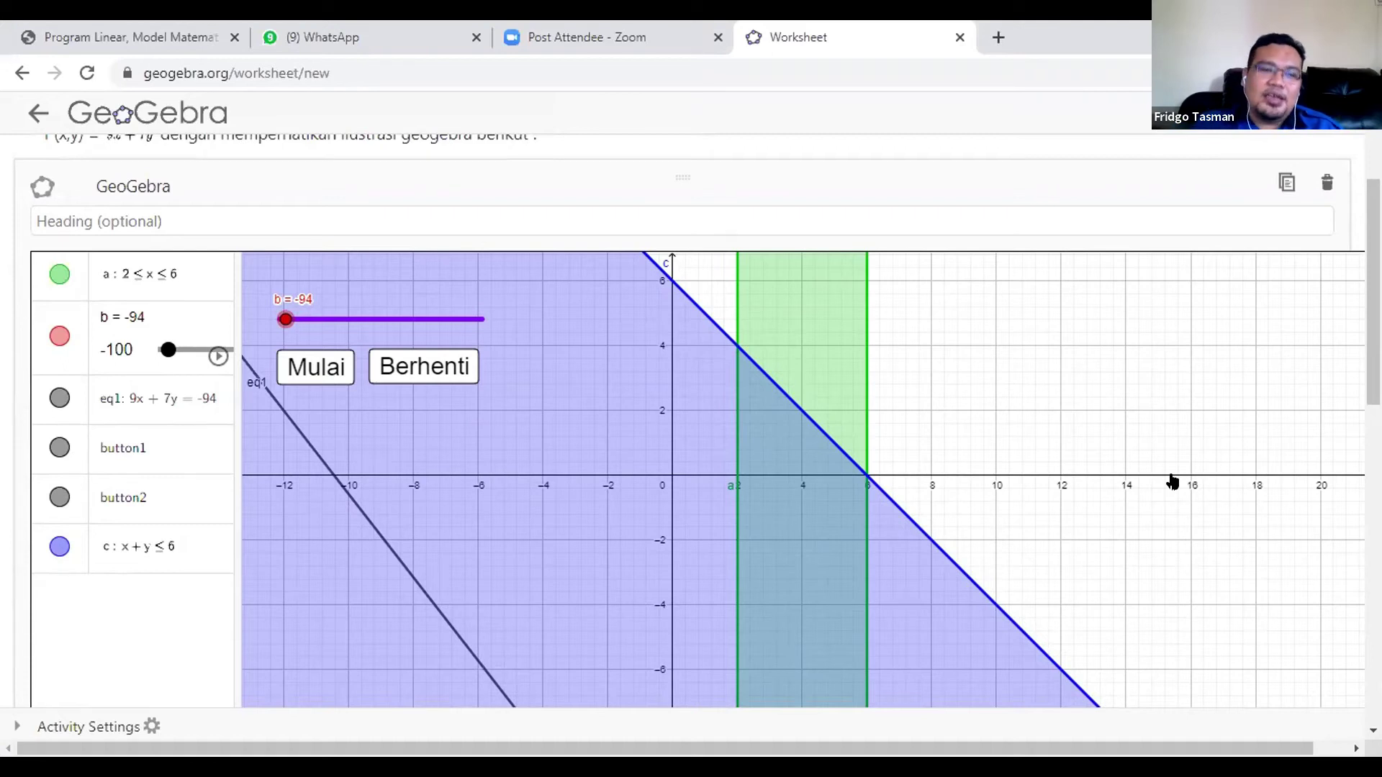
scroll(1029, 446, "down", 5)
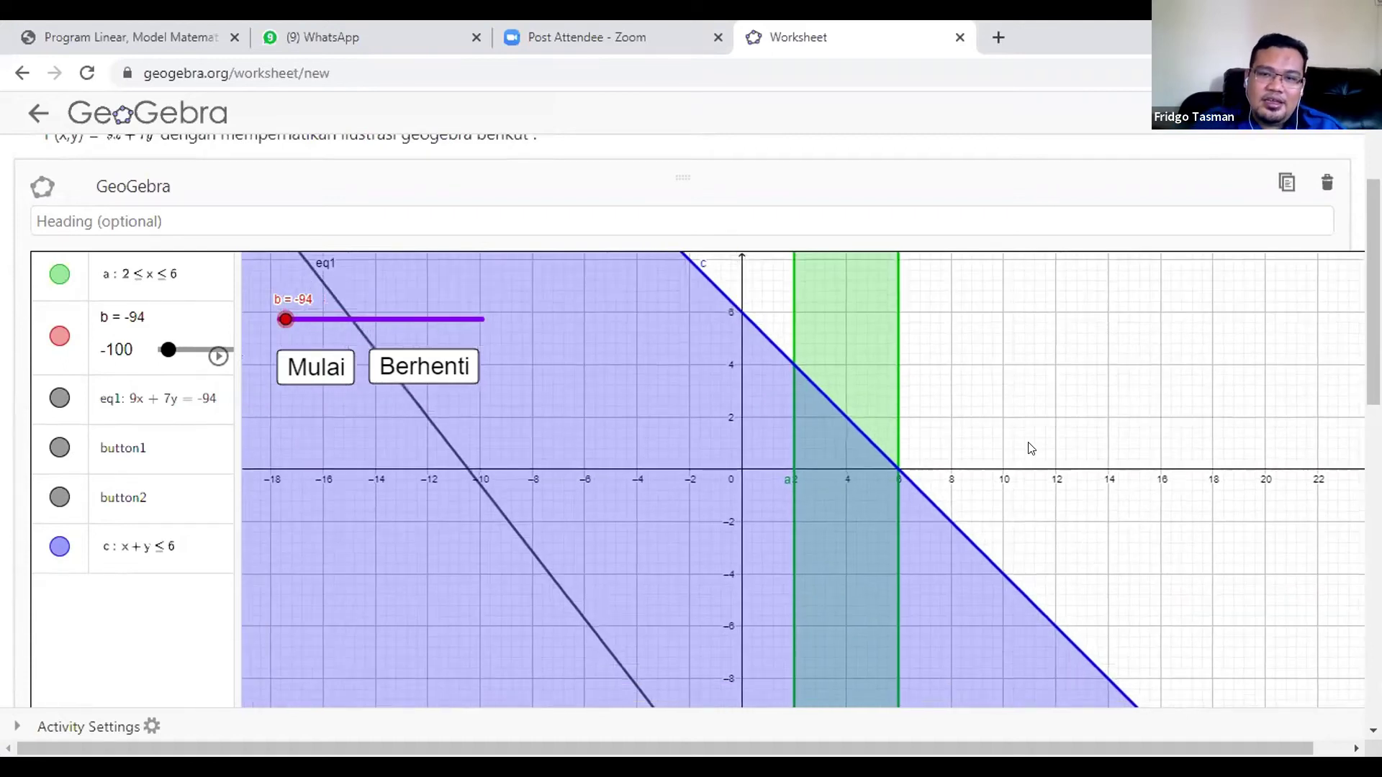
scroll(1029, 448, "up", 5)
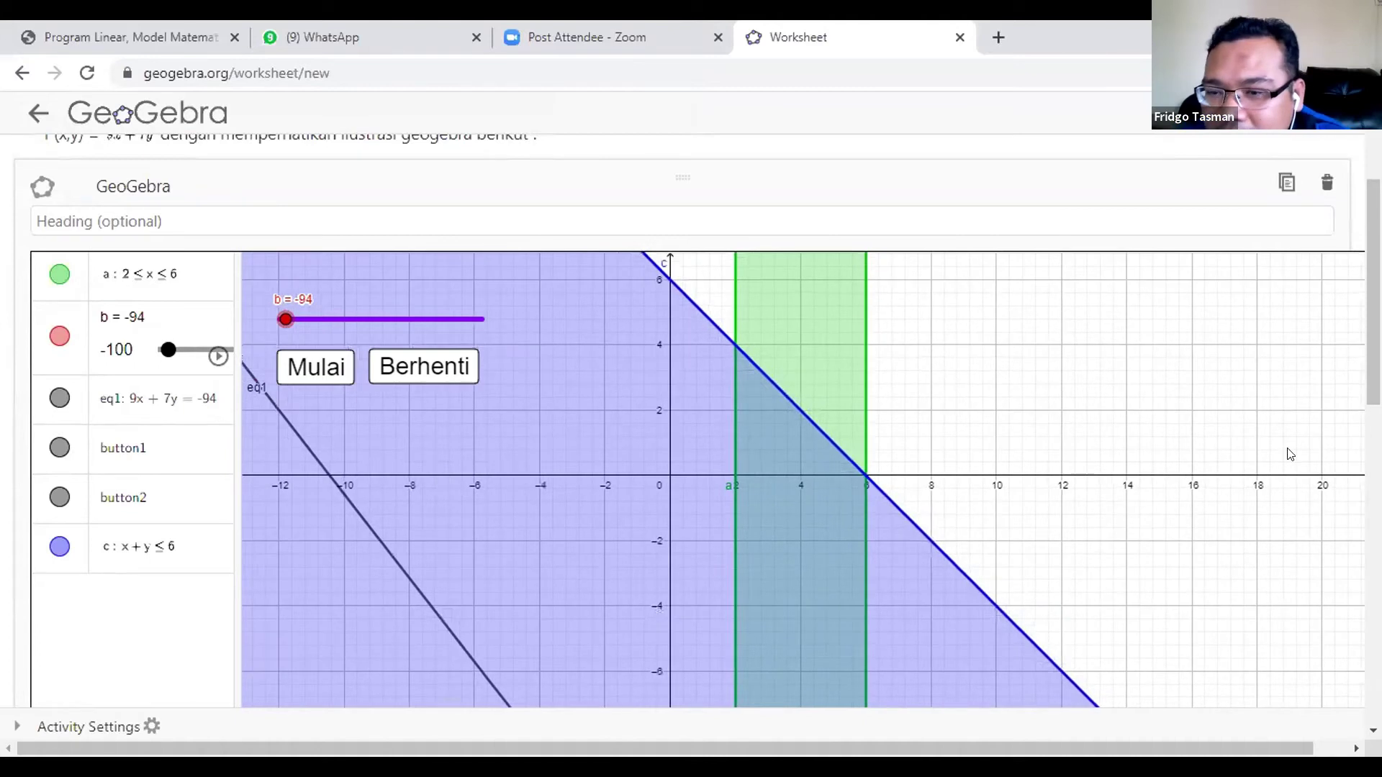
left_click_drag(1373, 288, 1373, 476)
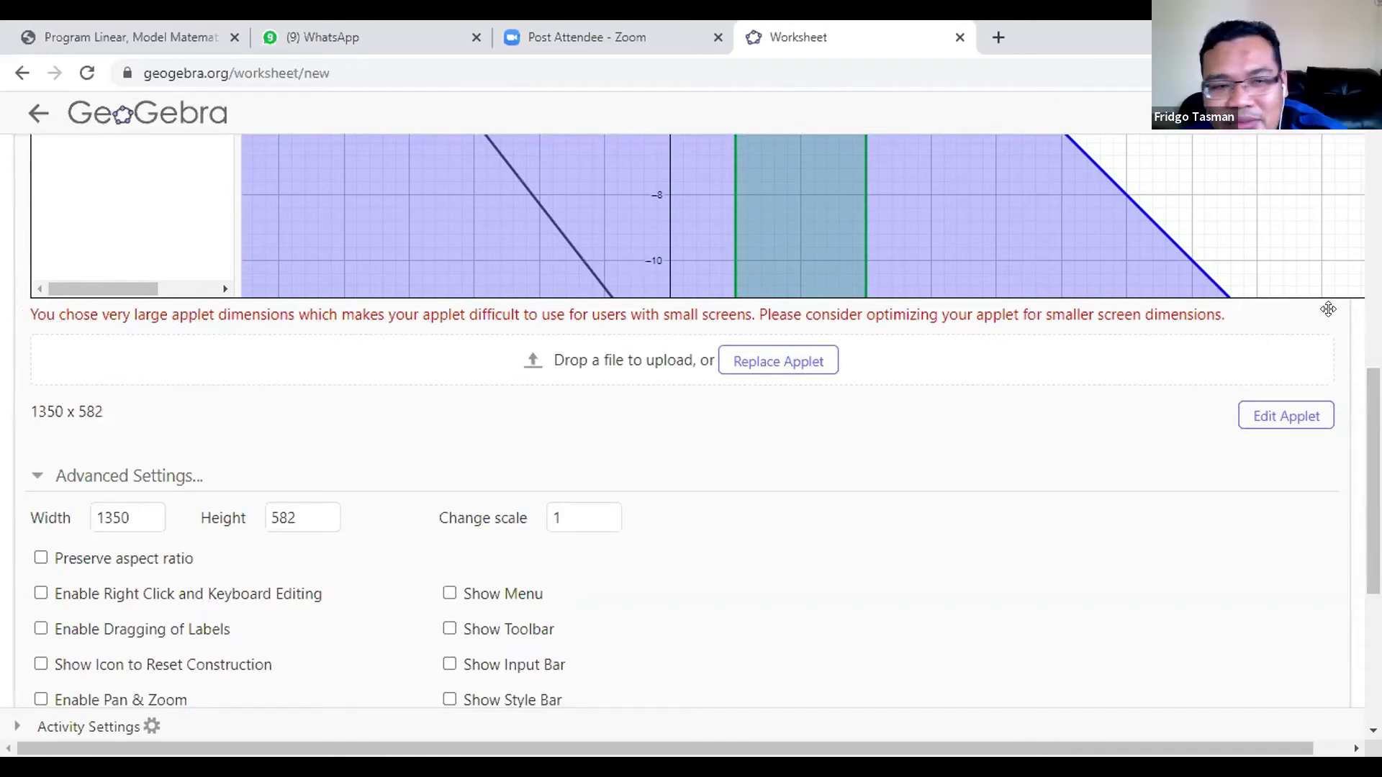
left_click(43, 475)
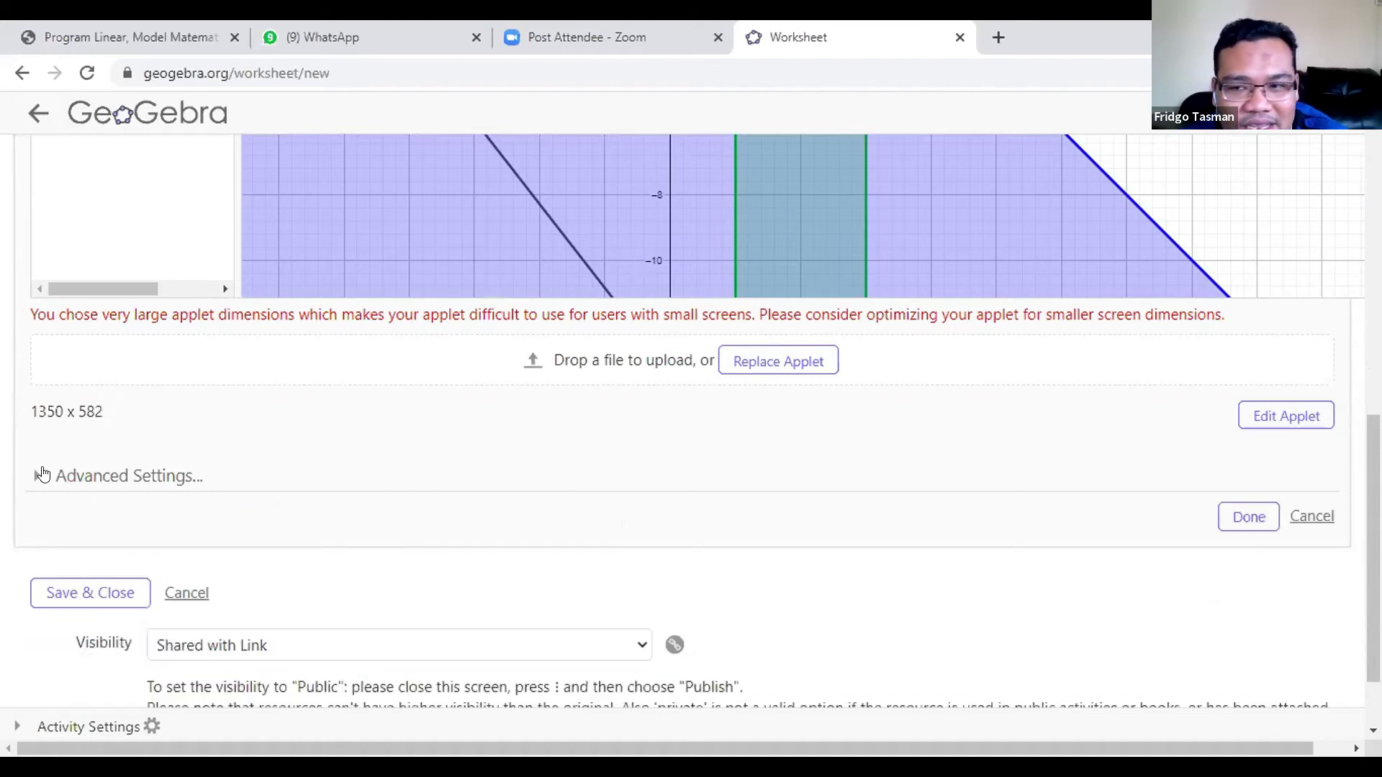
Set the inserted applet's width to 800 in its advanced settings and check the resized graph
left_click(42, 474)
scroll(99, 418, "down", 1)
left_click(128, 411)
key("BackSpace")
key("BackSpace")
key("BackSpace")
key("BackSpace")
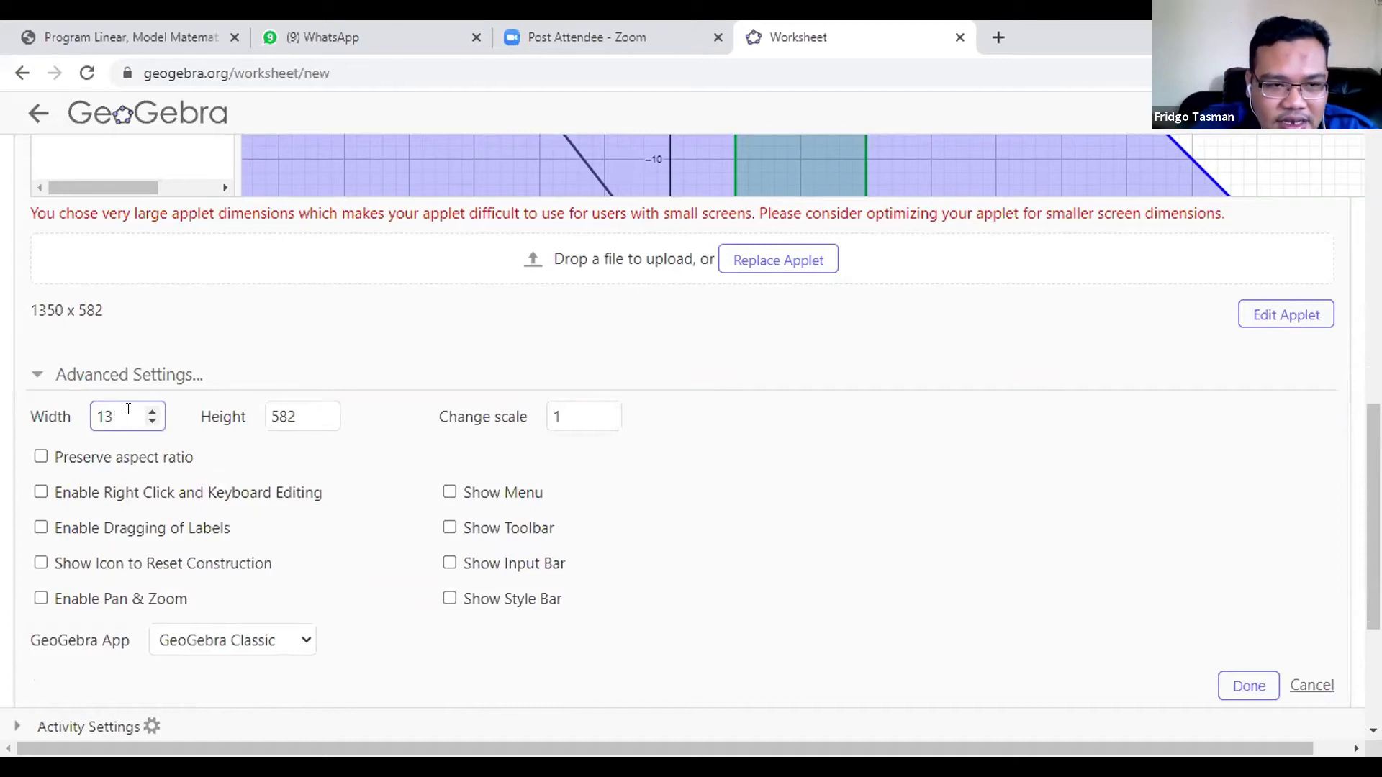
type("800")
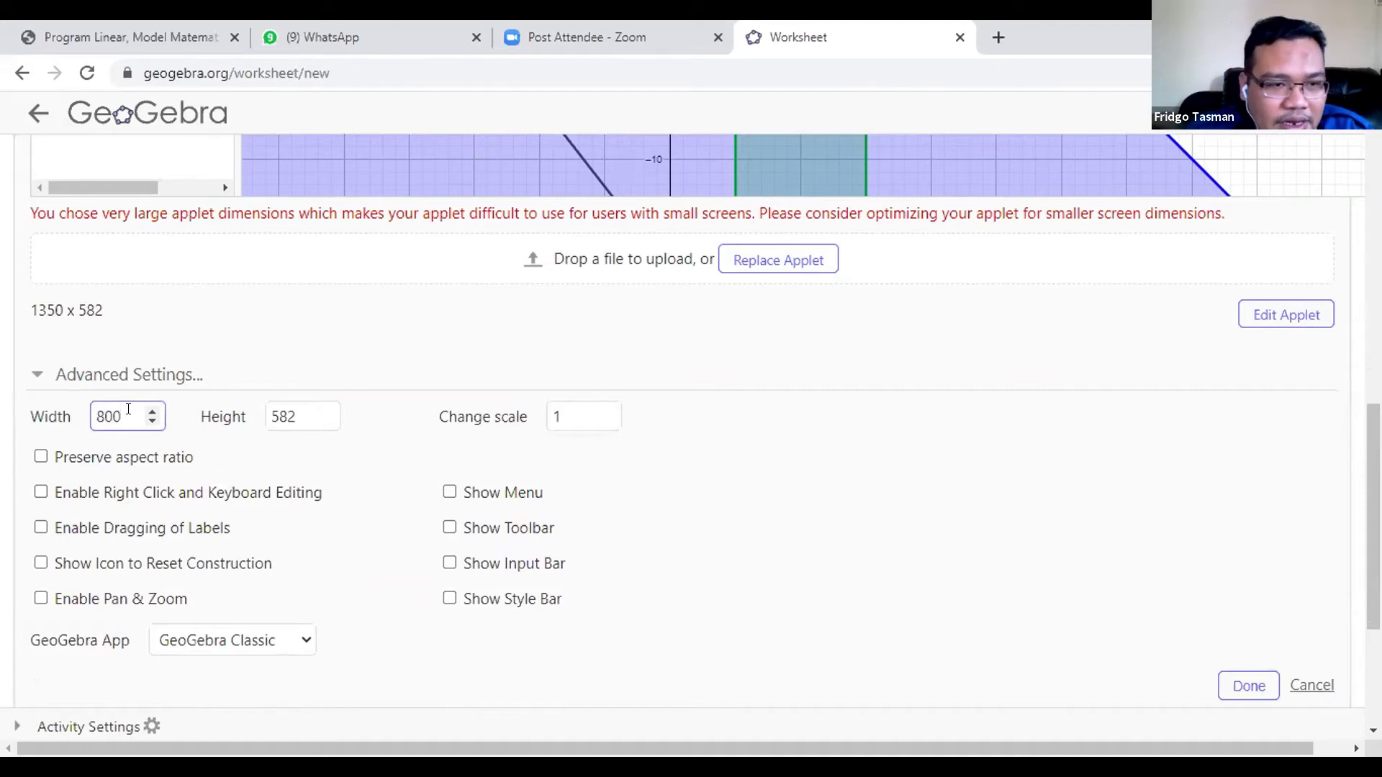
scroll(372, 434, "up", 8)
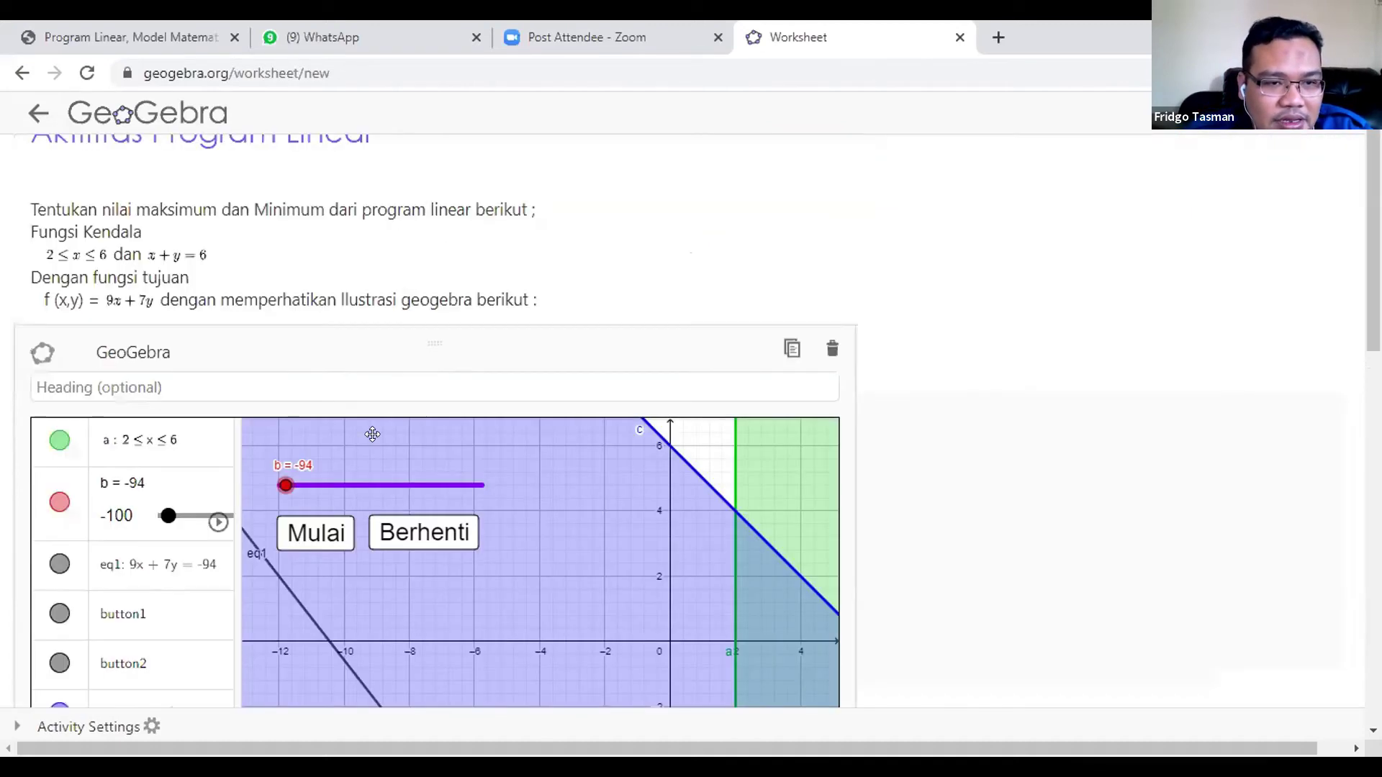
scroll(1337, 312, "down", 2)
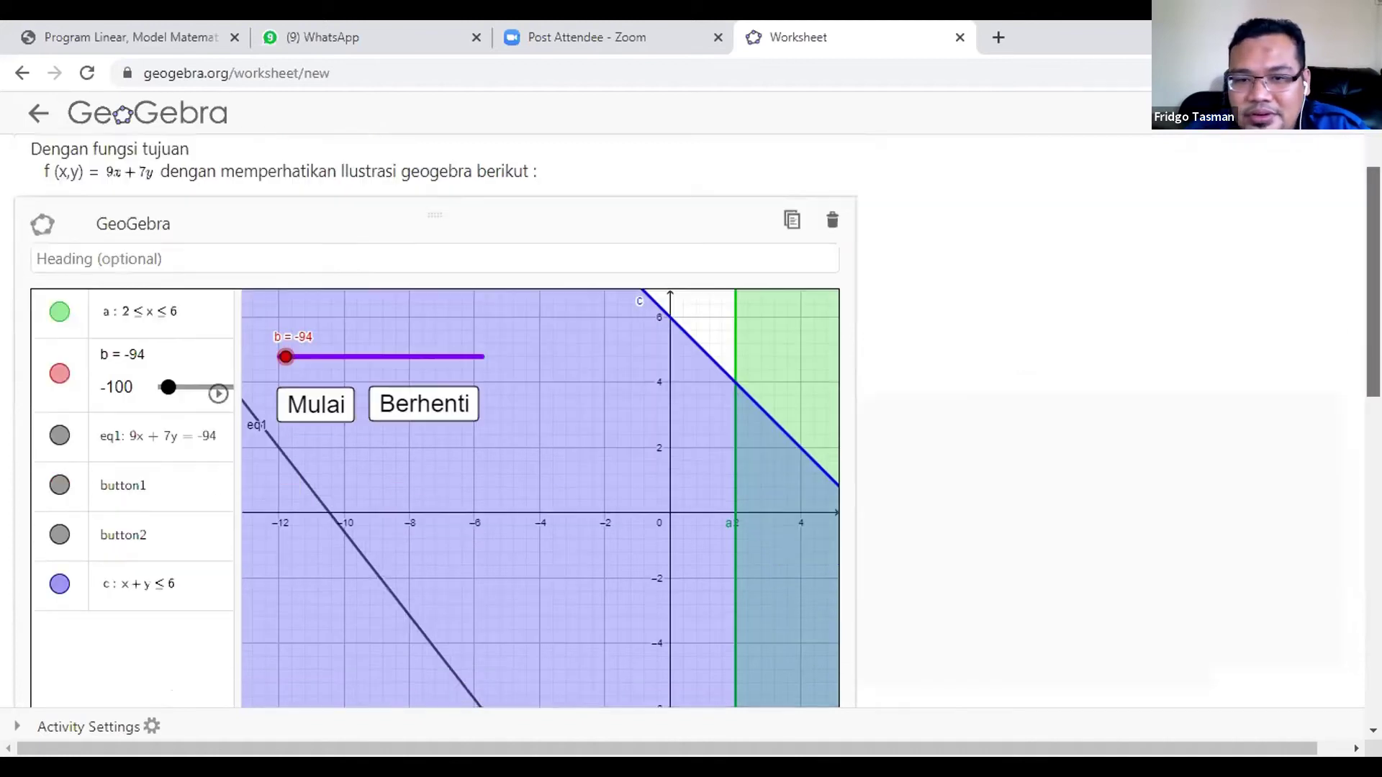
scroll(690, 421, "down", 7)
scroll(1348, 388, "up", 6)
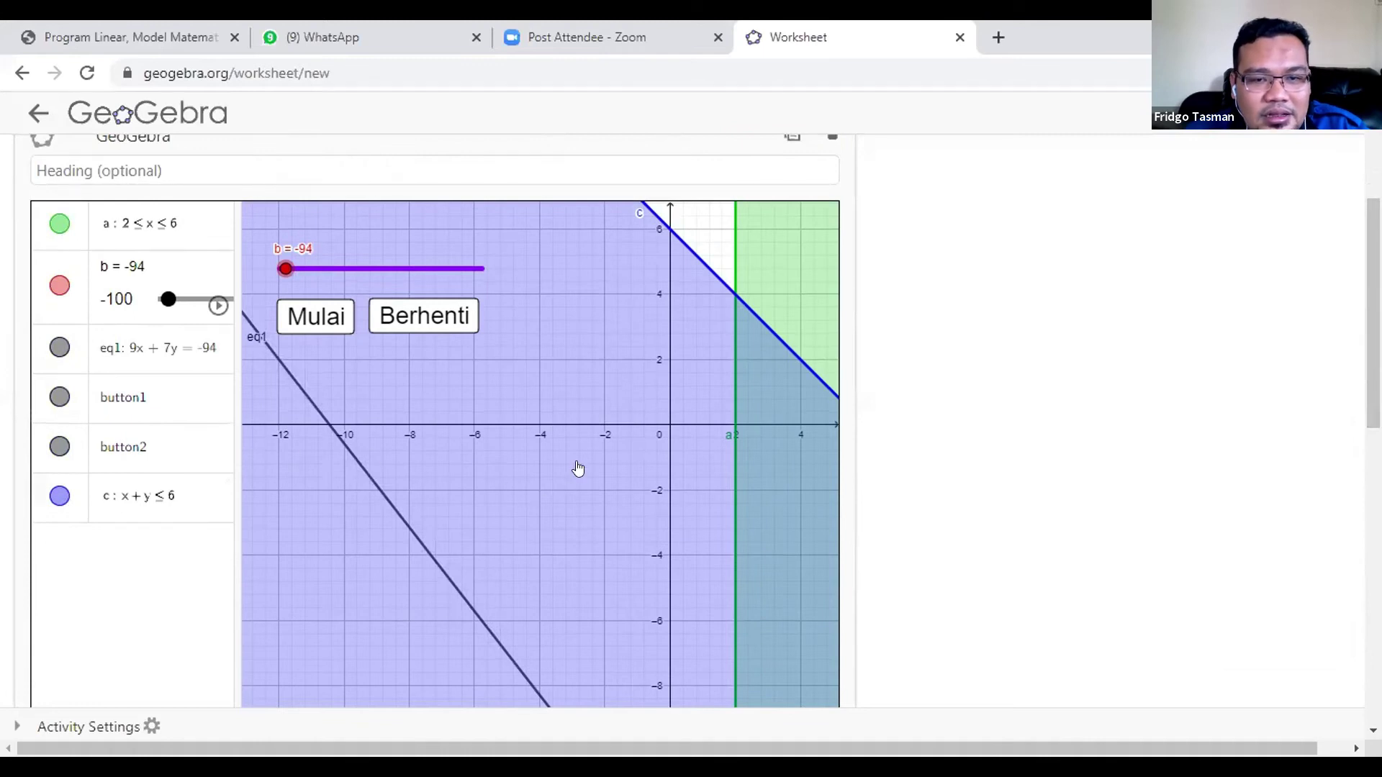
Zoom out the applet's graph until the whole strip 2 ≤ x ≤ 6 fits in the view
left_click(529, 486)
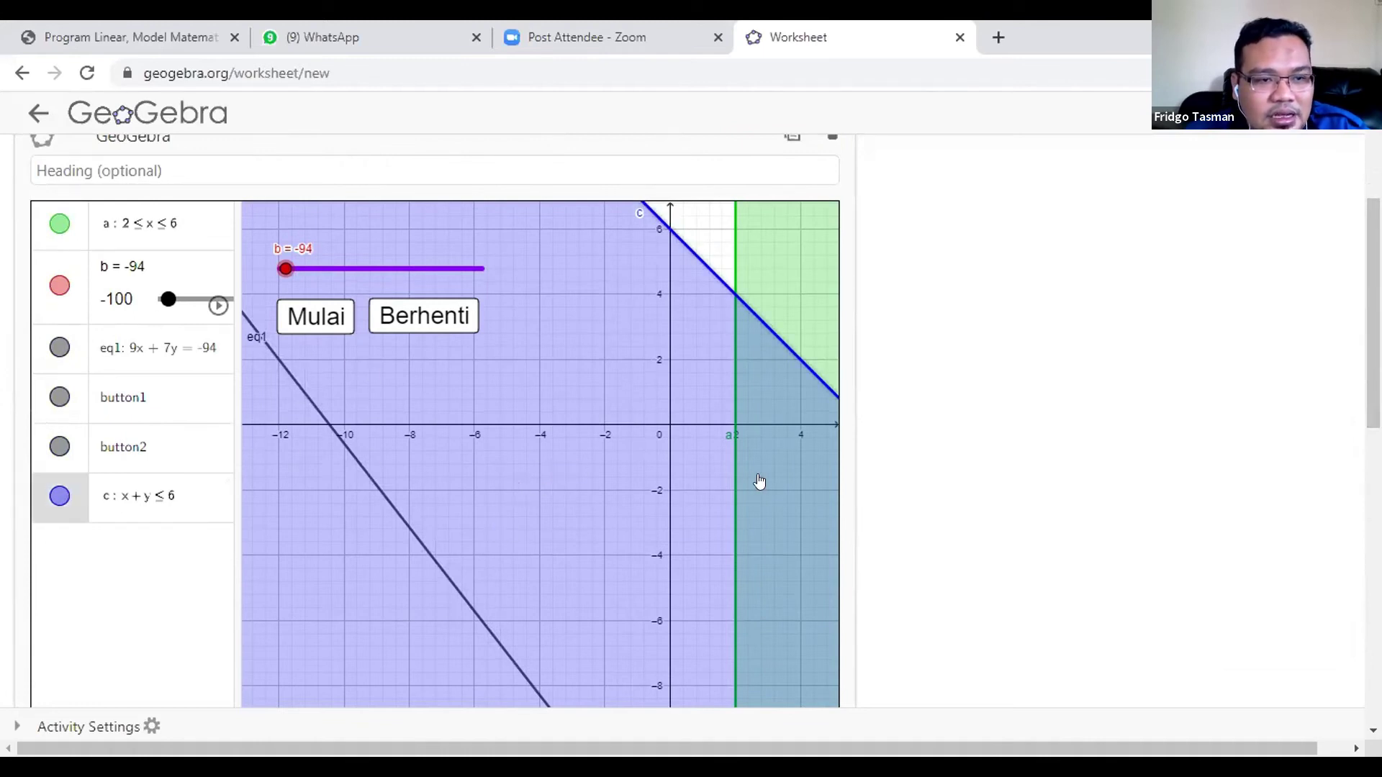
scroll(741, 482, "down", 3)
scroll(641, 483, "up", 1)
scroll(644, 489, "down", 2)
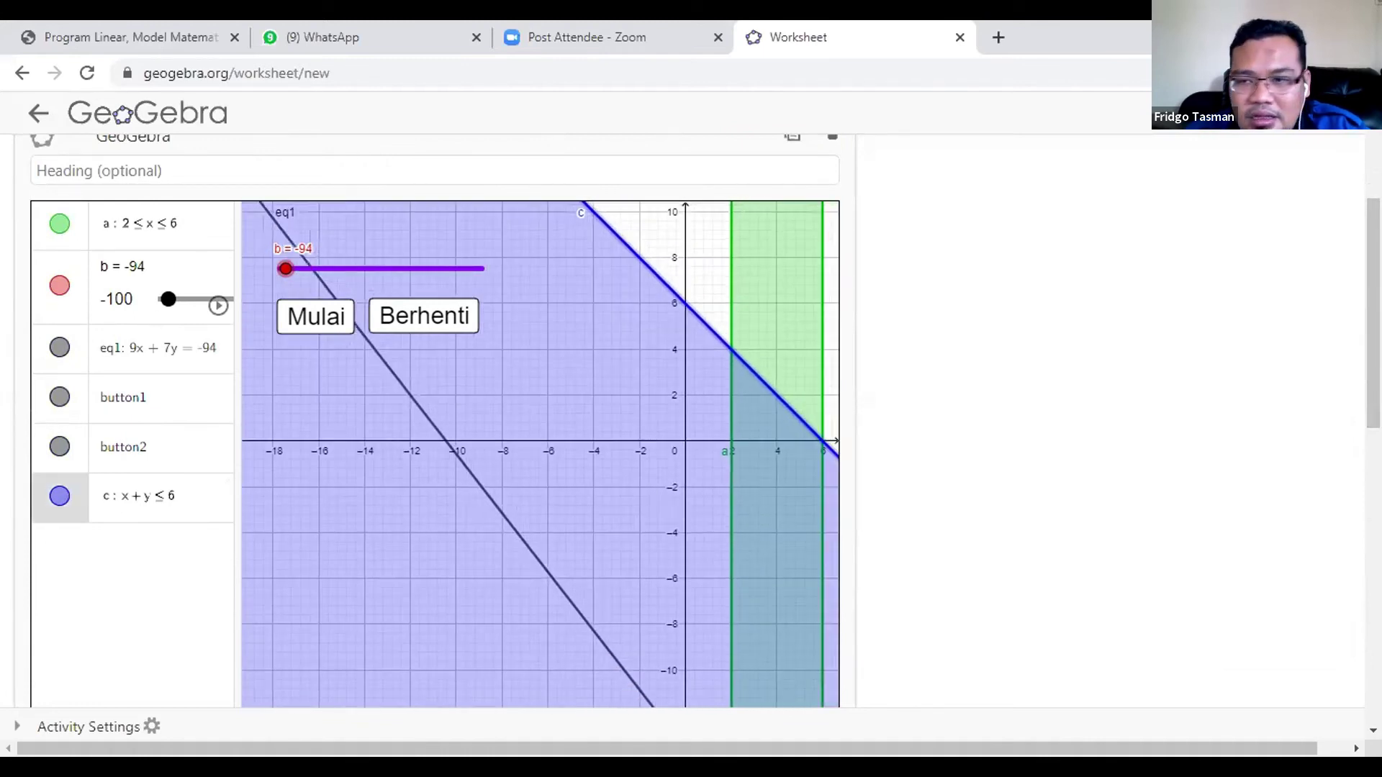
Set the applet's height to 600 in its advanced settings and review the resized applet beneath the problem text
scroll(503, 647, "down", 4)
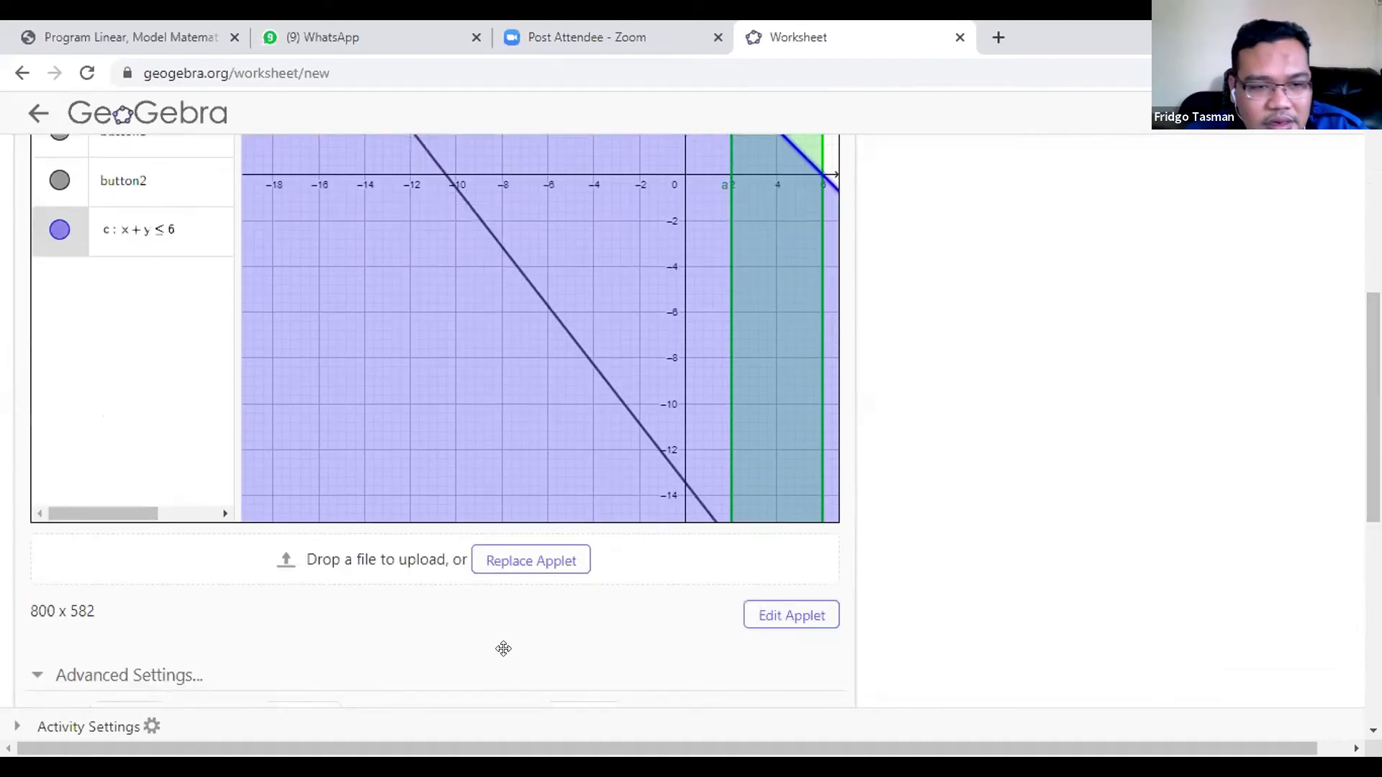
scroll(502, 636, "down", 2)
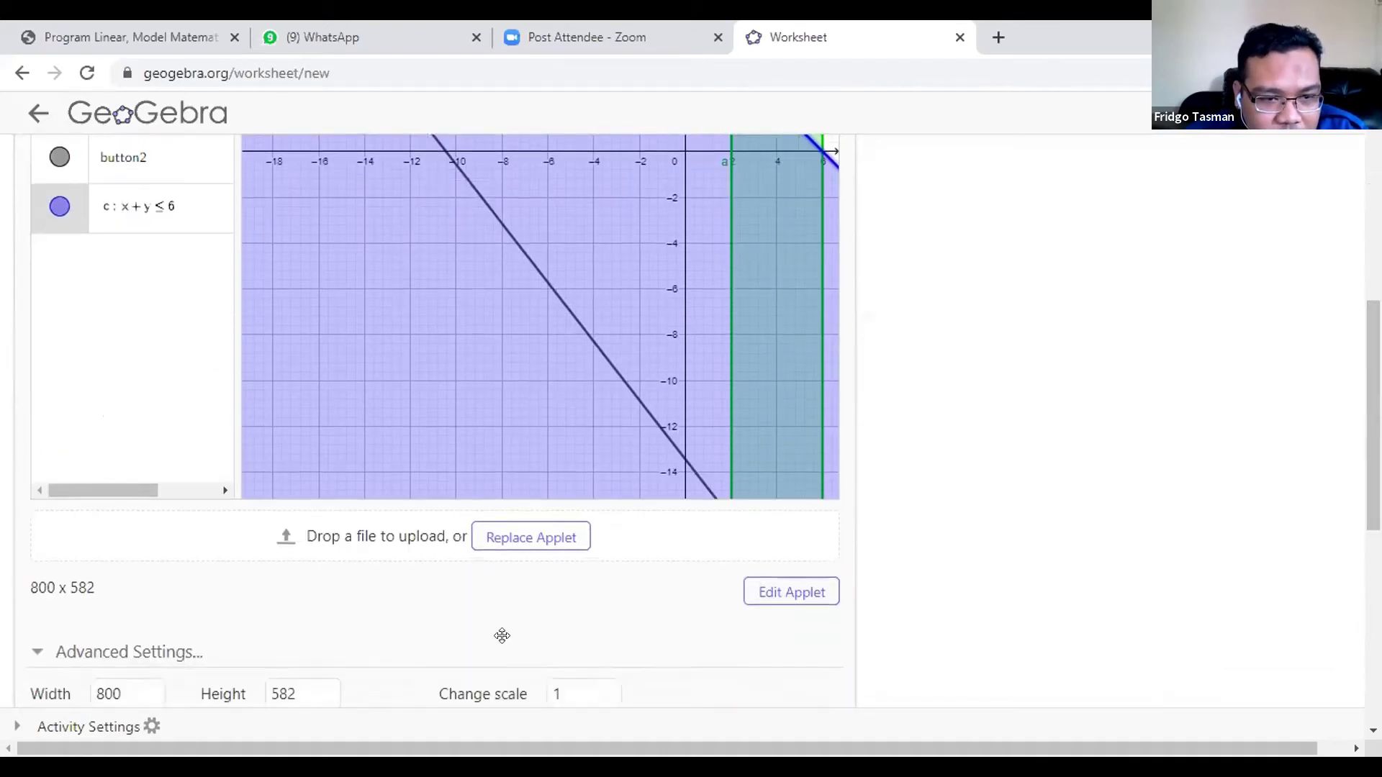
left_click(290, 616)
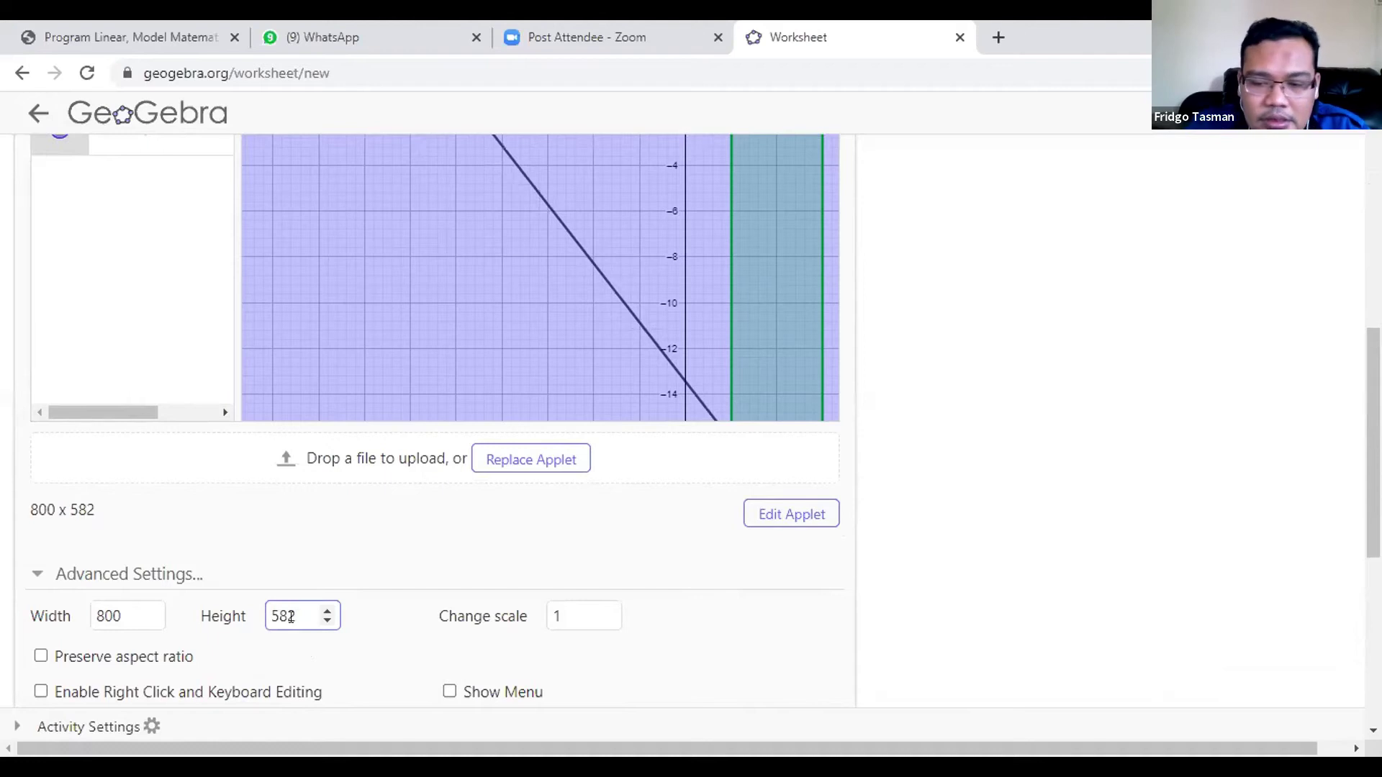
key("BackSpace")
key("BackSpace")
key("BackSpace")
type("600")
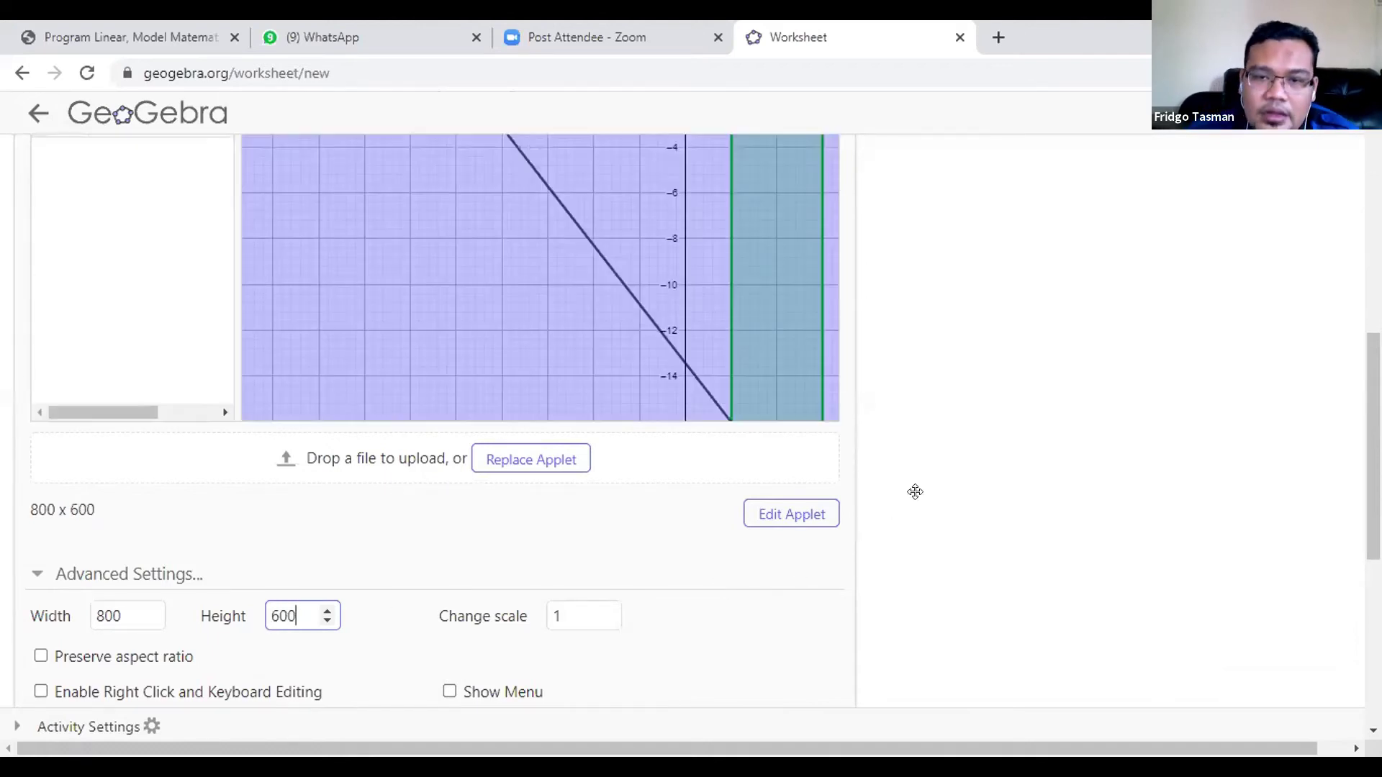
scroll(913, 490, "up", 5)
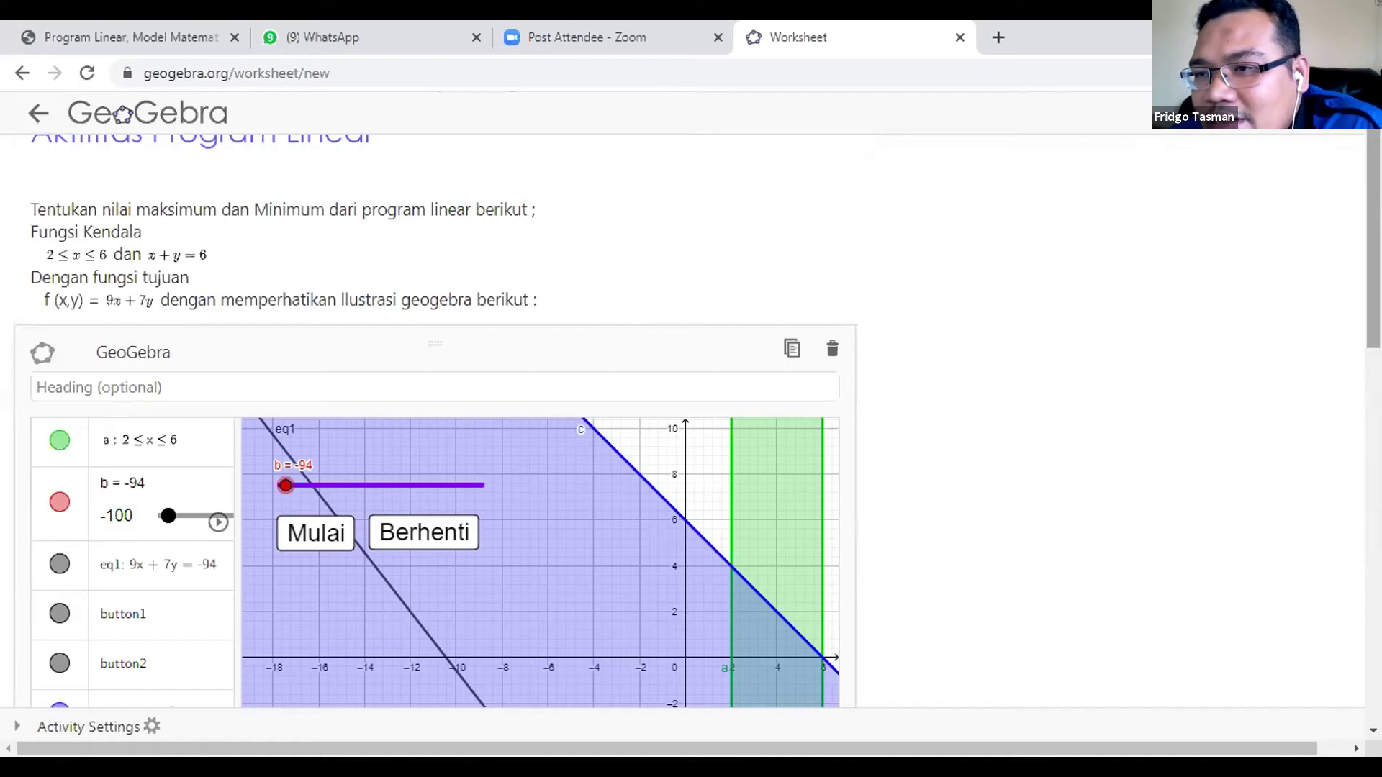
scroll(691, 421, "down", 5)
scroll(690, 421, "down", 3)
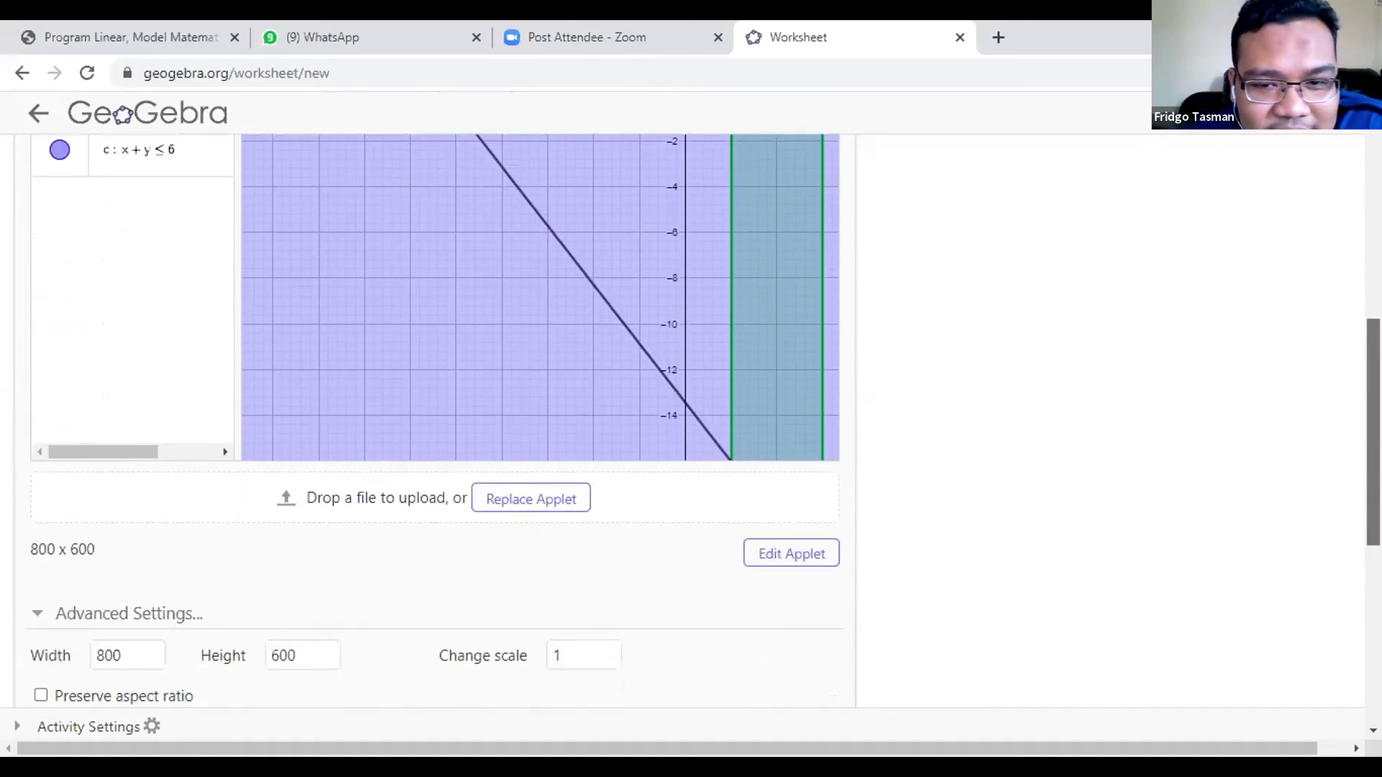
scroll(691, 421, "down", 3)
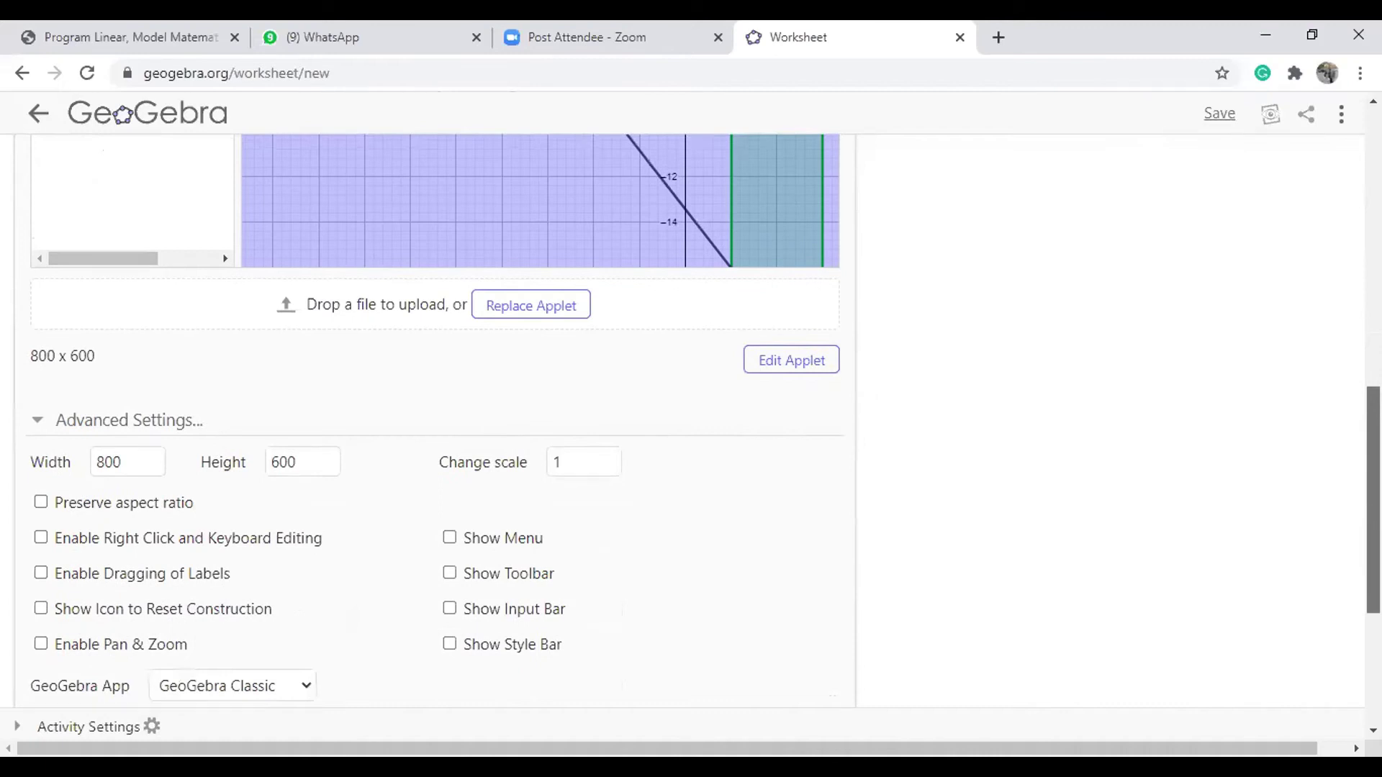
scroll(691, 421, "up", 6)
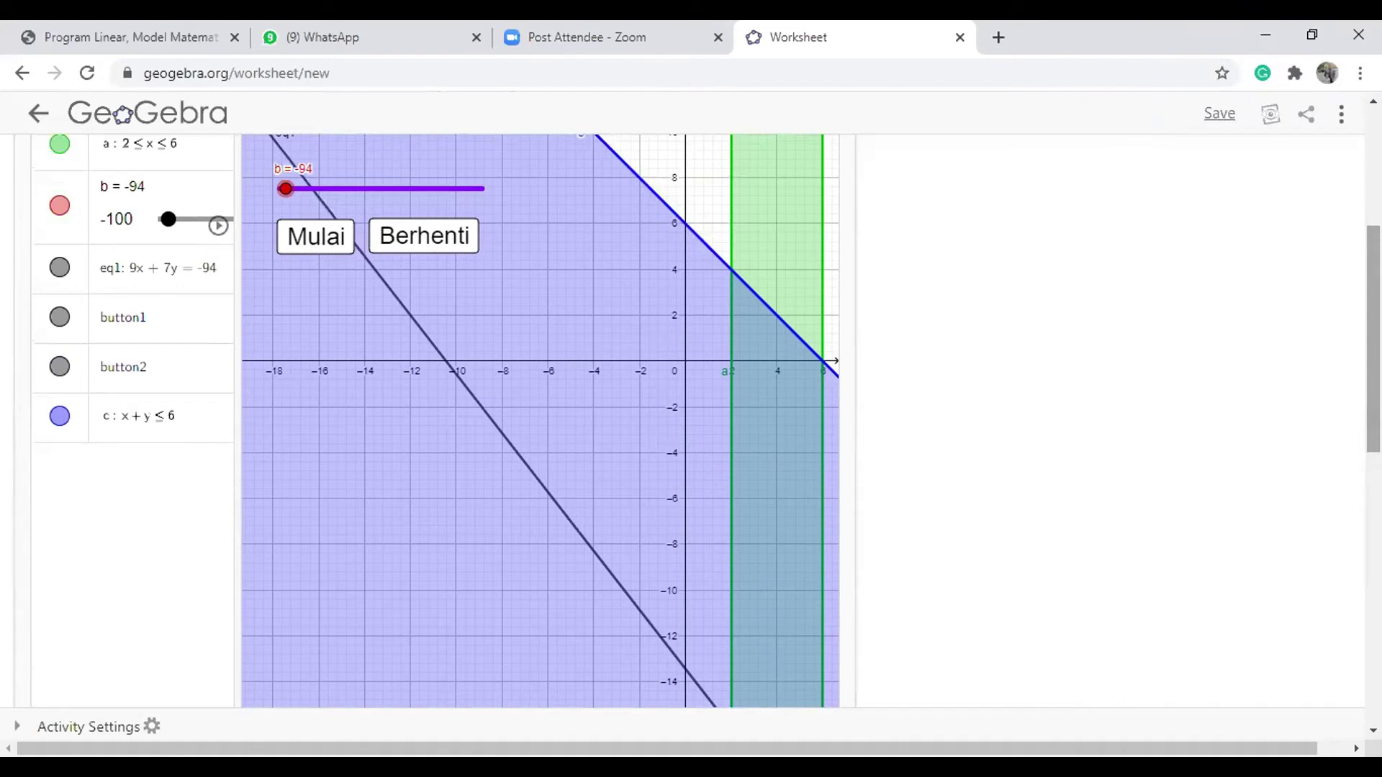
scroll(432, 421, "up", 5)
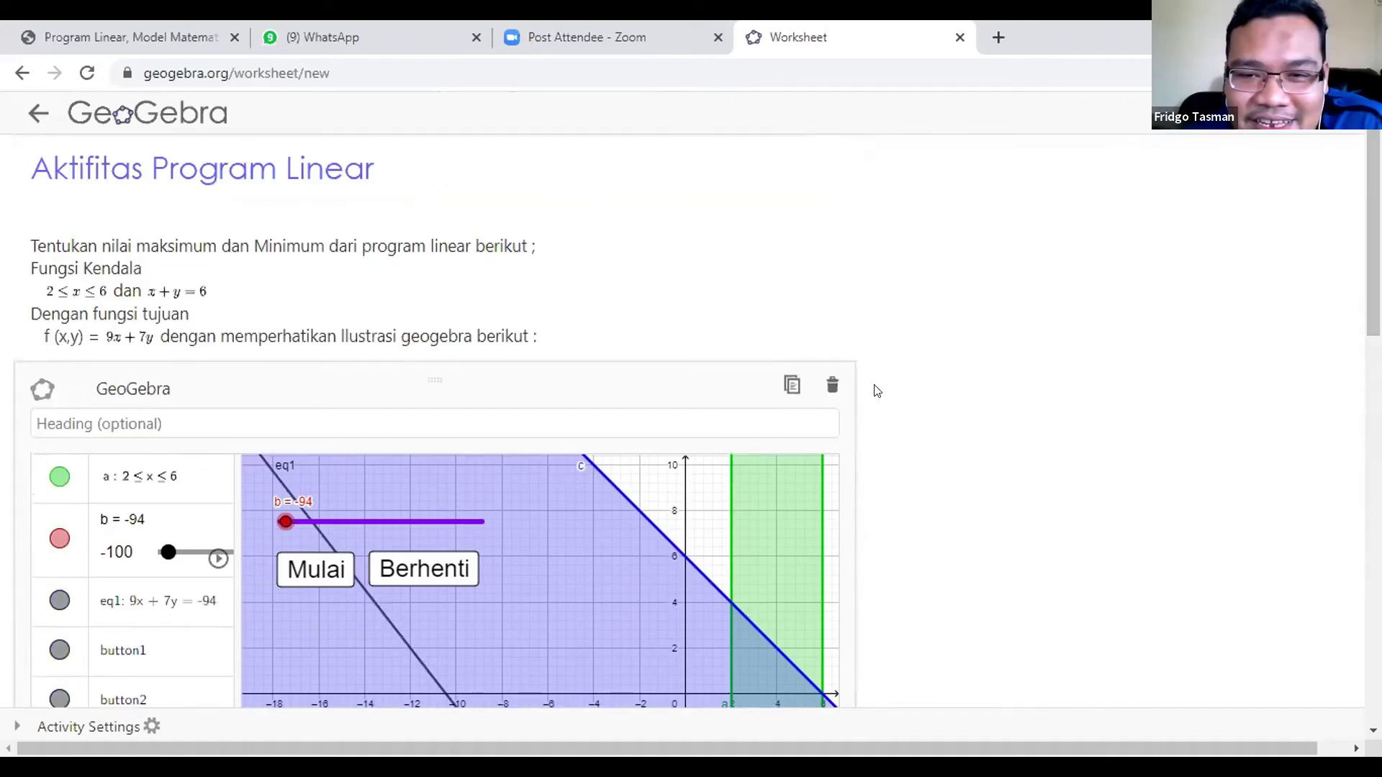
Delete the applet and insert it again by dropping "contoh program linear" from Documents onto the upload area, and close the file chooser
left_click(833, 385)
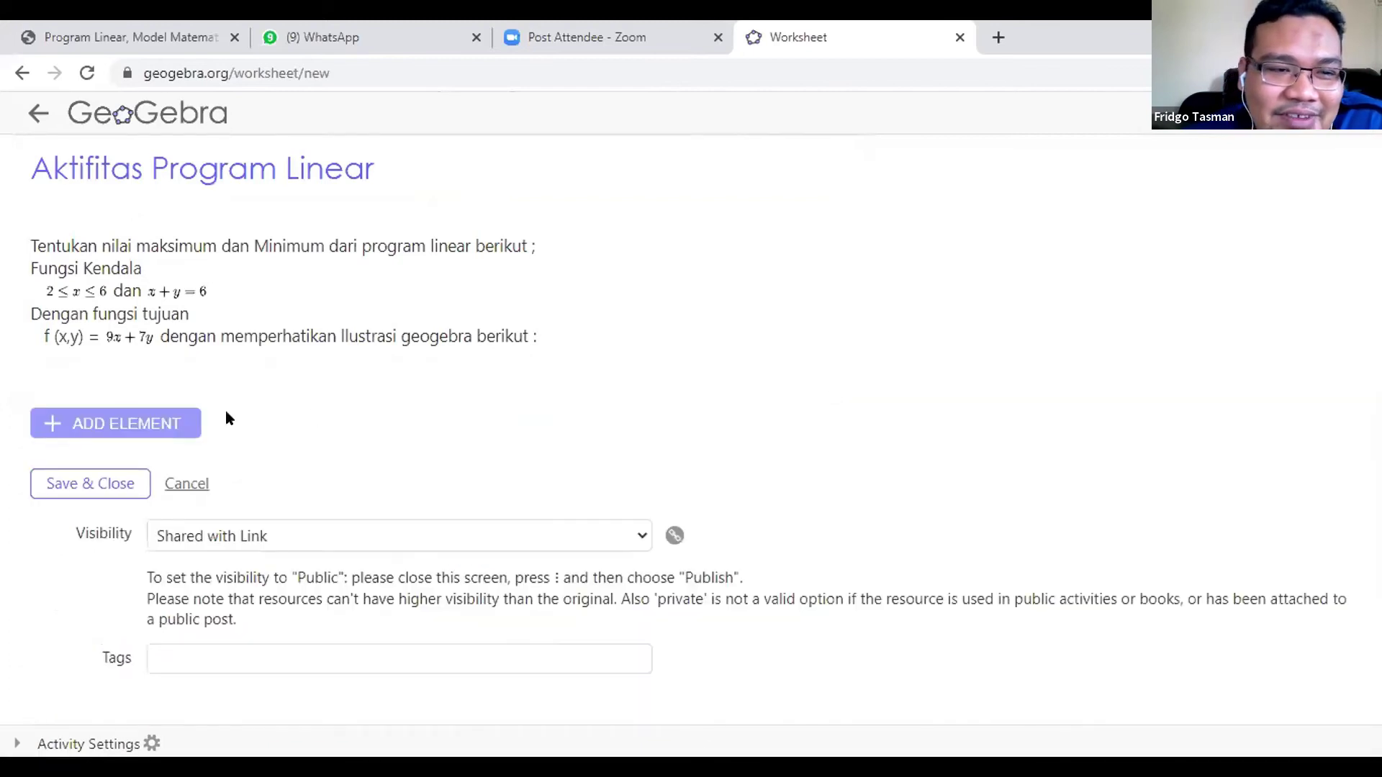
left_click(126, 420)
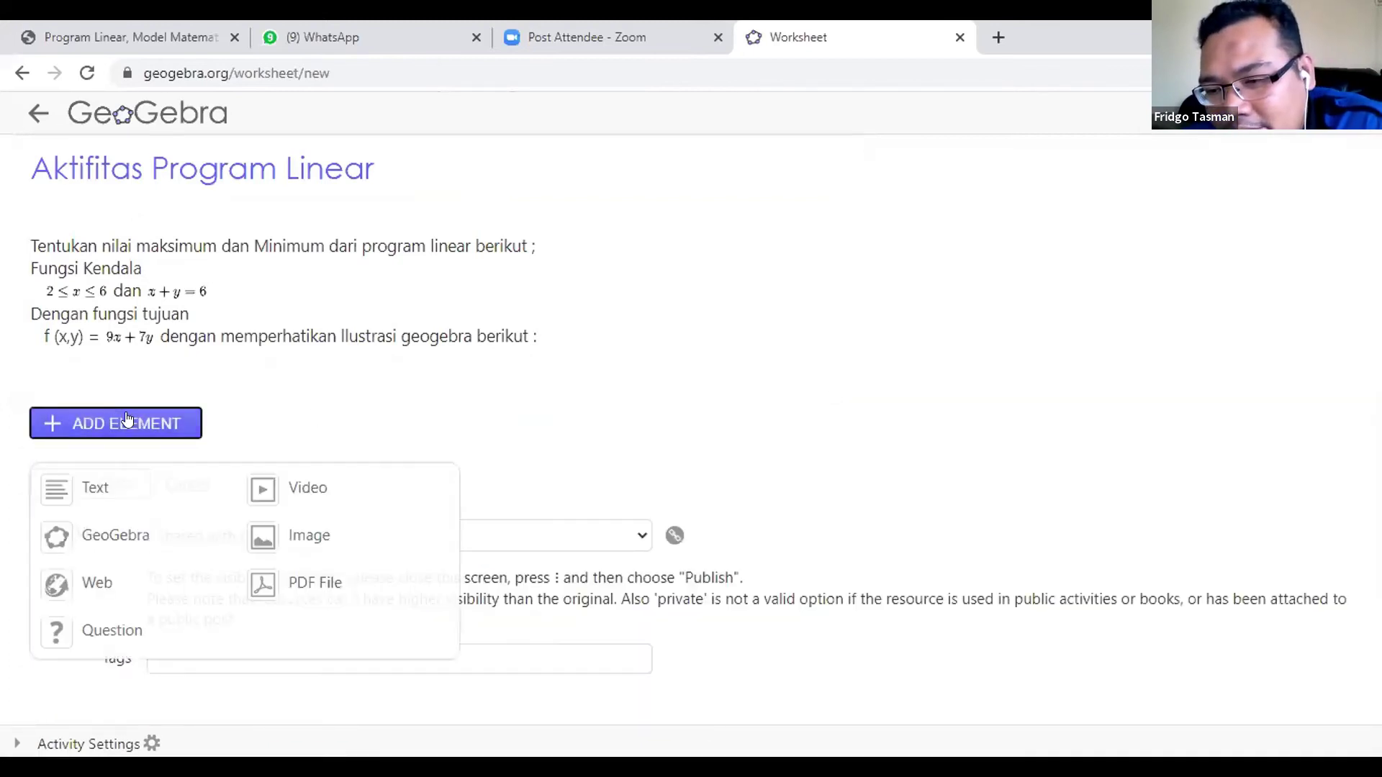
left_click(125, 534)
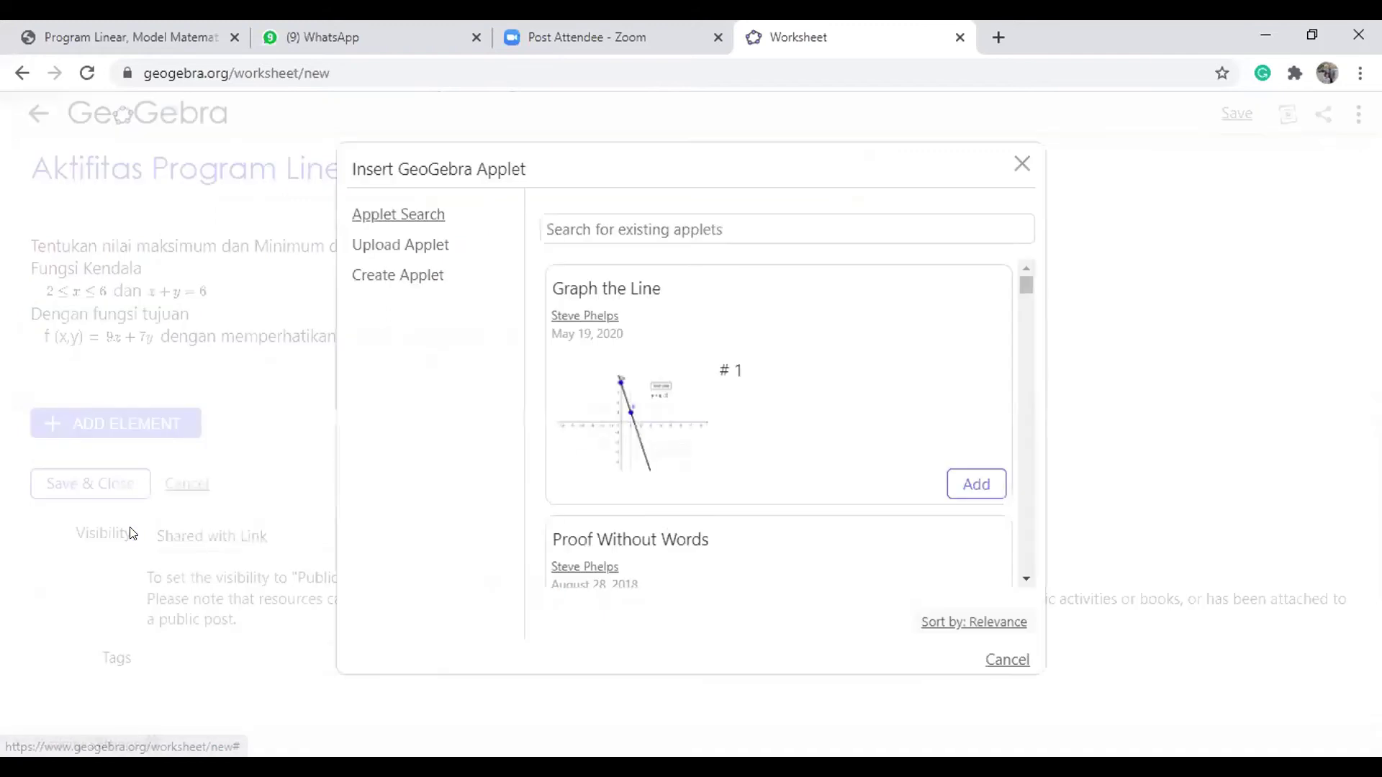
left_click(388, 248)
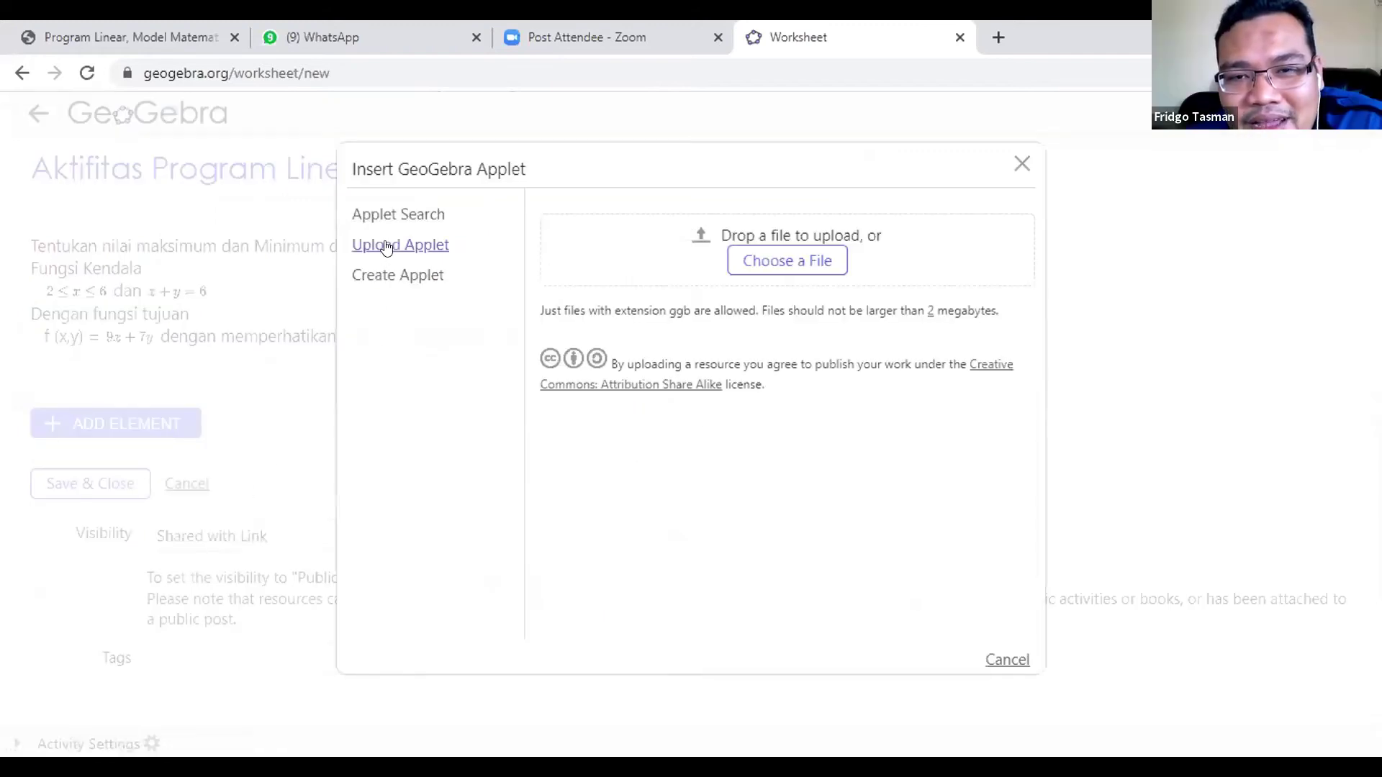
left_click(777, 262)
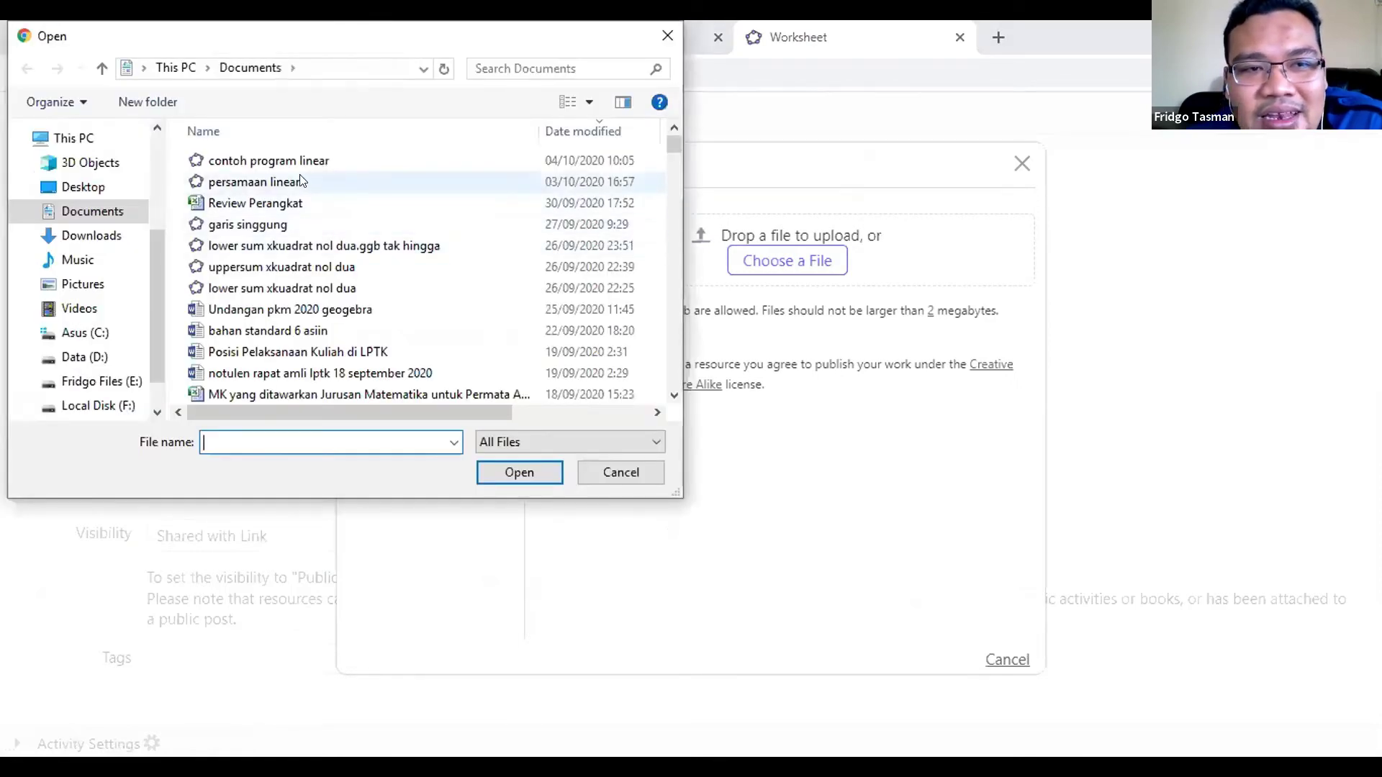
left_click(262, 161)
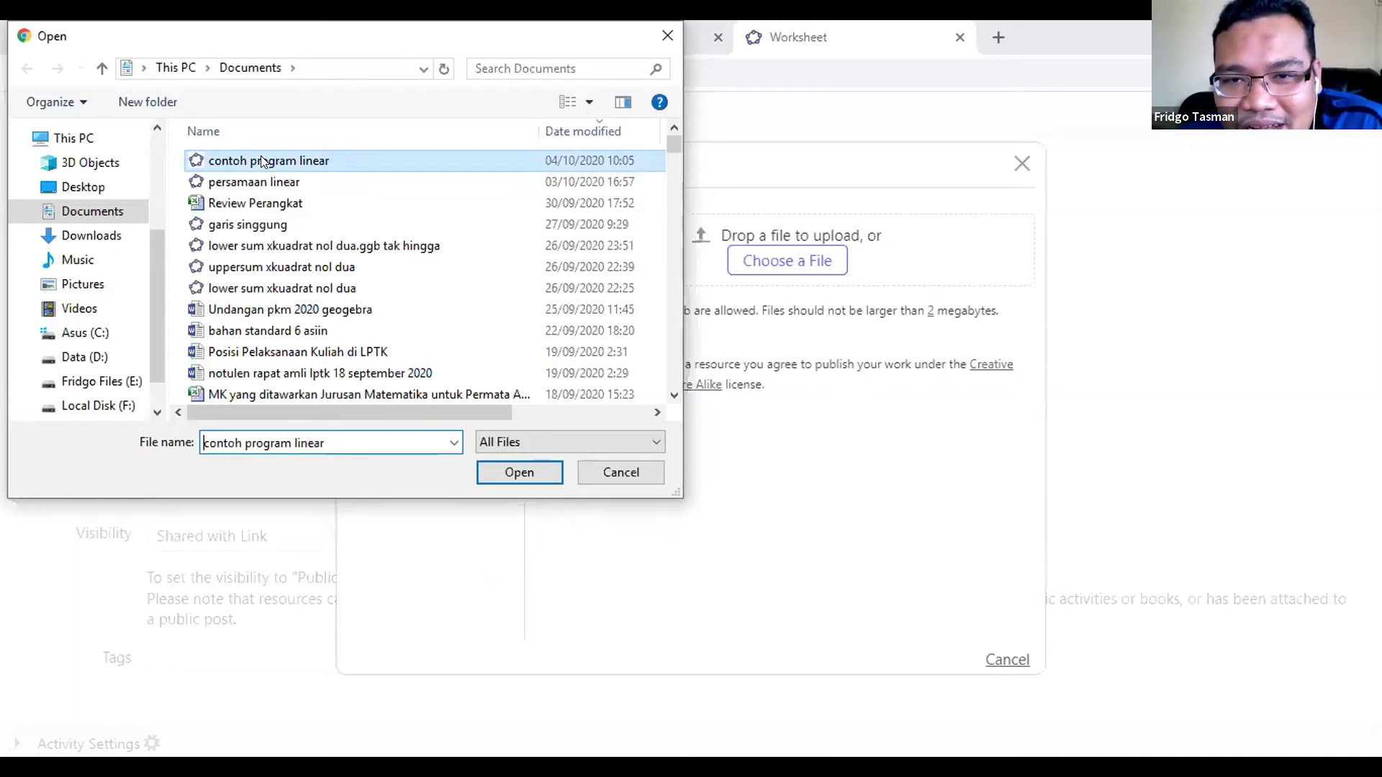
left_click_drag(262, 161, 896, 287)
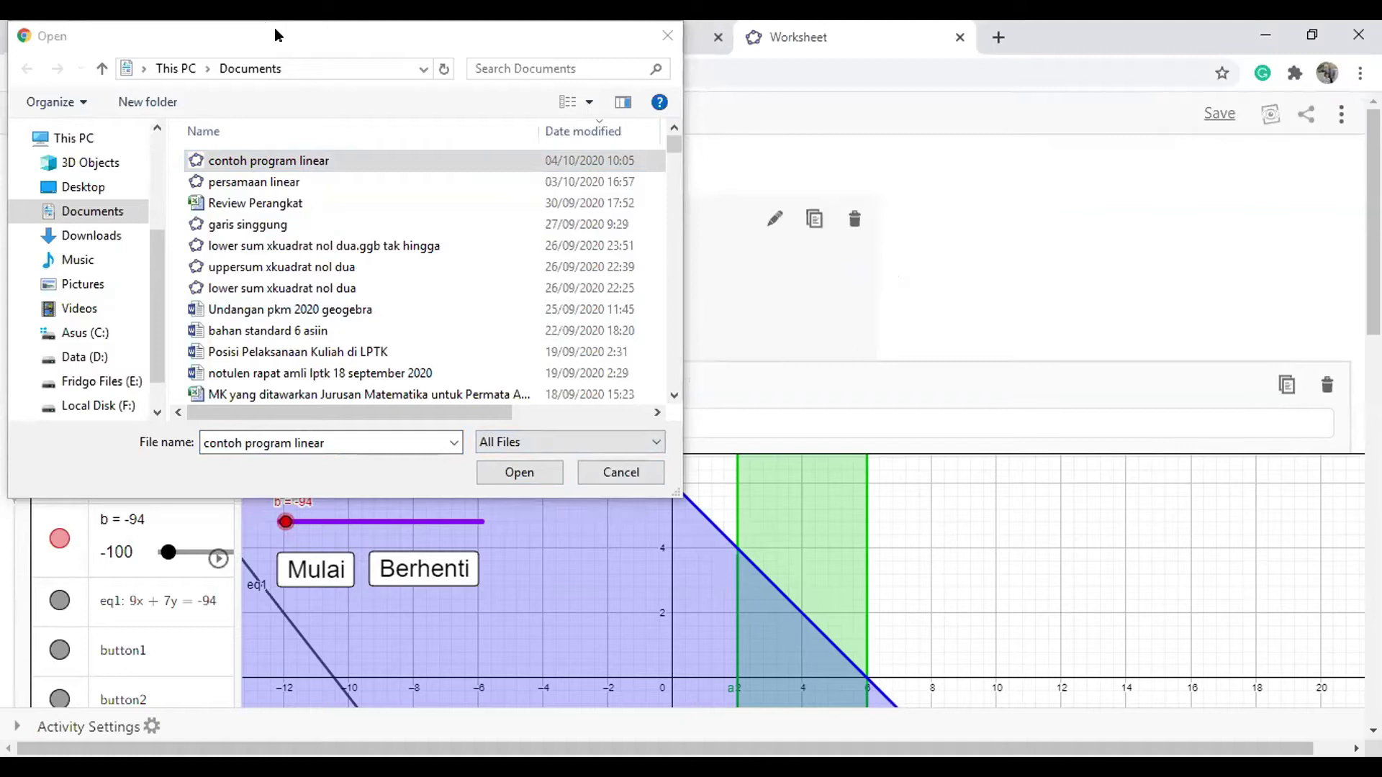
left_click_drag(275, 34, 312, 143)
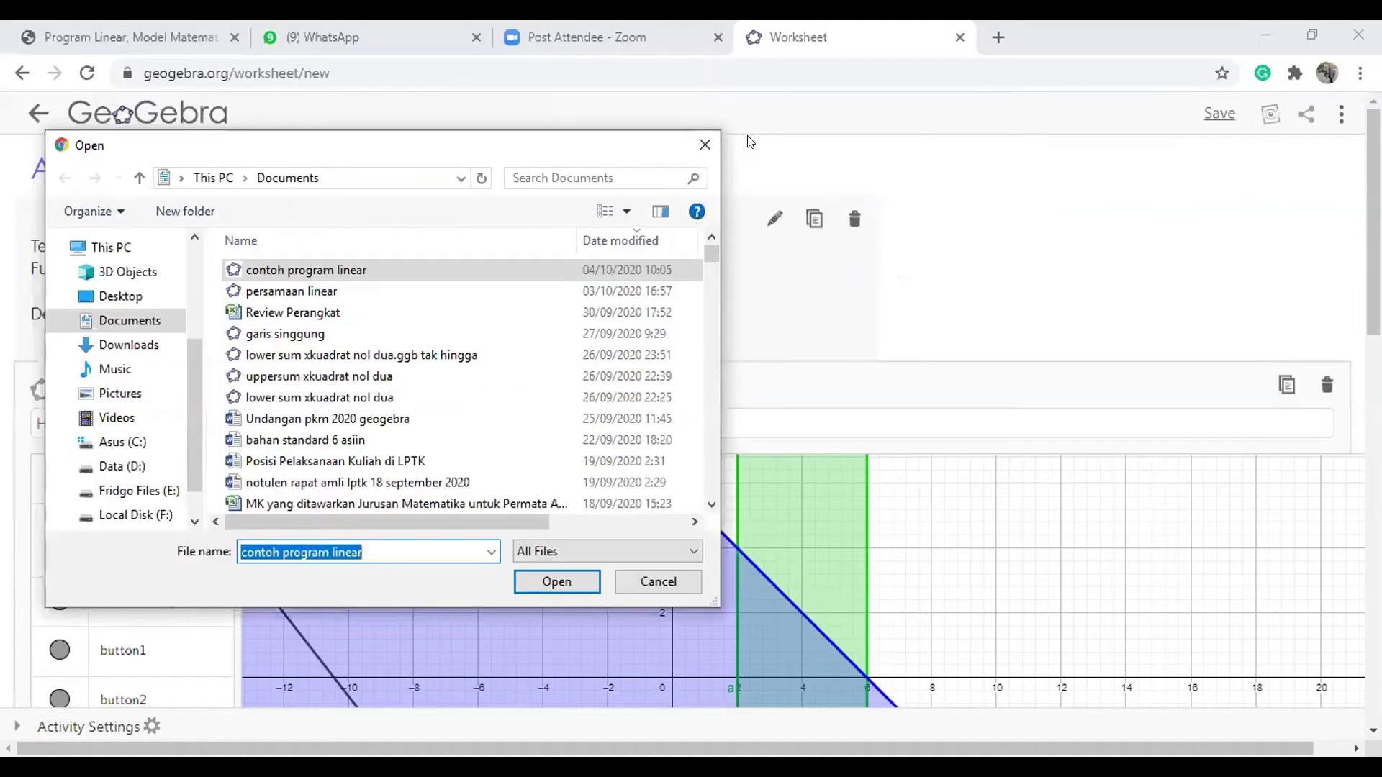
left_click(703, 153)
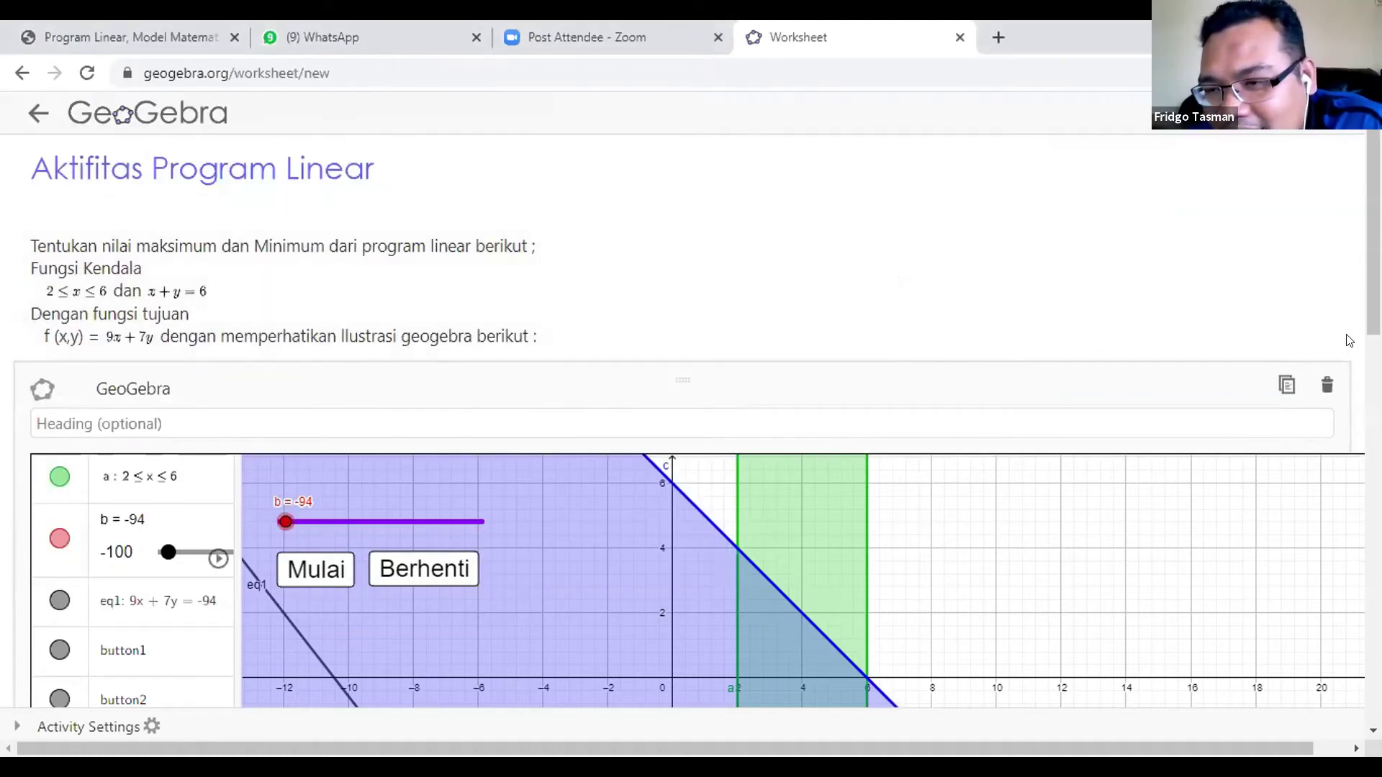
Repeat the applet insertion: delete the current applet and upload "contoh program linear" from Documents once more, closing the leftover file chooser
left_click(1326, 389)
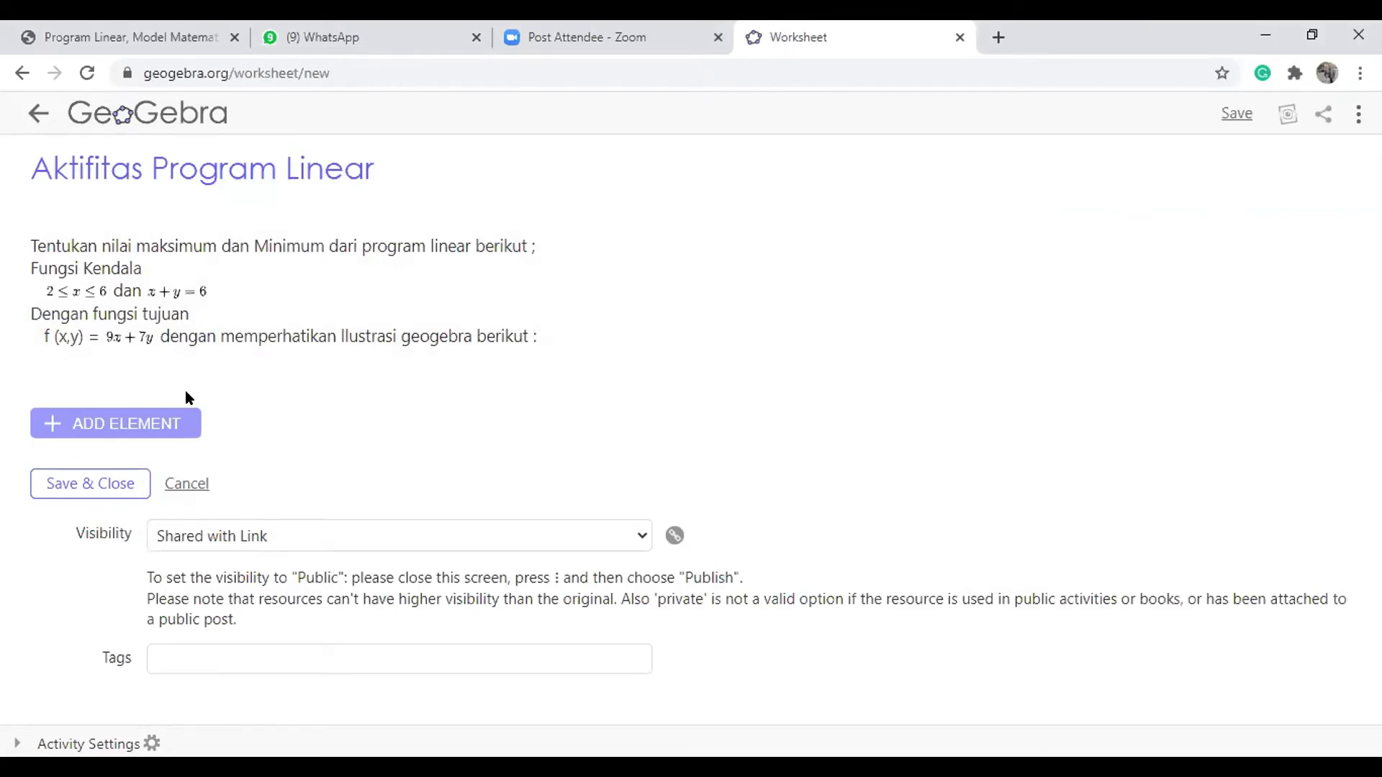
left_click(105, 432)
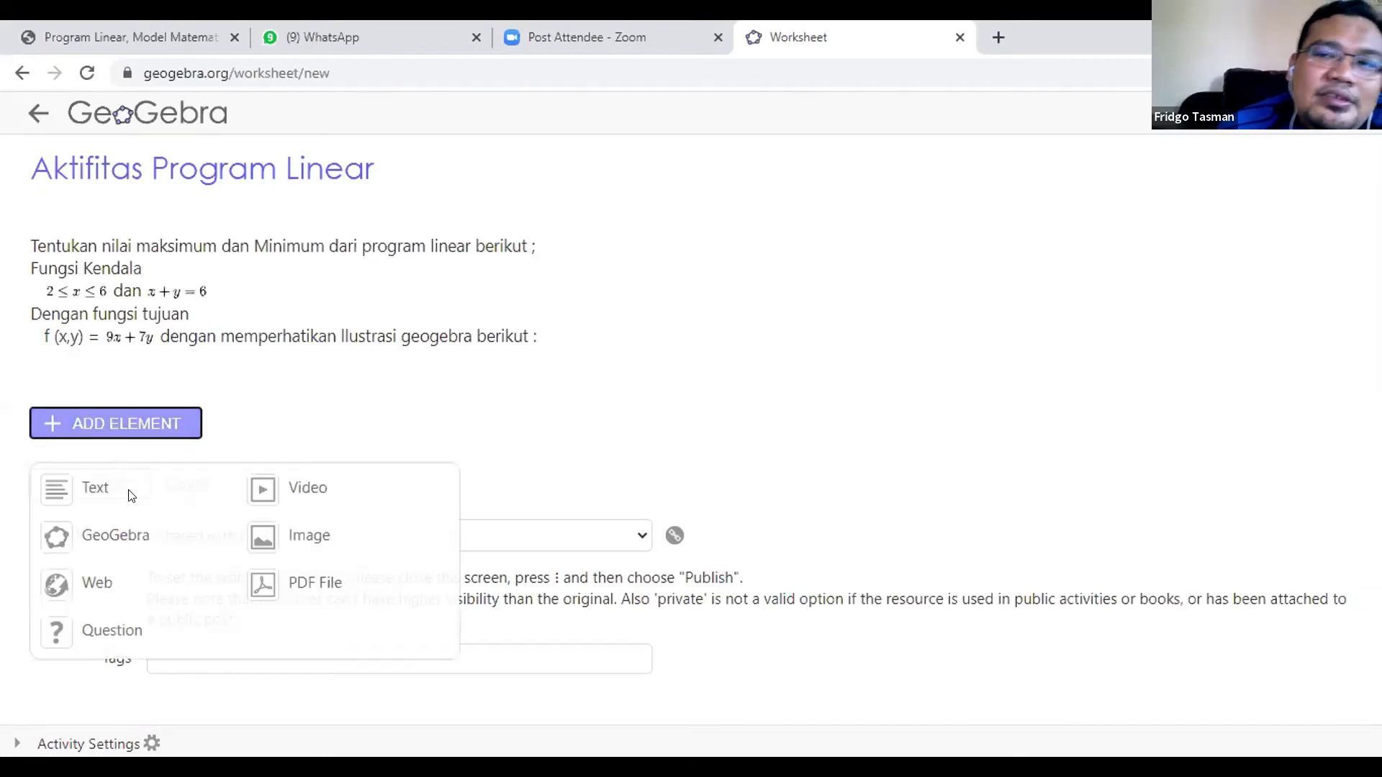
left_click(122, 535)
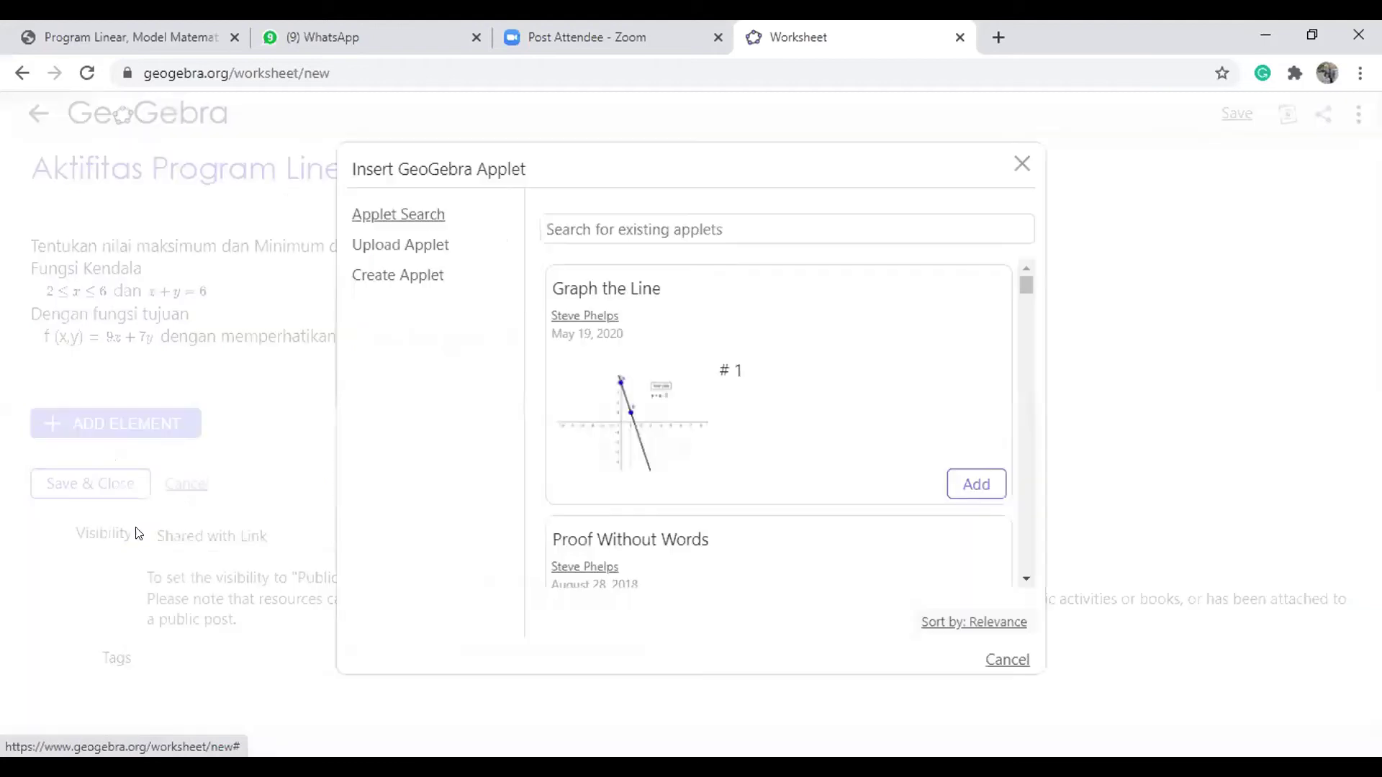
left_click(411, 253)
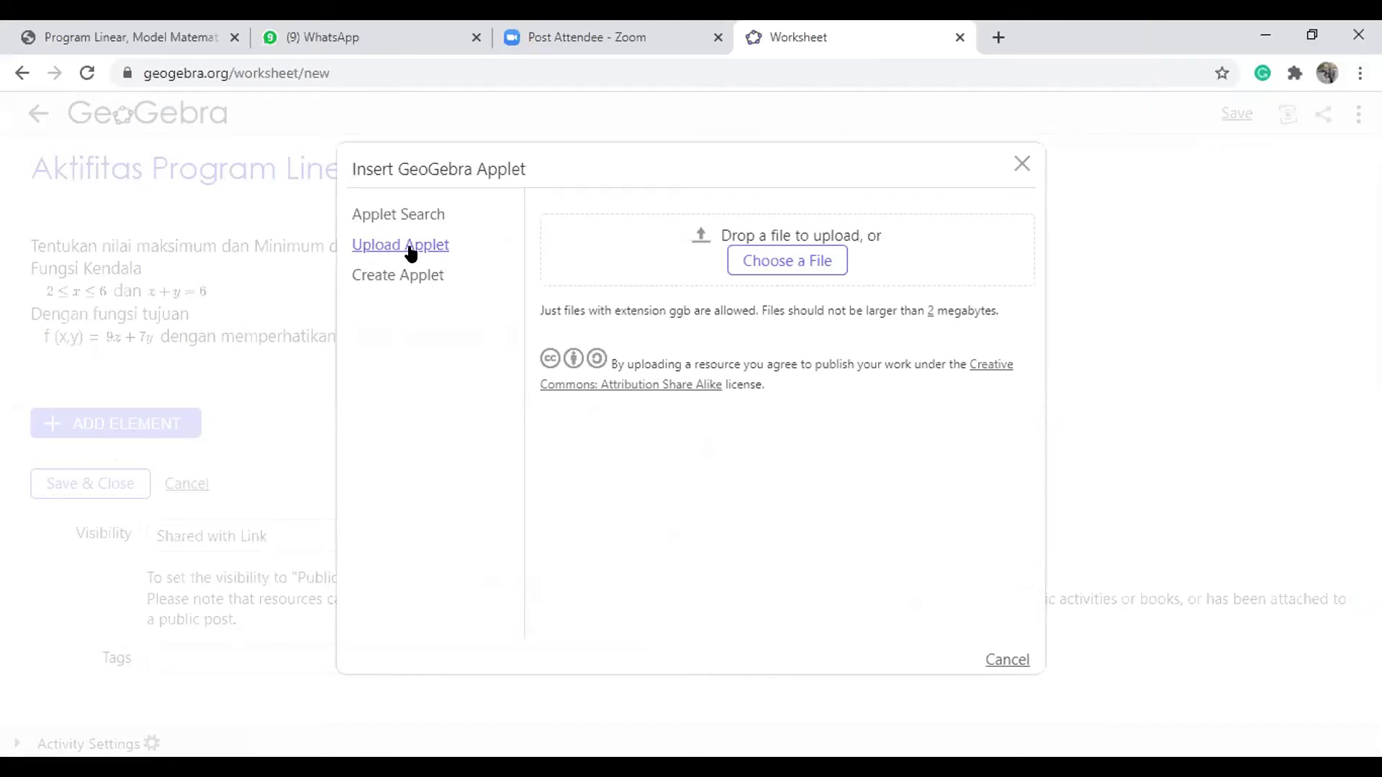
left_click(780, 260)
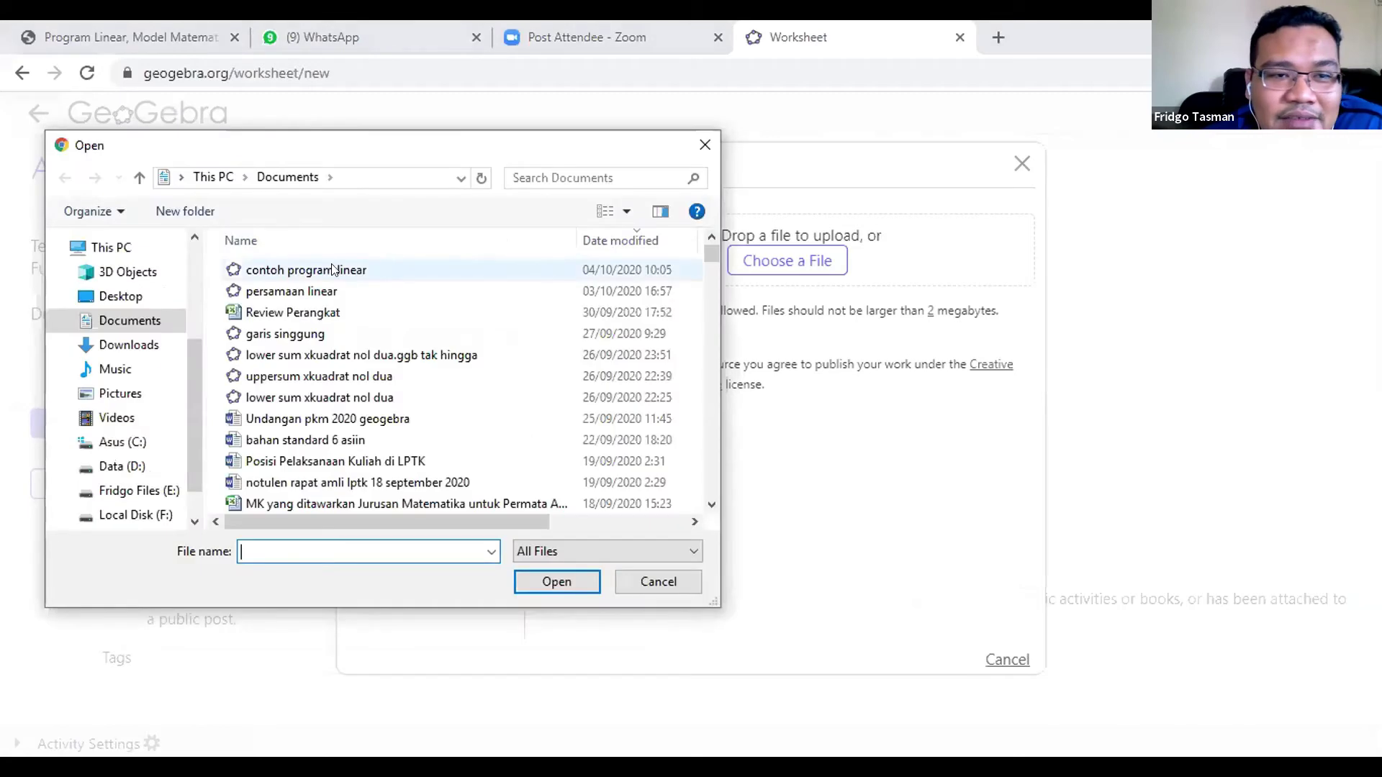
left_click(293, 269)
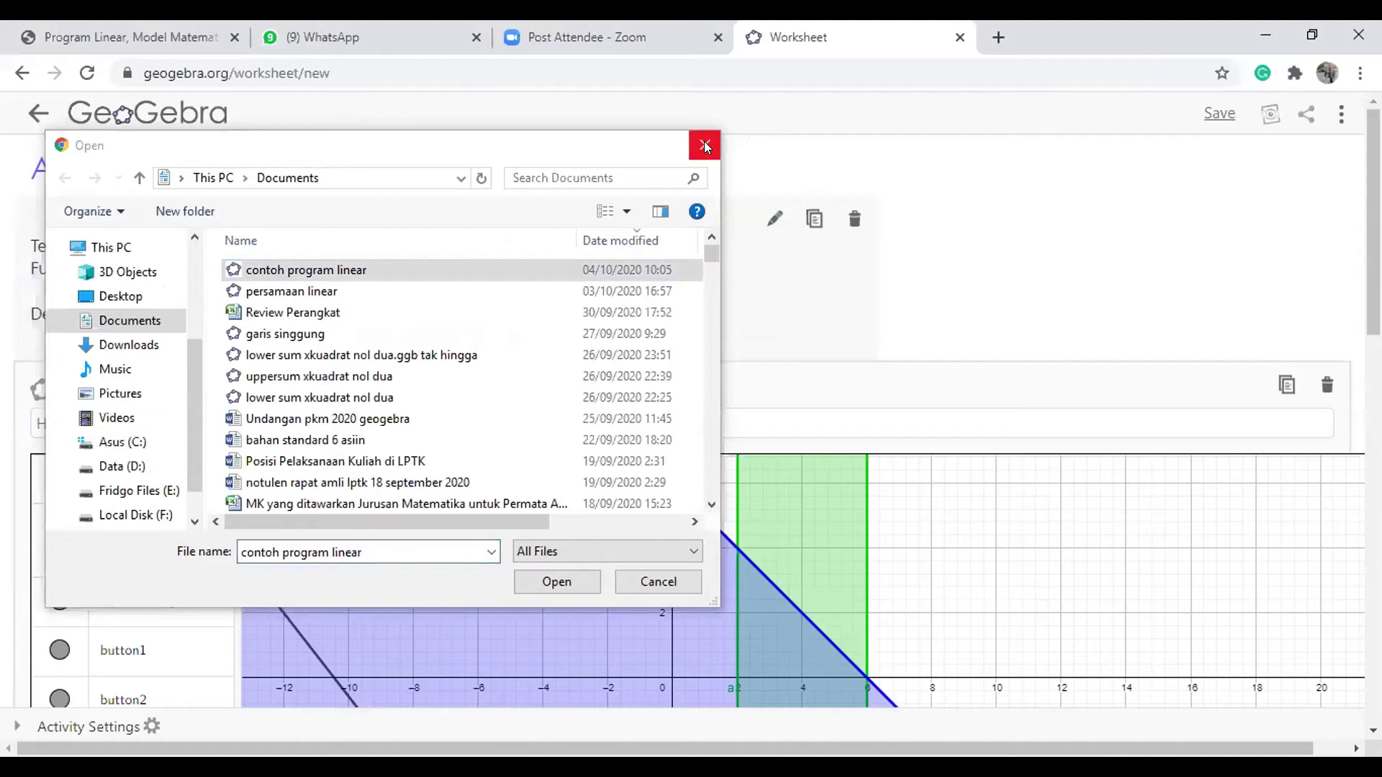
left_click(705, 147)
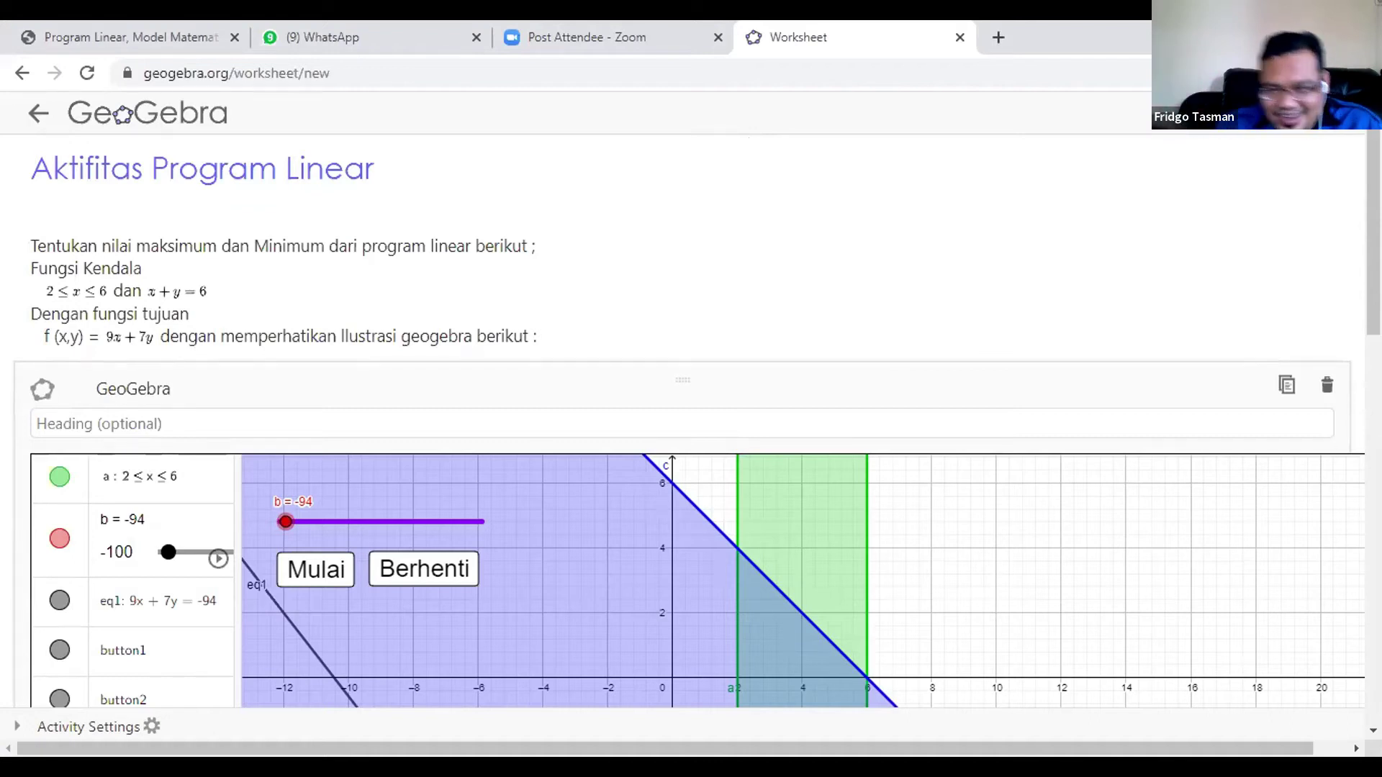
Remove the existing applet and upload a fresh copy of "contoh program linear" from Documents into the activity, dismissing the file chooser
left_click(1320, 389)
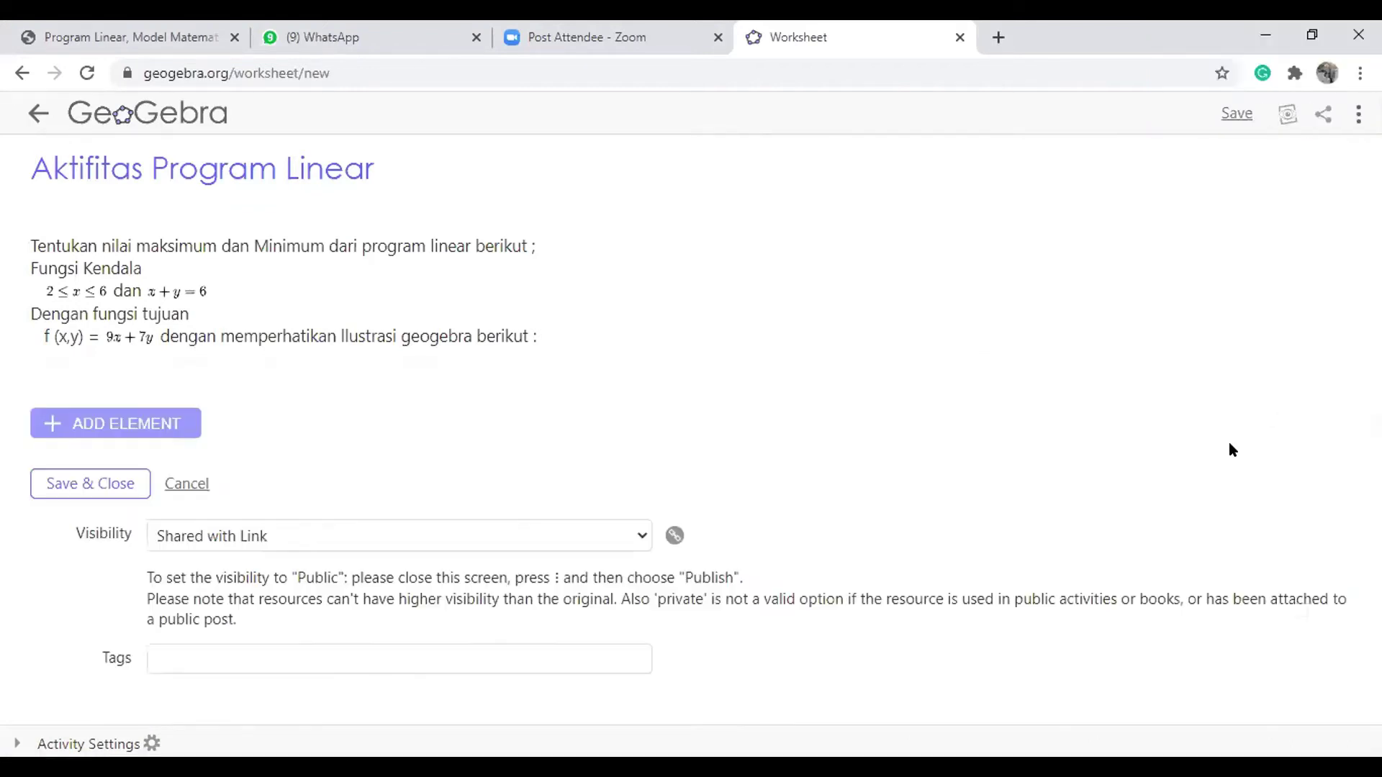
left_click(109, 422)
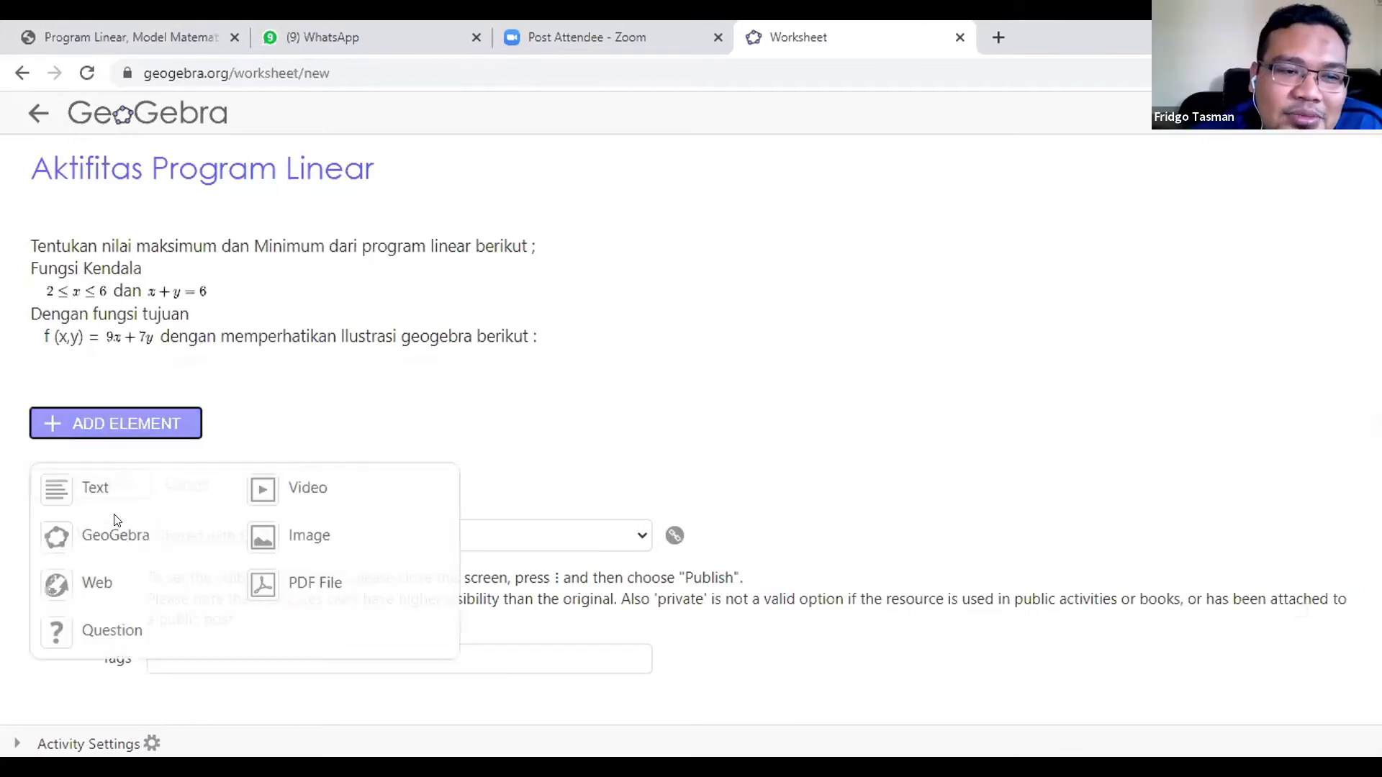
left_click(109, 546)
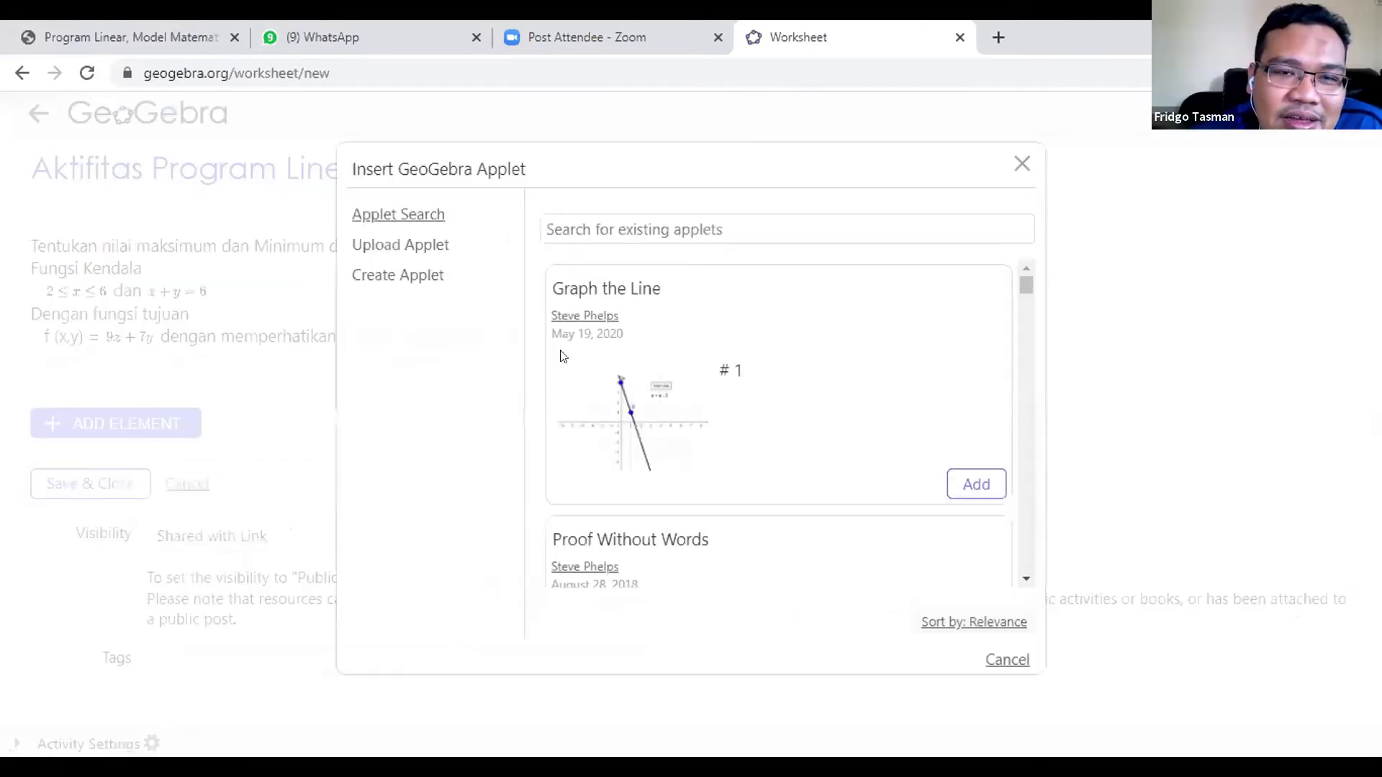
left_click(432, 247)
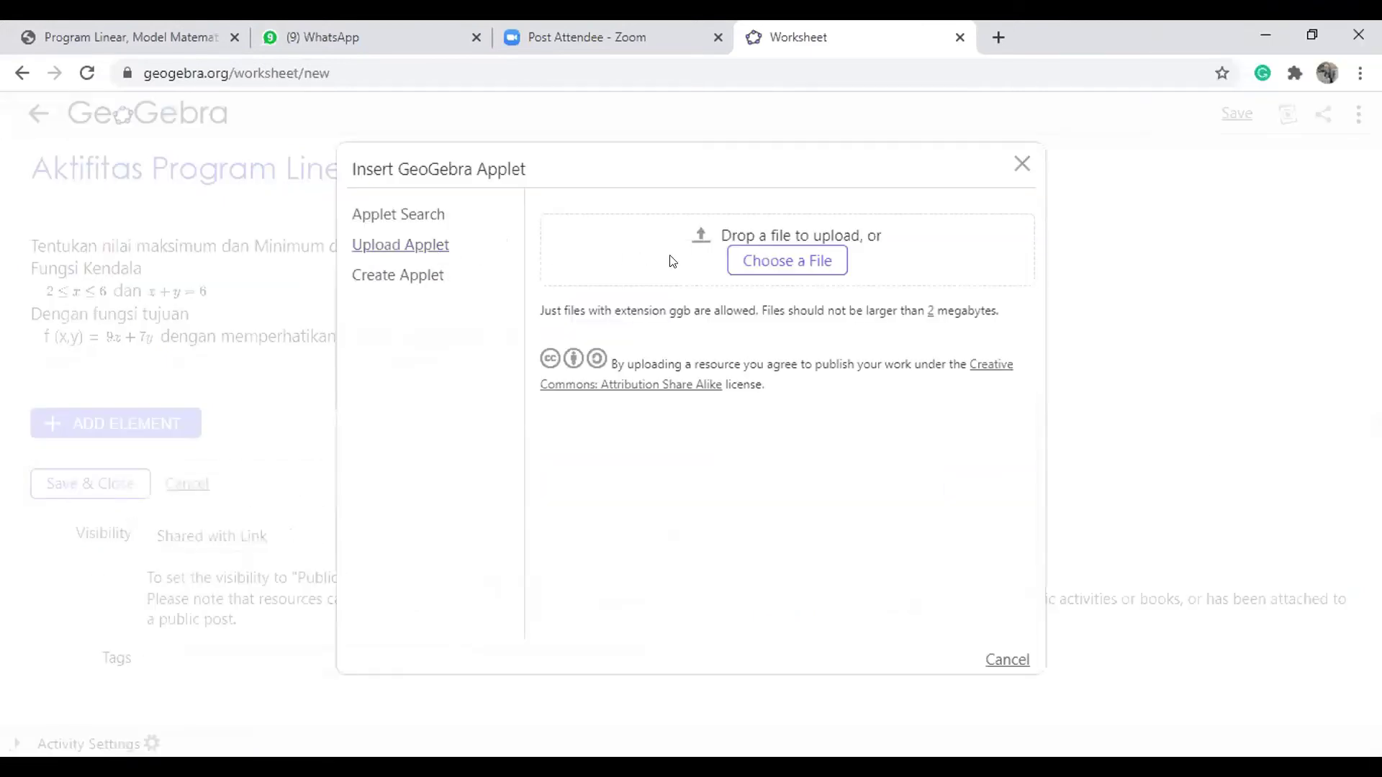
left_click(736, 269)
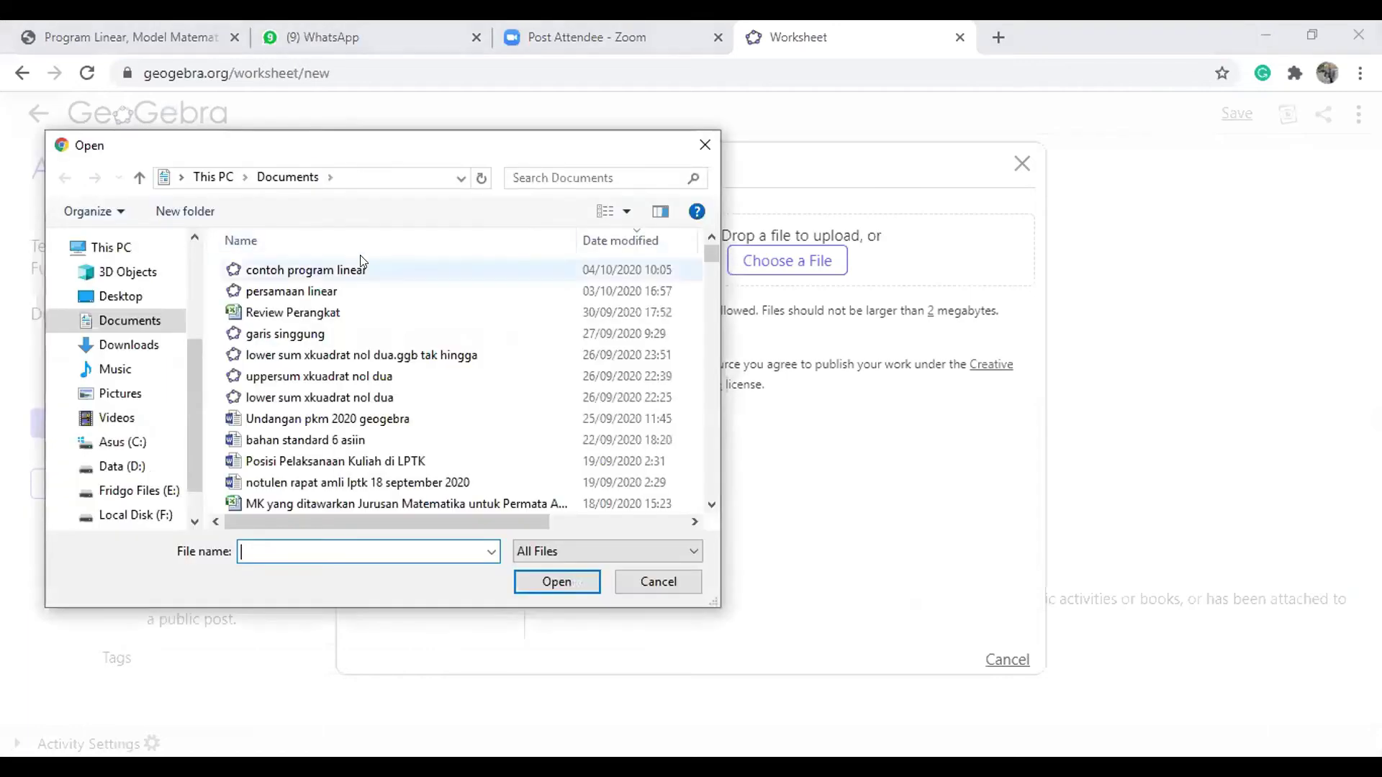
left_click(311, 272)
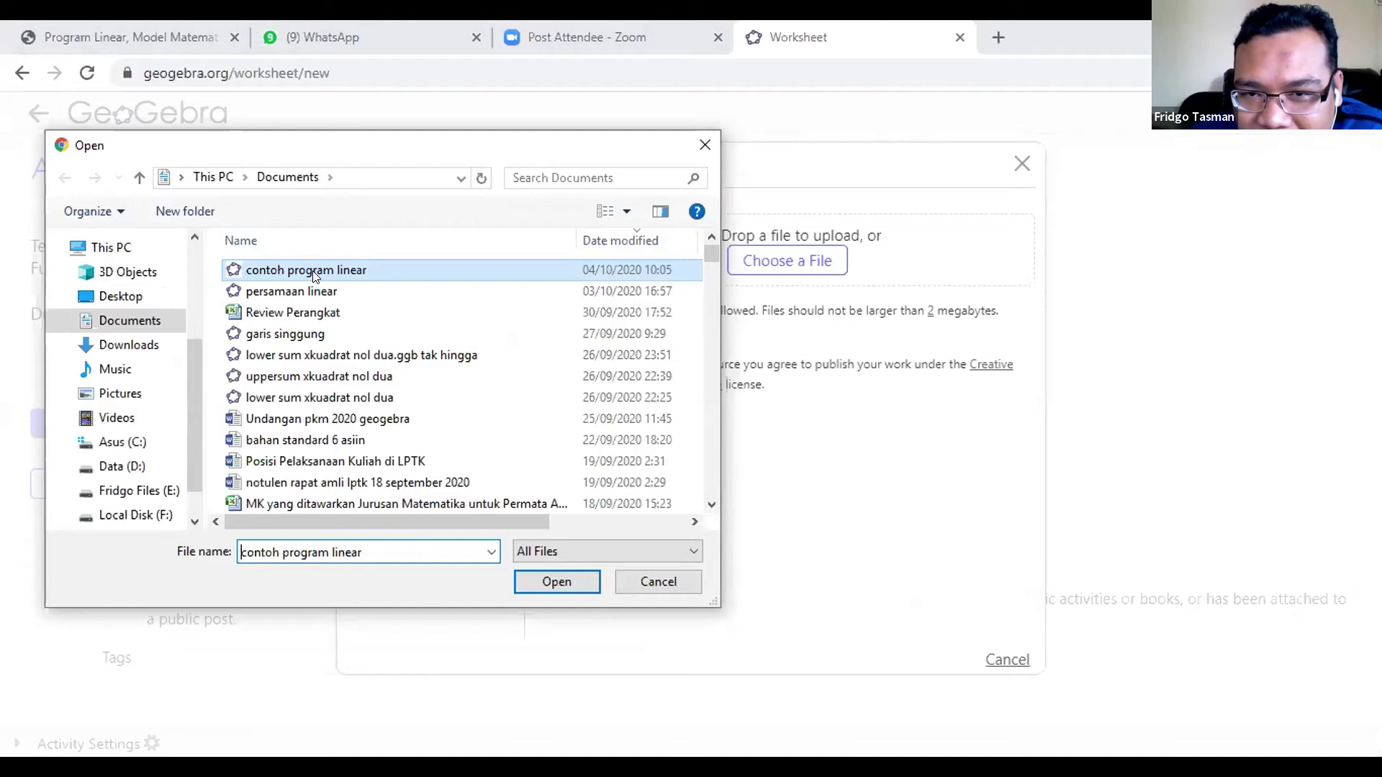
left_click_drag(314, 276, 881, 275)
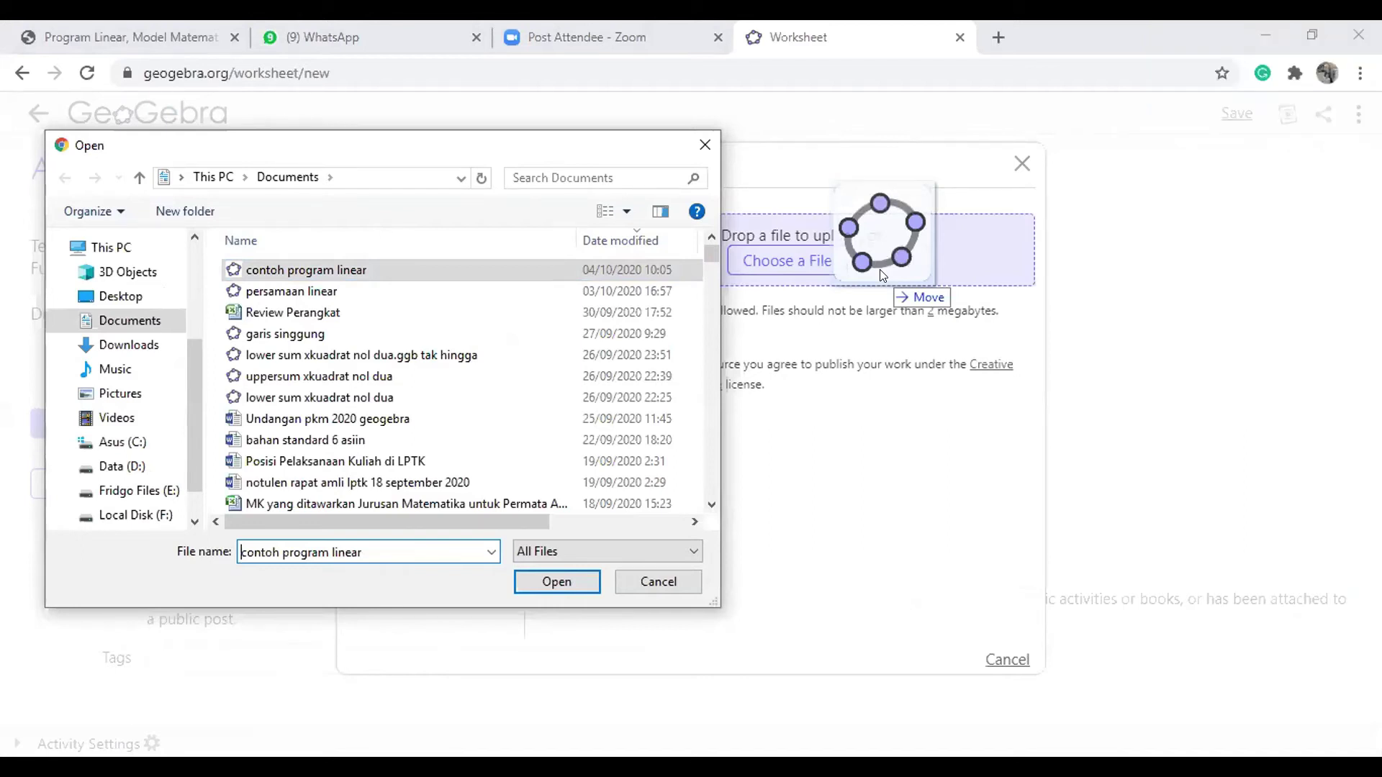
left_click_drag(882, 274, 882, 274)
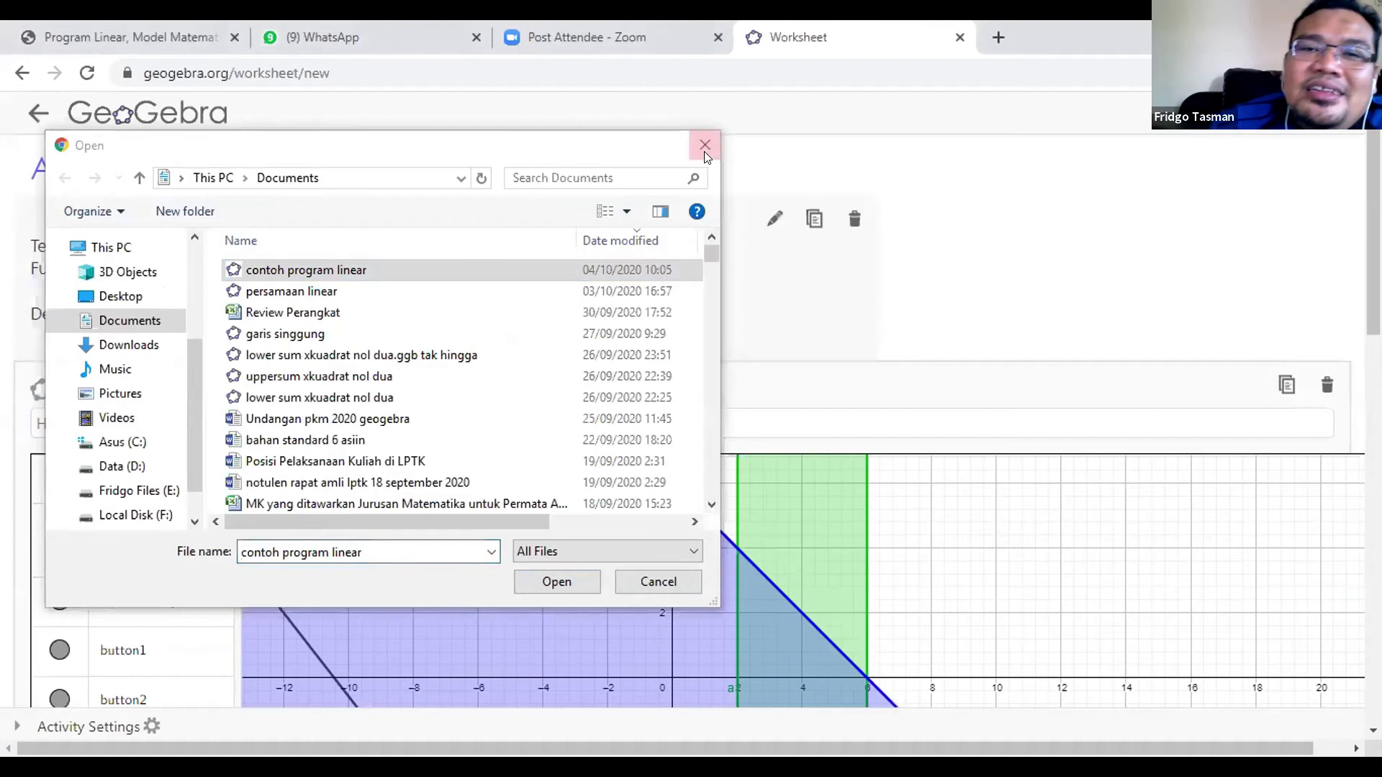
left_click(705, 148)
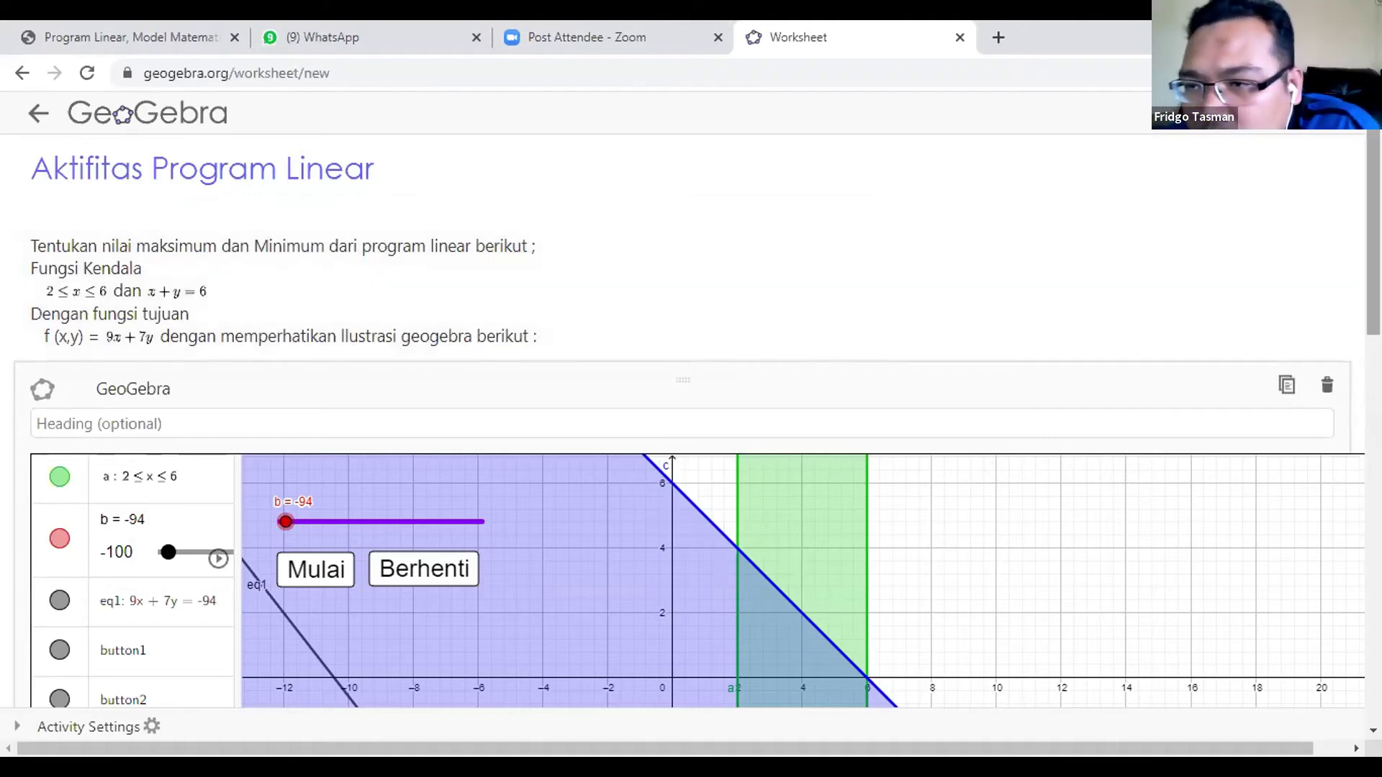
Set the newly inserted applet's width to 800 in its advanced settings
scroll(691, 421, "down", 10)
scroll(691, 421, "down", 1)
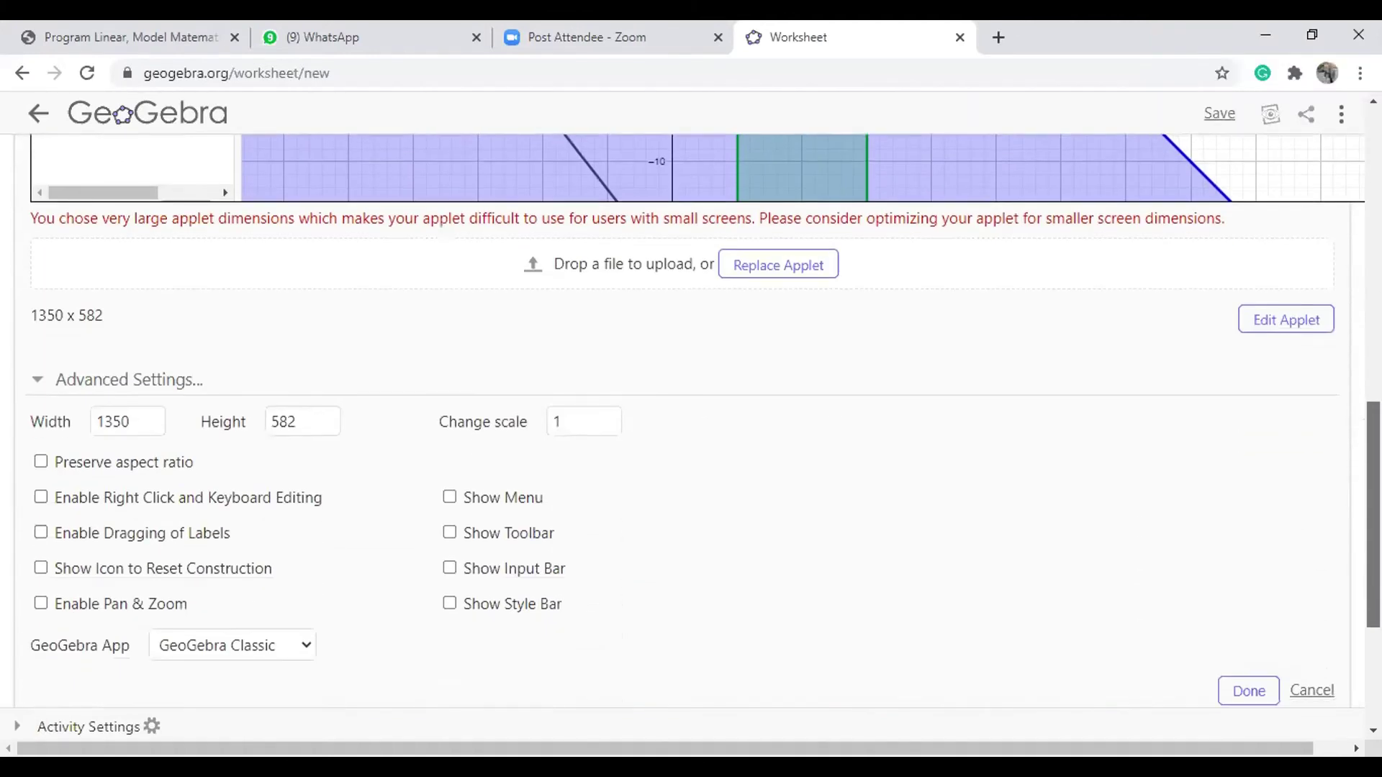
scroll(135, 565, "up", 2)
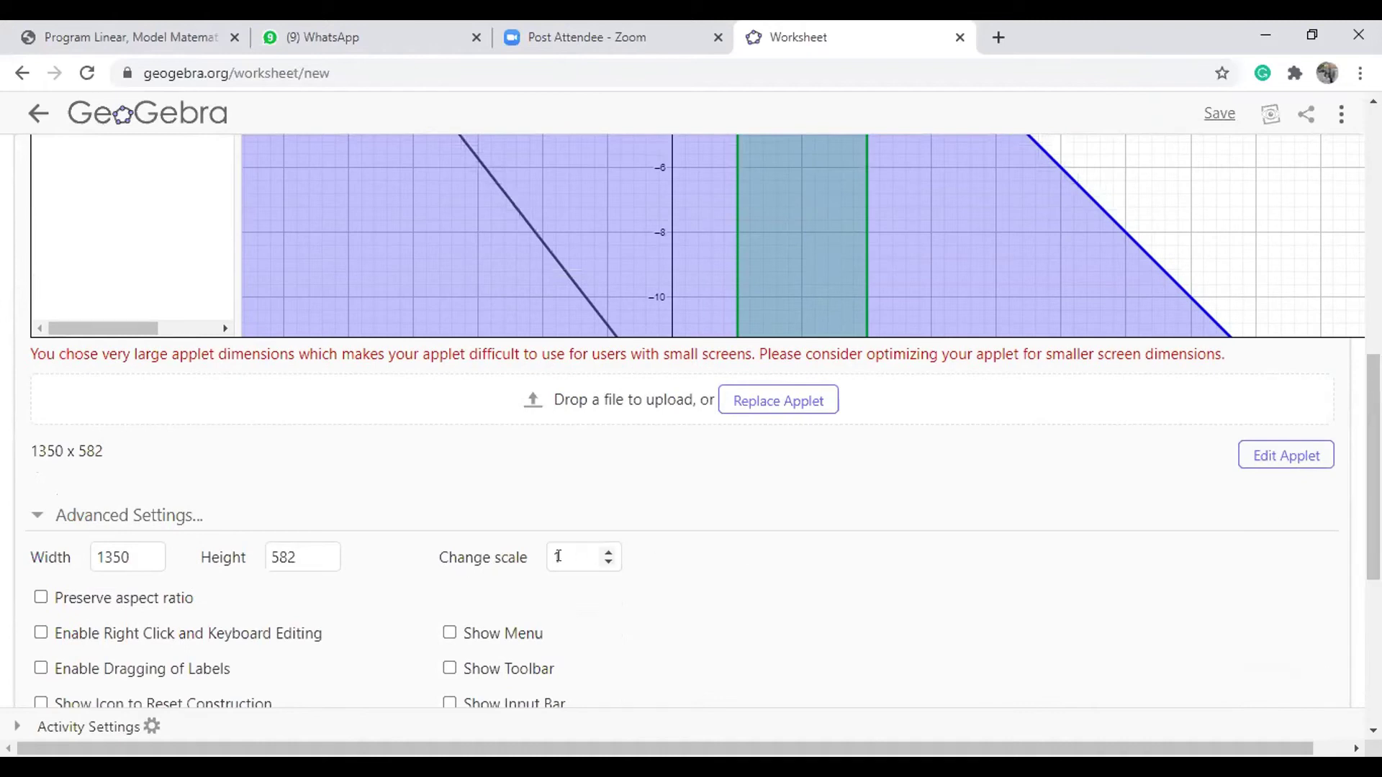
left_click(40, 516)
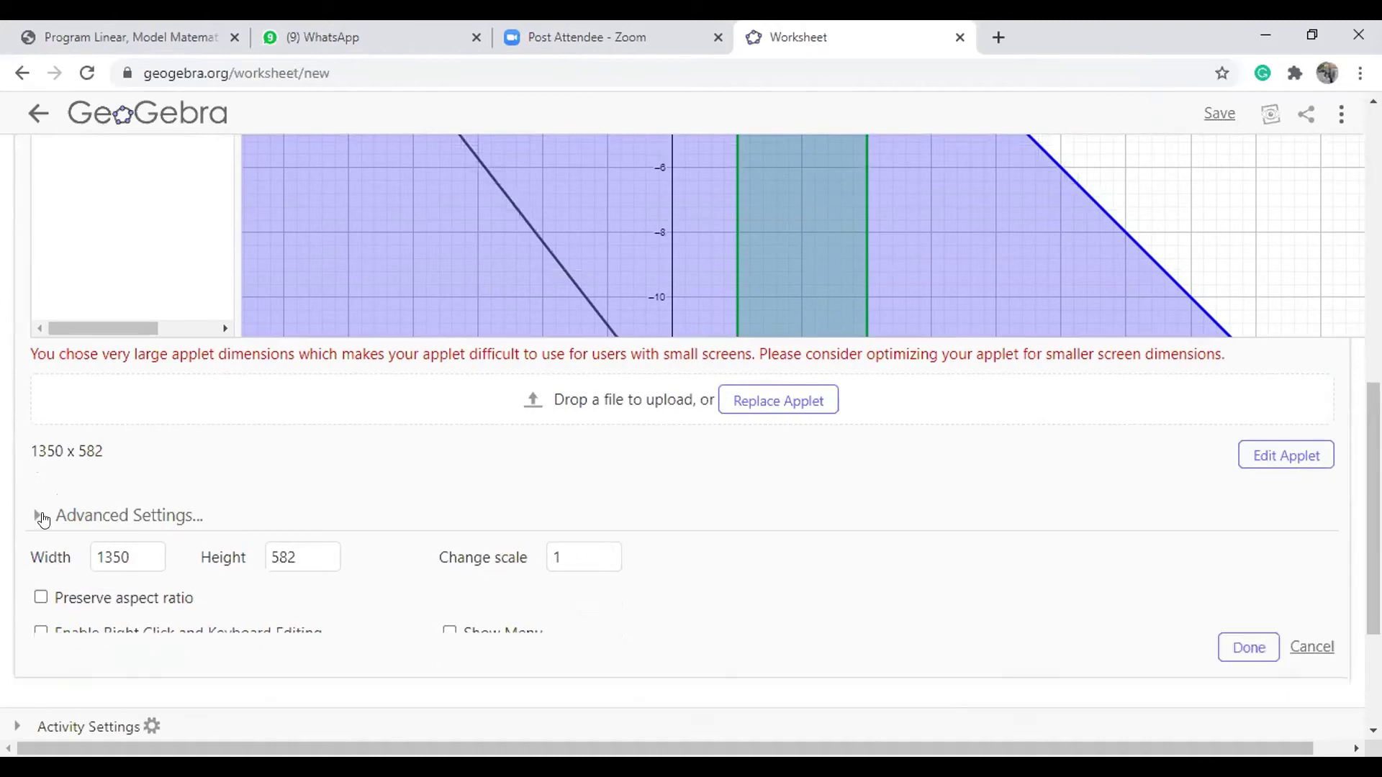
left_click(41, 516)
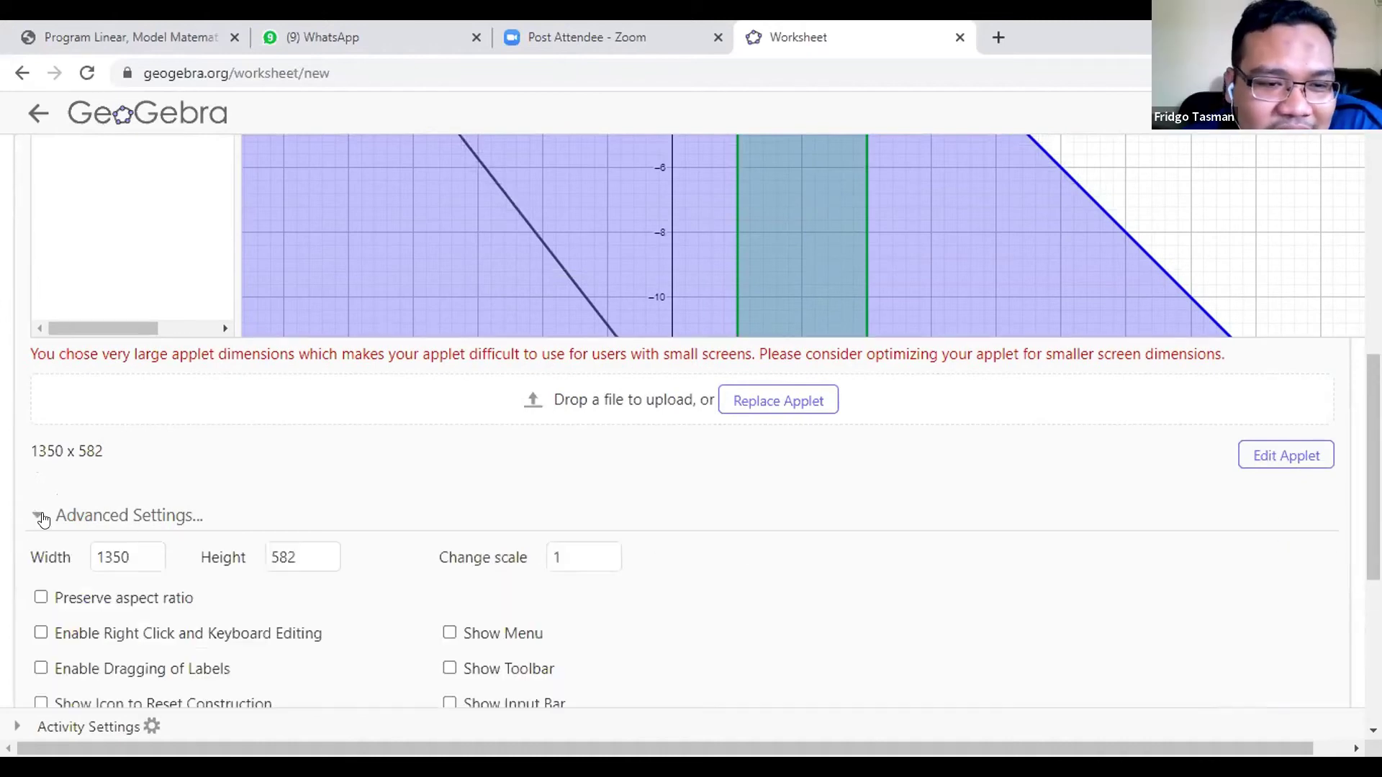
left_click(595, 556)
left_click(124, 557)
left_click_drag(124, 556, 43, 567)
type("800")
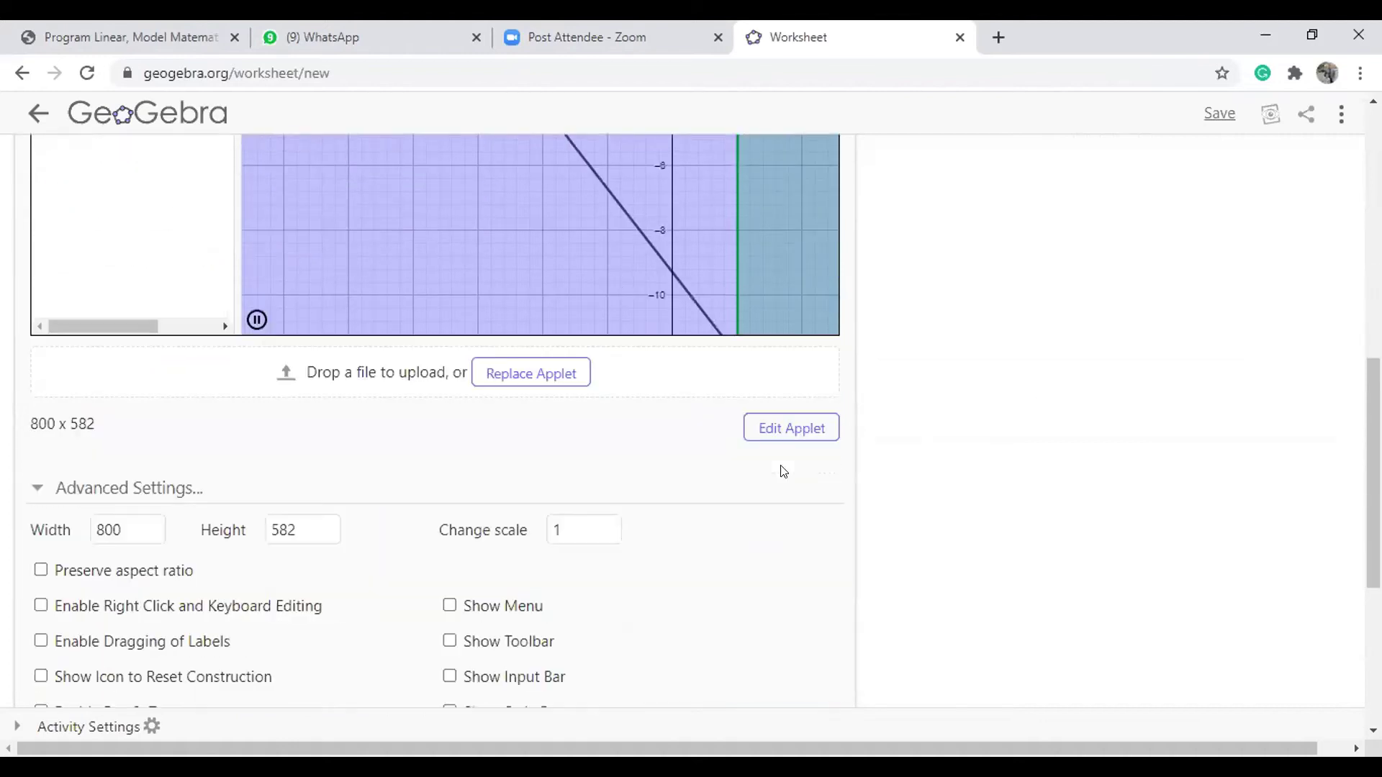
Set the applet's height to 600 and check how it fits beneath the problem text
left_click(299, 518)
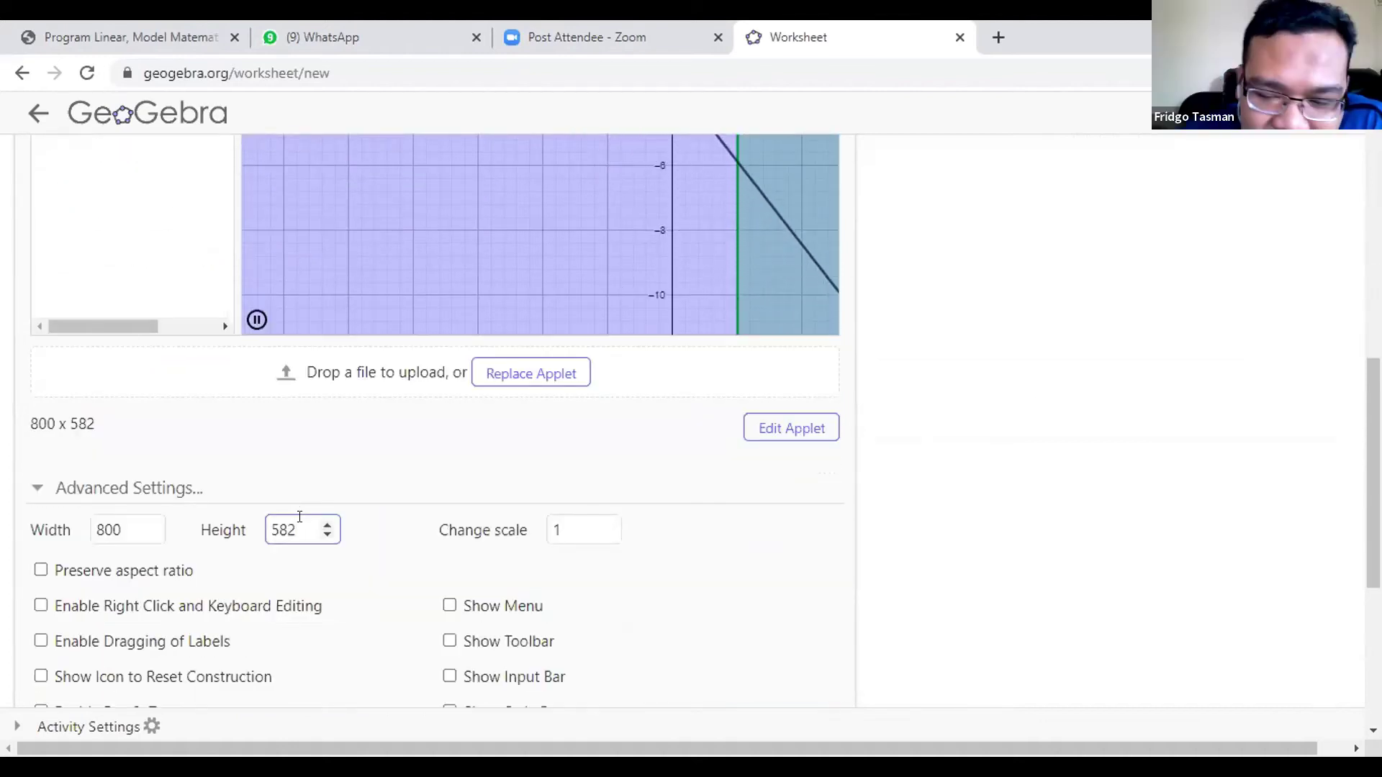
key("BackSpace")
key("BackSpace")
key("BackSpace")
type("600")
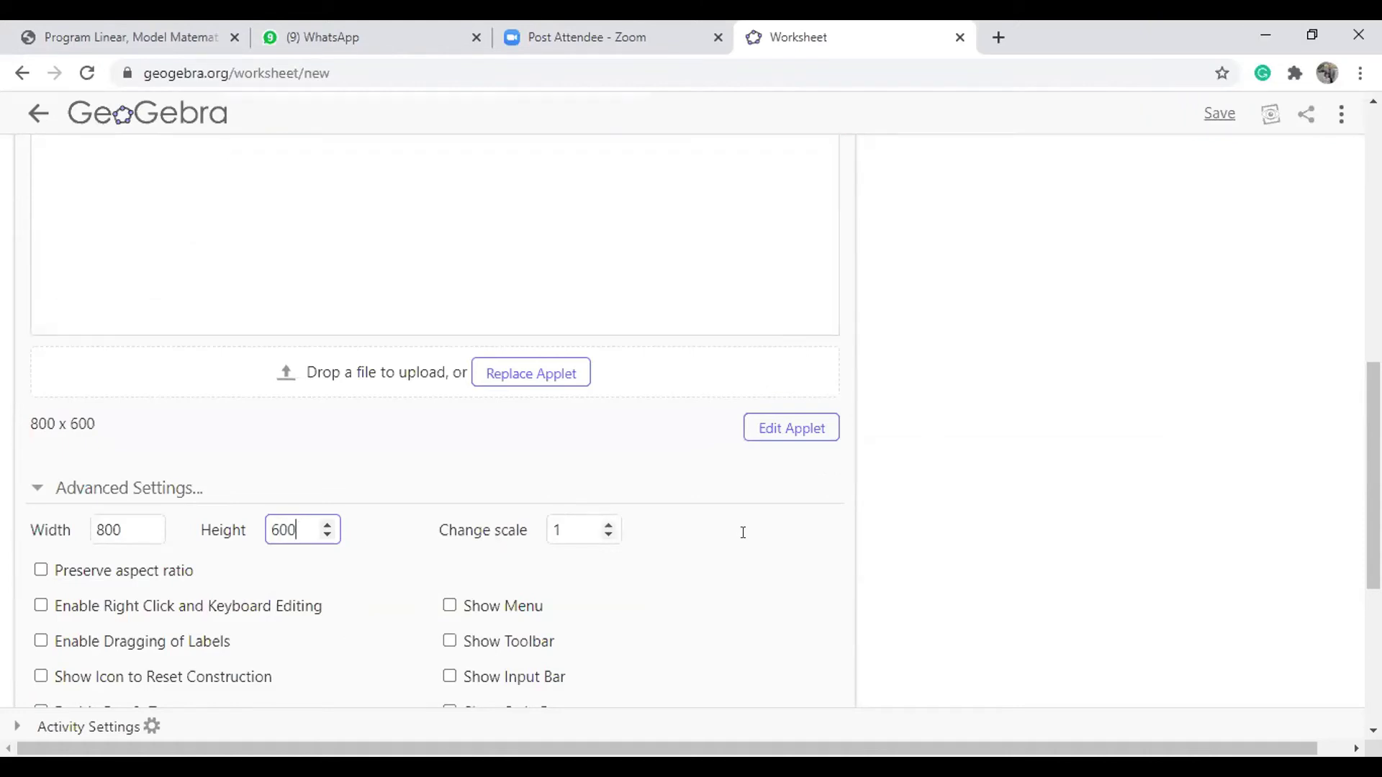
scroll(740, 530, "up", 7)
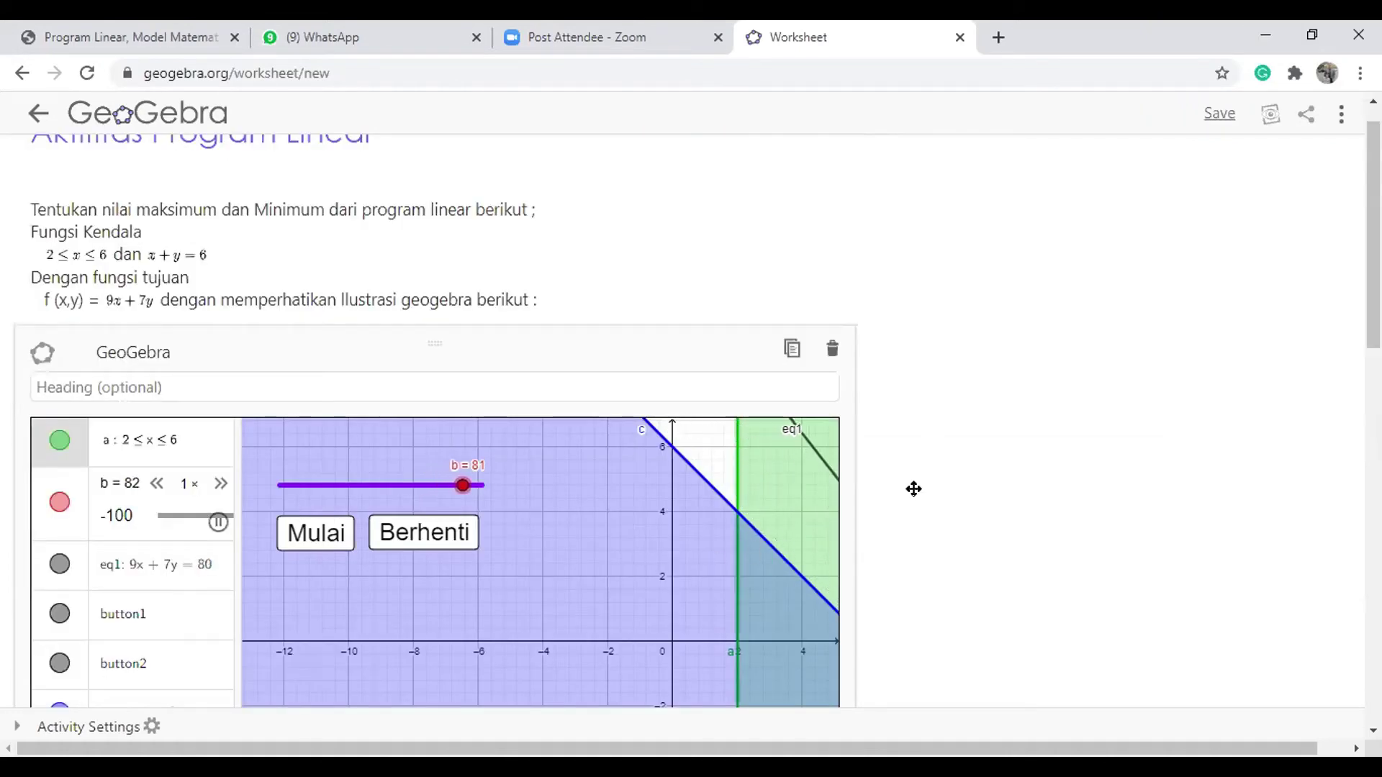
scroll(434, 418, "down", 6)
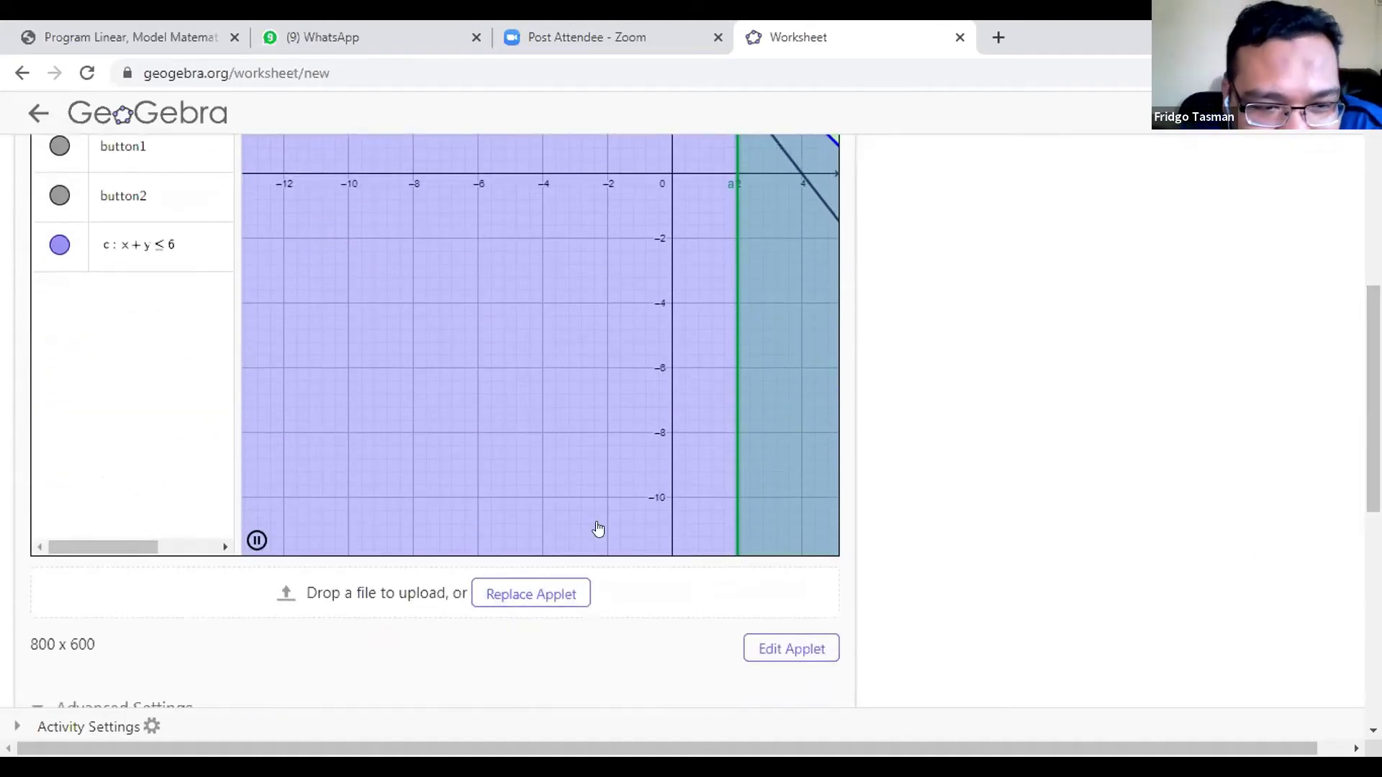
Enable Preserve aspect ratio, Enable Dragging of Labels and Enable Pan & Zoom for the applet
scroll(1355, 357, "down", 5)
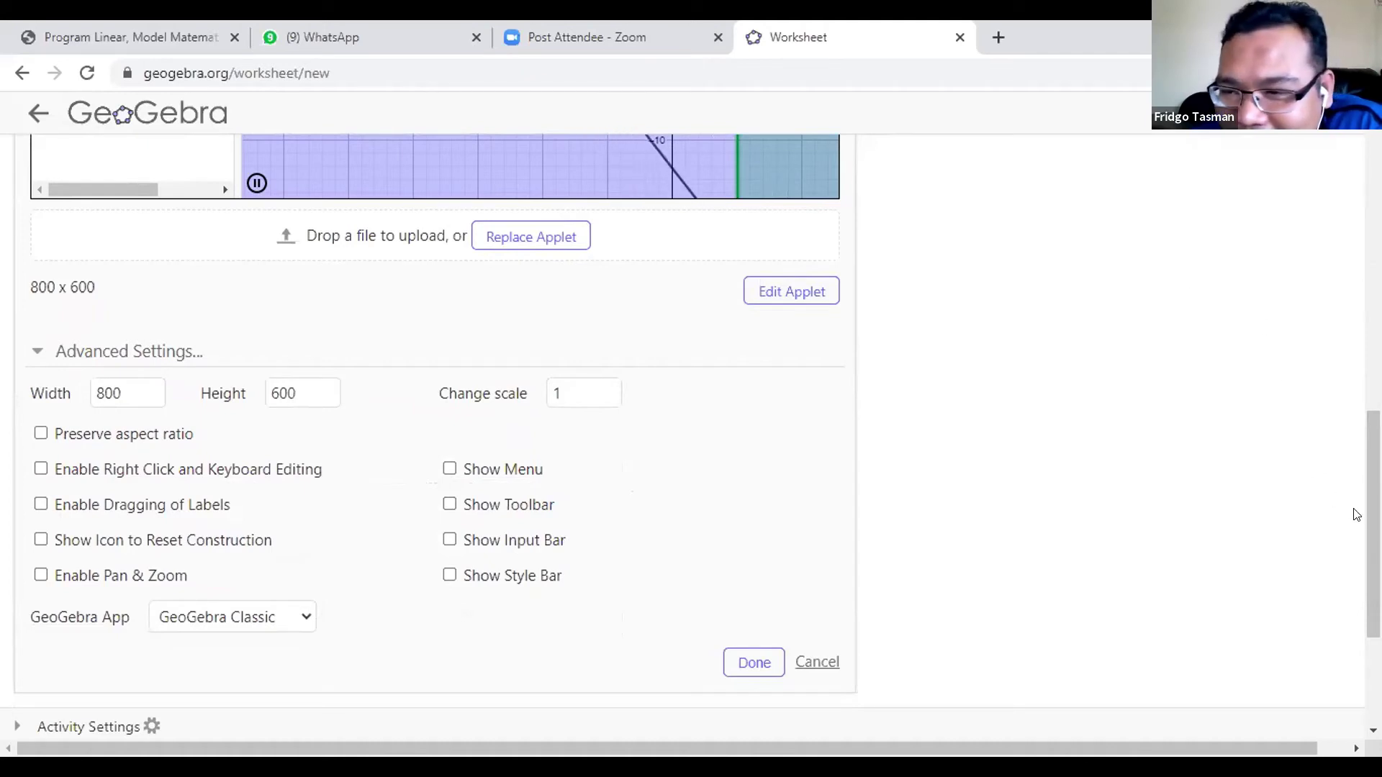
scroll(894, 453, "up", 1)
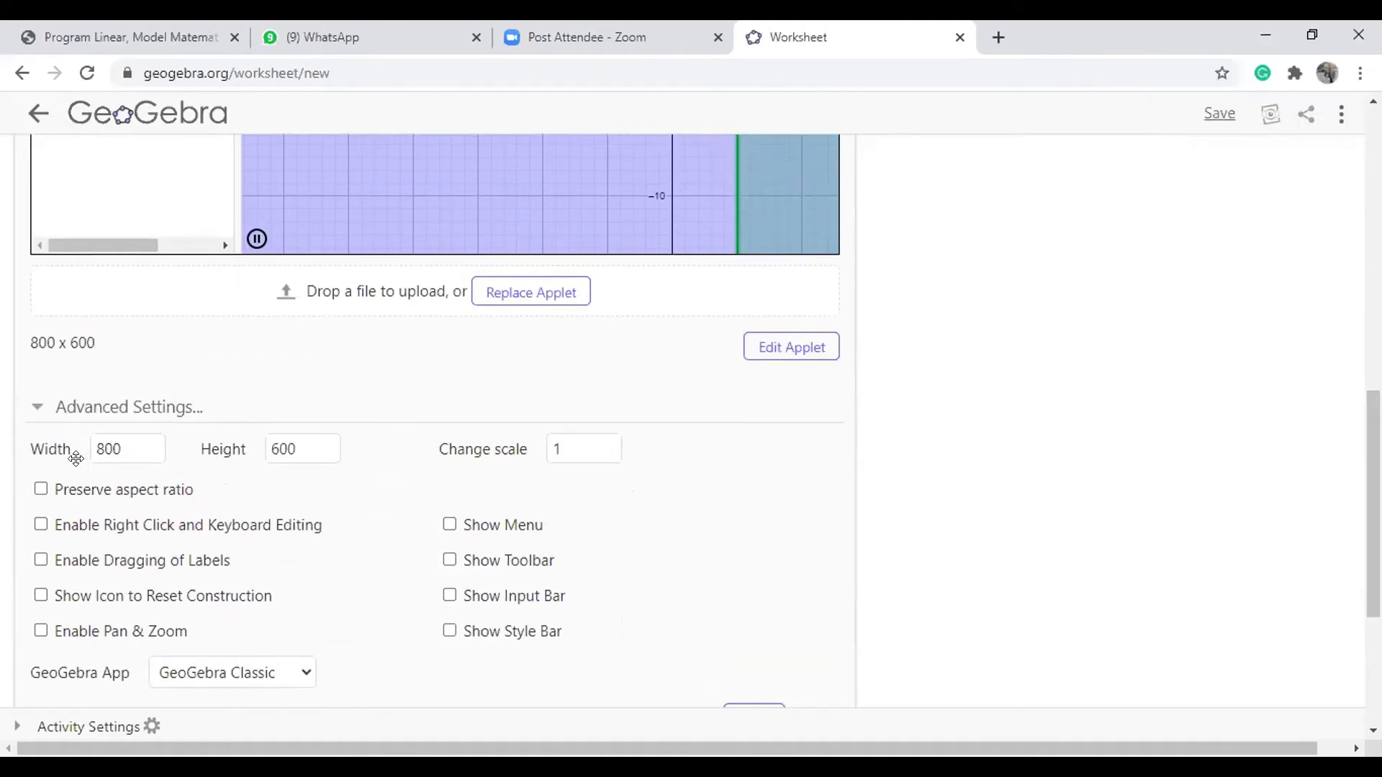
left_click(39, 489)
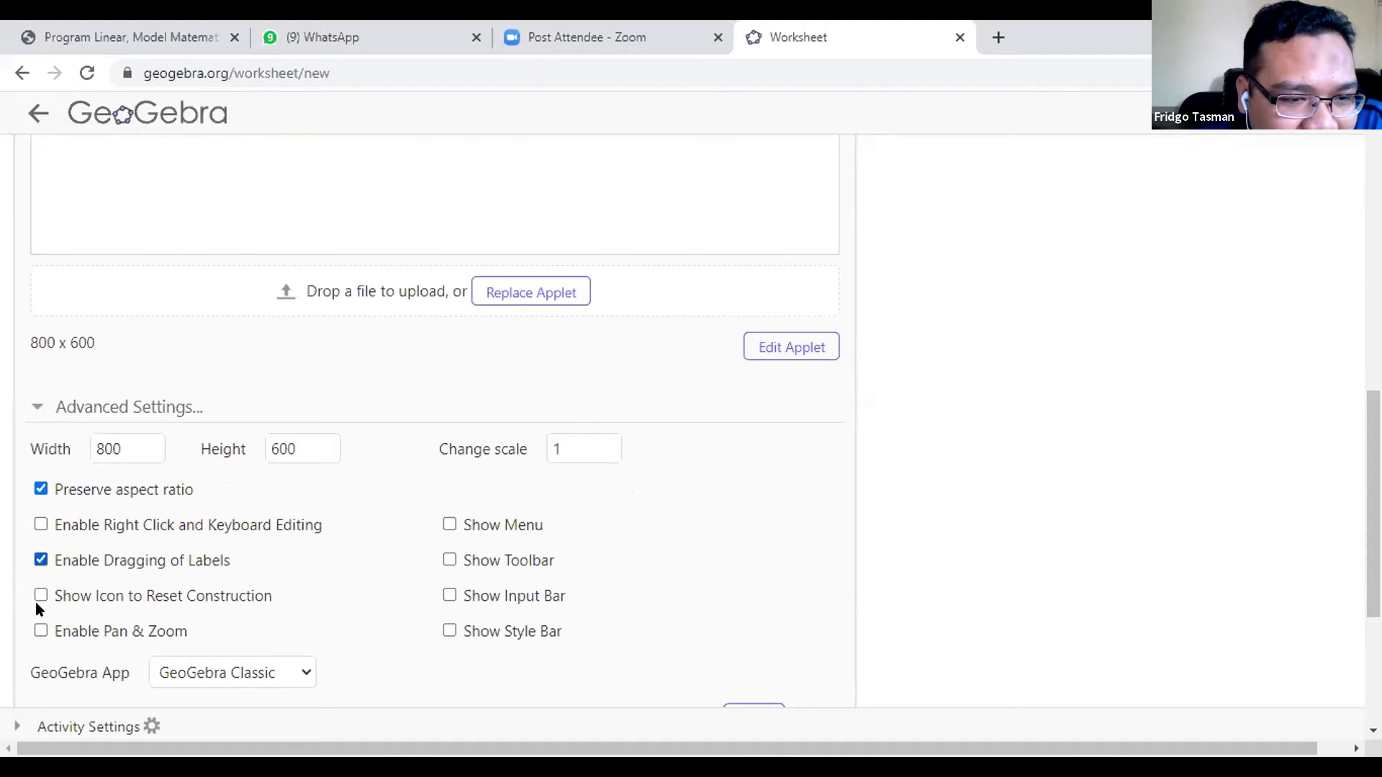
scroll(37, 606, "up", 10)
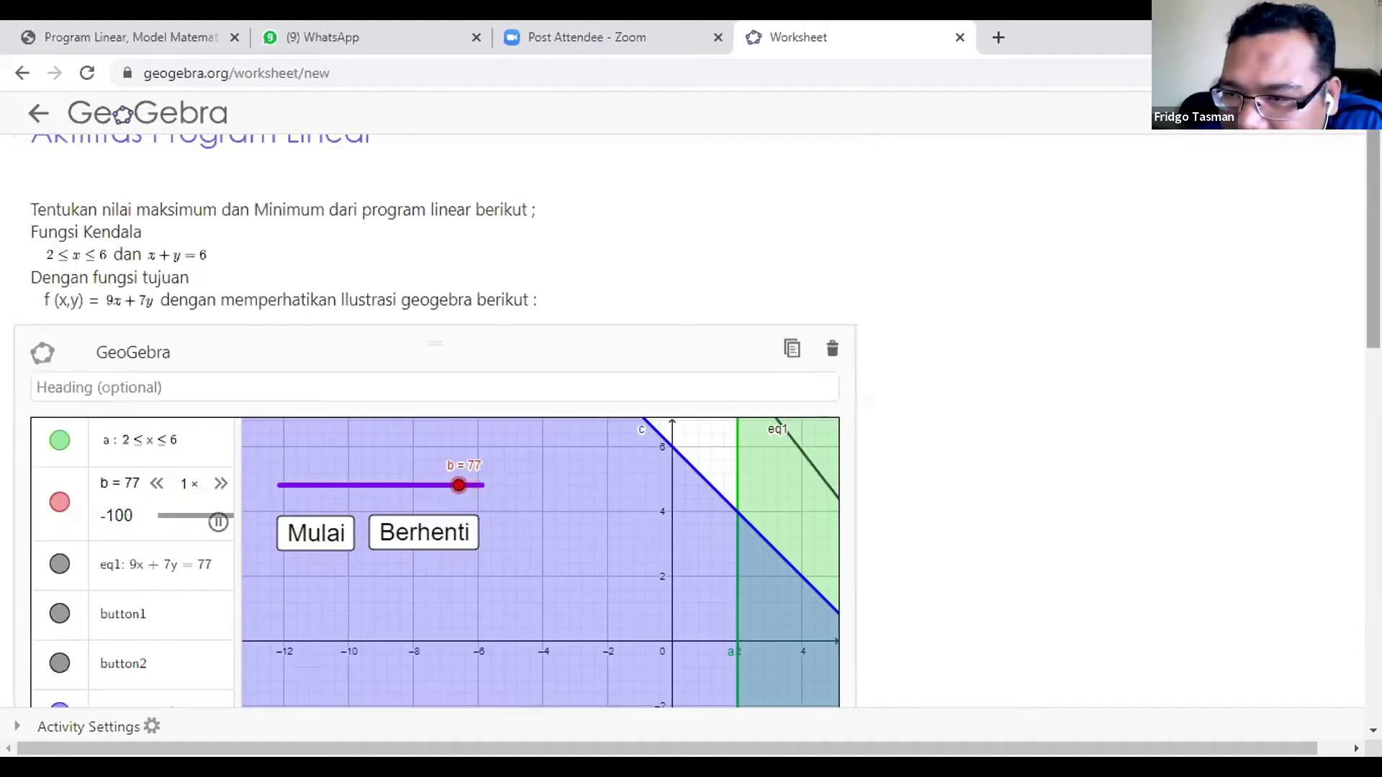
scroll(432, 431, "down", 10)
scroll(1249, 580, "down", 1)
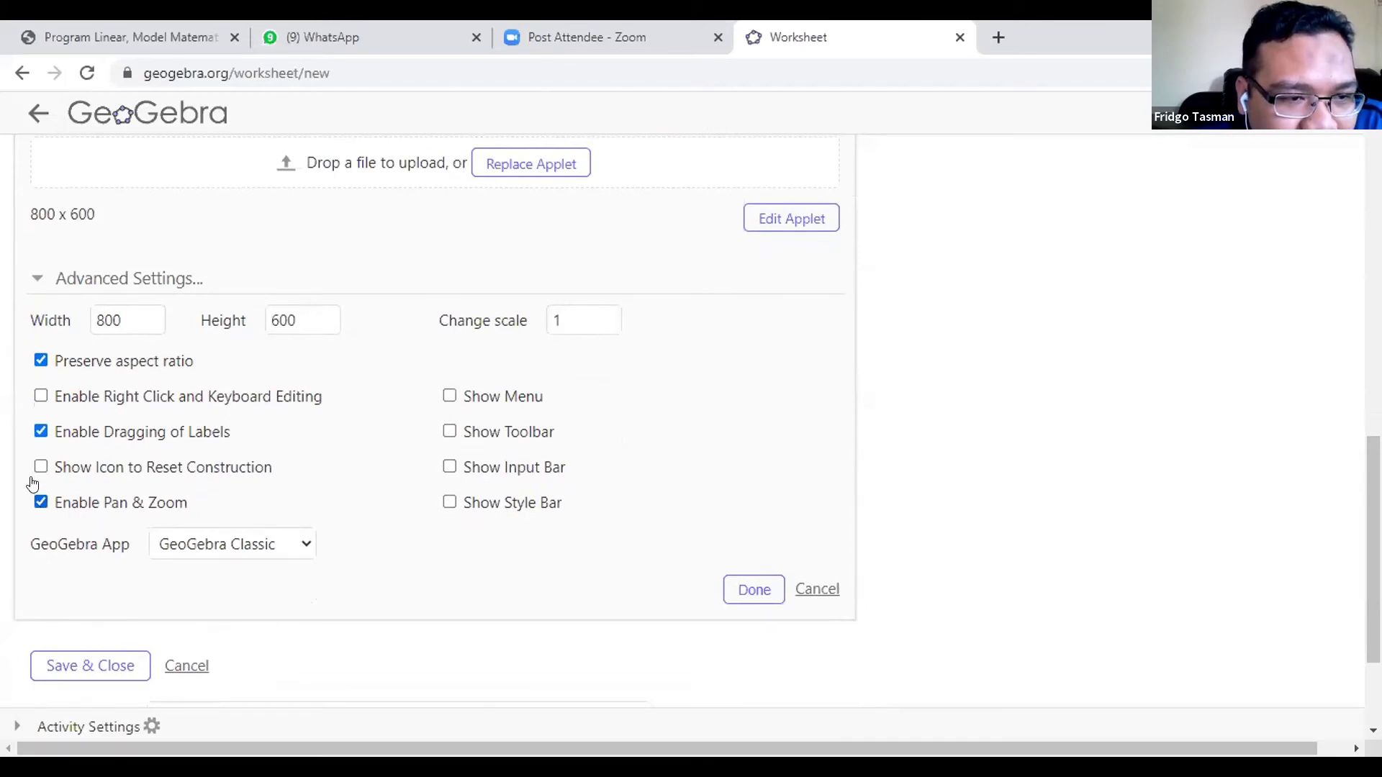
Review the applet and its advanced settings, and finish editing the applet element
key("Return")
scroll(431, 421, "down", 13)
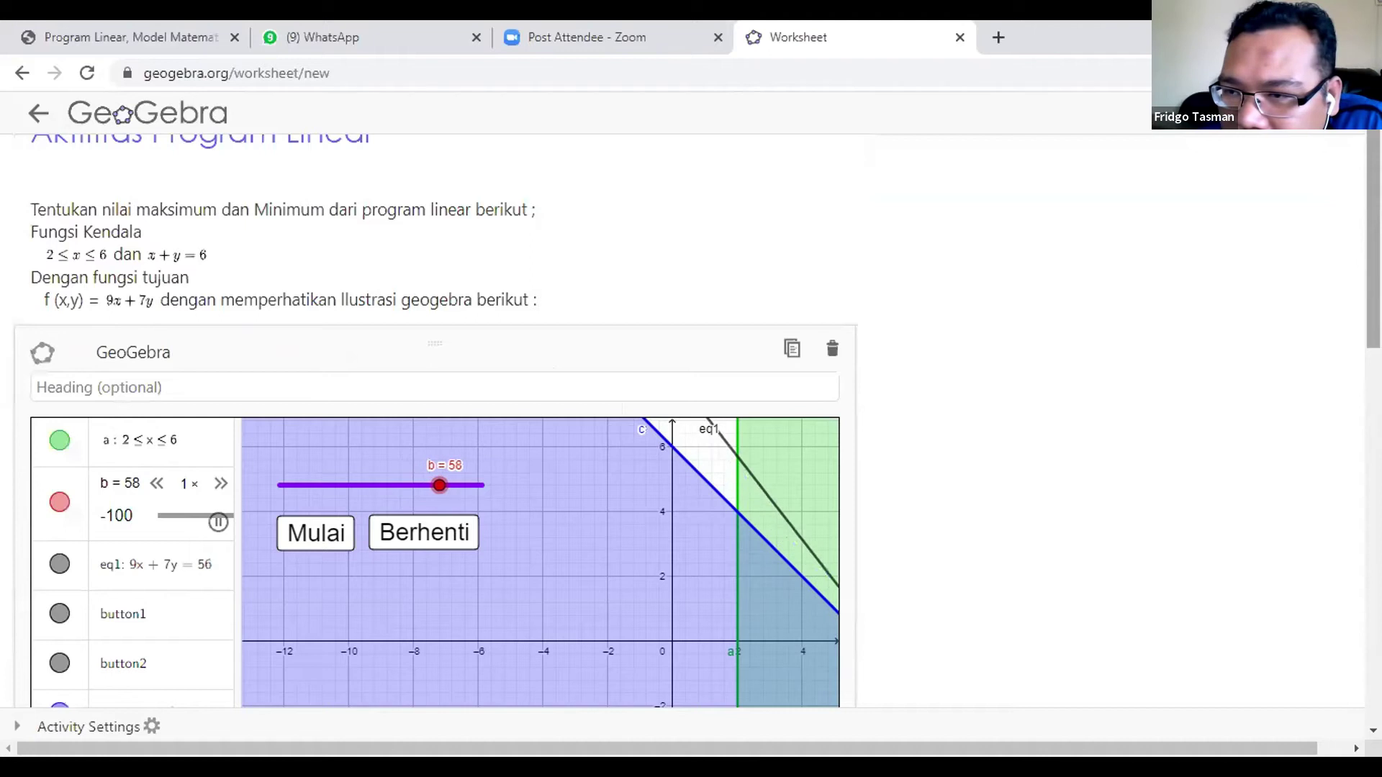
scroll(431, 432, "down", 6)
scroll(432, 432, "up", 1)
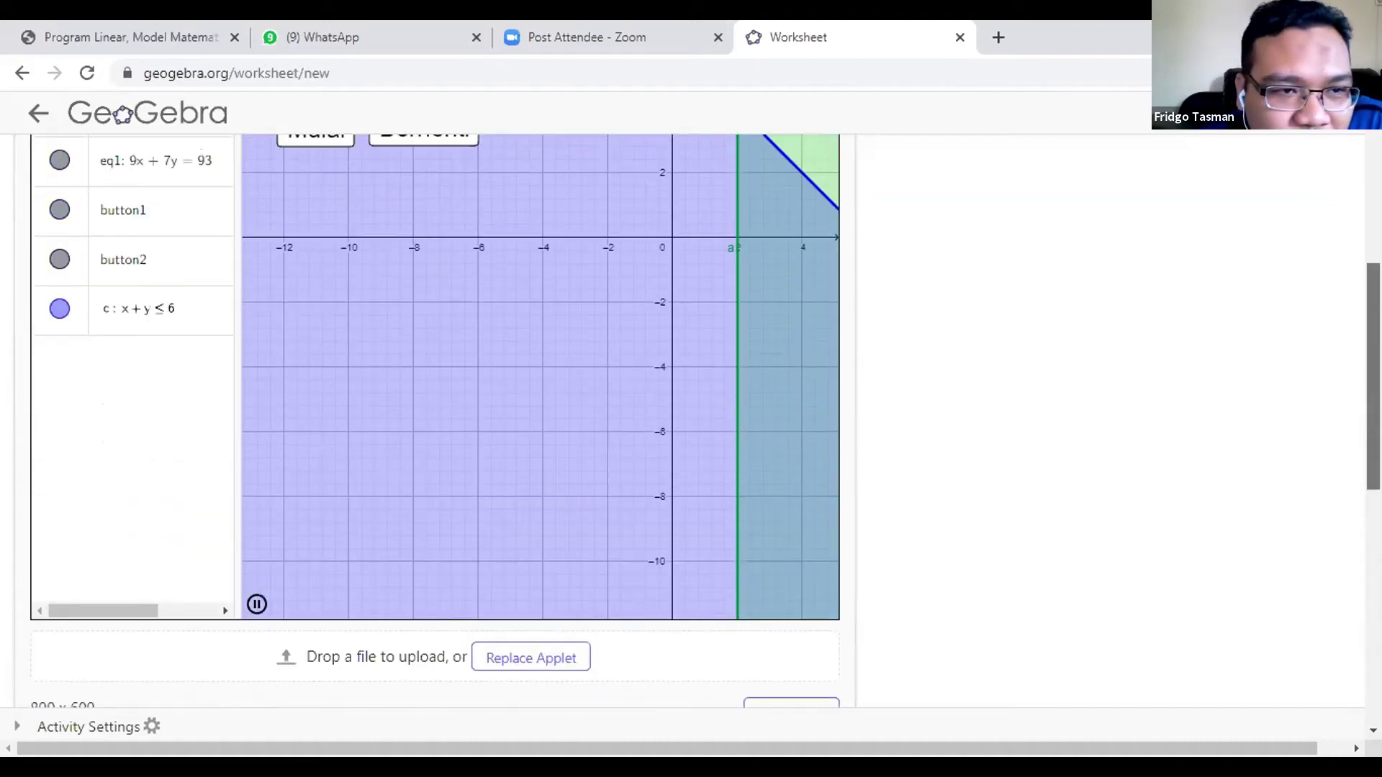
scroll(431, 431, "up", 3)
scroll(372, 464, "down", 8)
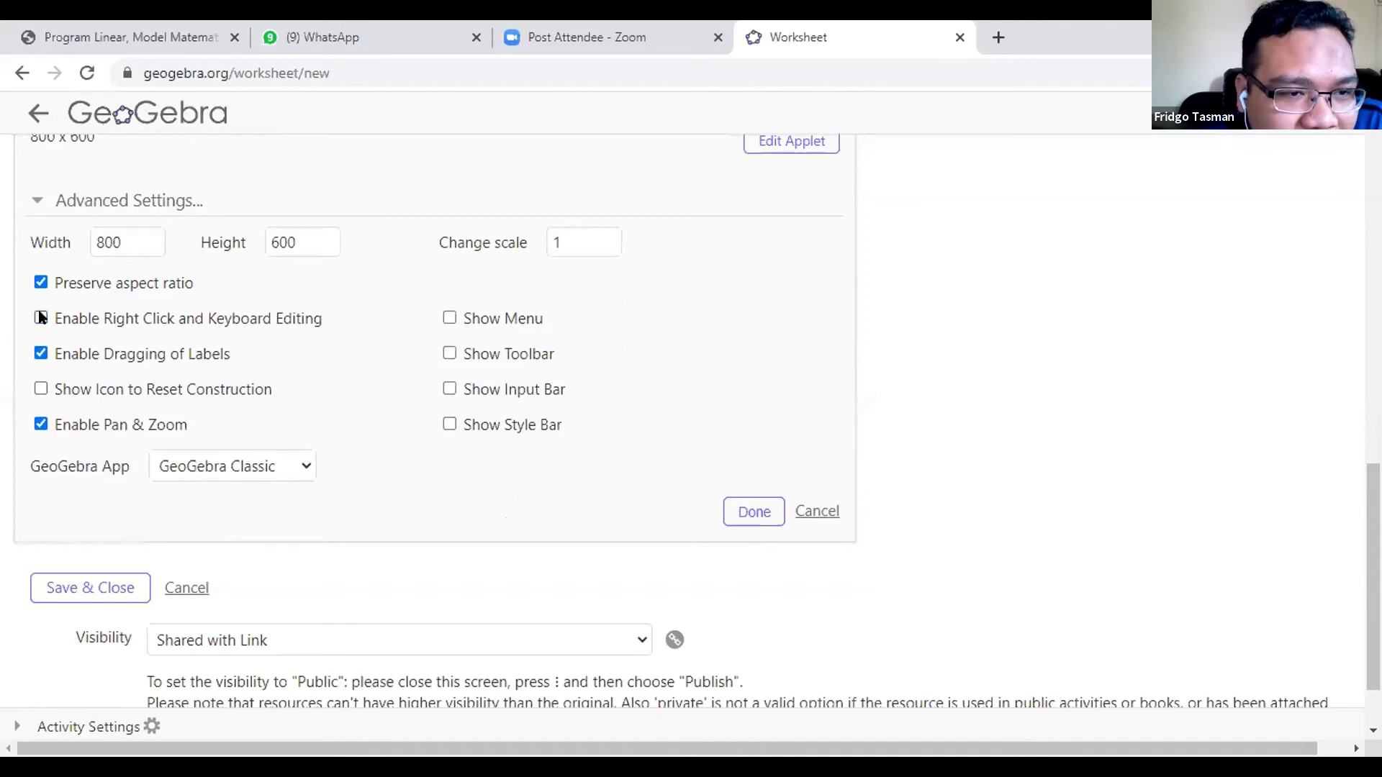
scroll(59, 386, "up", 8)
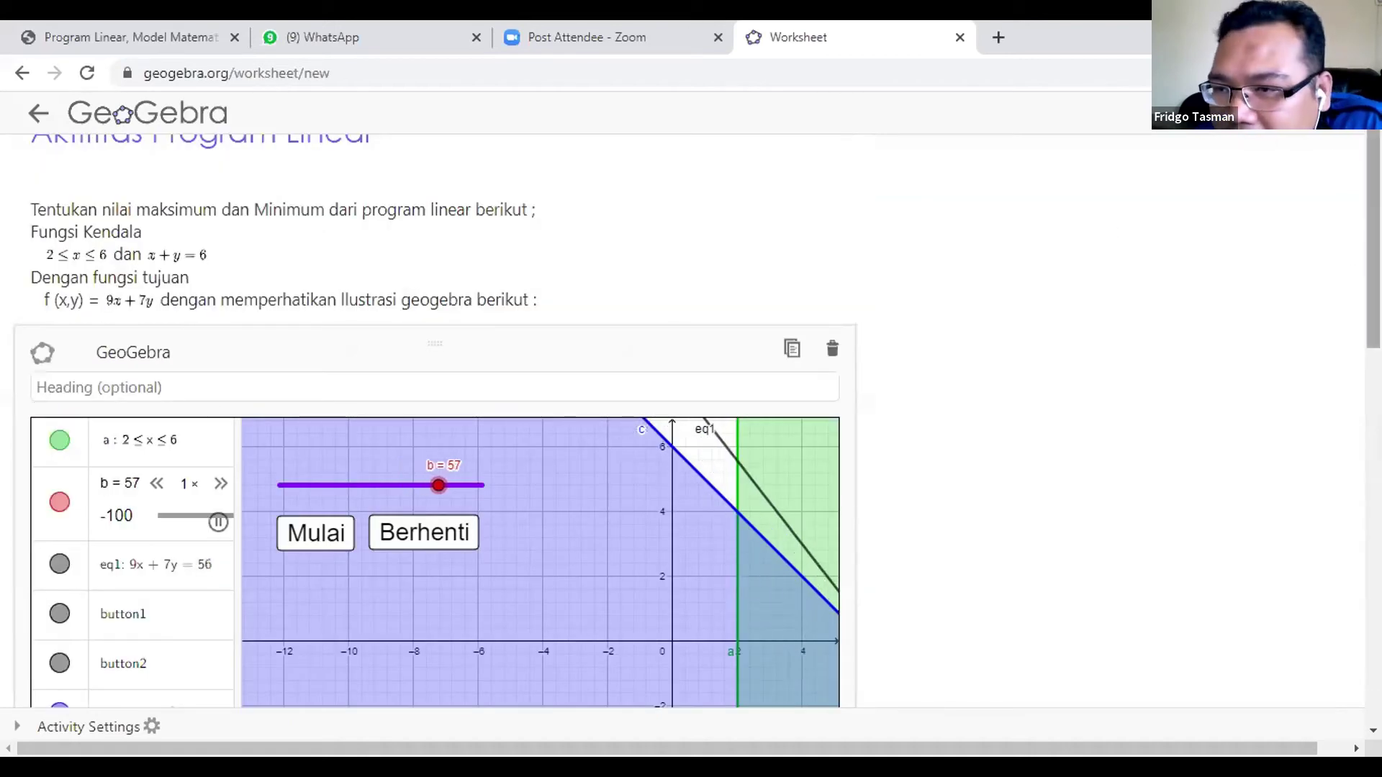
scroll(431, 432, "down", 8)
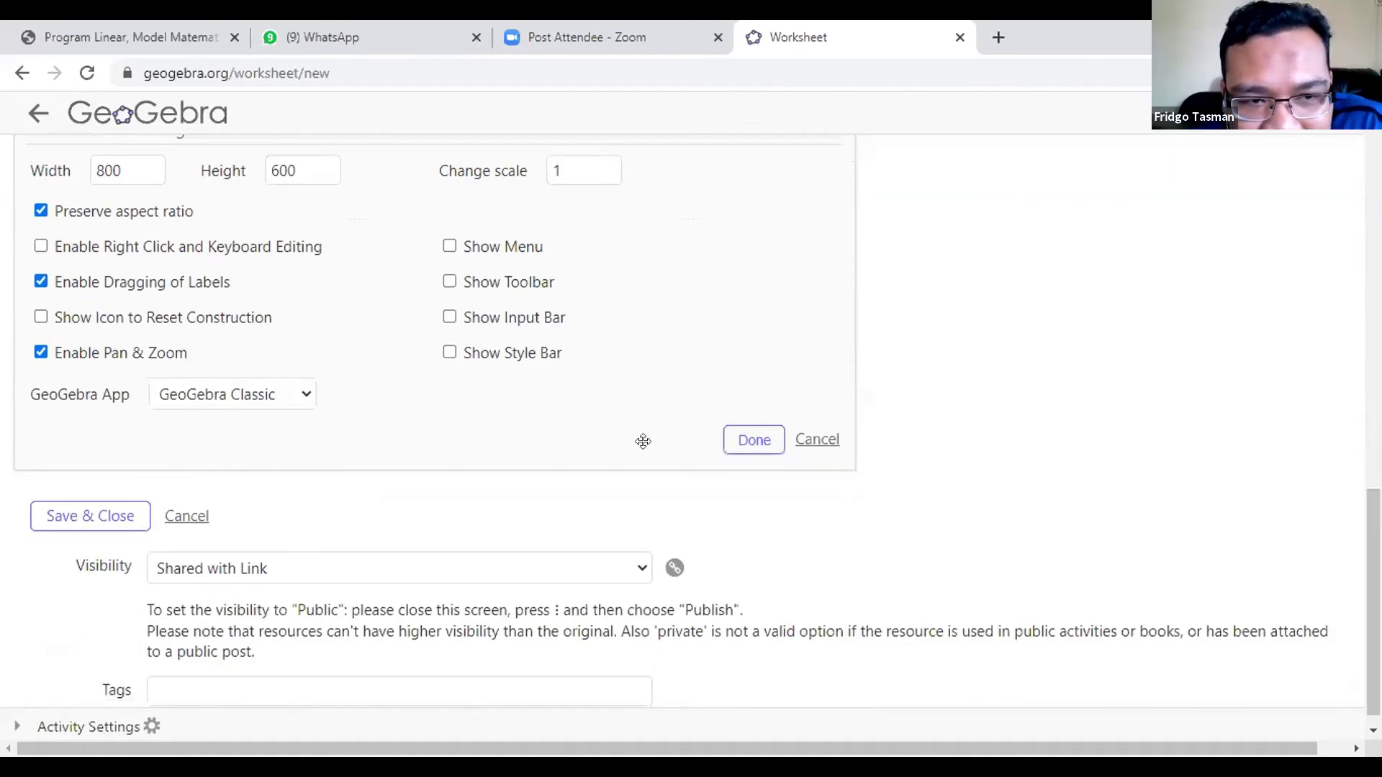
left_click(767, 449)
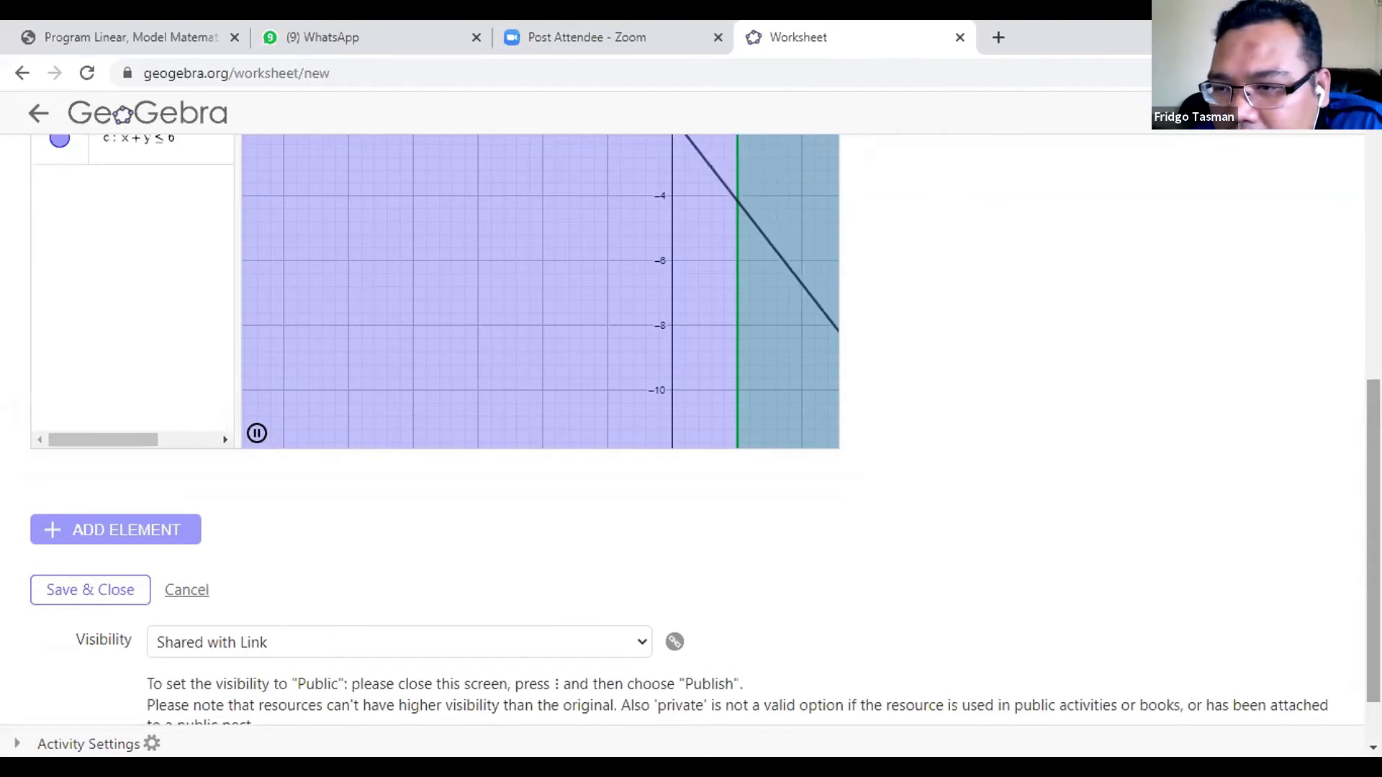
Zoom the applet's graph so the full strip 2 ≤ x ≤ 6 and its intersection with x + y ≤ 6 are in view
scroll(675, 418, "up", 5)
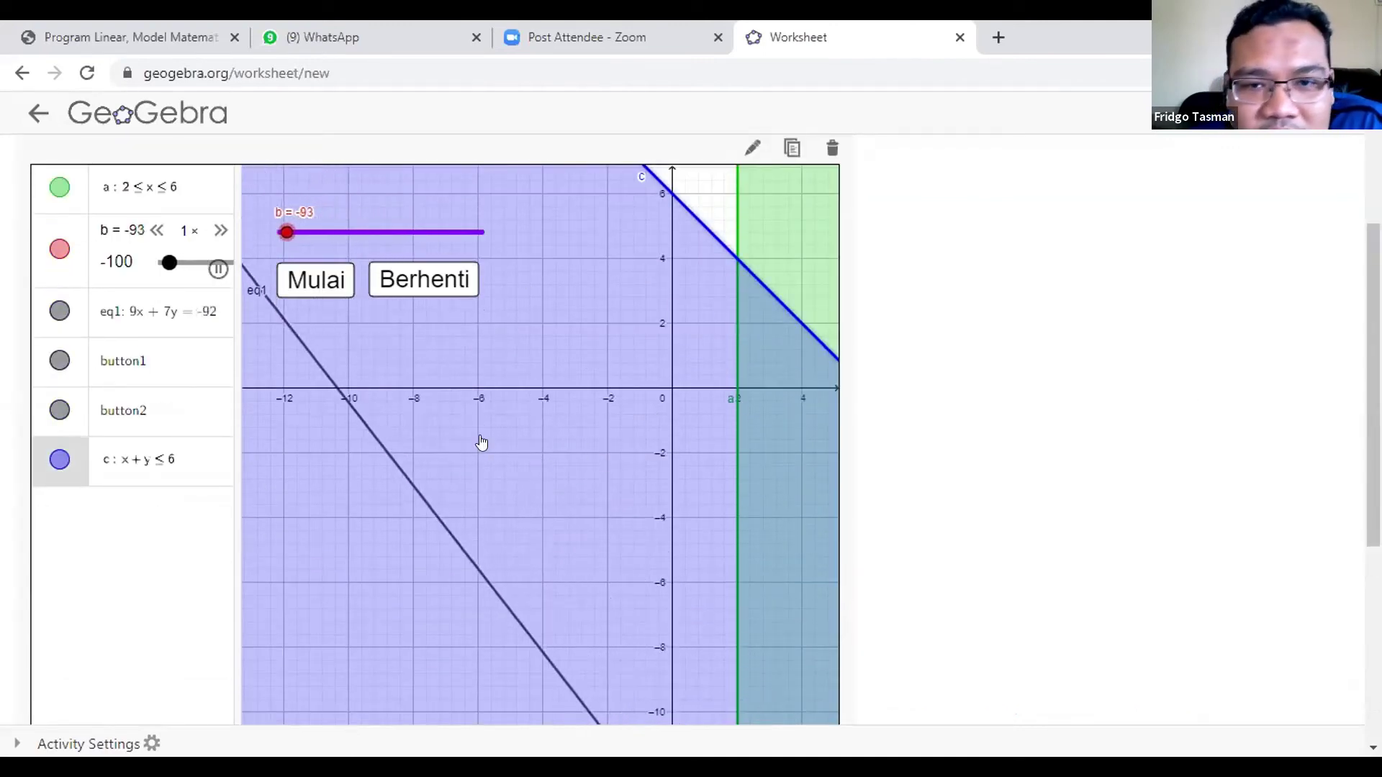
scroll(480, 441, "down", 4)
scroll(509, 432, "down", 5)
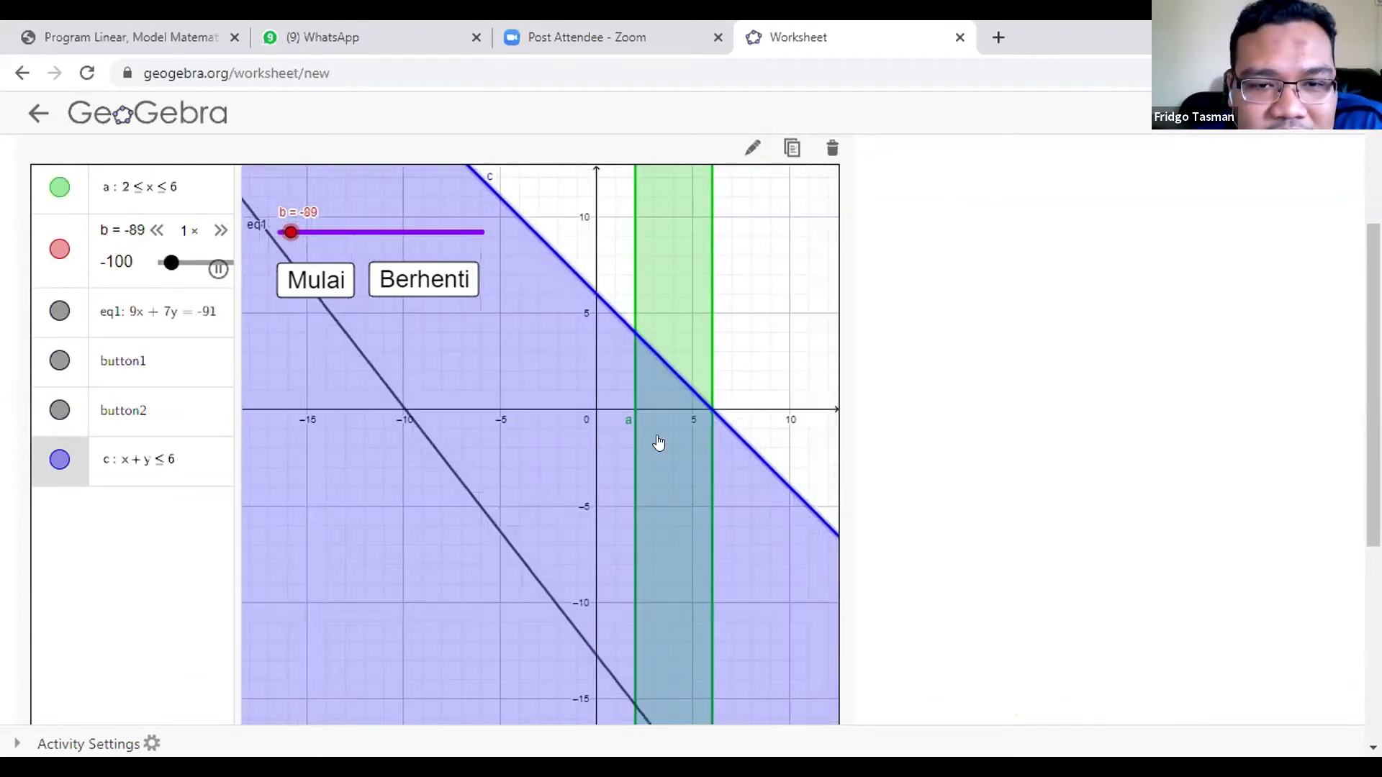
scroll(442, 447, "up", 2)
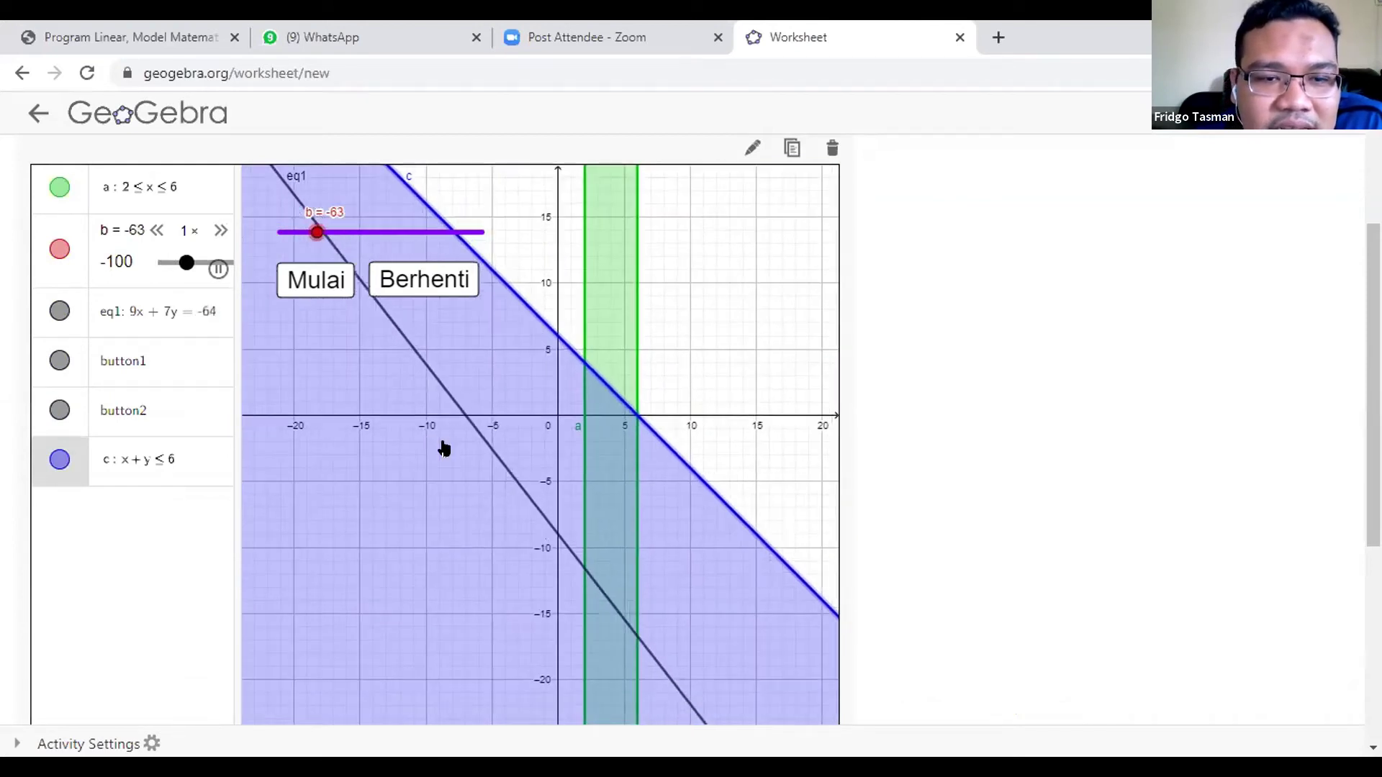
scroll(443, 448, "down", 3)
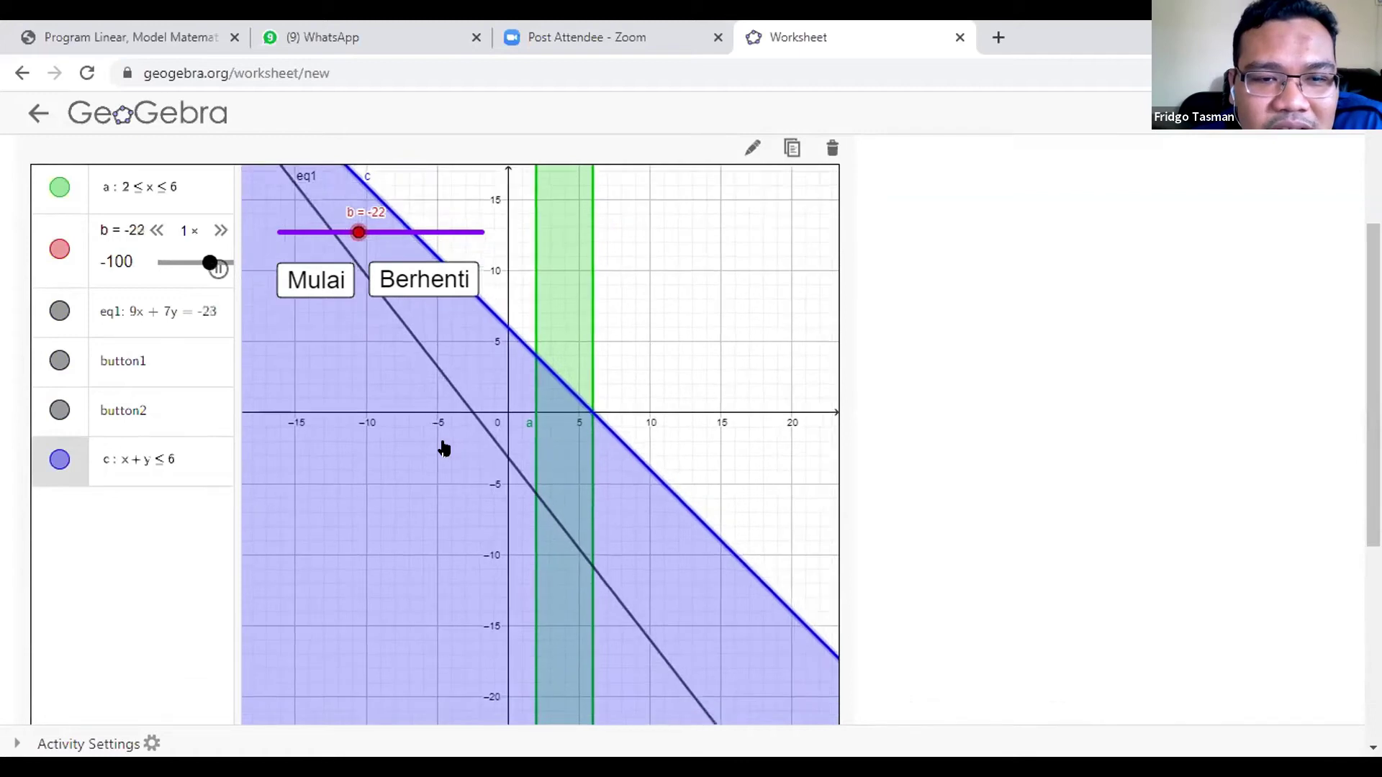
scroll(393, 447, "up", 5)
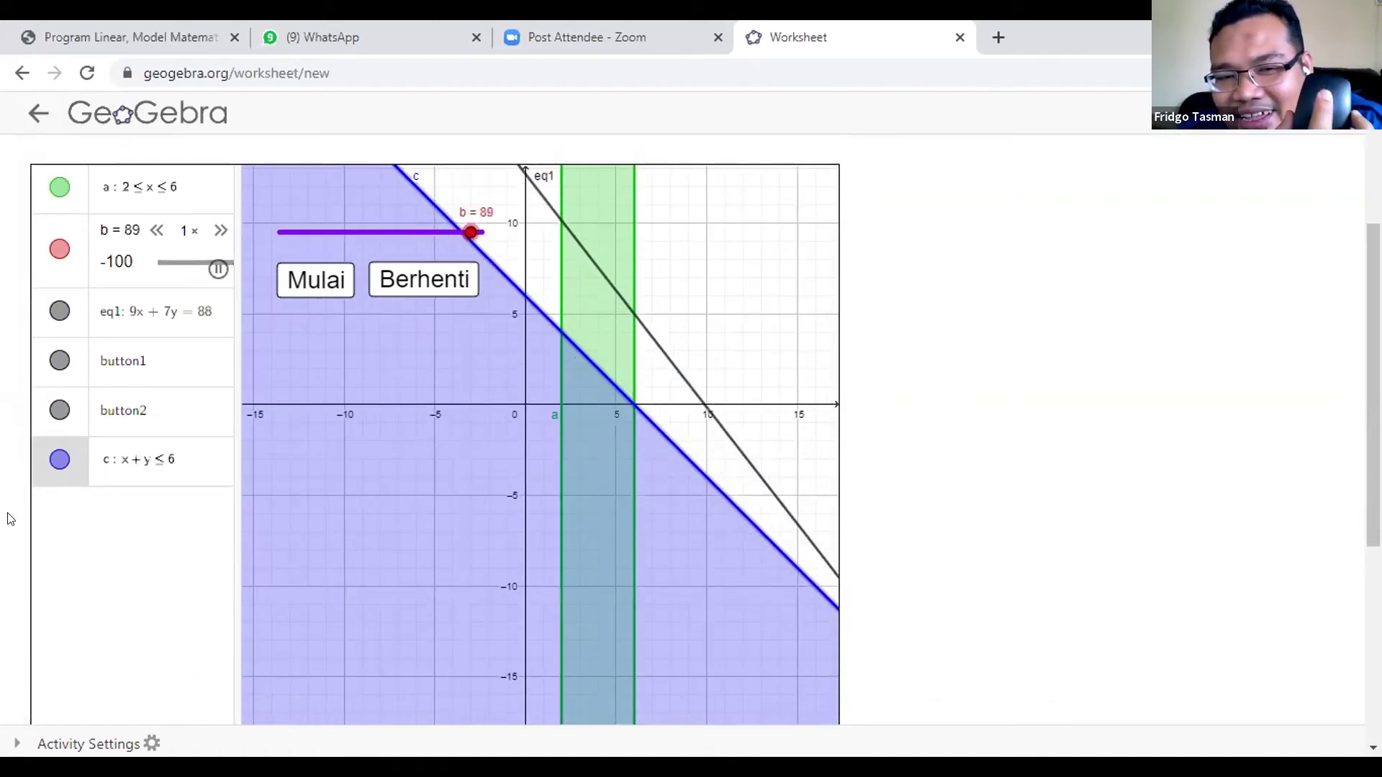
scroll(10, 518, "down", 4)
scroll(10, 518, "up", 4)
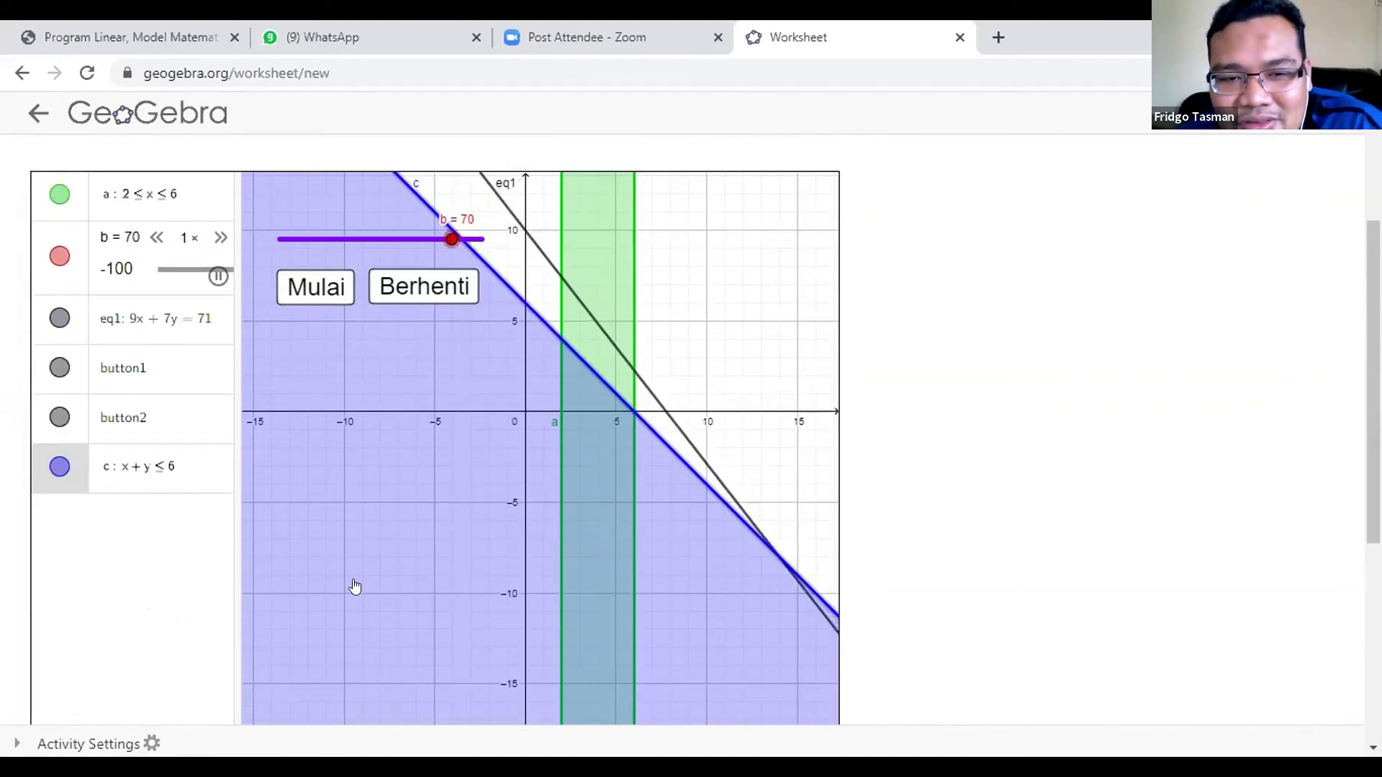
Test the applet's Mulai and Berhenti buttons on slider b while zooming the graph in and out
scroll(440, 482, "up", 4)
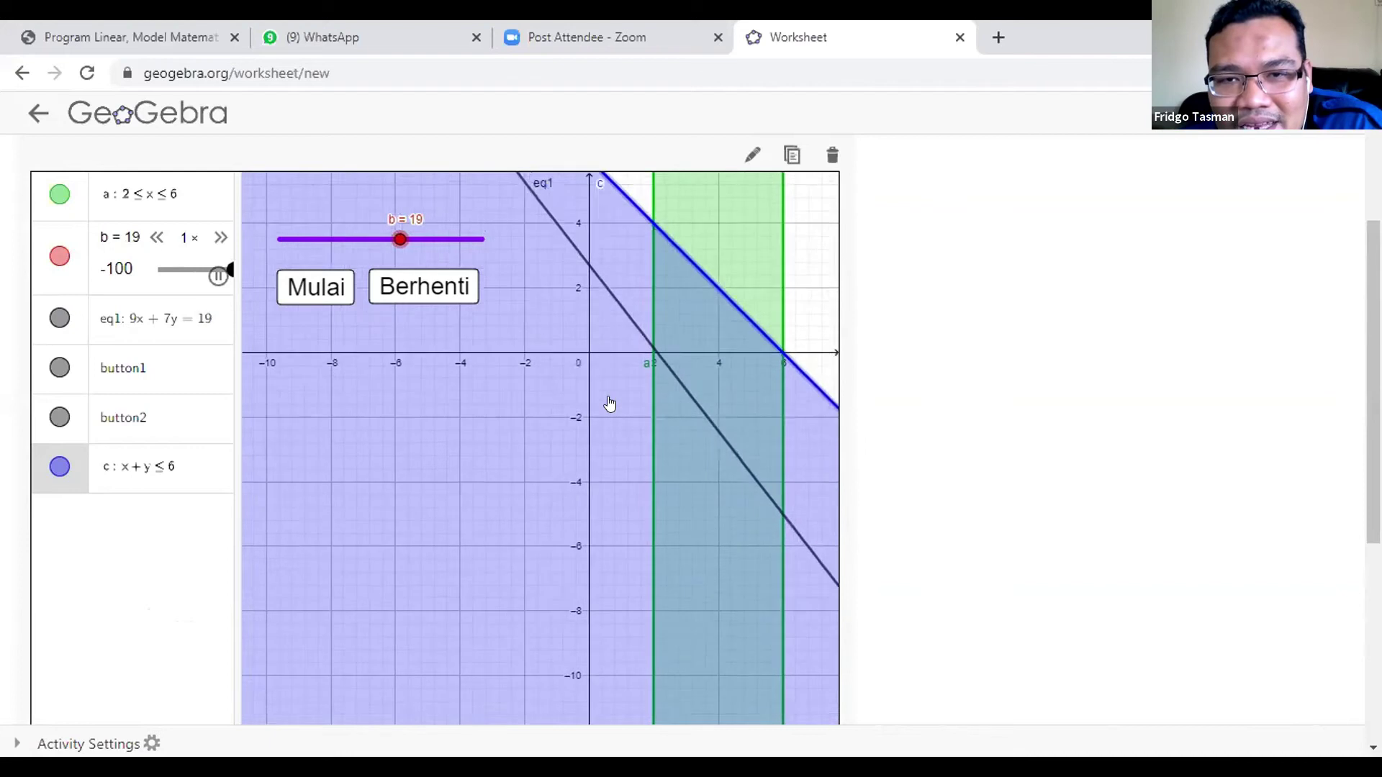
scroll(609, 403, "down", 4)
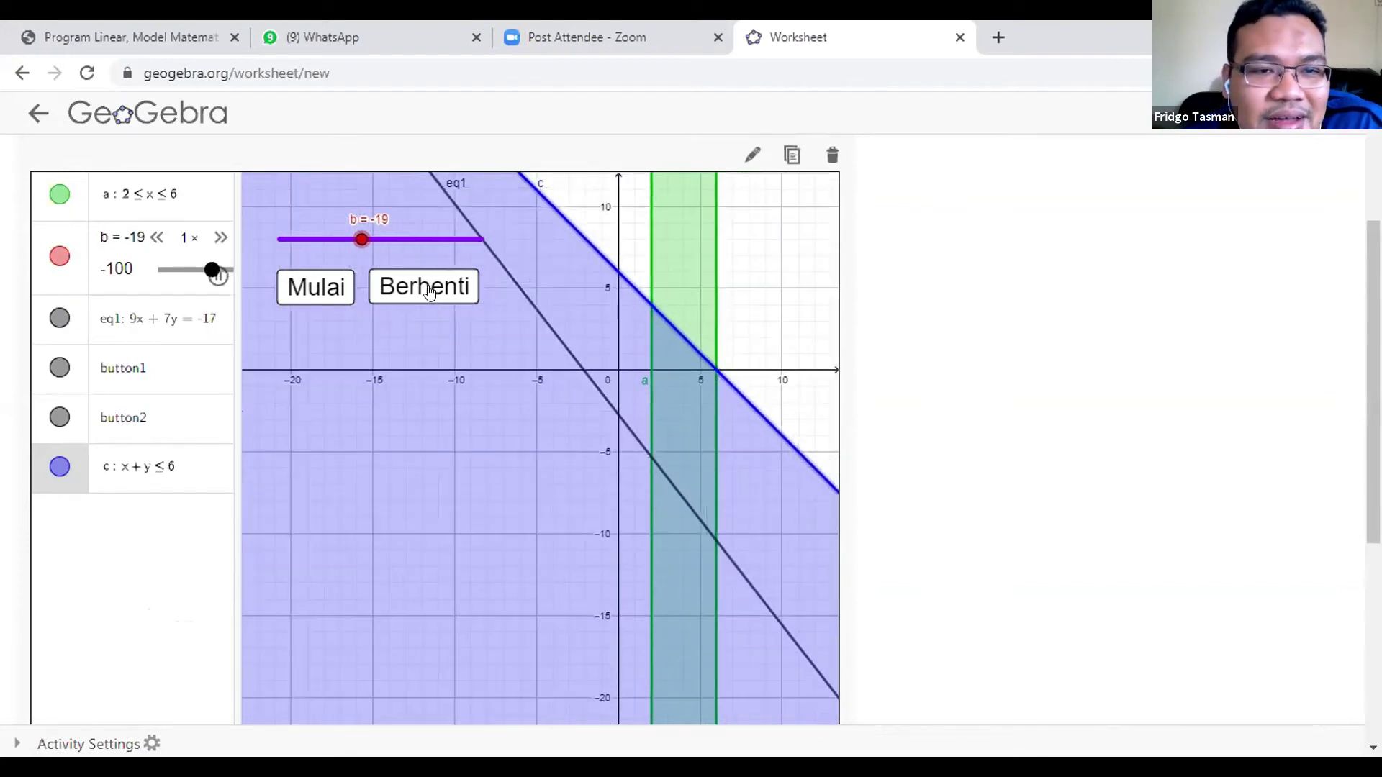
left_click(346, 286)
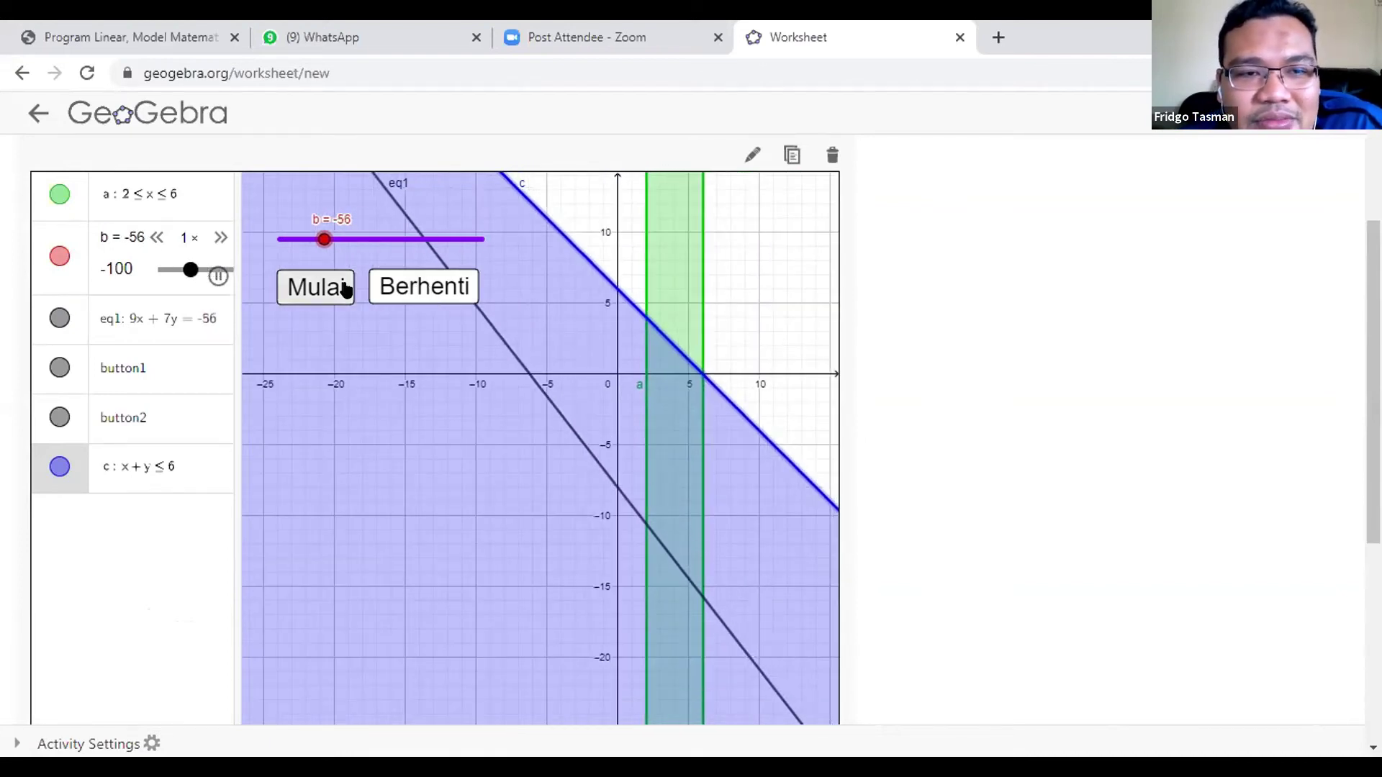
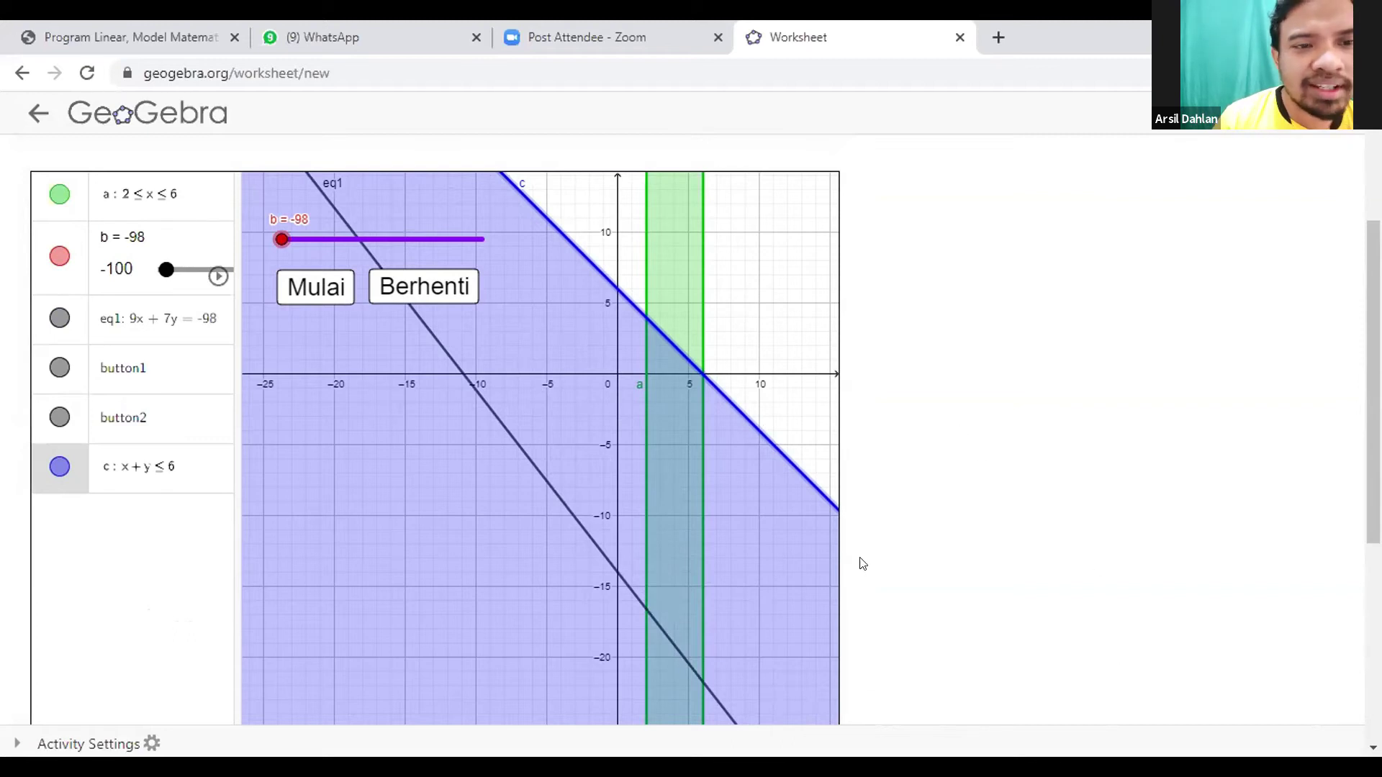
Zoom the applet's graph out until the x-axis spans about −50 to 50, checking how the applet sits on the page
scroll(581, 480, "up", 3)
scroll(581, 481, "down", 3)
scroll(581, 482, "down", 4)
scroll(581, 481, "down", 2)
scroll(581, 481, "up", 5)
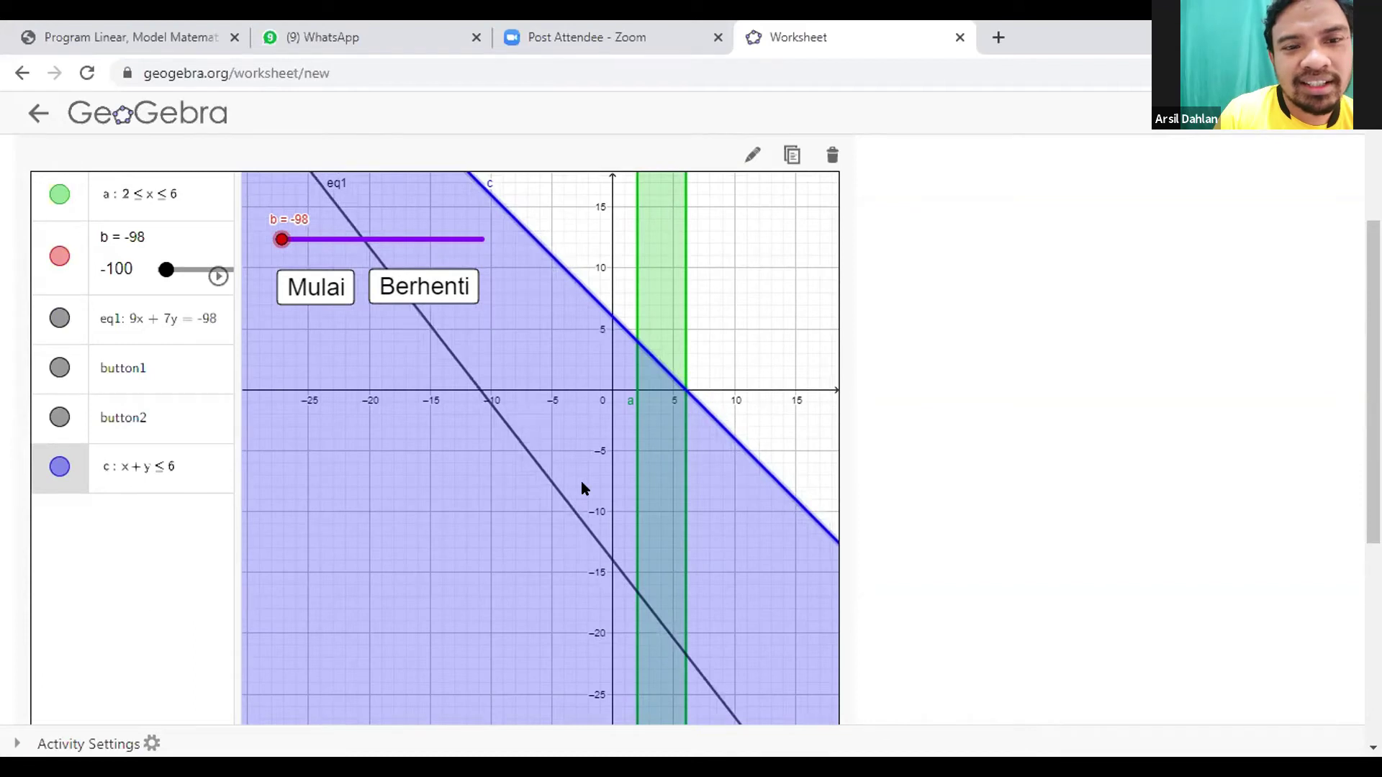
scroll(581, 480, "down", 8)
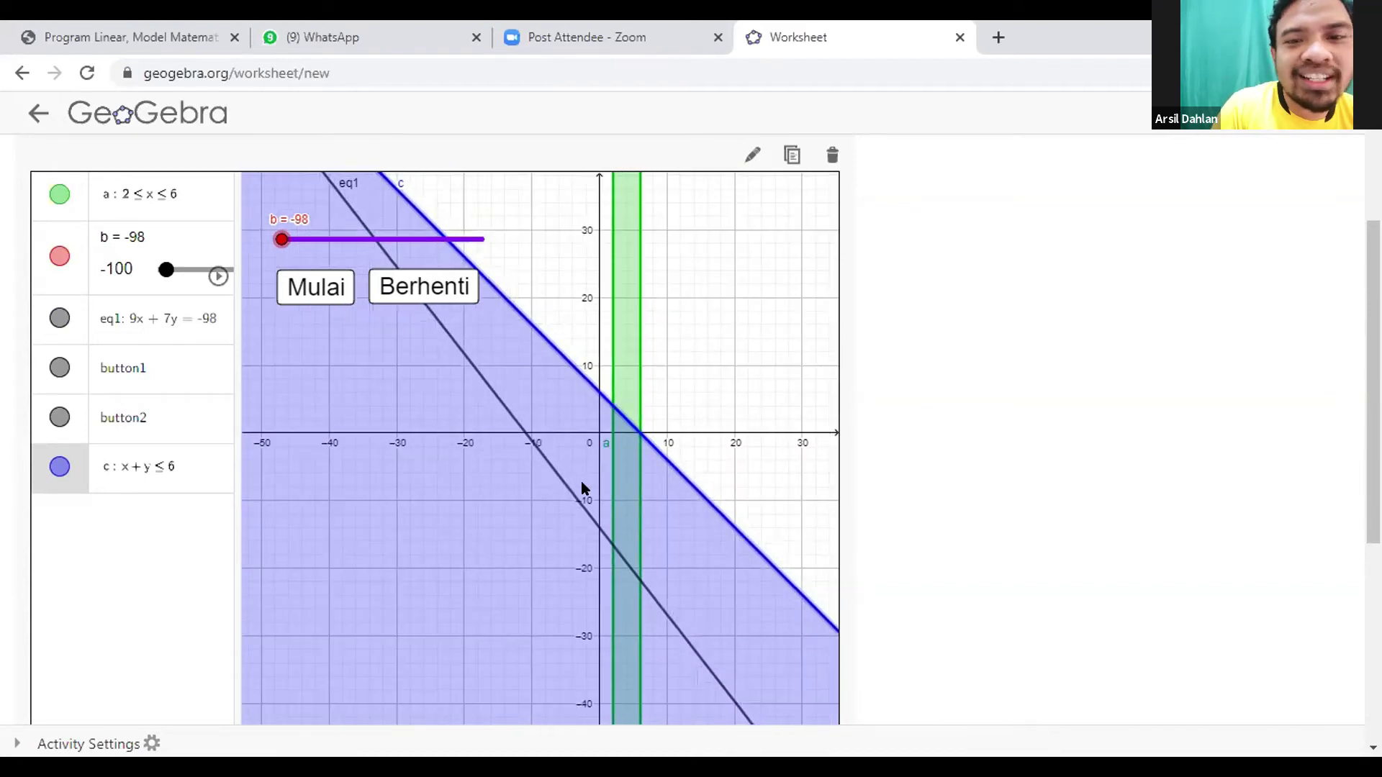
scroll(580, 480, "up", 5)
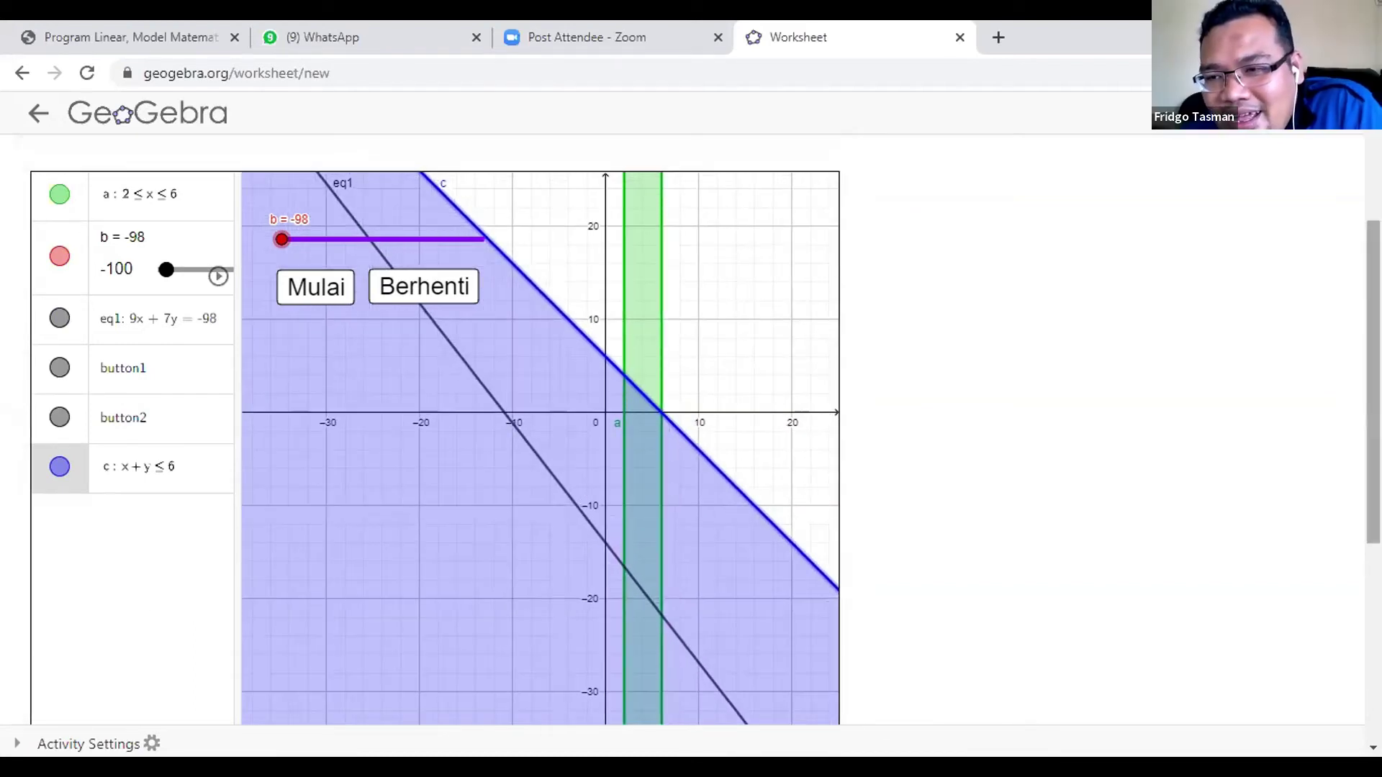
scroll(690, 432, "down", 5)
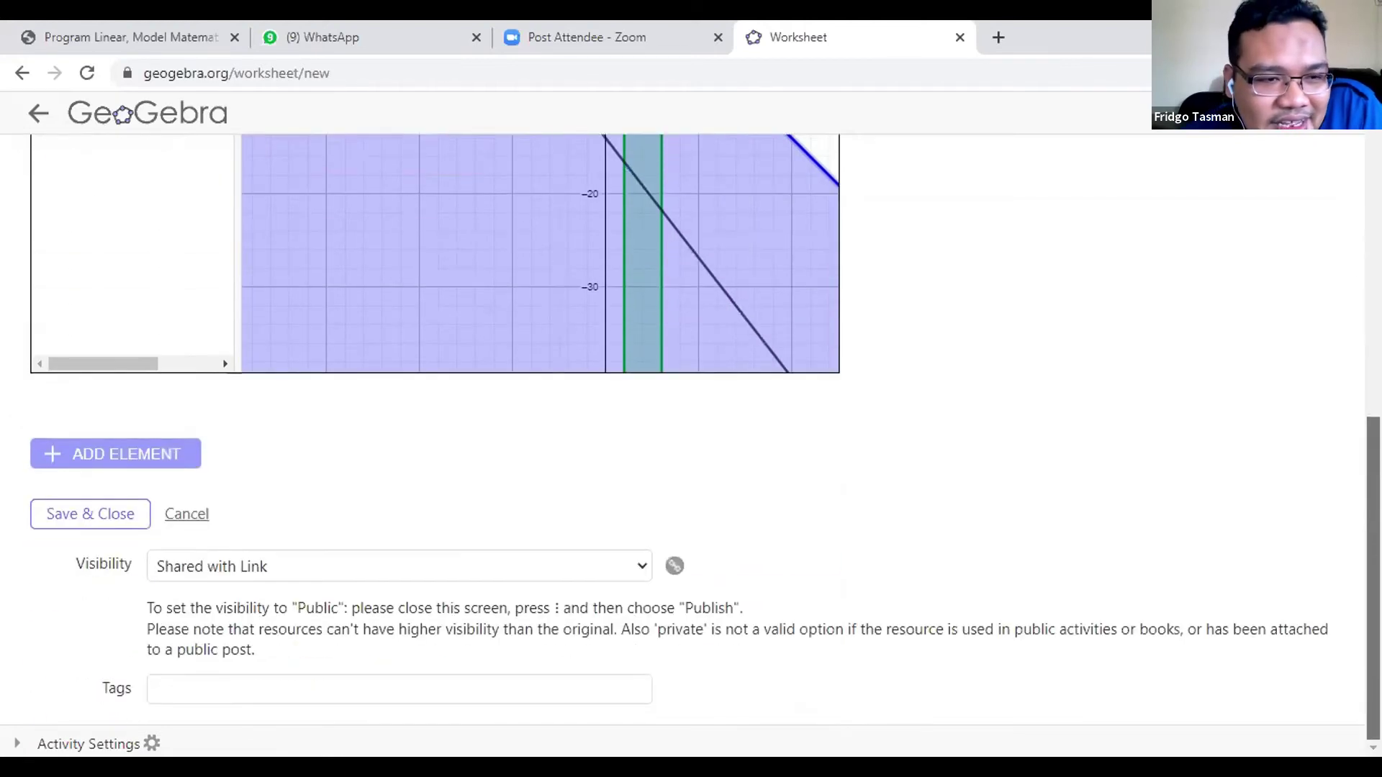
scroll(1181, 422, "up", 8)
scroll(1182, 425, "down", 1)
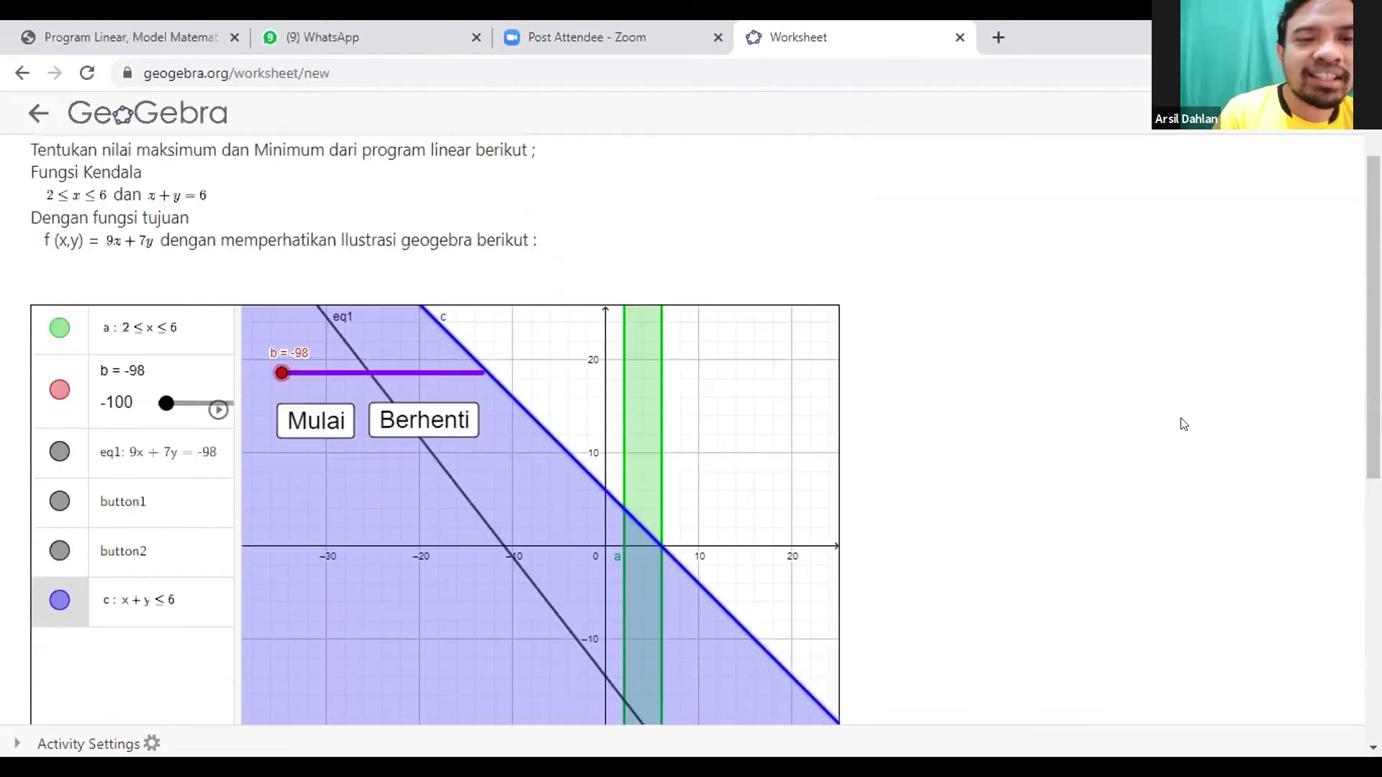
scroll(1224, 376, "down", 5)
scroll(1226, 376, "up", 2)
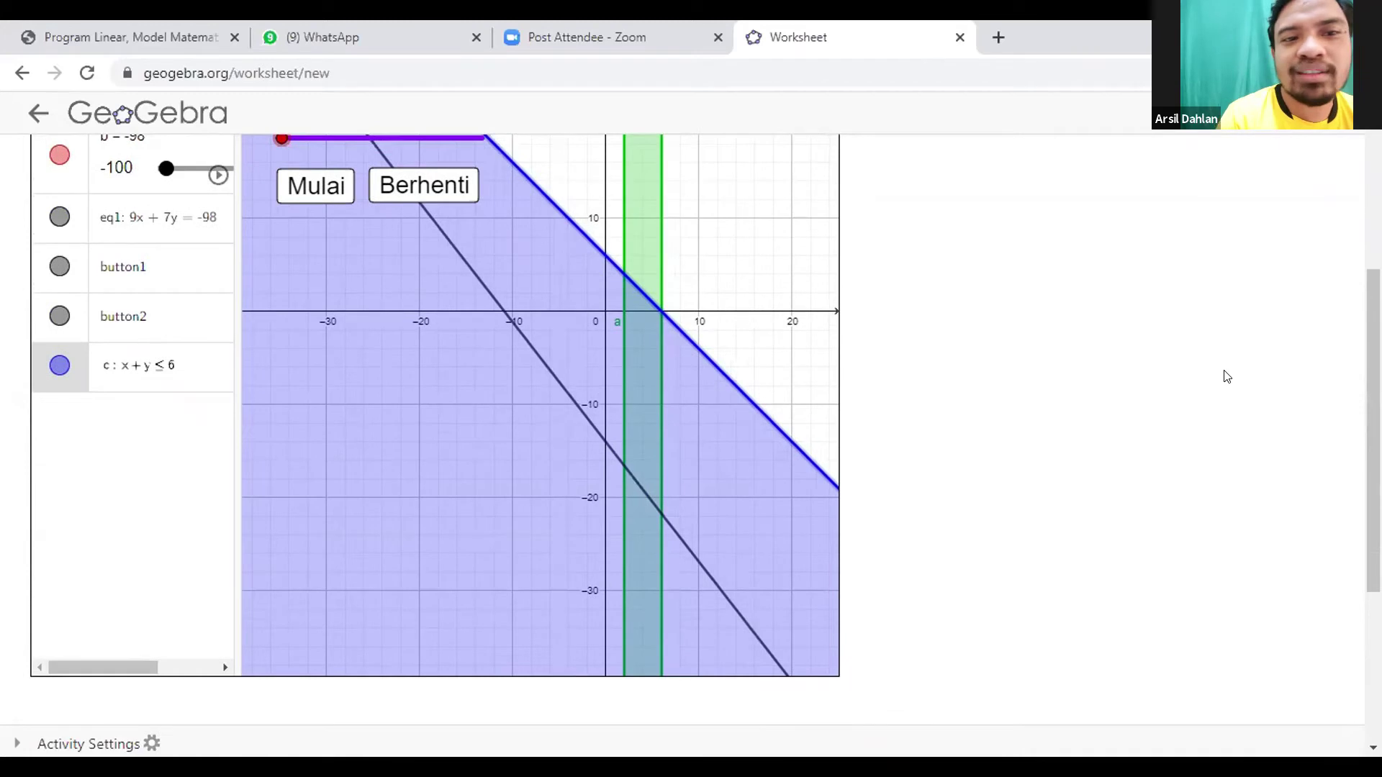
scroll(1227, 376, "up", 1)
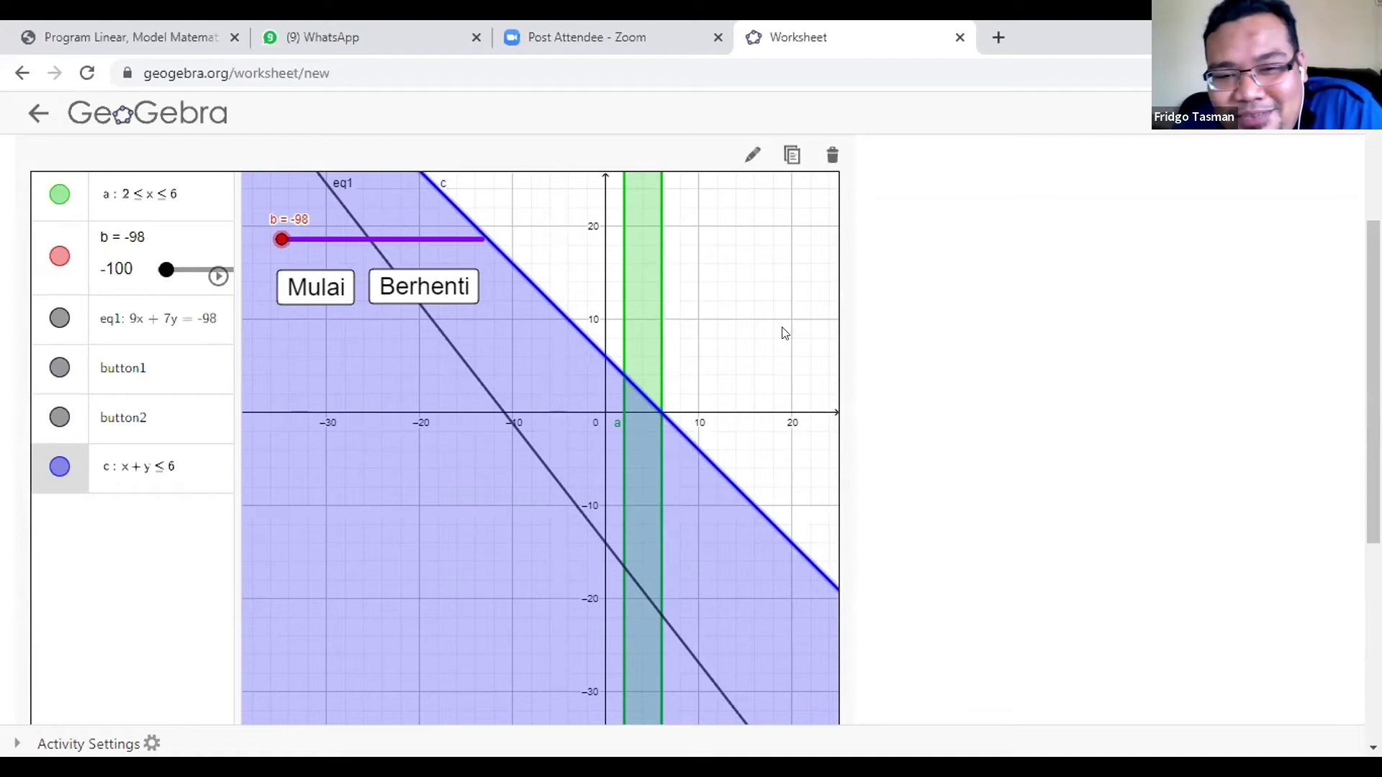
scroll(416, 530, "down", 5)
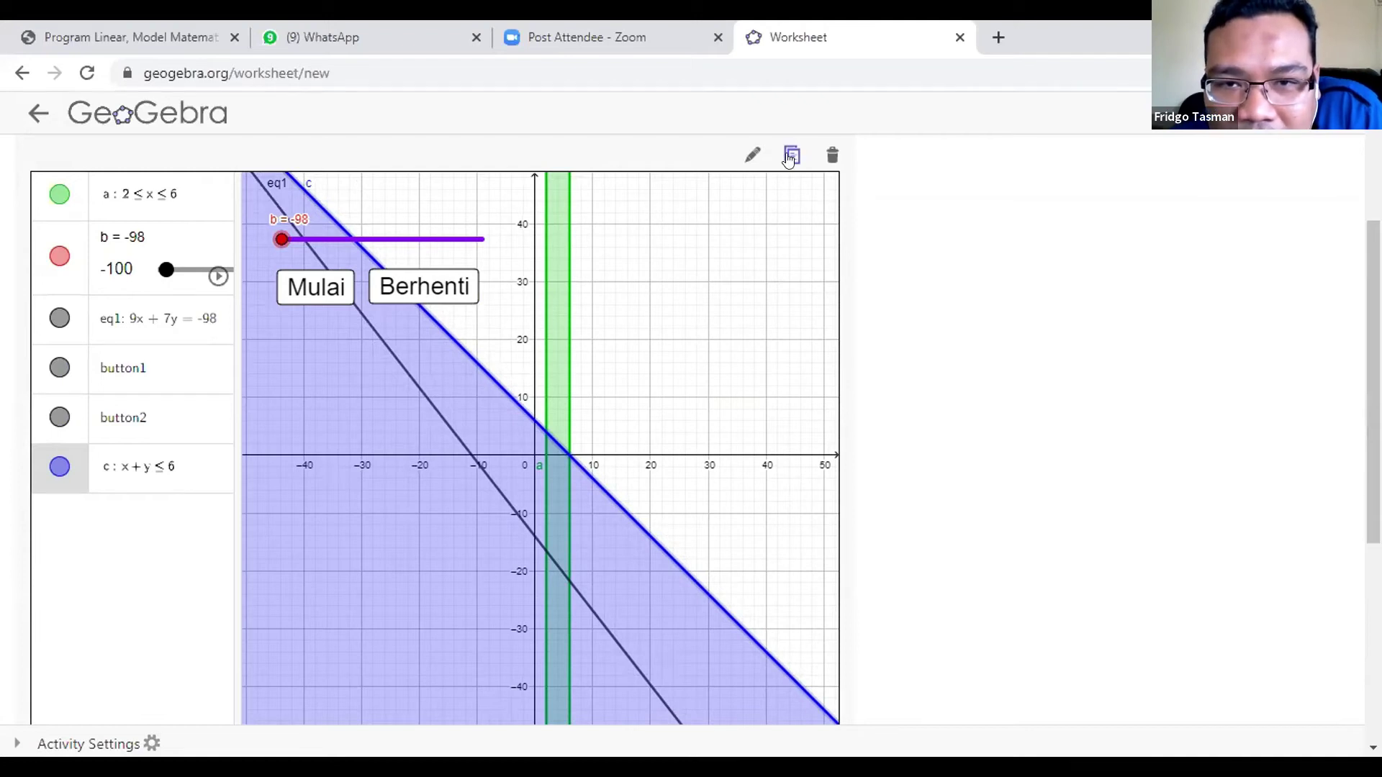
Reopen the applet element for editing, review its graph and advanced settings, and finish editing it
left_click(755, 151)
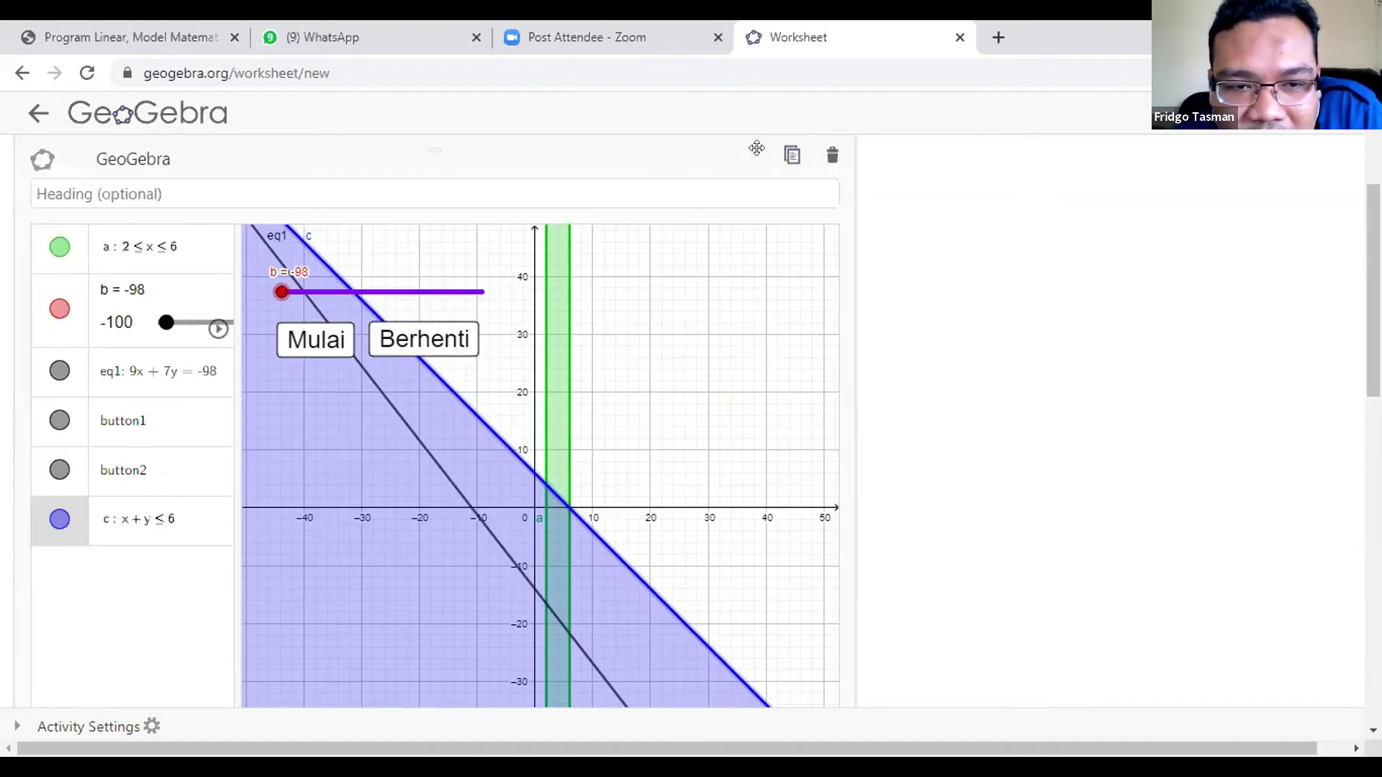
scroll(1272, 329, "down", 8)
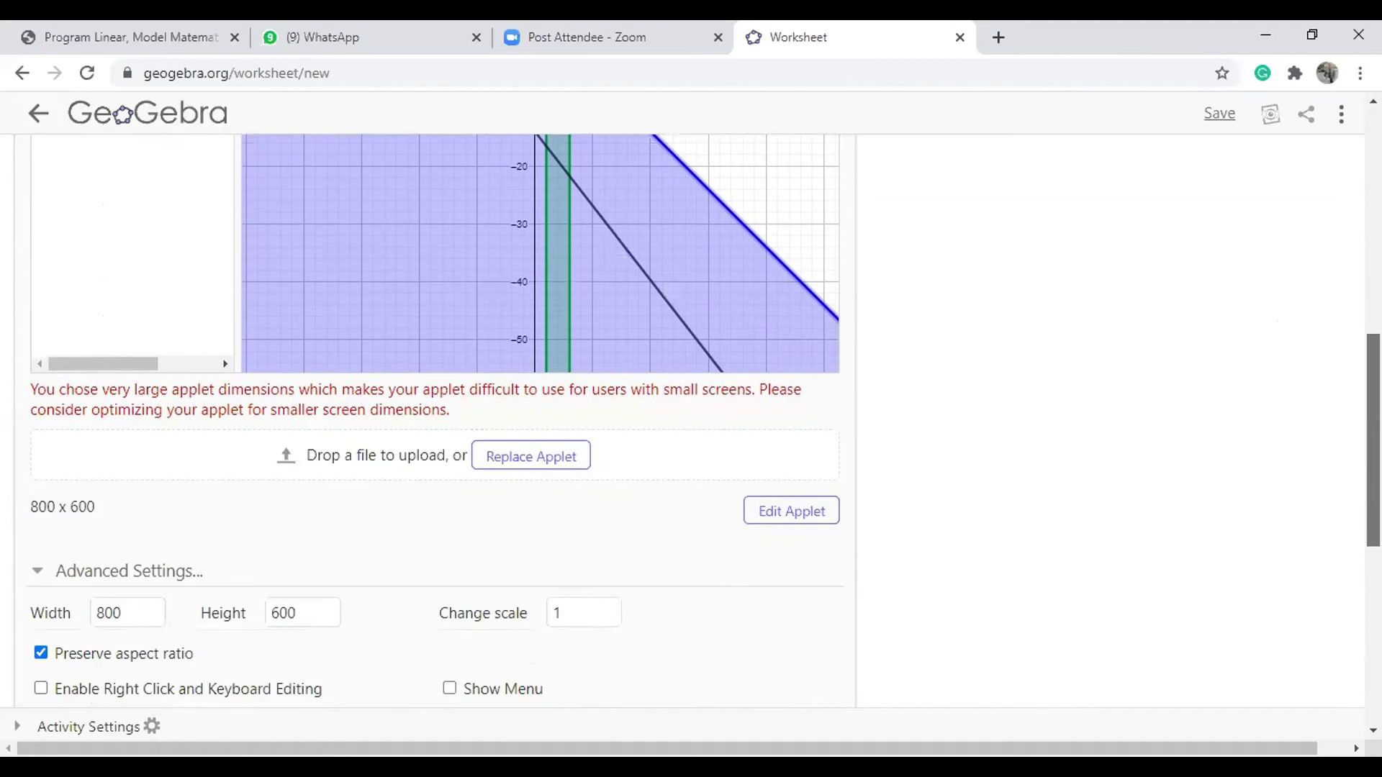
scroll(946, 579, "down", 3)
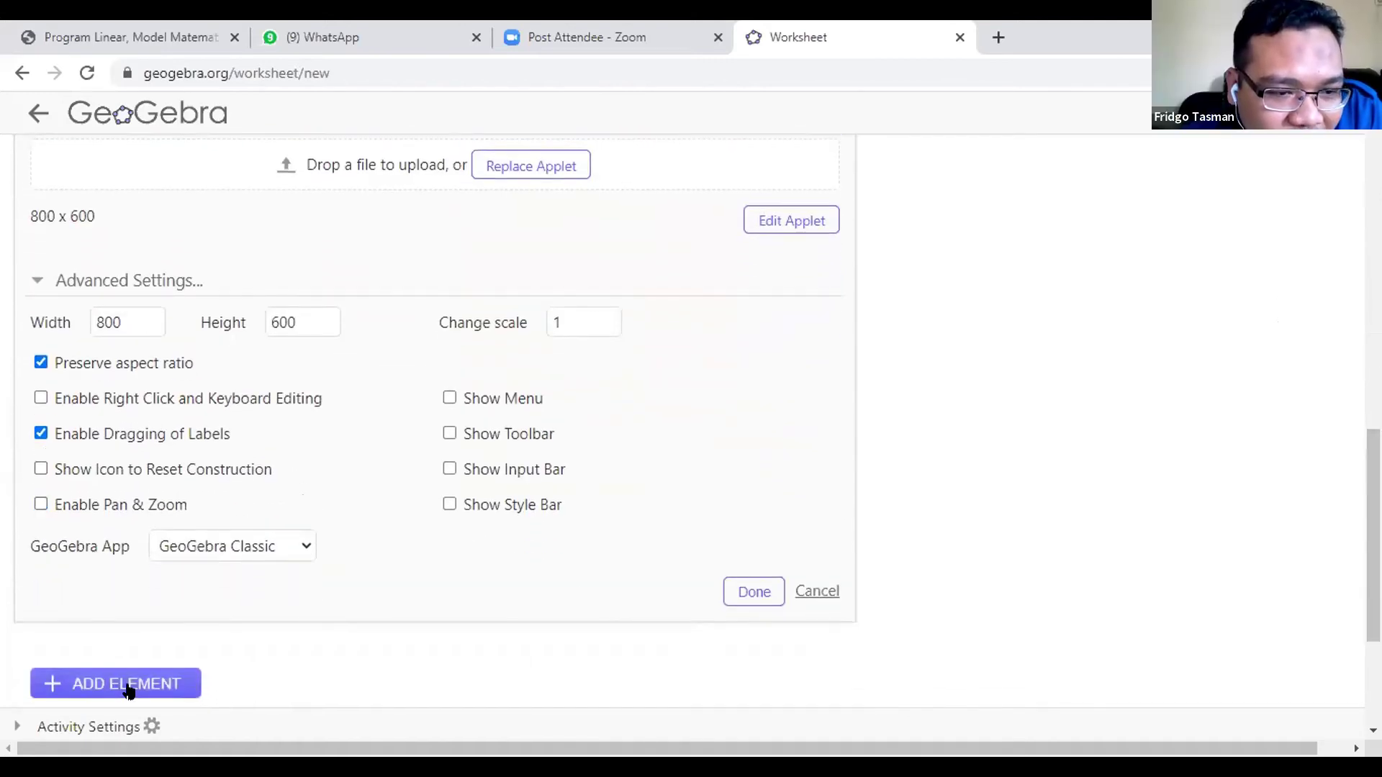
scroll(1257, 272, "up", 10)
scroll(1318, 278, "down", 10)
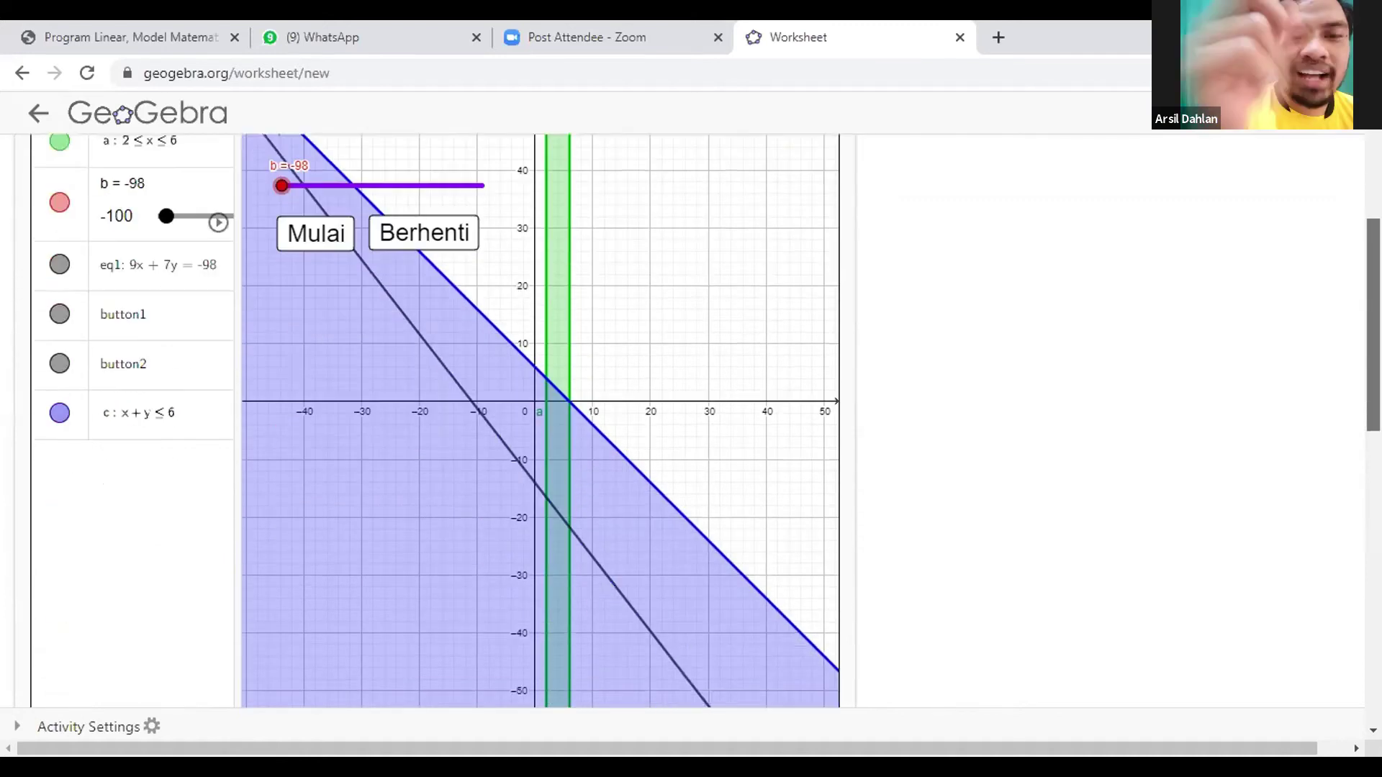
scroll(690, 421, "down", 3)
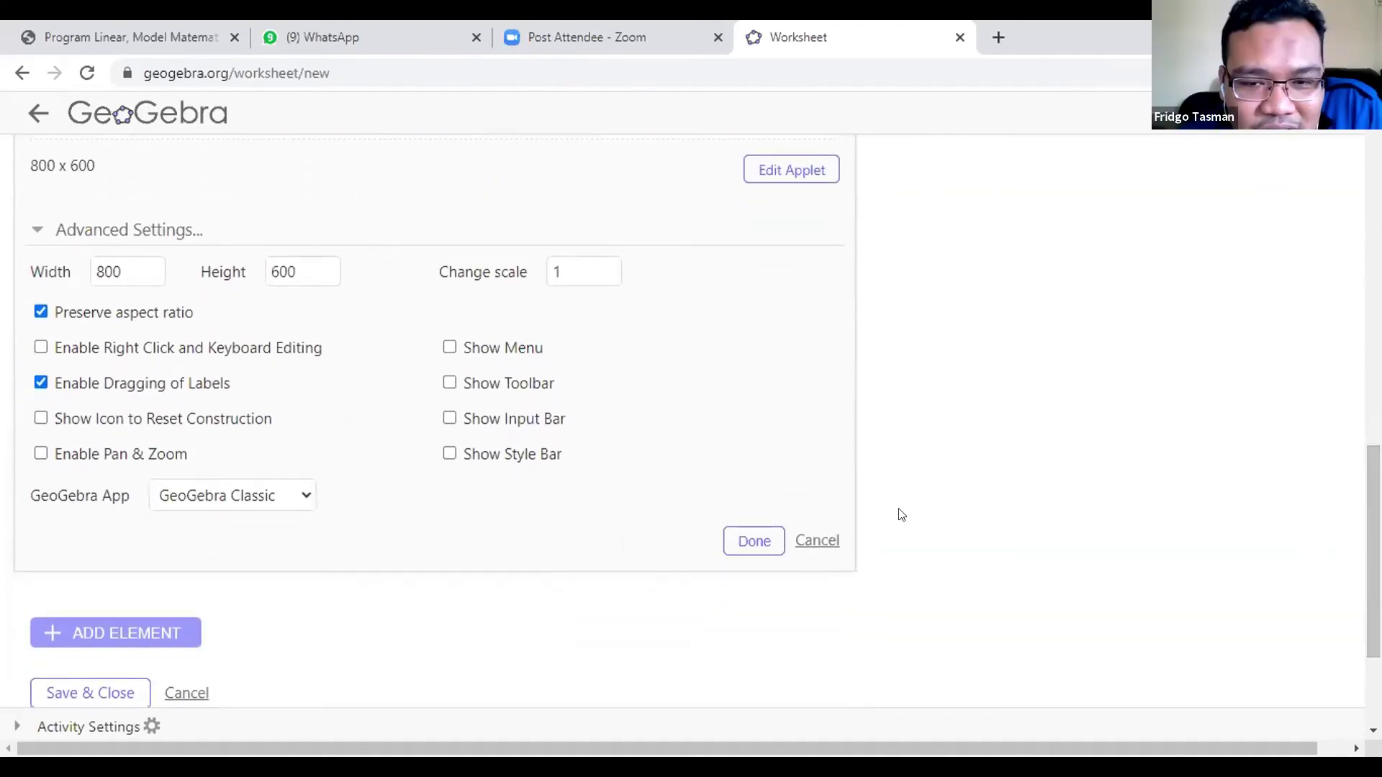
left_click(752, 541)
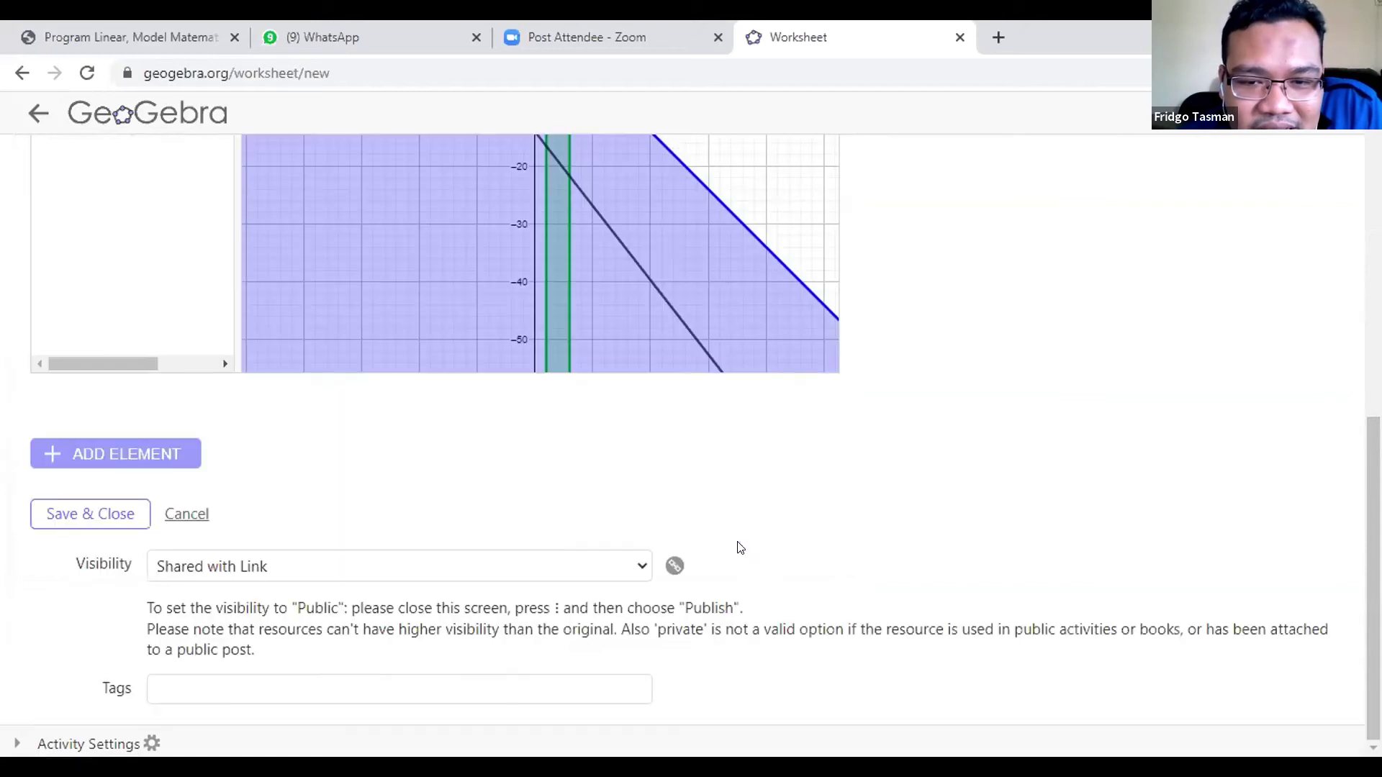
Review the activity page from the problem text through the applet to the visibility and tags settings
scroll(321, 382, "up", 5)
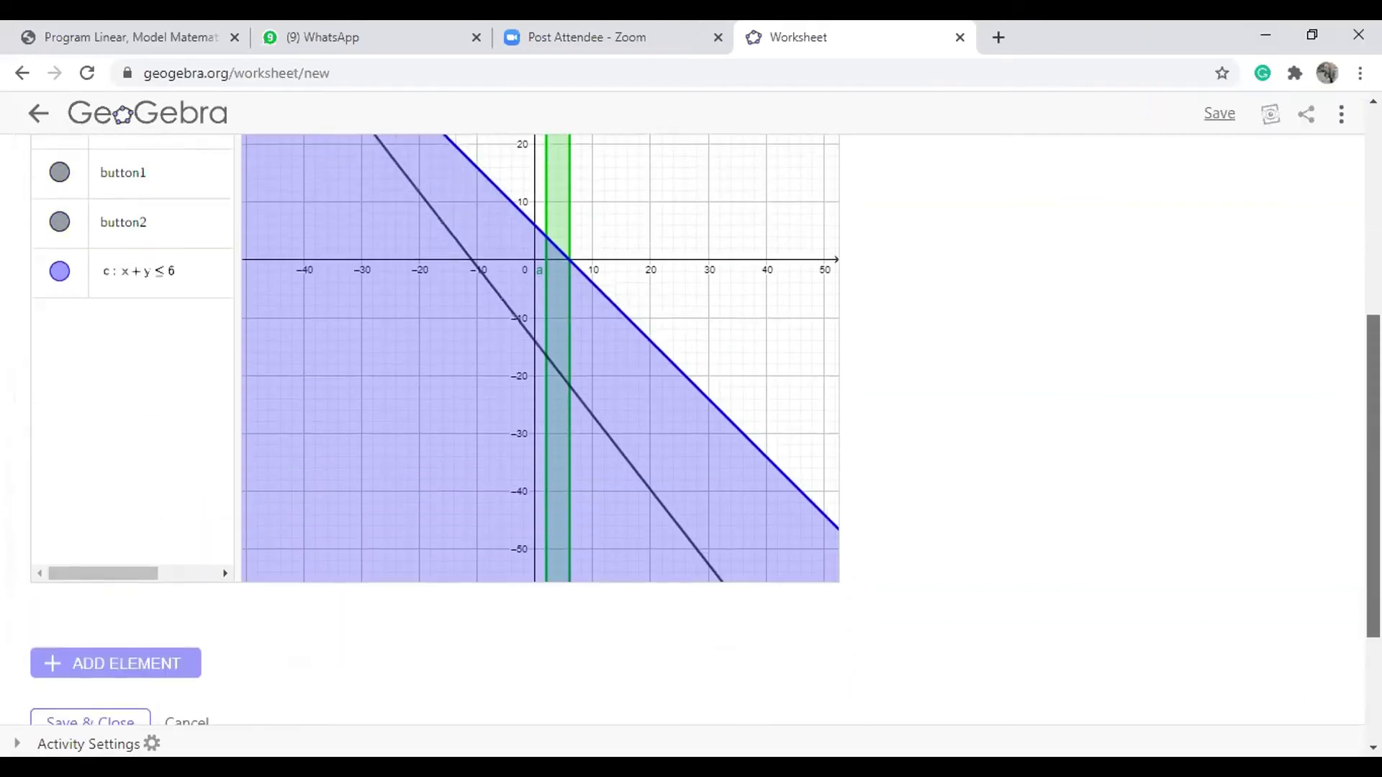
scroll(382, 357, "up", 4)
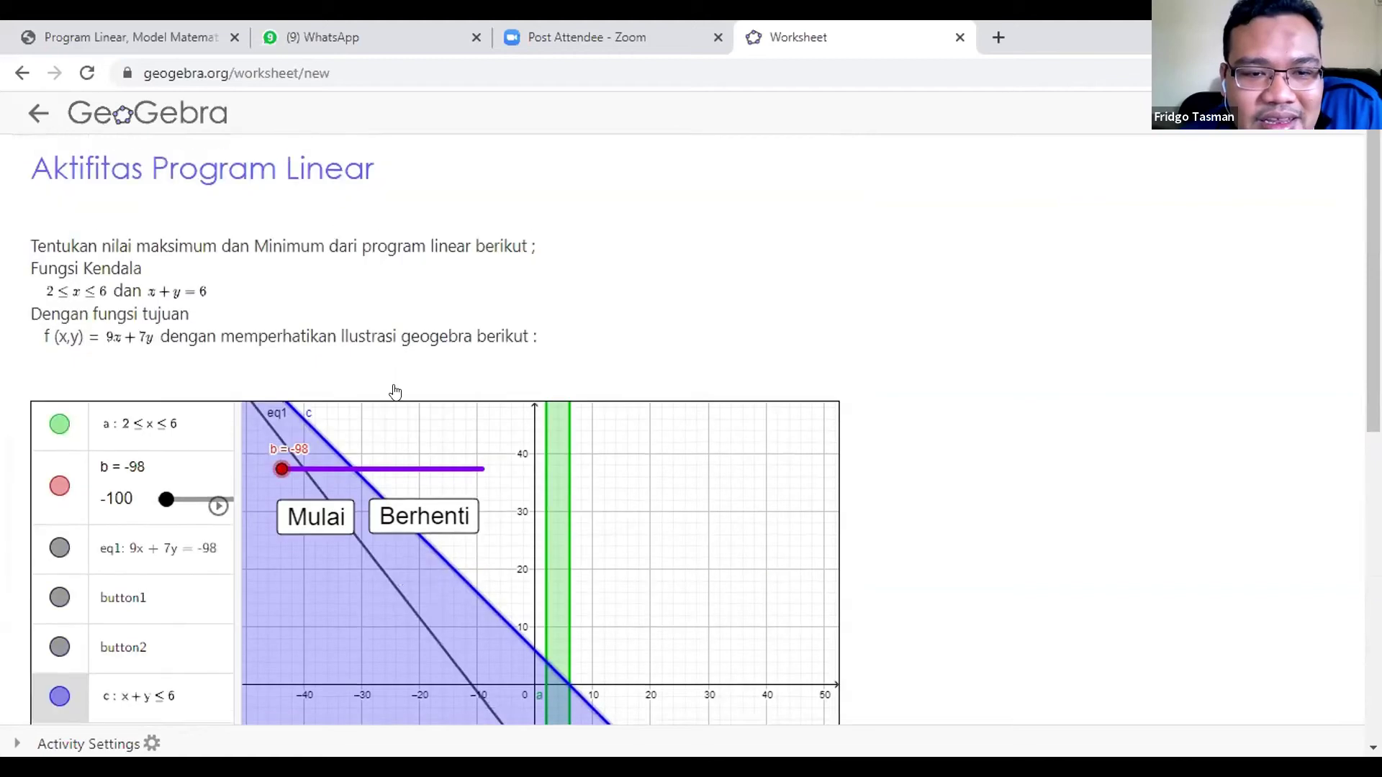
scroll(395, 393, "down", 9)
scroll(395, 402, "up", 2)
scroll(394, 383, "down", 2)
scroll(393, 384, "up", 9)
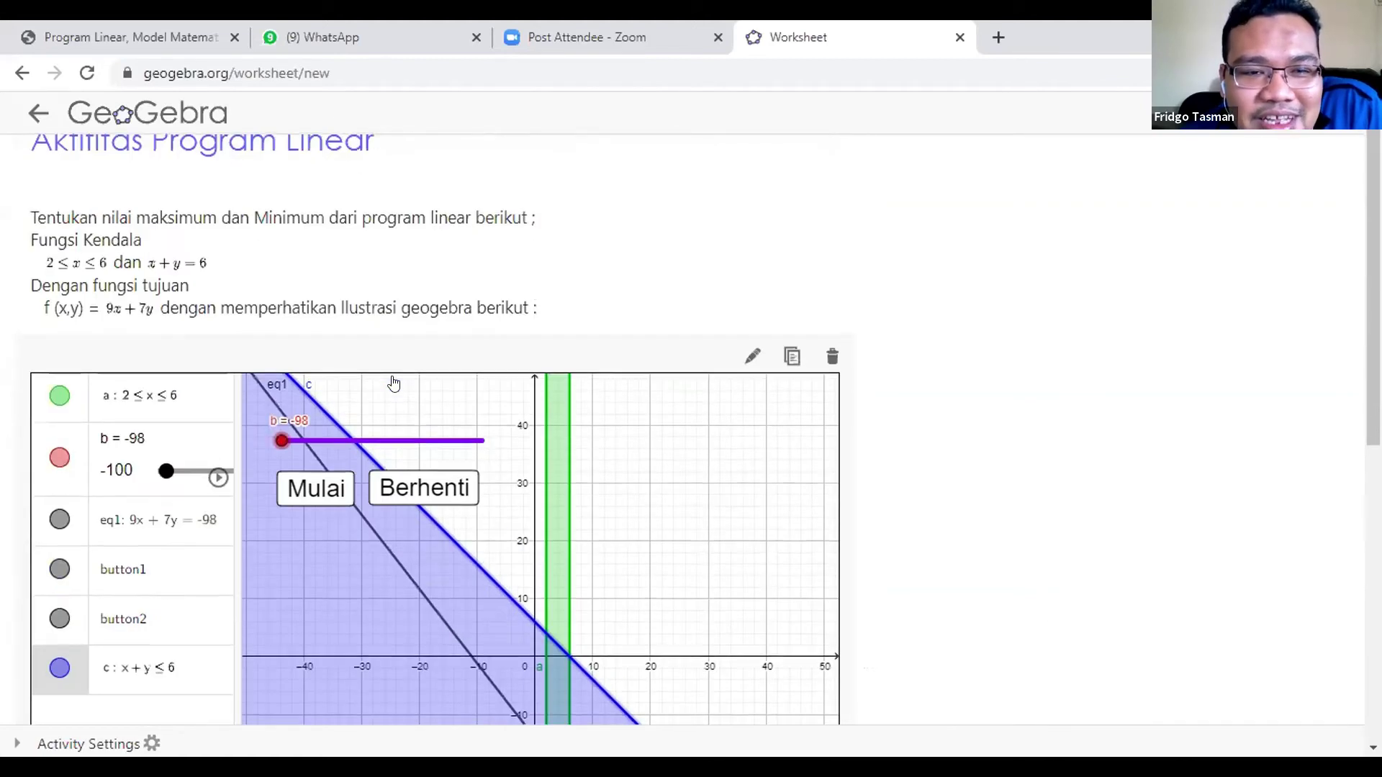
scroll(393, 383, "down", 6)
scroll(394, 384, "up", 3)
scroll(393, 383, "down", 3)
scroll(394, 384, "up", 3)
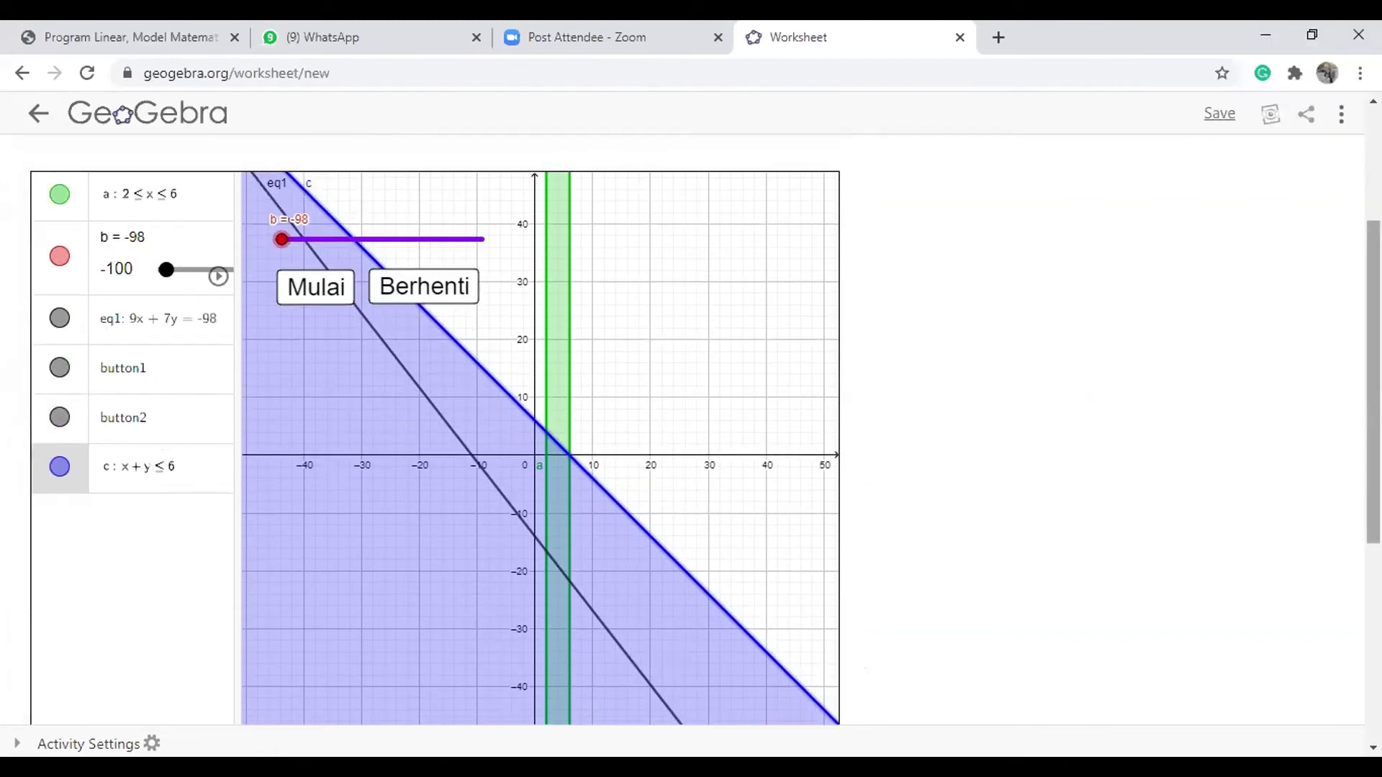
scroll(691, 431, "down", 5)
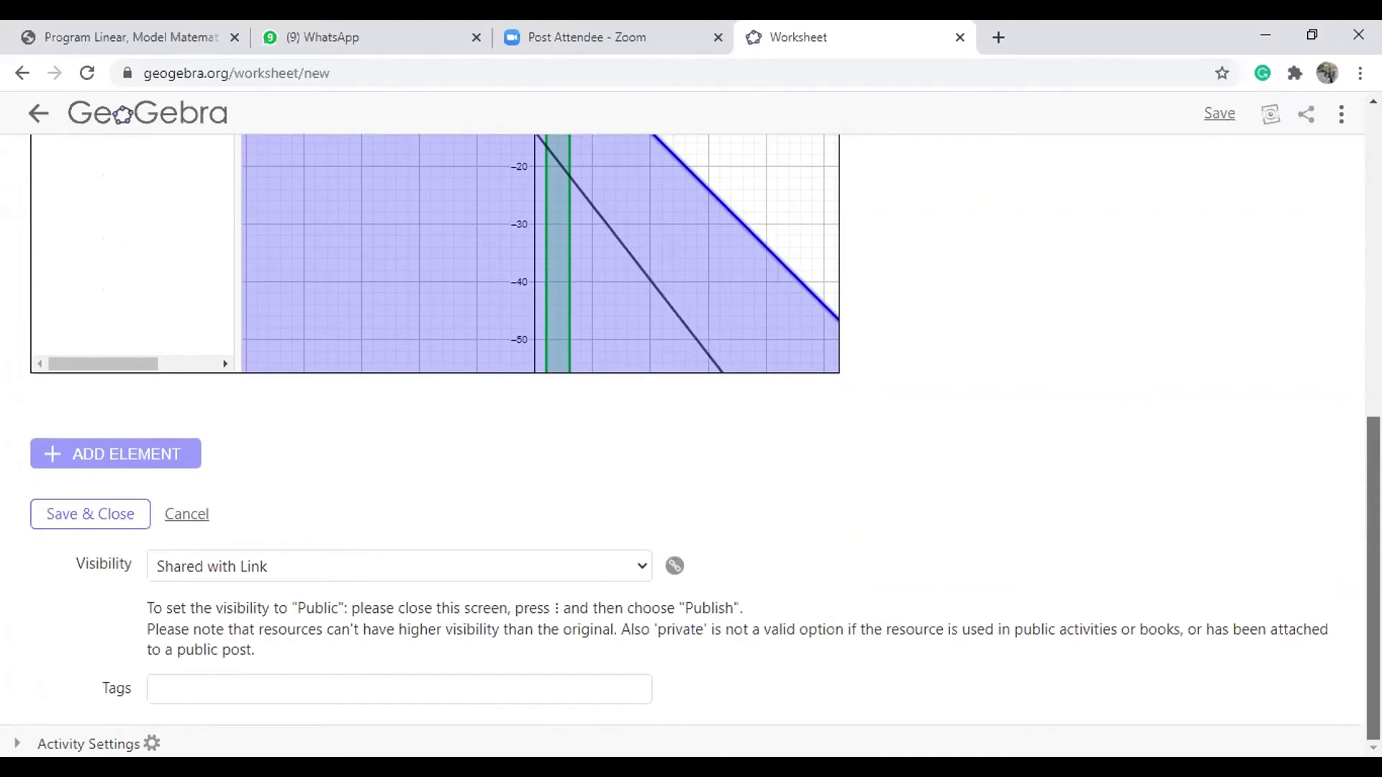
scroll(691, 432, "up", 4)
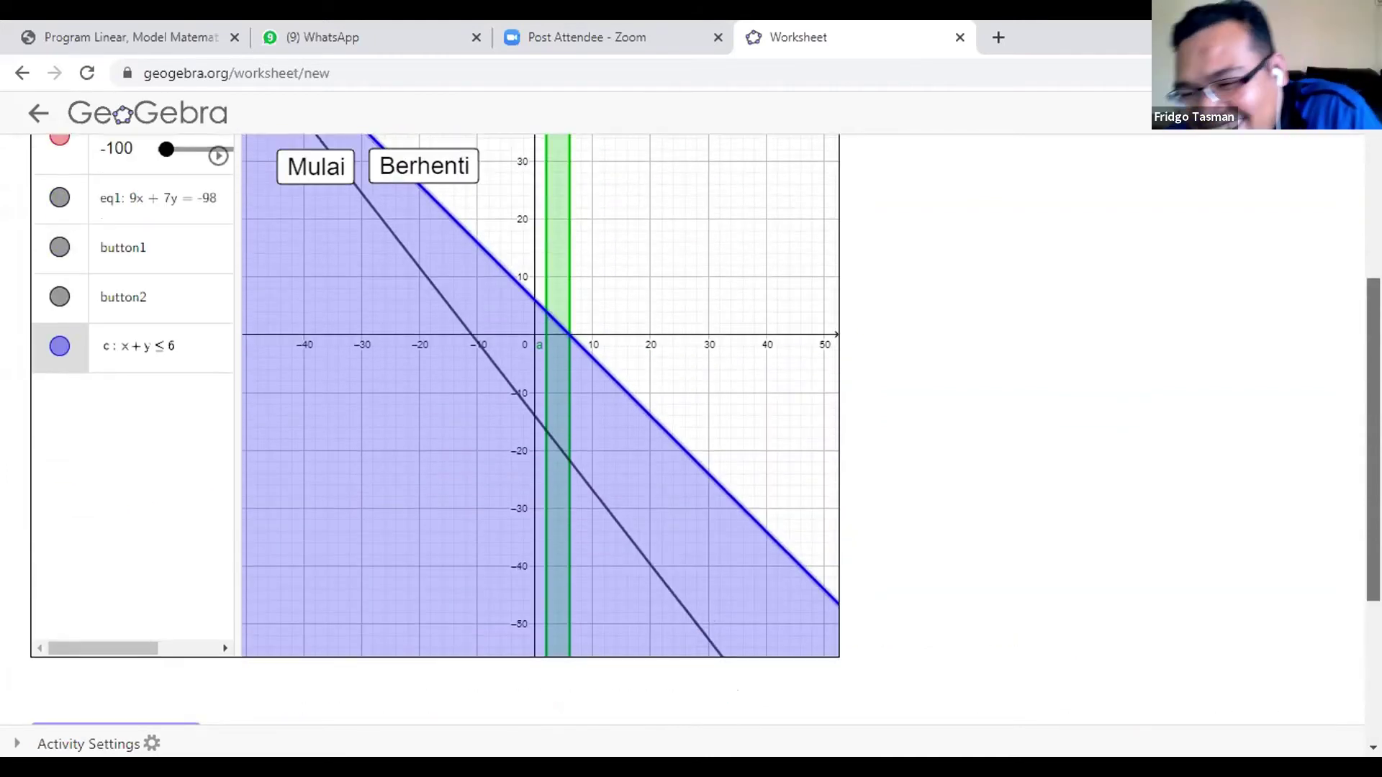
scroll(356, 517, "down", 3)
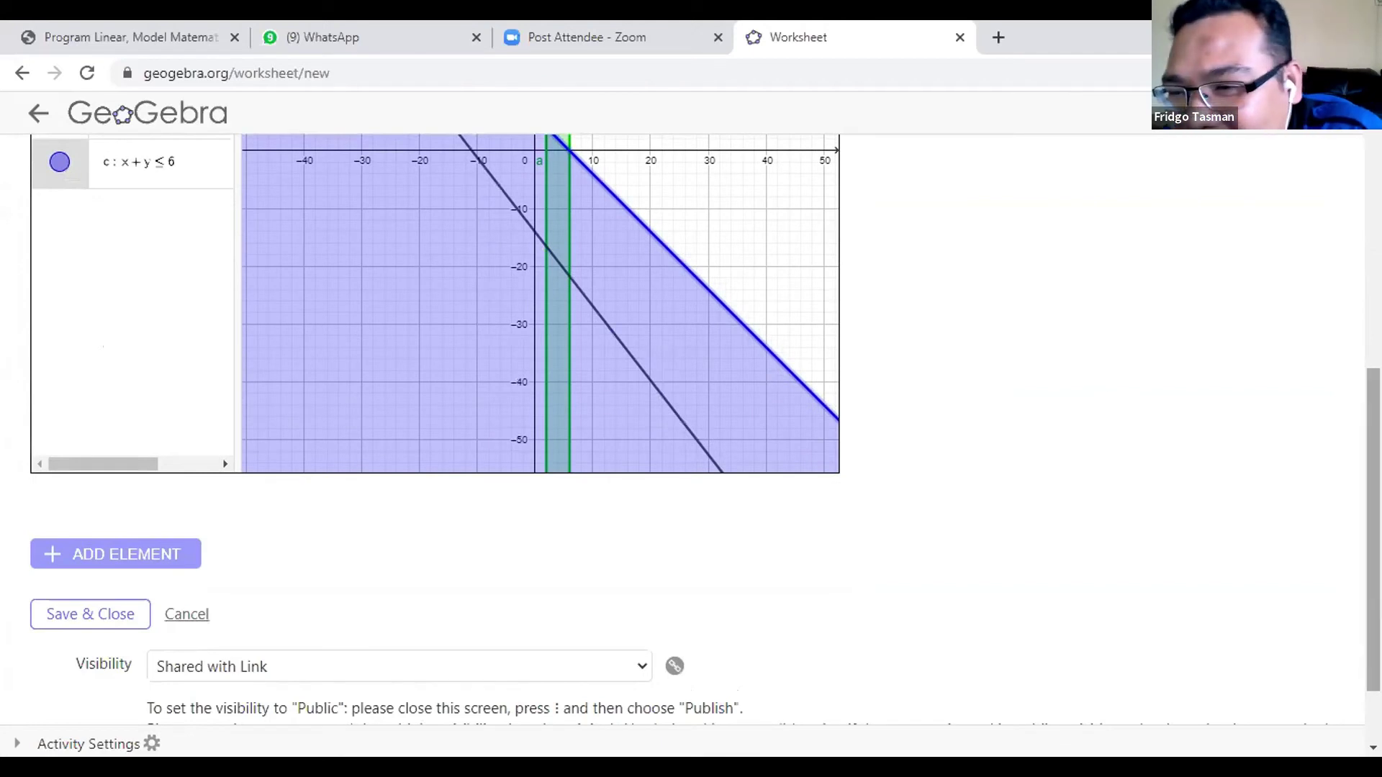
scroll(691, 432, "up", 7)
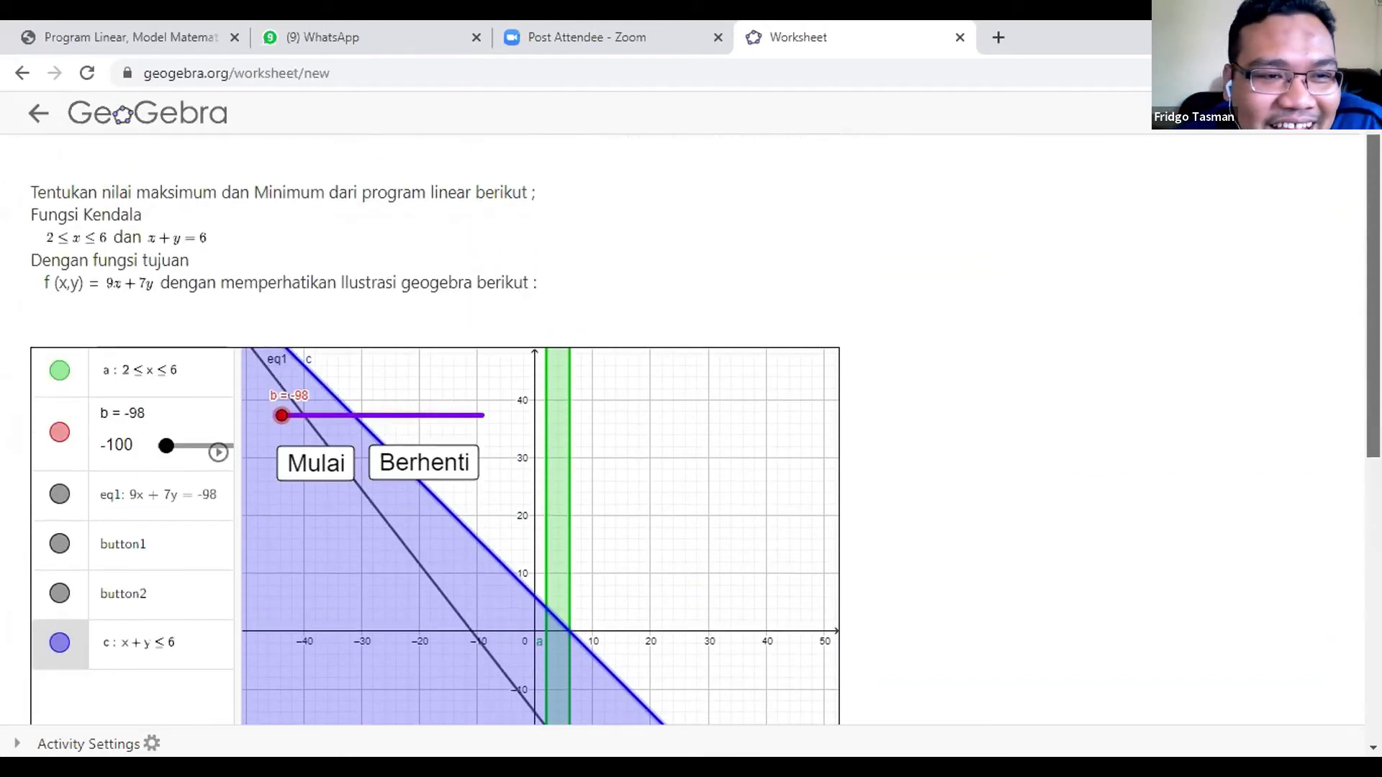
scroll(691, 432, "down", 6)
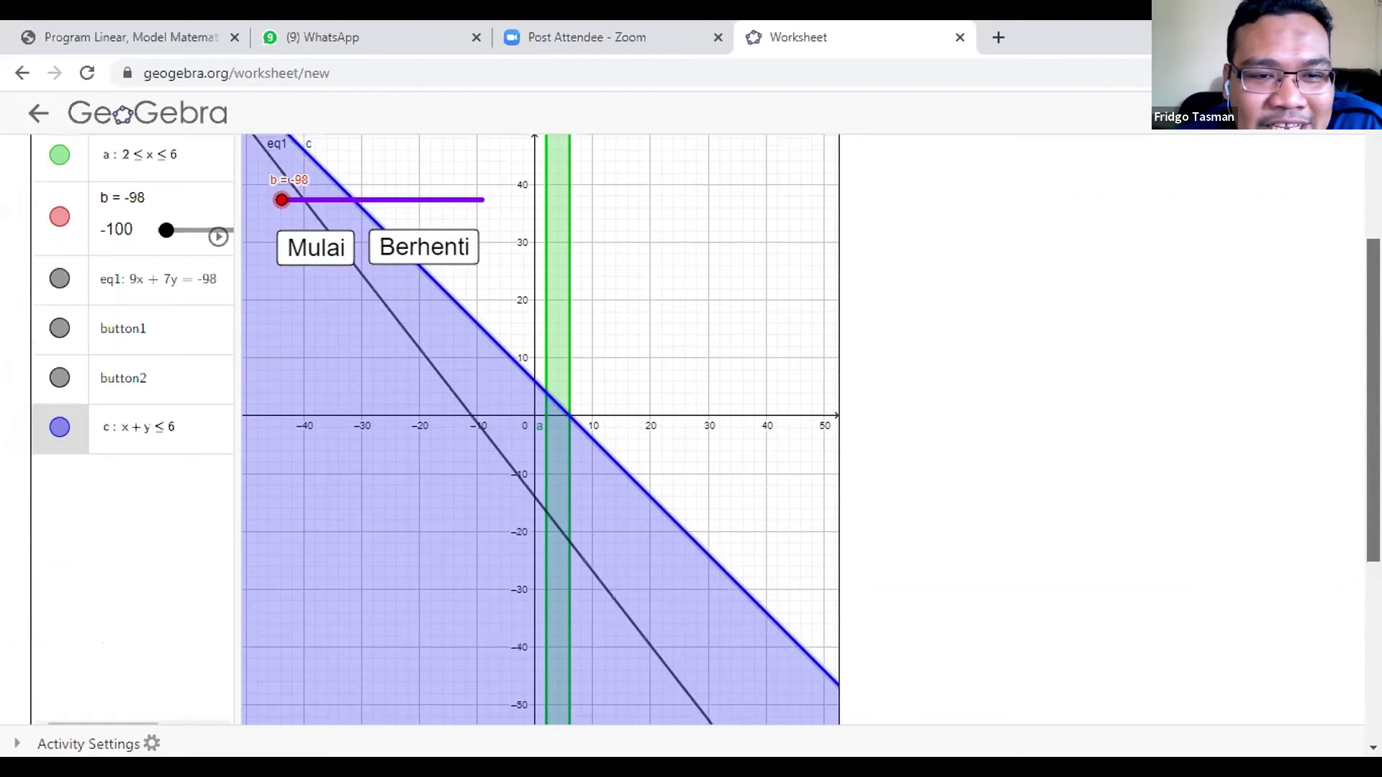
scroll(691, 432, "down", 2)
scroll(691, 432, "up", 7)
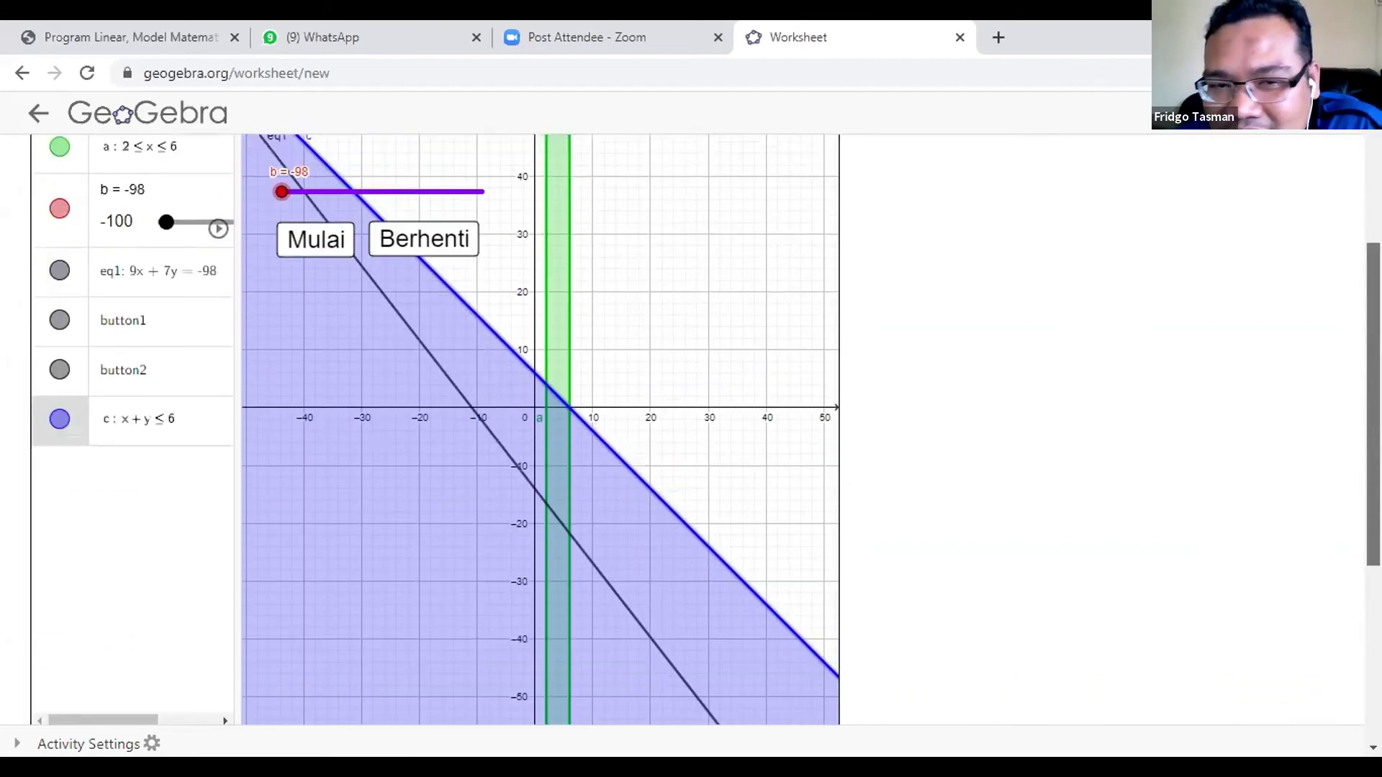
scroll(352, 372, "down", 1)
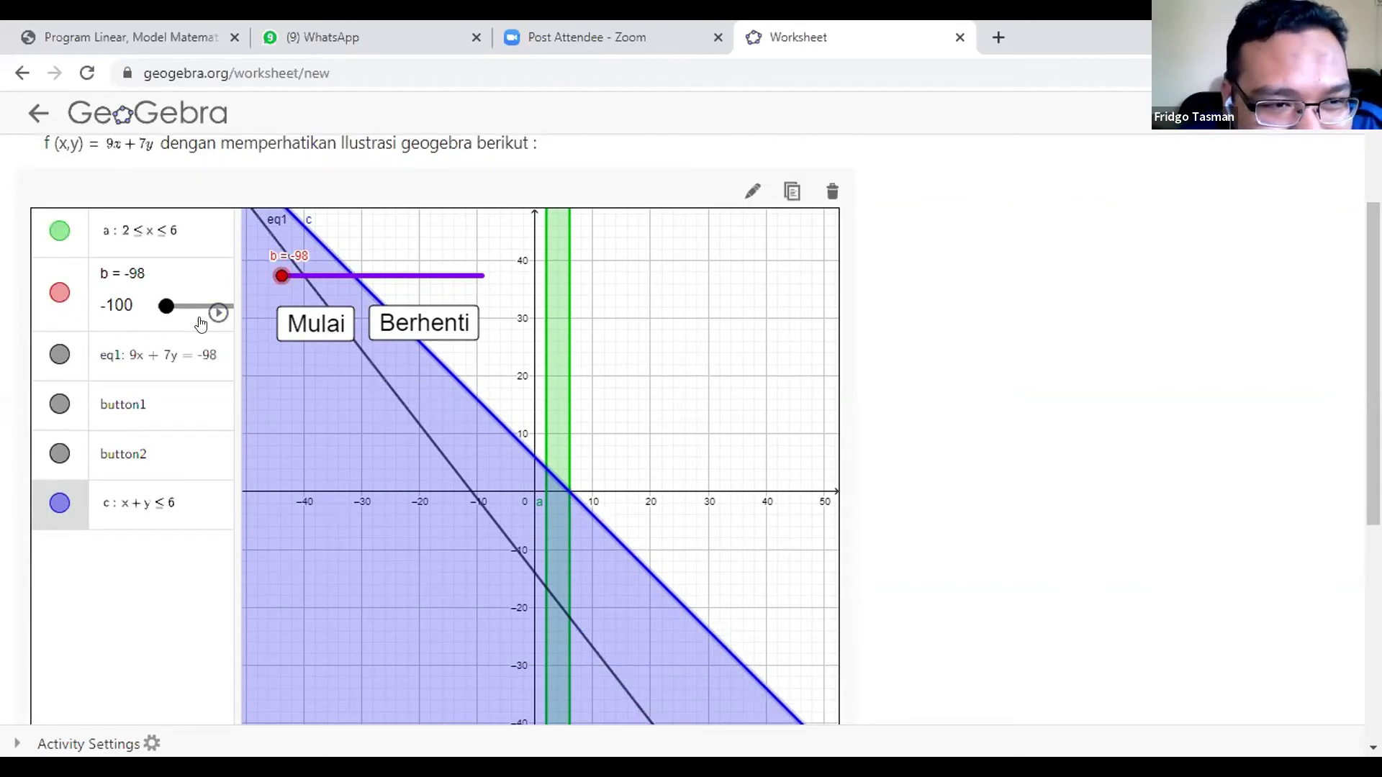
Start the animation of slider b with the applet's Mulai button and check the line 9x + 7y against the constraint region
left_click(299, 330)
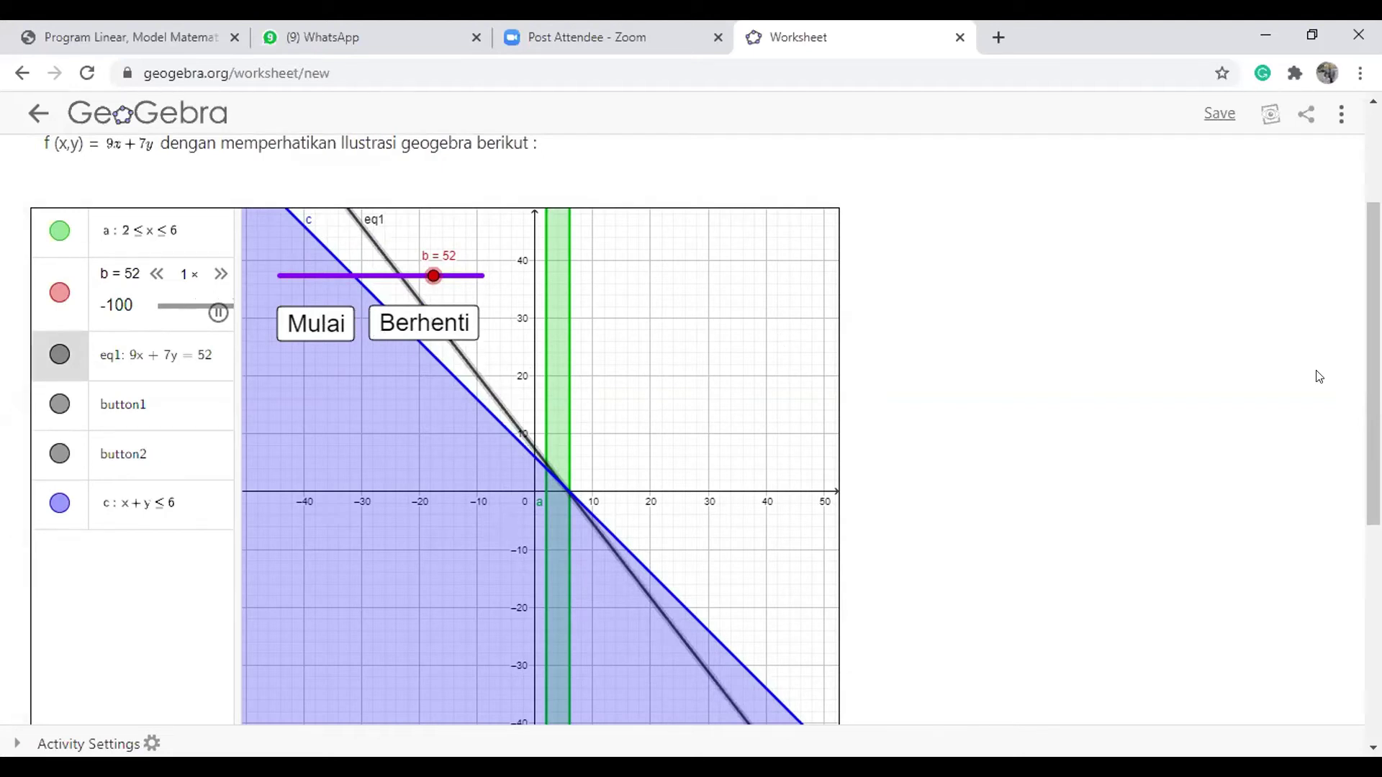
left_click_drag(1373, 360, 1373, 570)
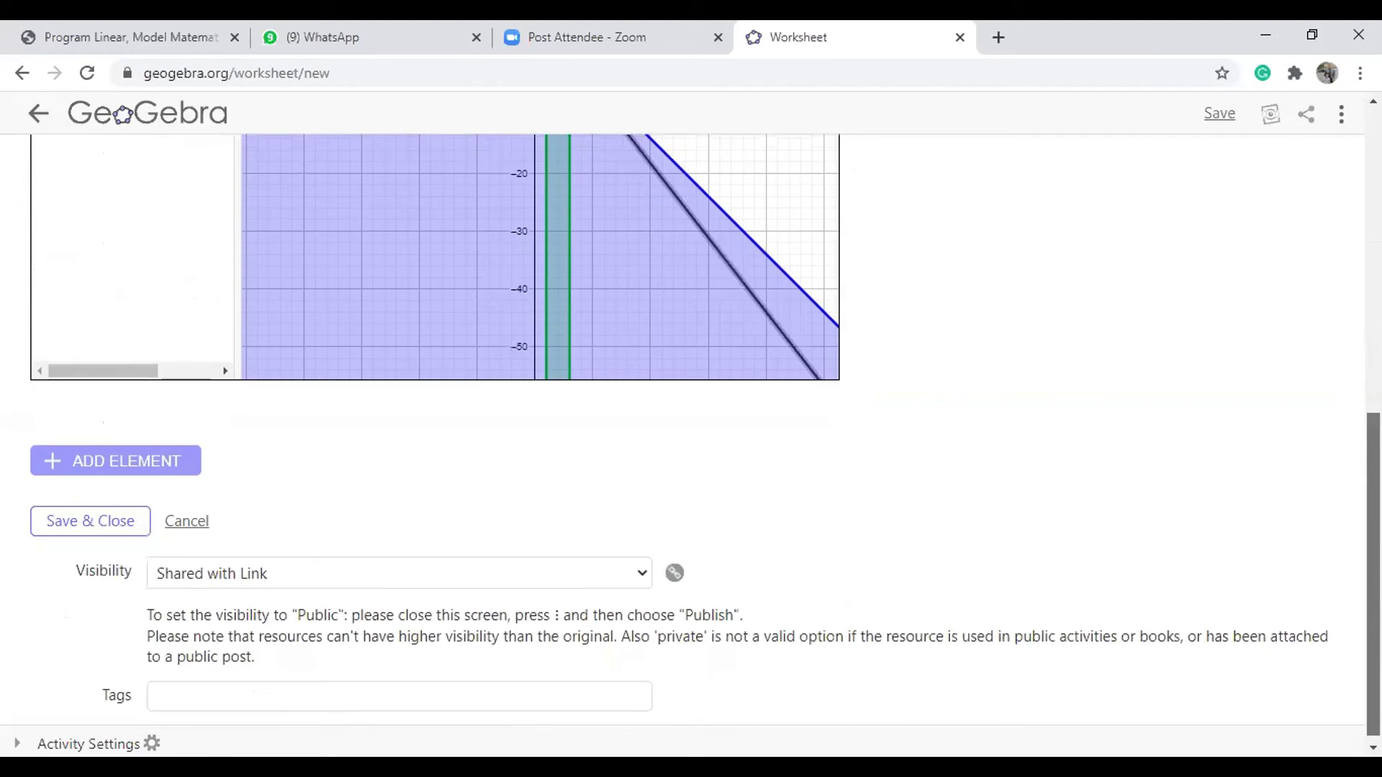
scroll(691, 432, "up", 7)
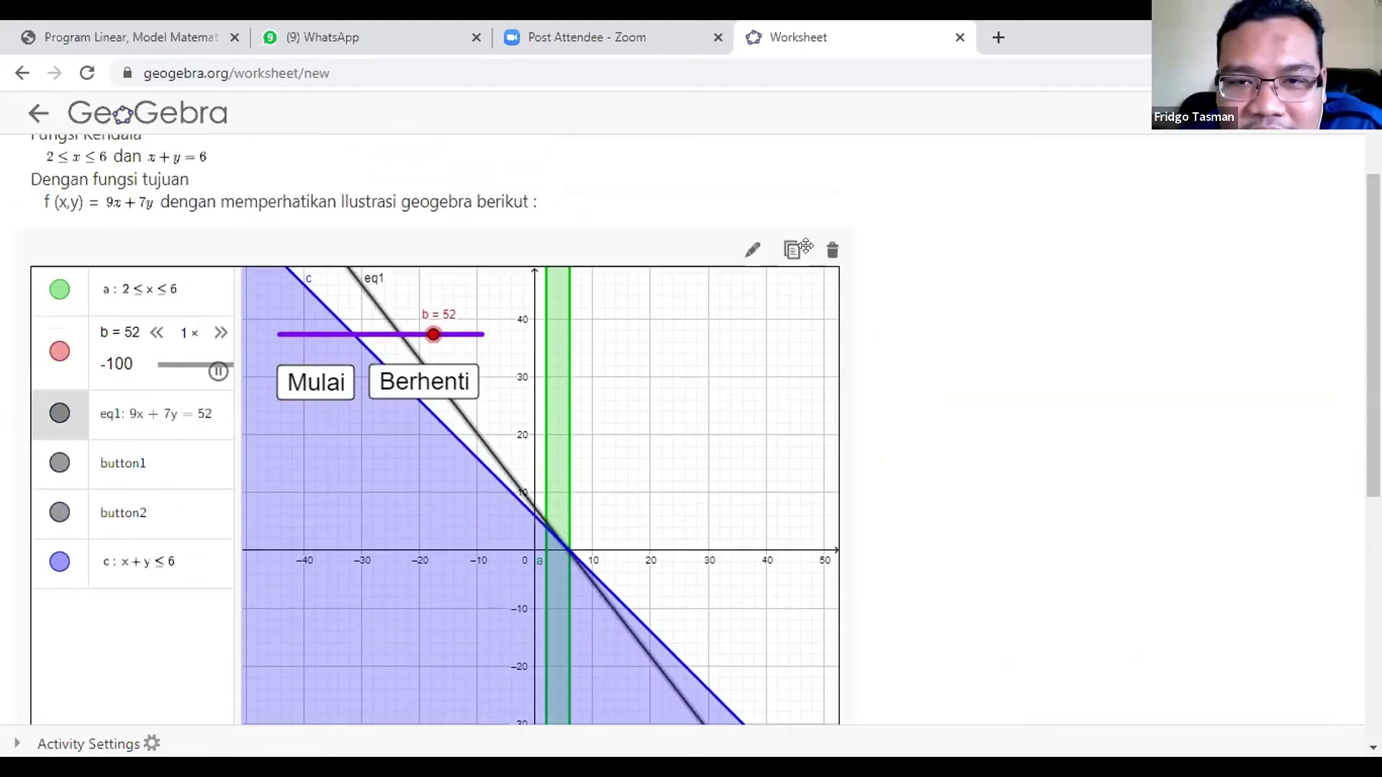
Reopen the applet element for editing, enable Pan & Zoom in its advanced settings and finish editing it
mouse_move(786, 258)
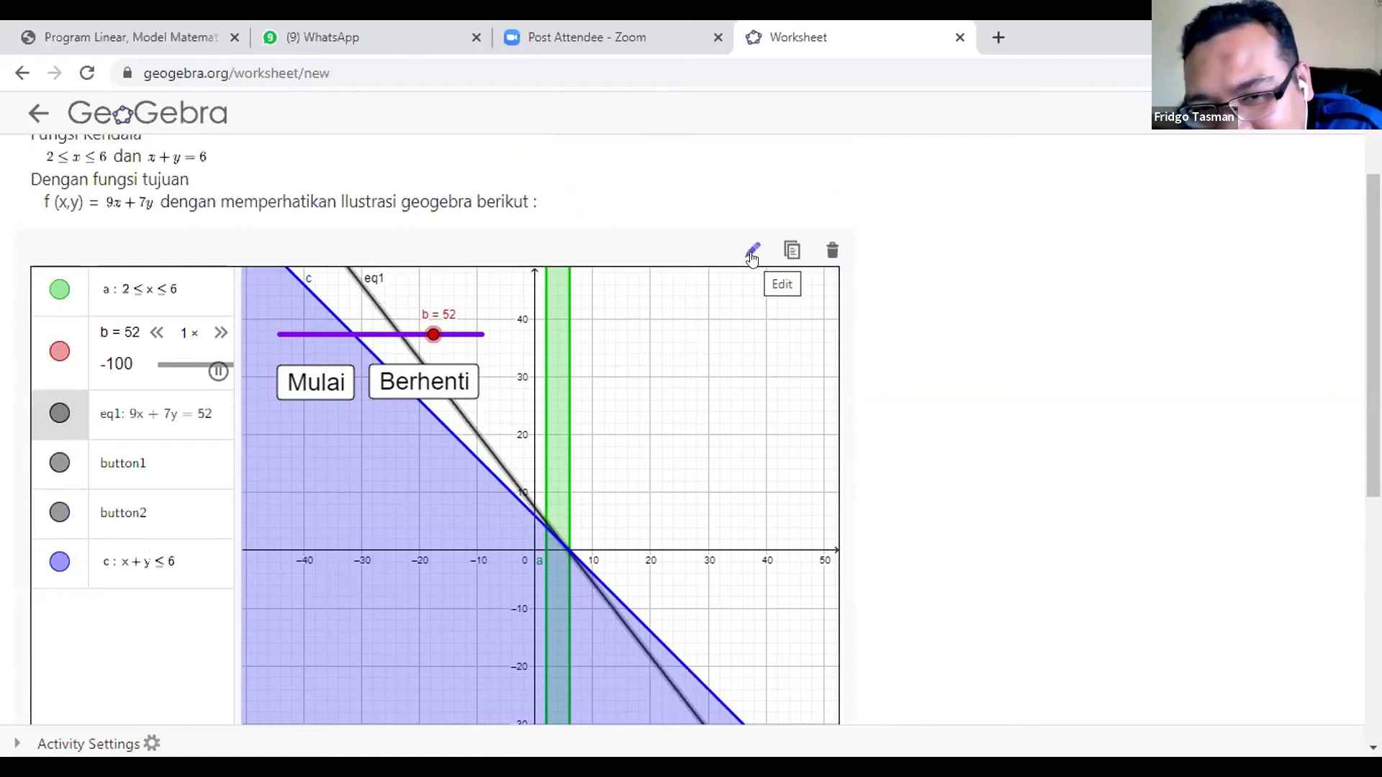
left_click(751, 255)
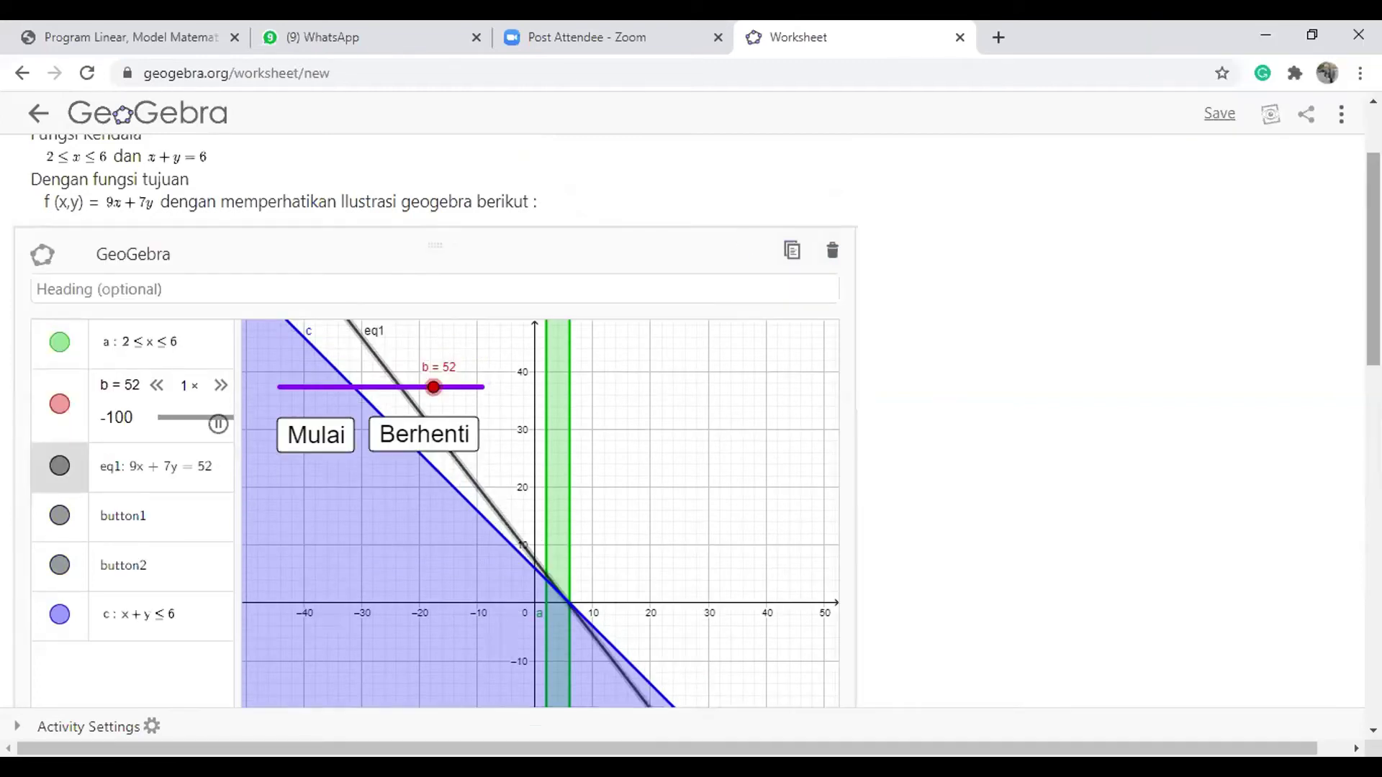
scroll(434, 420, "down", 8)
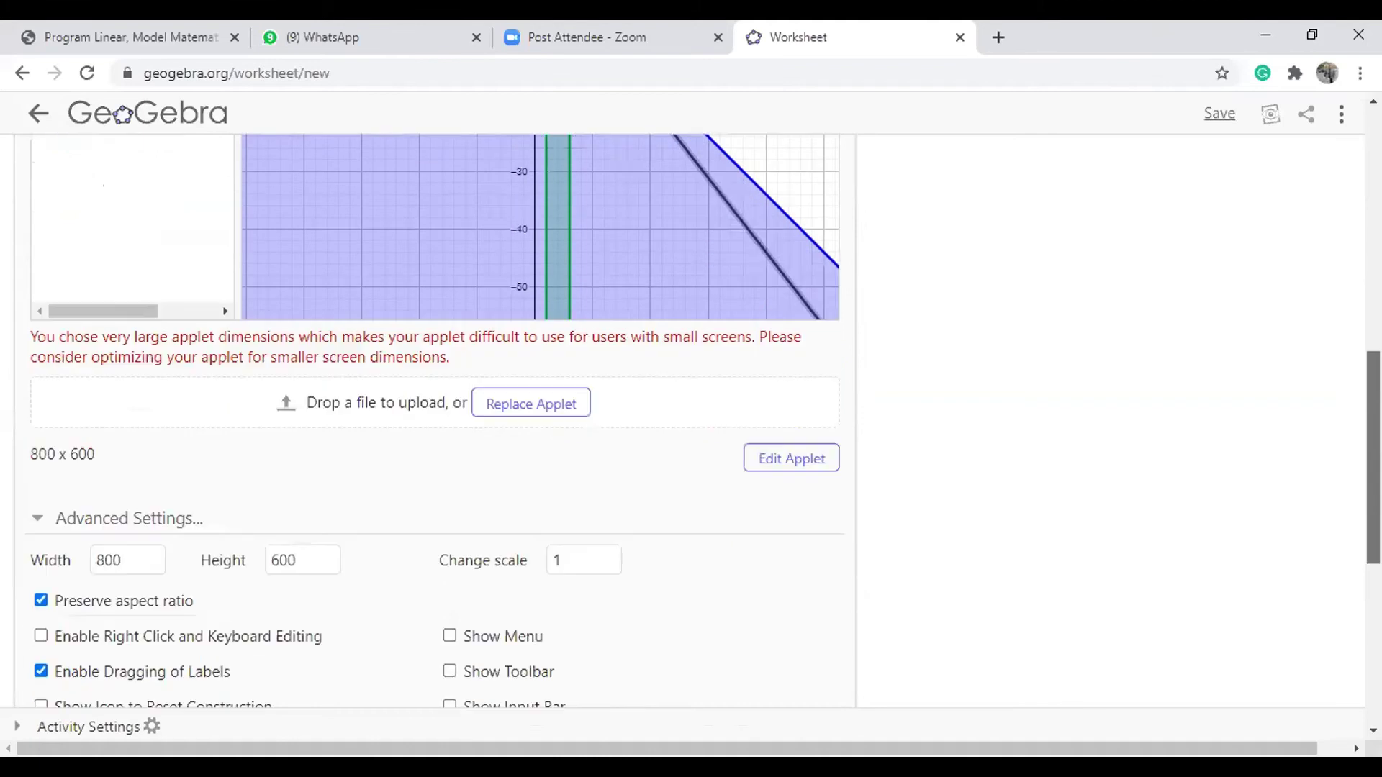
scroll(6, 580, "down", 2)
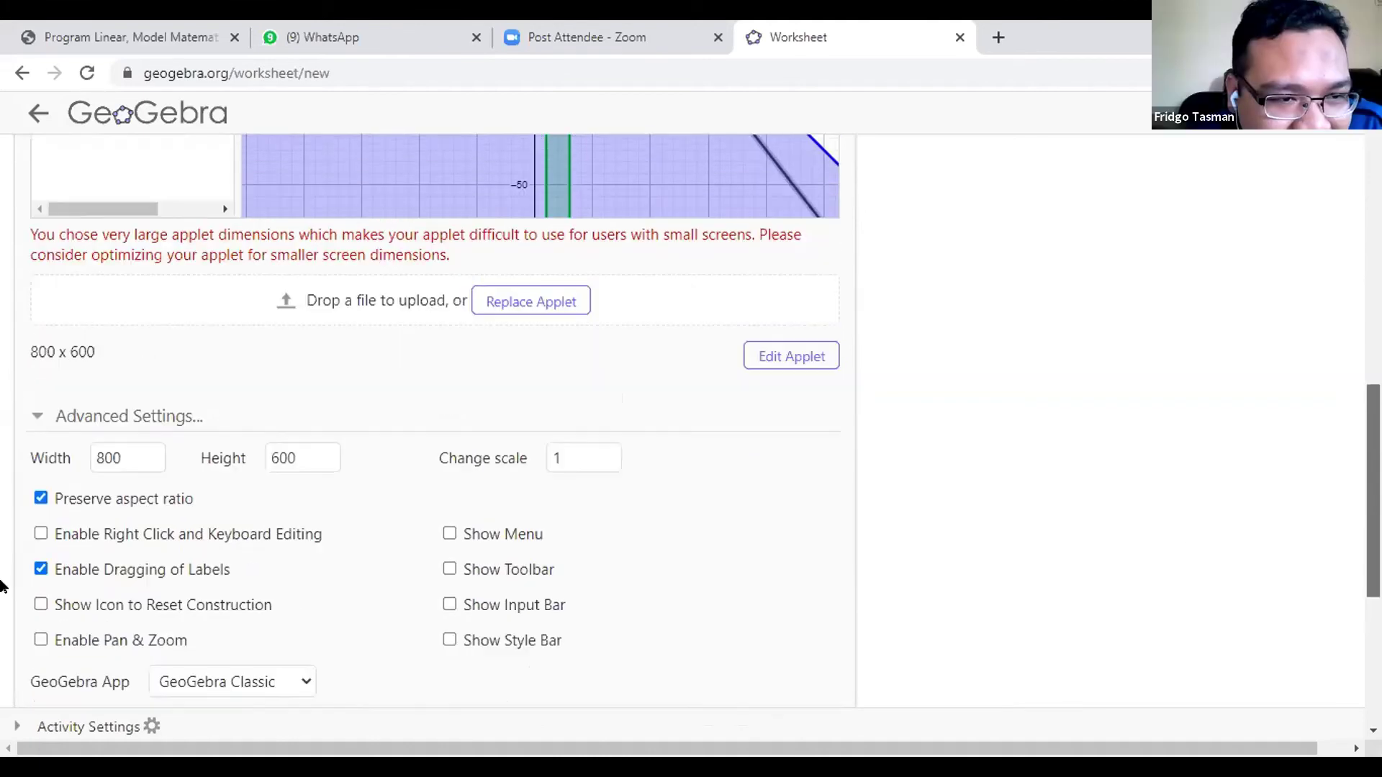
left_click(79, 415)
left_click(79, 416)
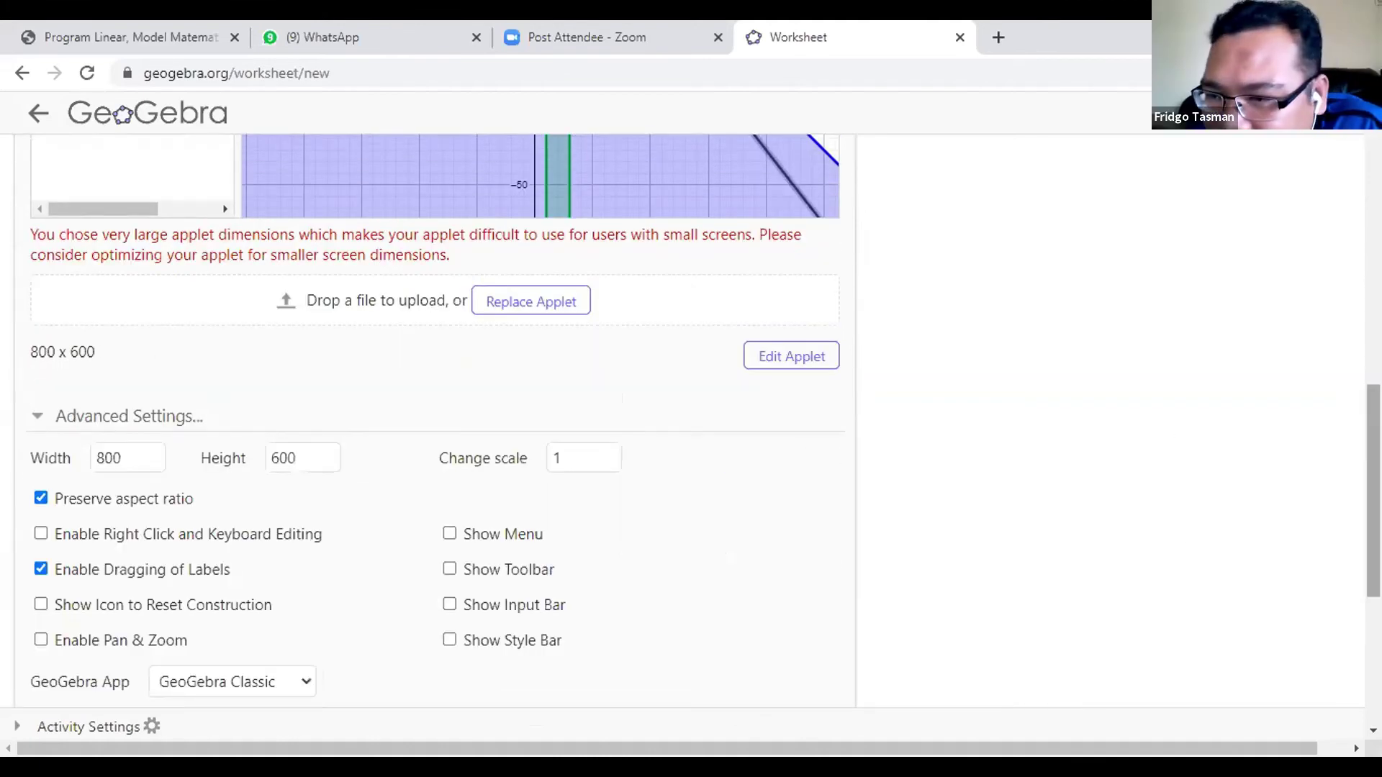
scroll(753, 464, "down", 3)
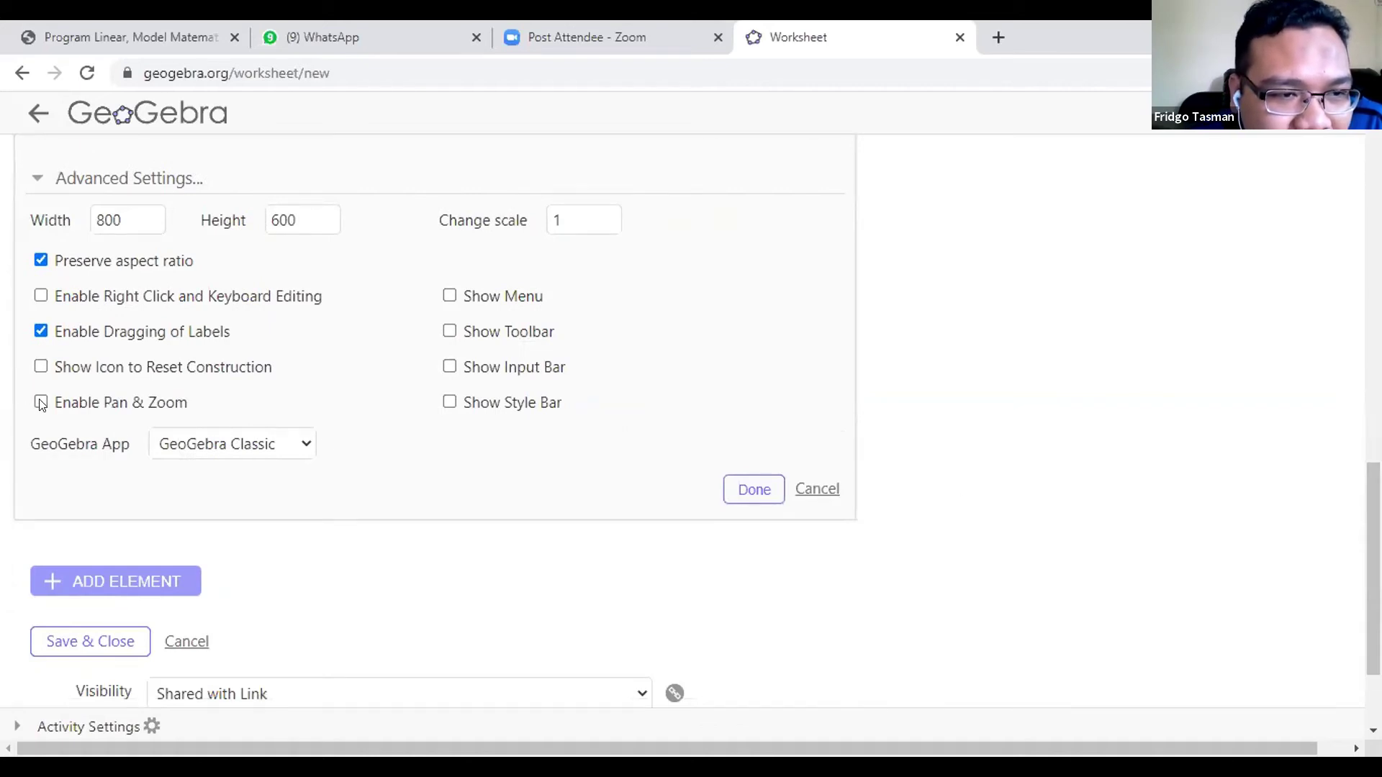
left_click(753, 489)
scroll(767, 498, "down", 4)
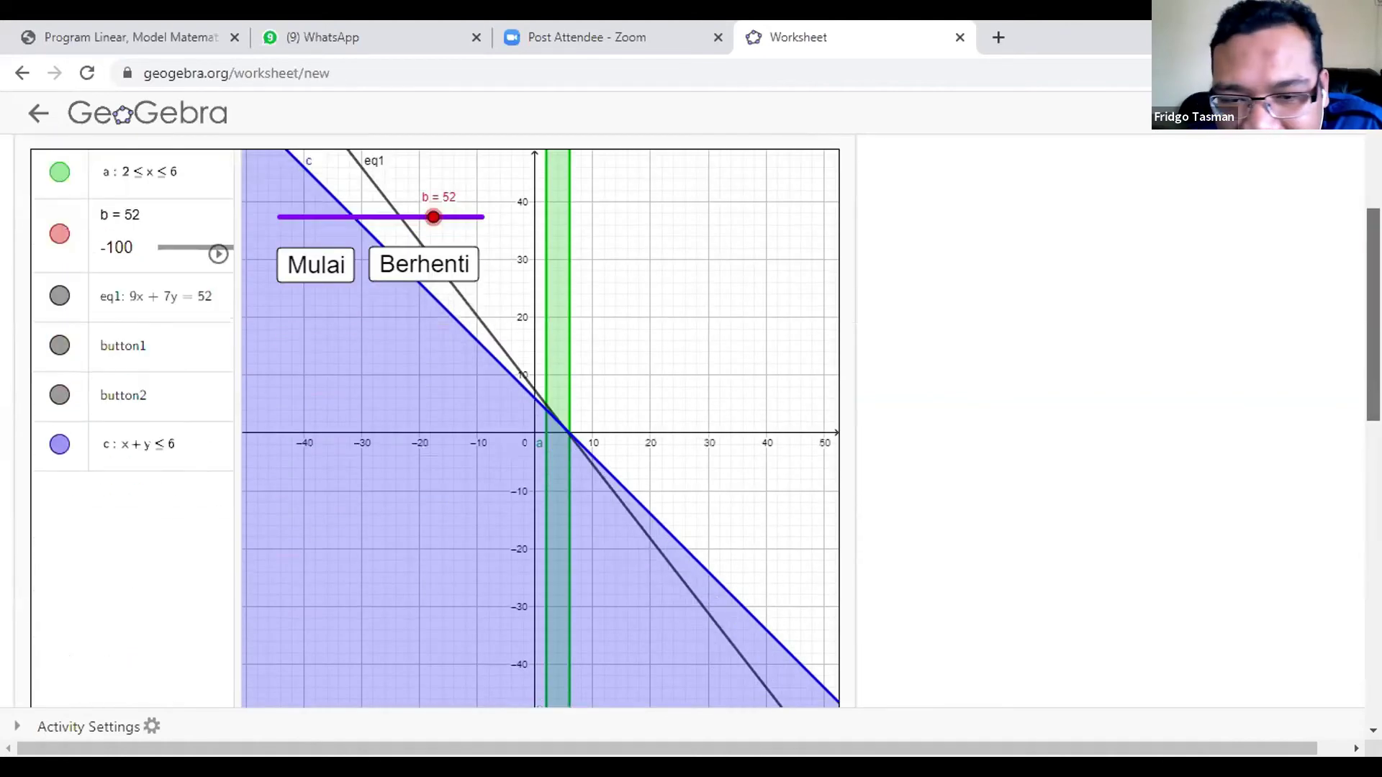
scroll(986, 564, "down", 8)
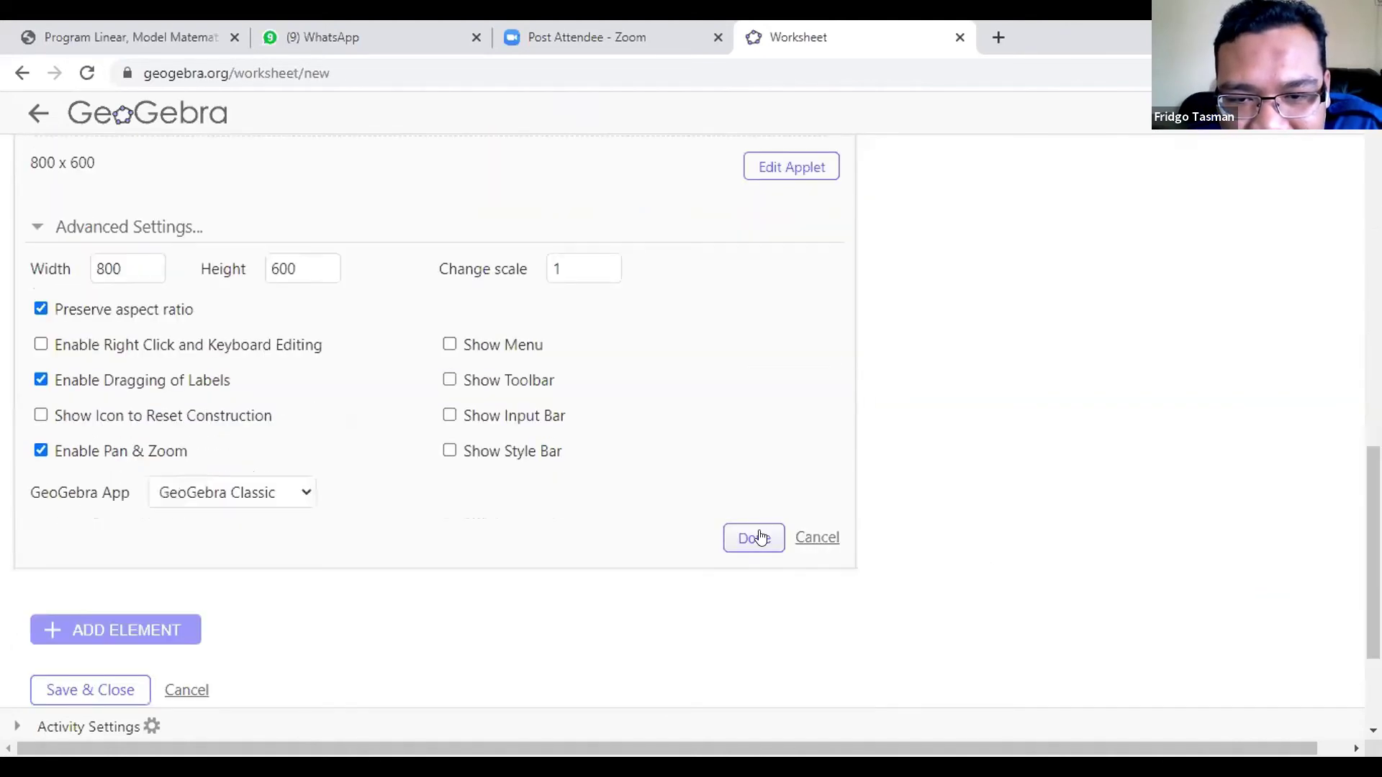
left_click(753, 538)
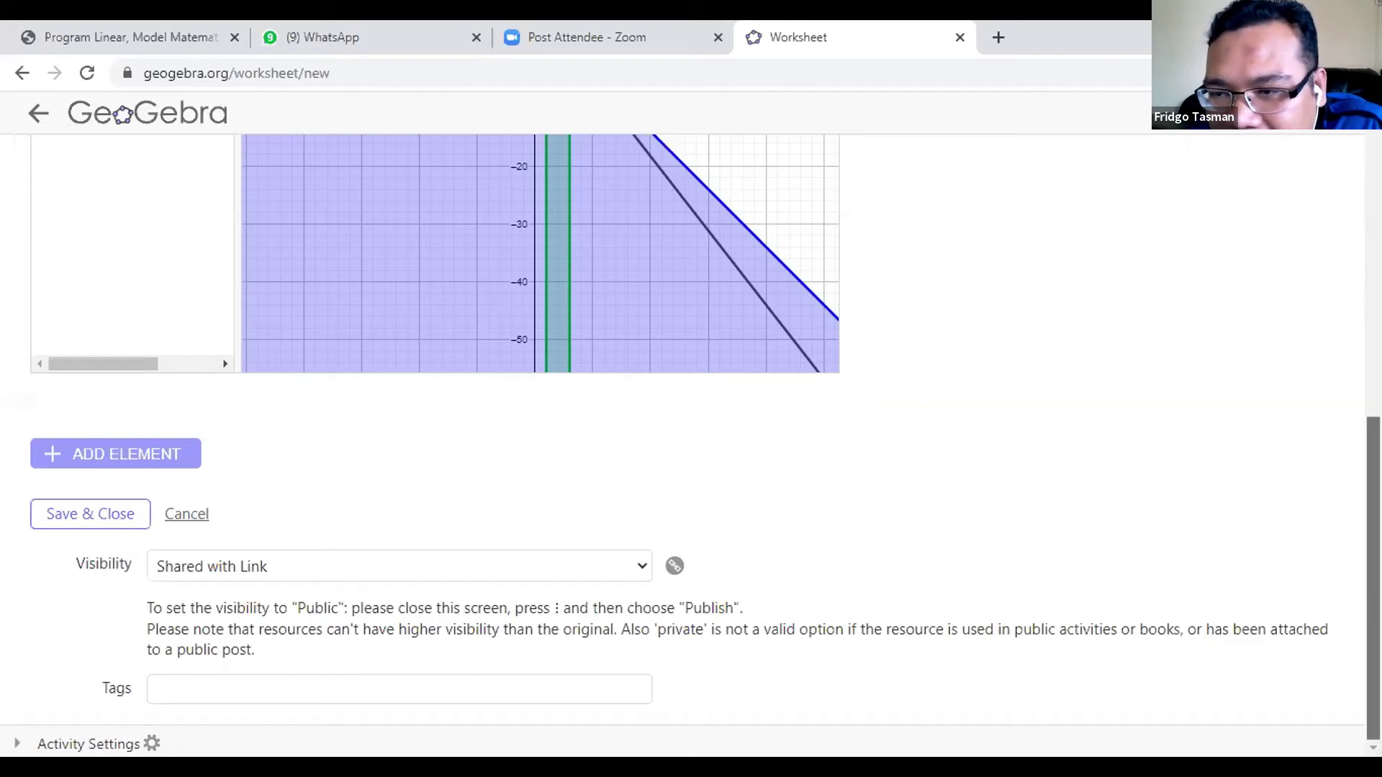
Test the applet's zooming by enlarging and shrinking the graph around the constraint region several times
scroll(334, 342, "up", 4)
left_click(404, 382)
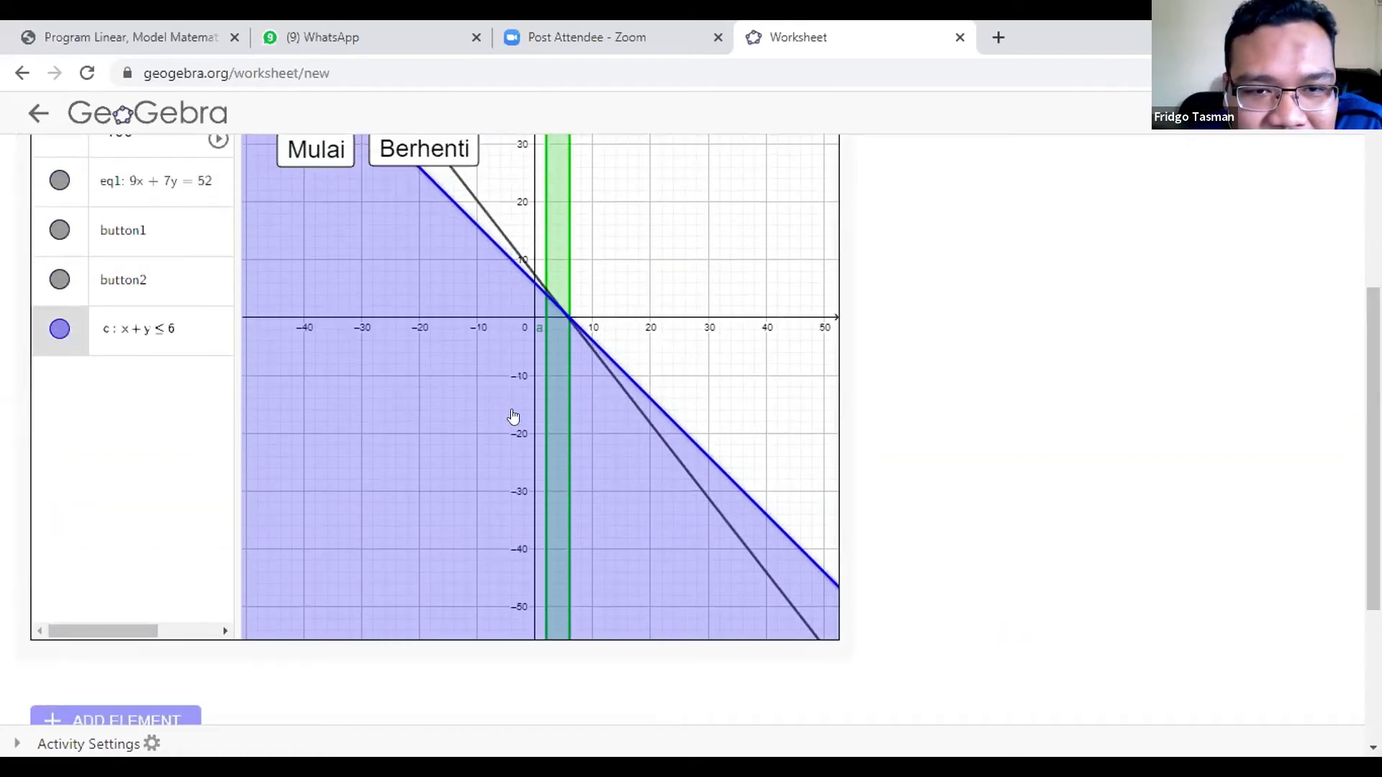
scroll(512, 419, "up", 3)
scroll(398, 481, "up", 1)
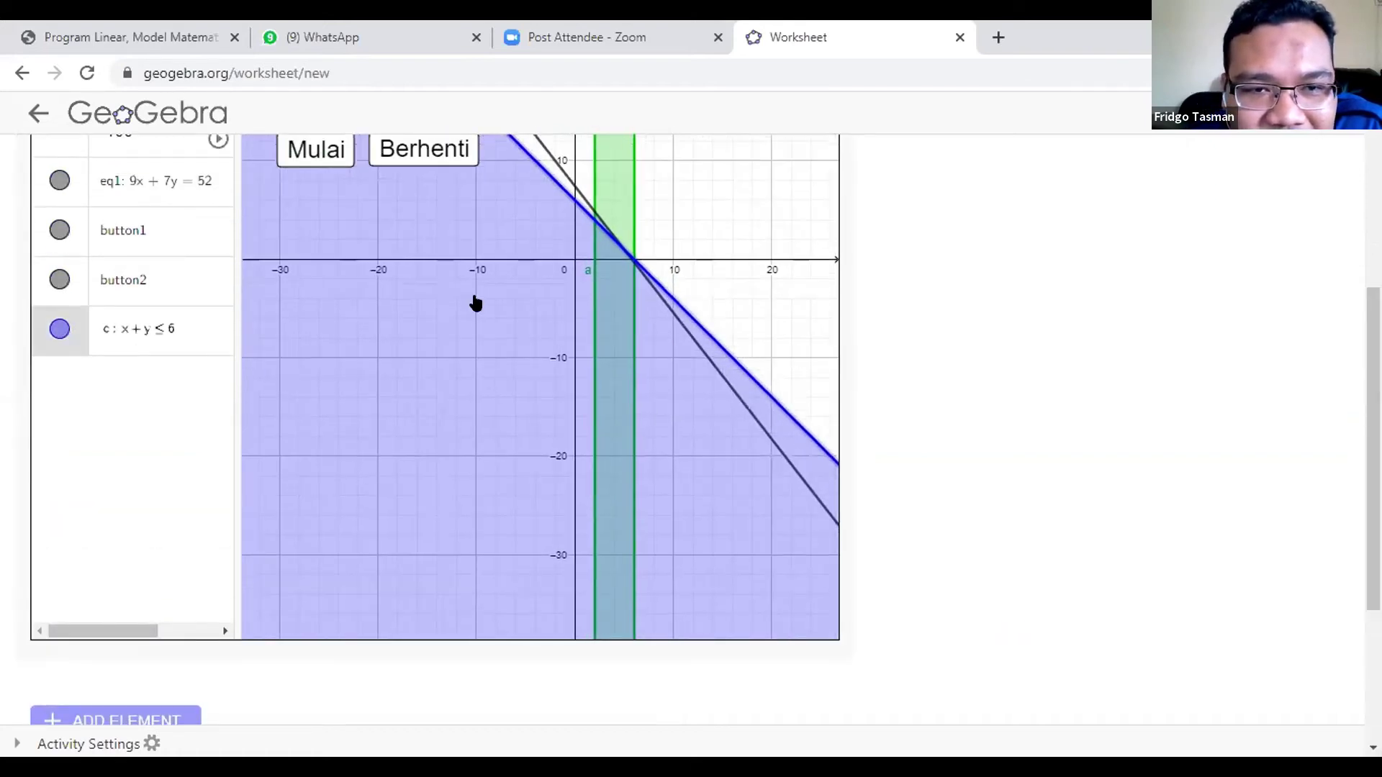
scroll(460, 376, "up", 4)
scroll(461, 377, "up", 3)
scroll(461, 376, "down", 3)
scroll(461, 376, "down", 3)
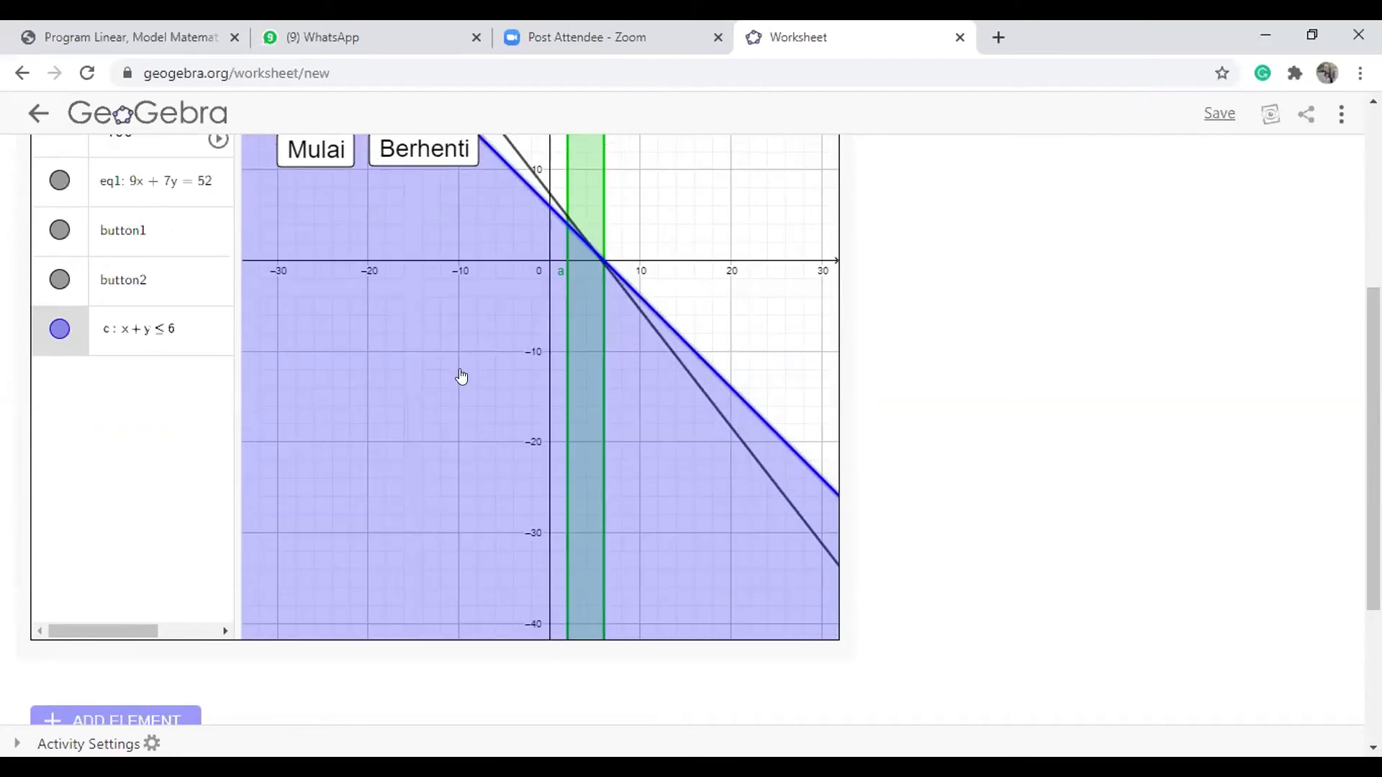
scroll(461, 376, "down", 5)
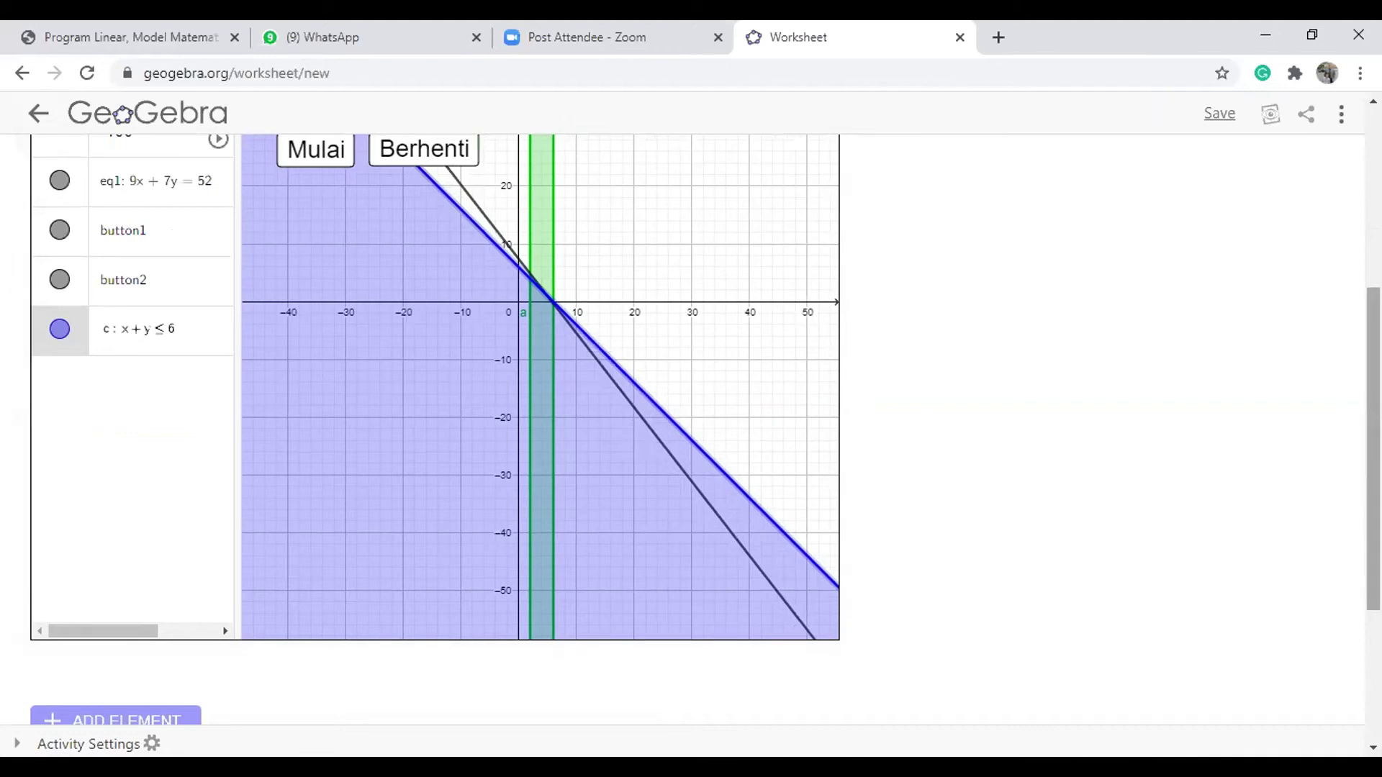
scroll(486, 439, "up", 2)
scroll(492, 439, "up", 2)
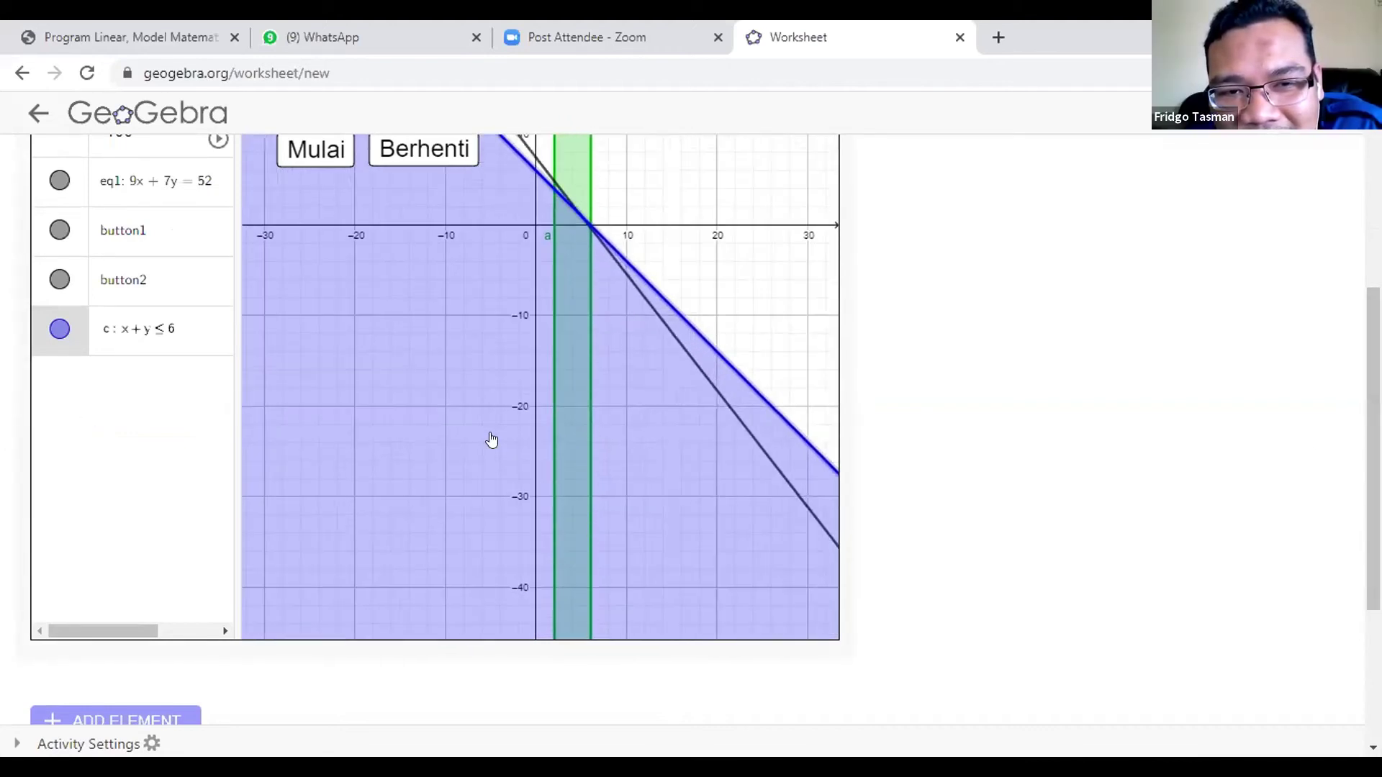
scroll(493, 438, "up", 4)
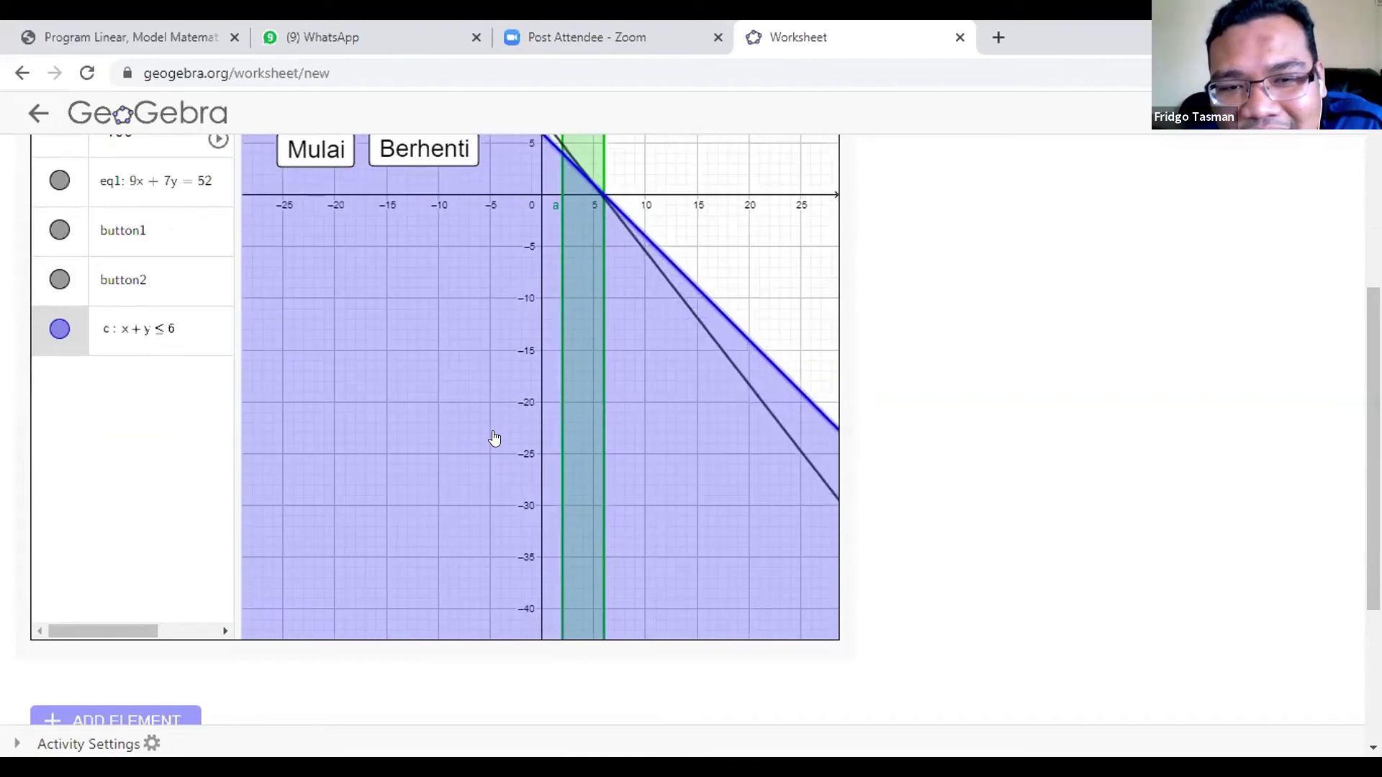
scroll(494, 439, "down", 3)
scroll(493, 438, "down", 6)
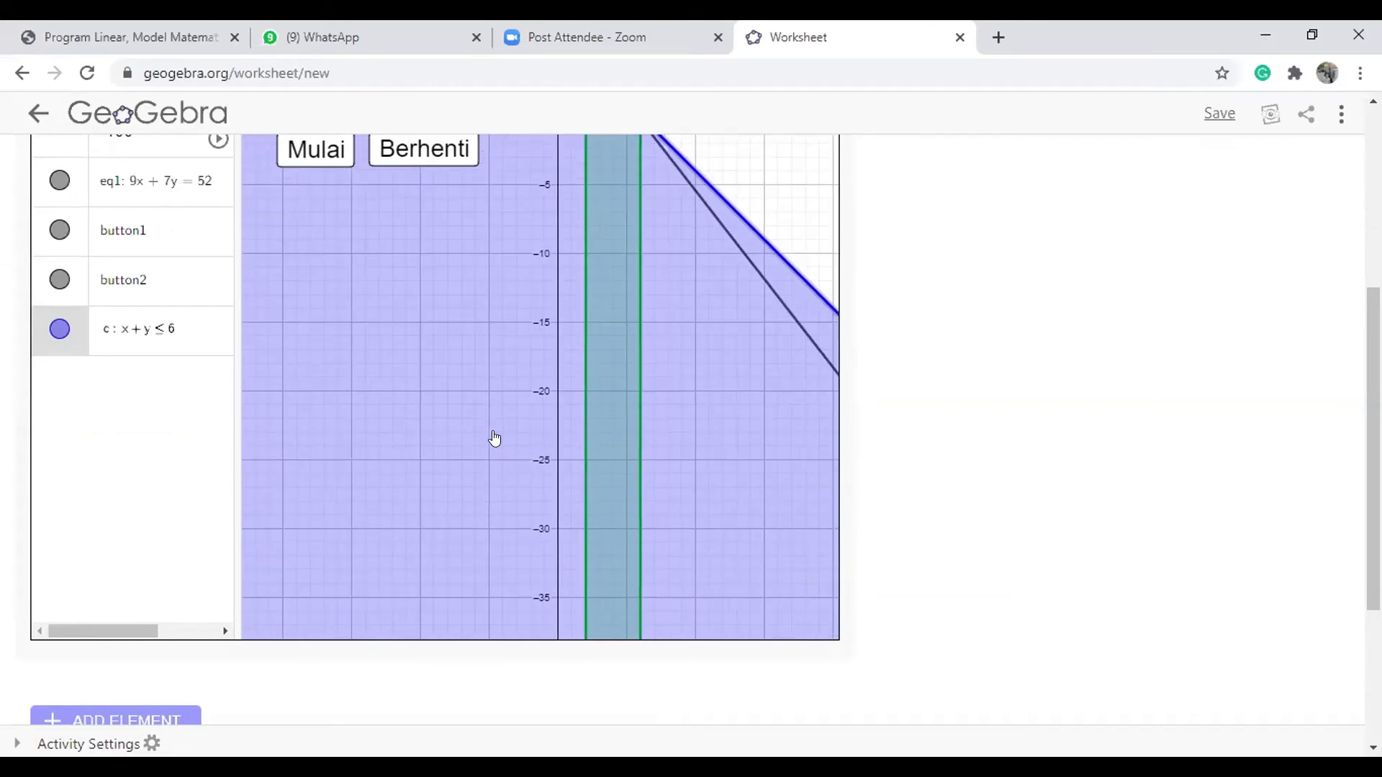
scroll(493, 438, "down", 2)
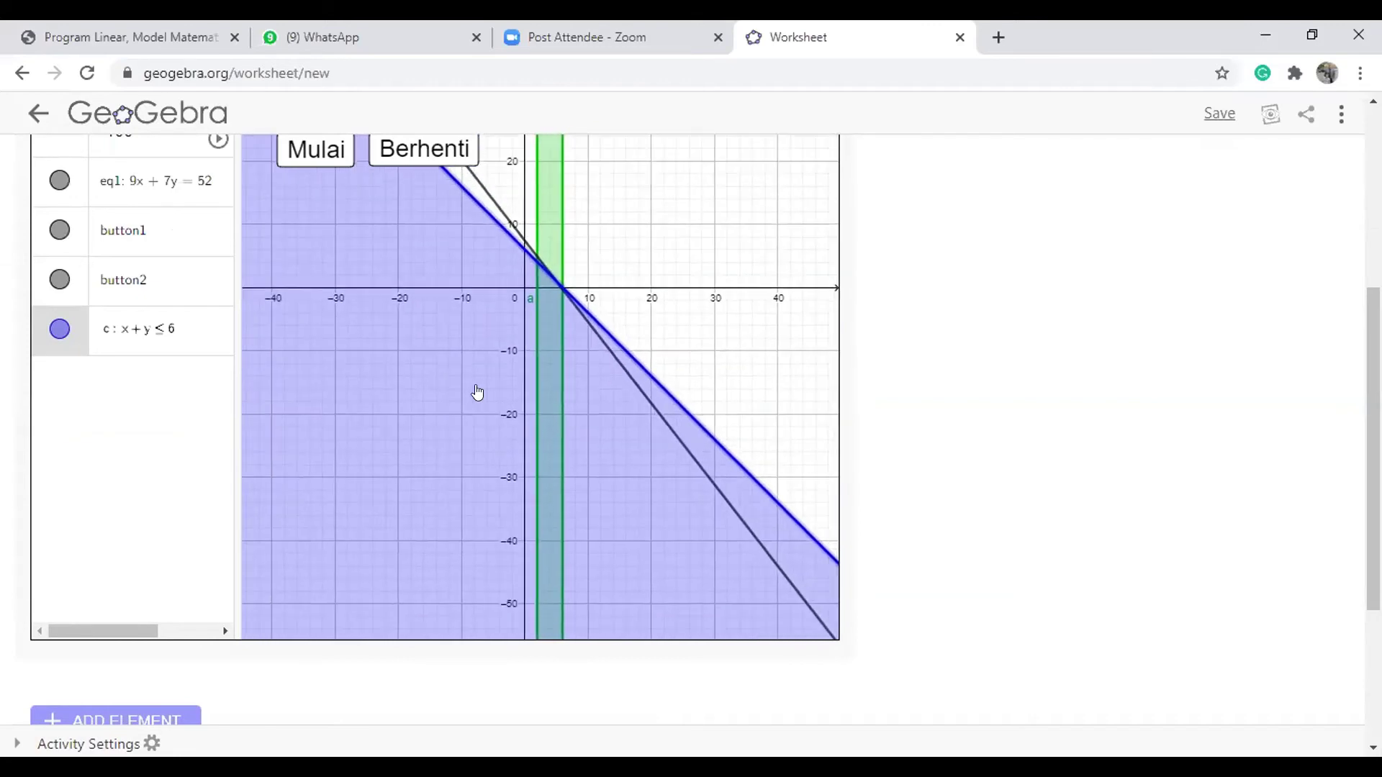
scroll(1373, 446, "down", 1)
scroll(1373, 446, "down", 3)
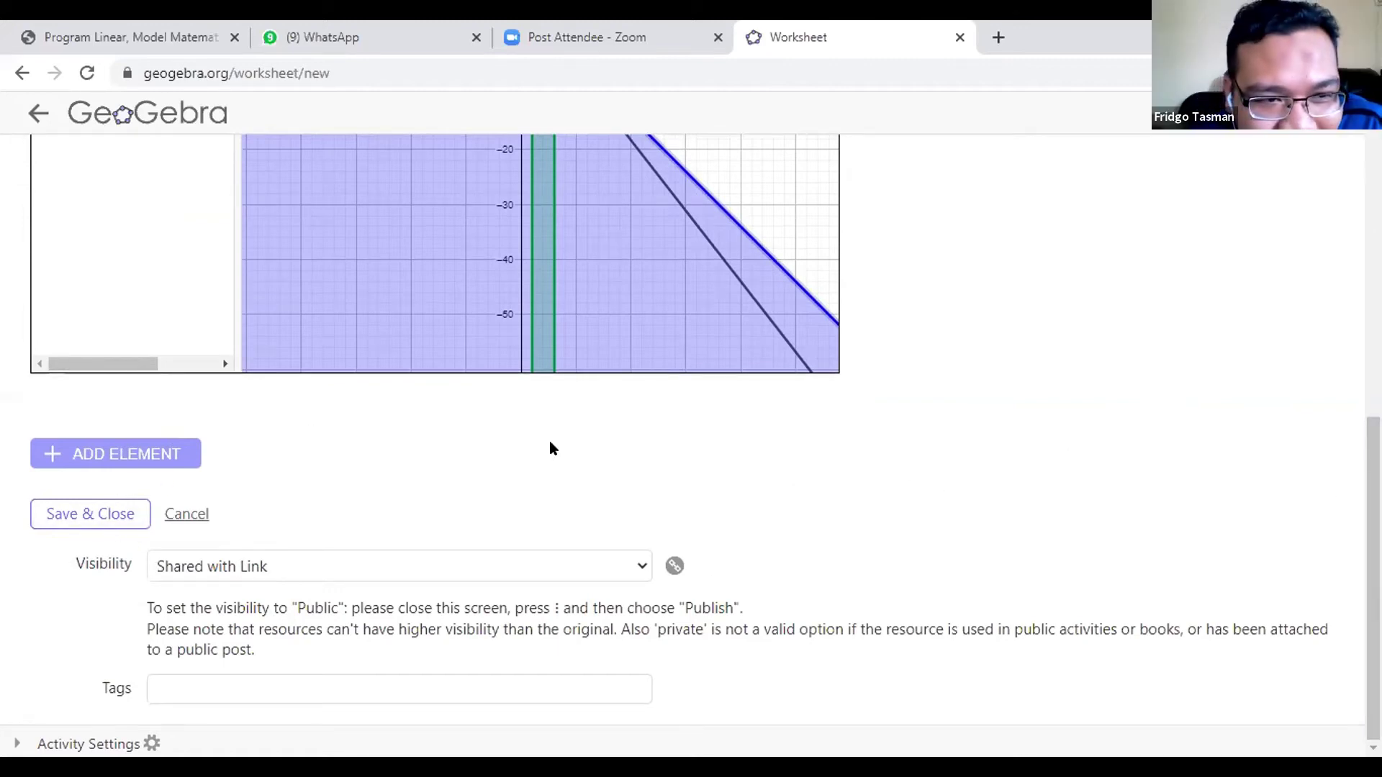
Reopen the applet element for editing and enable Right Click and Keyboard Editing and the icon to reset the construction
scroll(550, 440, "up", 3)
scroll(744, 344, "up", 2)
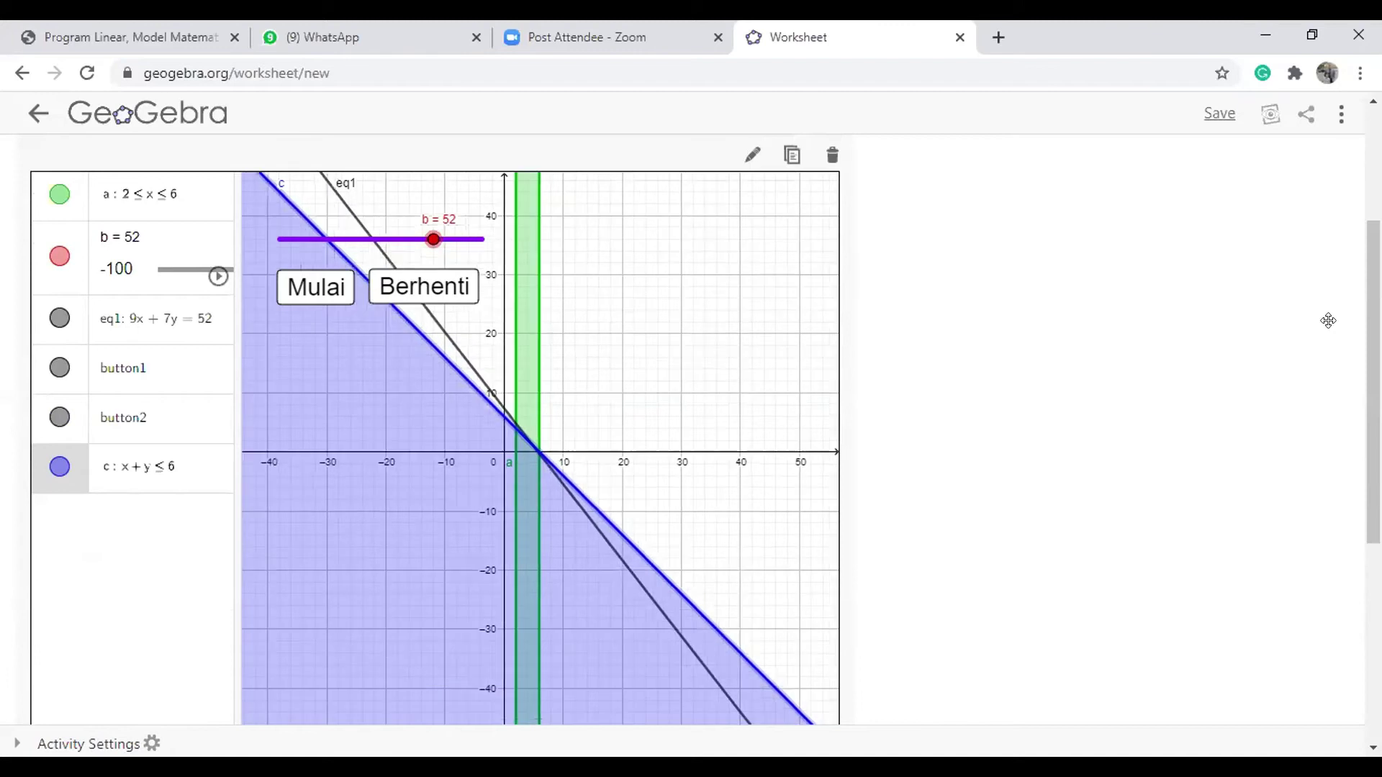
scroll(432, 432, "up", 1)
scroll(432, 432, "down", 7)
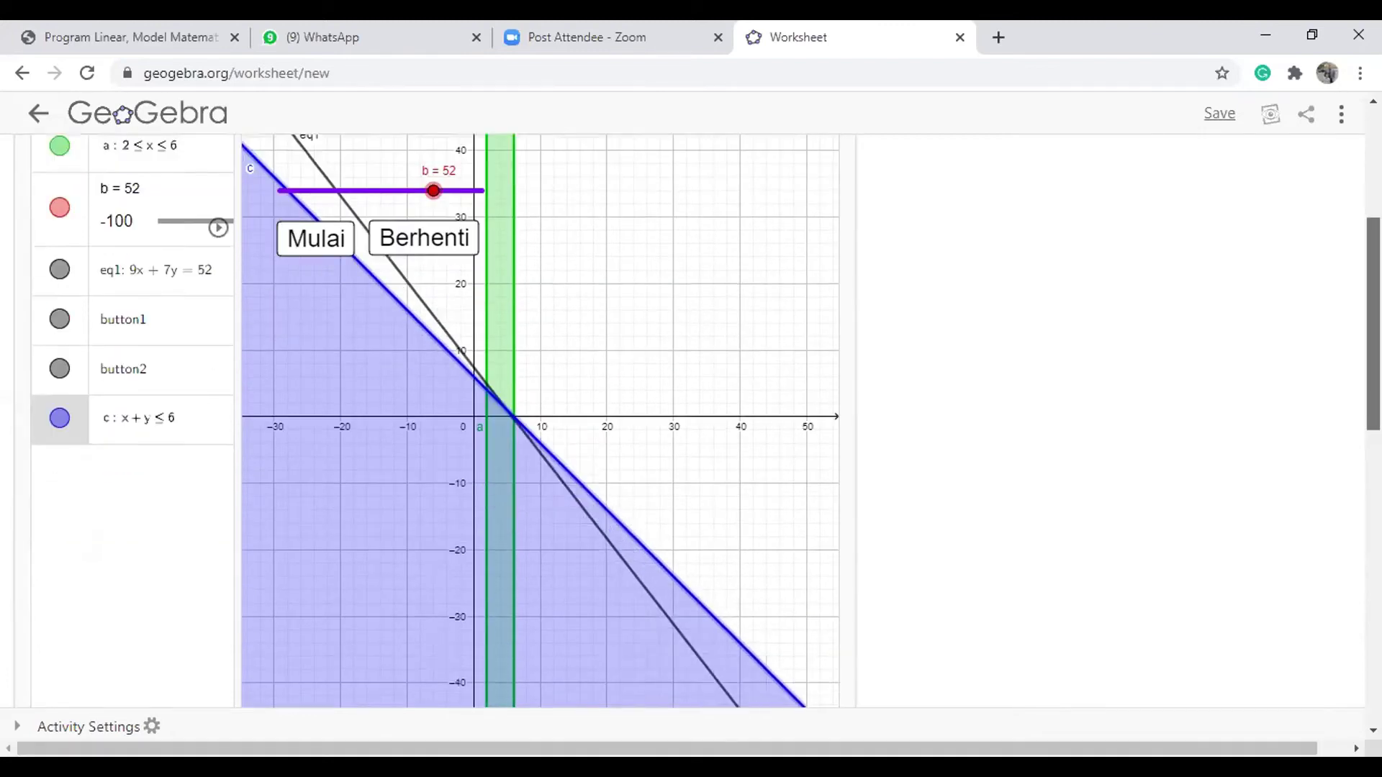
scroll(1058, 595, "down", 3)
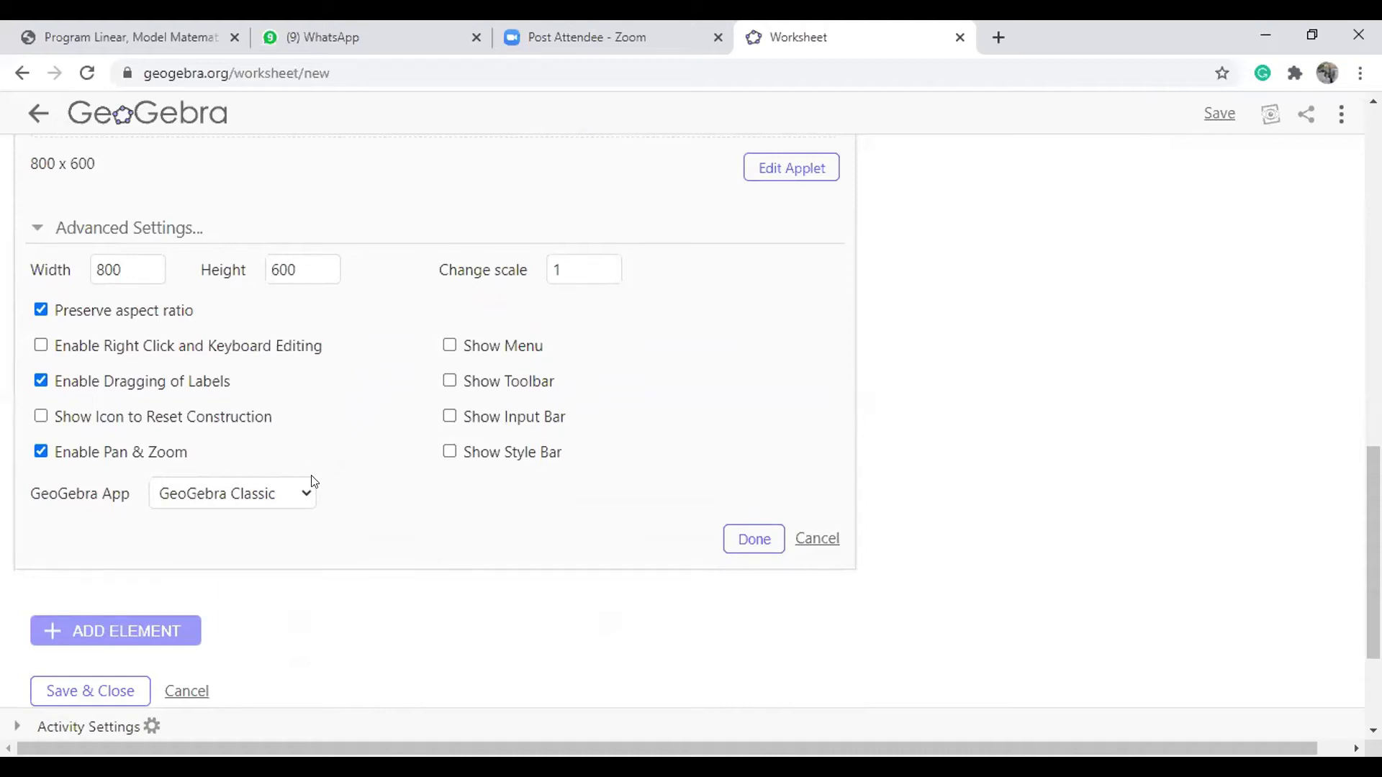
left_click(299, 495)
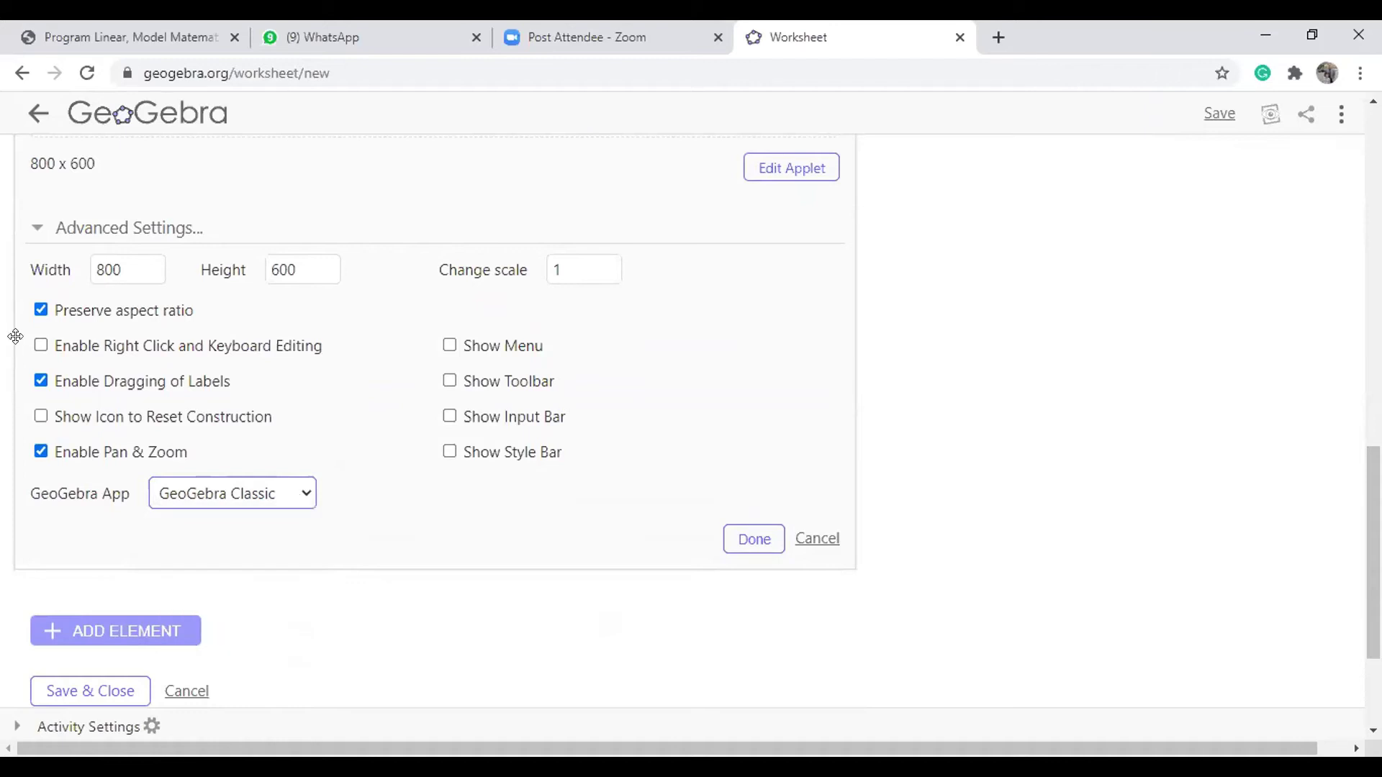
left_click(41, 345)
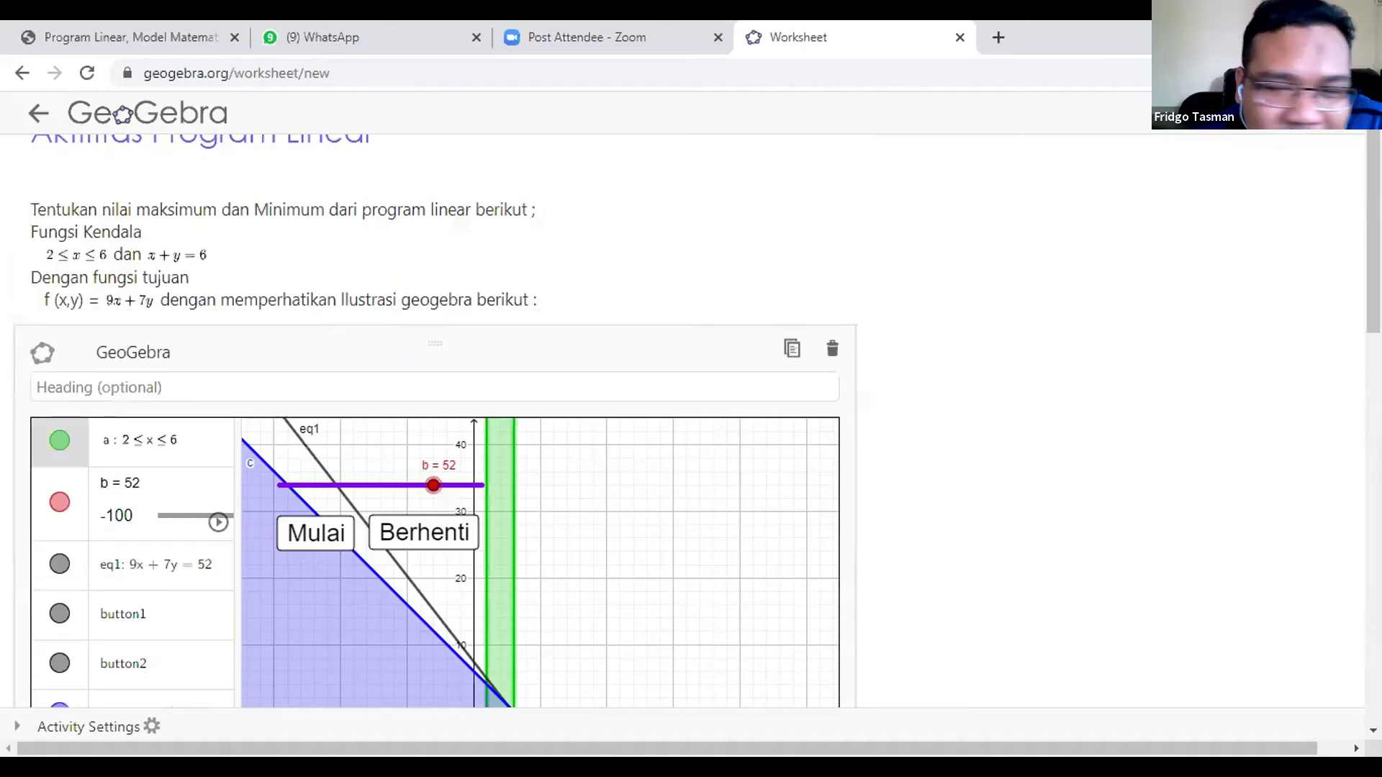
scroll(885, 480, "down", 12)
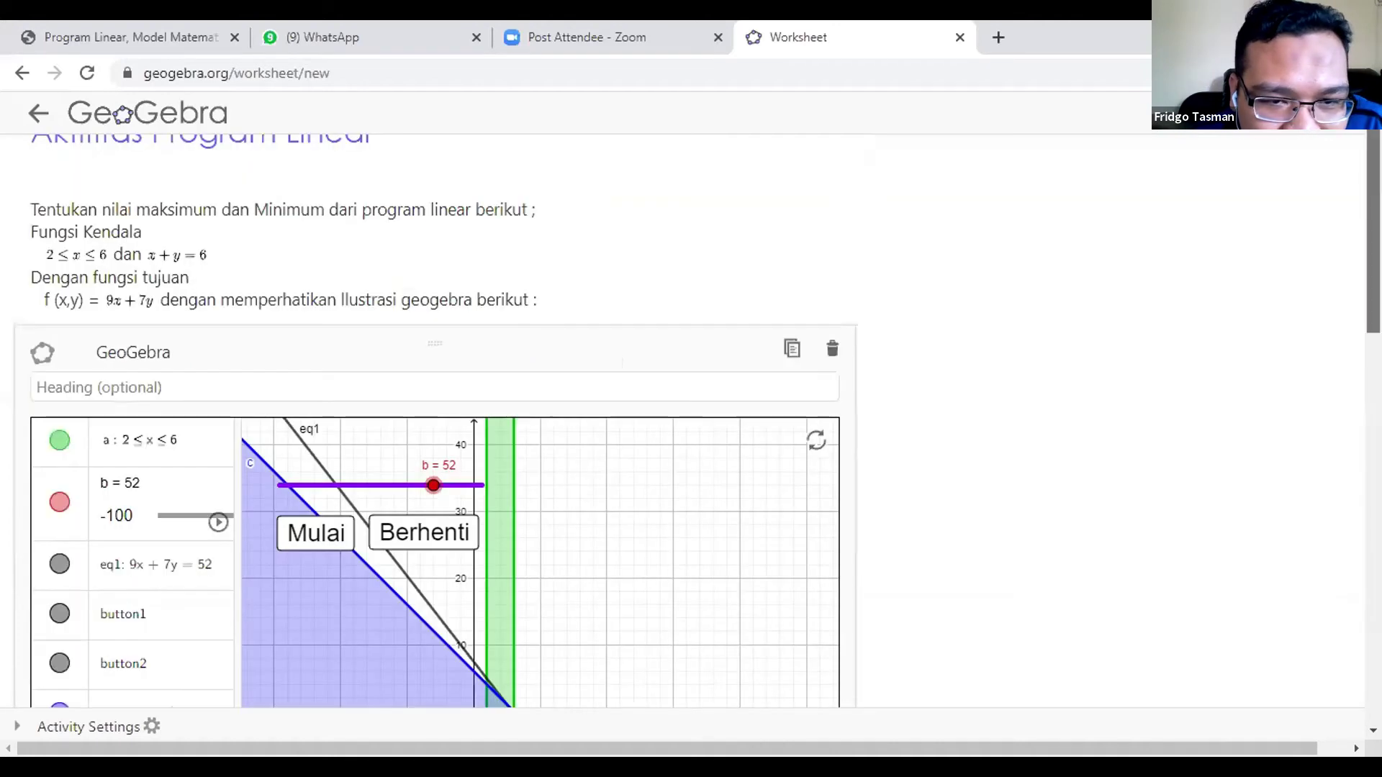
Enable the applet's menu, toolbar, input bar and style bar, and finish editing the element
scroll(1101, 431, "down", 5)
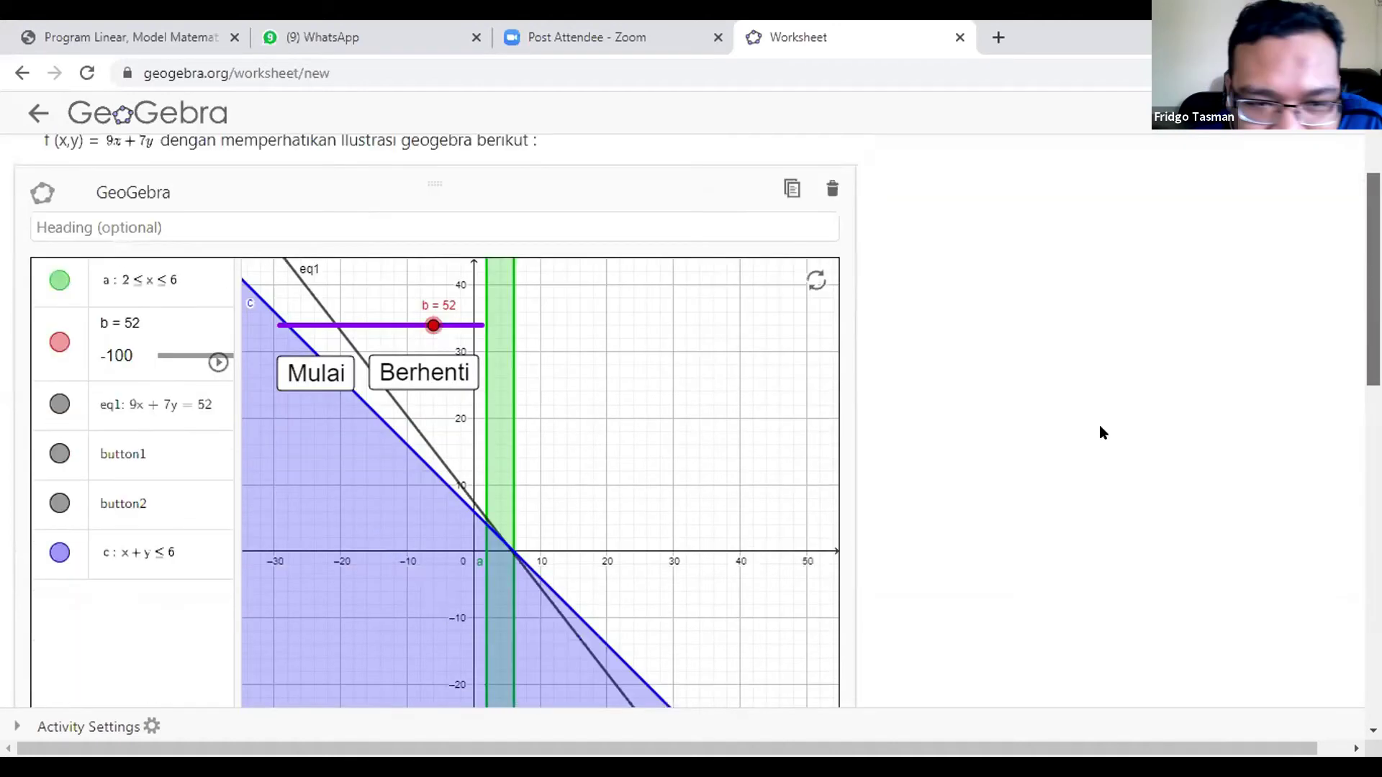
scroll(626, 456, "down", 7)
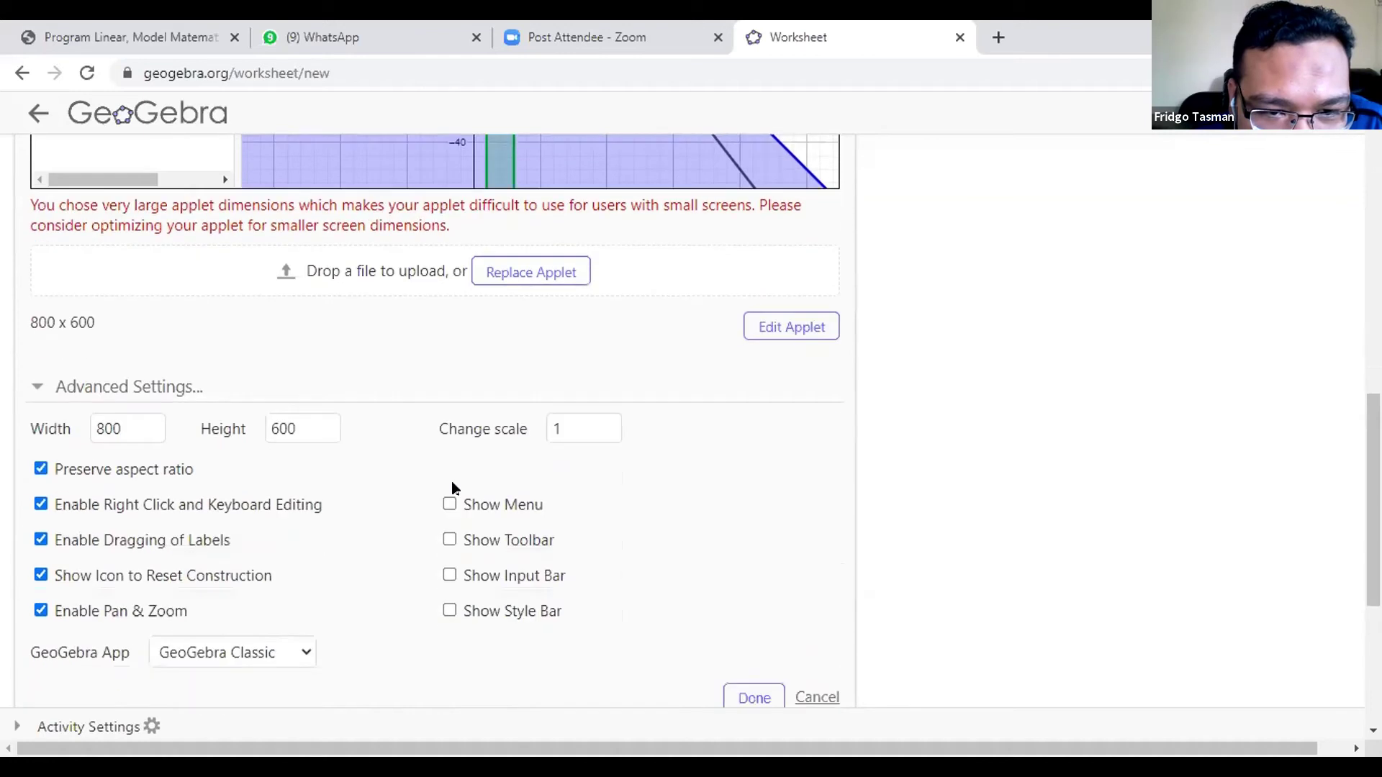
left_click(448, 483)
left_click(450, 518)
left_click(448, 559)
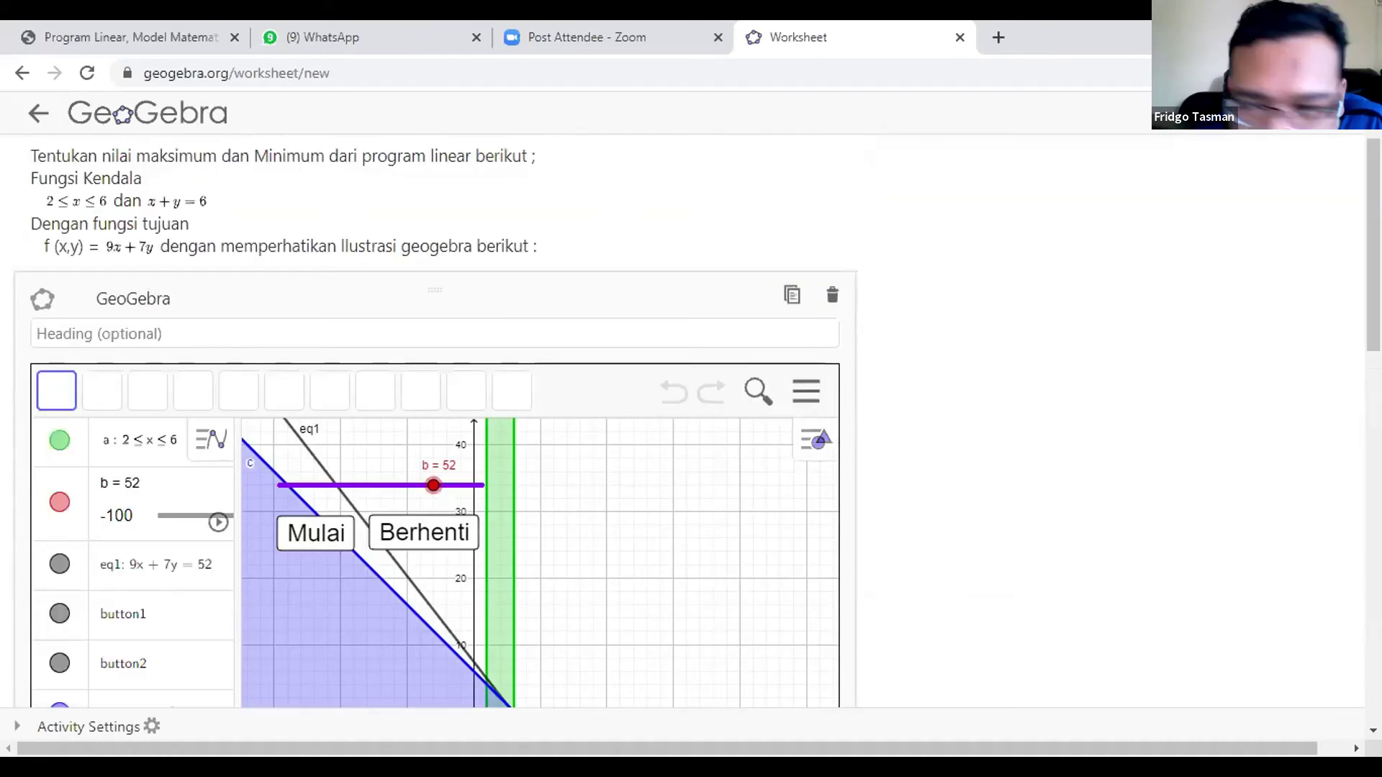
scroll(432, 418, "down", 4)
scroll(1298, 451, "down", 8)
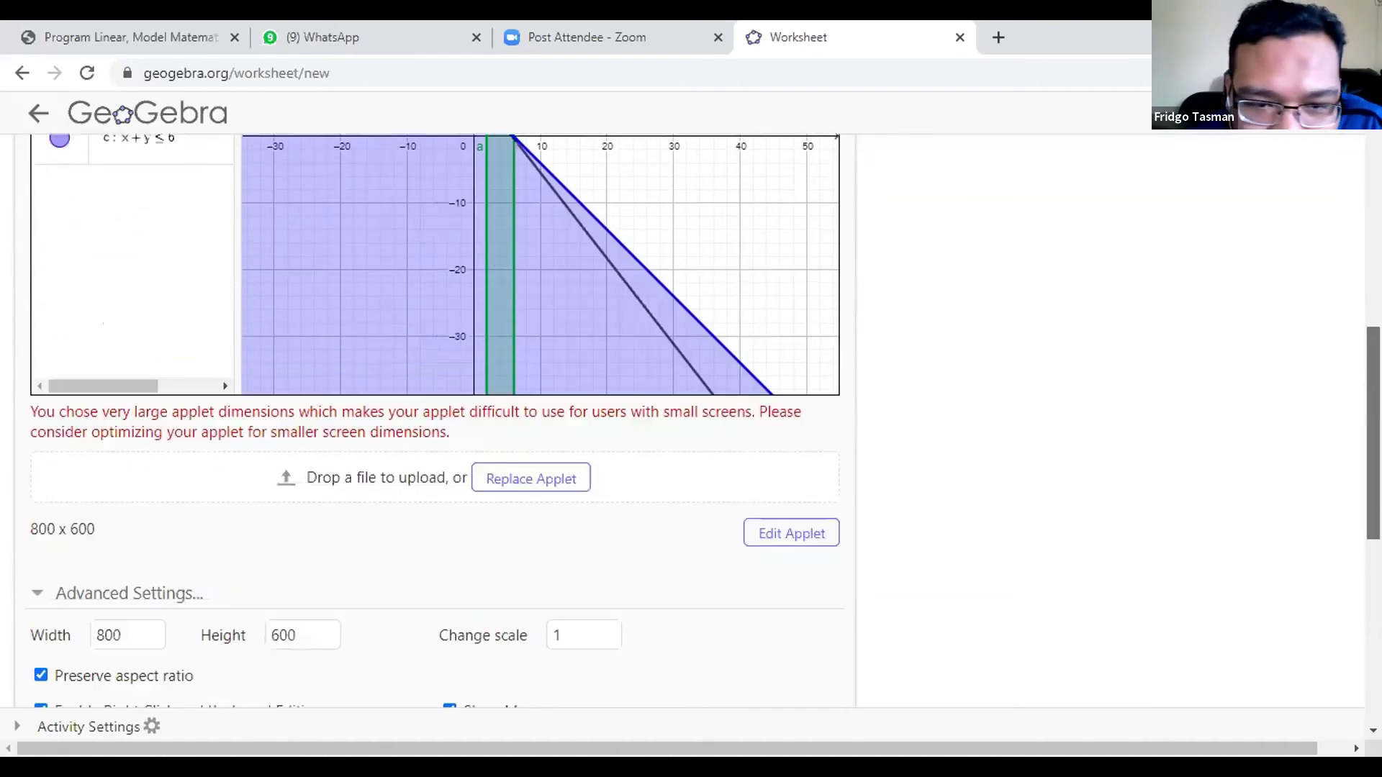
left_click(448, 545)
left_click(753, 631)
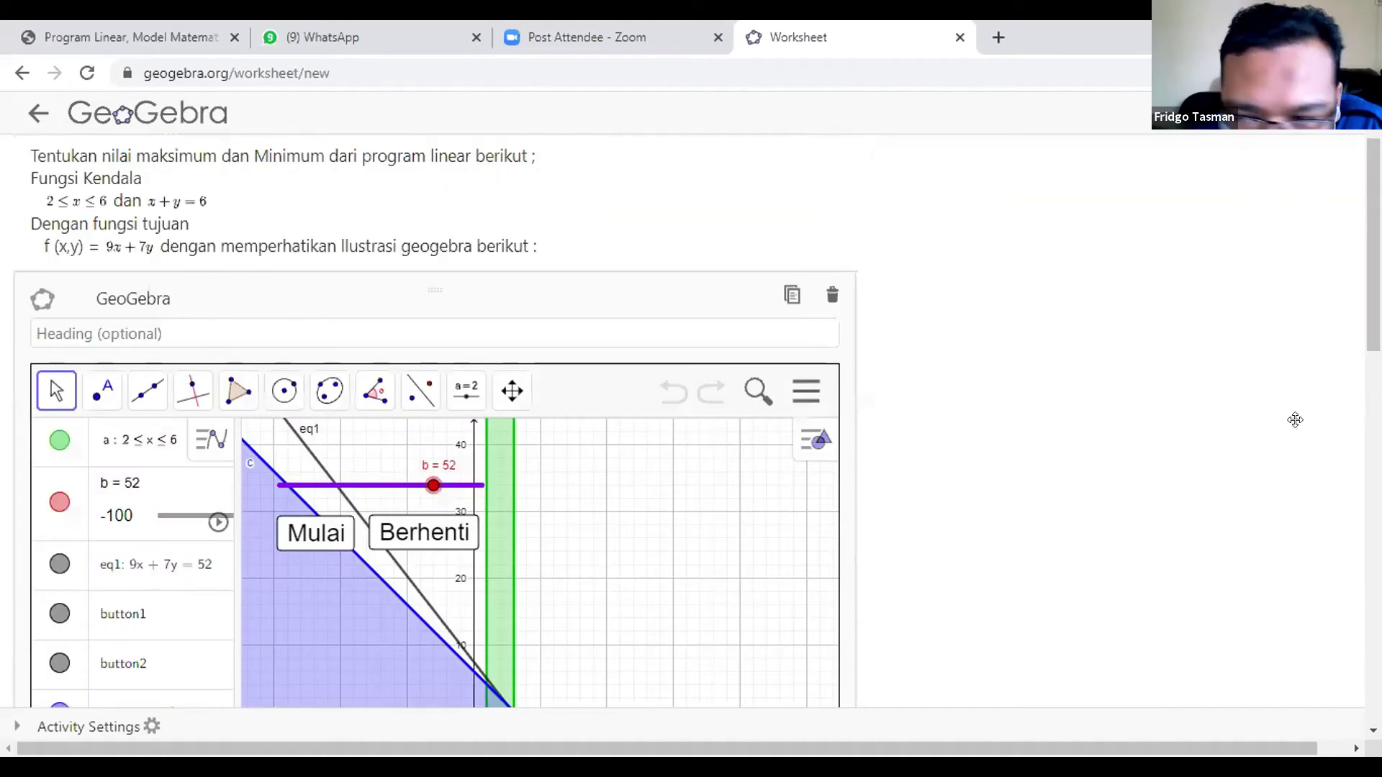
scroll(432, 418, "down", 3)
scroll(431, 418, "down", 5)
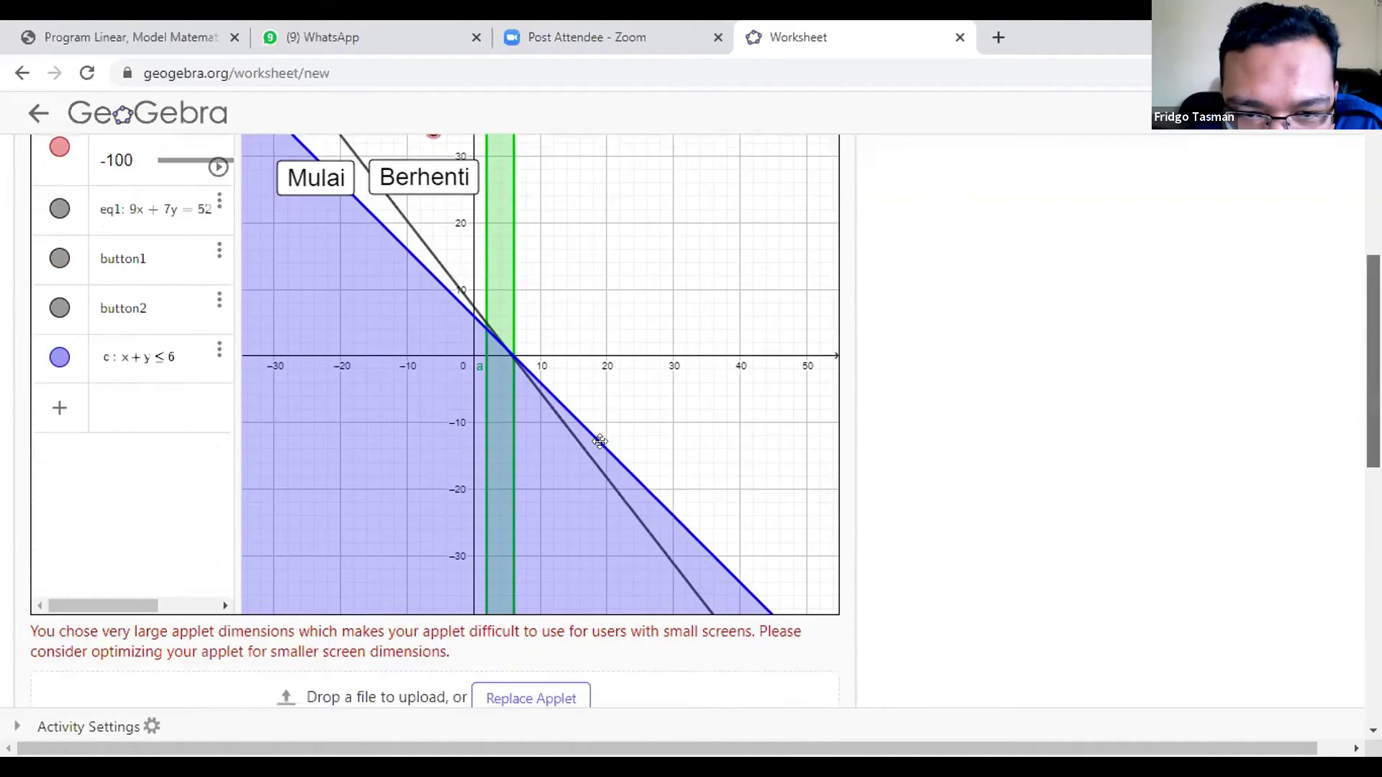
scroll(904, 595, "down", 3)
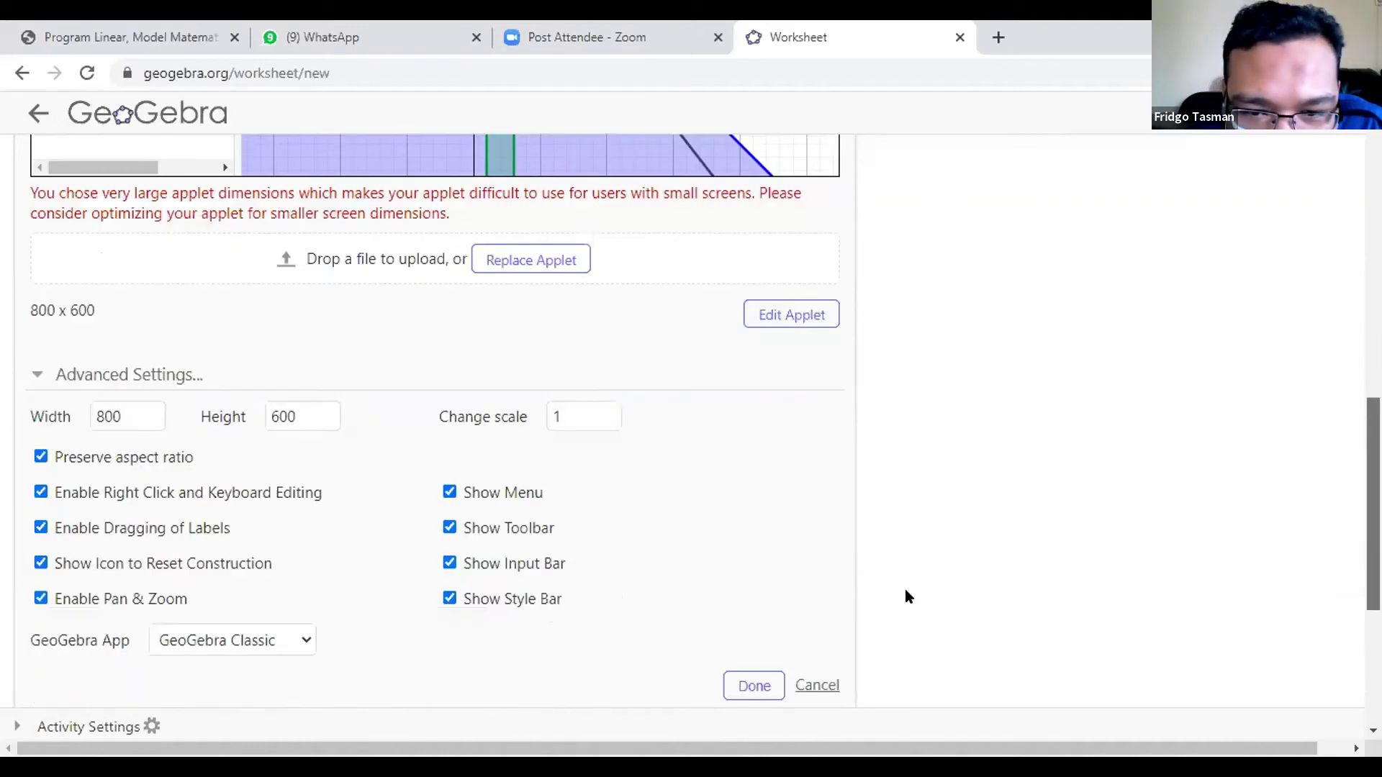
left_click(747, 678)
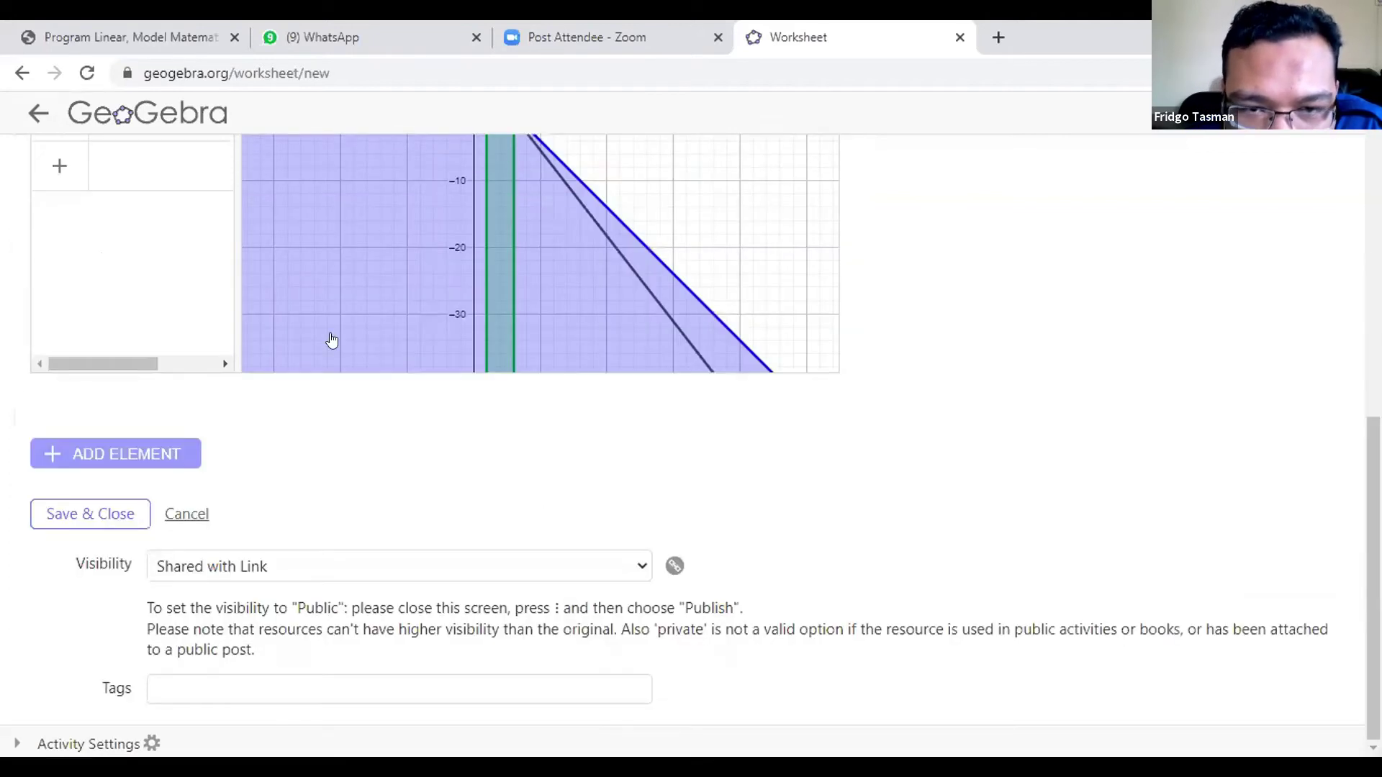
Try the applet toolbar's Move, Move Graphics View and Move around Point tools on the graph
scroll(201, 335, "up", 5)
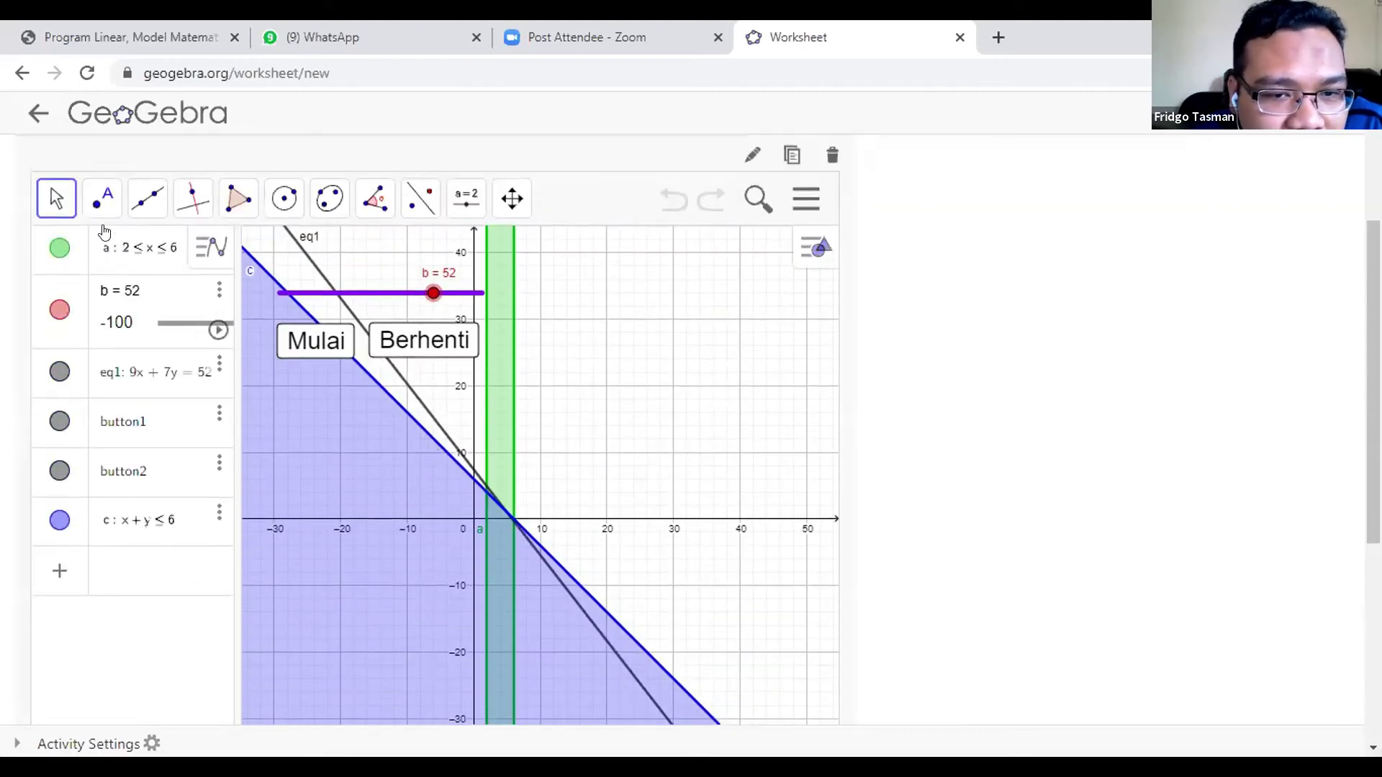
left_click(56, 198)
scroll(464, 432, "up", 5)
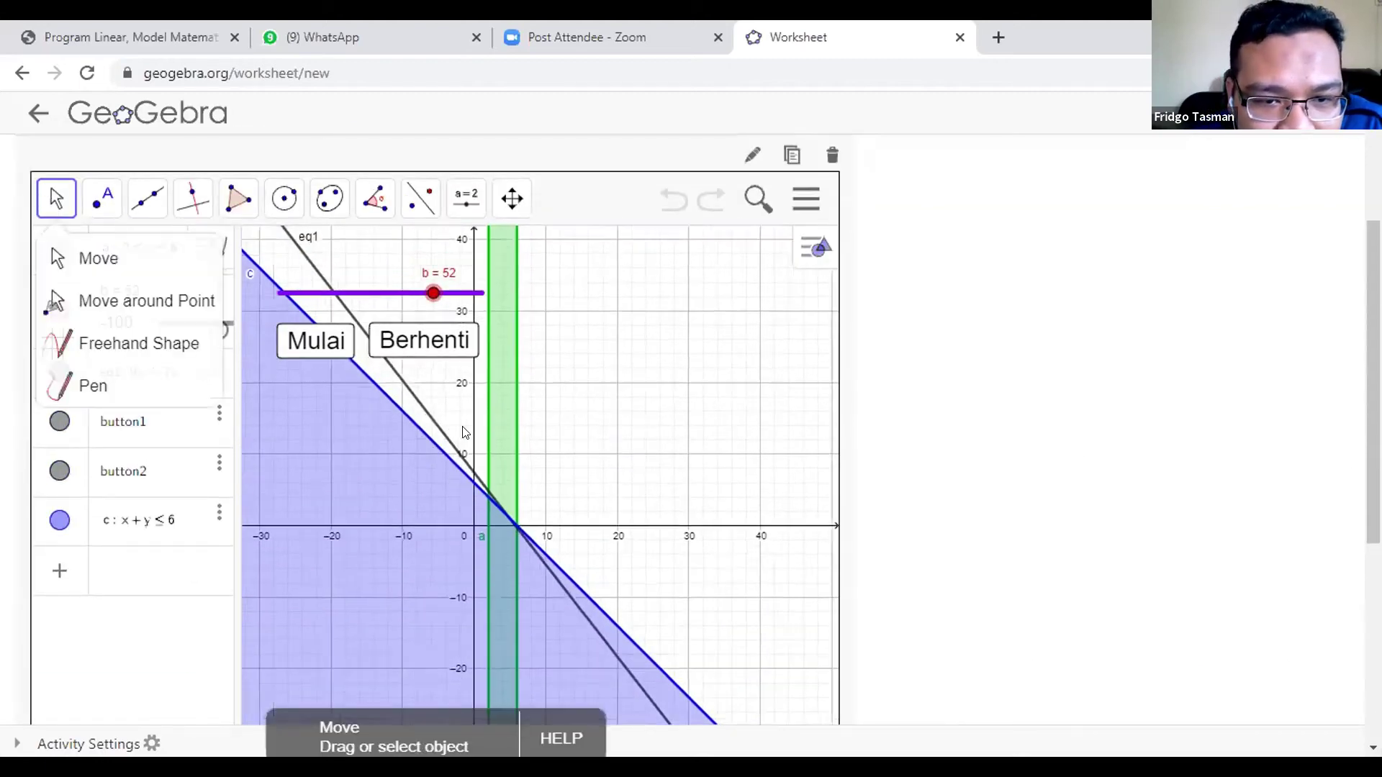
left_click(511, 198)
left_click(598, 259)
mouse_move(424, 429)
left_mouse_down()
mouse_move(451, 405)
mouse_move(403, 361)
left_mouse_up()
left_click(51, 189)
left_click(144, 300)
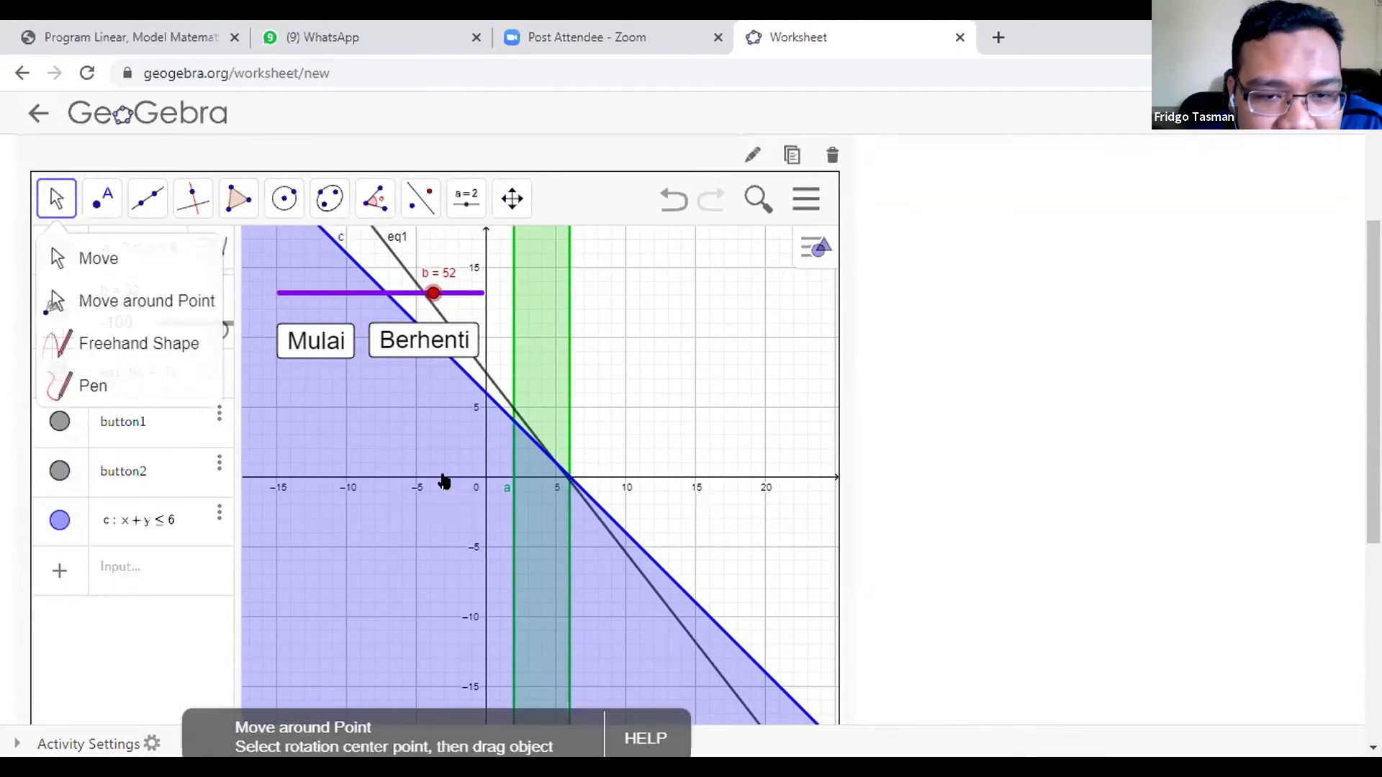
Enlarge the graph around the constraint region and pan it with Move Graphics View toward the middle of the applet
scroll(507, 486, "up", 4)
scroll(410, 480, "up", 3)
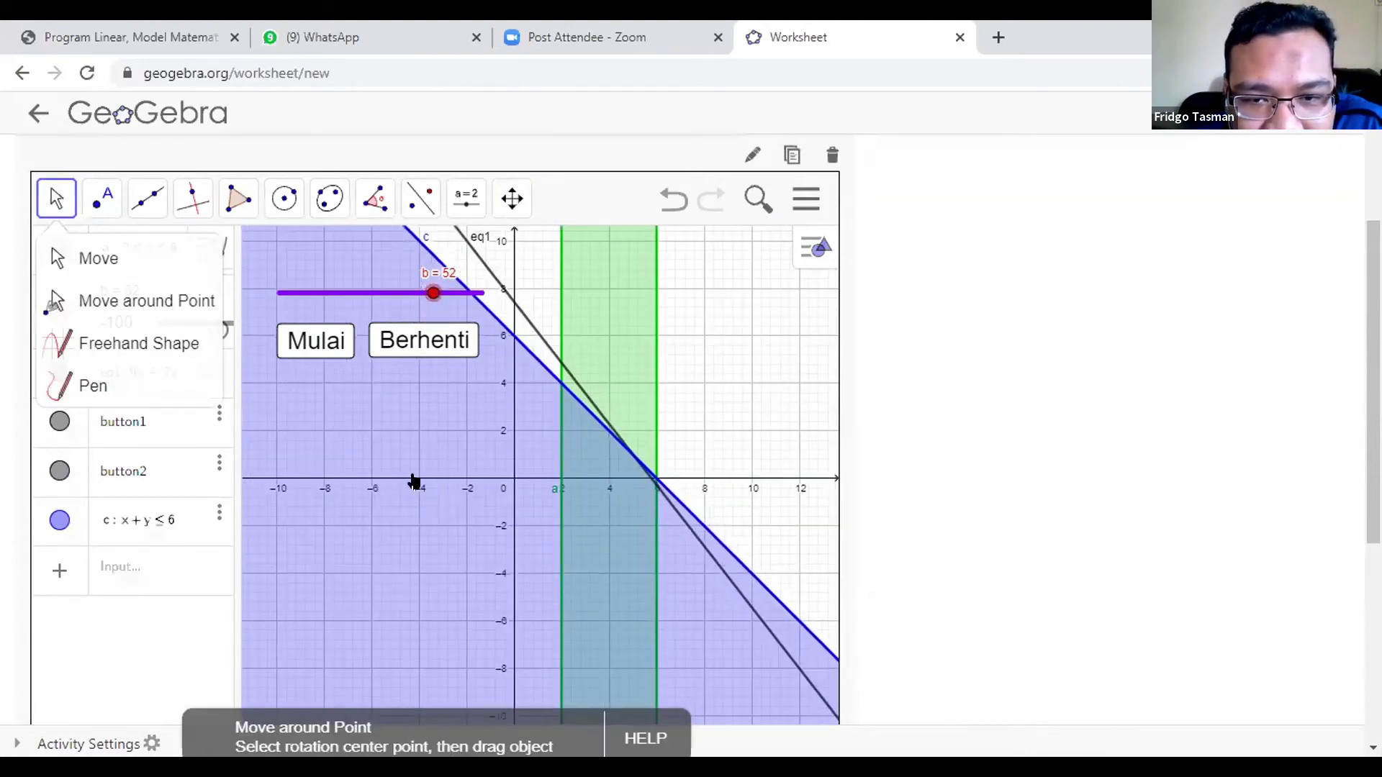
left_click(513, 201)
left_click_drag(689, 316, 511, 387)
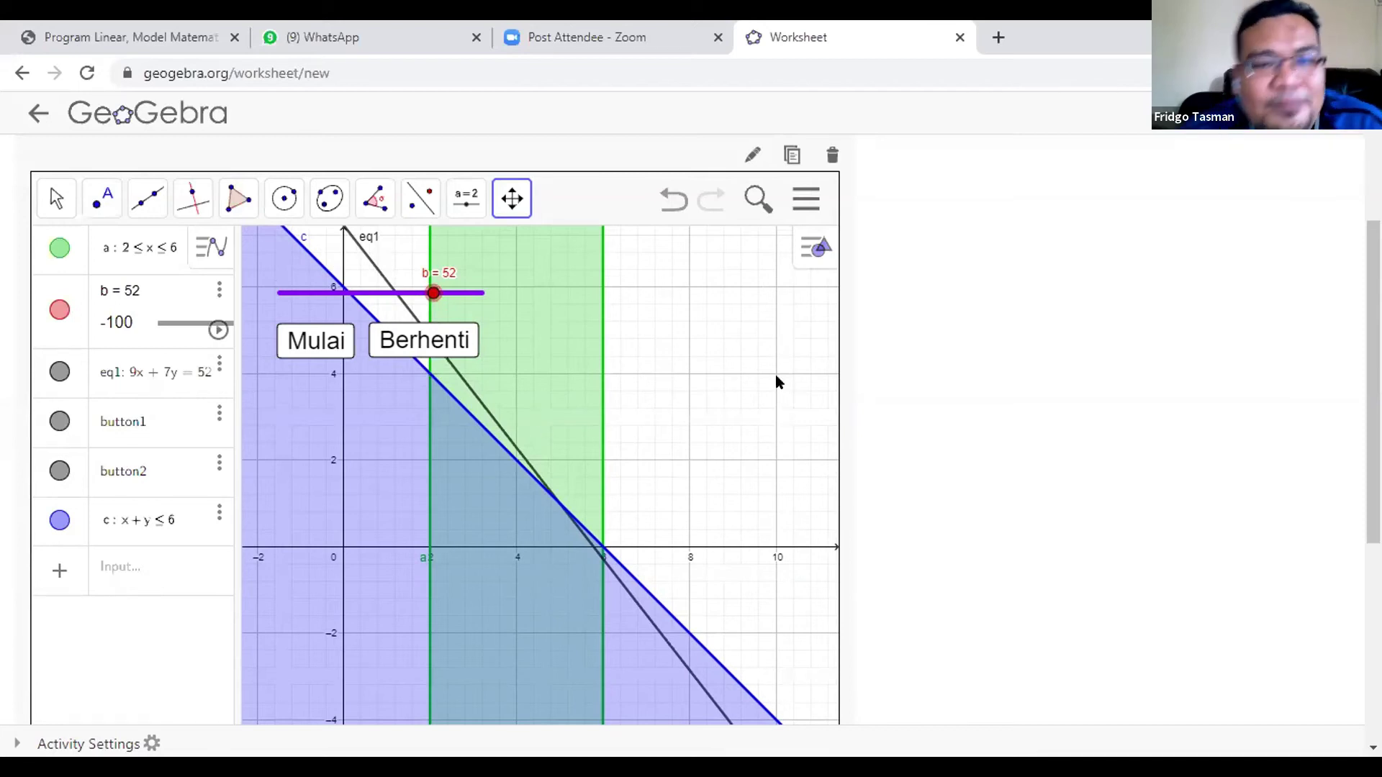
Reopen the applet element for editing and disable its menu, toolbar, input bar and style bar in the advanced settings
left_click(748, 158)
scroll(1276, 311, "down", 6)
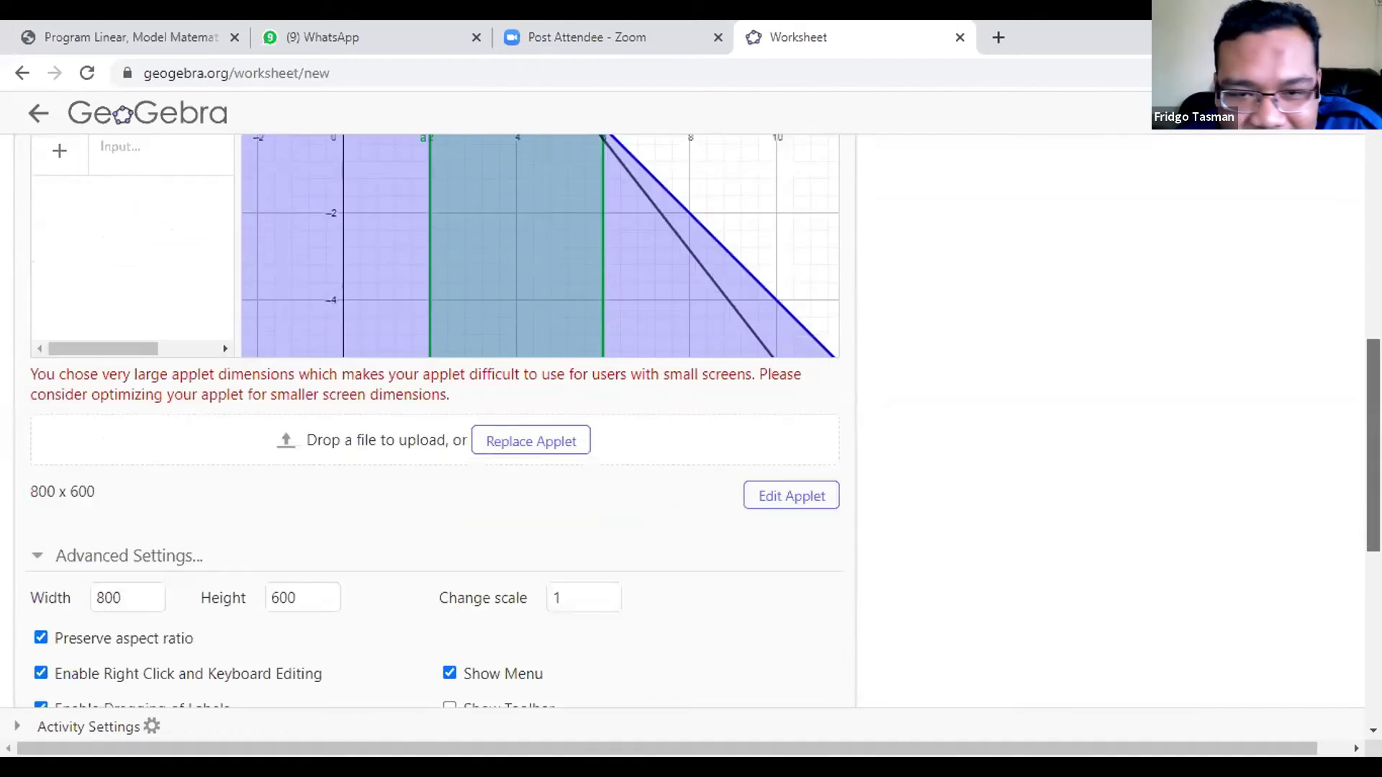
scroll(581, 472, "down", 4)
left_click(449, 374)
scroll(1299, 319, "up", 10)
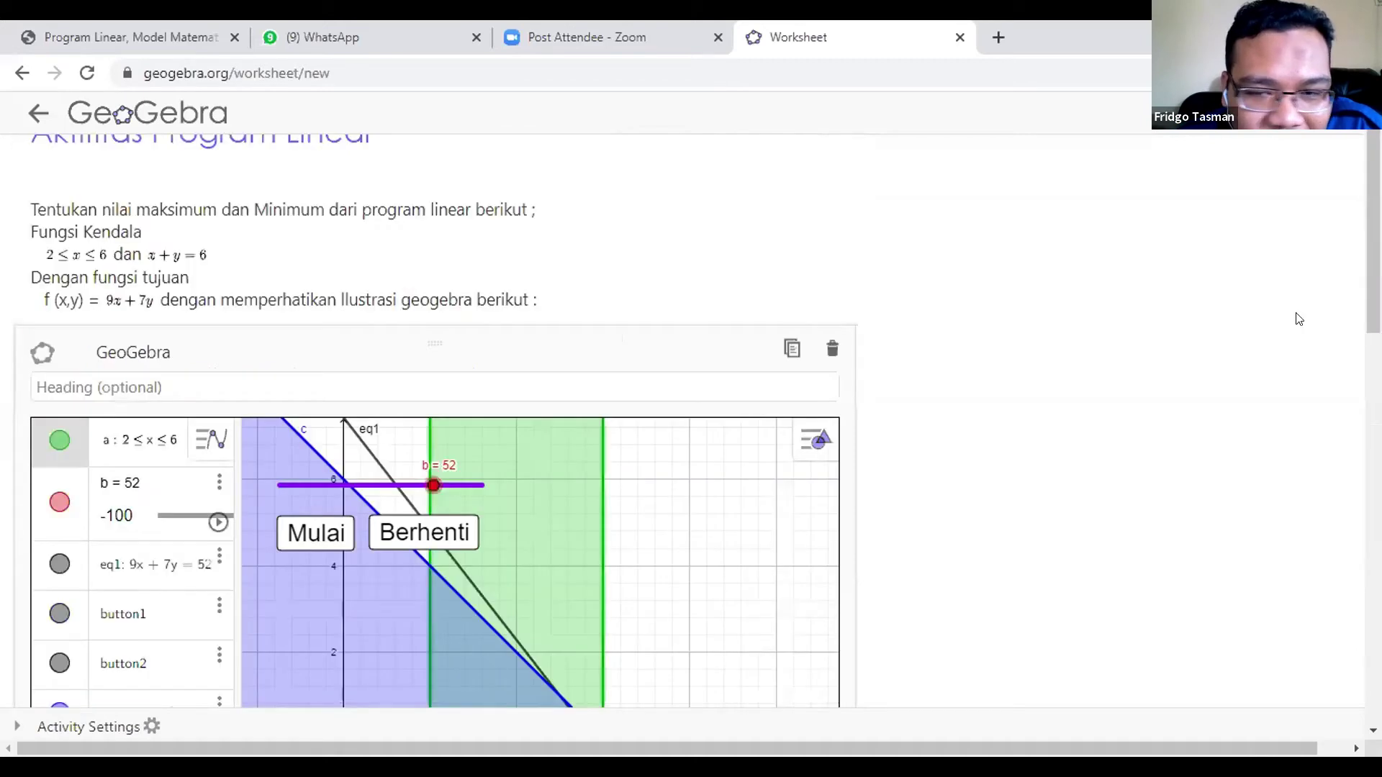
scroll(1166, 592, "down", 10)
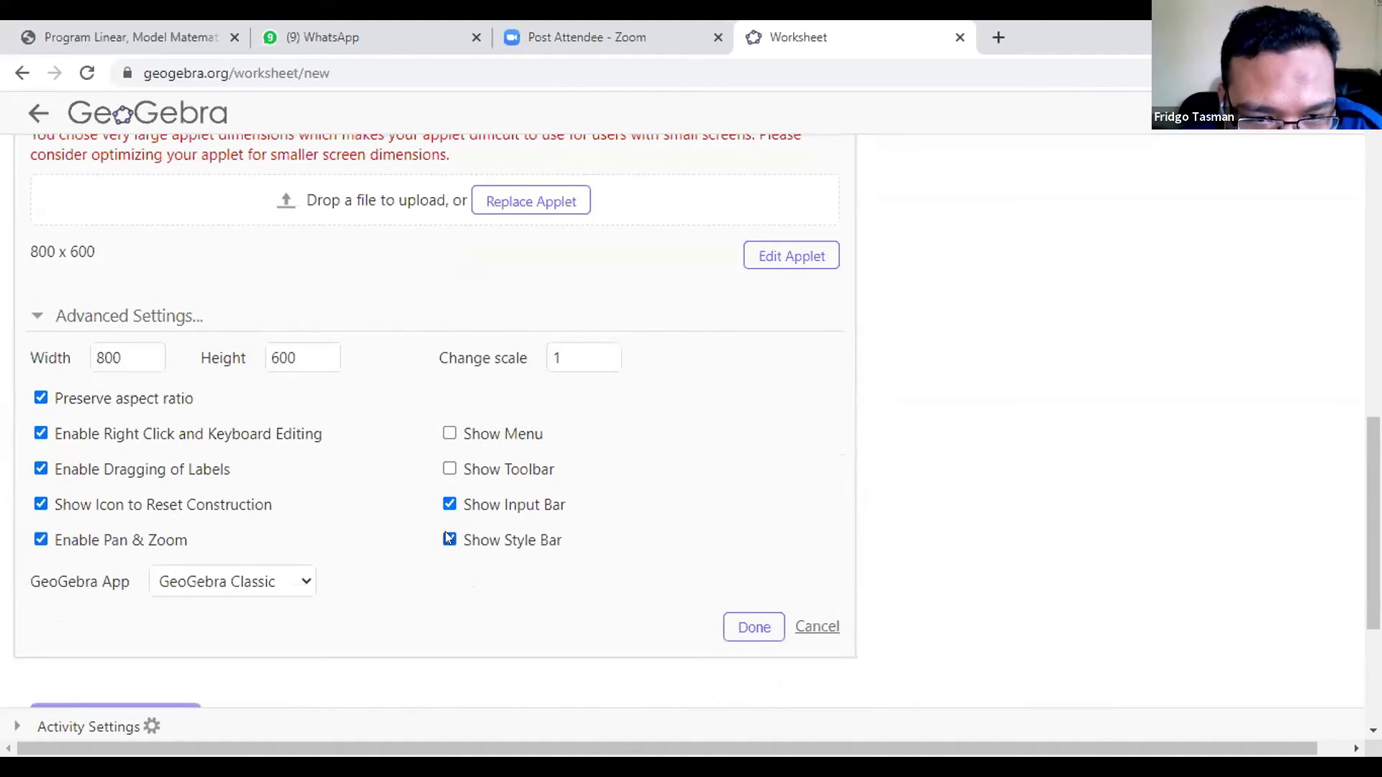
scroll(443, 495, "up", 10)
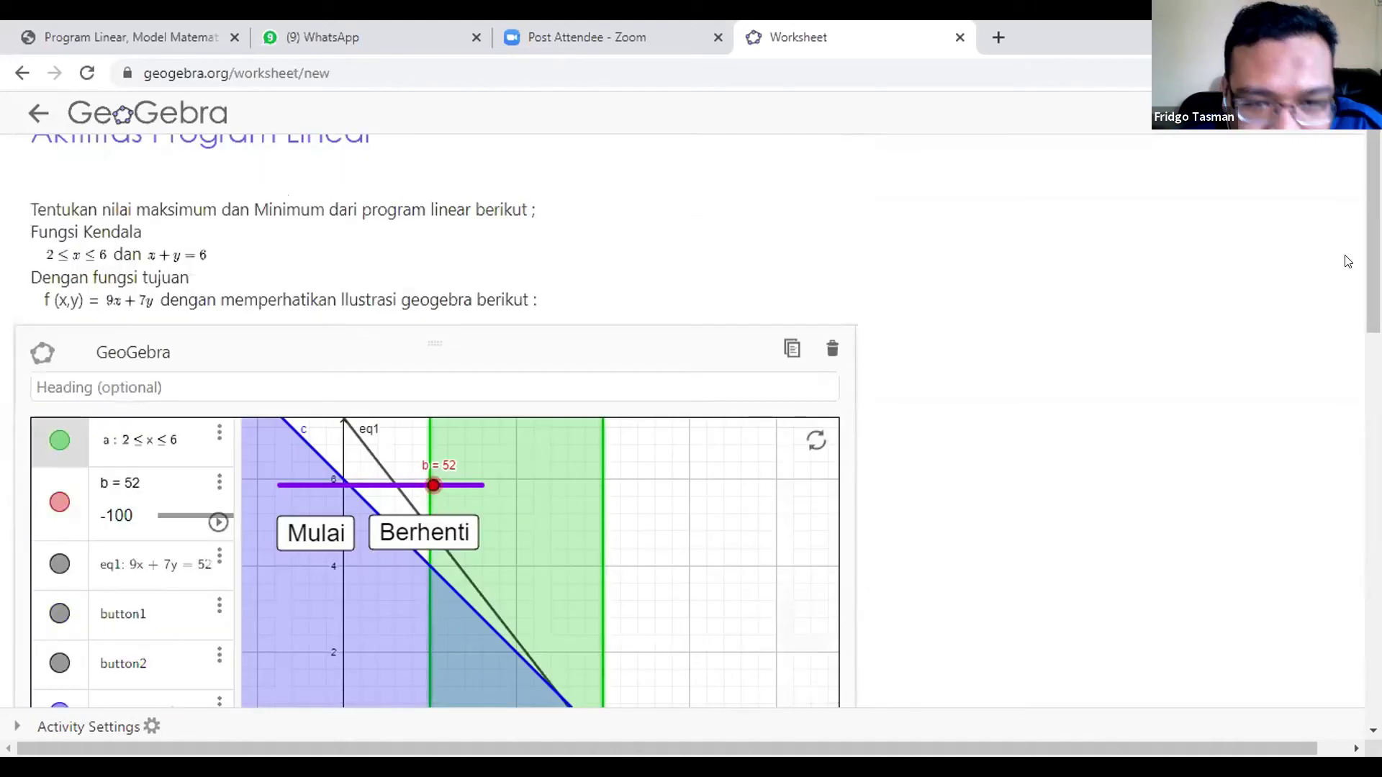
scroll(694, 438, "down", 10)
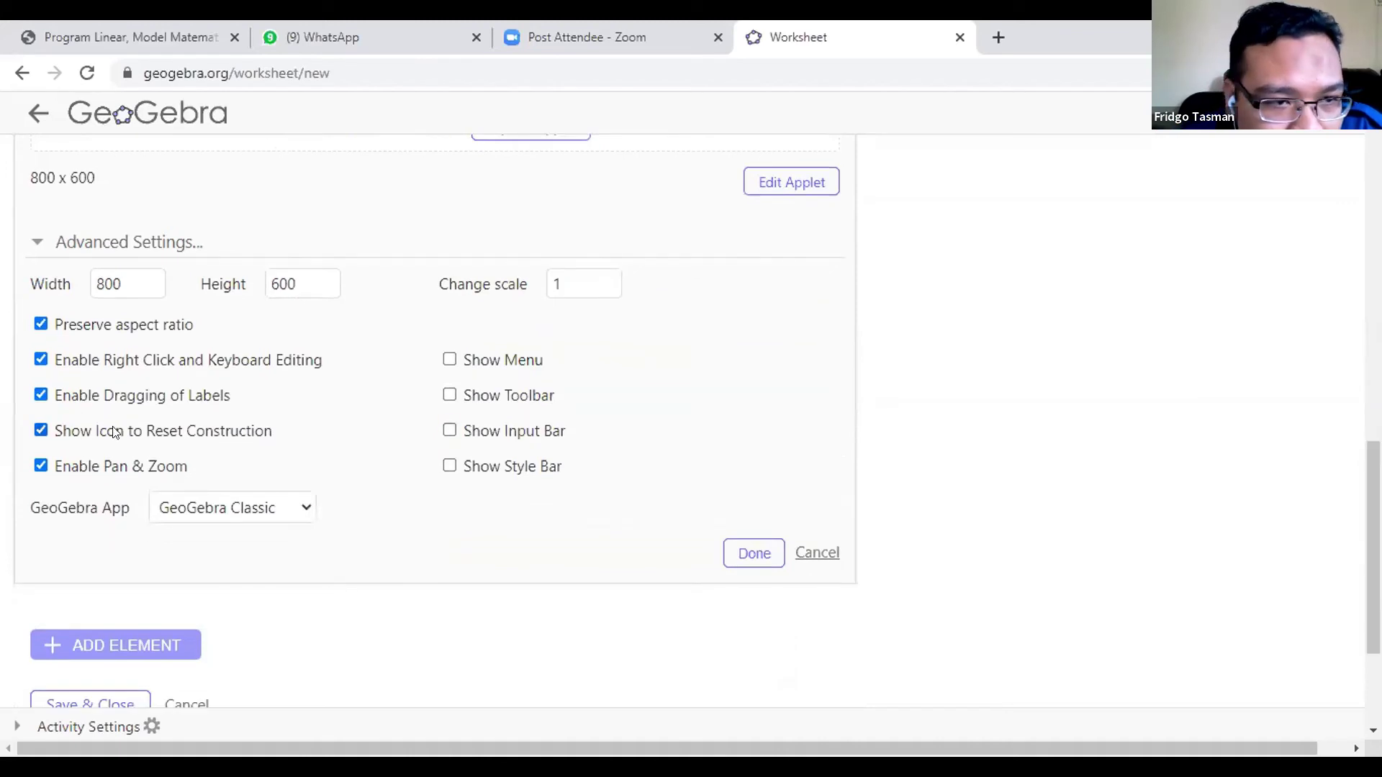
Disable Right Click and Keyboard Editing and the icon to reset the construction
scroll(116, 432, "up", 10)
left_click_drag(1371, 179, 1336, 498)
scroll(1336, 498, "down", 3)
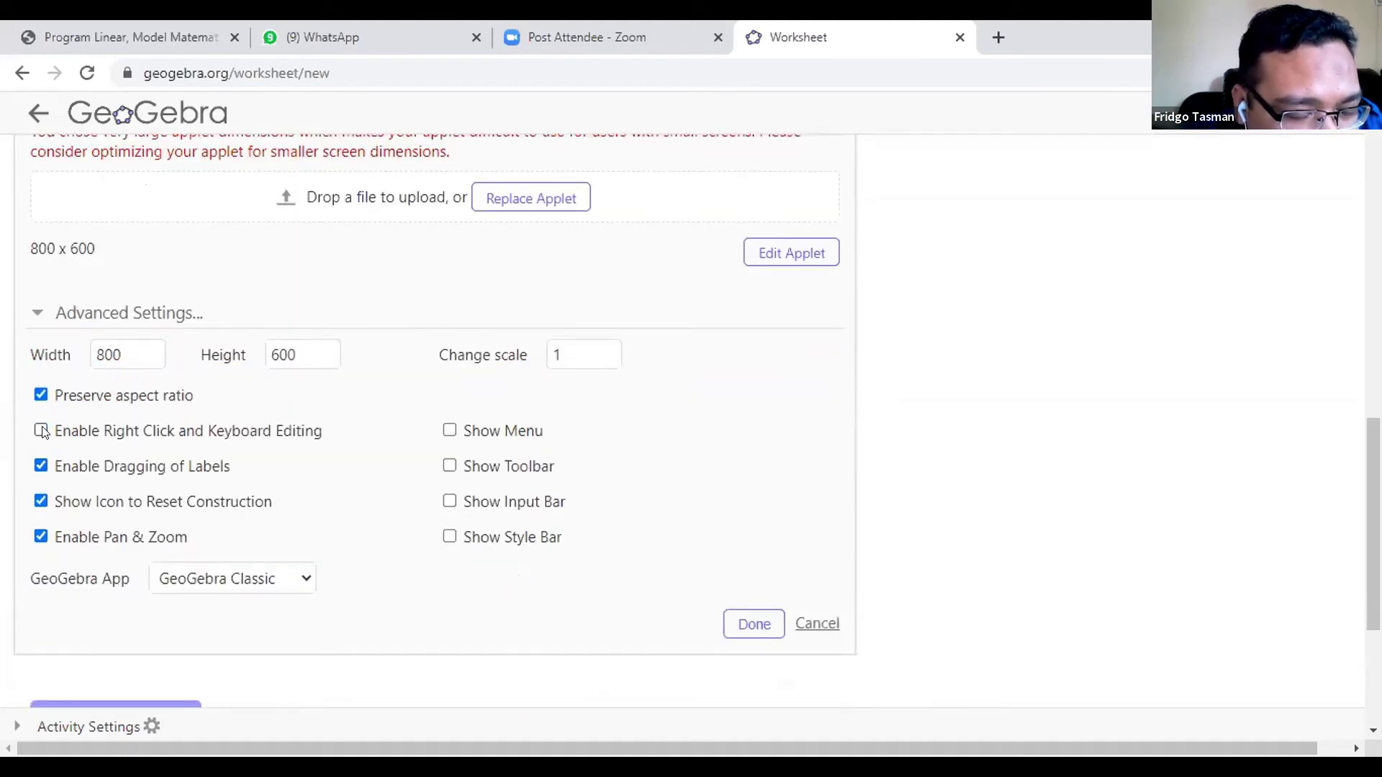
left_click(754, 623)
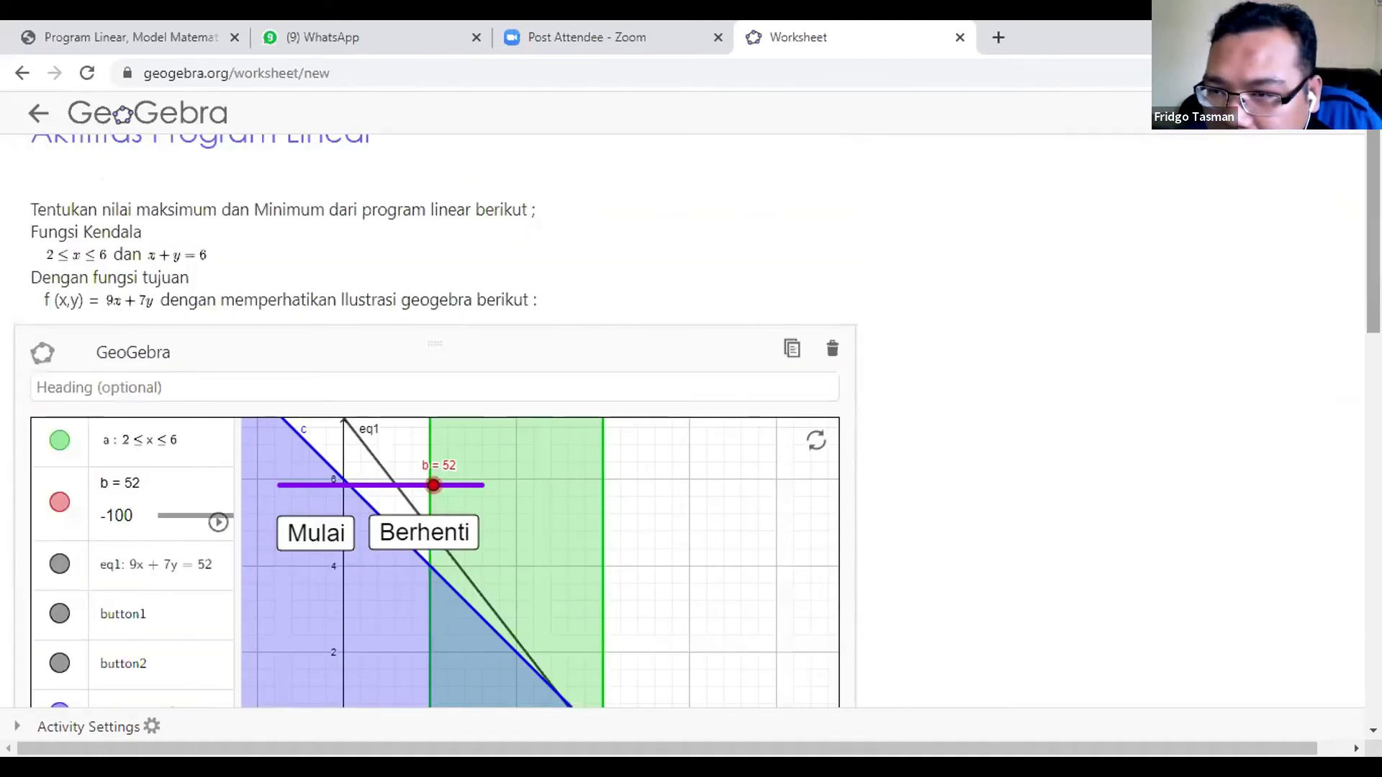
scroll(431, 417, "down", 4)
scroll(432, 418, "down", 10)
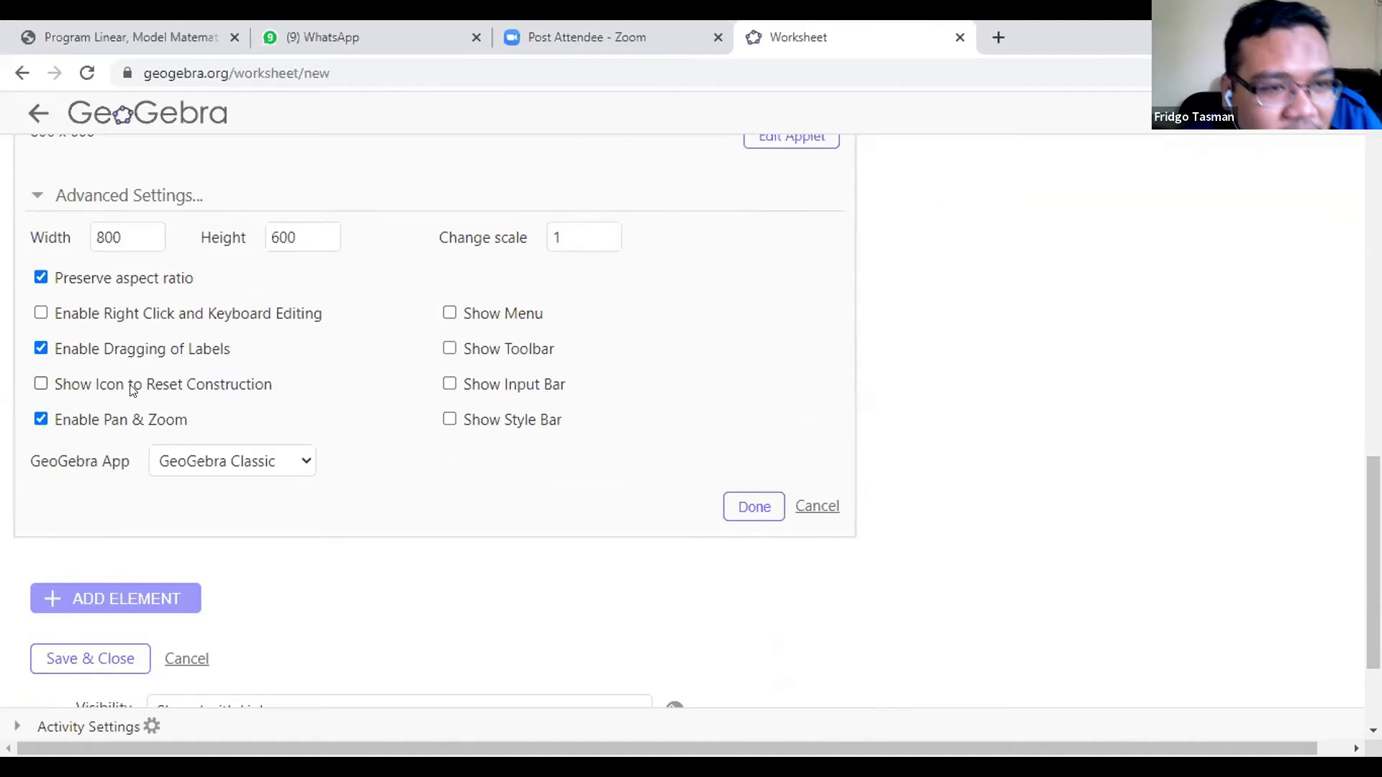
Disable Pan & Zoom in the applet's advanced settings and finish editing the element
scroll(1255, 423, "up", 14)
scroll(432, 417, "down", 12)
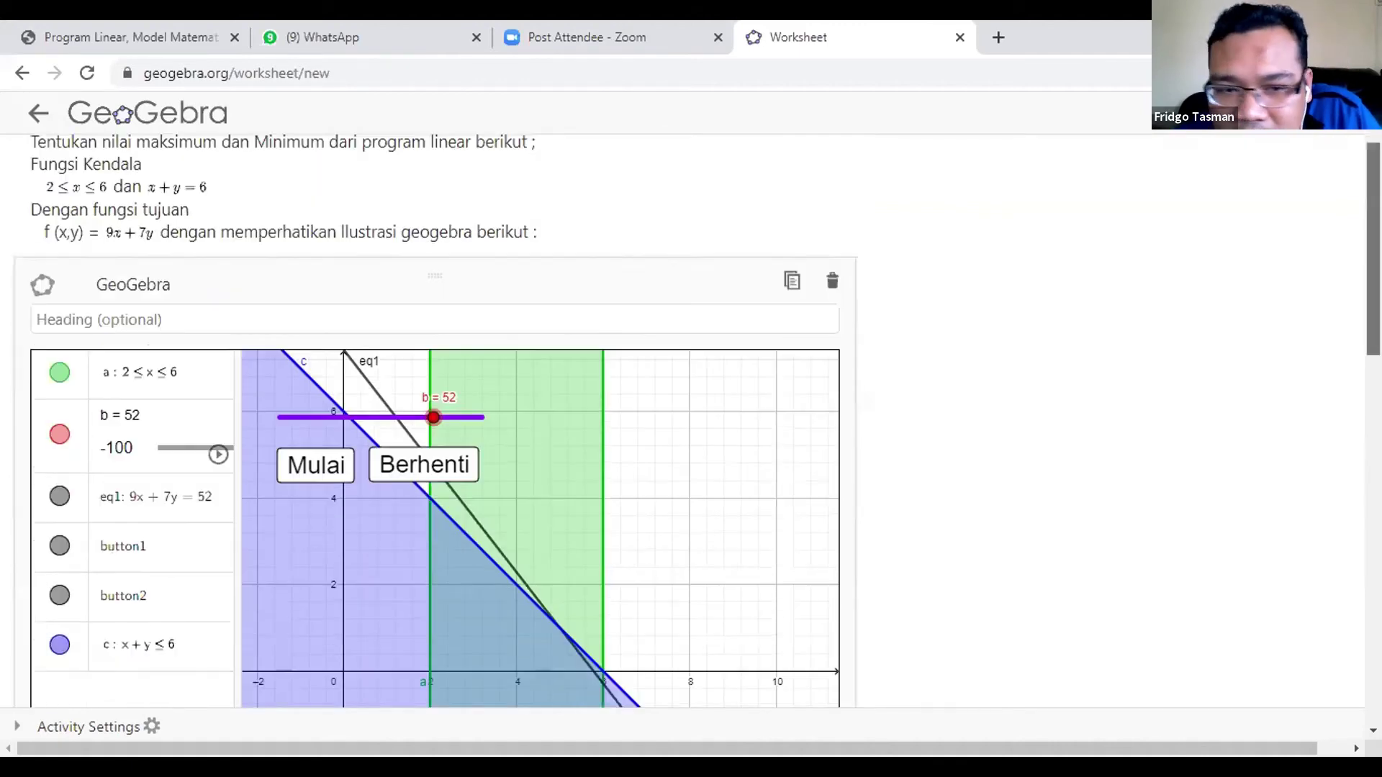
scroll(432, 418, "up", 5)
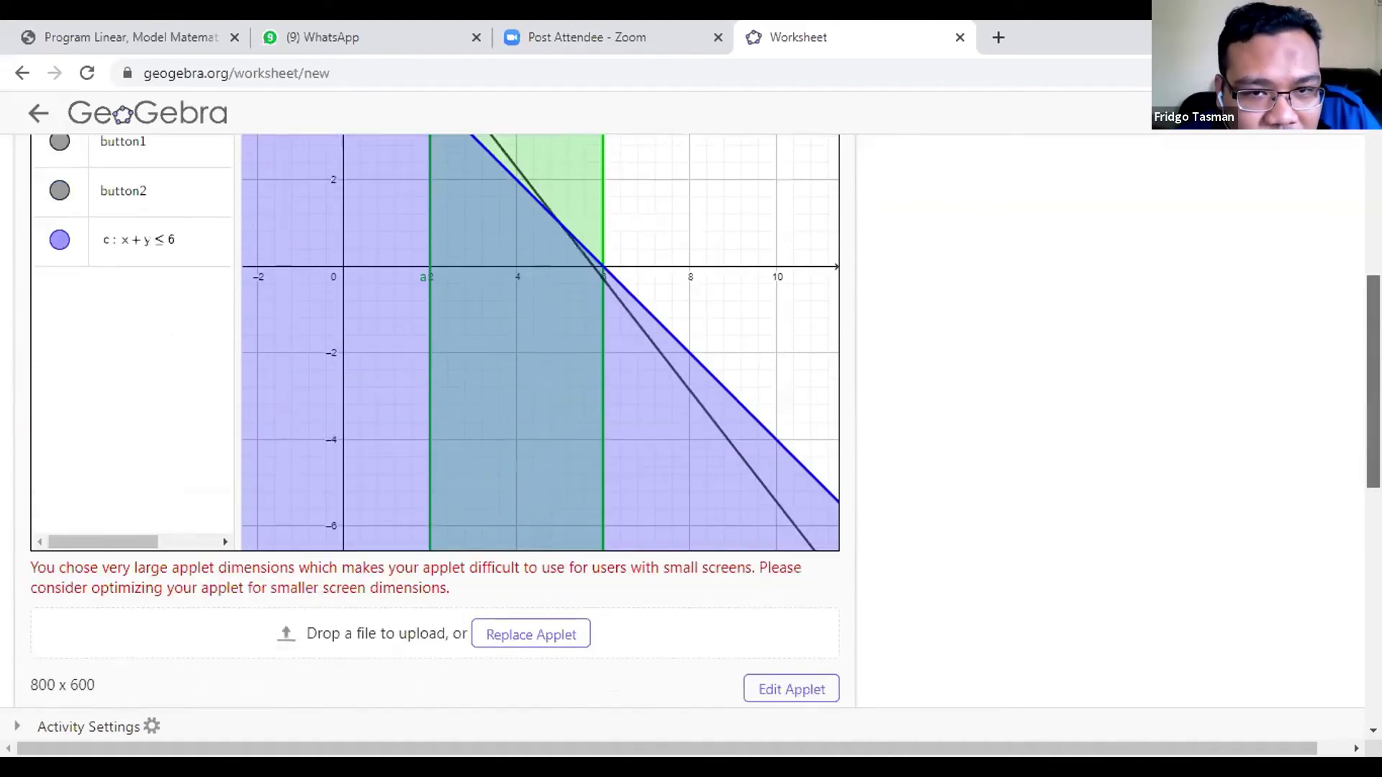
scroll(431, 417, "down", 10)
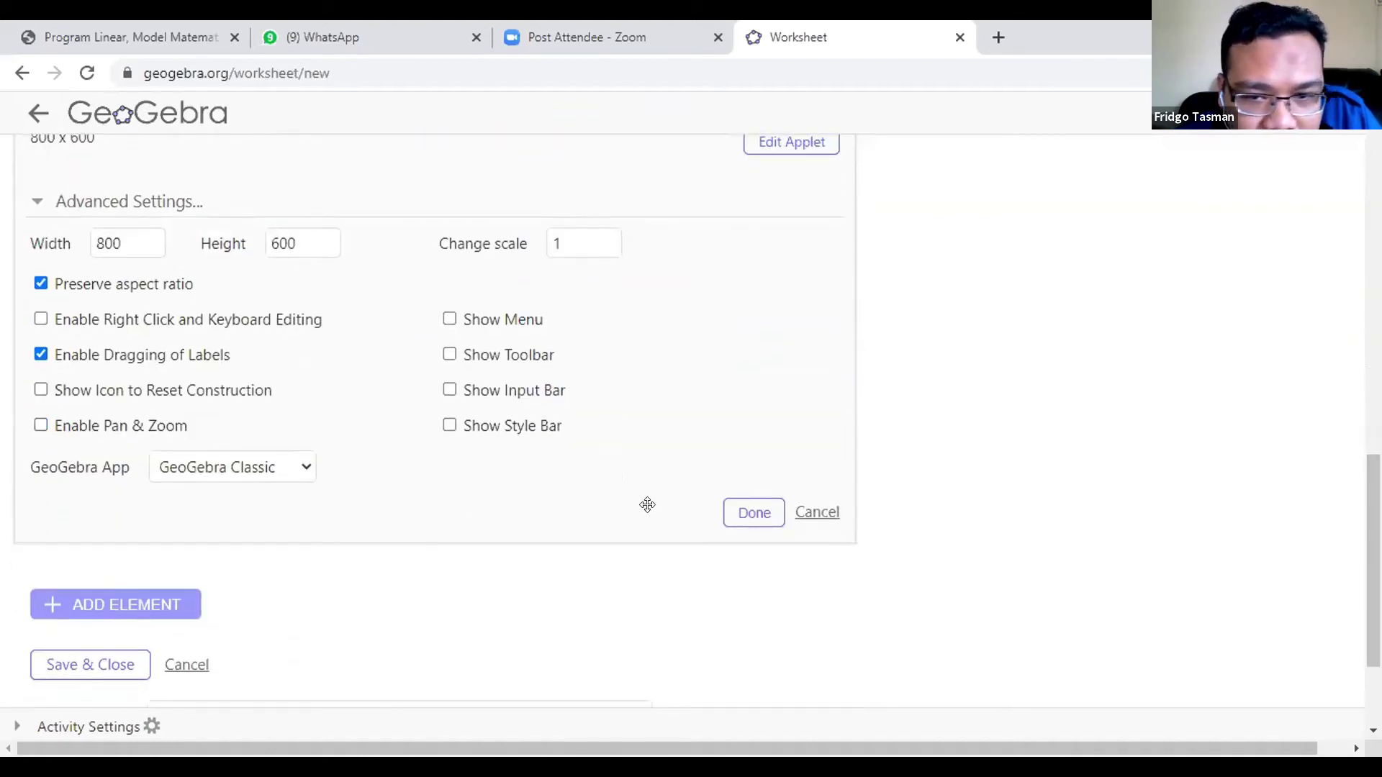
scroll(1346, 341, "up", 15)
scroll(841, 451, "down", 12)
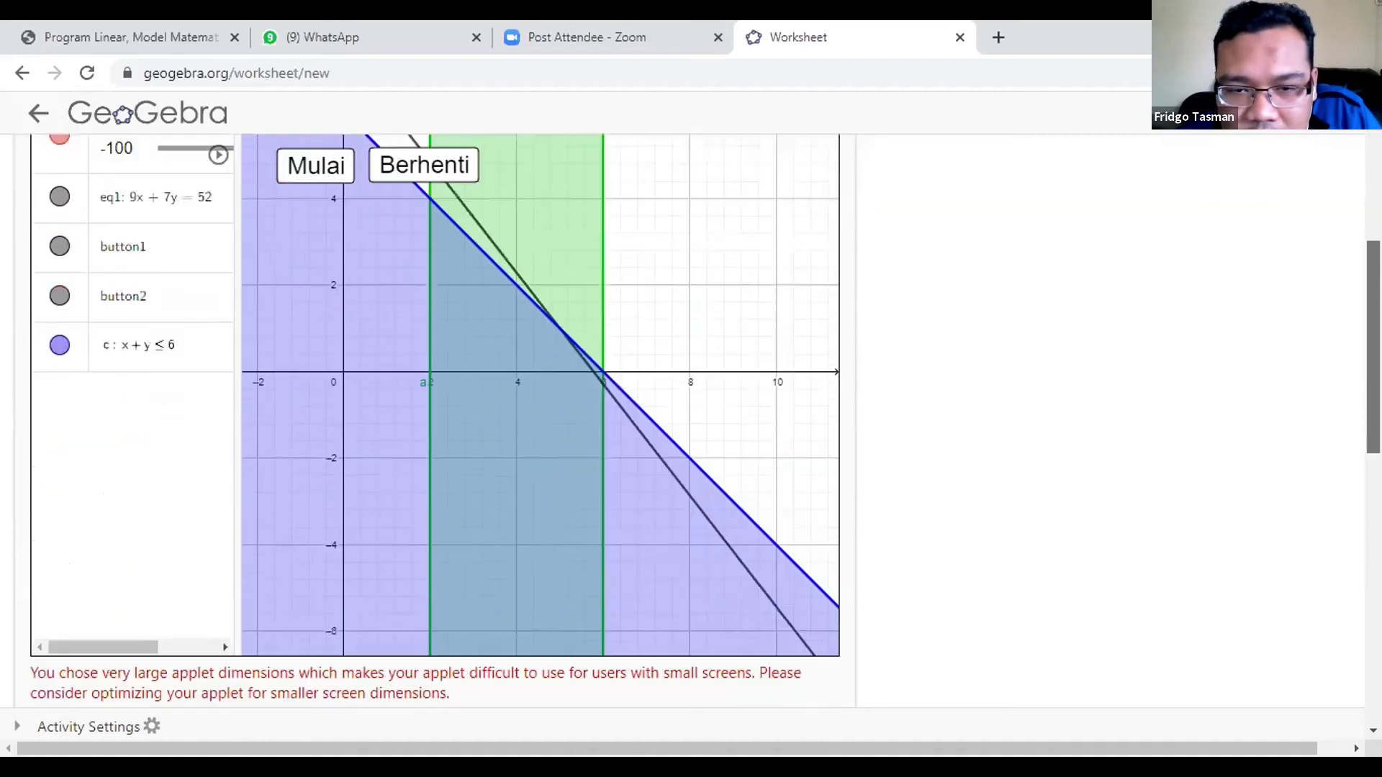
scroll(842, 451, "down", 1)
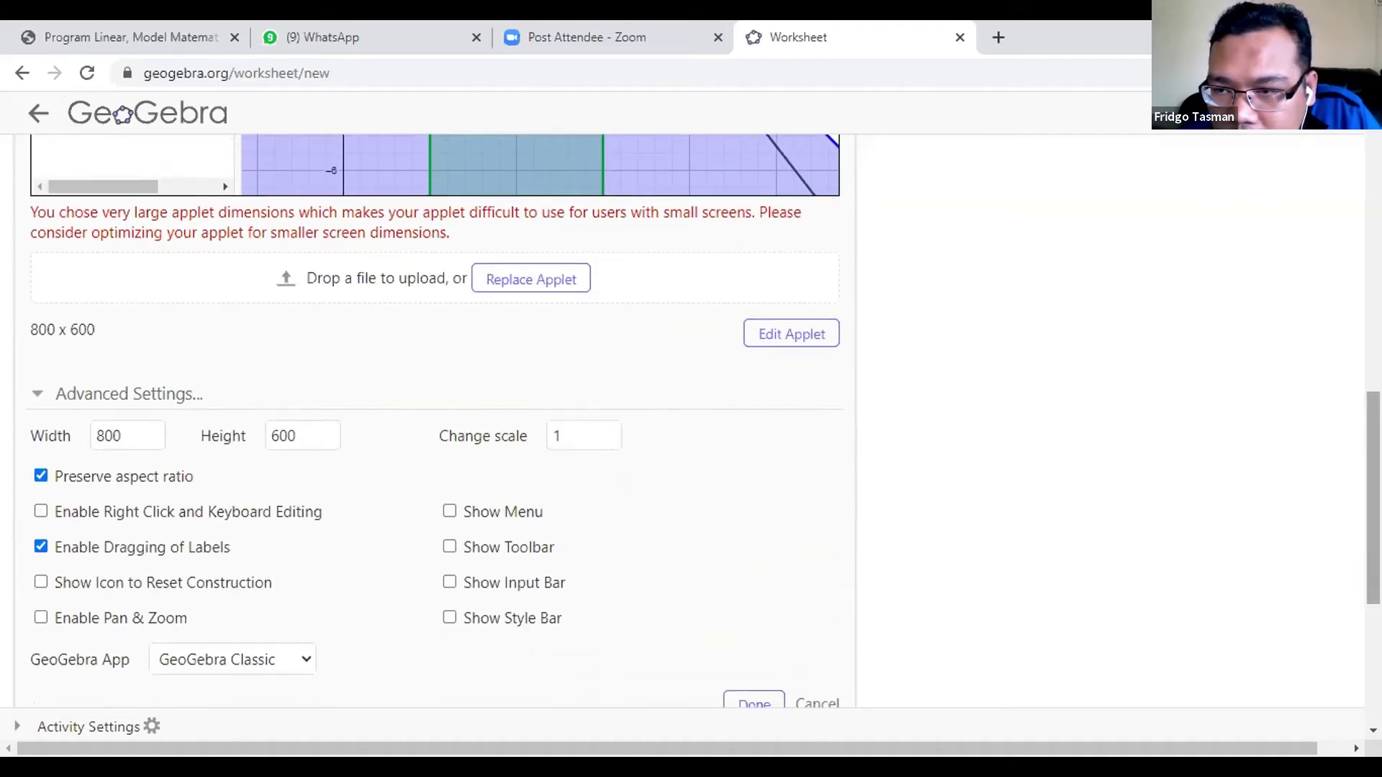
scroll(802, 403, "down", 5)
left_click(750, 346)
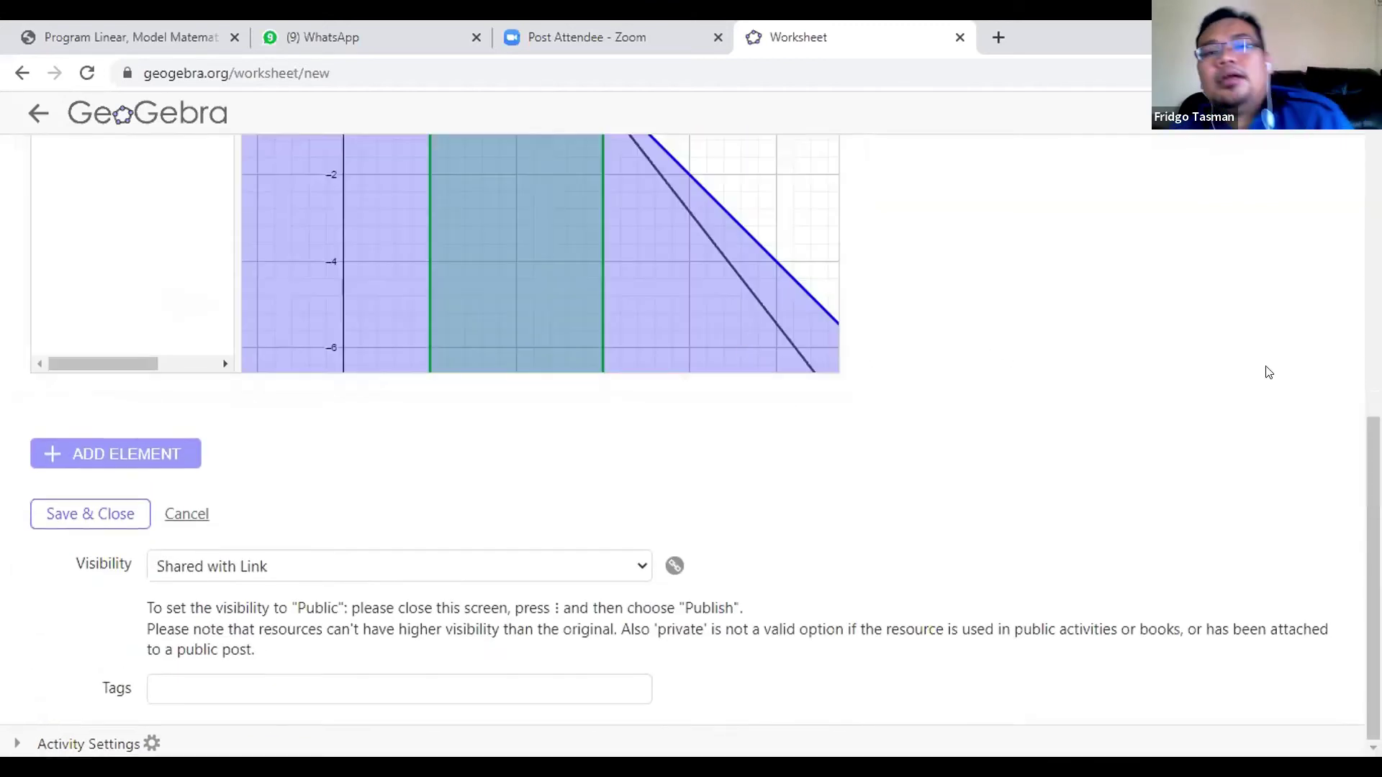
Test the applet by starting the slider b animation with Mulai and stopping it with Berhenti
scroll(1060, 392, "up", 7)
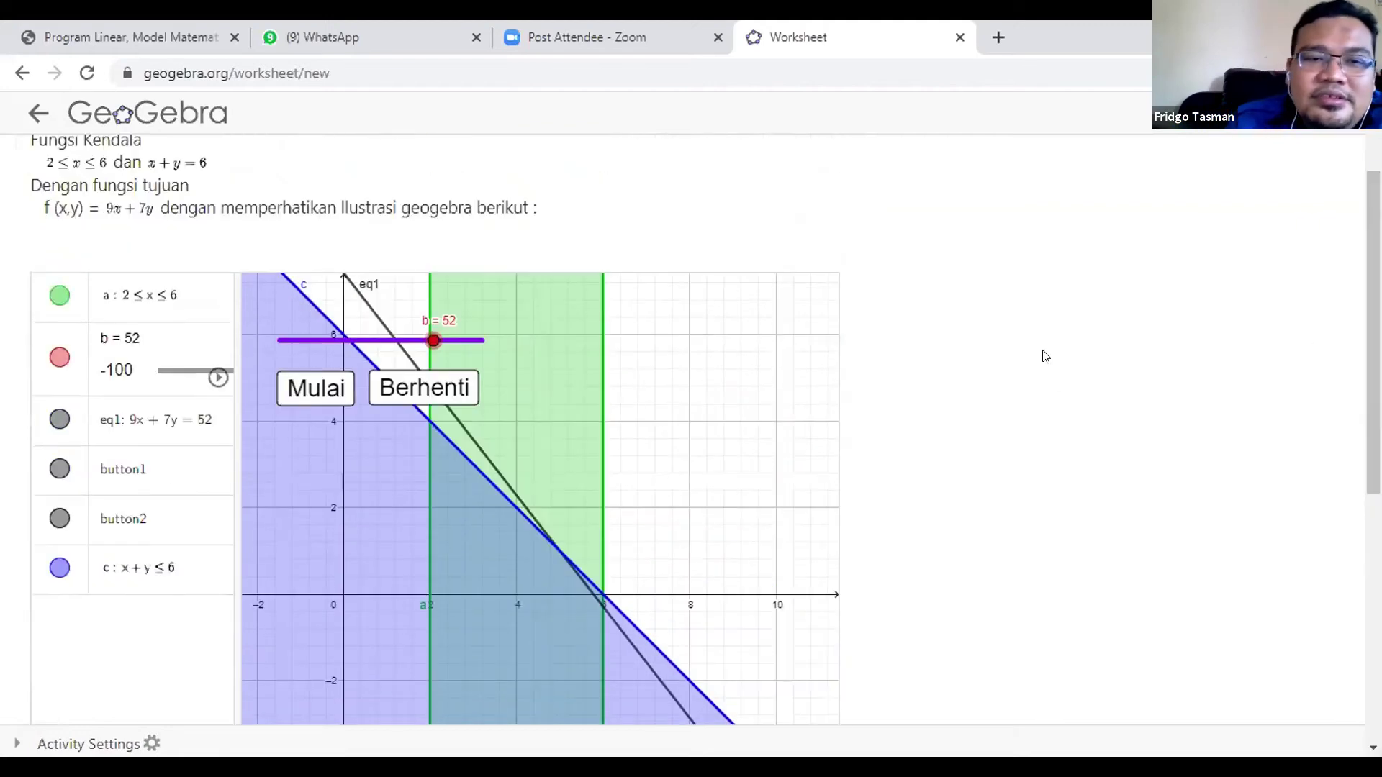
scroll(1041, 357, "down", 2)
scroll(576, 487, "up", 4)
scroll(576, 487, "down", 3)
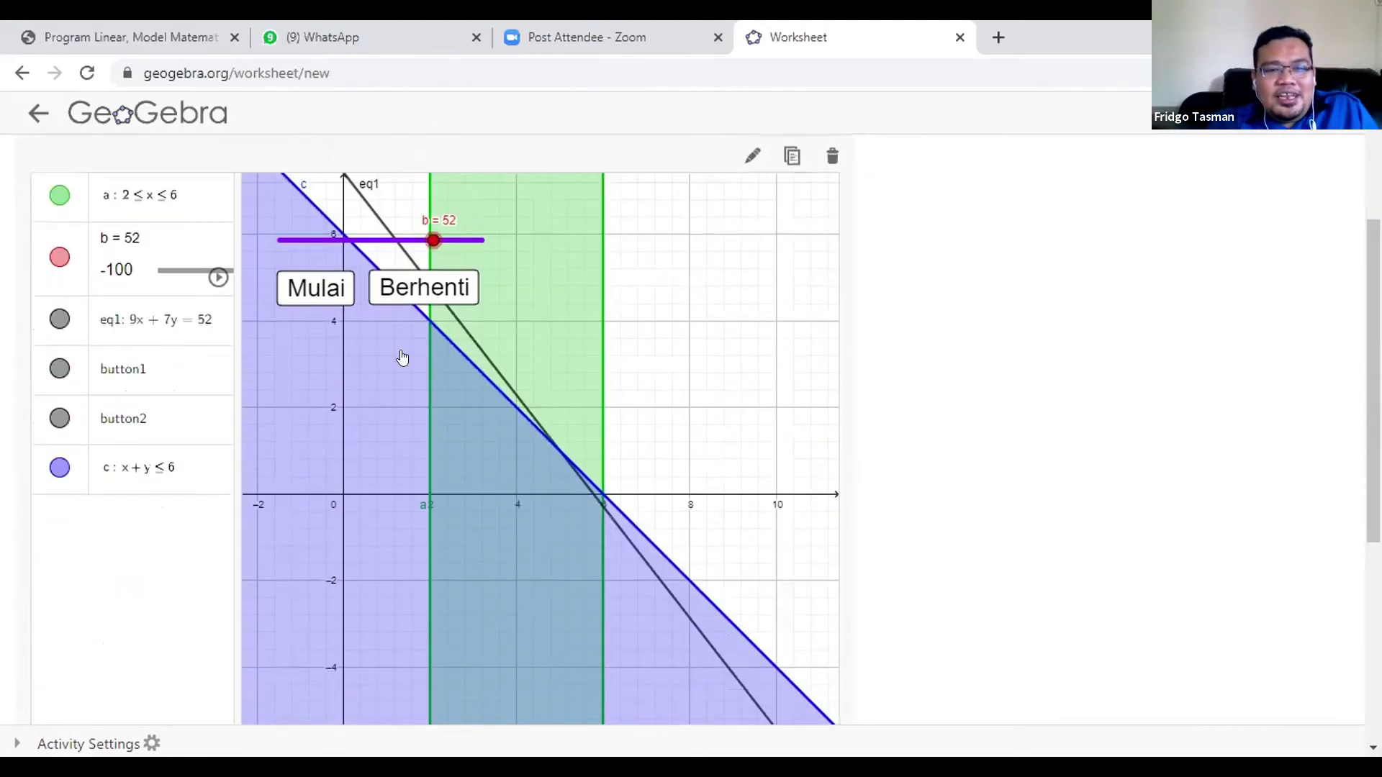
scroll(291, 290, "down", 1)
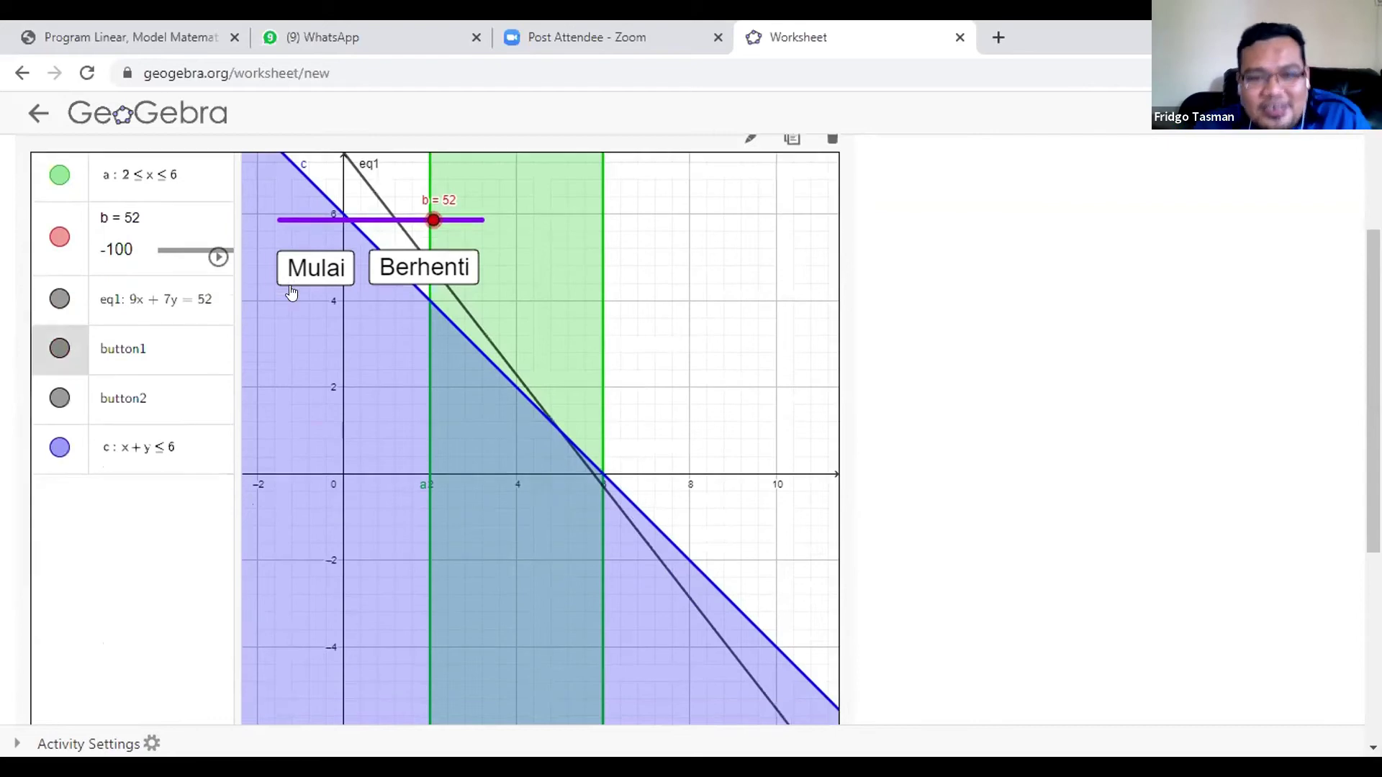
left_click(293, 282)
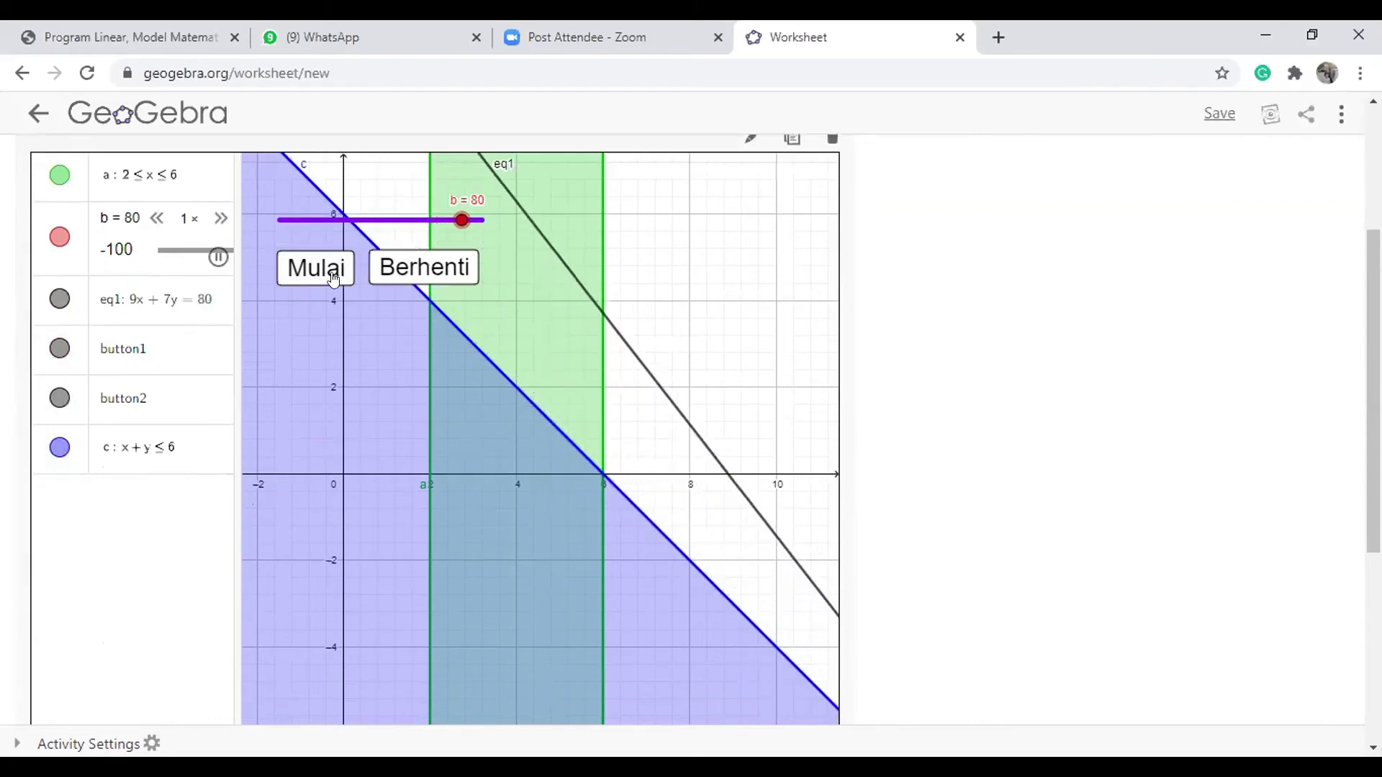
left_click(378, 270)
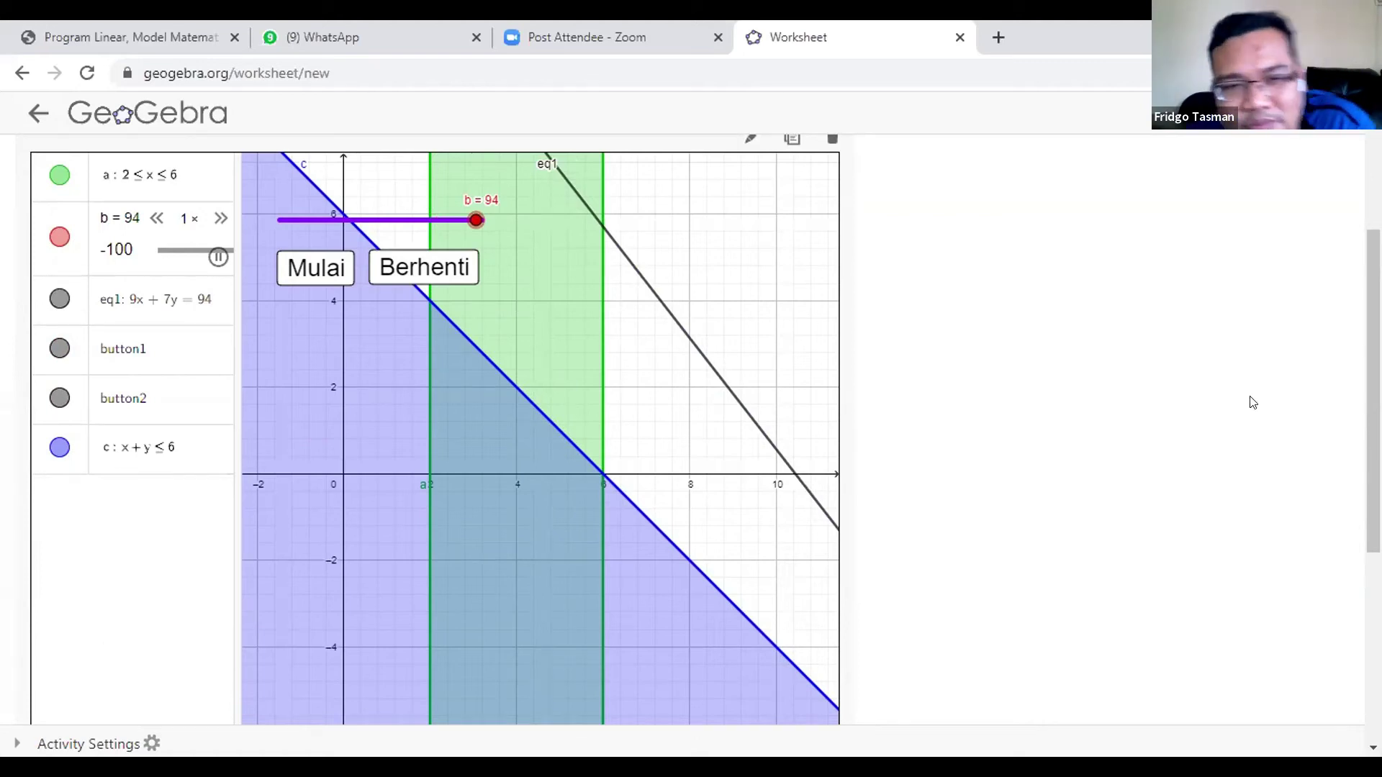
Reopen the applet element for editing, enable Pan & Zoom again and finish editing it
scroll(716, 452, "down", 4)
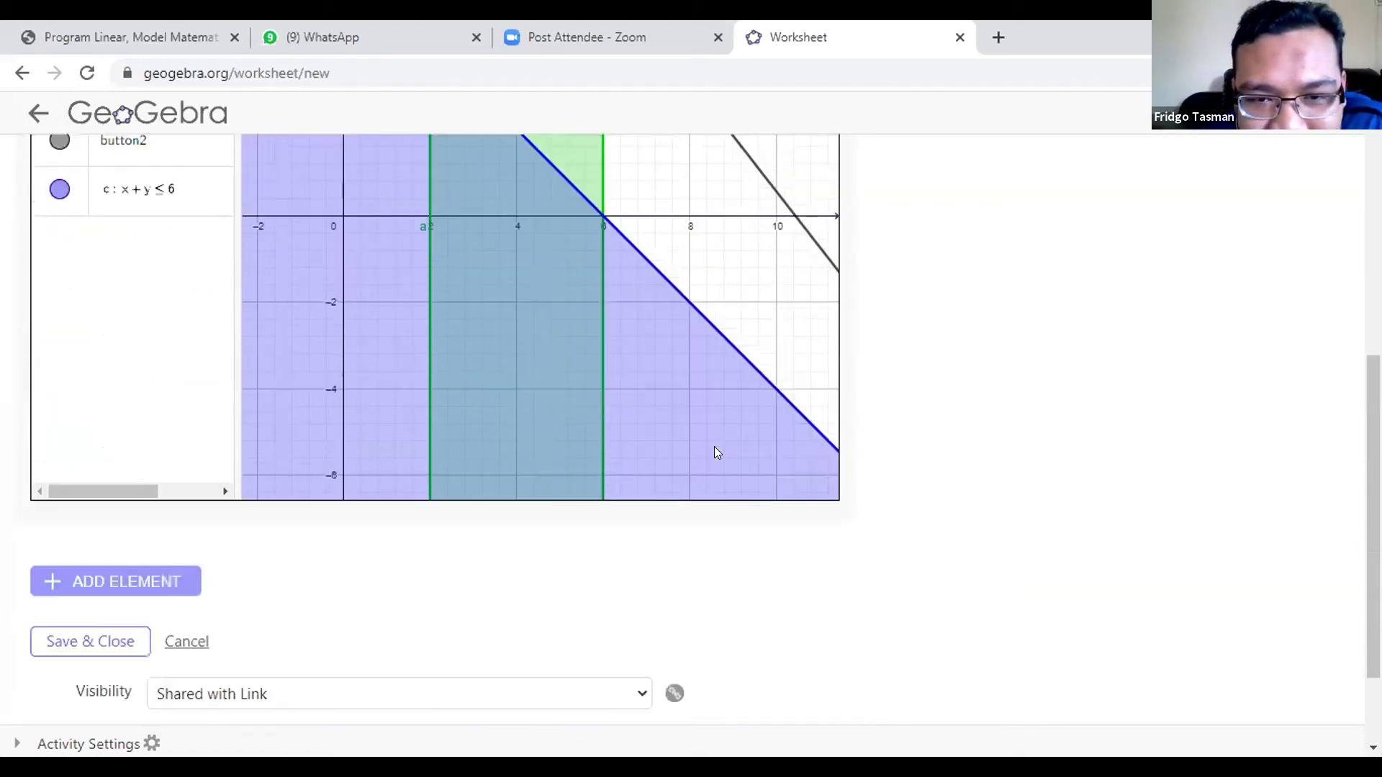
scroll(714, 446, "up", 4)
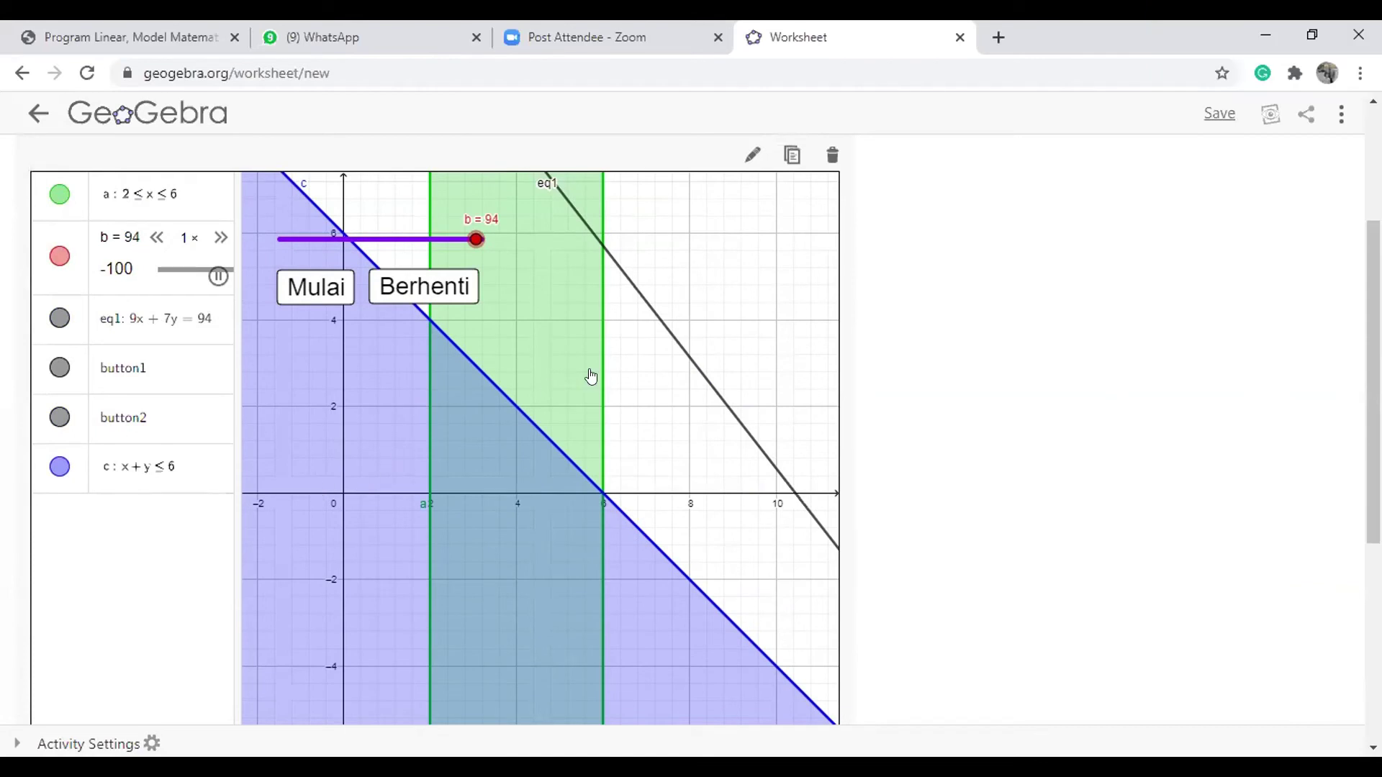
scroll(716, 446, "down", 4)
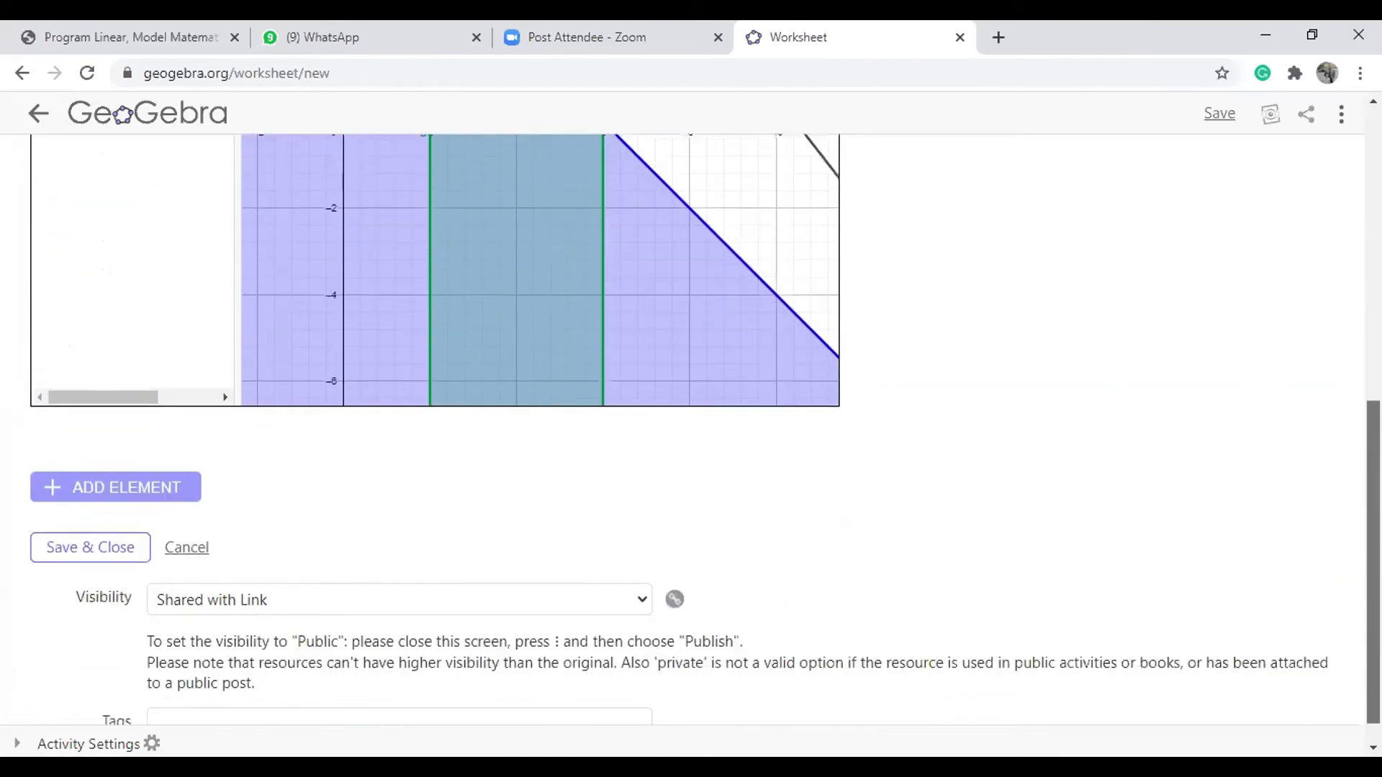
scroll(717, 446, "up", 5)
scroll(712, 288, "up", 1)
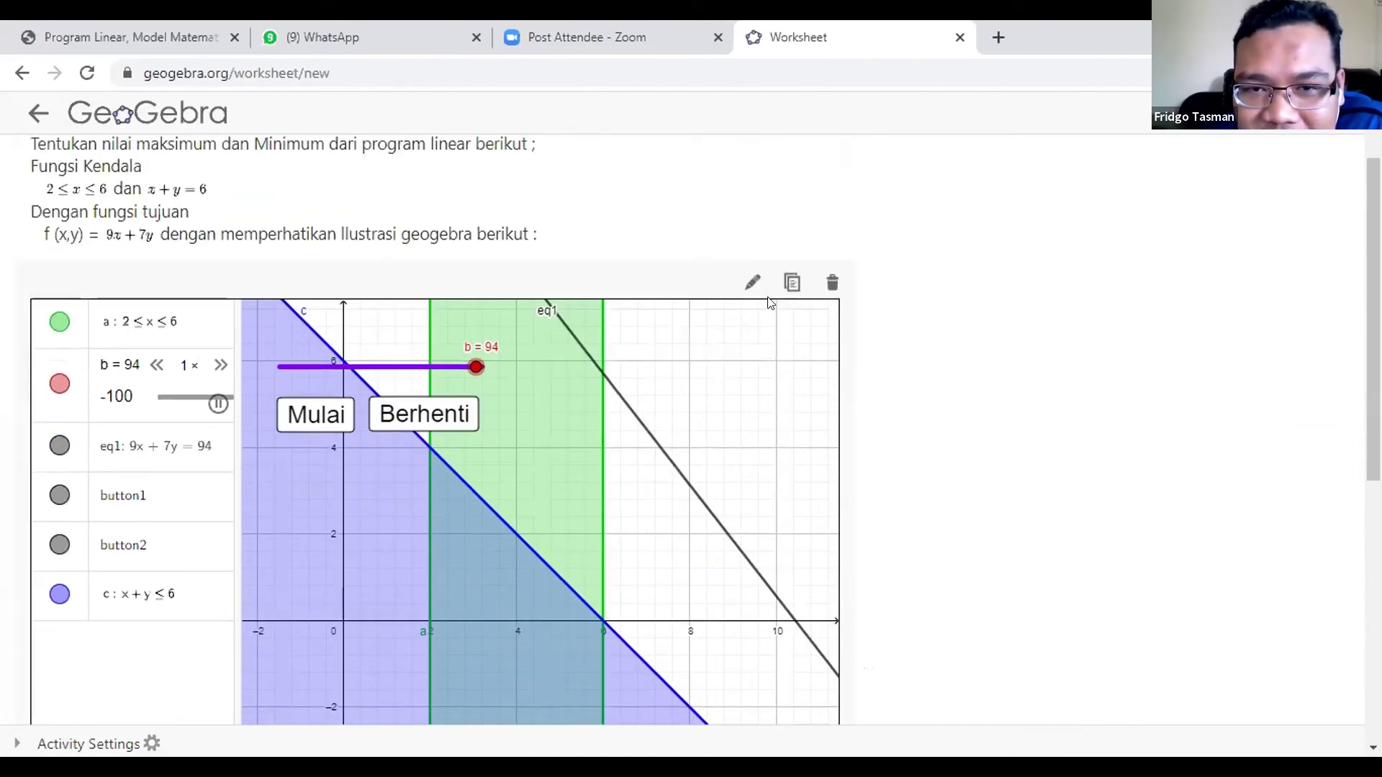
left_click(753, 286)
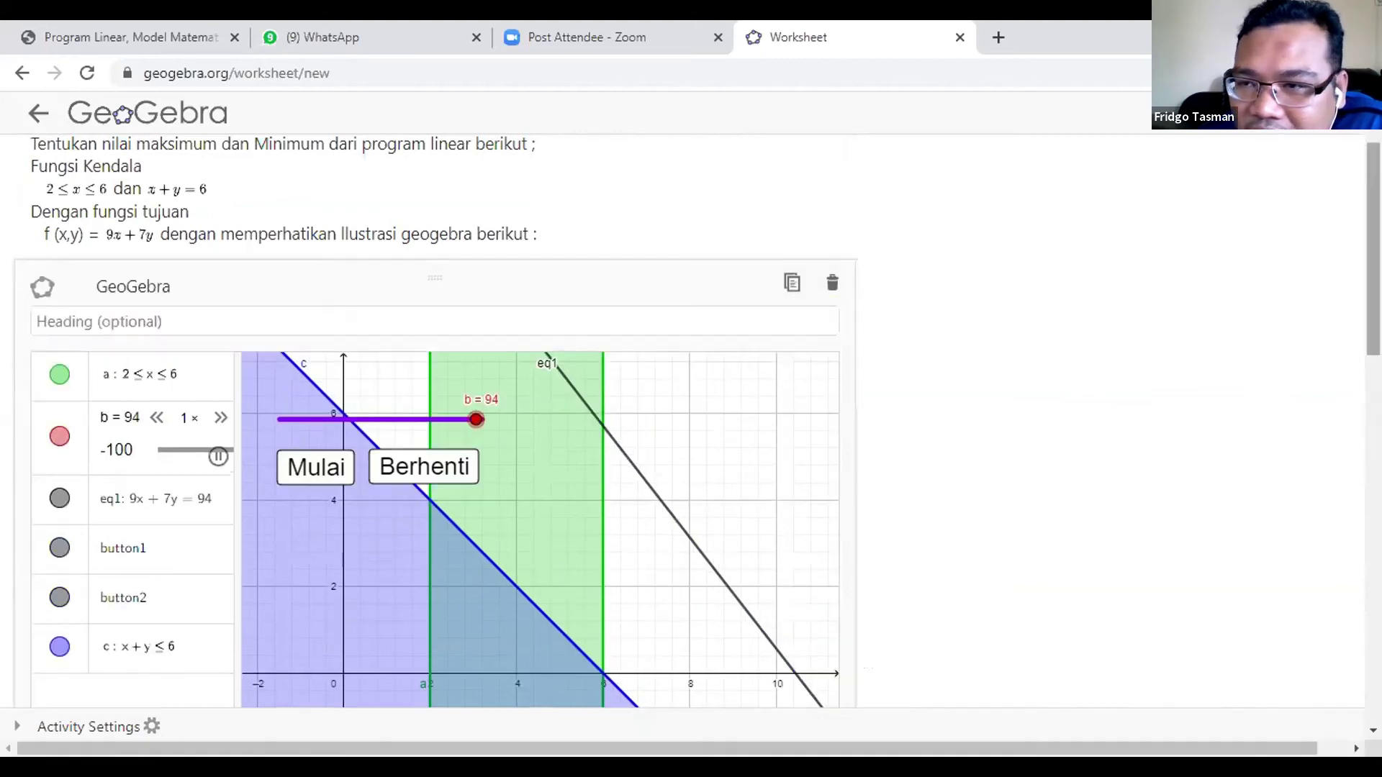
scroll(448, 592, "down", 10)
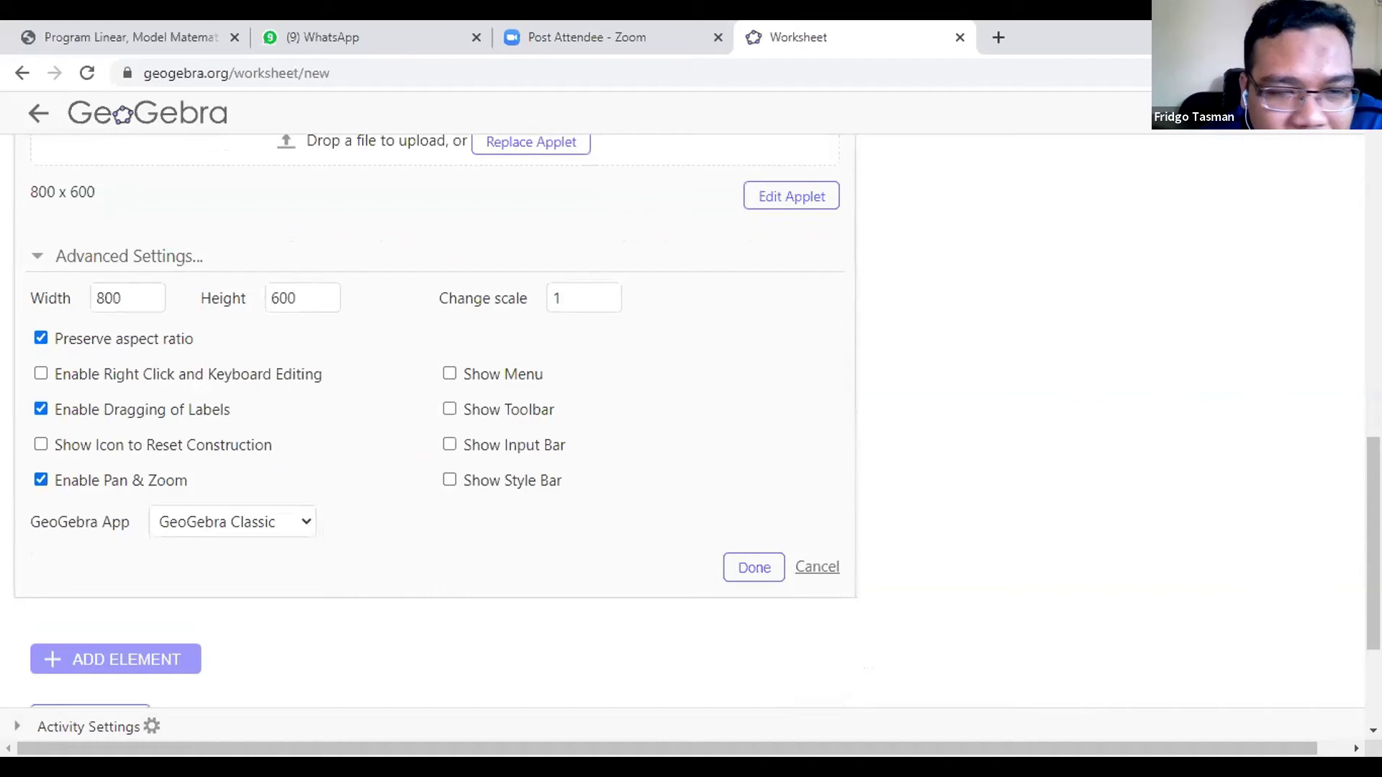
scroll(431, 432, "up", 10)
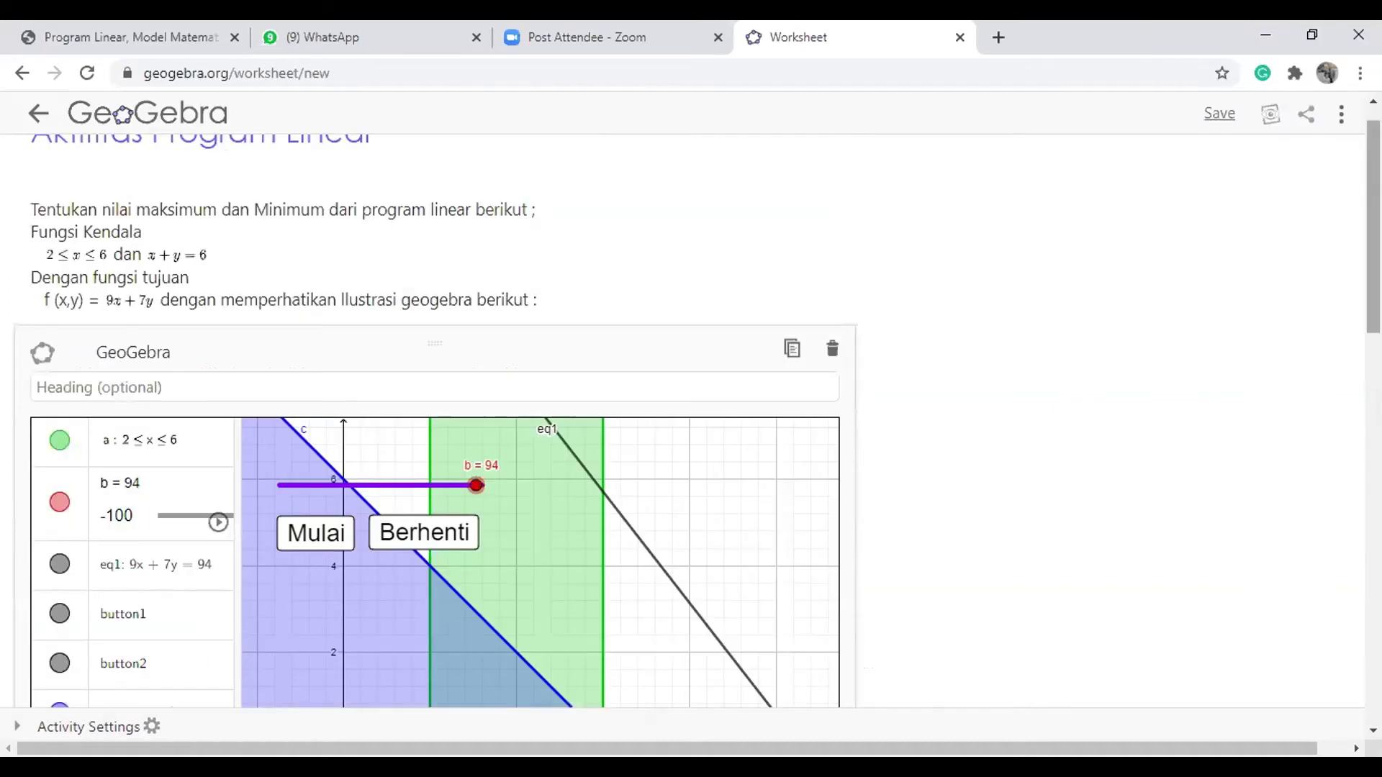
scroll(432, 421, "down", 10)
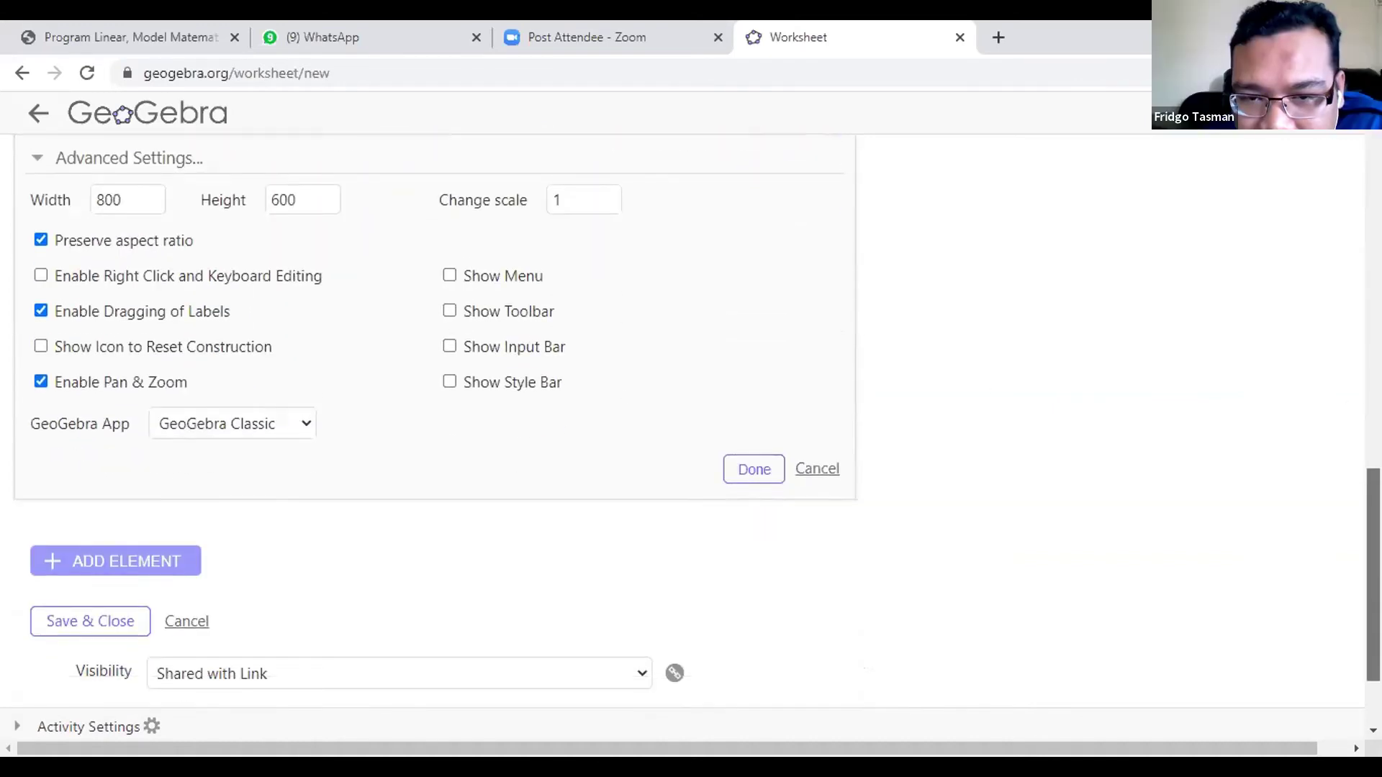
left_click(755, 469)
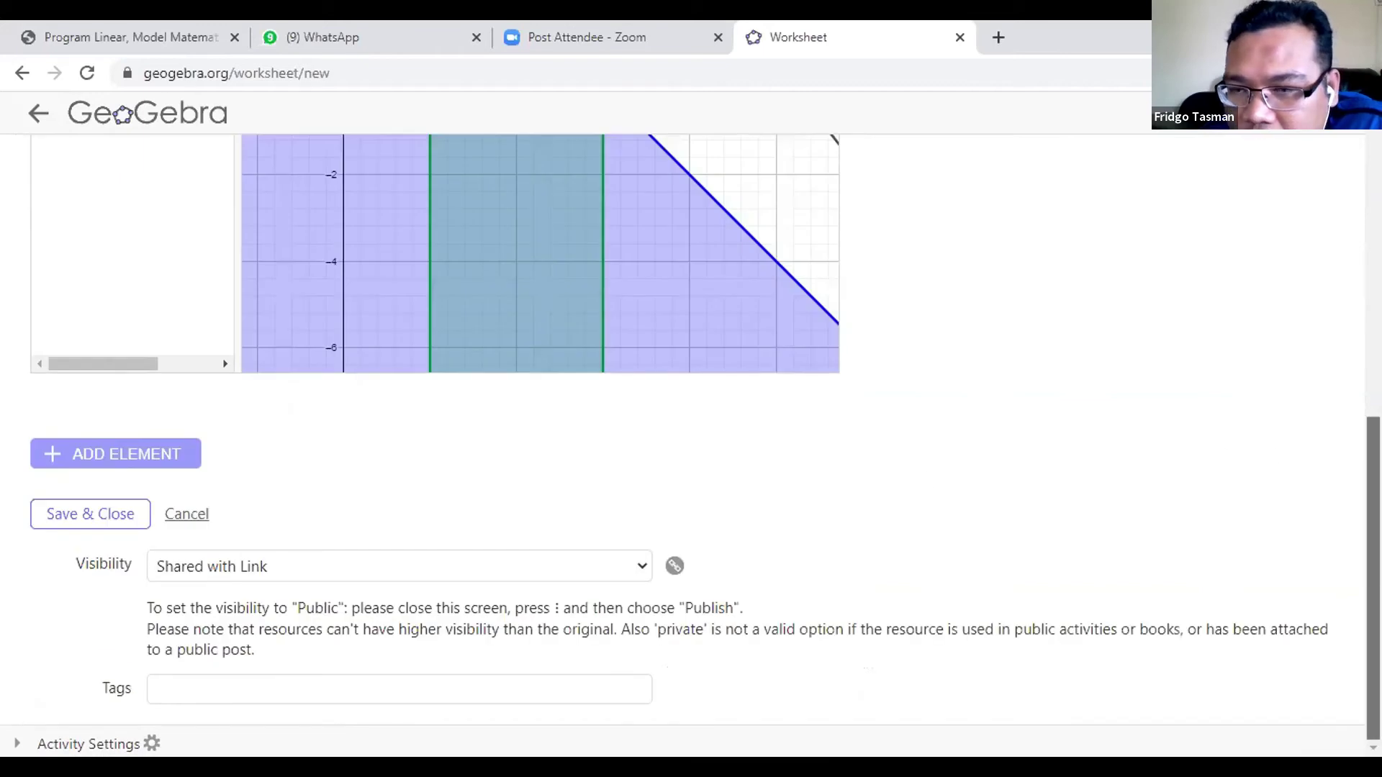
Test the applet's zooming by shrinking the graph around the constraint region
scroll(955, 431, "up", 7)
scroll(956, 432, "down", 1)
scroll(432, 597, "up", 3)
scroll(443, 554, "down", 3)
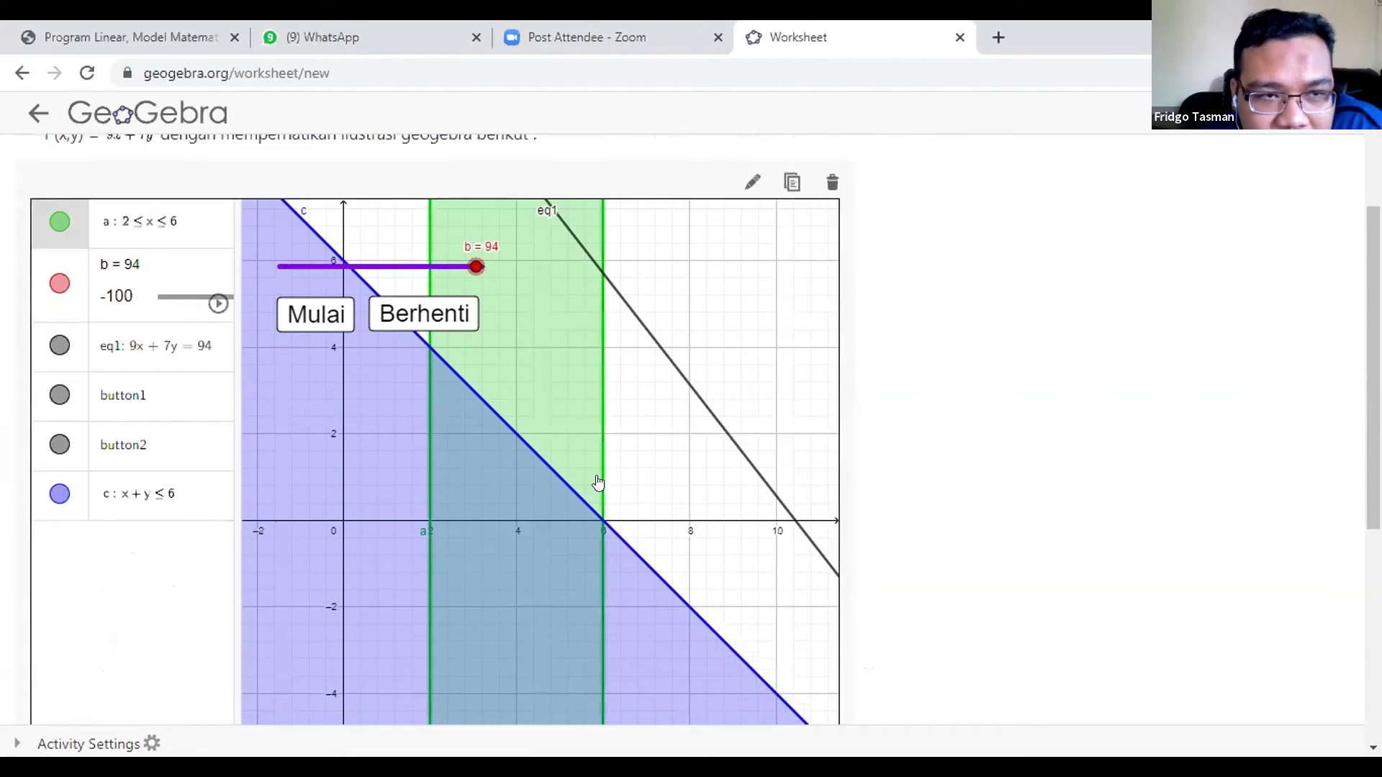
scroll(597, 483, "down", 4)
scroll(596, 487, "down", 10)
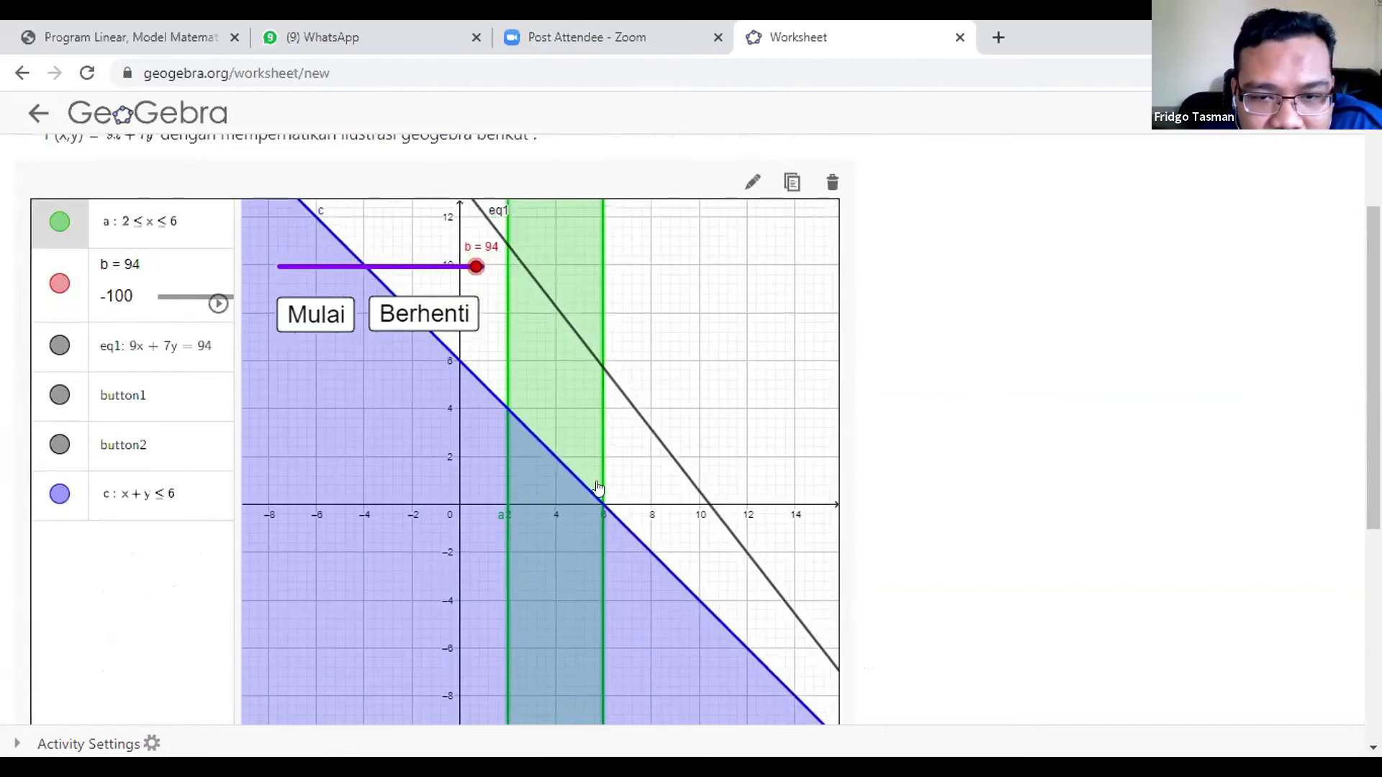
Test the applet's zooming further by shrinking and enlarging the graph around the corner where x + y ≤ 6 meets the x-axis
scroll(597, 487, "down", 5)
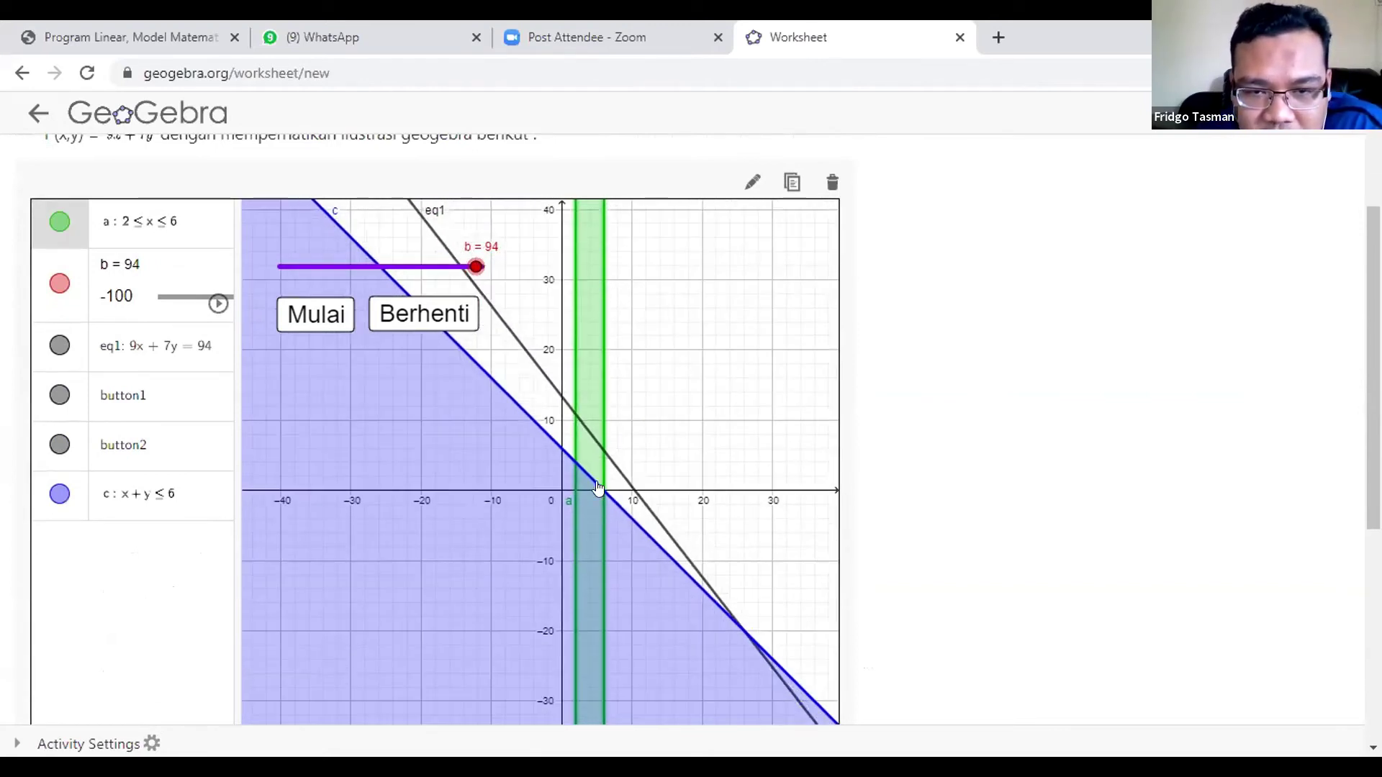
scroll(596, 488, "up", 15)
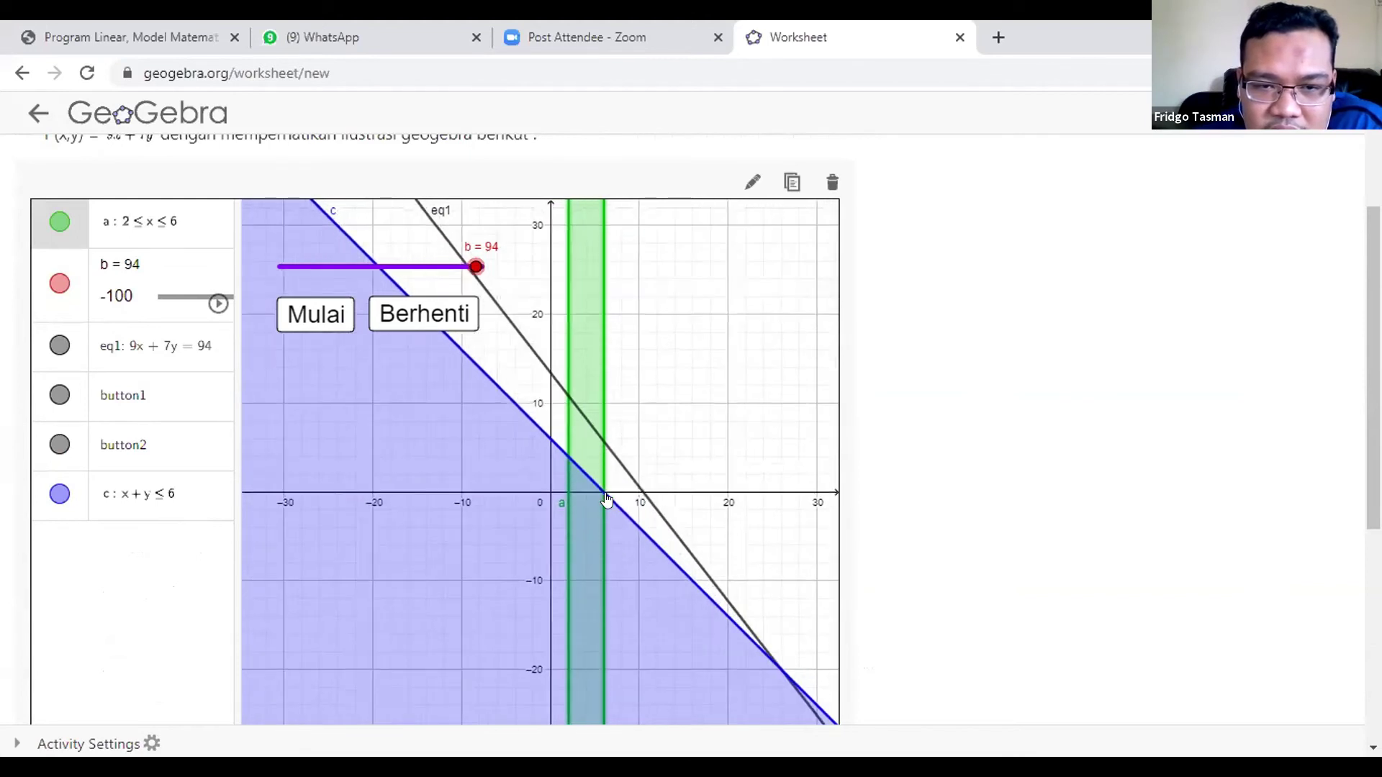
scroll(607, 498, "up", 8)
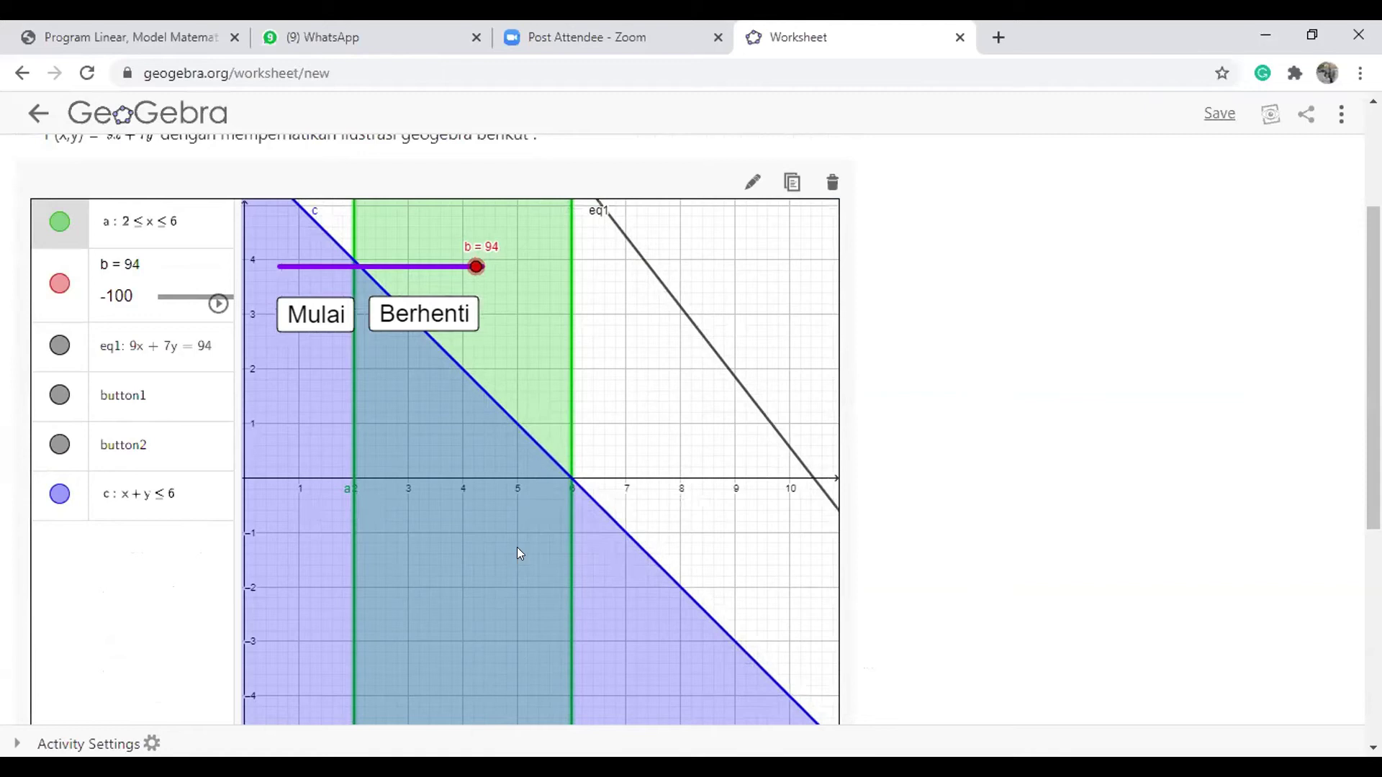
left_click(284, 471)
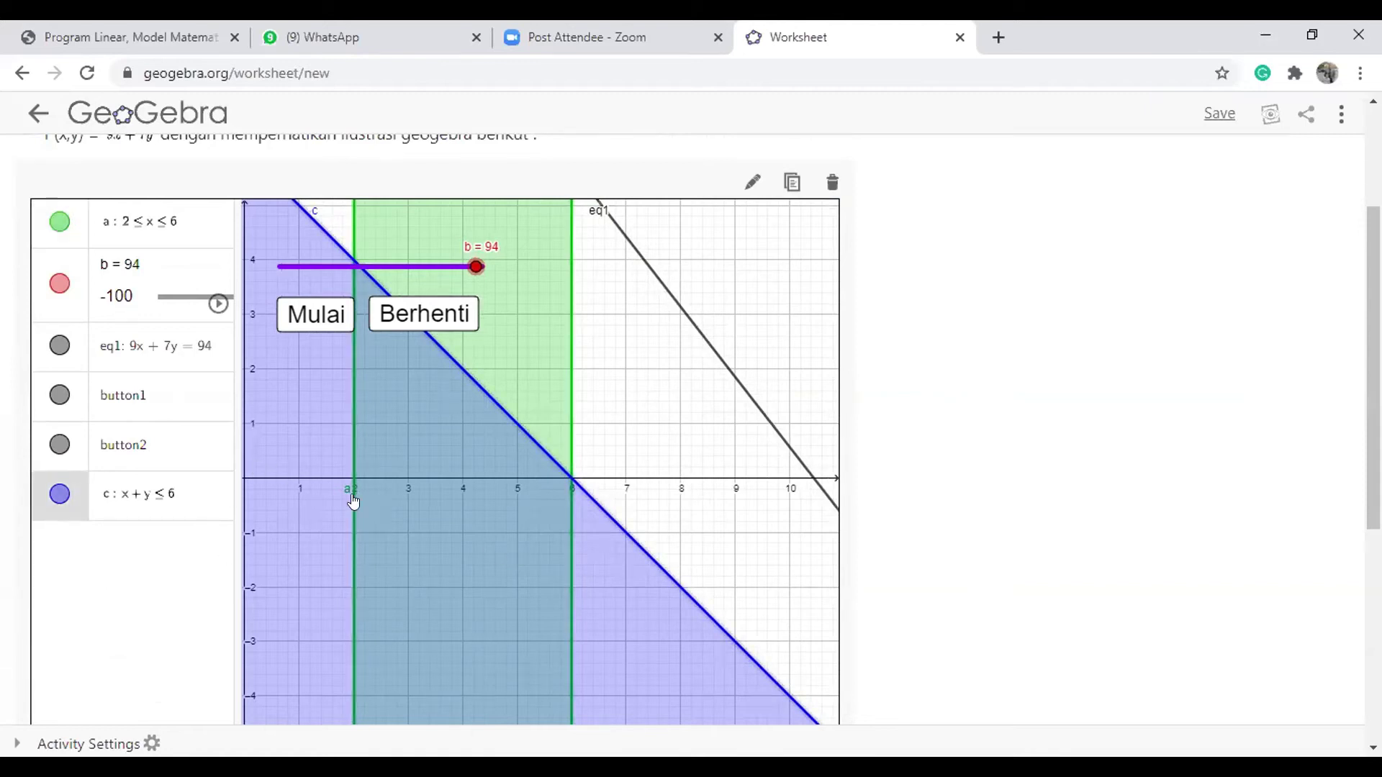
left_click_drag(1373, 388, 1373, 597)
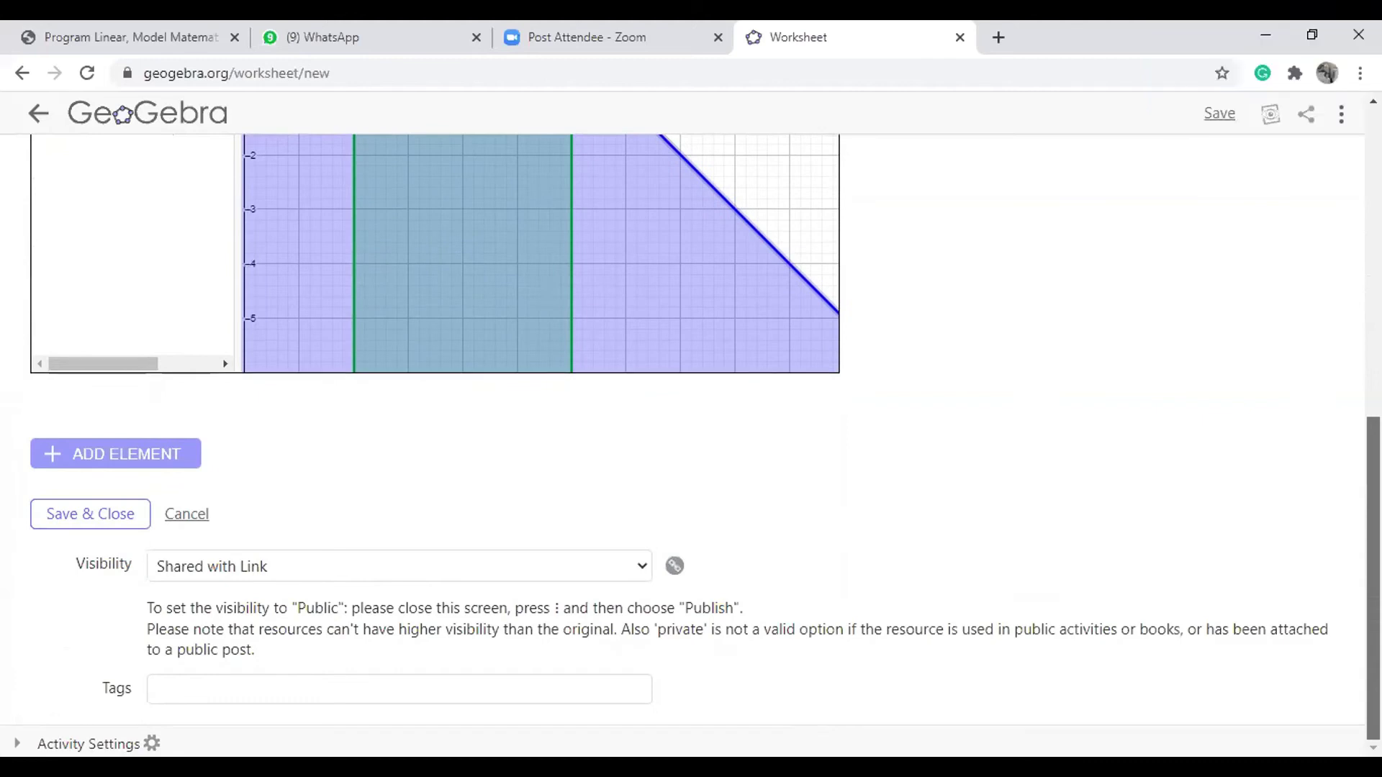
scroll(645, 339, "up", 1)
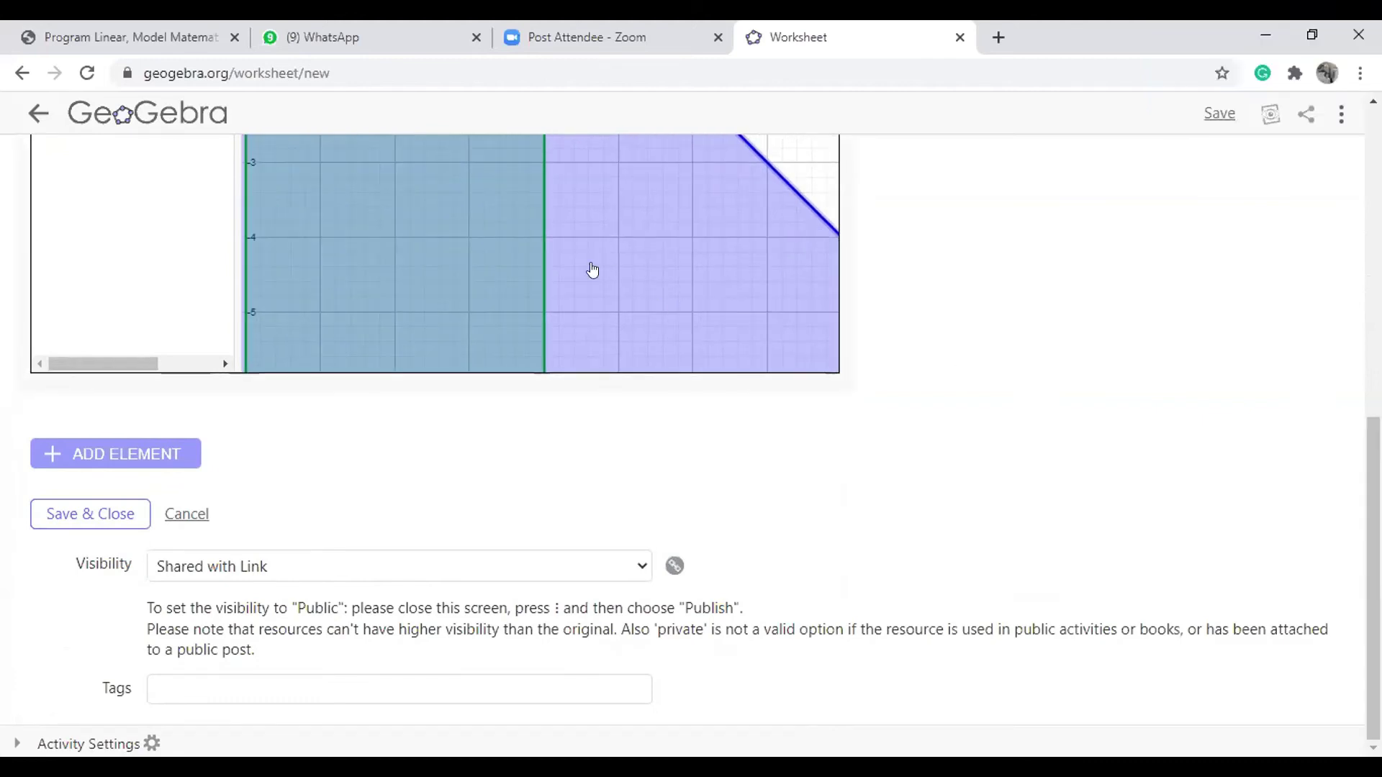
scroll(592, 269, "down", 5)
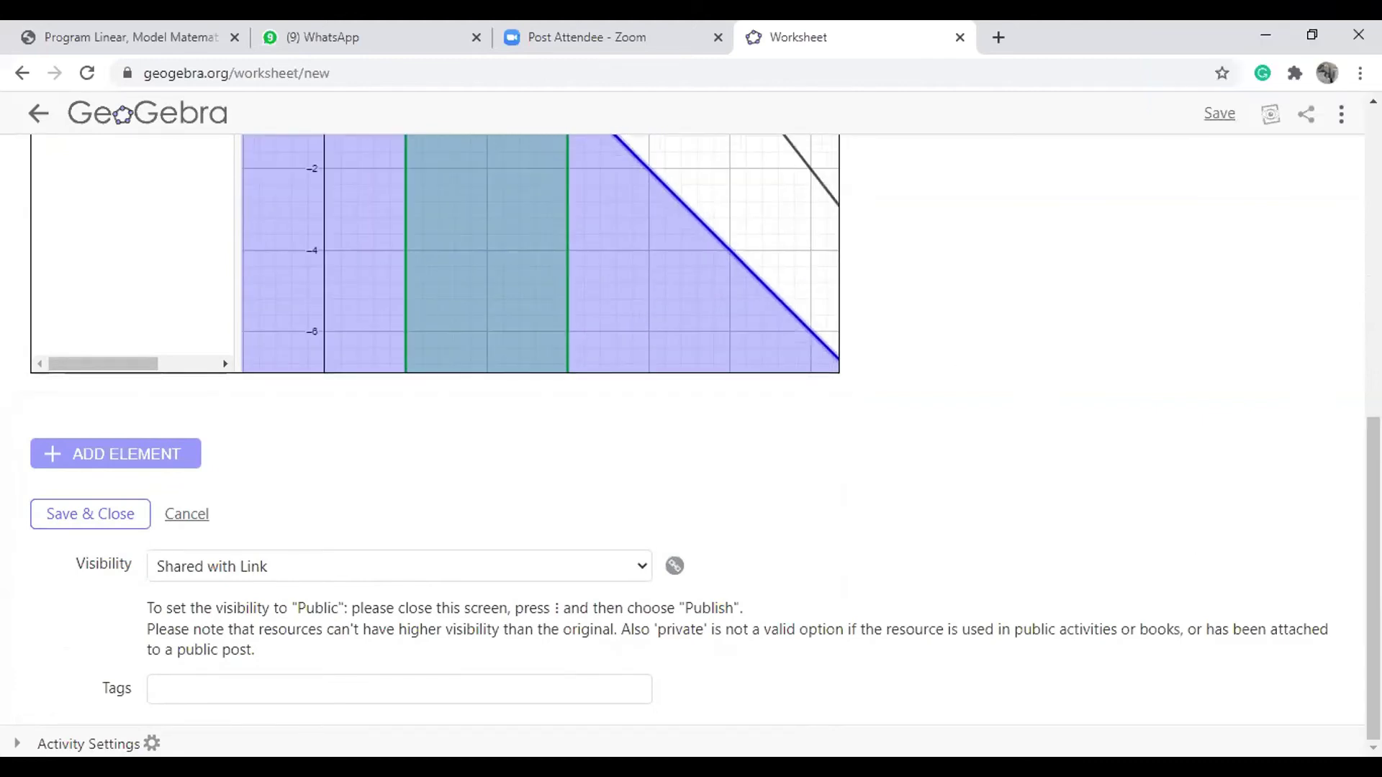
Reopen the GeoGebra applet element below the problem text for editing
scroll(690, 432, "up", 8)
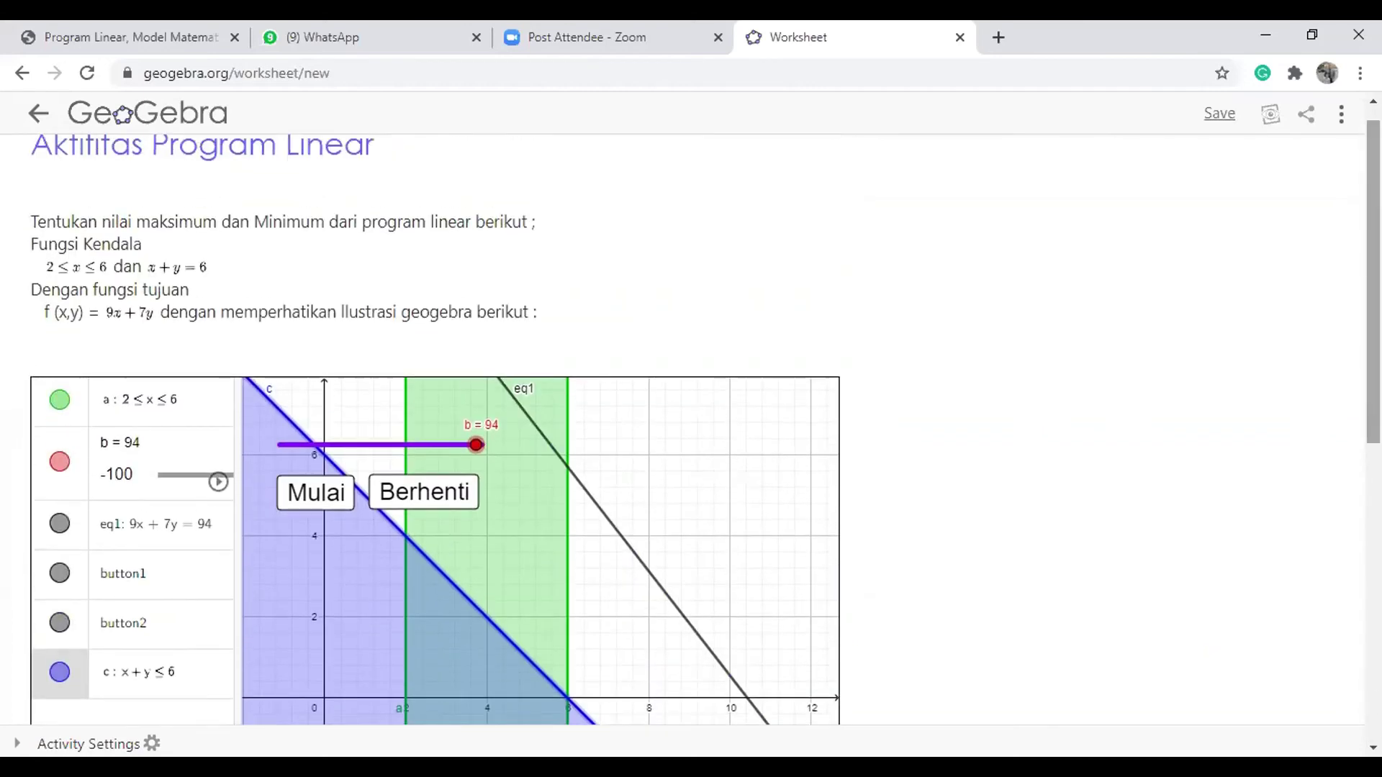
left_click(748, 360)
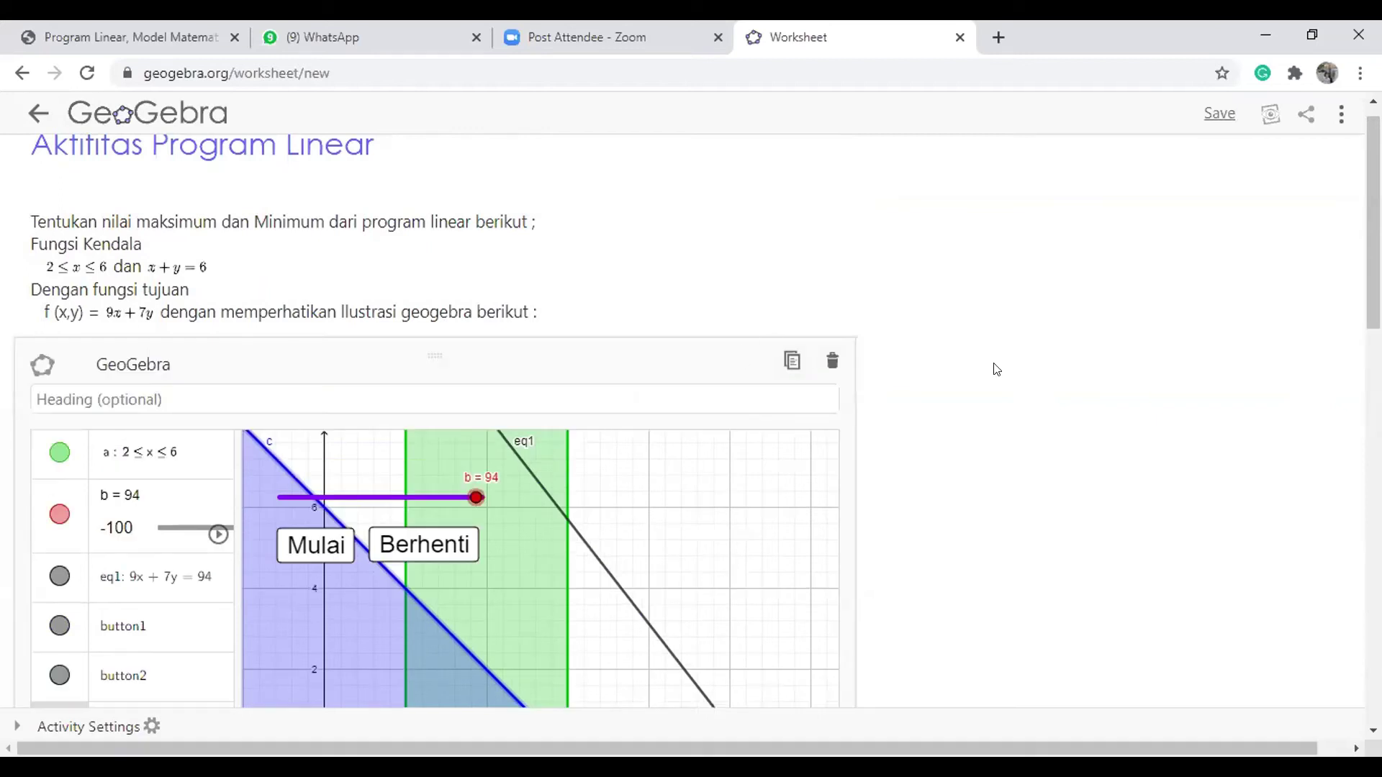
Delete the existing GeoGebra applet from the Aktifitas Program Linear worksheet
left_click_drag(1373, 317, 1348, 601)
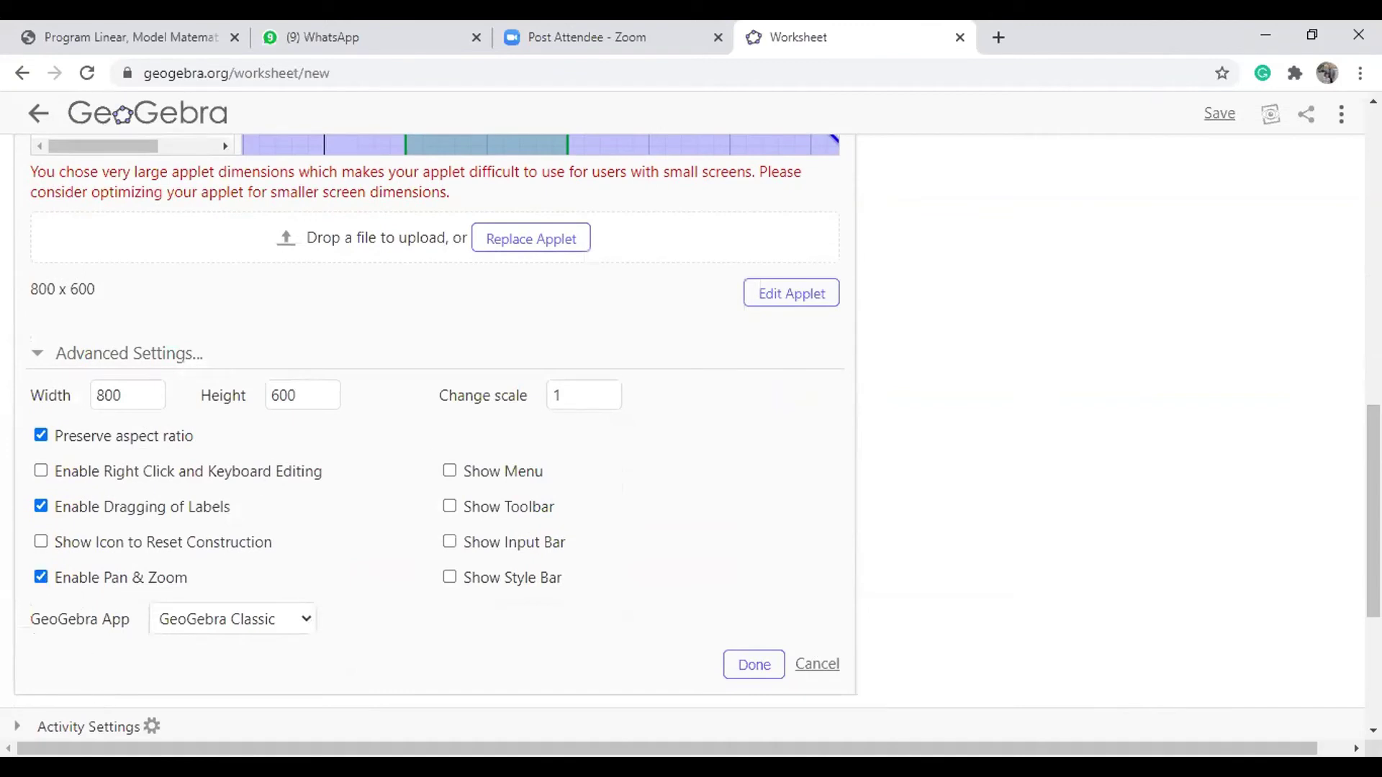
mouse_move(1373, 511)
left_mouse_down()
mouse_move(1373, 293)
mouse_move(1373, 502)
left_mouse_up()
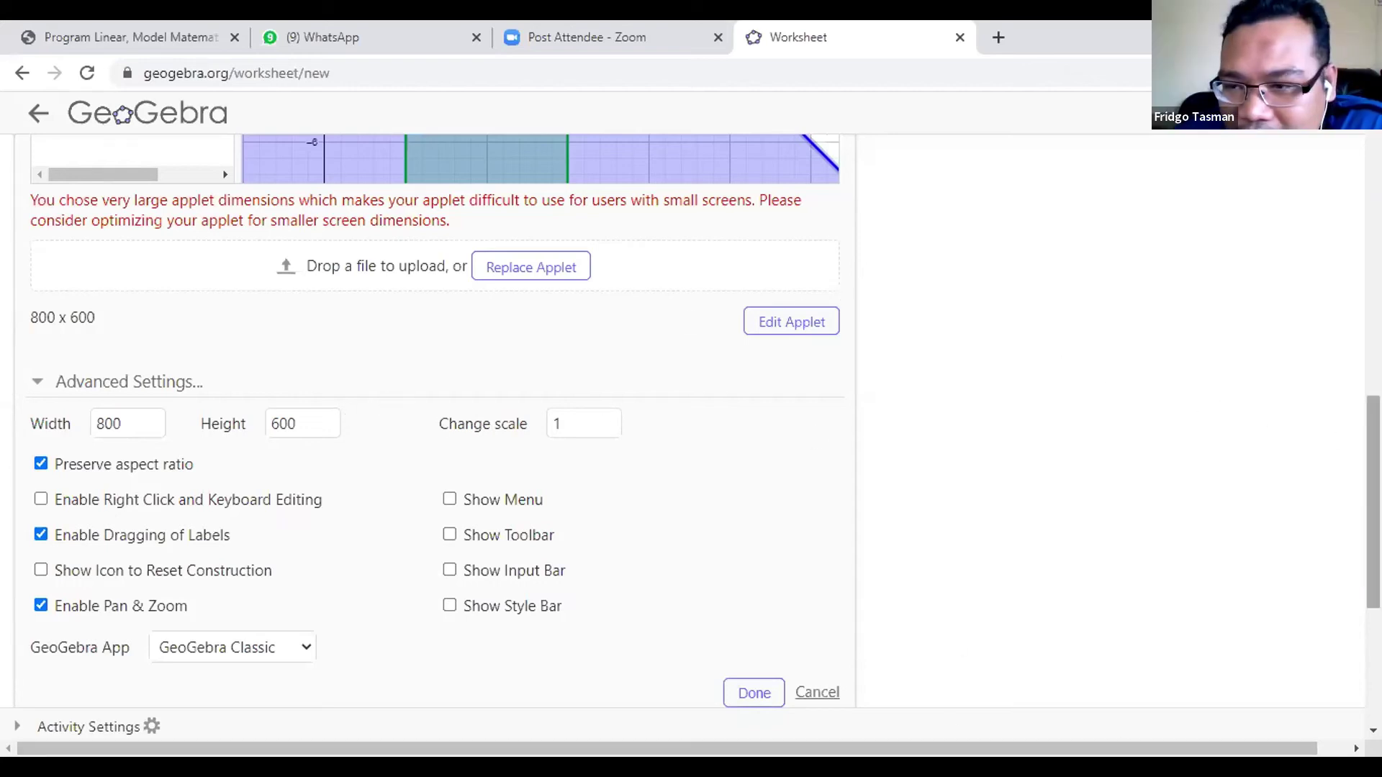
scroll(878, 435, "down", 2)
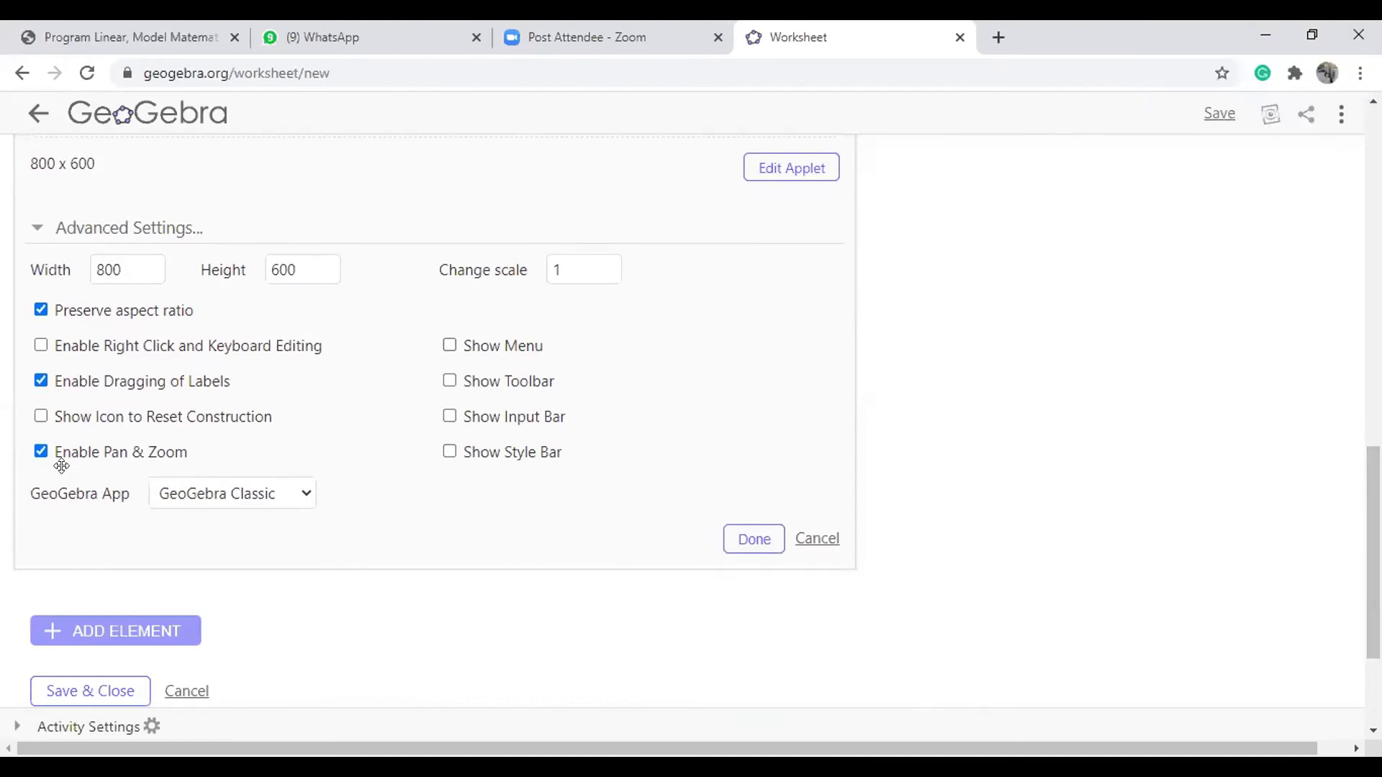
left_click(757, 538)
left_click_drag(1373, 230, 1373, 295)
scroll(990, 385, "down", 2)
scroll(990, 386, "up", 5)
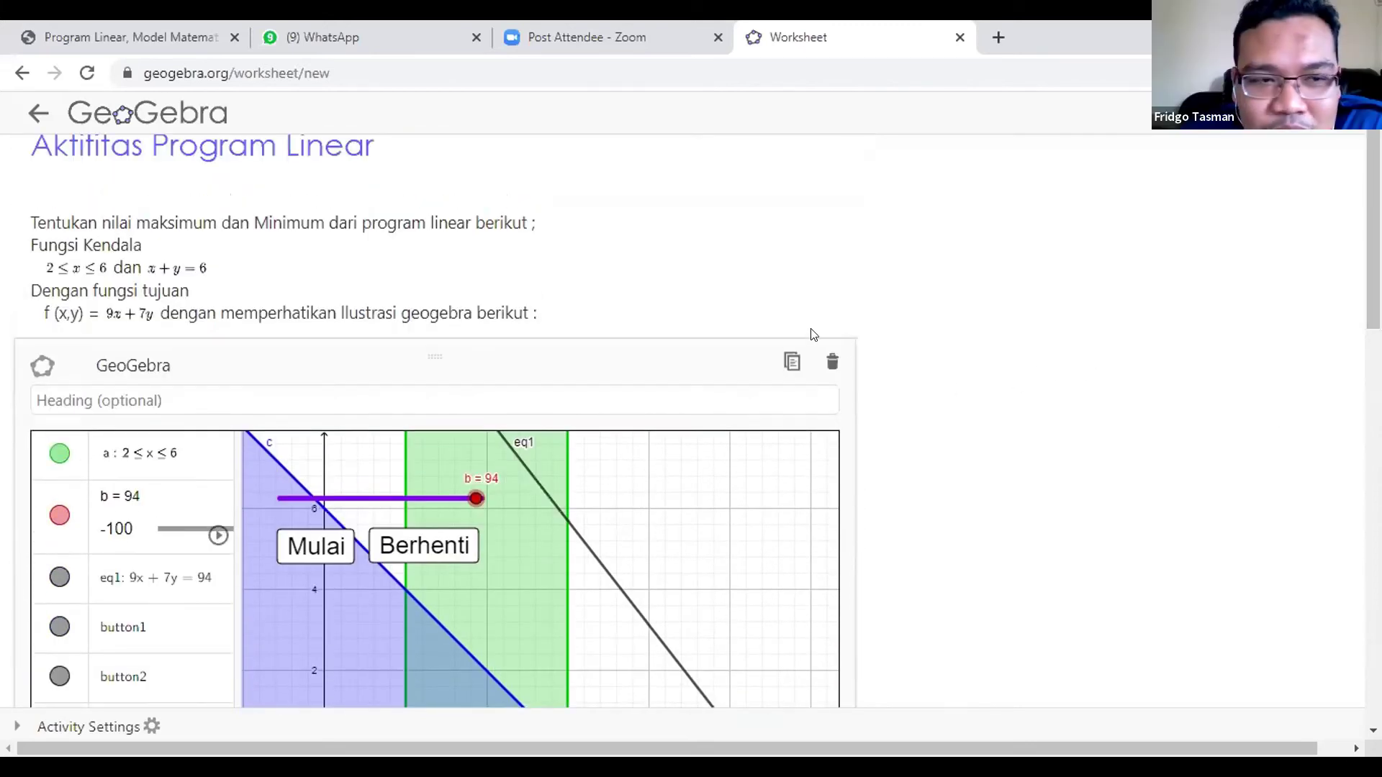
left_click(832, 361)
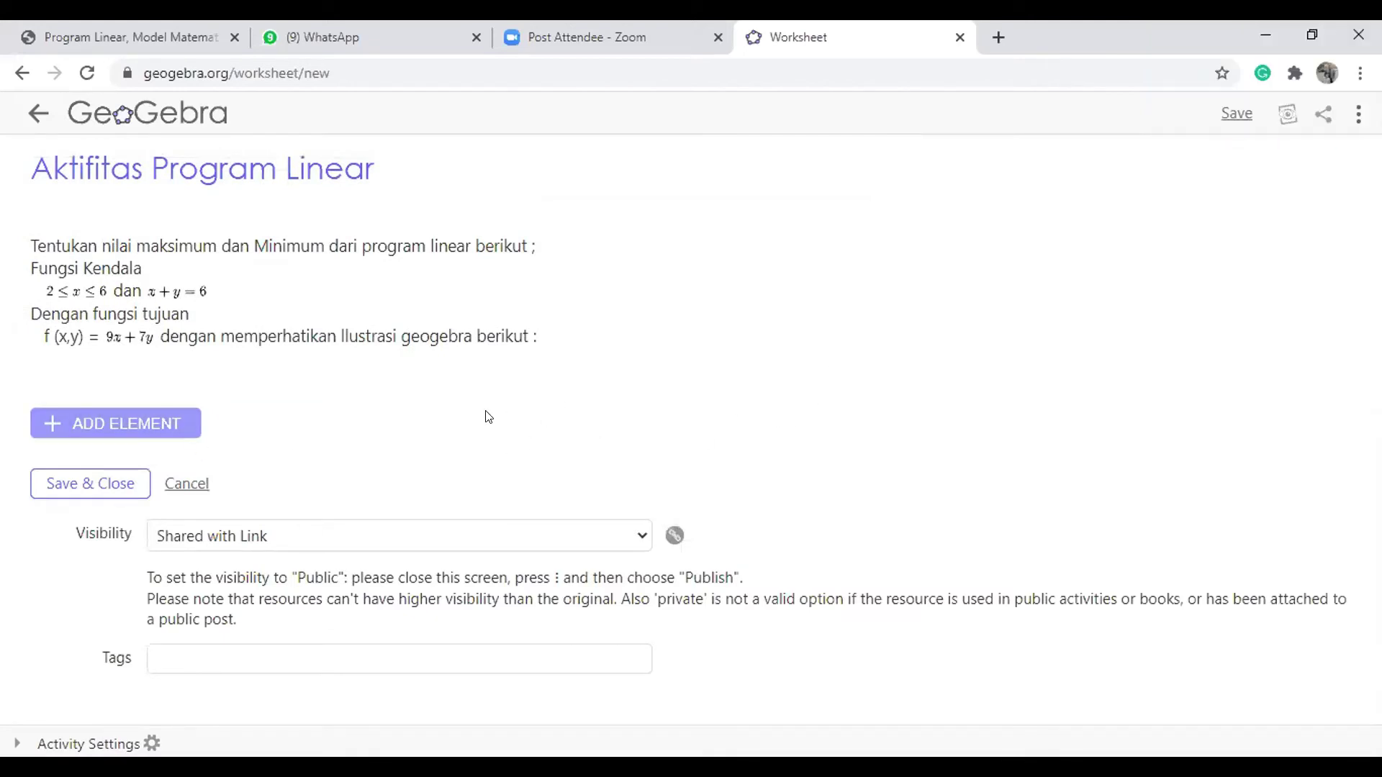
Start adding a GeoGebra element by applet upload, and dismiss the file picker without choosing a file
left_click(94, 425)
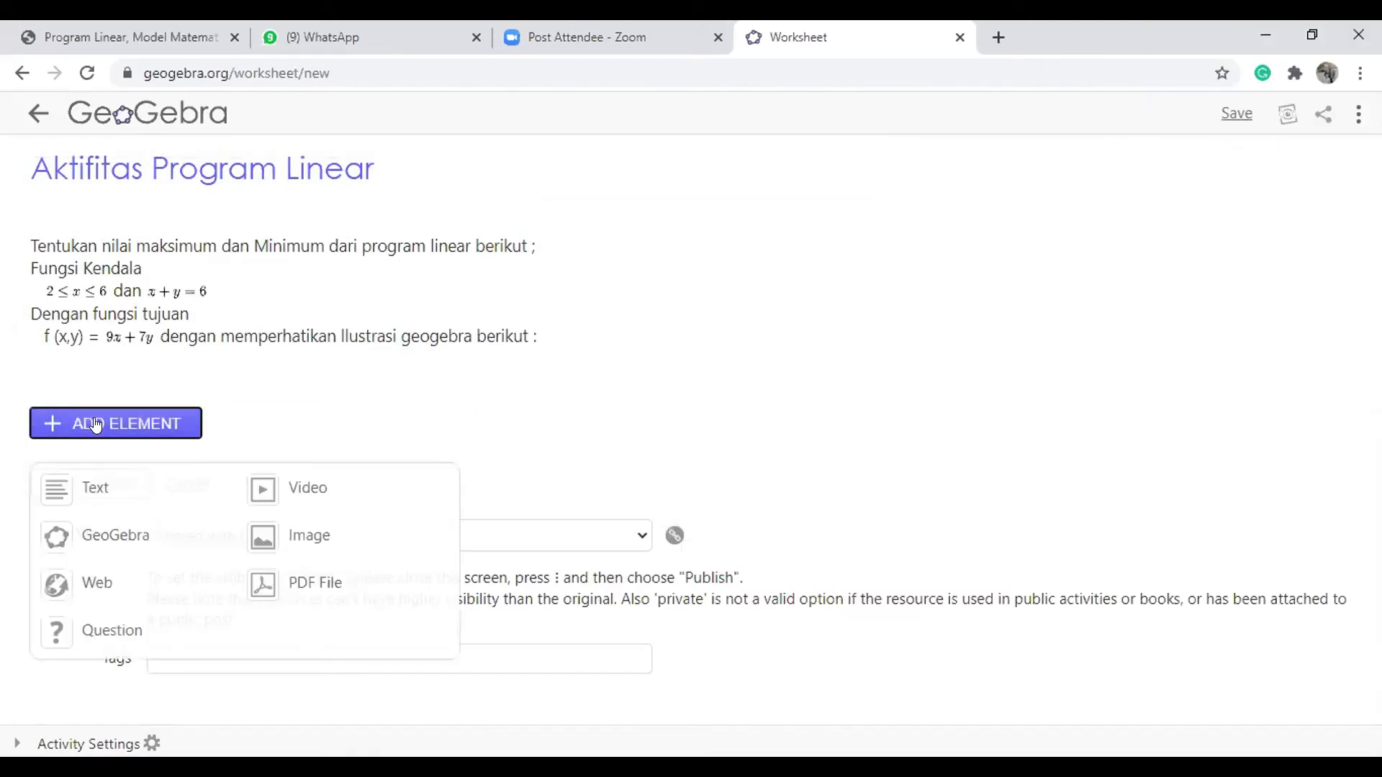
left_click(121, 535)
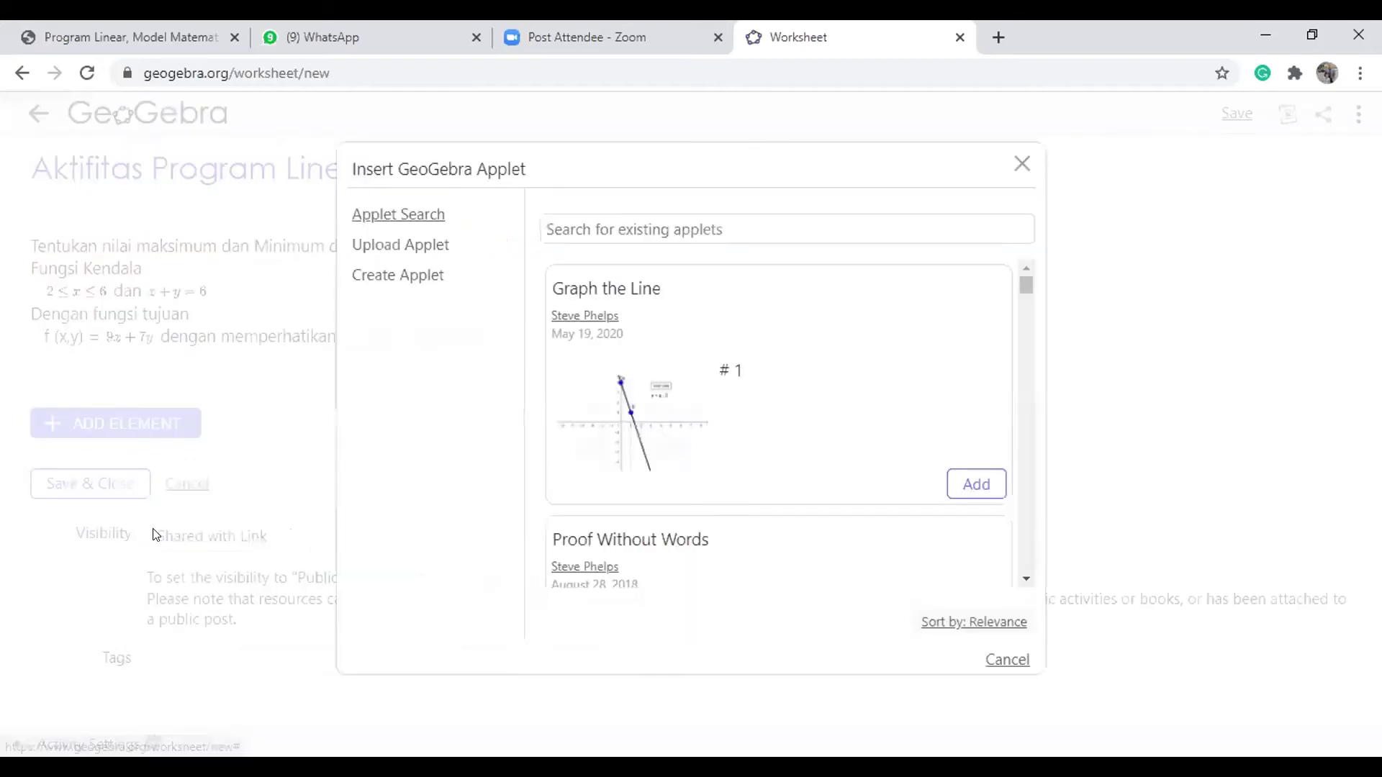
left_click(416, 245)
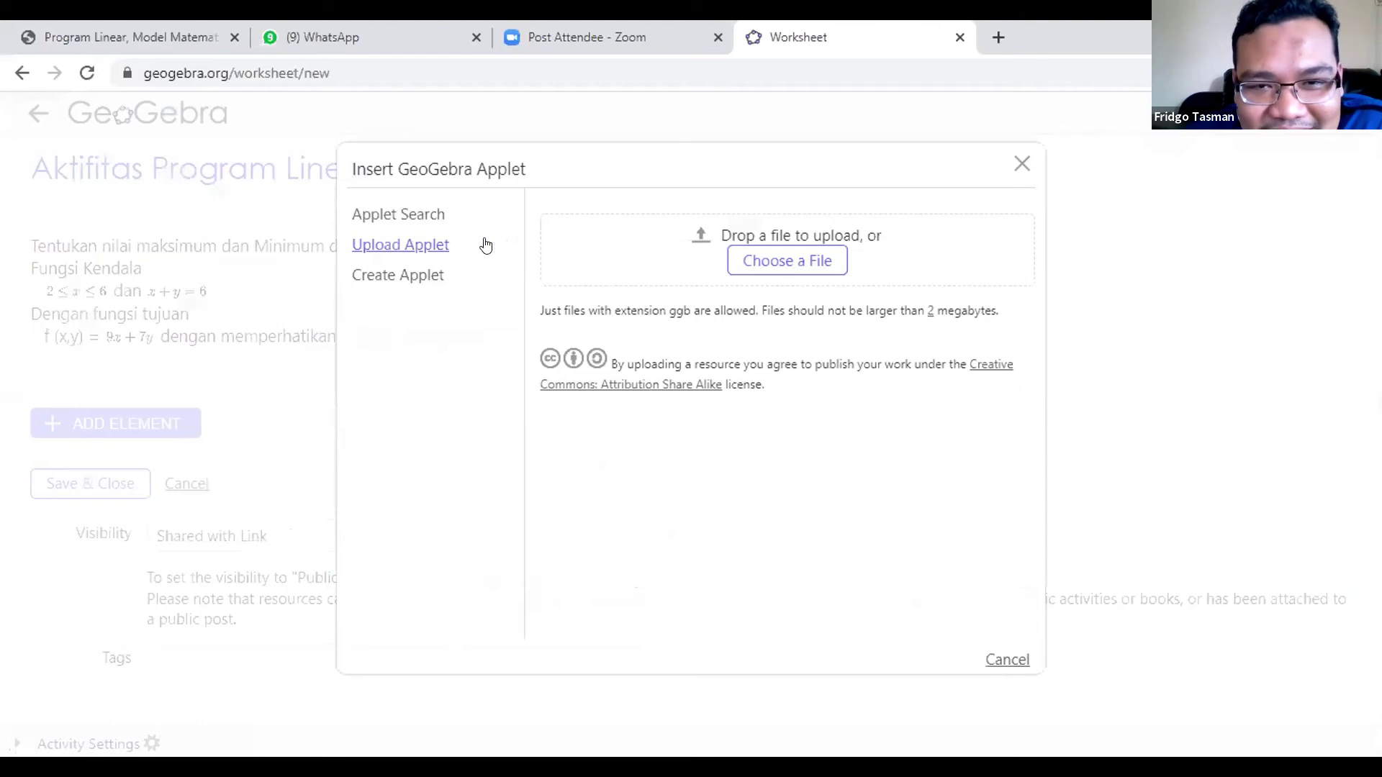
left_click(803, 265)
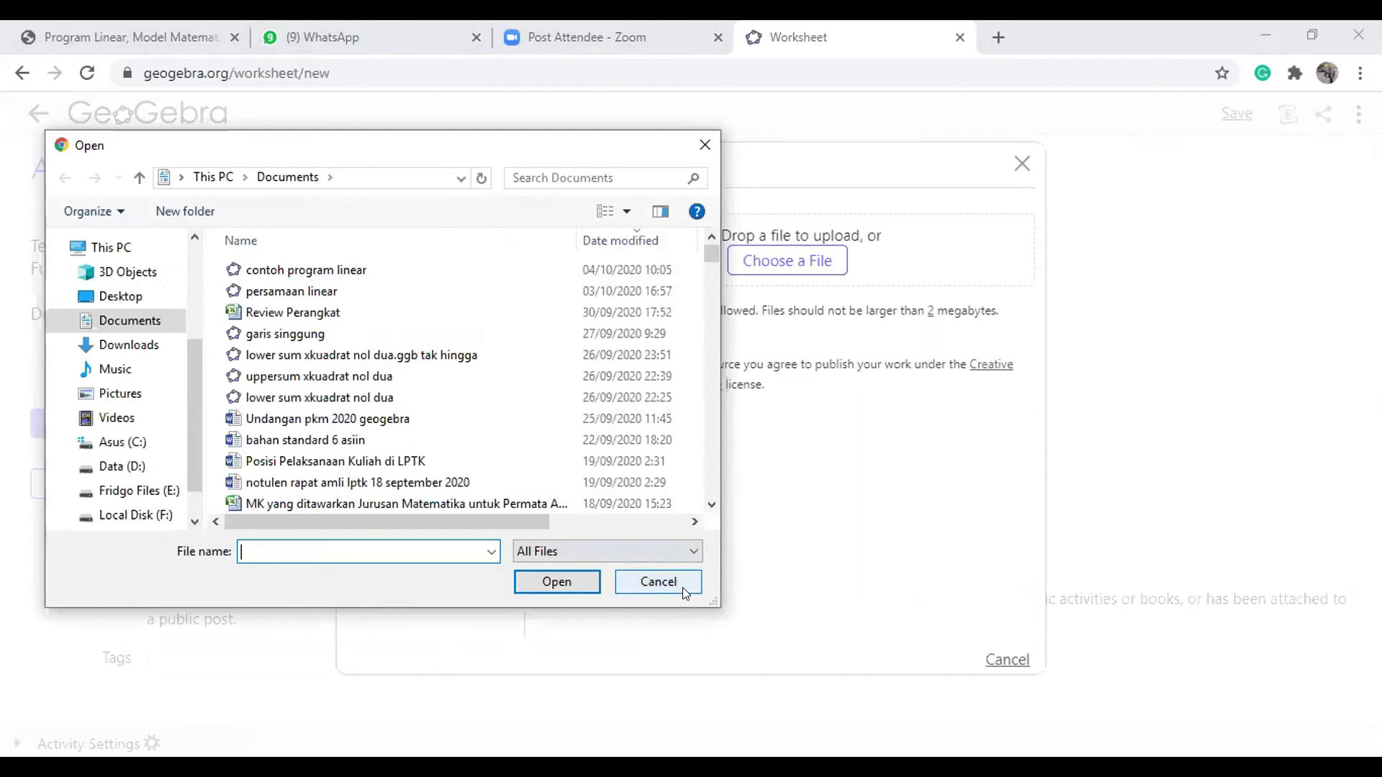
left_click(658, 582)
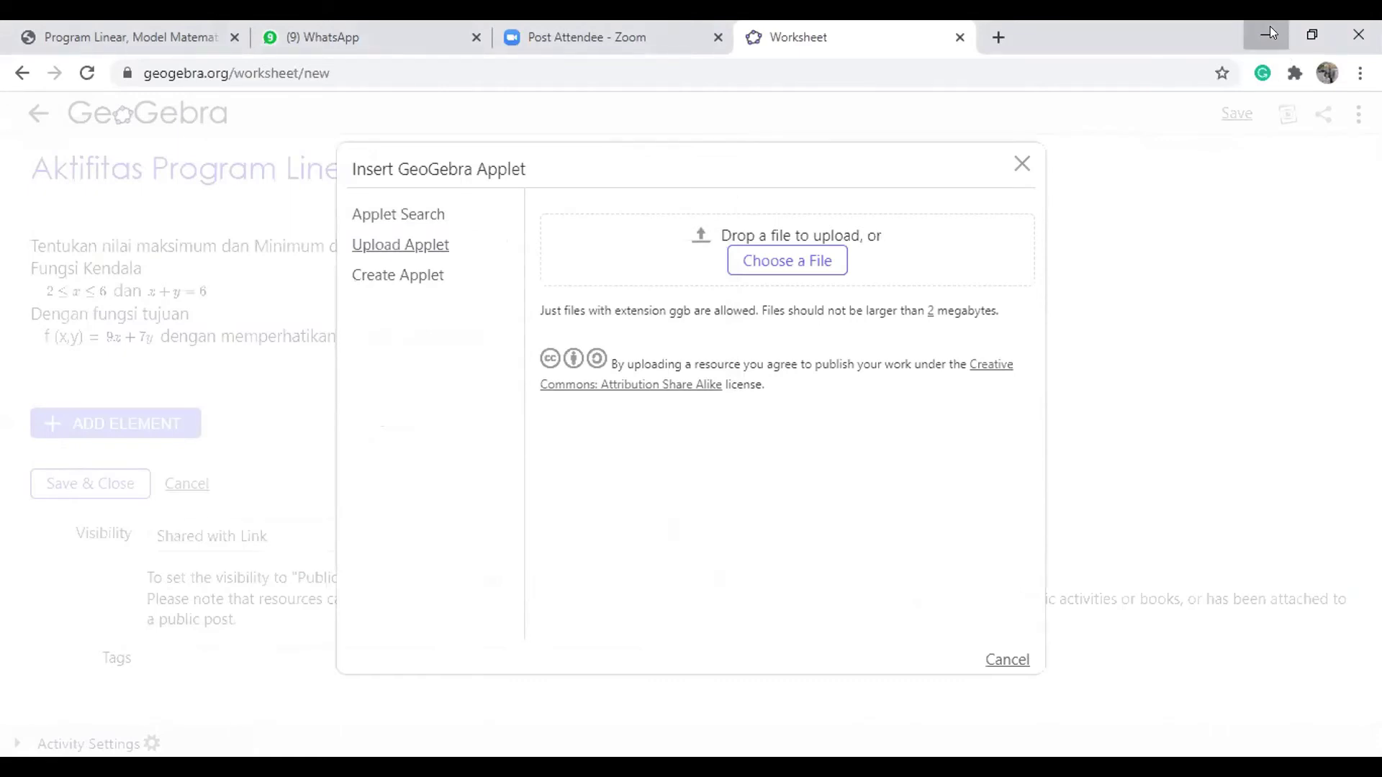
Switch to the GeoGebra desktop window and save the construction in Documents as contoh program linear.ggb, overwriting the existing file
left_click(1271, 31)
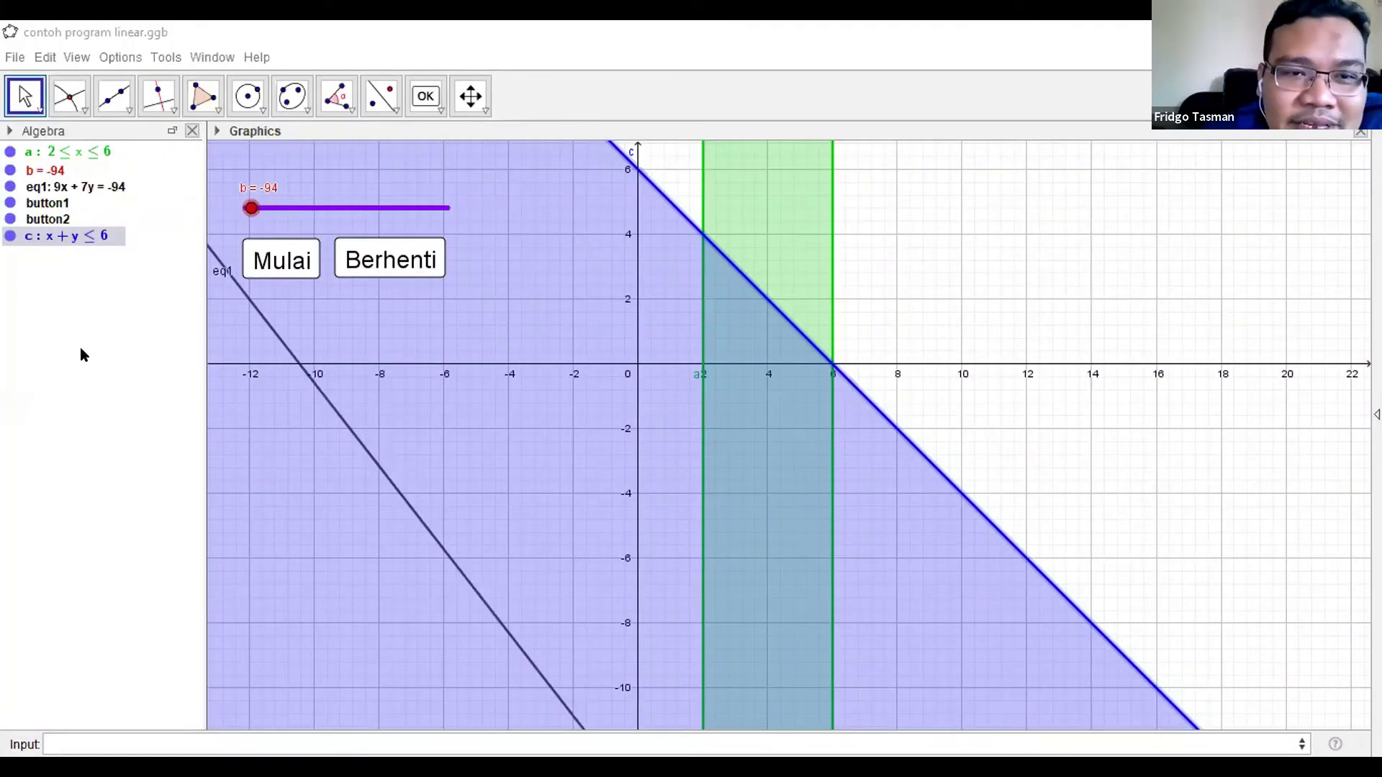
left_click(13, 58)
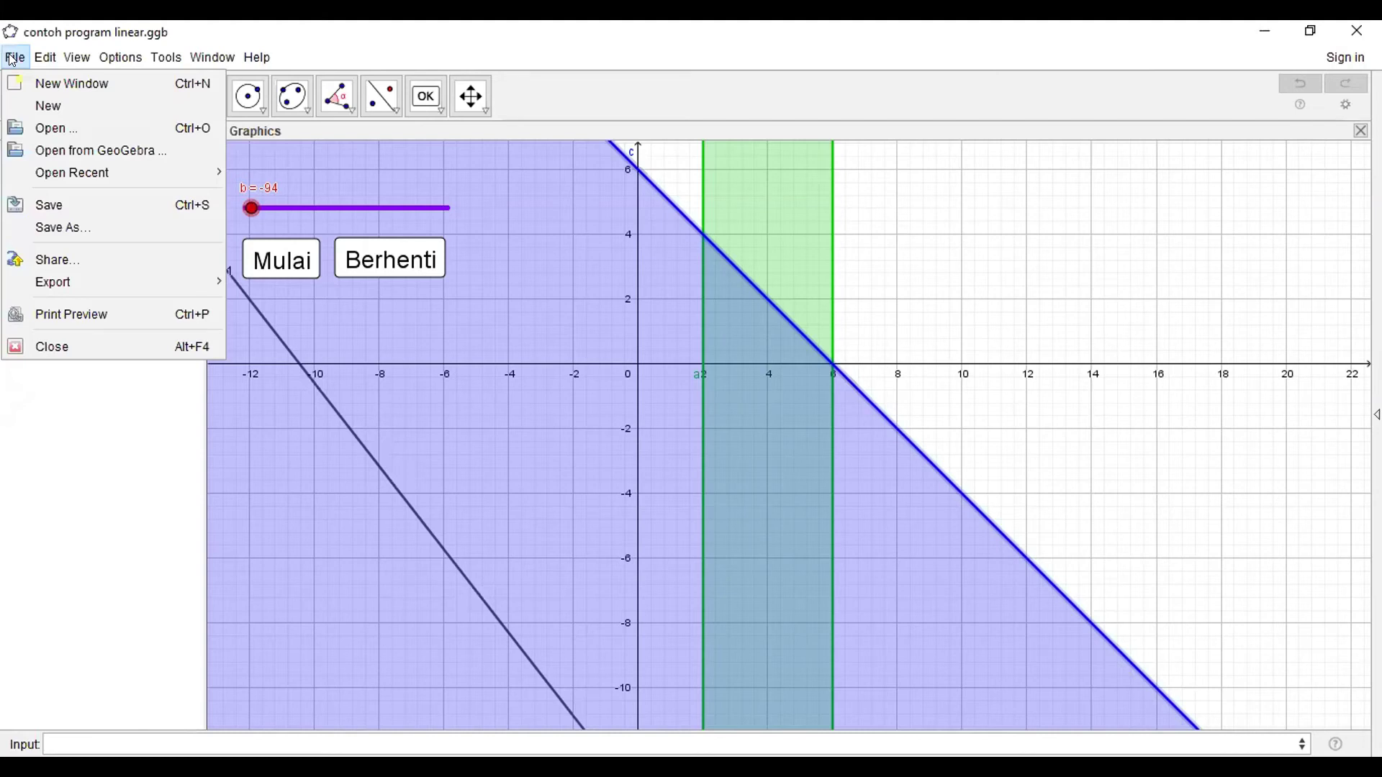
left_click(88, 202)
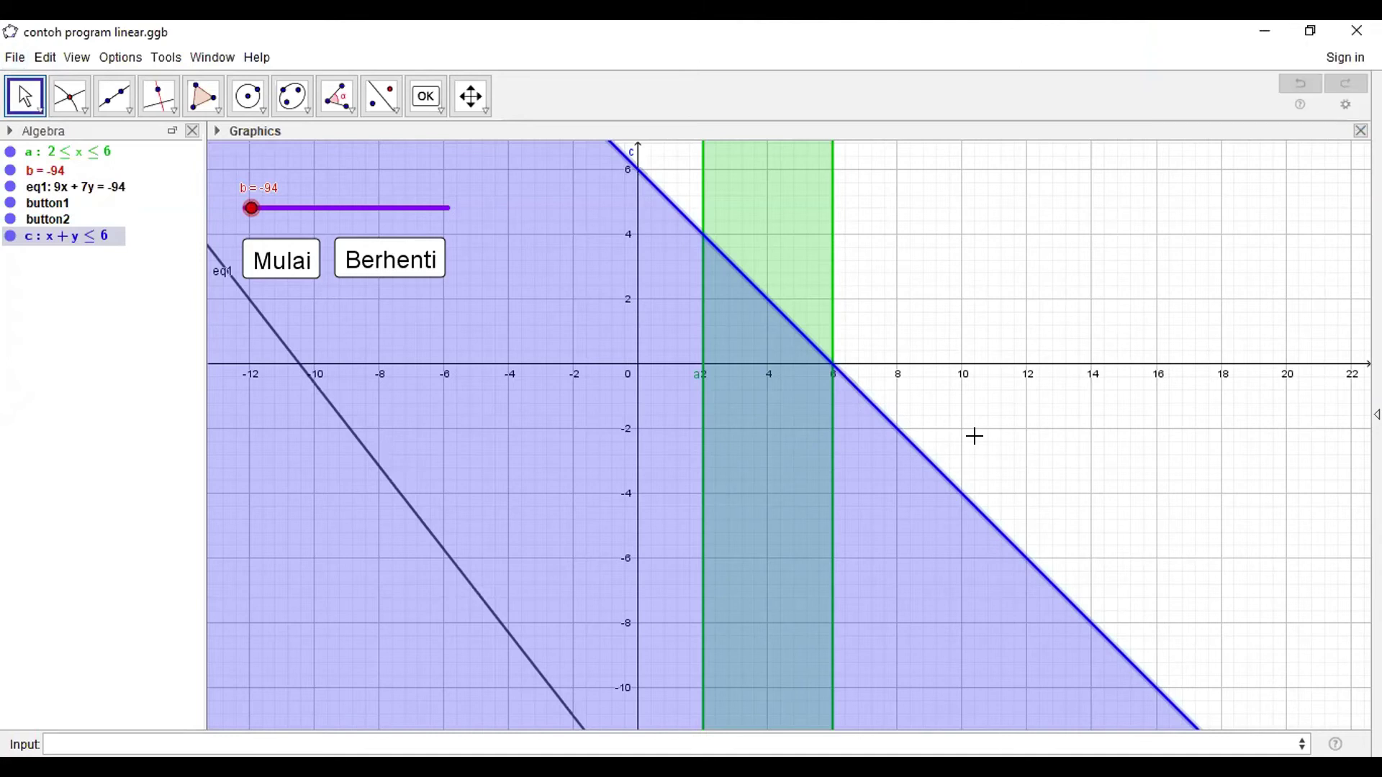
left_click(8, 54)
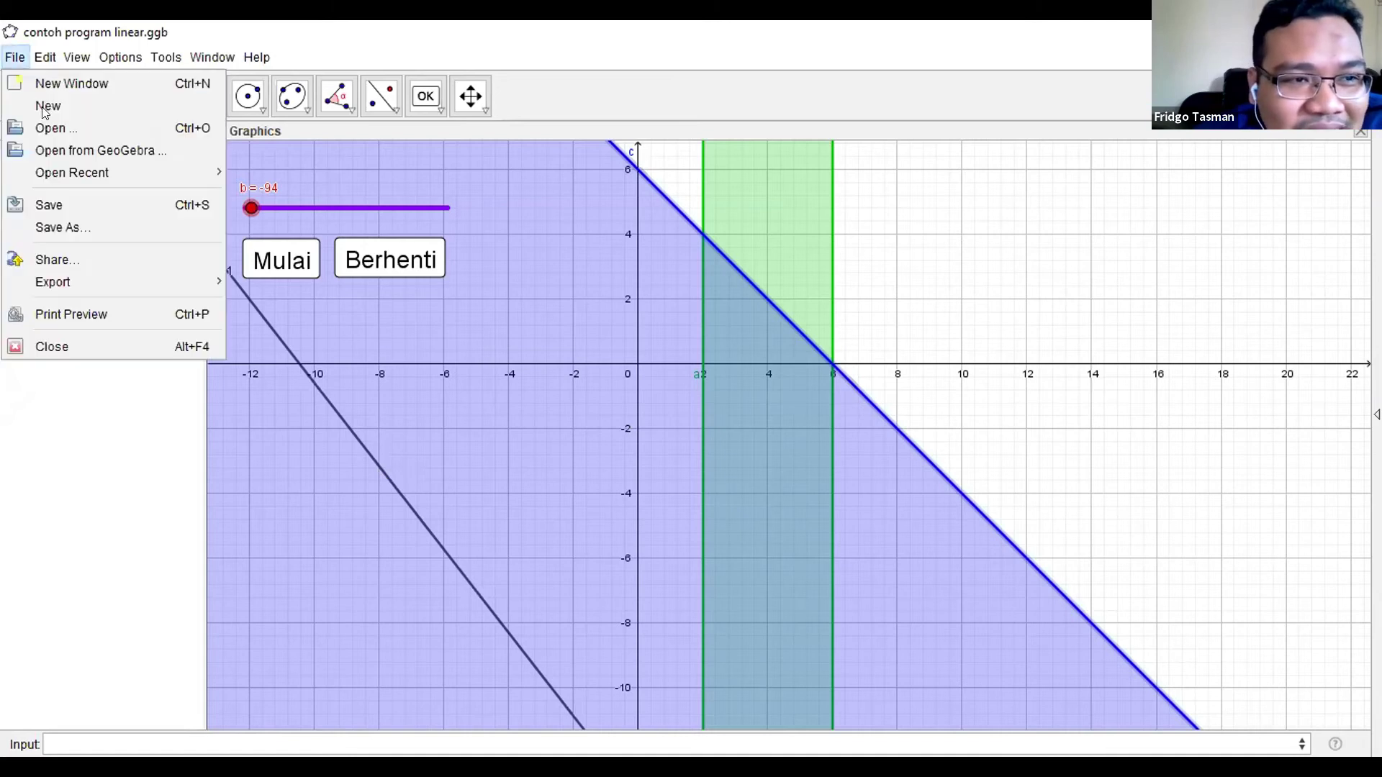
left_click(122, 225)
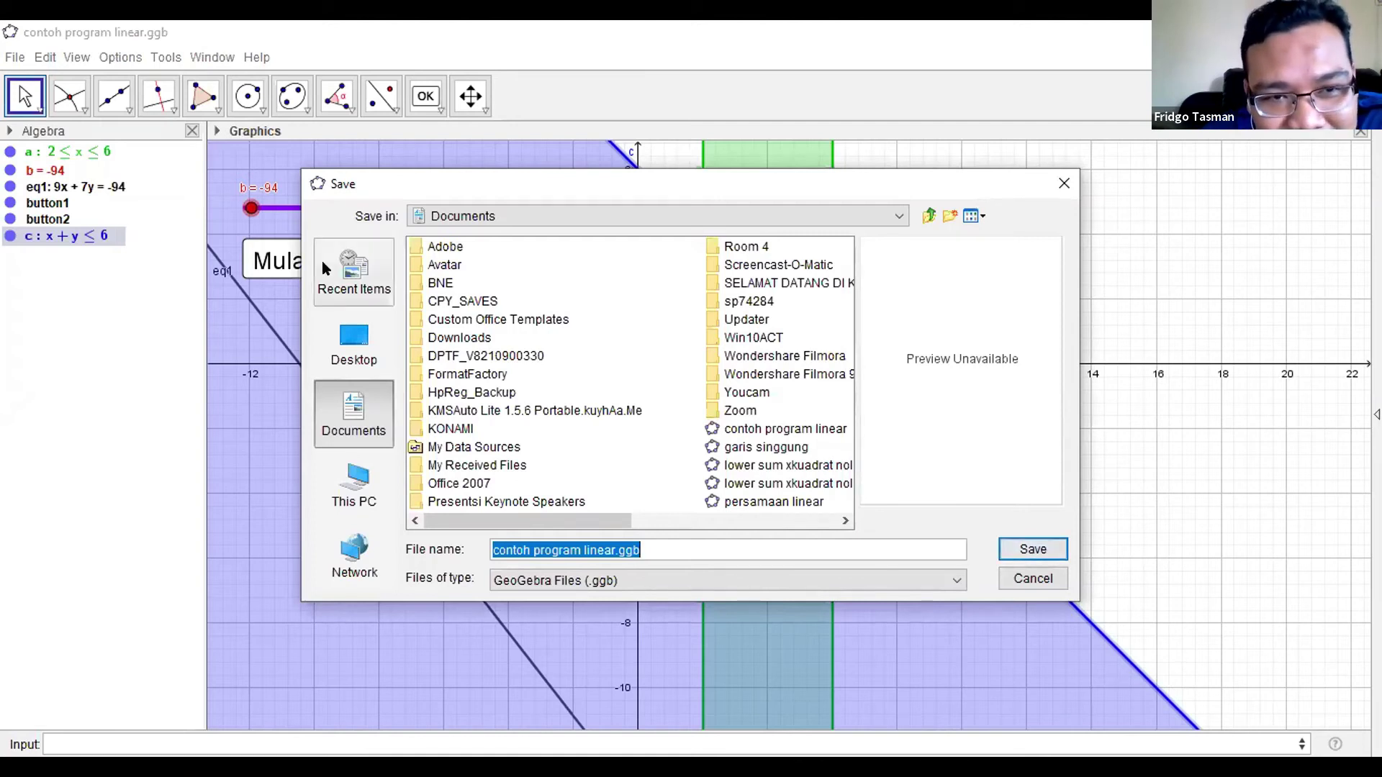
left_click(790, 431)
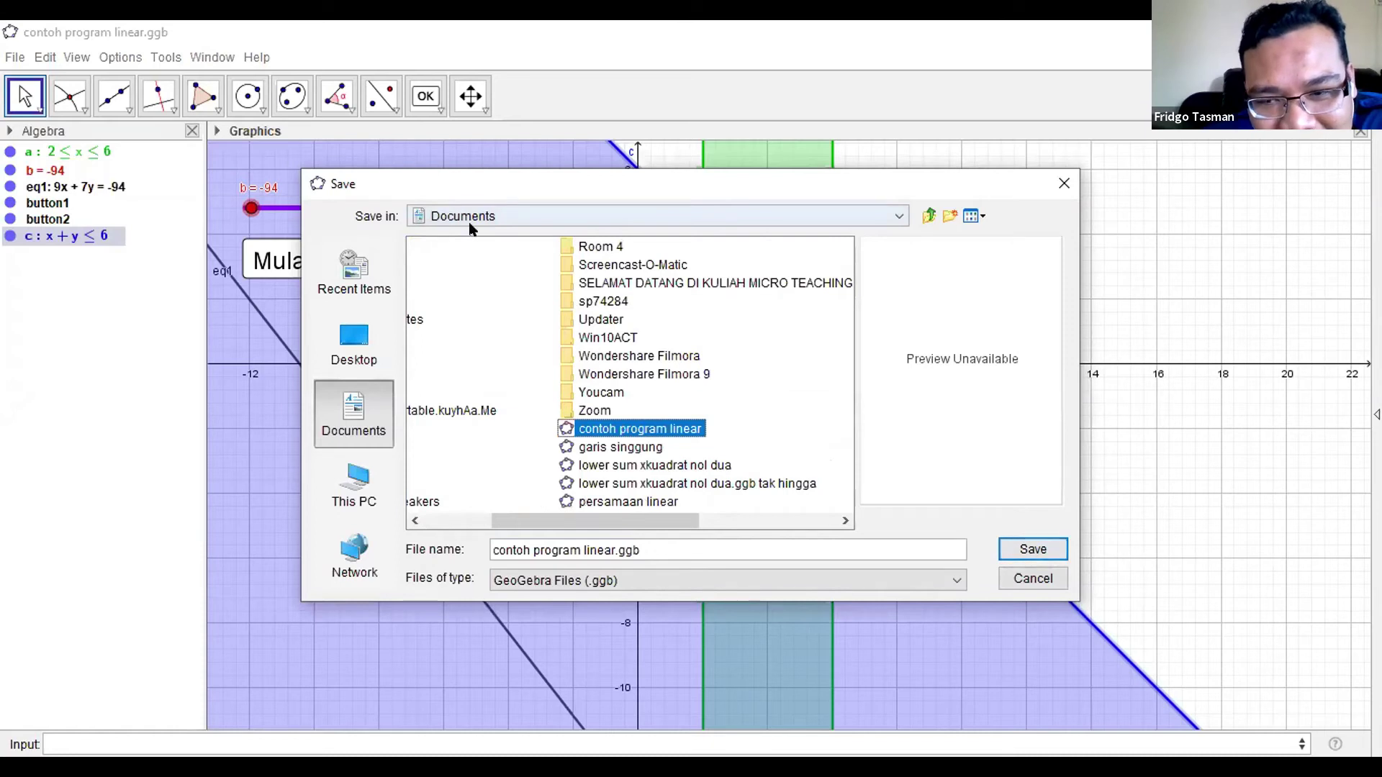
left_click(1044, 549)
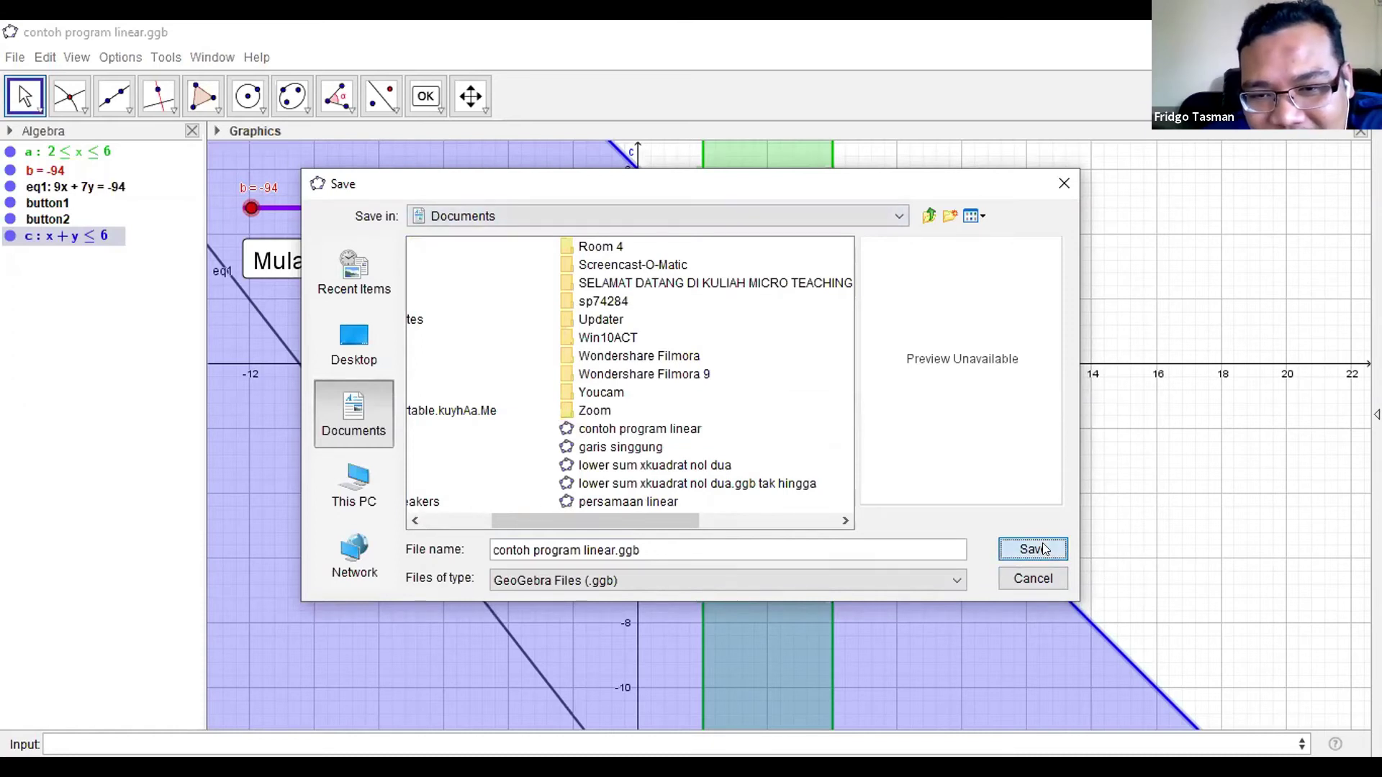
left_click(636, 423)
left_click(637, 423)
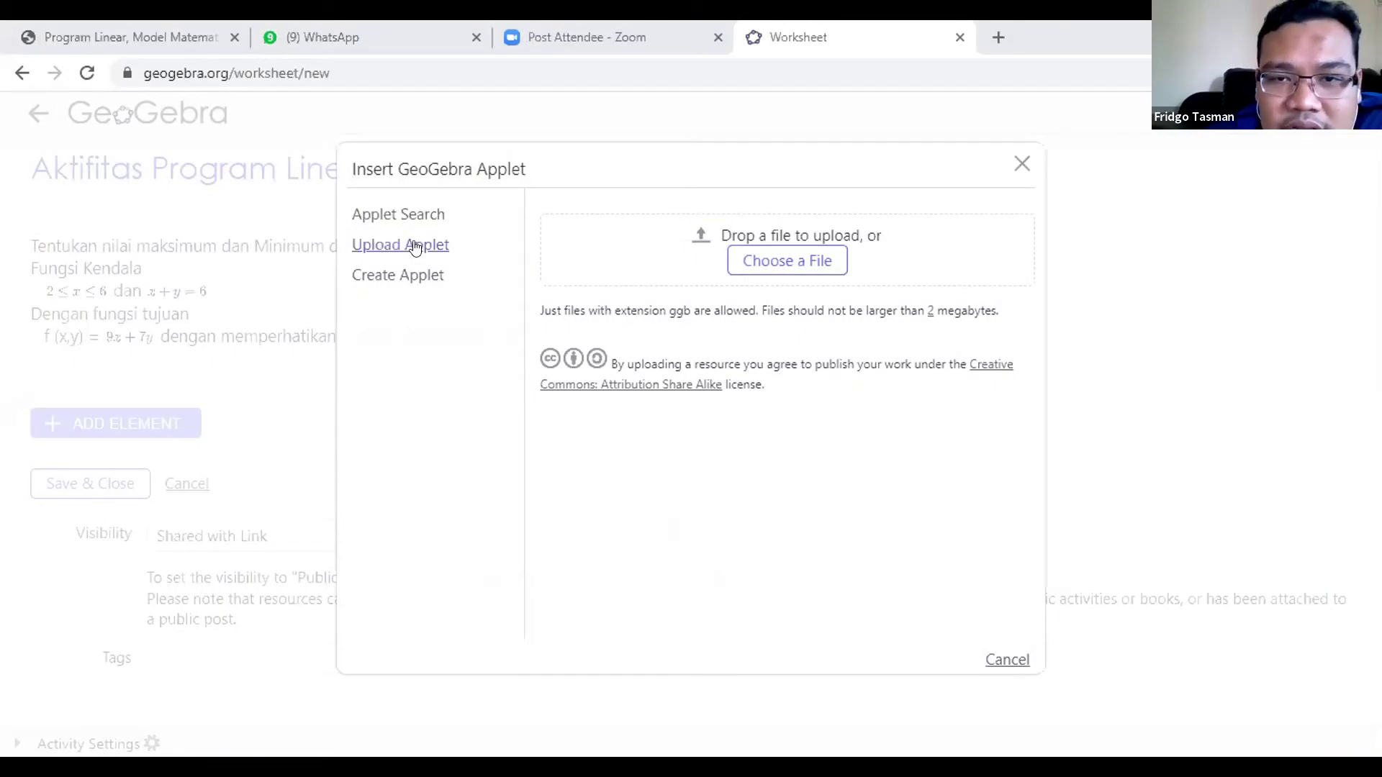
Upload the file contoh program linear from Documents as the worksheet's applet
left_click(805, 262)
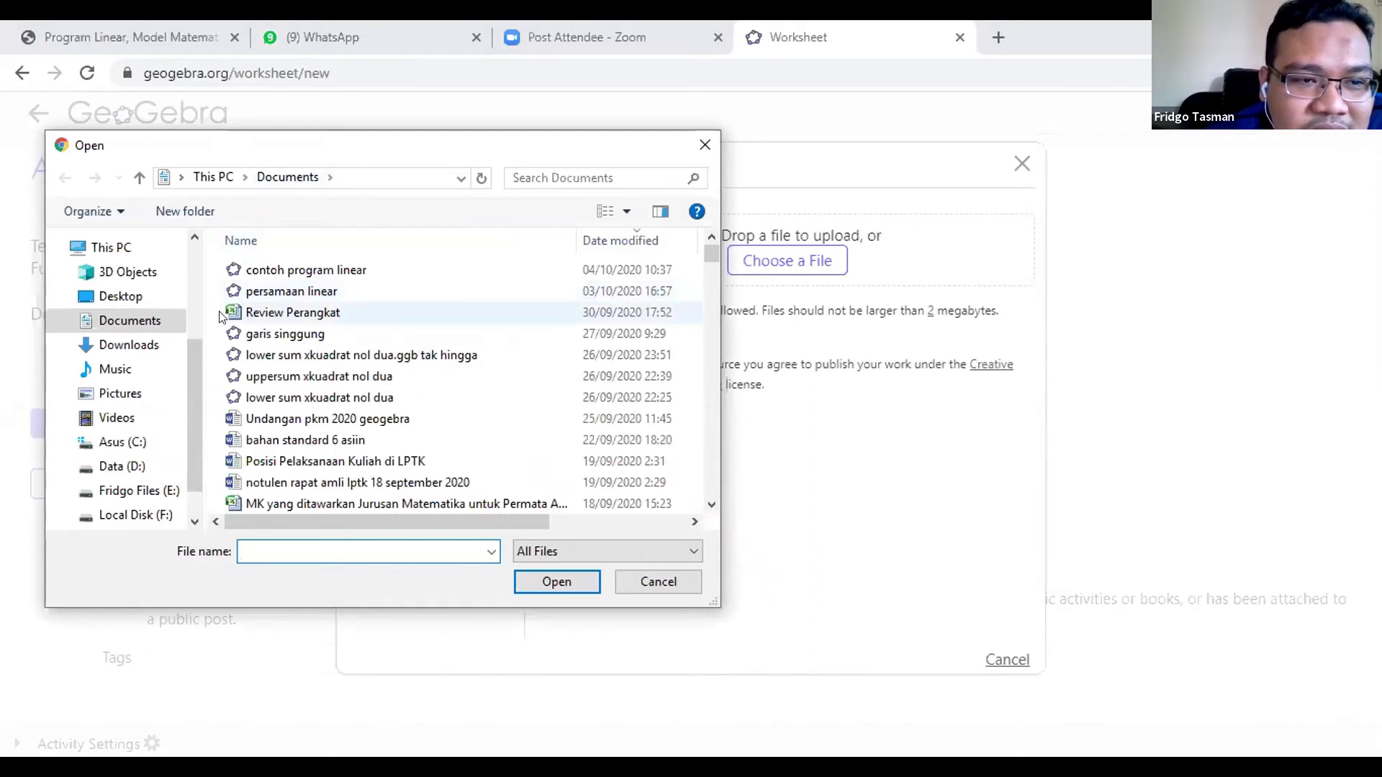
left_click(279, 273)
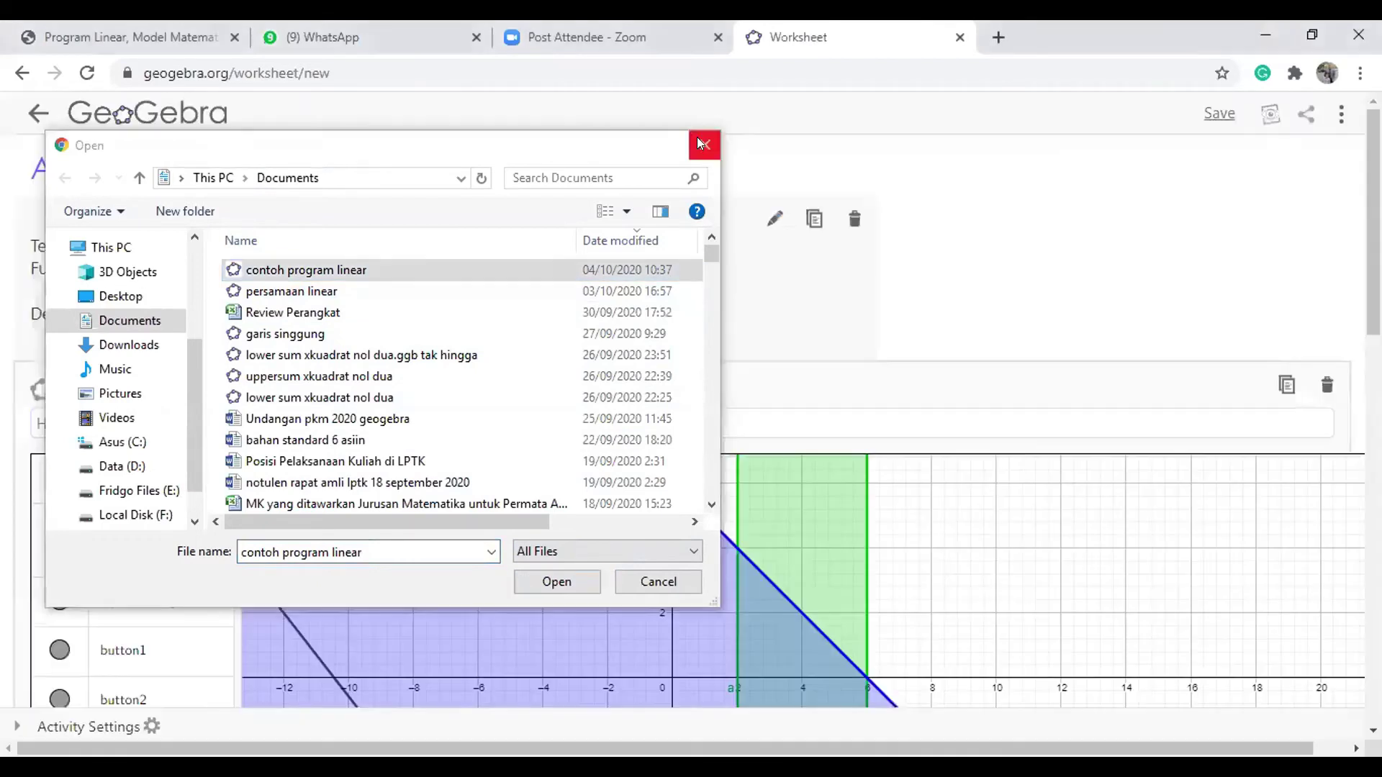
left_click(703, 143)
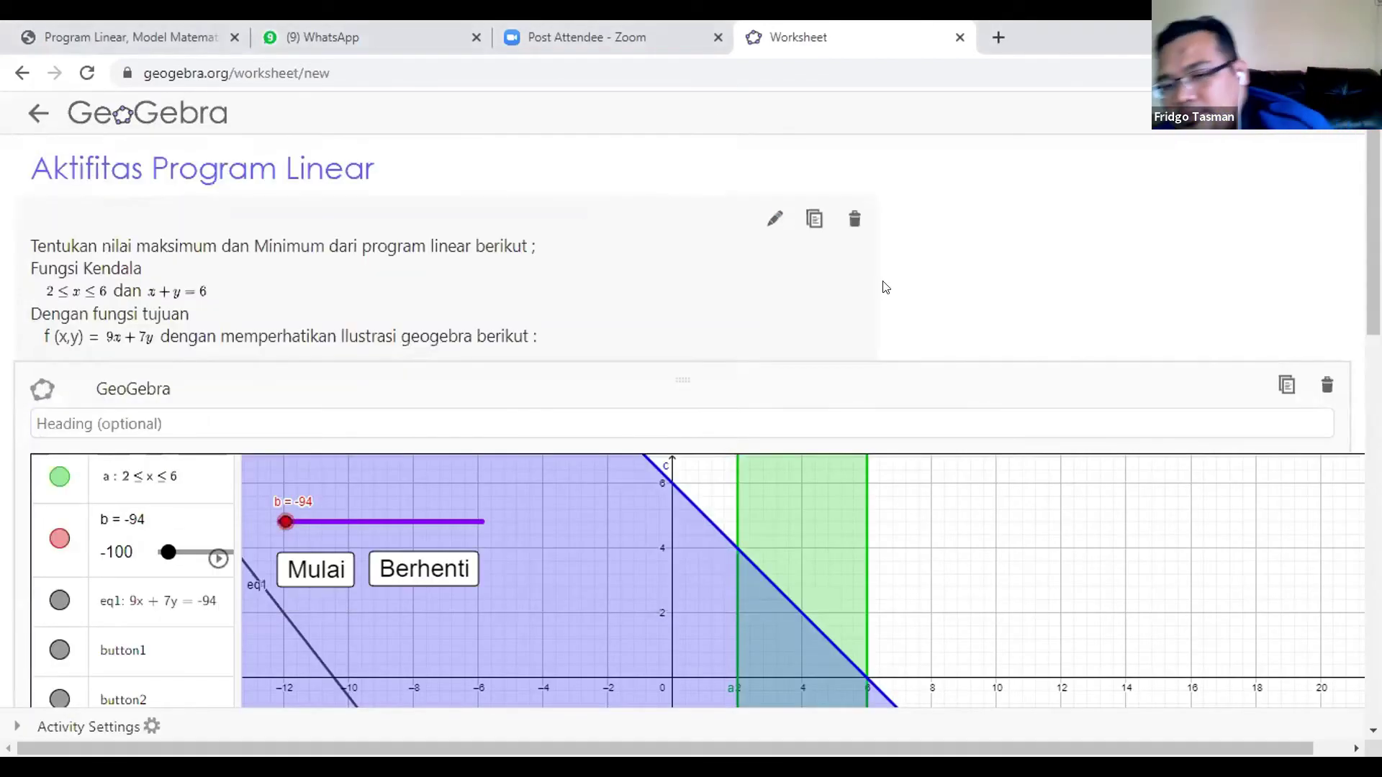
Set the uploaded applet's width to 800 with its aspect ratio preserved
scroll(691, 421, "down", 10)
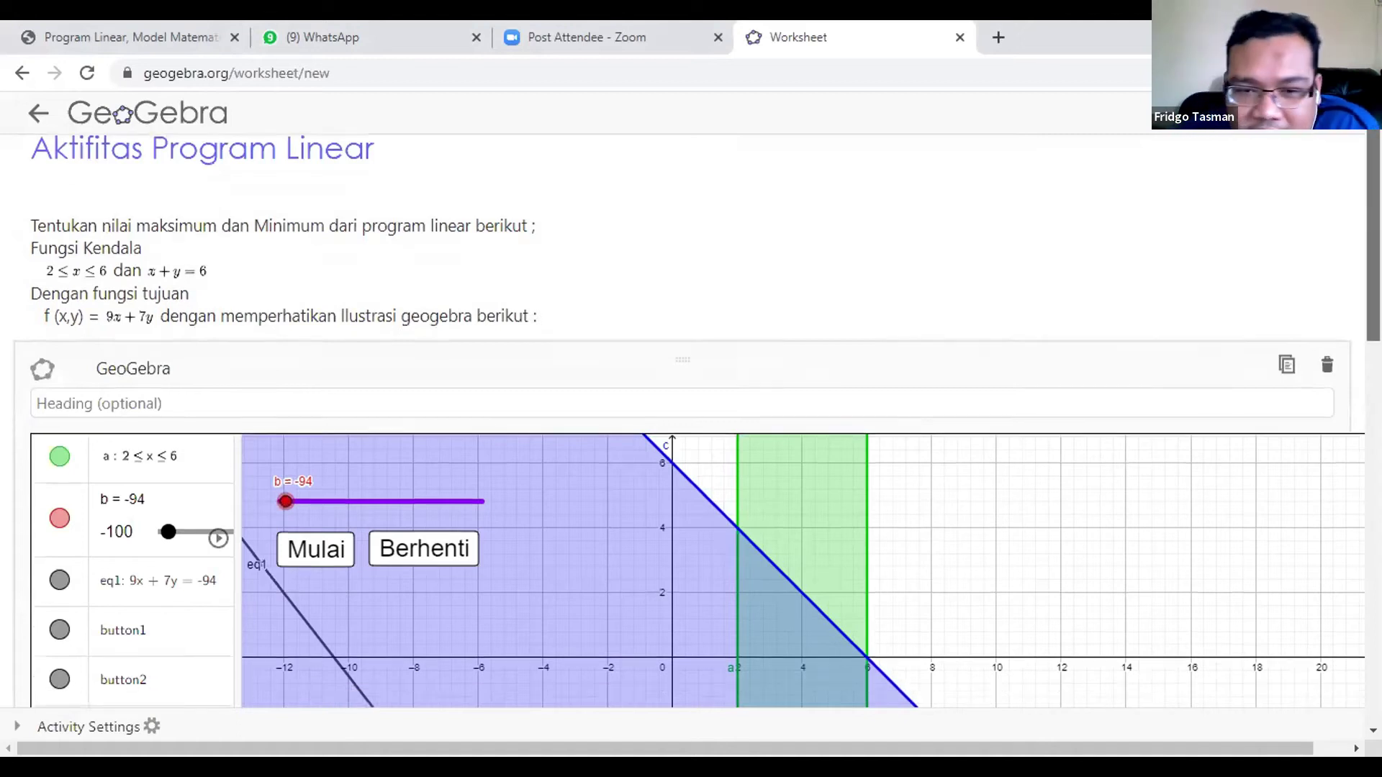
scroll(241, 405, "down", 1)
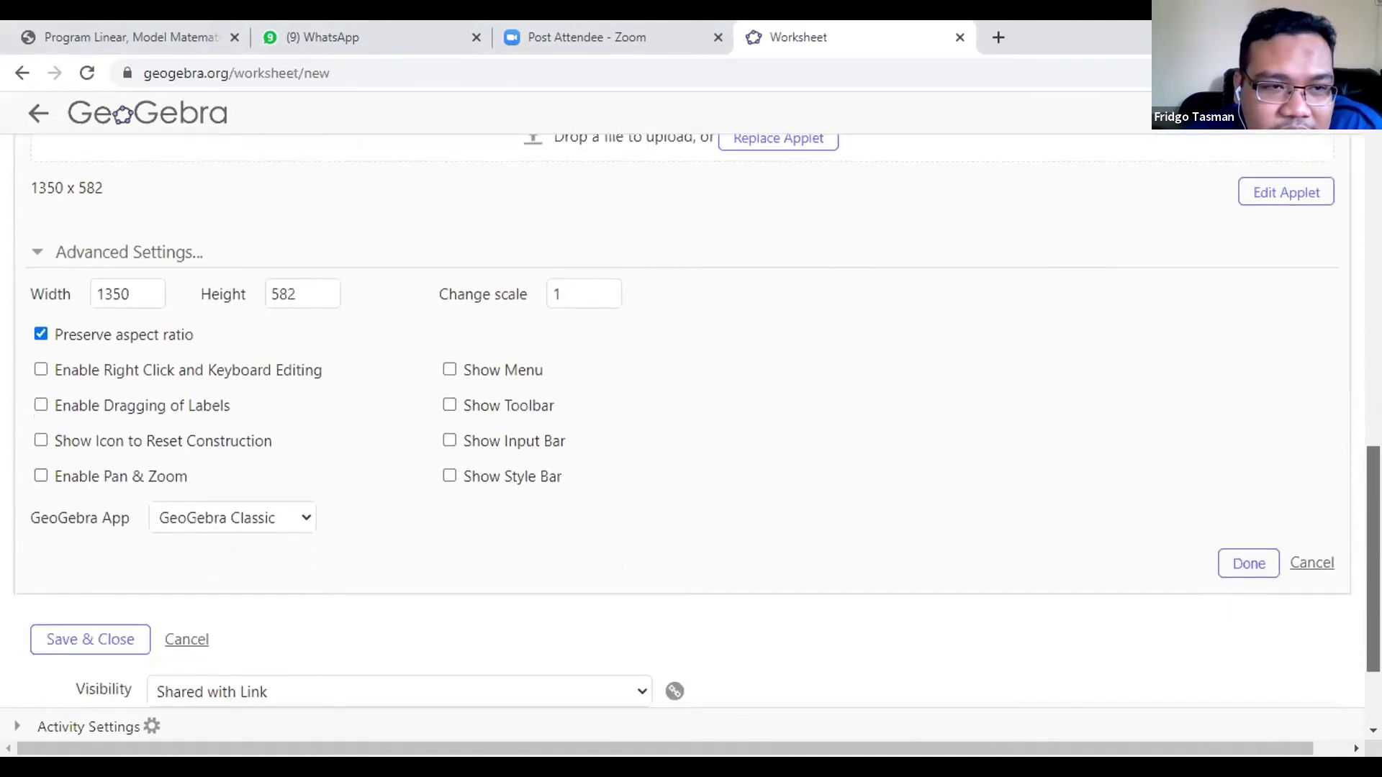
left_click(152, 322)
left_click_drag(123, 319, 61, 321)
type("800")
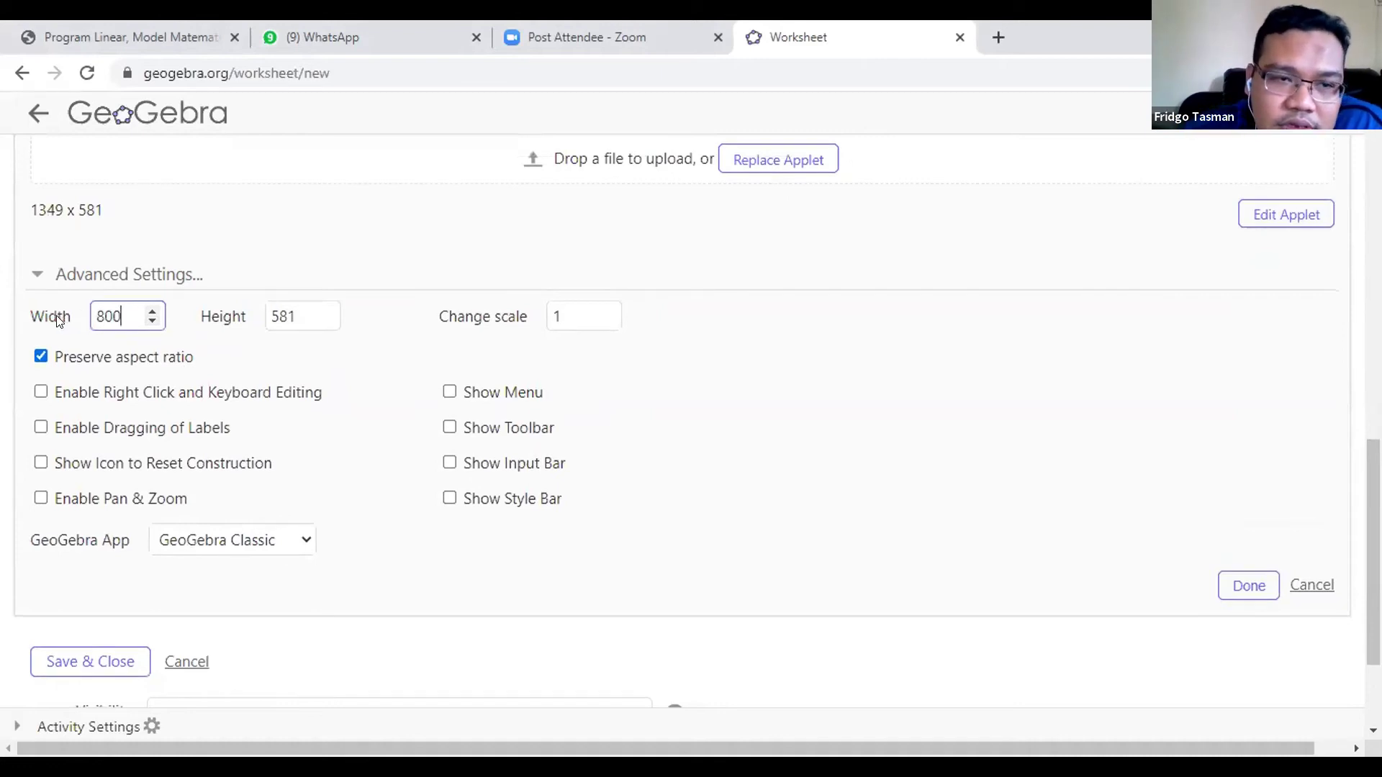
key("Return")
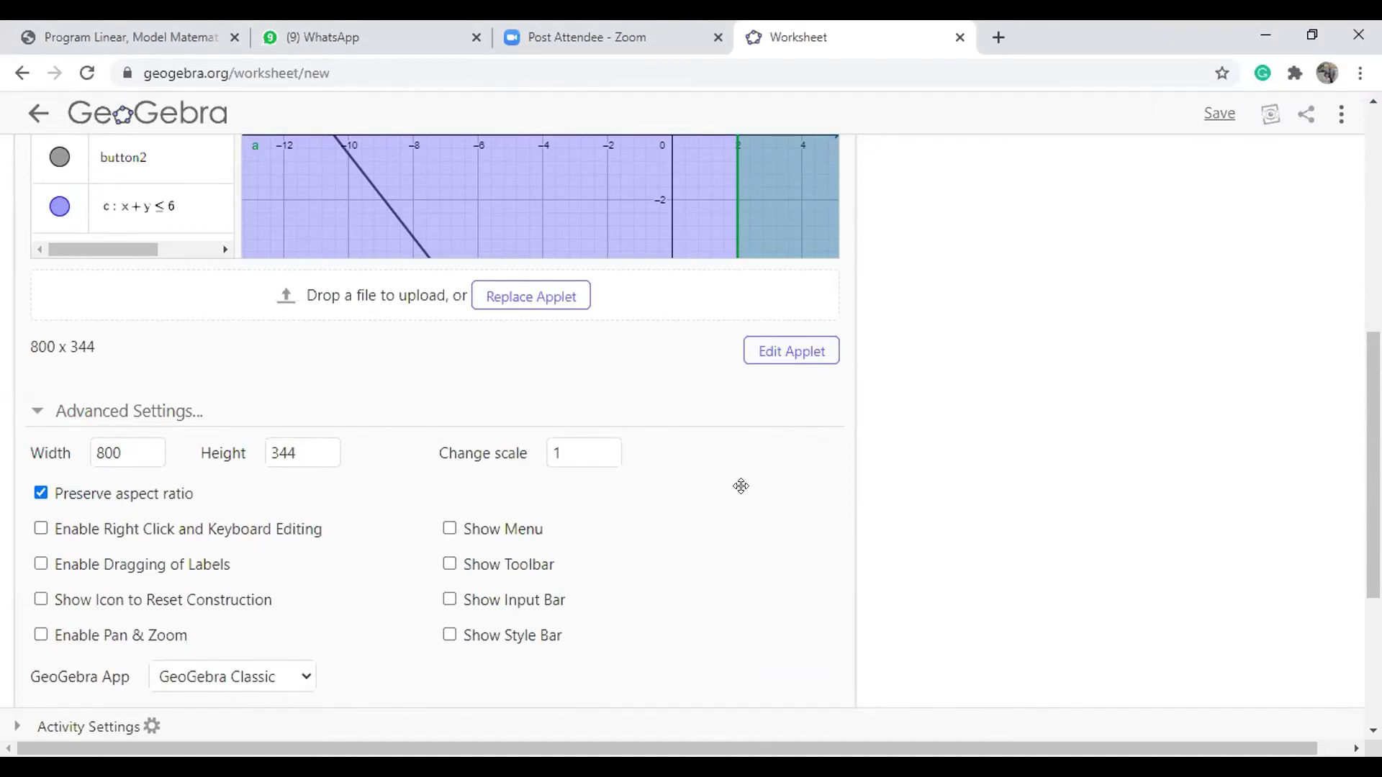
Delete the resized applet from the worksheet
scroll(1099, 265, "up", 8)
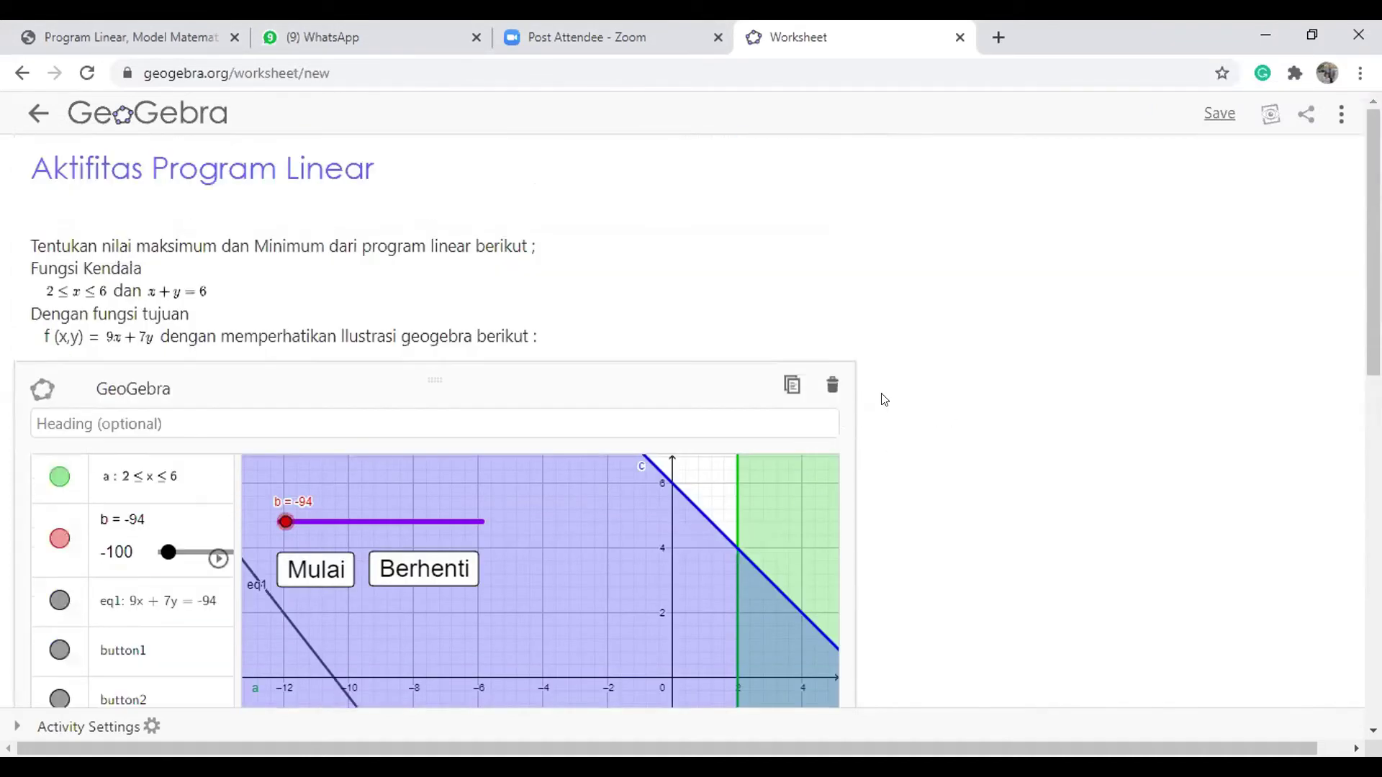
scroll(883, 399, "down", 3)
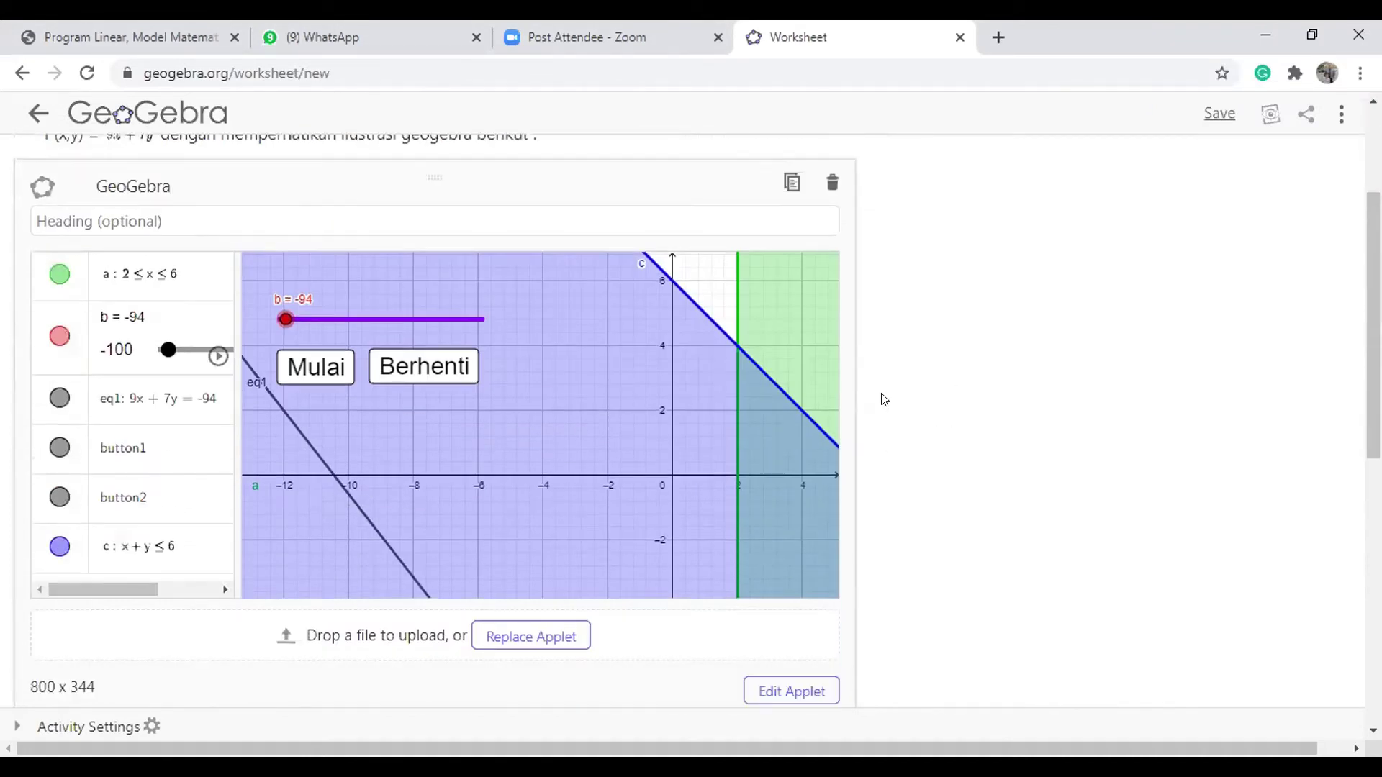
left_click(833, 184)
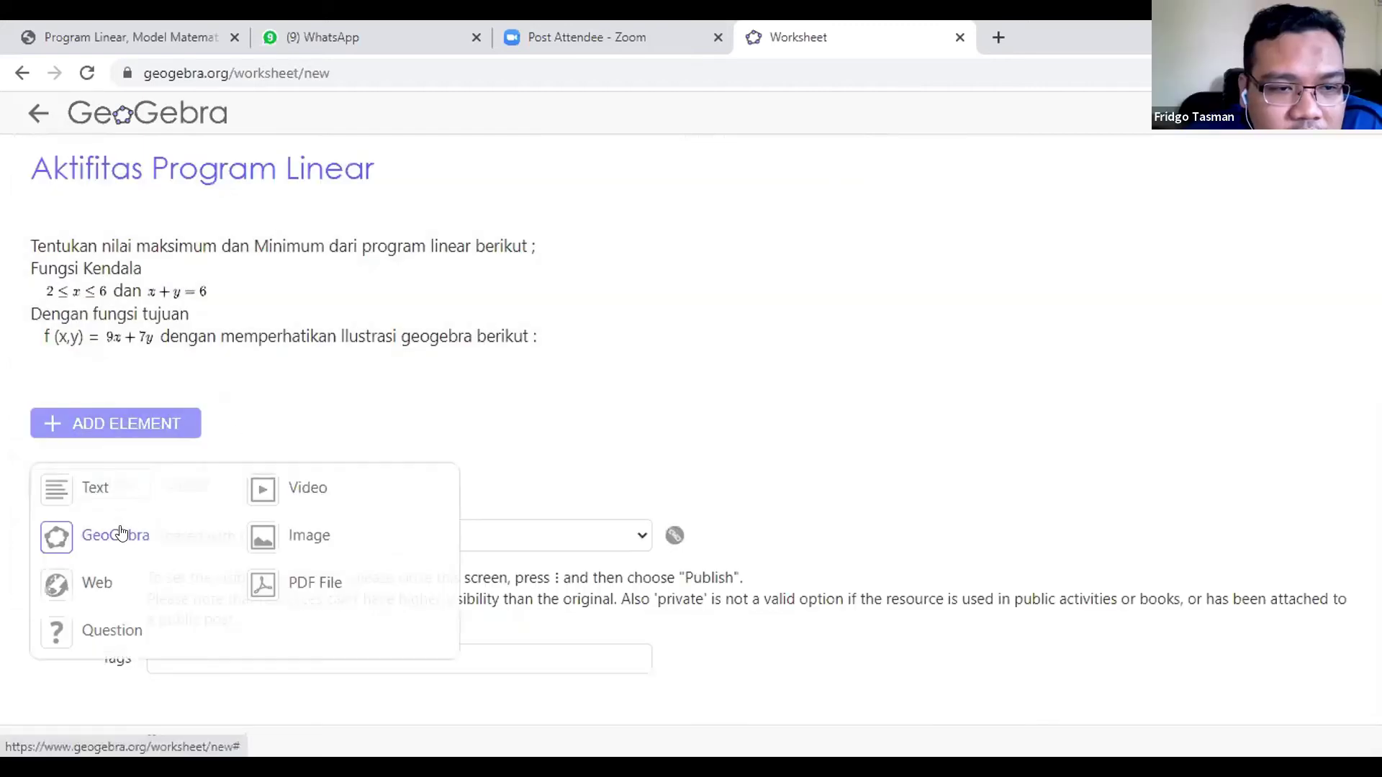
Insert a new GeoGebra element below the task text by uploading contoh program linear from Documents again
left_click(118, 532)
left_click(430, 248)
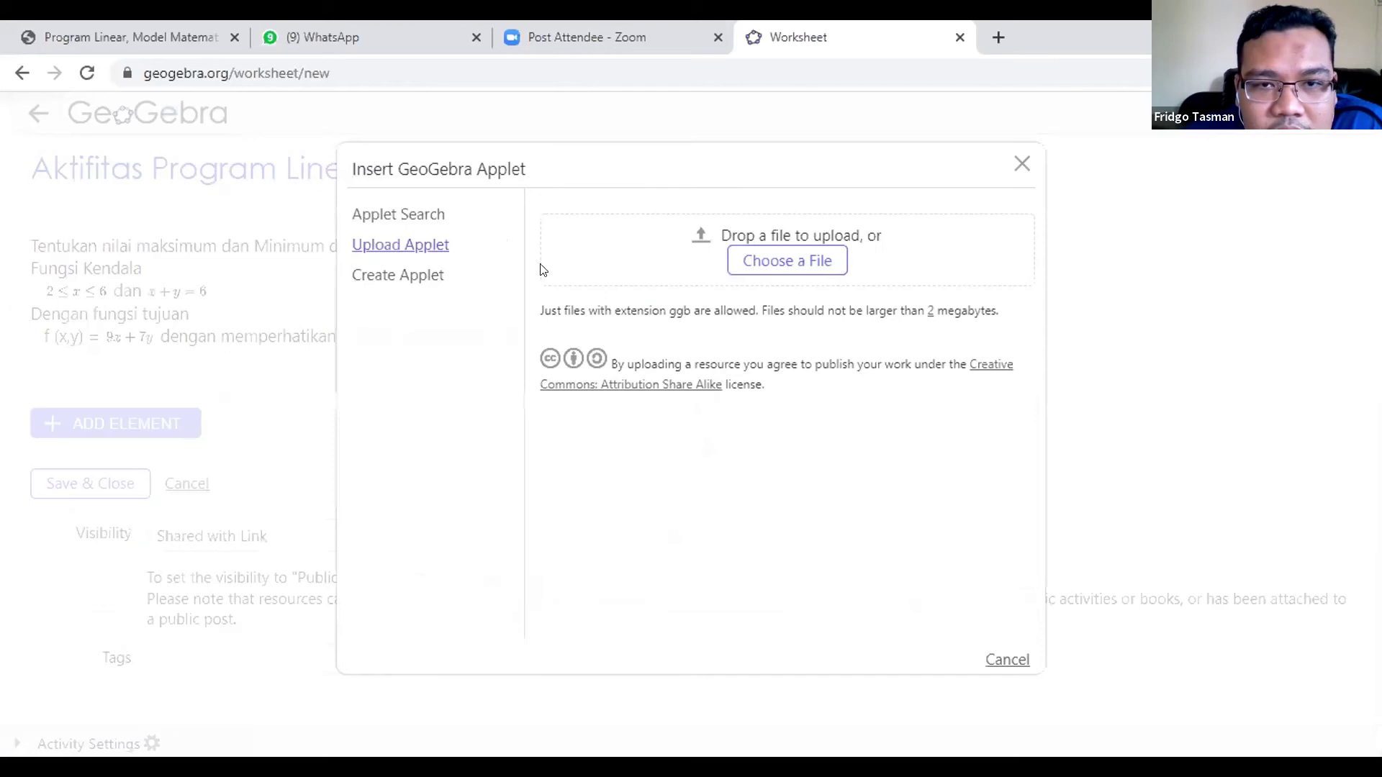
left_click(753, 259)
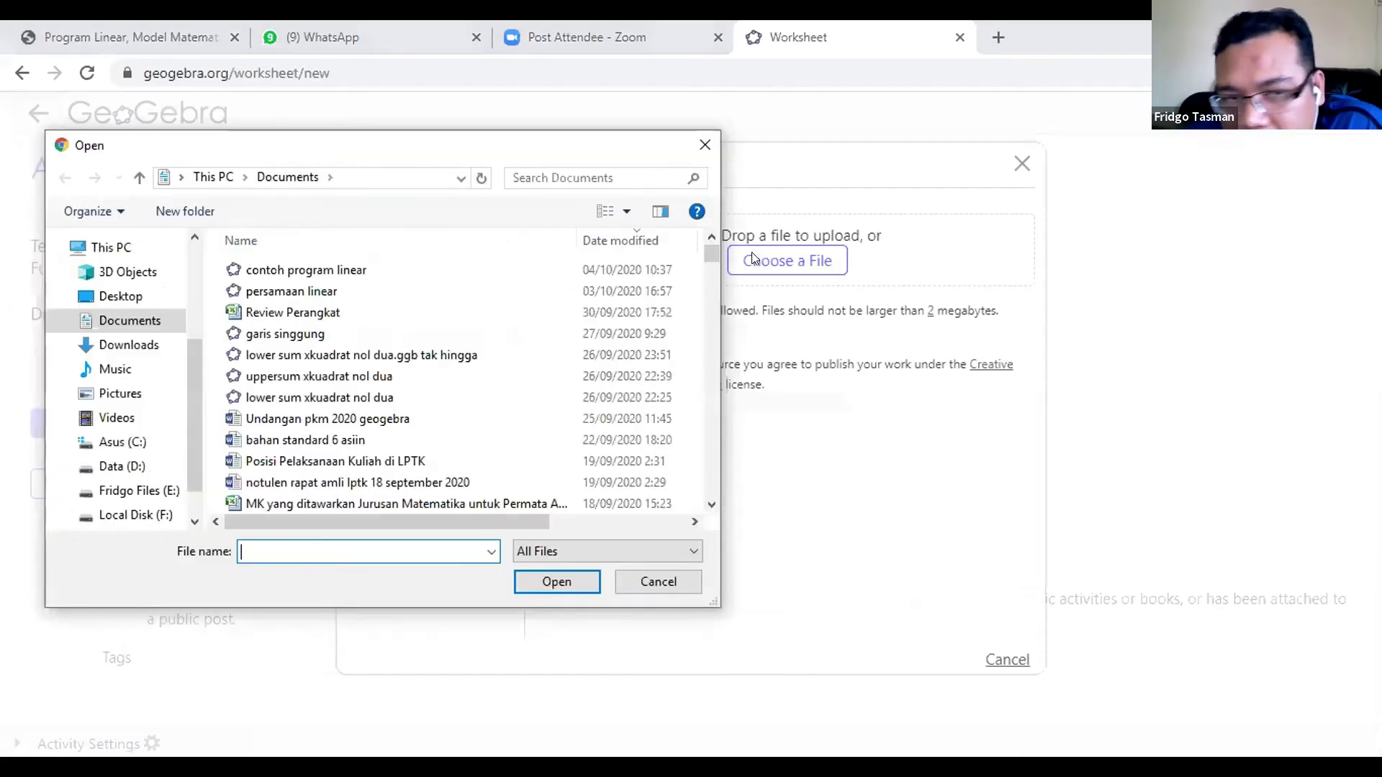
left_click(344, 277)
left_click(573, 577)
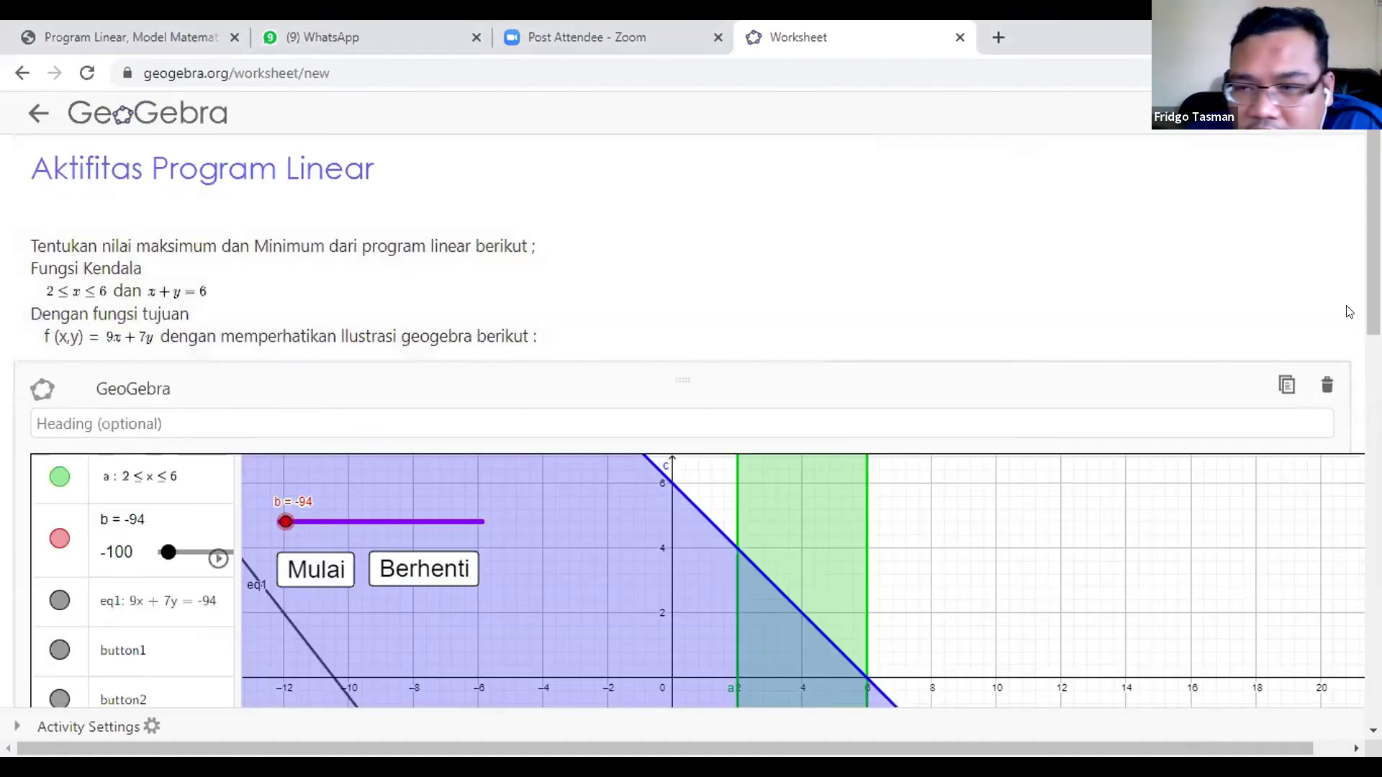
Set the new applet's width to 800 in its advanced settings, keeping the aspect ratio preserved
scroll(1373, 288, "down", 10)
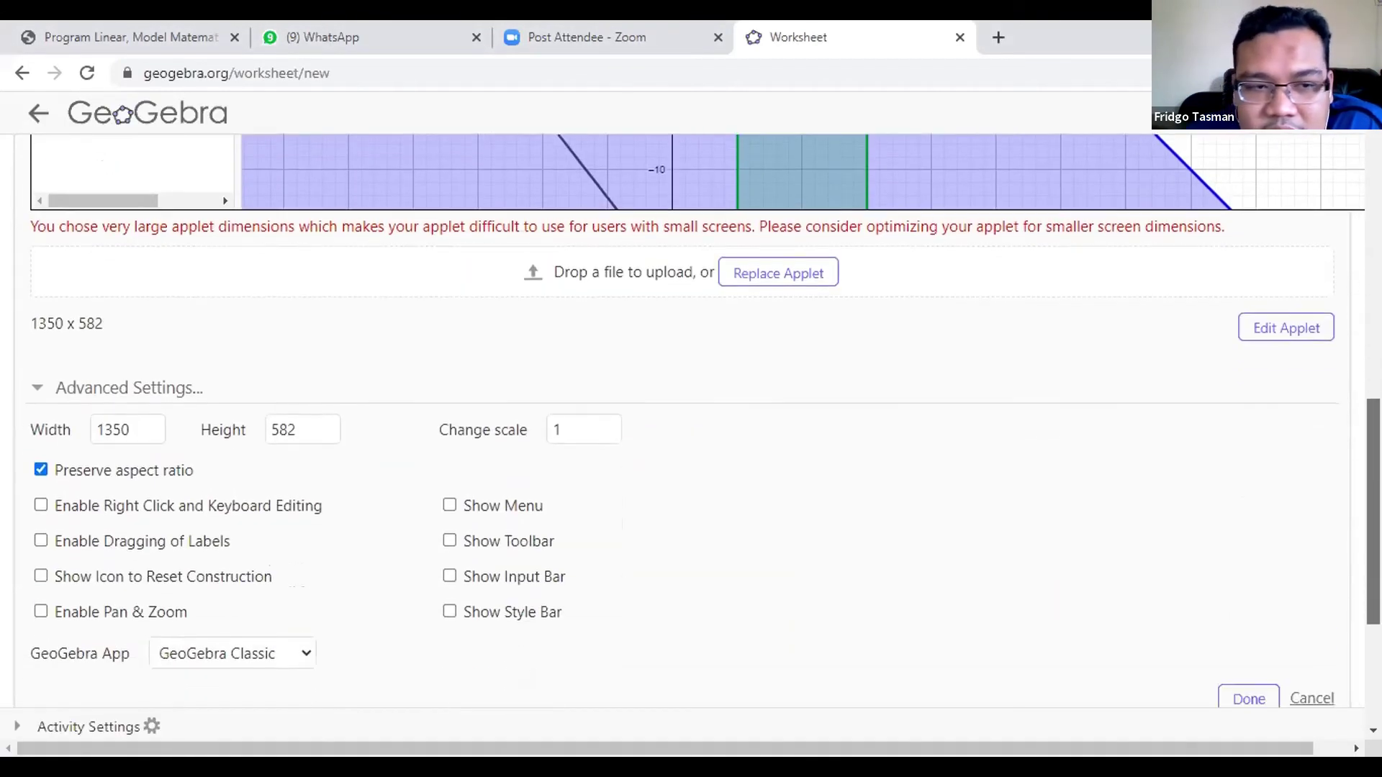
left_click(128, 425)
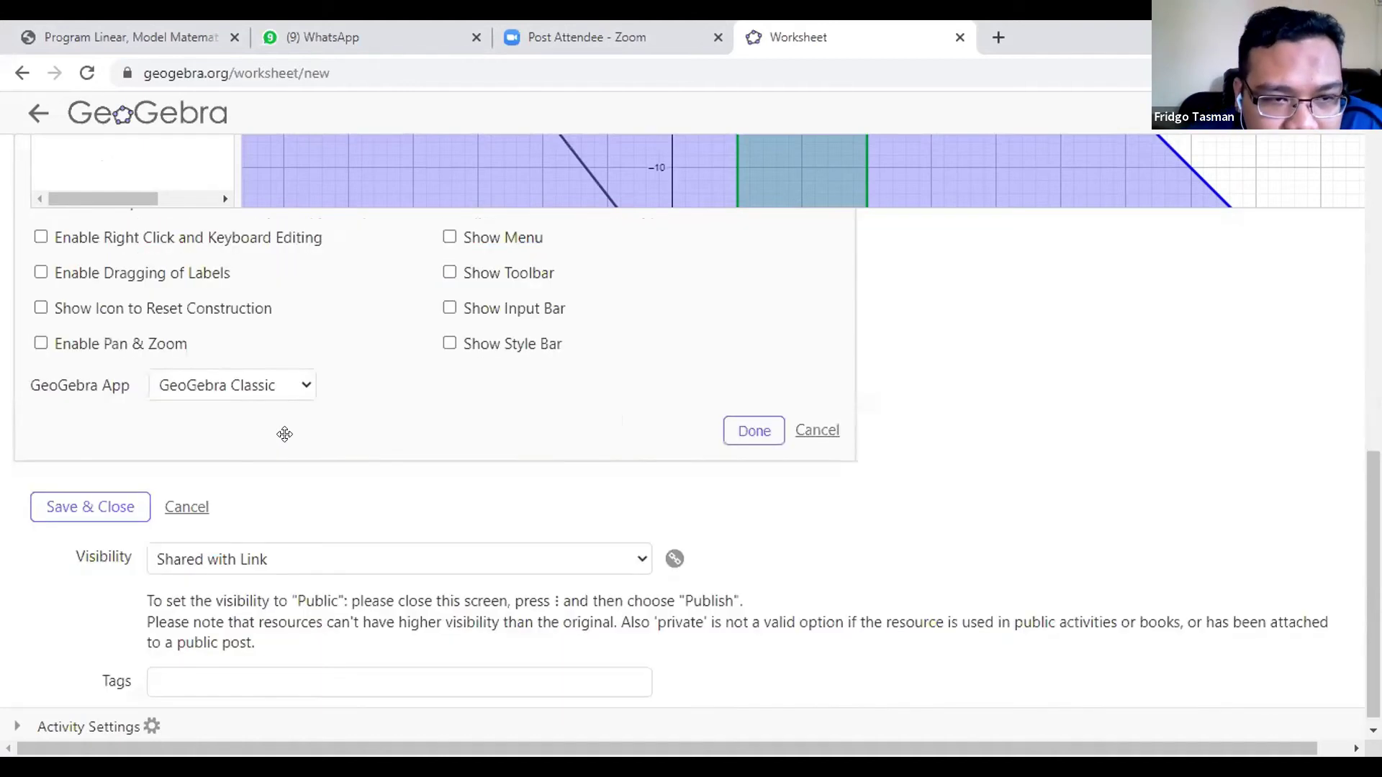
scroll(311, 292, "up", 8)
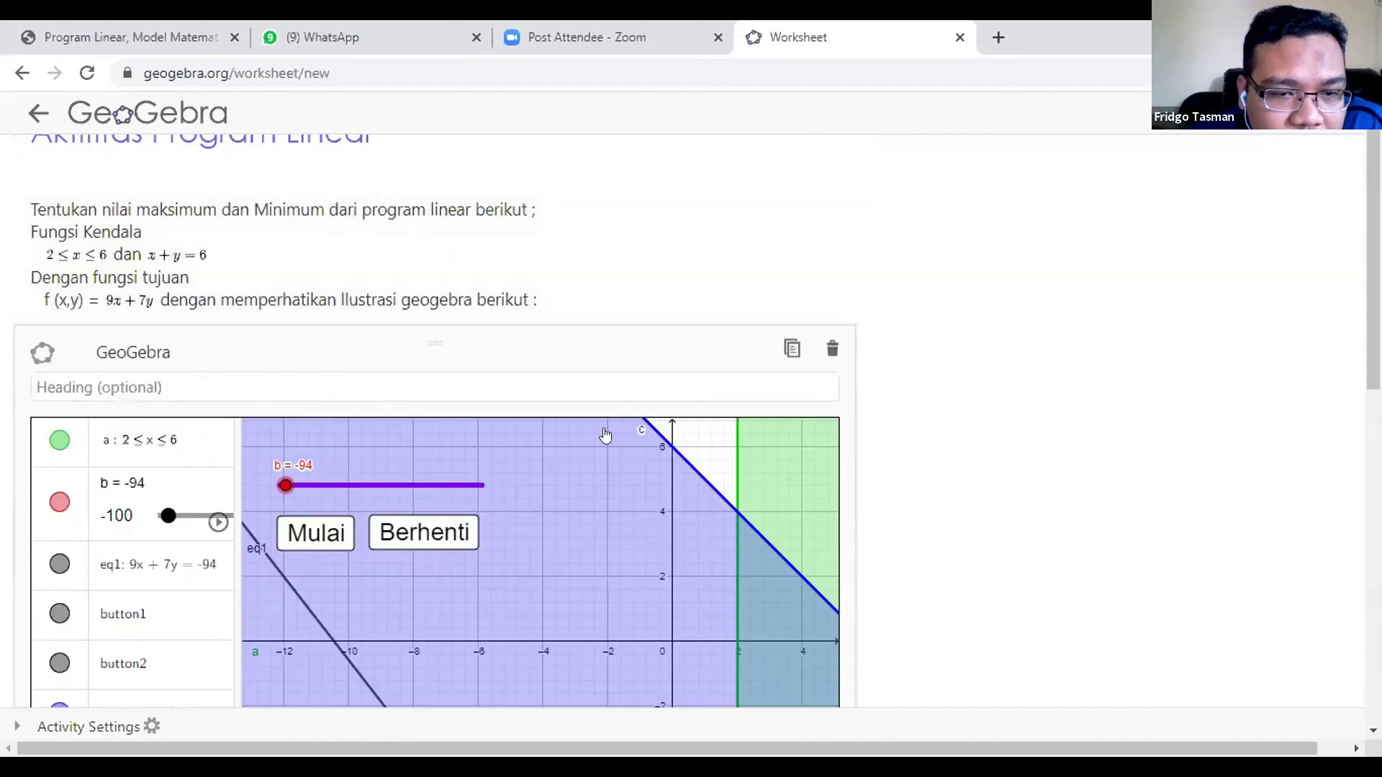
left_click_drag(1360, 324, 1288, 518)
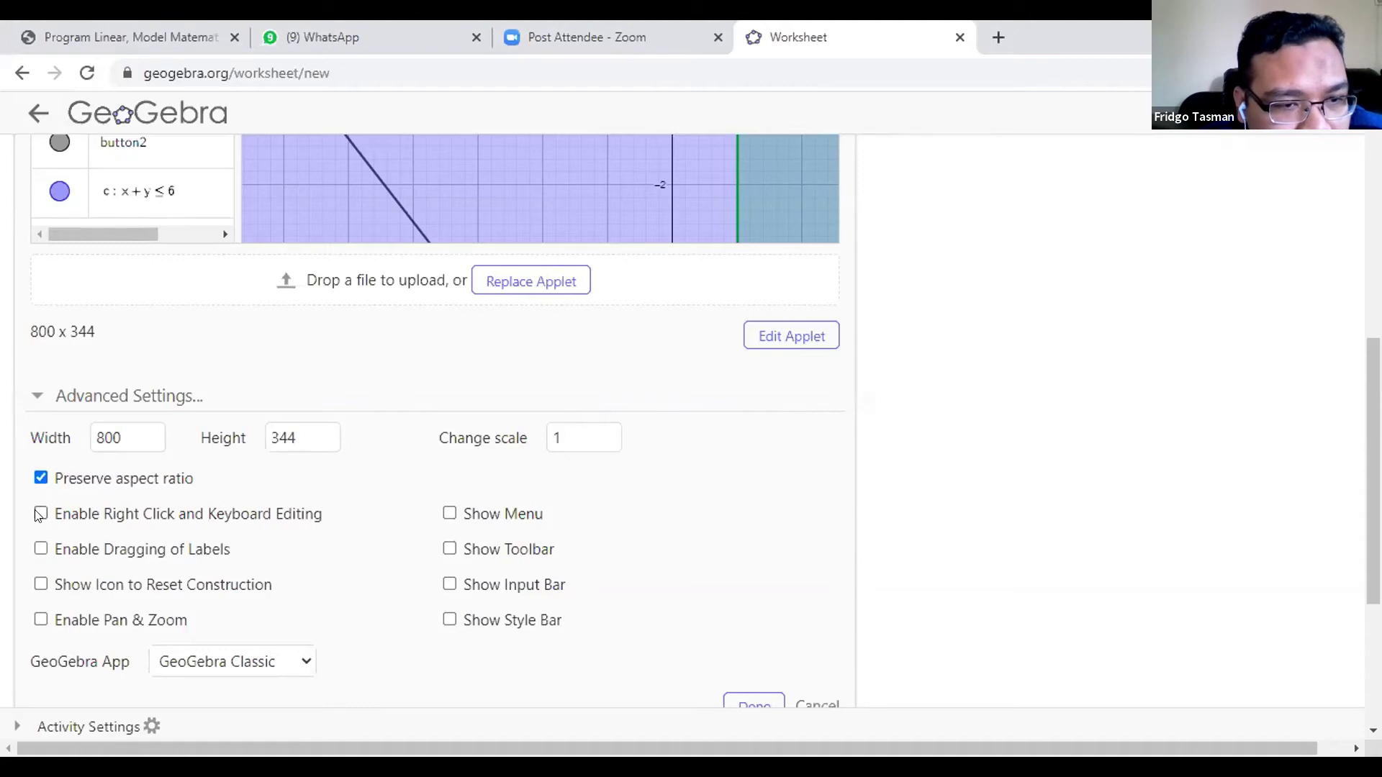
Enable dragging of labels in the GeoGebra applet's advanced settings
left_click(41, 549)
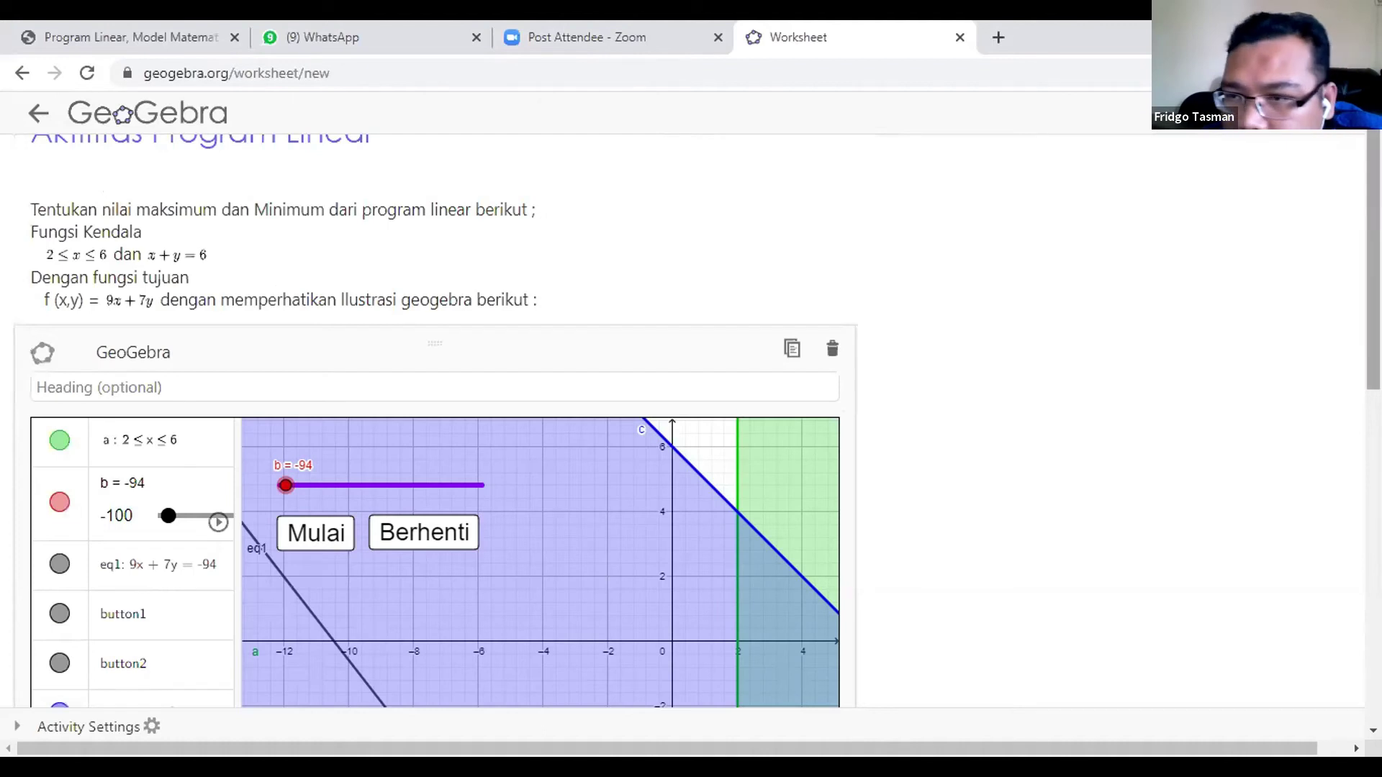
scroll(546, 463, "down", 5)
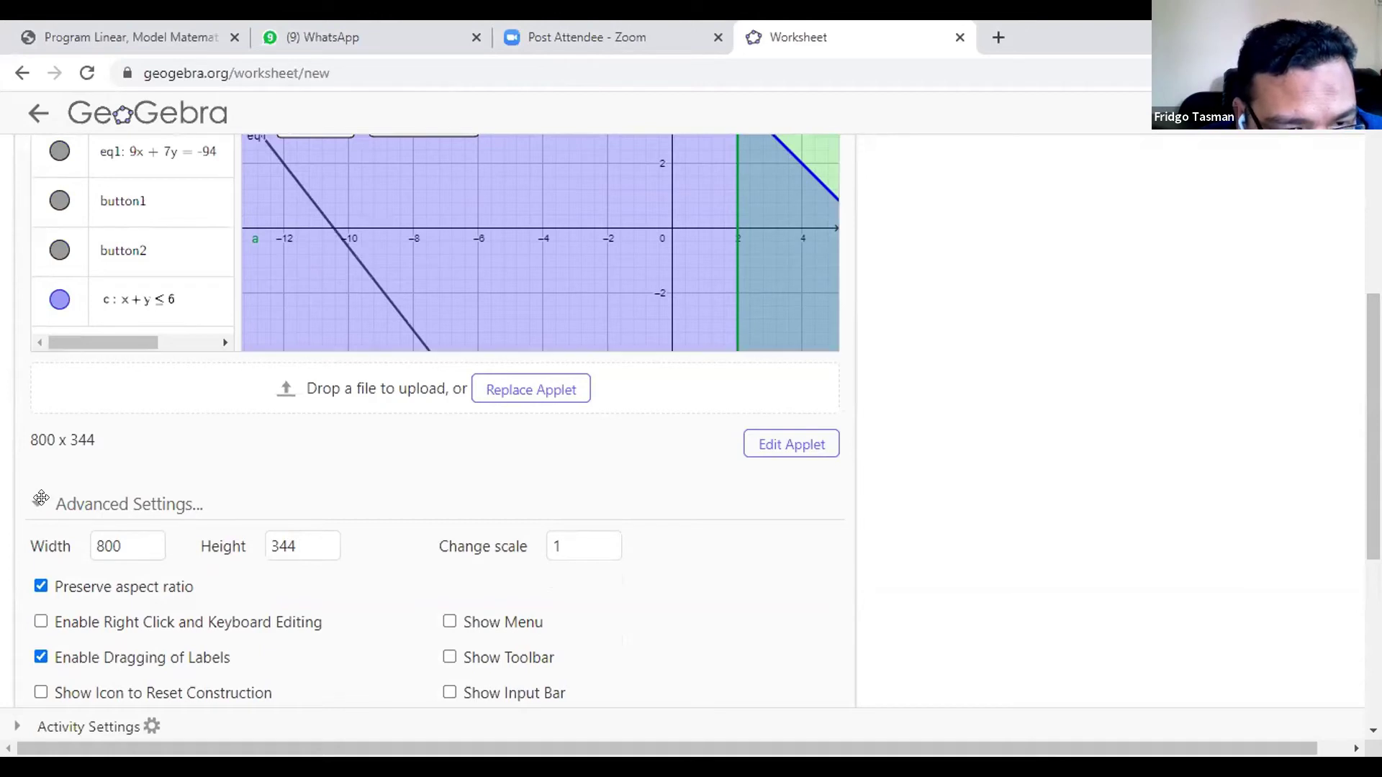
scroll(701, 514, "down", 5)
scroll(507, 485, "up", 8)
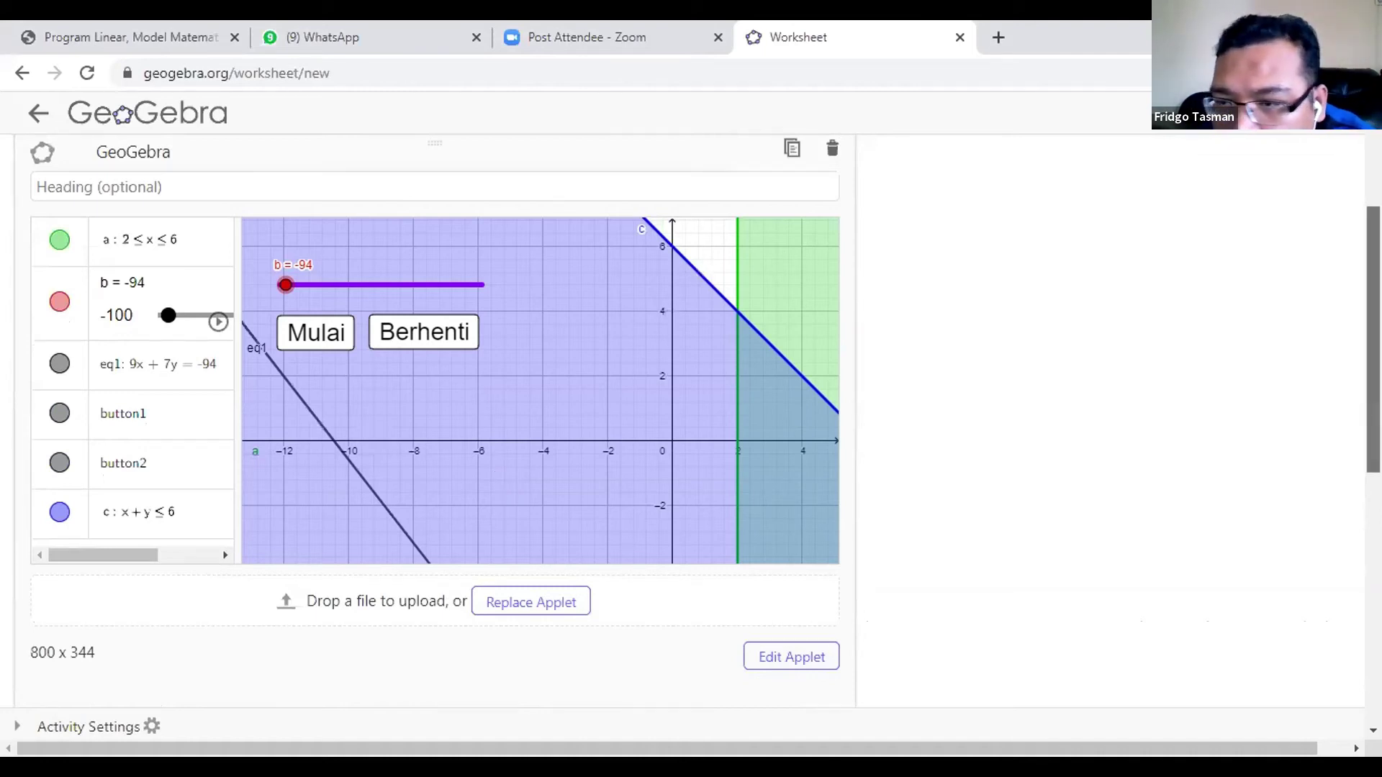
left_click_drag(1373, 460, 1373, 605)
scroll(818, 601, "down", 1)
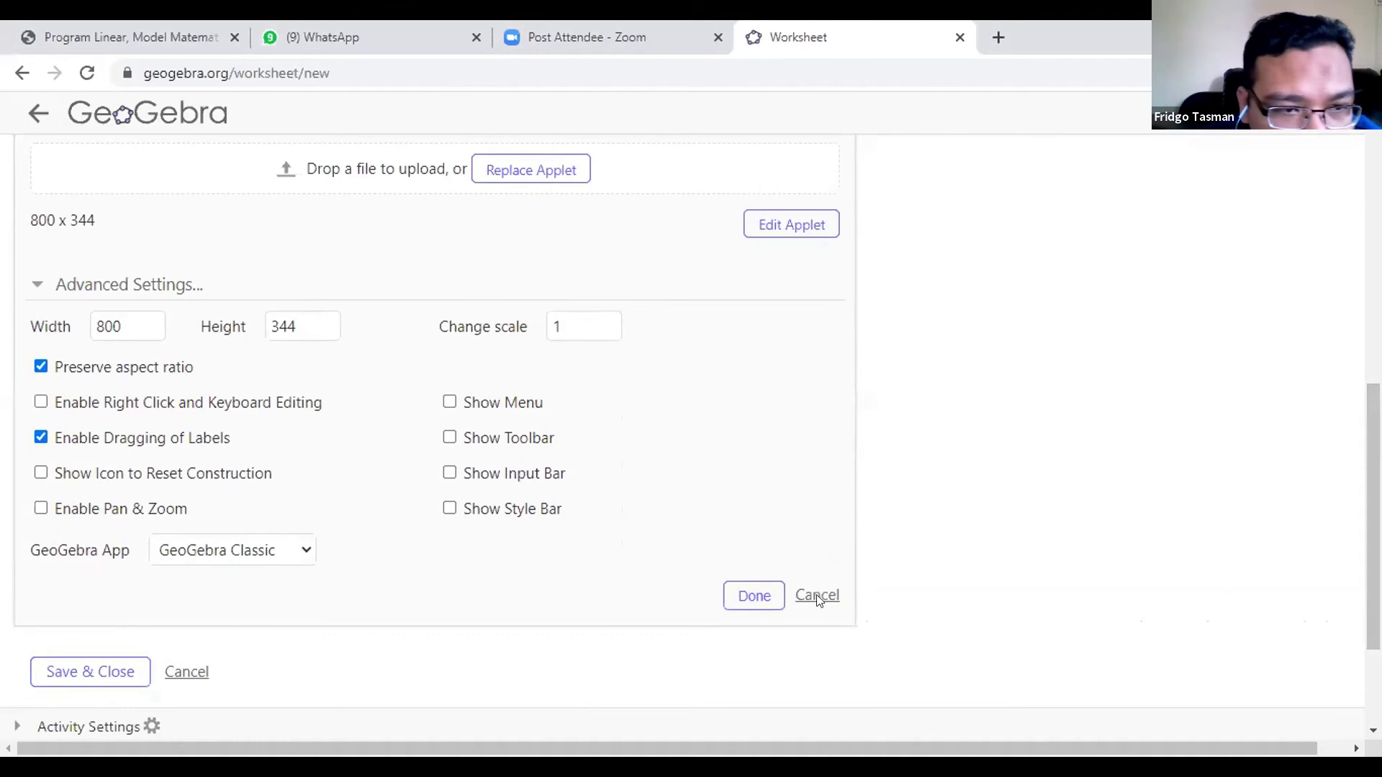
Show the menu, toolbar and input bar on the applet through its advanced settings
left_click(449, 402)
left_click(449, 438)
left_click(449, 473)
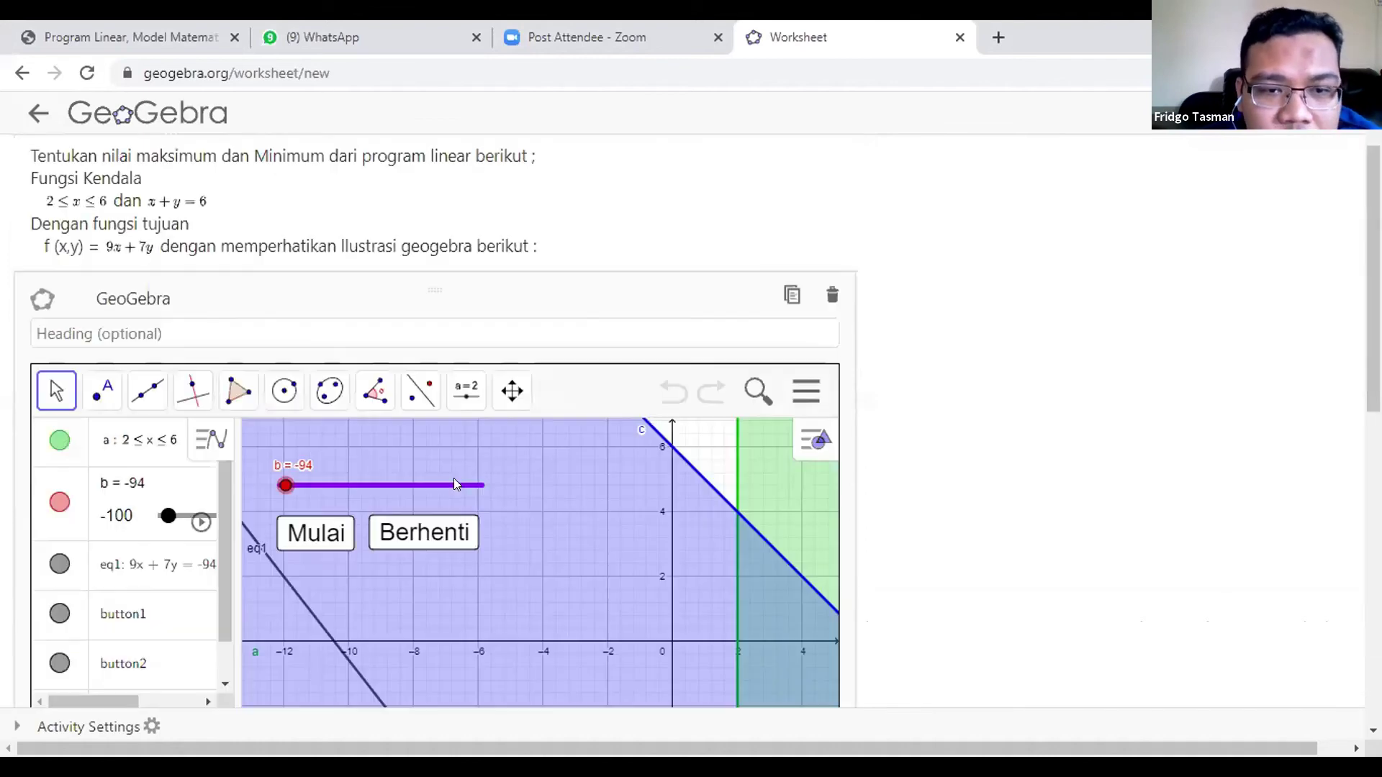
scroll(941, 564, "down", 7)
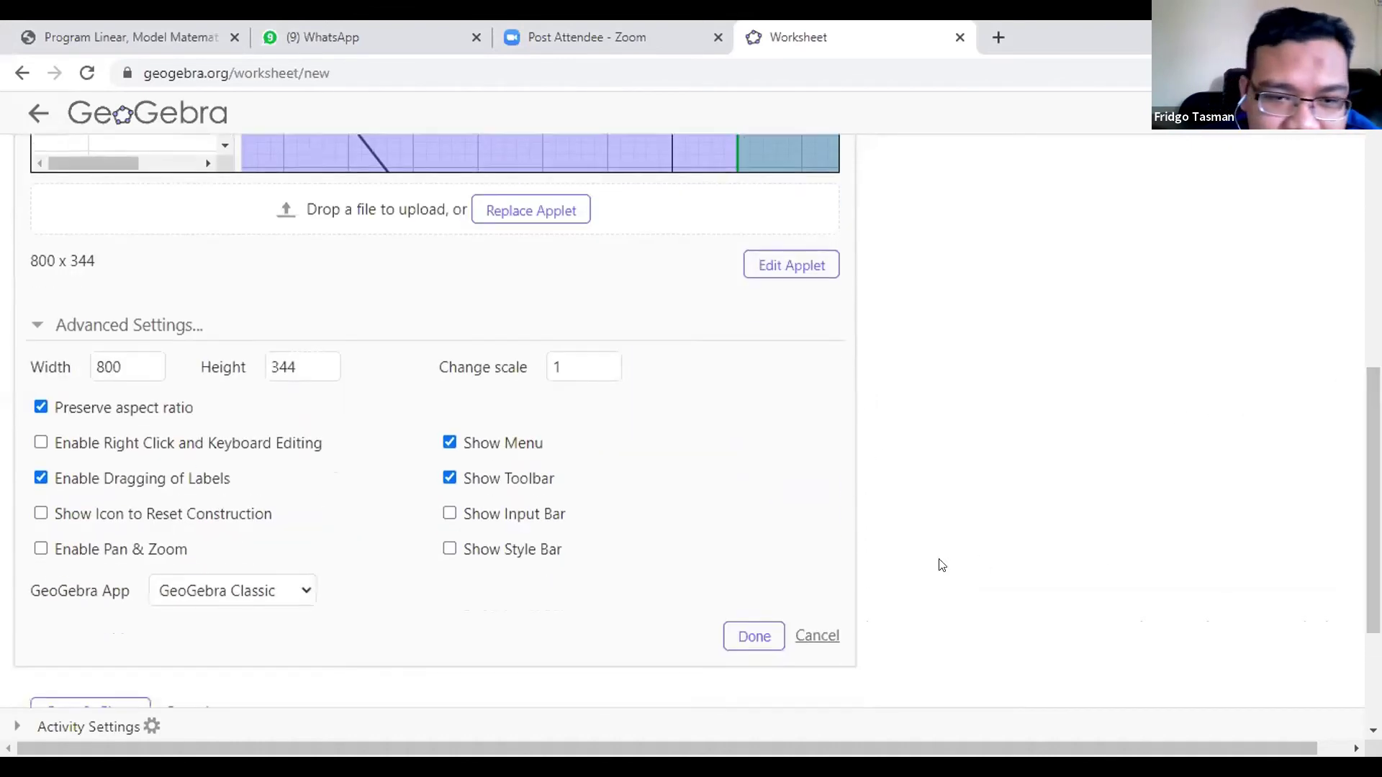
left_click(447, 513)
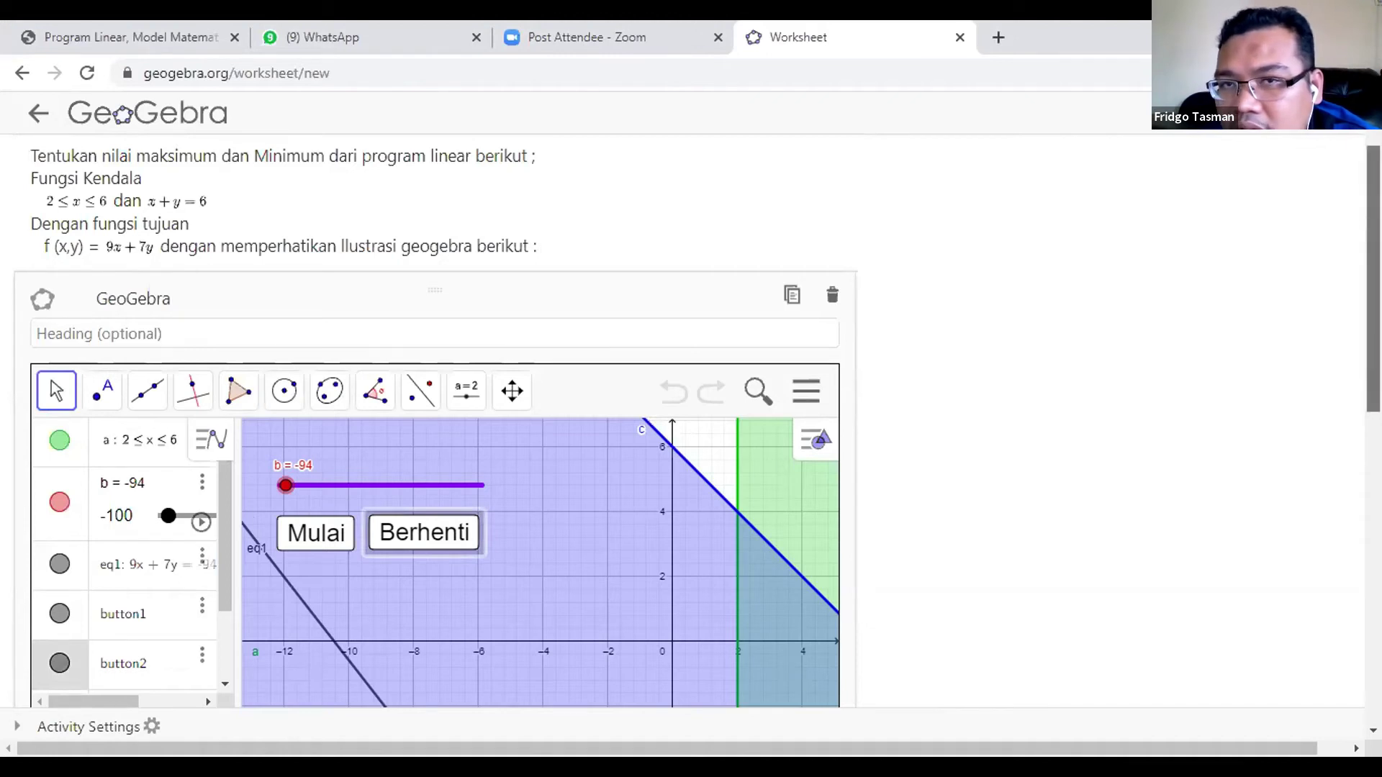
scroll(894, 486, "down", 7)
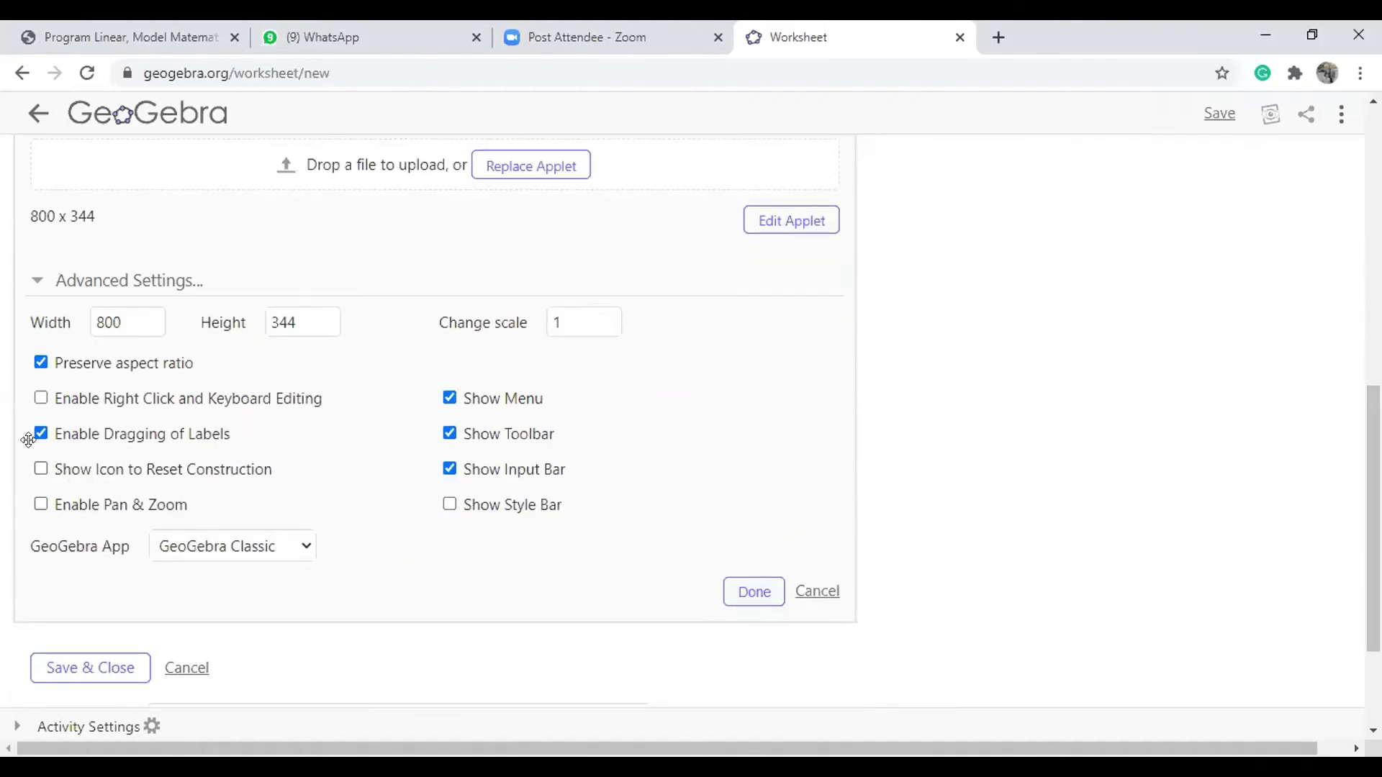
Enable right click and keyboard editing, the reset icon, pan and zoom, and the style bar for the applet
left_click(40, 400)
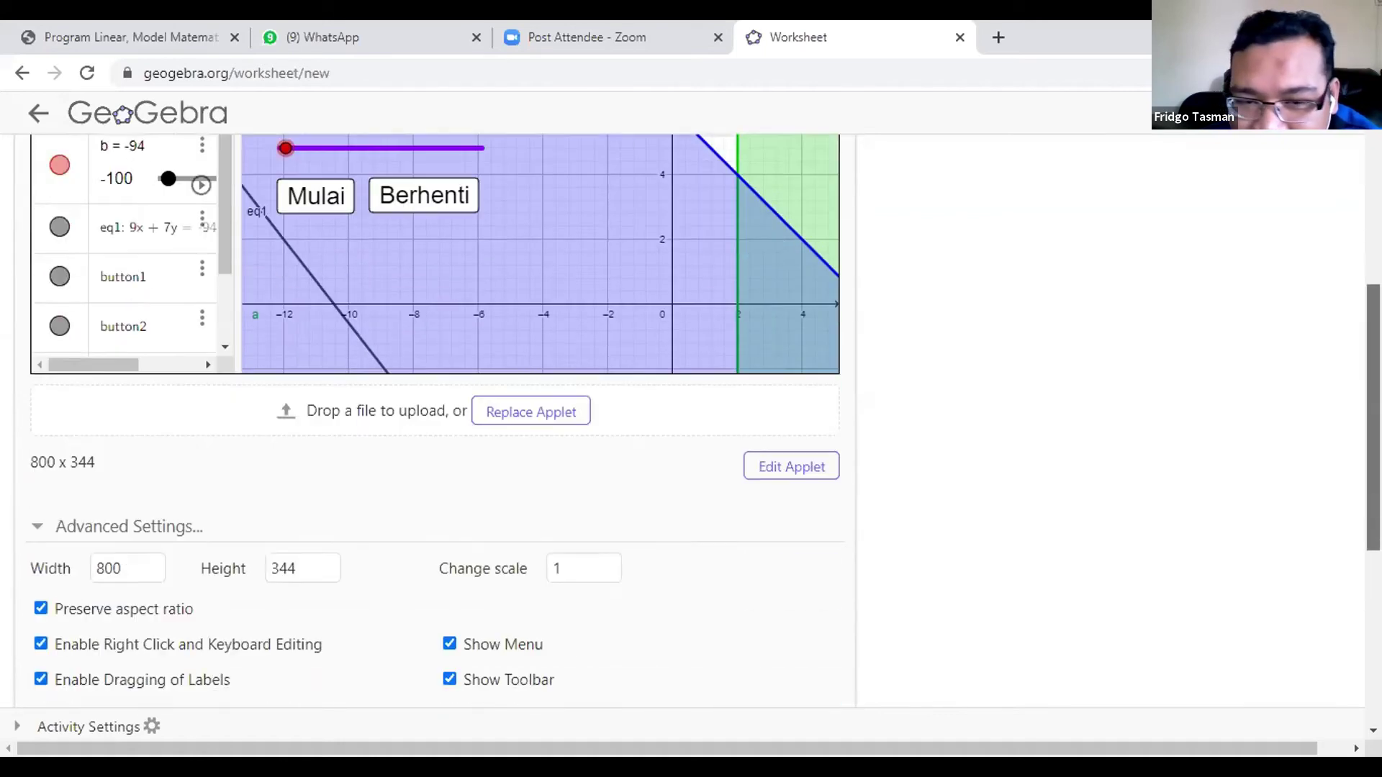
scroll(827, 527, "down", 3)
left_click(448, 542)
left_click(753, 629)
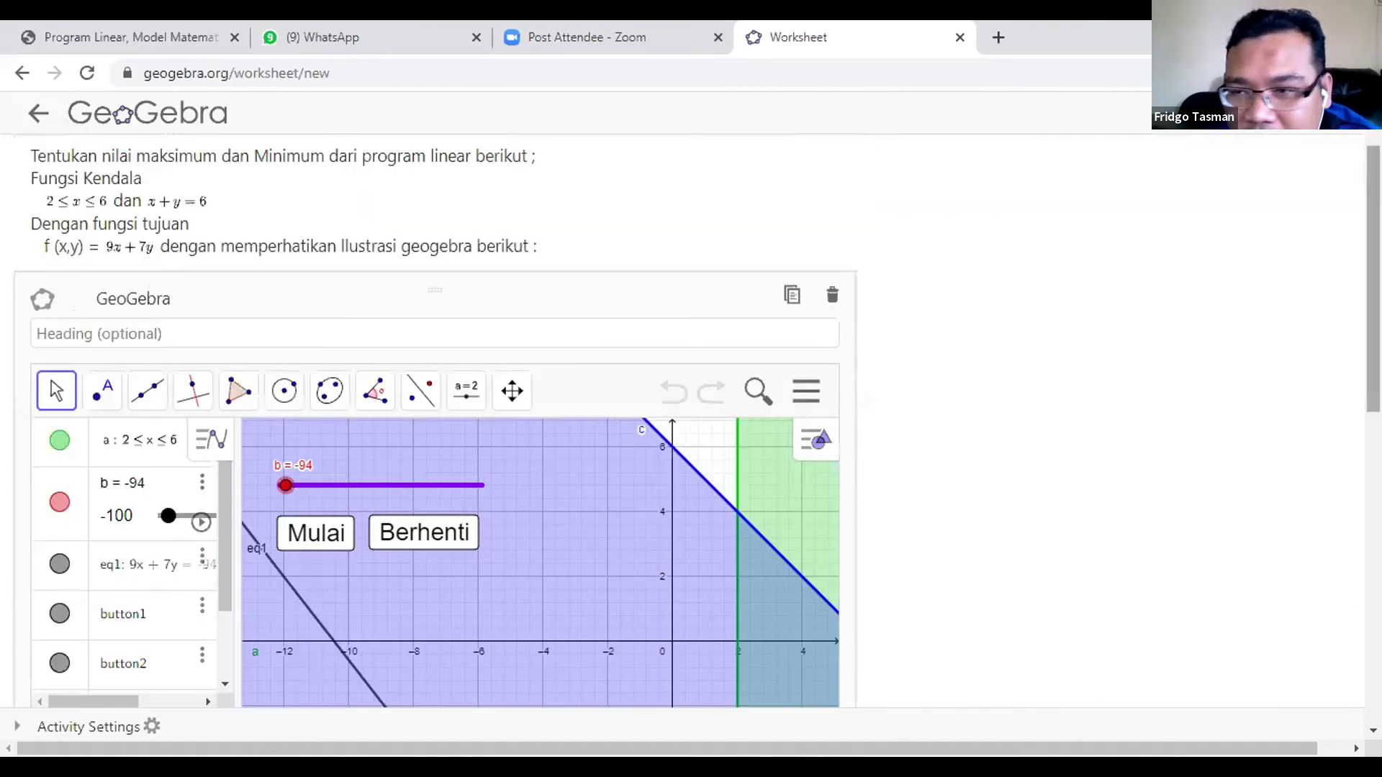
Move the applet's graphics view so the shaded region between x = 2 and x = 6 sits near its centre
scroll(625, 455, "down", 3)
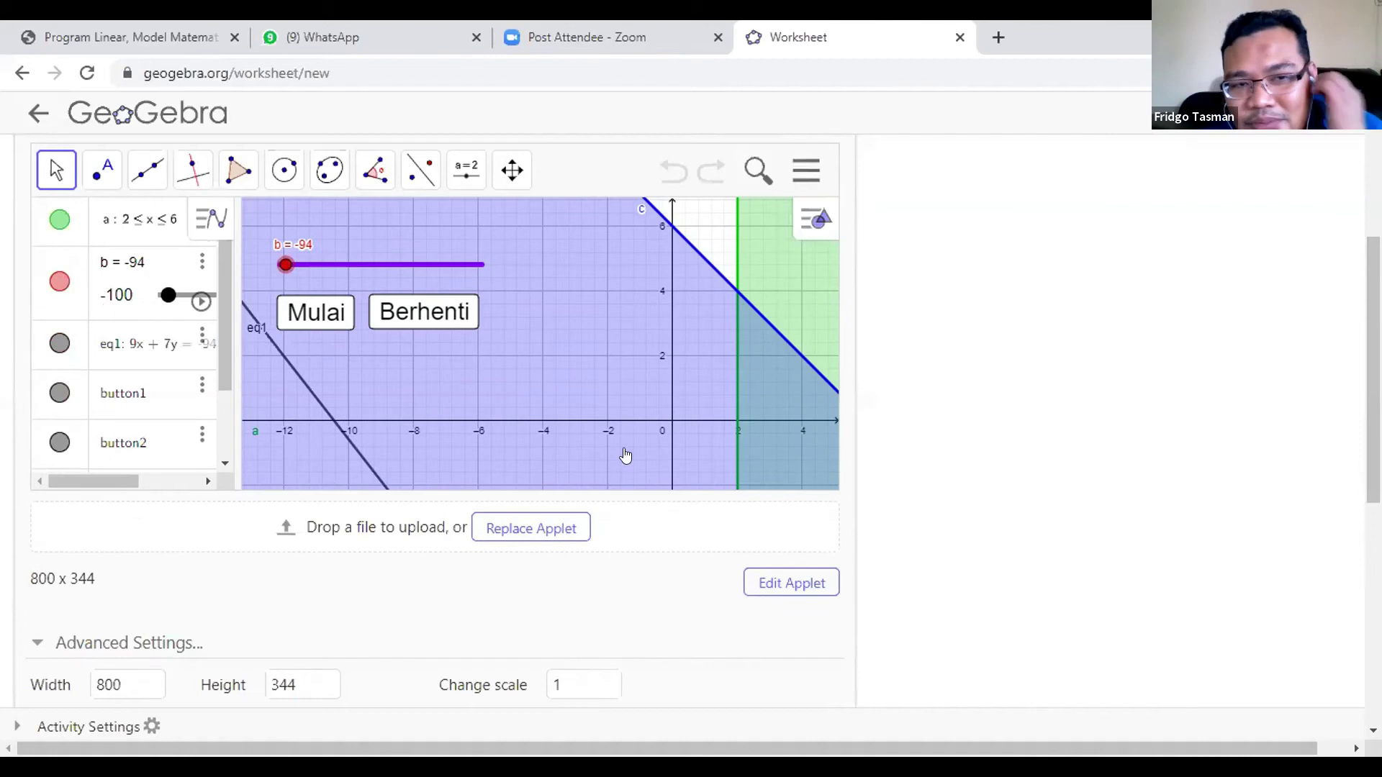
left_click(502, 173)
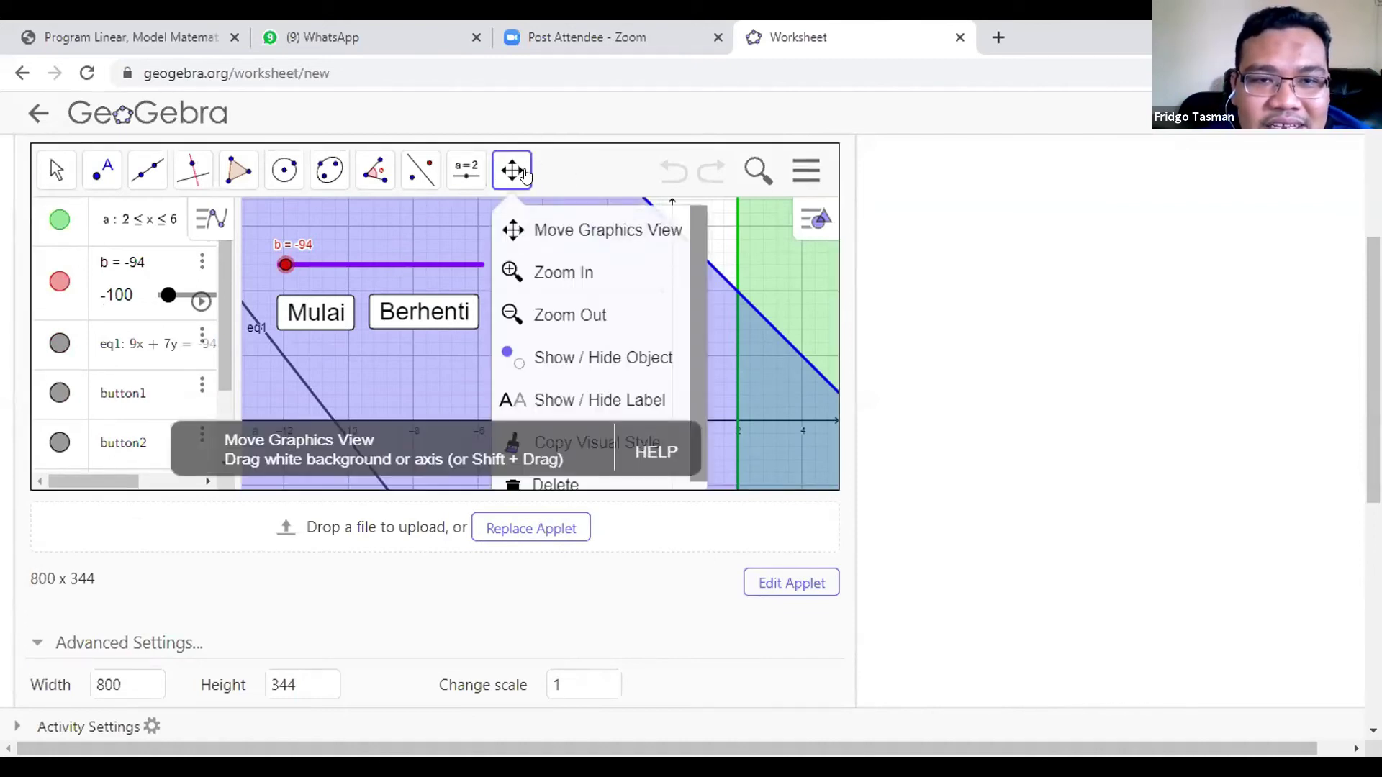
left_click_drag(680, 324, 462, 263)
left_click_drag(636, 314, 587, 324)
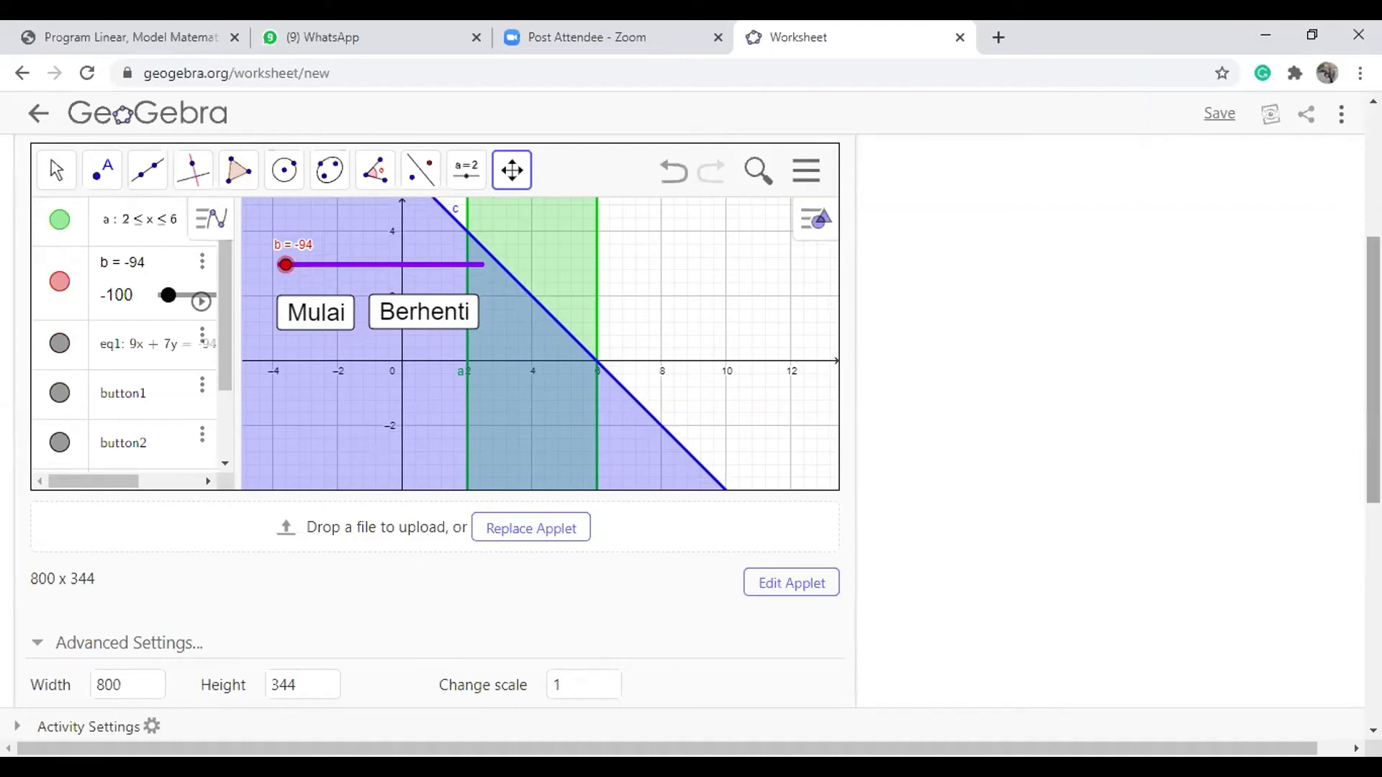
scroll(205, 553, "down", 2)
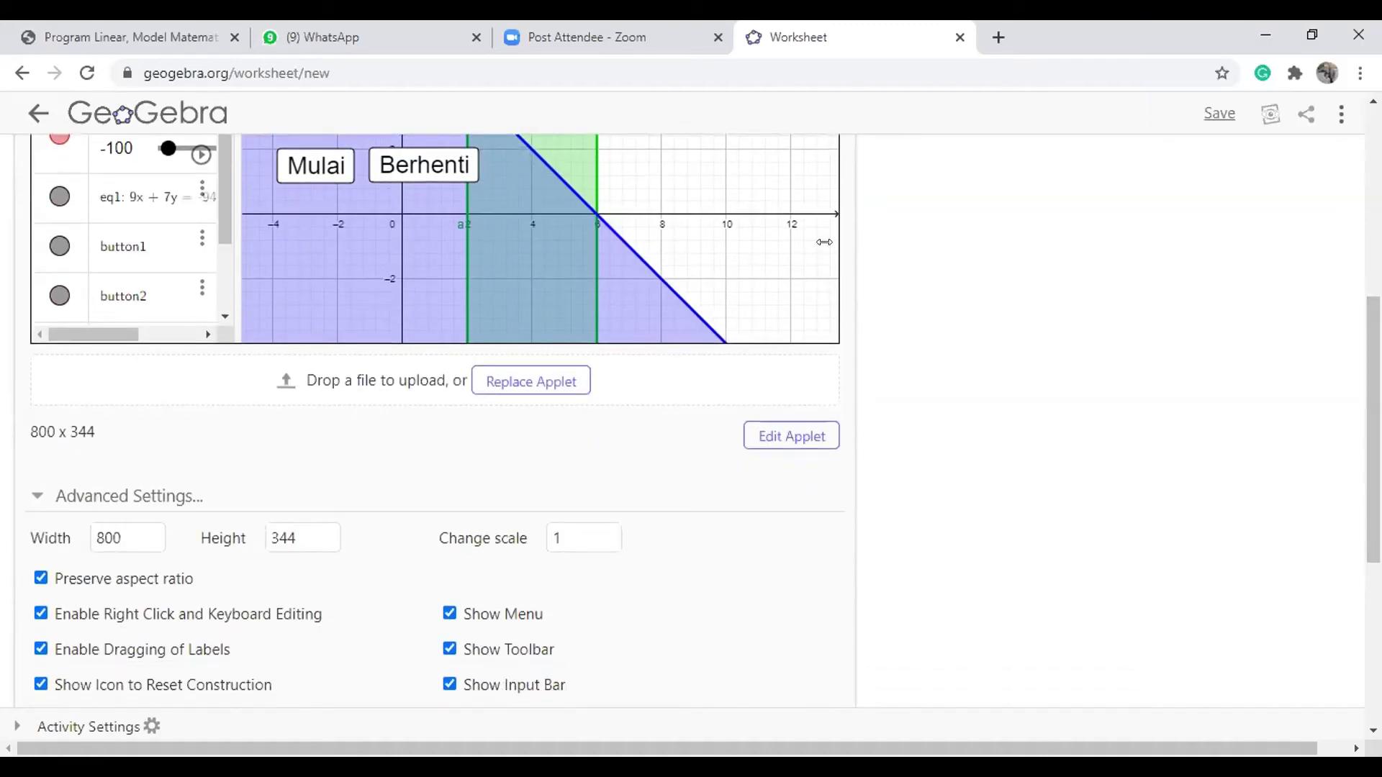
right_click(919, 271)
left_click(967, 211)
right_click(974, 222)
left_click(965, 209)
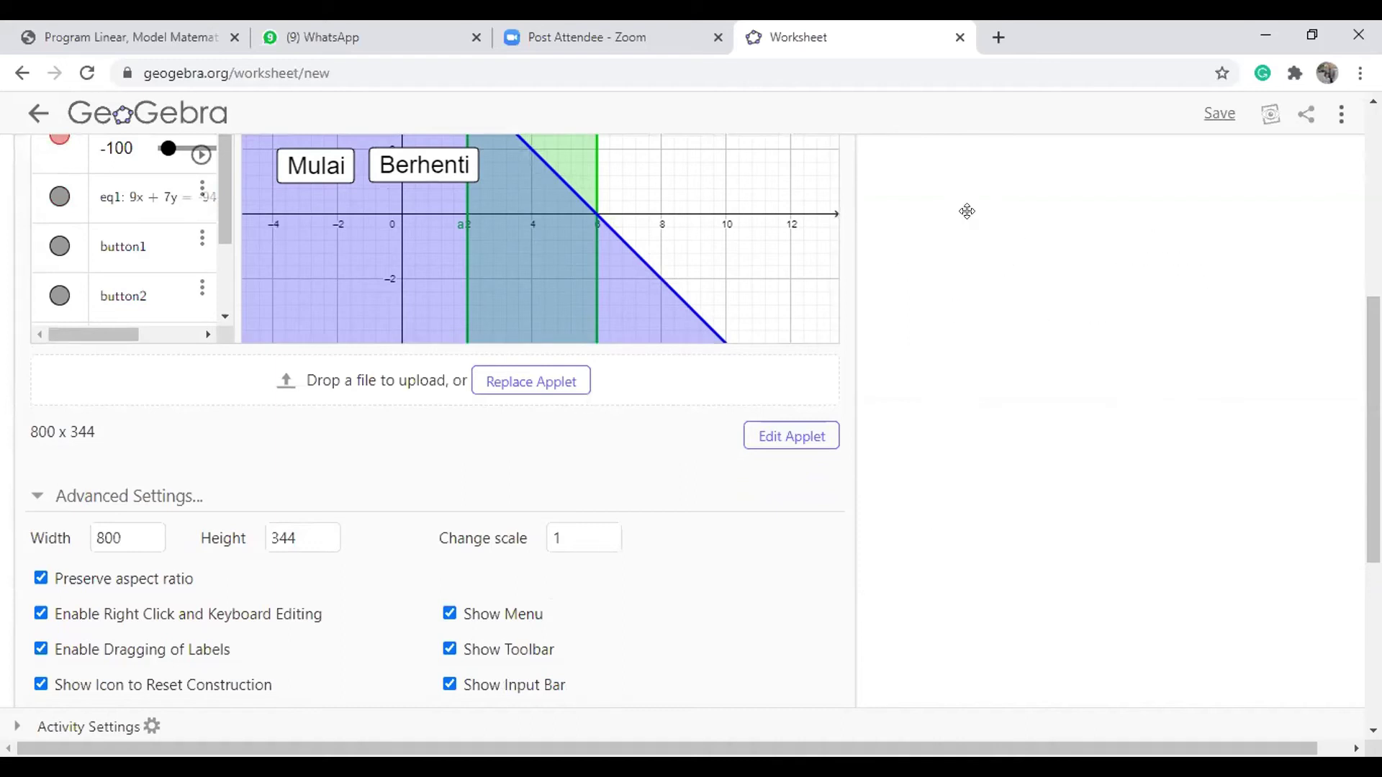
right_click(739, 561)
left_click(636, 546)
Open the applet in the Edit Applet window and accept it with the shifted graphics view
left_click(804, 446)
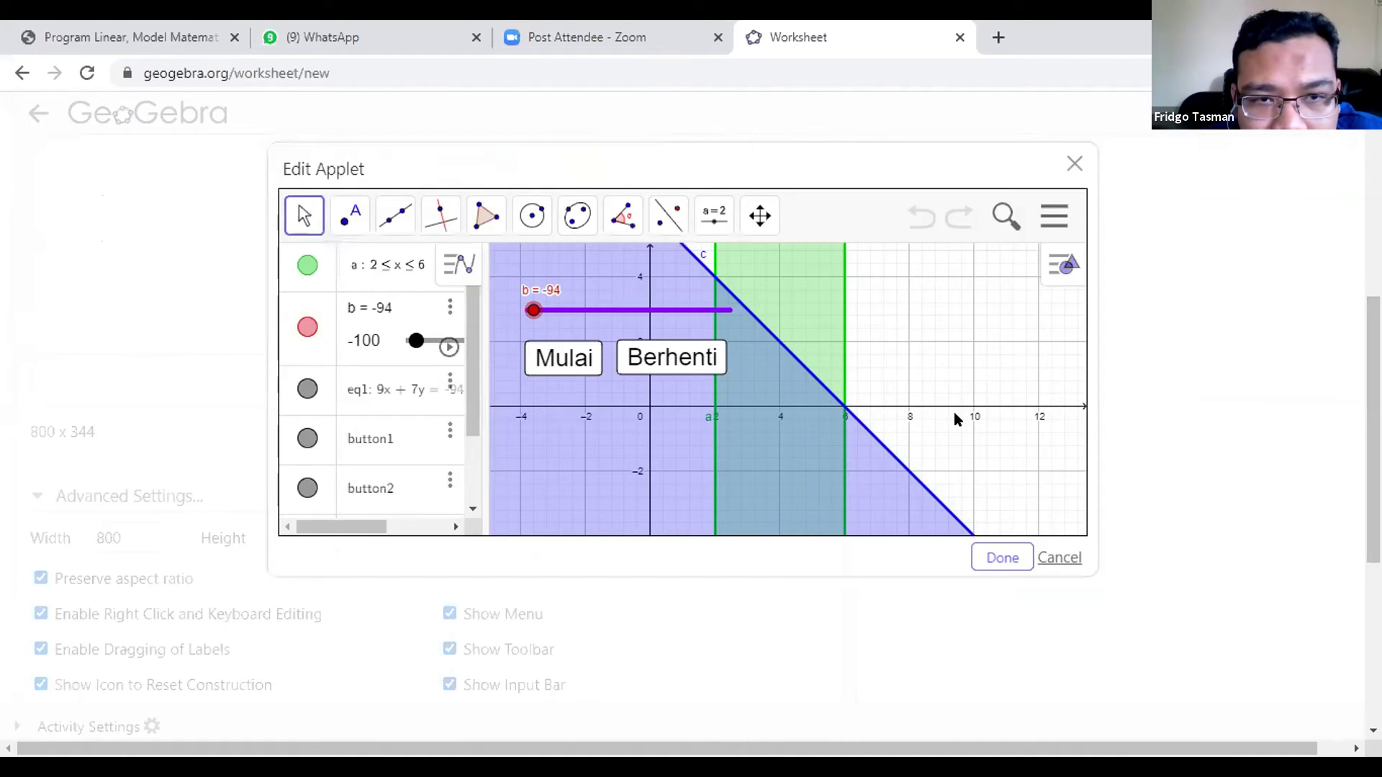
left_click(1002, 558)
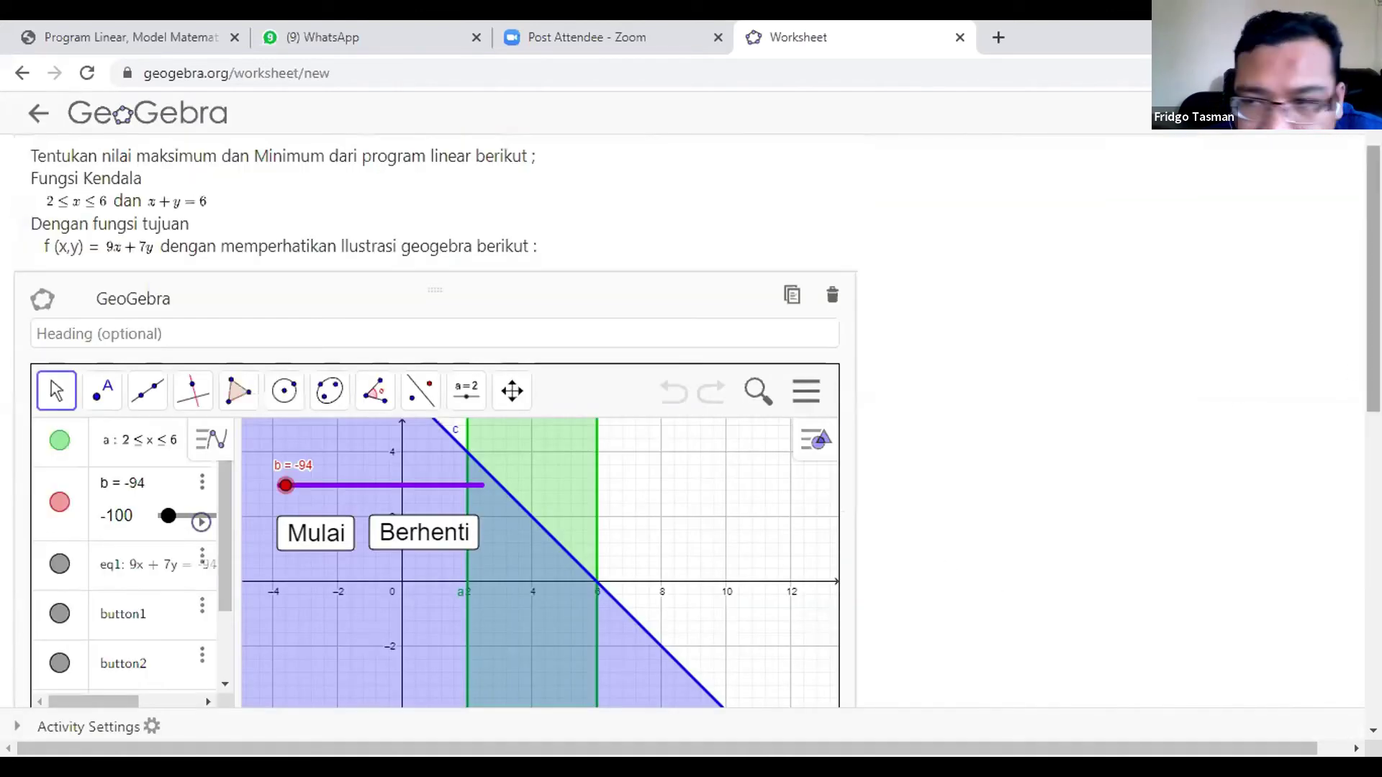
Hide the applet's toolbar, but discard the whole unsaved applet element by cancelling its editing
scroll(302, 461, "down", 6)
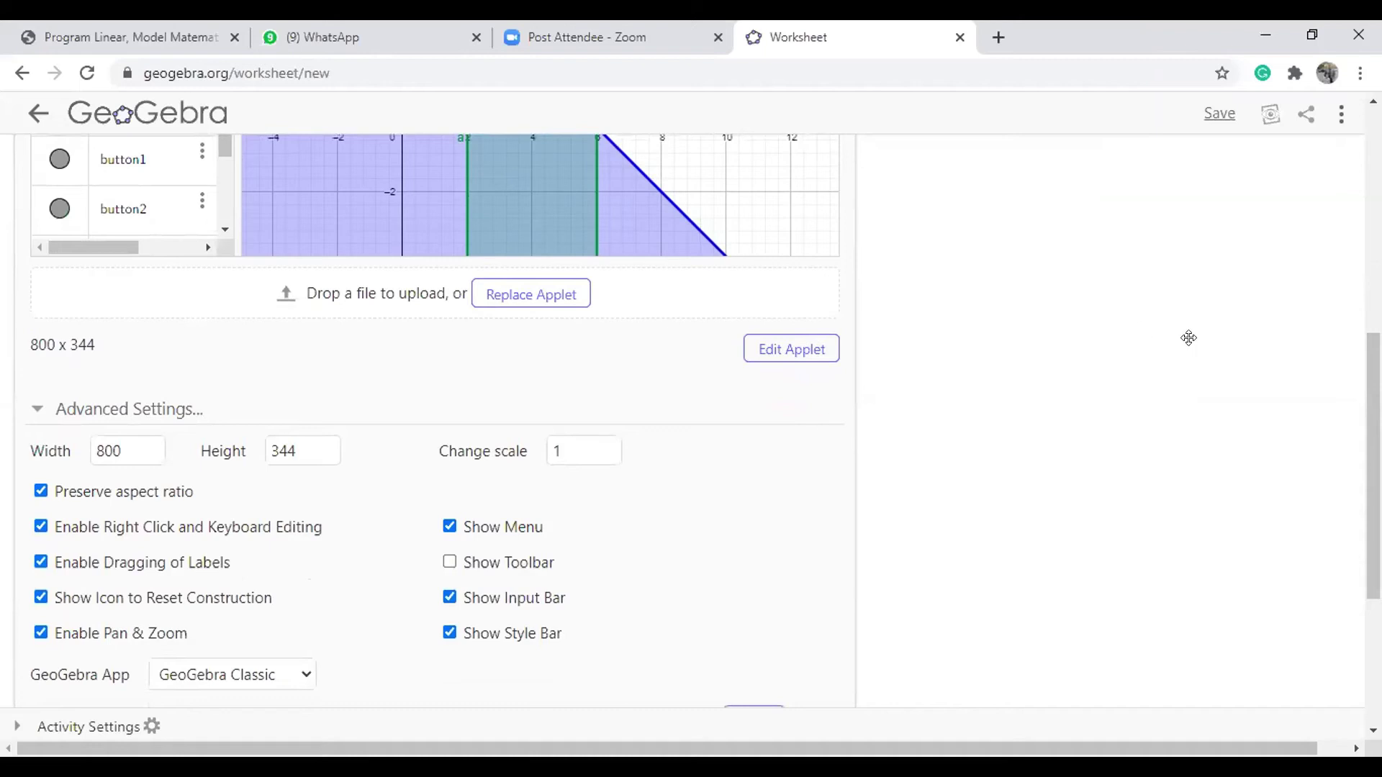
scroll(1373, 468, "down", 1)
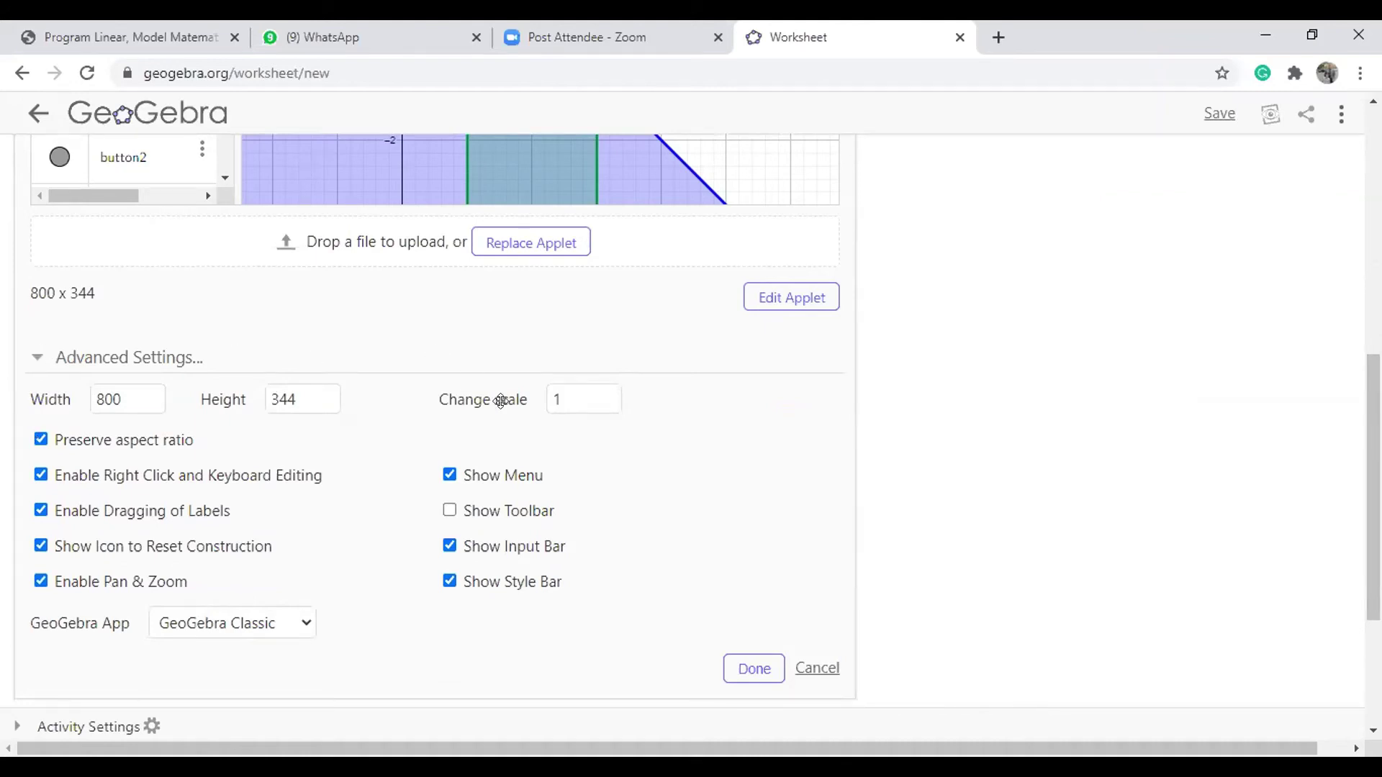
scroll(677, 449, "down", 4)
left_click(803, 466)
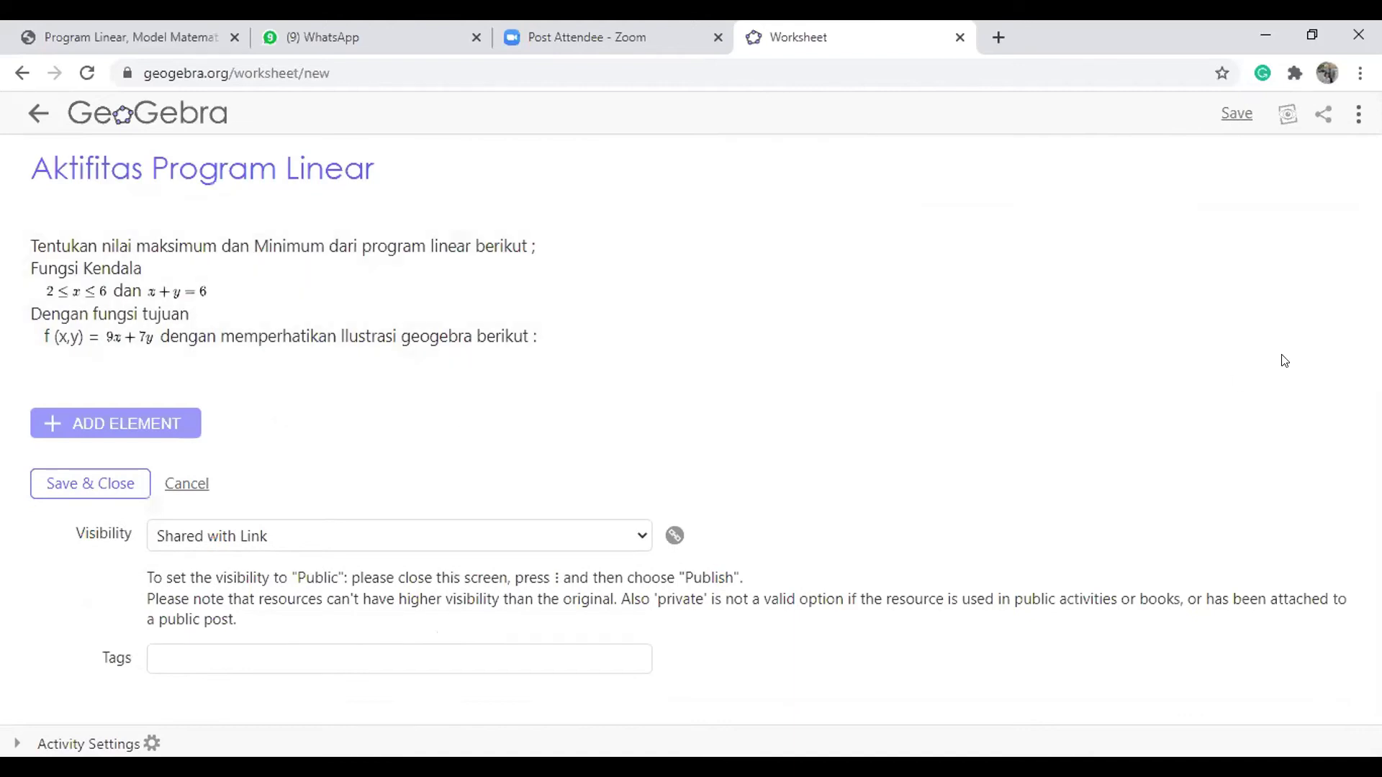
Insert a new GeoGebra element below the task text by uploading contoh program linear from the Documents folder
left_click(108, 430)
left_click(108, 539)
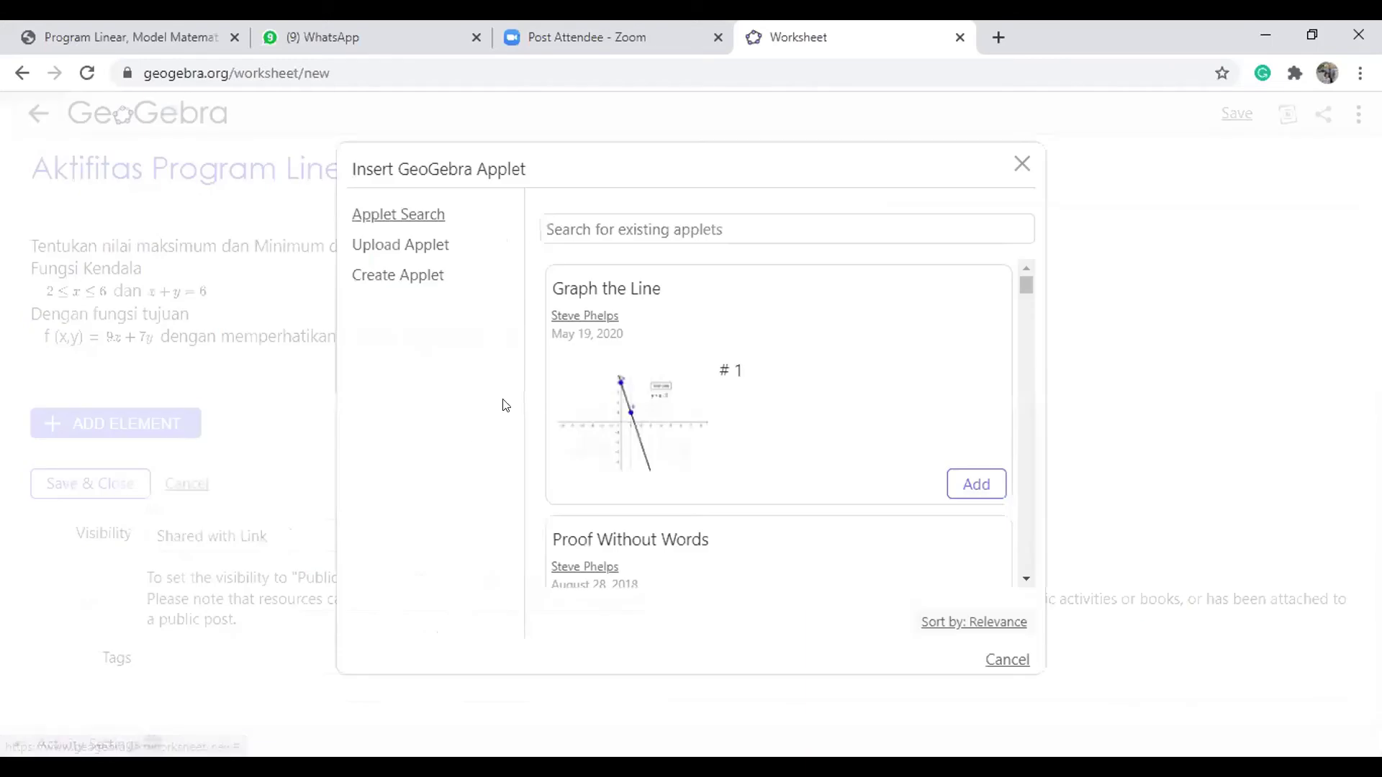
left_click(411, 248)
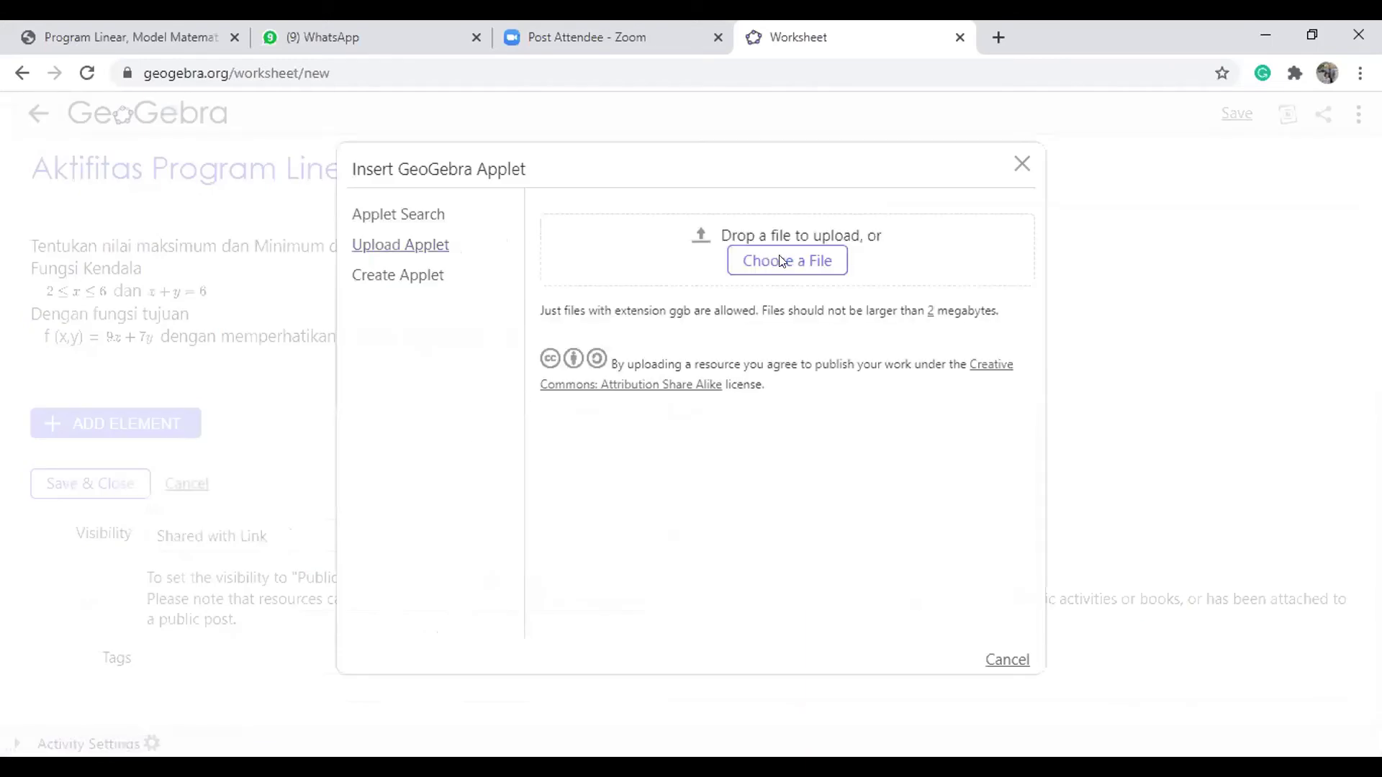
left_click(302, 270)
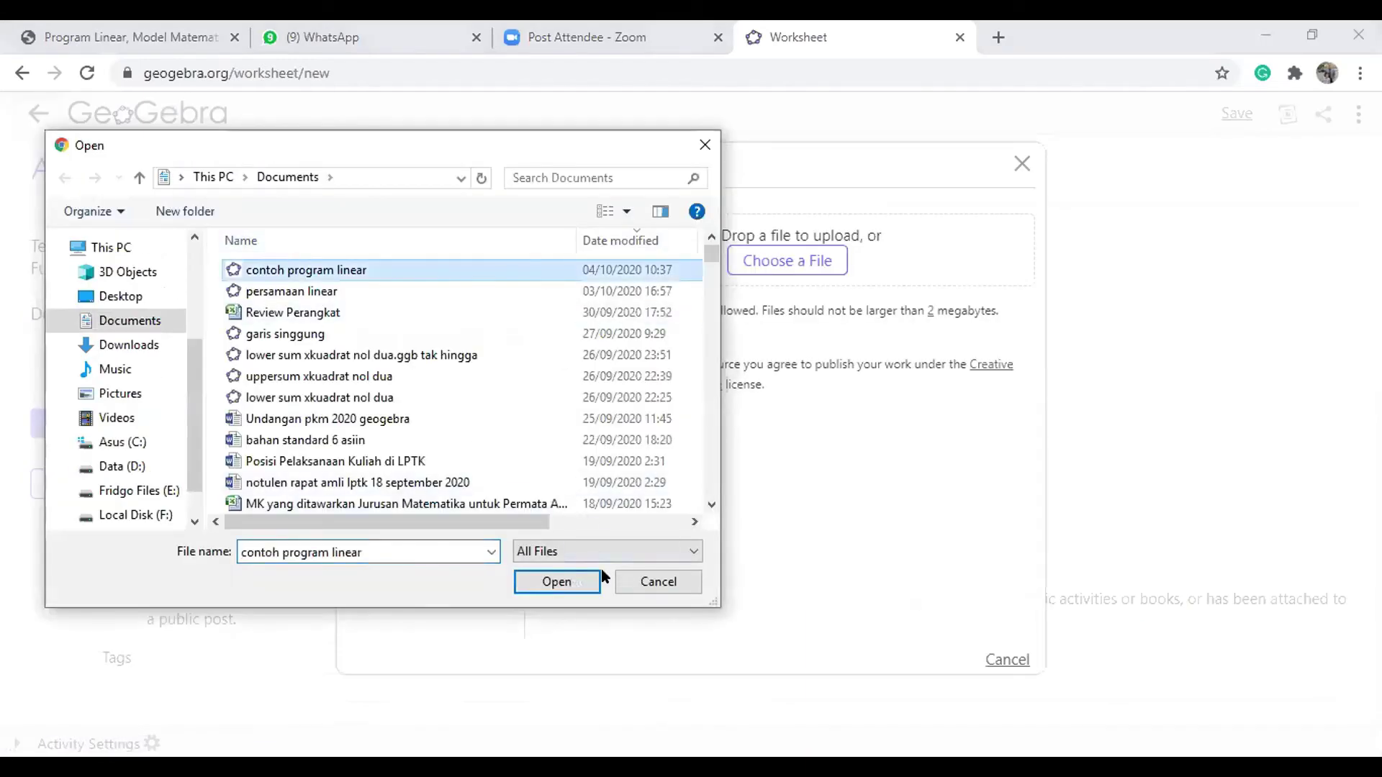
left_click(588, 581)
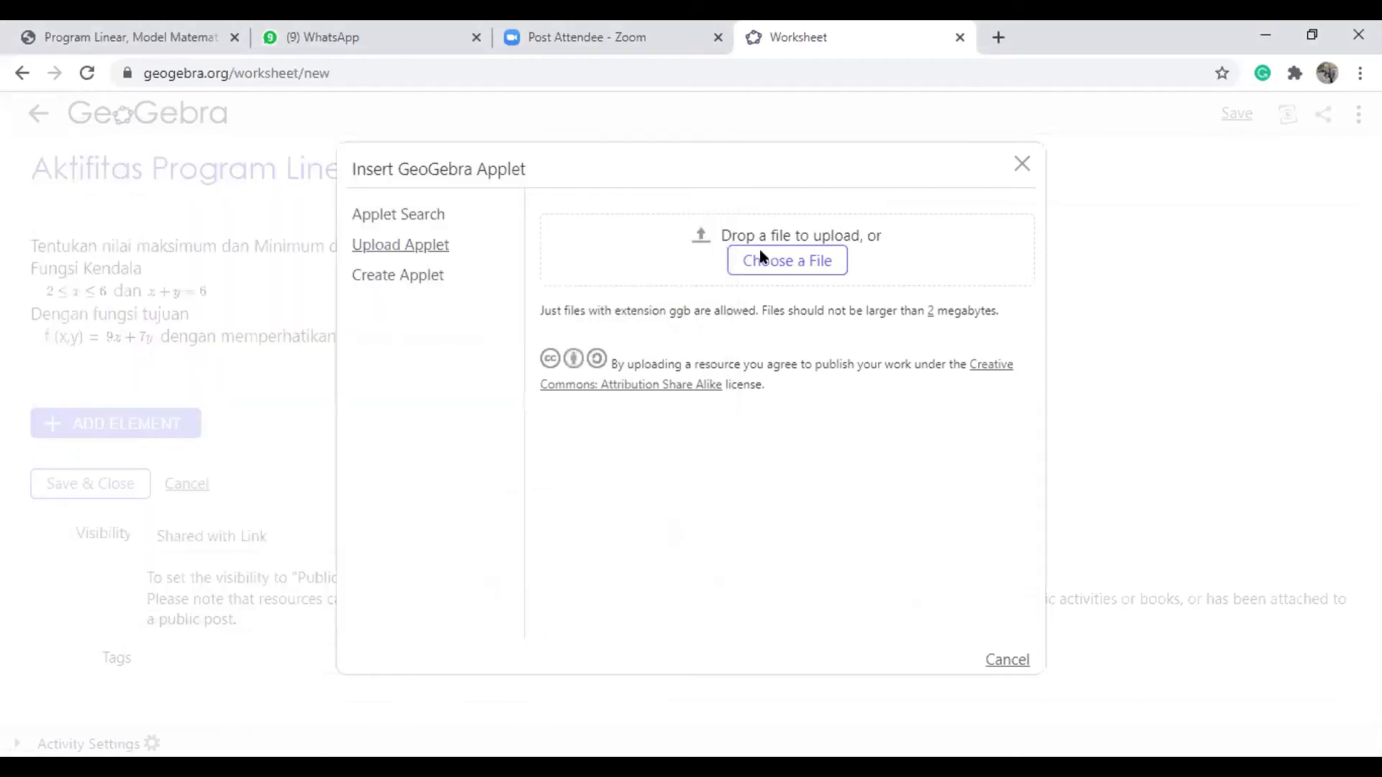
left_click(784, 260)
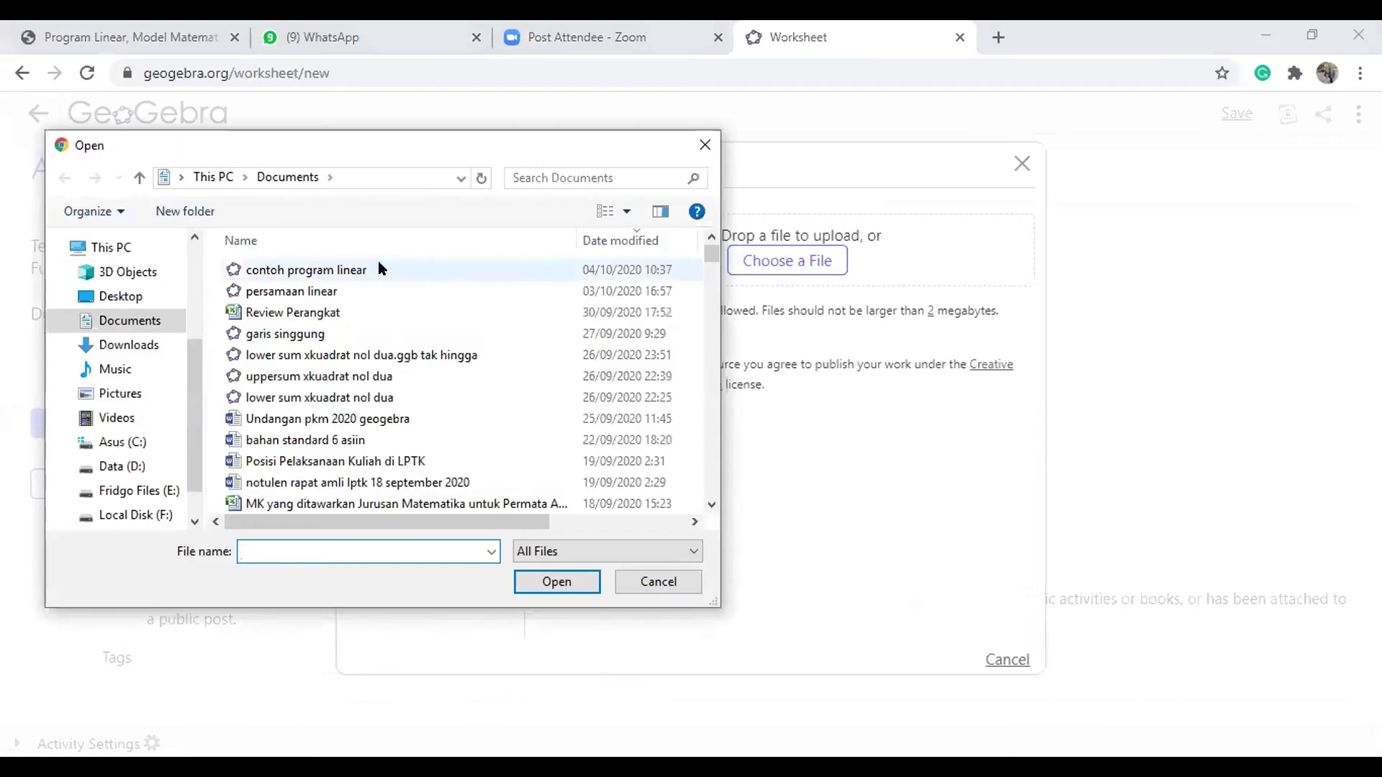
left_click(351, 270)
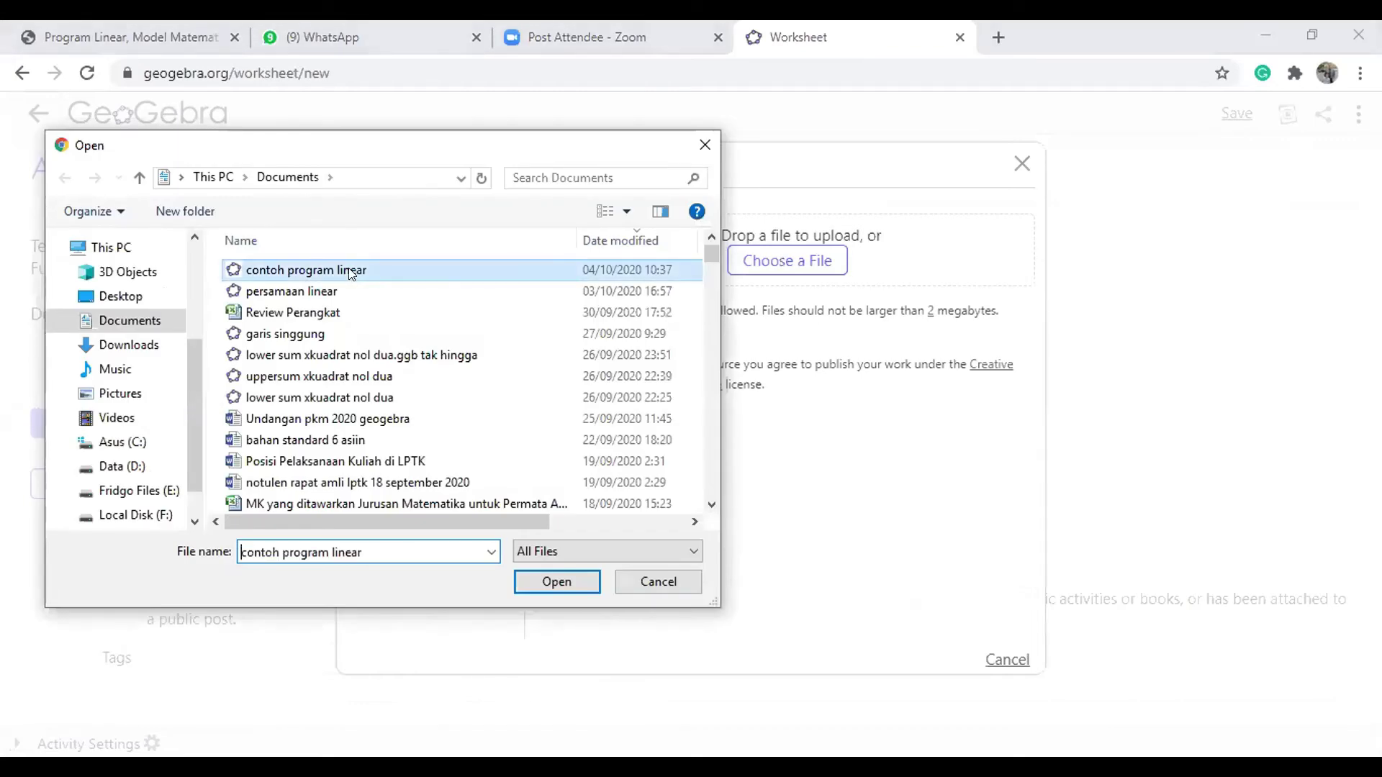
left_click_drag(350, 272, 928, 274)
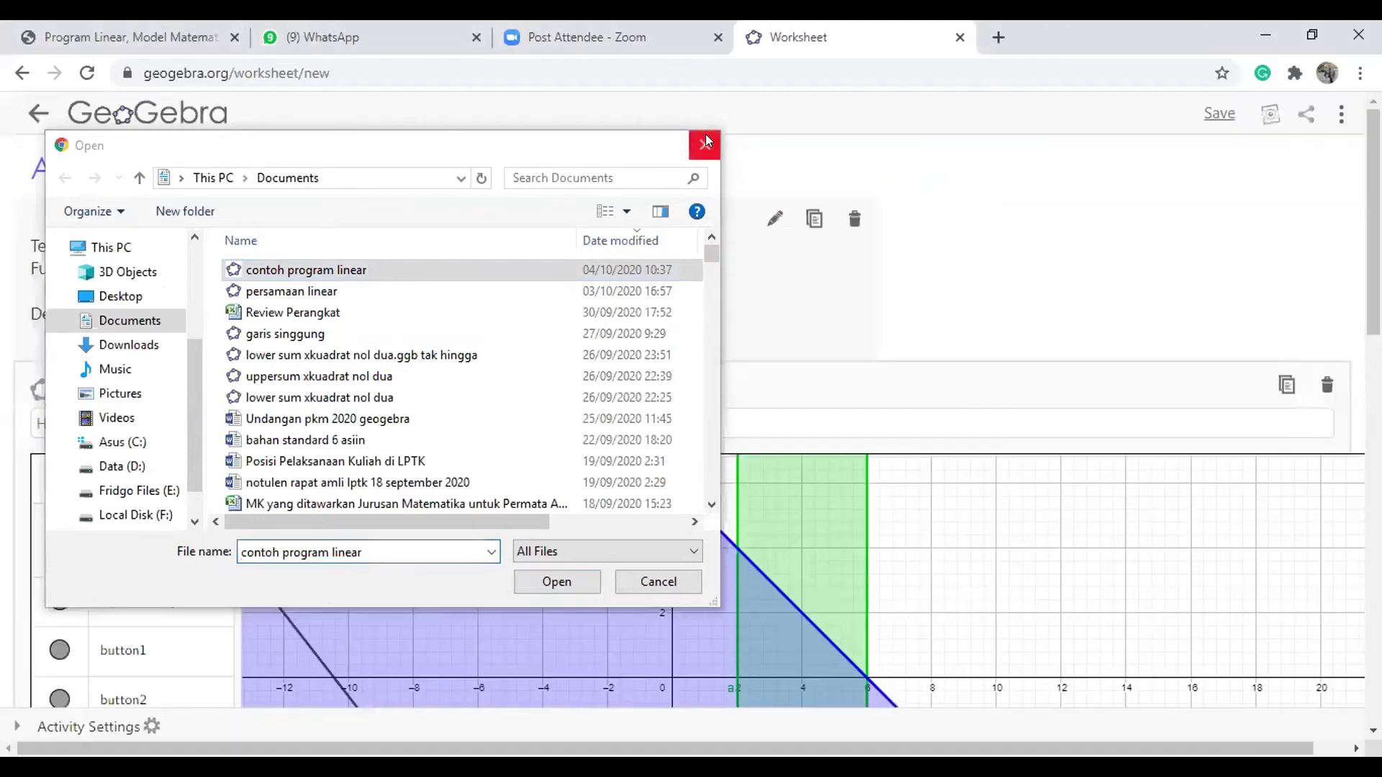
left_click(706, 141)
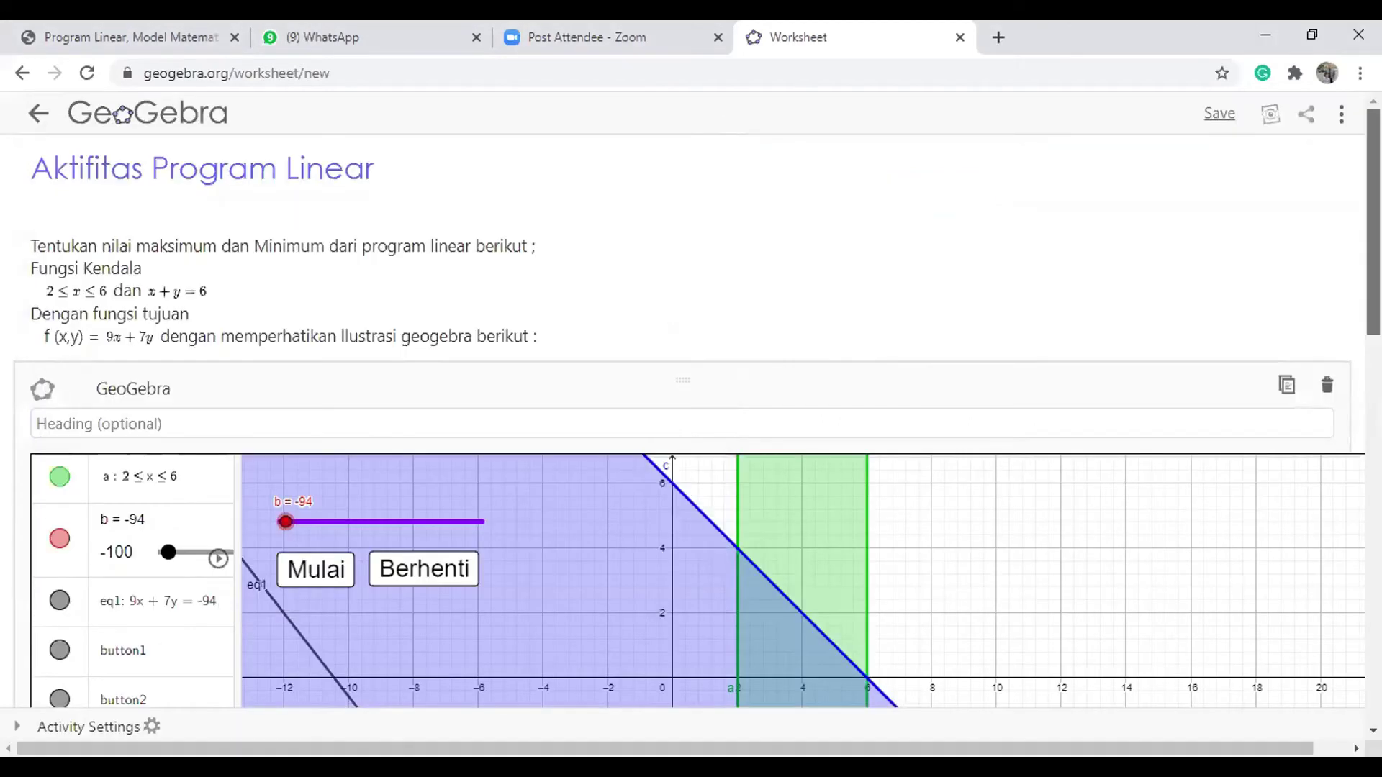
Set the newly uploaded applet's height to 600 in its advanced settings, keeping the aspect ratio preserved
scroll(691, 417, "down", 5)
scroll(690, 418, "down", 6)
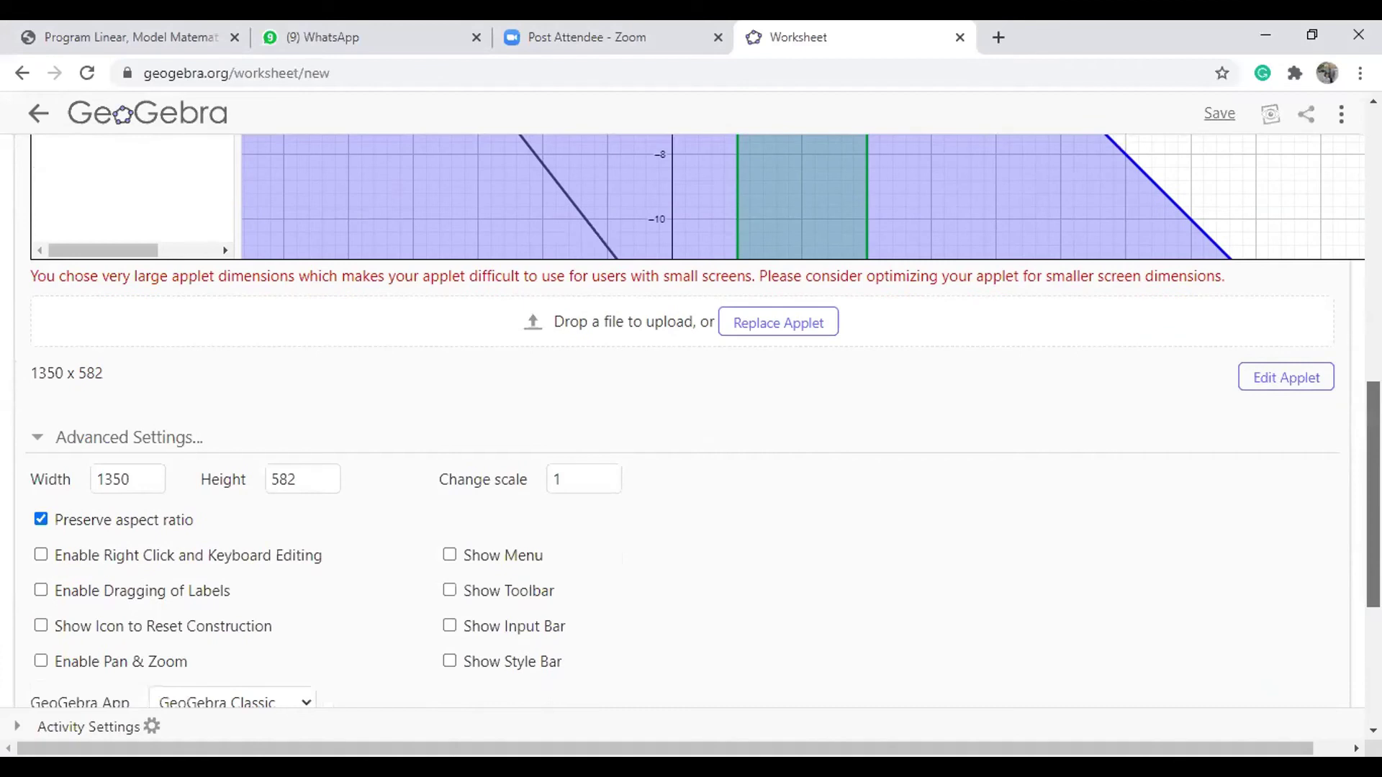
scroll(808, 611, "down", 1)
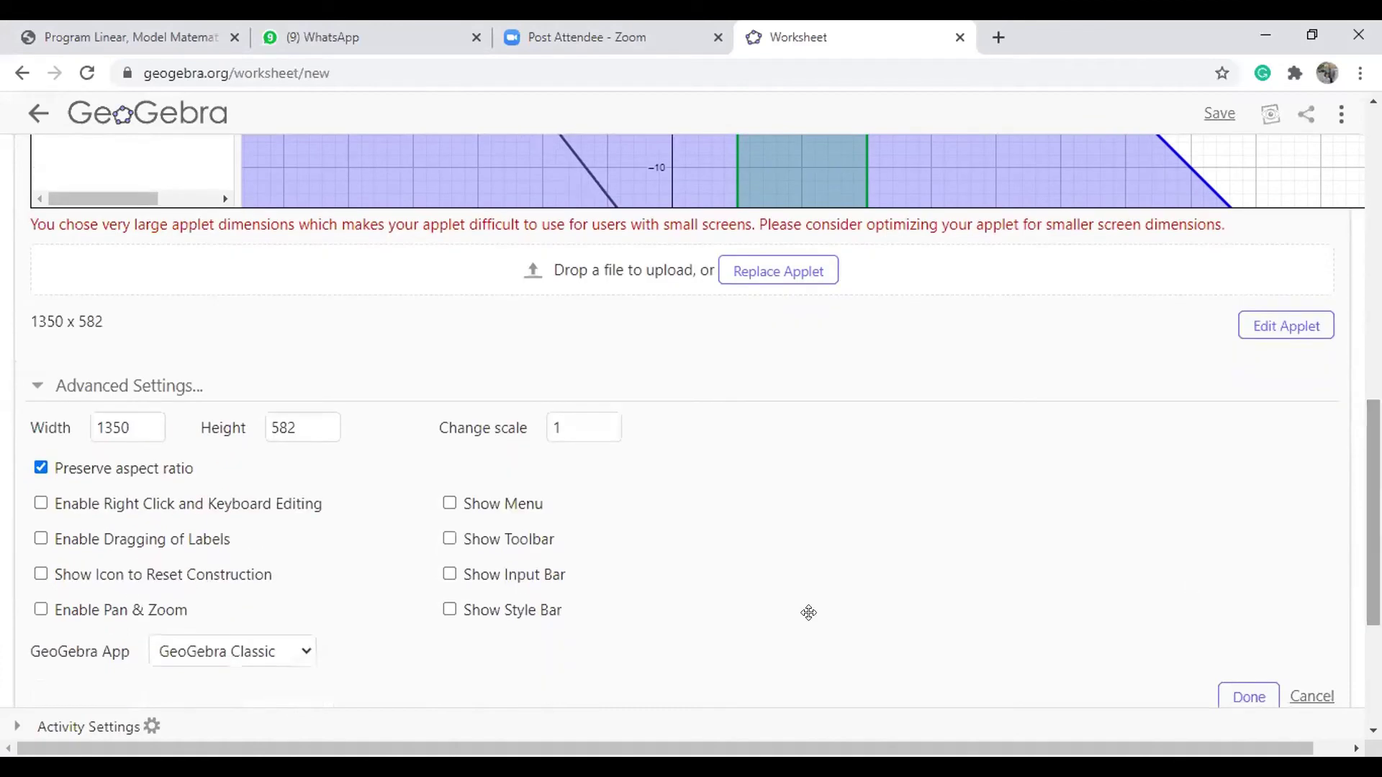
left_click(292, 424)
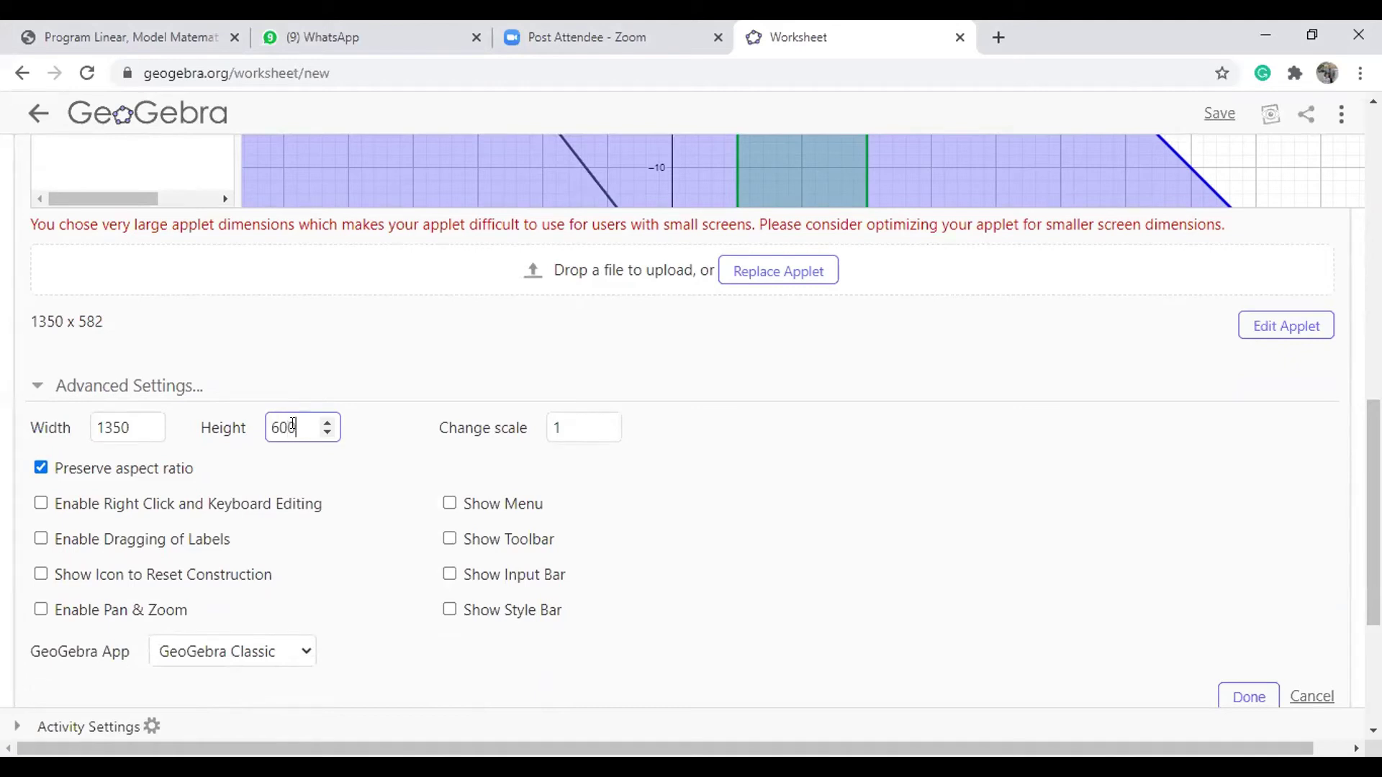
left_click(120, 434)
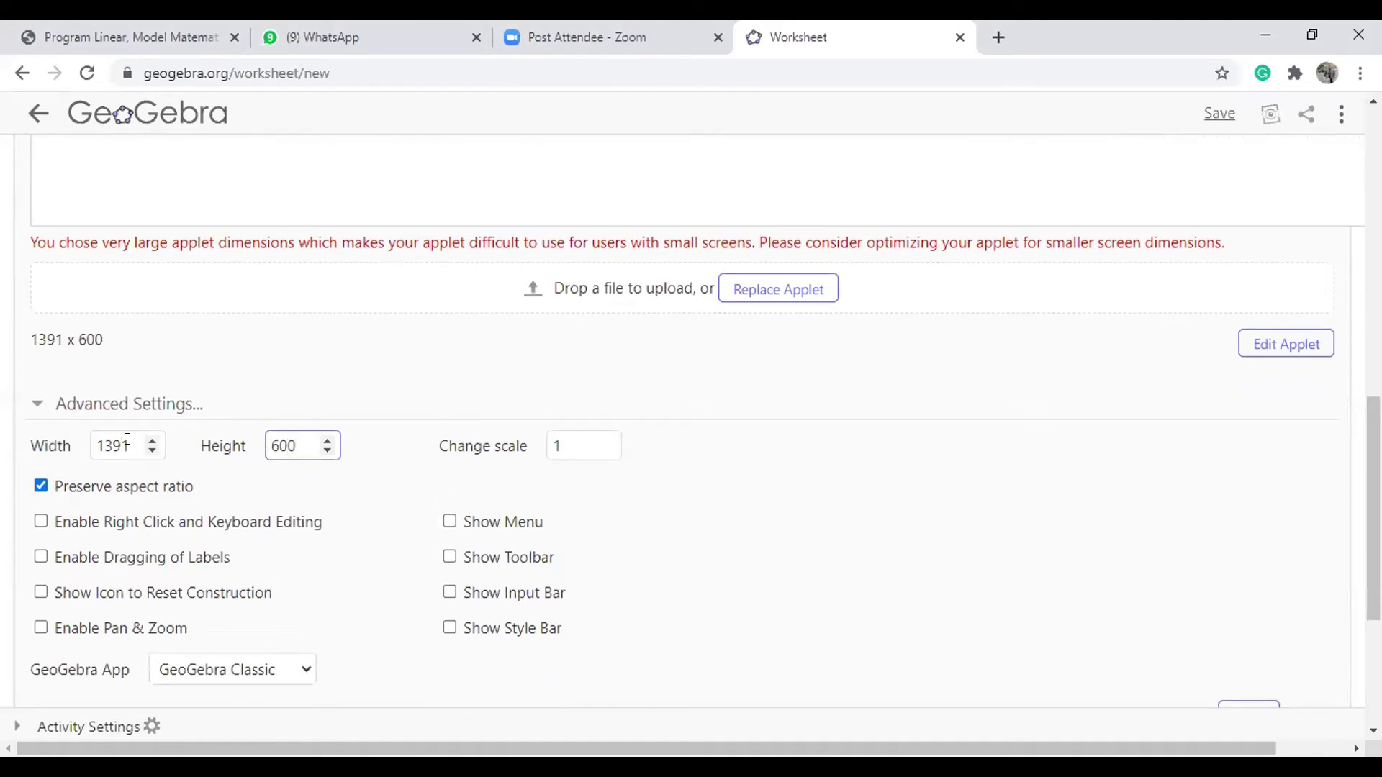
key("Return")
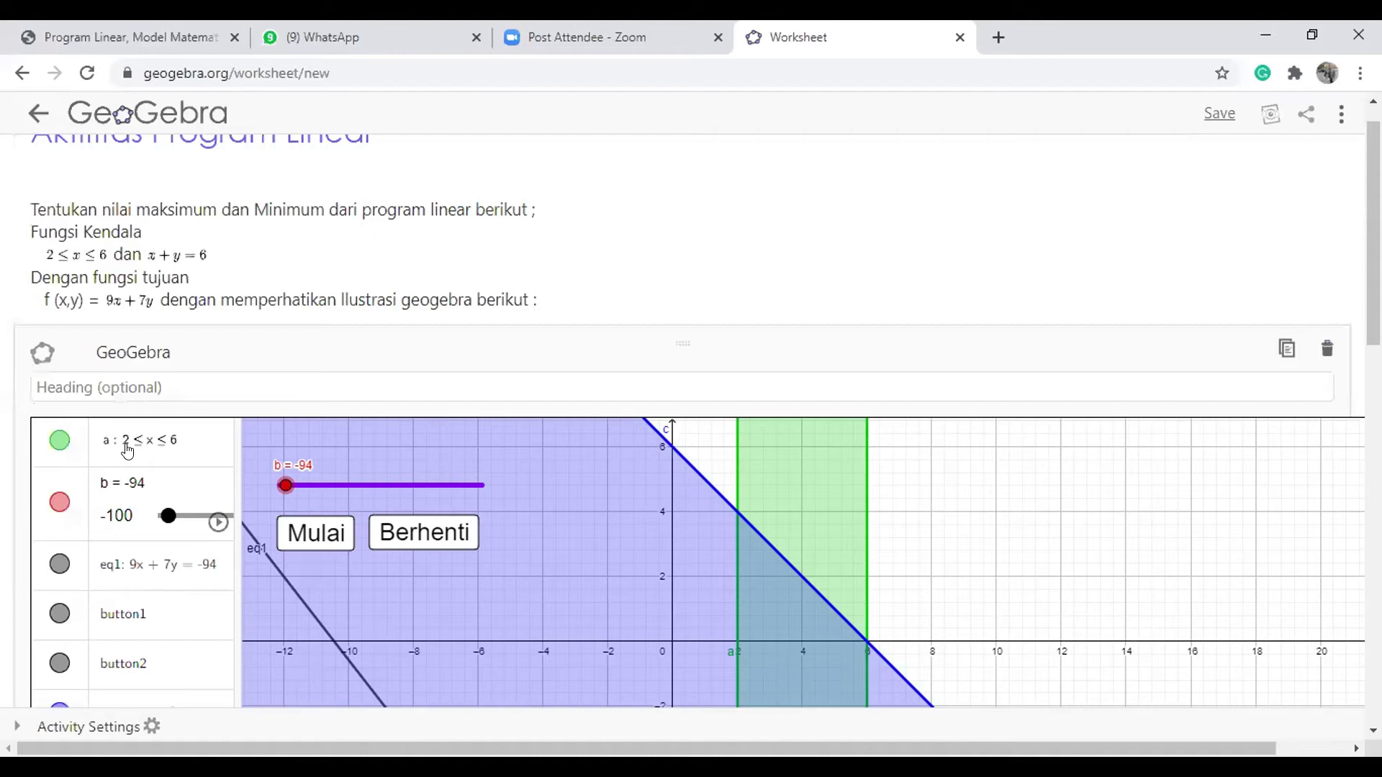
Set the applet's width to 800 with its aspect ratio preserved so it fits smaller screens
left_click_drag(1373, 306, 1373, 663)
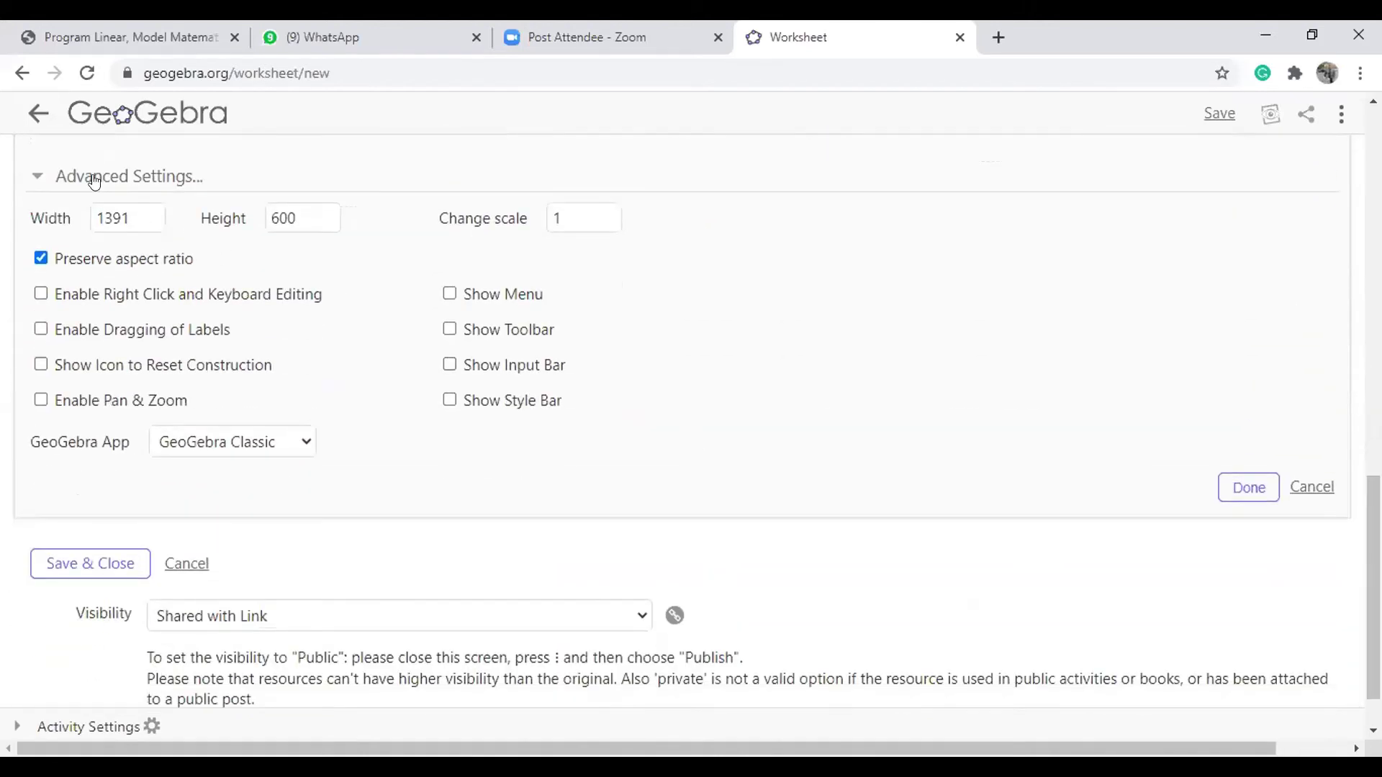
left_click(123, 220)
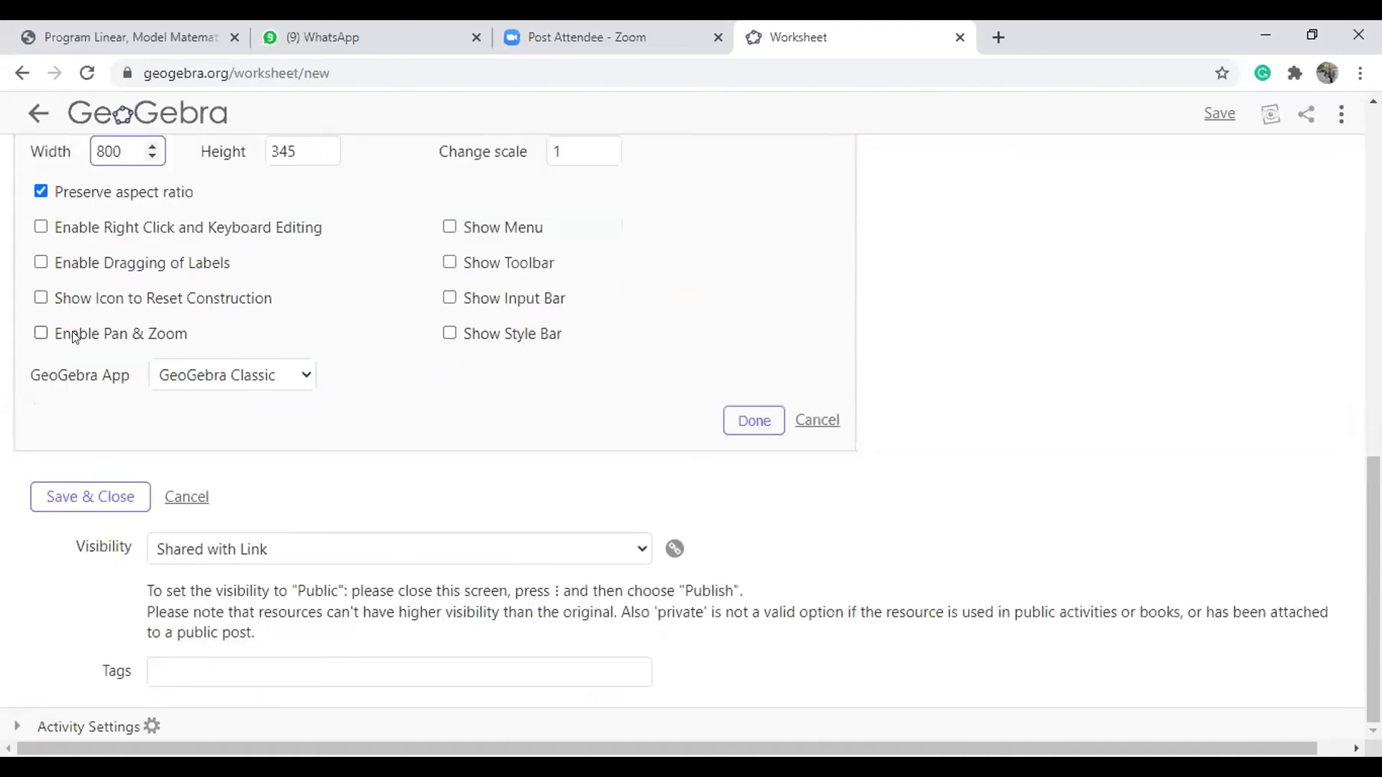
Check the resized applet and discard the whole unsaved applet element by cancelling its editing
key("Return")
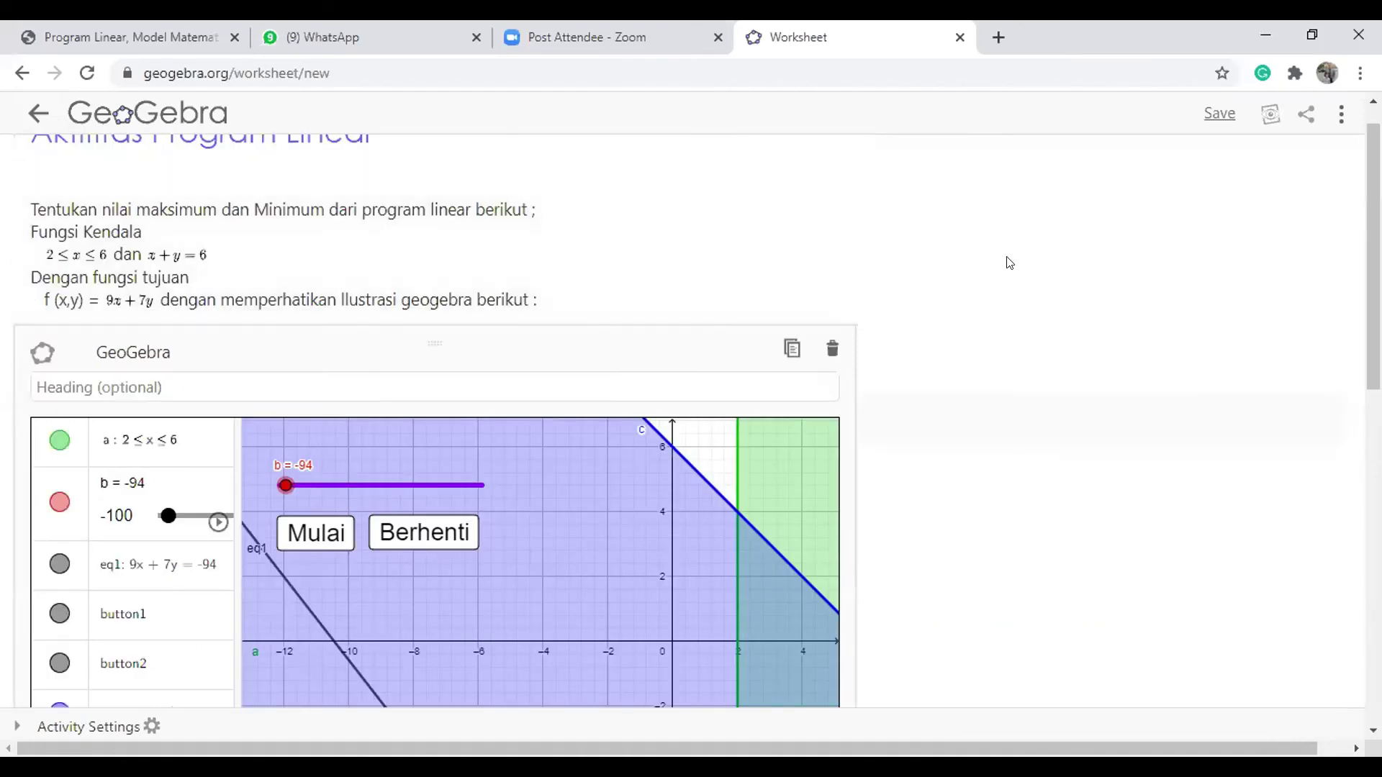
left_click_drag(1373, 288, 1373, 553)
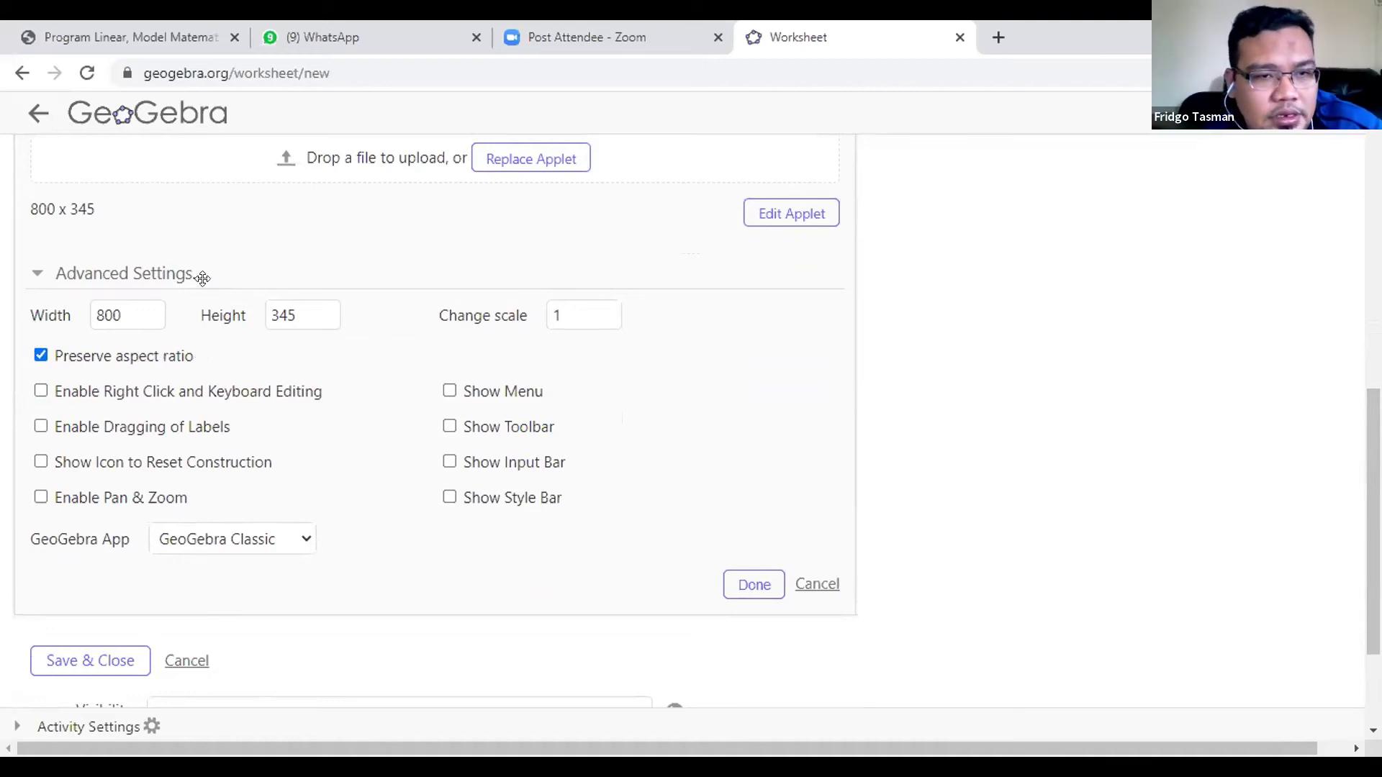
scroll(734, 469, "up", 6)
scroll(691, 472, "up", 1)
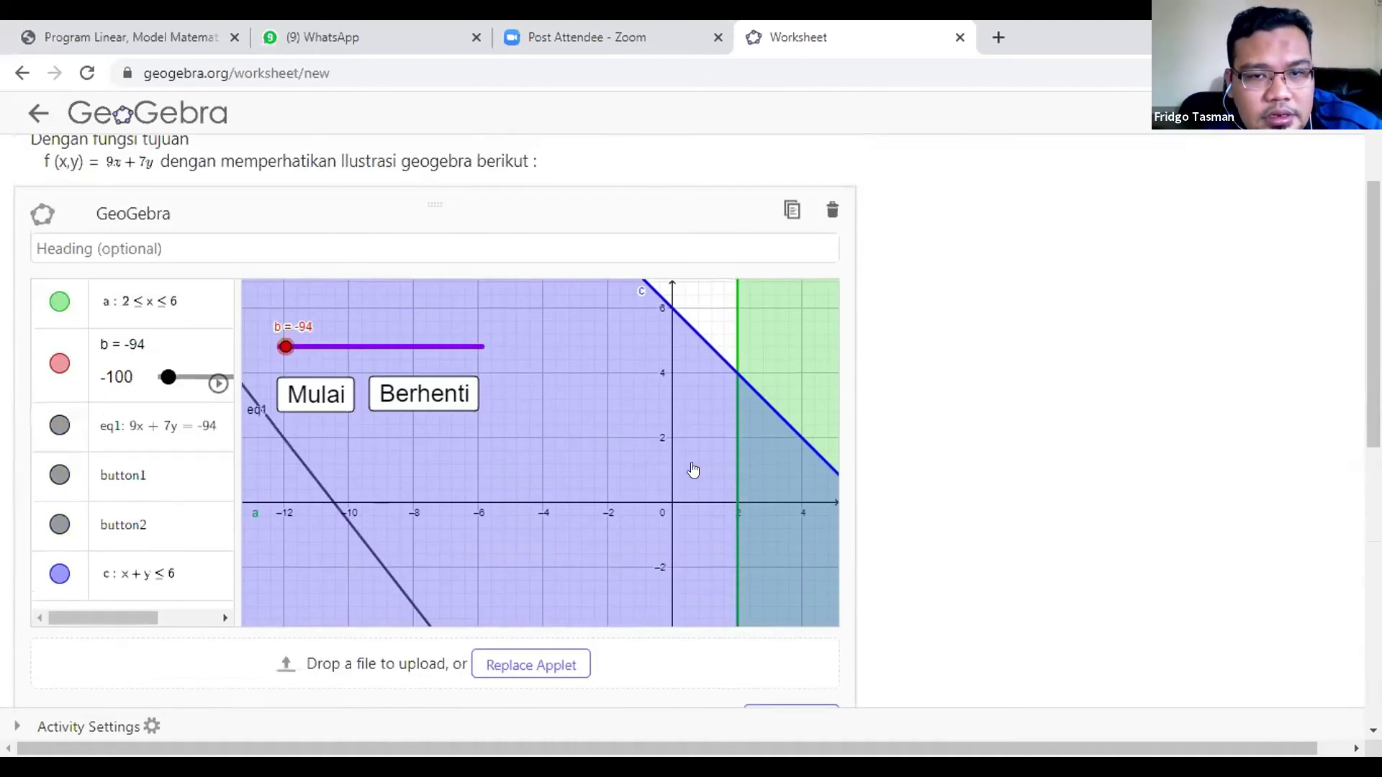
left_click(571, 494)
scroll(953, 420, "down", 1)
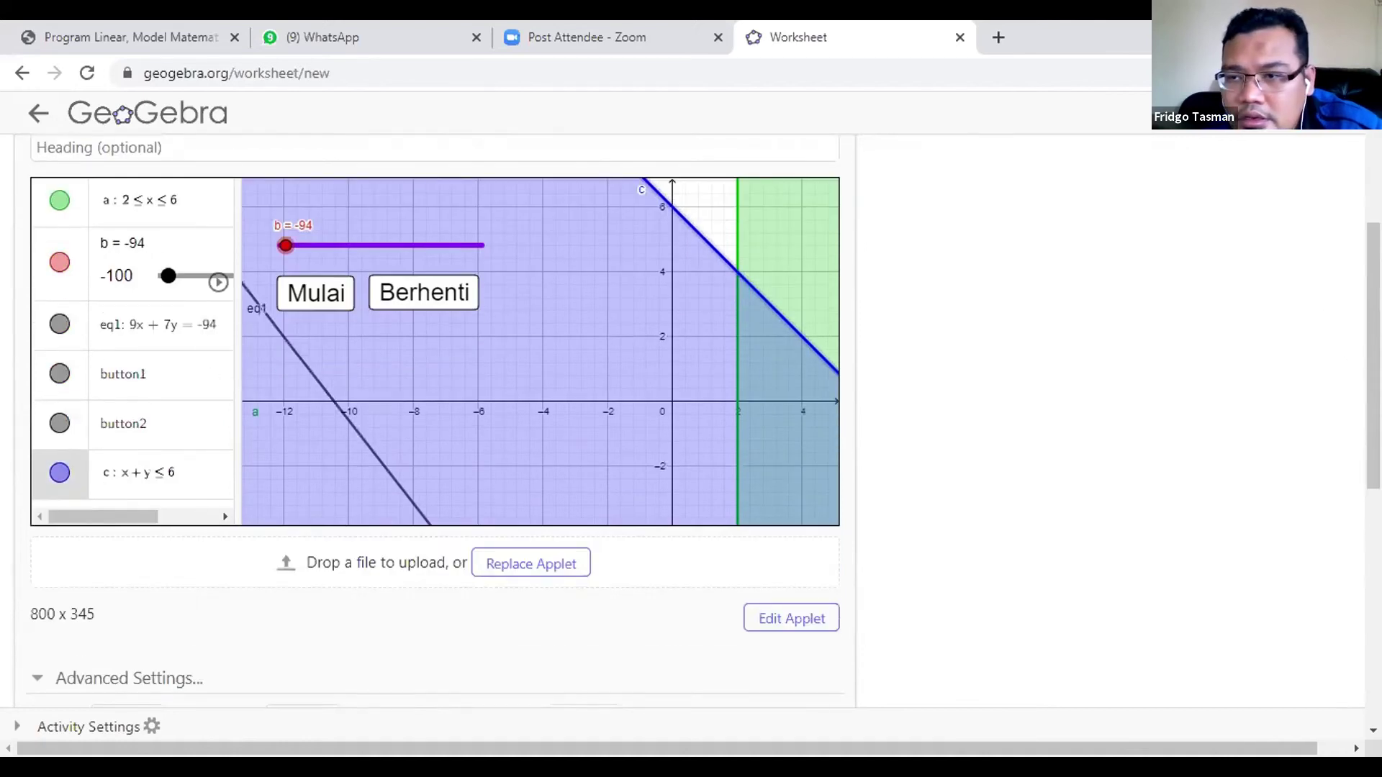
left_click_drag(1373, 378, 1371, 515)
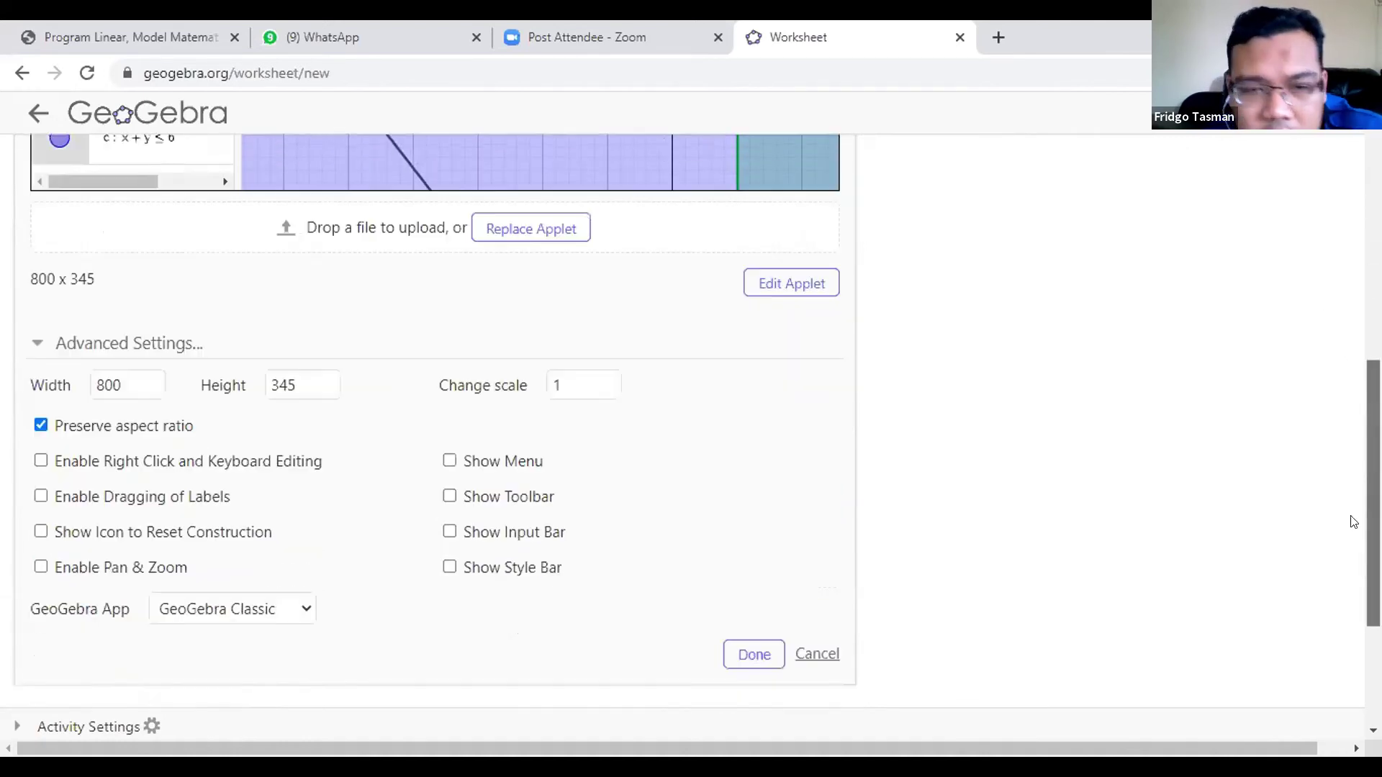
left_click(824, 655)
Add a GeoGebra element below the task text again by uploading contoh program linear from the Documents folder
left_click(90, 440)
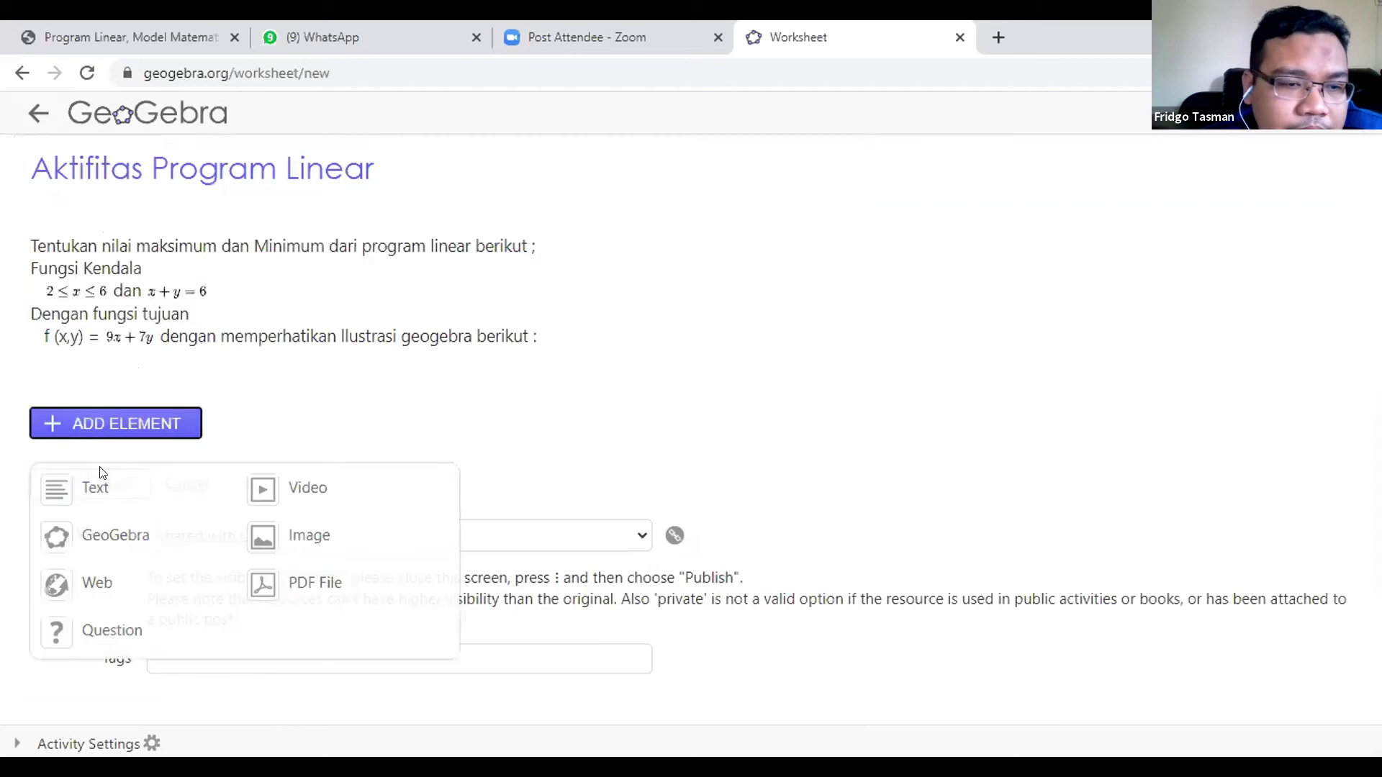
left_click(103, 536)
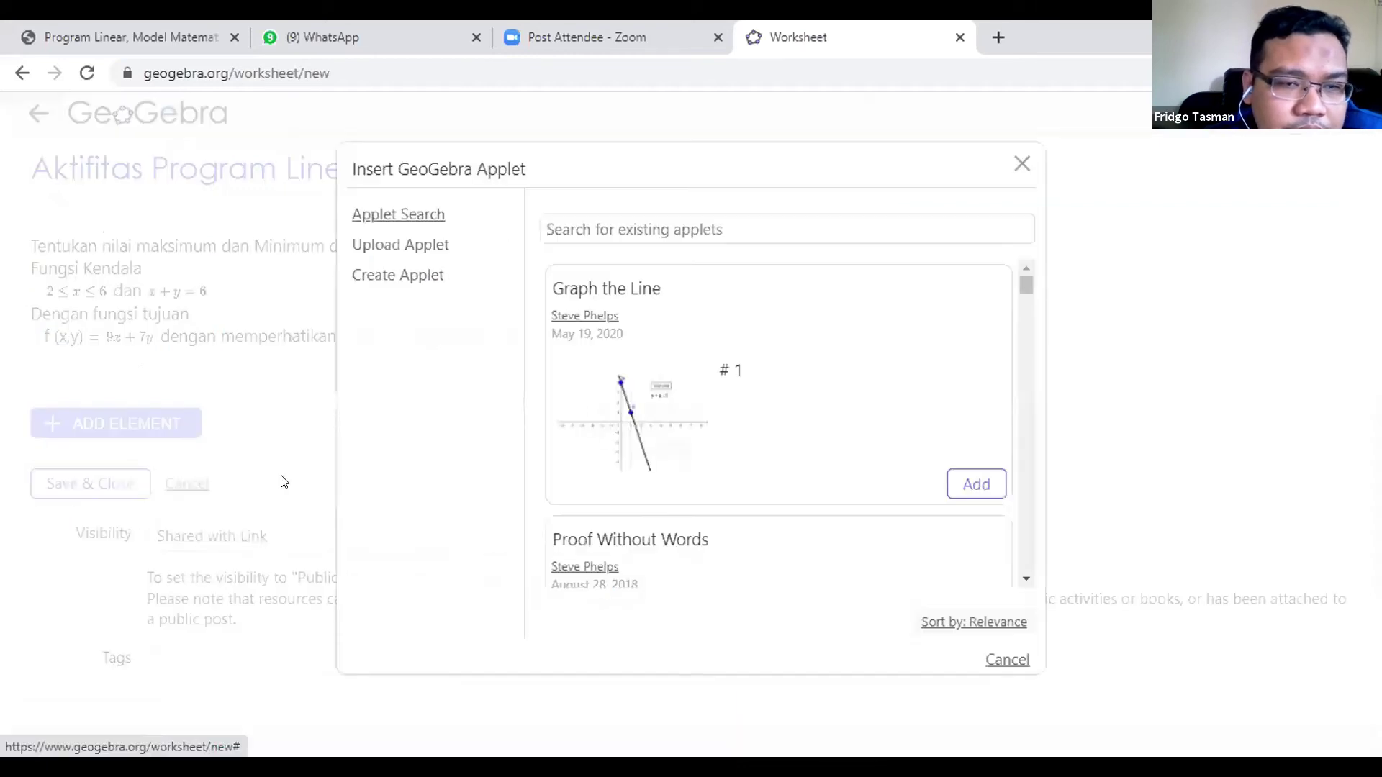
left_click(428, 245)
left_click(765, 259)
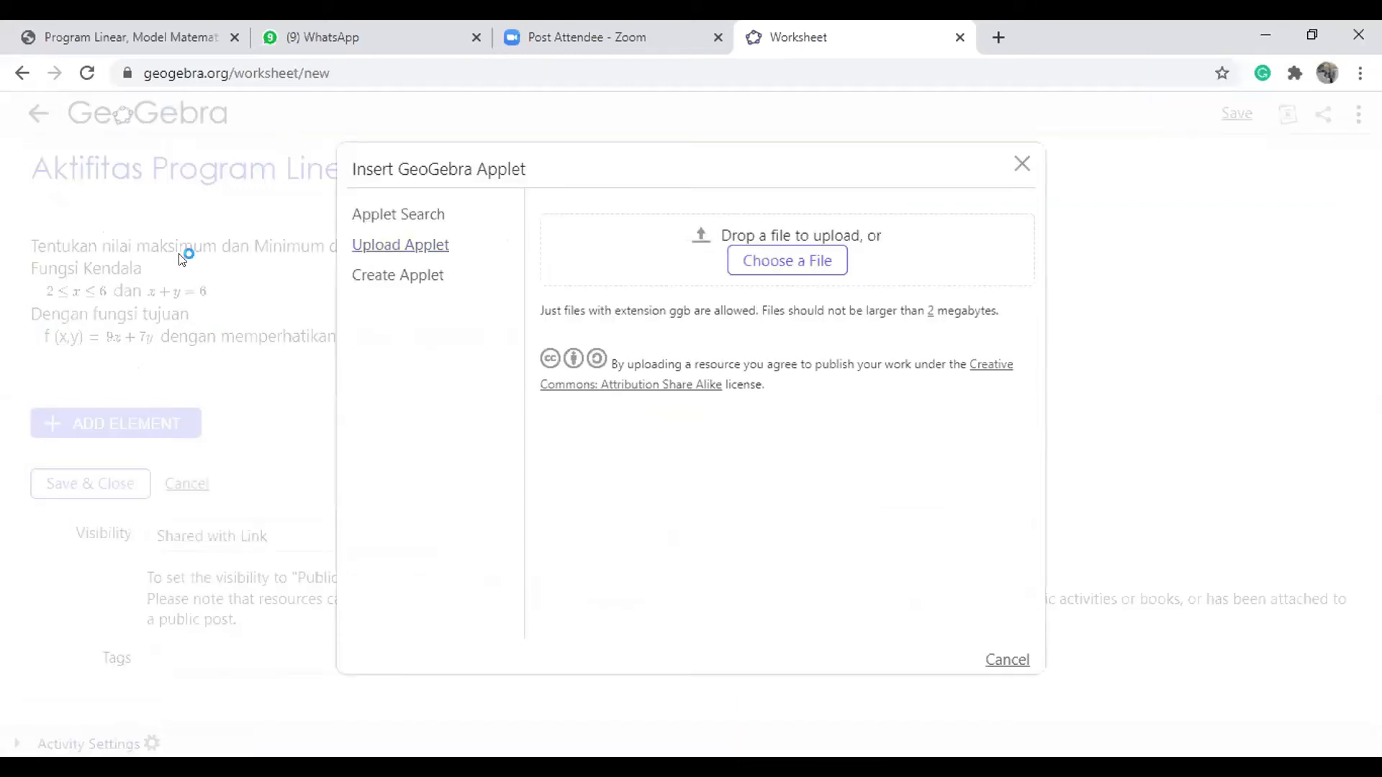
left_click(295, 269)
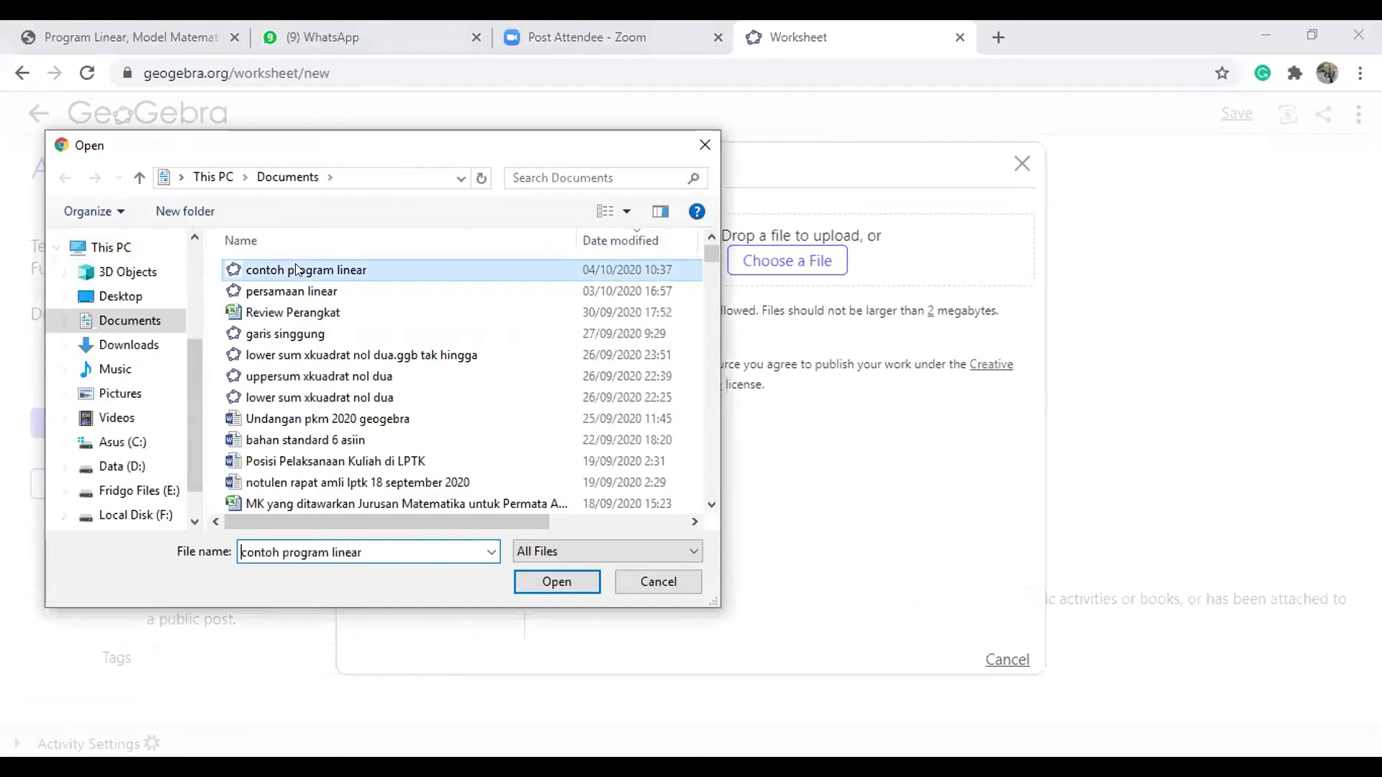
double_click(295, 269)
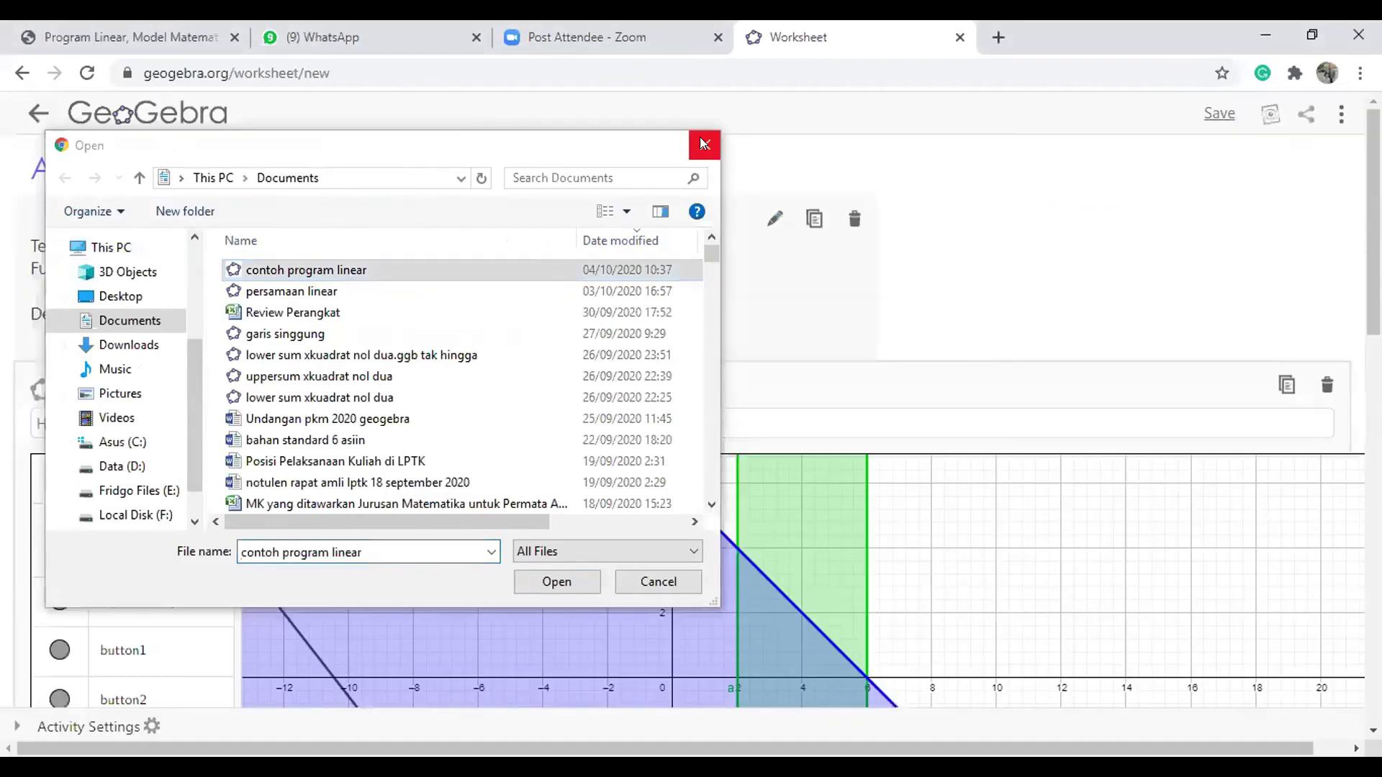
left_click(704, 145)
Turn off aspect ratio preservation for the uploaded applet and set its width to 800
scroll(691, 421, "down", 8)
scroll(2, 370, "down", 3)
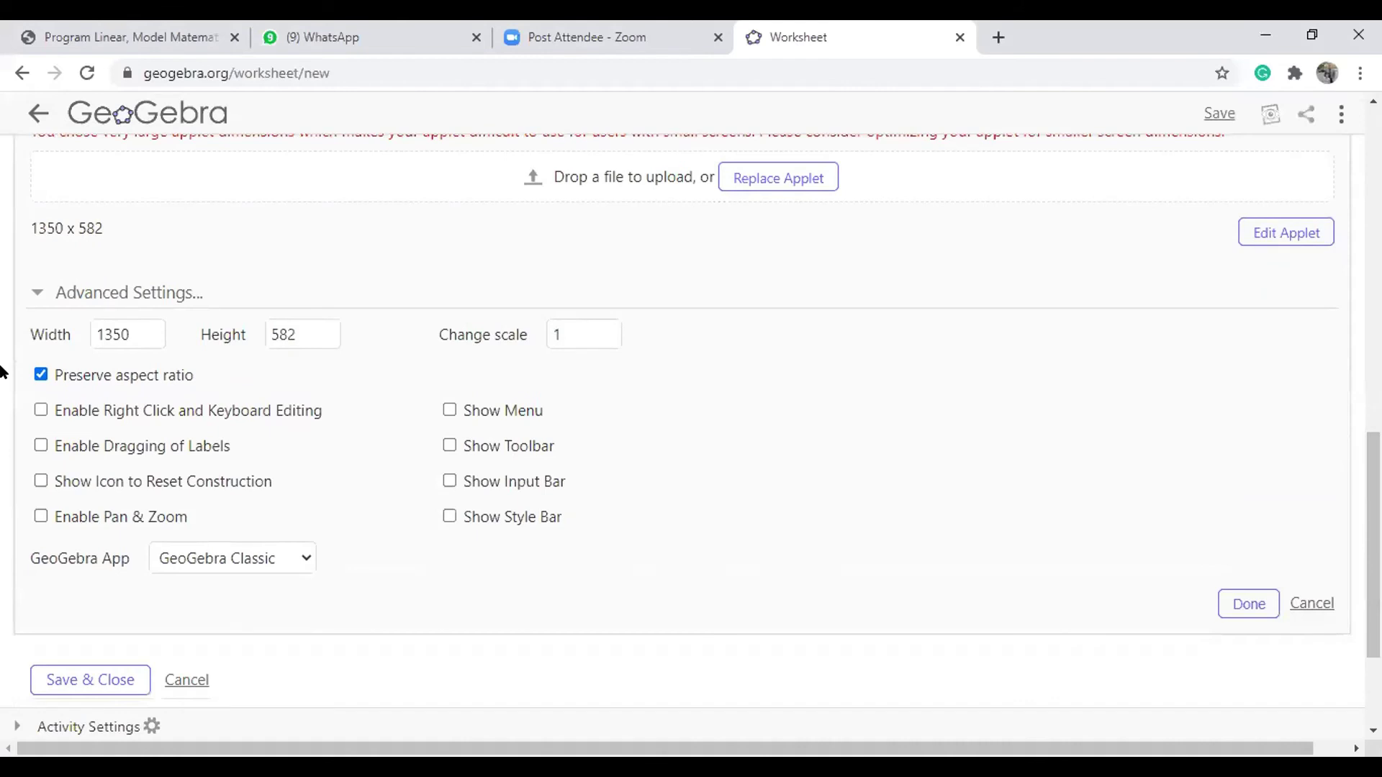
left_click(41, 373)
left_click_drag(138, 336, 52, 321)
type("800")
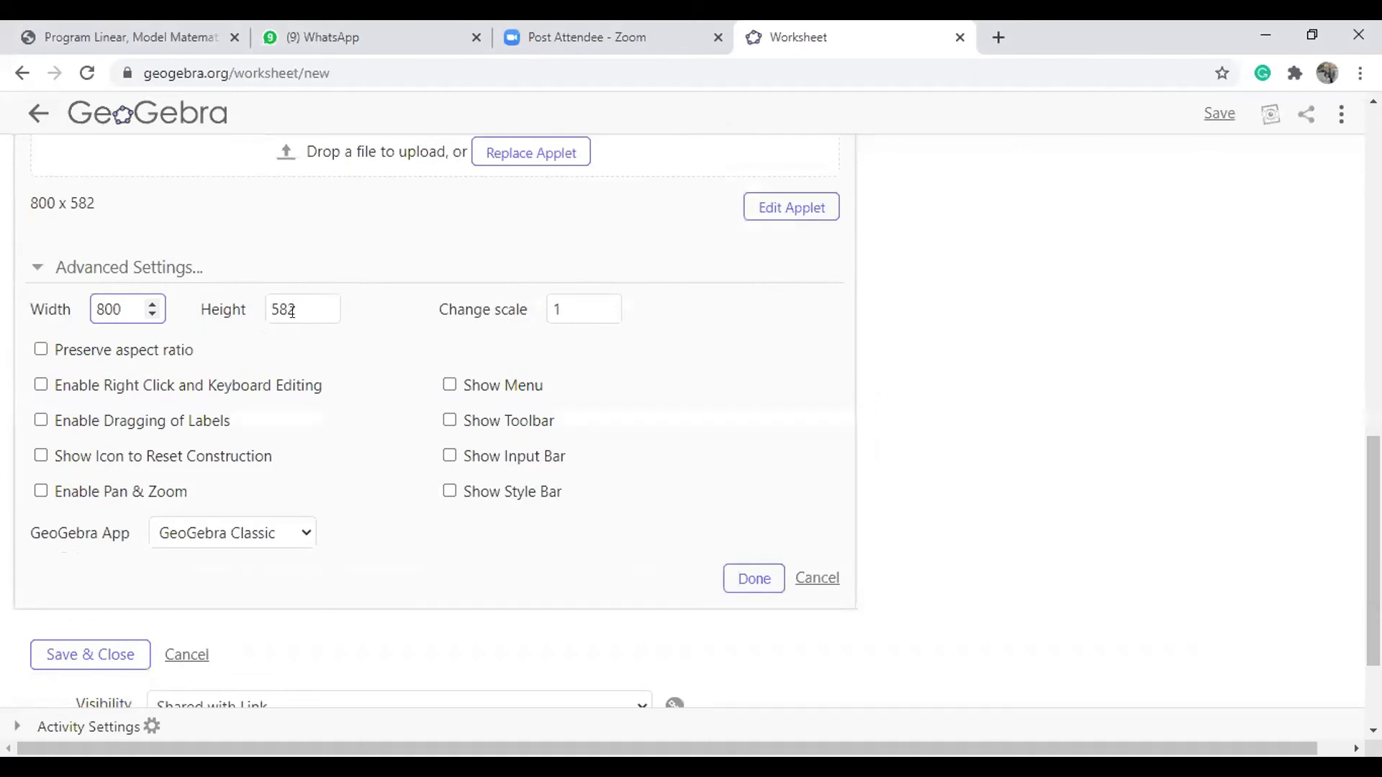
key("Return")
Set the applet's height to 600 and check its resized display
left_click_drag(1373, 338, 1353, 557)
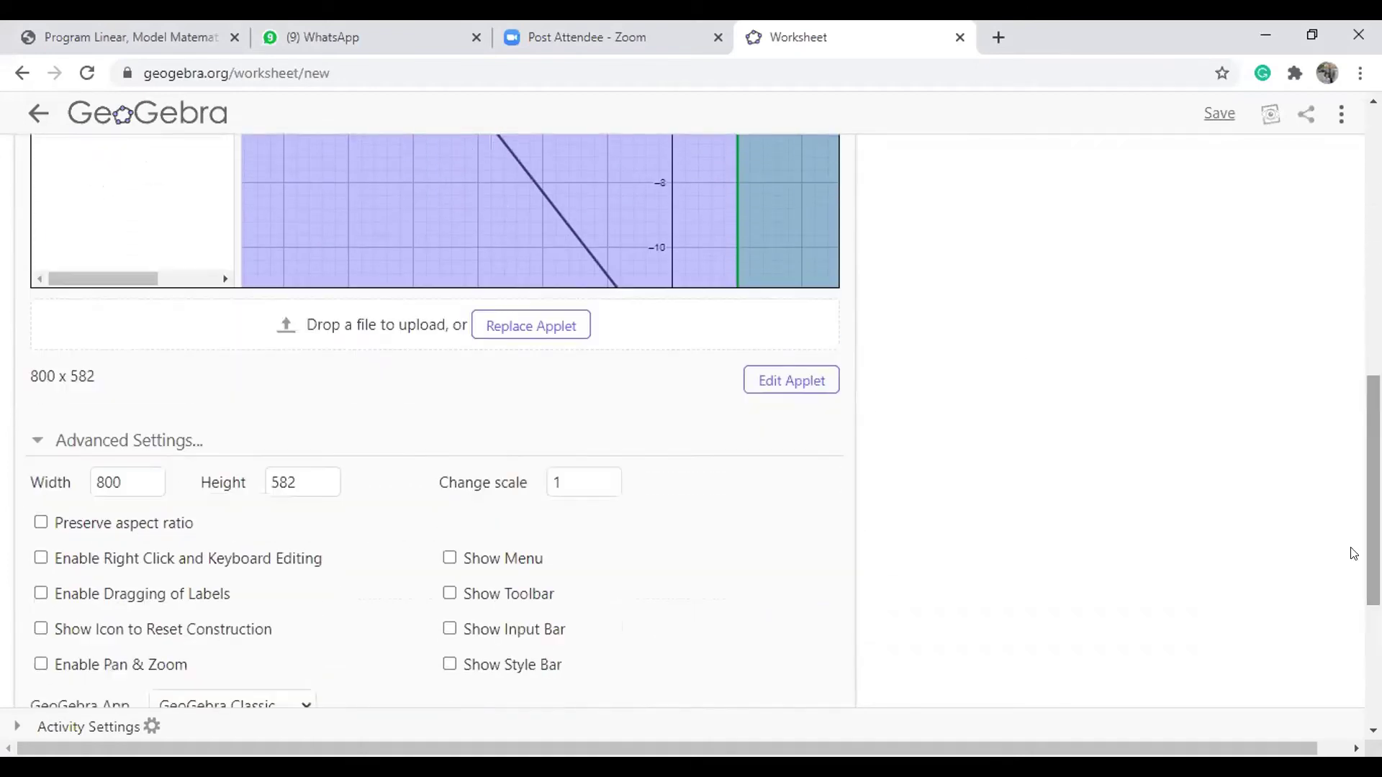
left_click(301, 482)
key("BackSpace")
key("BackSpace")
key("BackSpace")
type("600")
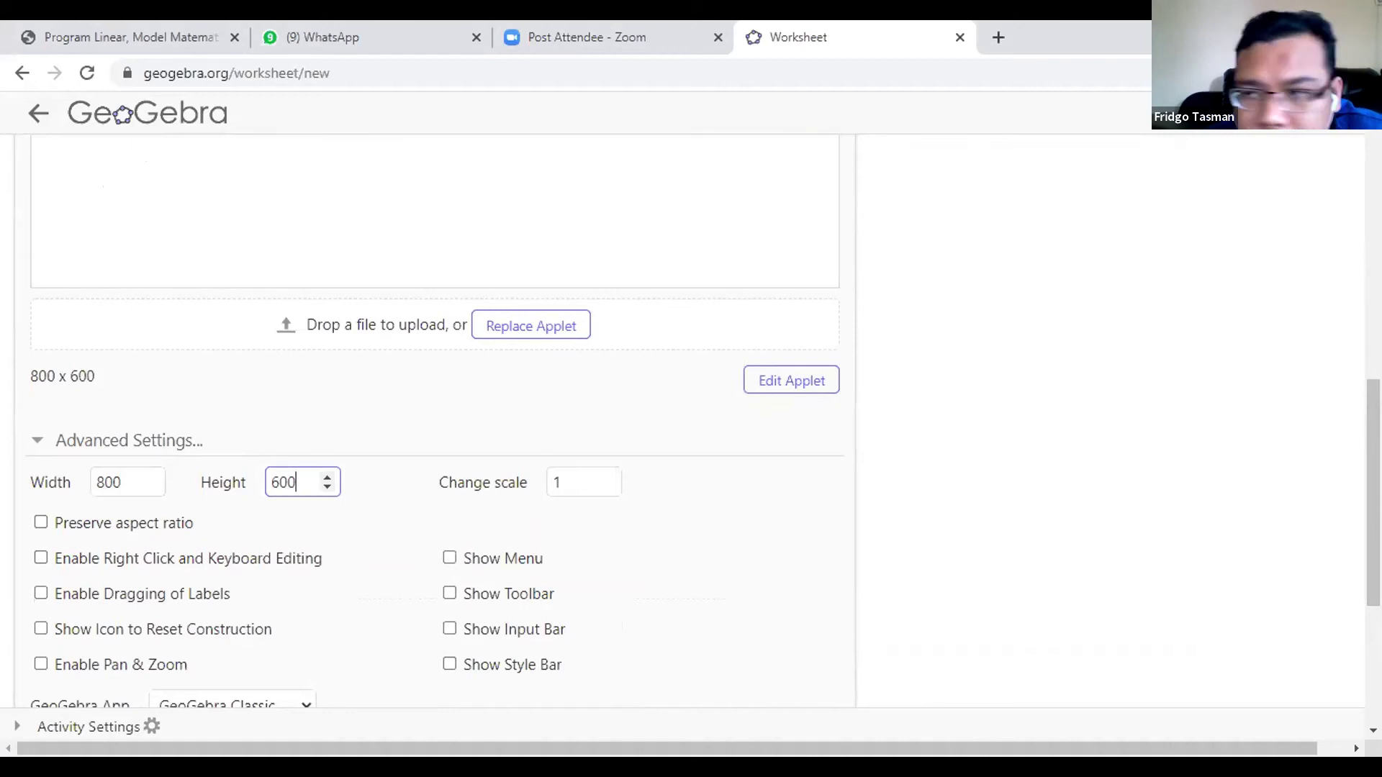
scroll(734, 182, "up", 10)
scroll(691, 417, "down", 8)
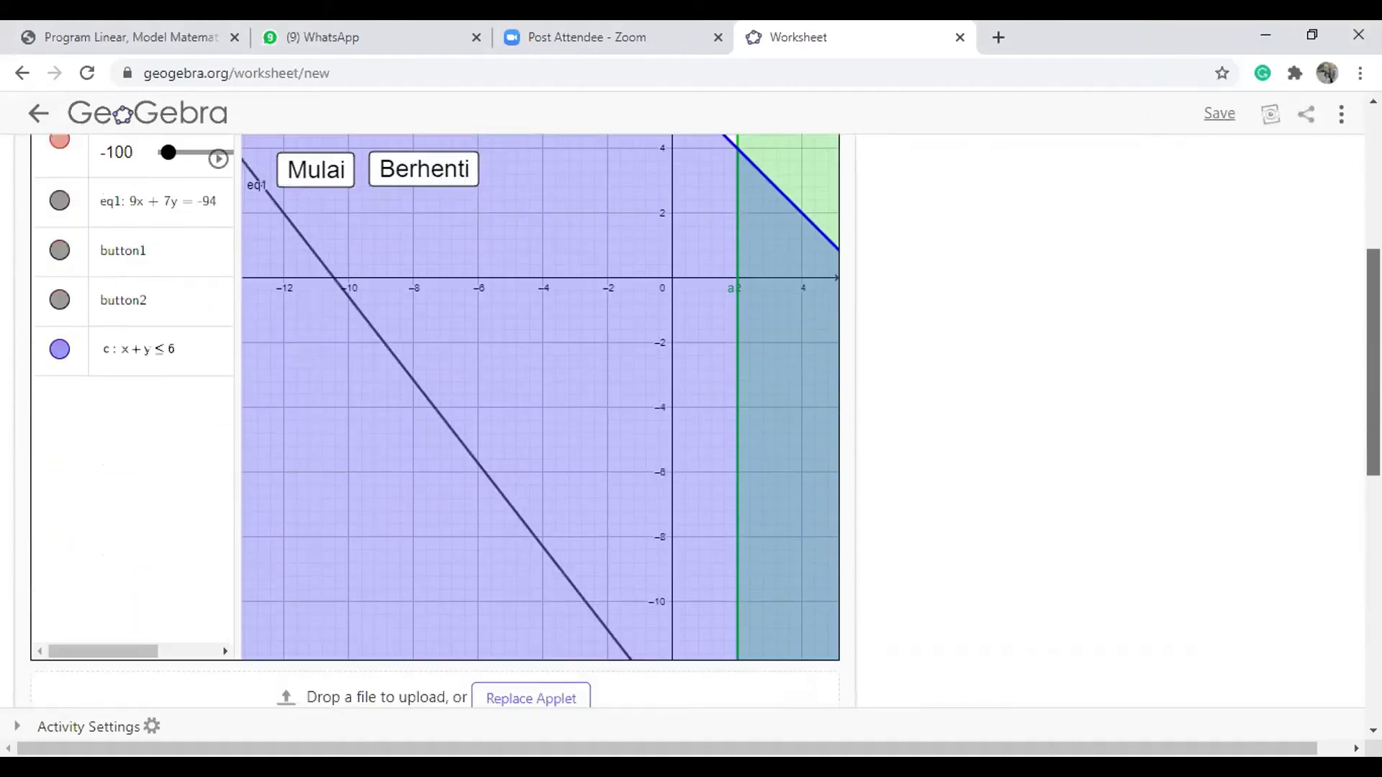
scroll(1310, 611, "down", 4)
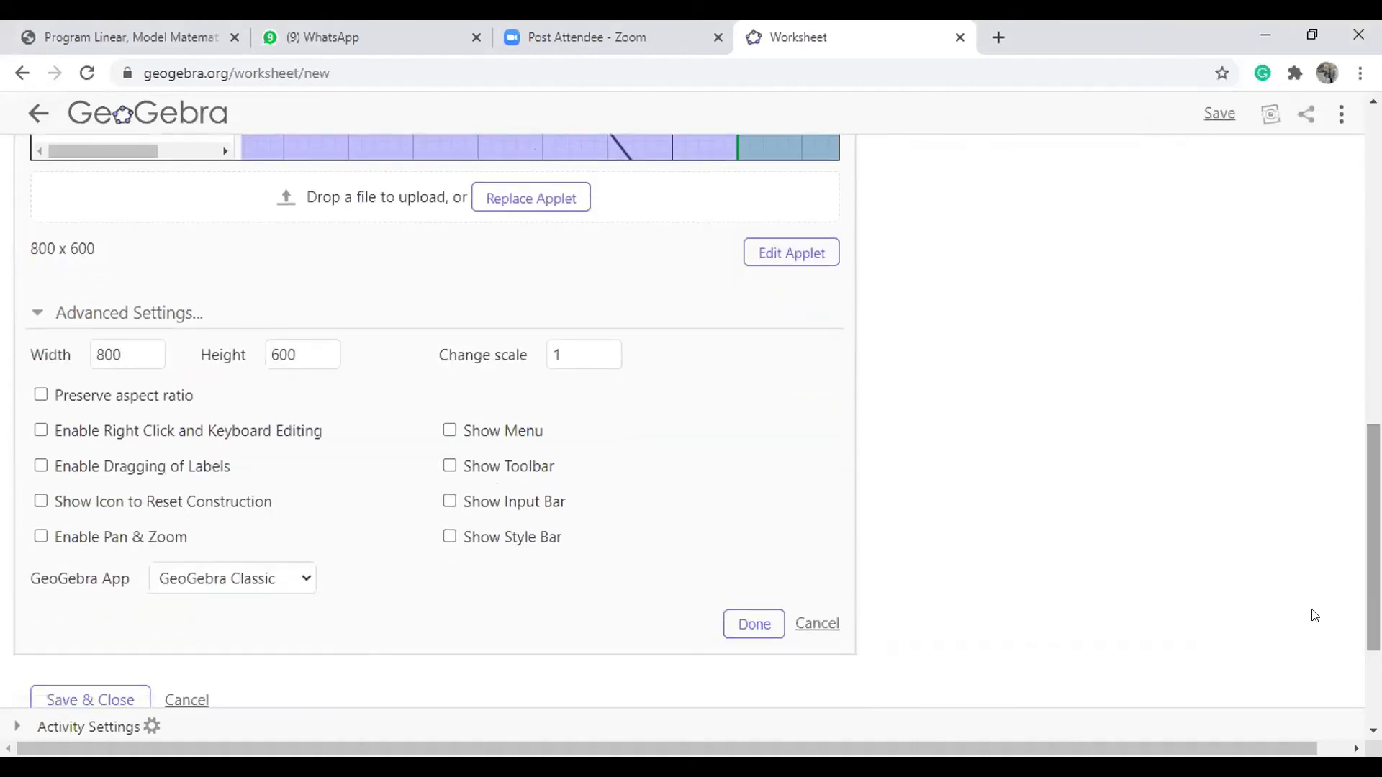
Enable Pan & Zoom and the dragging of labels for the applet
left_click(41, 537)
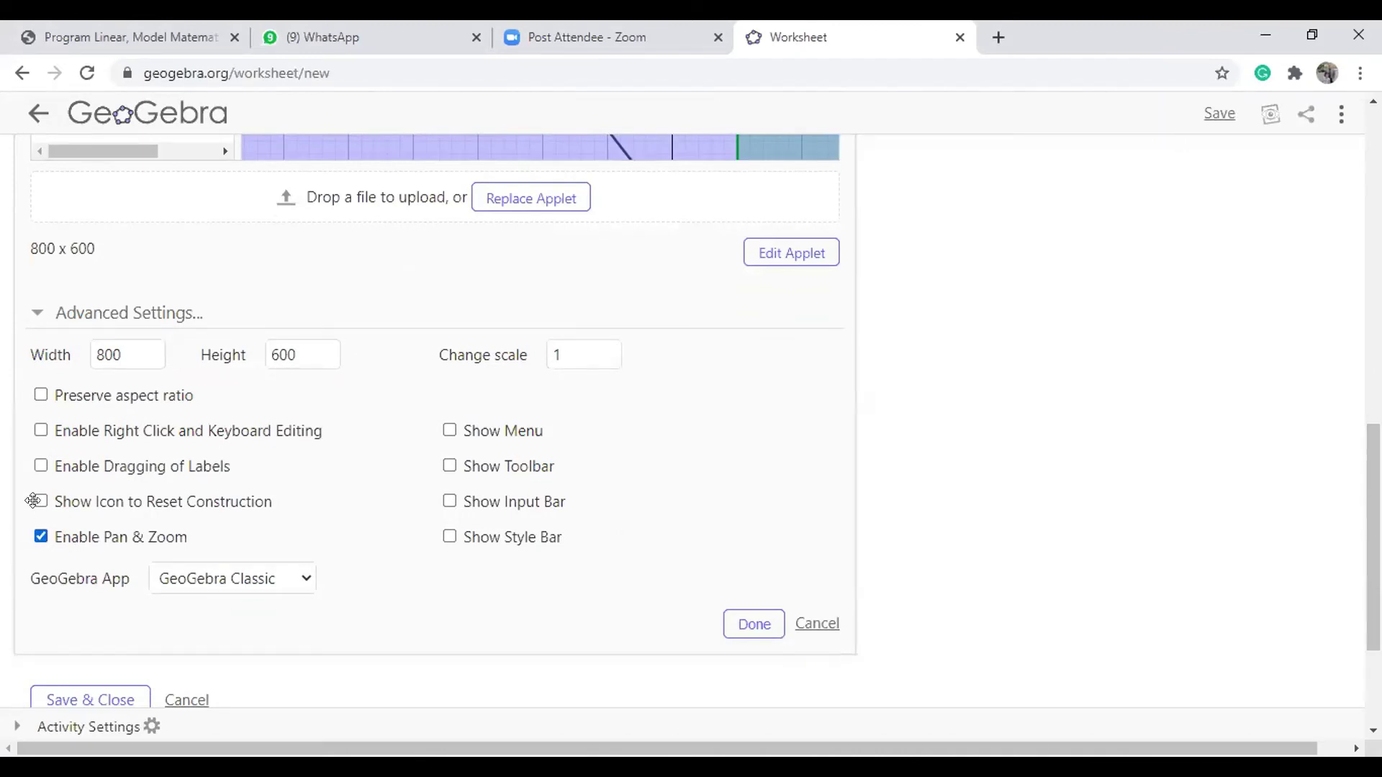
scroll(43, 487, "up", 10)
left_click_drag(1373, 230, 1222, 494)
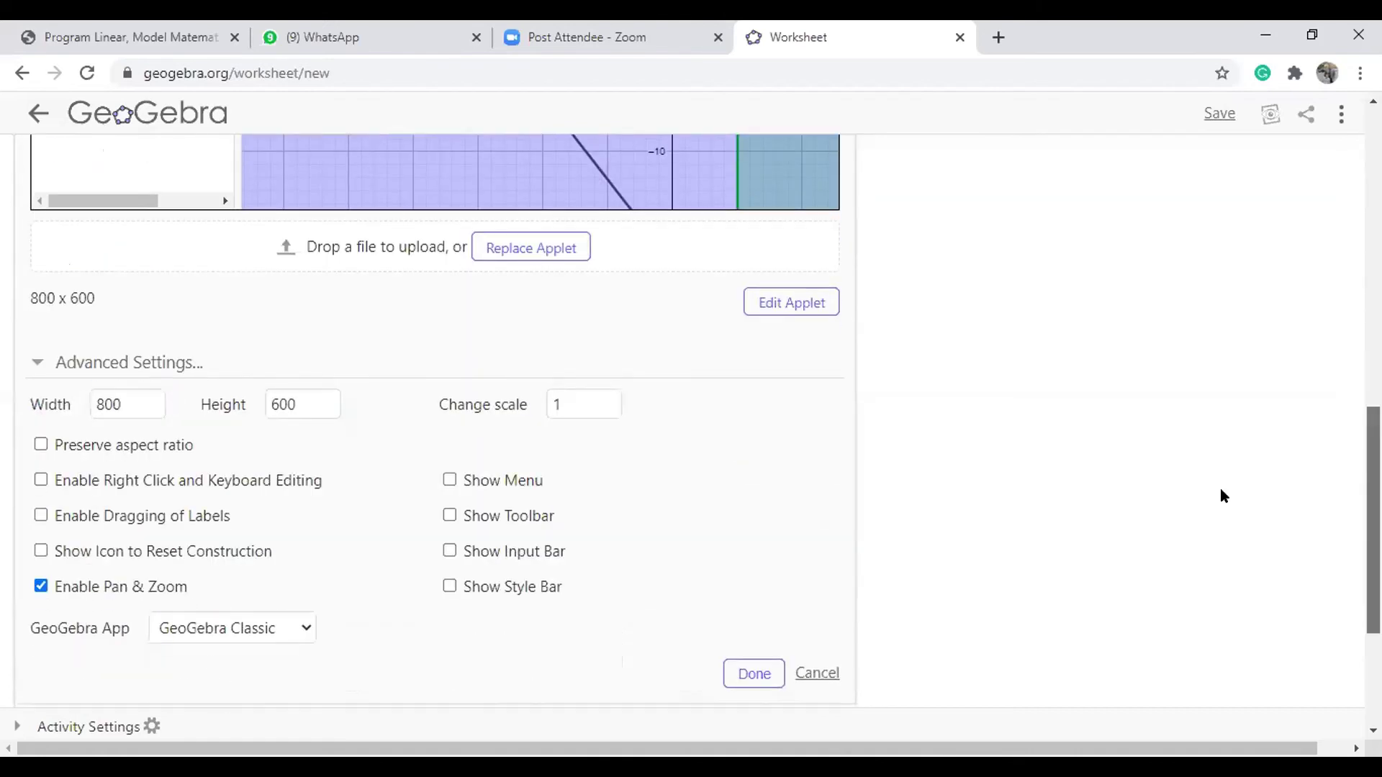
left_click(41, 516)
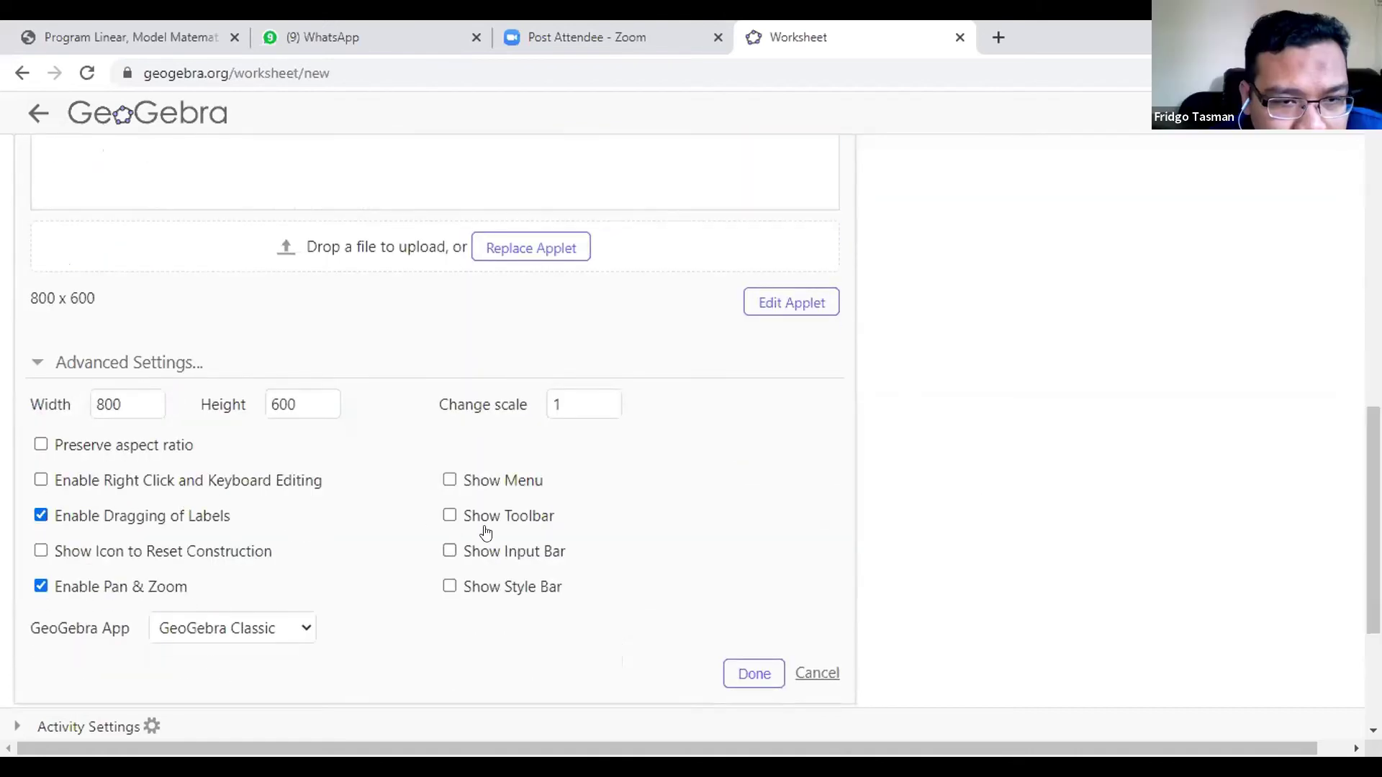
Show the applet's toolbar and finish editing the applet element
left_click_drag(1373, 238, 539, 549)
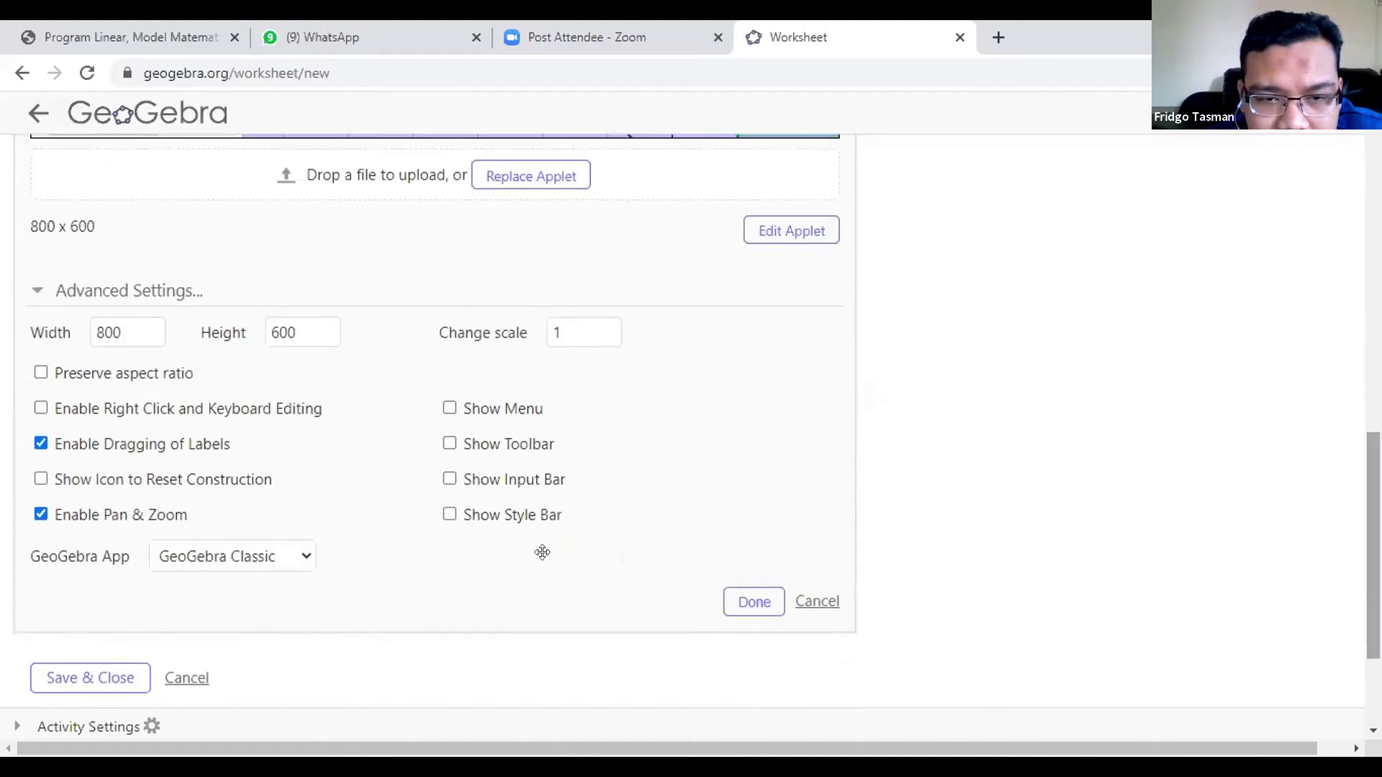
left_click(449, 443)
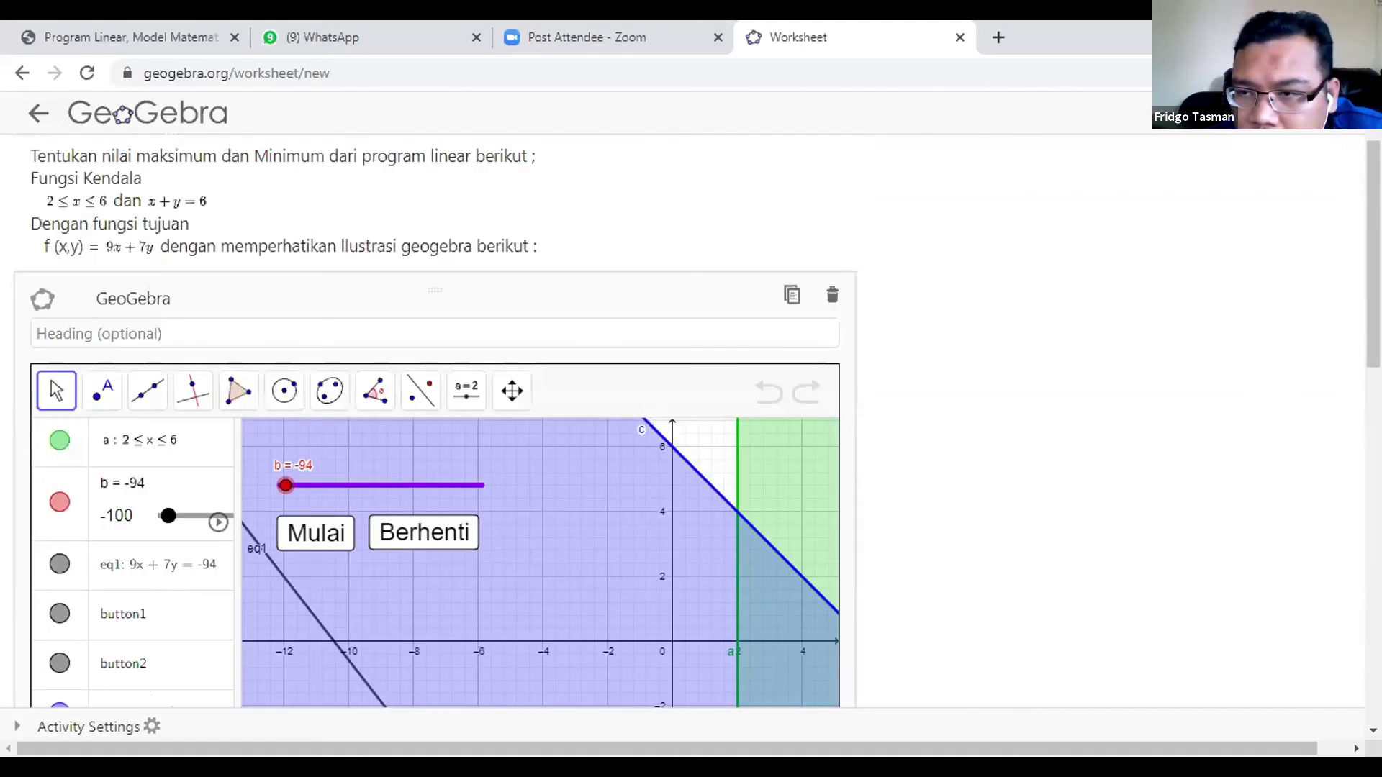
left_click_drag(1373, 255, 1373, 569)
left_click(1304, 419)
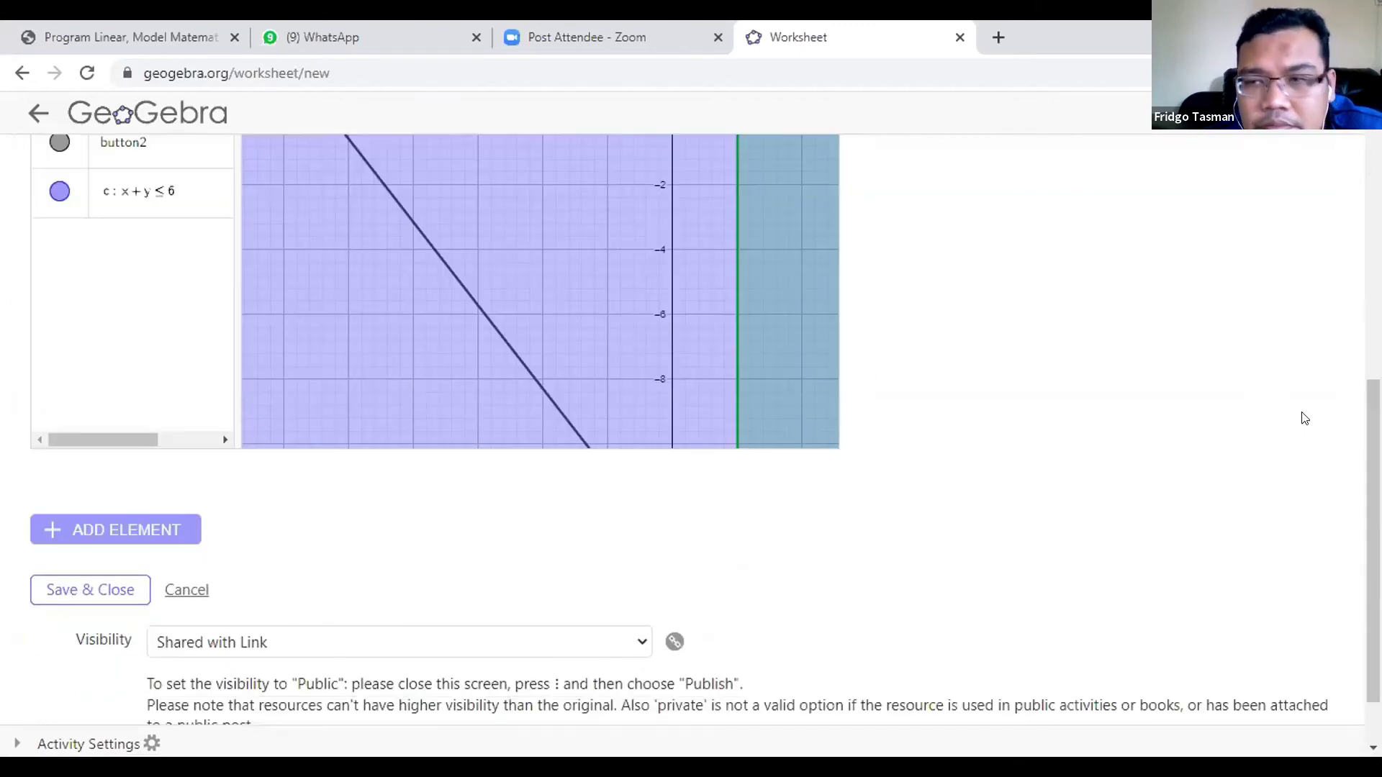
Move the applet's graphics view with Move Graphics View and zoom out to bring the shaded constraint regions into view
left_click_drag(1373, 490, 1373, 267)
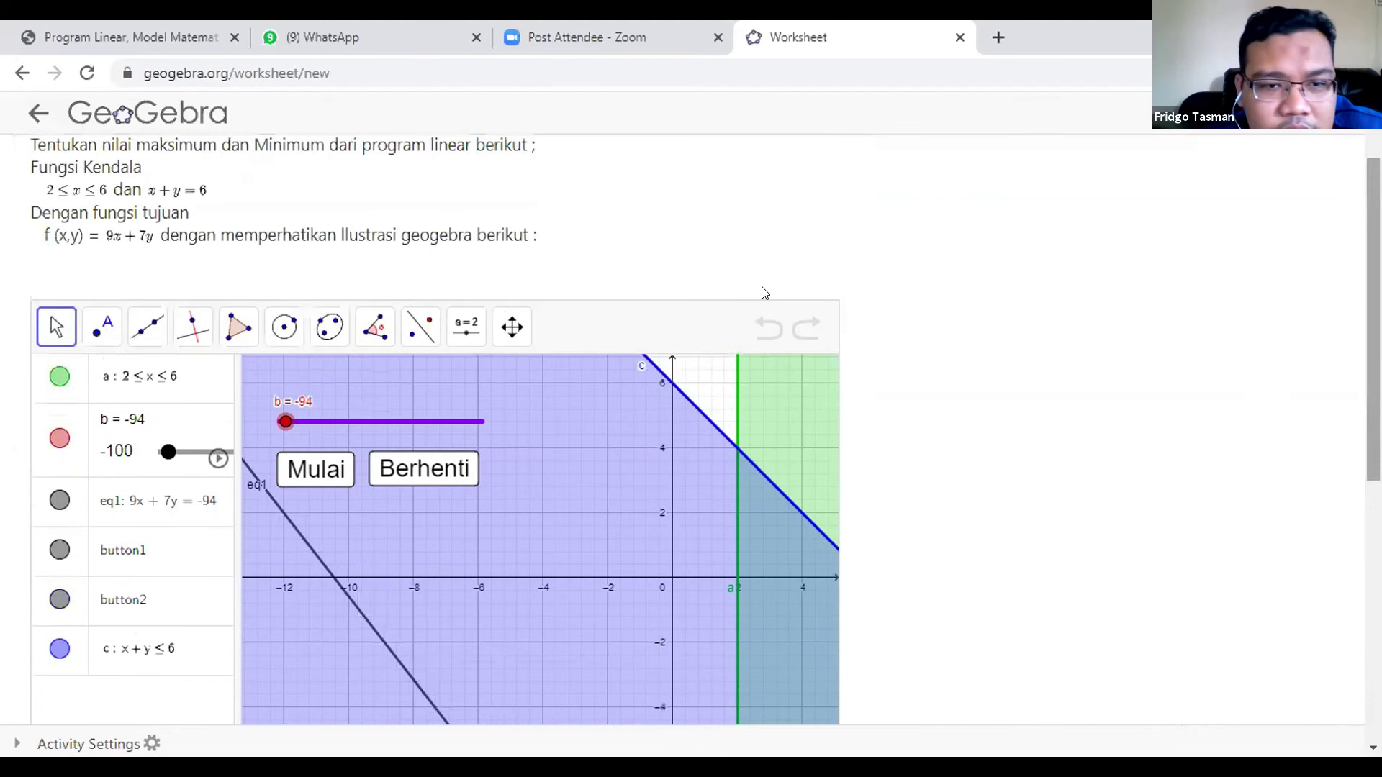
left_click(512, 328)
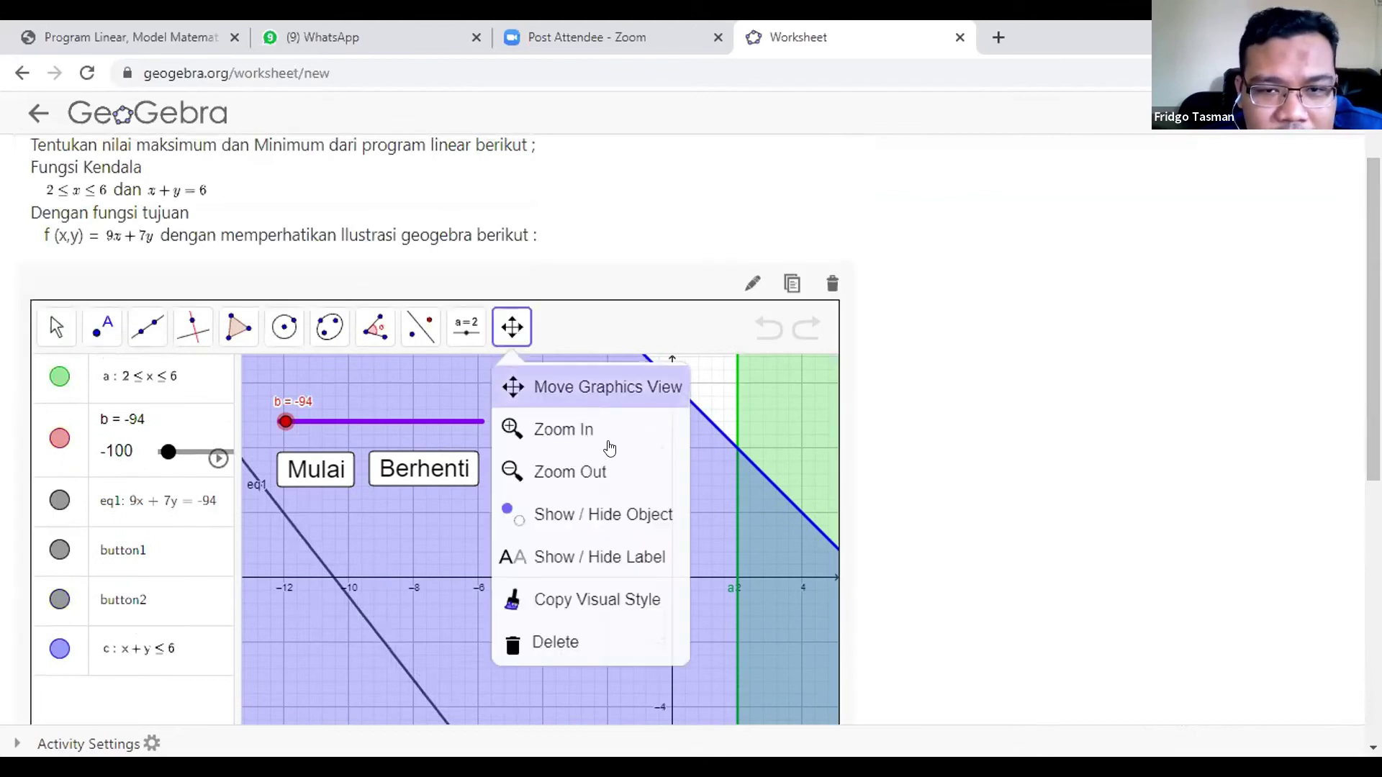
left_click(653, 381)
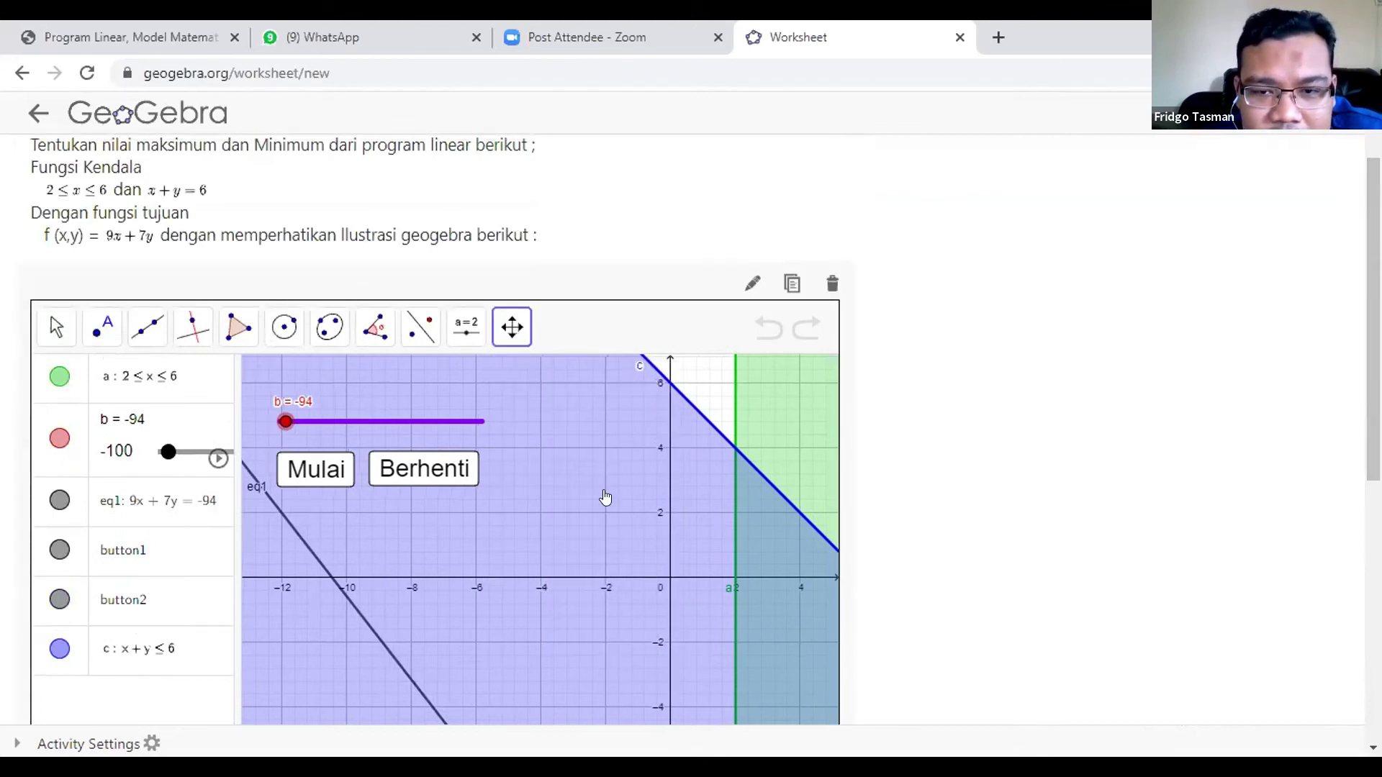
left_click_drag(608, 494, 418, 523)
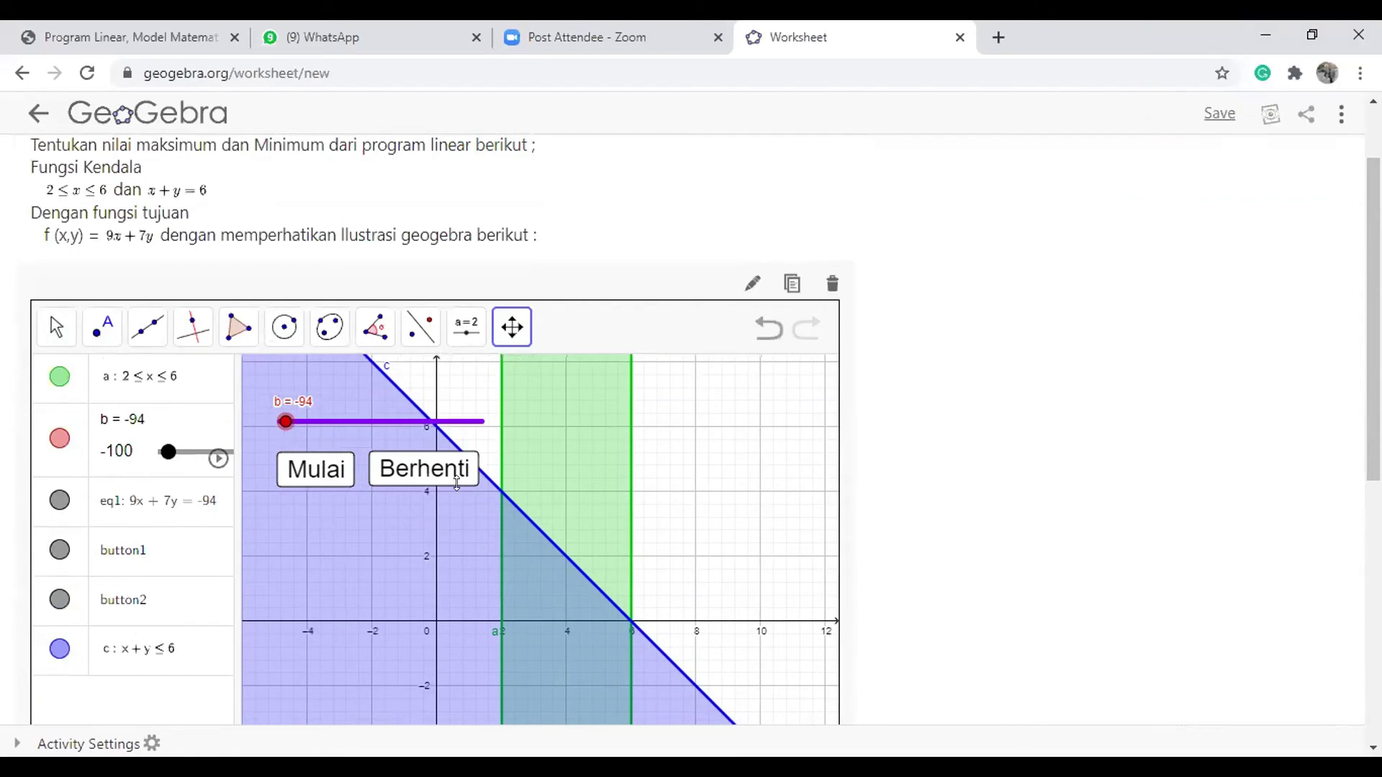
scroll(706, 575, "down", 1)
scroll(640, 544, "down", 2)
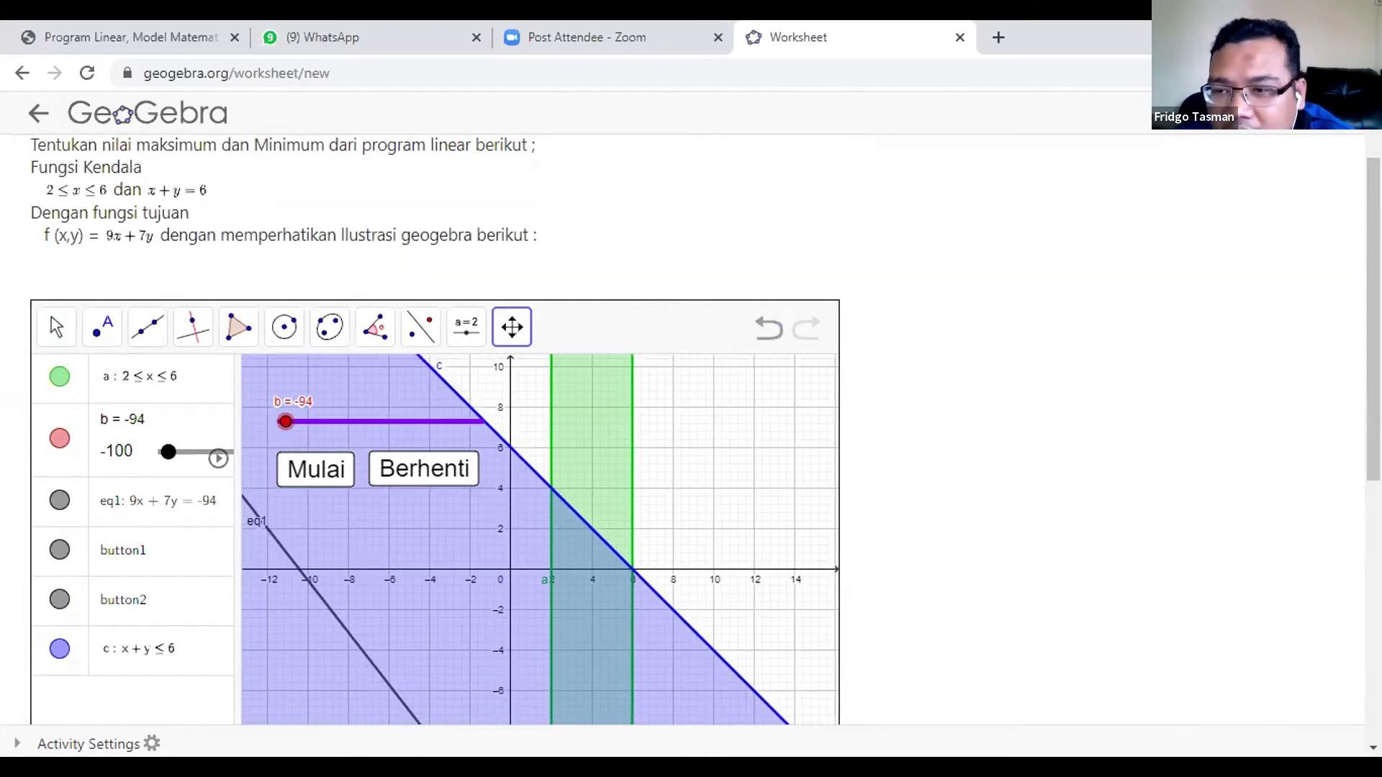
Add a Question element to the worksheet below the applet
scroll(1373, 320, "down", 7)
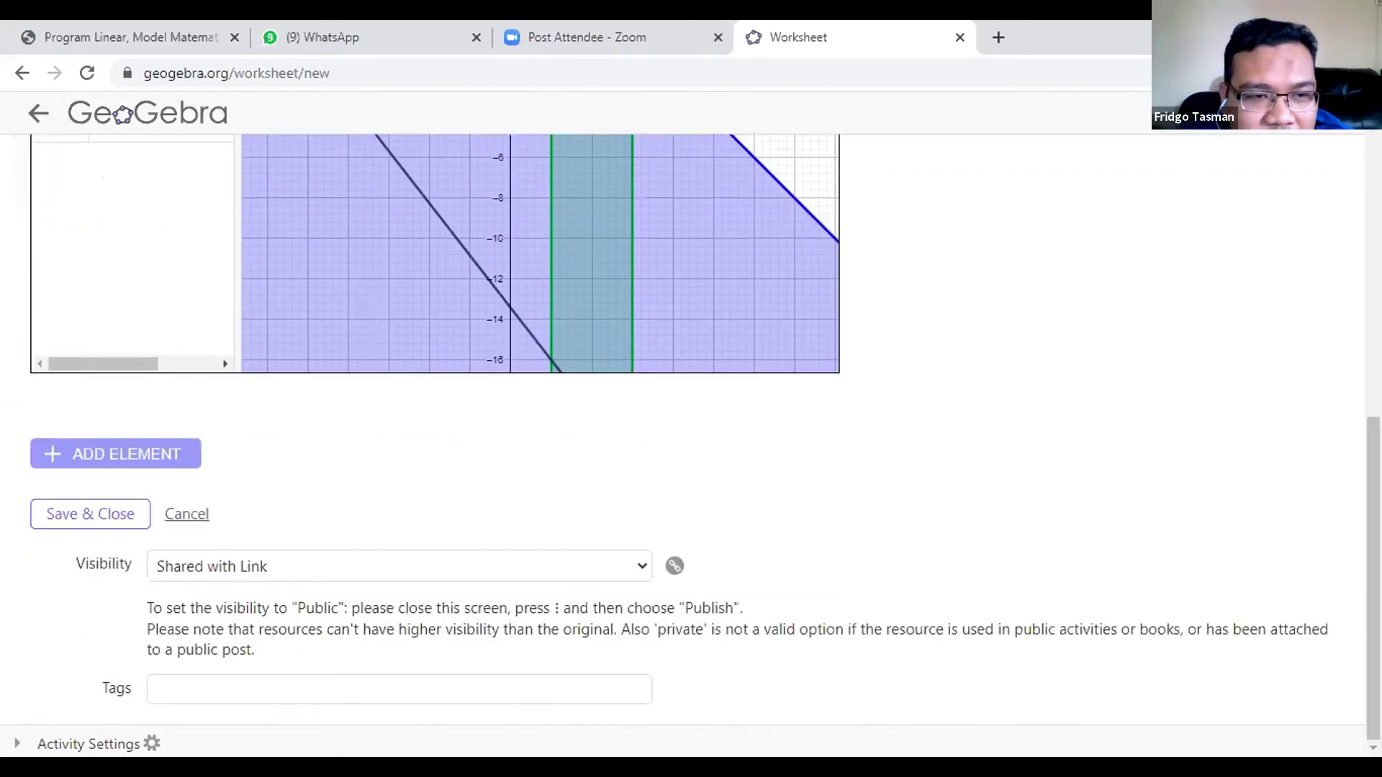
left_click(109, 456)
scroll(691, 432, "up", 9)
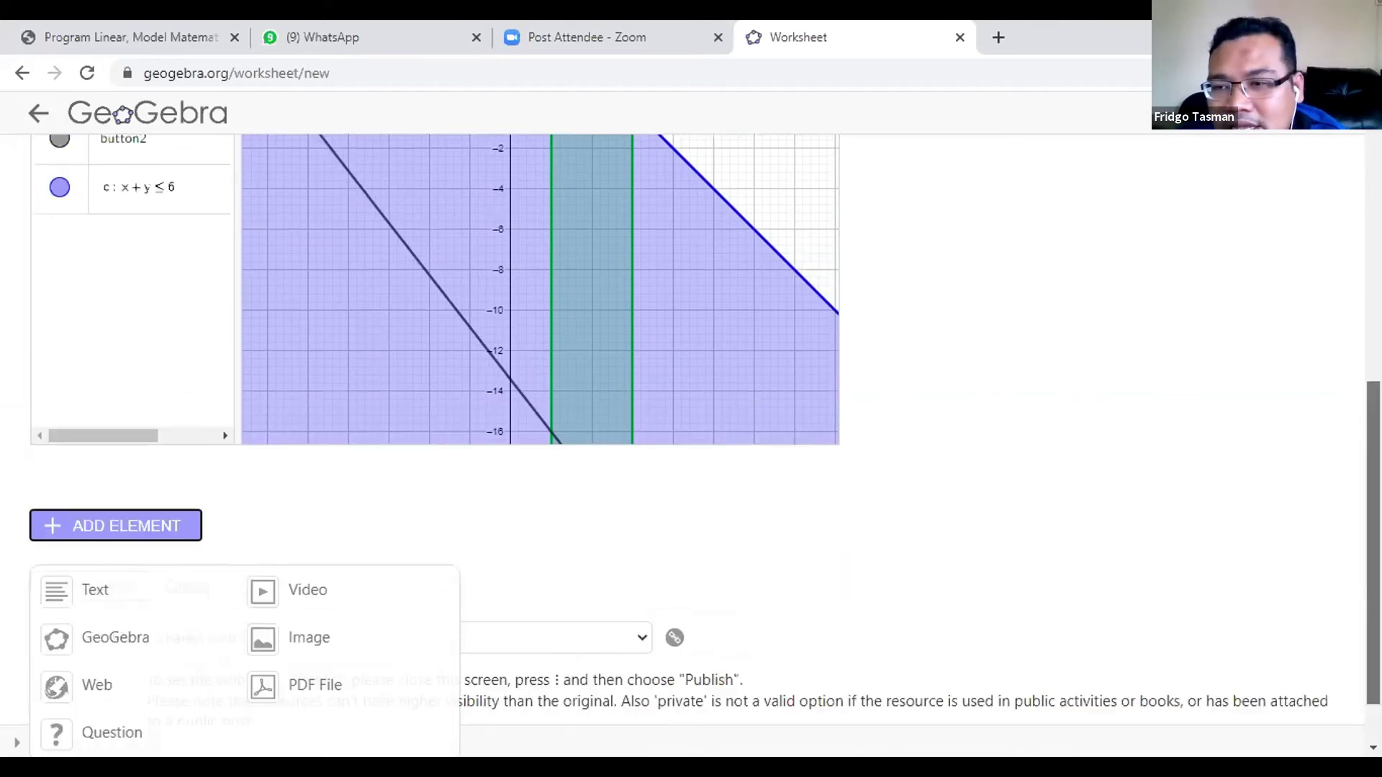
scroll(691, 432, "down", 7)
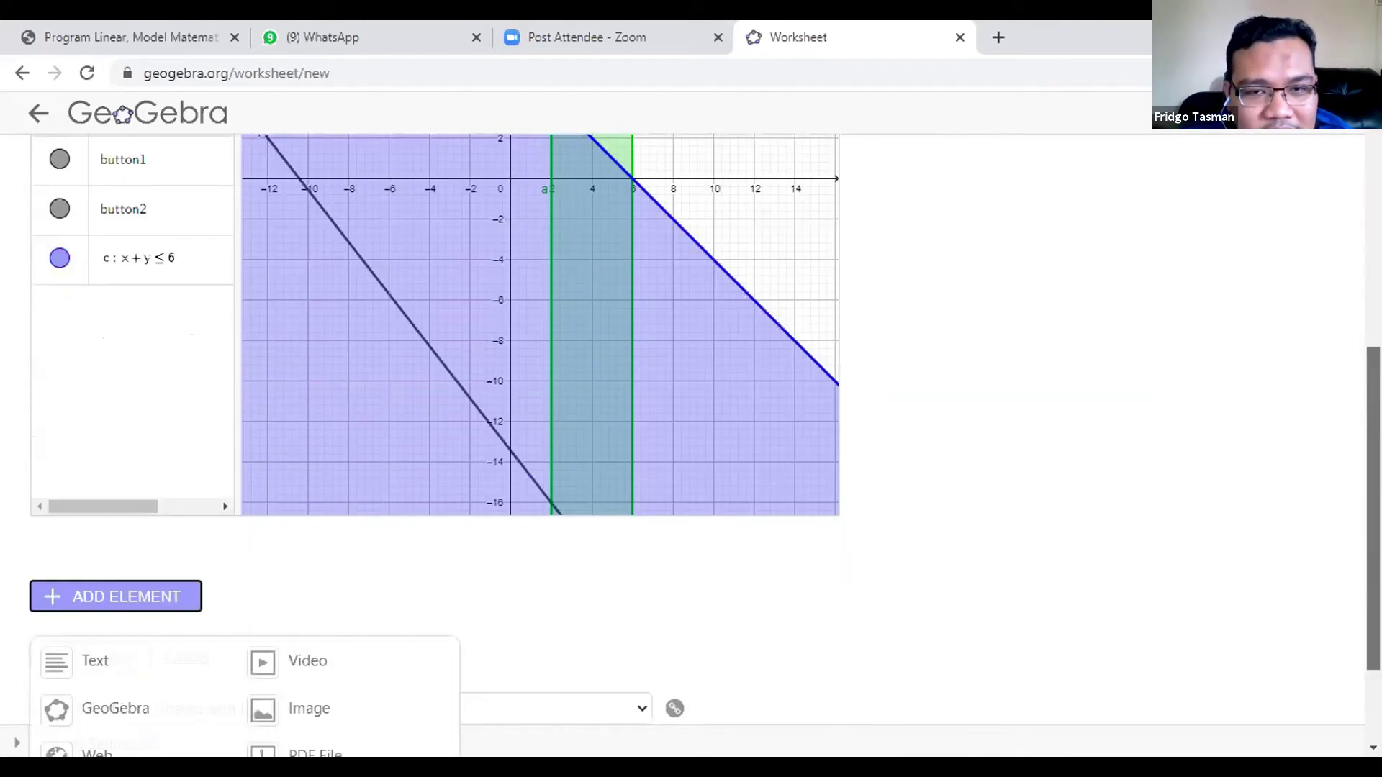
scroll(34, 618, "down", 2)
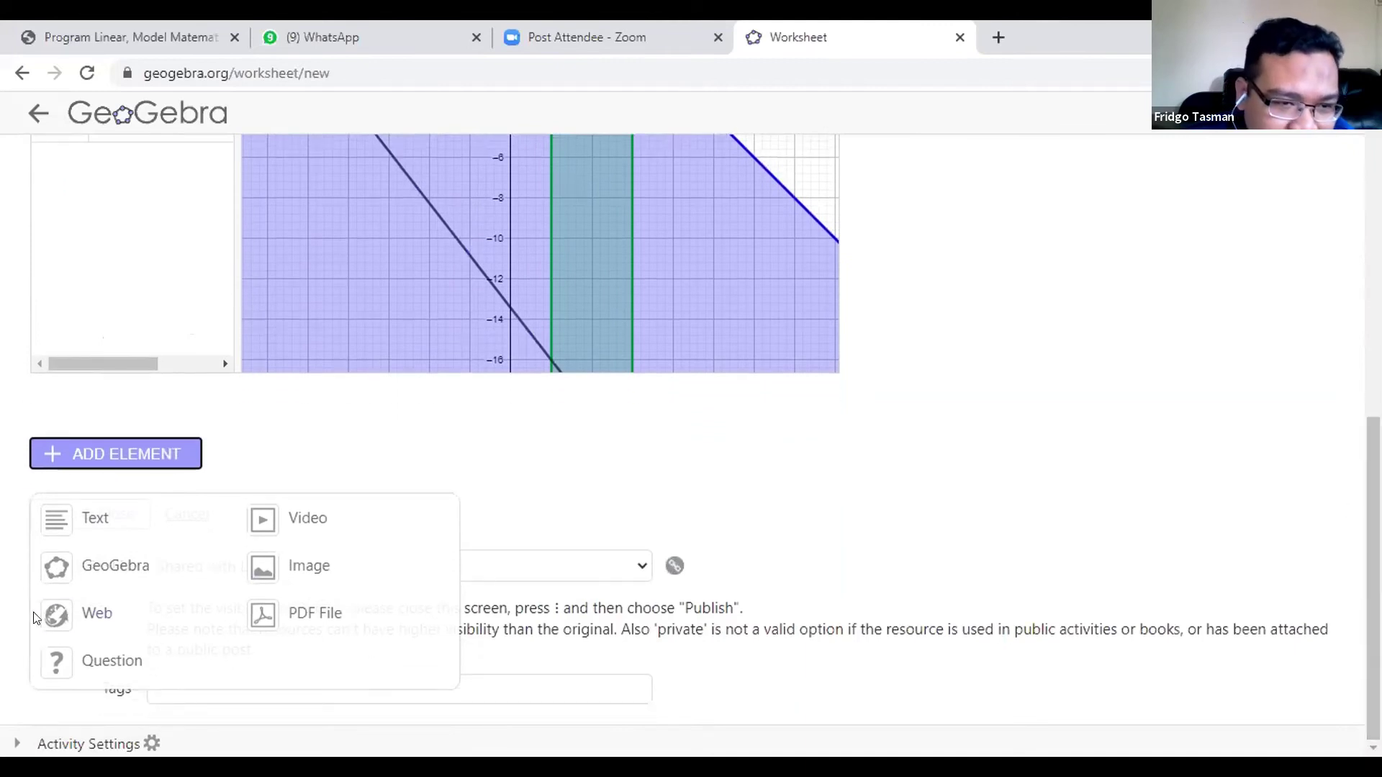
left_click(114, 660)
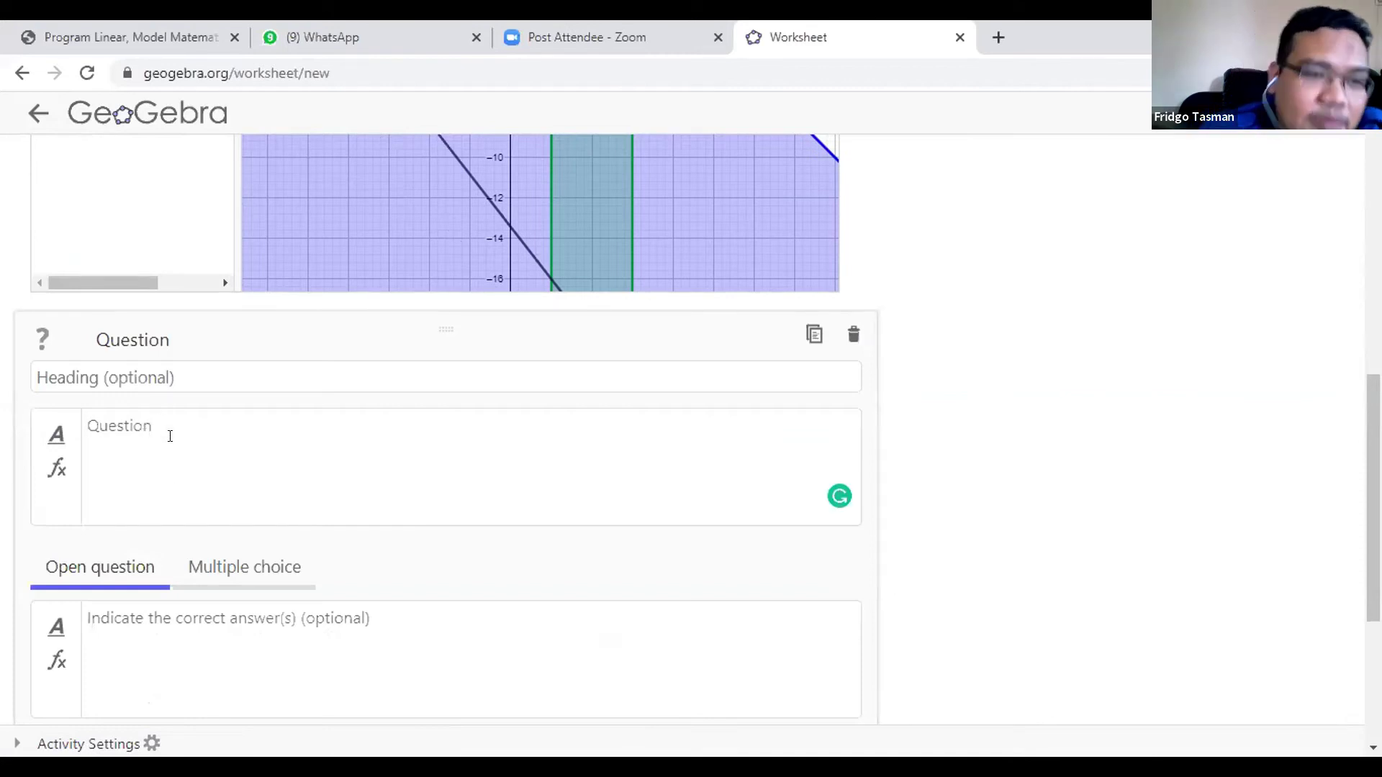
Enter "Berapakah nilai maksimun dari permasalahan tersebut" as the question text
type("Bera")
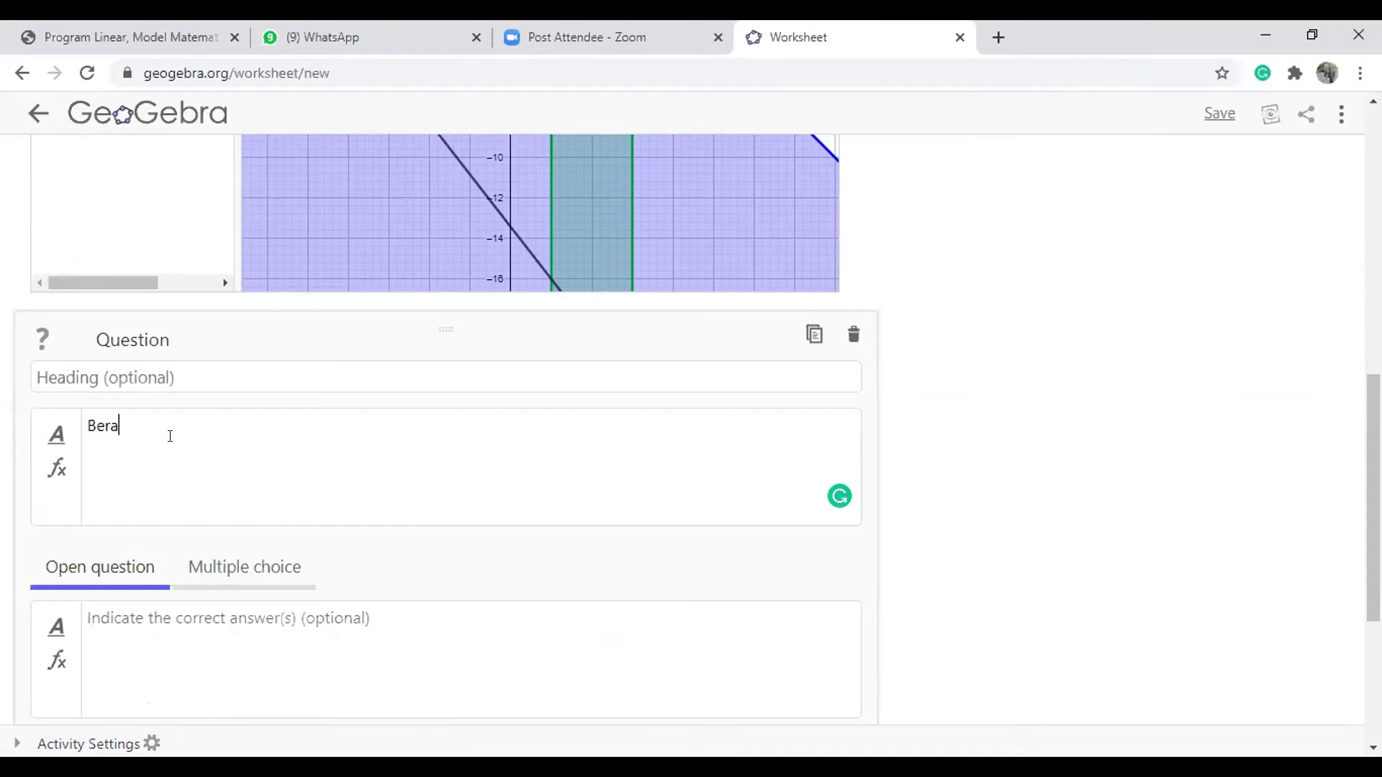
type("pakah nilai maksi")
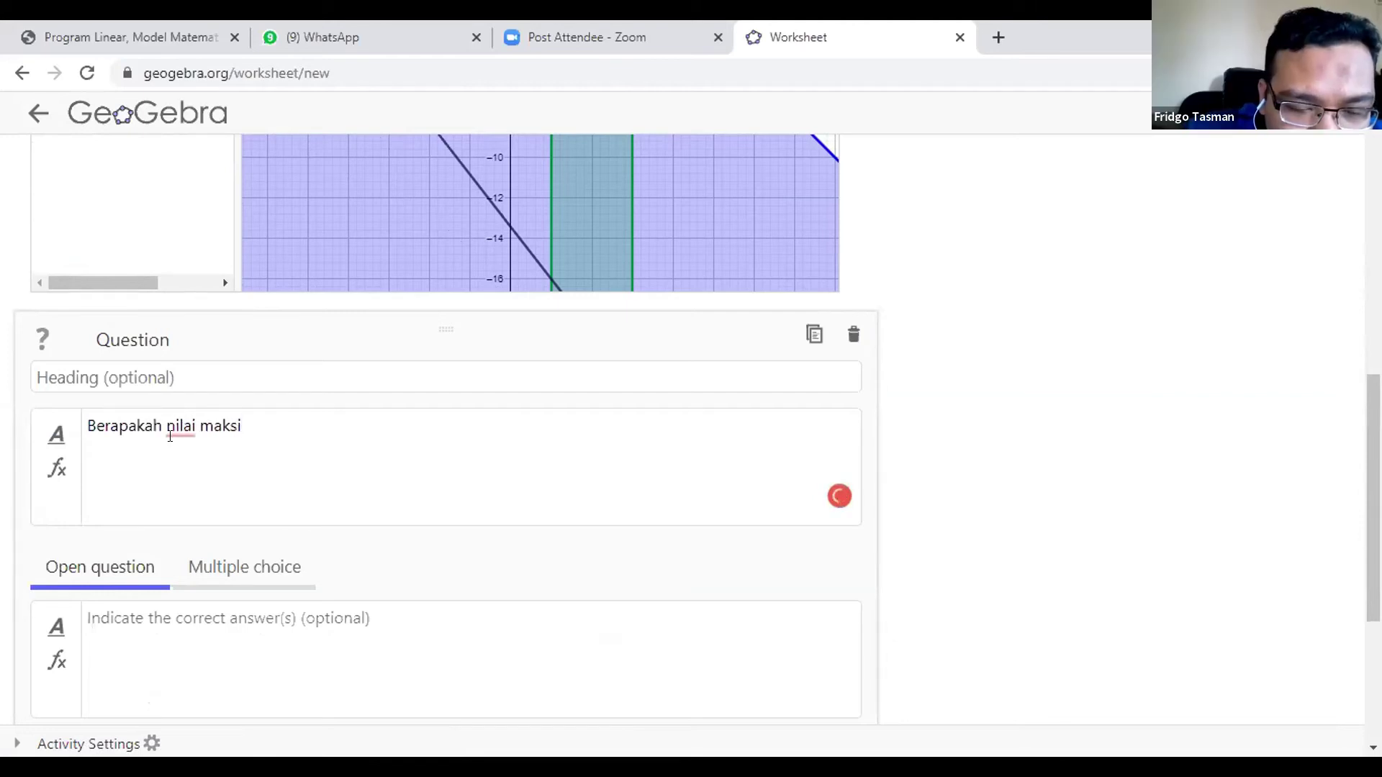
type("mun dar")
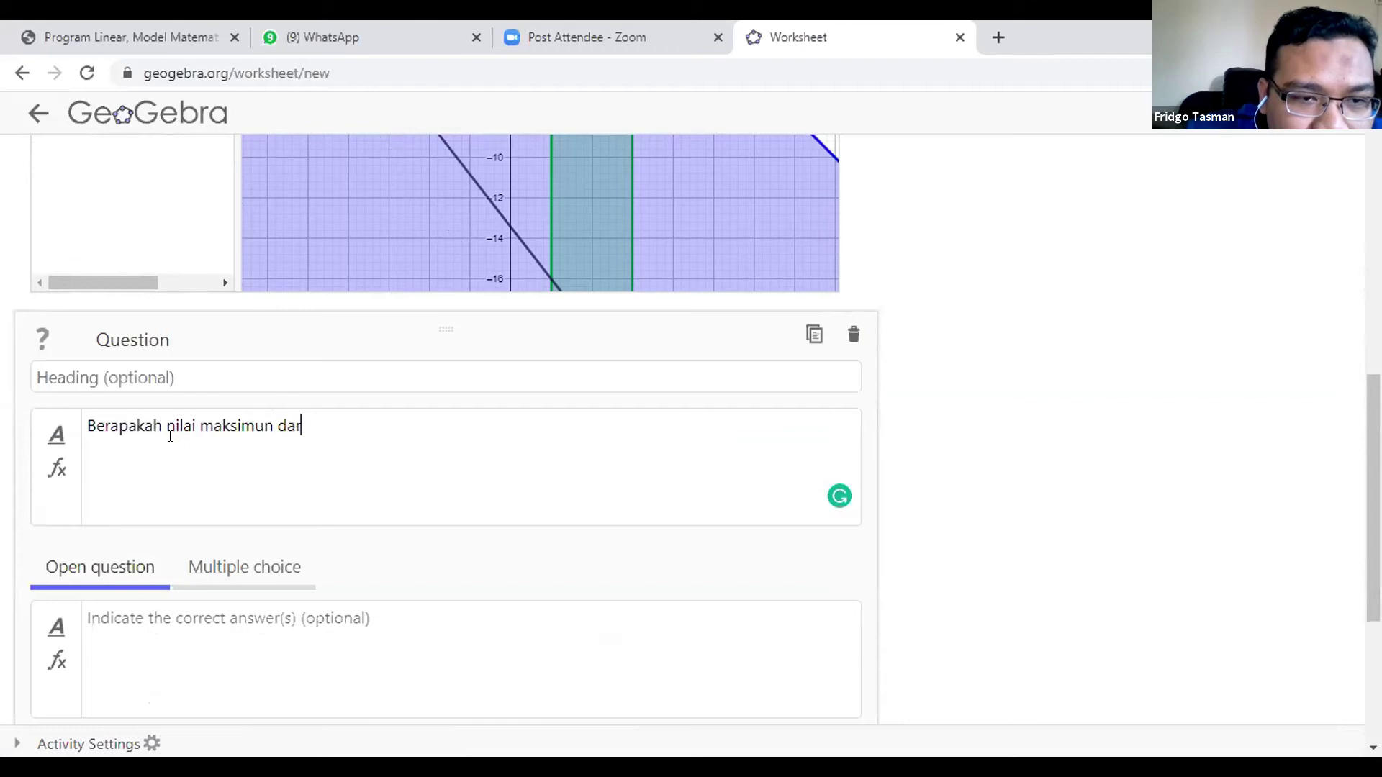
type("i per")
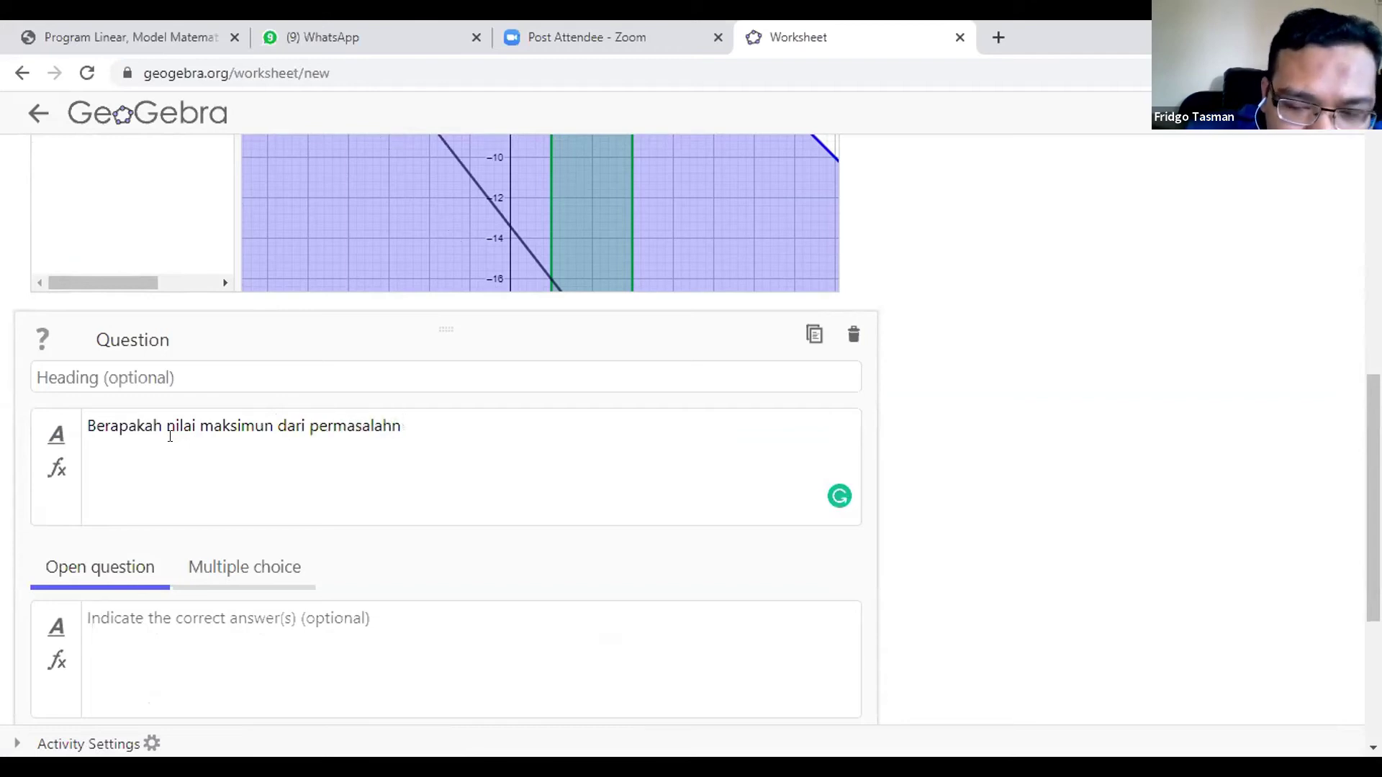
type("masalahan tersebut")
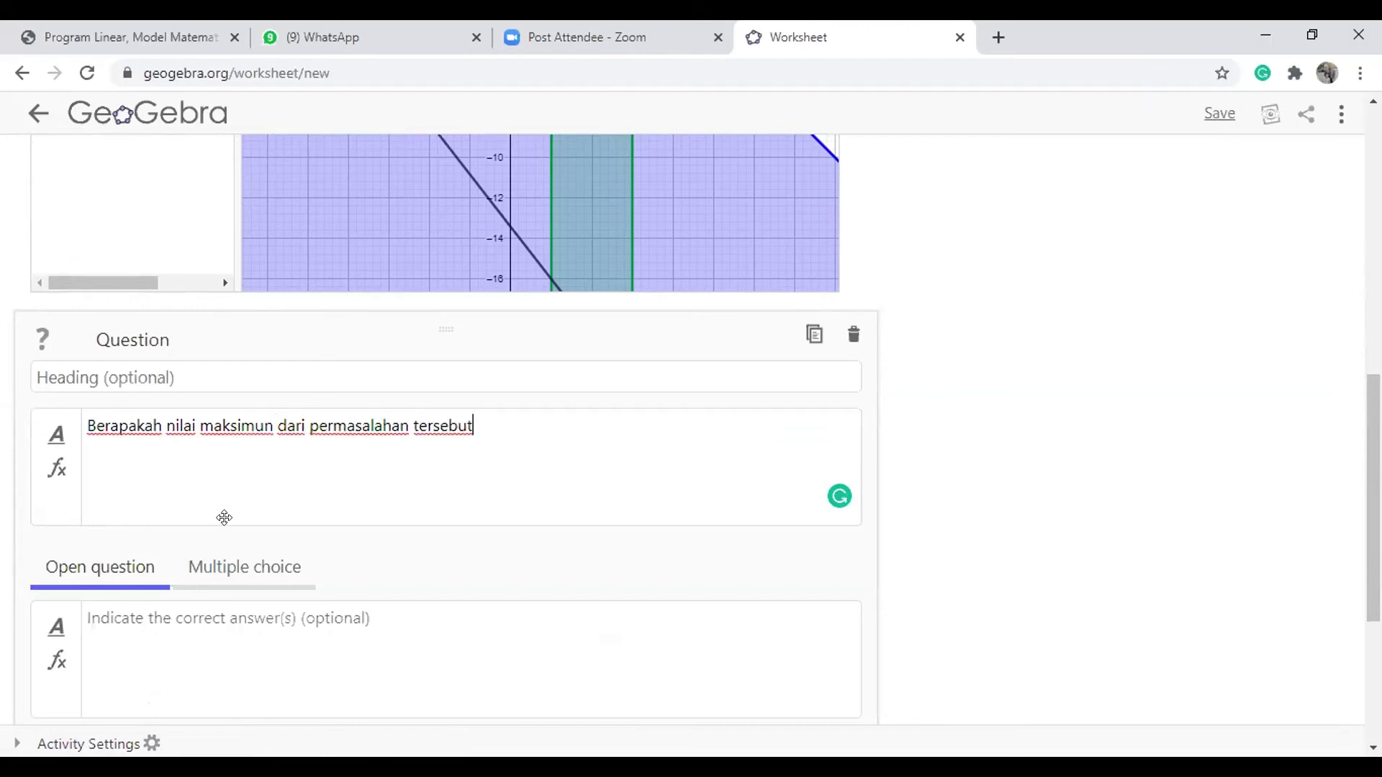
Make the question multiple choice and enter 50 and 52 as its first two answers
left_click(283, 570)
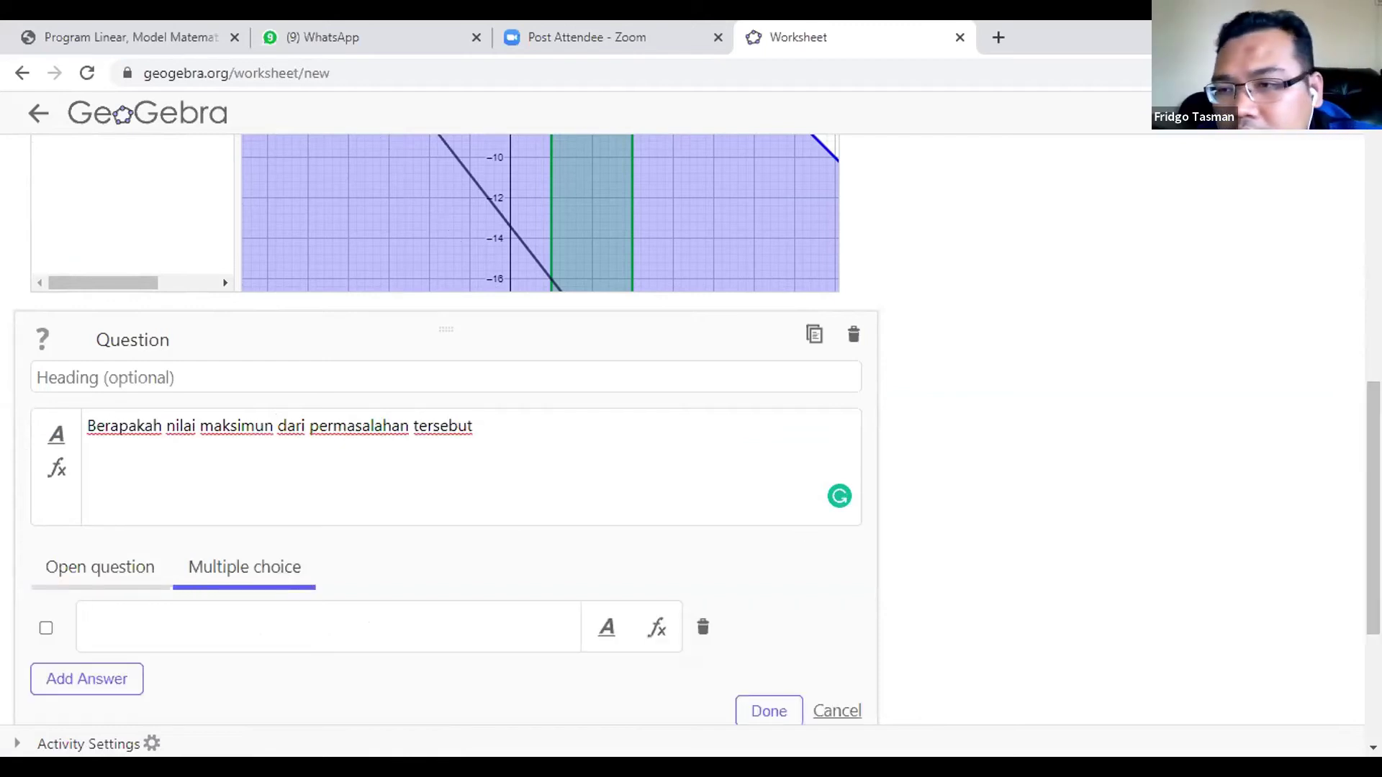
scroll(1348, 478, "down", 2)
scroll(288, 466, "down", 1)
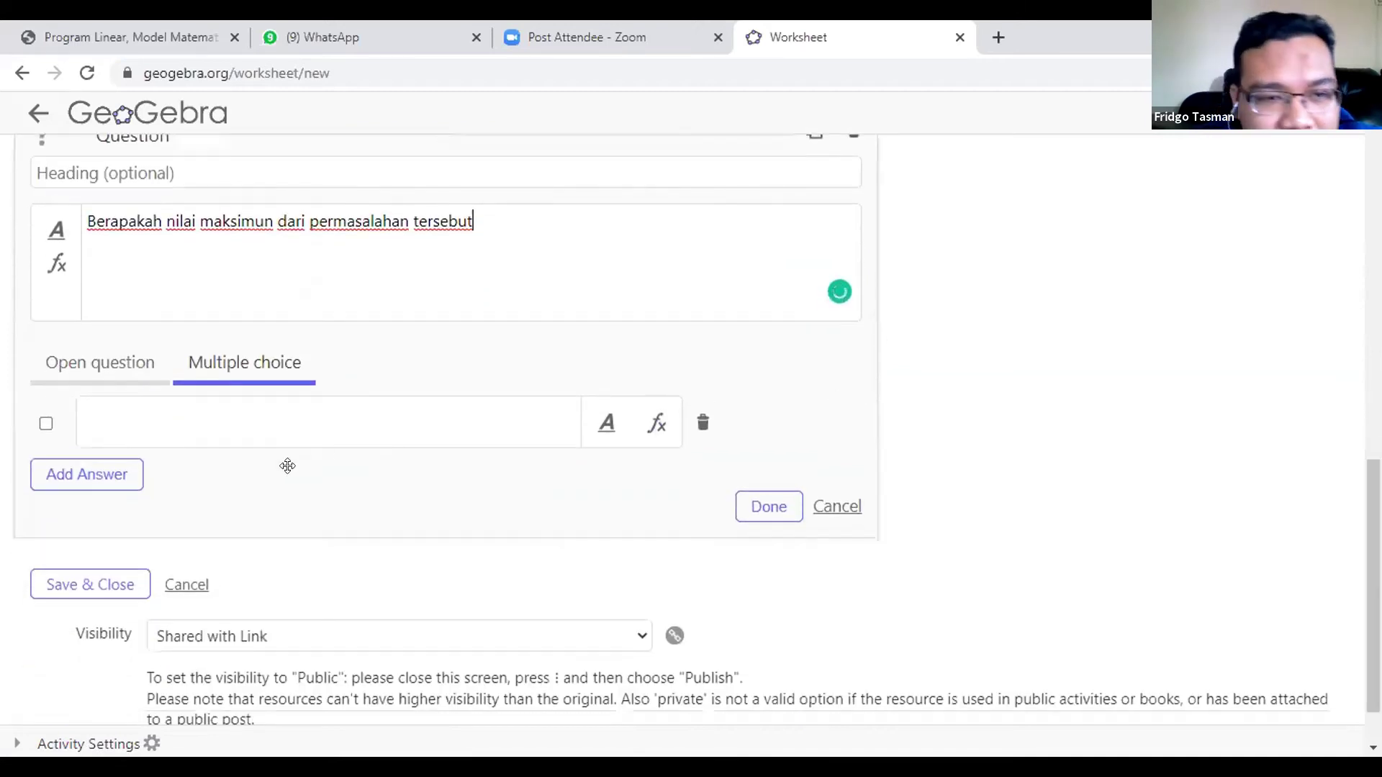
left_click(47, 424)
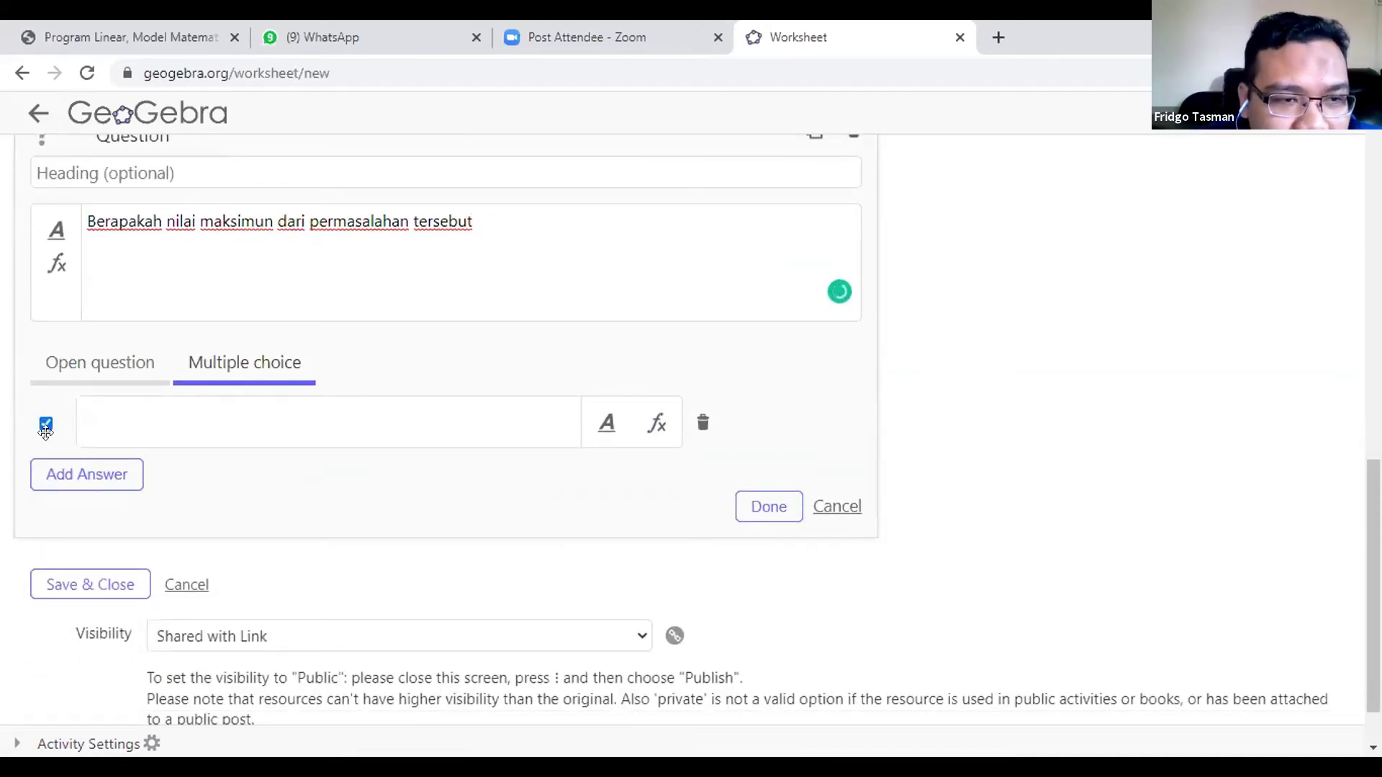
left_click(104, 409)
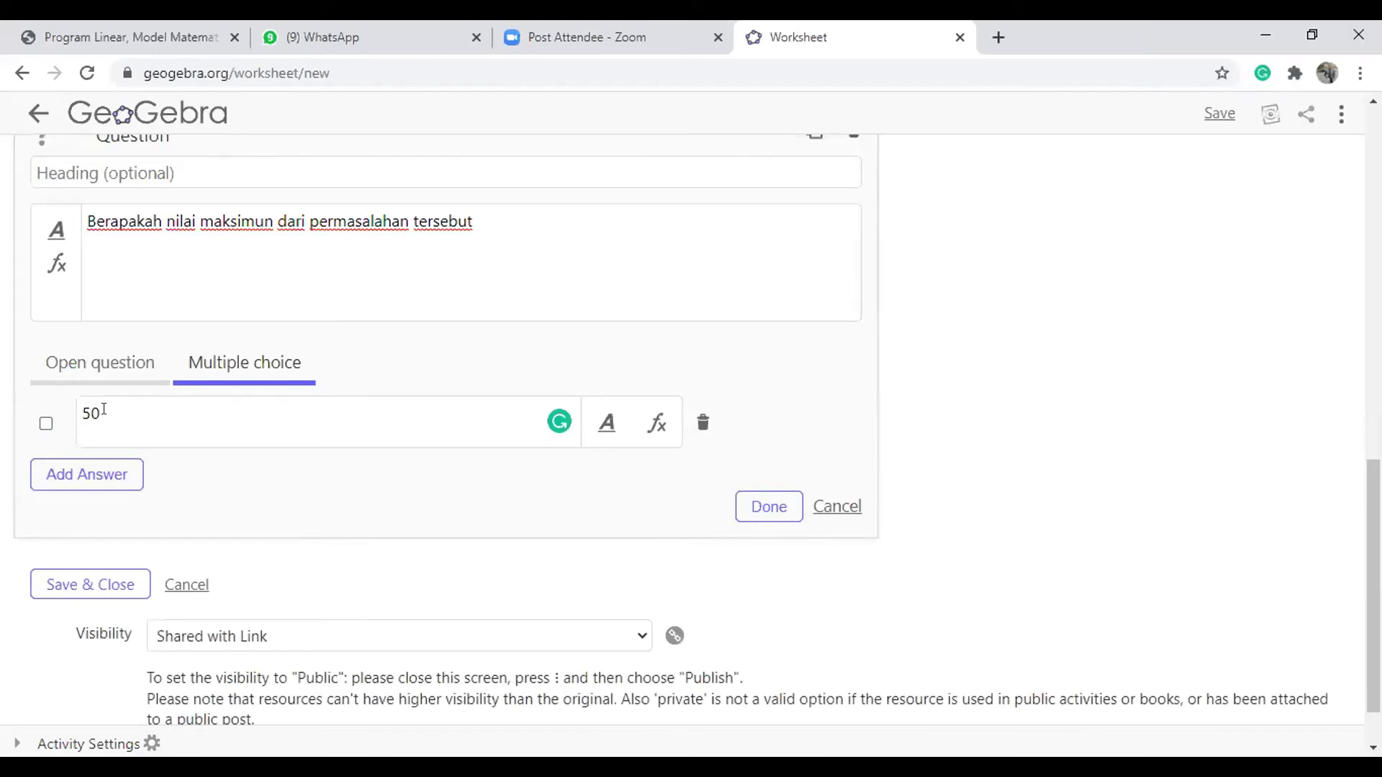
left_click(119, 474)
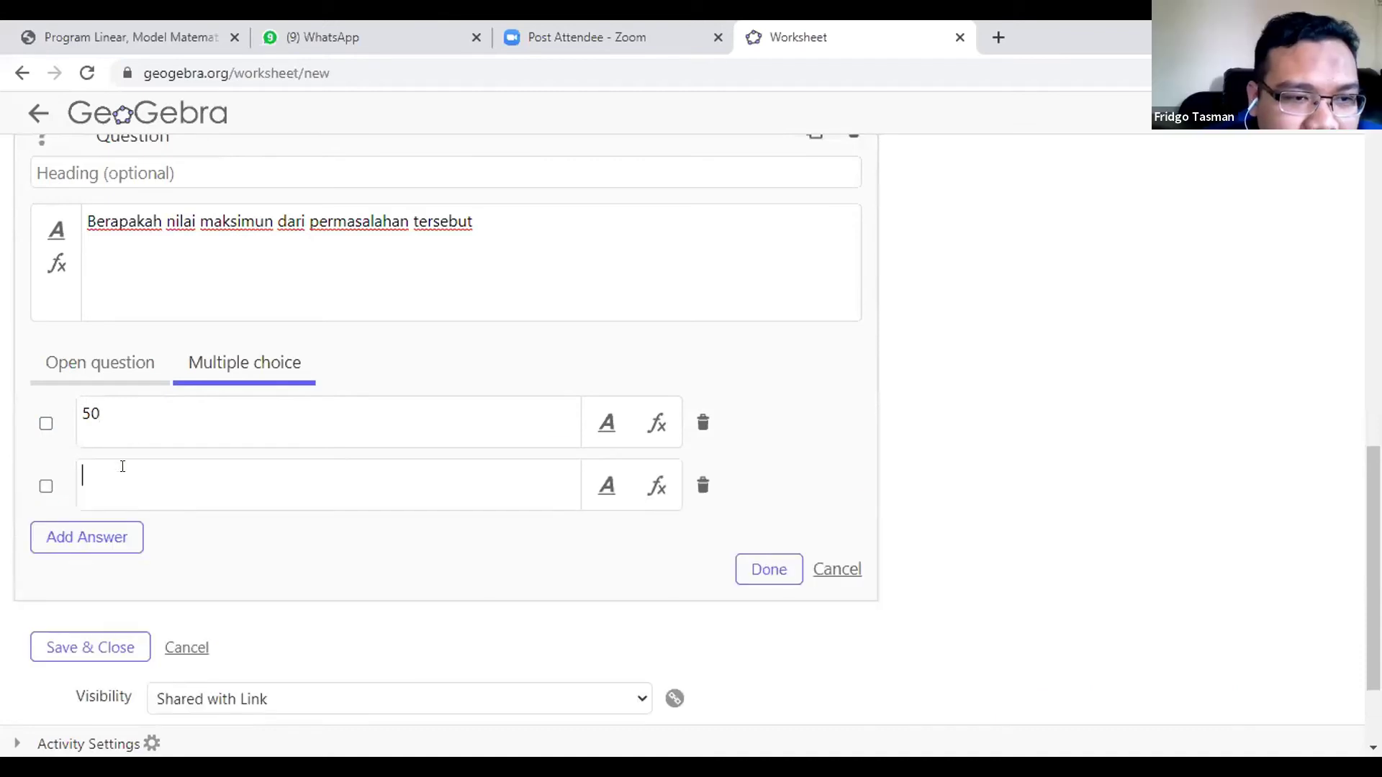
type("52")
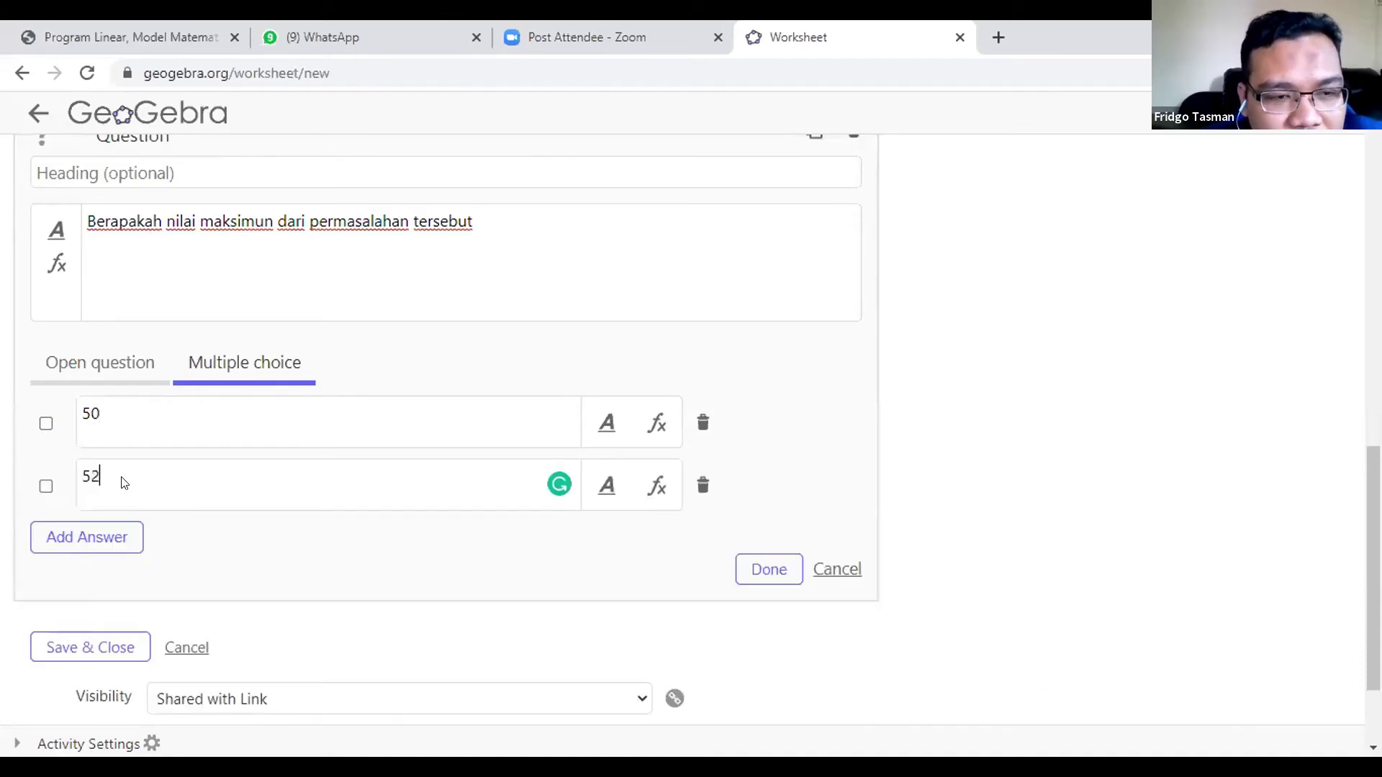
Add two more answer options to the question, 54 and 56
left_click(105, 542)
left_click(136, 539)
type("54")
left_click(110, 600)
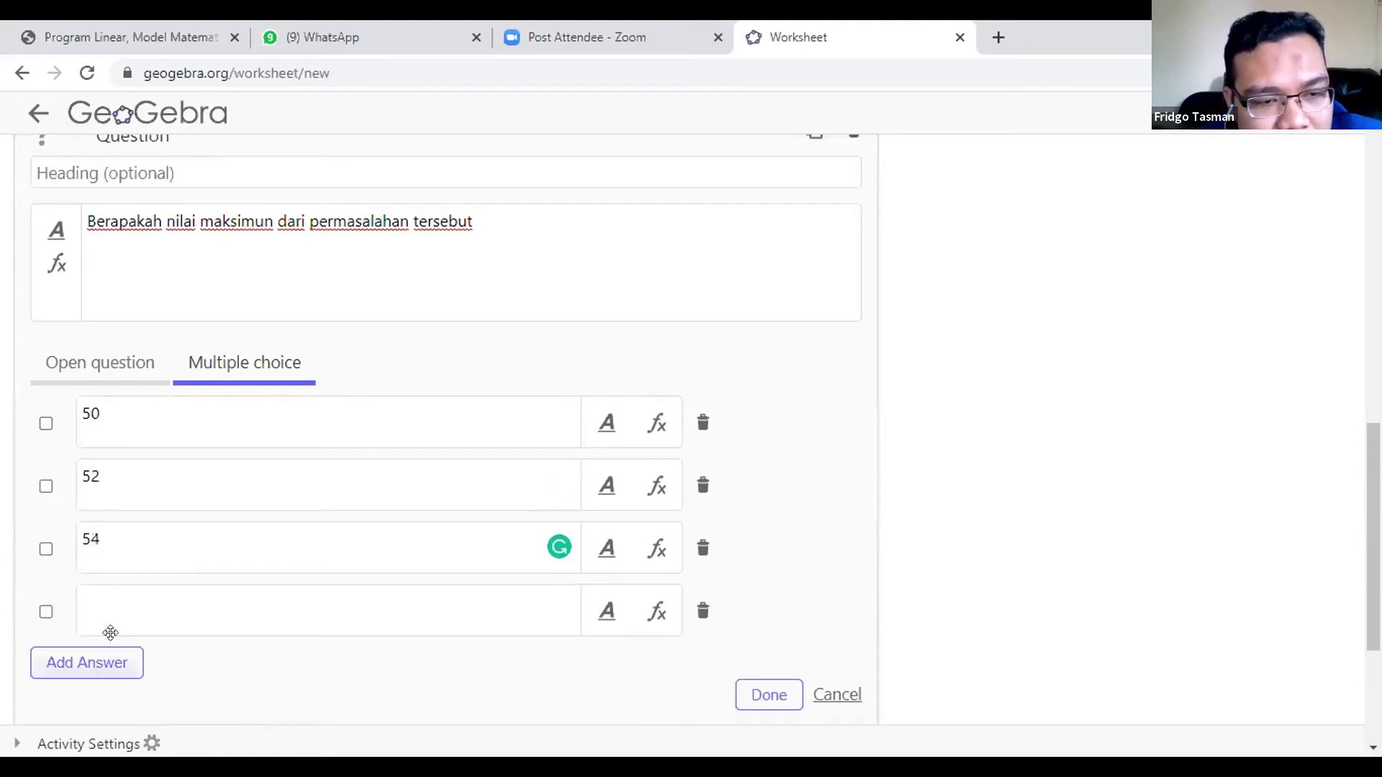
left_click(113, 614)
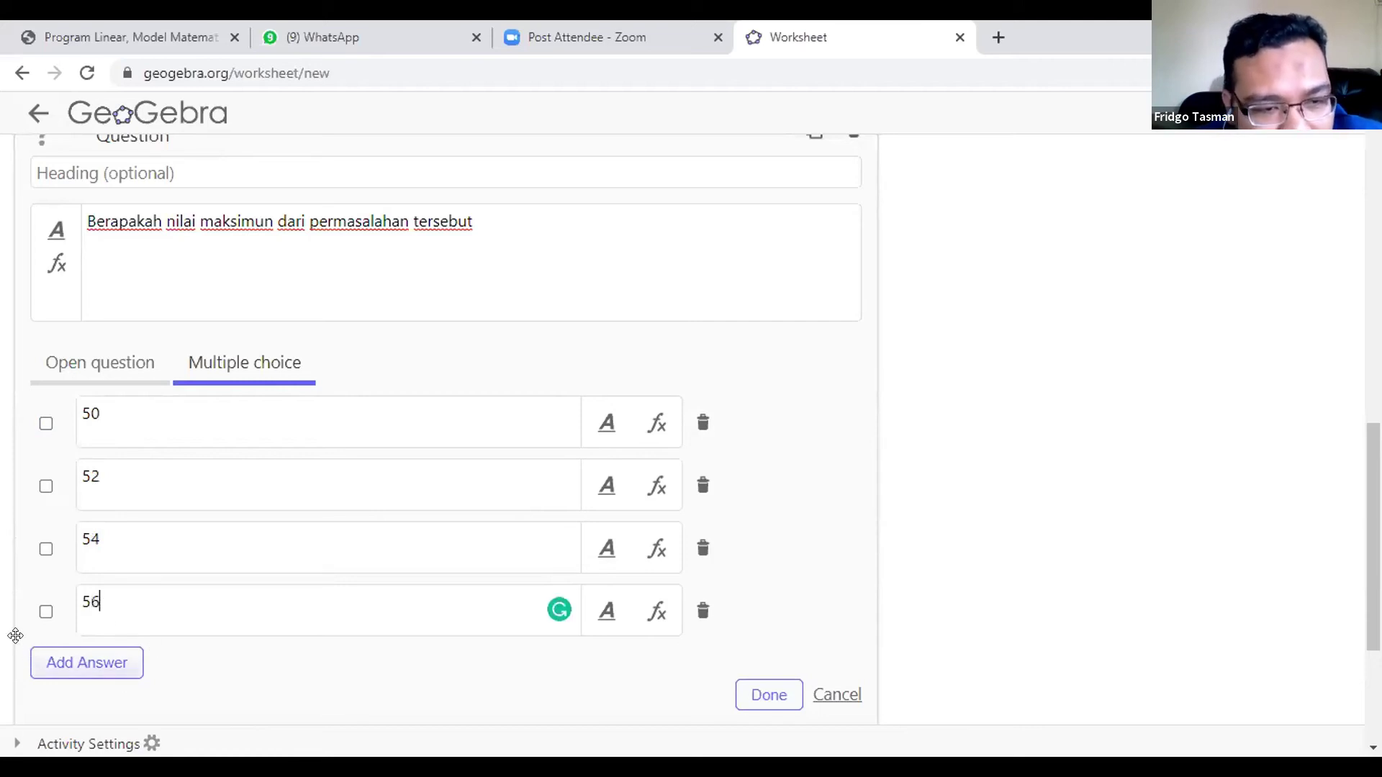
Mark 56 as the correct answer and finish editing the question
left_click(46, 611)
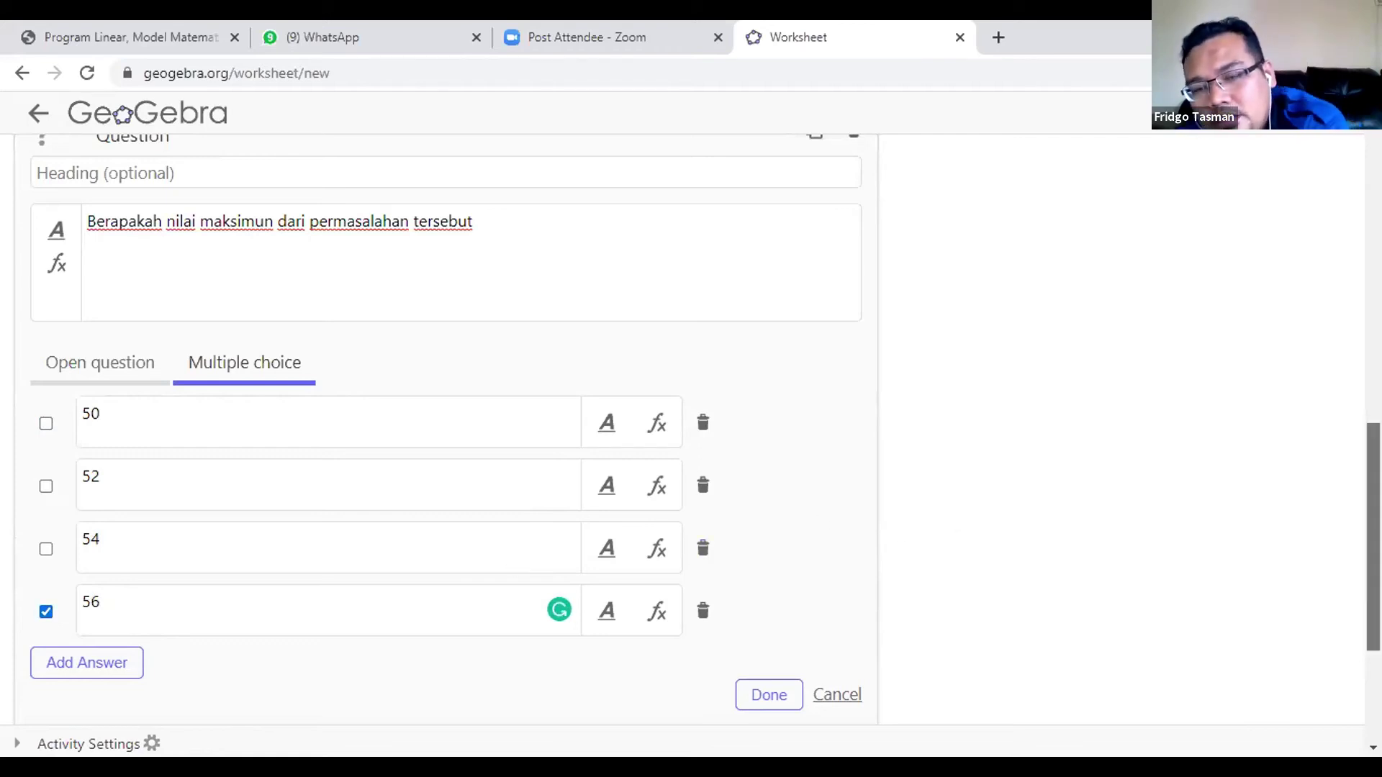
scroll(976, 564, "down", 2)
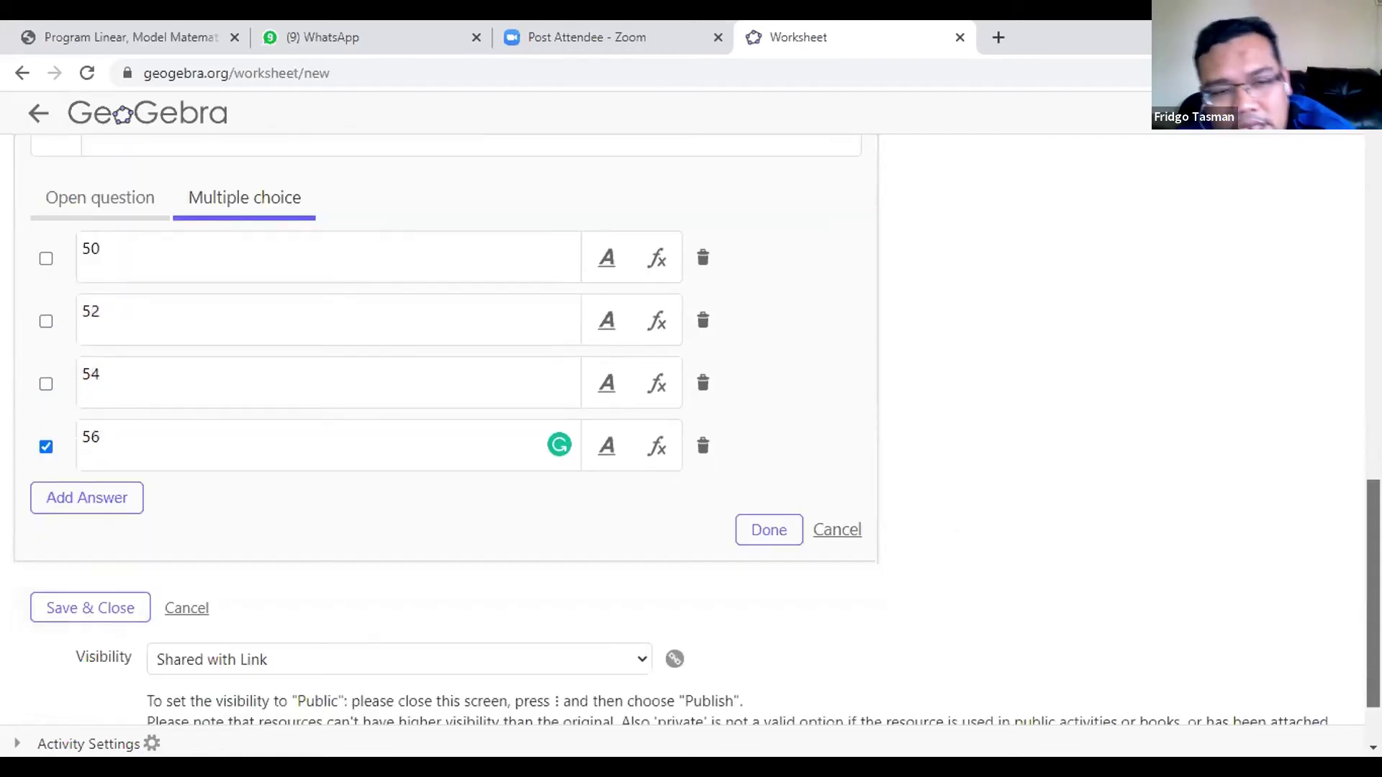
left_click(782, 530)
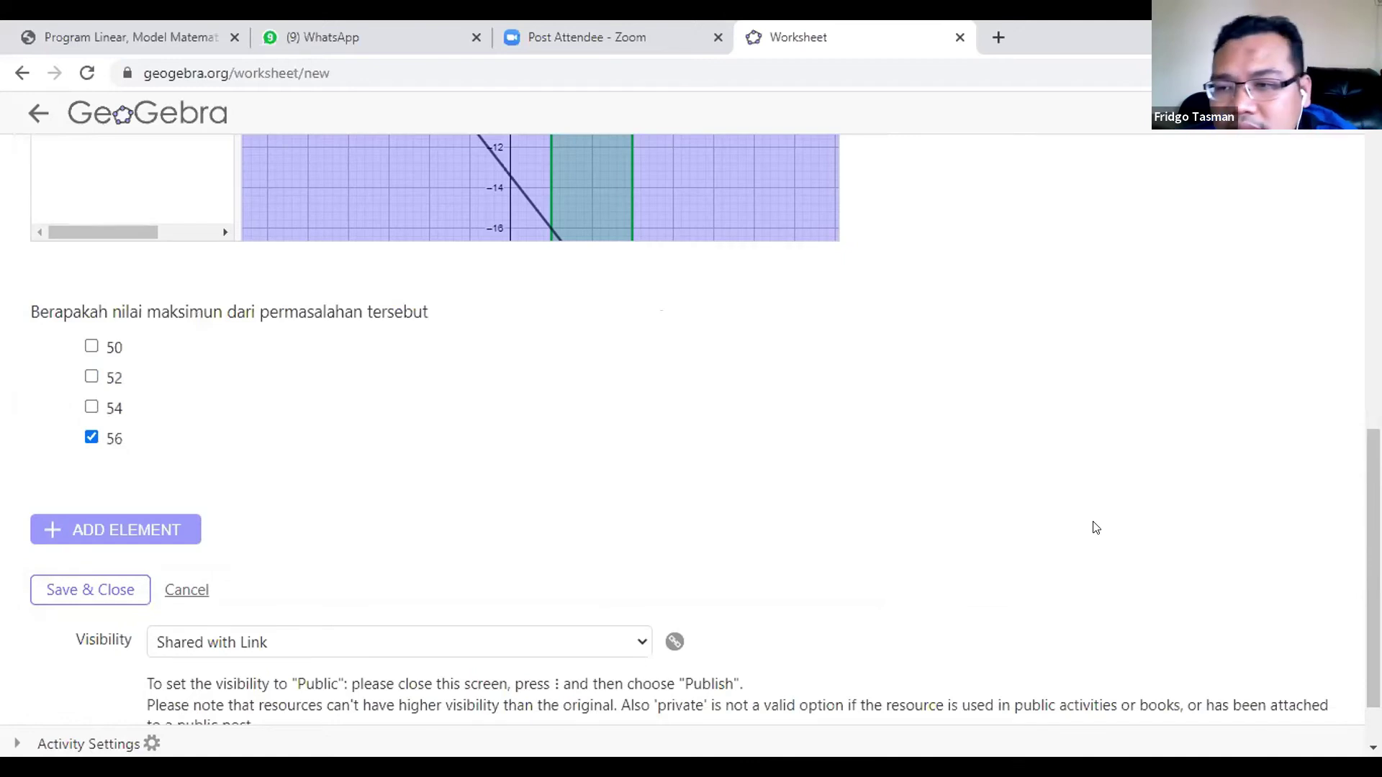
Reopen the maximum value question, mark 54 instead of 56 as the correct answer, and finish editing
scroll(1095, 528, "up", 3)
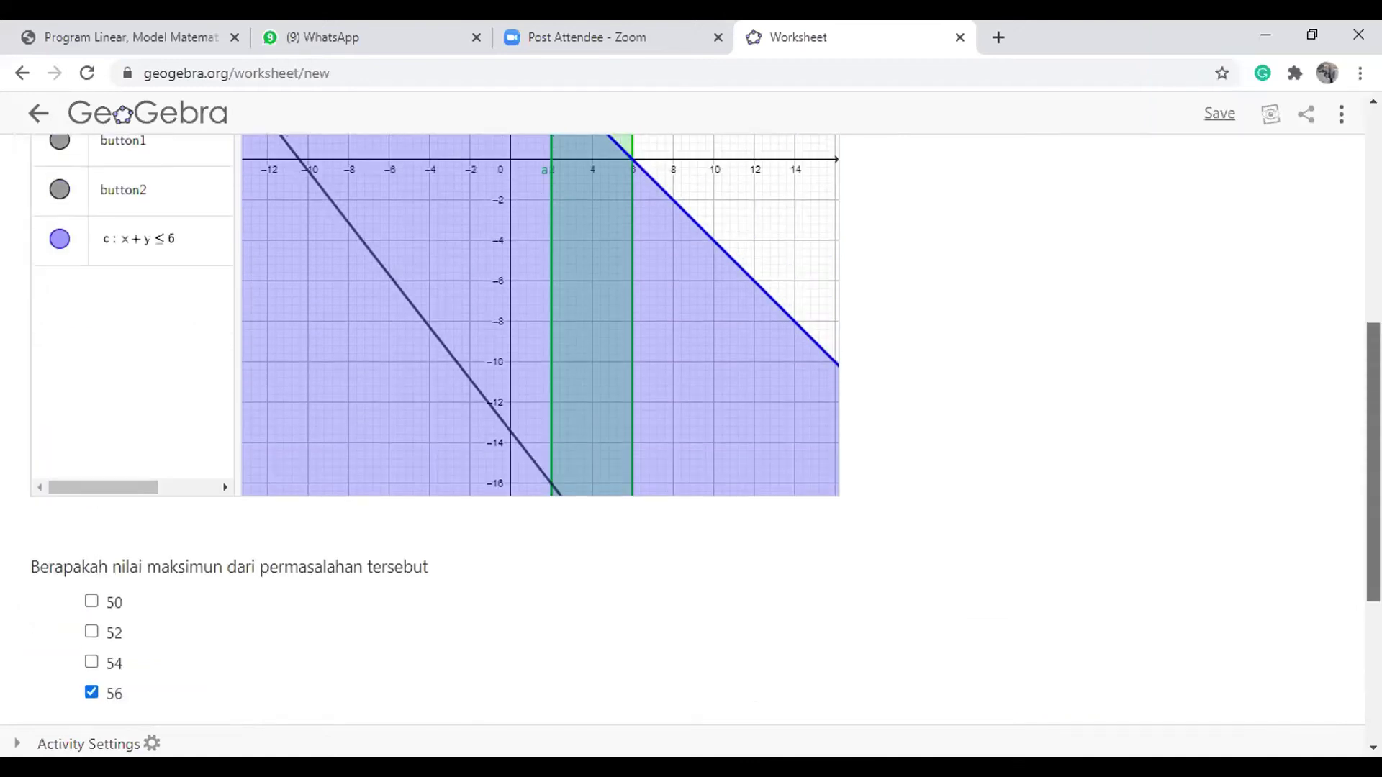
scroll(691, 432, "up", 2)
scroll(492, 724, "down", 3)
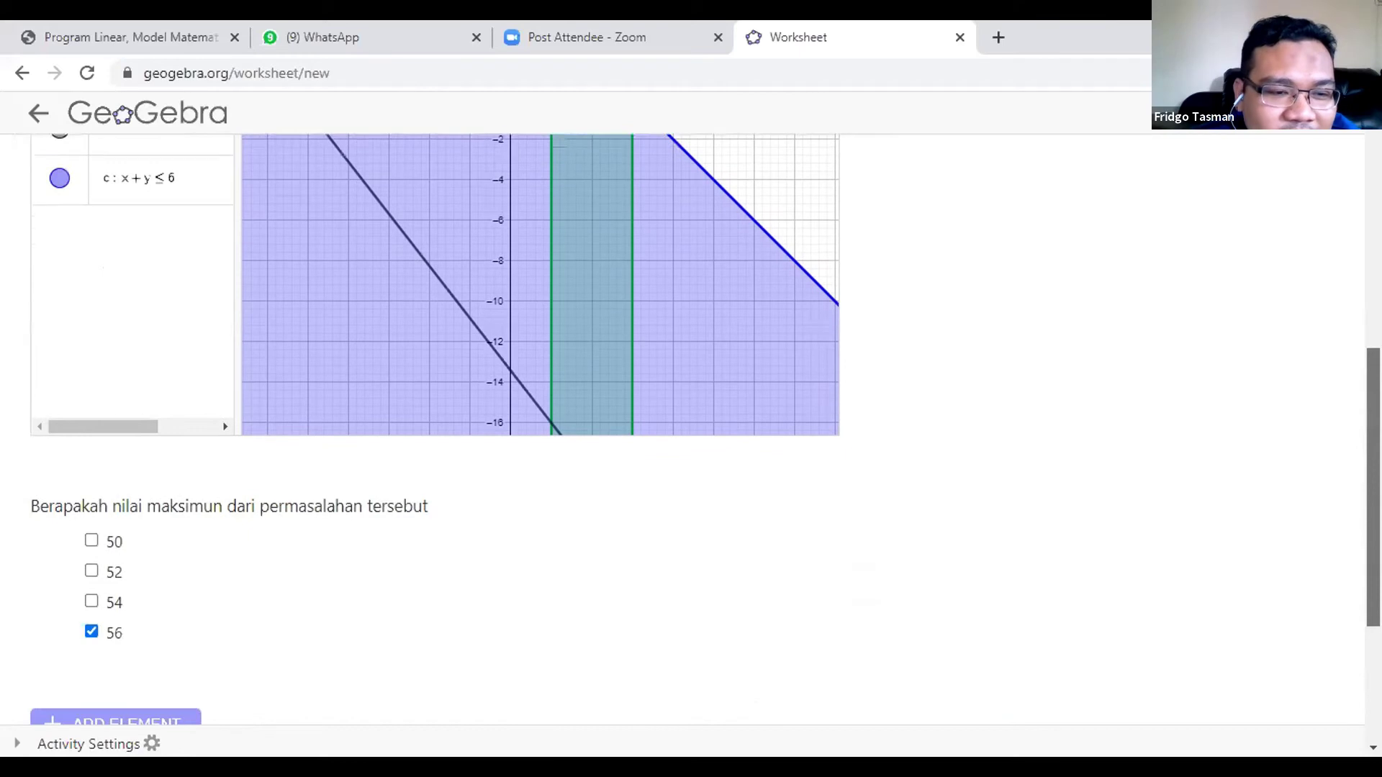
mouse_move(719, 498)
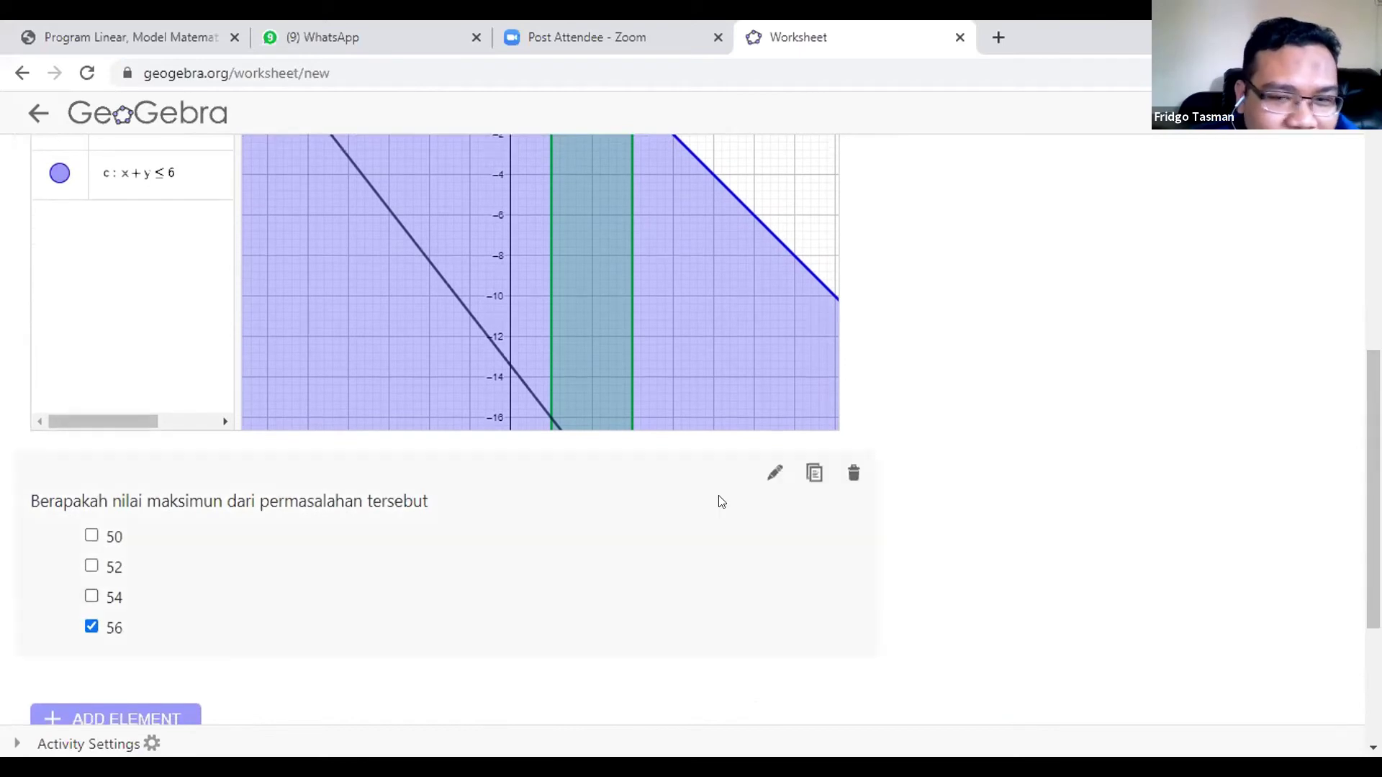
left_click(774, 473)
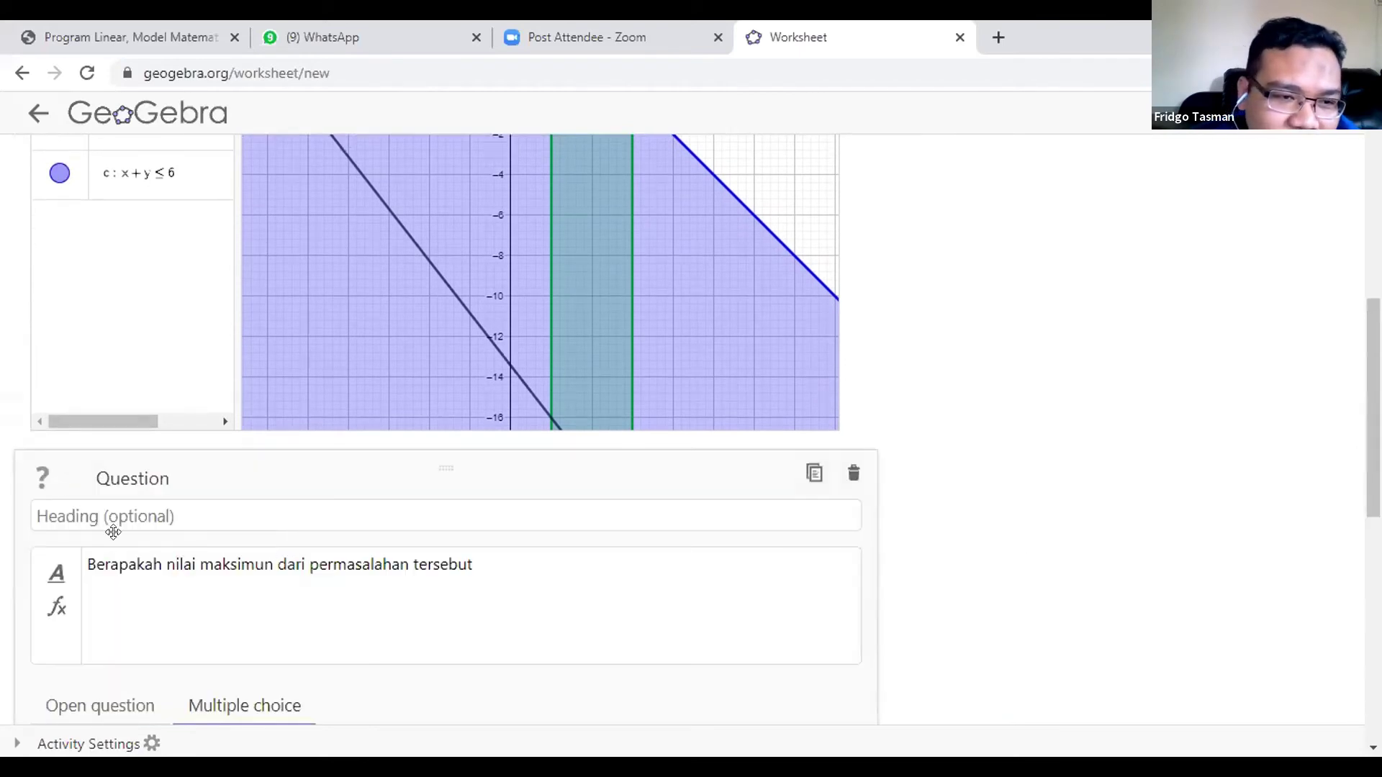
scroll(113, 532, "down", 3)
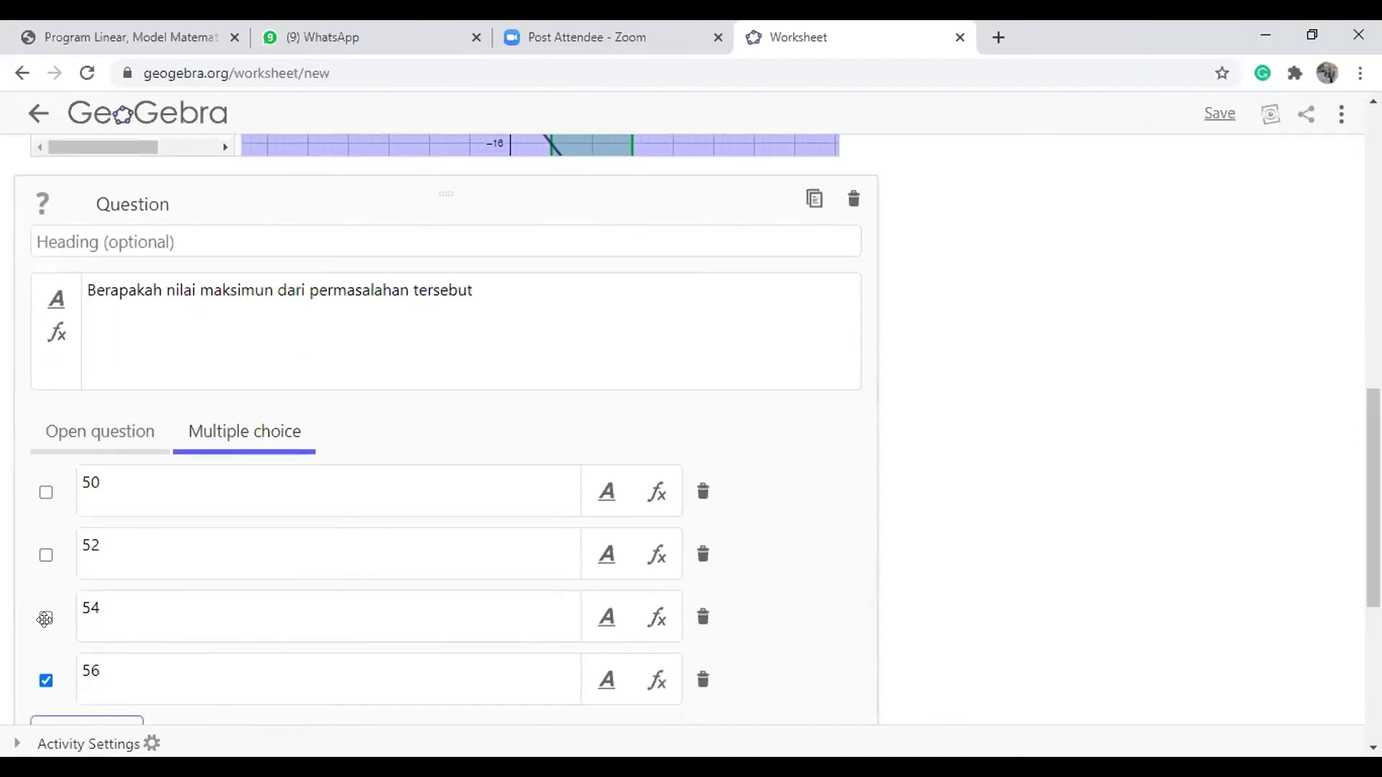
left_click(46, 619)
left_click(45, 681)
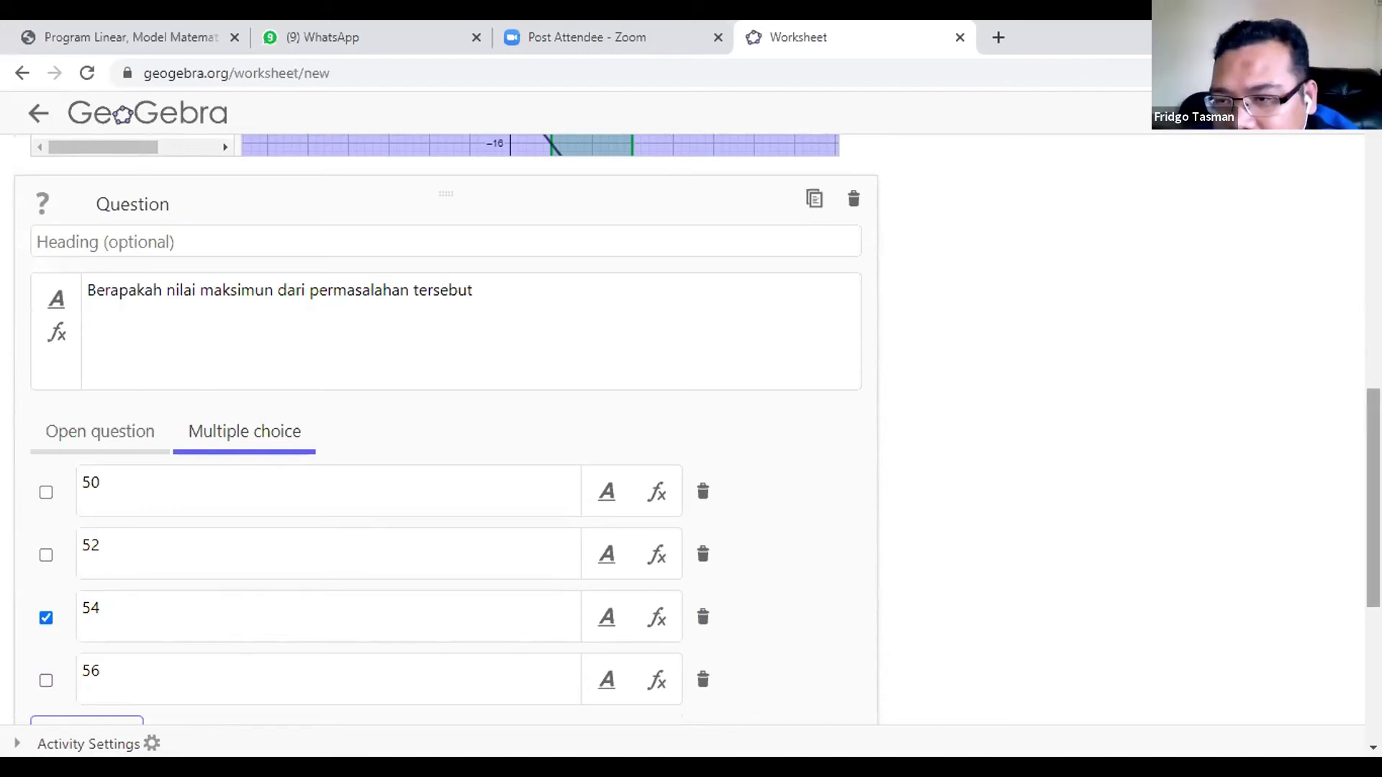
scroll(604, 463, "down", 5)
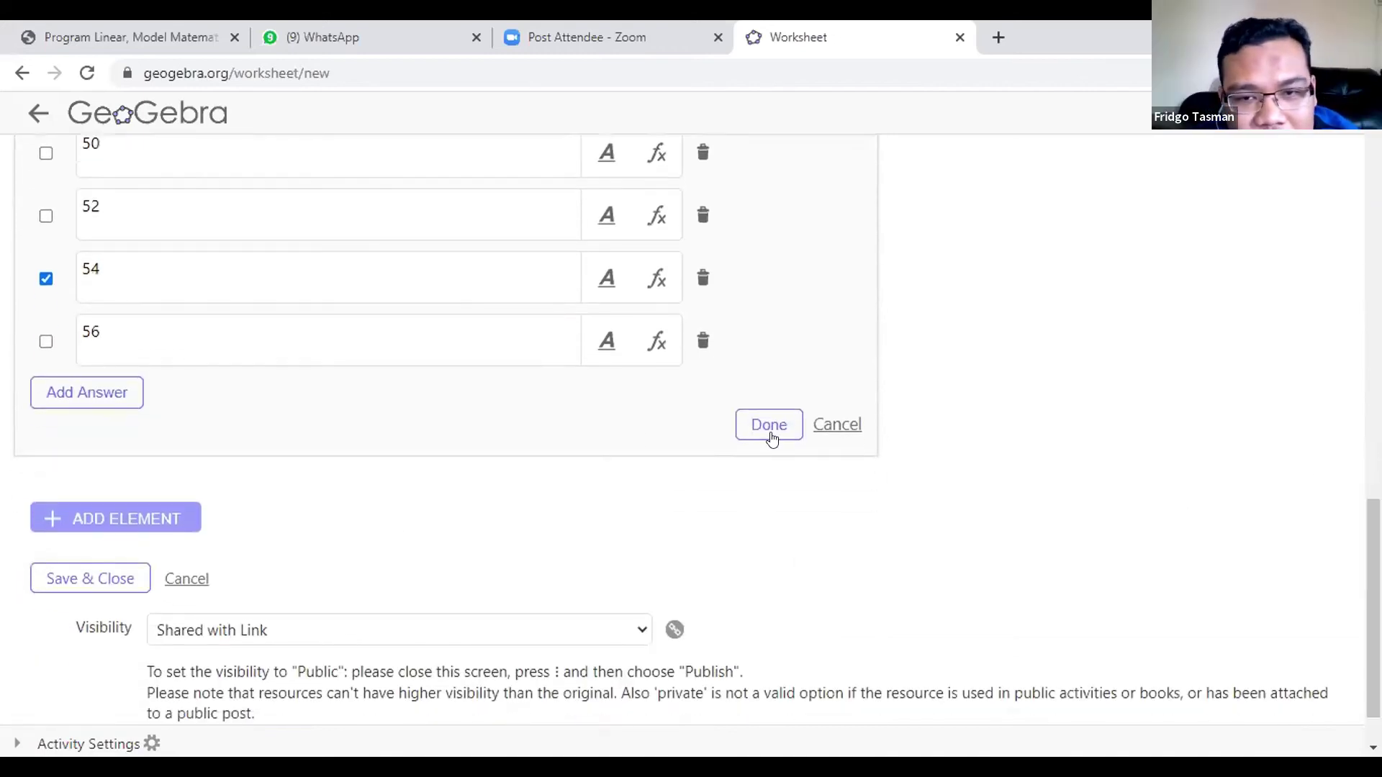
left_click(769, 426)
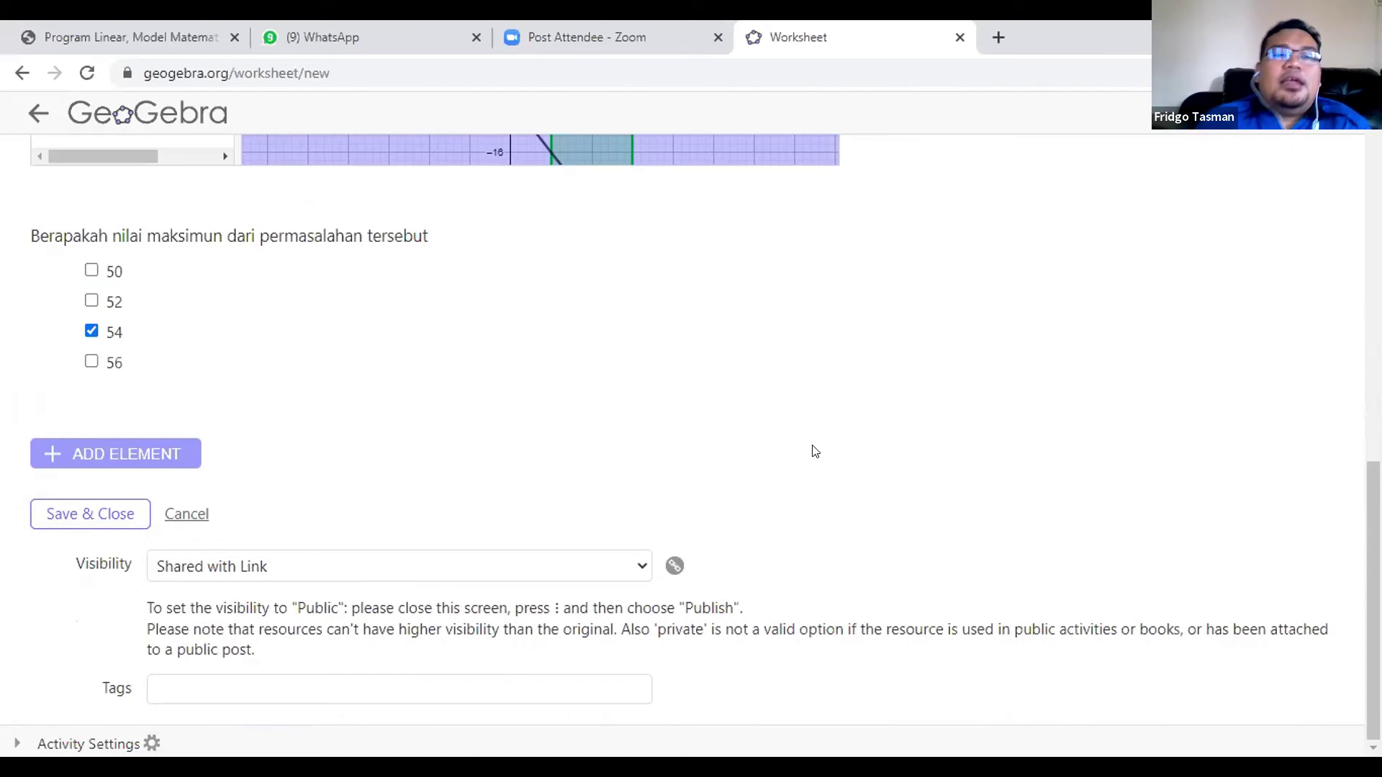
Add a second Question element to the worksheet below the maximum value question
scroll(432, 432, "up", 7)
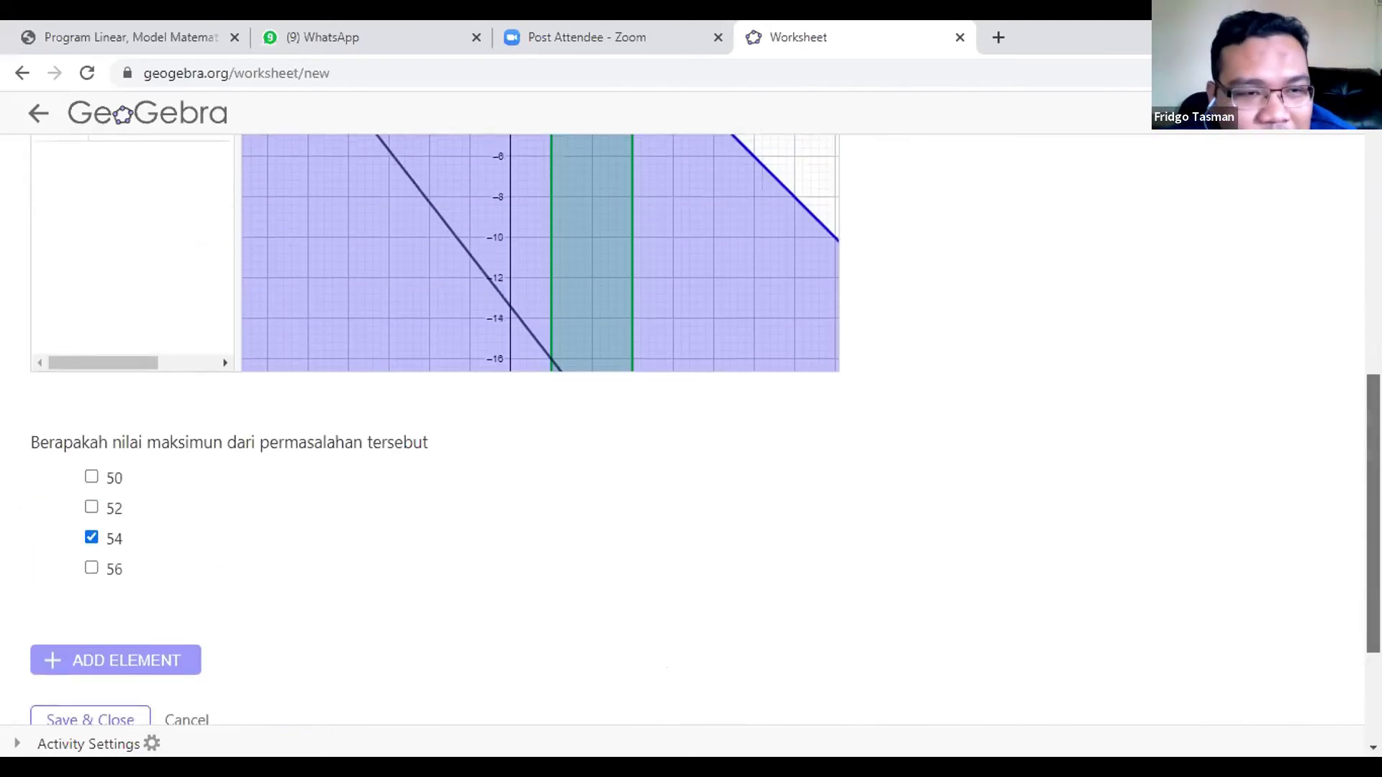
scroll(438, 650, "down", 6)
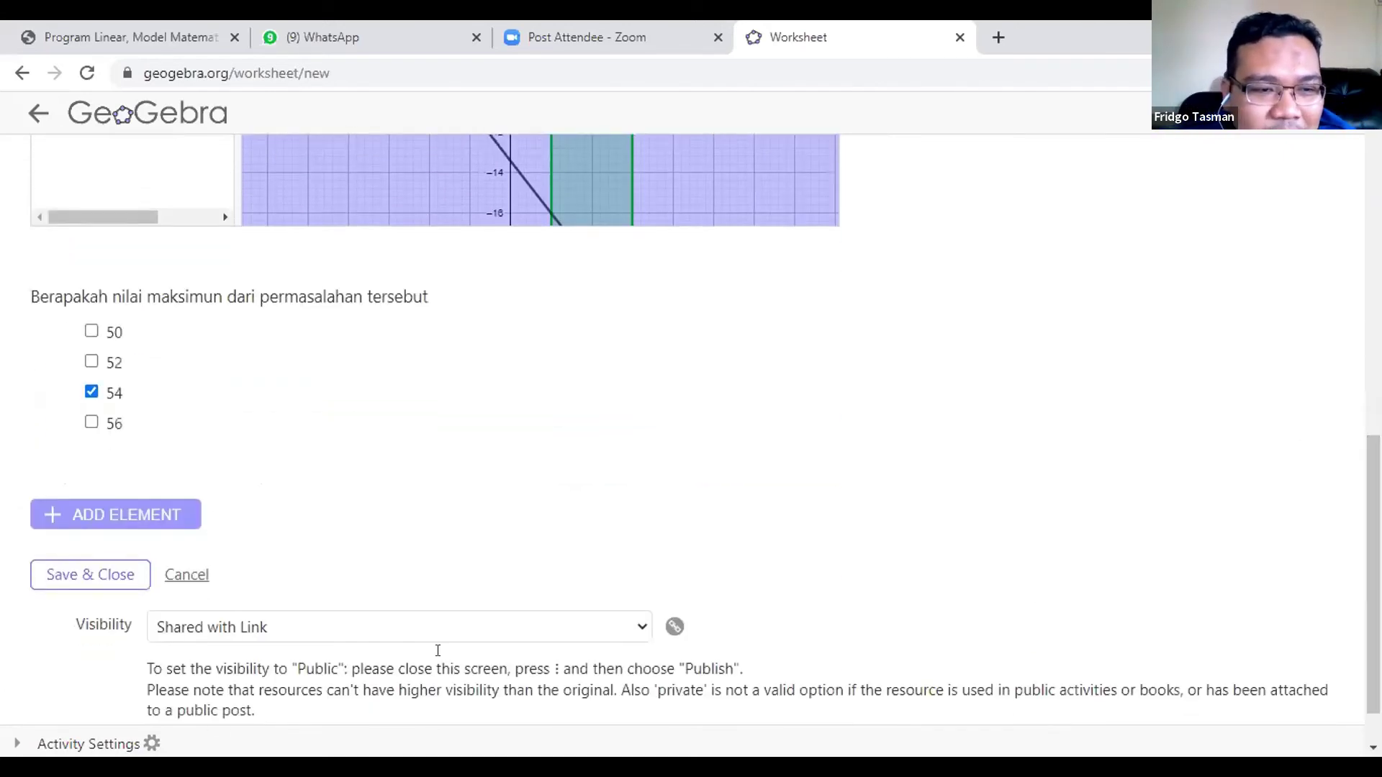
left_click(108, 516)
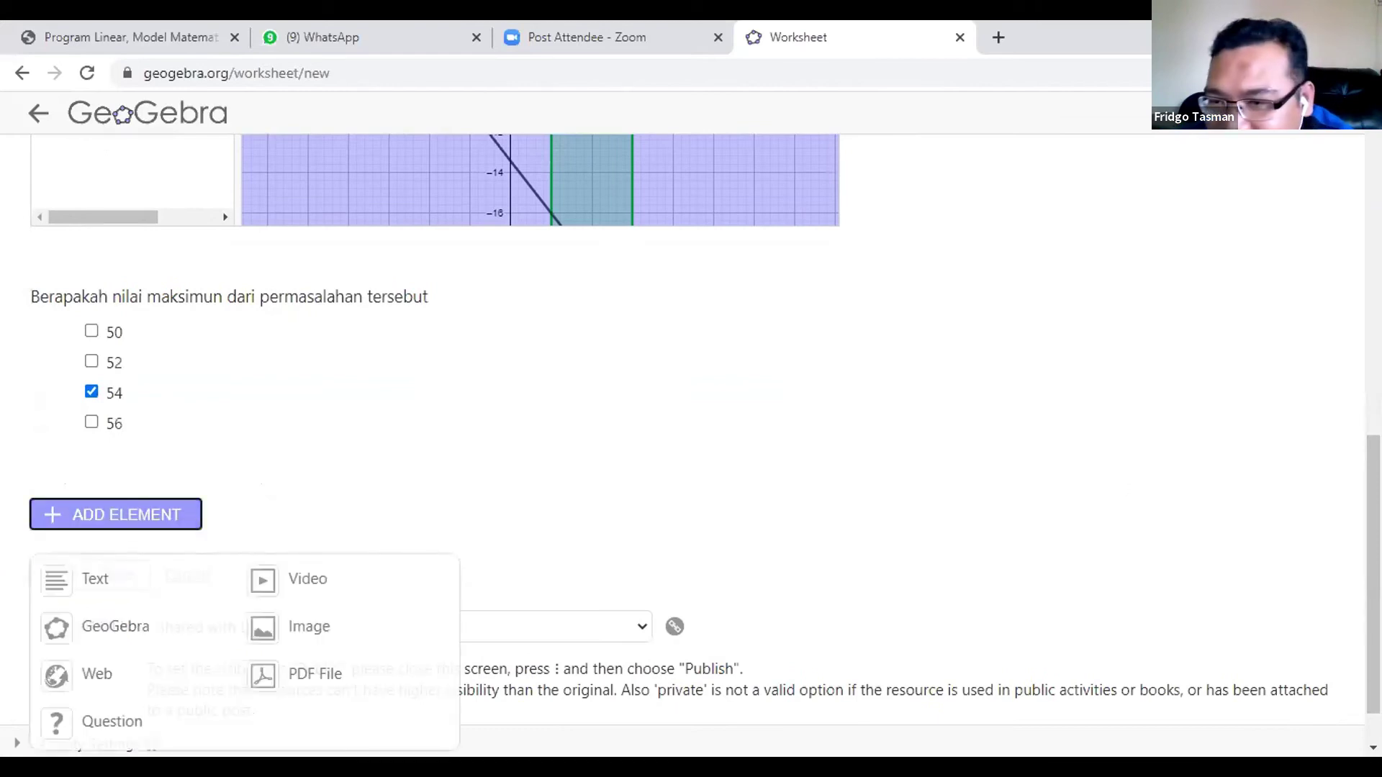
scroll(491, 579, "down", 1)
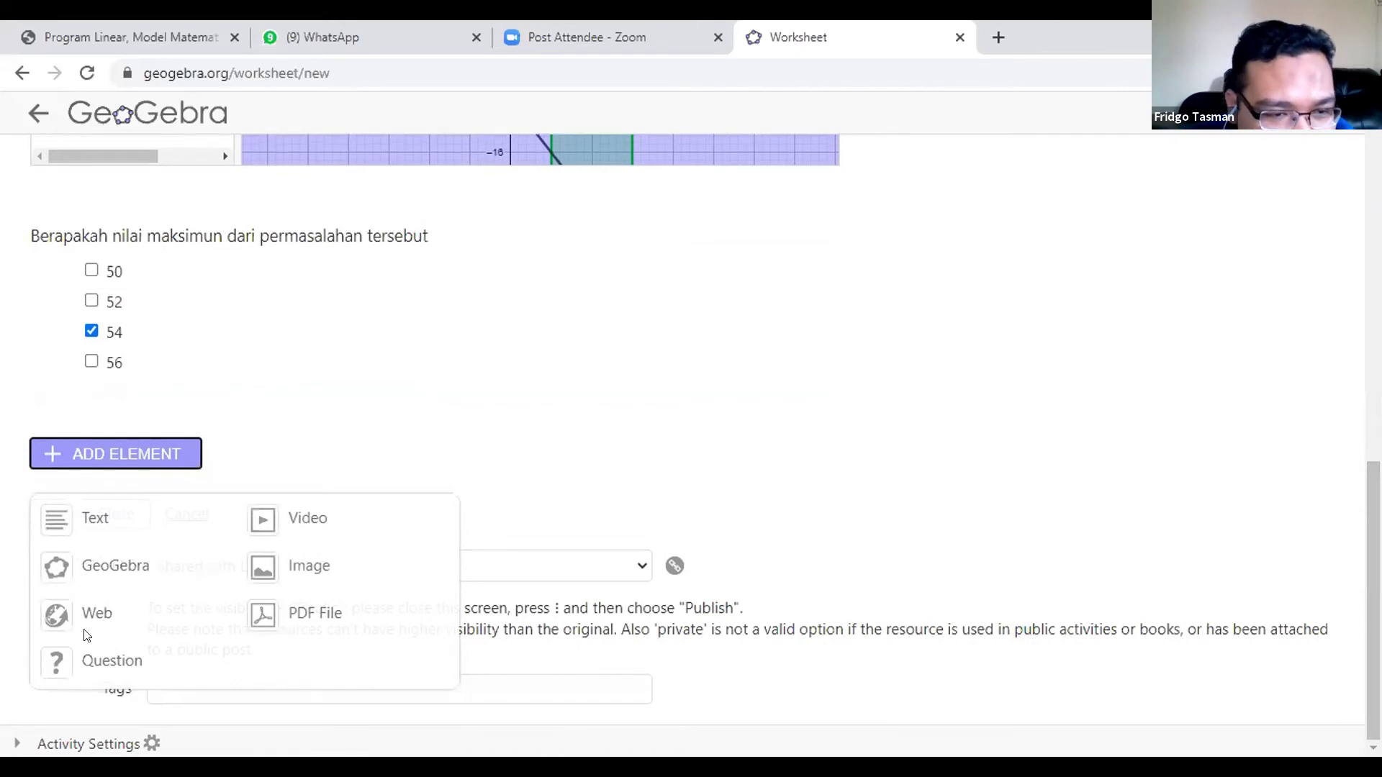
left_click(108, 660)
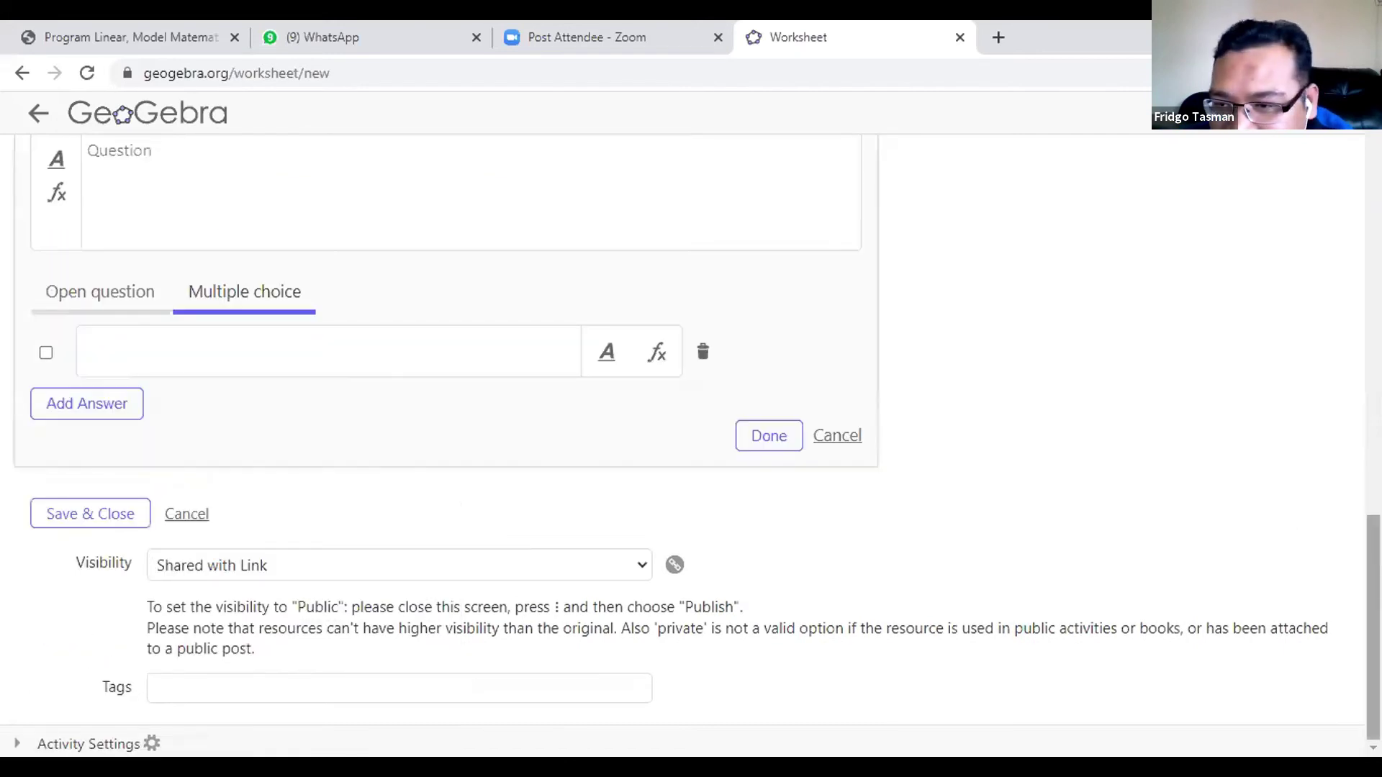
scroll(48, 392, "up", 3)
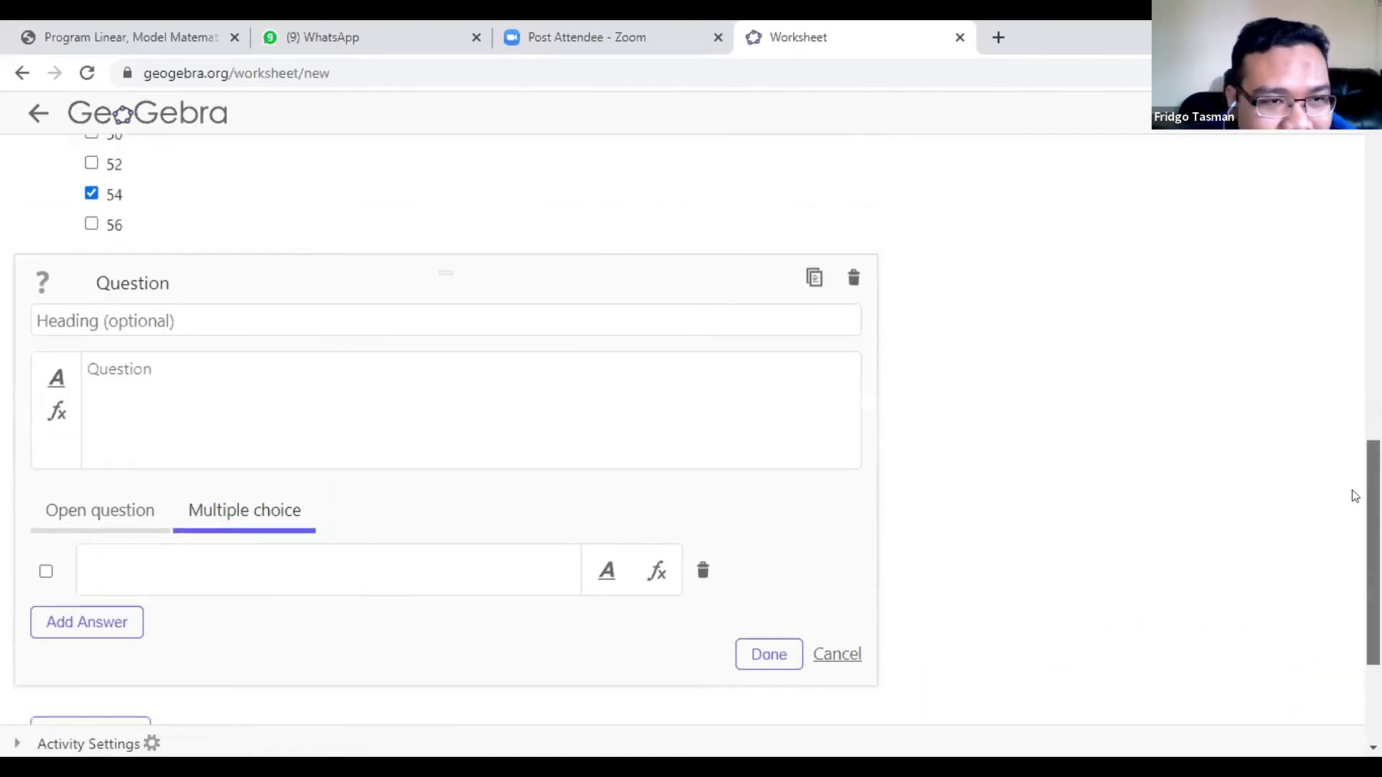
Enter "Berapakah nilai minimum dari masalah tersebut, tuliskan jika ada" as the new question's text
left_click(174, 390)
type("Berapakah")
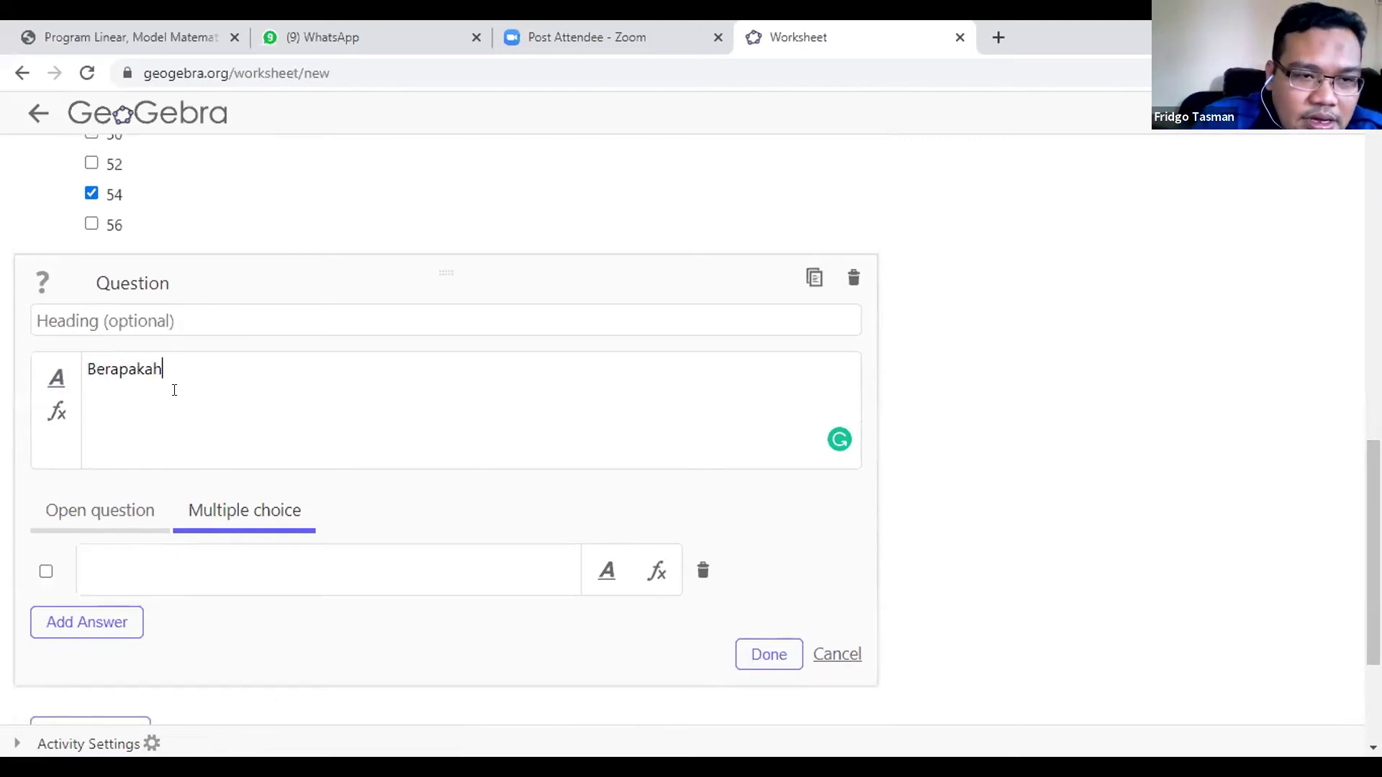
type(" nilai minimum dari ")
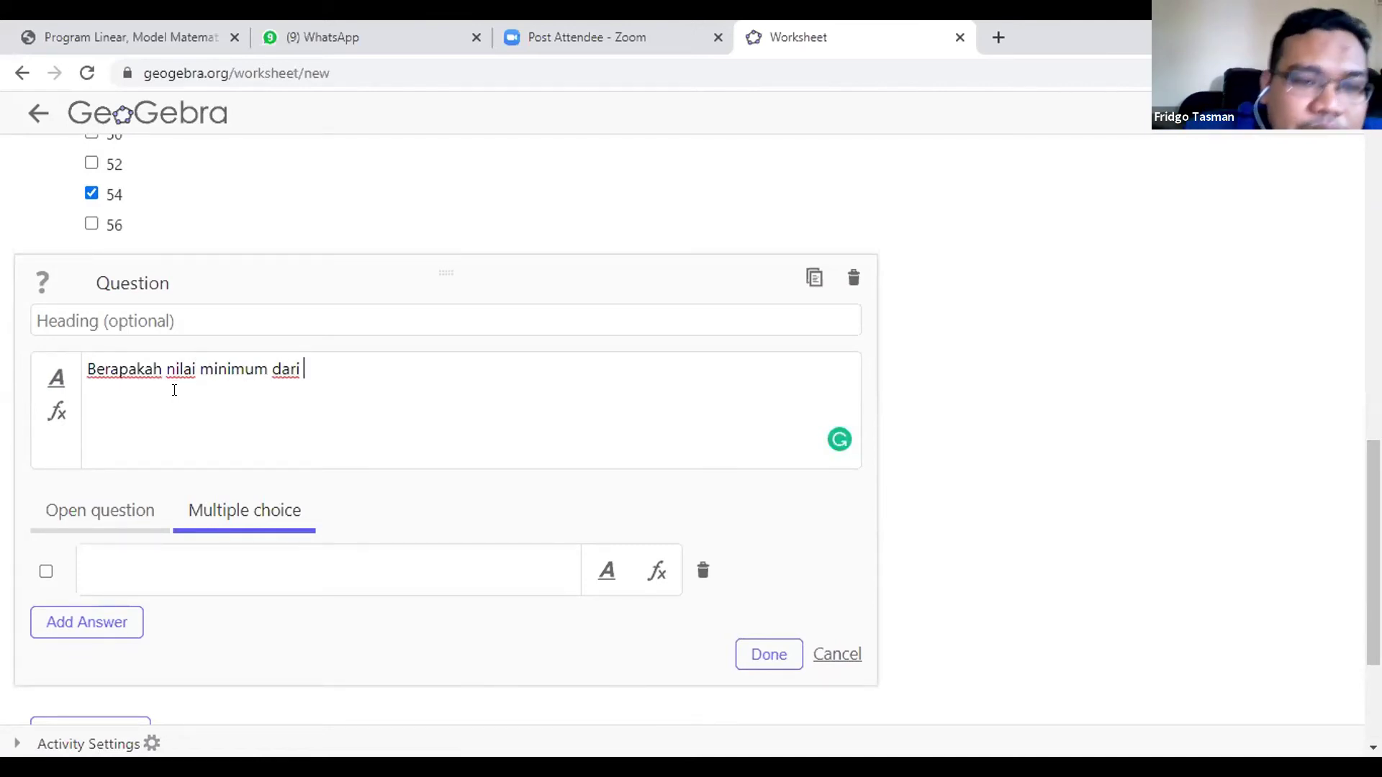
type("masalah tersebut ")
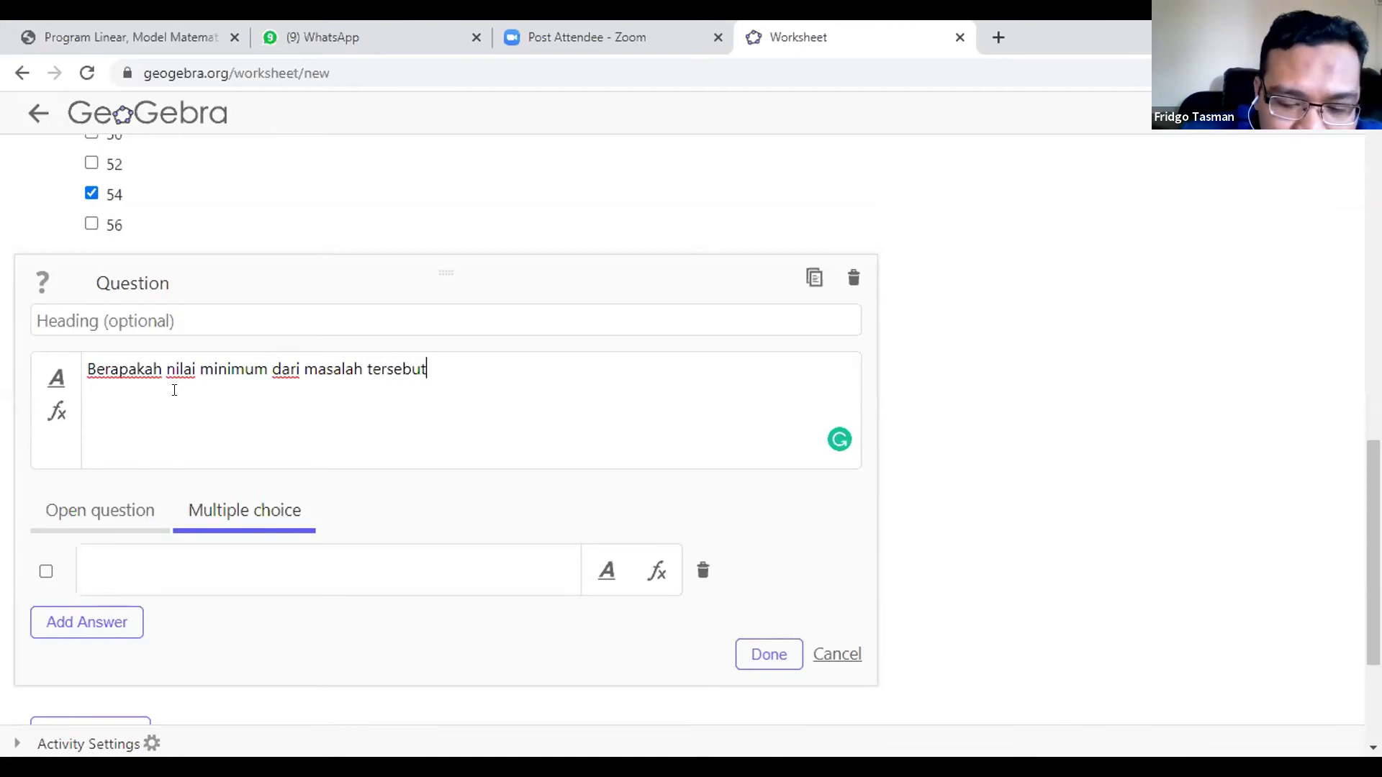
type(", tu")
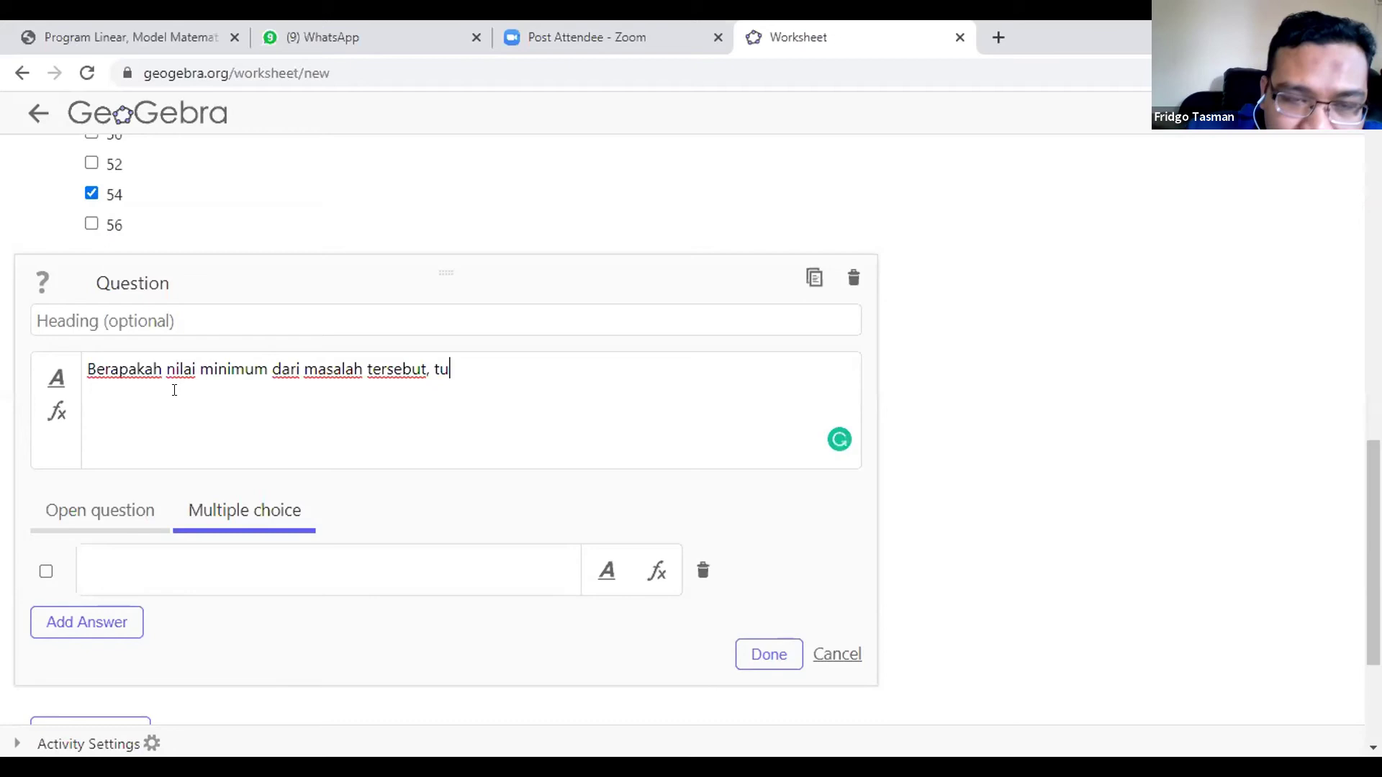
type("liskan jika ada")
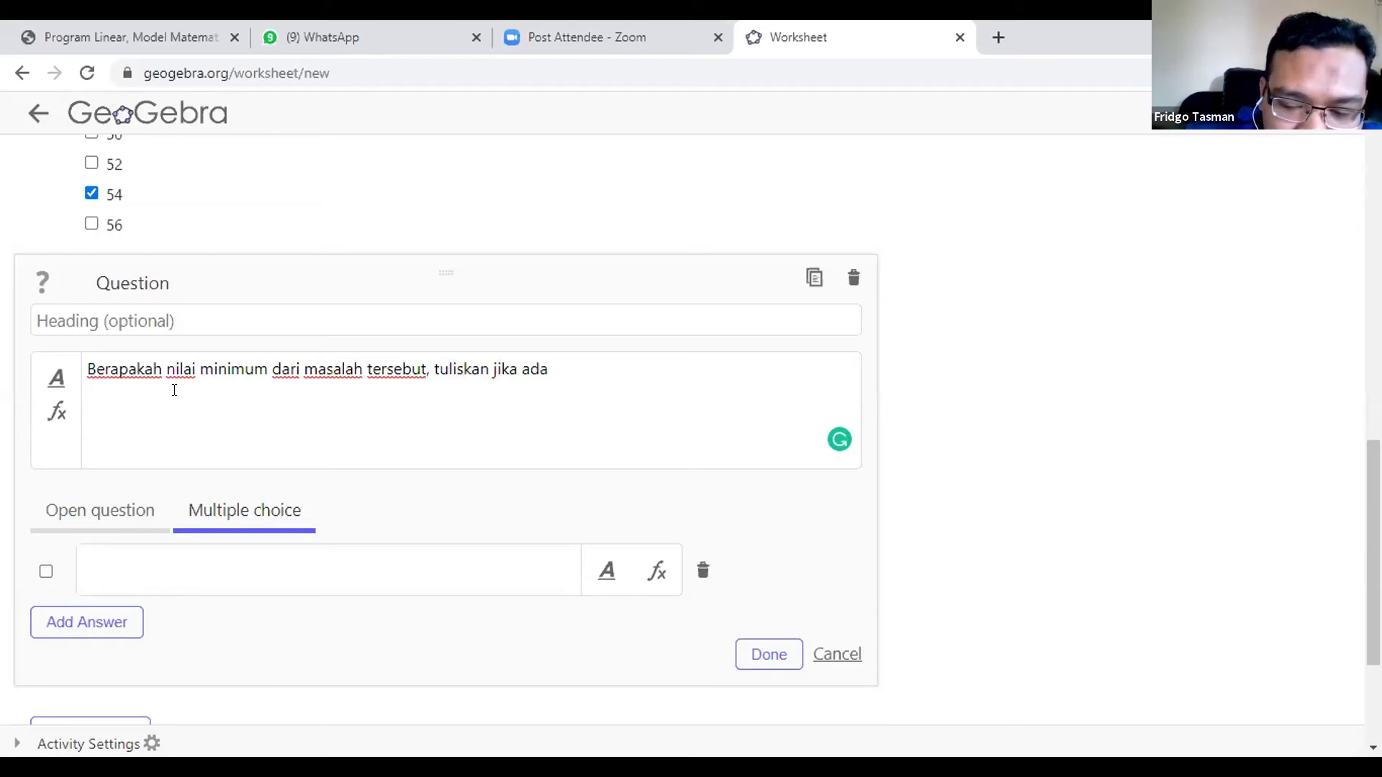
Extend the question text with "! namun, jika tidak ada mengapa nilai minimunya tidak ada !" and finish it as an open question
type("! namu")
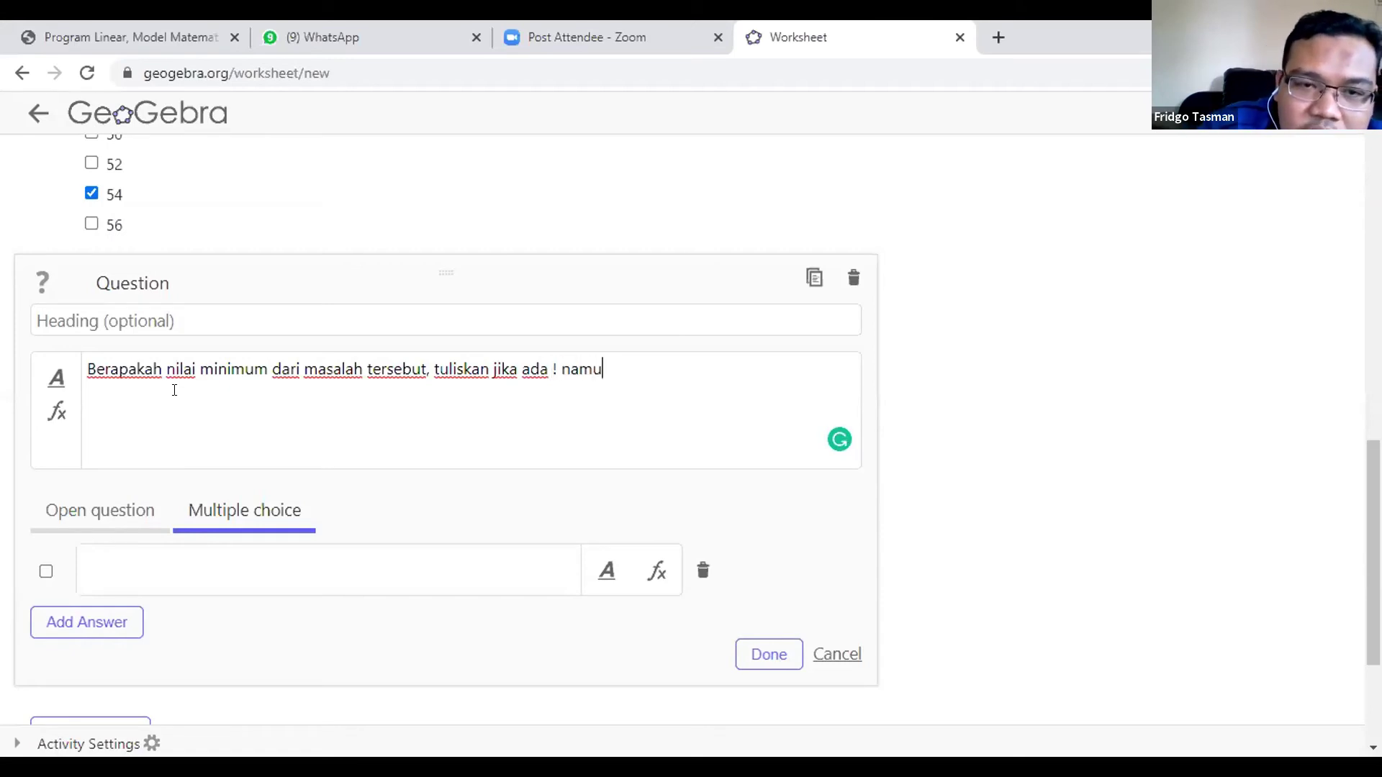
type("n, jika tidak ada mengapa ")
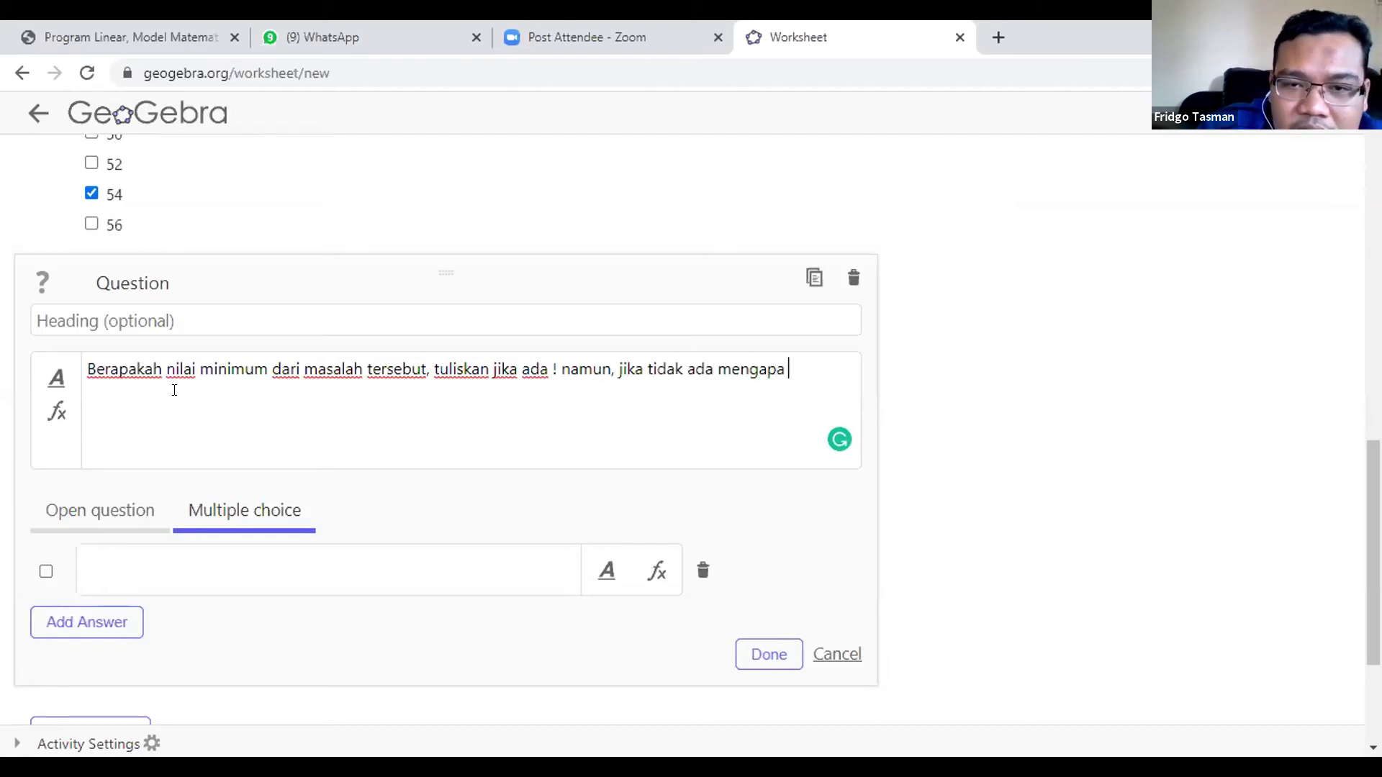
type("nili")
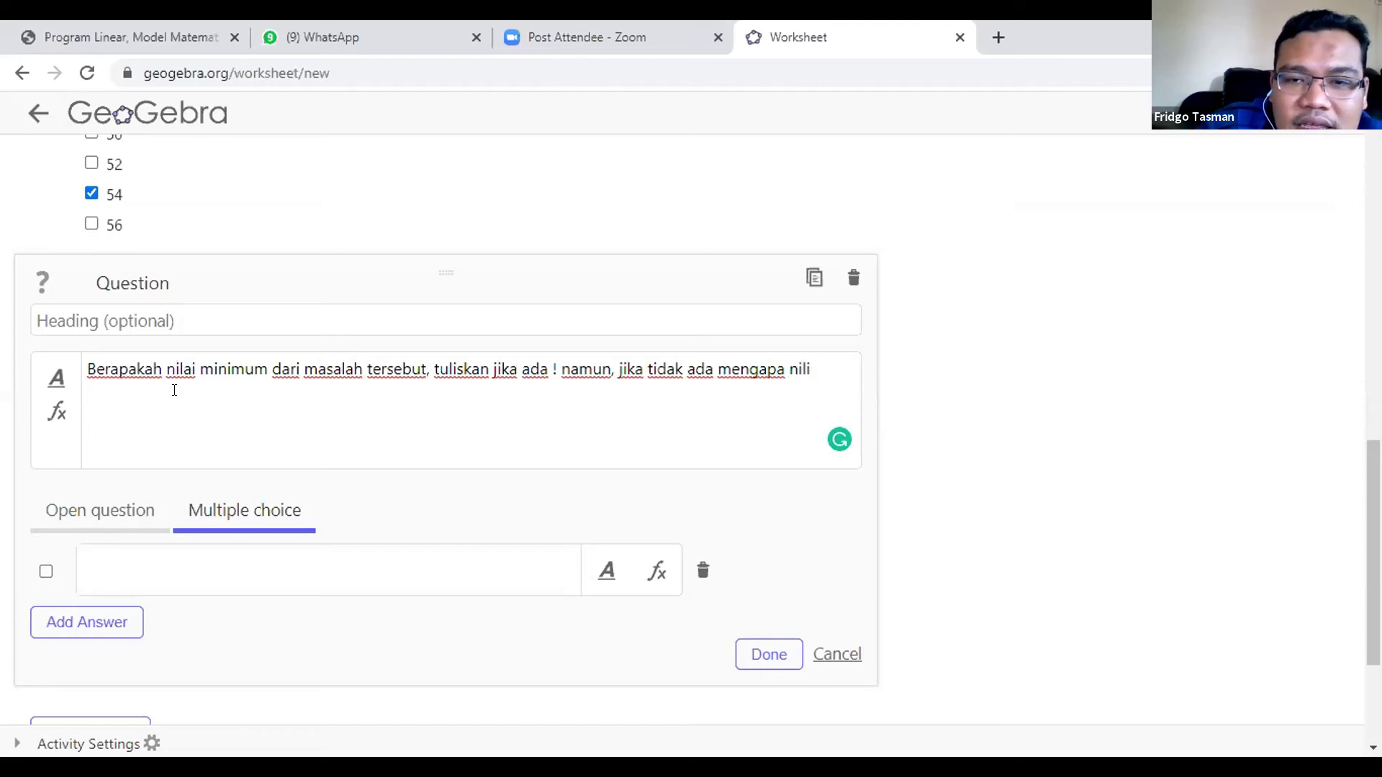
key("BackSpace")
type("ai minimun")
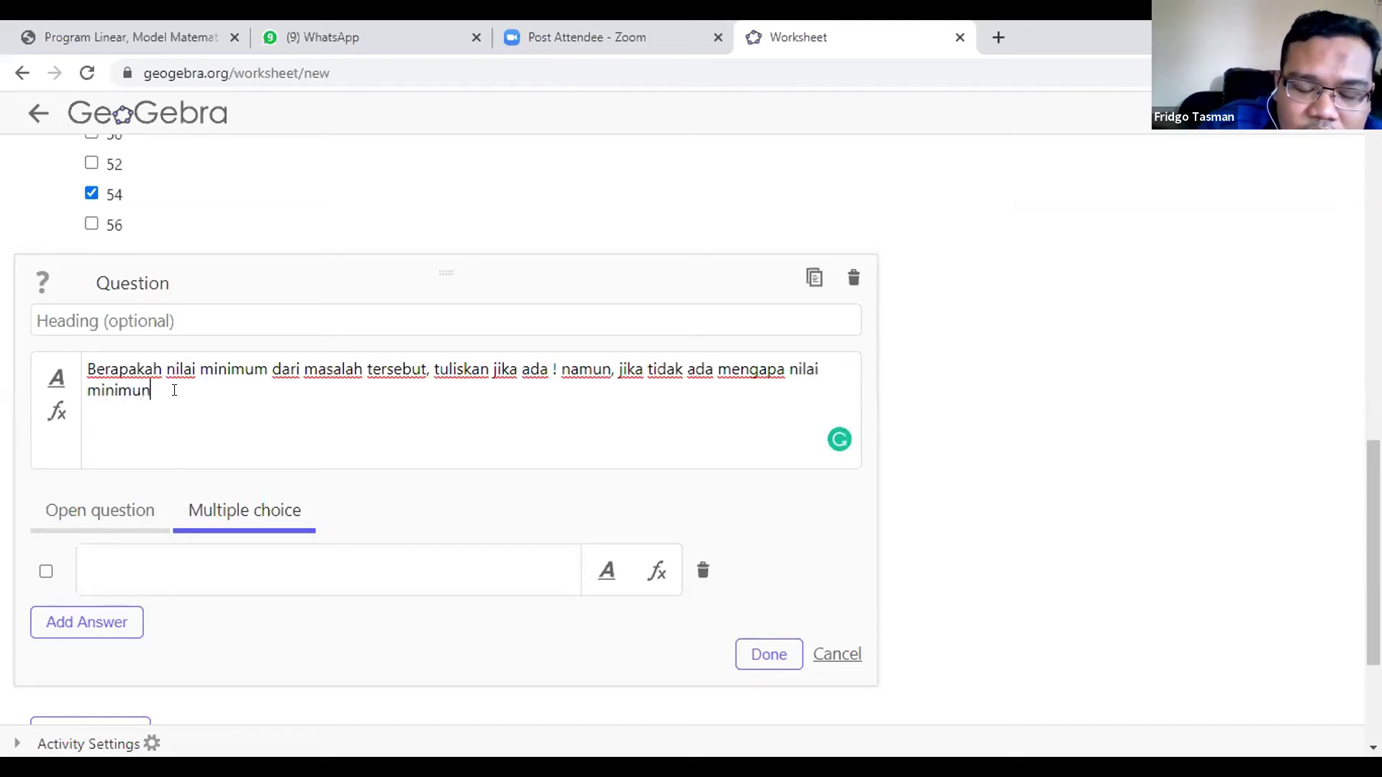
type("ya tidak ada")
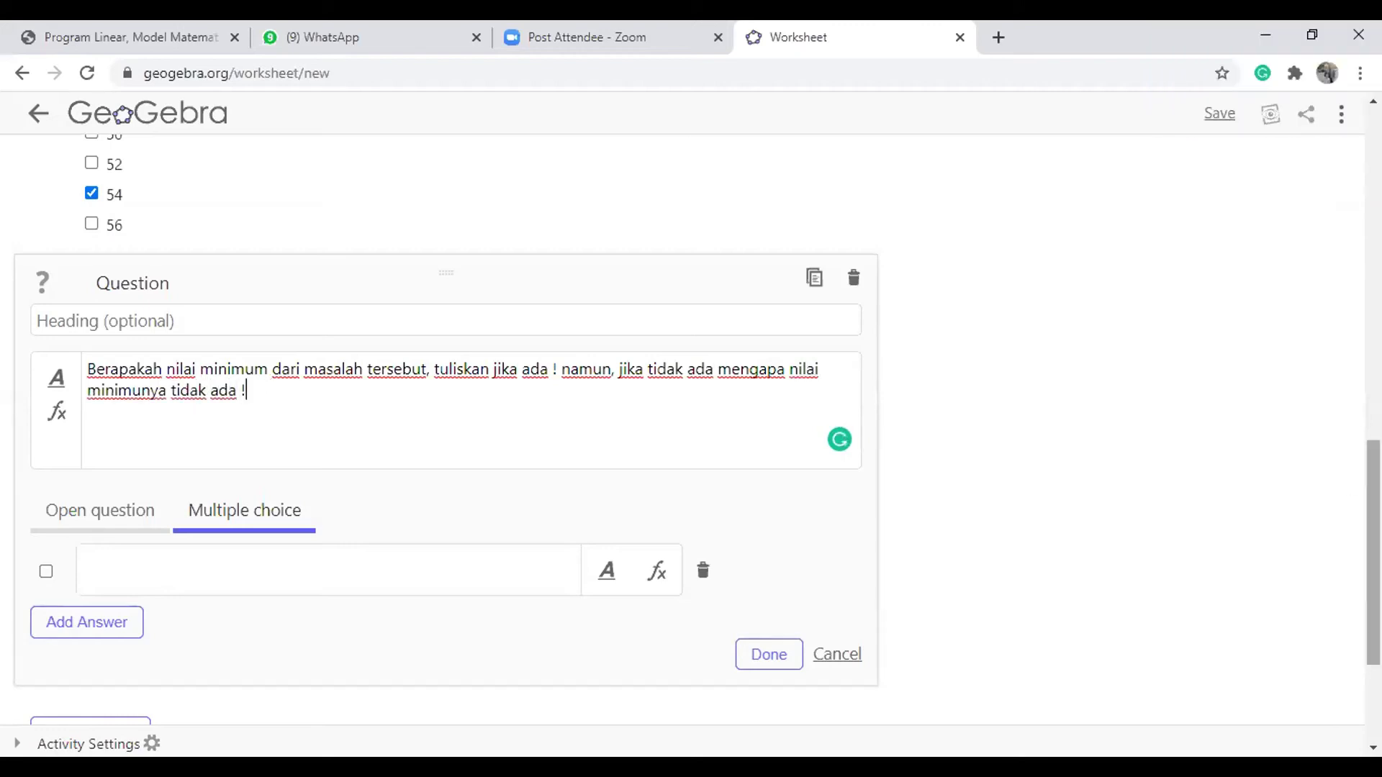
left_click(105, 526)
left_click(764, 699)
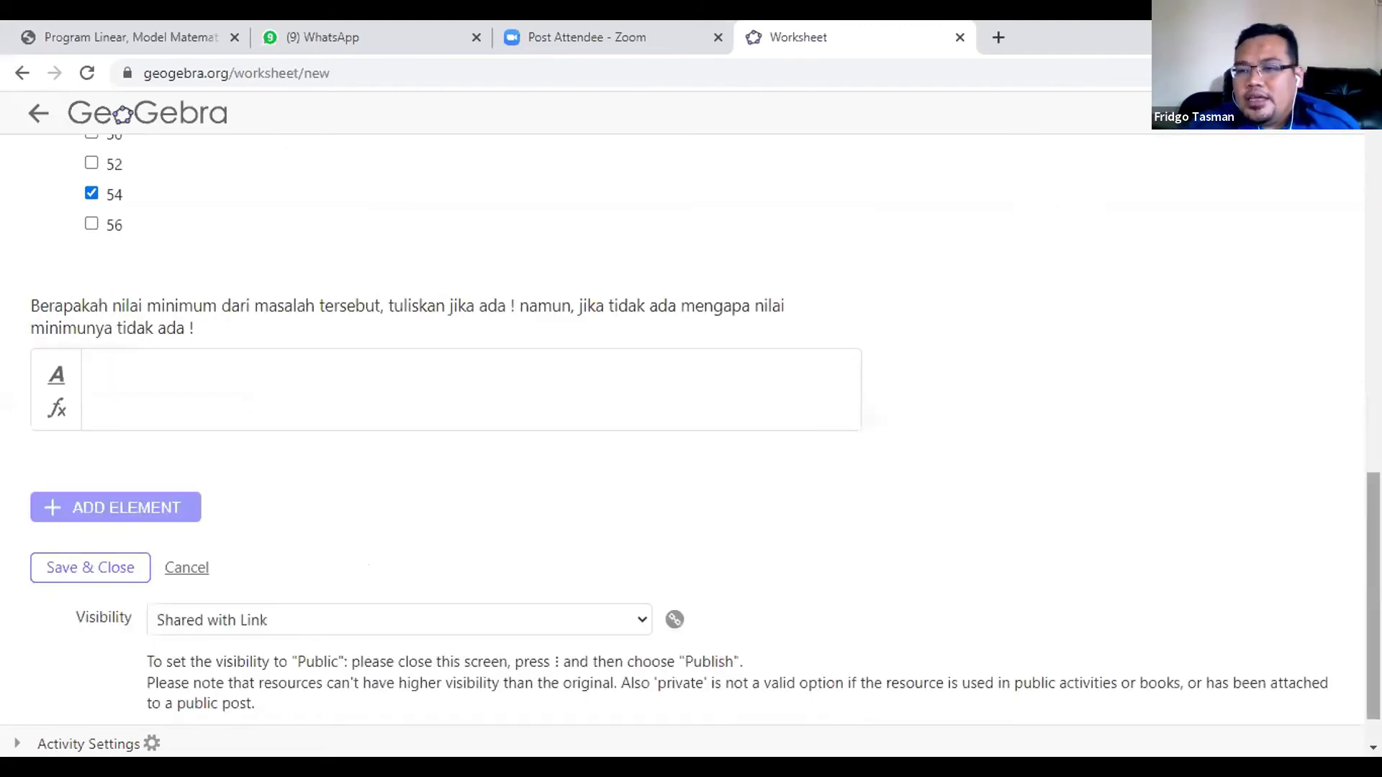
Review the whole worksheet, from the title and applet through both questions to the visibility settings
scroll(432, 431, "up", 15)
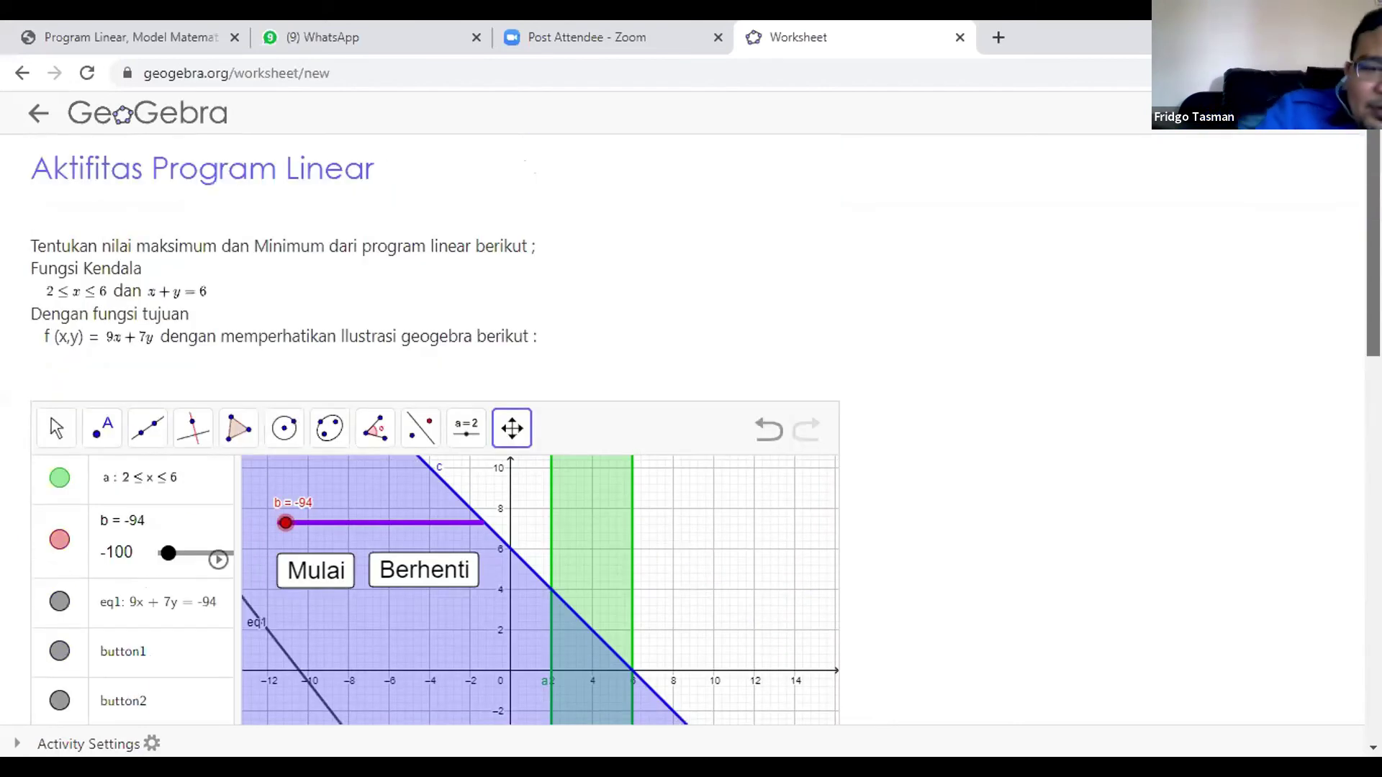
scroll(432, 431, "down", 15)
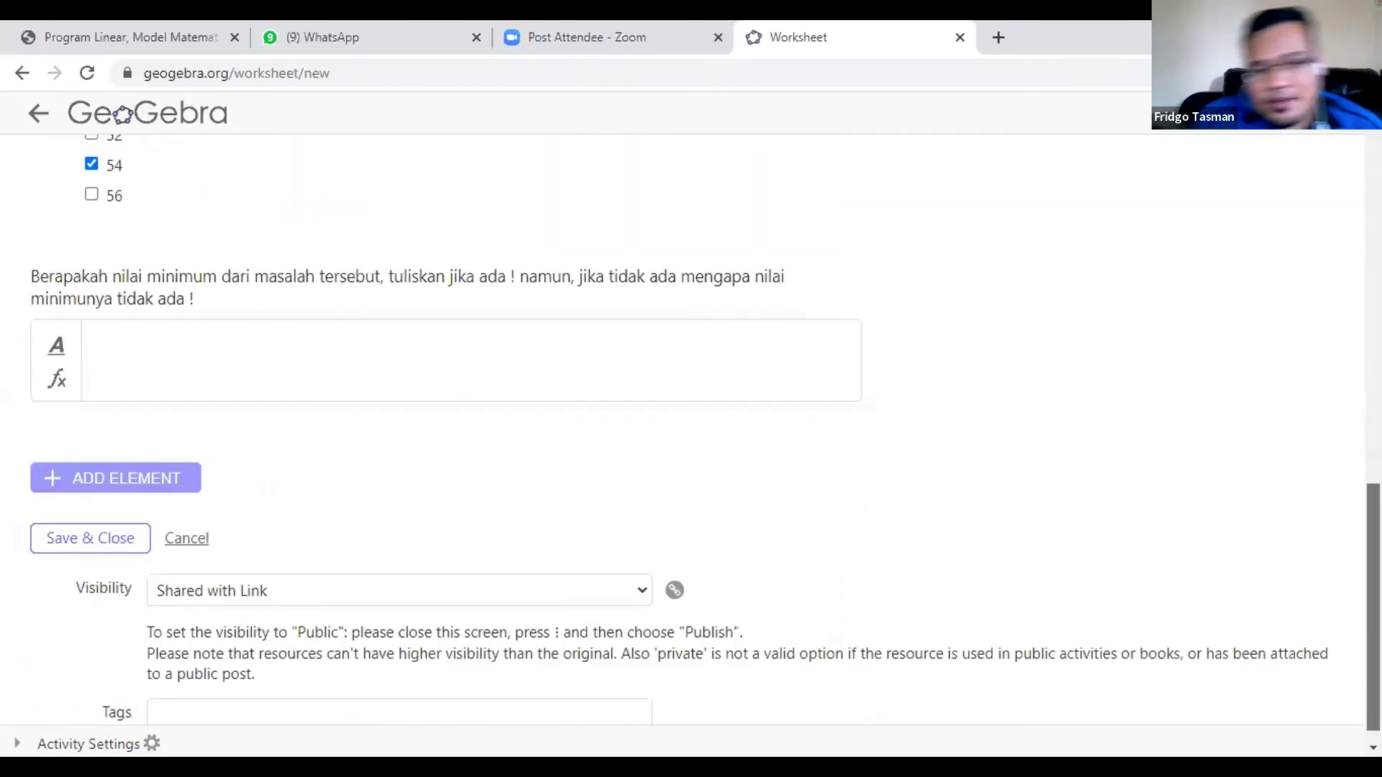
scroll(691, 432, "down", 1)
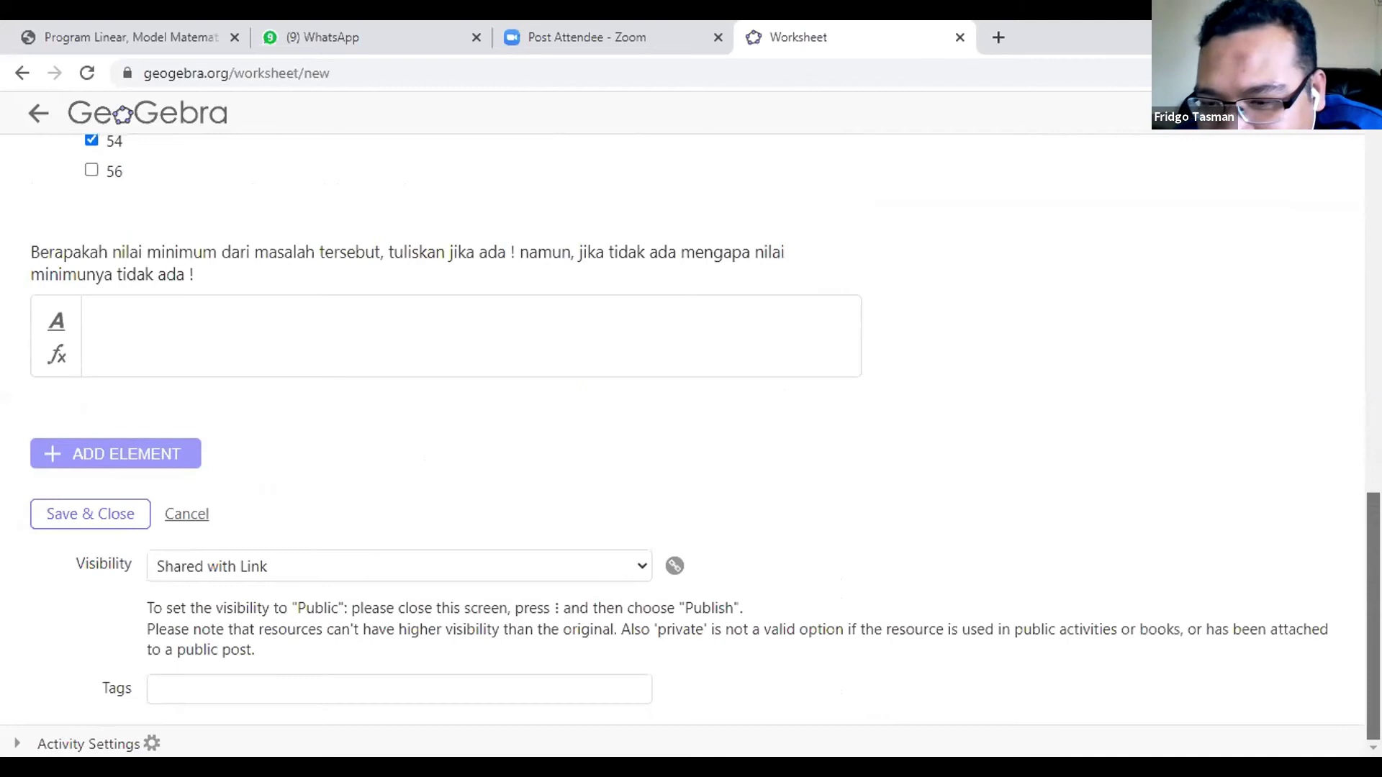
scroll(51, 417, "up", 15)
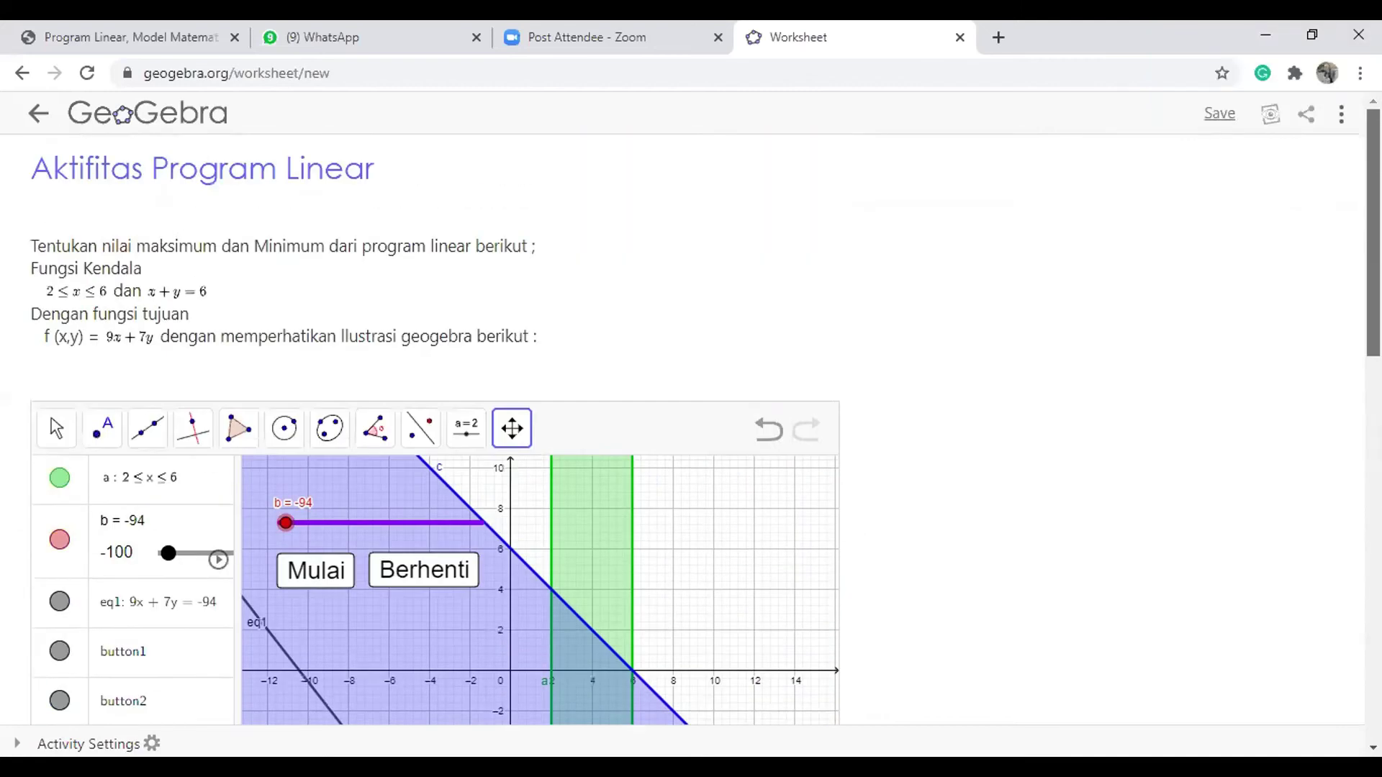
scroll(51, 417, "down", 10)
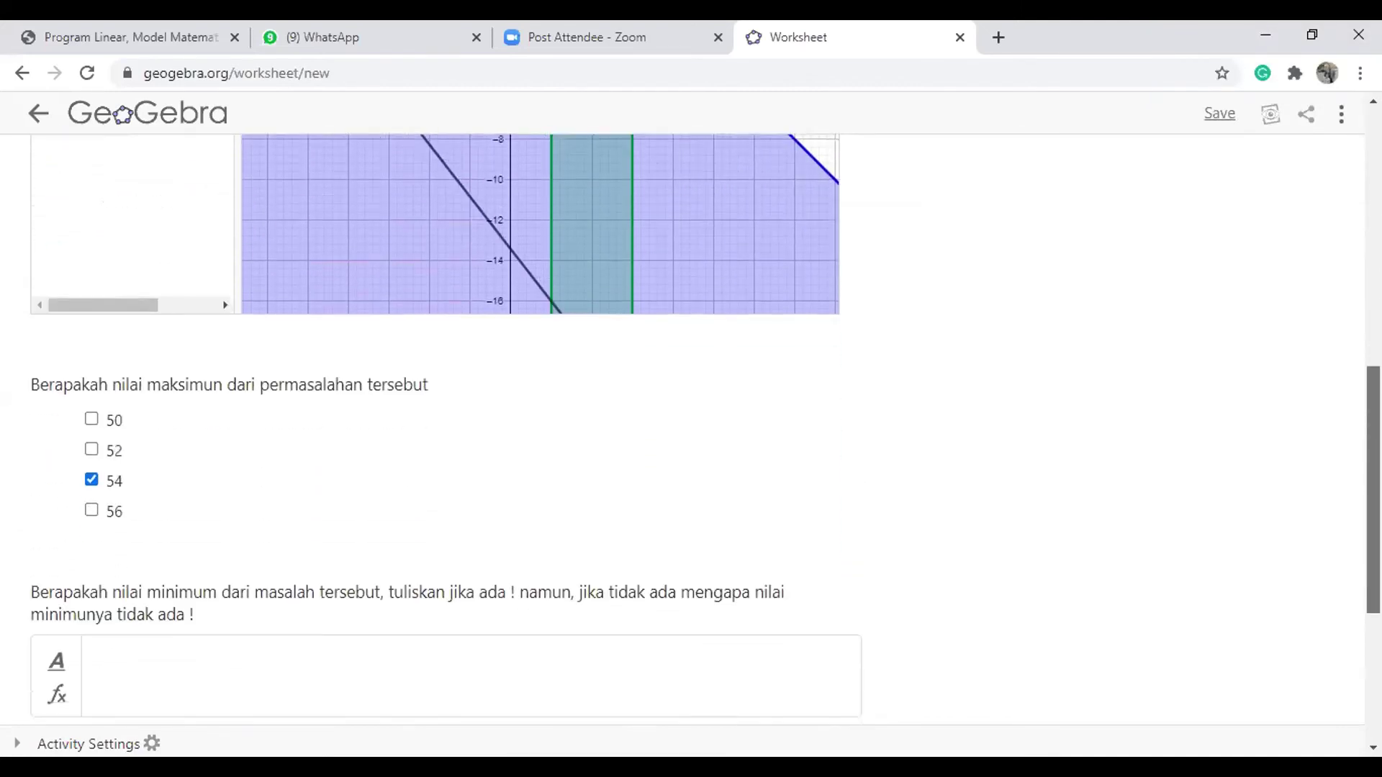
scroll(690, 432, "down", 5)
scroll(691, 432, "up", 4)
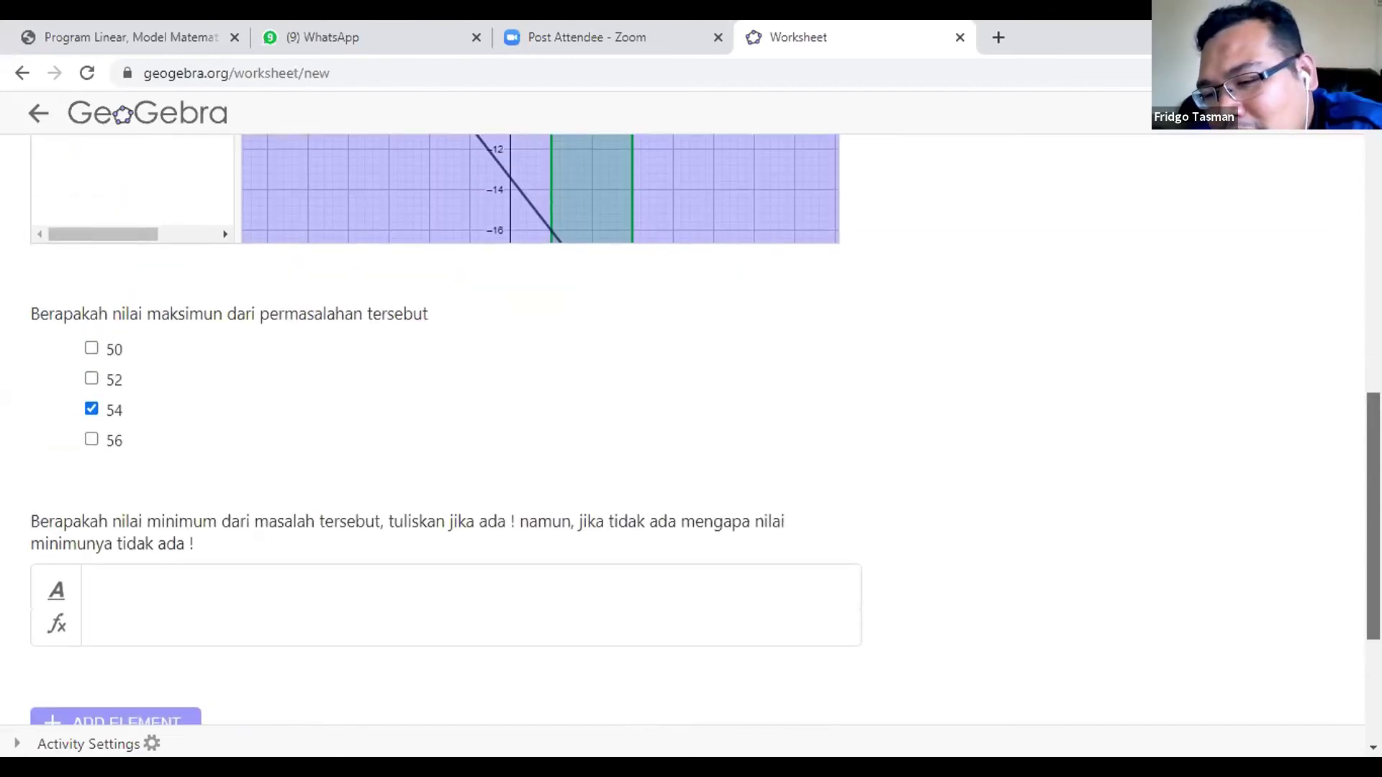
scroll(432, 432, "up", 10)
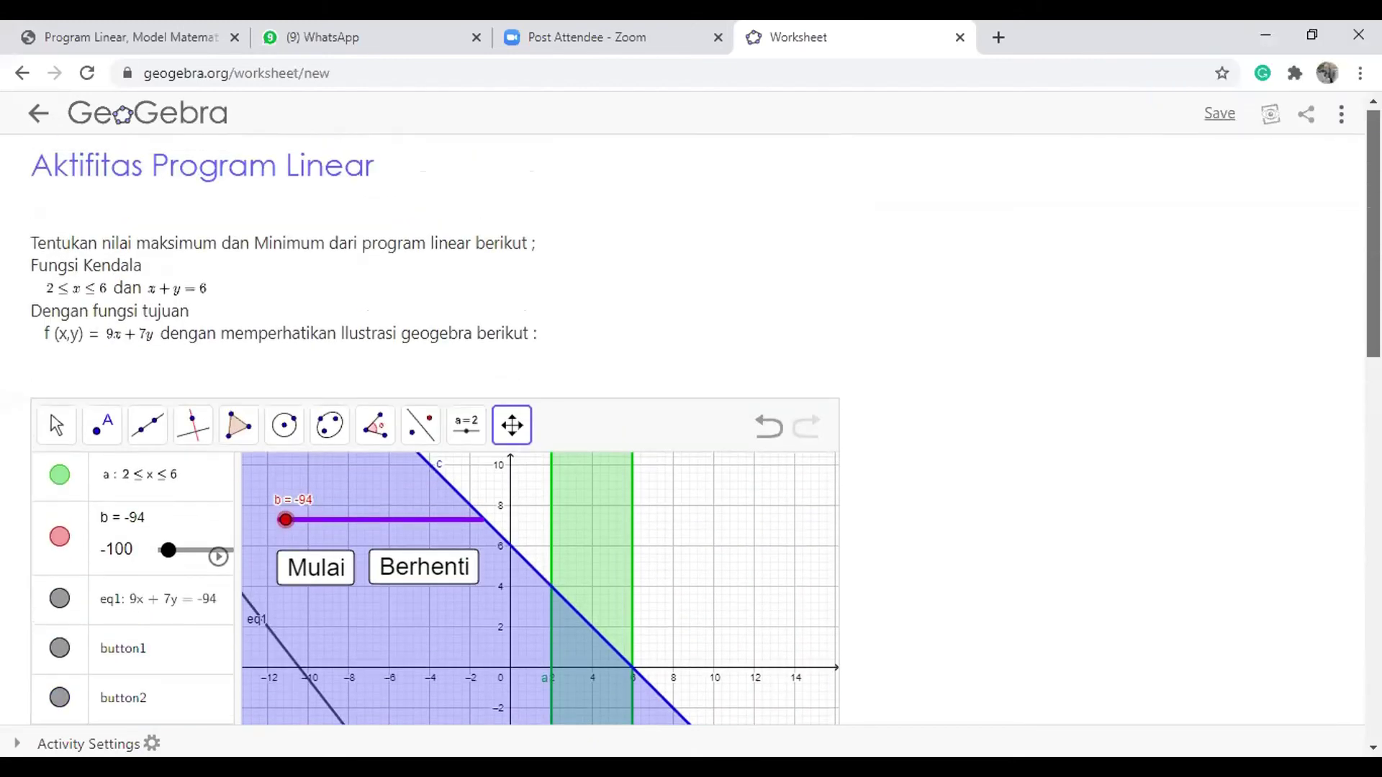
scroll(432, 432, "down", 10)
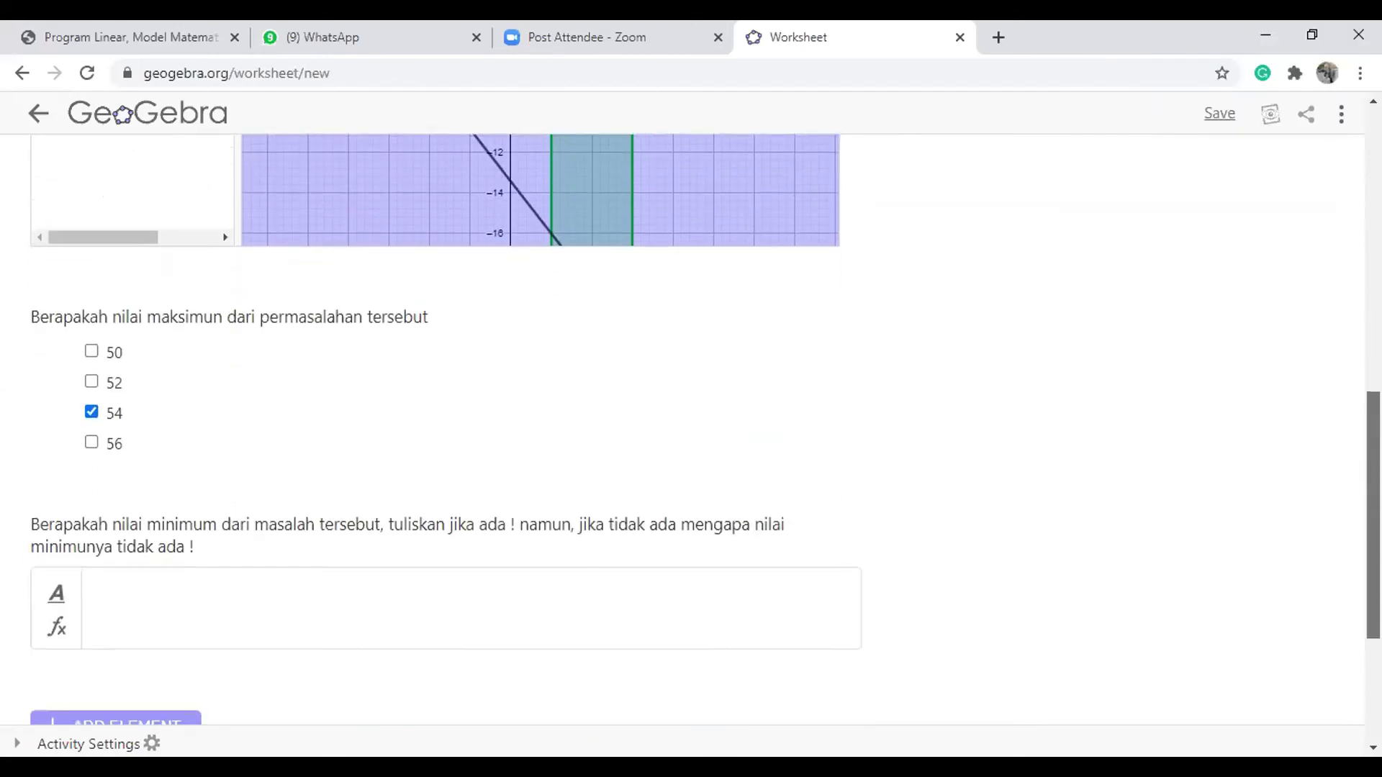
scroll(431, 432, "up", 10)
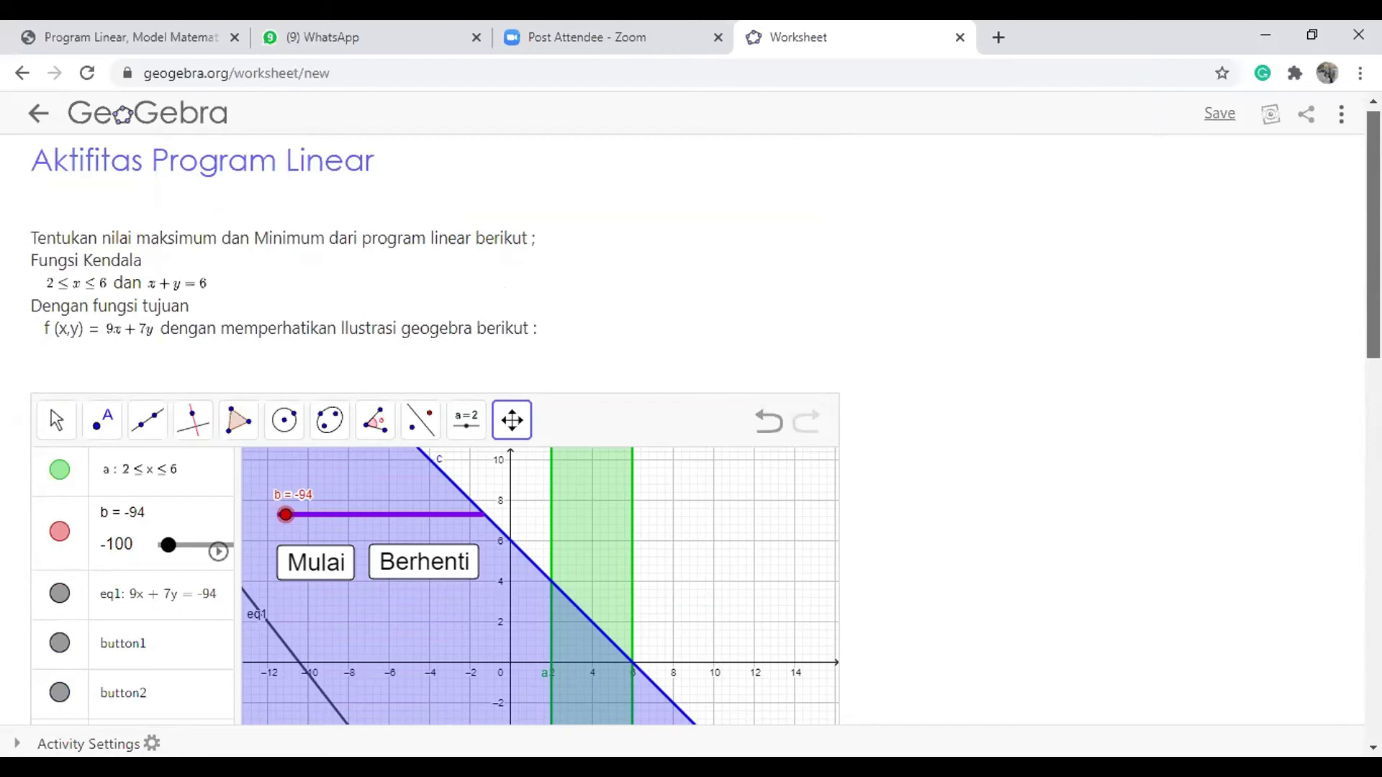
scroll(51, 409, "down", 12)
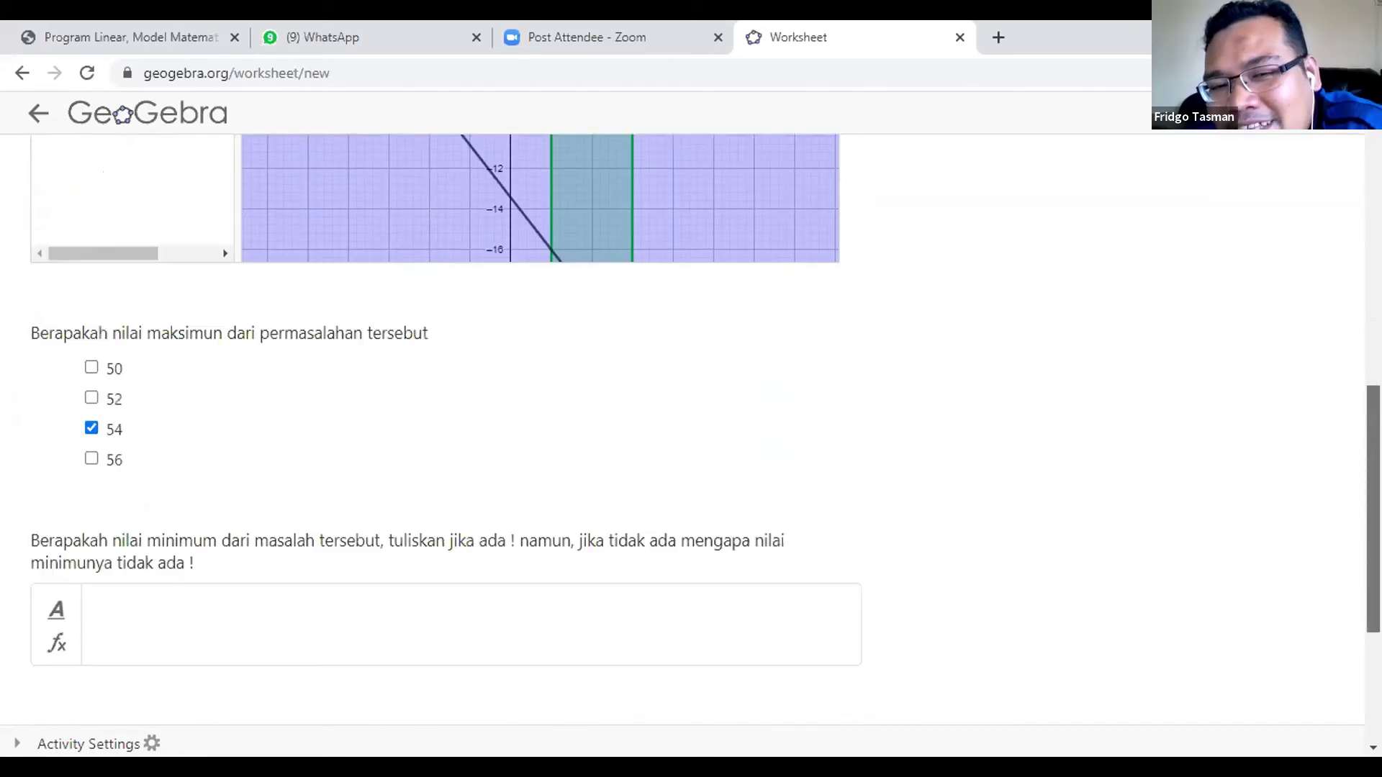
scroll(1355, 358, "up", 10)
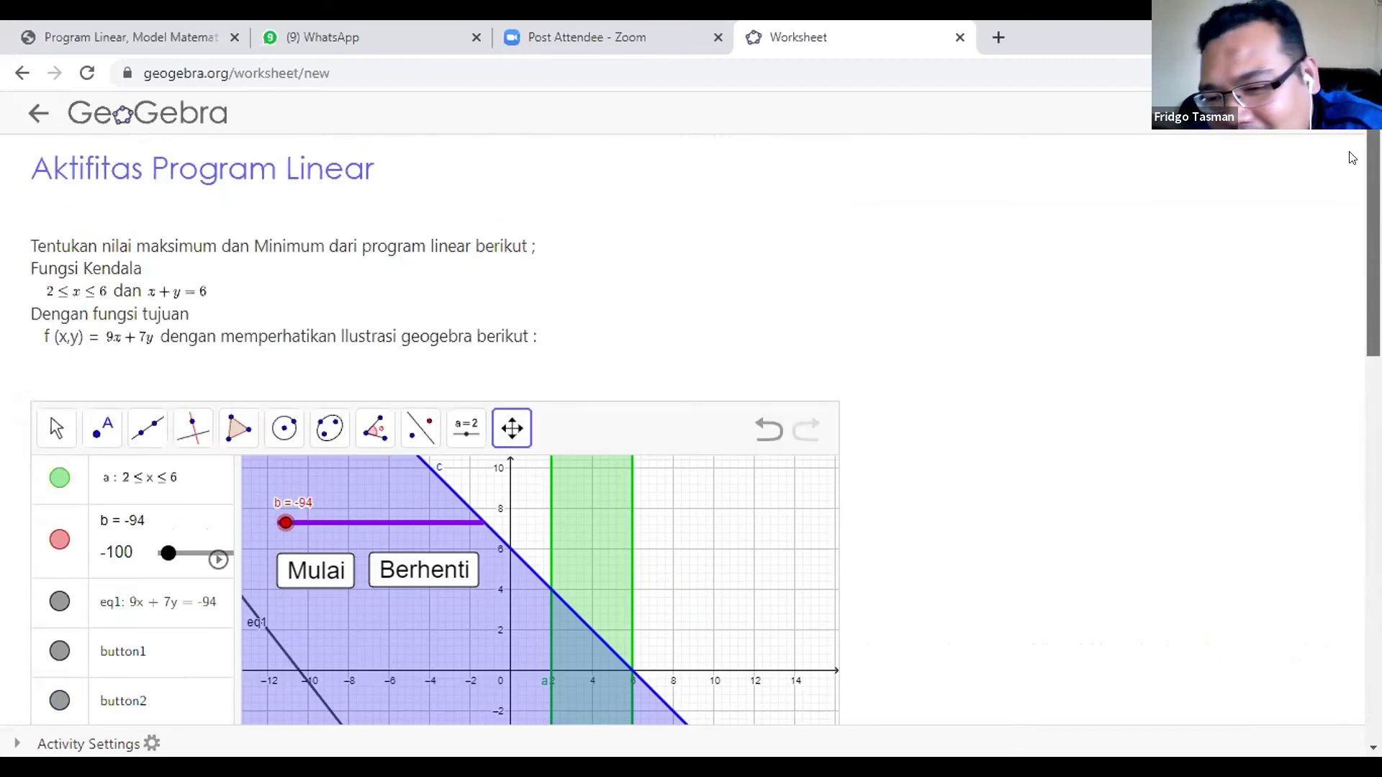
scroll(1355, 357, "down", 12)
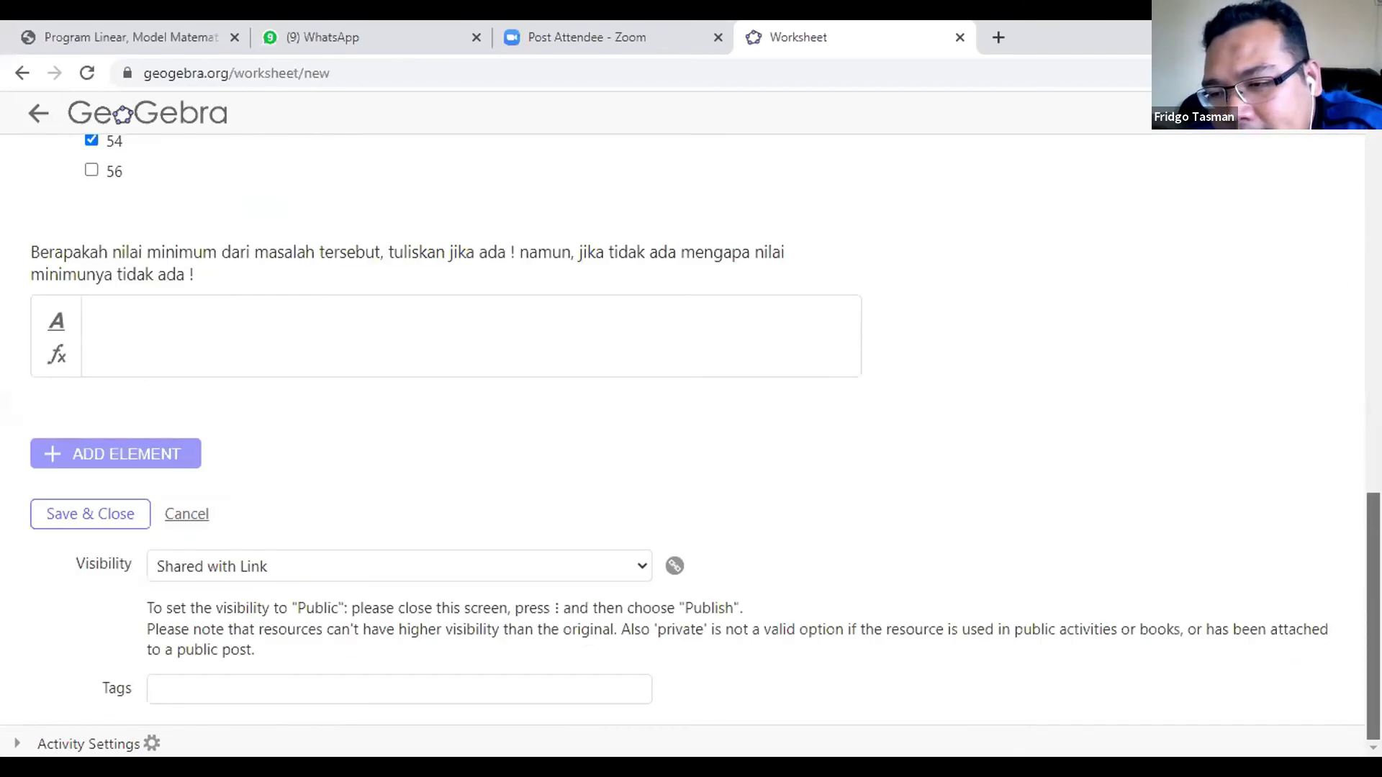
scroll(432, 432, "up", 10)
scroll(431, 432, "down", 7)
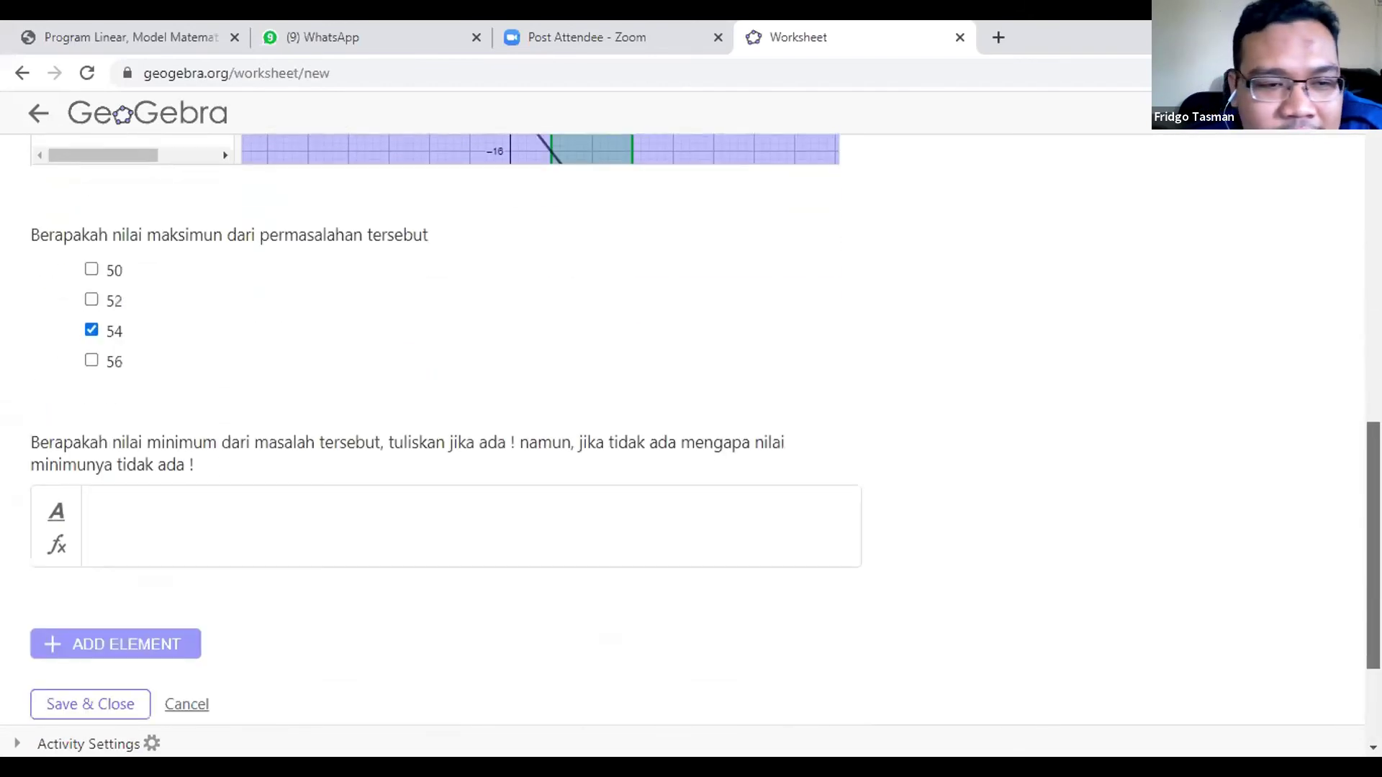
scroll(431, 432, "down", 3)
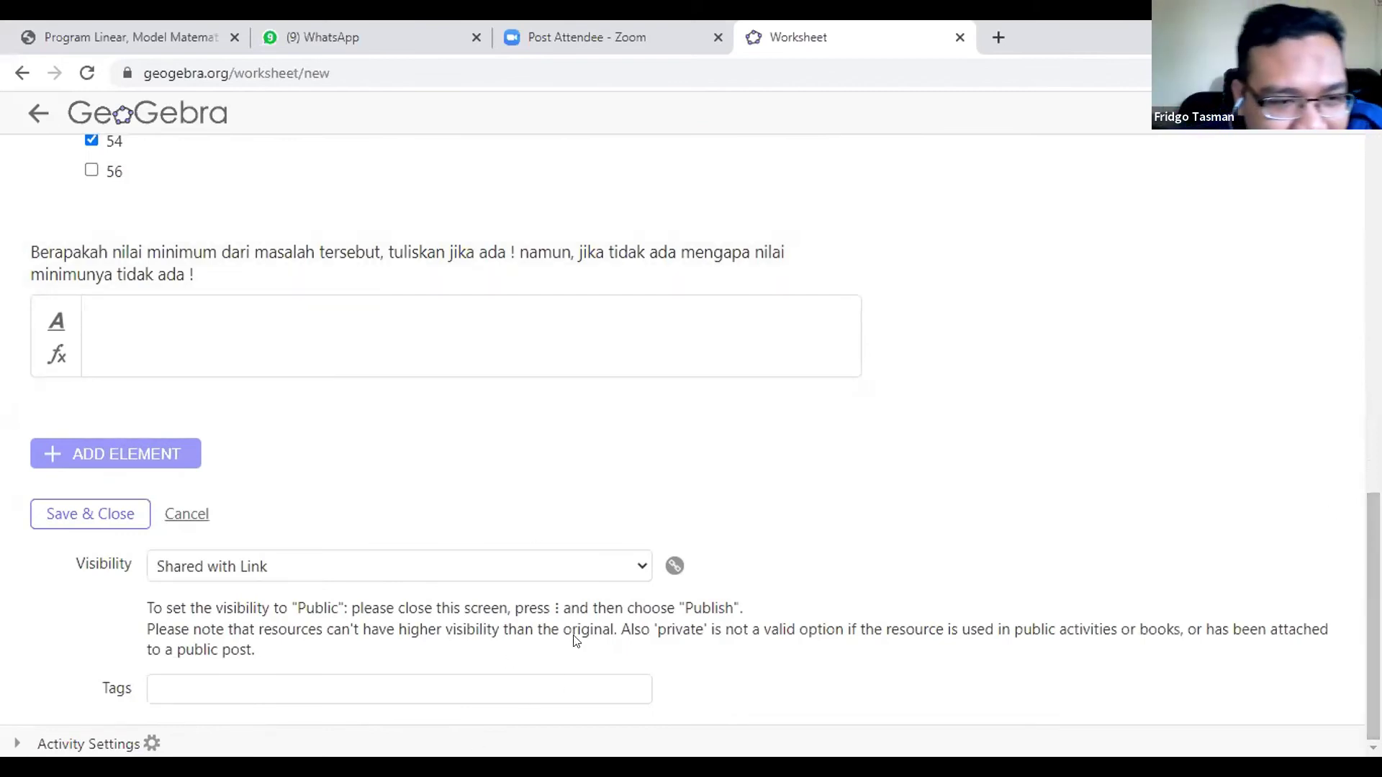
Save and close the worksheet, and reopen the Aktifitas Program Linear activity from the profile's resources for editing
left_click(92, 514)
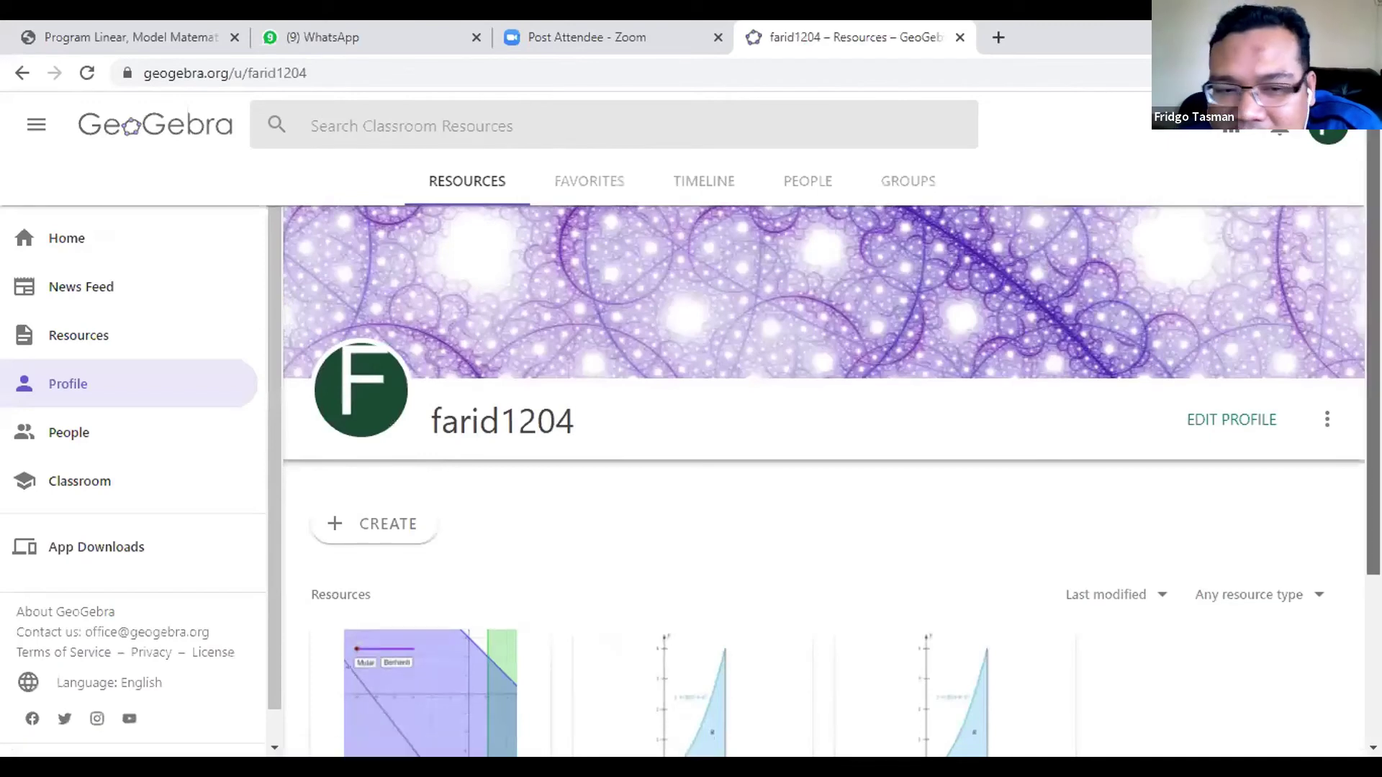
scroll(824, 475, "down", 3)
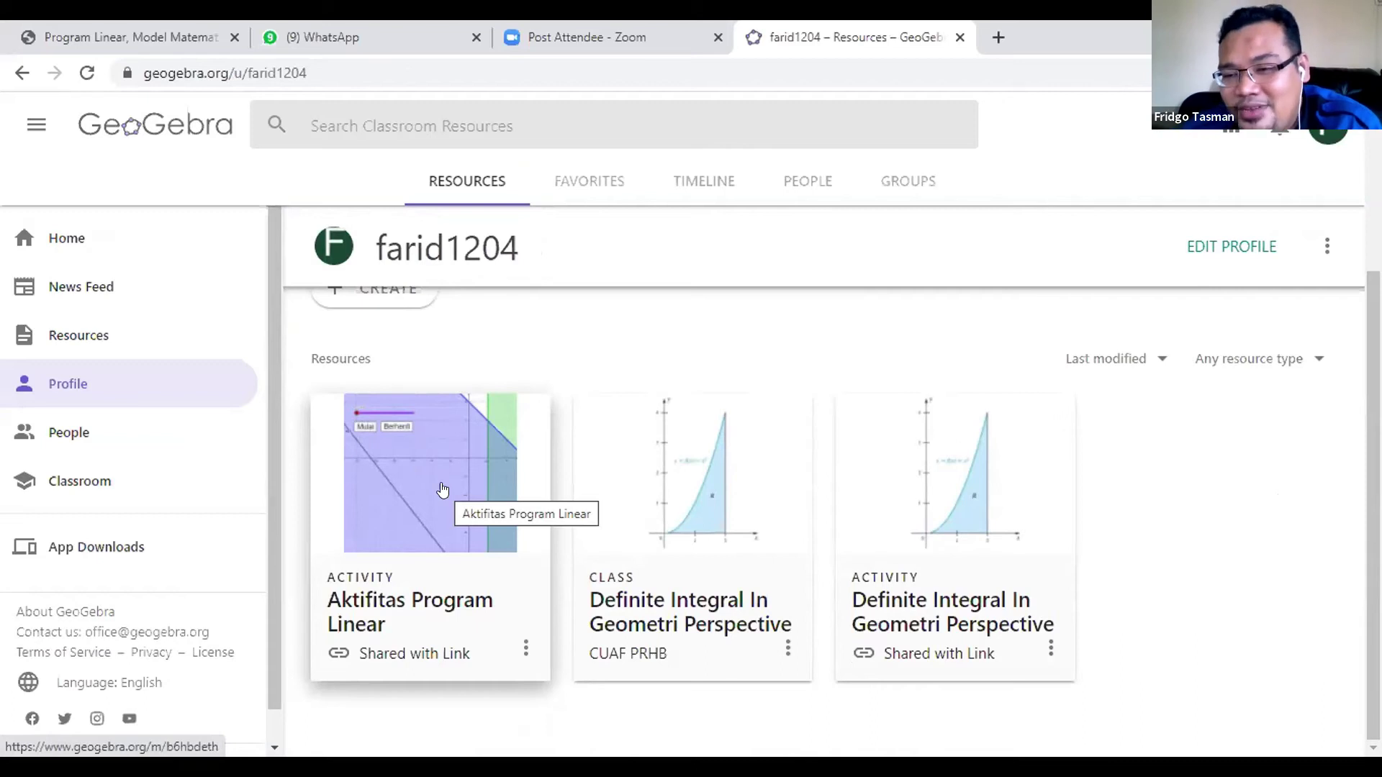
left_click(525, 647)
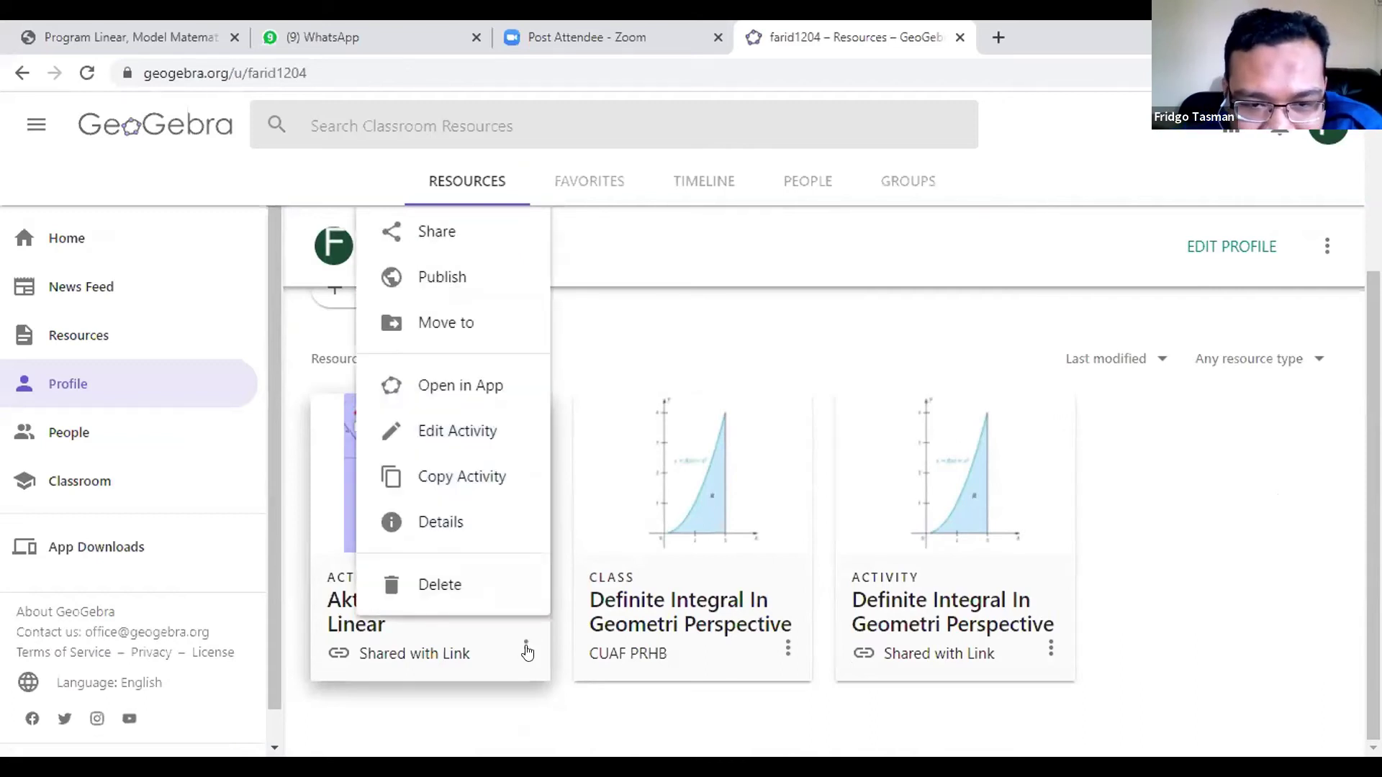
left_click(466, 431)
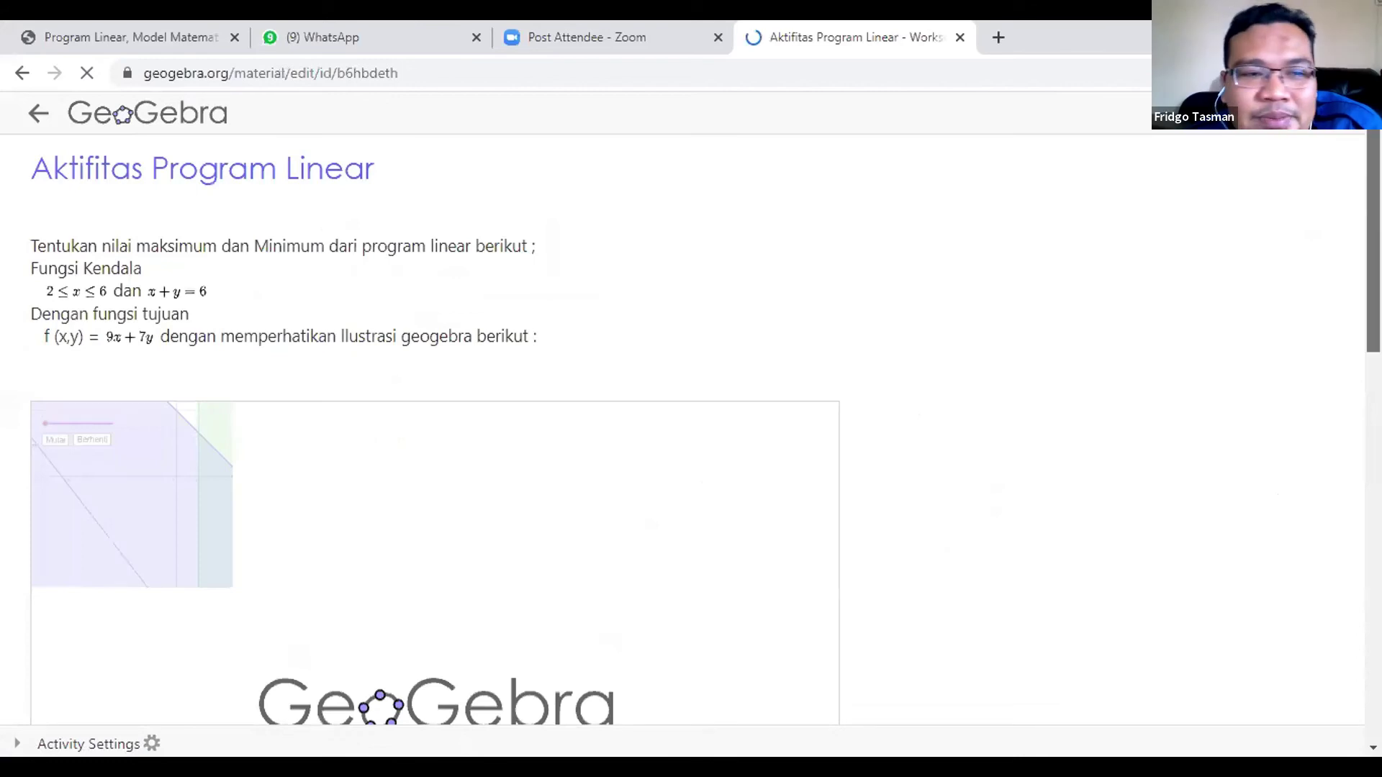
Examine the reopened activity's applet, maximum and minimum value questions, and settings
scroll(690, 431, "down", 2)
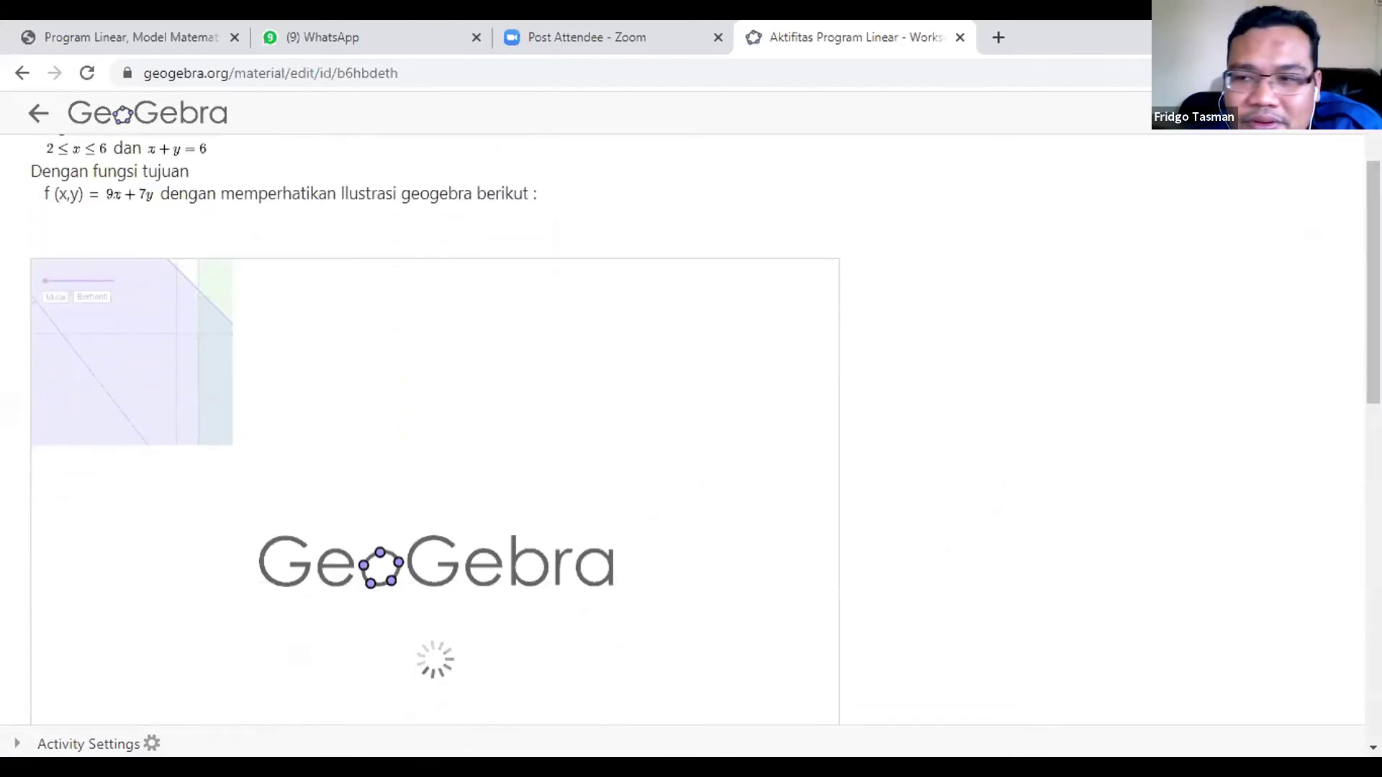
scroll(432, 432, "down", 12)
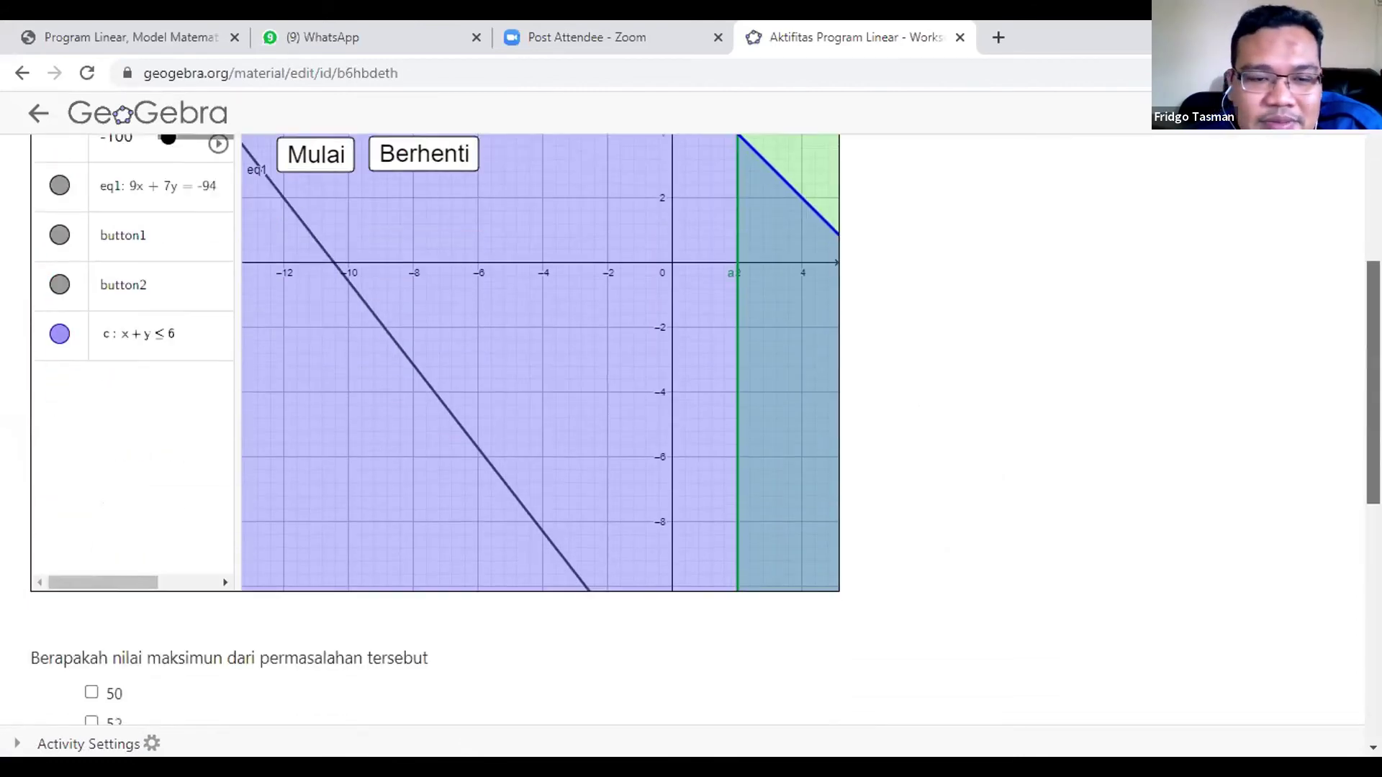
scroll(691, 432, "down", 1)
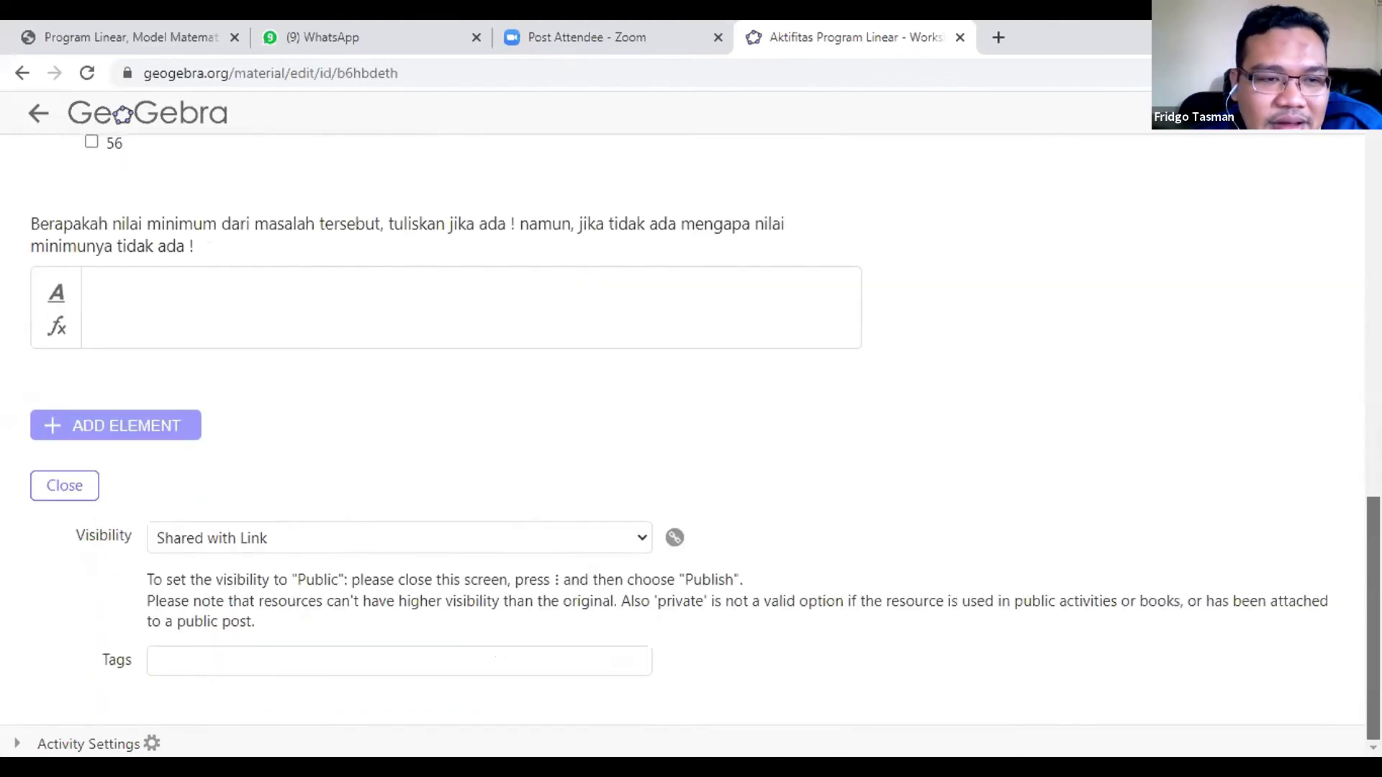
scroll(432, 432, "up", 15)
scroll(432, 432, "down", 5)
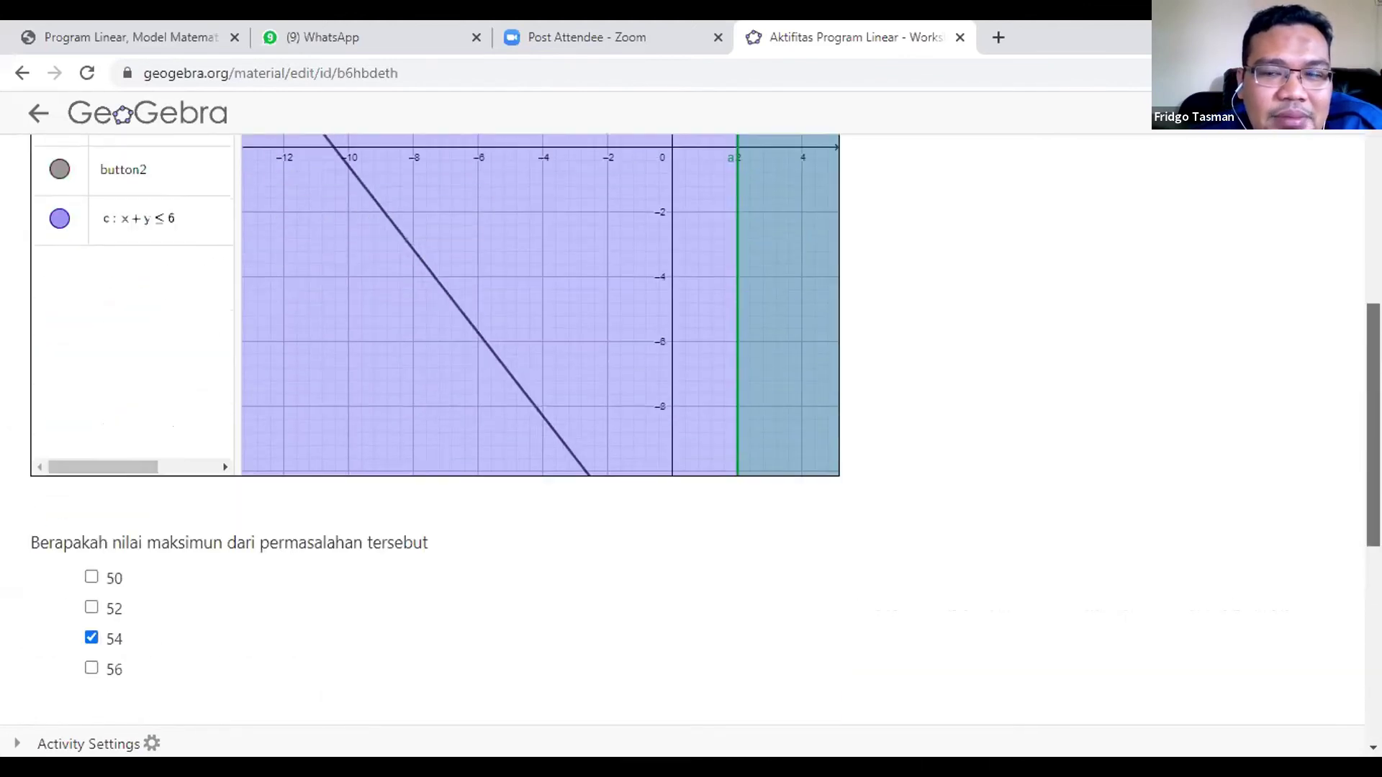
scroll(432, 432, "down", 7)
scroll(432, 431, "up", 8)
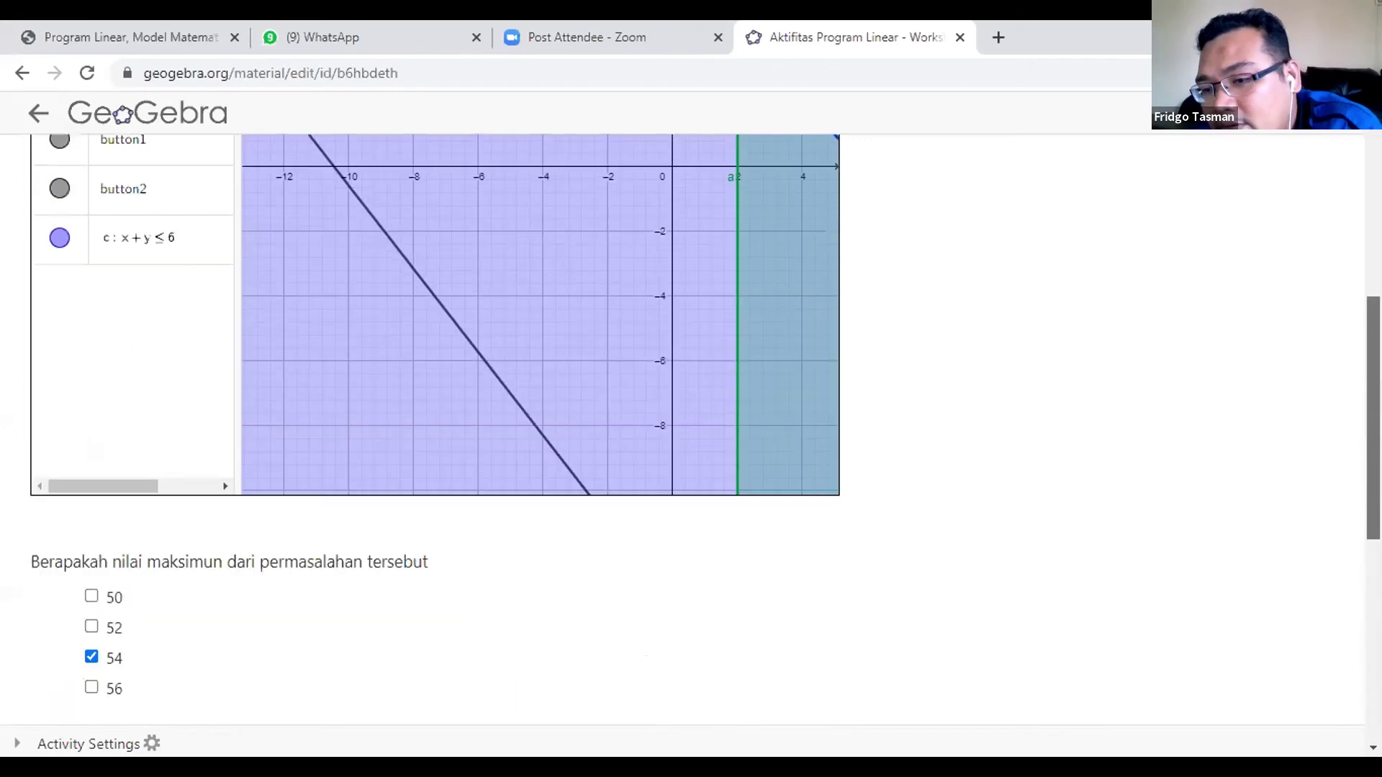
scroll(541, 580, "up", 6)
scroll(541, 580, "down", 12)
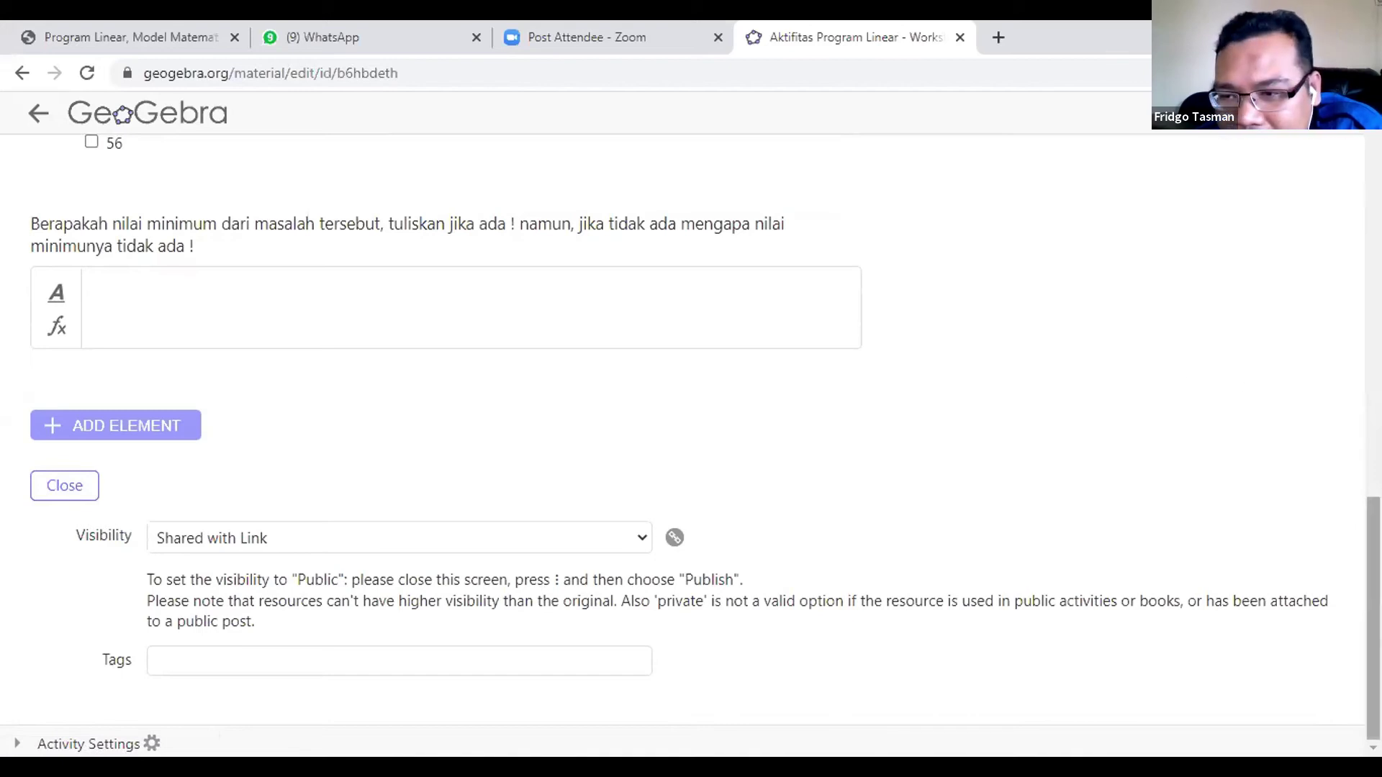
Close the activity editor and open Aktifitas Program Linear for editing again from the resources list
left_click(41, 485)
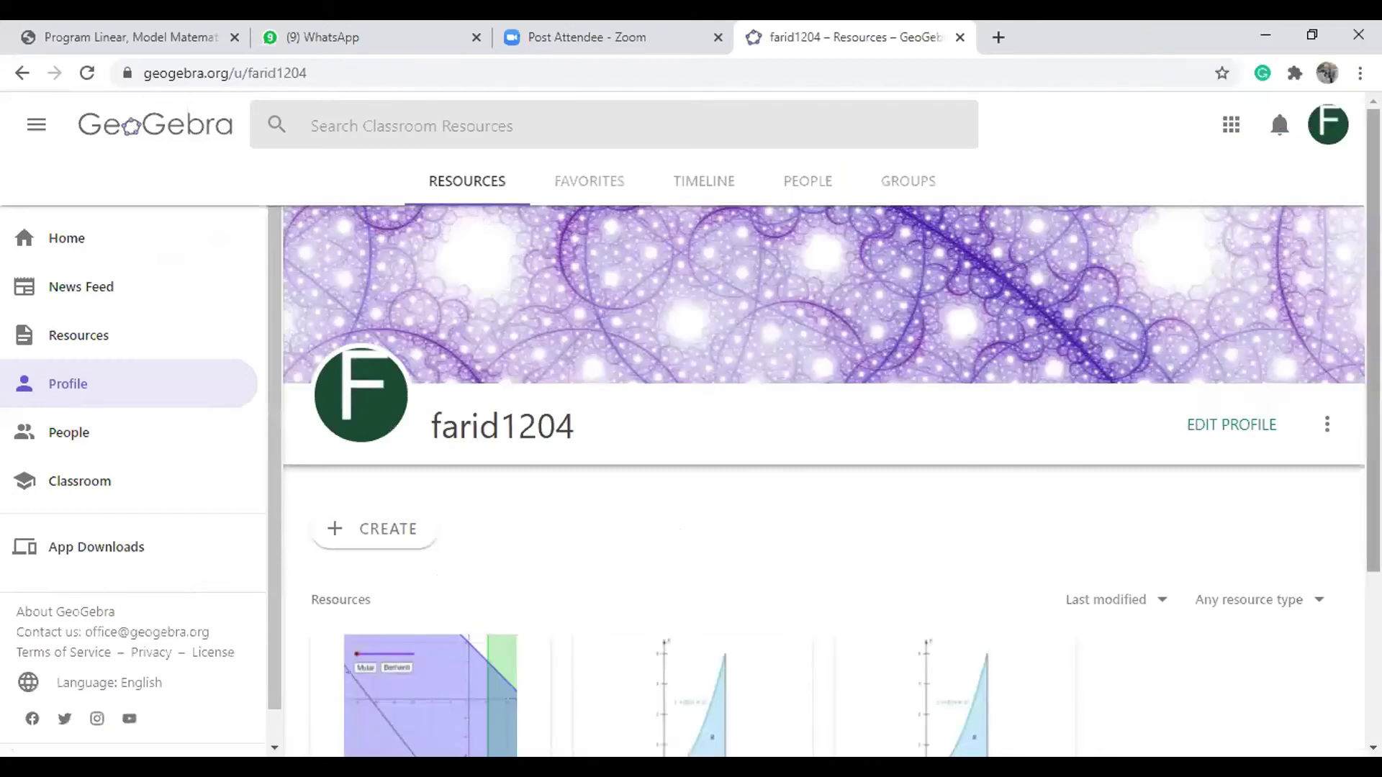
scroll(824, 475, "down", 3)
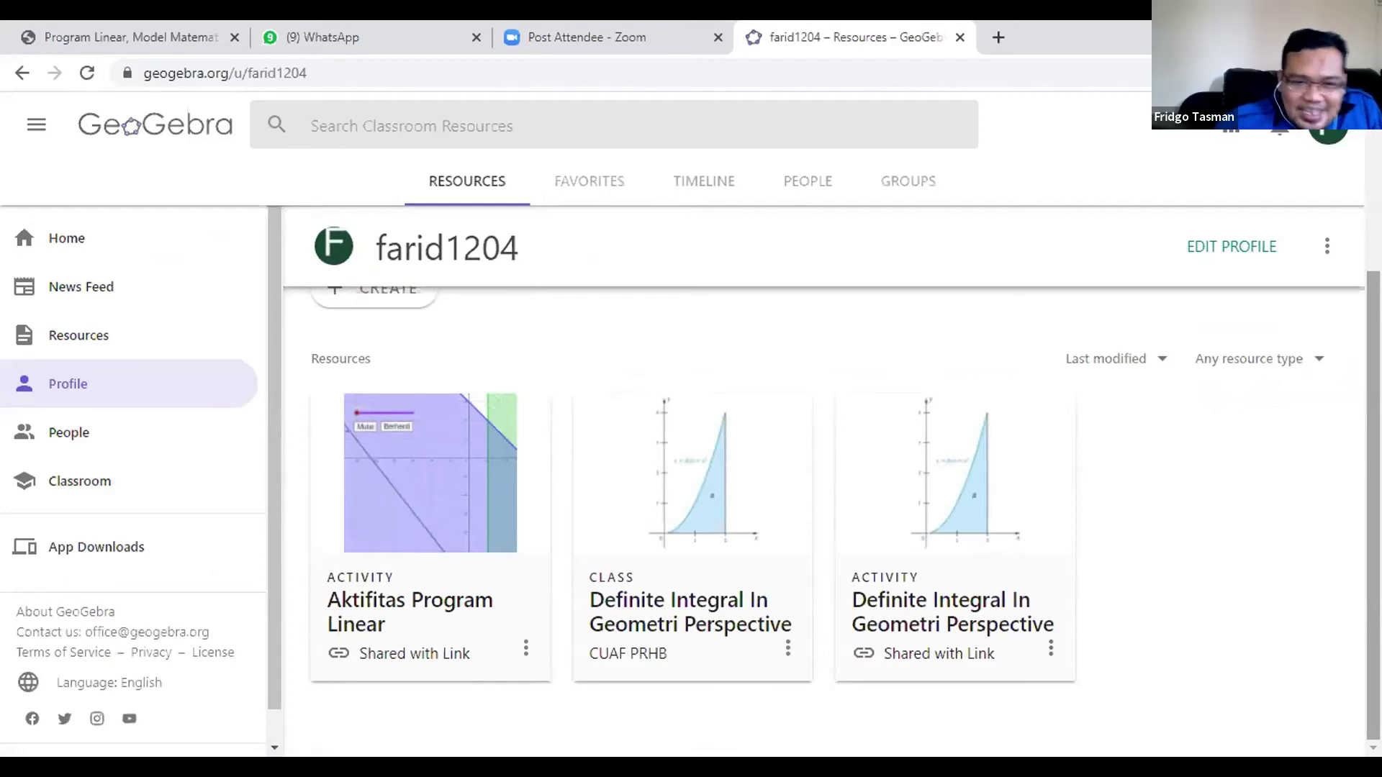
left_click(526, 648)
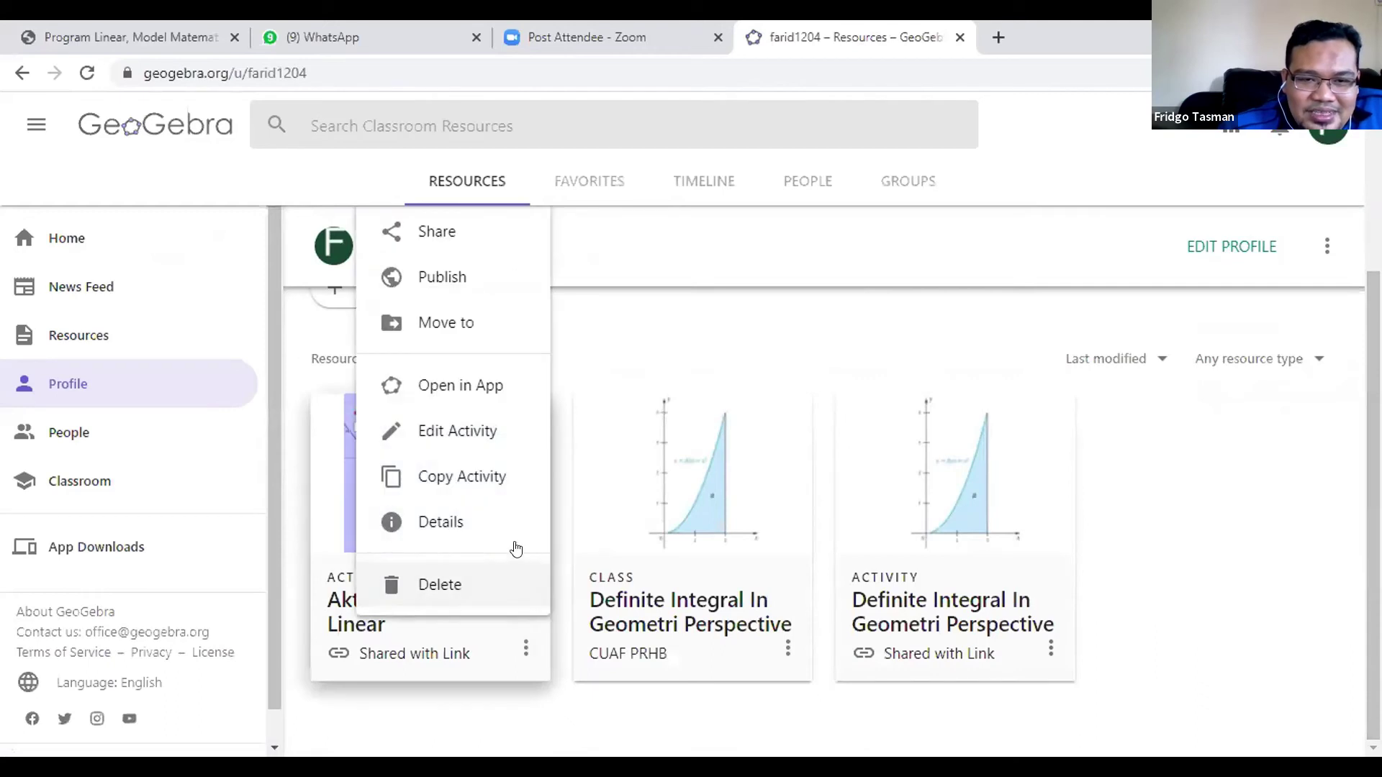
left_click(441, 437)
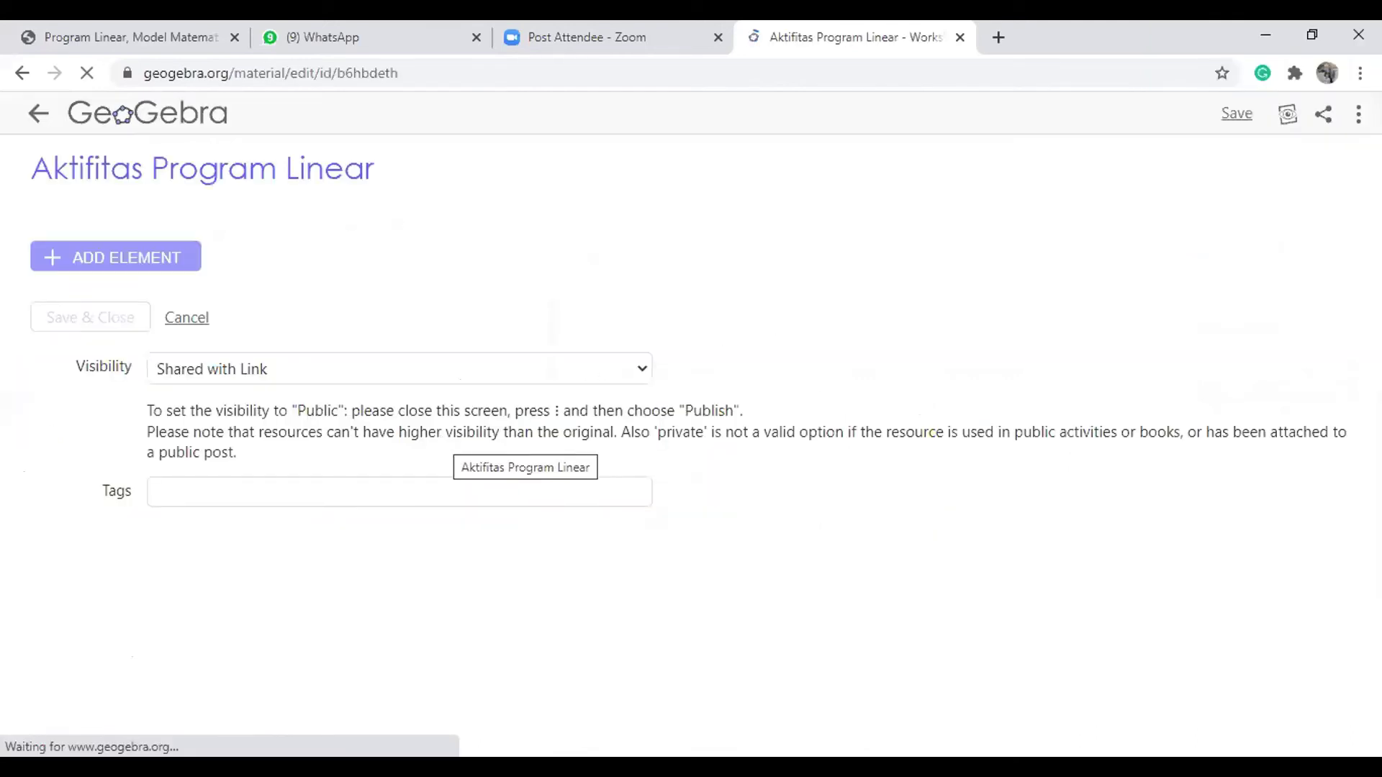
scroll(432, 432, "down", 4)
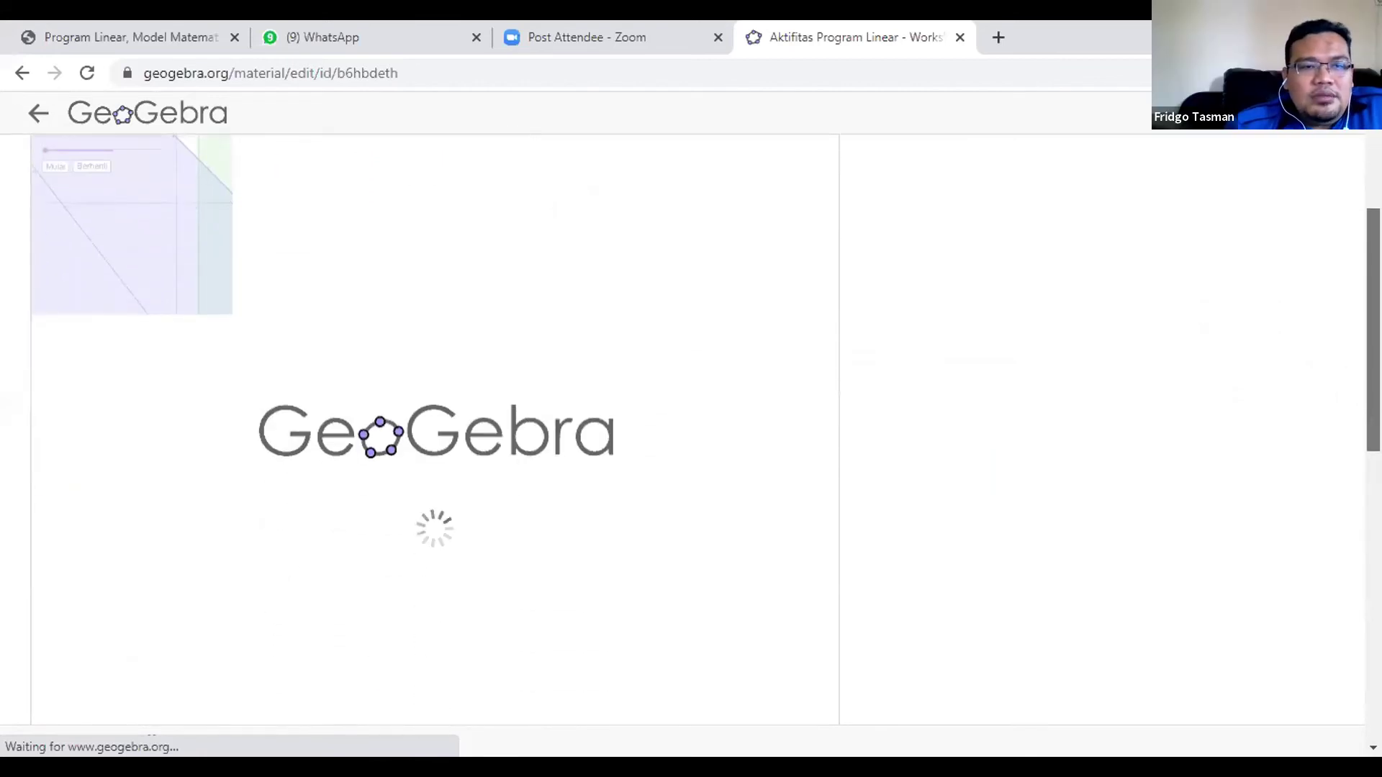
Open the maximum value question for editing and mark 54 as the correct answer
scroll(432, 432, "down", 7)
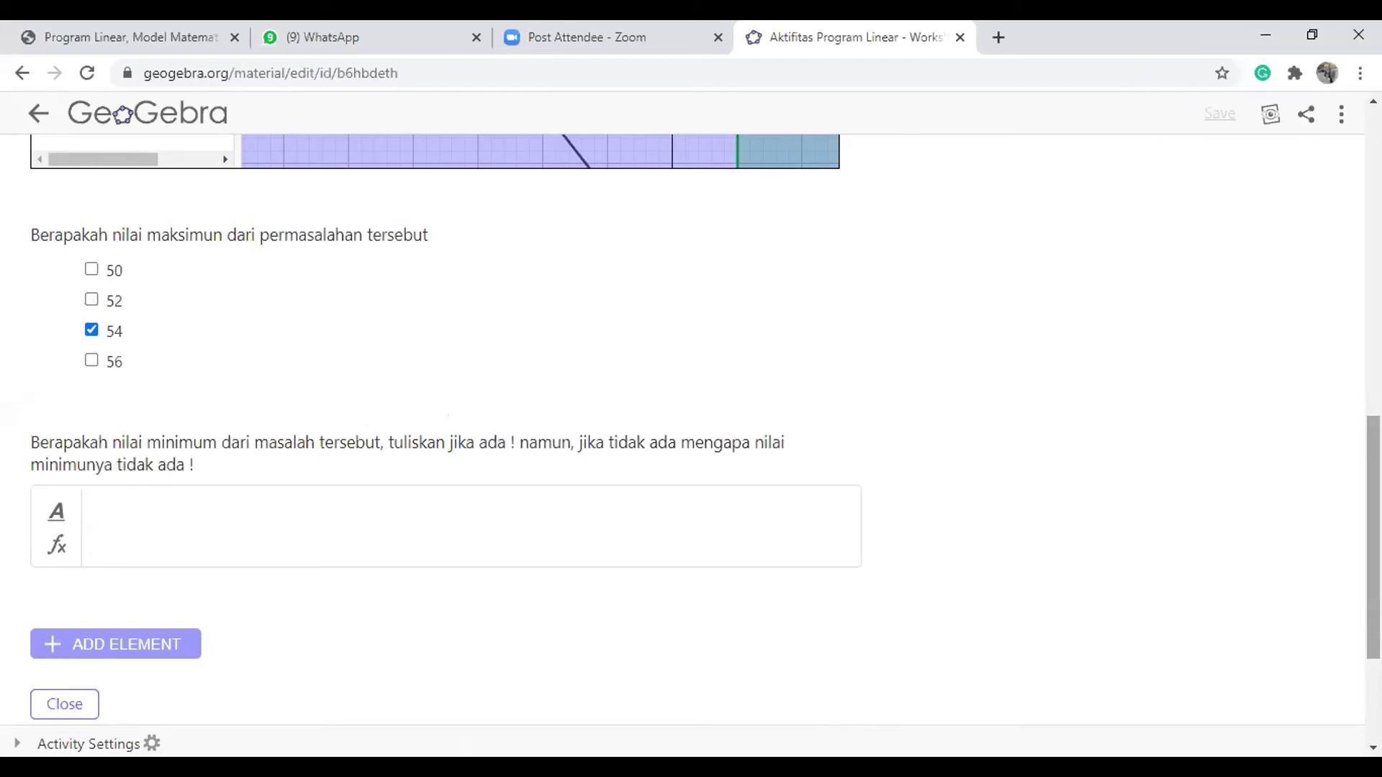
mouse_move(442, 238)
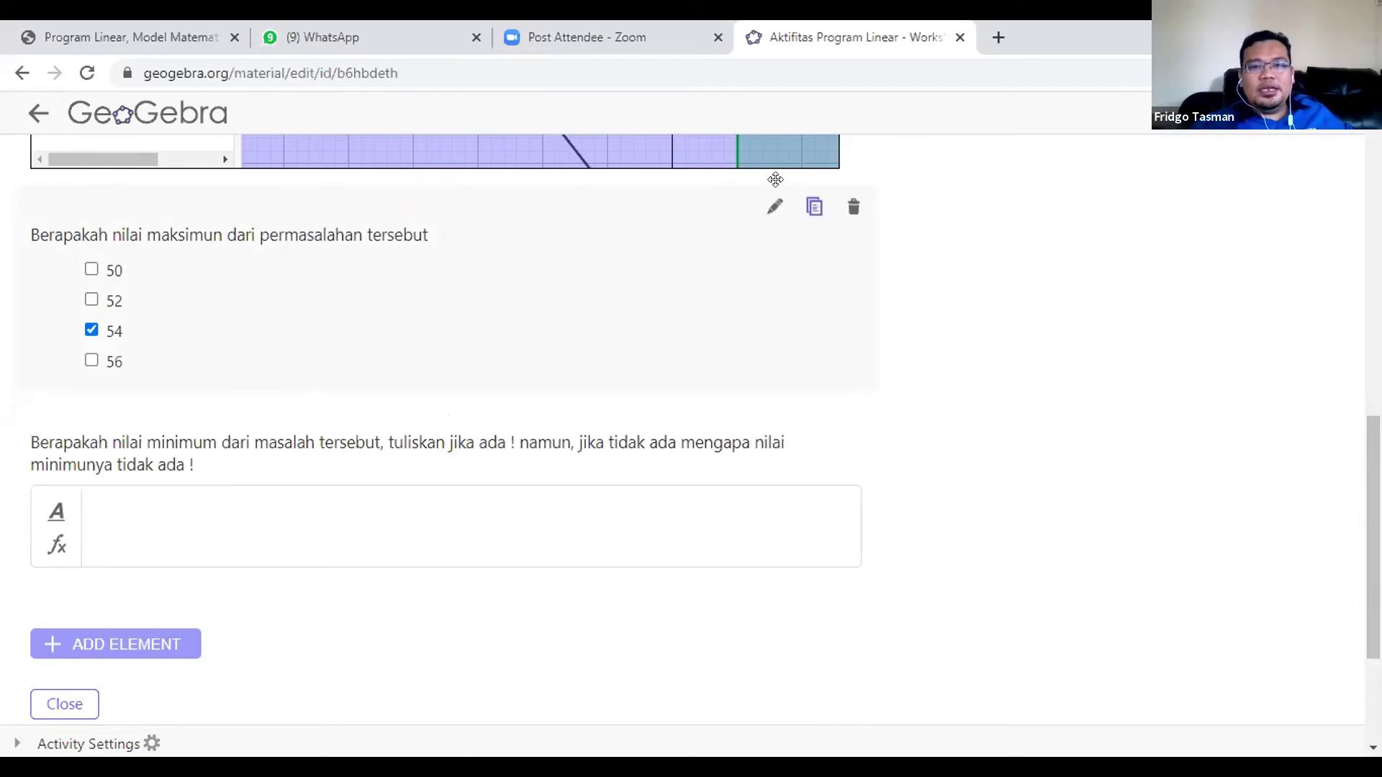
left_click(774, 203)
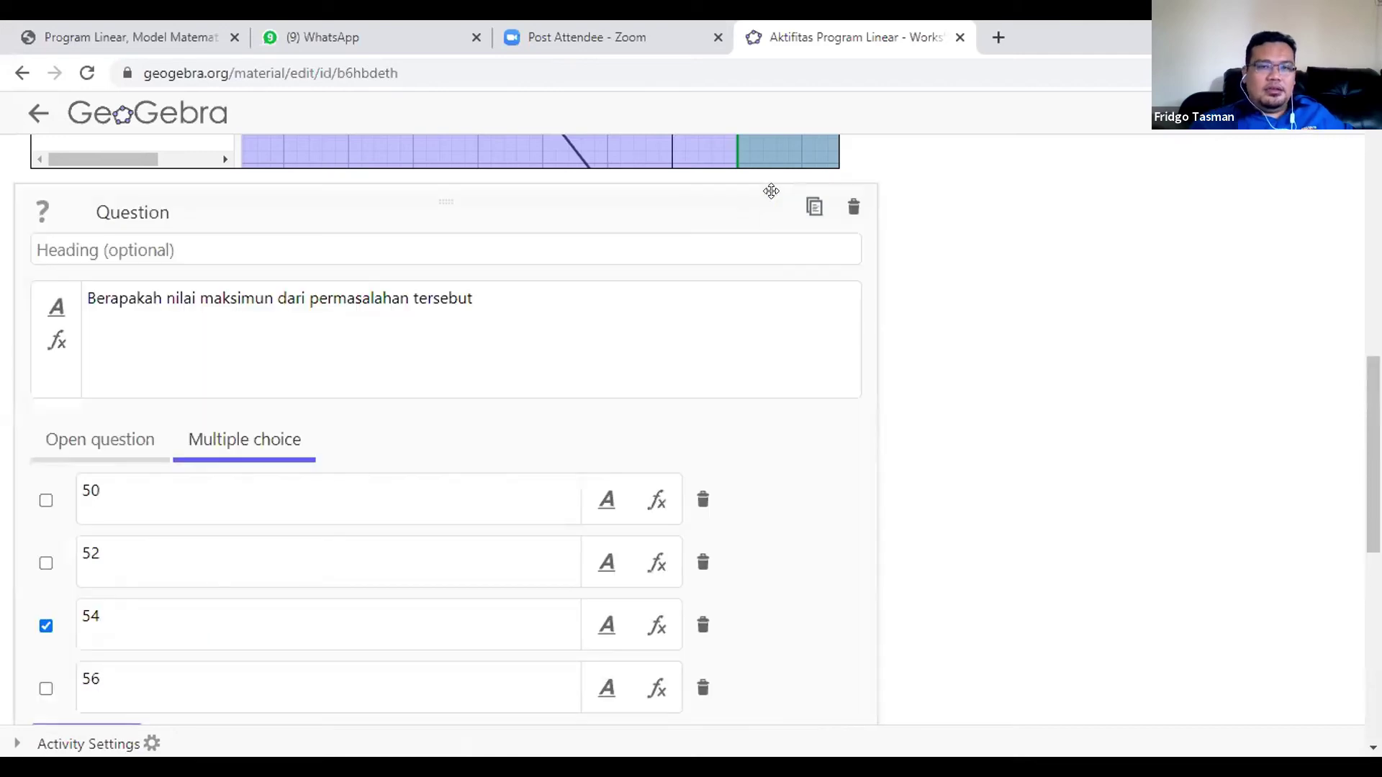
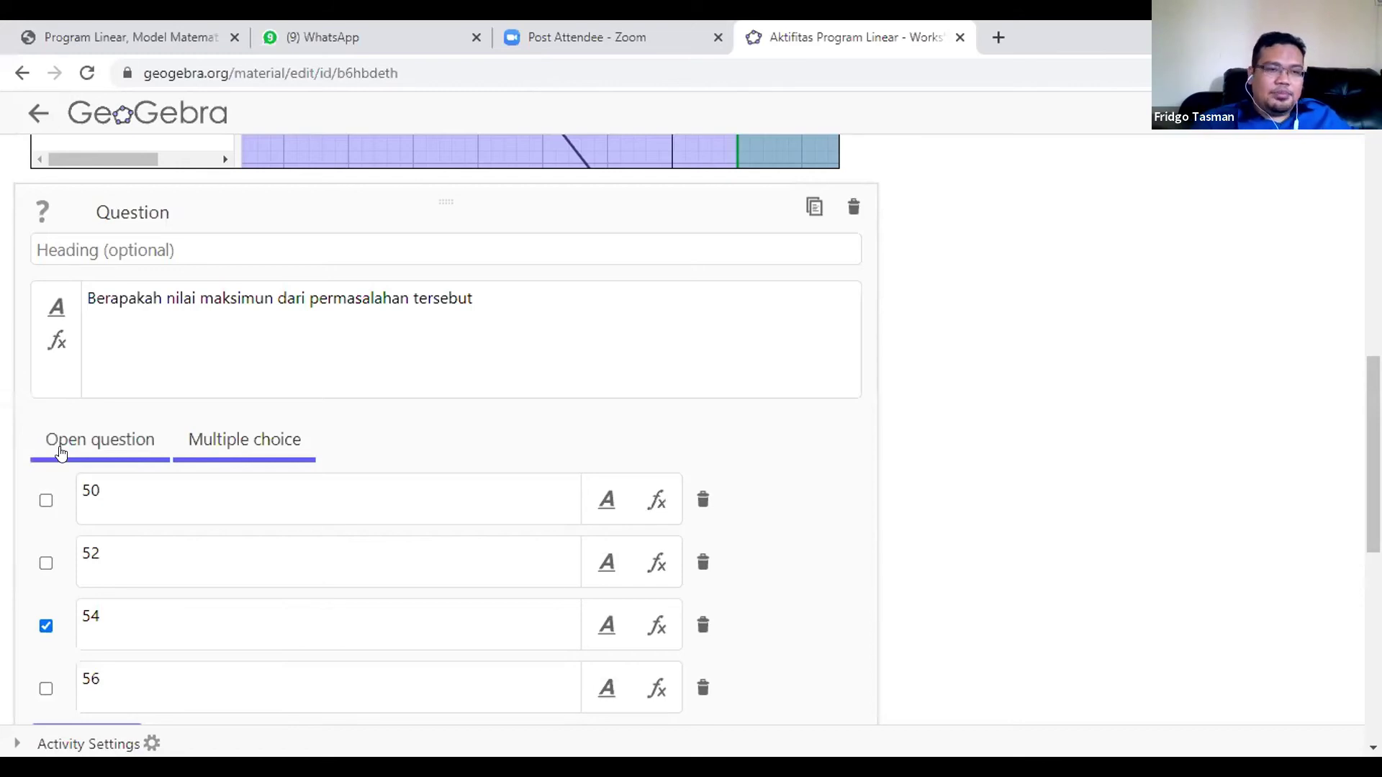
scroll(61, 452, "down", 1)
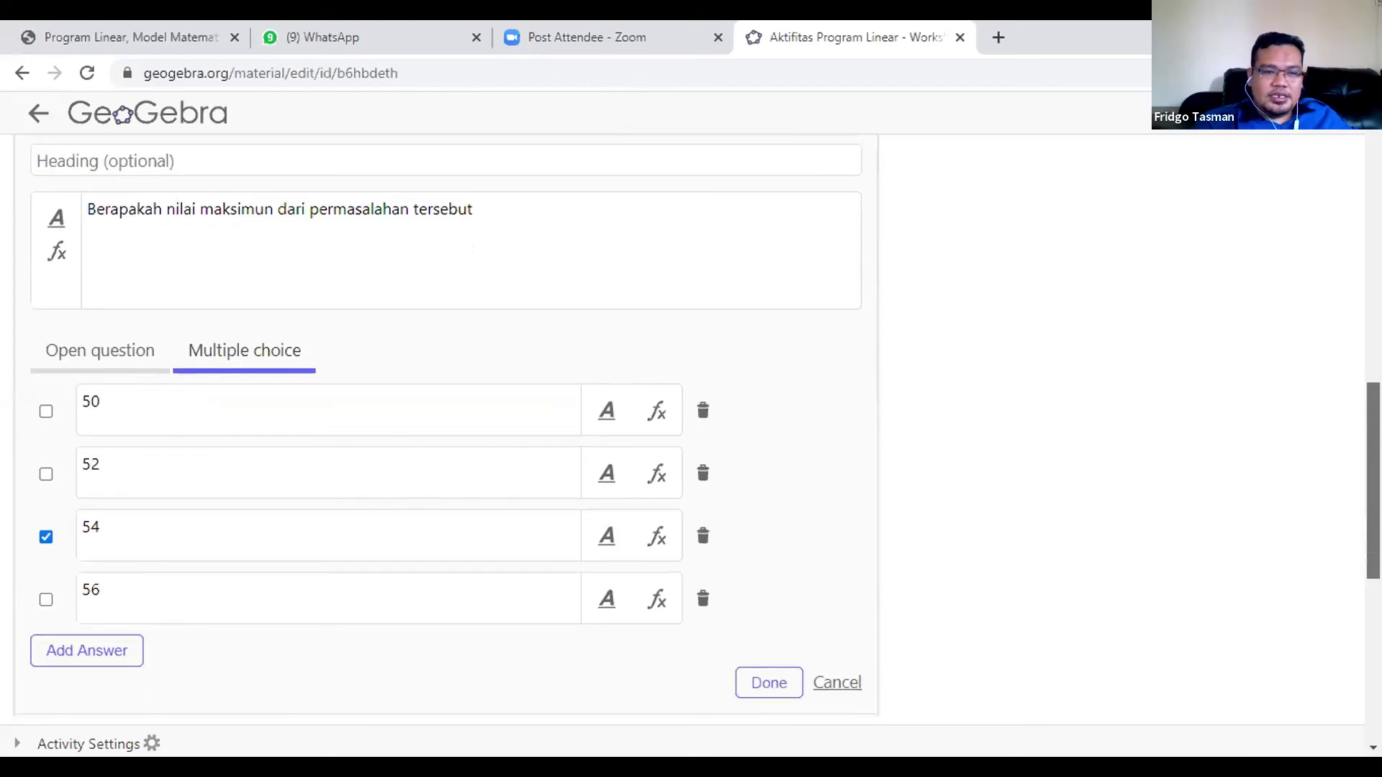
scroll(432, 452, "down", 1)
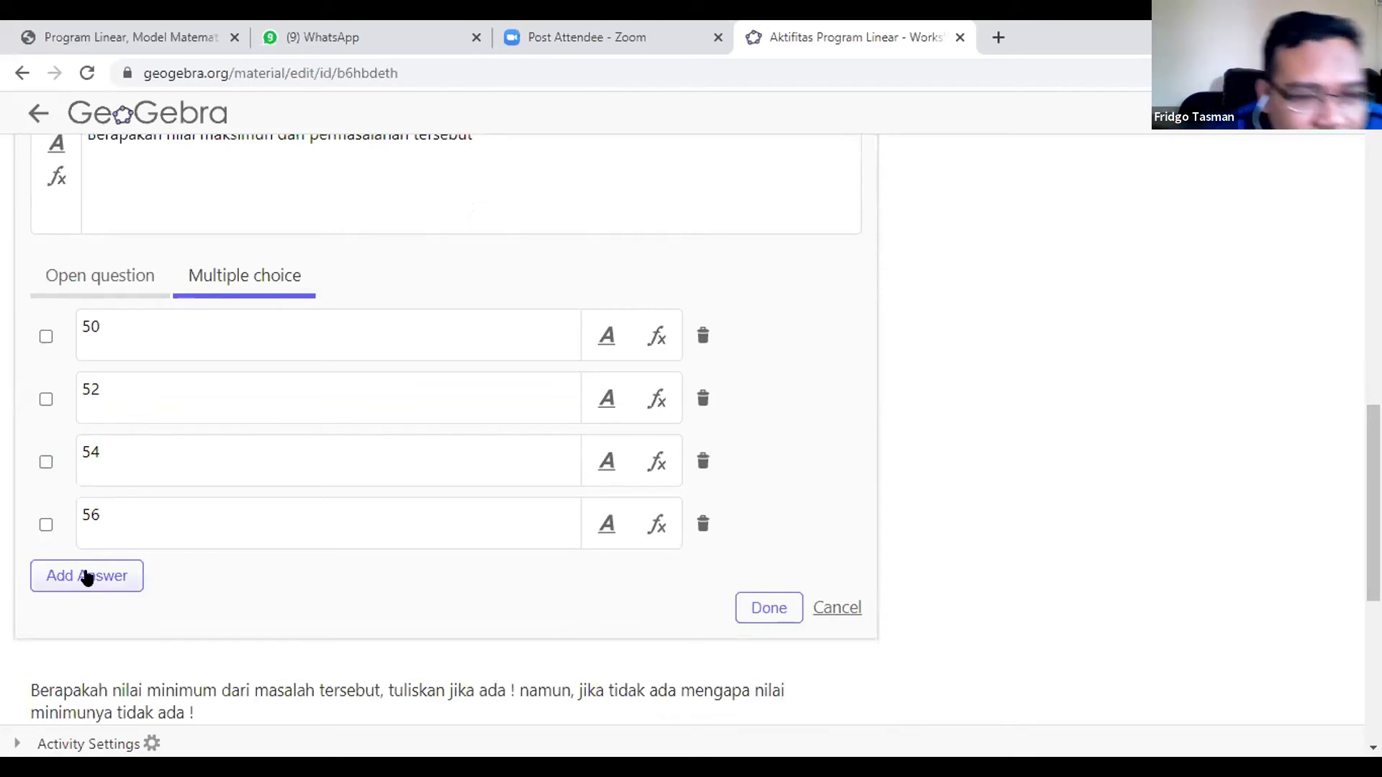
left_click(46, 462)
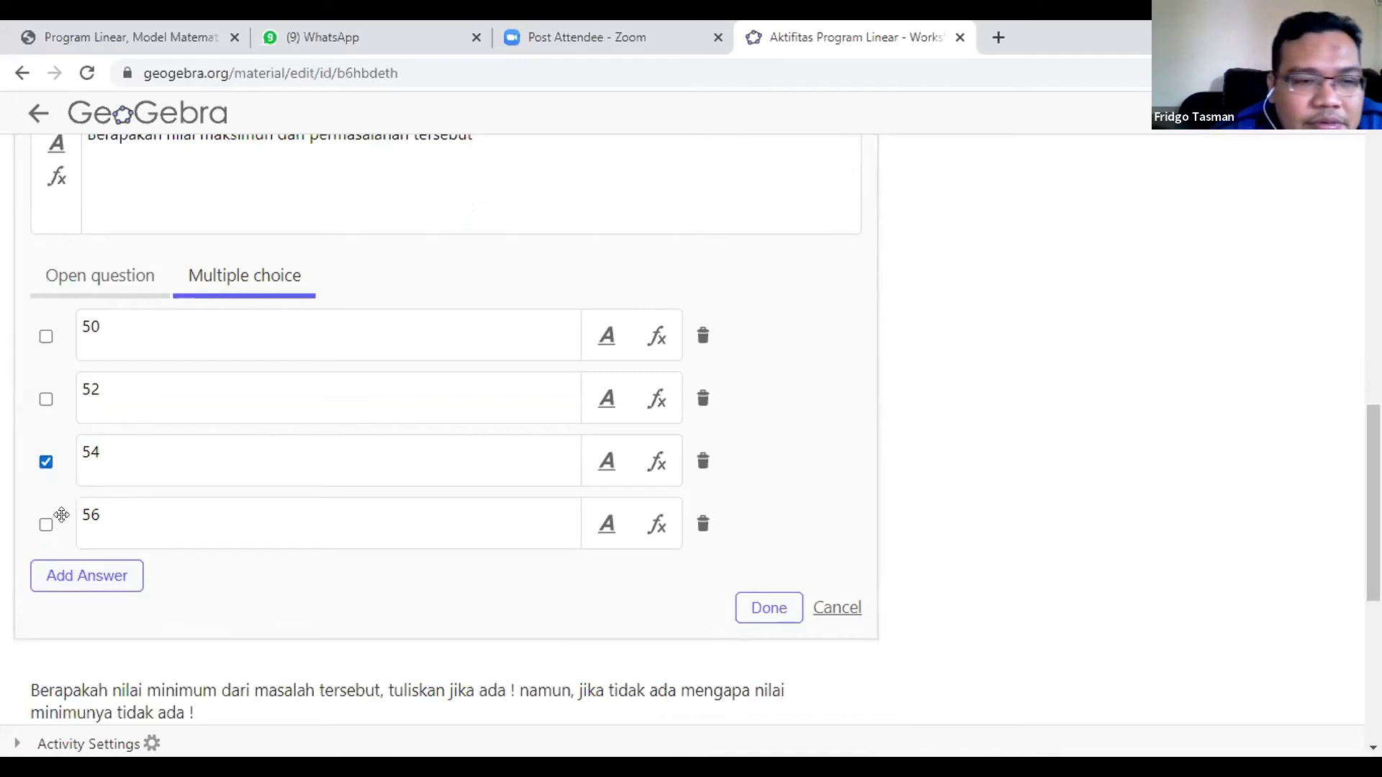
Add 58 as a fifth answer option to the maximum value question and finish editing it
left_click(92, 583)
left_click(139, 591)
type("58")
left_click(256, 508)
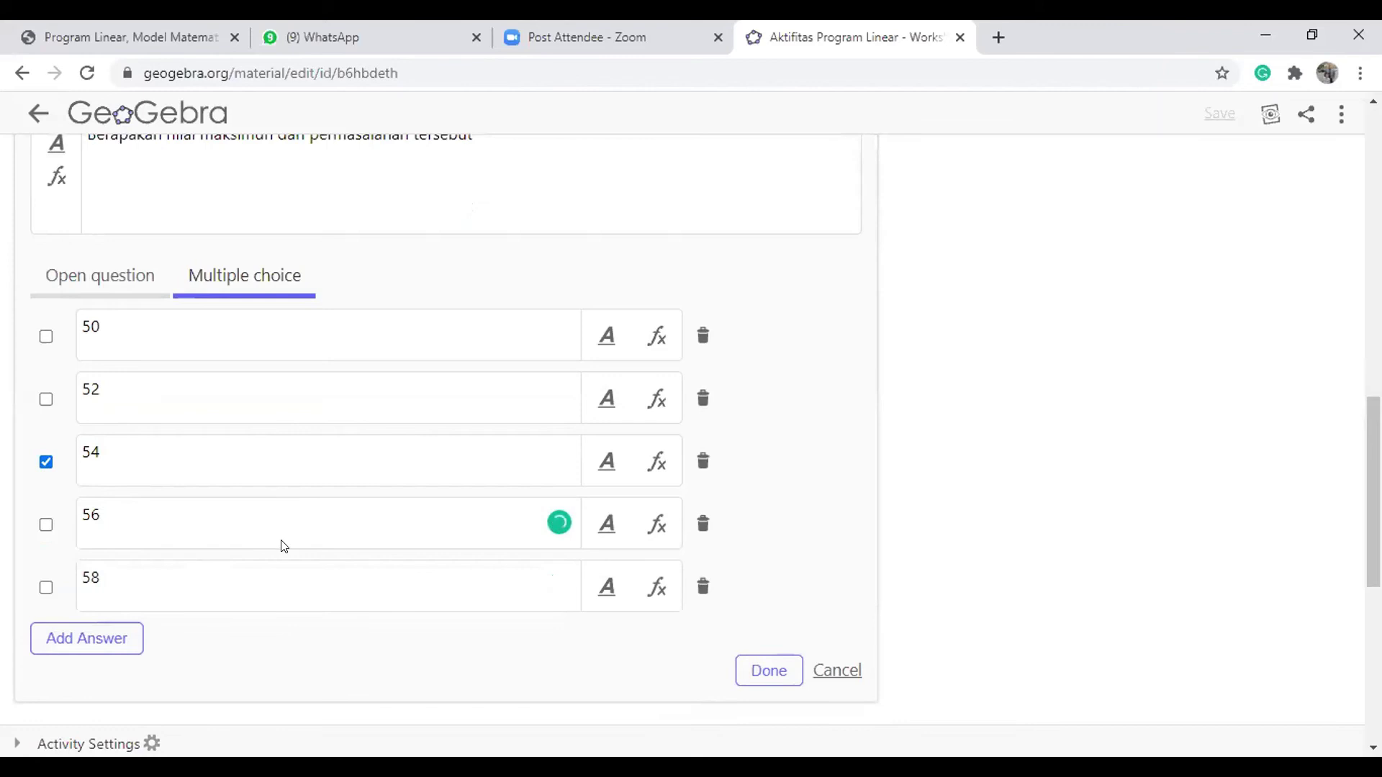
scroll(280, 543, "up", 3)
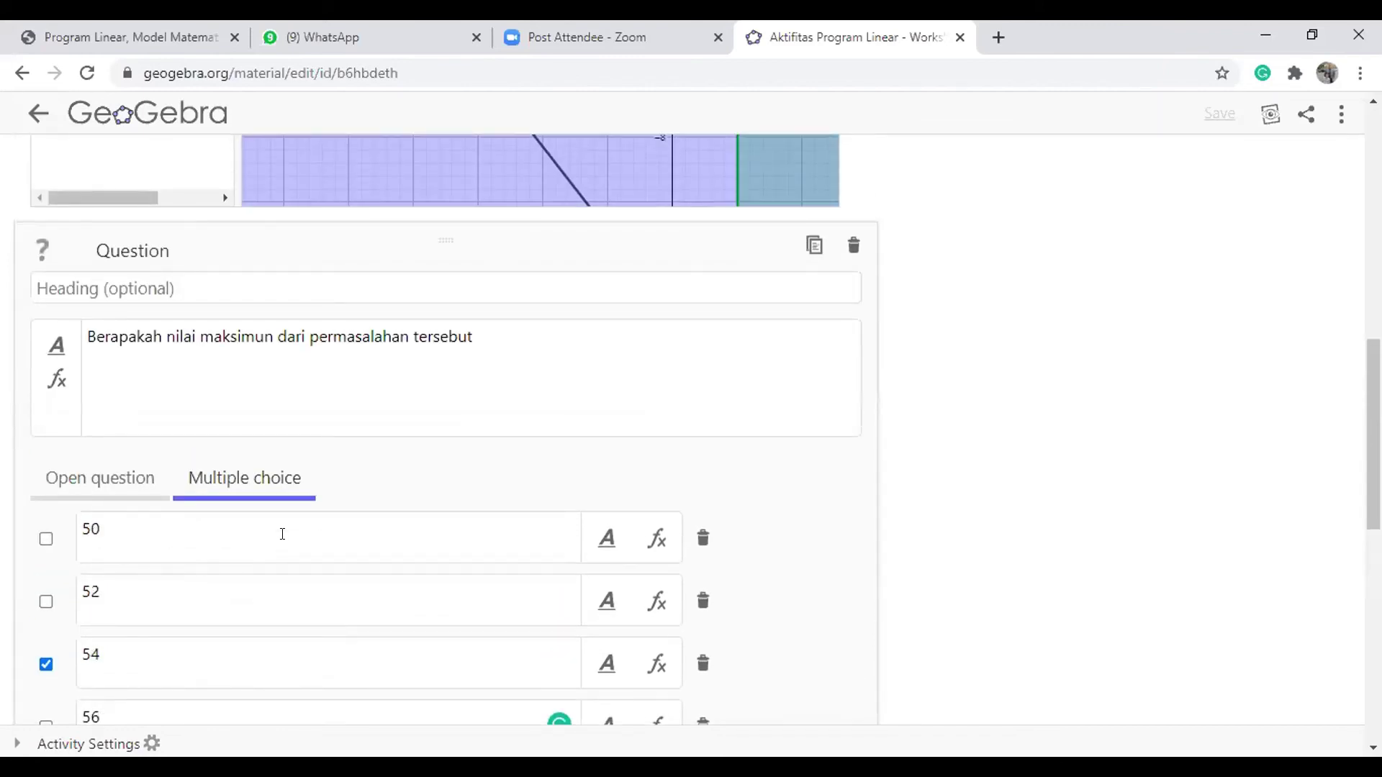
scroll(282, 533, "down", 4)
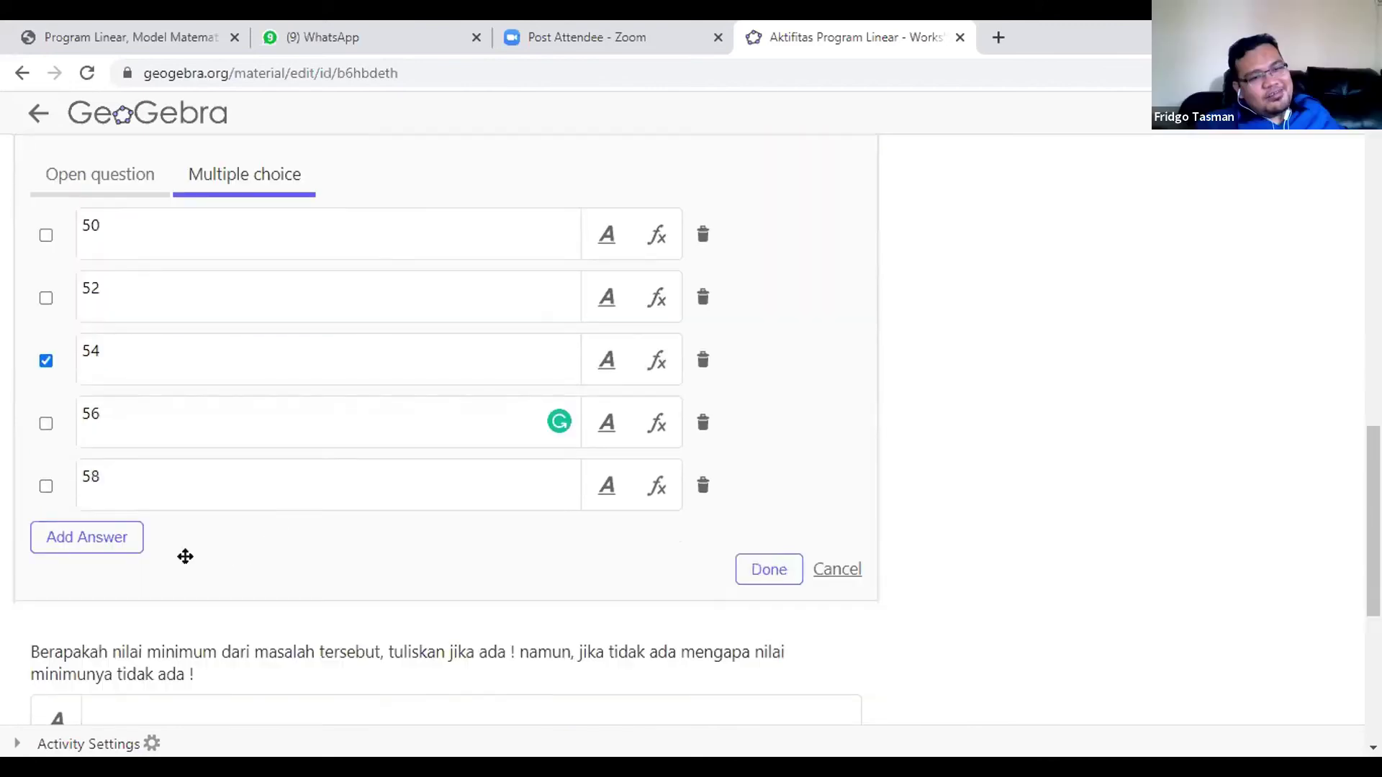
left_click(766, 569)
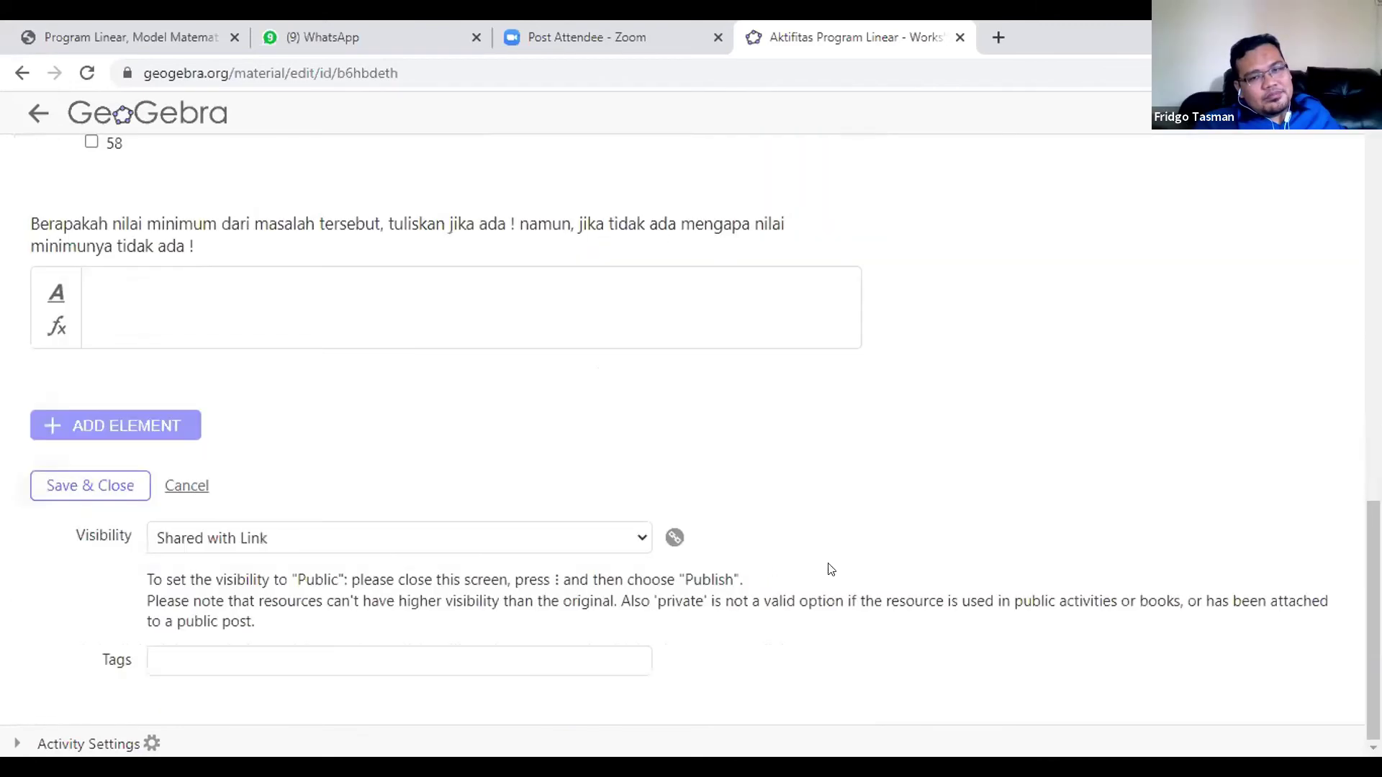
left_click(144, 432)
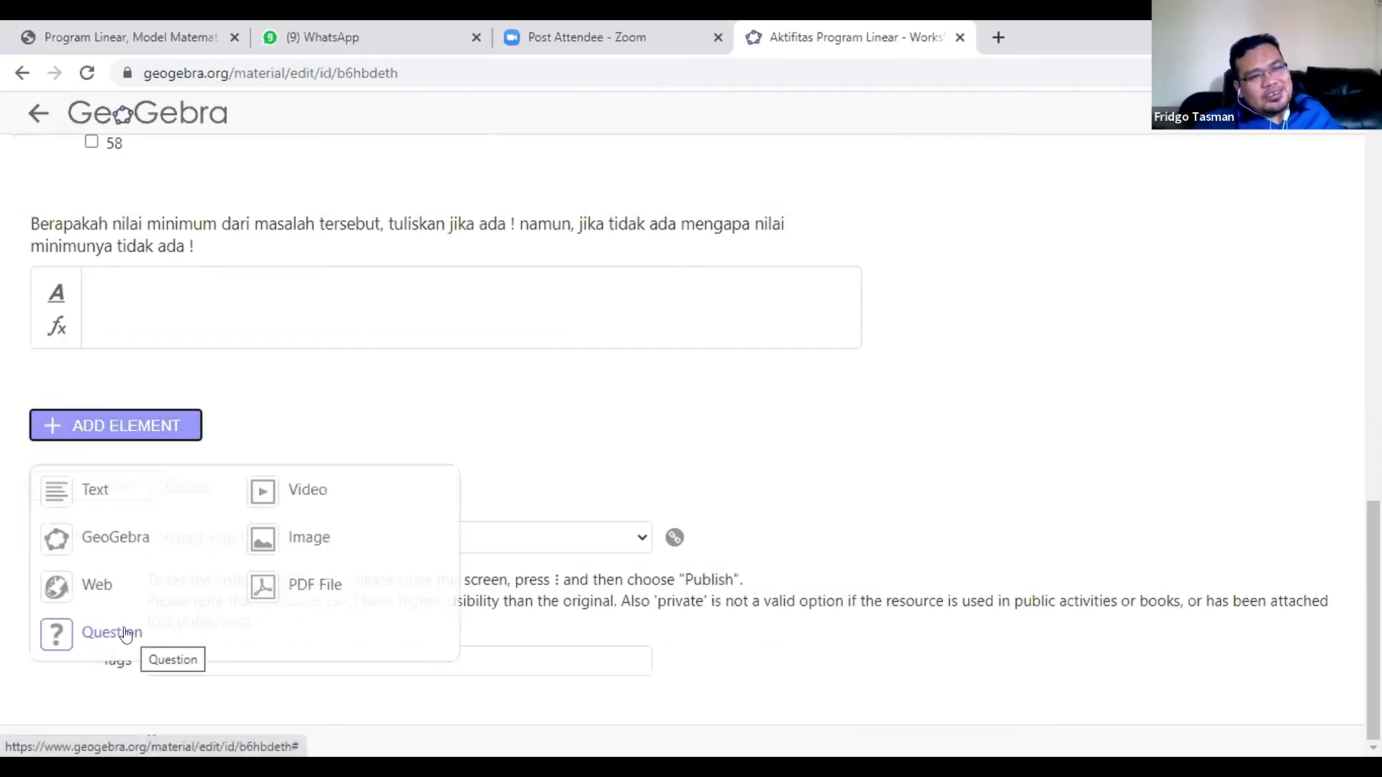
left_click(392, 423)
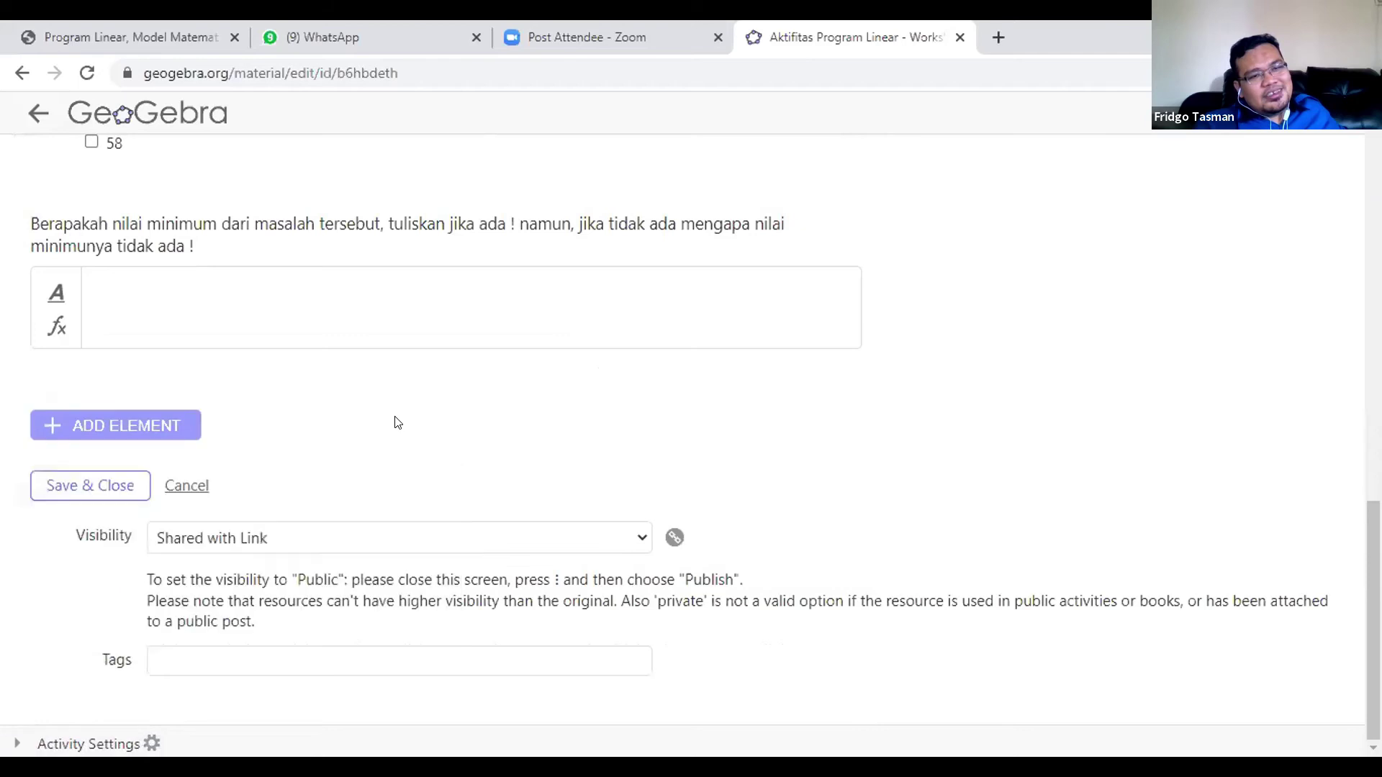
Shift and zoom out the applet's graphics view to show the full 2 ≤ x ≤ 6 strip and its overlap with x + y ≤ 6
scroll(882, 415, "up", 5)
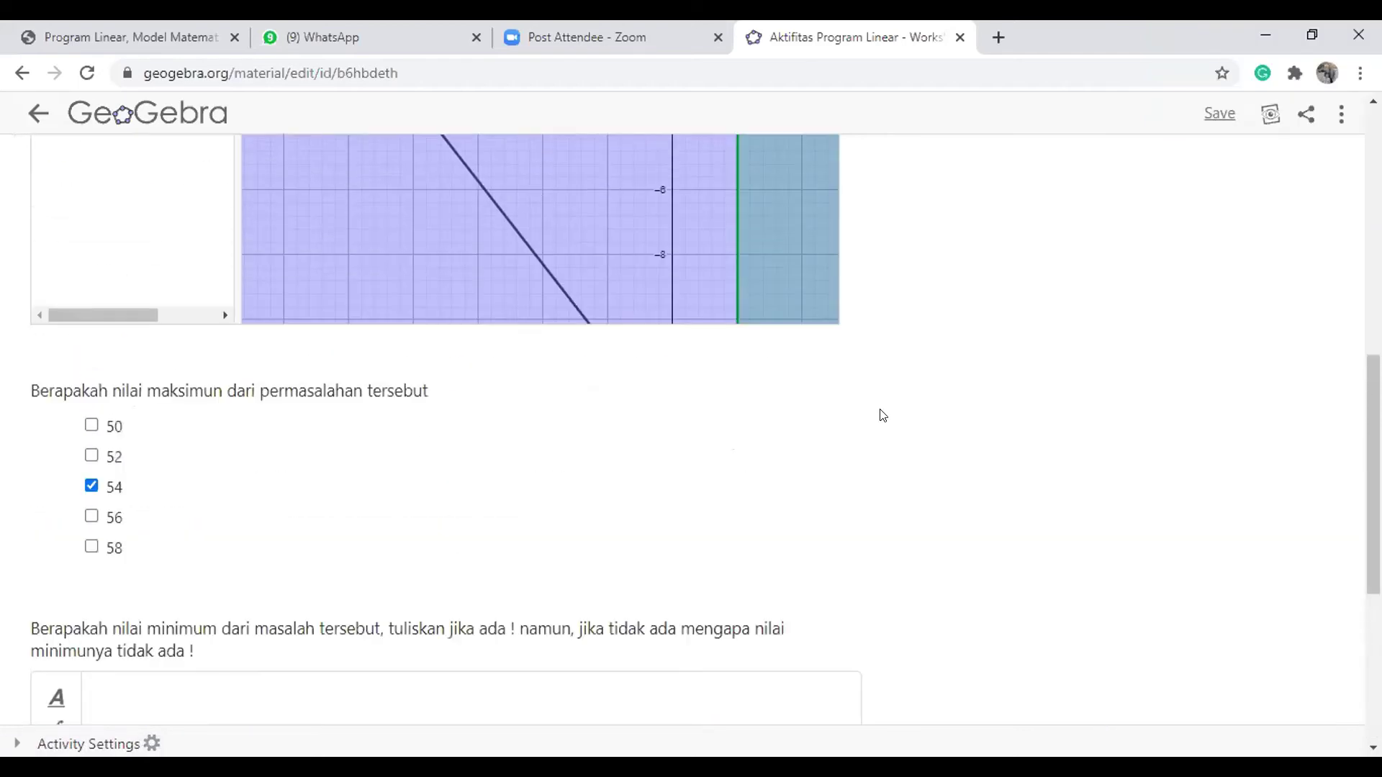
scroll(882, 415, "up", 10)
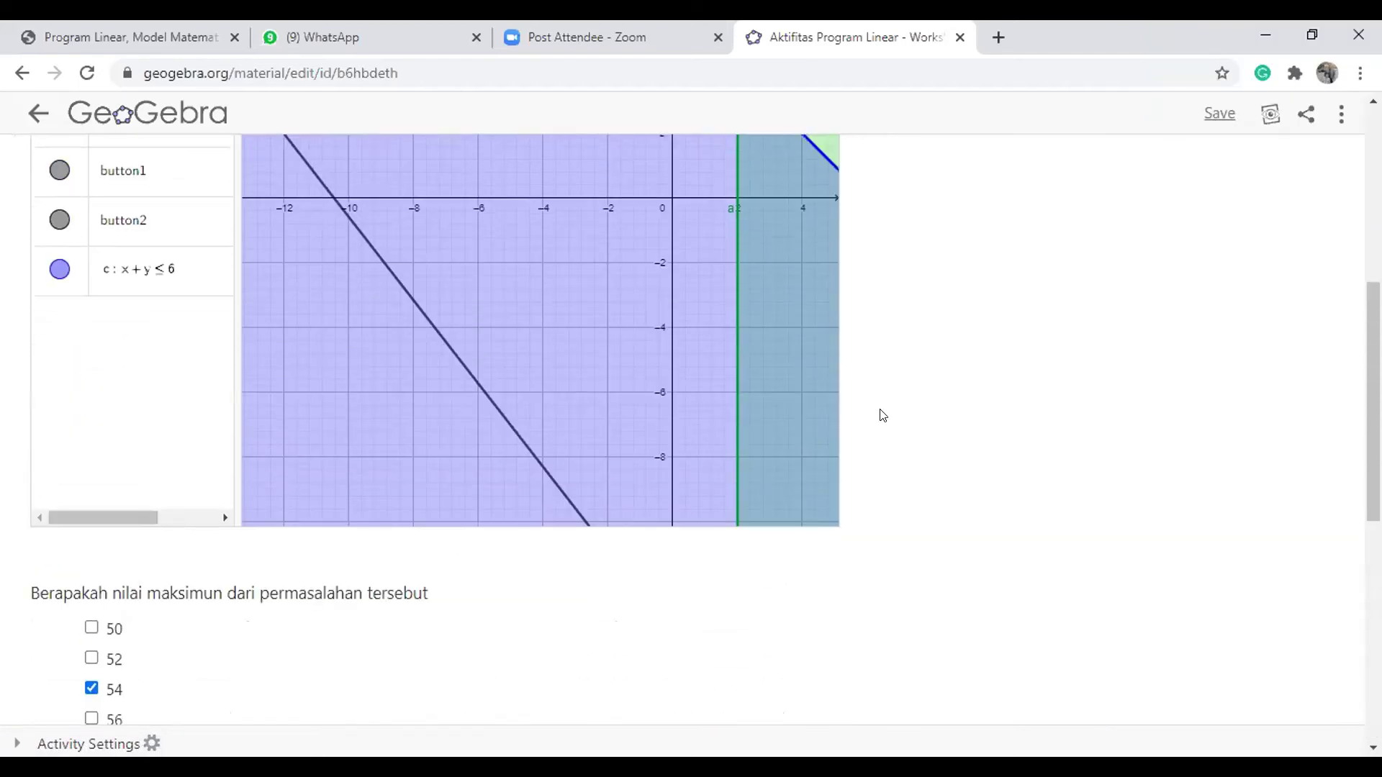
scroll(882, 415, "down", 3)
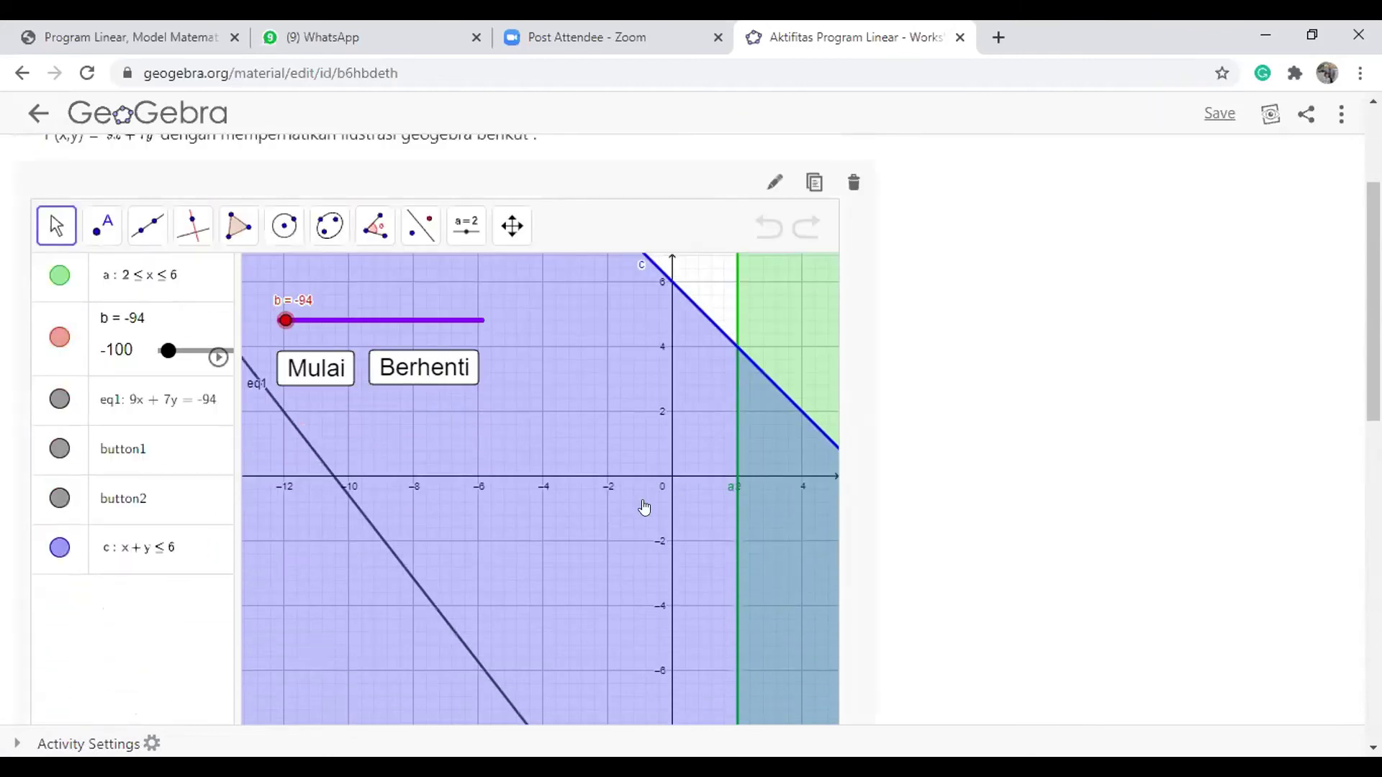
left_click(531, 504)
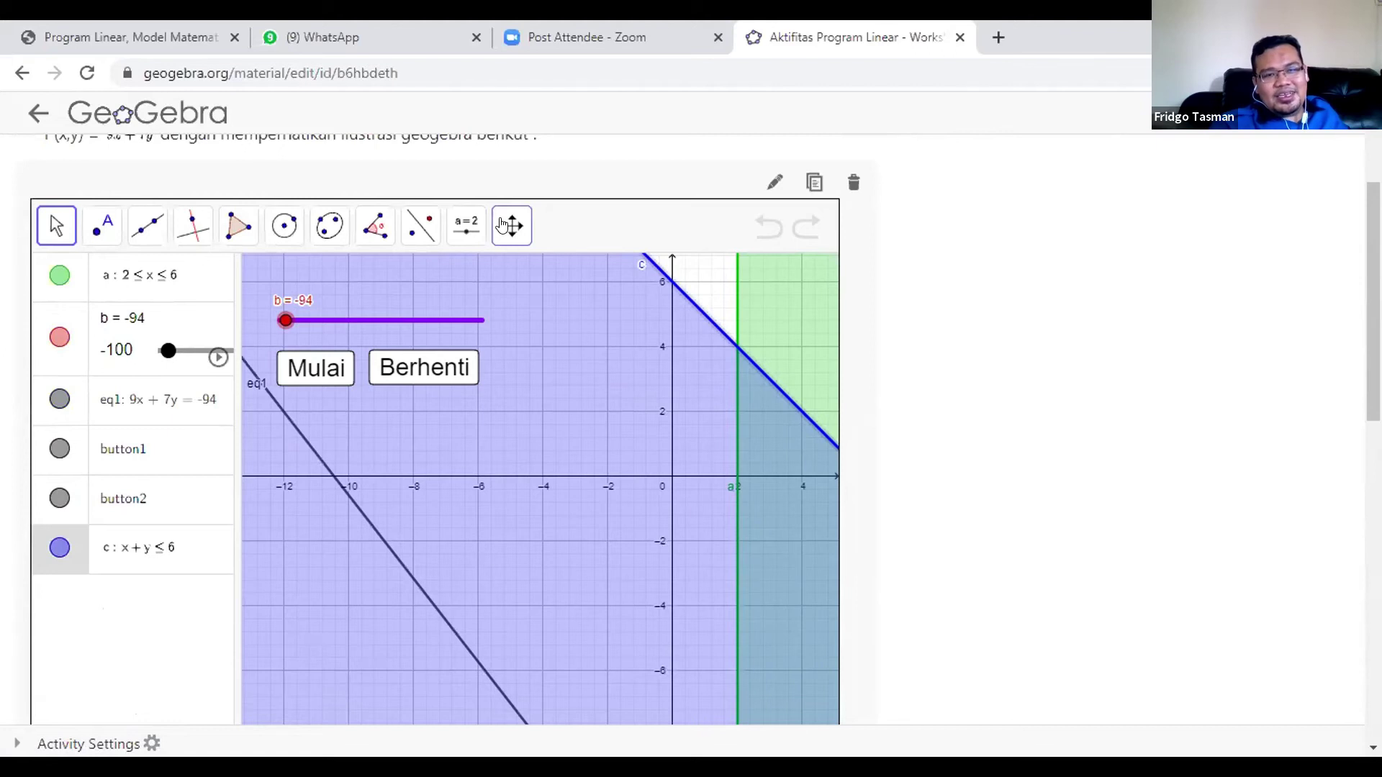
left_click(519, 240)
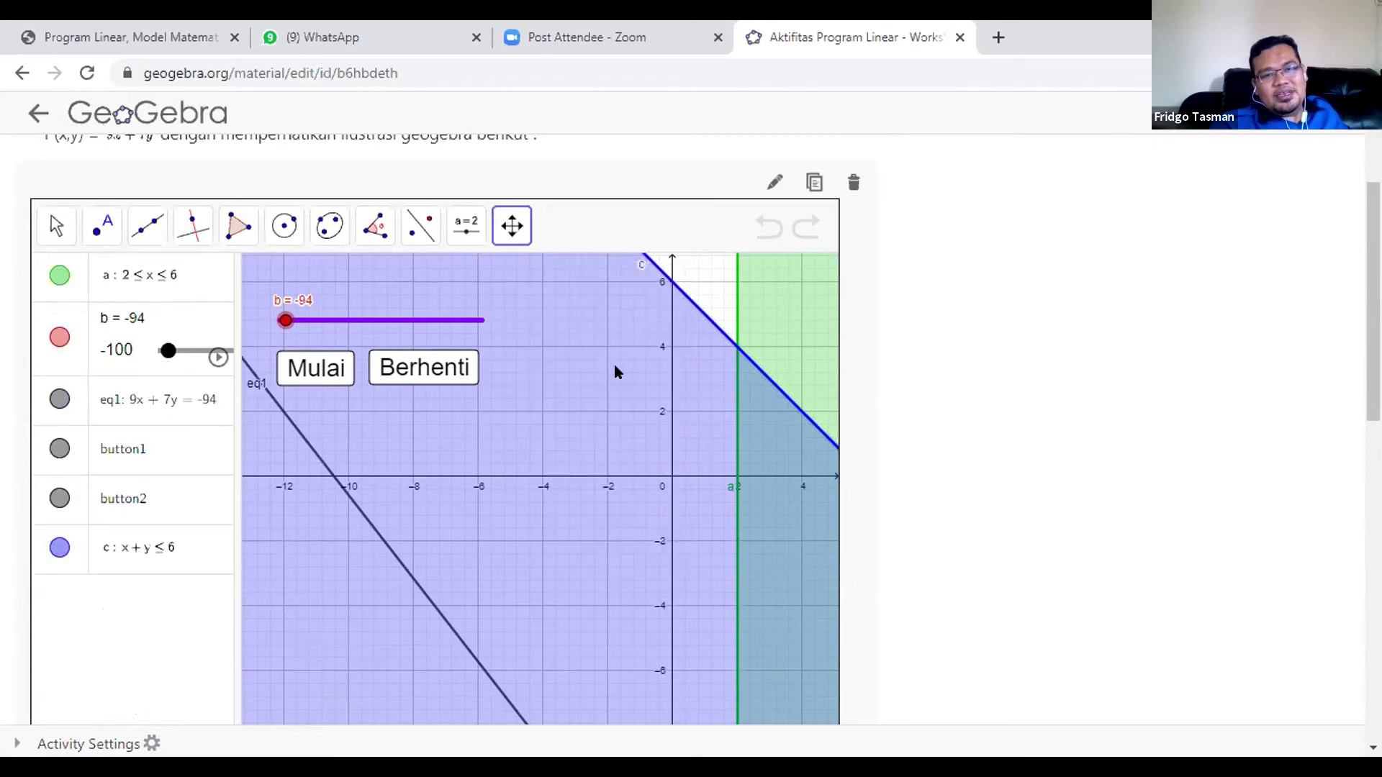
left_click_drag(580, 383, 444, 490)
scroll(552, 465, "down", 4)
scroll(527, 528, "down", 2)
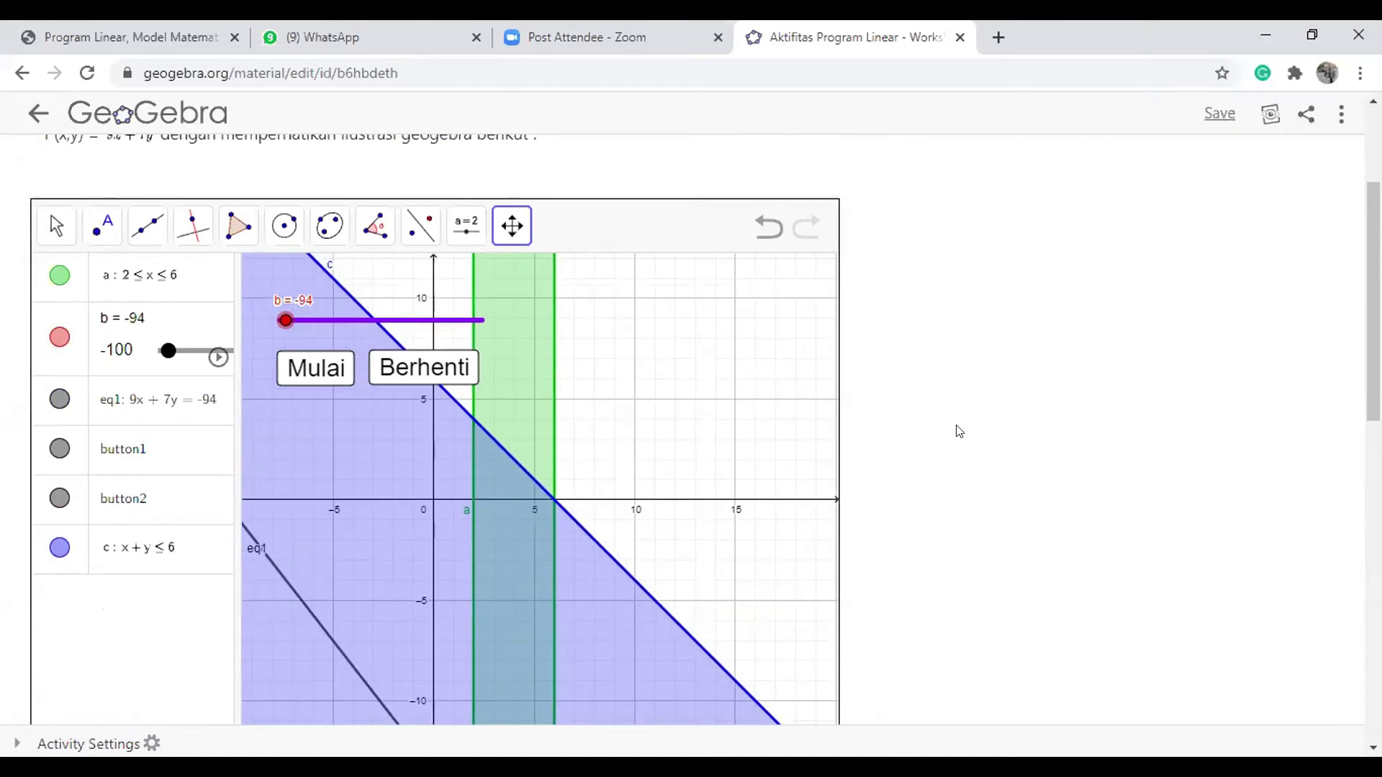
scroll(716, 396, "down", 3)
left_click_drag(638, 430, 623, 431)
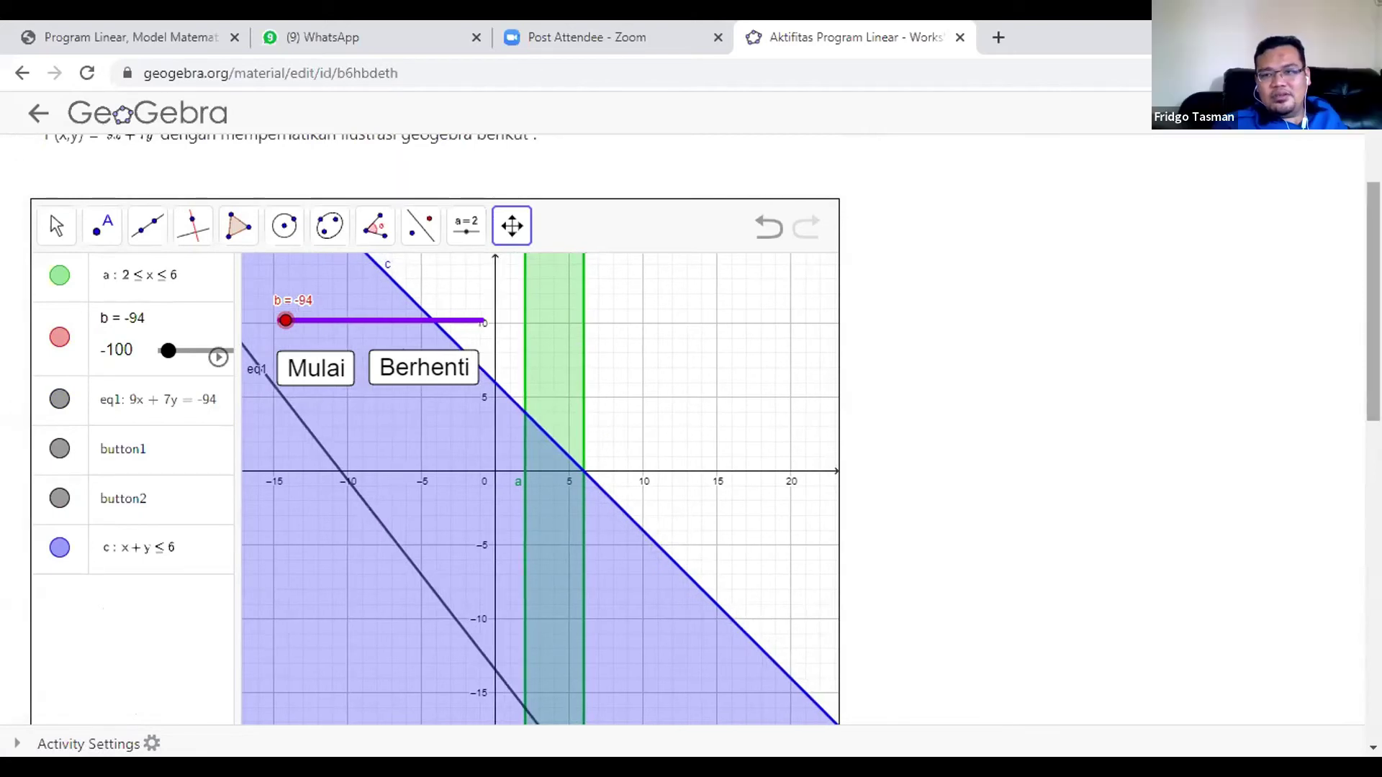
Reopen the maximum value question and examine its text, answer options and correct-answer marking alongside the applet
scroll(1370, 319, "down", 7)
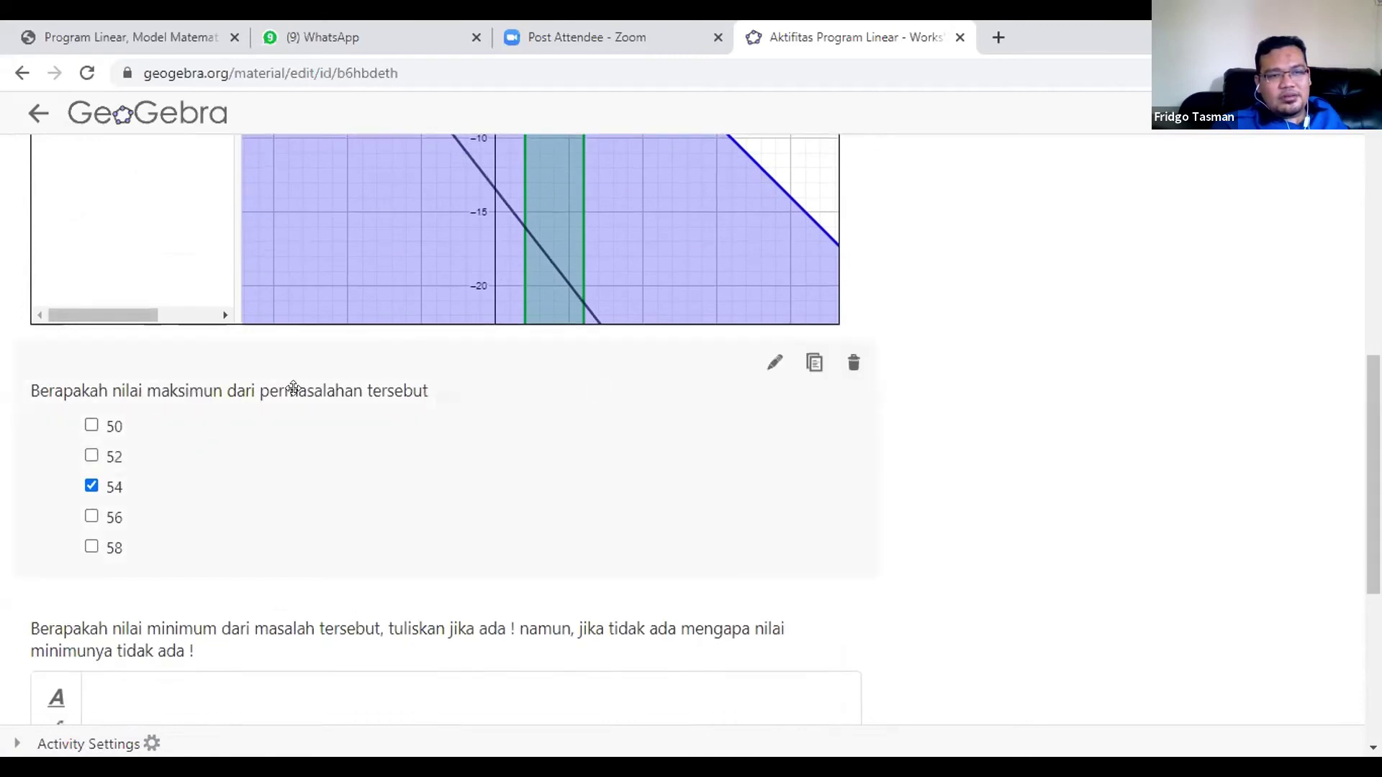
left_click(772, 363)
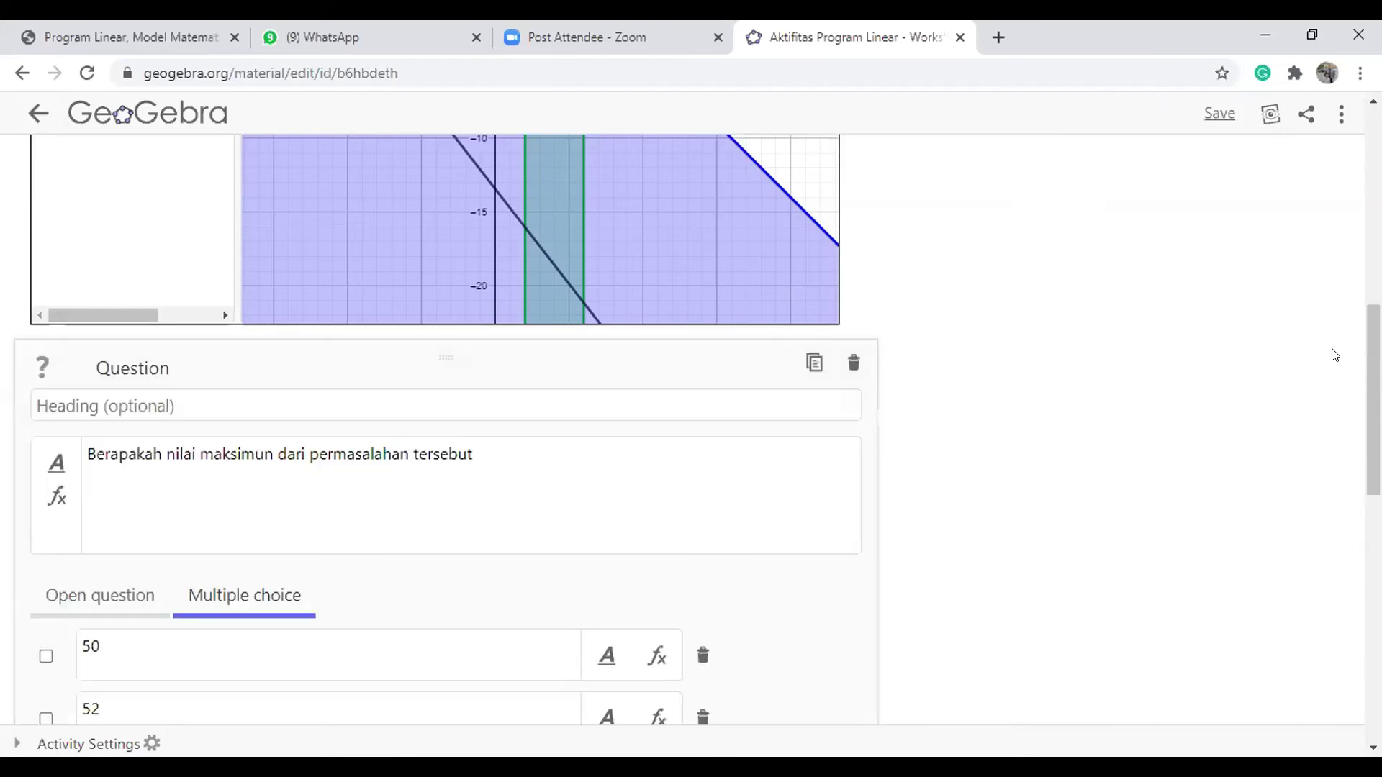
scroll(1346, 216, "down", 5)
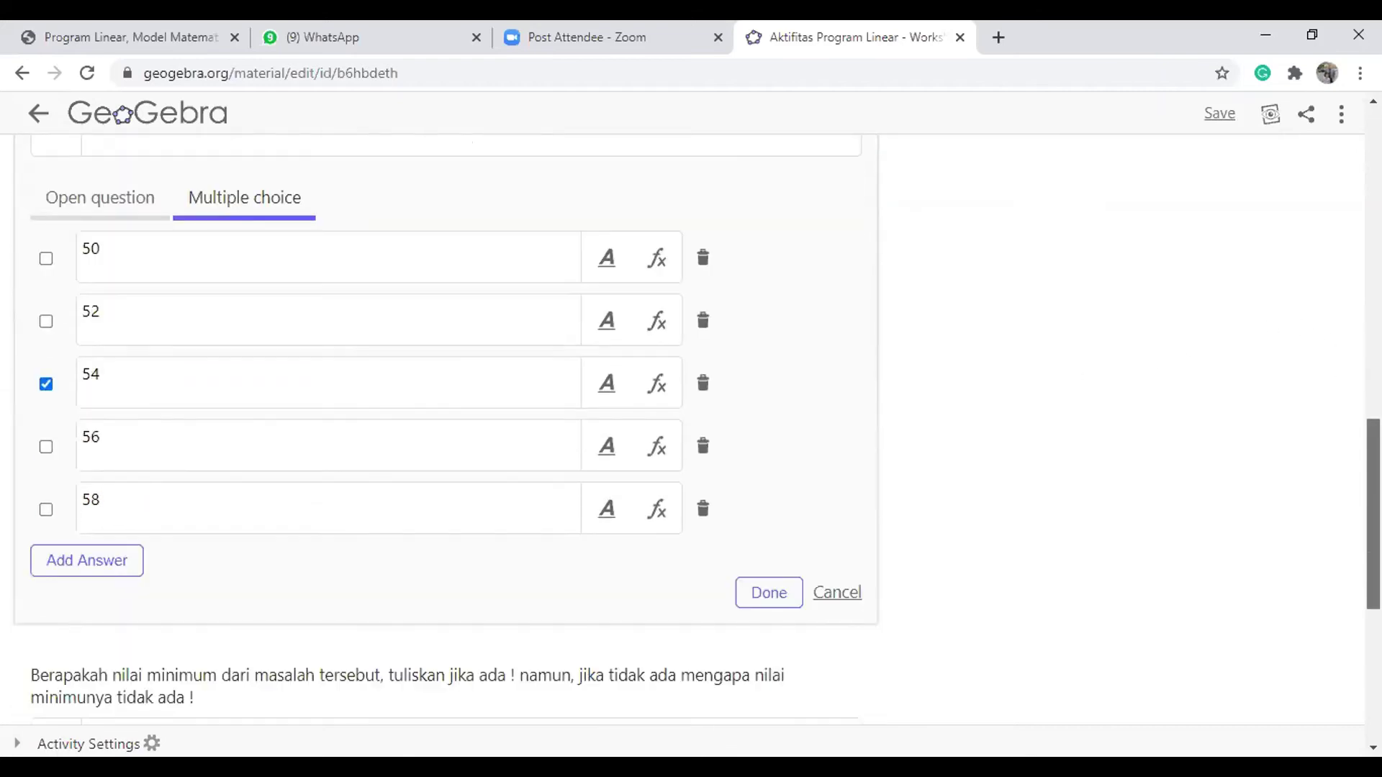
scroll(1360, 219, "up", 15)
scroll(1356, 243, "down", 9)
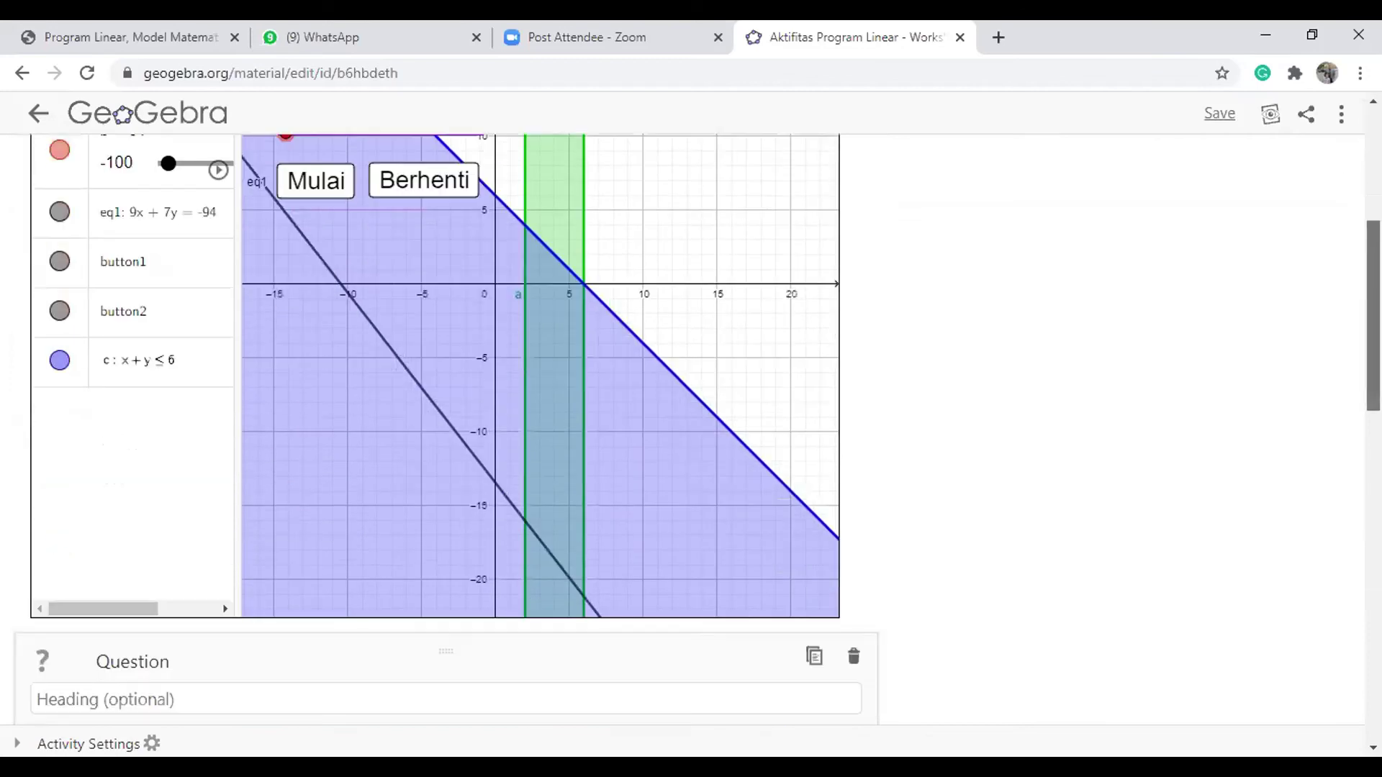
scroll(446, 432, "down", 3)
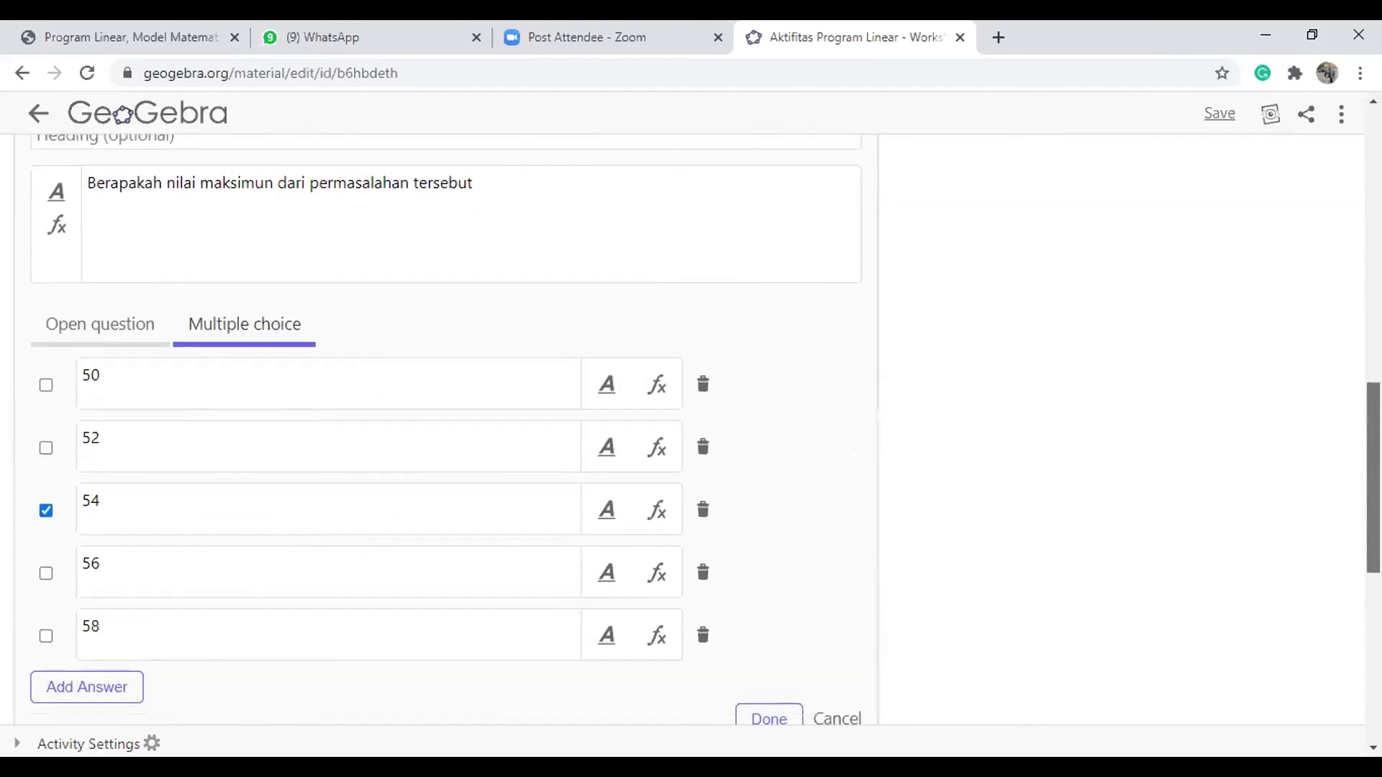
scroll(446, 431, "down", 1)
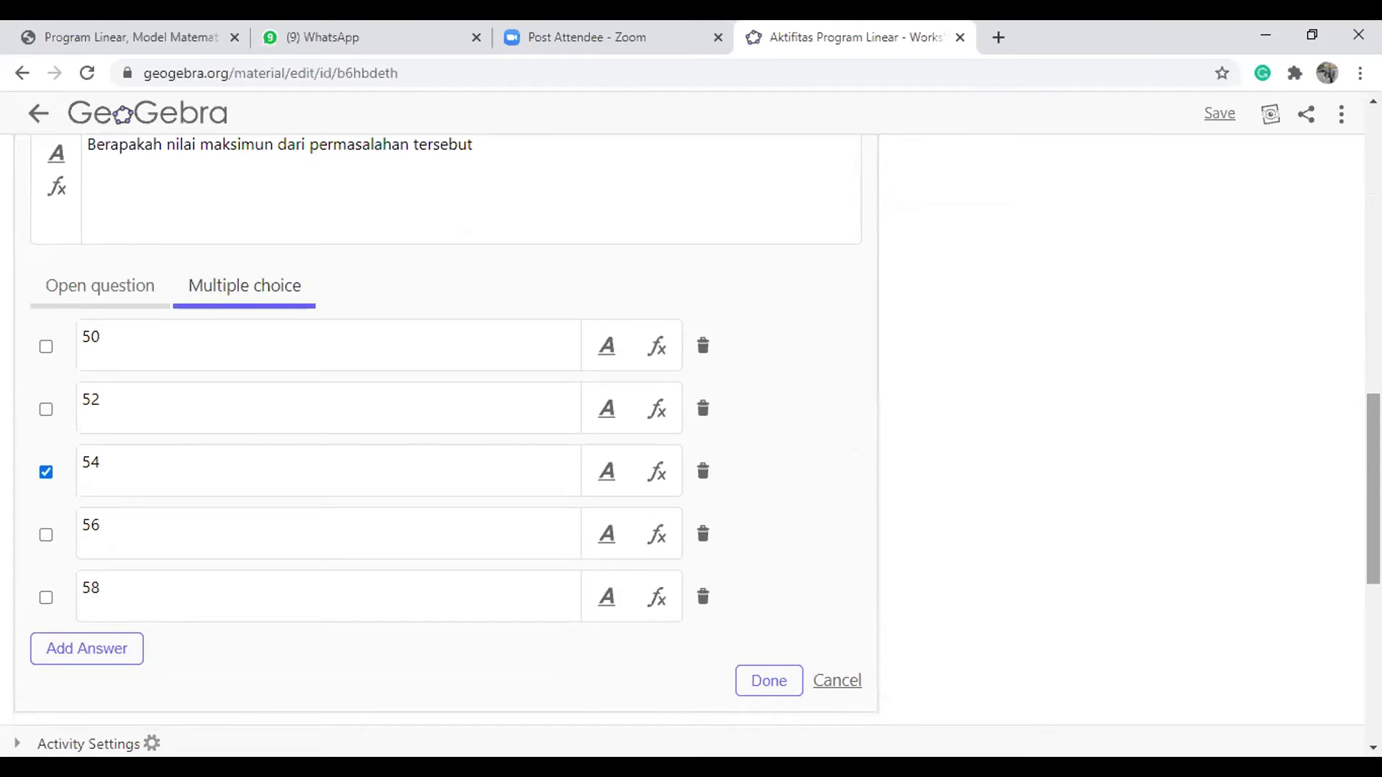
scroll(446, 432, "up", 10)
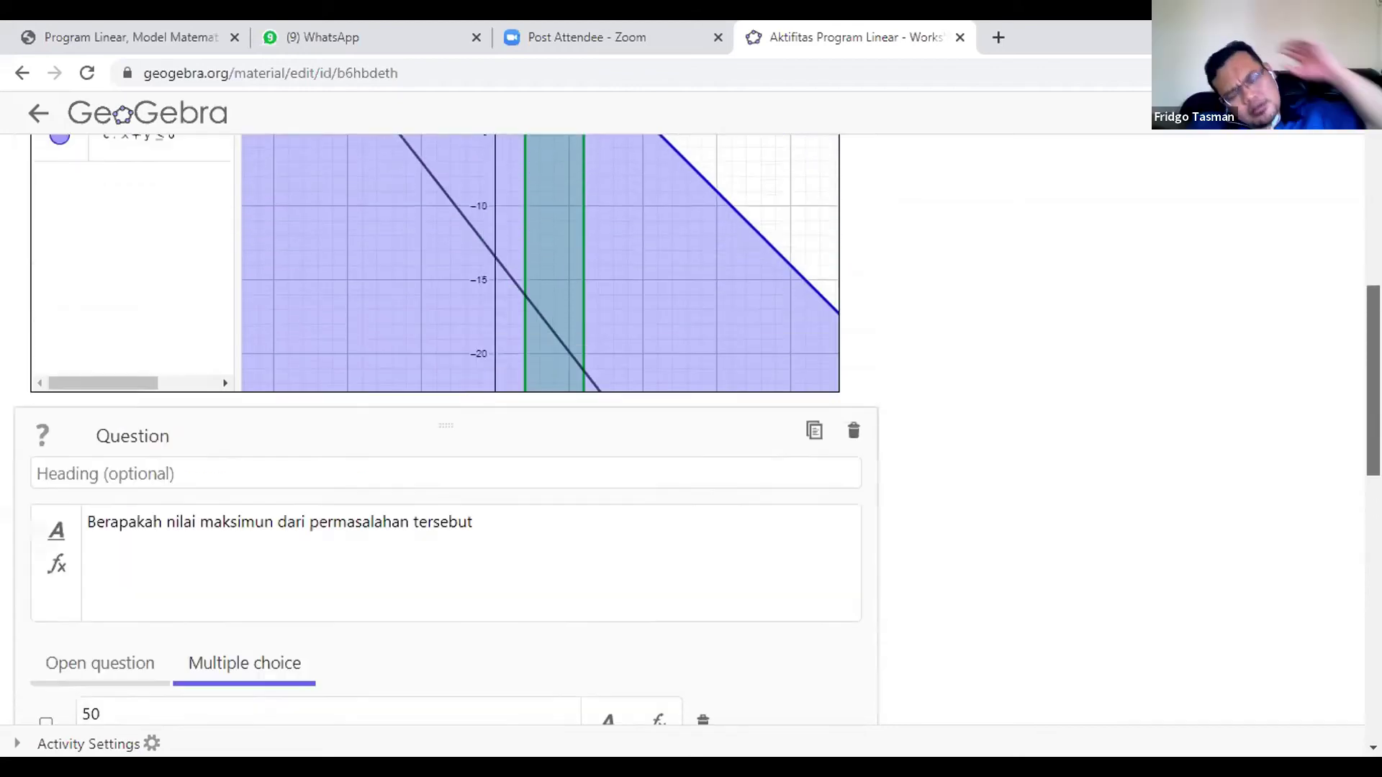
scroll(447, 431, "down", 10)
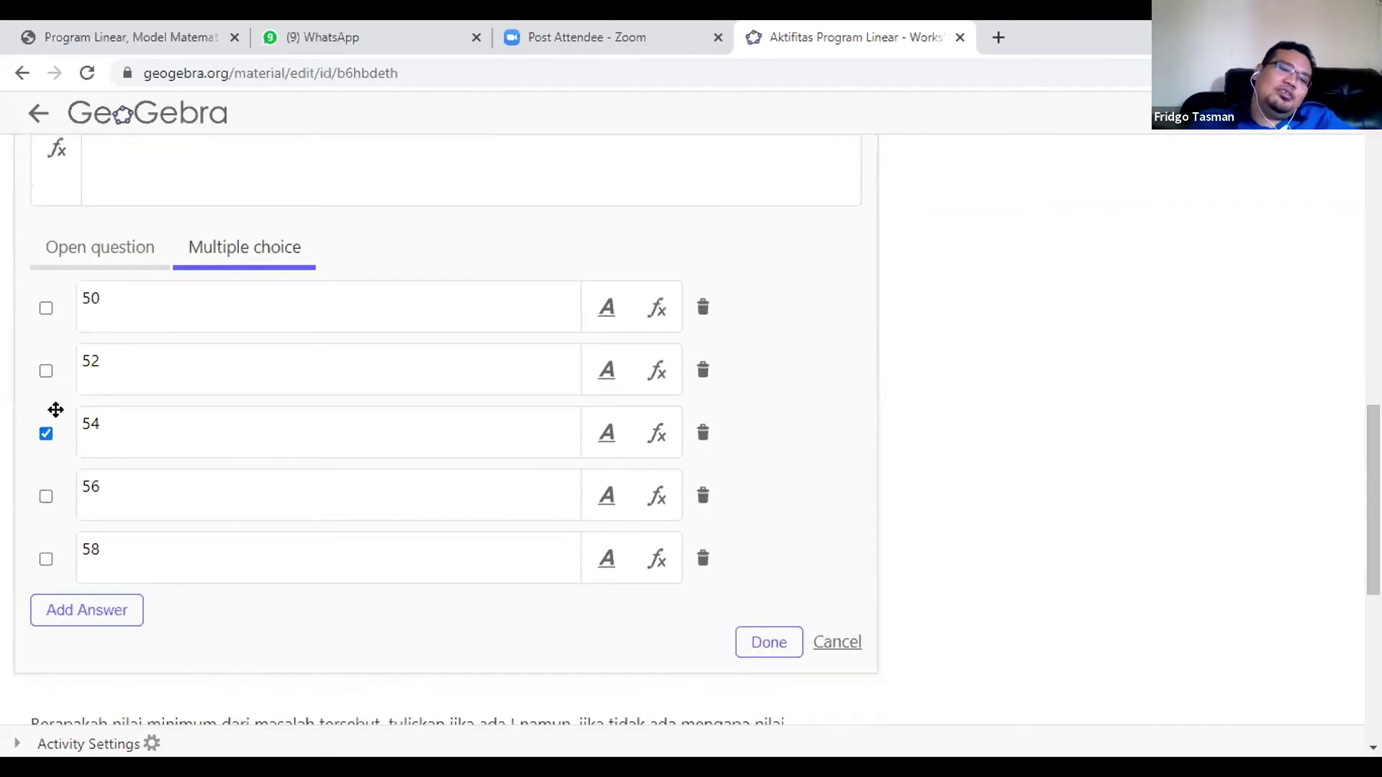
left_click(42, 438)
left_click(44, 436)
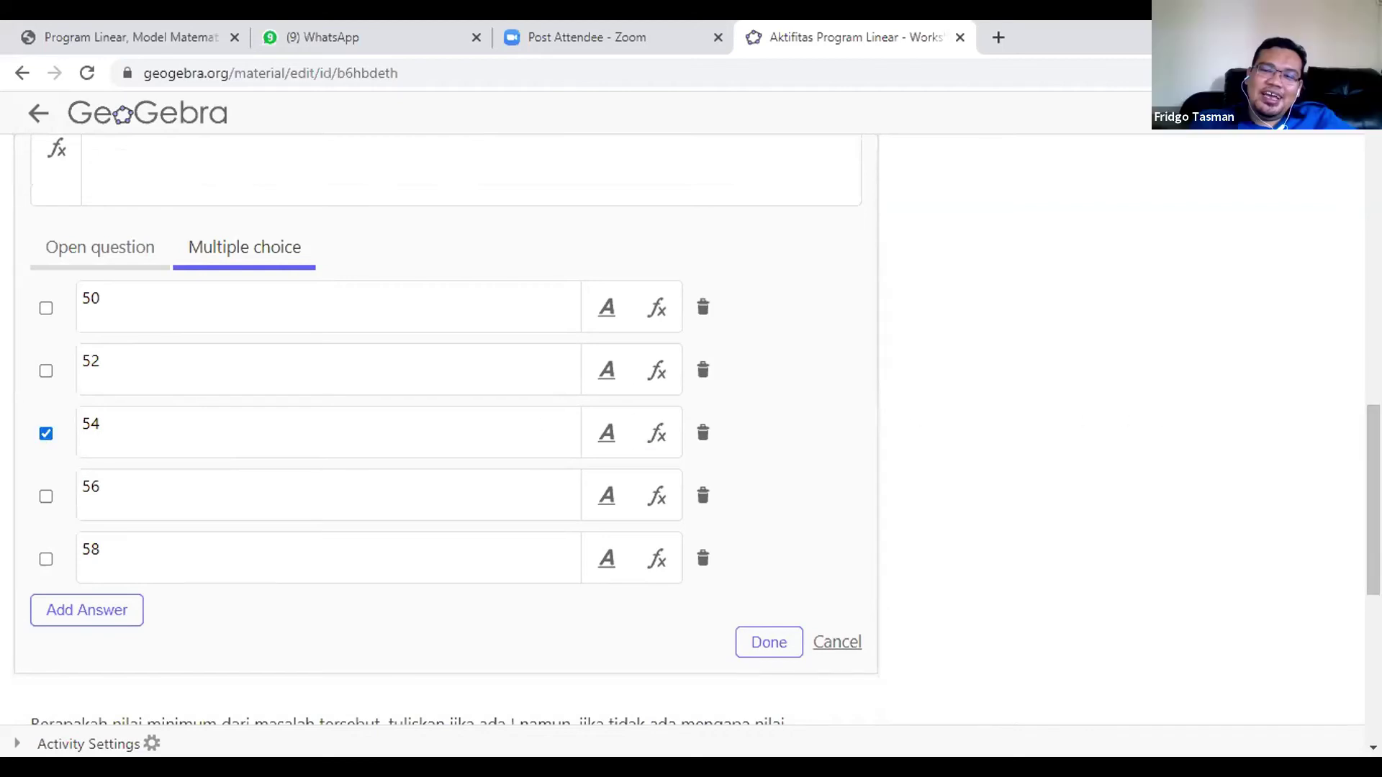
Open the minimum value question to inspect its open-answer setup, close it, and review both questions and the visibility settings
scroll(396, 536, "down", 7)
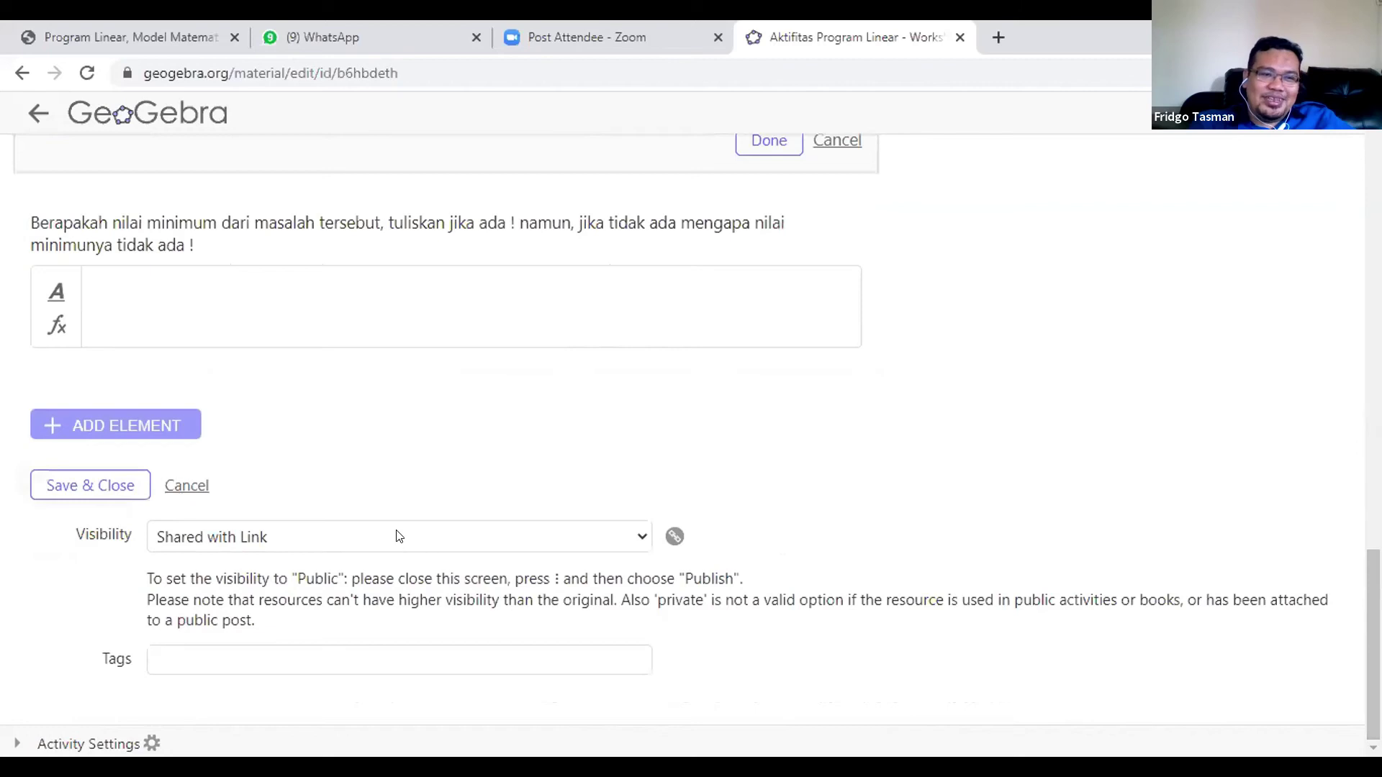
left_click(774, 192)
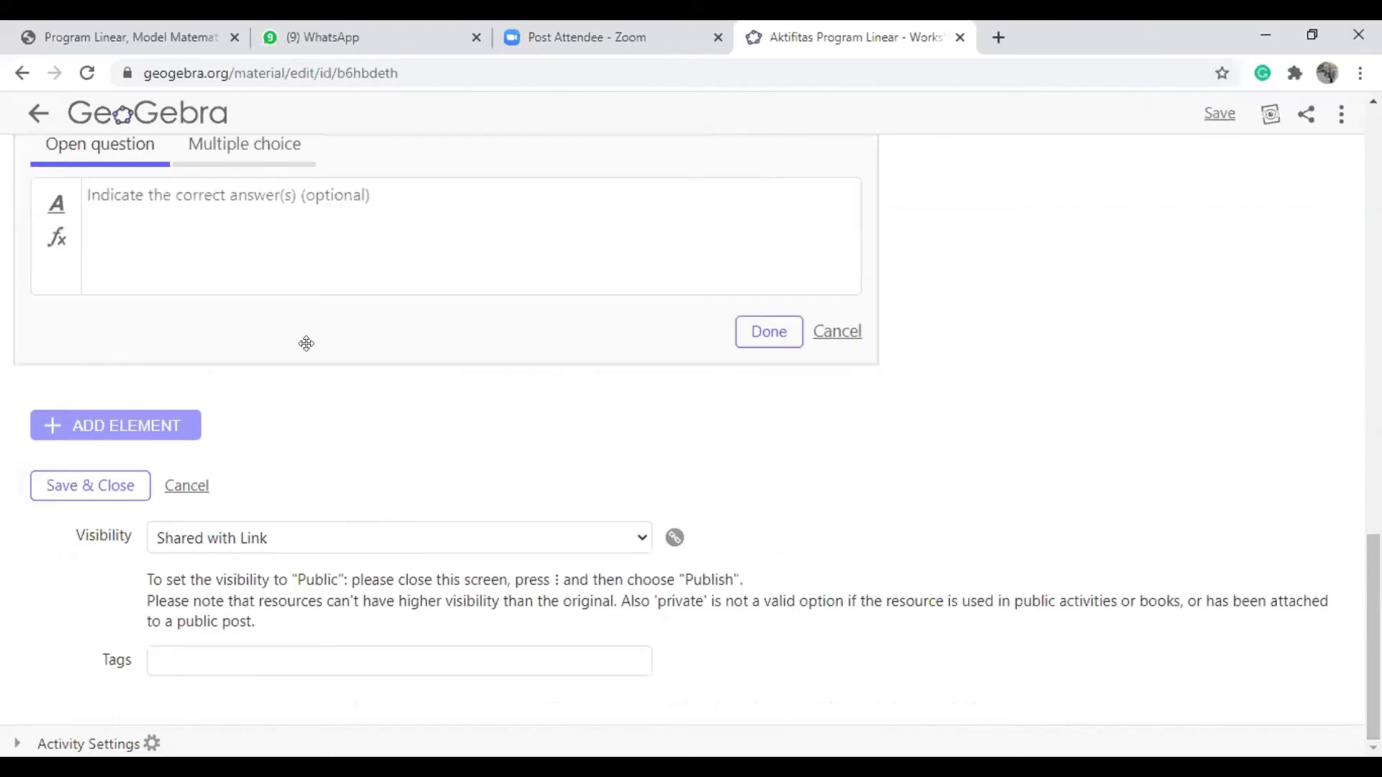
scroll(1132, 419, "up", 3)
scroll(643, 407, "up", 2)
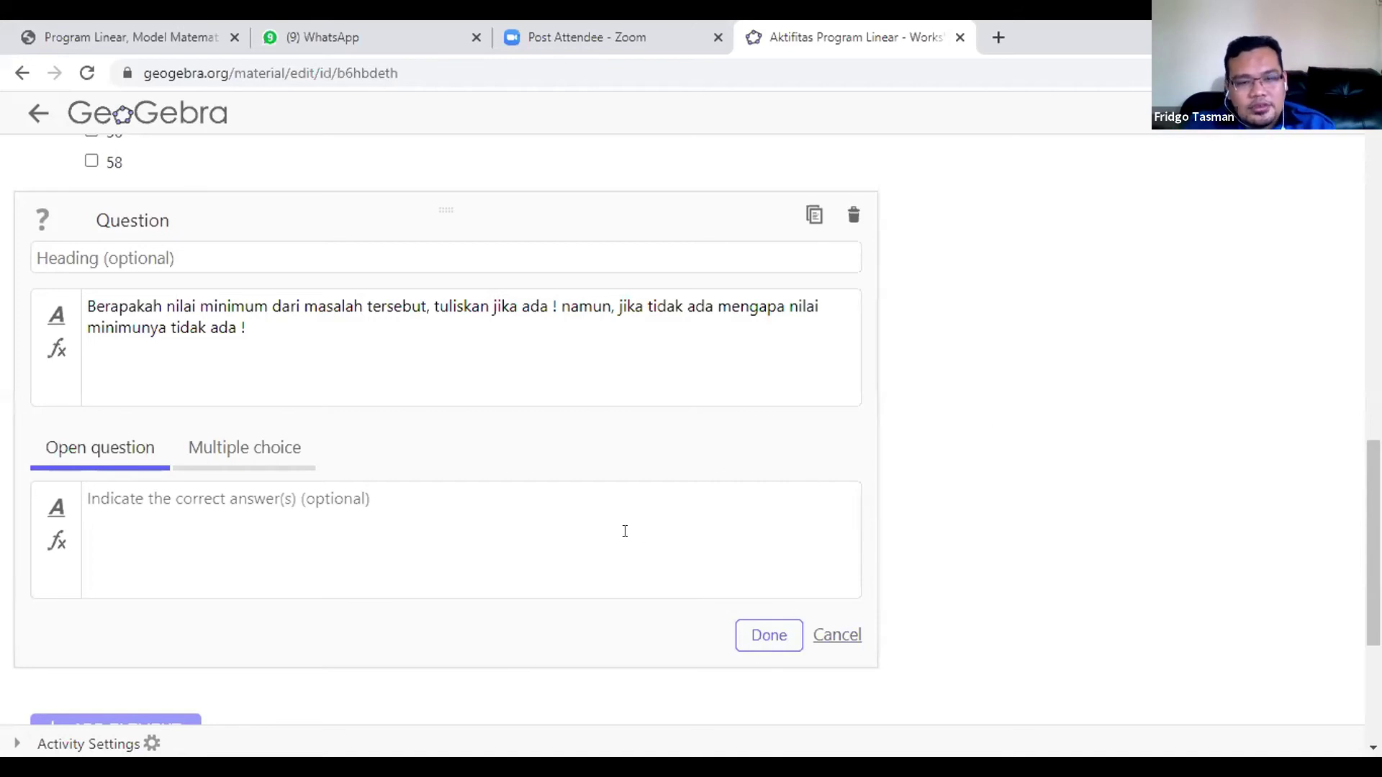
scroll(623, 531, "down", 4)
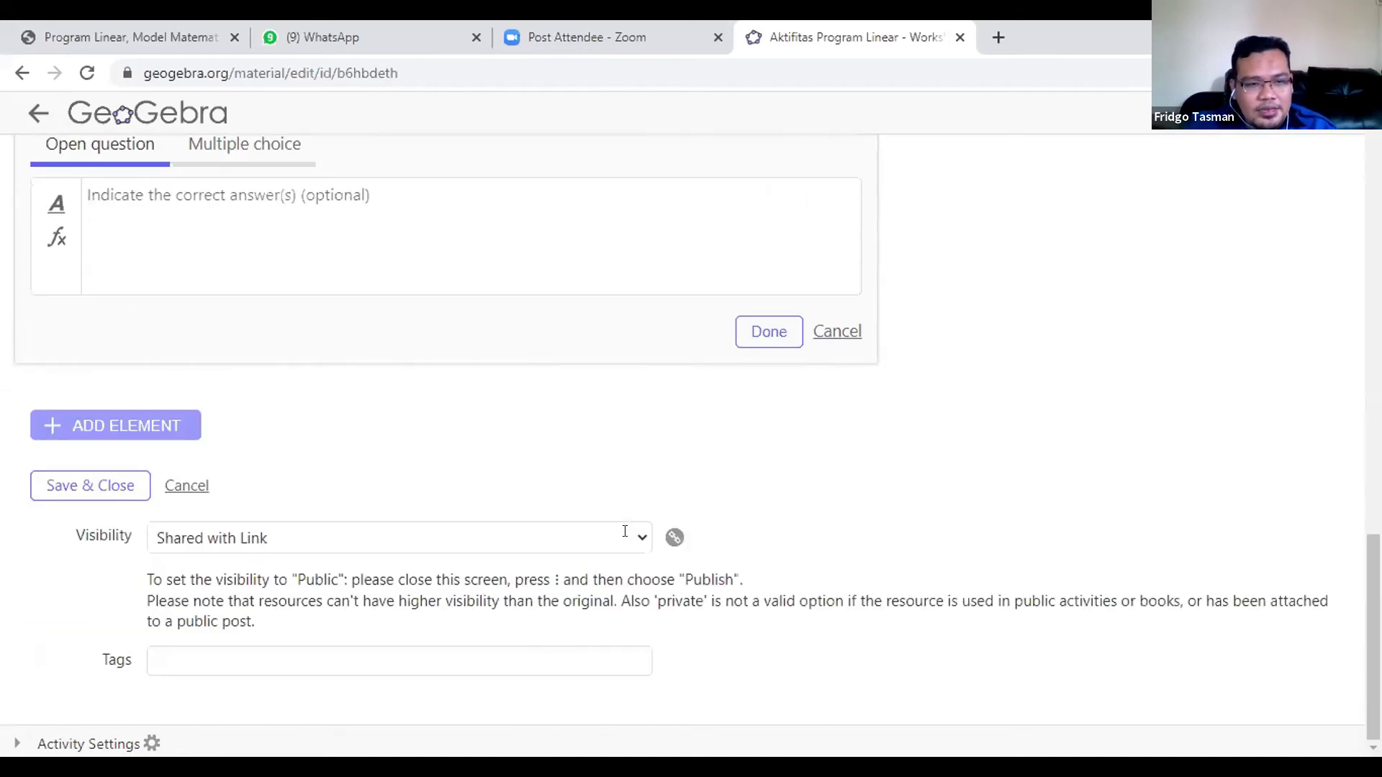
left_click(756, 330)
scroll(734, 213, "up", 7)
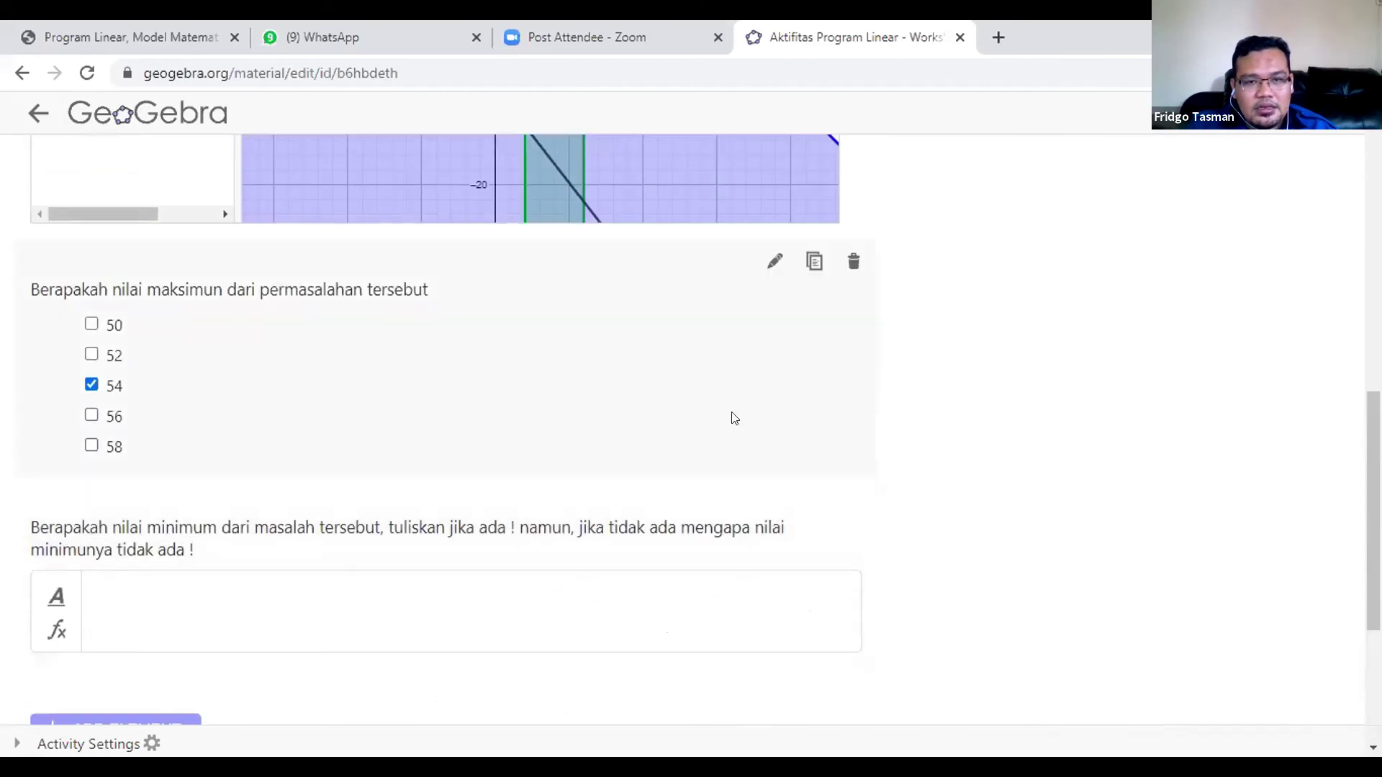
scroll(752, 404, "down", 8)
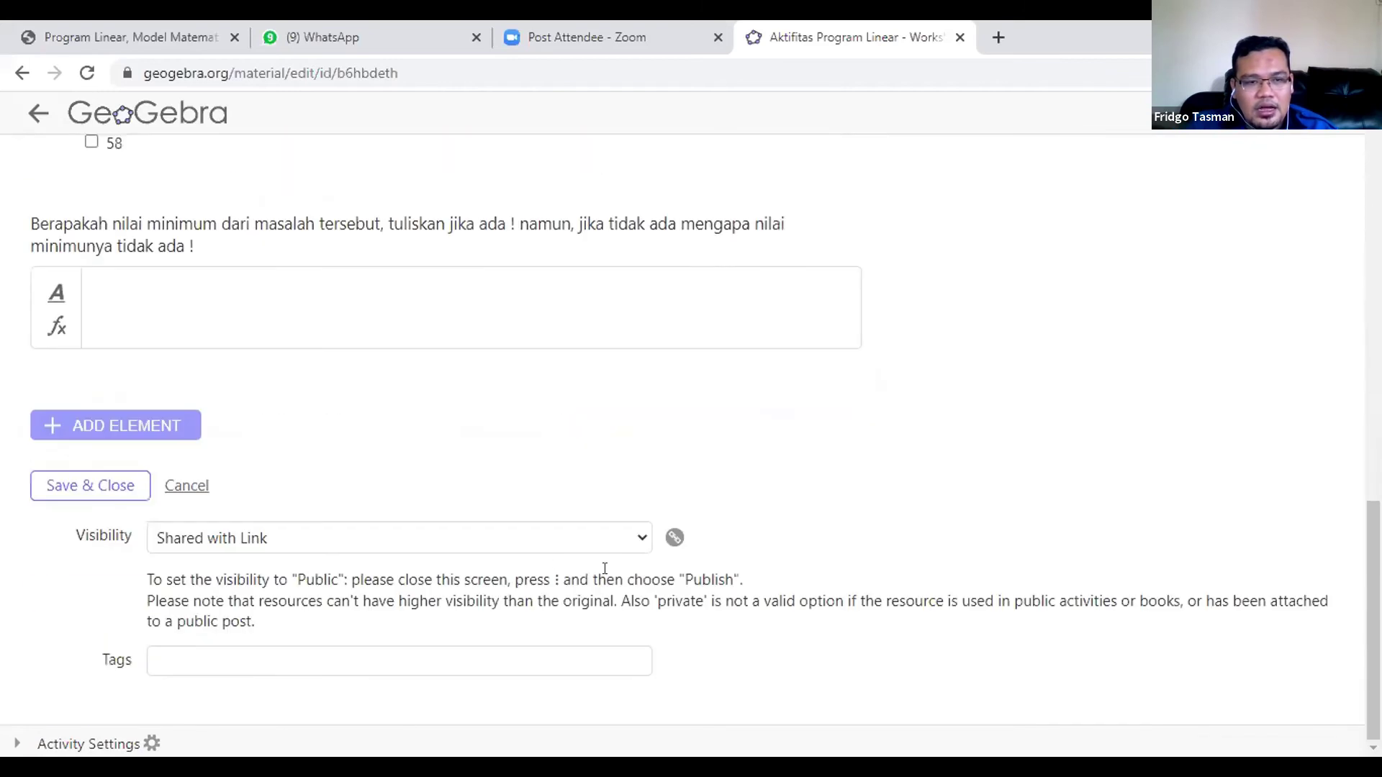
Save and close the worksheet and open the Aktifitas Program Linear activity from the profile's resources
left_click(103, 487)
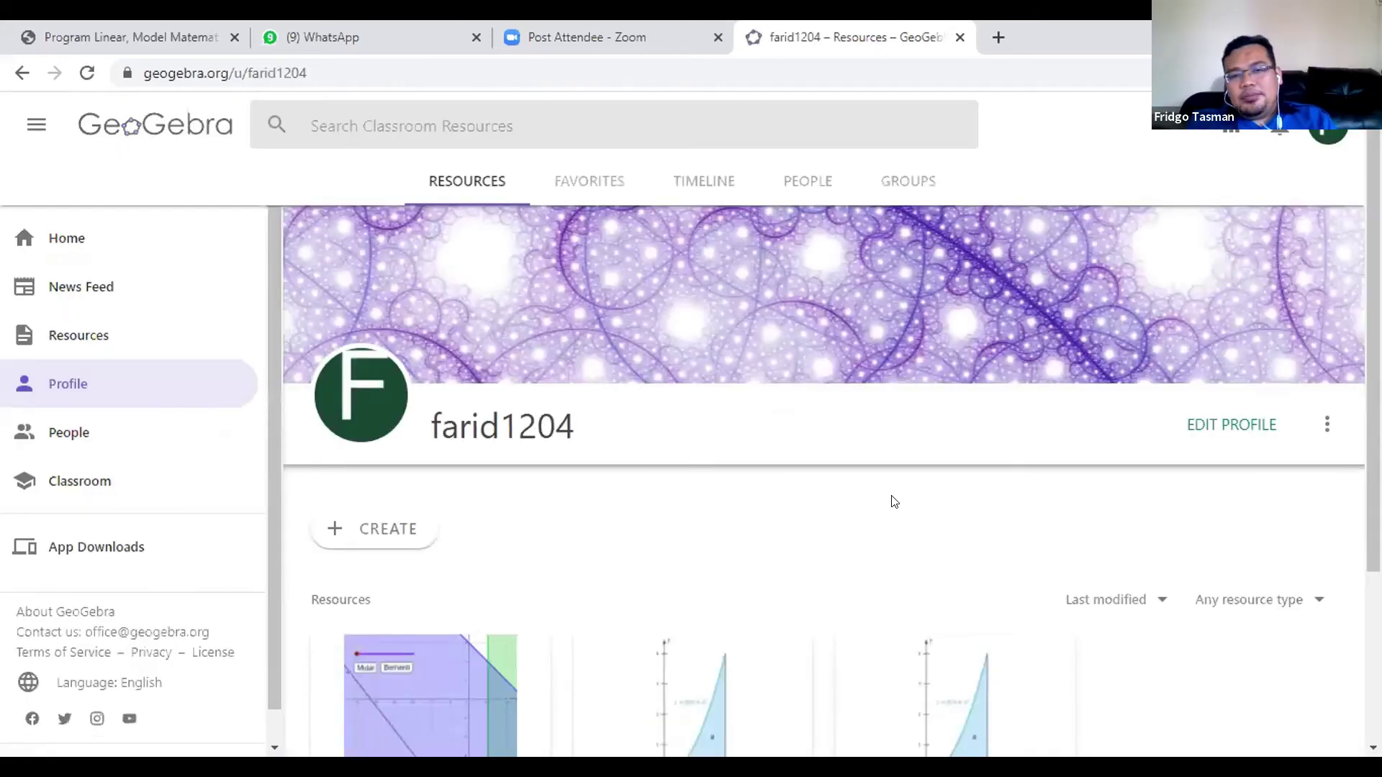
scroll(669, 469, "down", 2)
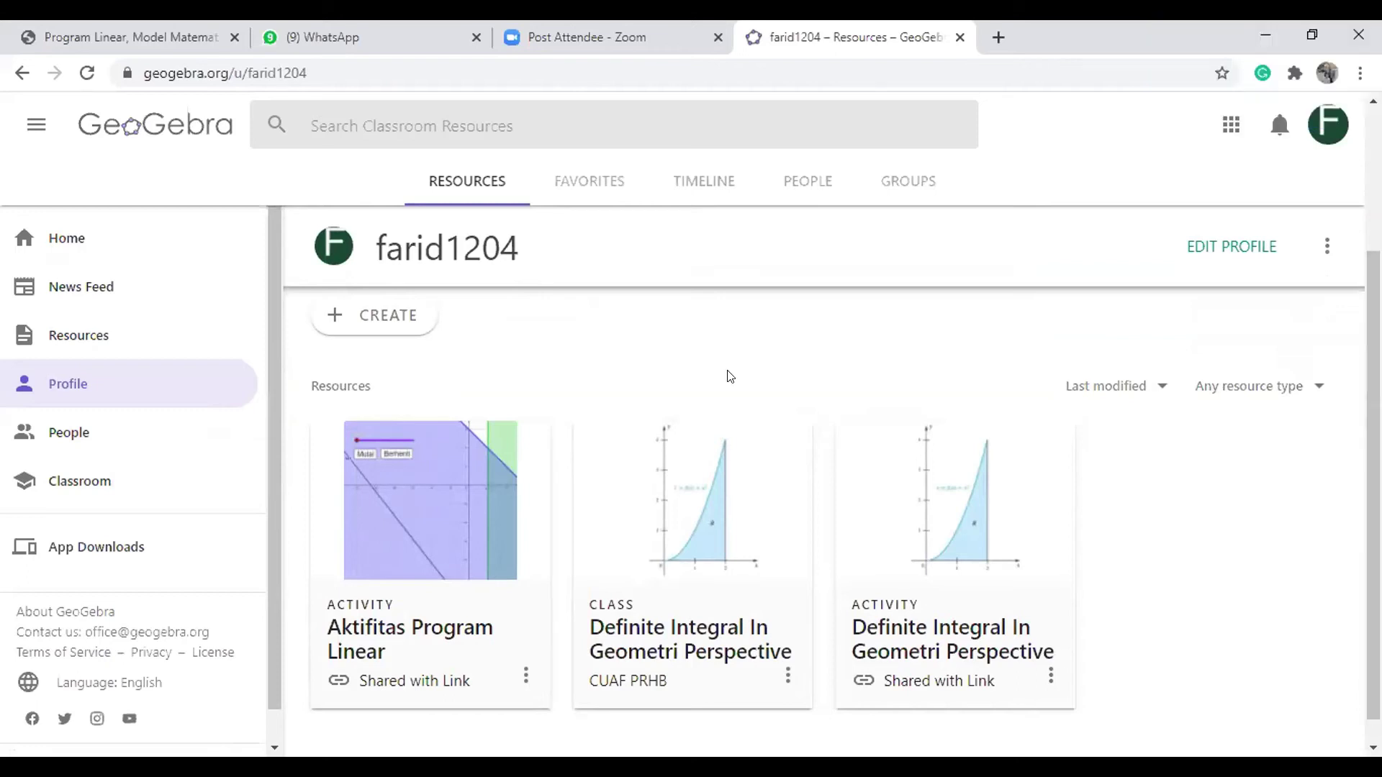
scroll(728, 377, "down", 1)
scroll(1271, 448, "down", 1)
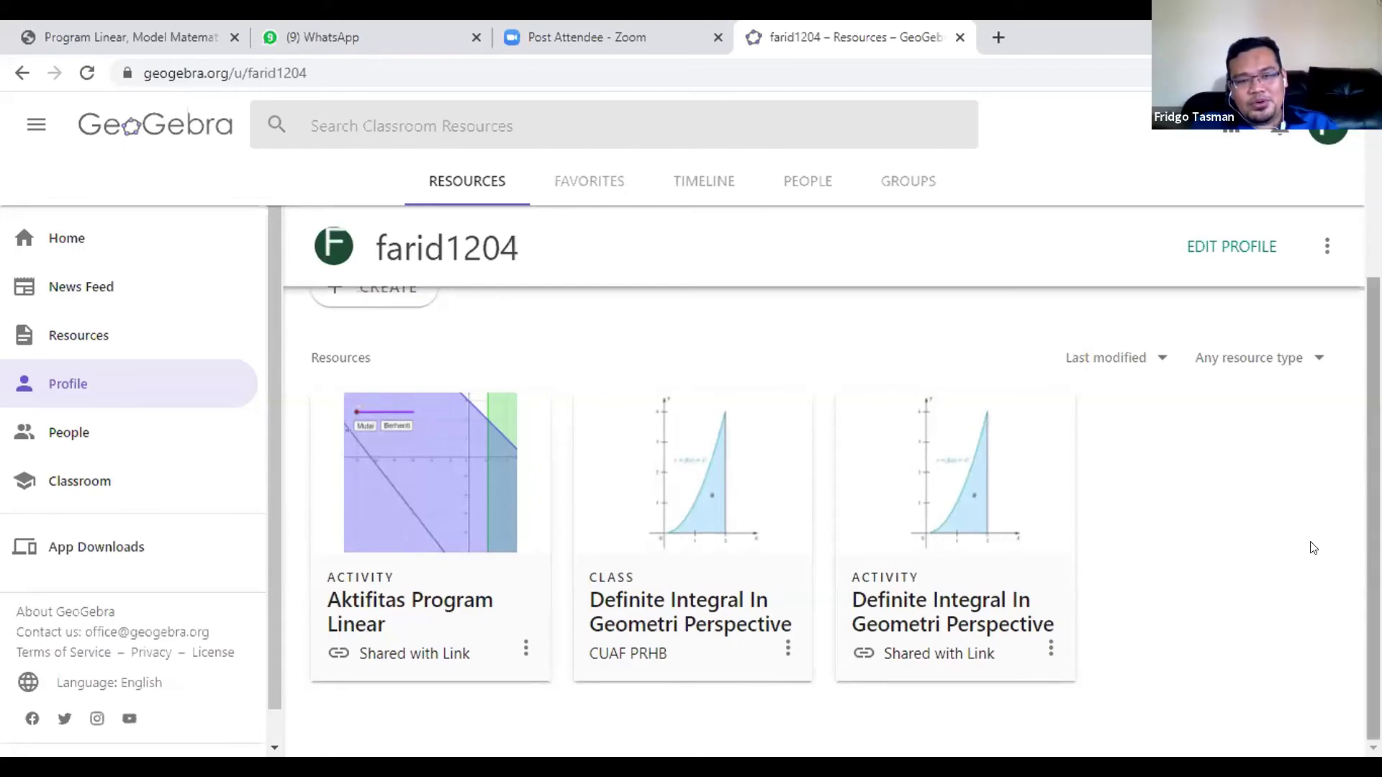
left_click(432, 503)
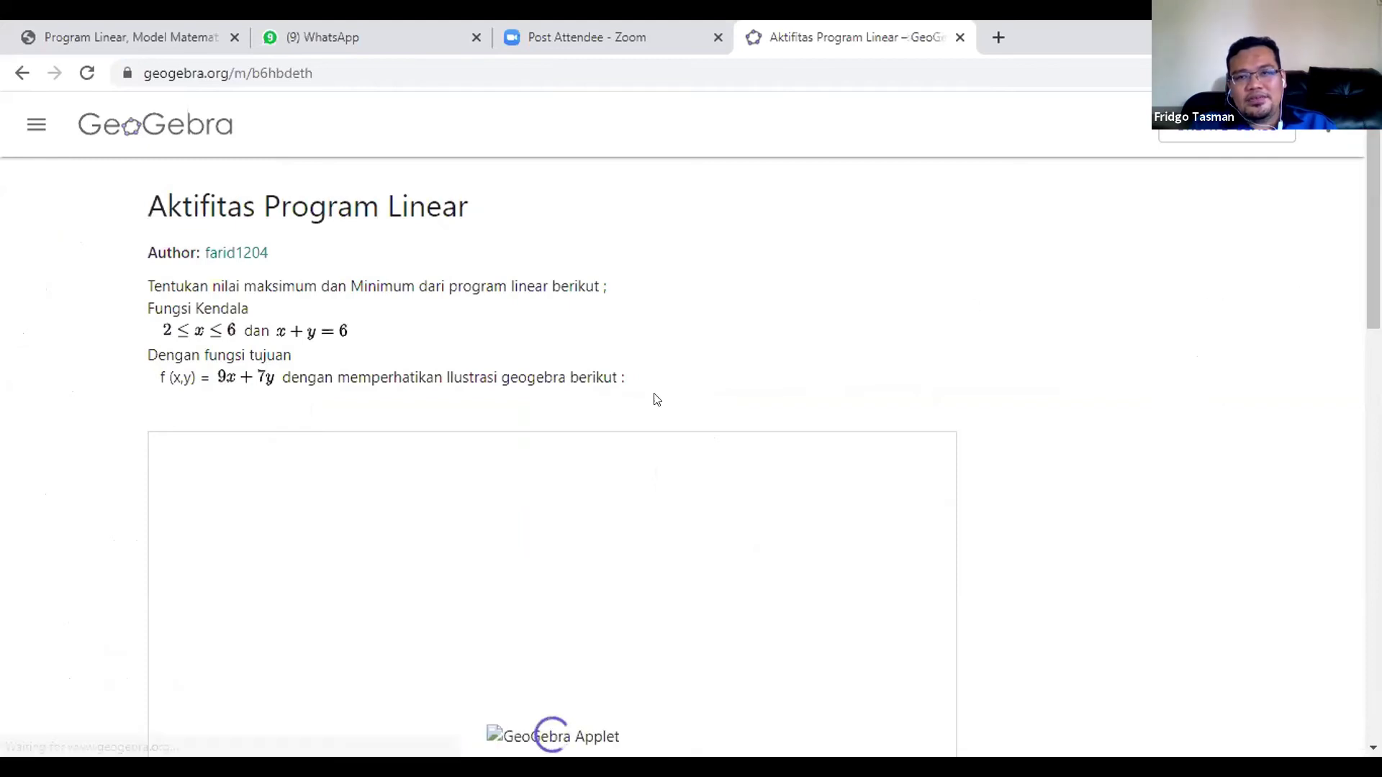
Review the activity's student view, including the problem text, applet, maximum value options and minimum value question
scroll(510, 516, "down", 4)
scroll(508, 515, "up", 4)
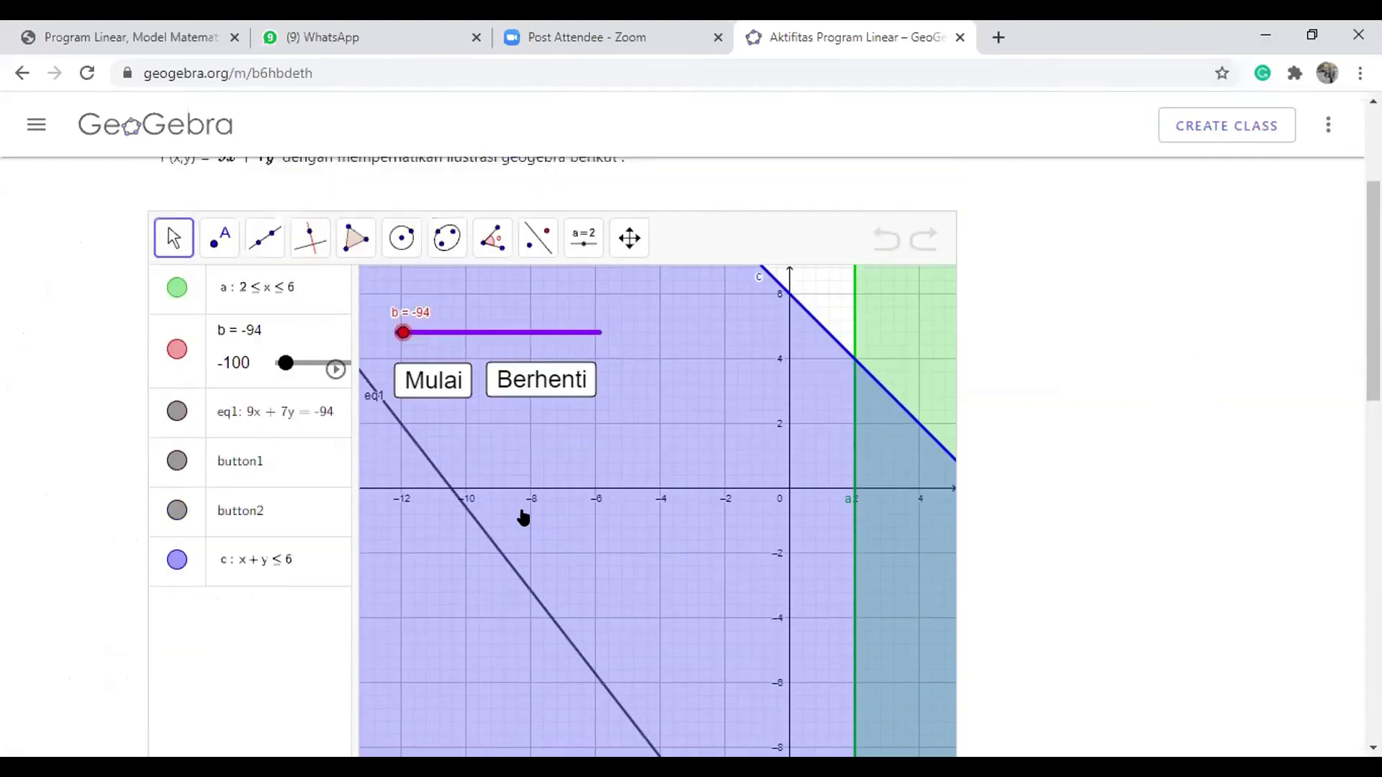
scroll(629, 549, "down", 7)
scroll(629, 549, "down", 8)
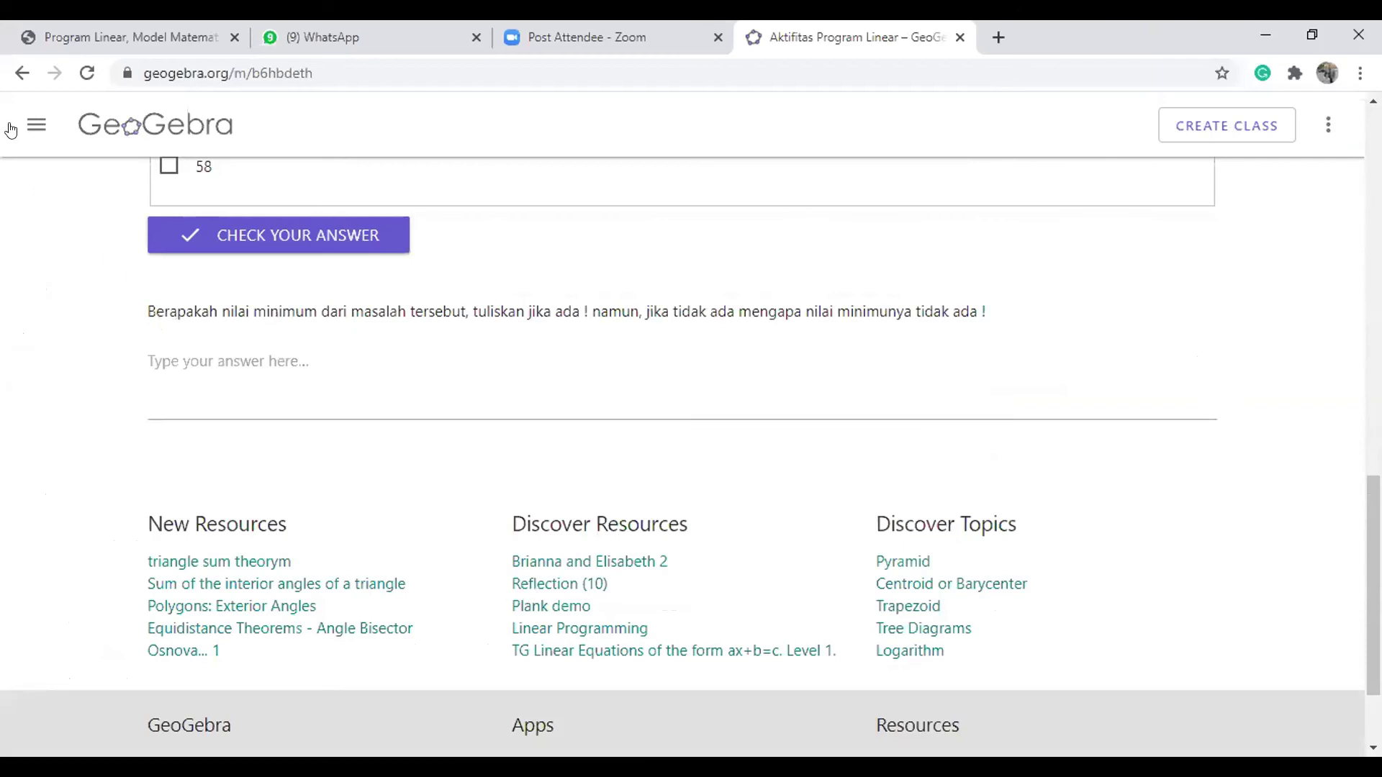
scroll(622, 453, "up", 3)
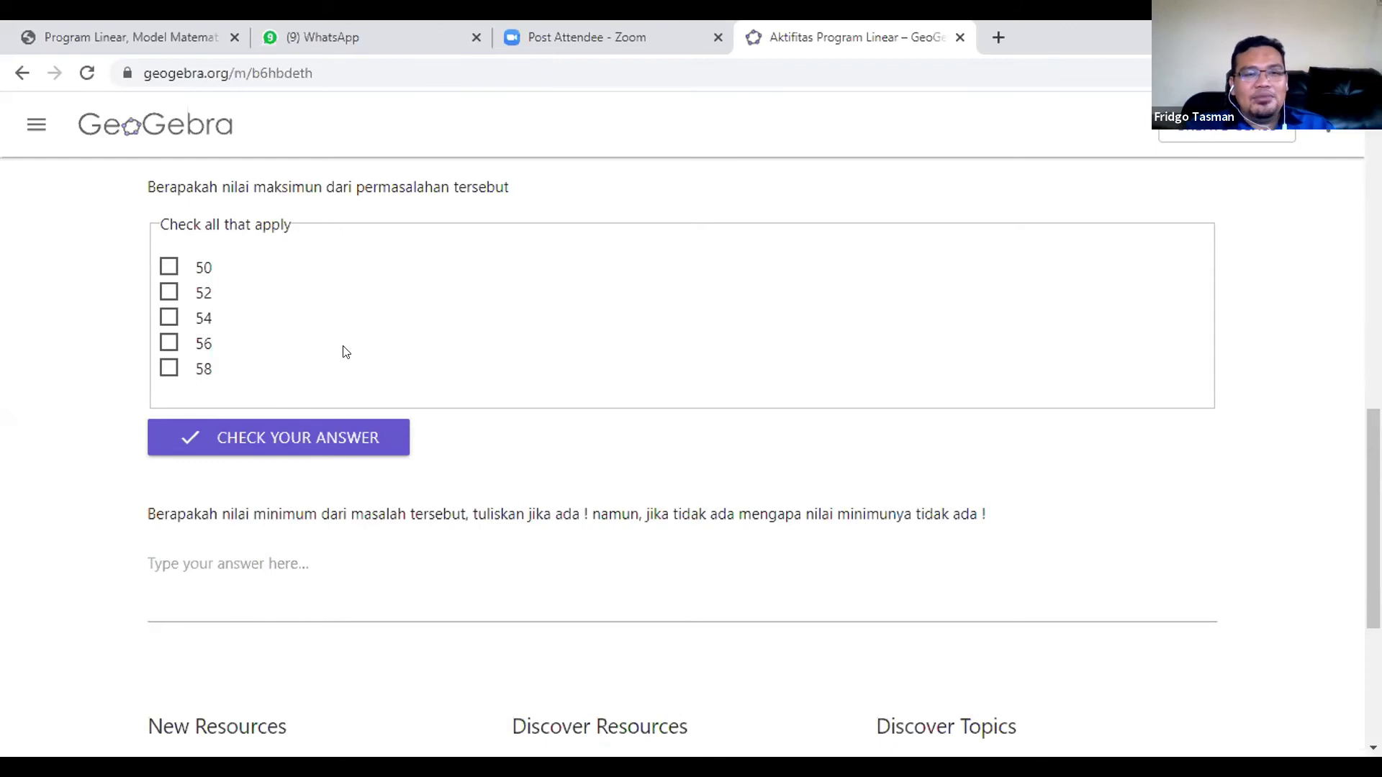
scroll(379, 349, "up", 10)
scroll(123, 642, "down", 8)
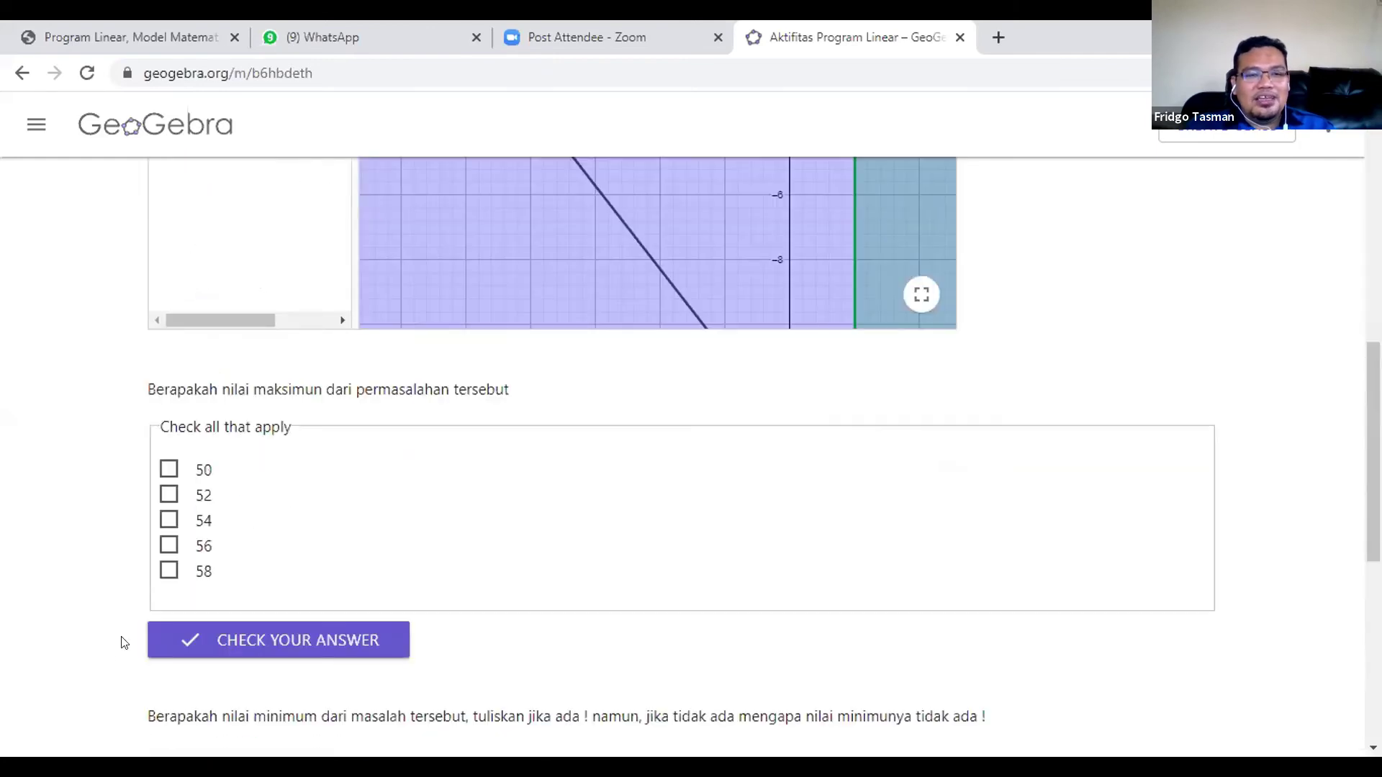
Test the maximum value question with the answer 50 and reset it for another attempt
left_click(165, 470)
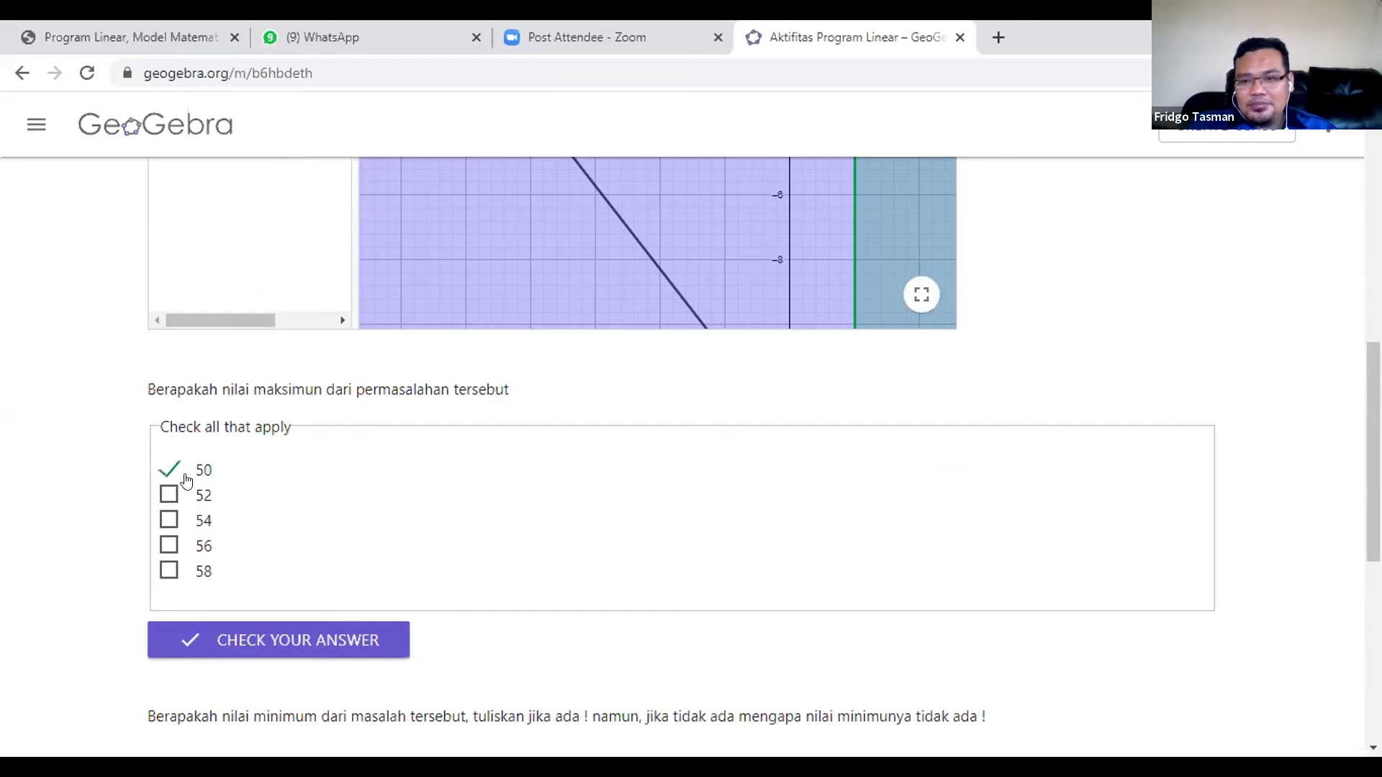
scroll(559, 453, "down", 2)
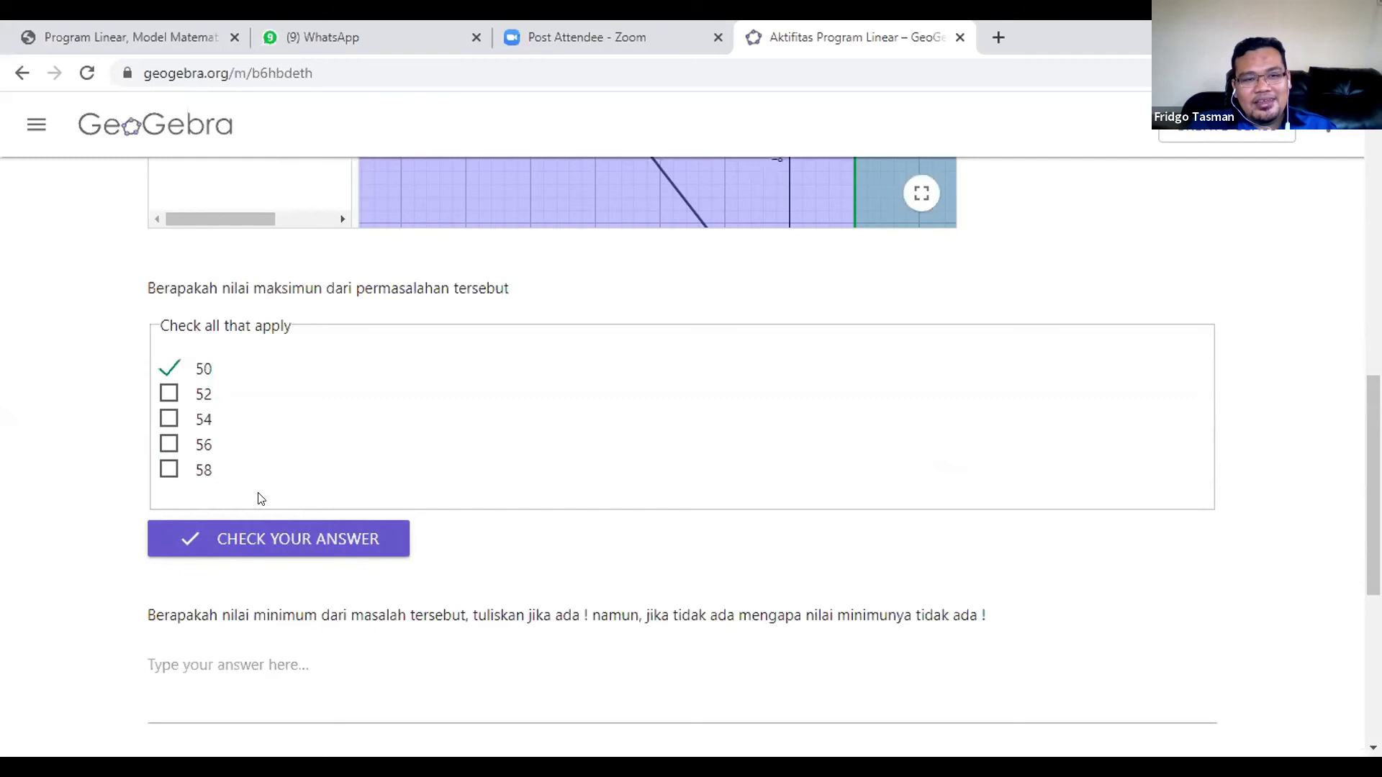
left_click(296, 537)
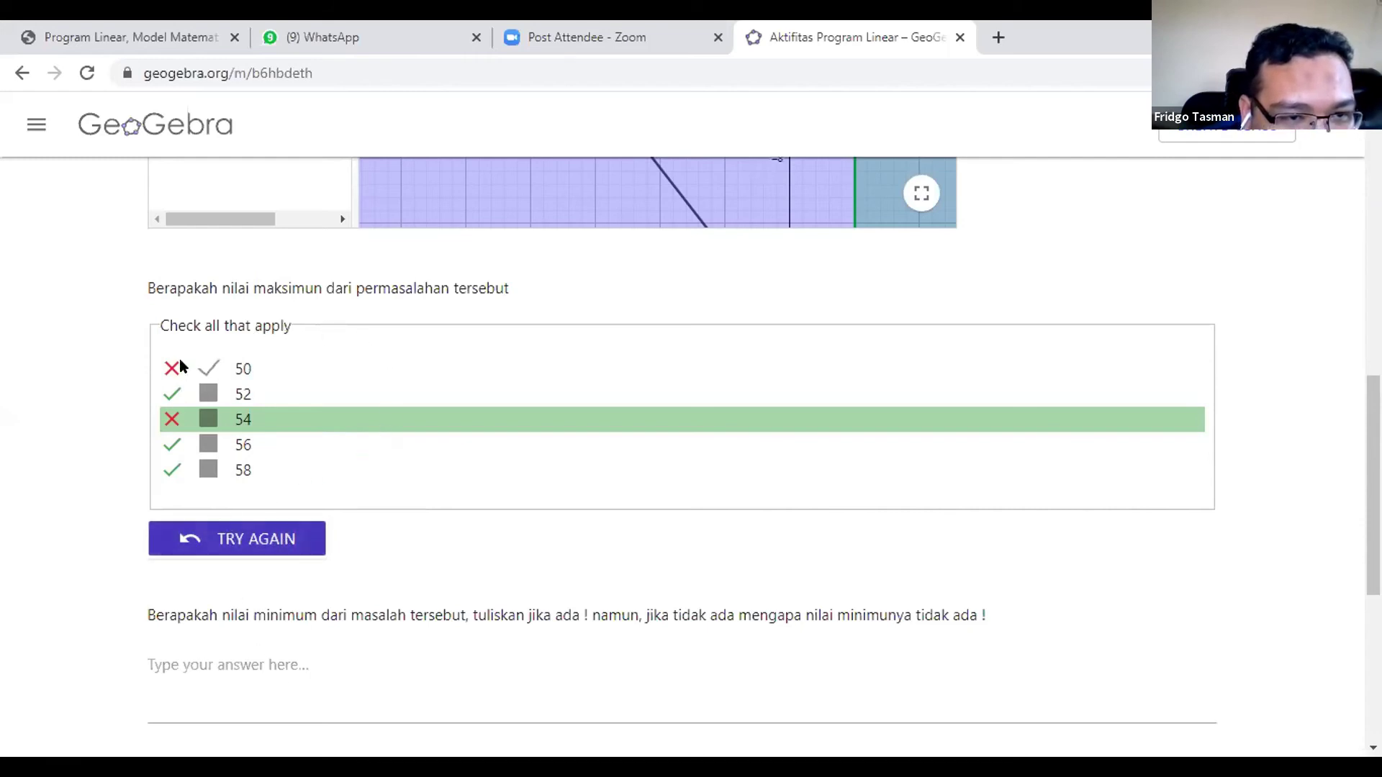
left_click(253, 536)
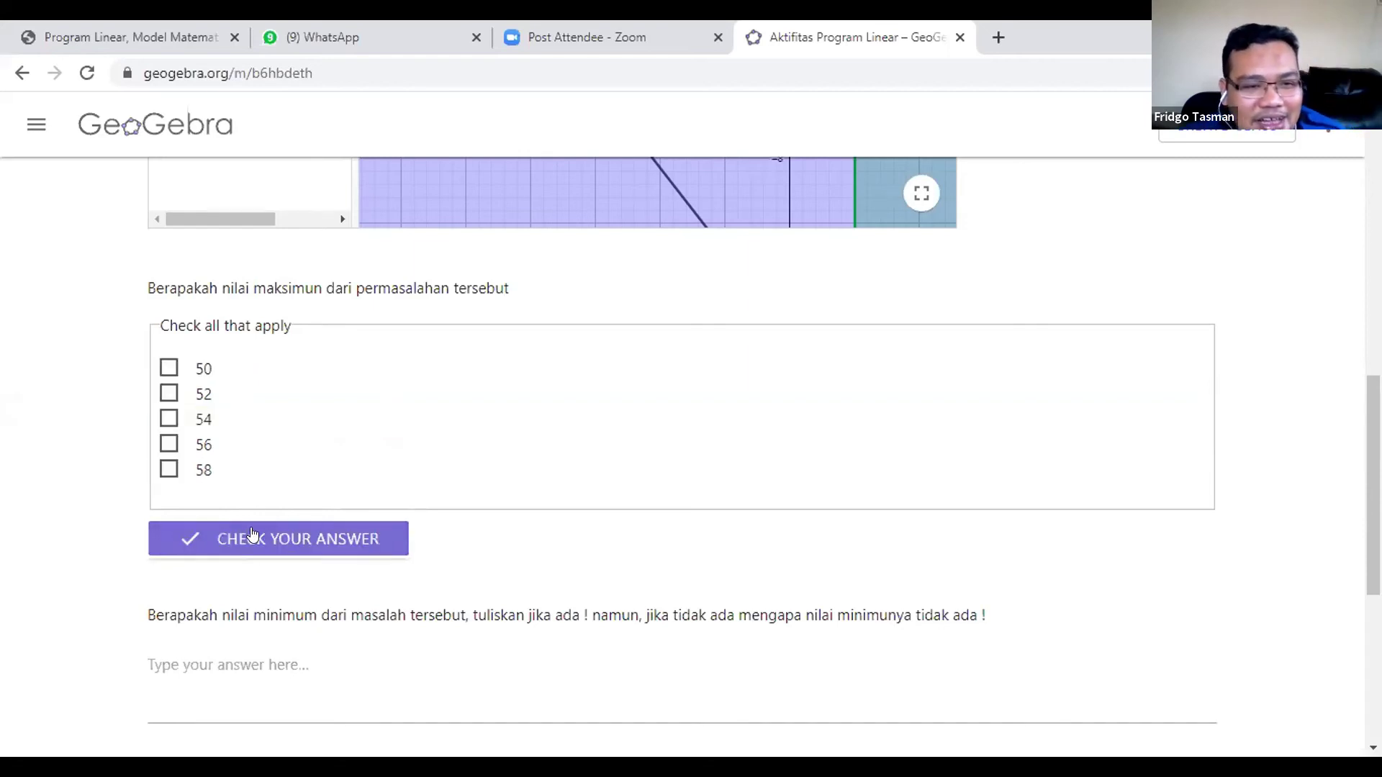
Test the maximum value question with 54 and once more with 50, resetting it after each attempt
left_click(168, 419)
left_click(240, 546)
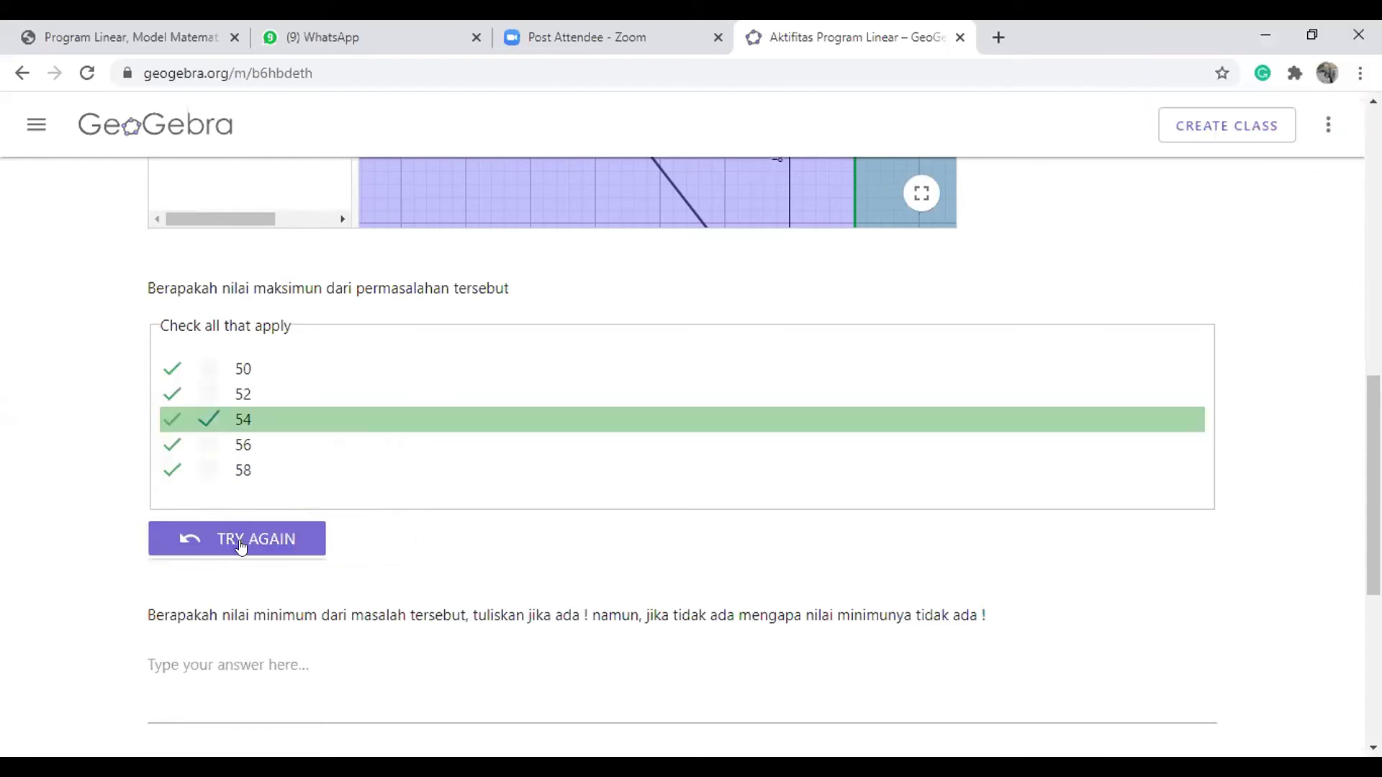
left_click(241, 545)
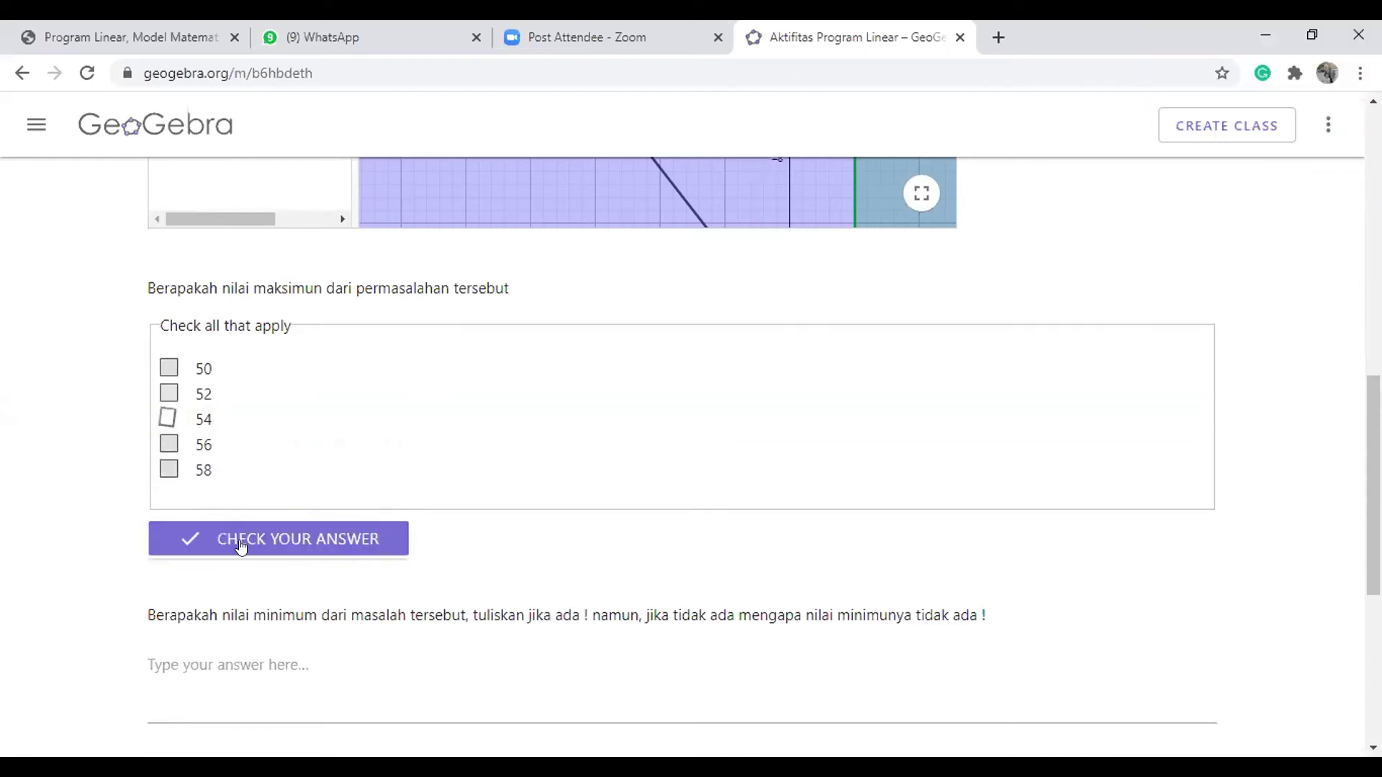
left_click(169, 369)
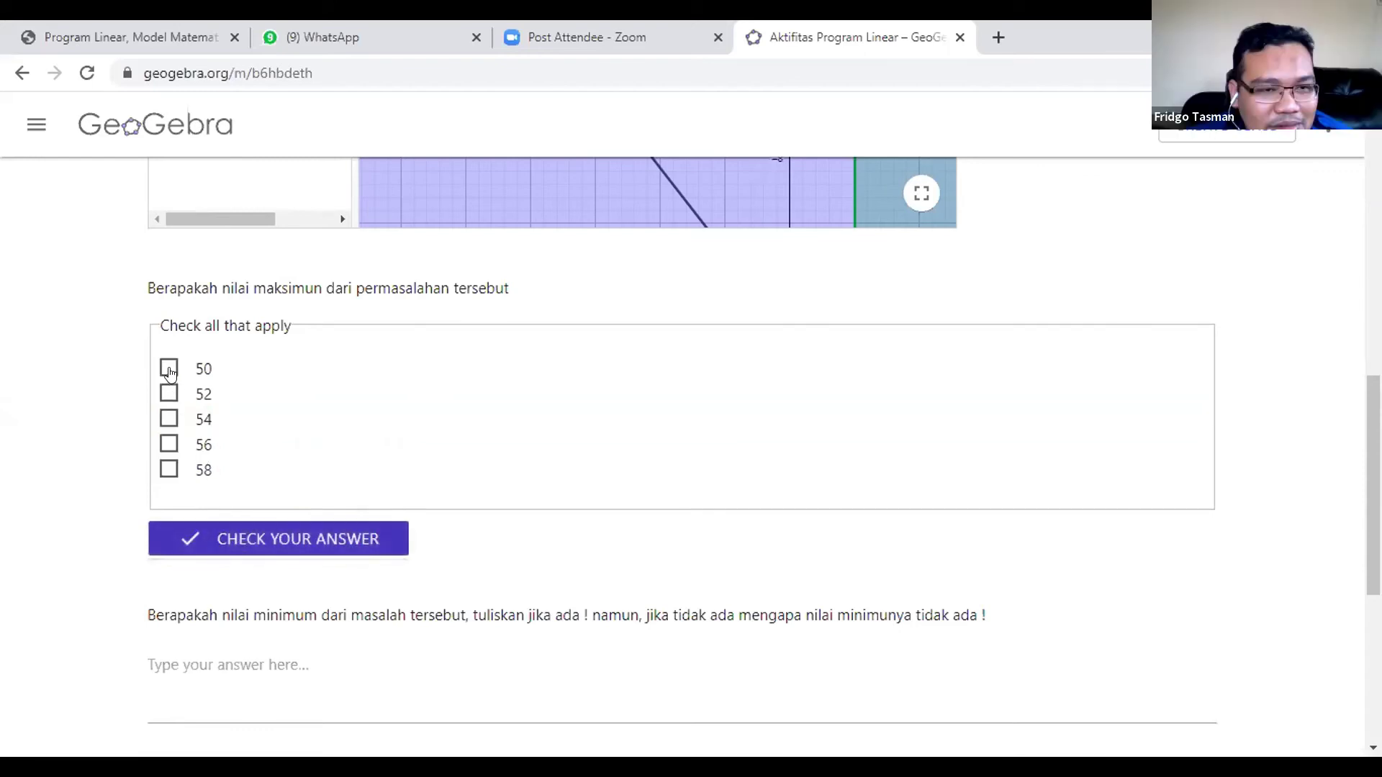
left_click(247, 540)
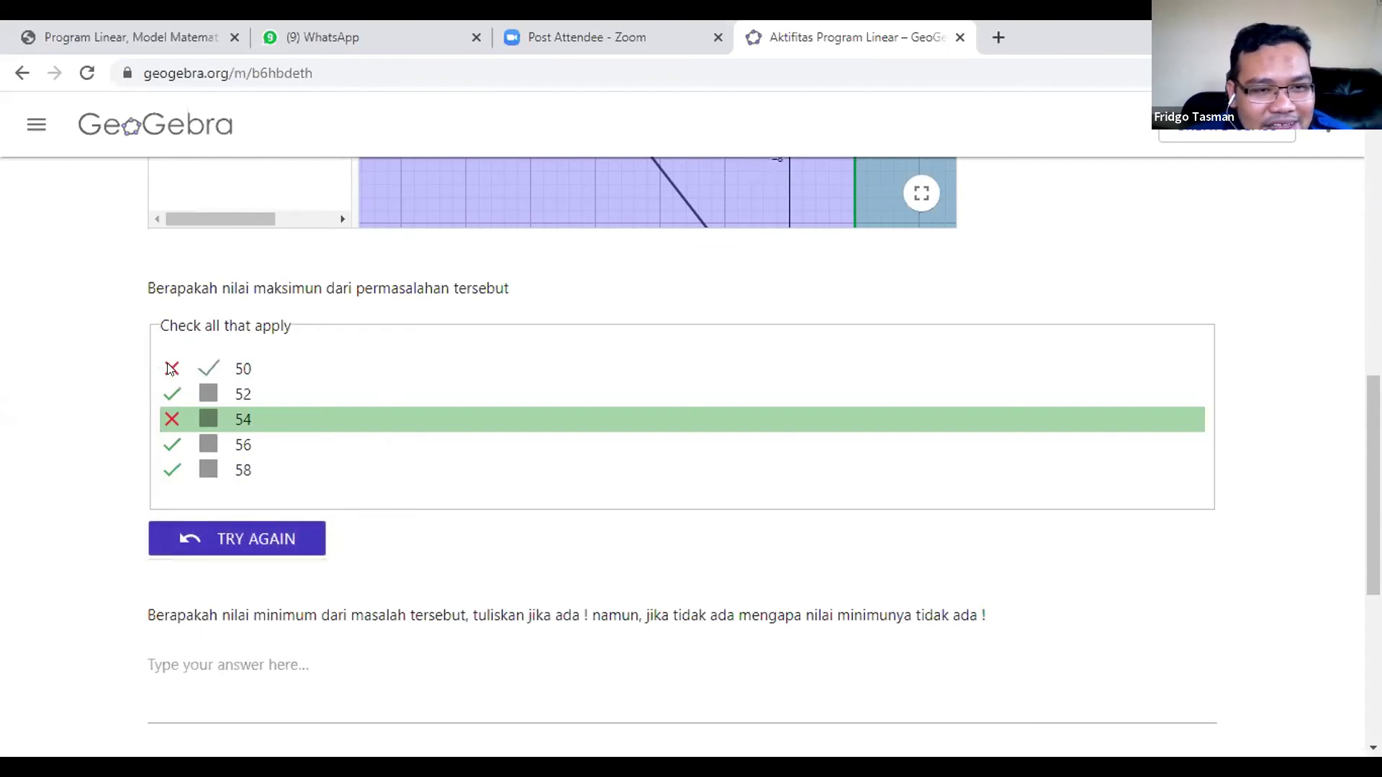
left_click(268, 544)
Return to the author's profile and open the Aktifitas Program Linear activity for editing
scroll(370, 542, "up", 10)
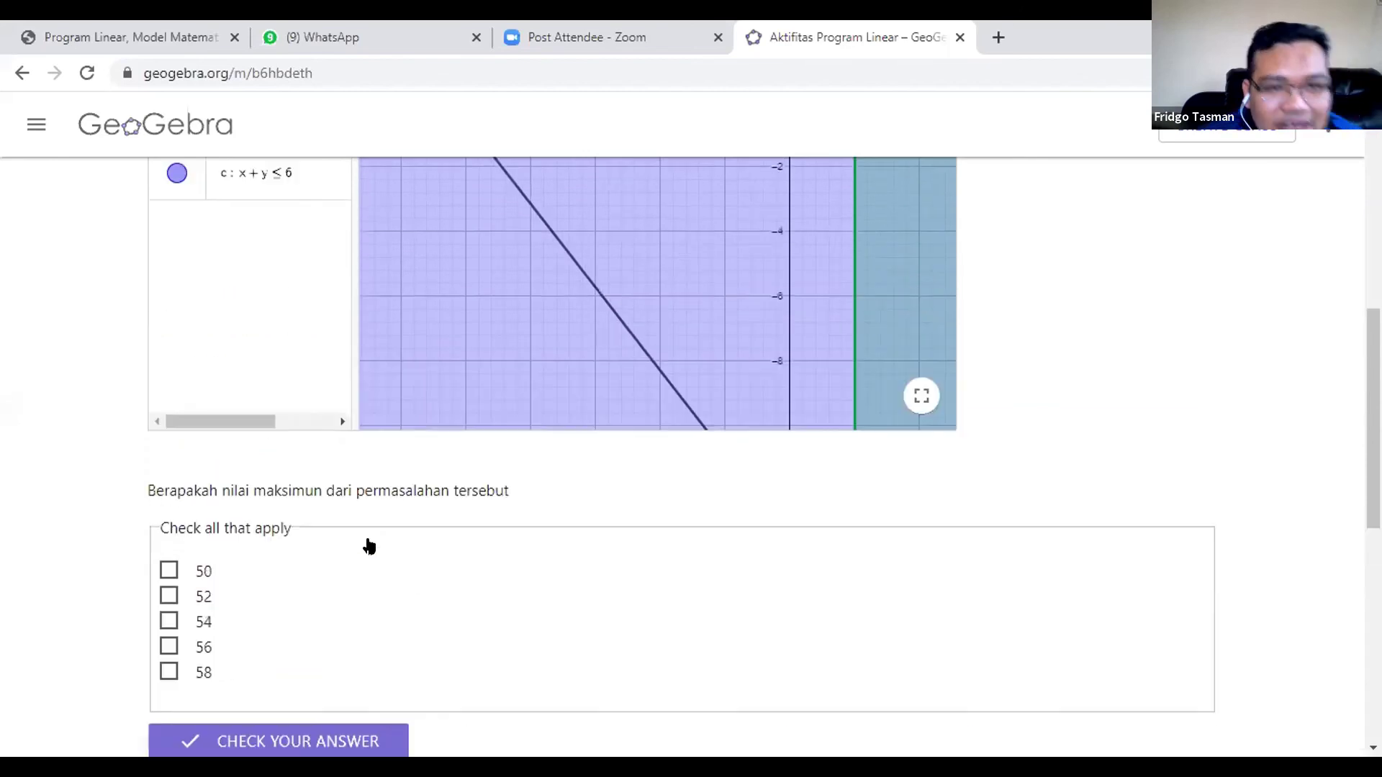
scroll(511, 608, "down", 6)
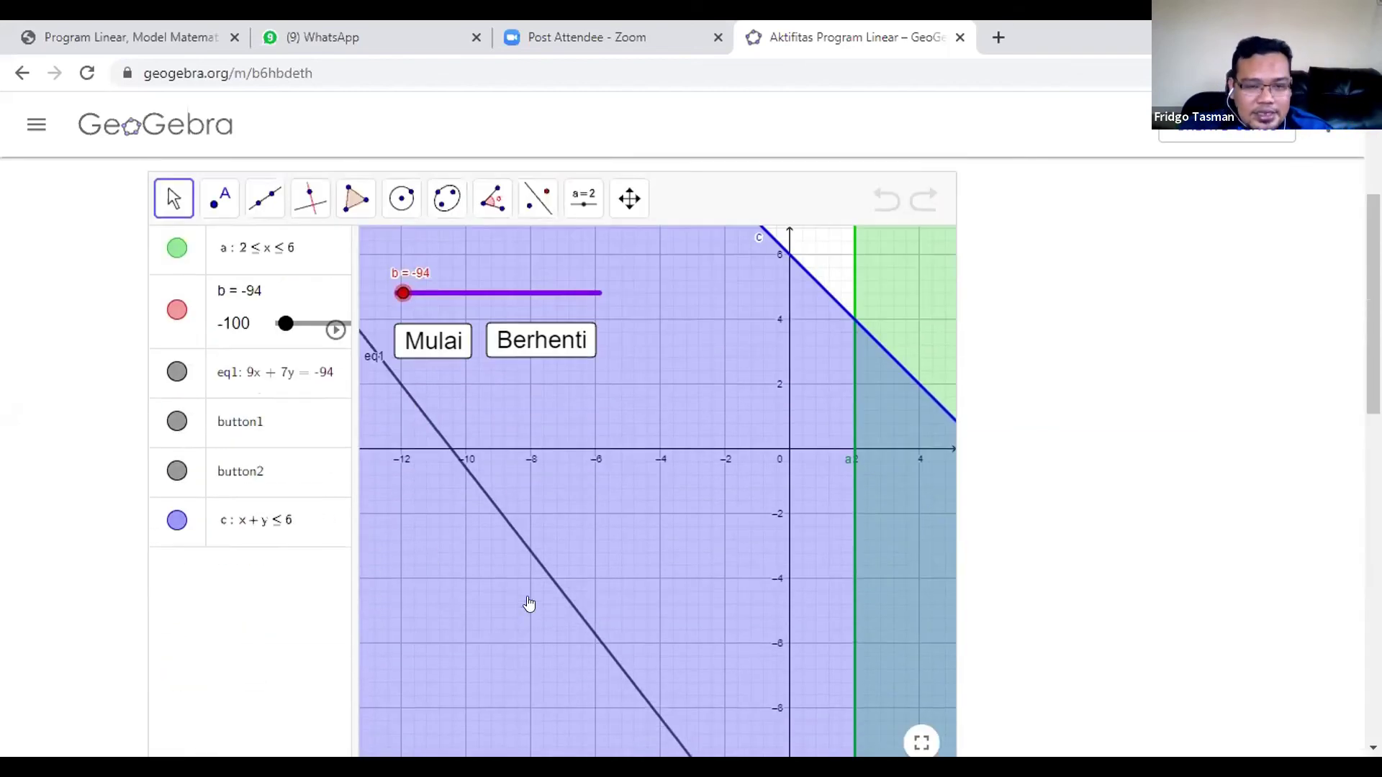
scroll(508, 635, "up", 7)
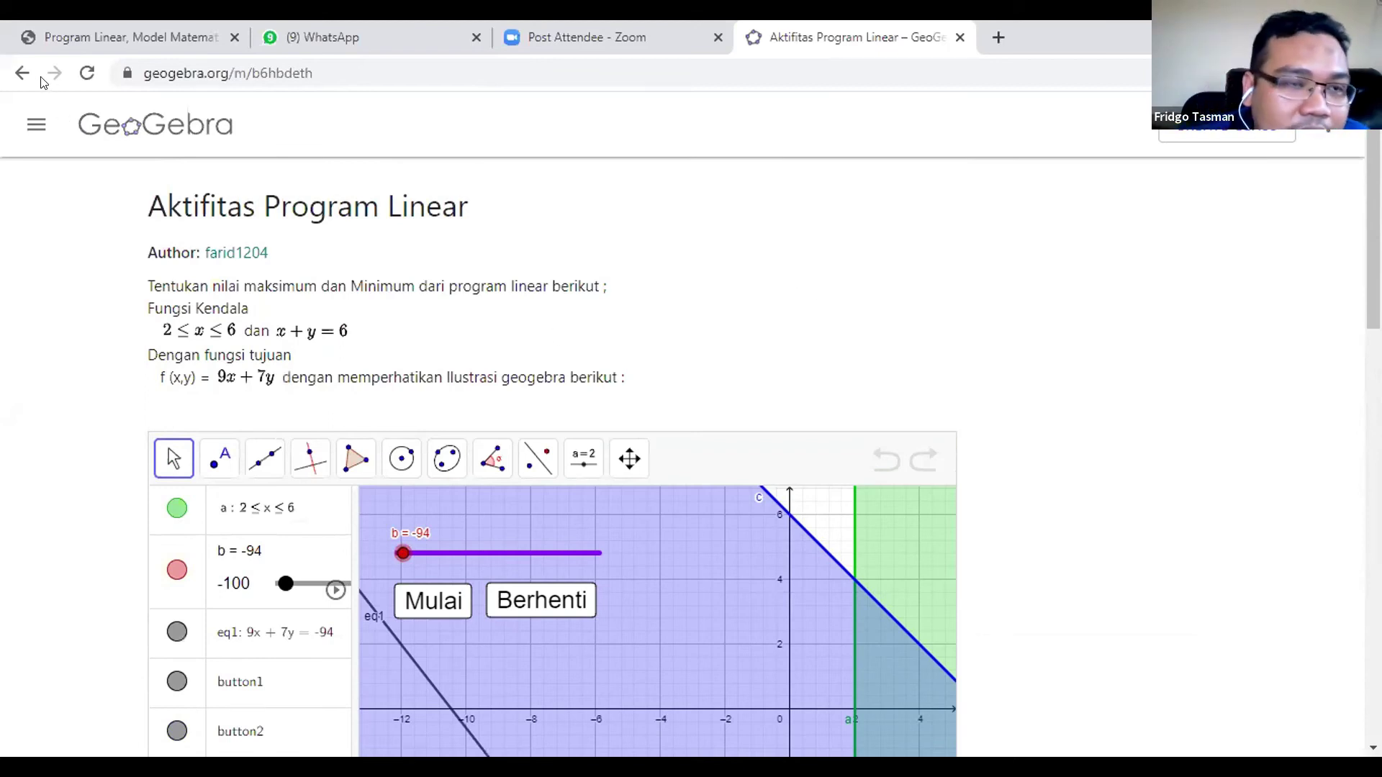
left_click(221, 253)
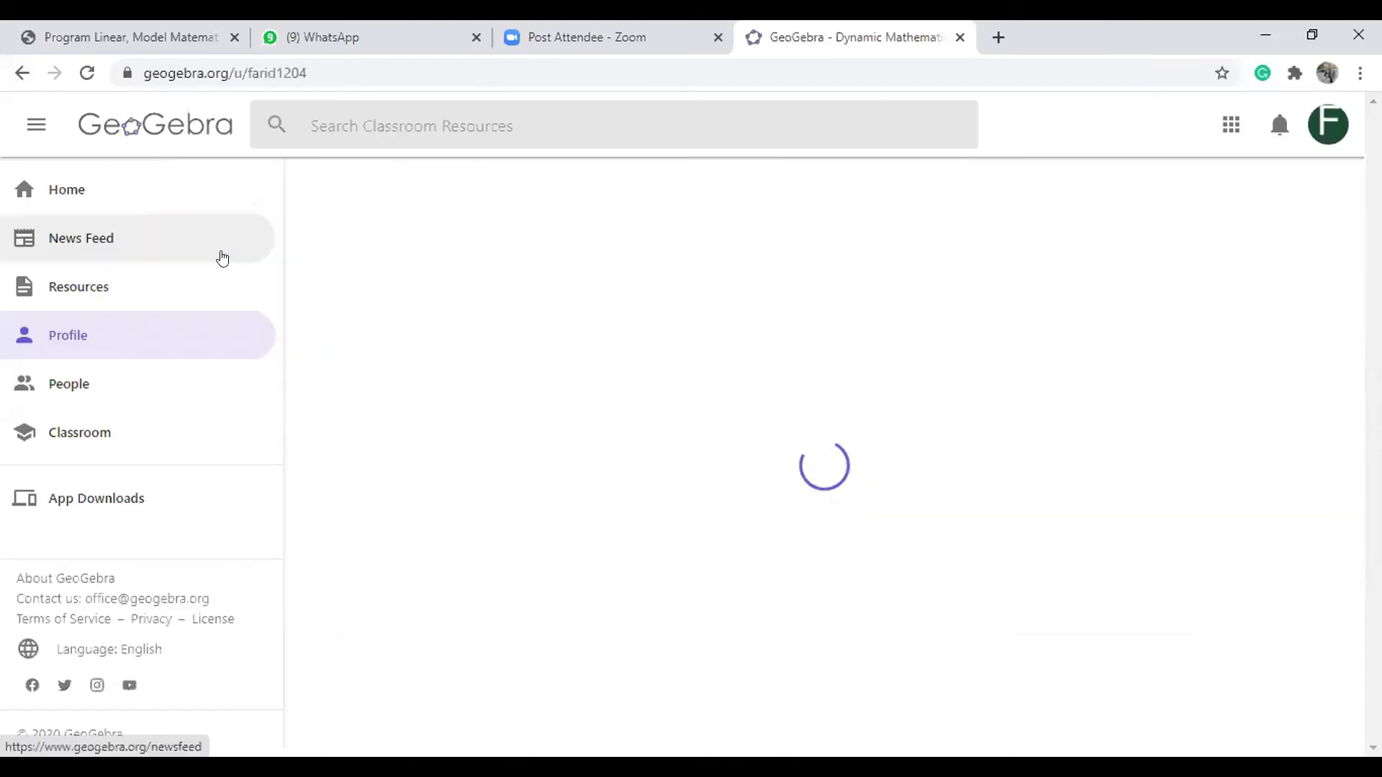
scroll(657, 577, "down", 5)
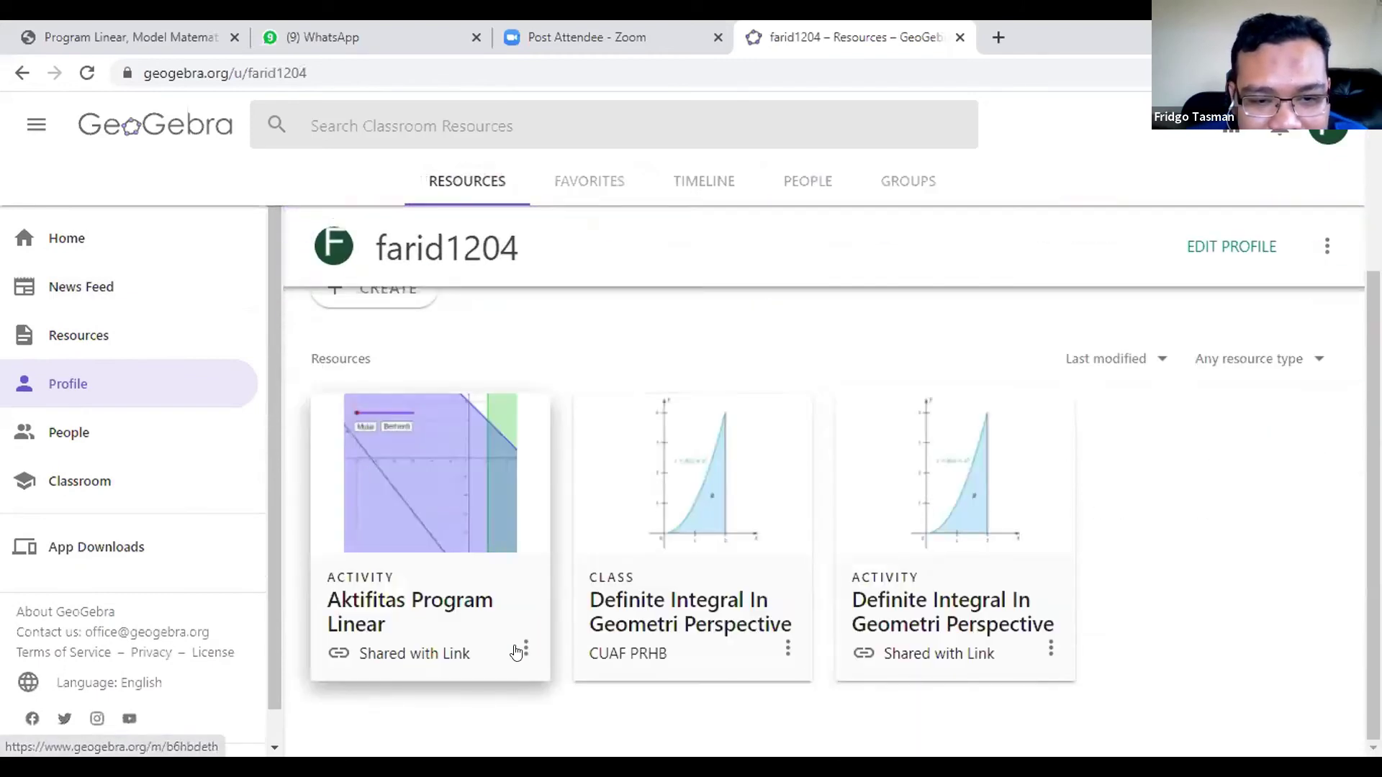
left_click(524, 649)
left_click(446, 432)
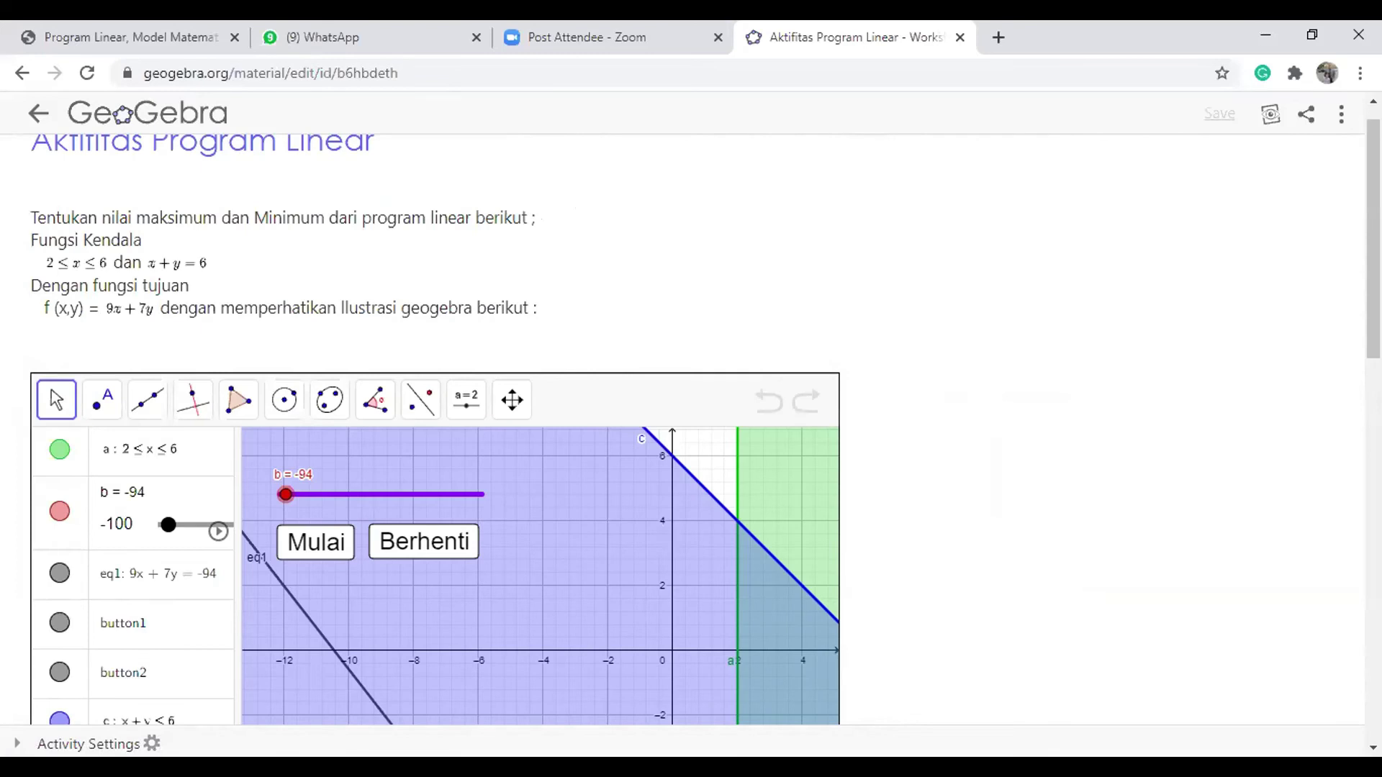
Remove the correct-answer mark from 54 in the maximum value question and finish editing with no correct answer indicated
scroll(317, 434, "down", 9)
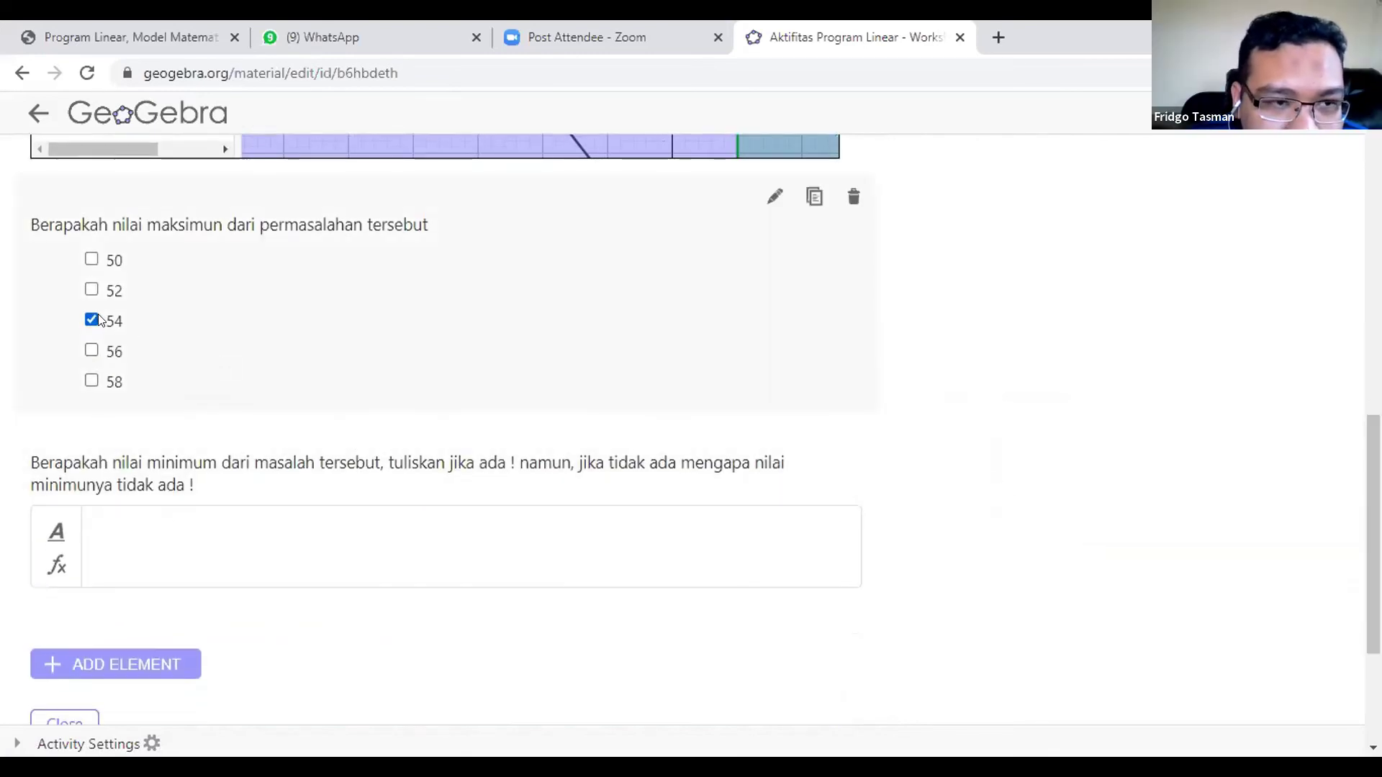
left_click(92, 312)
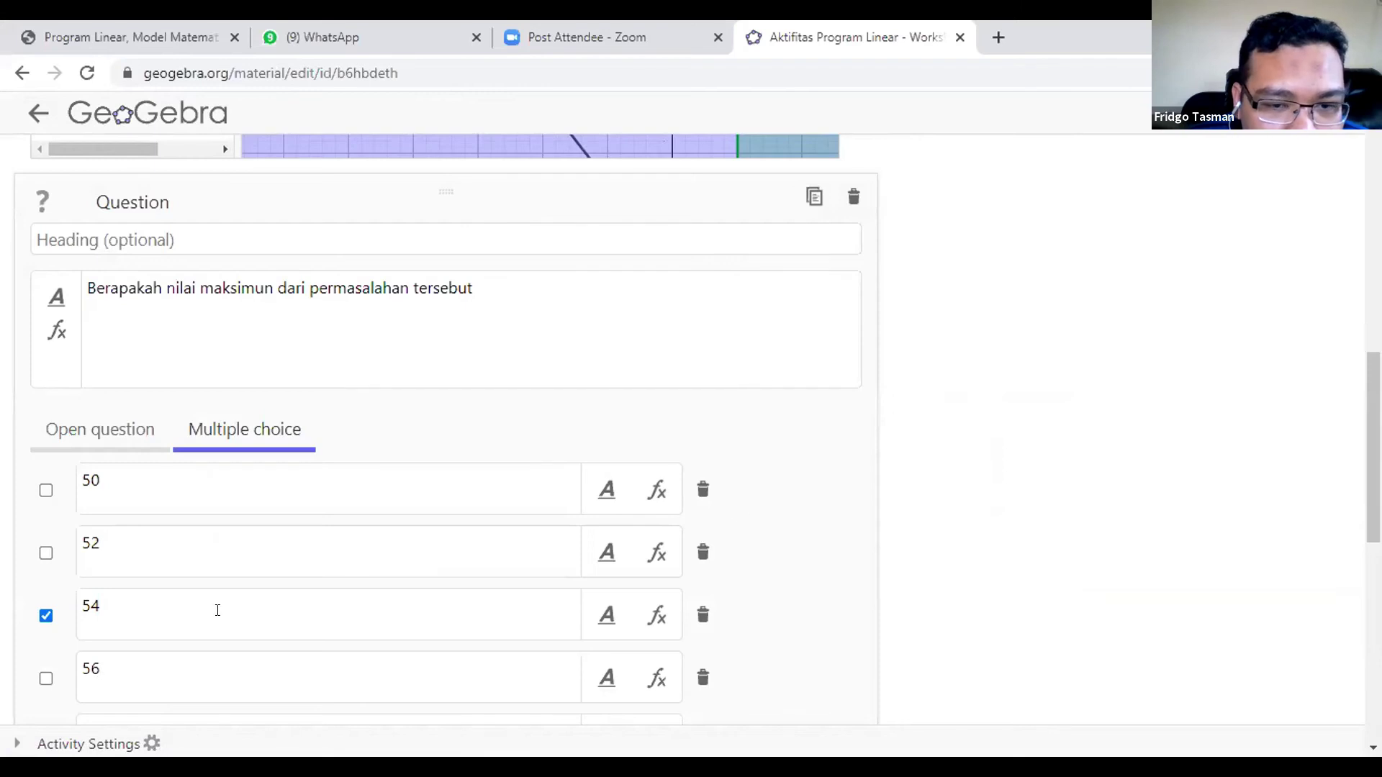
scroll(446, 425, "down", 5)
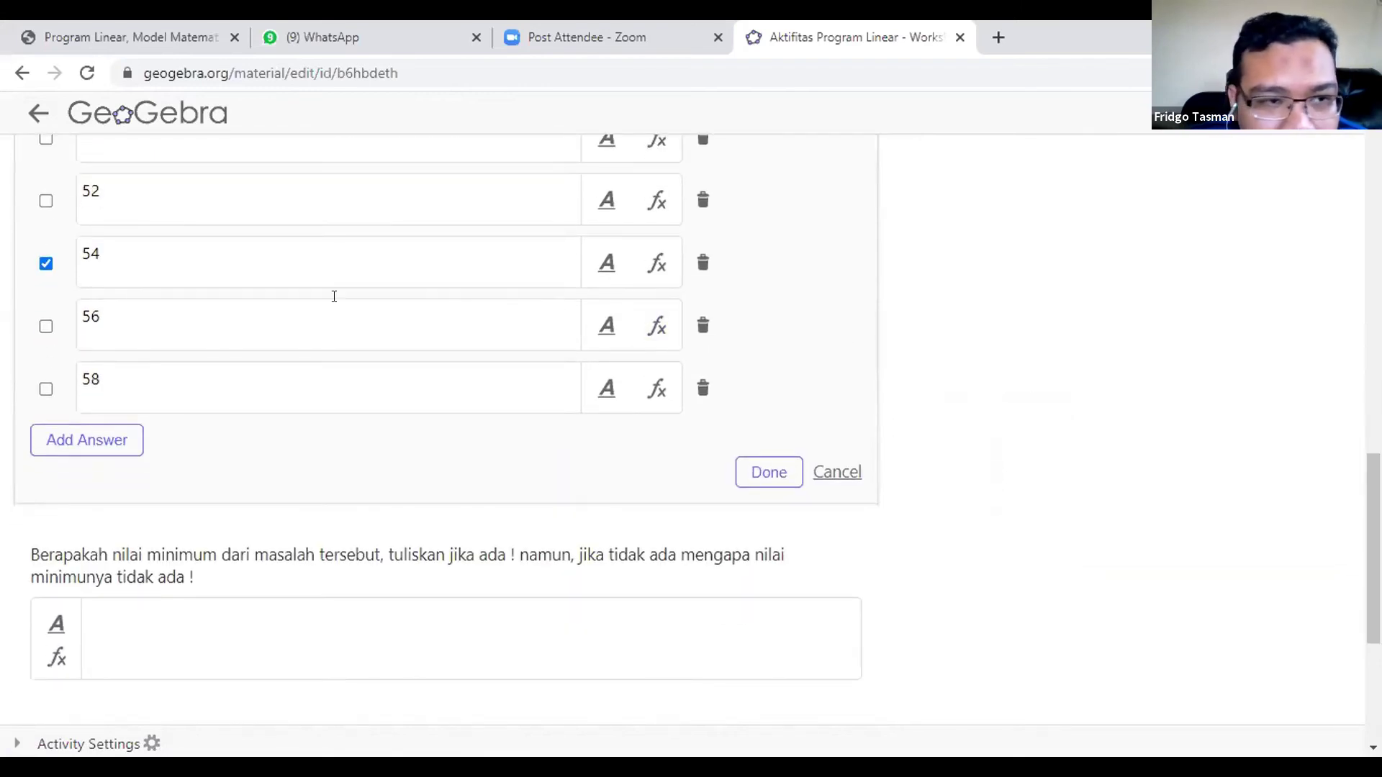
left_click(45, 266)
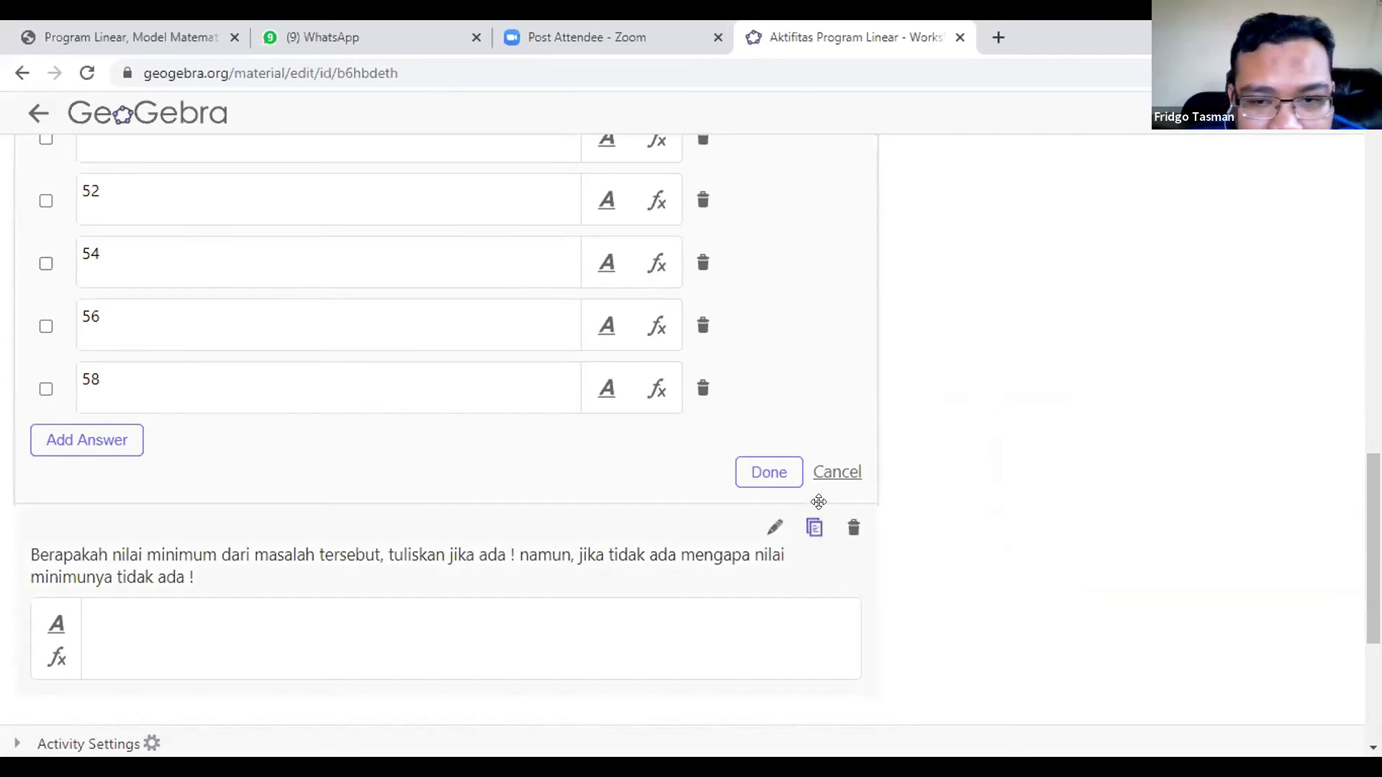
left_click(768, 475)
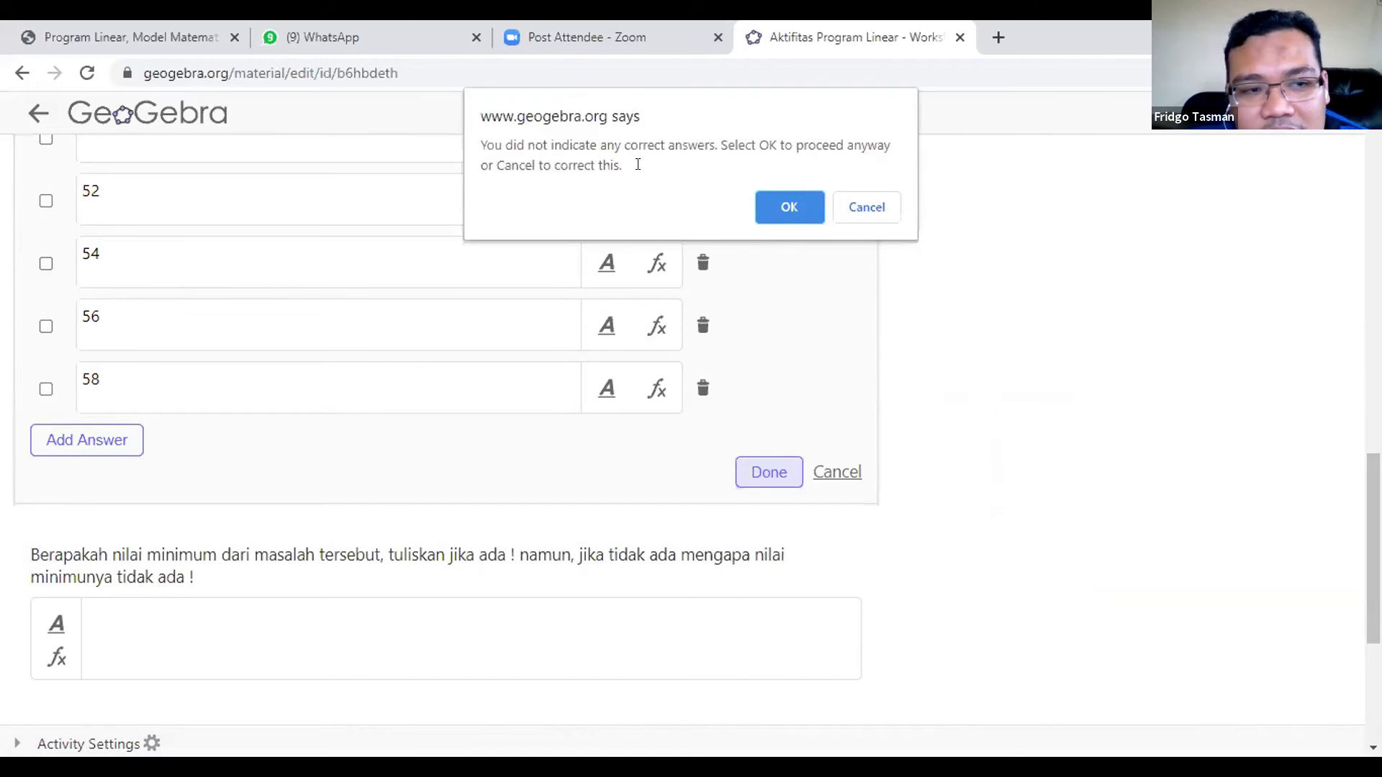
left_click(789, 209)
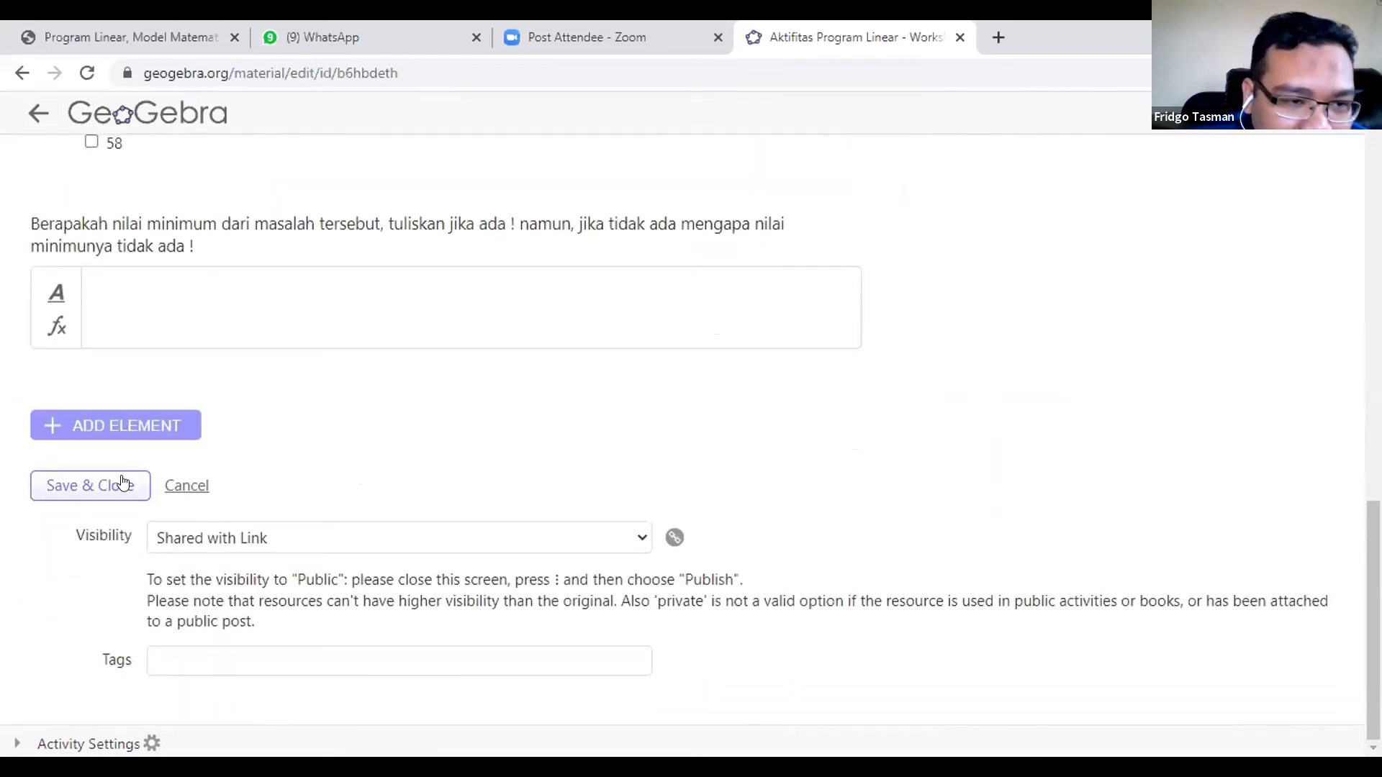
Save and close the edited worksheet and reopen Aktifitas Program Linear in its student view
left_click(122, 484)
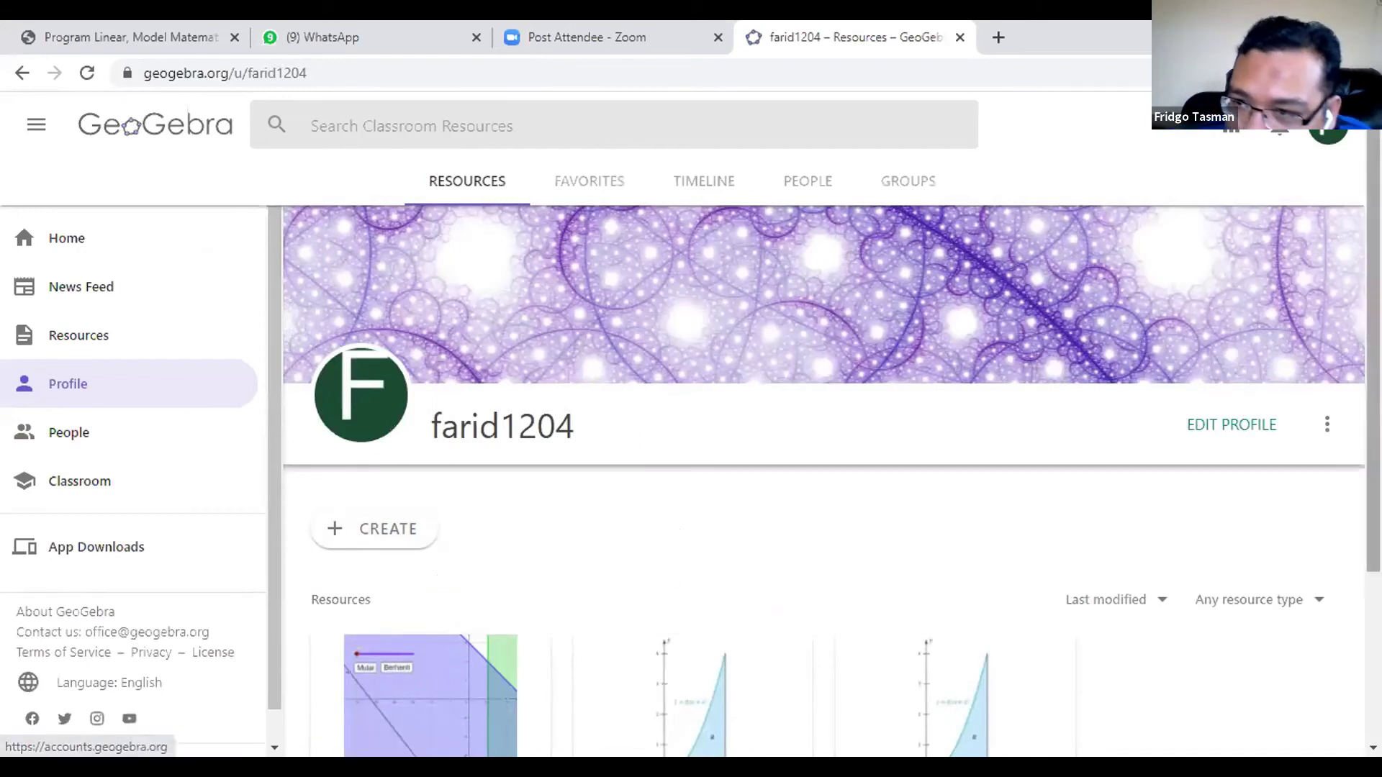
scroll(395, 491, "down", 3)
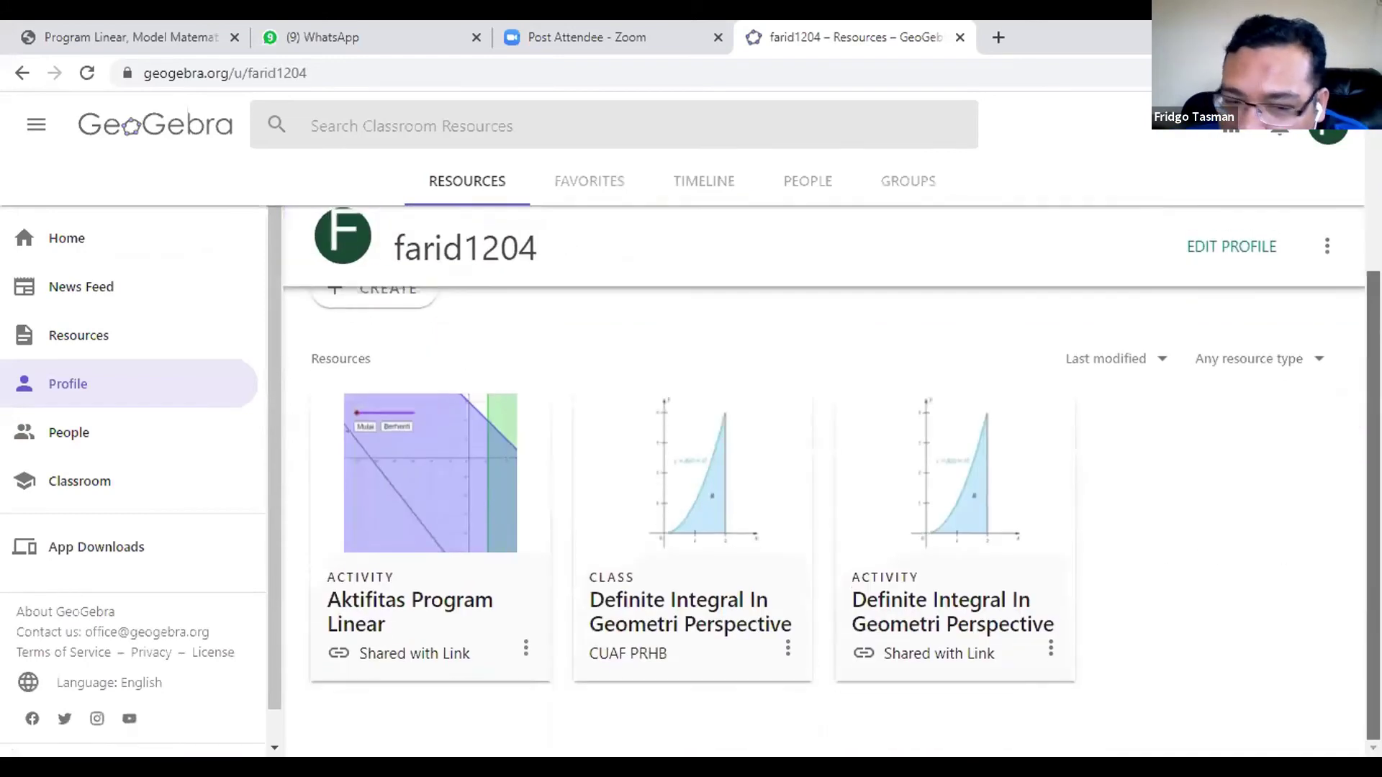
left_click(395, 491)
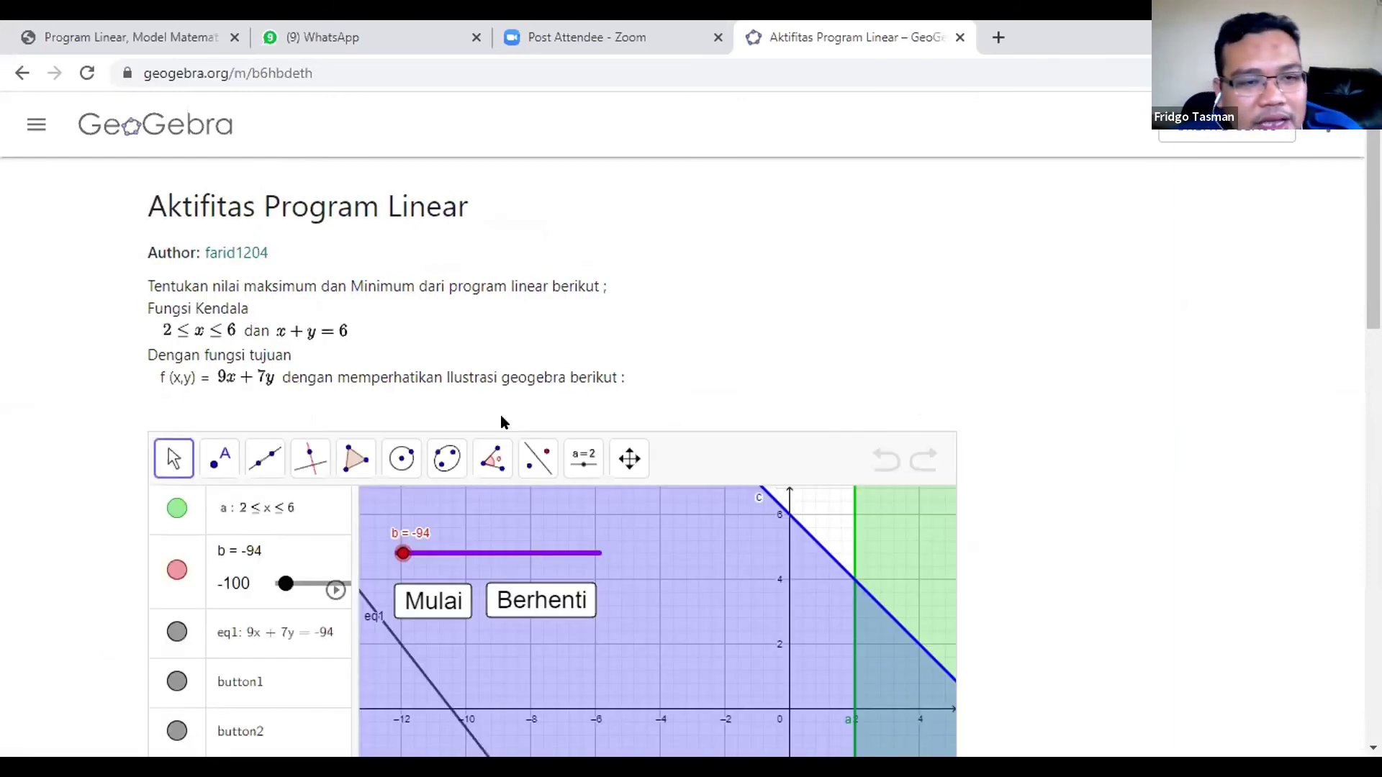
Move and zoom out the student applet's graphics view to show the whole 2 ≤ x ≤ 6 strip crossing x + y ≤ 6
scroll(759, 487, "down", 1)
scroll(759, 487, "down", 3)
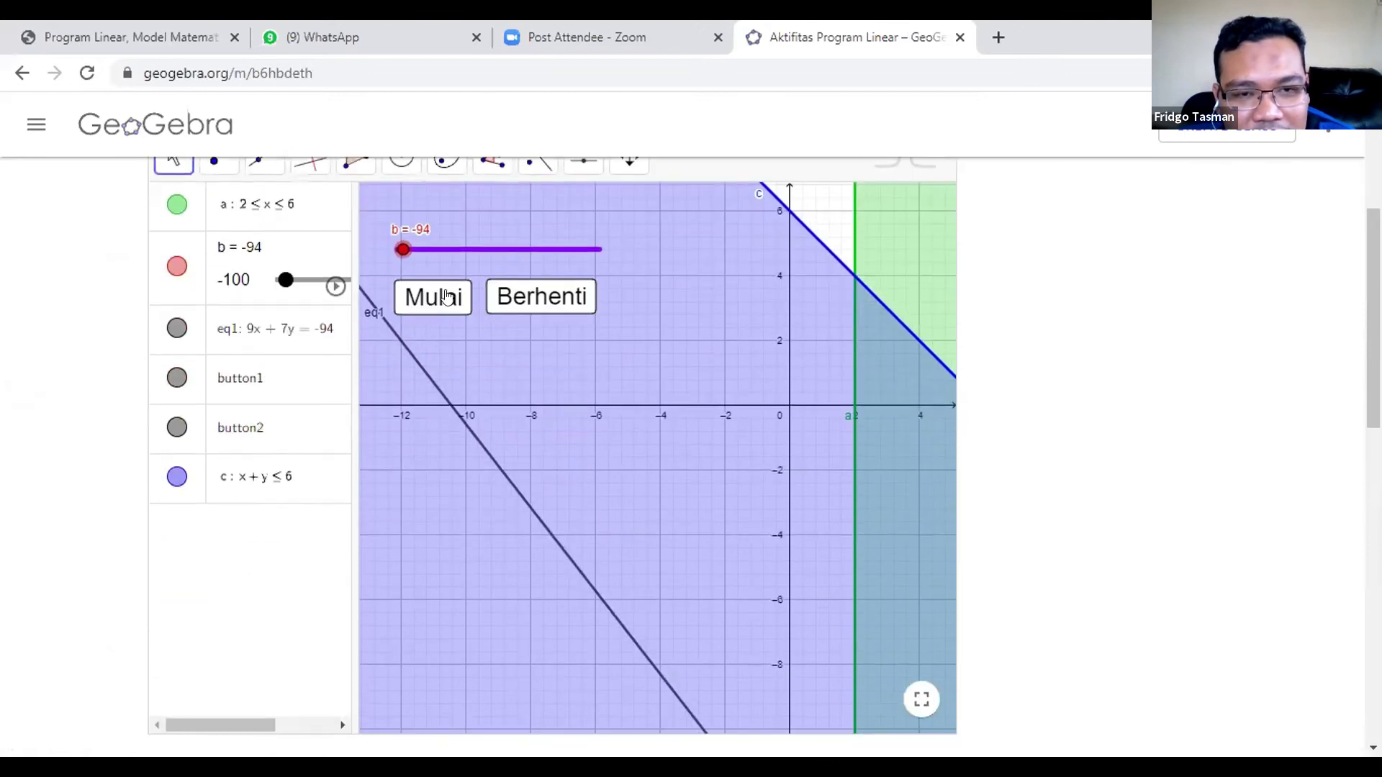
scroll(344, 290, "up", 3)
left_click(629, 358)
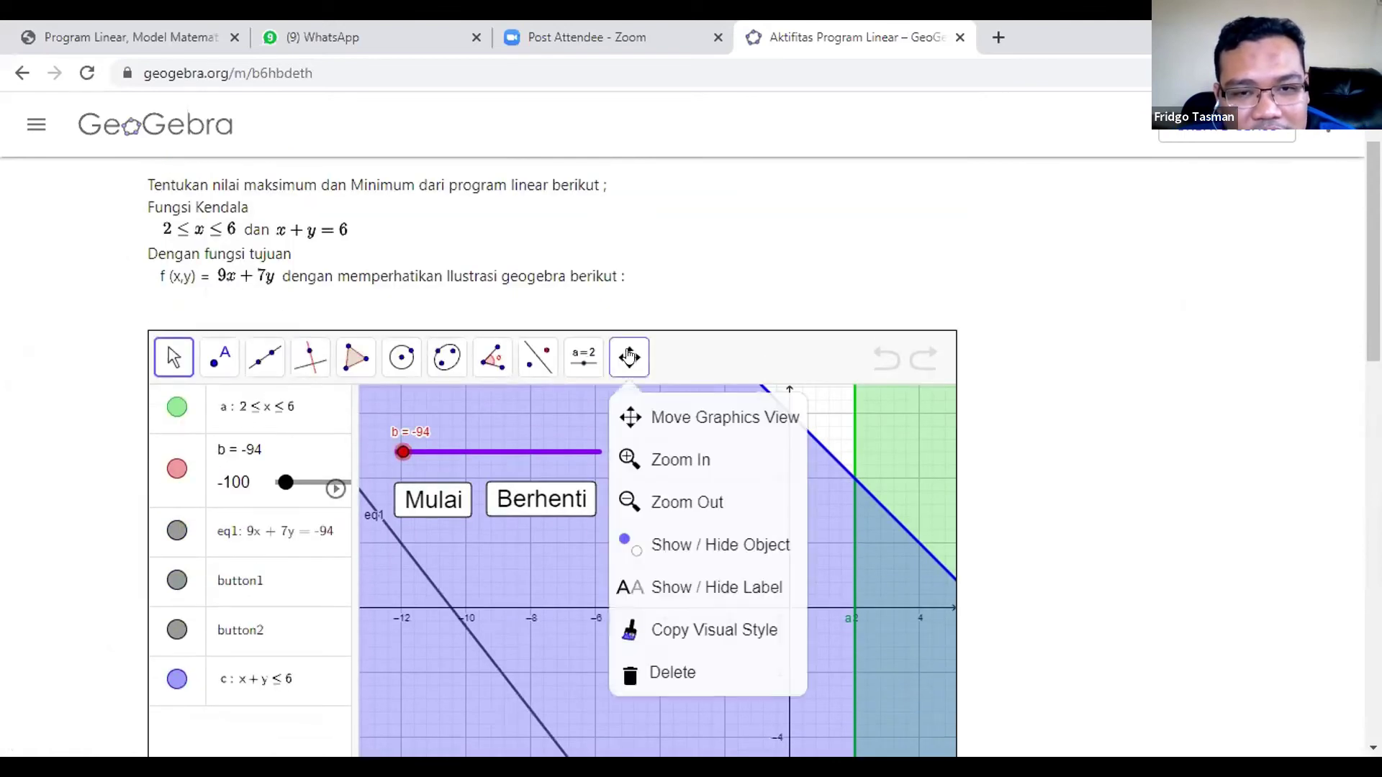
left_click(883, 555)
left_click_drag(884, 556, 671, 496)
scroll(702, 516, "down", 5)
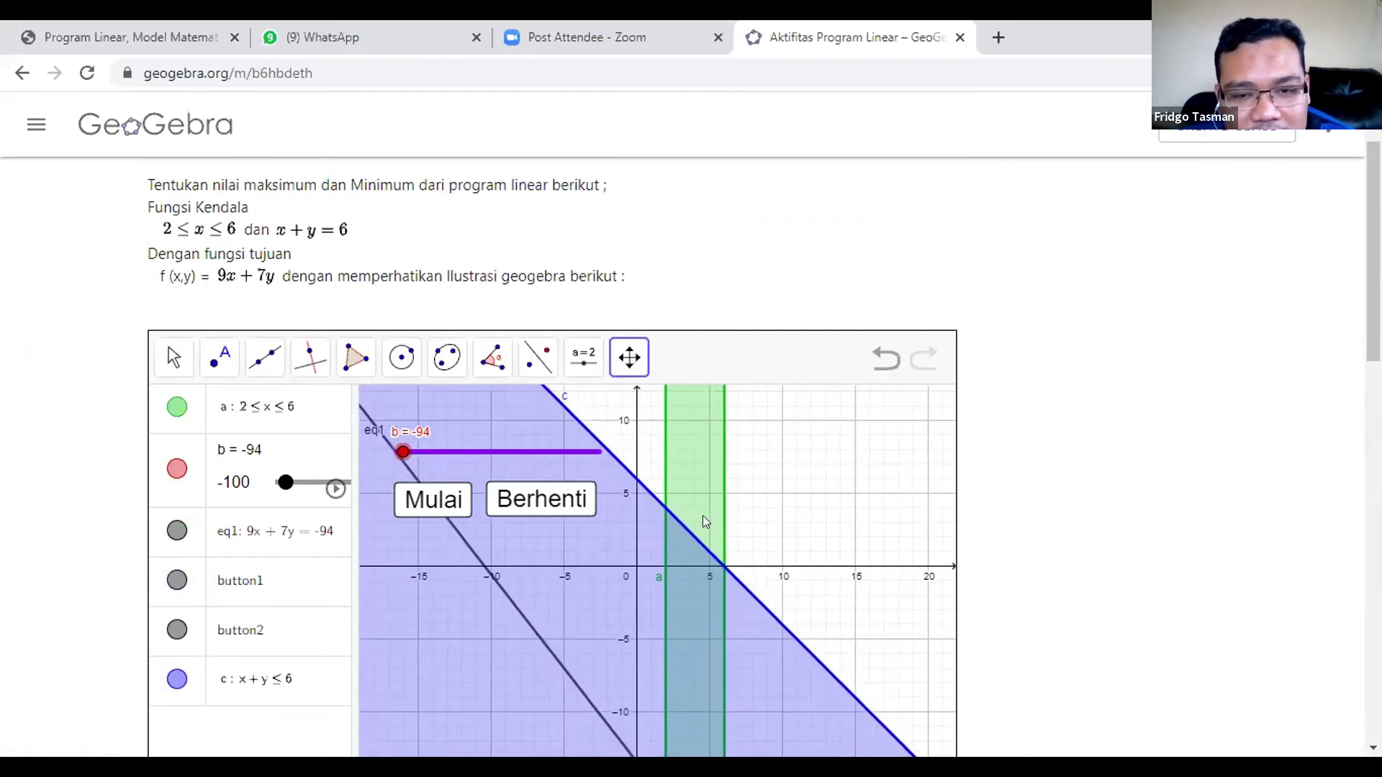
scroll(961, 537, "down", 4)
scroll(857, 382, "down", 3)
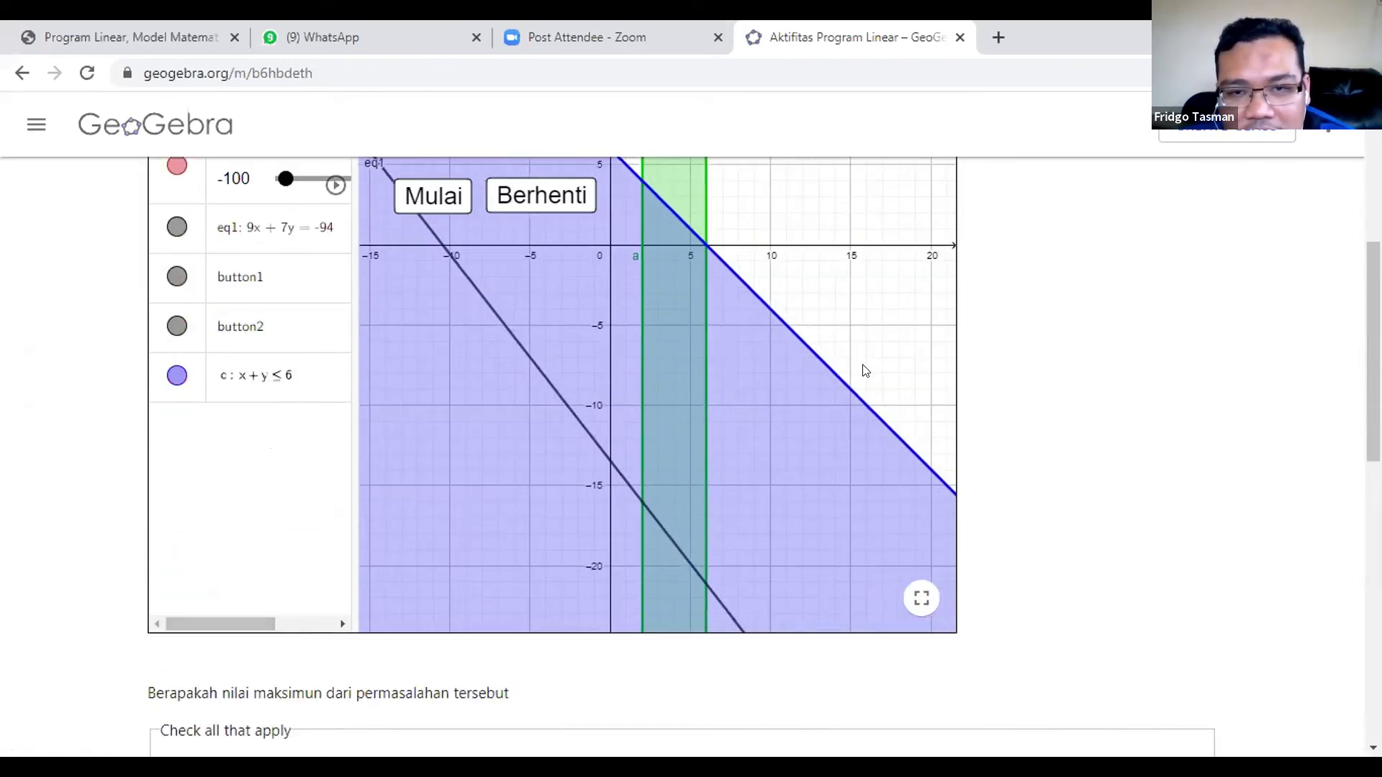
Test the student applet by running and stopping the slider b animation while zooming the graphics around the feasible region
scroll(1295, 395, "up", 2)
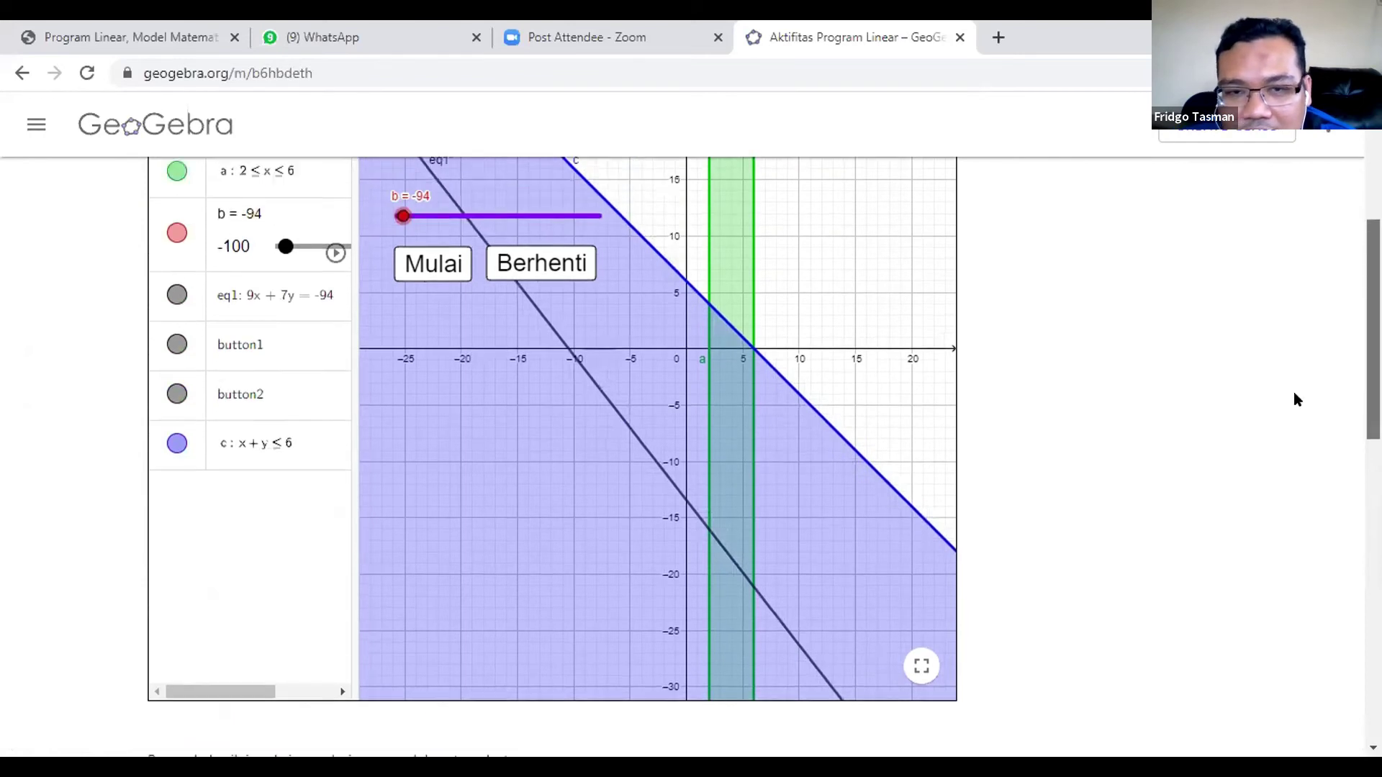
left_click(402, 308)
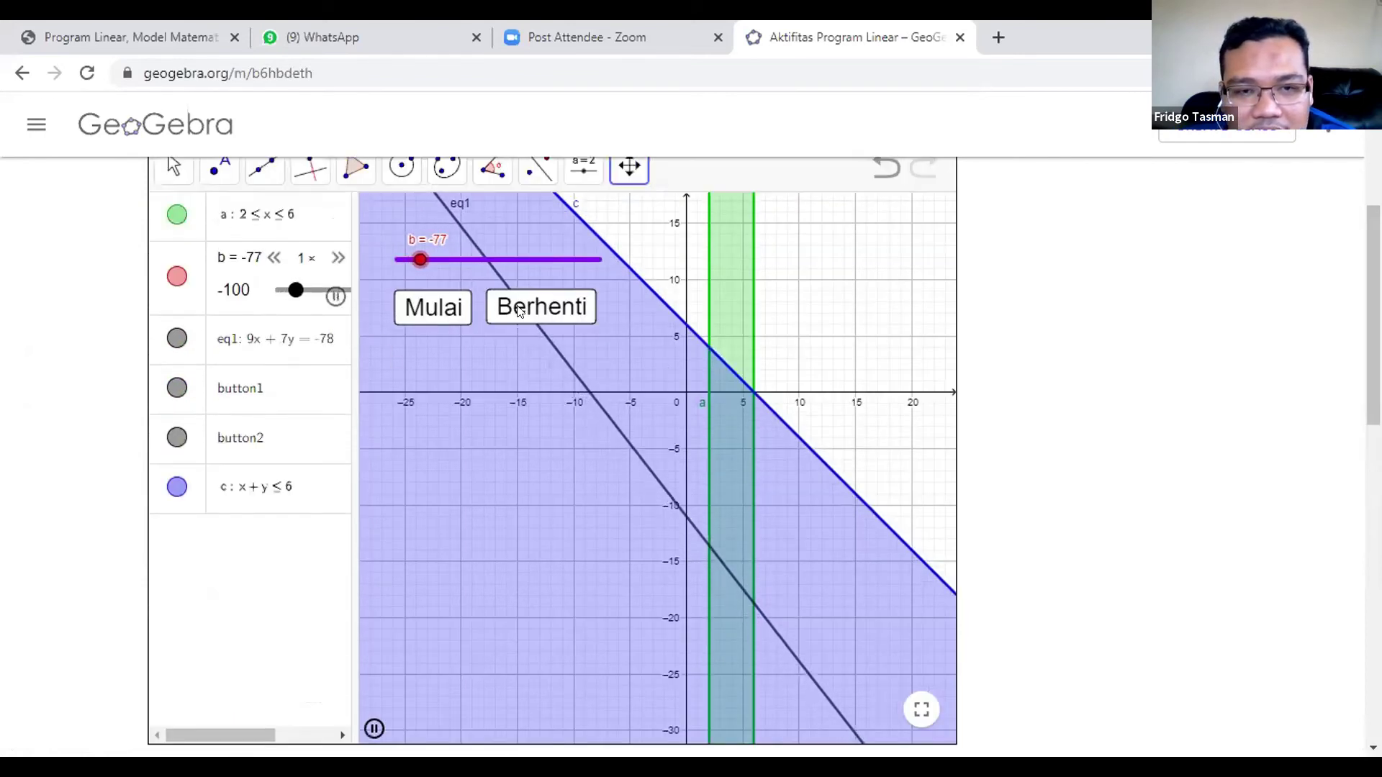
scroll(602, 456, "up", 4)
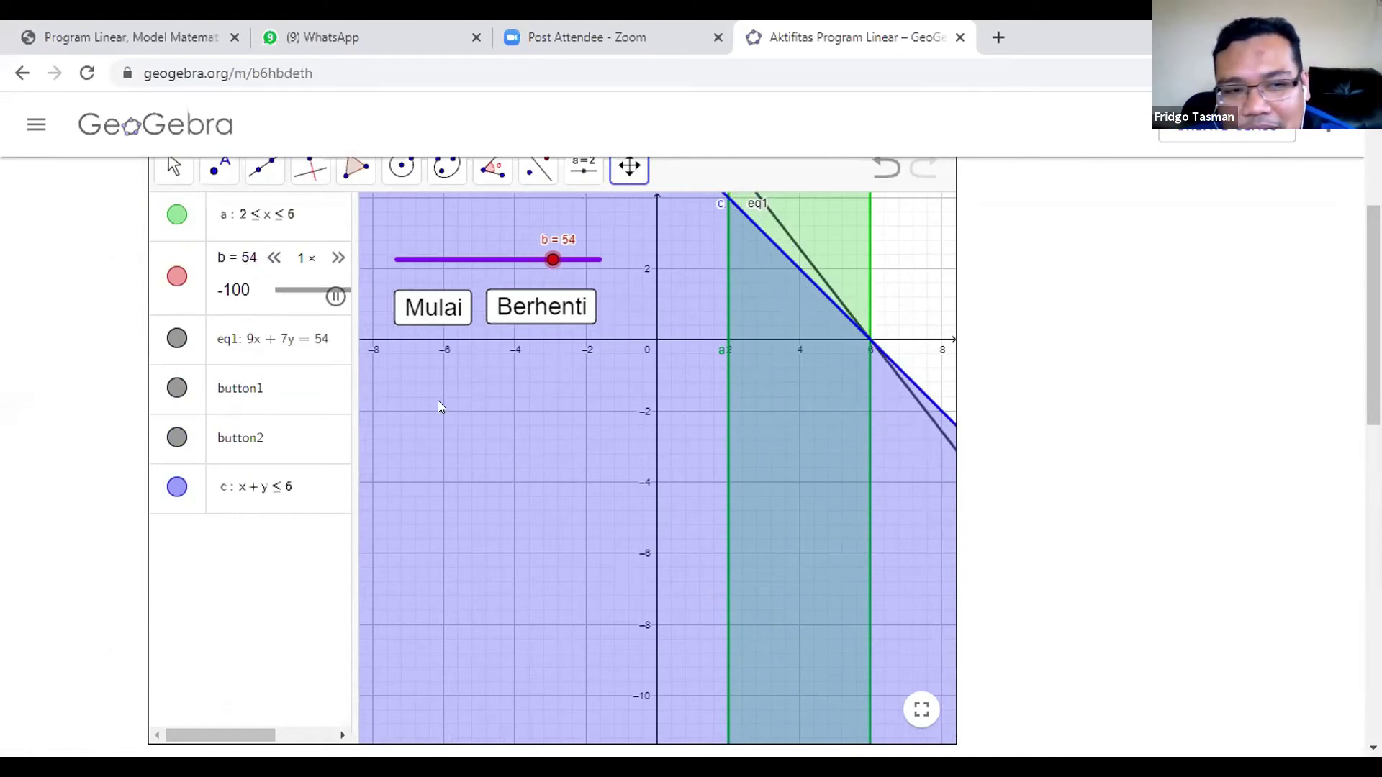
left_click(458, 310)
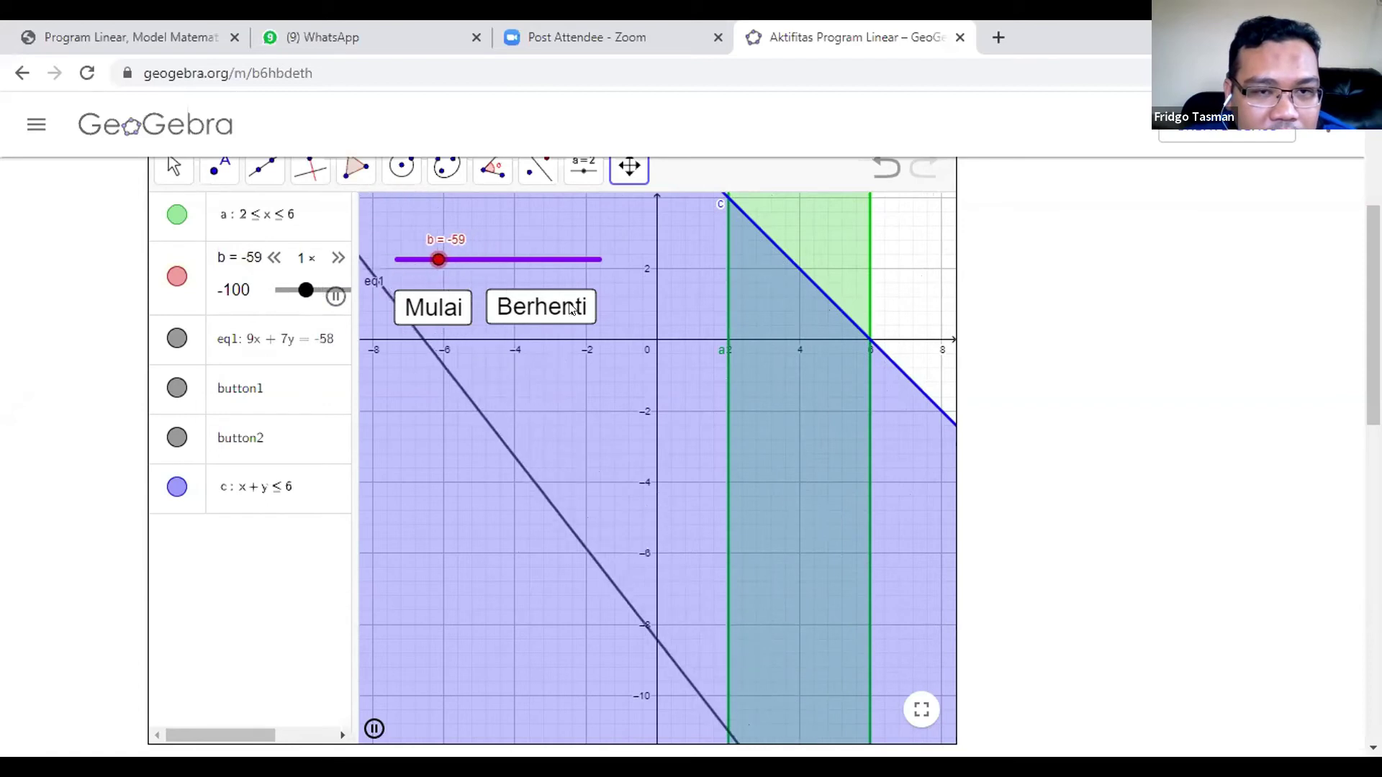
scroll(728, 465, "down", 3)
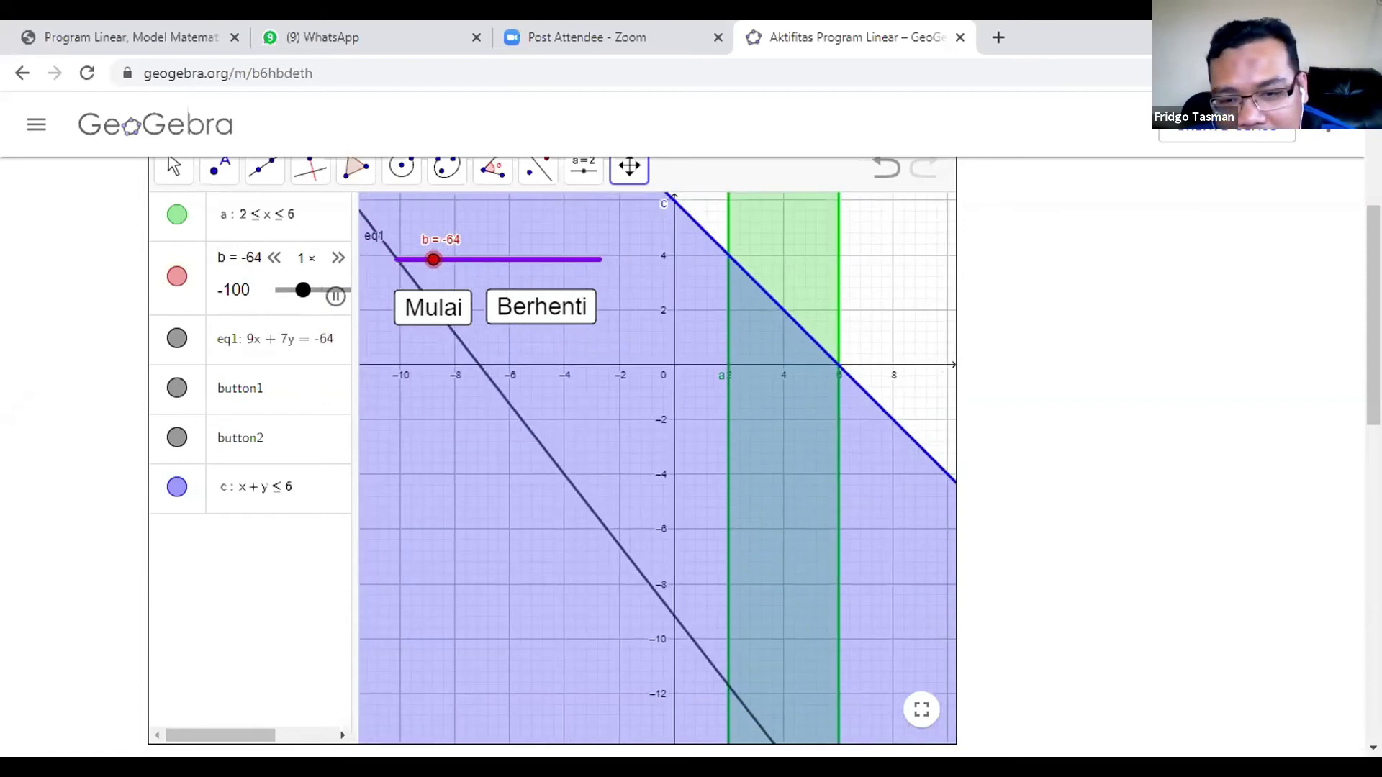
Test the maximum value question by submitting 50 as the answer, and reset the question for another attempt
scroll(991, 498, "down", 9)
scroll(320, 471, "down", 2)
scroll(321, 471, "up", 2)
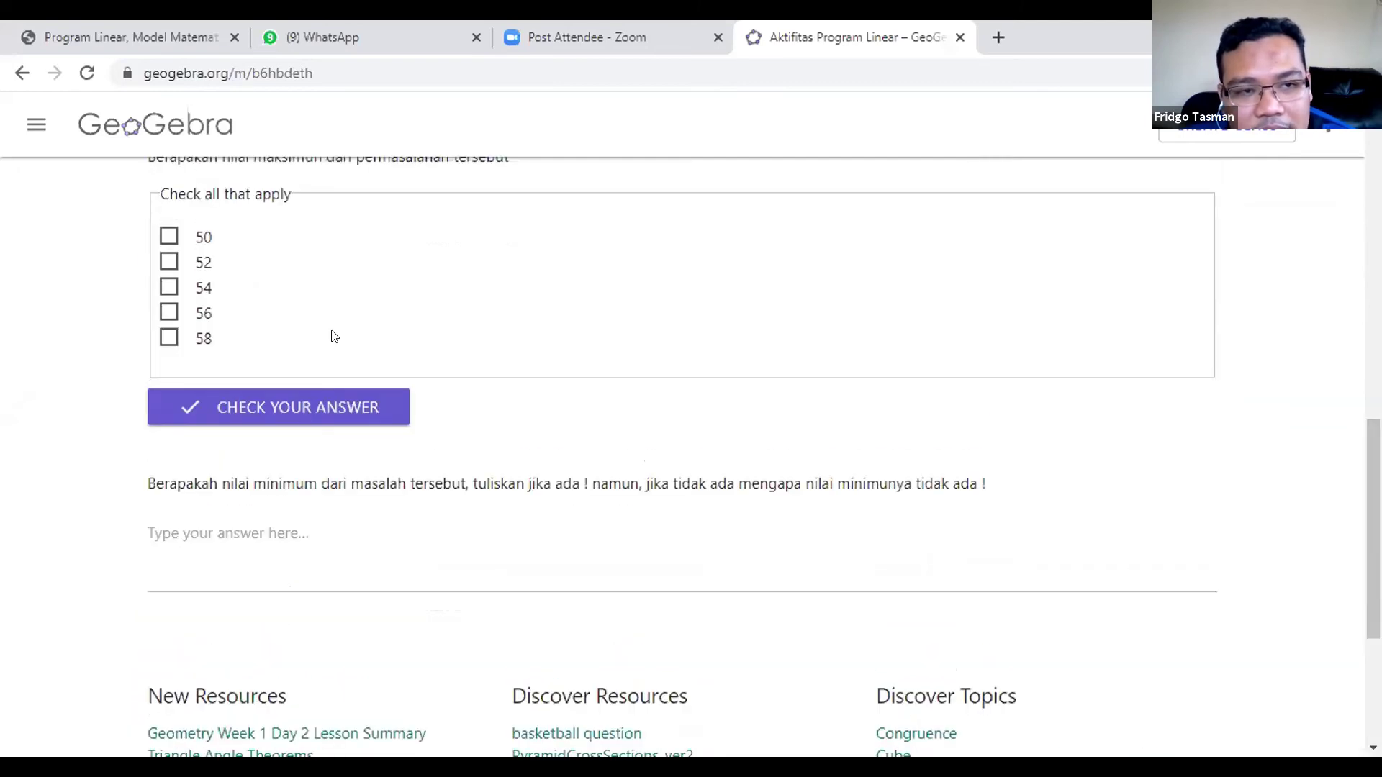
scroll(333, 336, "up", 2)
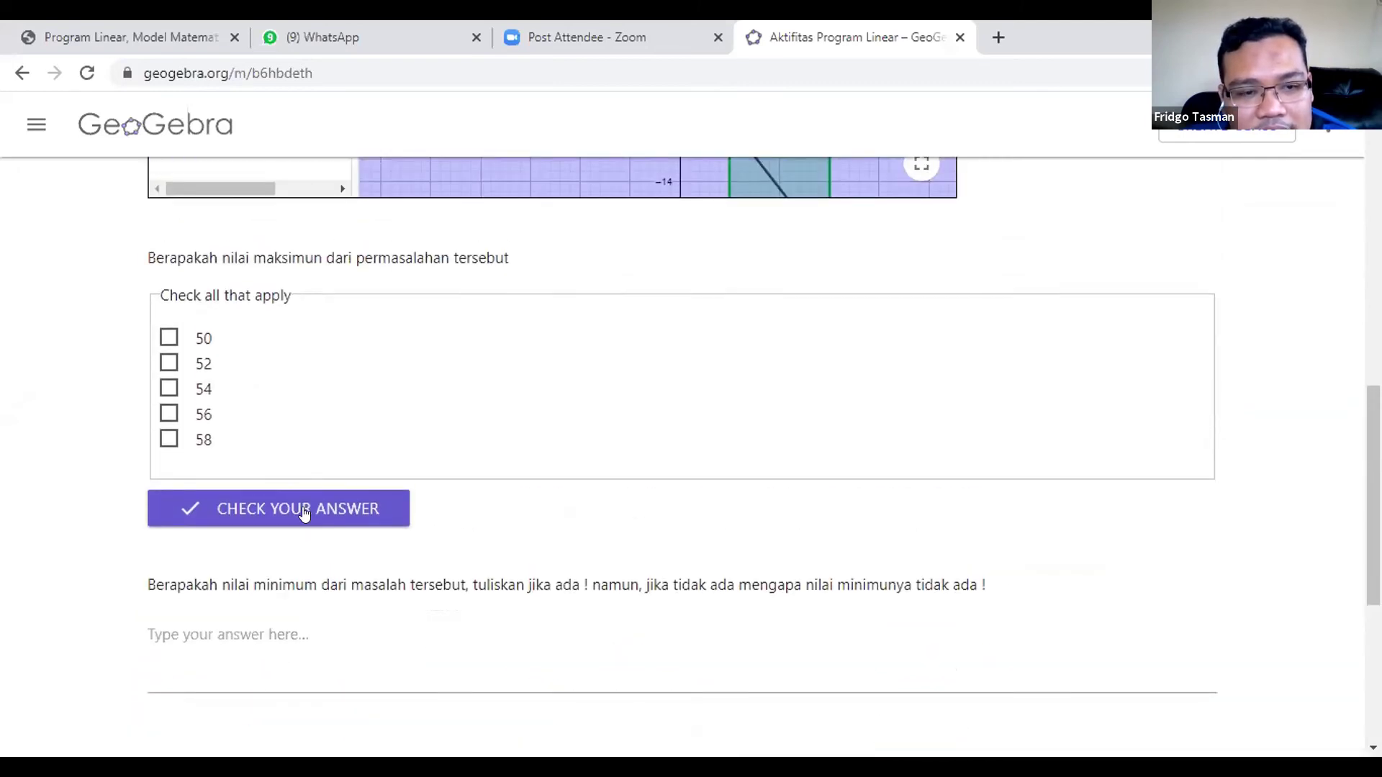
left_click(168, 337)
left_click(265, 498)
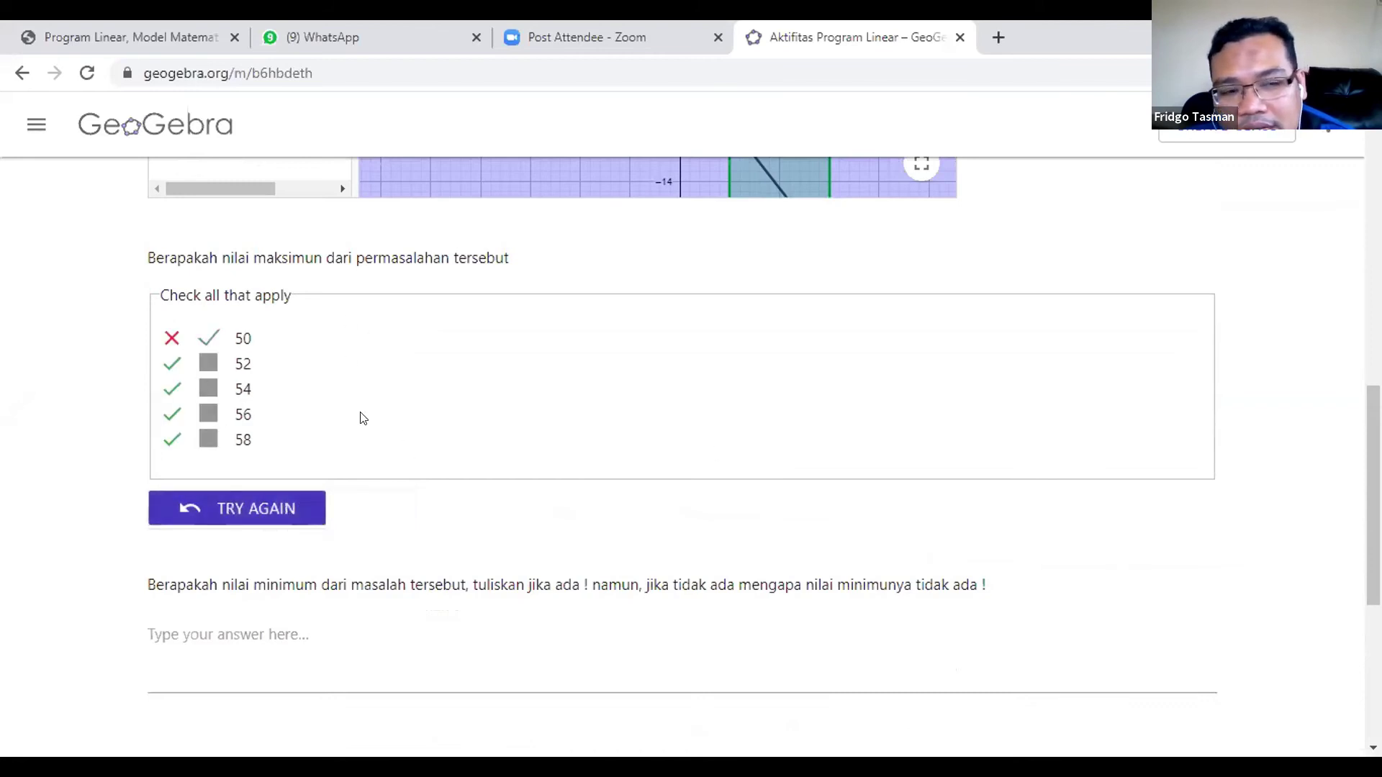
left_click(273, 511)
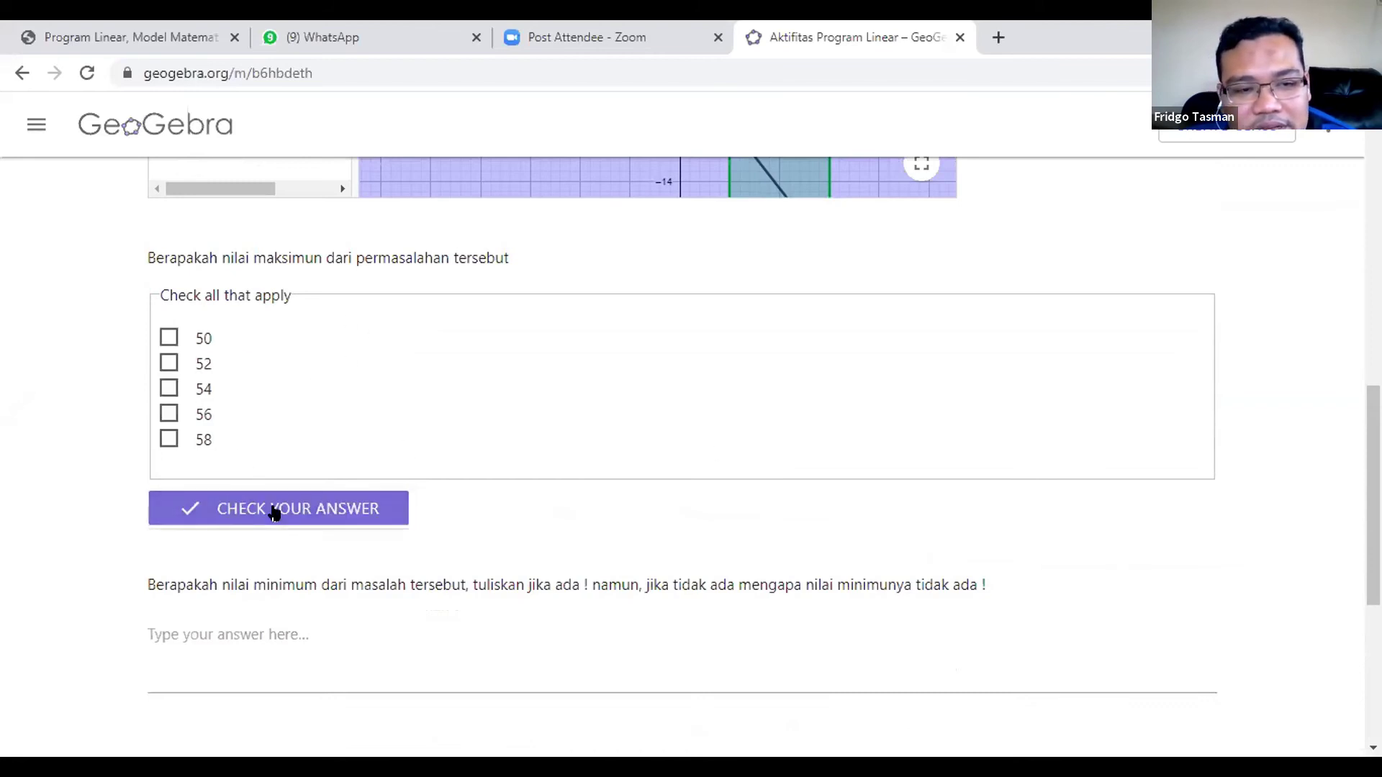
Review the whole student worksheet, from the problem statement and applet to the maximum and minimum value questions
scroll(765, 537, "up", 2)
scroll(764, 537, "up", 10)
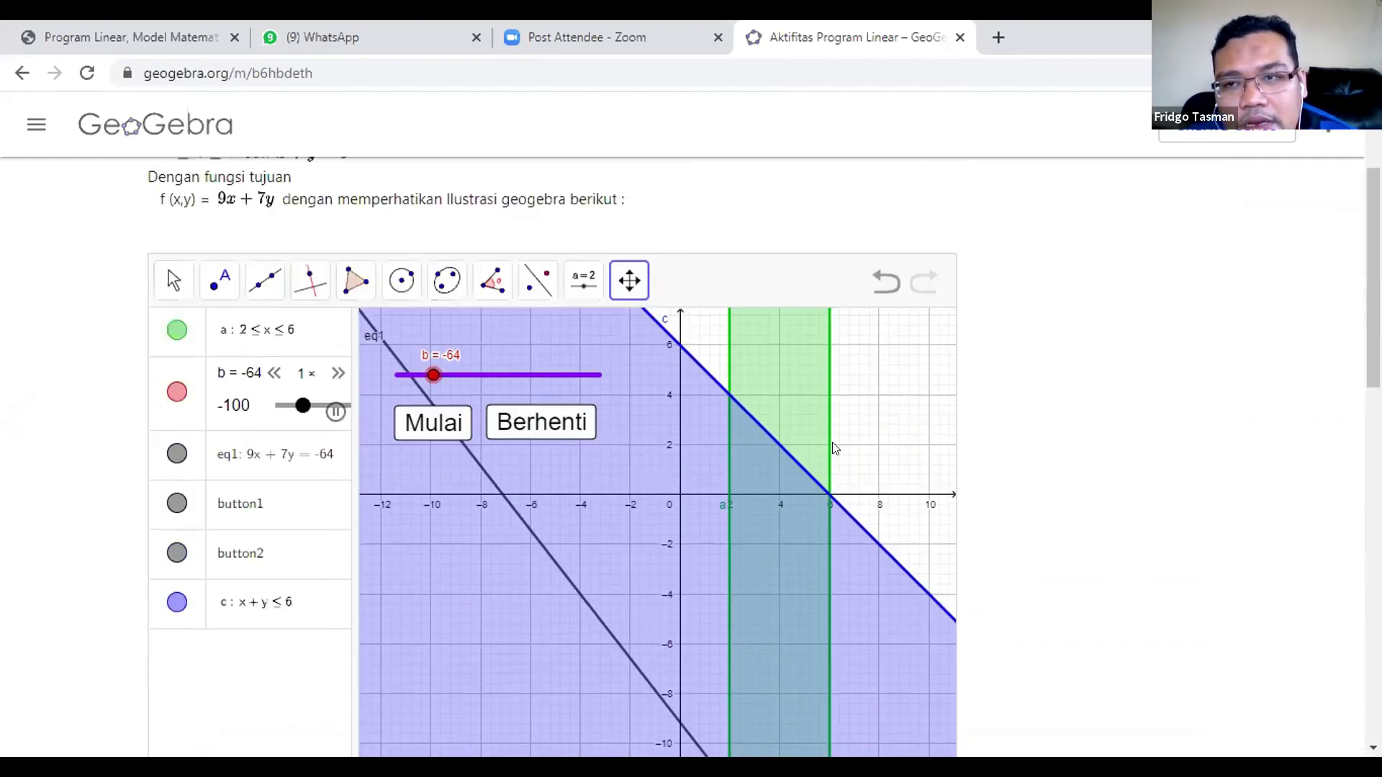
scroll(889, 372, "up", 1)
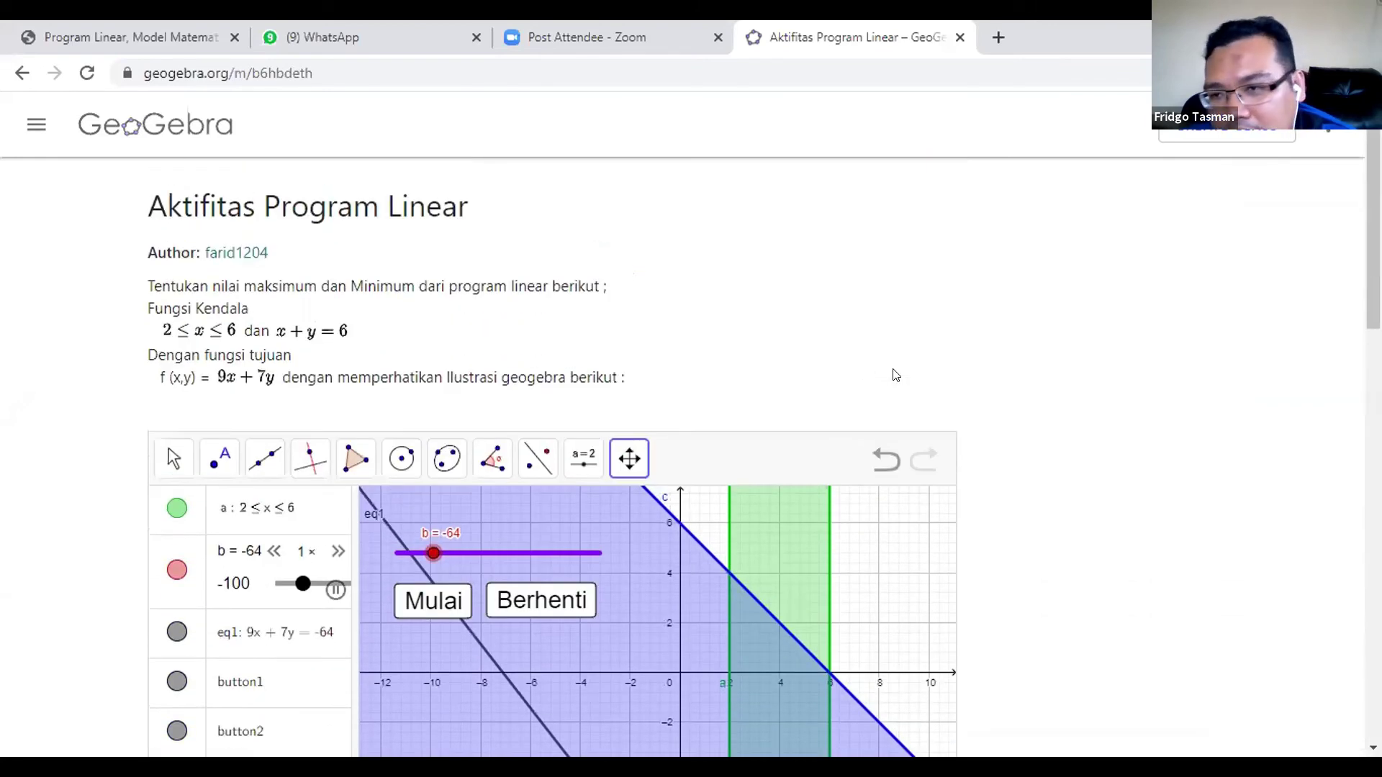
scroll(168, 448, "down", 18)
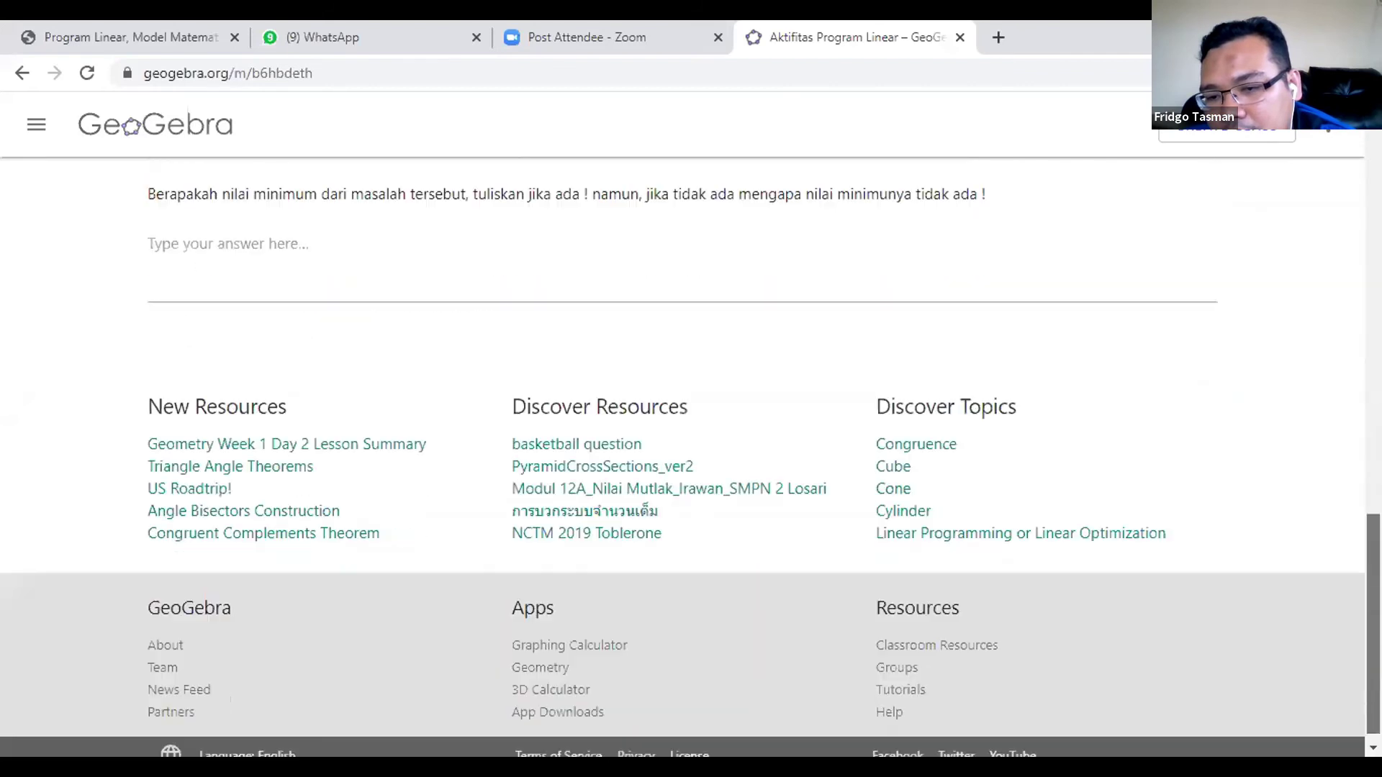
scroll(690, 461, "up", 4)
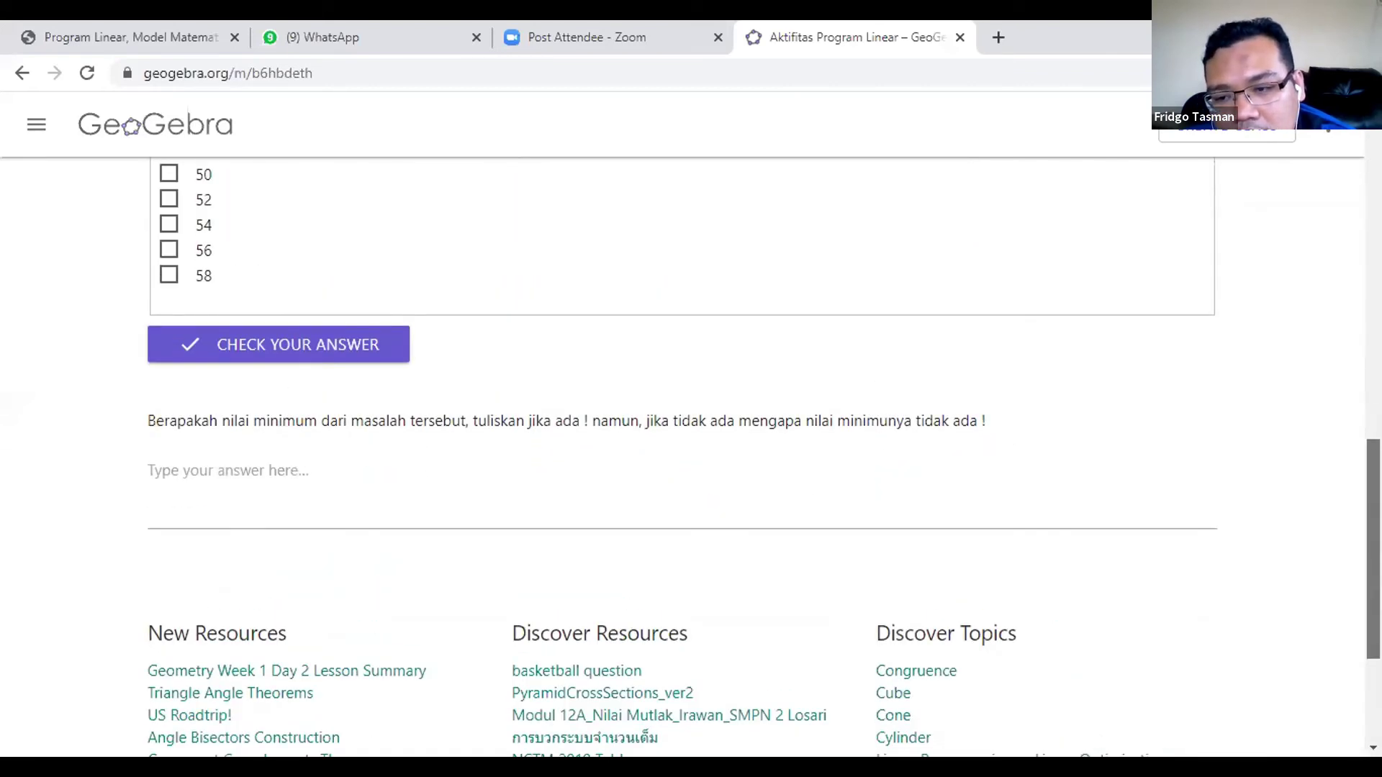
scroll(169, 447, "up", 16)
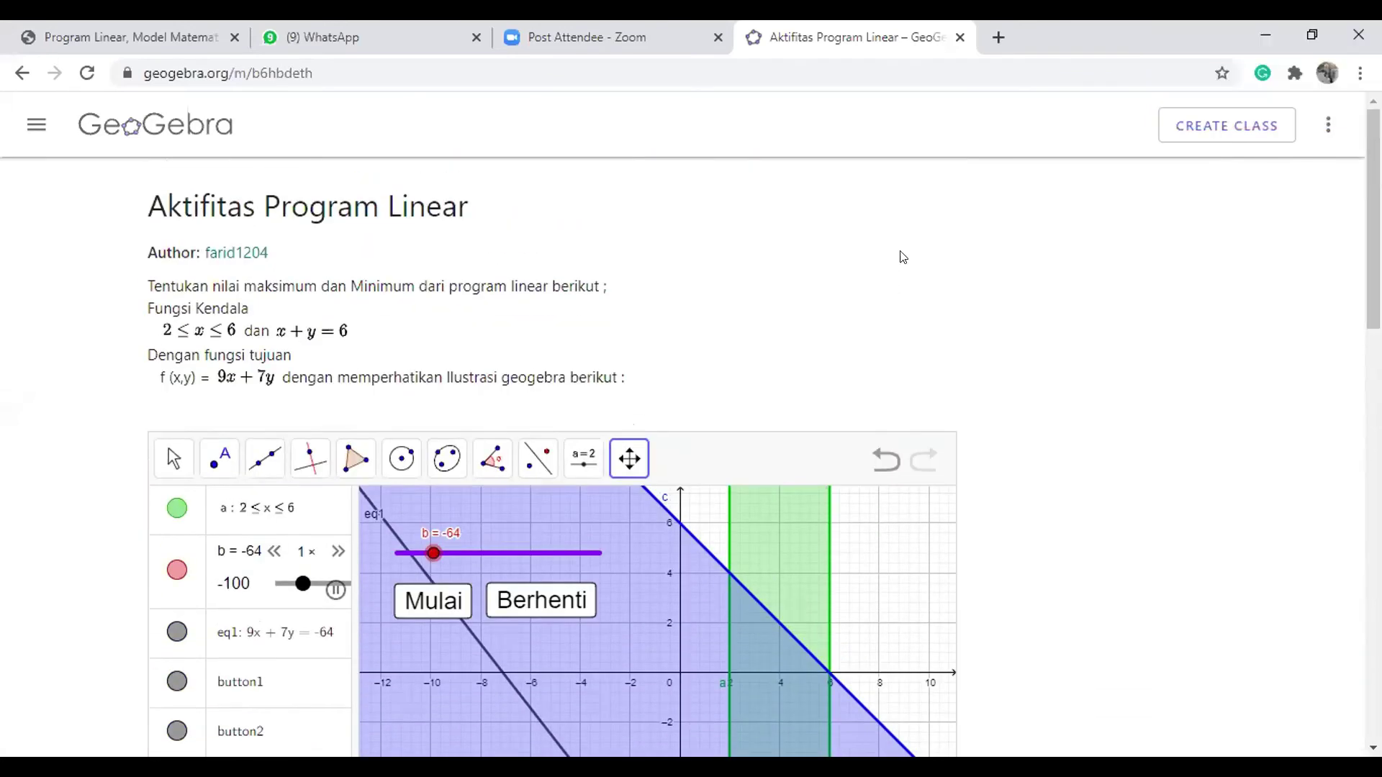
scroll(905, 360, "down", 18)
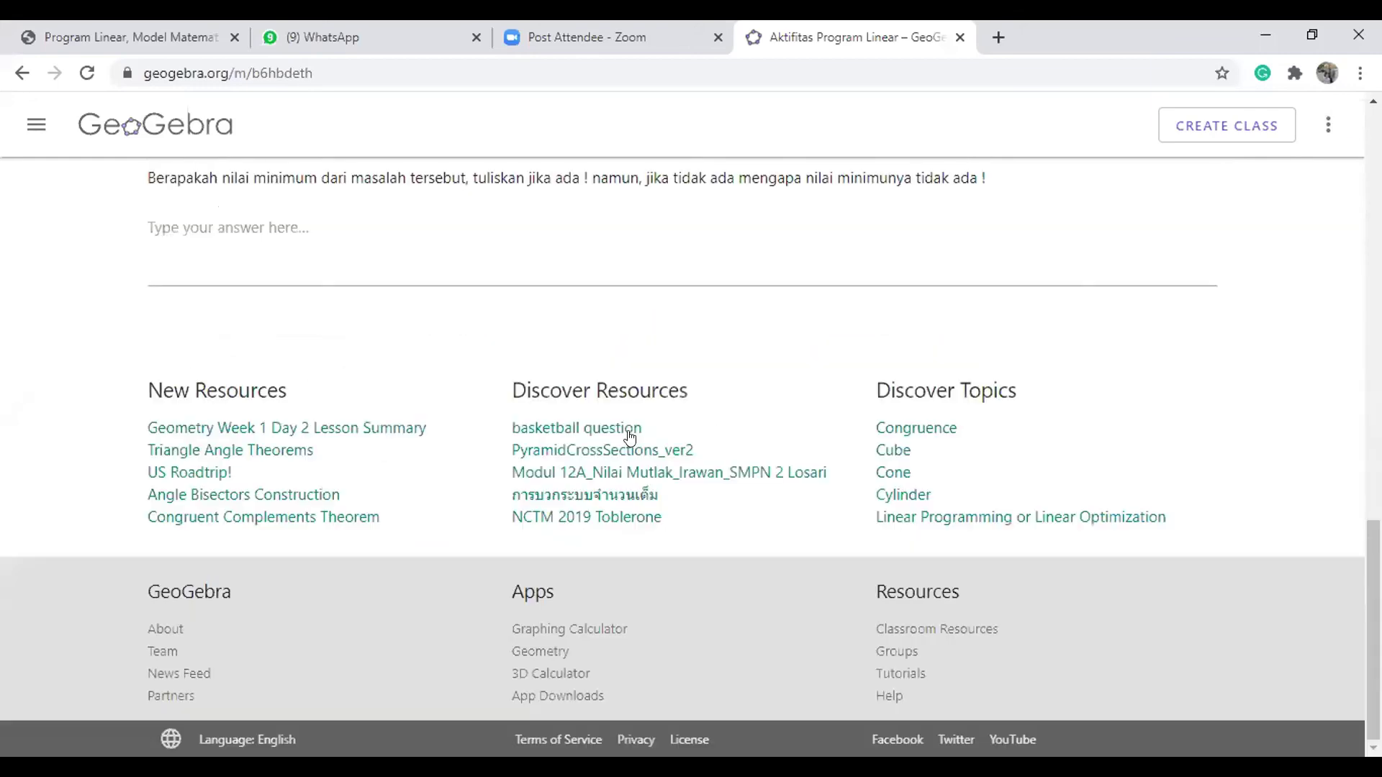
scroll(1090, 451, "up", 3)
scroll(1090, 451, "up", 14)
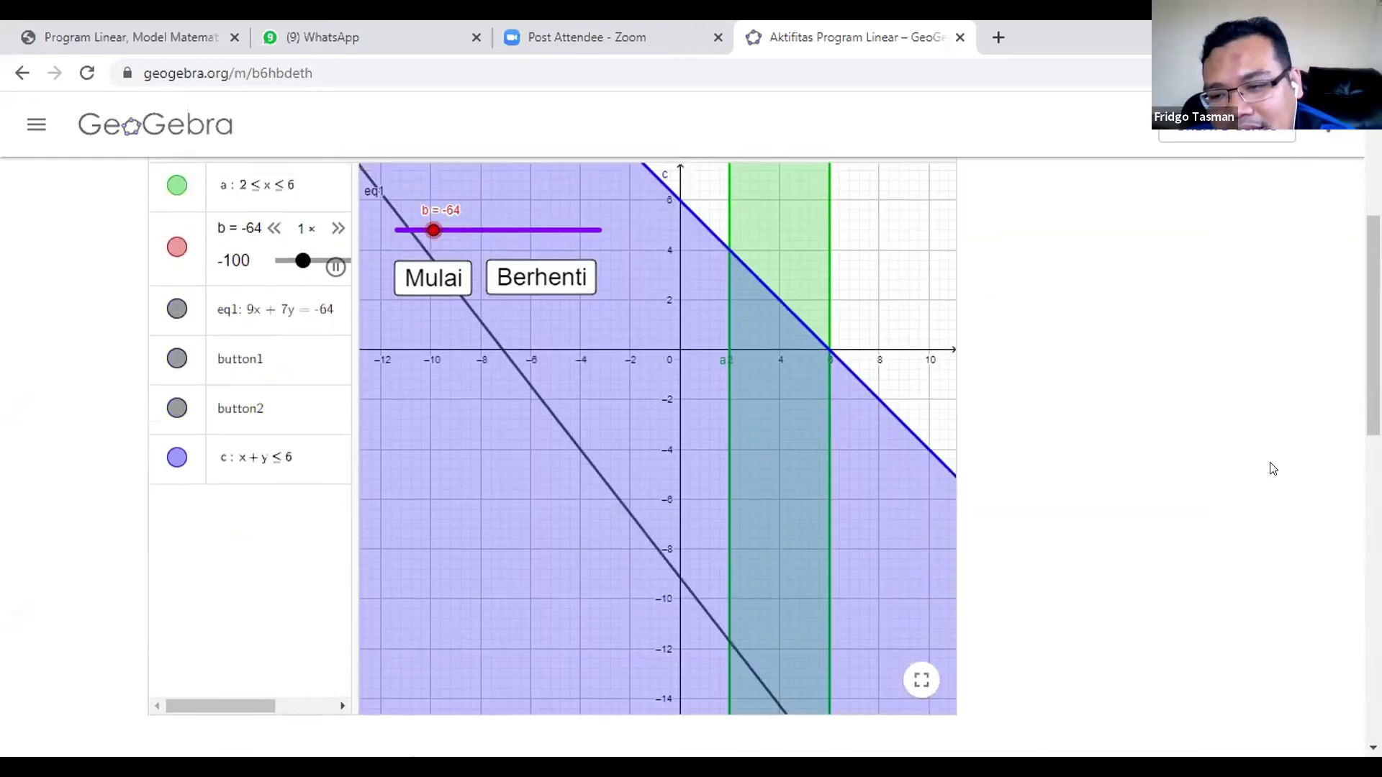
scroll(1219, 302, "down", 3)
scroll(1223, 216, "up", 3)
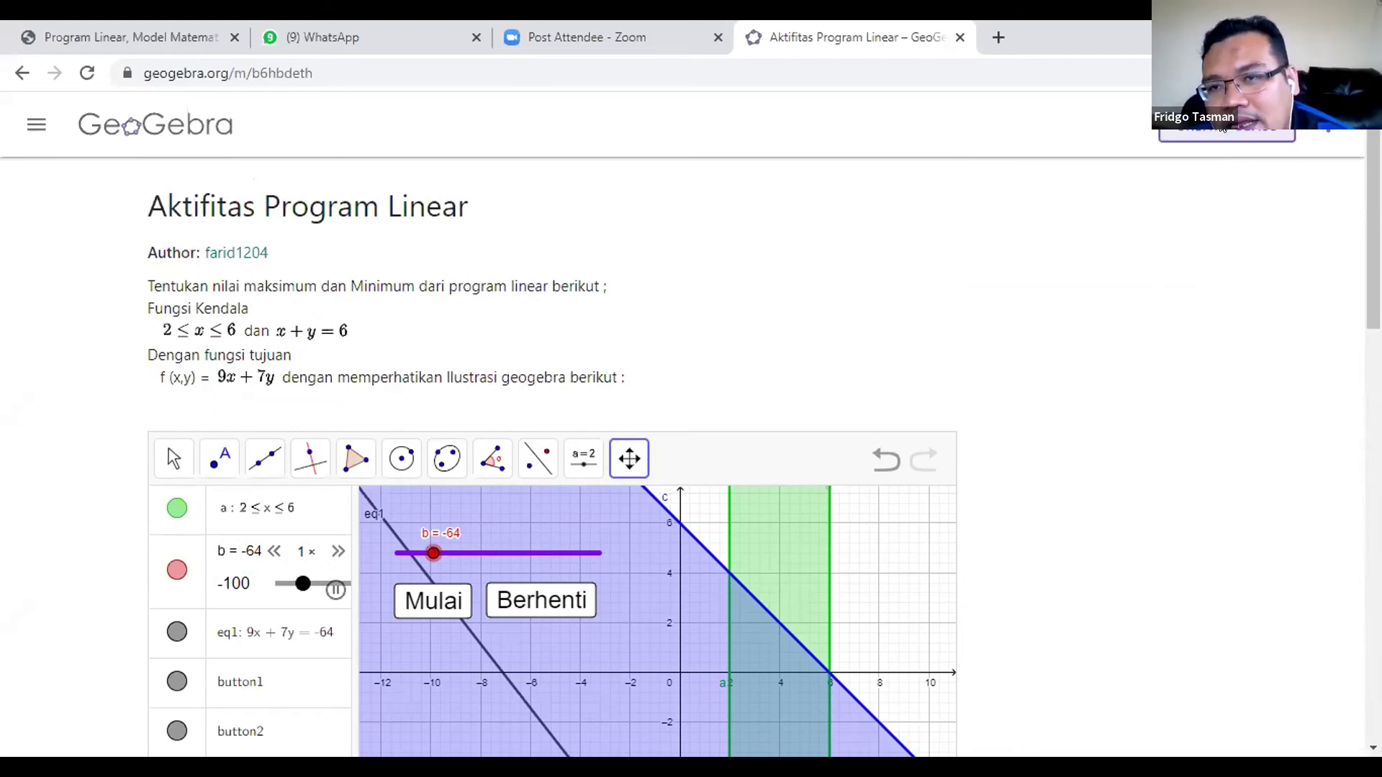
Create a class from the worksheet, adding "contoh" and the presenter's first name to the name Aktifitas Program Linear
left_click(1221, 129)
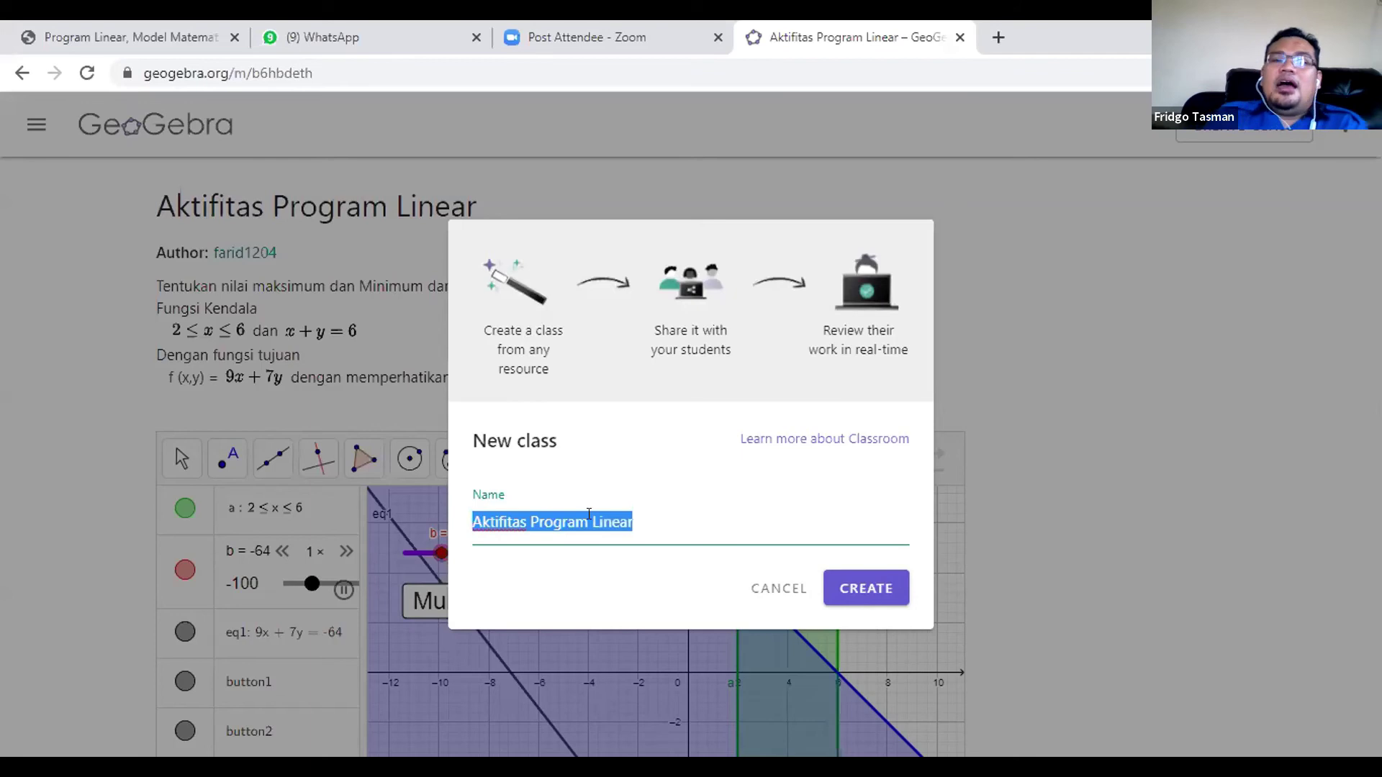
left_click(643, 514)
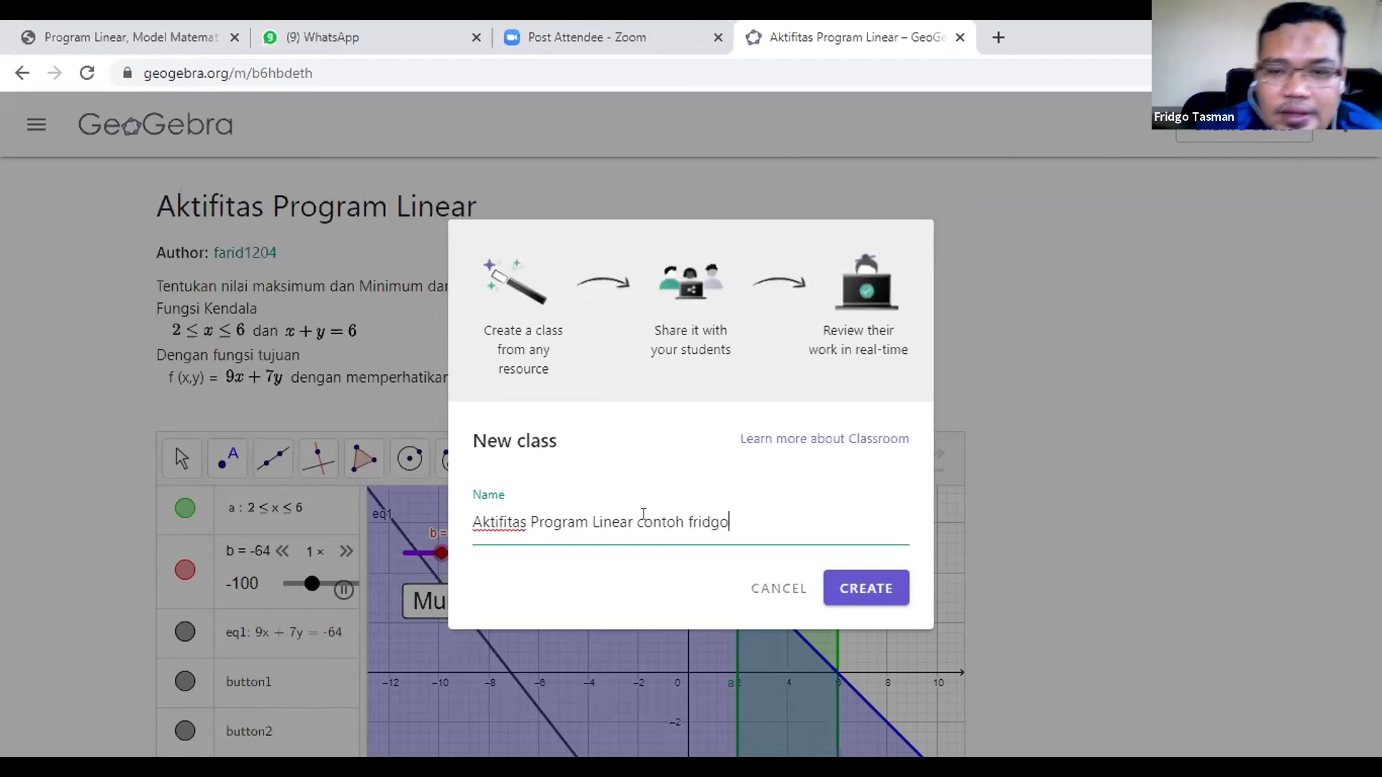
left_click(873, 590)
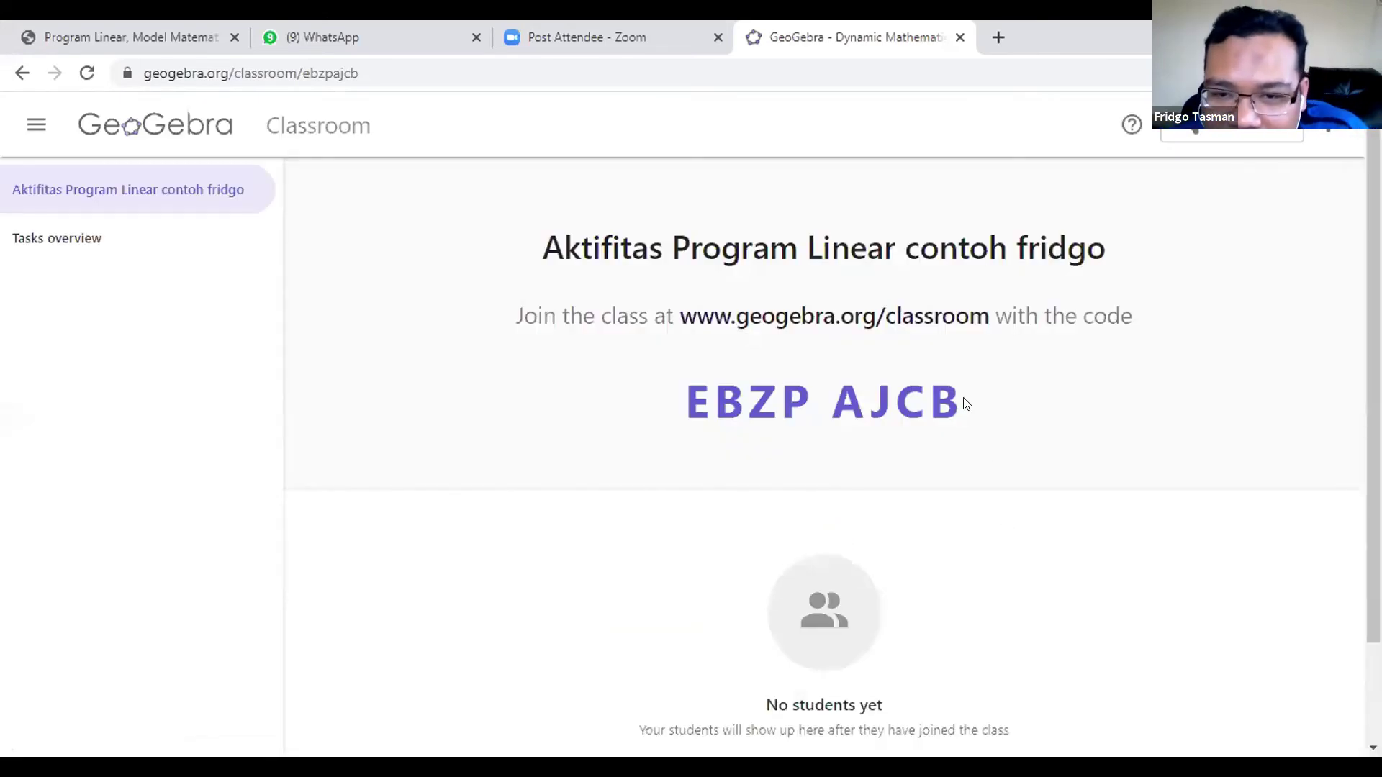
Highlight the join code on the new class page and look over the class overview
left_click_drag(962, 400, 690, 401)
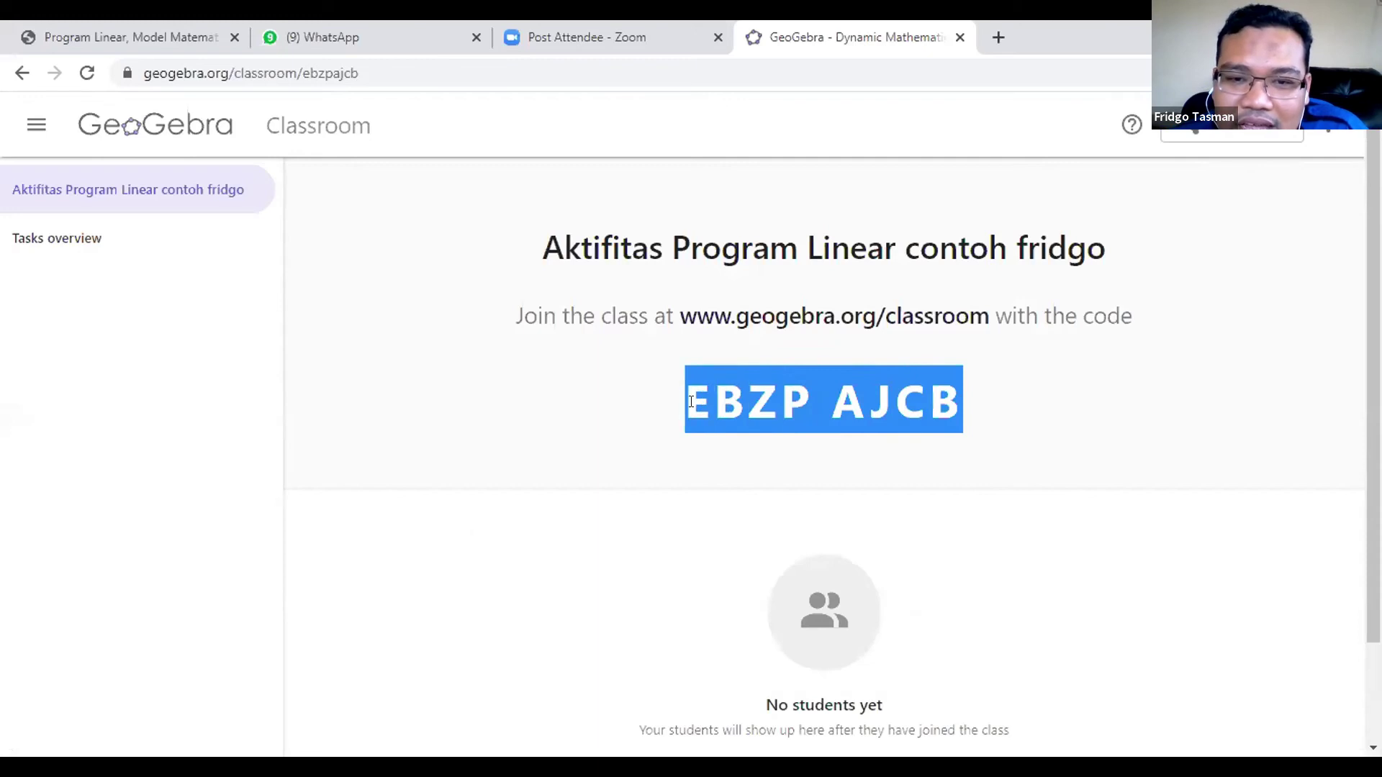
left_click(1040, 483)
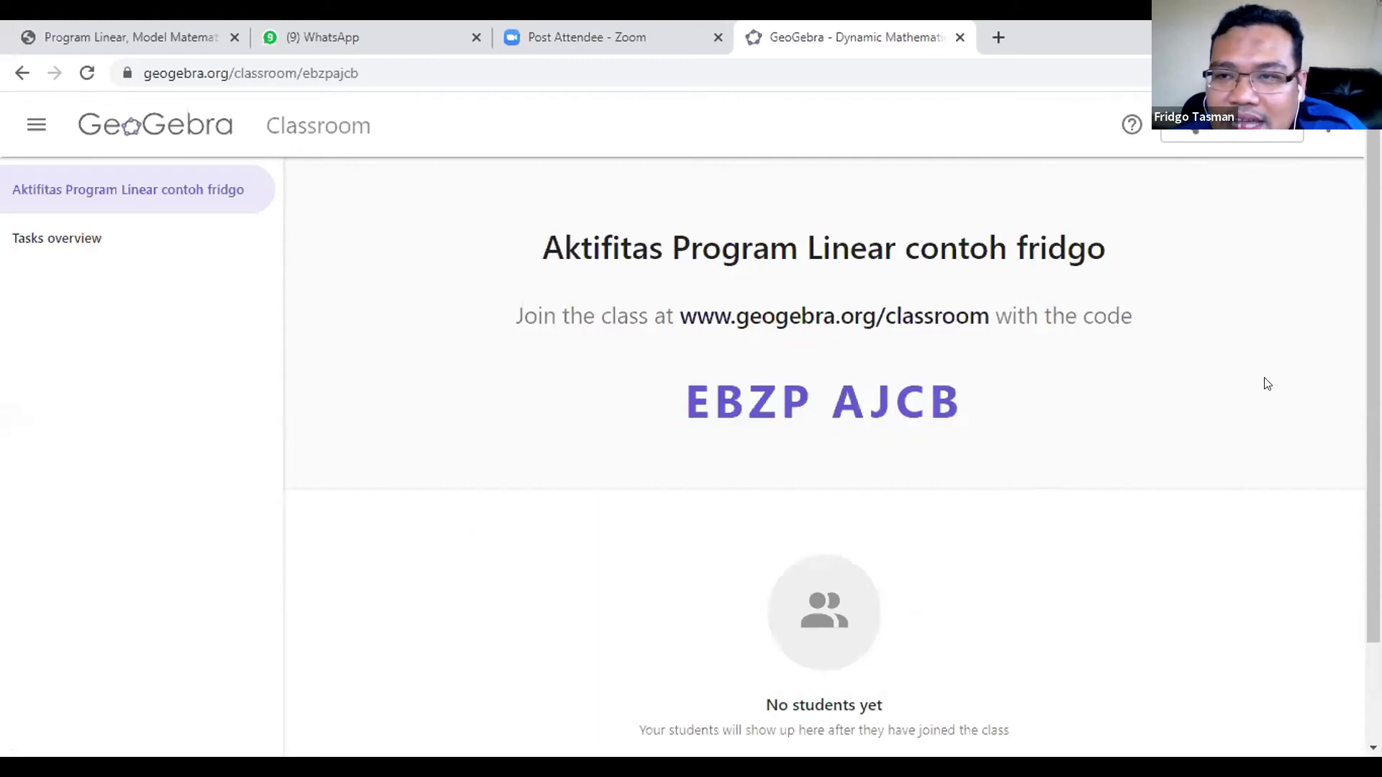
scroll(1157, 482, "down", 3)
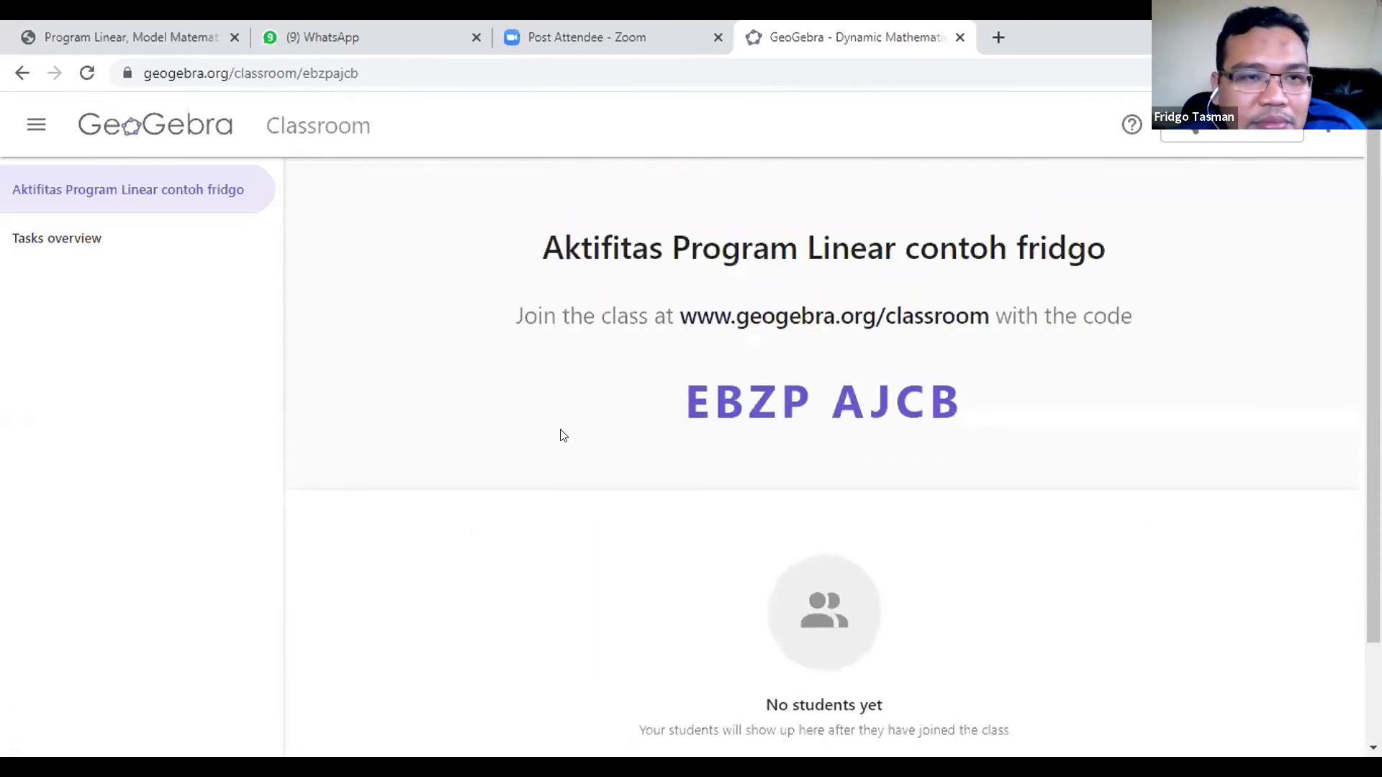
left_click(34, 124)
left_click(33, 125)
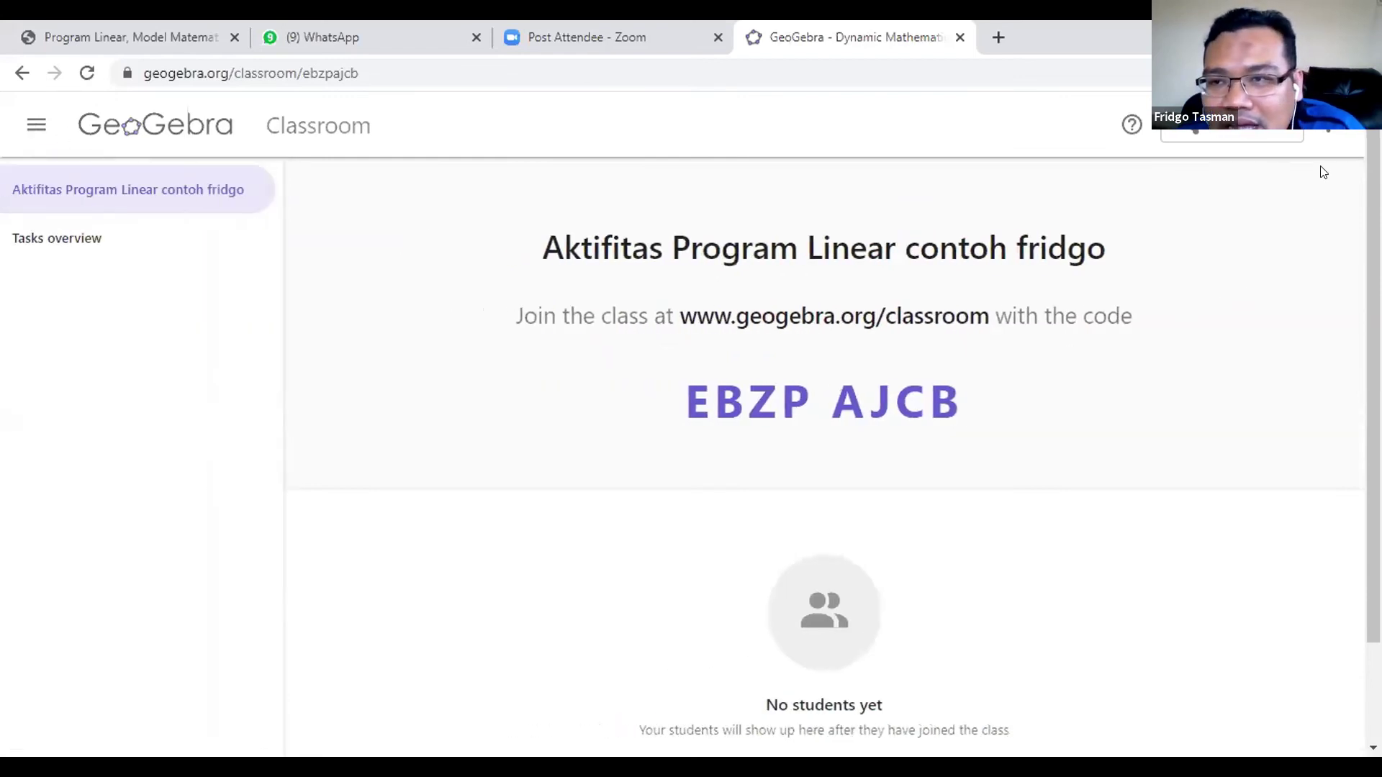
View the original activity behind the class and look through its applet and questions
left_click(1327, 130)
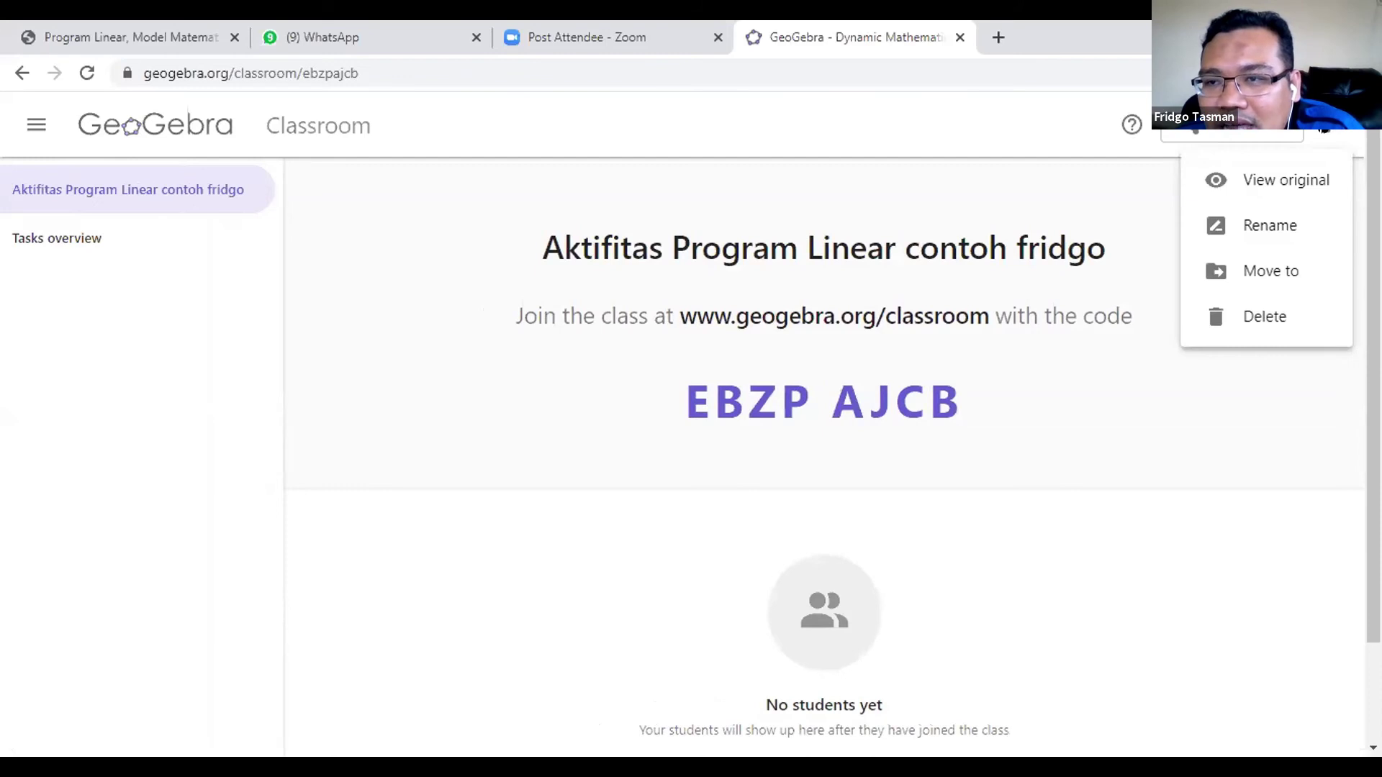
left_click(1309, 180)
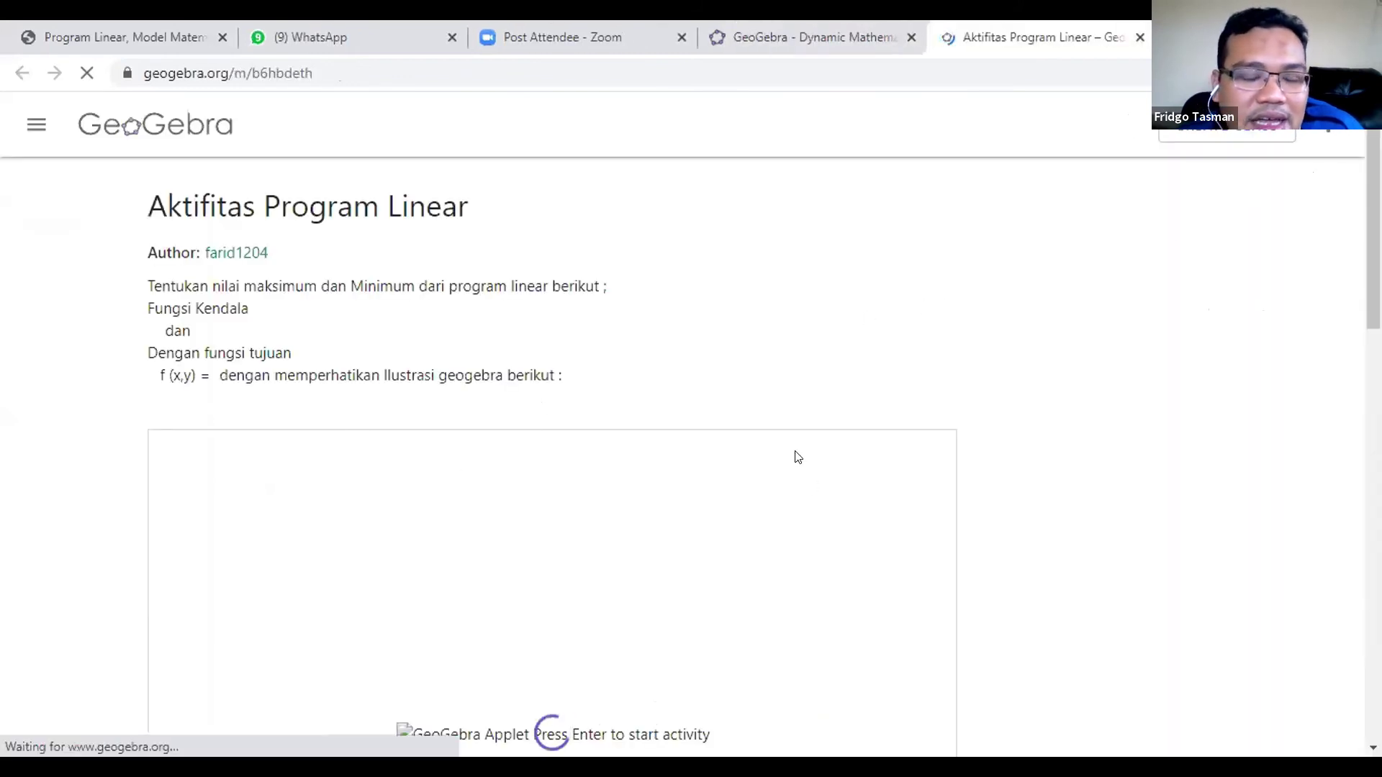
scroll(799, 474, "down", 10)
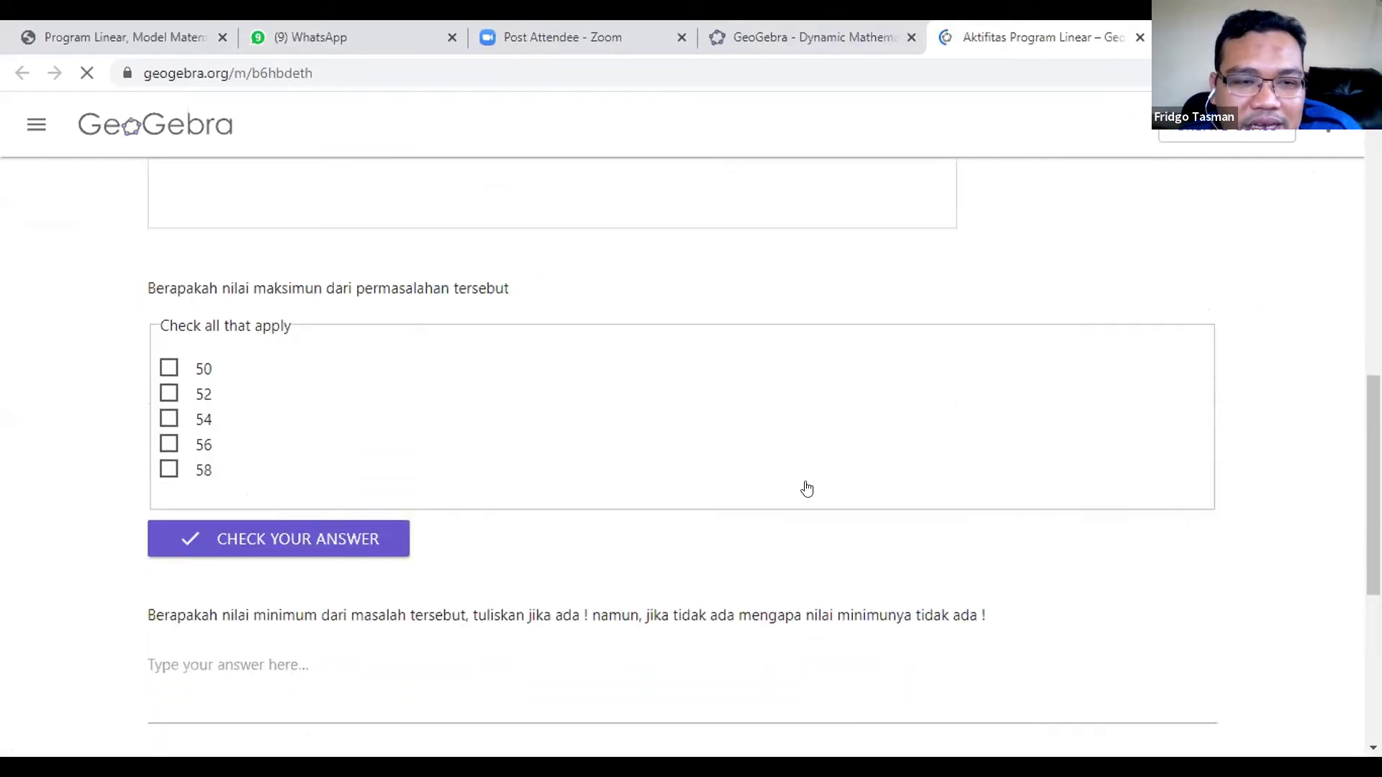
scroll(807, 488, "down", 6)
scroll(1042, 314, "up", 6)
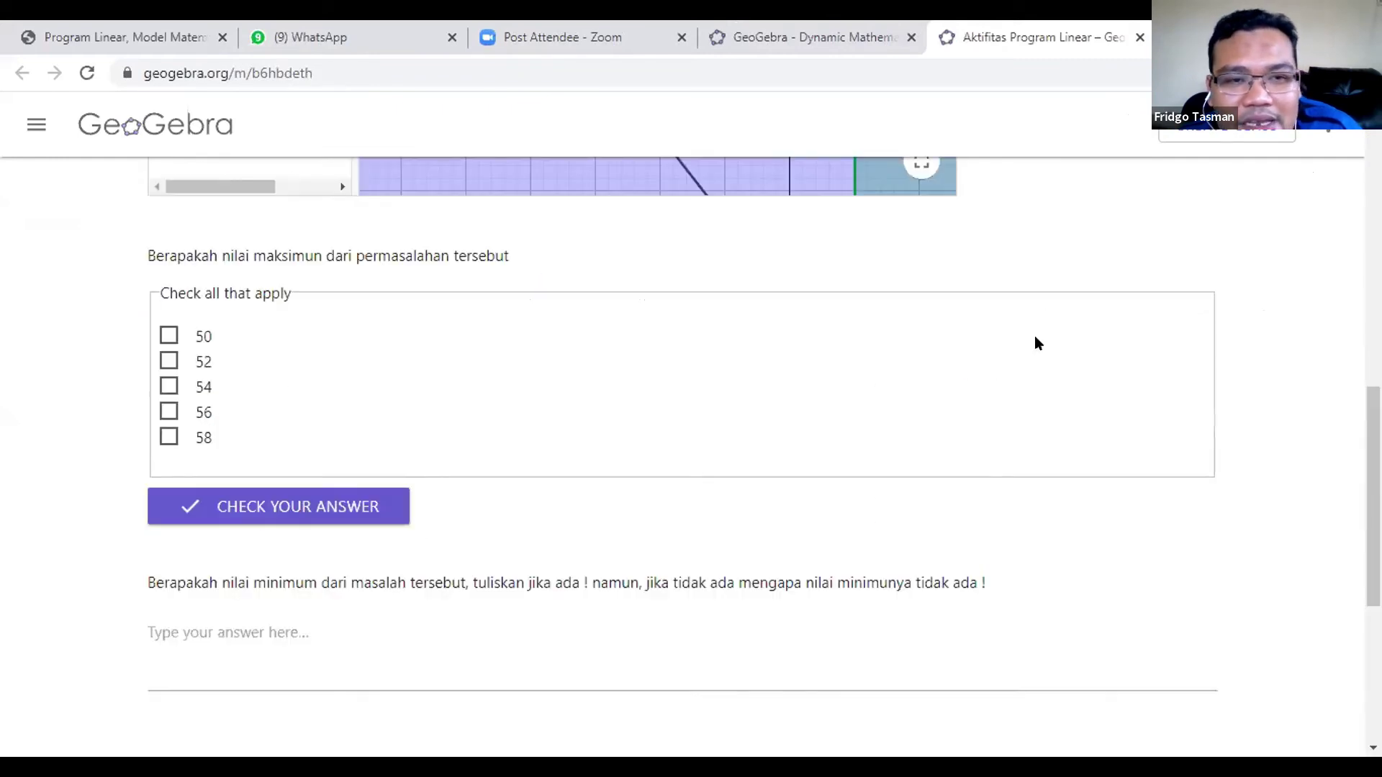
scroll(1037, 343, "up", 10)
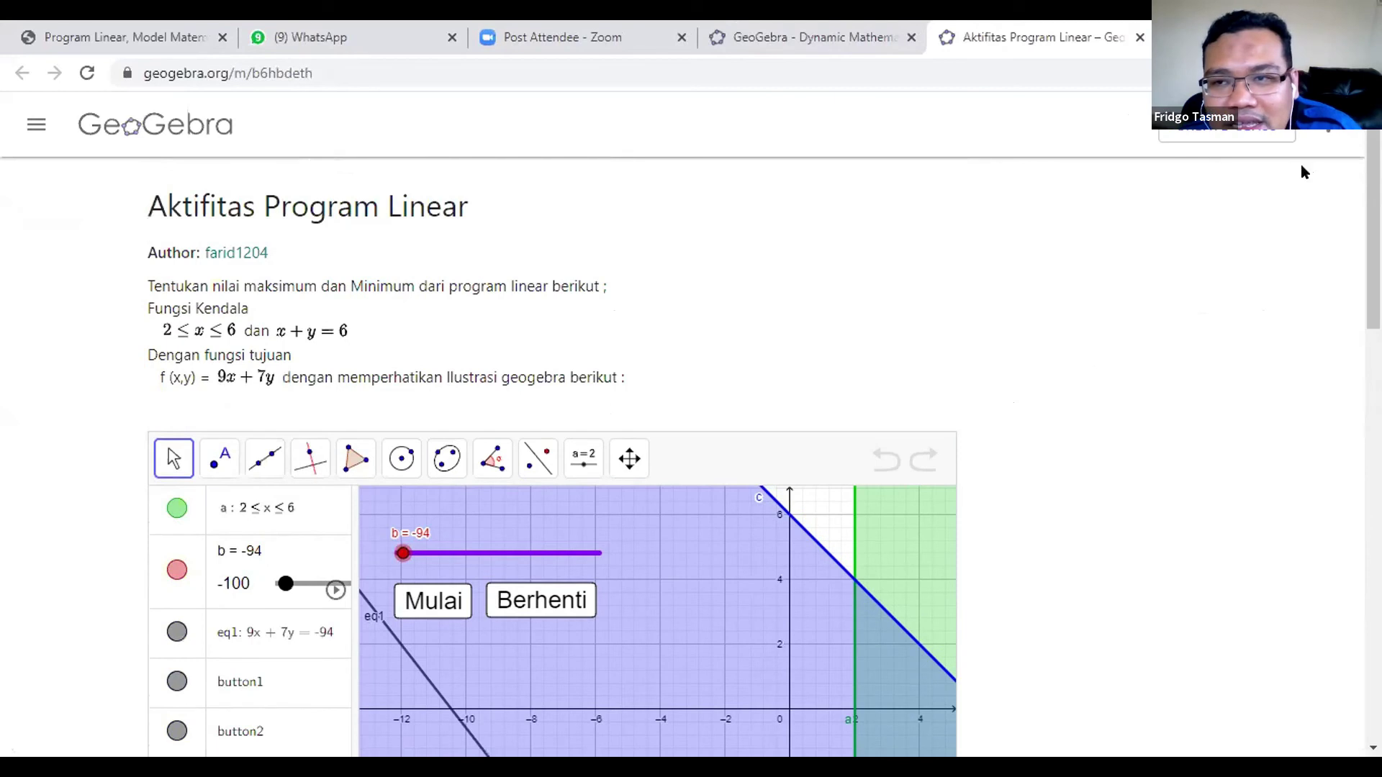
Open the original activity for editing, look over its contents and return to its student view
left_click(1330, 132)
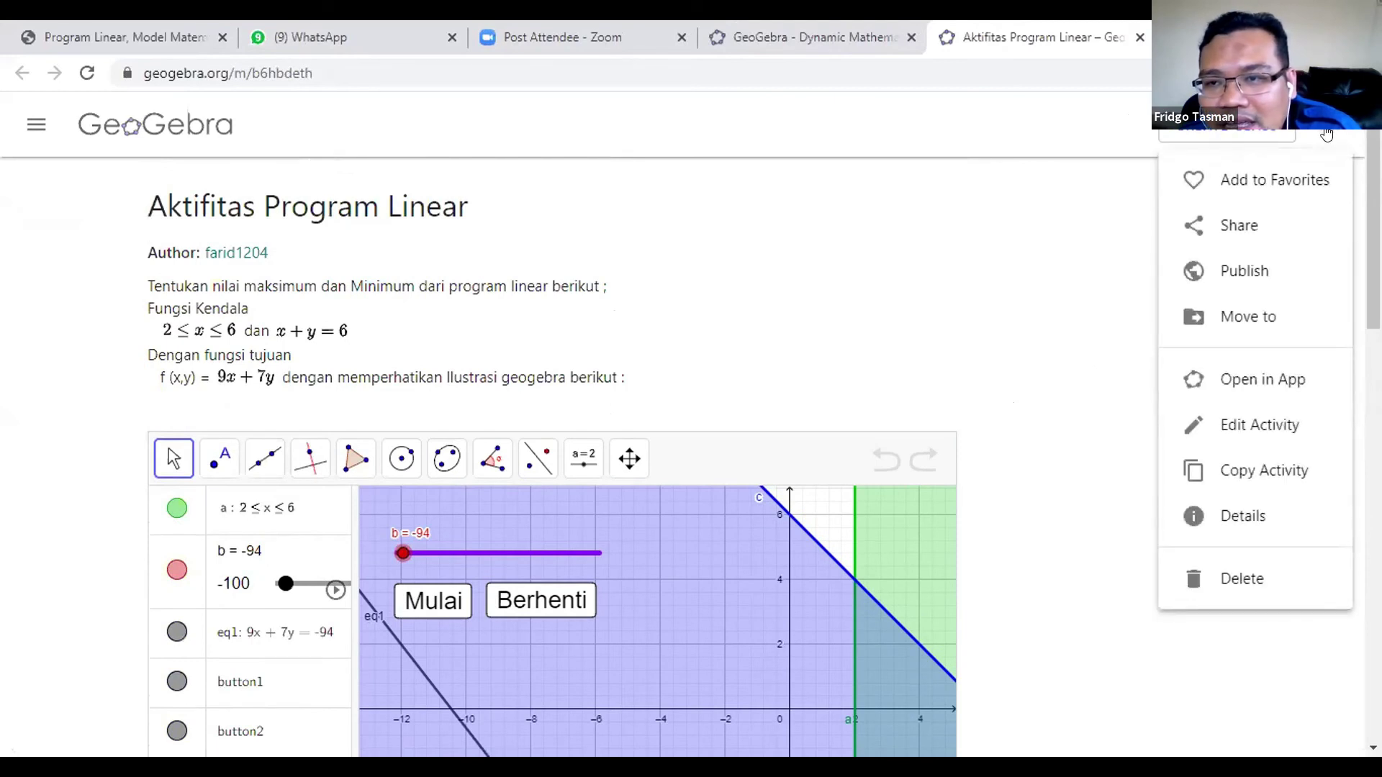
left_click(964, 290)
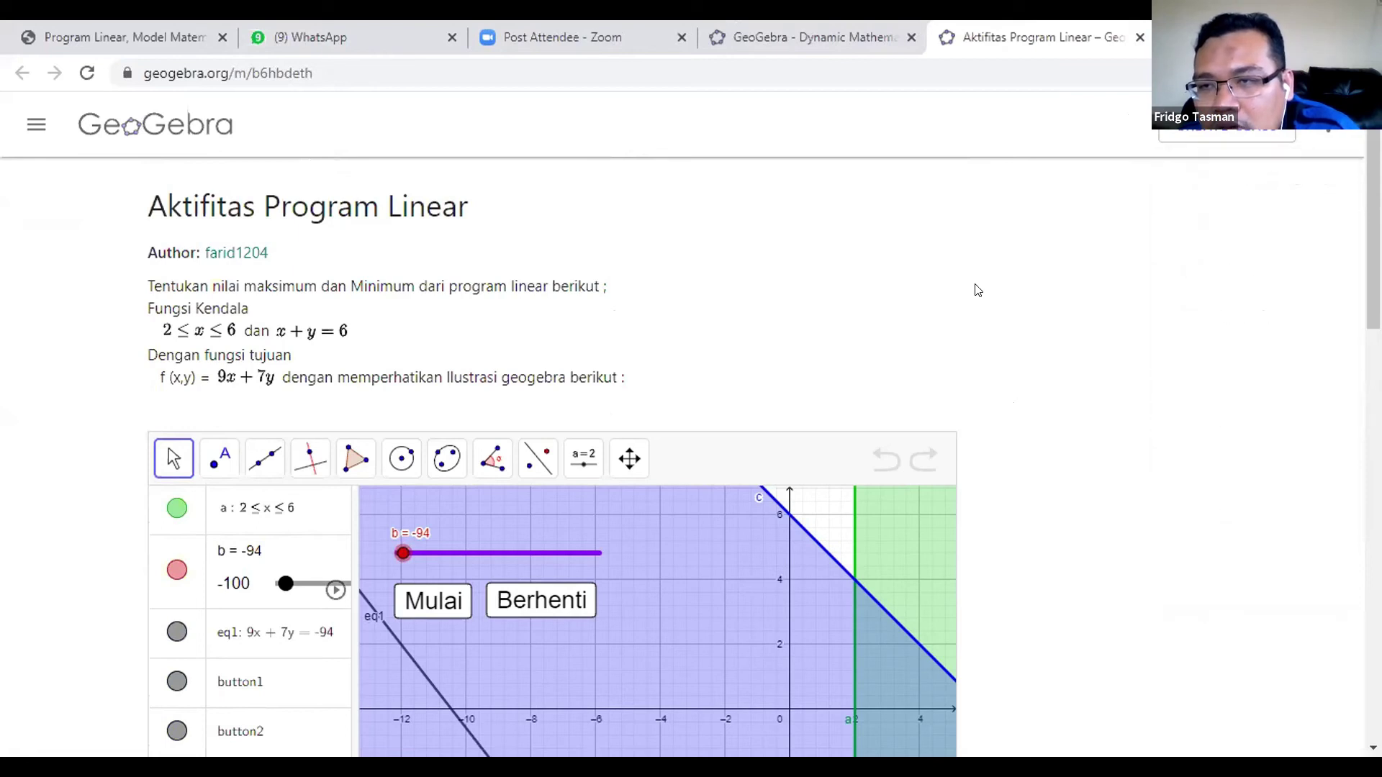
left_click(1324, 133)
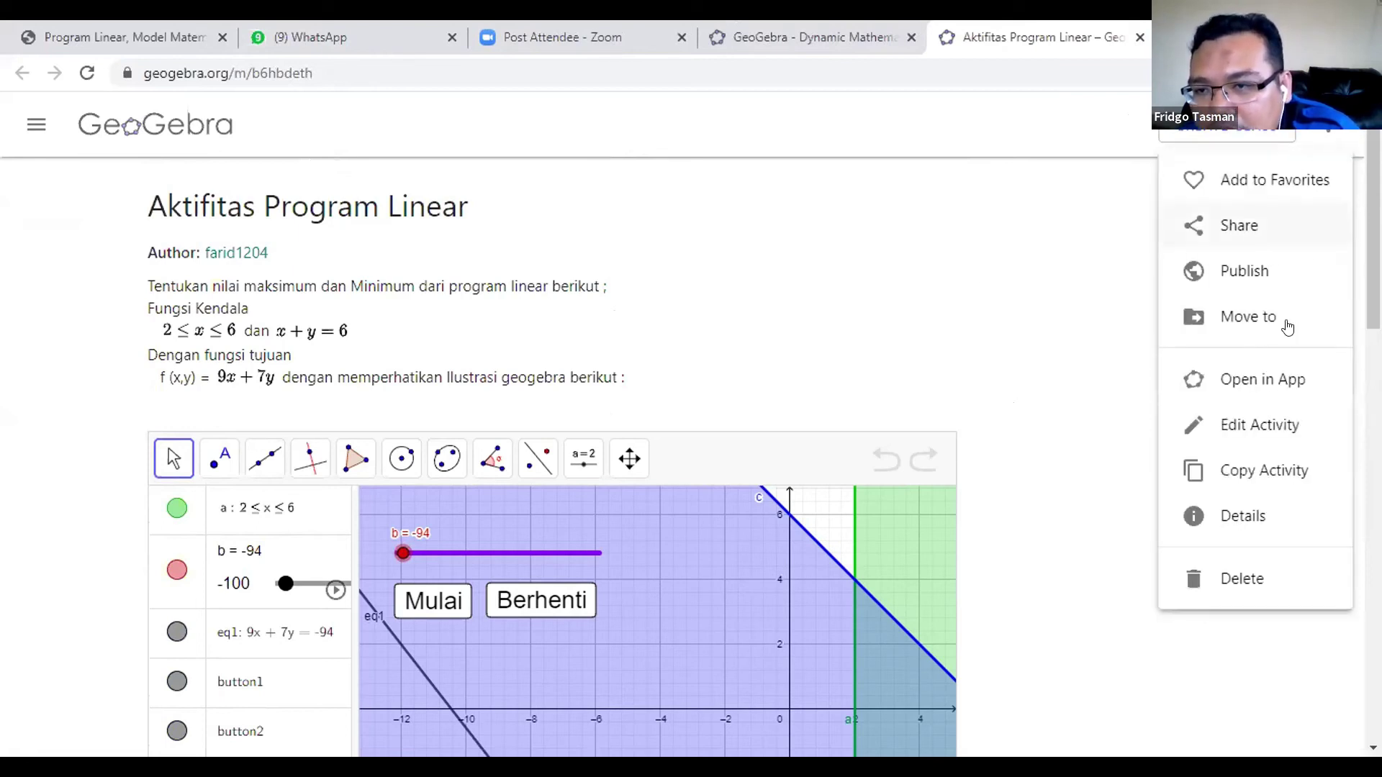
left_click(1243, 426)
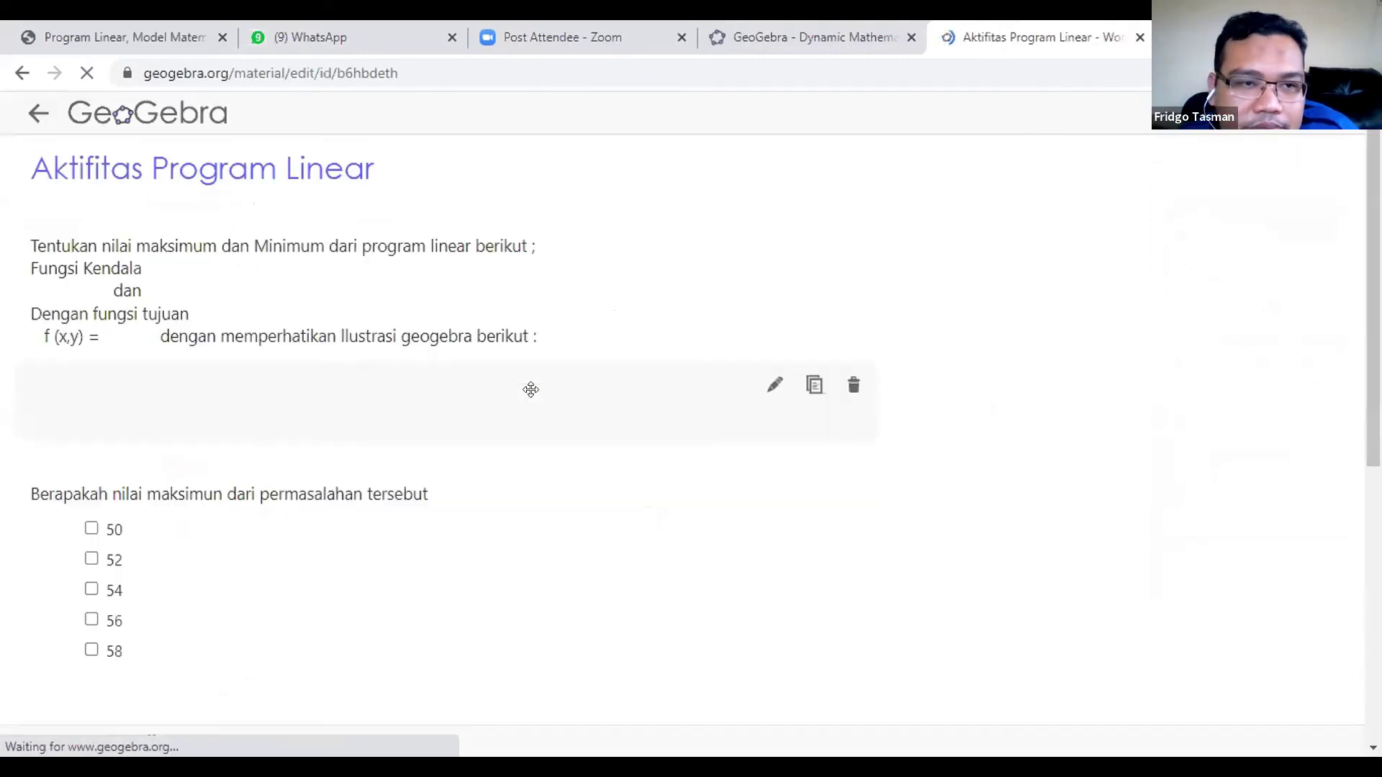
scroll(1202, 496, "down", 10)
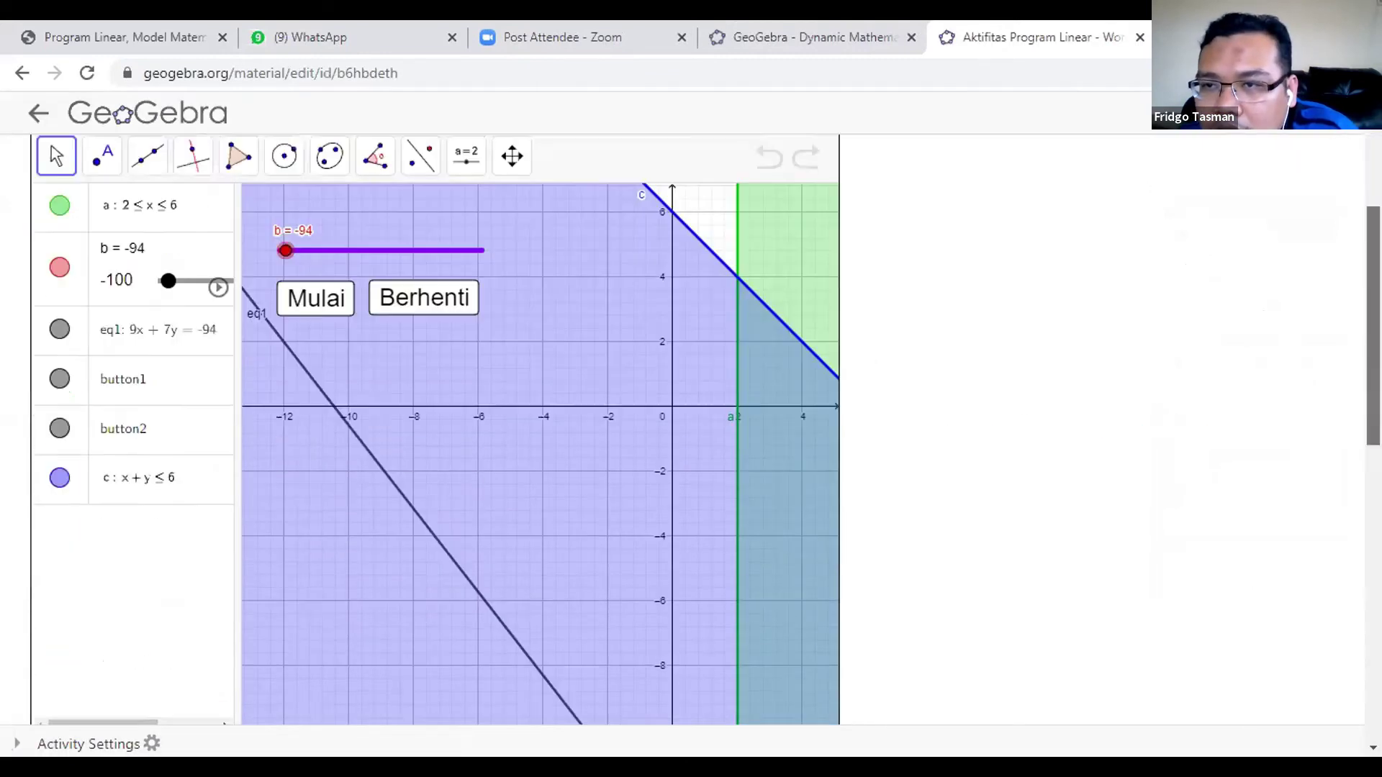
left_click(57, 712)
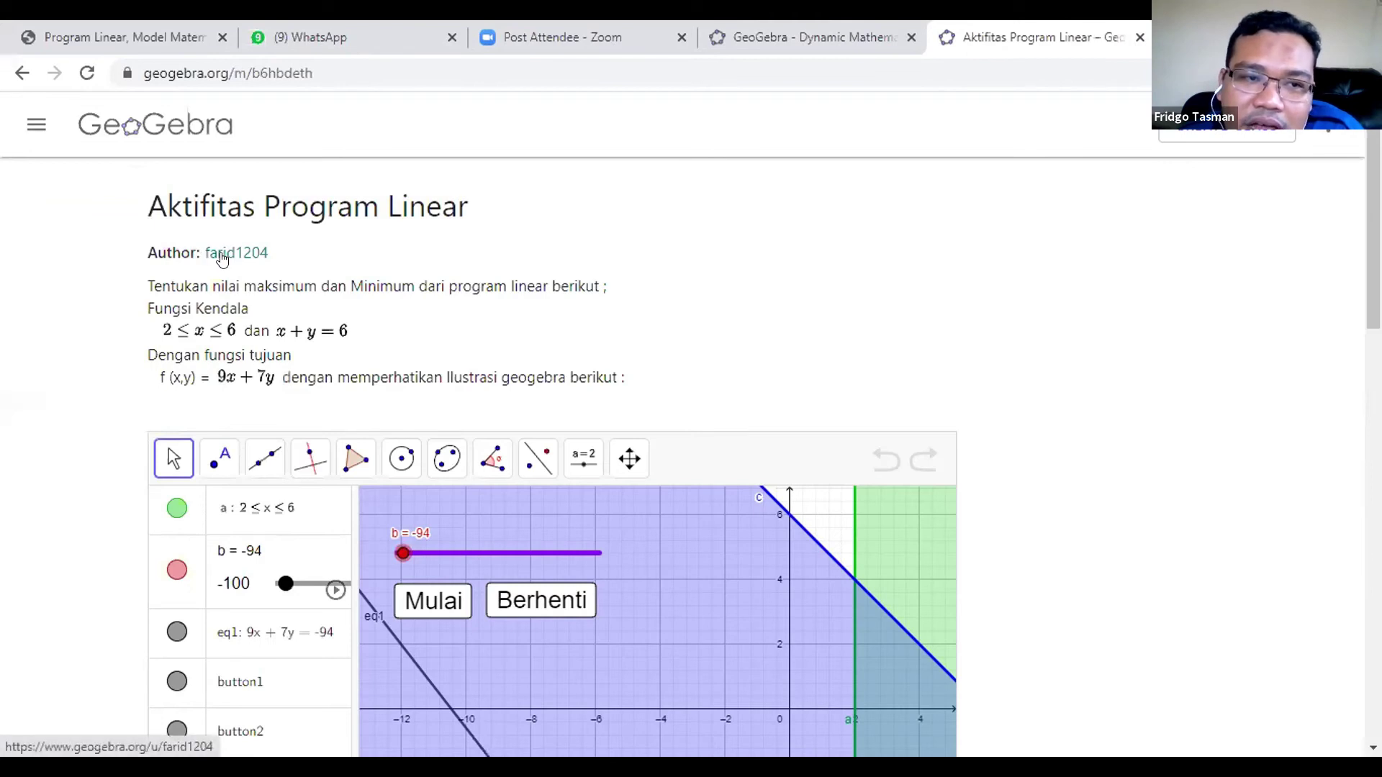
Open the author's profile and go to its list of resources
left_click(222, 256)
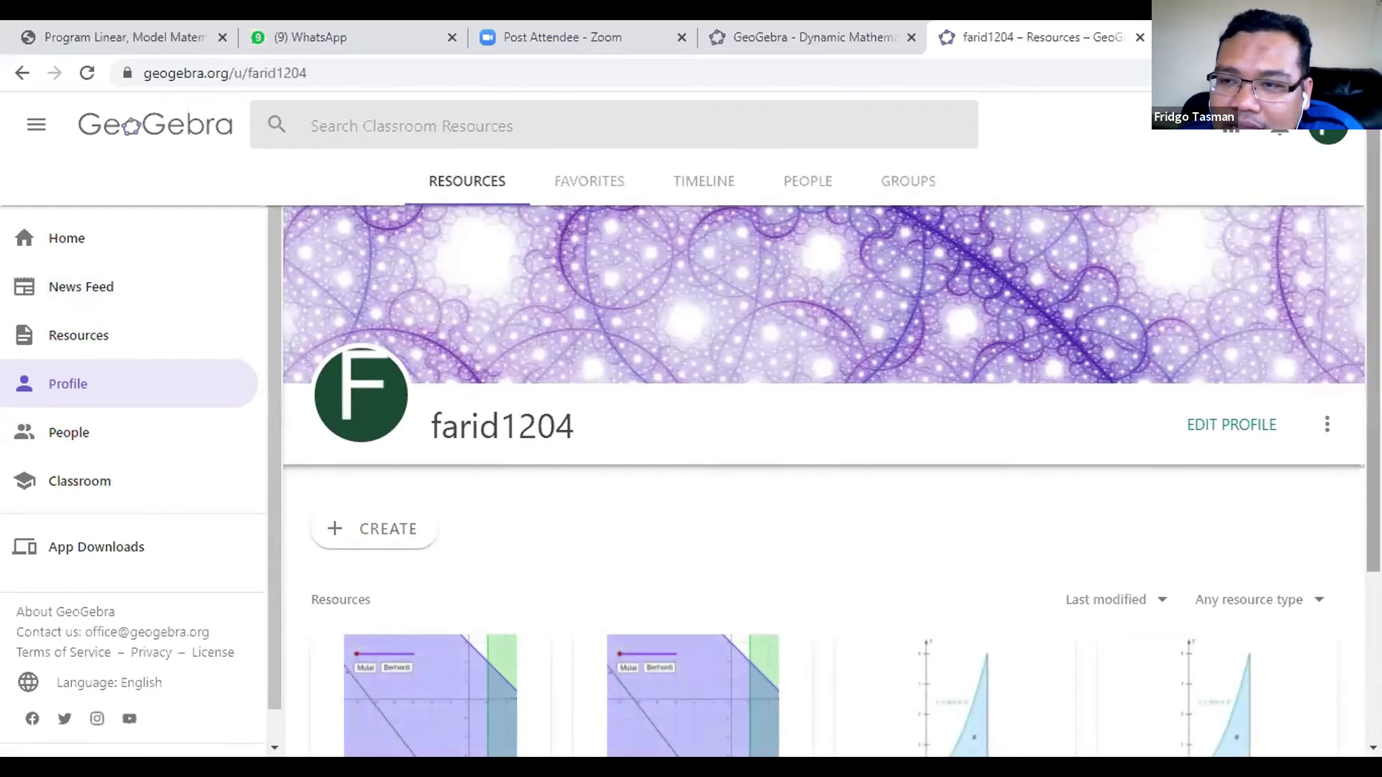
scroll(835, 475, "down", 3)
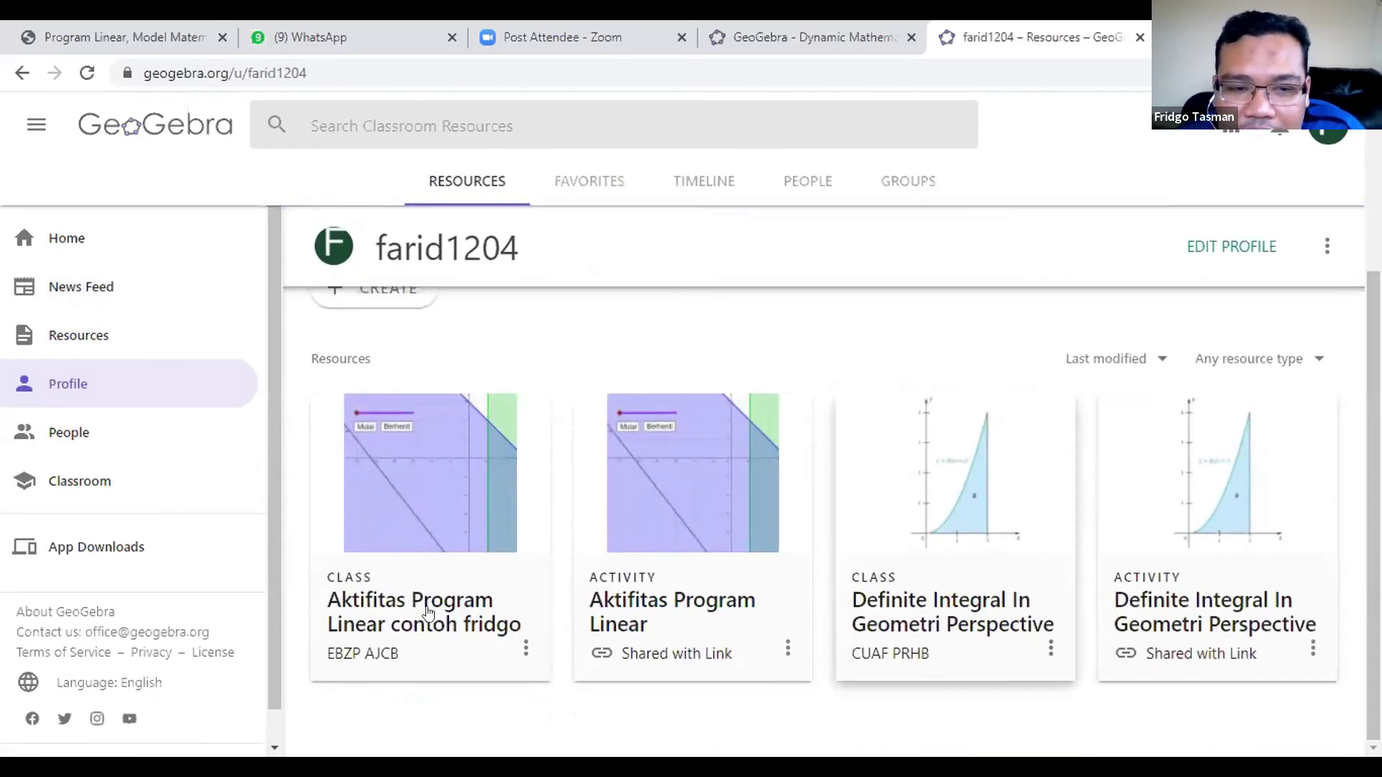